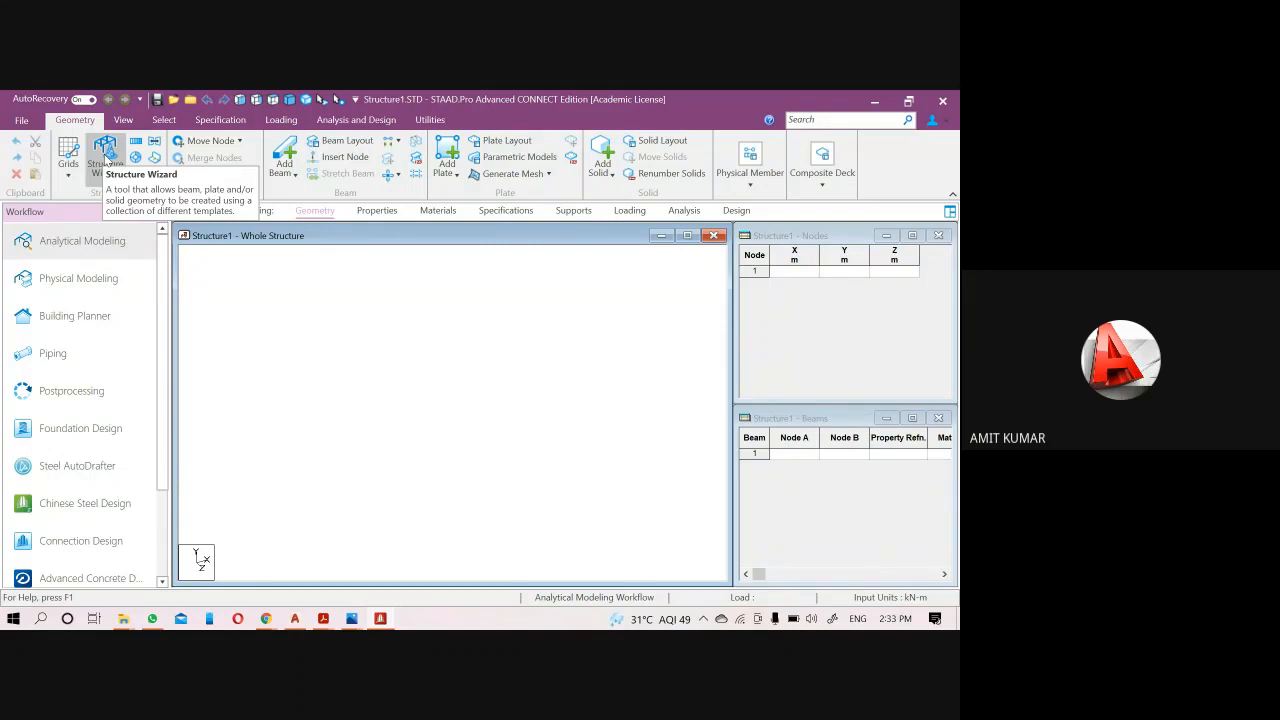
Open the Structure Wizard, look through its model types as far as Import CAD Models, and minimize the wizard.
{"action": "left_click", "coordinate": [107, 153]}
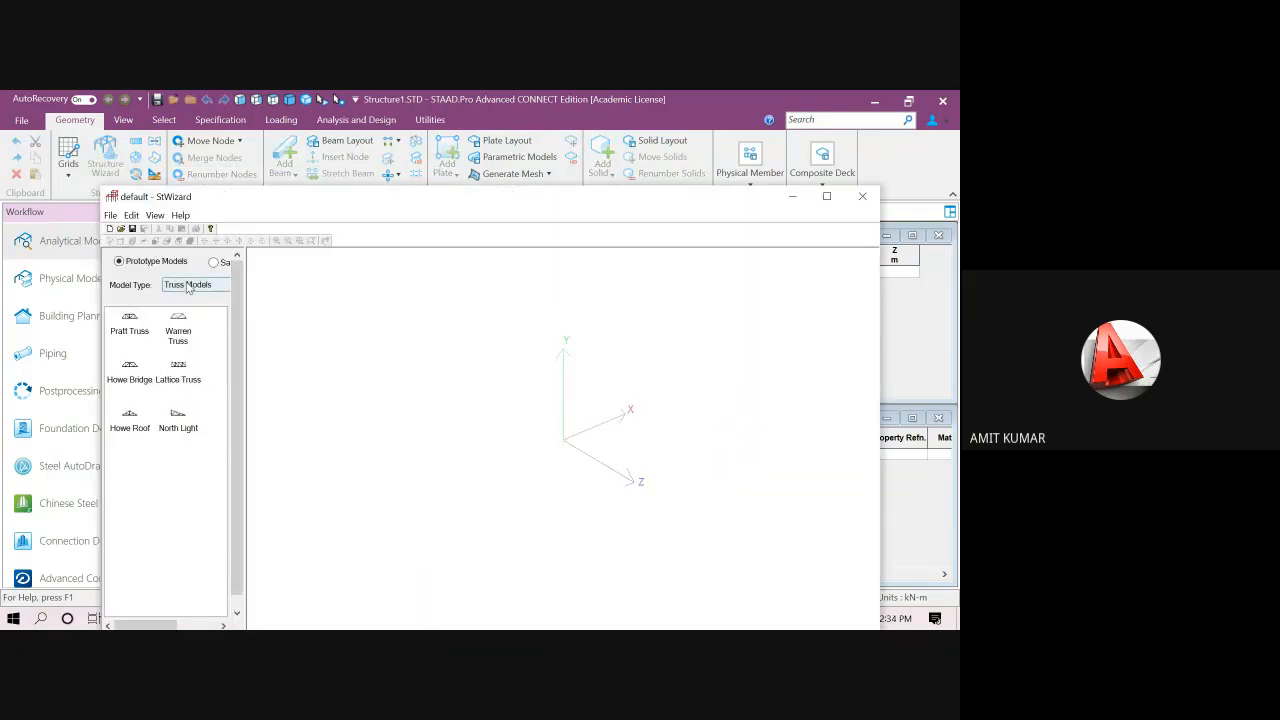
{"action": "left_click", "coordinate": [188, 286]}
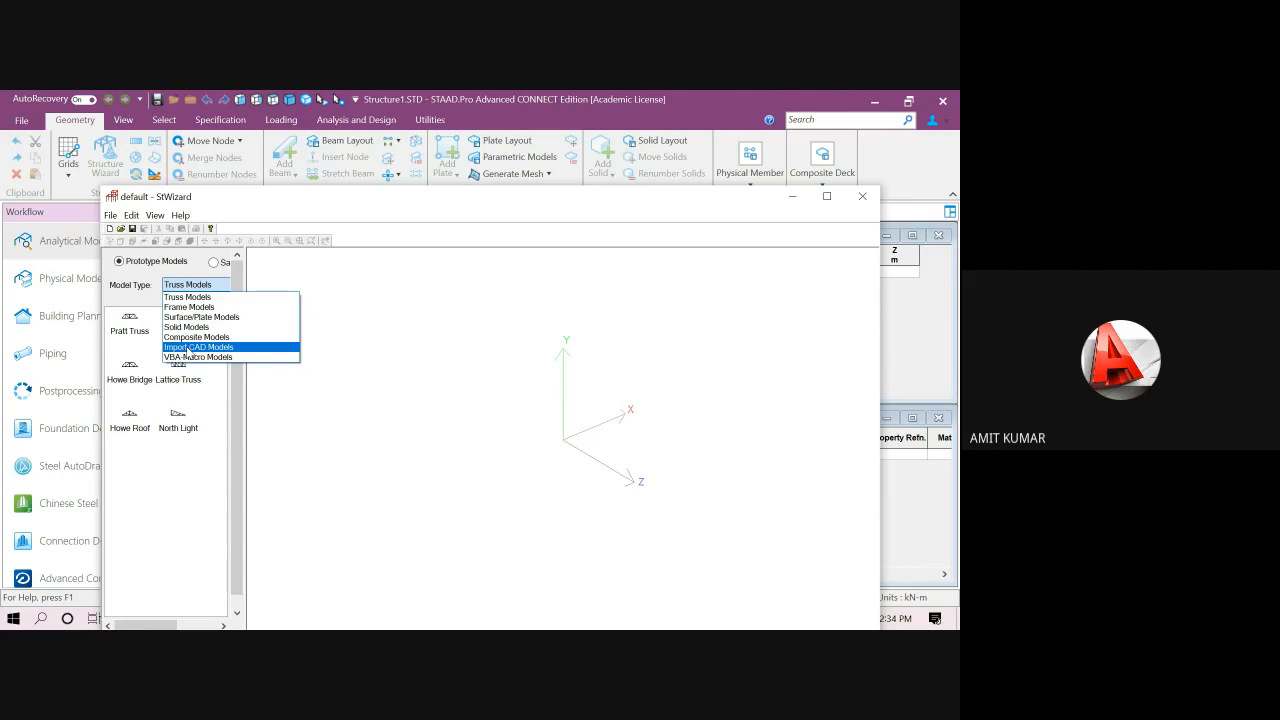
{"action": "left_click", "coordinate": [793, 201]}
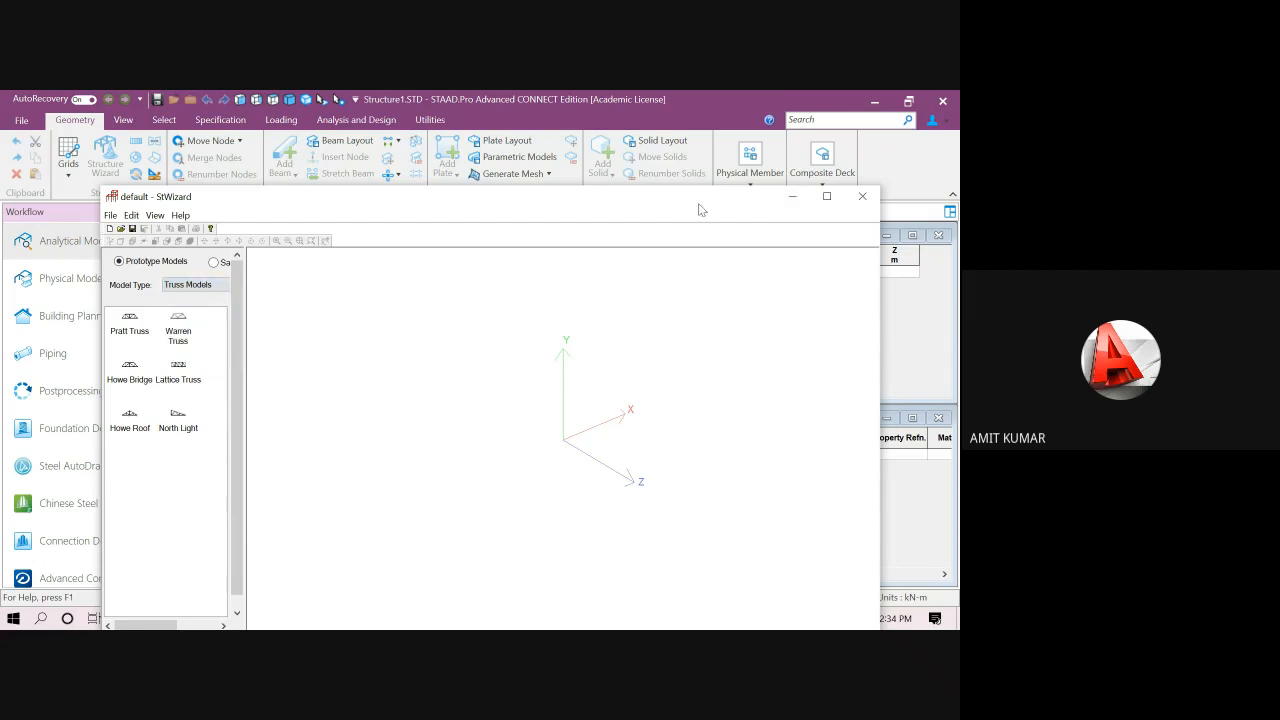
{"action": "left_click", "coordinate": [792, 199]}
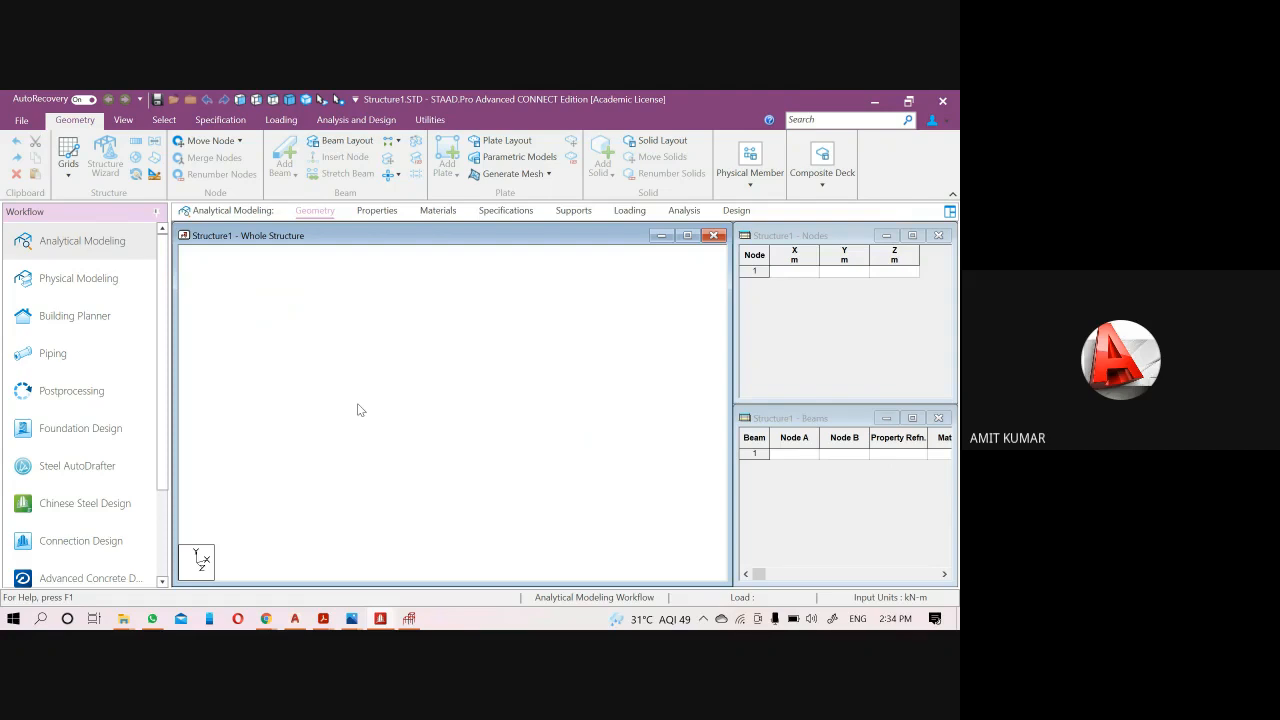
Switch to AutoCAD and check the drawing units, accepting decimal length with millimetres as the insertion scale.
{"action": "left_click", "coordinate": [296, 620]}
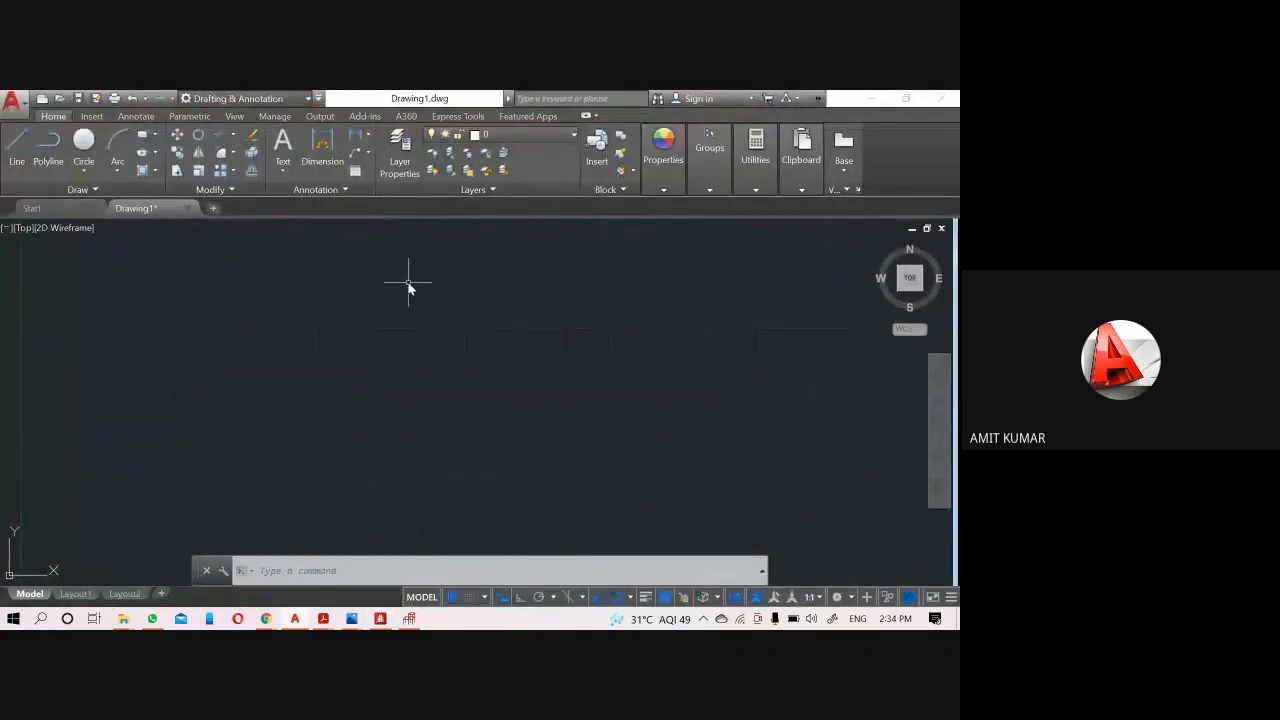
{"action": "key", "text": "Escape"}
{"action": "key", "text": "Escape"}
{"action": "scroll", "coordinate": [400, 330], "scroll_direction": "down", "scroll_amount": 3}
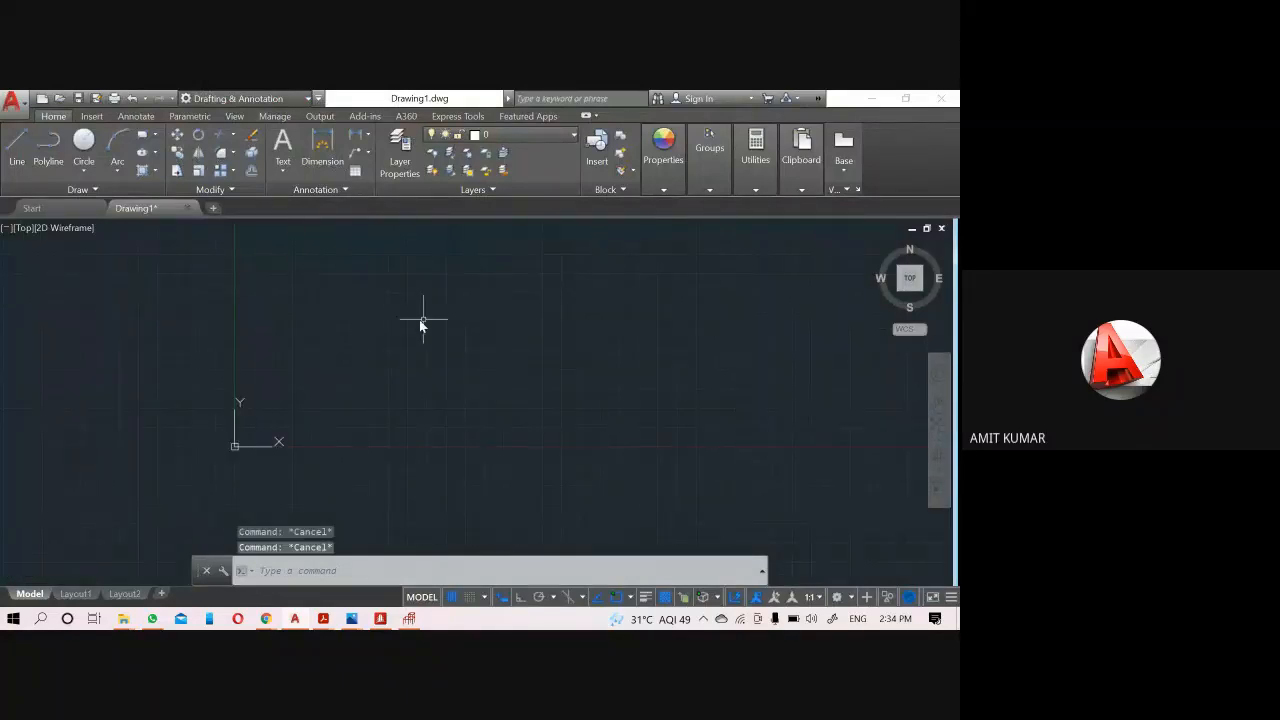
{"action": "middle_click_drag", "start_coordinate": [510, 318], "coordinate": [400, 383]}
{"action": "type", "text": "un"}
{"action": "key", "text": "Return"}
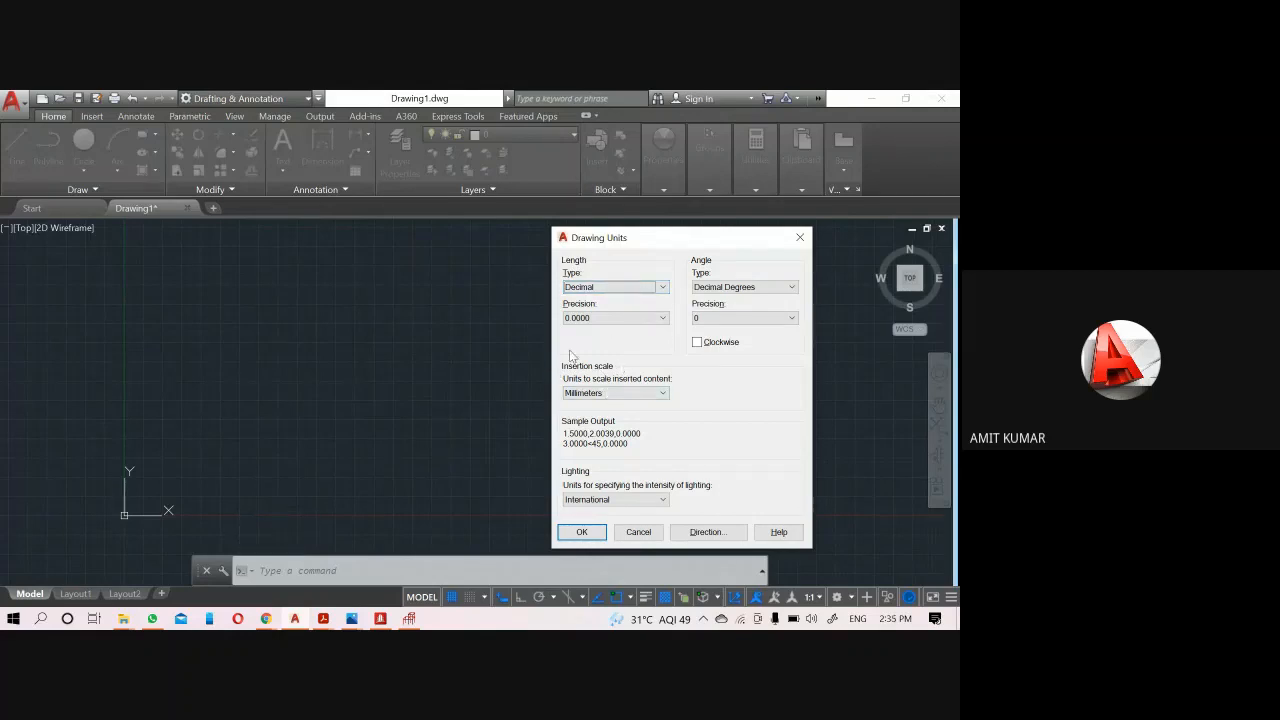
{"action": "left_click", "coordinate": [581, 532]}
Turn on Ortho mode during a trial line and cancel the line.
{"action": "type", "text": "l"}
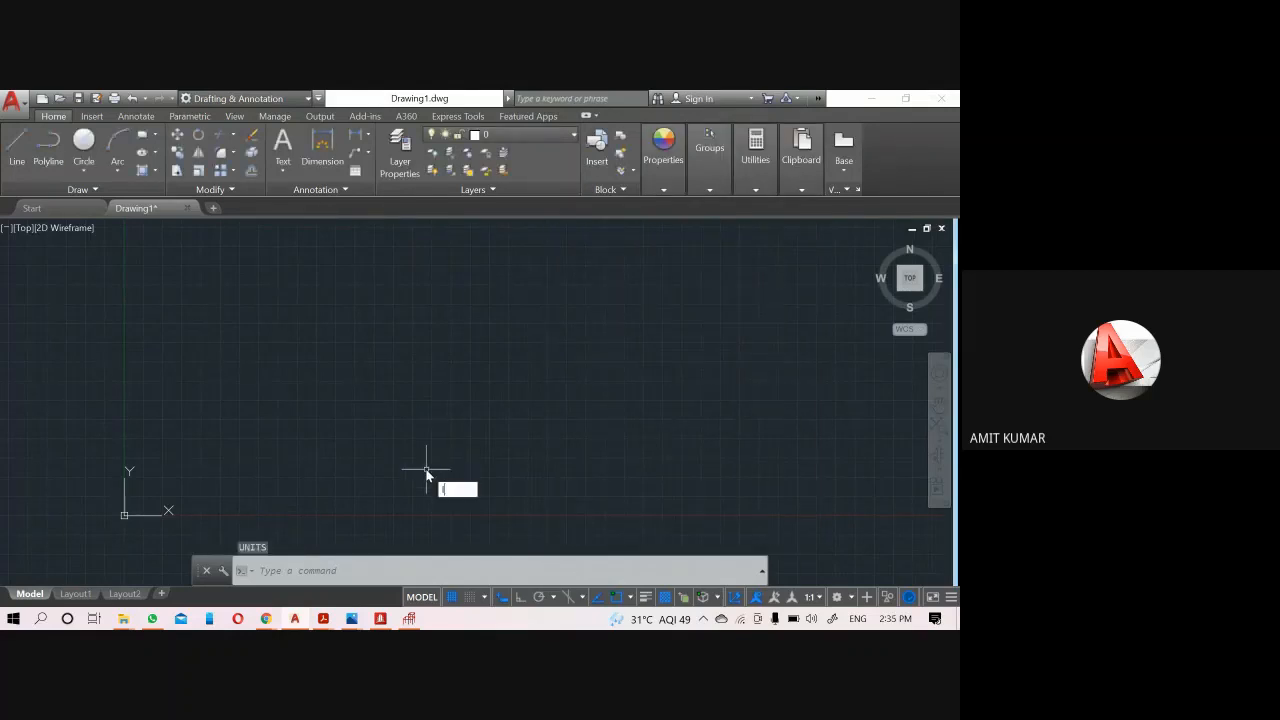
{"action": "key", "text": "Return"}
{"action": "left_click", "coordinate": [310, 250]}
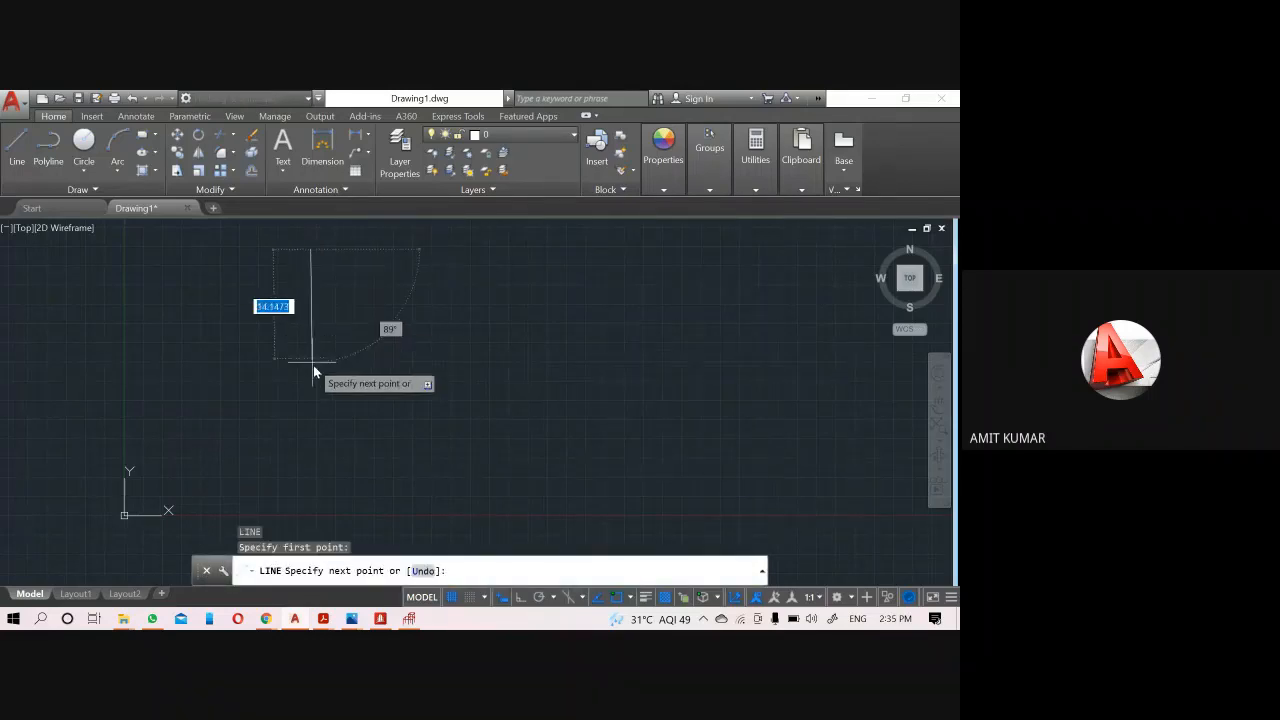
{"action": "key", "text": "F8"}
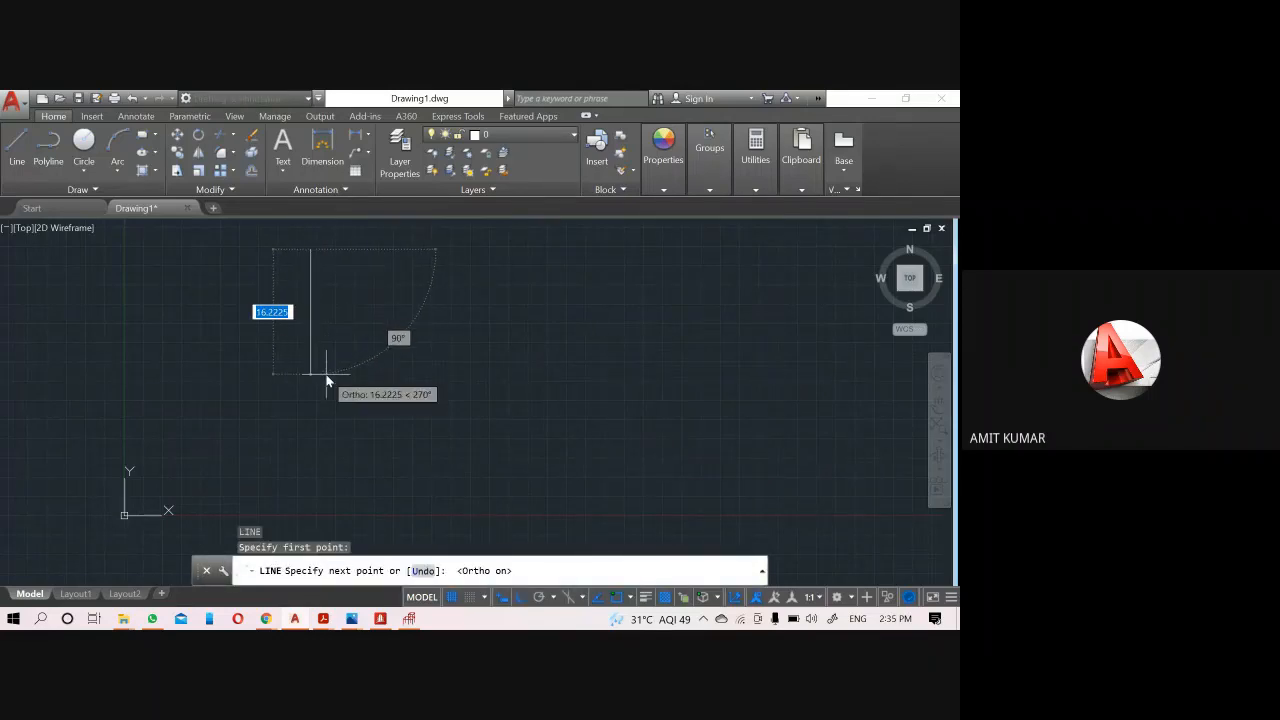
{"action": "scroll", "coordinate": [326, 375], "scroll_direction": "down", "scroll_amount": 3}
{"action": "middle_click_drag", "start_coordinate": [152, 398], "coordinate": [308, 462]}
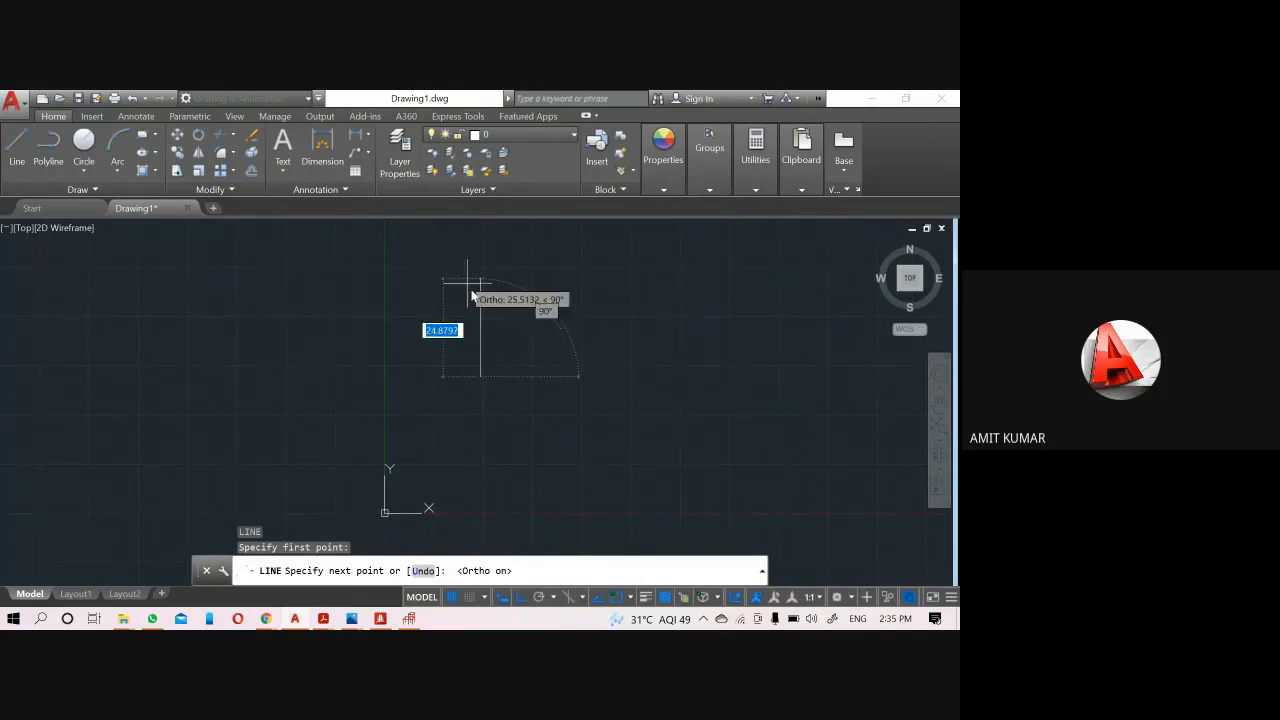
{"action": "scroll", "coordinate": [474, 298], "scroll_direction": "up", "scroll_amount": 5}
{"action": "key", "text": "Escape"}
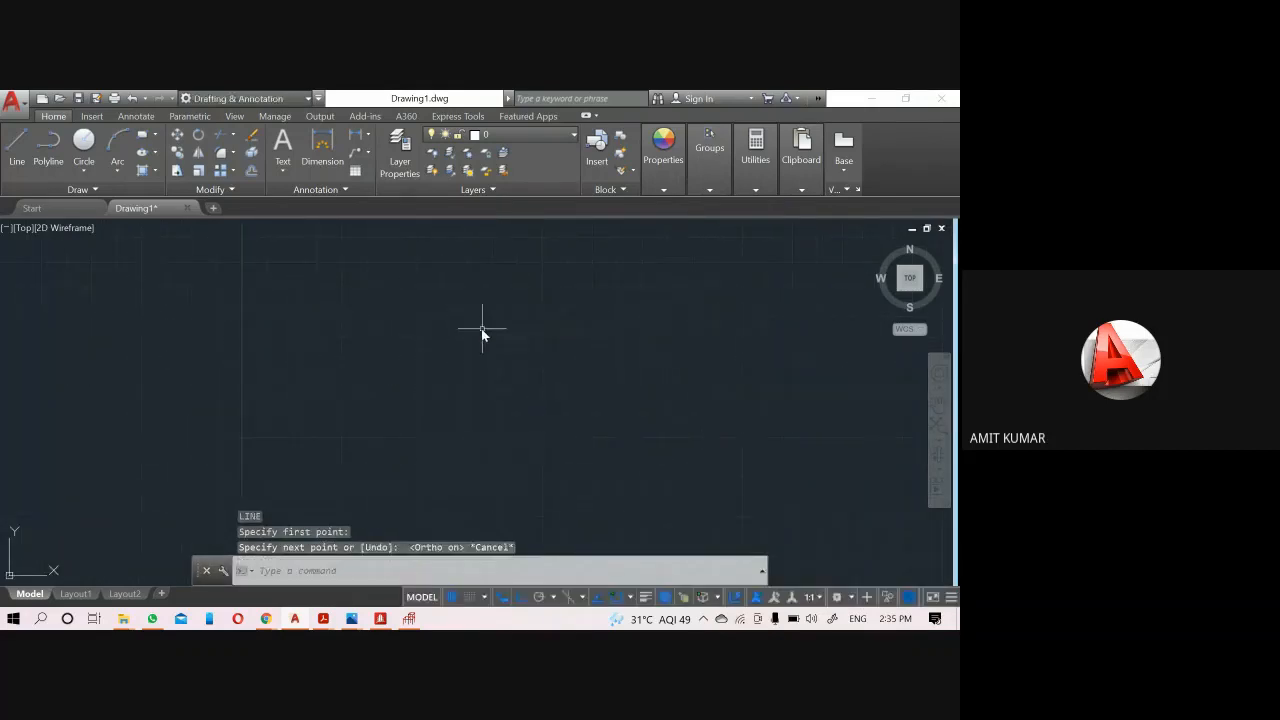
Draw a vertical line 3000 mm long upward from a point just above and right of the origin.
{"action": "scroll", "coordinate": [480, 334], "scroll_direction": "down", "scroll_amount": 5}
{"action": "mouse_move", "coordinate": [477, 375]}
{"action": "middle_mouse_down"}
{"action": "mouse_move", "coordinate": [466, 391]}
{"action": "mouse_move", "coordinate": [263, 463]}
{"action": "middle_mouse_up"}
{"action": "type", "text": "l"}
{"action": "key", "text": "Return"}
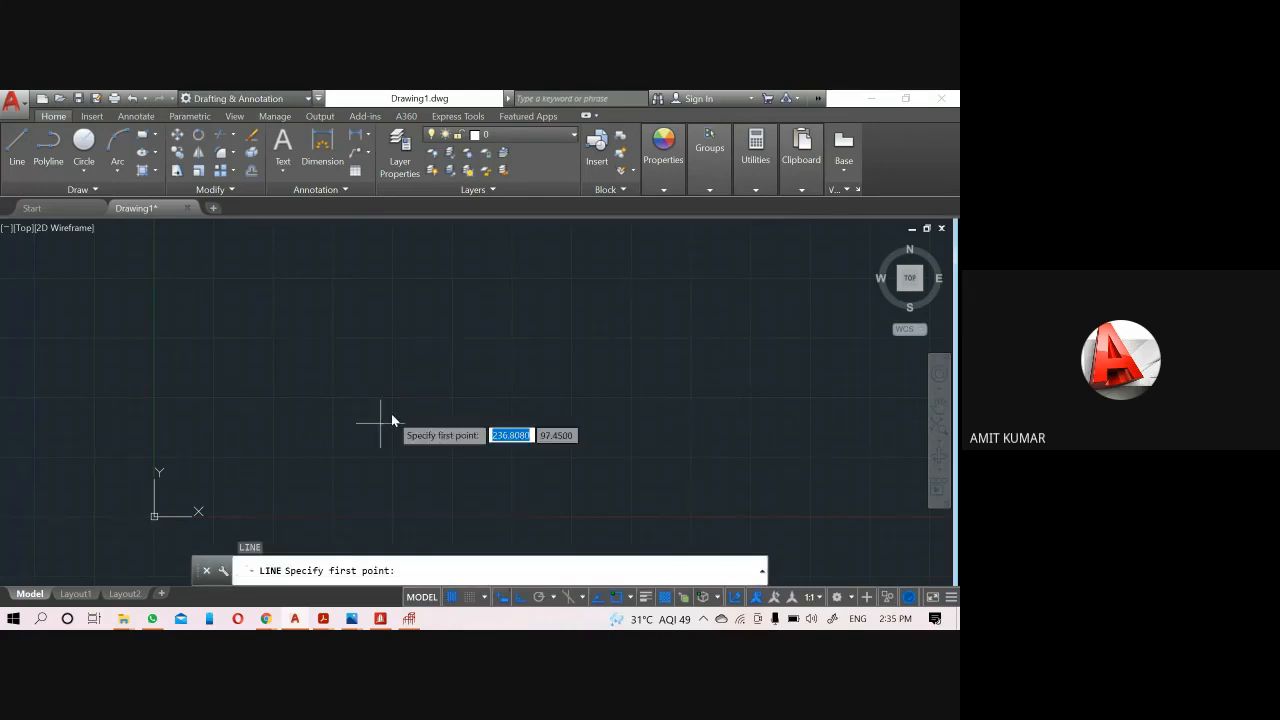
{"action": "left_click", "coordinate": [391, 413]}
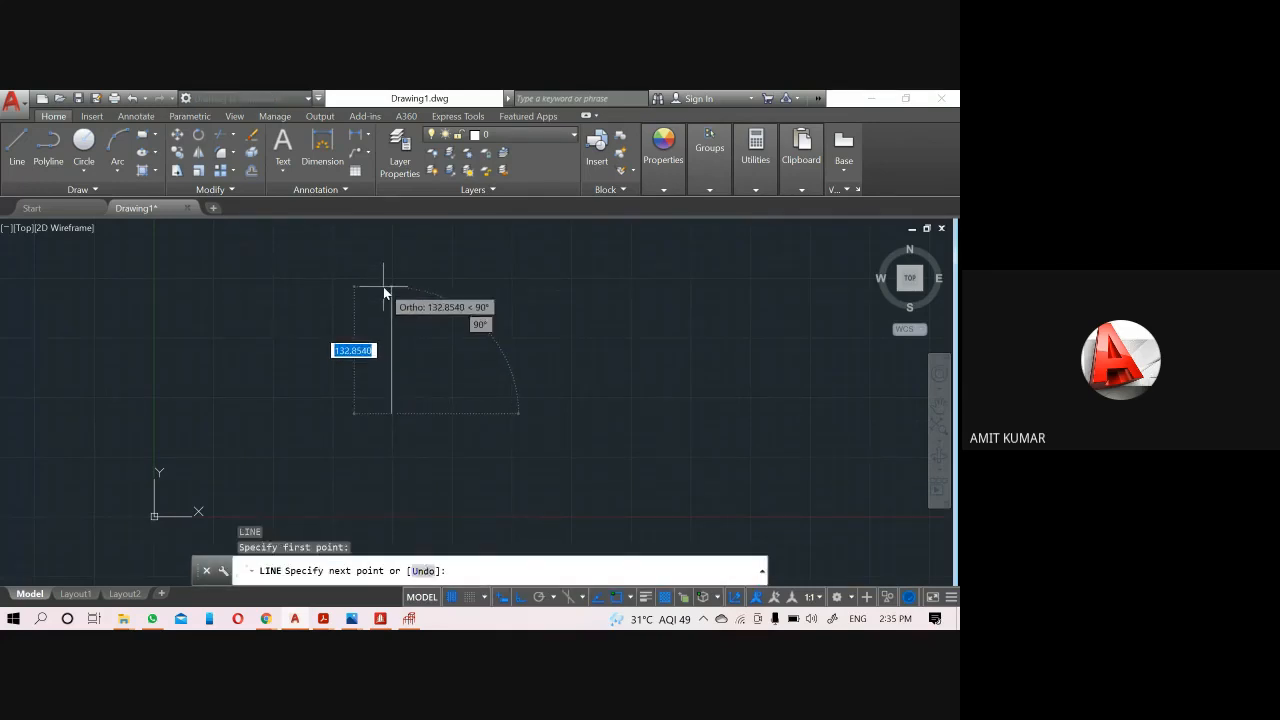
{"action": "key", "text": "Return"}
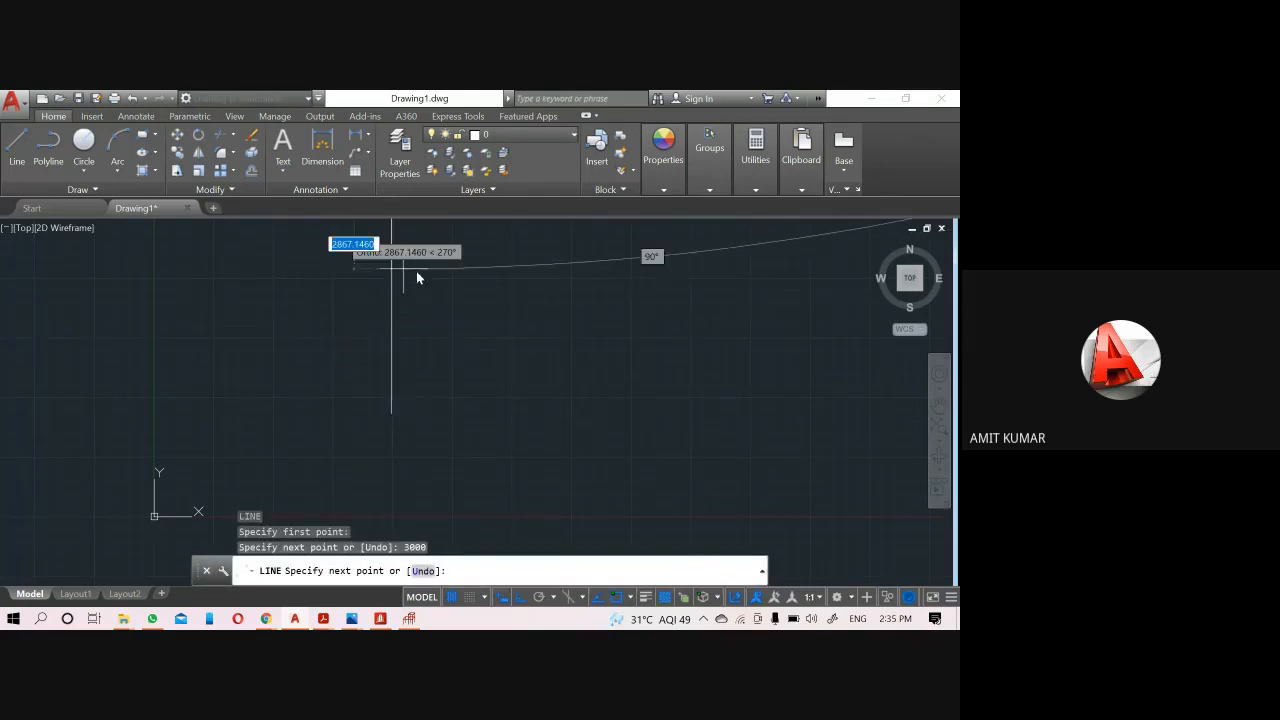
Continue the outline 3500 mm to the right and 3000 mm down, and close it into a rectangle.
{"action": "scroll", "coordinate": [416, 271], "scroll_direction": "down", "scroll_amount": 2}
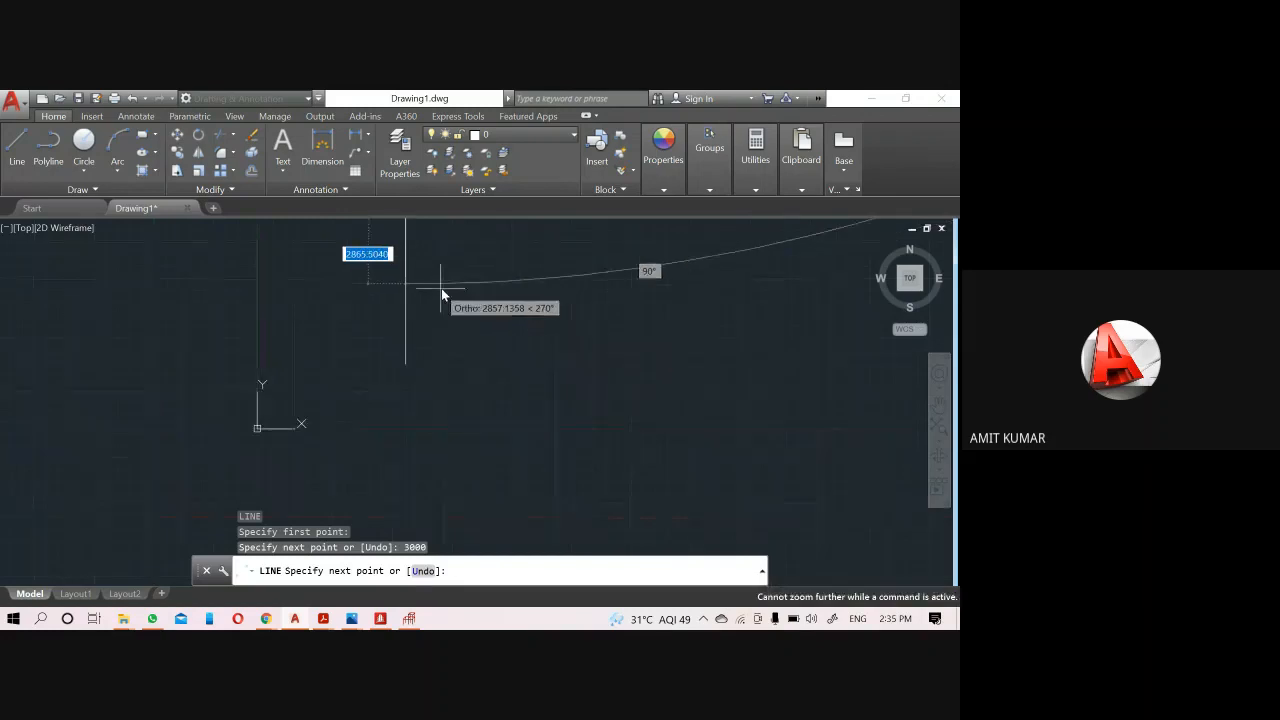
{"action": "left_click", "coordinate": [911, 279]}
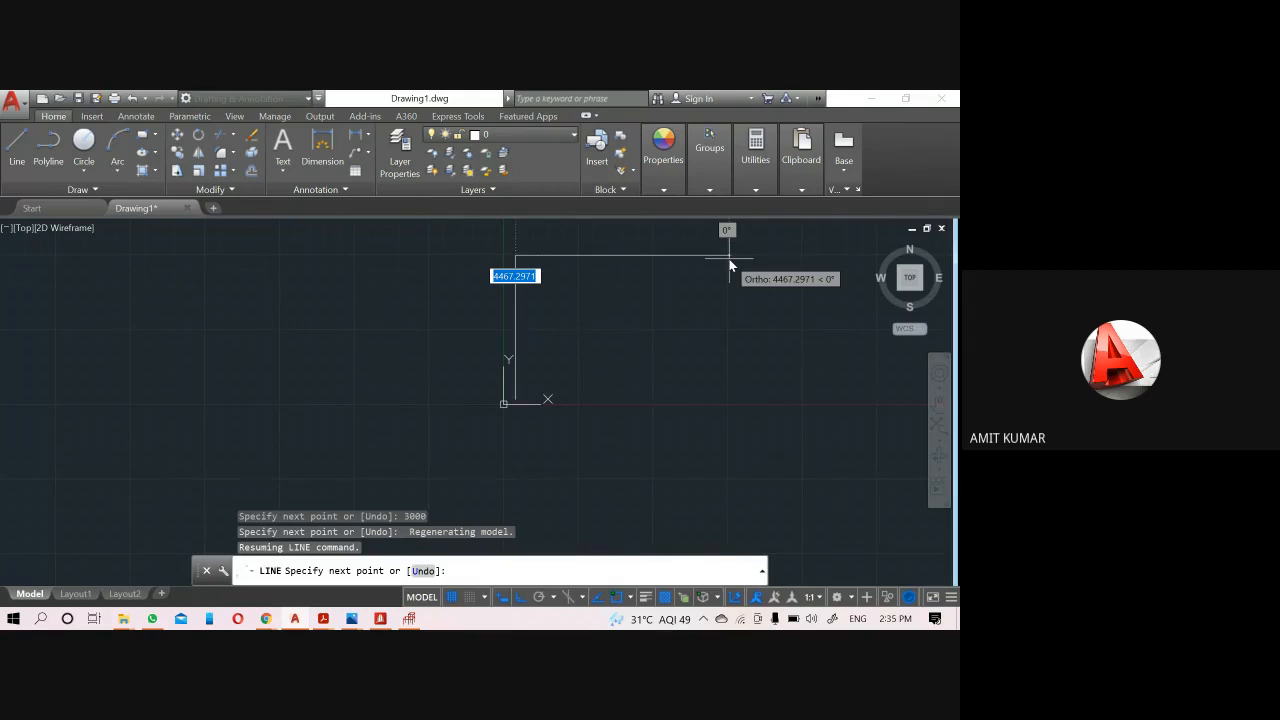
{"action": "type", "text": "35"}
{"action": "key", "text": "Return"}
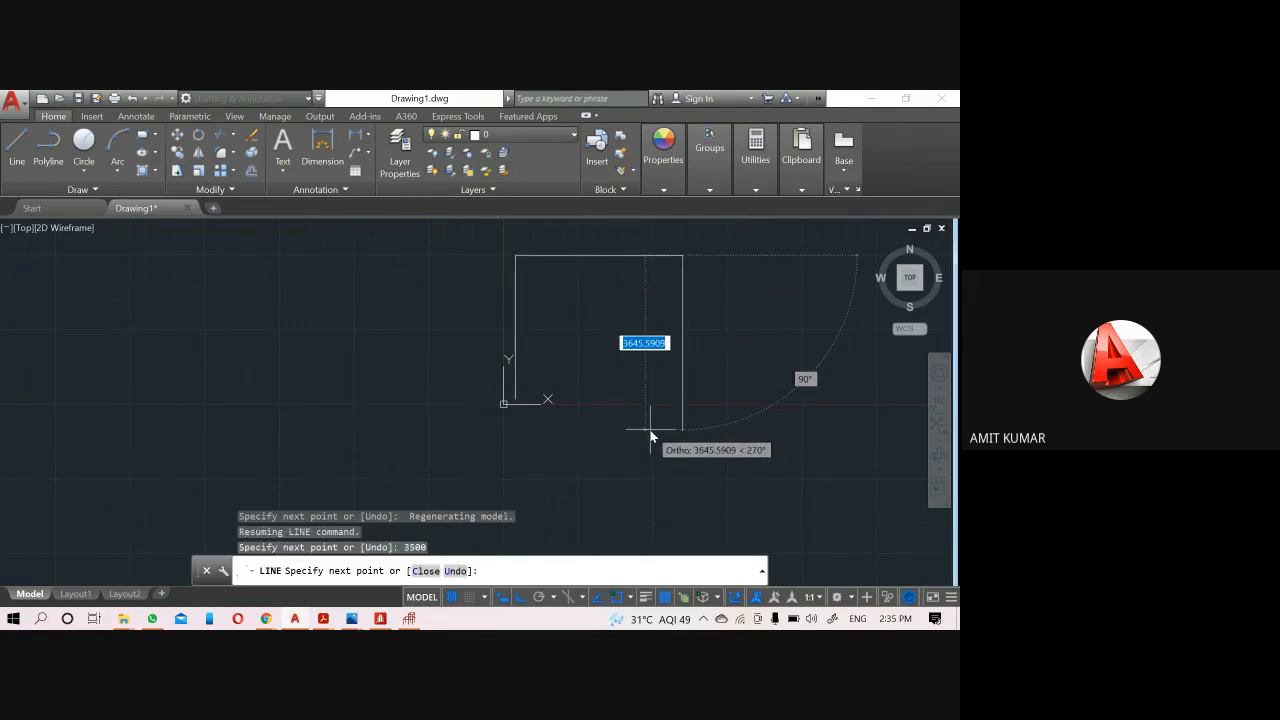
{"action": "type", "text": "3000"}
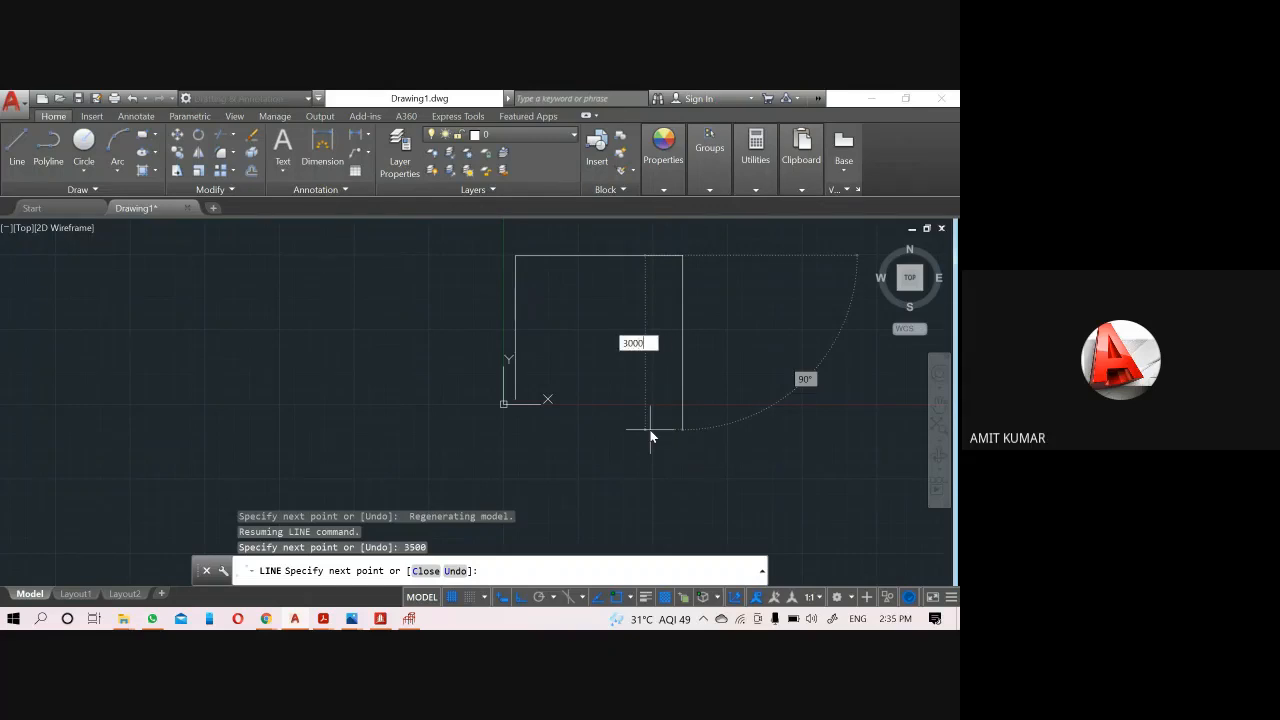
{"action": "key", "text": "Return"}
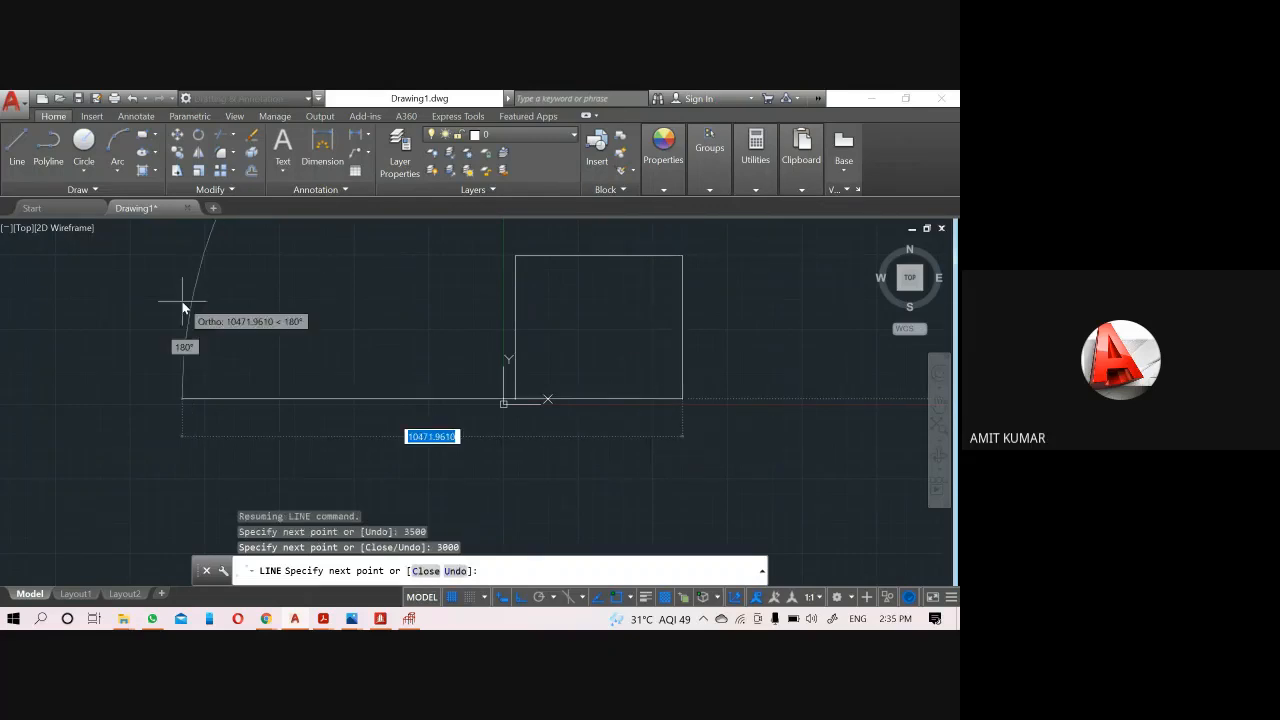
{"action": "type", "text": "c"}
{"action": "key", "text": "Return"}
{"action": "key", "text": "Escape"}
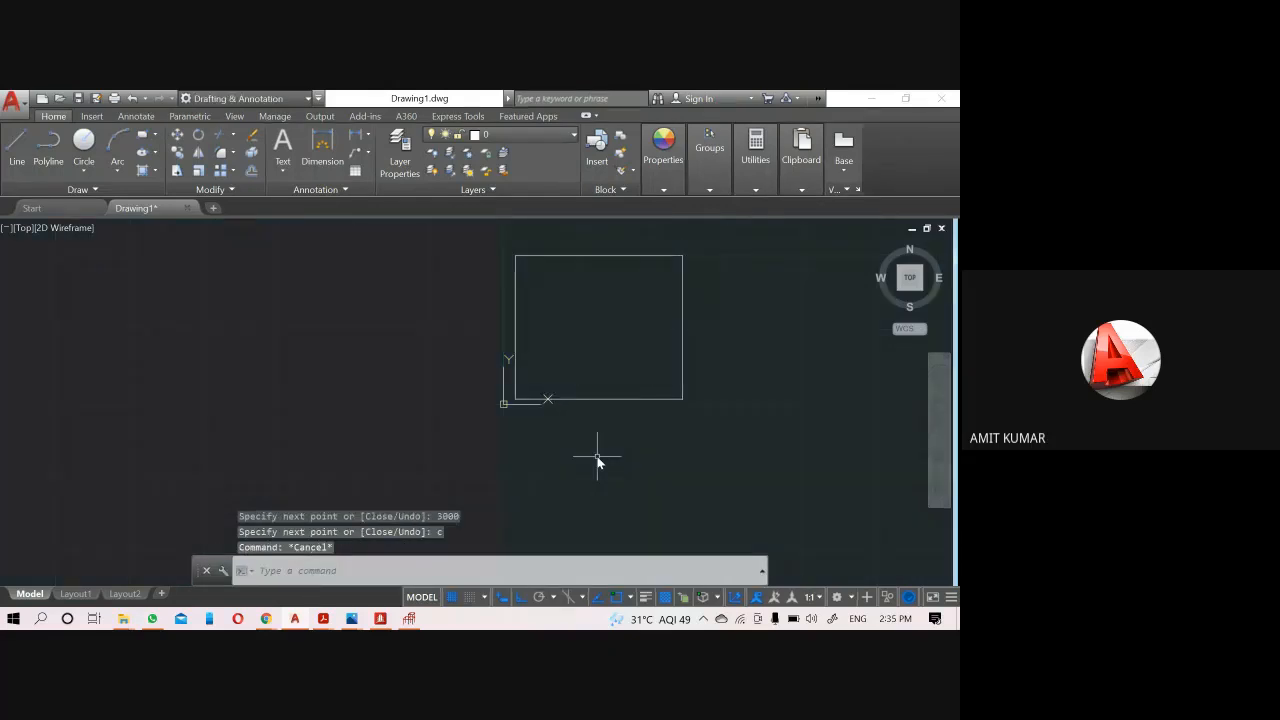
{"action": "type", "text": "co"}
{"action": "key", "text": "Return"}
{"action": "left_click", "coordinate": [651, 437]}
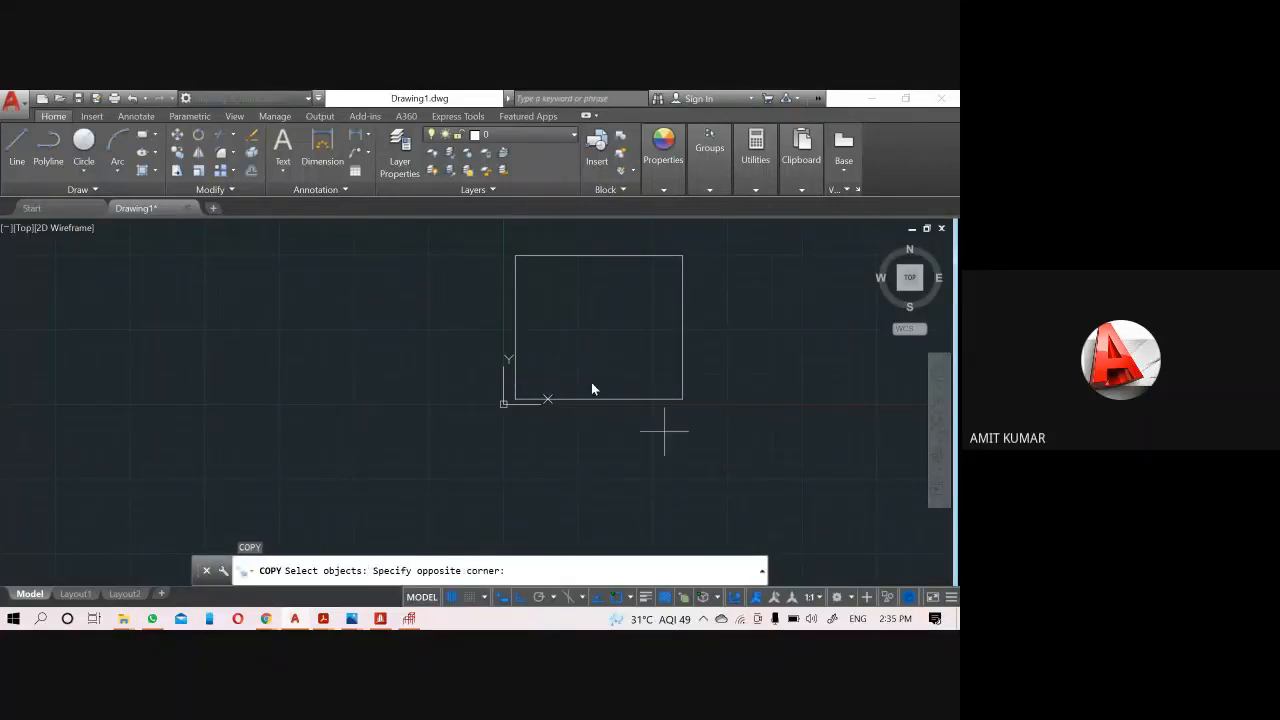
{"action": "left_click", "coordinate": [481, 252]}
{"action": "key", "text": "Return"}
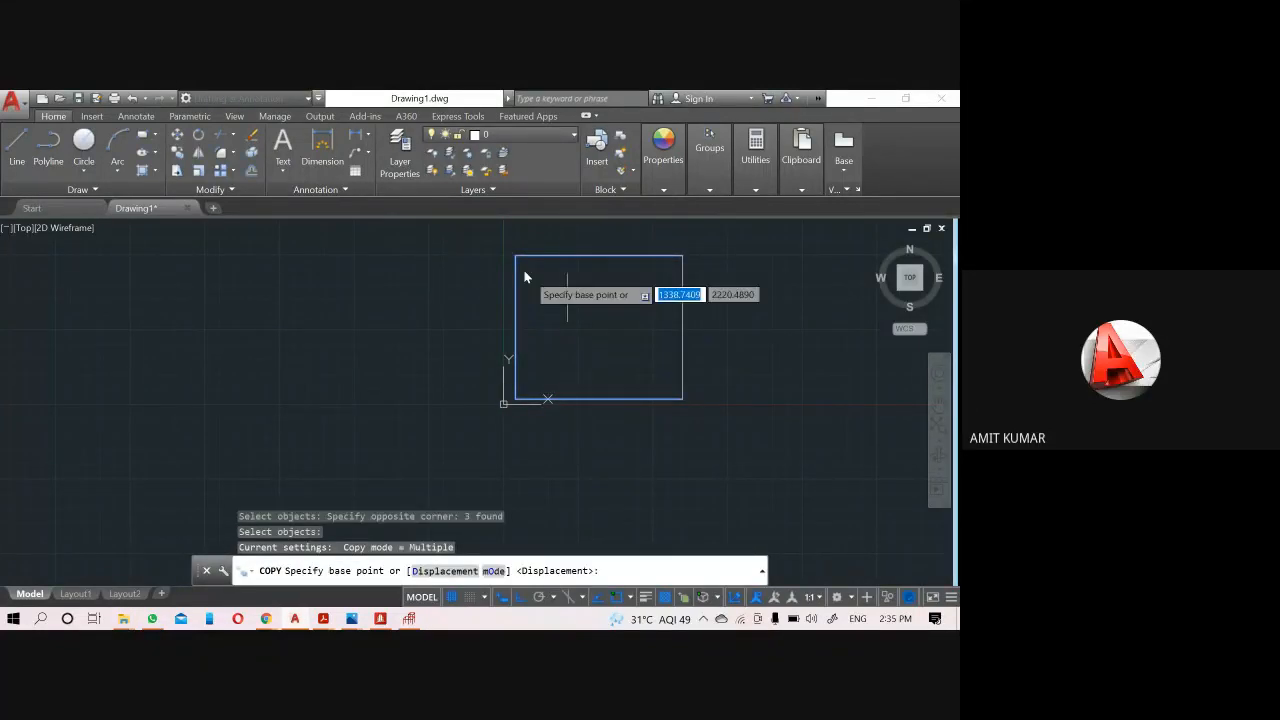
{"action": "key", "text": "Escape"}
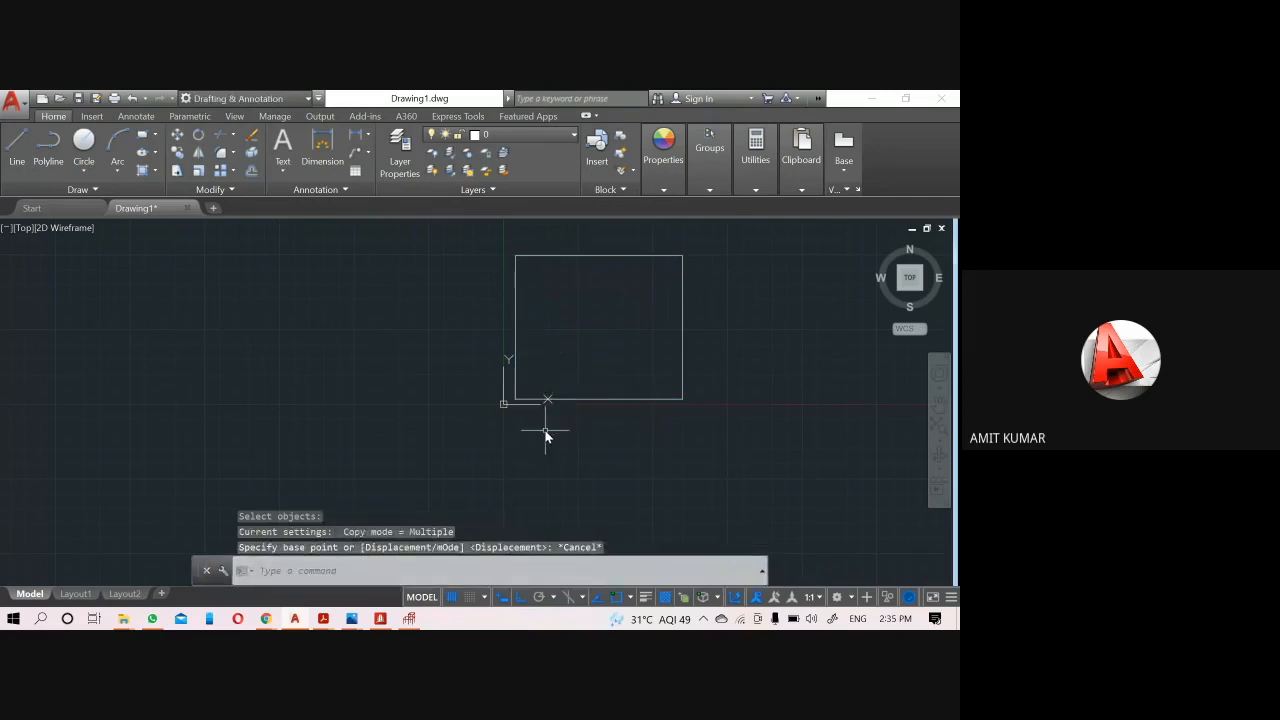
Copy the rectangle's top, right and bottom lines twice to the right, corner to corner, forming a row of three bays.
{"action": "type", "text": "co"}
{"action": "key", "text": "Return"}
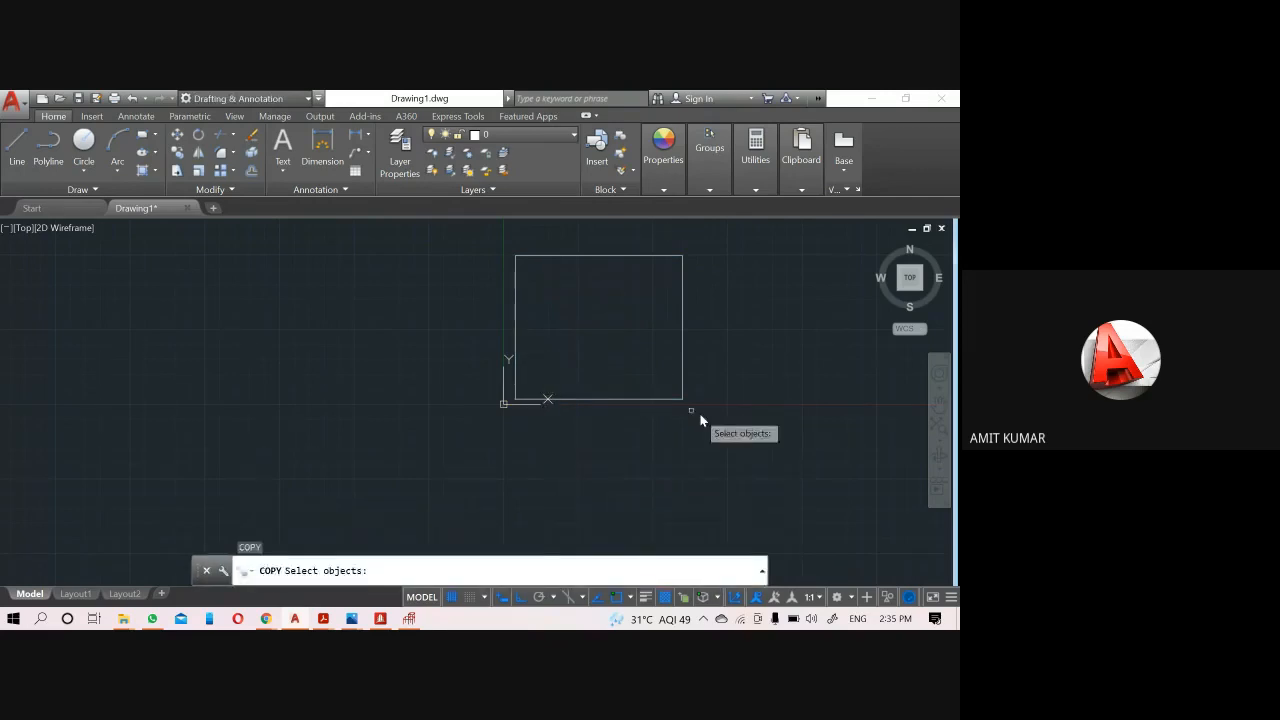
{"action": "left_click", "coordinate": [732, 430]}
{"action": "left_click", "coordinate": [589, 235]}
{"action": "key", "text": "Return"}
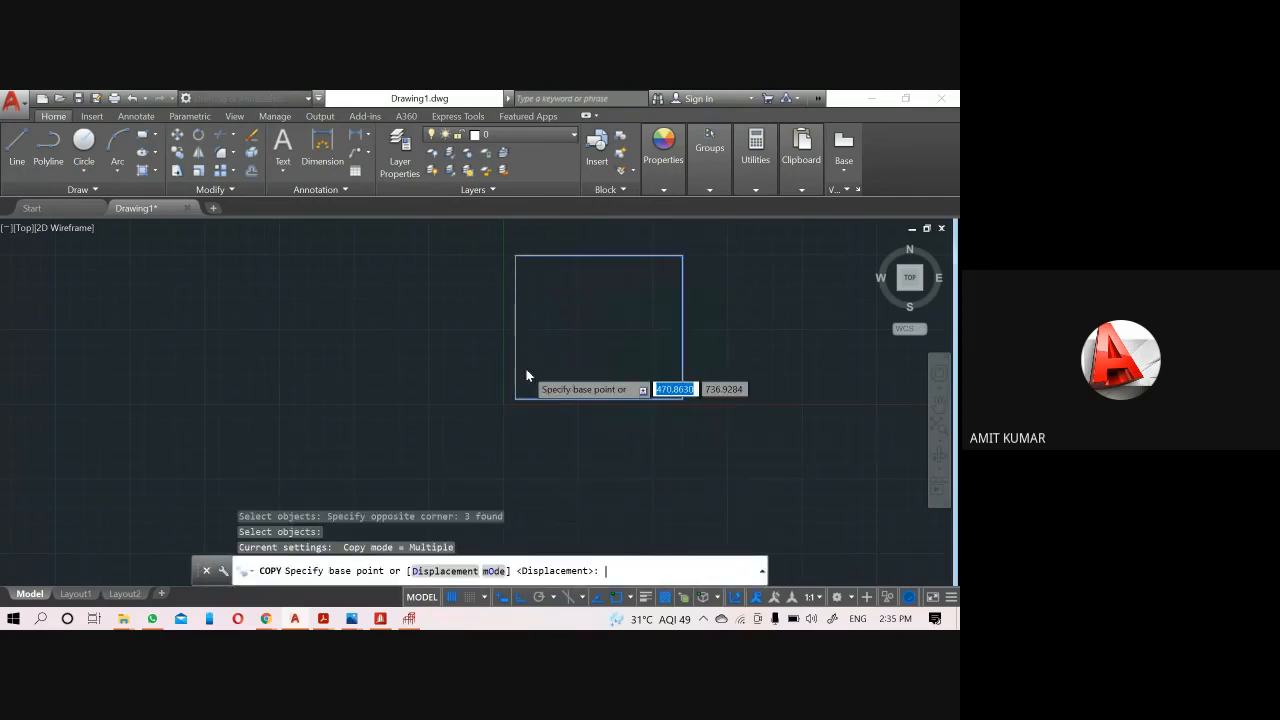
{"action": "left_click", "coordinate": [516, 256]}
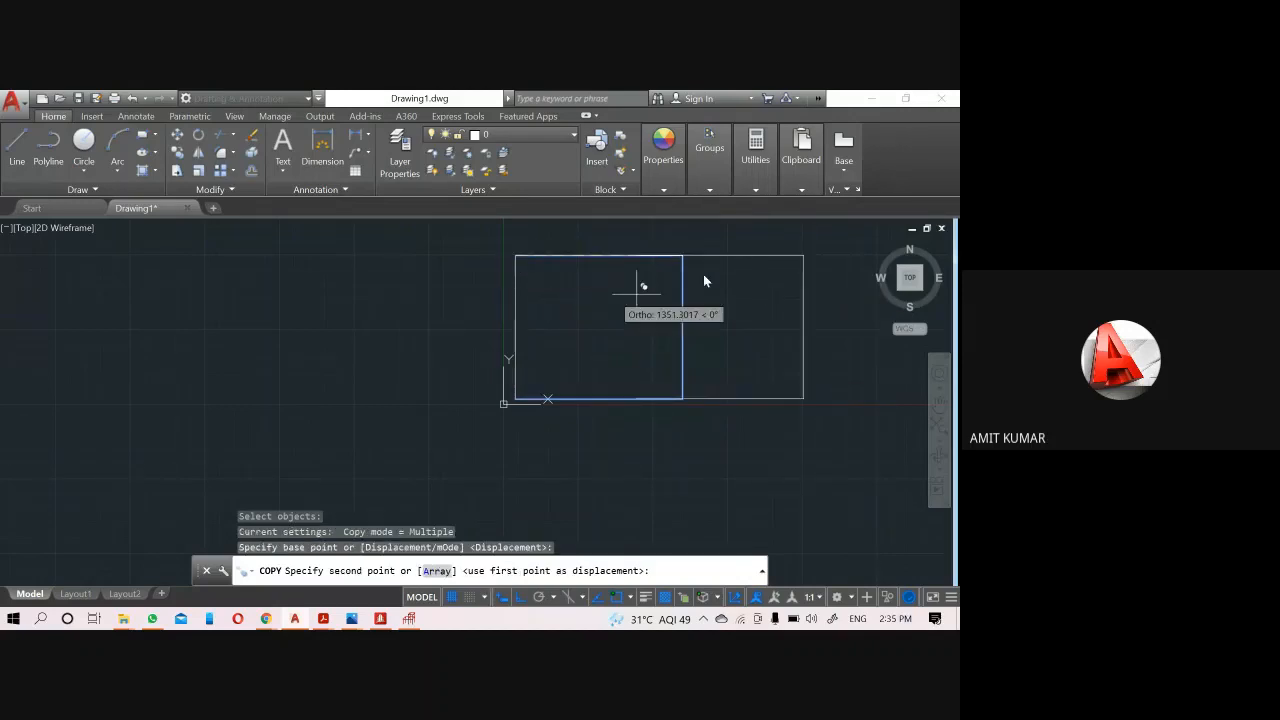
{"action": "left_click", "coordinate": [684, 256]}
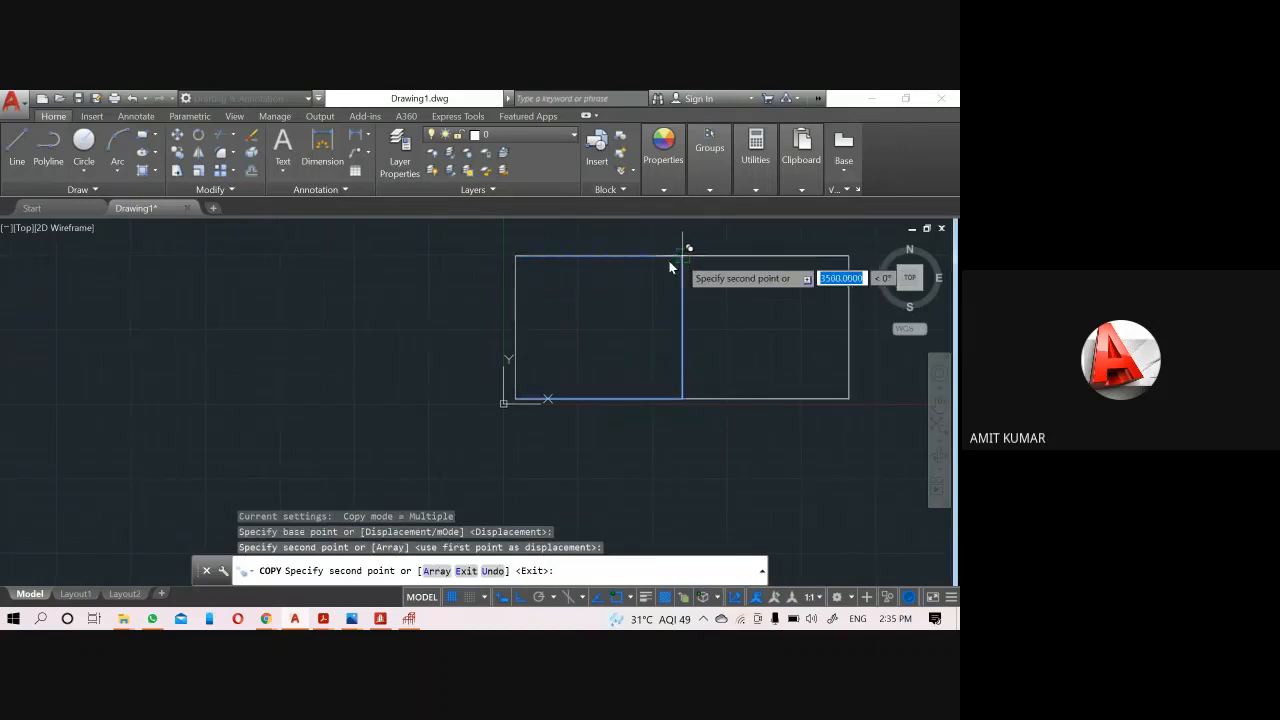
{"action": "middle_click_drag", "start_coordinate": [744, 286], "coordinate": [486, 363]}
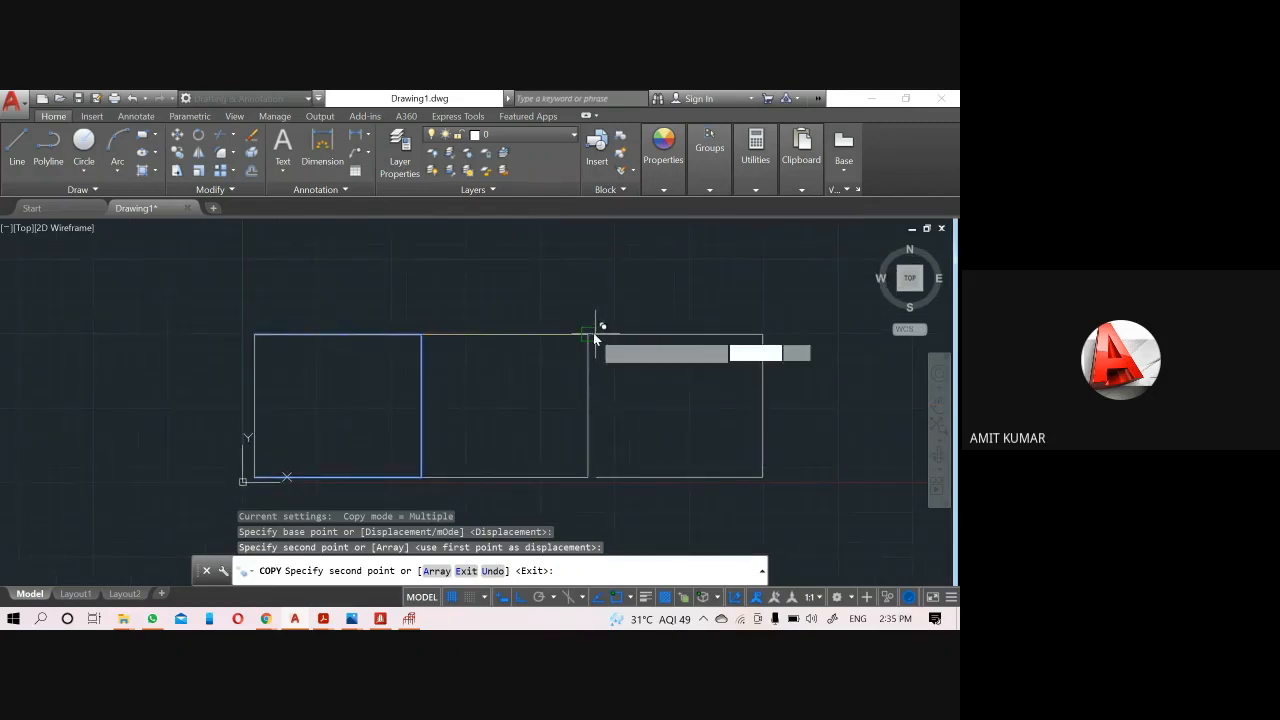
{"action": "left_click", "coordinate": [589, 336]}
{"action": "key", "text": "Escape"}
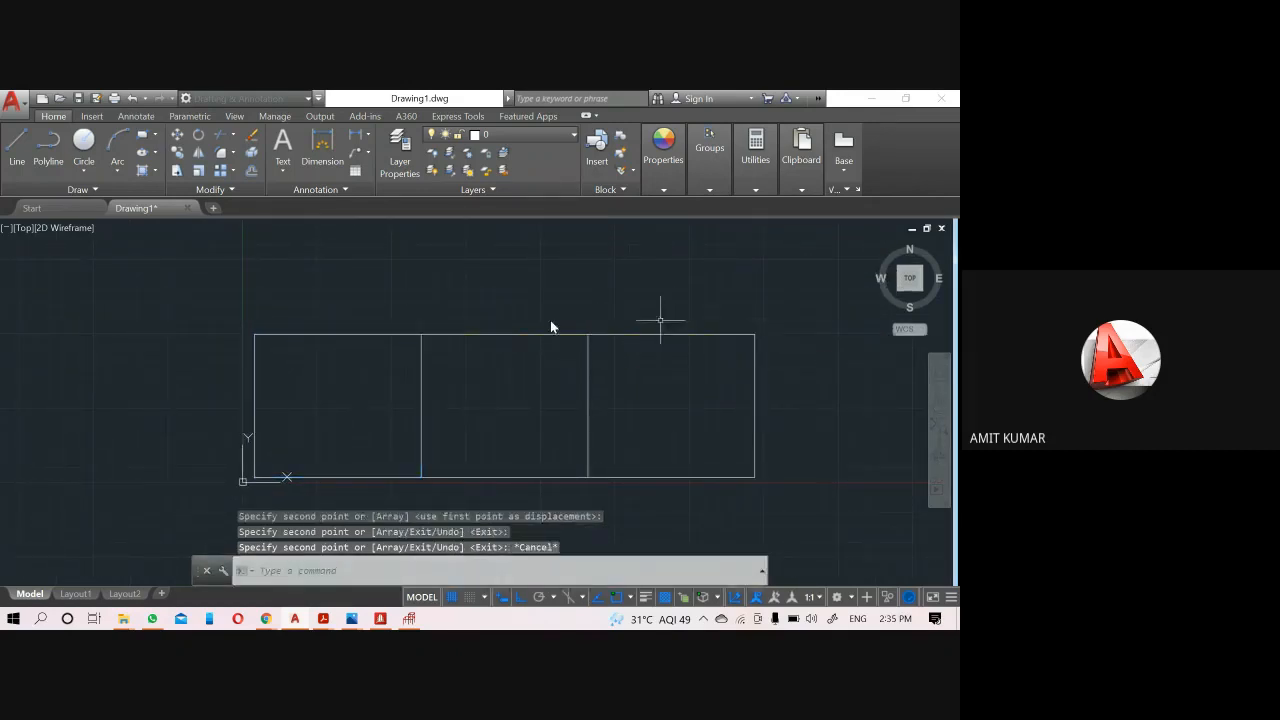
Copy the row's columns and top beams upward three times, corner to corner, forming a four-storey, three-bay frame.
{"action": "scroll", "coordinate": [549, 320], "scroll_direction": "down", "scroll_amount": 2}
{"action": "type", "text": "co"}
{"action": "key", "text": "Return"}
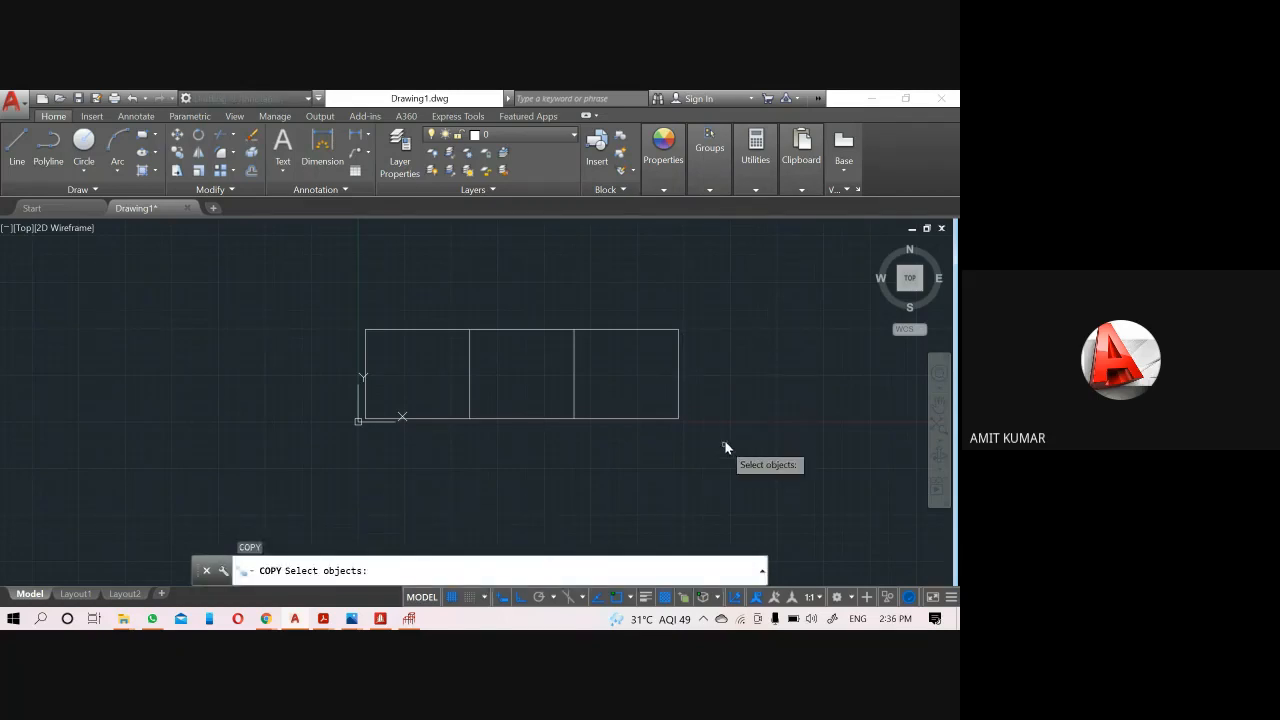
{"action": "middle_click_drag", "start_coordinate": [723, 413], "coordinate": [726, 446]}
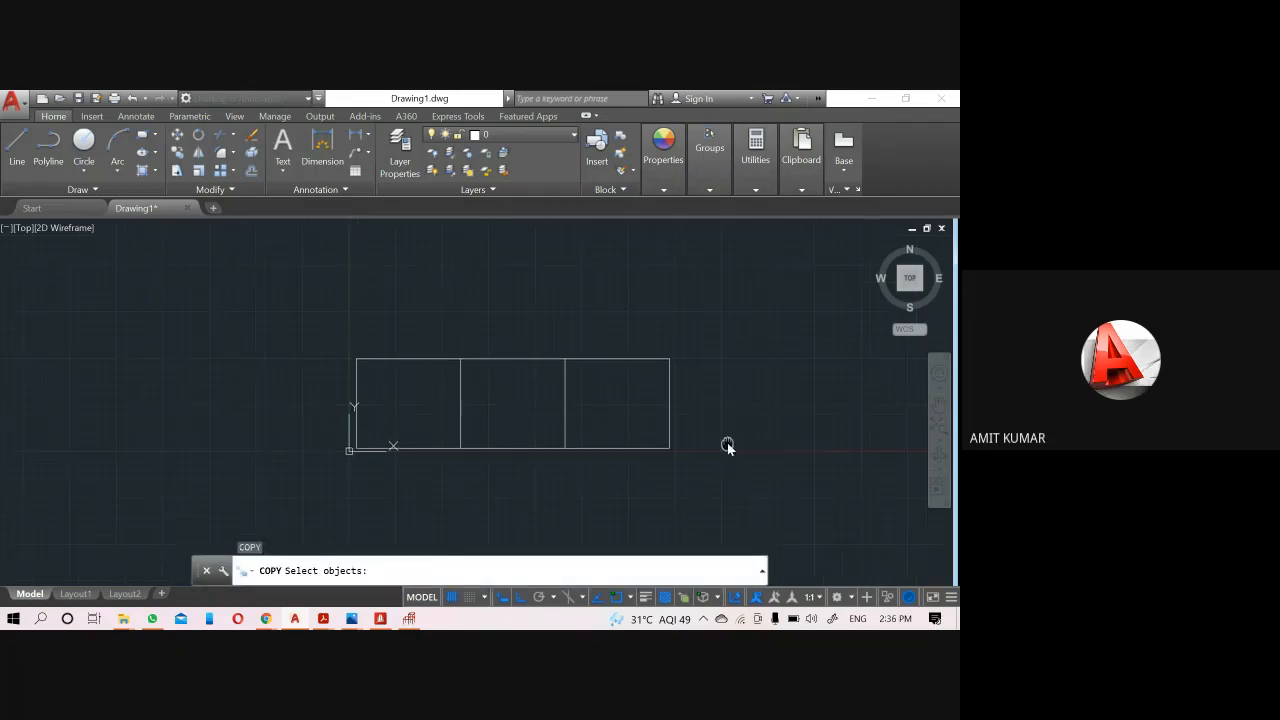
{"action": "left_click", "coordinate": [705, 394]}
{"action": "left_click", "coordinate": [277, 323]}
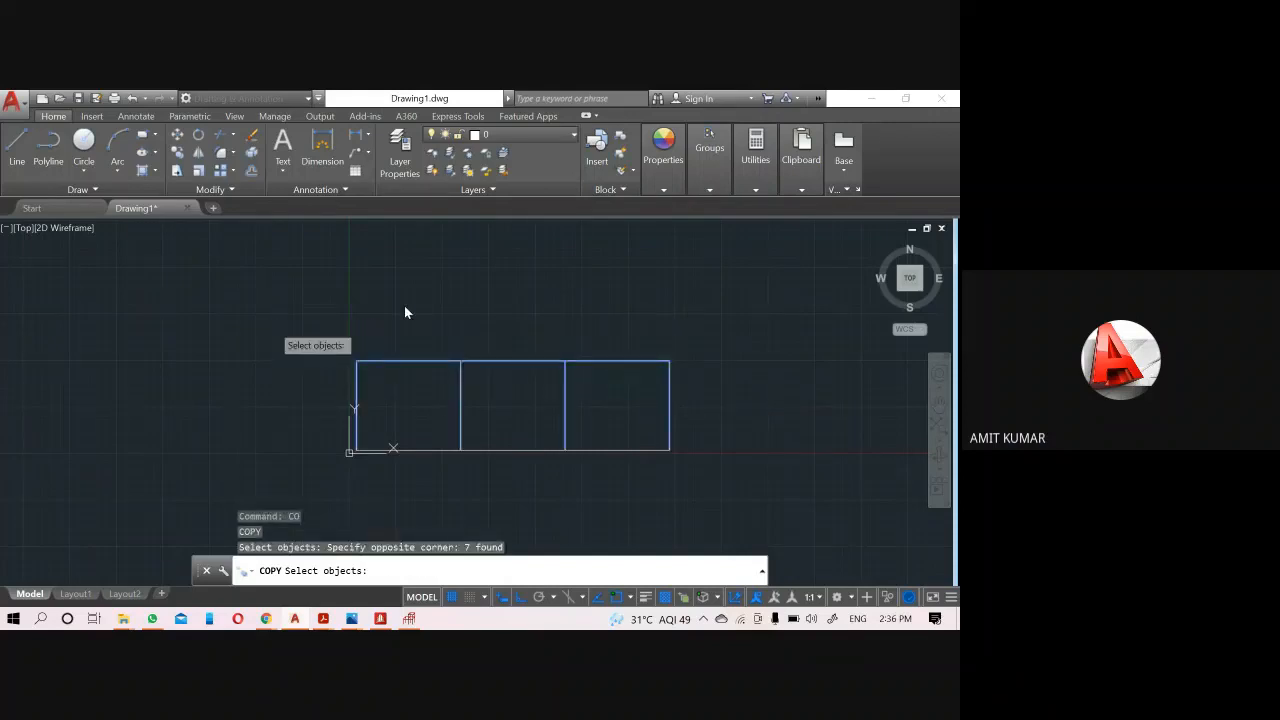
{"action": "key", "text": "Return"}
{"action": "scroll", "coordinate": [360, 445], "scroll_direction": "up", "scroll_amount": 4}
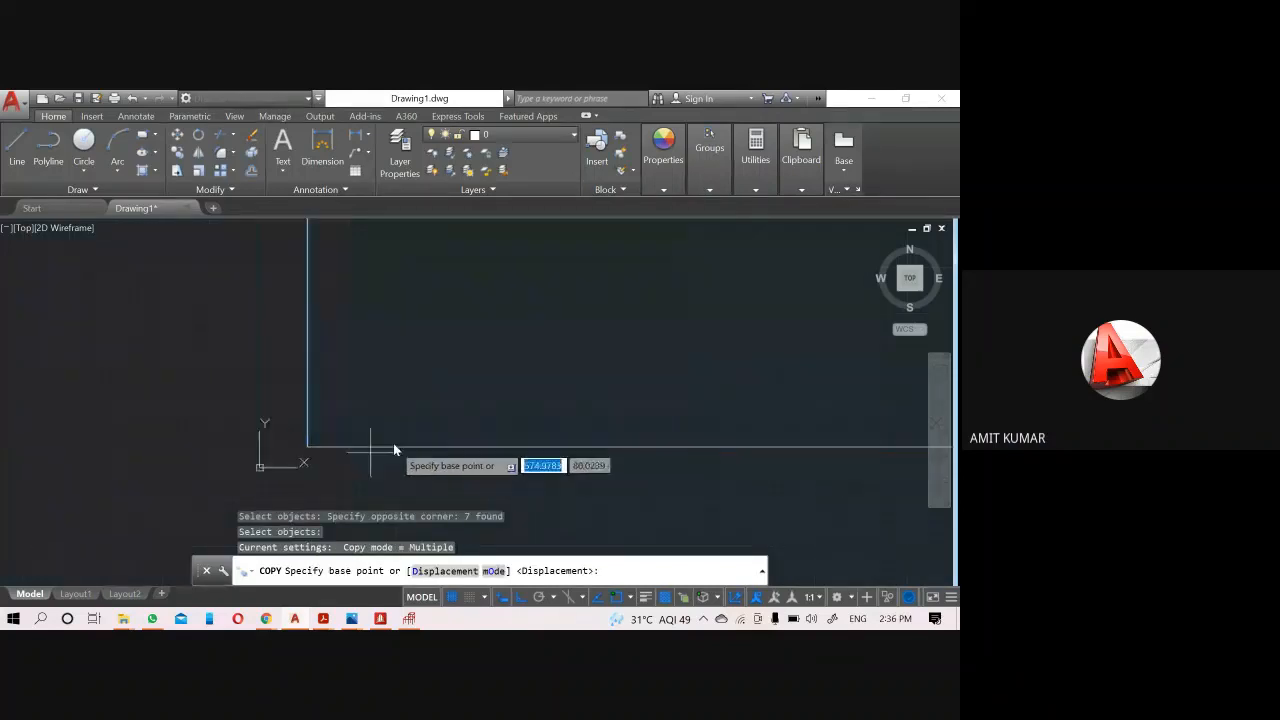
{"action": "left_click", "coordinate": [308, 448]}
{"action": "scroll", "coordinate": [308, 448], "scroll_direction": "down", "scroll_amount": 4}
{"action": "middle_click_drag", "start_coordinate": [340, 350], "coordinate": [311, 523]}
{"action": "left_click", "coordinate": [282, 394]}
{"action": "scroll", "coordinate": [284, 392], "scroll_direction": "down", "scroll_amount": 4}
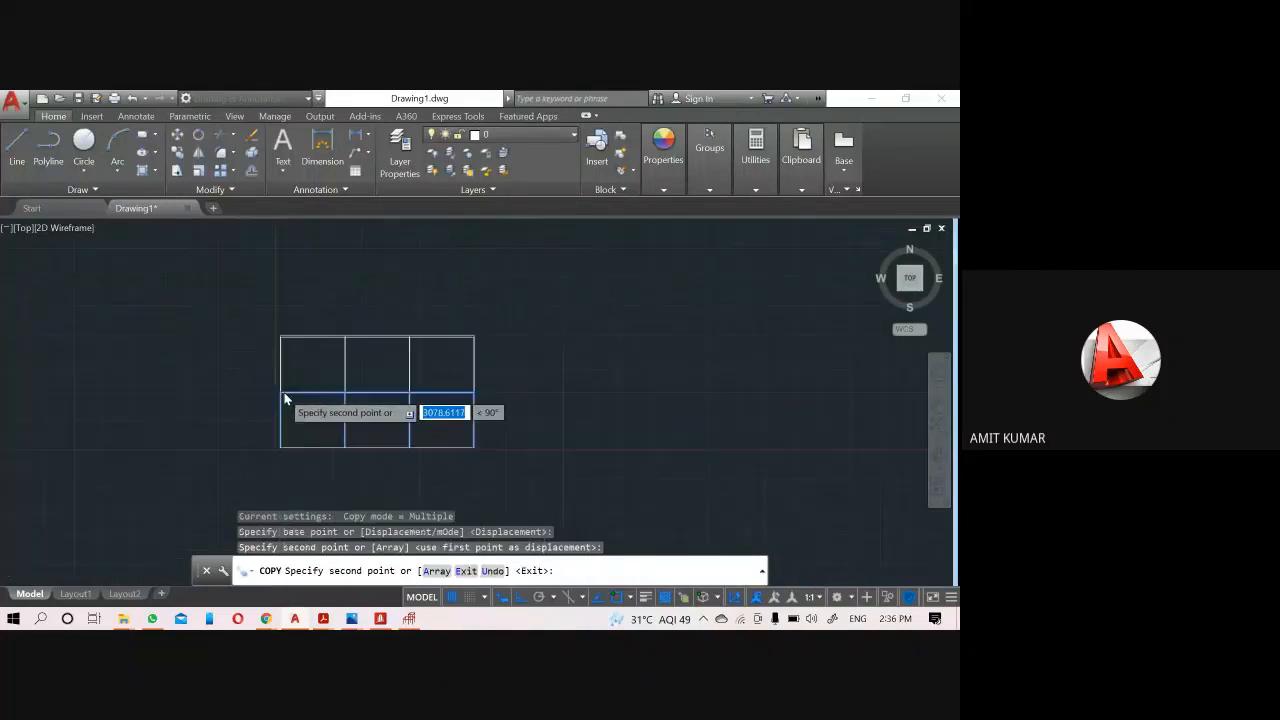
{"action": "left_click", "coordinate": [283, 338]}
{"action": "key", "text": "Escape"}
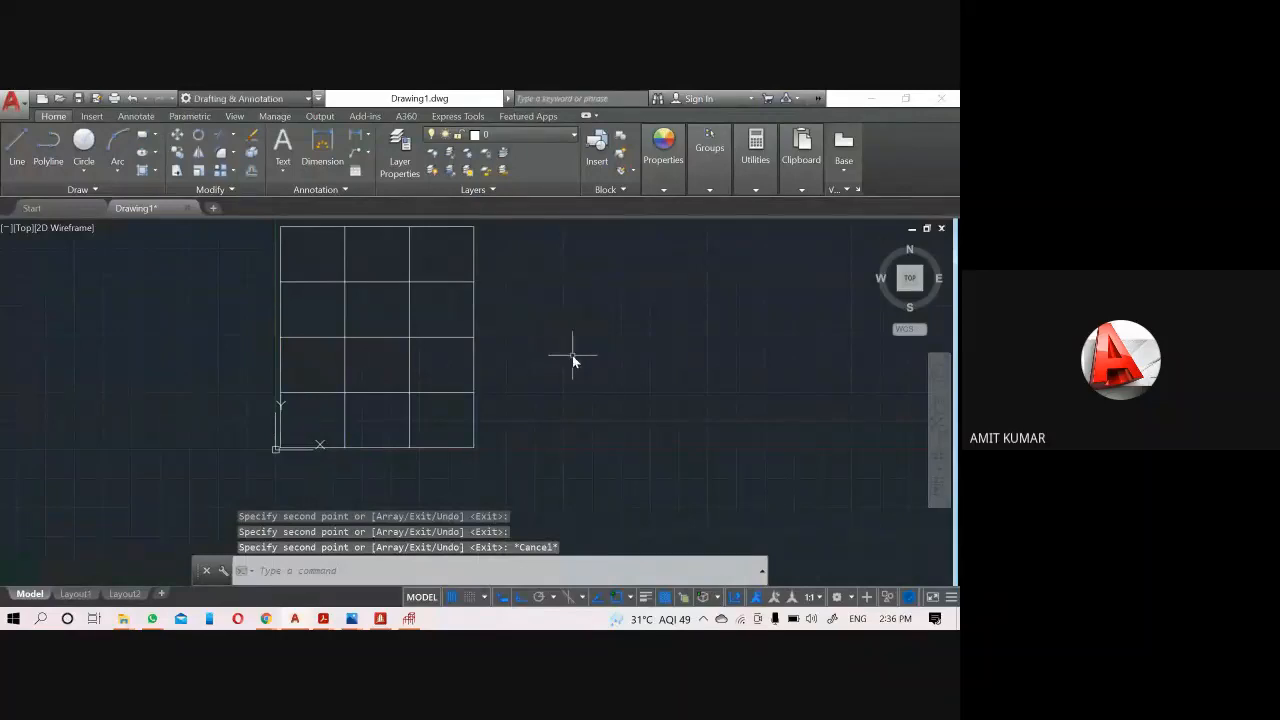
{"action": "middle_click_drag", "start_coordinate": [572, 356], "coordinate": [565, 378]}
{"action": "type", "text": "co"}
{"action": "key", "text": "Return"}
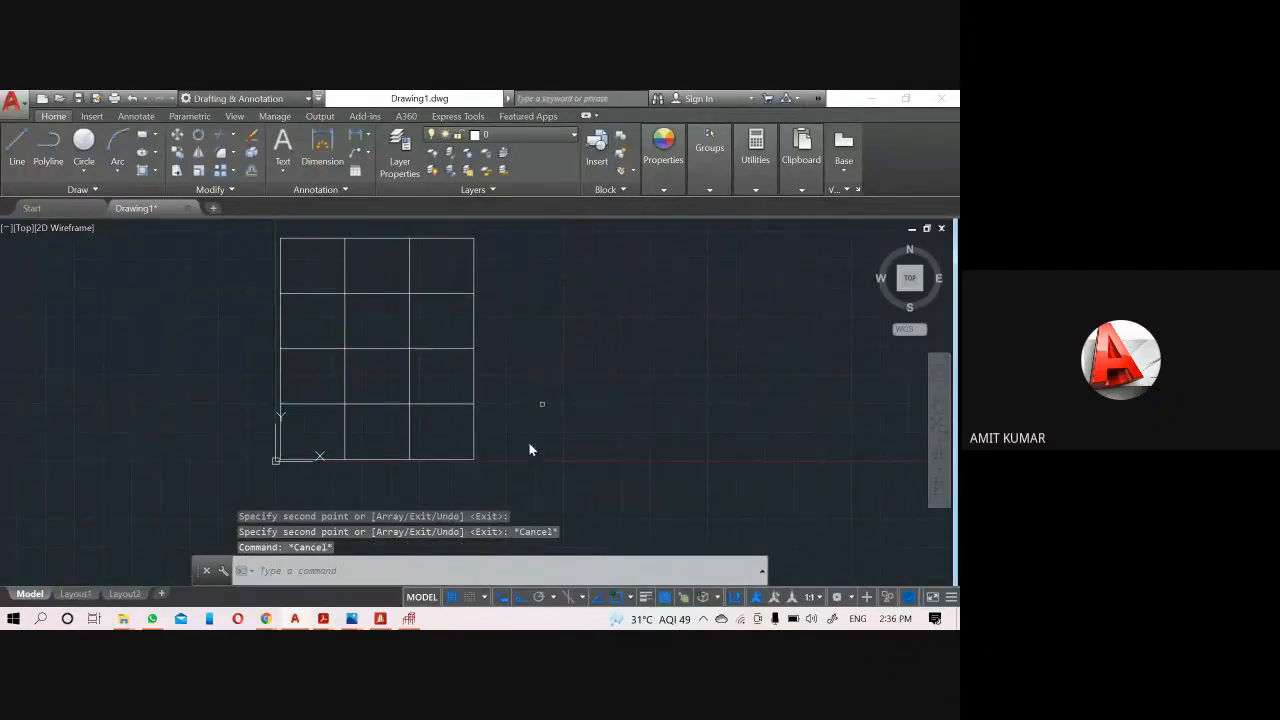
{"action": "left_click", "coordinate": [523, 486]}
{"action": "key", "text": "Escape"}
{"action": "key", "text": "Escape"}
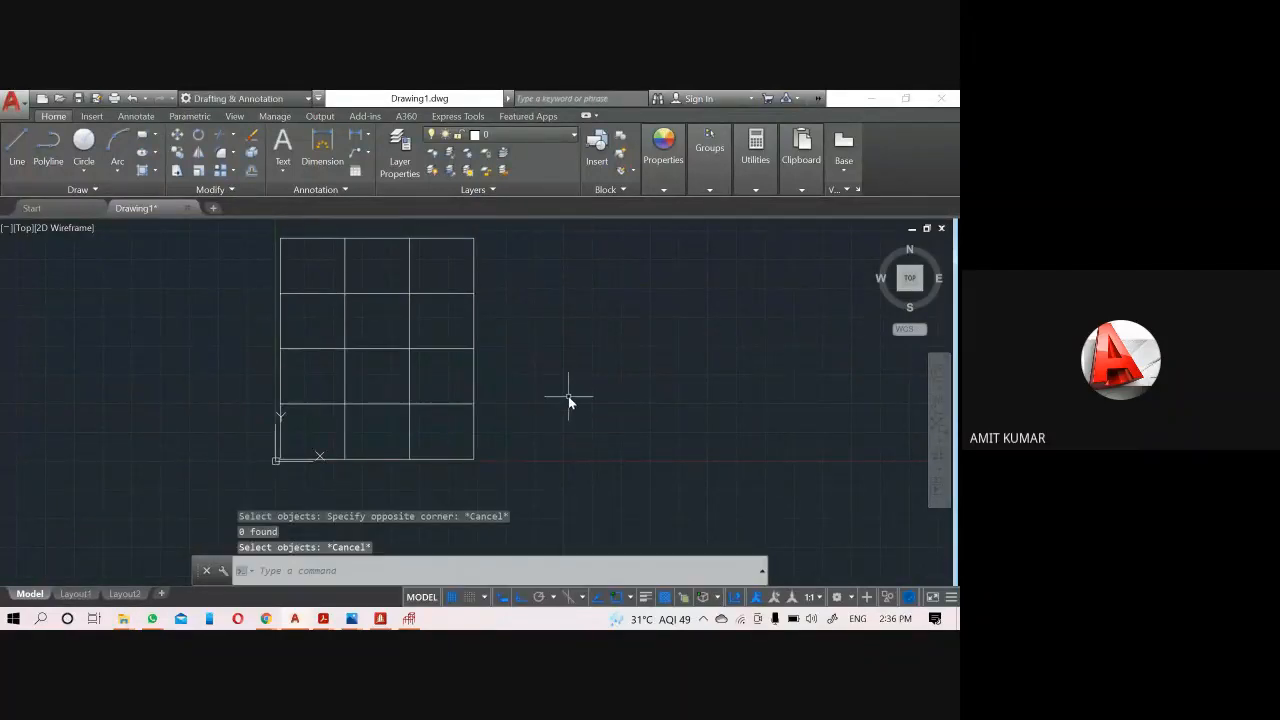
Move the whole four-storey frame horizontally to the right, away from the origin.
{"action": "type", "text": "m"}
{"action": "key", "text": "Return"}
{"action": "left_click", "coordinate": [523, 503]}
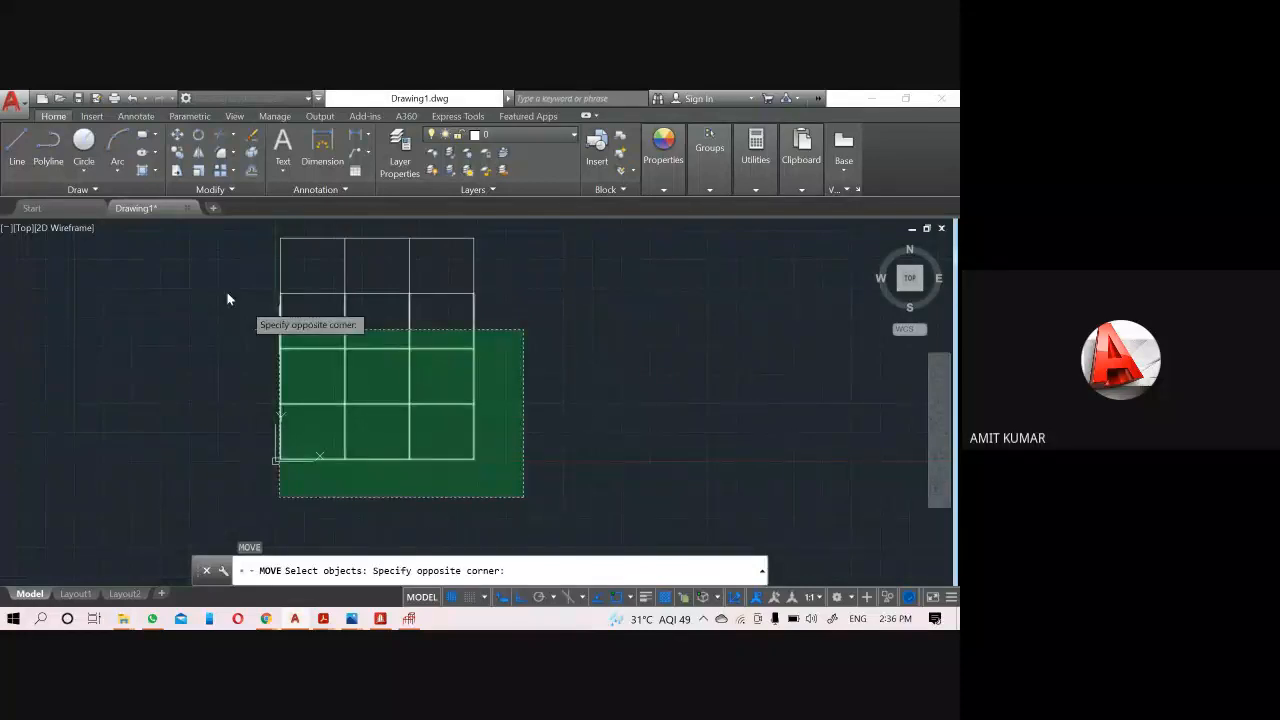
{"action": "left_click", "coordinate": [176, 249]}
{"action": "key", "text": "Return"}
{"action": "left_click", "coordinate": [248, 343]}
{"action": "left_click", "coordinate": [532, 359]}
{"action": "key", "text": "Escape"}
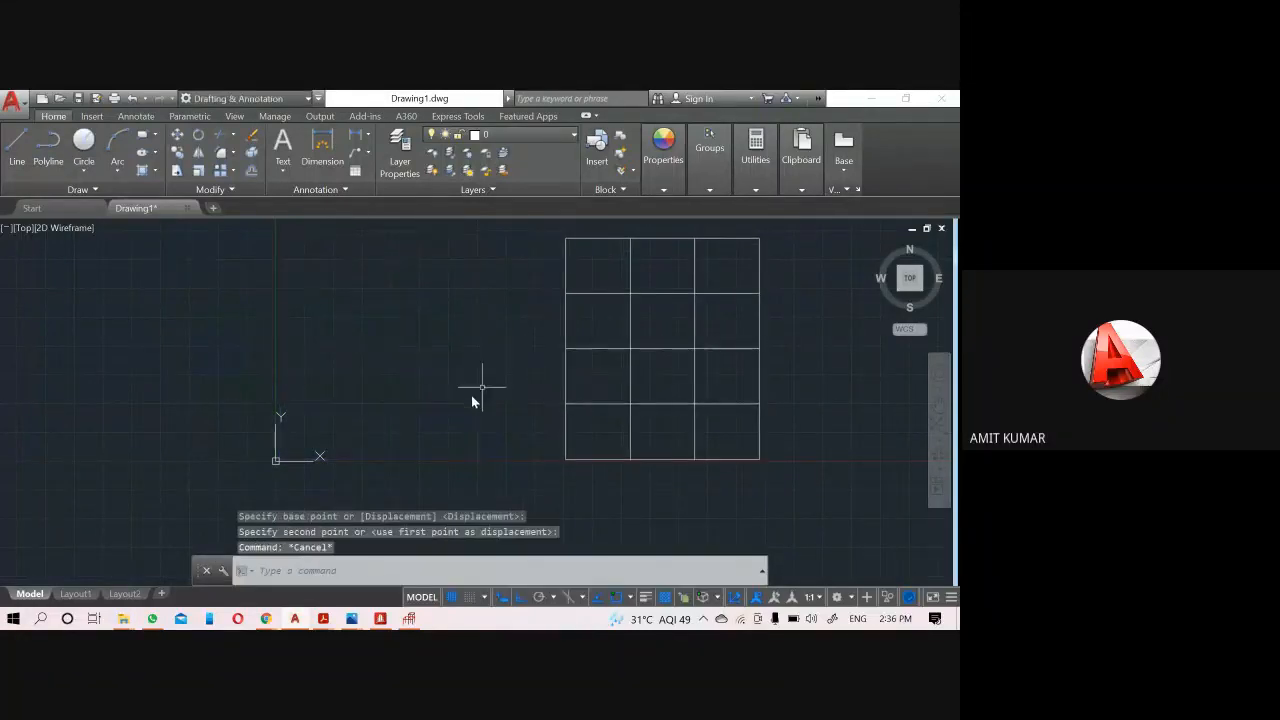
{"action": "middle_click_drag", "start_coordinate": [414, 425], "coordinate": [347, 443]}
{"action": "key", "text": "Escape"}
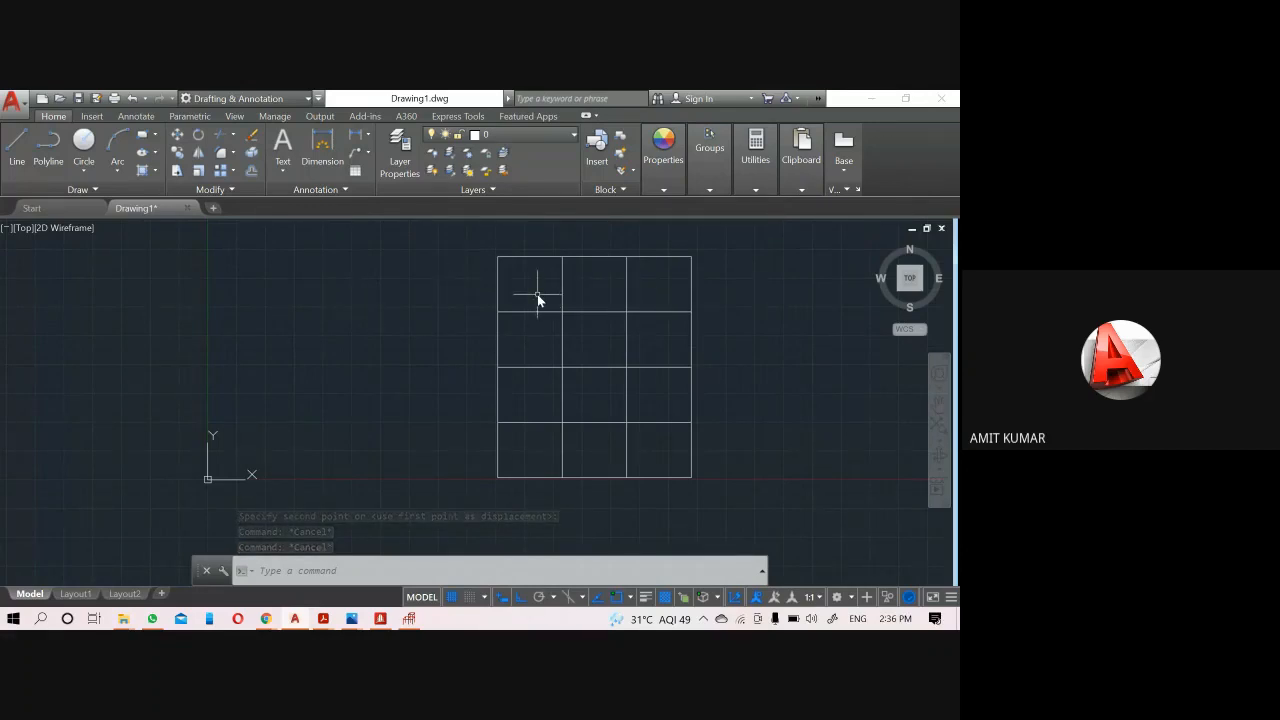
{"action": "scroll", "coordinate": [535, 290], "scroll_direction": "up", "scroll_amount": 2}
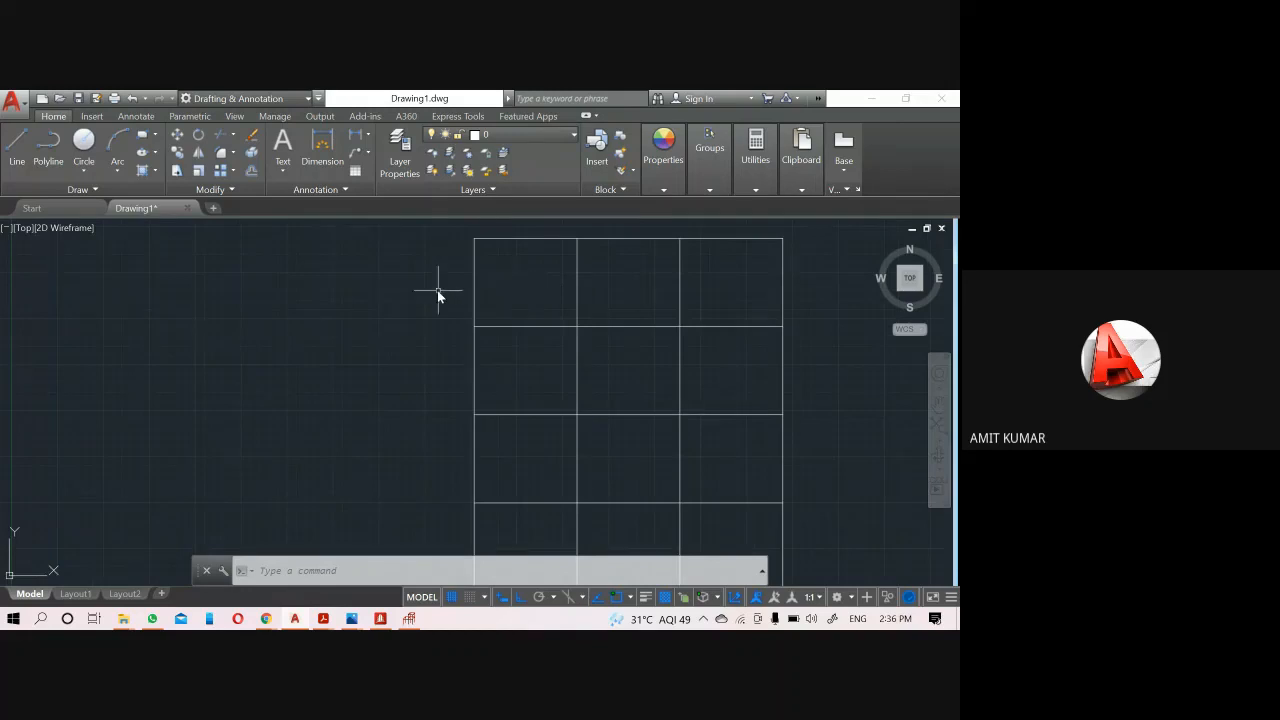
{"action": "scroll", "coordinate": [437, 290], "scroll_direction": "down", "scroll_amount": 2}
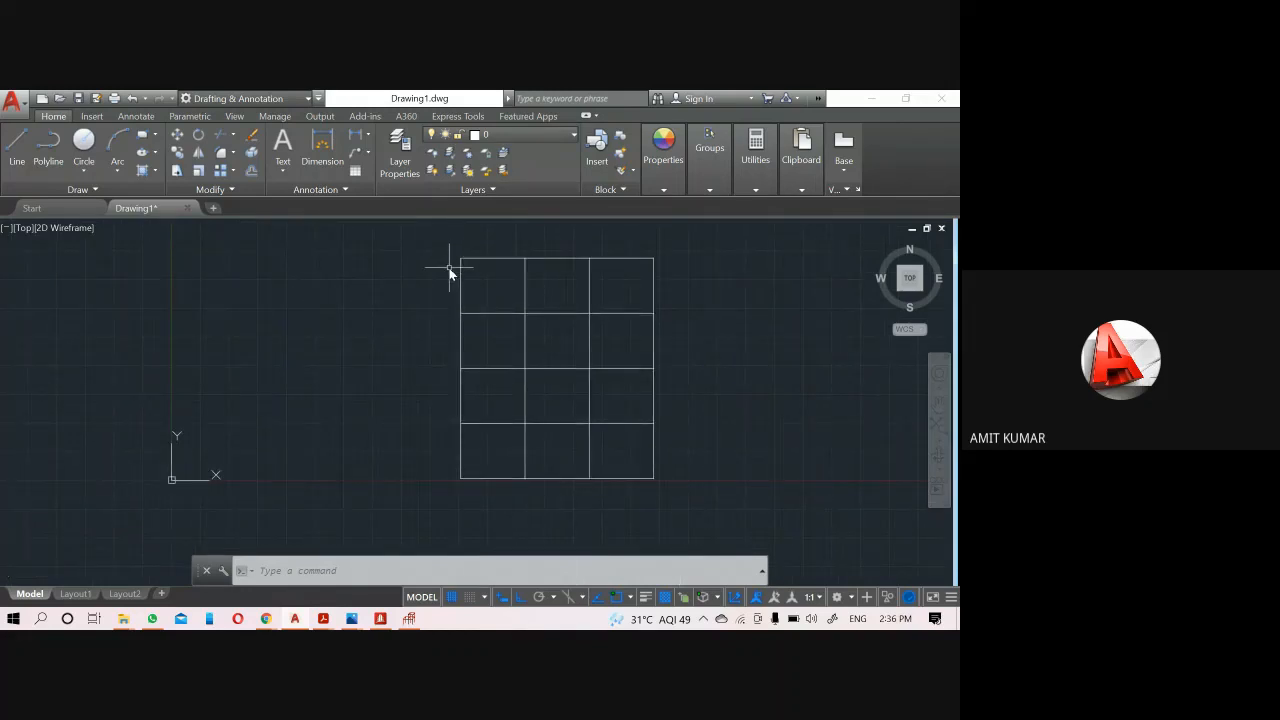
{"action": "key", "text": "Escape"}
{"action": "key", "text": "Escape"}
{"action": "scroll", "coordinate": [440, 268], "scroll_direction": "up", "scroll_amount": 6}
{"action": "scroll", "coordinate": [268, 262], "scroll_direction": "down", "scroll_amount": 4}
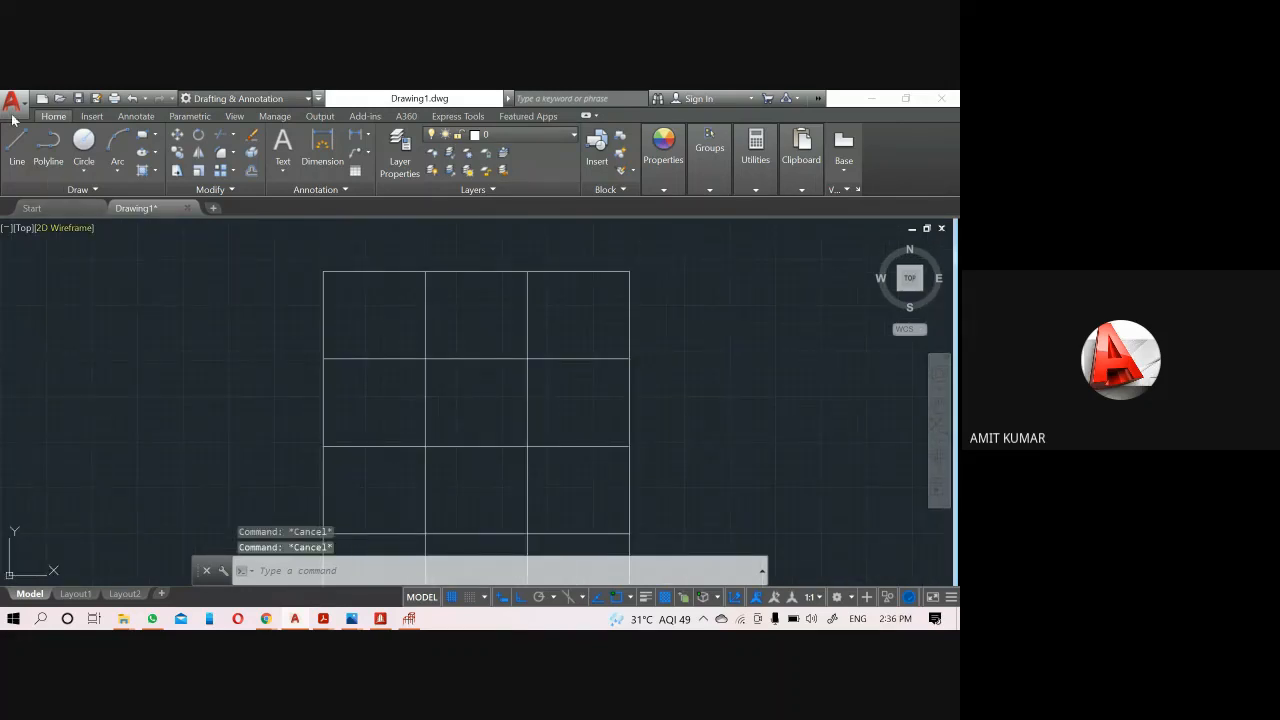
{"action": "key", "text": "Escape"}
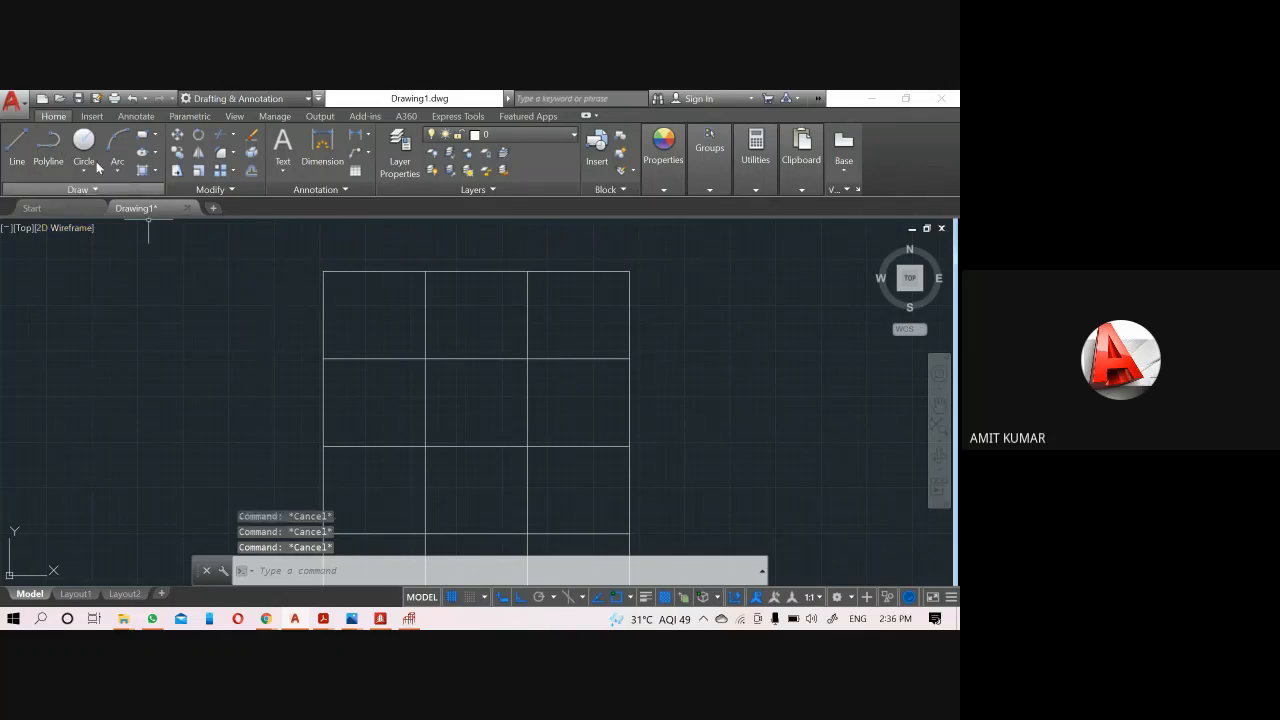
{"action": "left_click", "coordinate": [22, 105]}
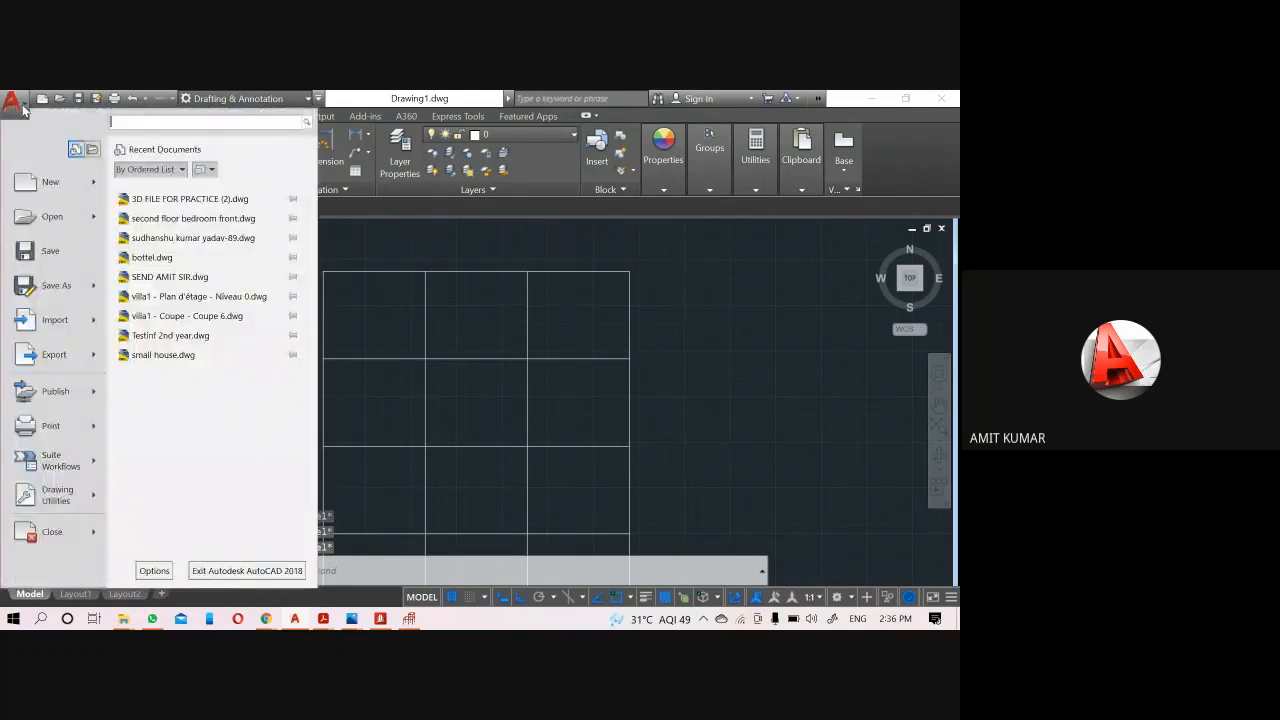
{"action": "left_click", "coordinate": [697, 331]}
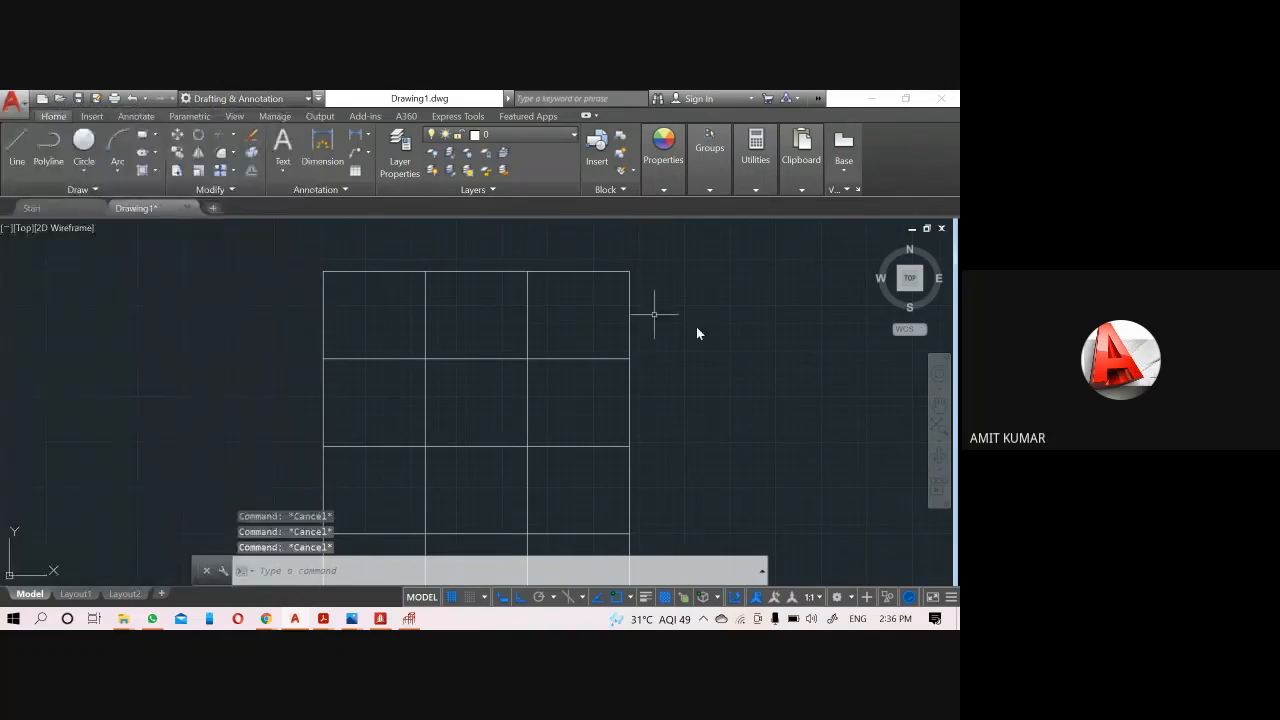
Switch to File Explorer and open the 2 Story building folder inside project files on drive D.
{"action": "left_click", "coordinate": [121, 621]}
{"action": "left_click", "coordinate": [88, 552]}
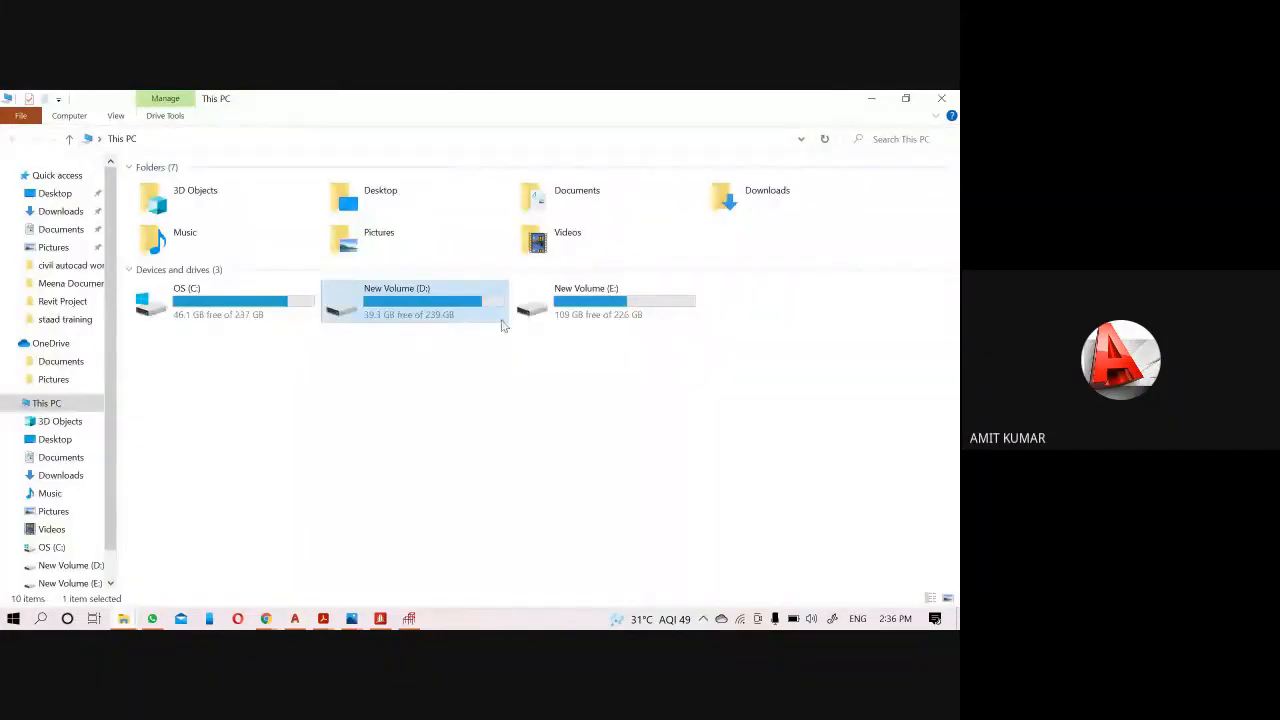
{"action": "double_click", "coordinate": [457, 314]}
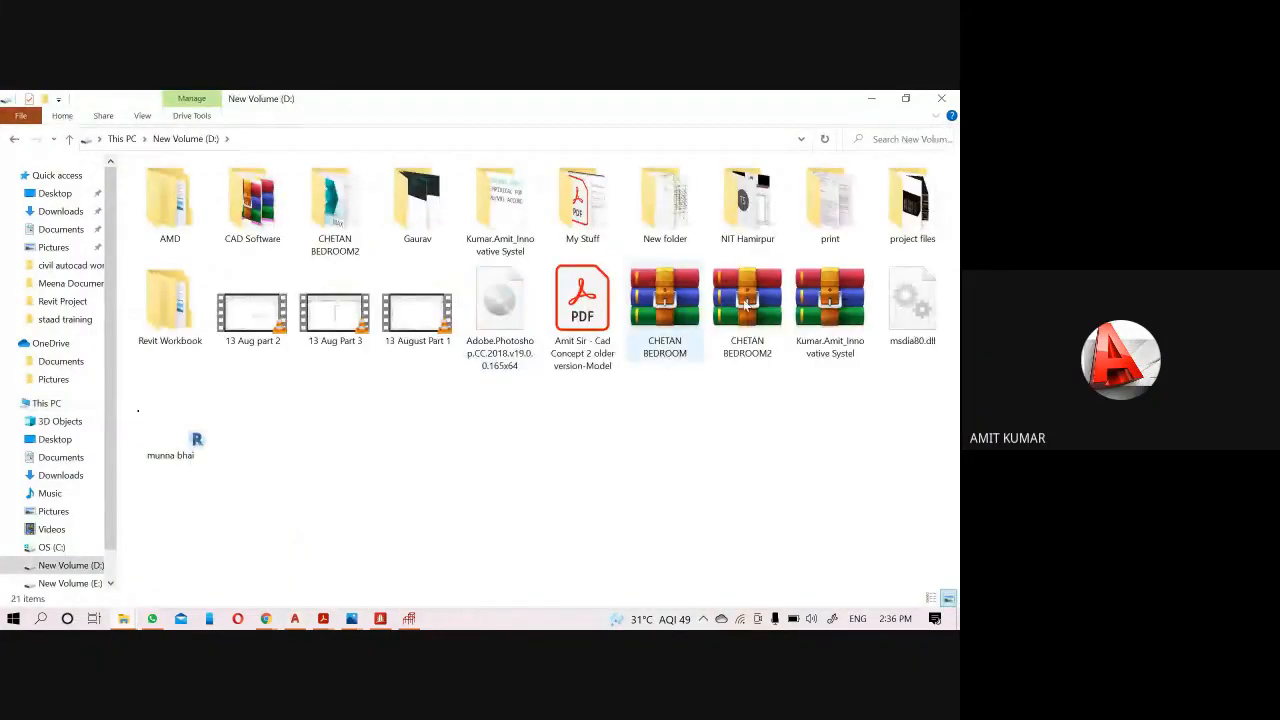
{"action": "double_click", "coordinate": [913, 210]}
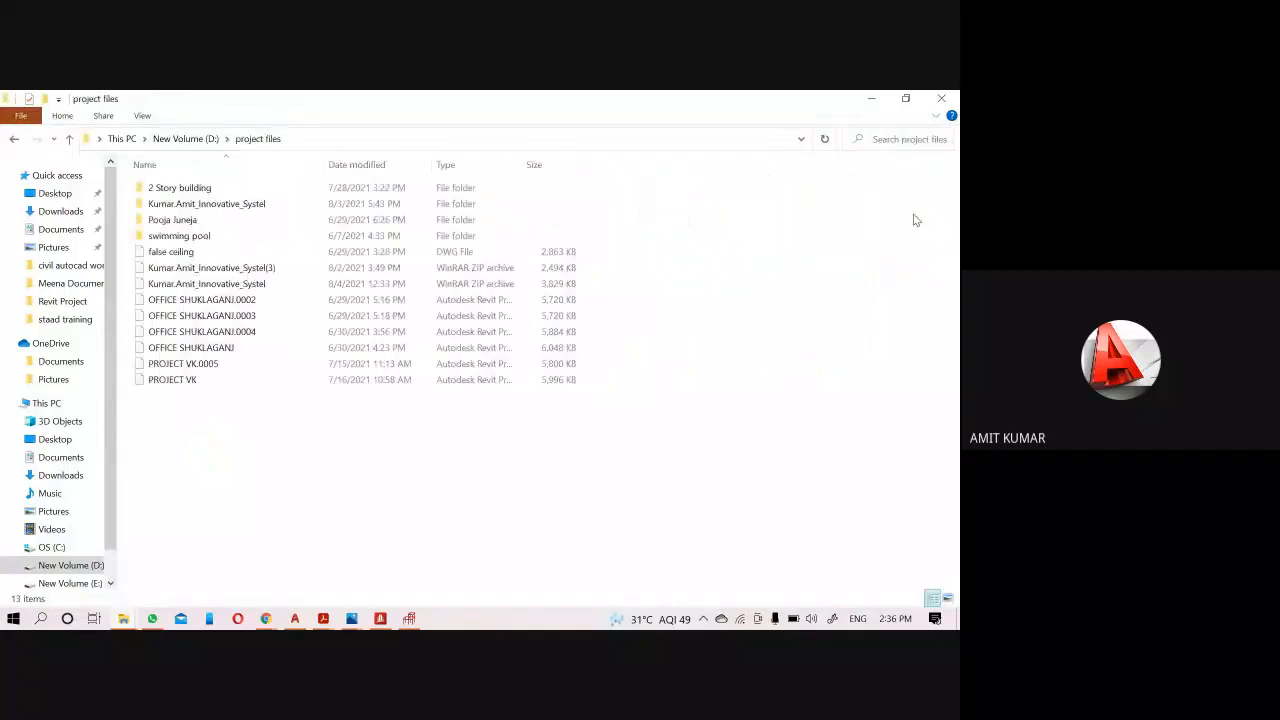
{"action": "double_click", "coordinate": [200, 190]}
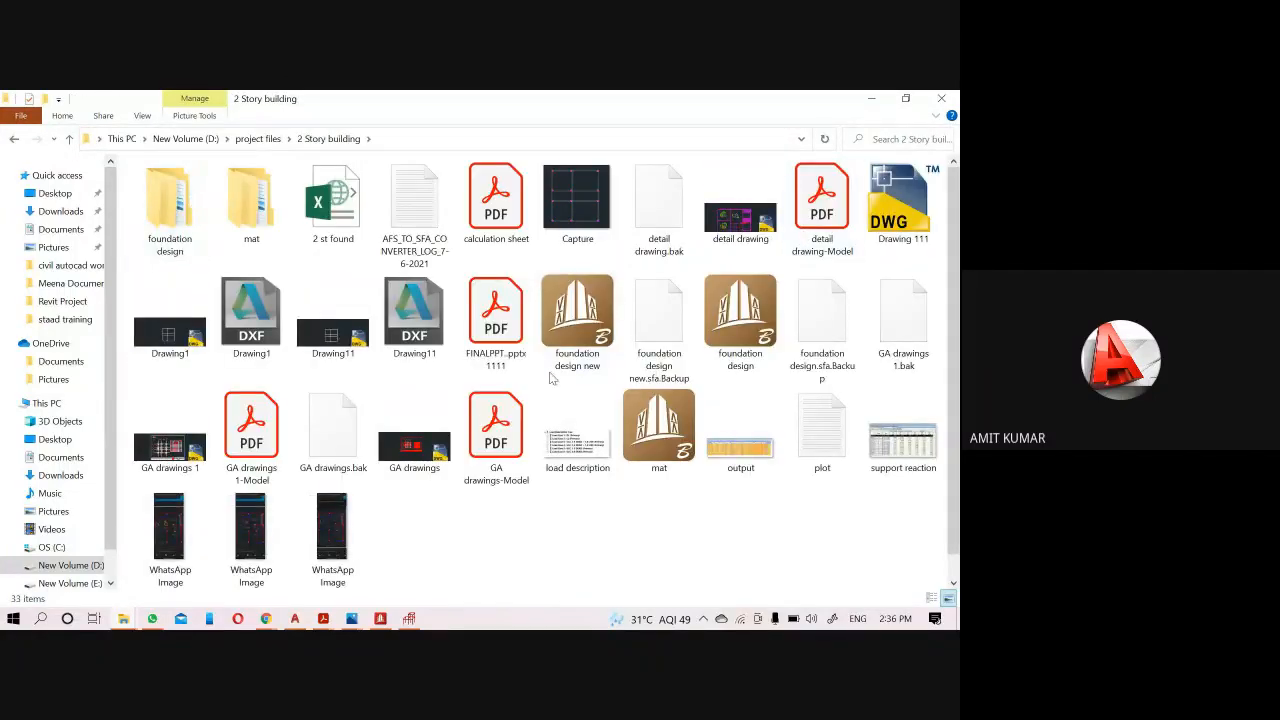
Open the Capture image, examine how the beams meet the columns at the upper corners, and leave the image viewer.
{"action": "left_click", "coordinate": [553, 207]}
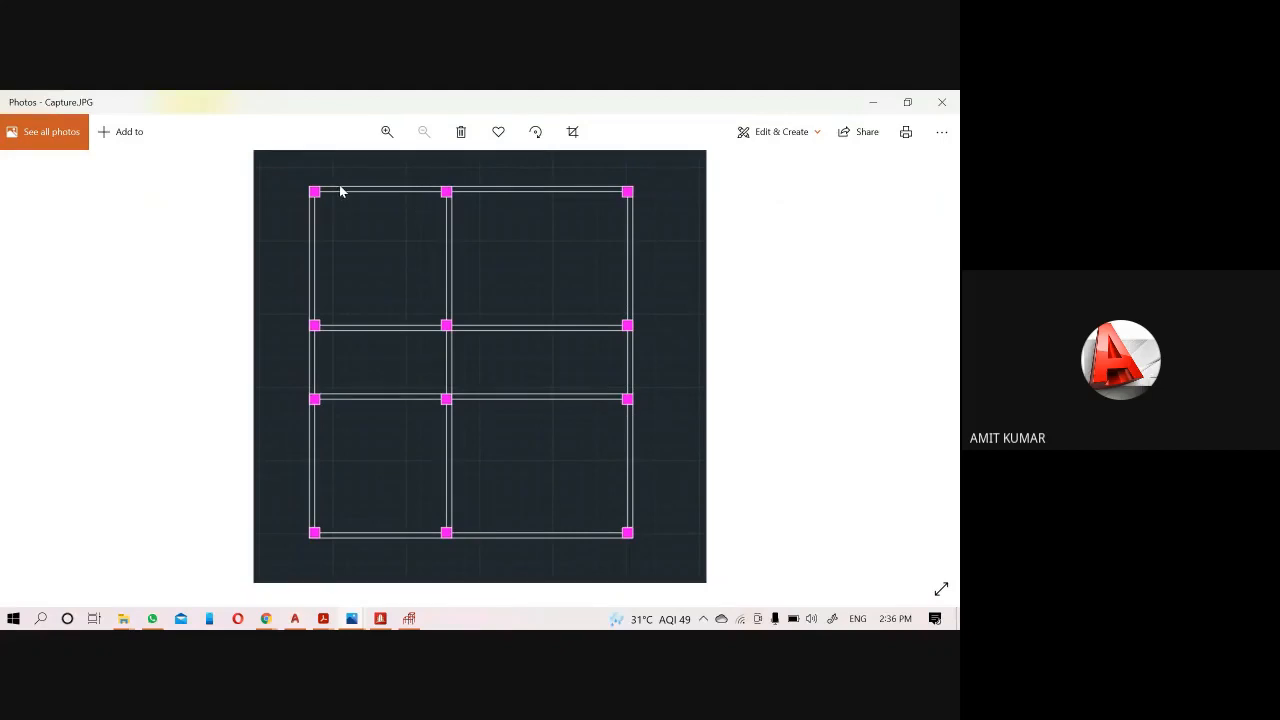
{"action": "scroll", "coordinate": [340, 192], "scroll_direction": "up", "scroll_amount": 2}
{"action": "scroll", "coordinate": [223, 191], "scroll_direction": "up", "scroll_amount": 3}
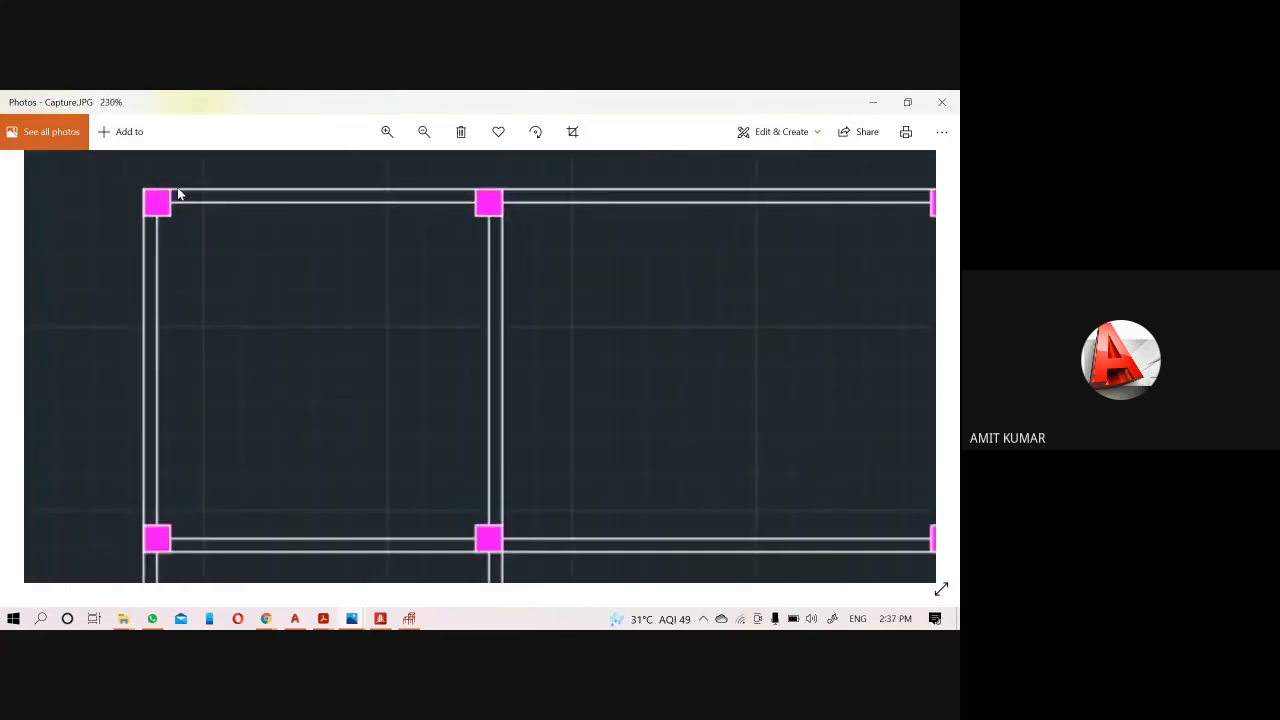
{"action": "scroll", "coordinate": [140, 196], "scroll_direction": "up", "scroll_amount": 3}
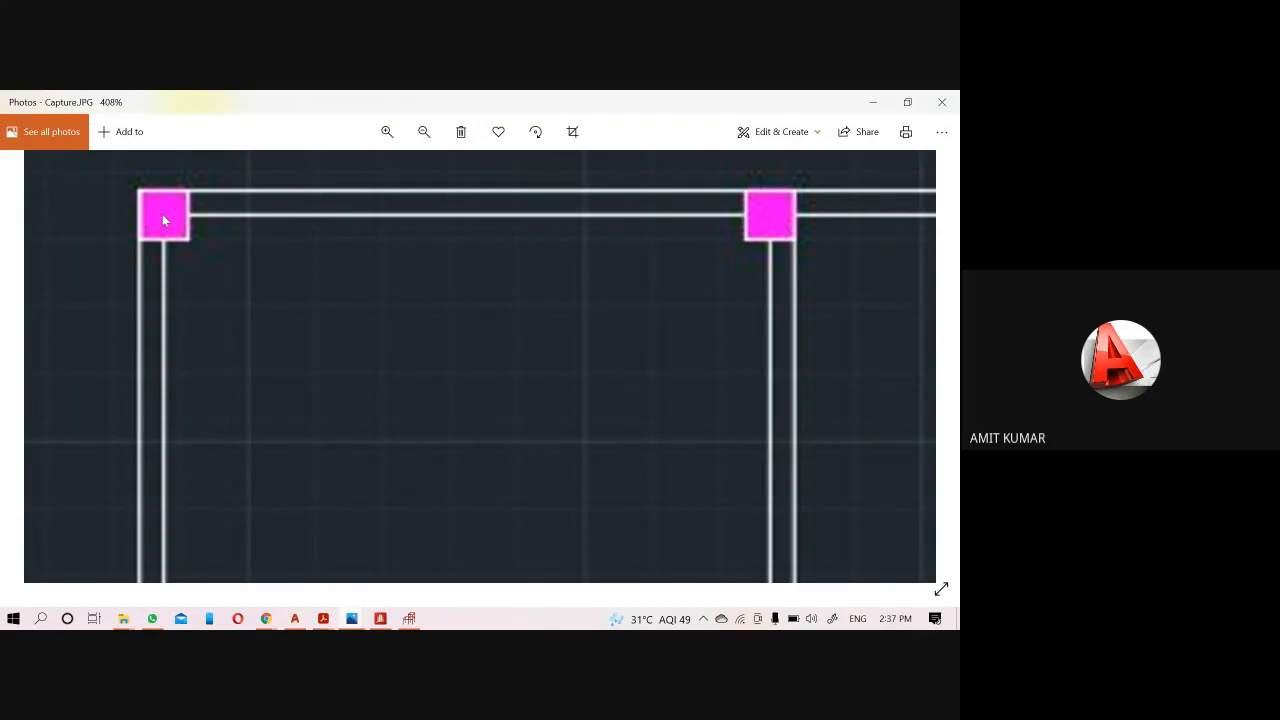
{"action": "scroll", "coordinate": [164, 220], "scroll_direction": "down", "scroll_amount": 5}
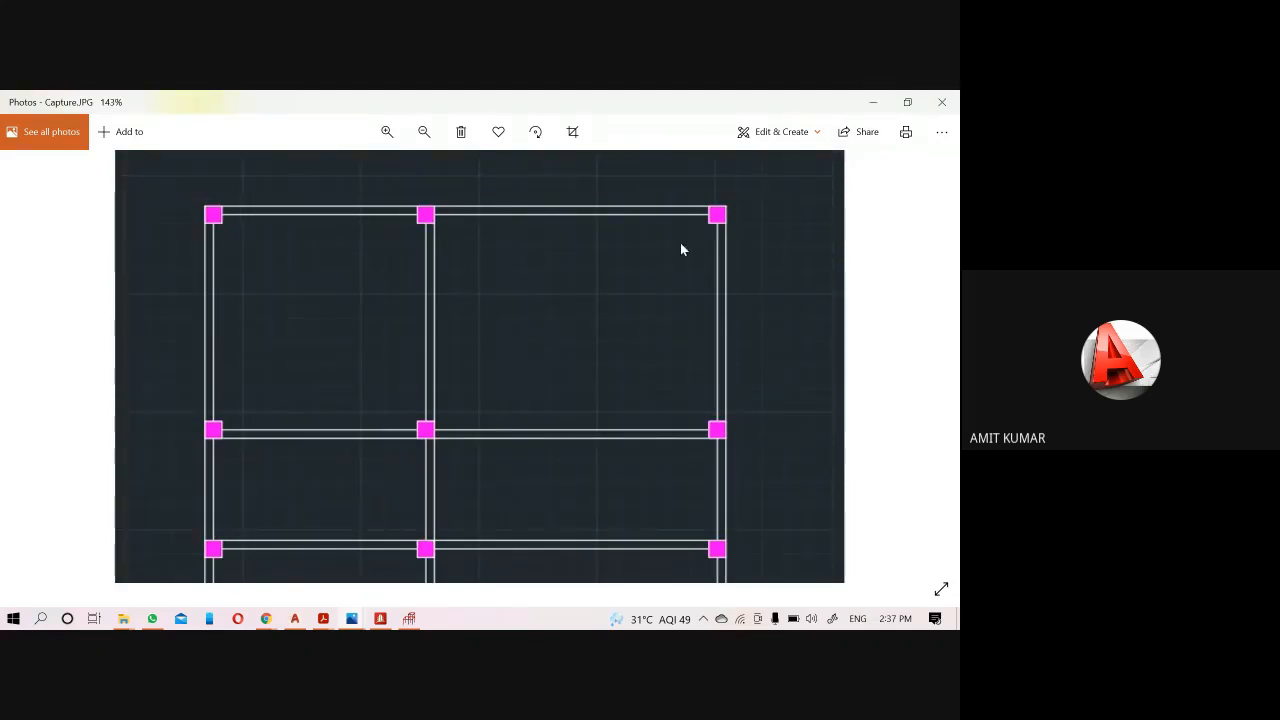
{"action": "left_click", "coordinate": [872, 101]}
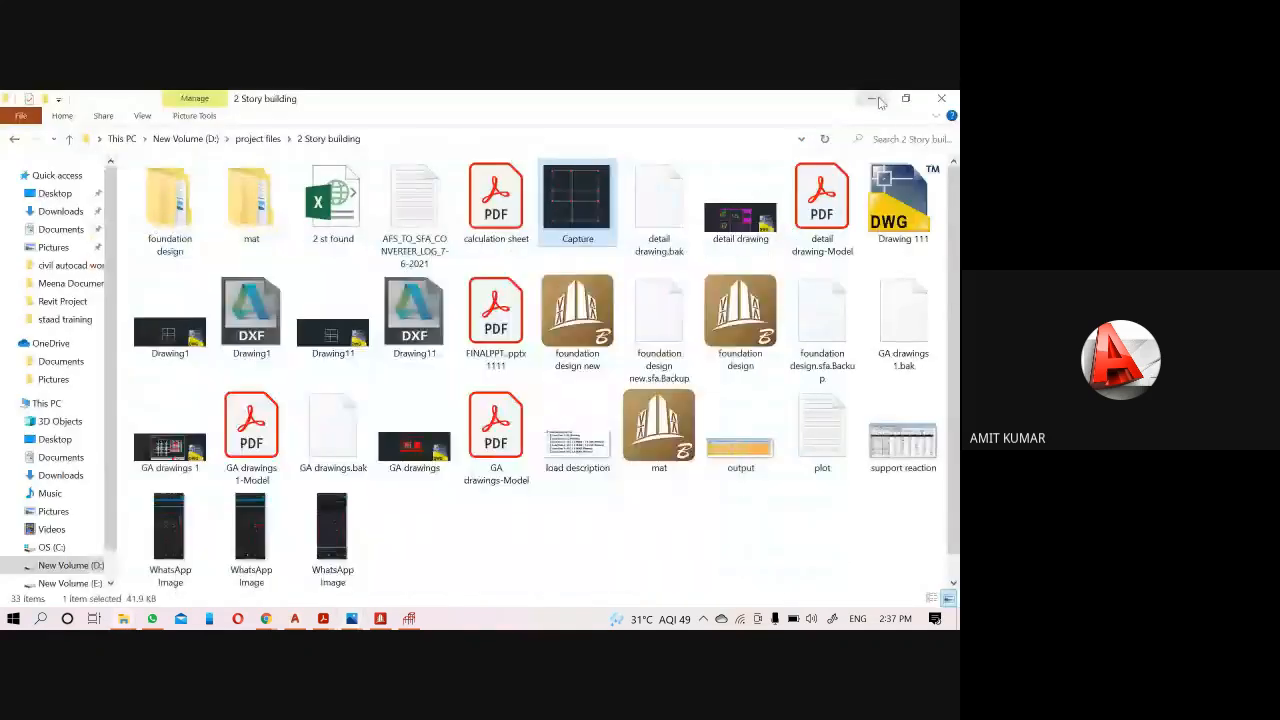
Open the Drawing1 DWG file from the 2 Story building folder in AutoCAD.
{"action": "left_click", "coordinate": [167, 340]}
{"action": "right_click", "coordinate": [170, 338]}
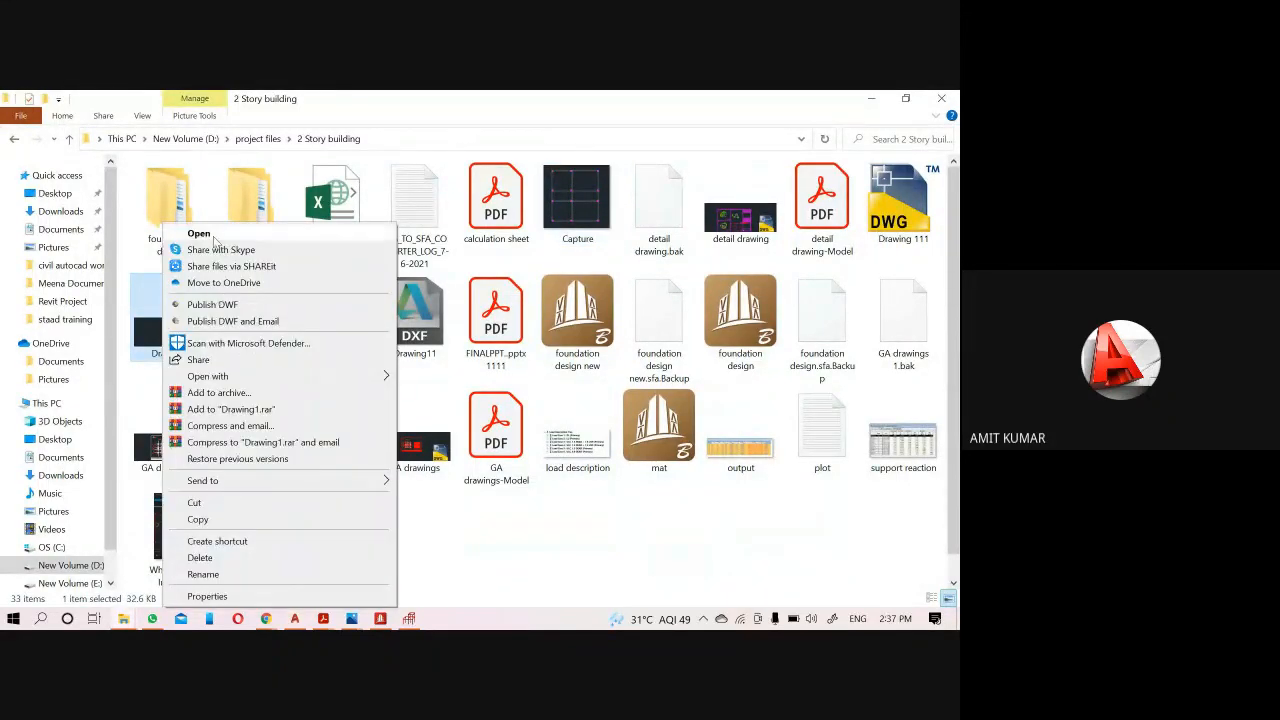
{"action": "left_click", "coordinate": [213, 242]}
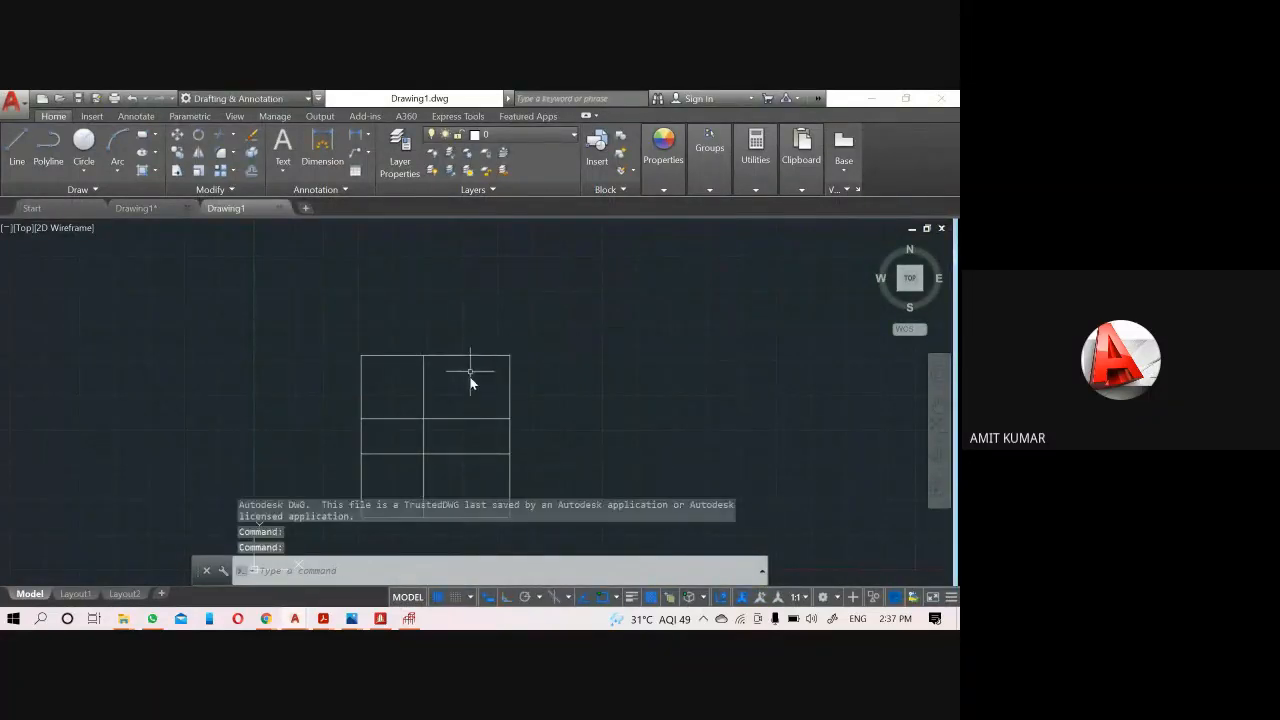
Examine the single-line beam grid, picking the top edge line of the upper-left bay to check its extent.
{"action": "scroll", "coordinate": [471, 400], "scroll_direction": "up", "scroll_amount": 2}
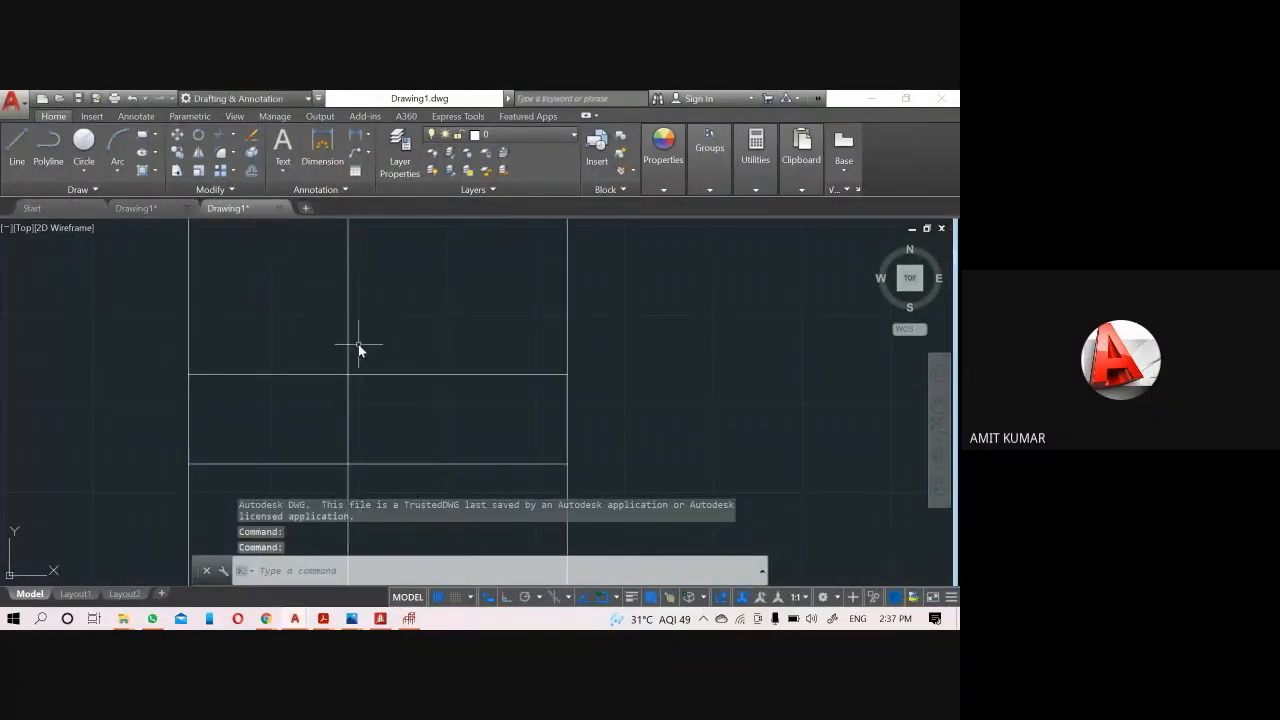
{"action": "scroll", "coordinate": [360, 344], "scroll_direction": "down", "scroll_amount": 2}
{"action": "scroll", "coordinate": [316, 305], "scroll_direction": "up", "scroll_amount": 4}
{"action": "left_click", "coordinate": [282, 280]}
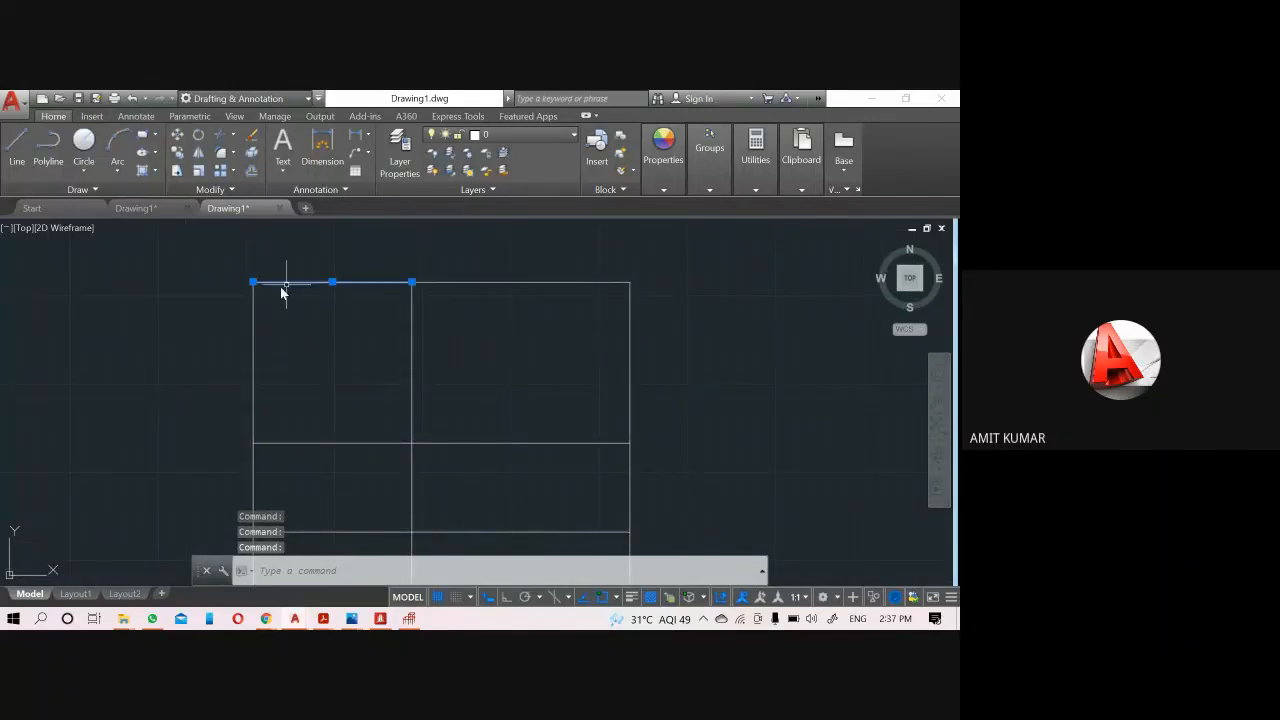
{"action": "key", "text": "Escape"}
{"action": "scroll", "coordinate": [330, 338], "scroll_direction": "down", "scroll_amount": 2}
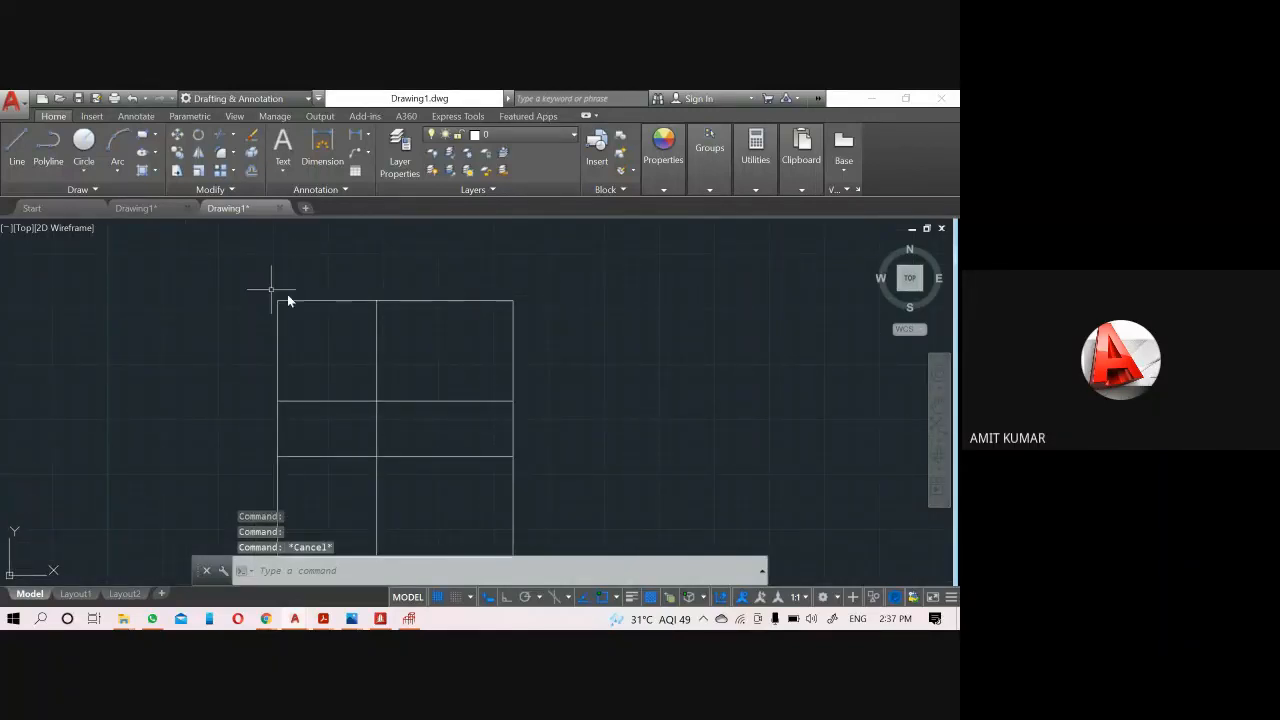
{"action": "left_click", "coordinate": [307, 300]}
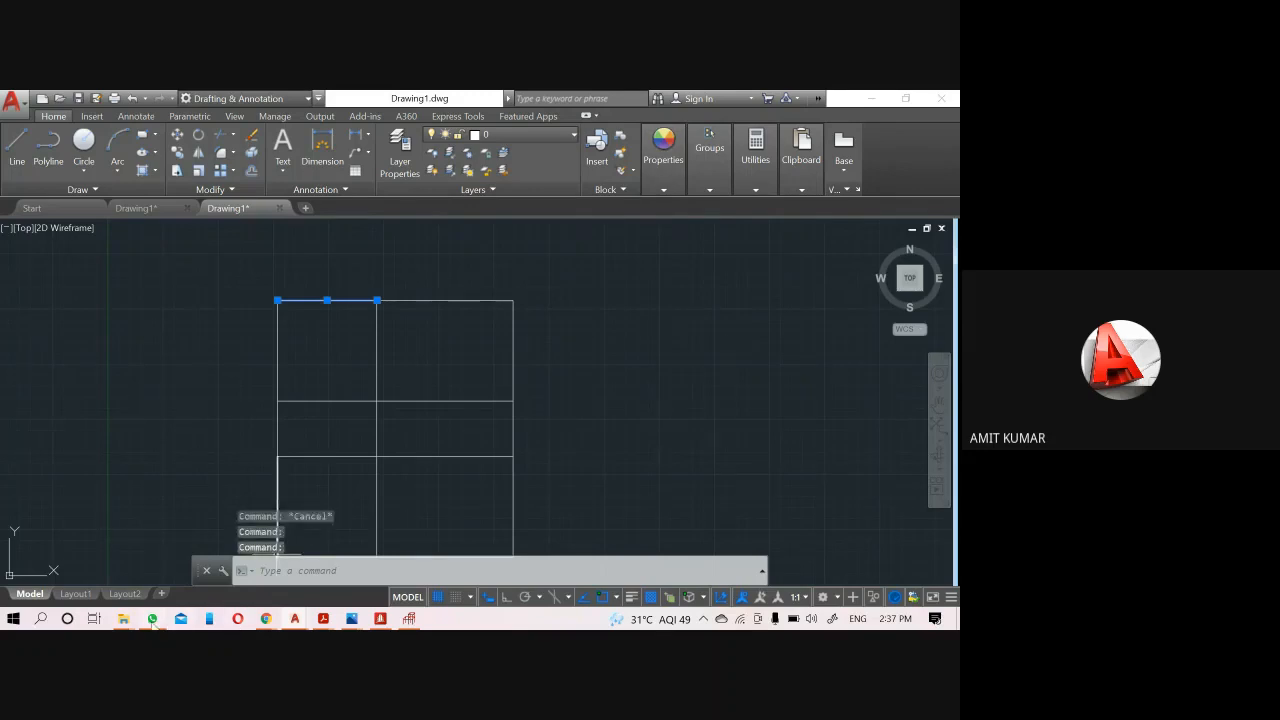
Return to the 2 Story building folder, open the first WhatsApp floor plan image and enlarge it to examine the column layout.
{"action": "mouse_move", "coordinate": [123, 618]}
{"action": "left_click", "coordinate": [150, 545]}
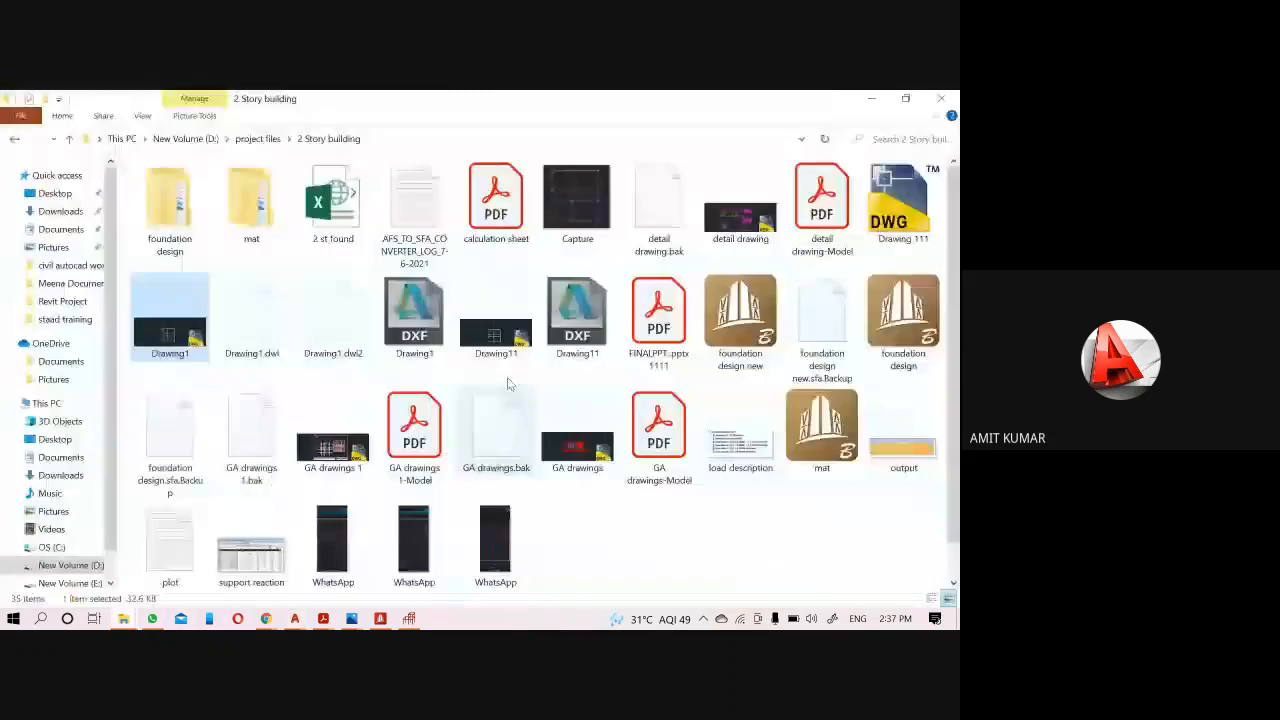
{"action": "double_click", "coordinate": [333, 545]}
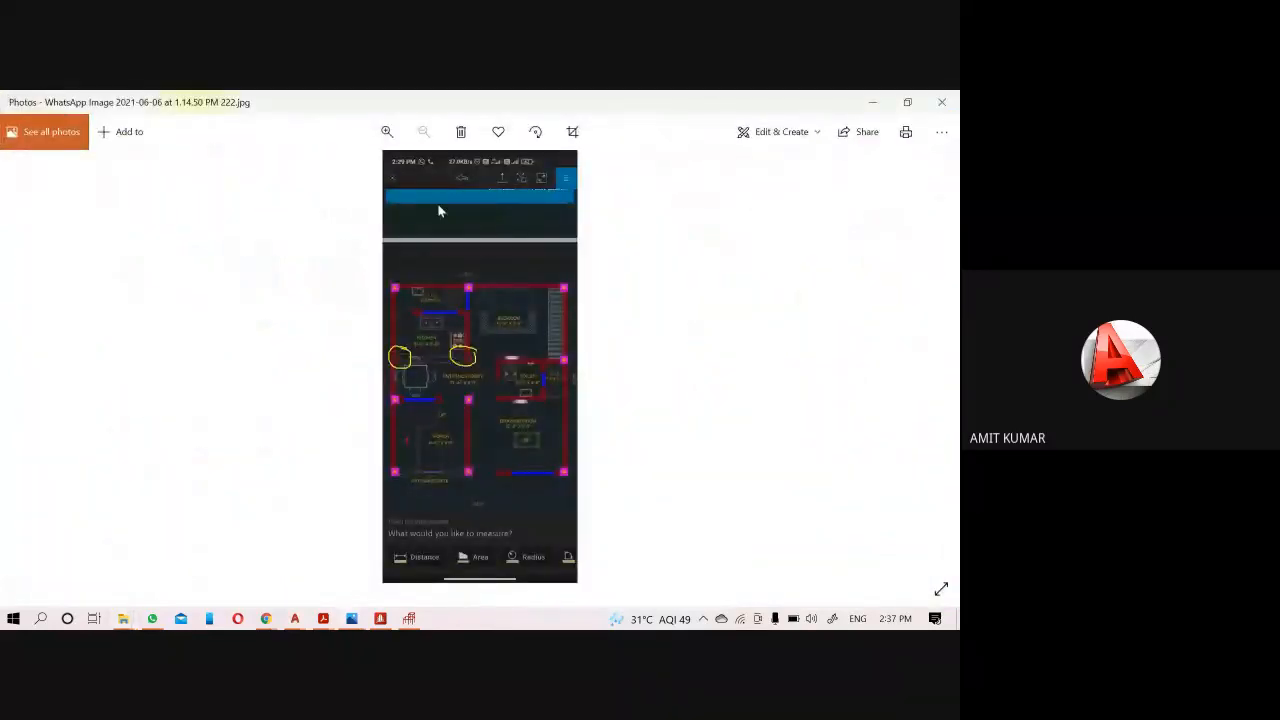
{"action": "left_click", "coordinate": [389, 132]}
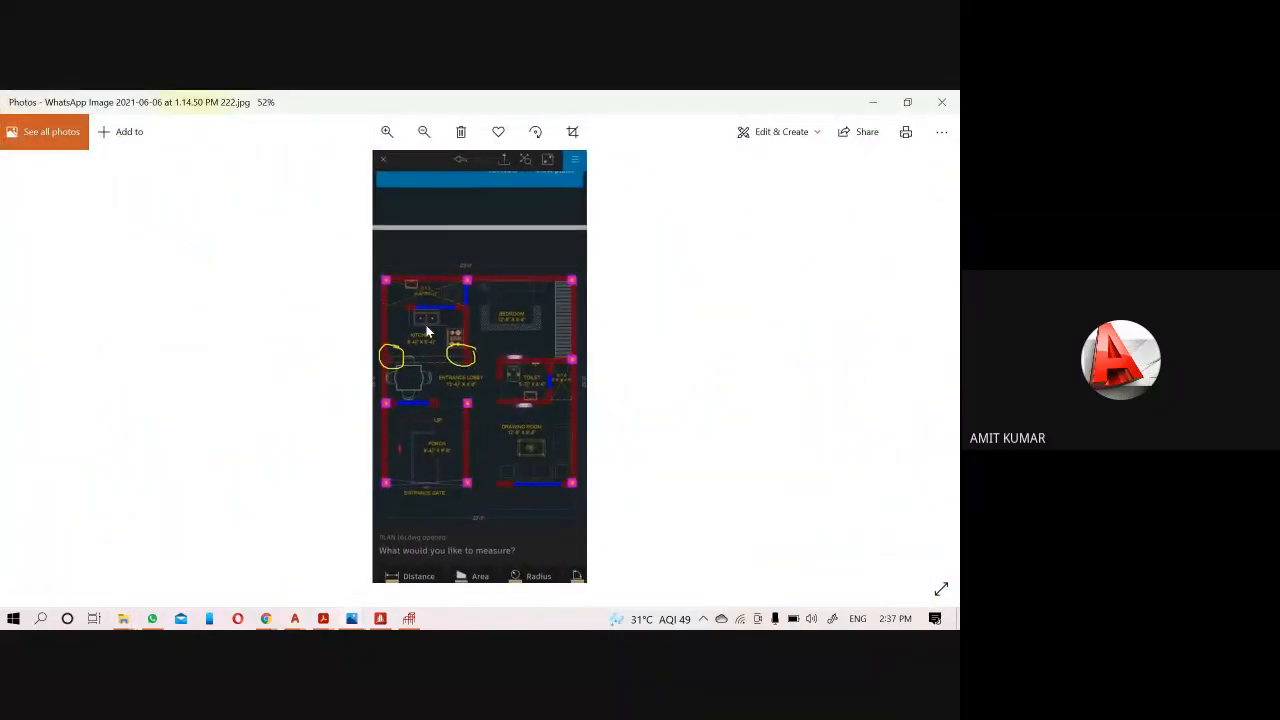
Examine the column positions around the kitchen and bedroom in the enlarged floor plan image and close the image viewer.
{"action": "scroll", "coordinate": [408, 332], "scroll_direction": "up", "scroll_amount": 8}
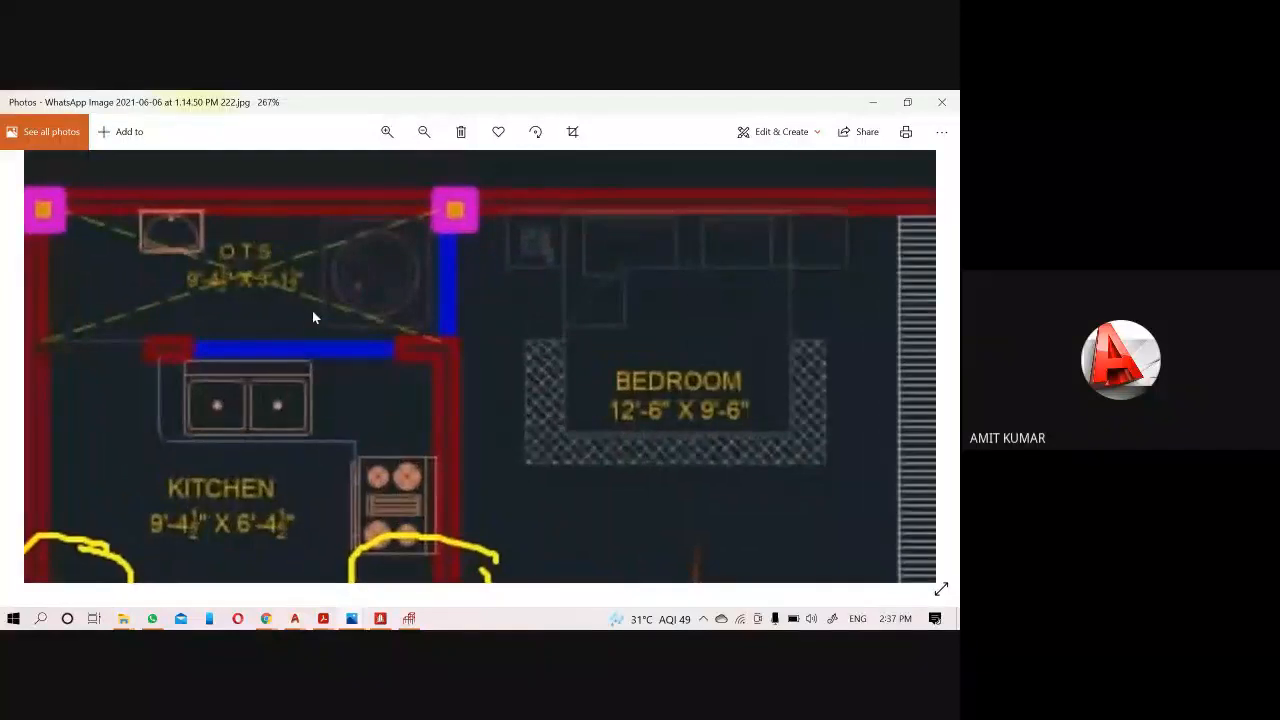
{"action": "scroll", "coordinate": [296, 320], "scroll_direction": "down", "scroll_amount": 2}
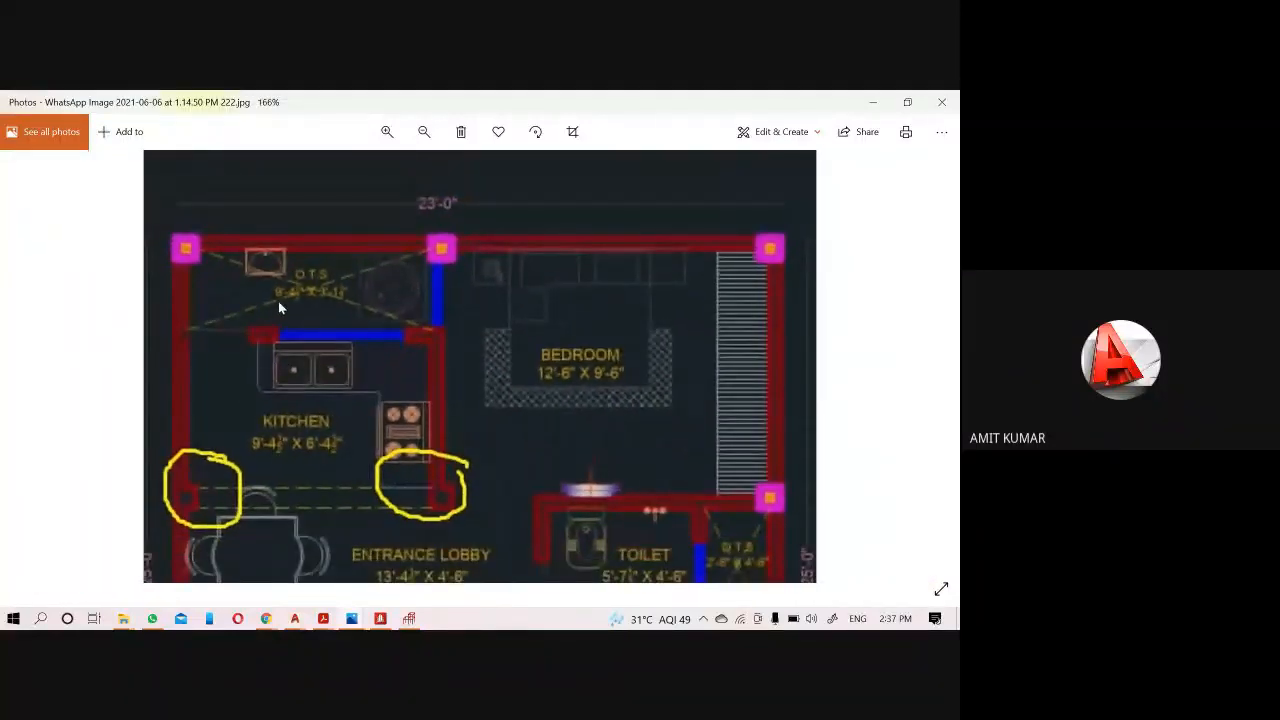
{"action": "scroll", "coordinate": [300, 298], "scroll_direction": "down", "scroll_amount": 1}
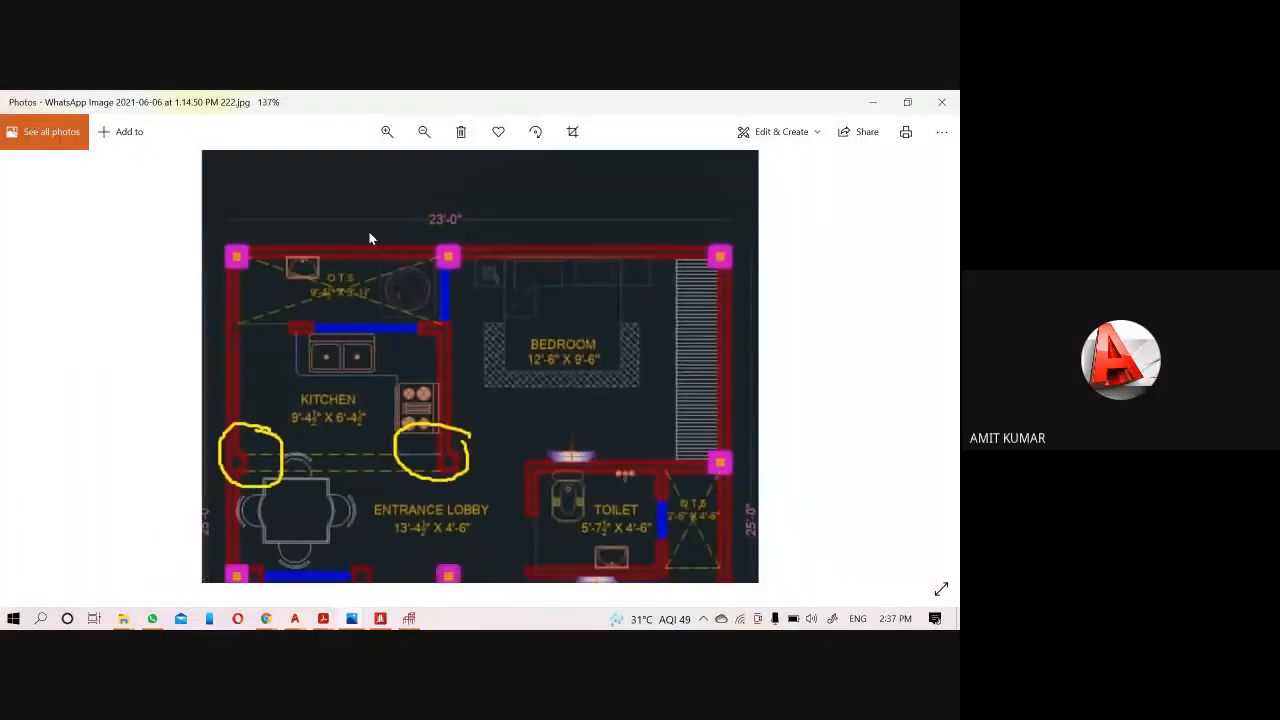
{"action": "left_click", "coordinate": [941, 102]}
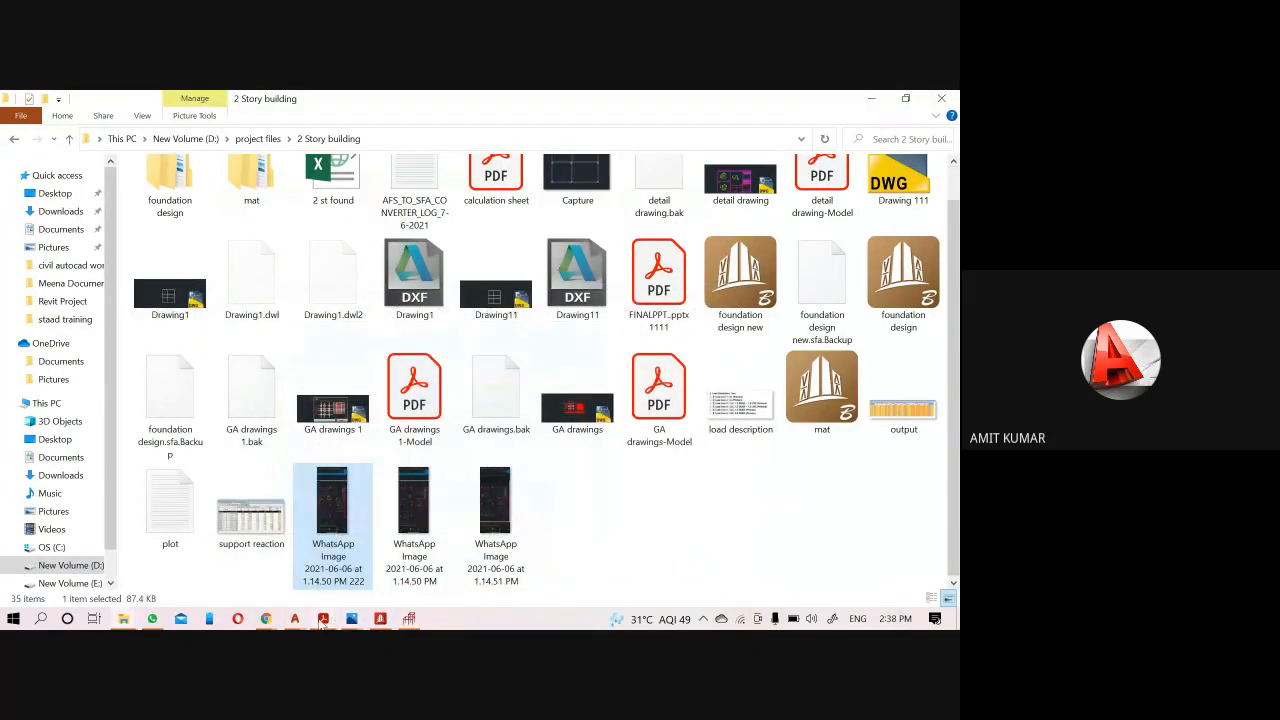
Switch to the two-storey building's grid drawing in AutoCAD and measure its overall width along the top edge with DIST.
{"action": "left_click", "coordinate": [323, 620]}
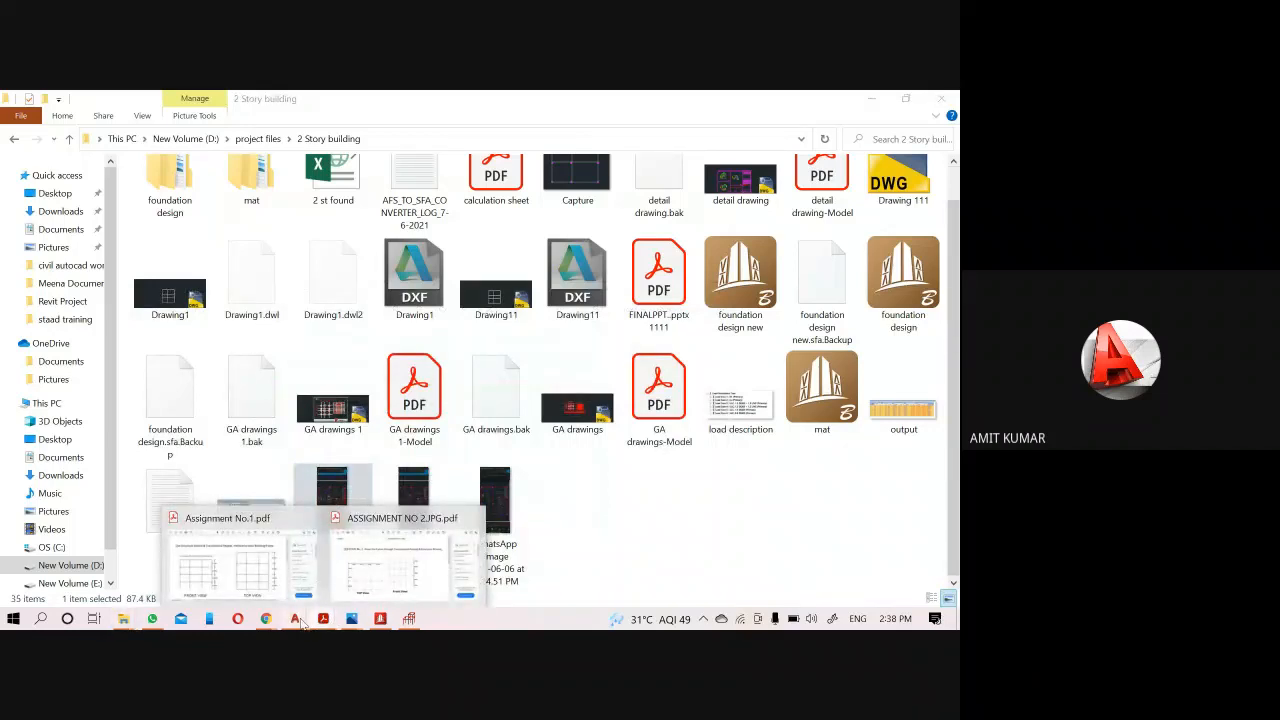
{"action": "mouse_move", "coordinate": [301, 621]}
{"action": "left_click", "coordinate": [357, 563]}
{"action": "key", "text": "Escape"}
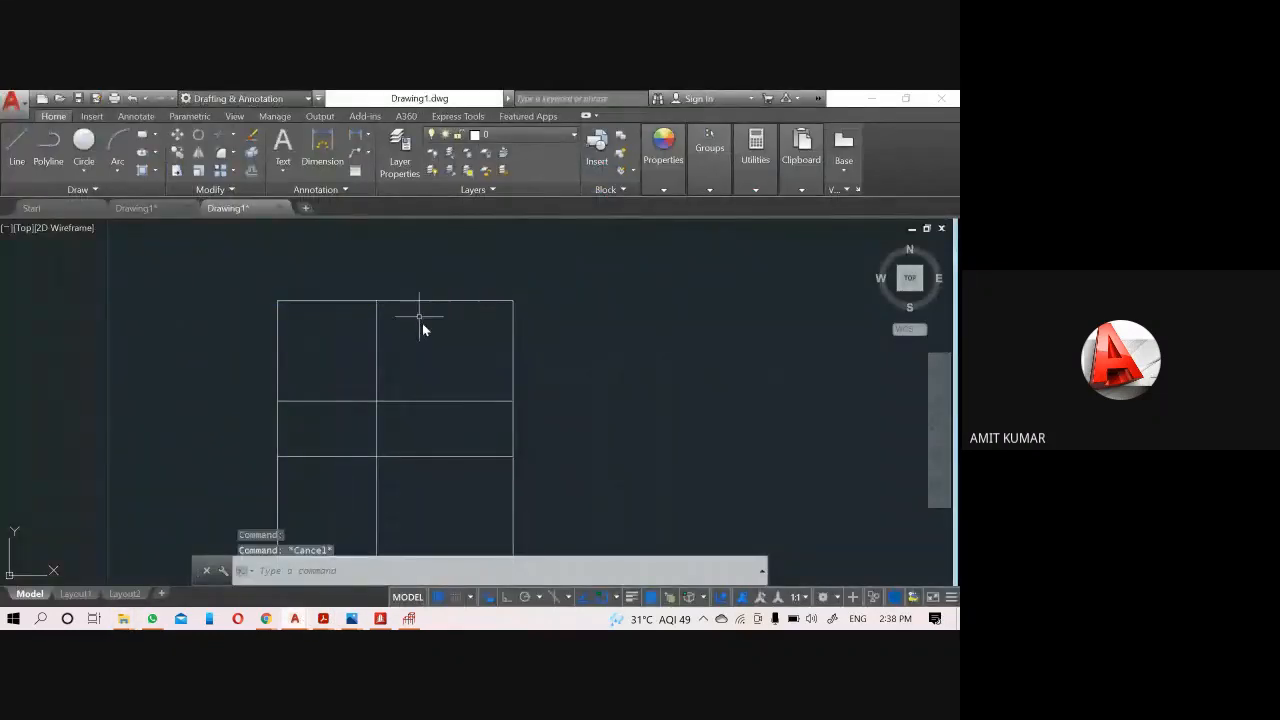
{"action": "key", "text": "Escape"}
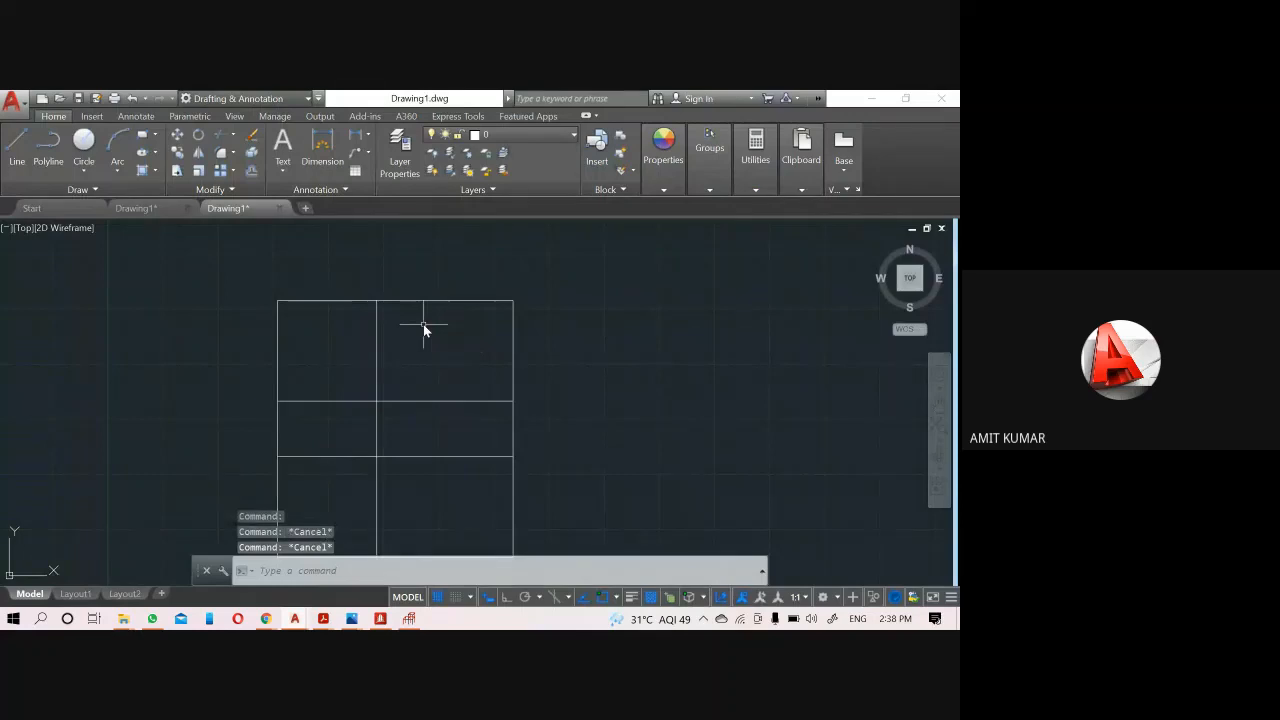
{"action": "type", "text": "dist"}
{"action": "key", "text": "Return"}
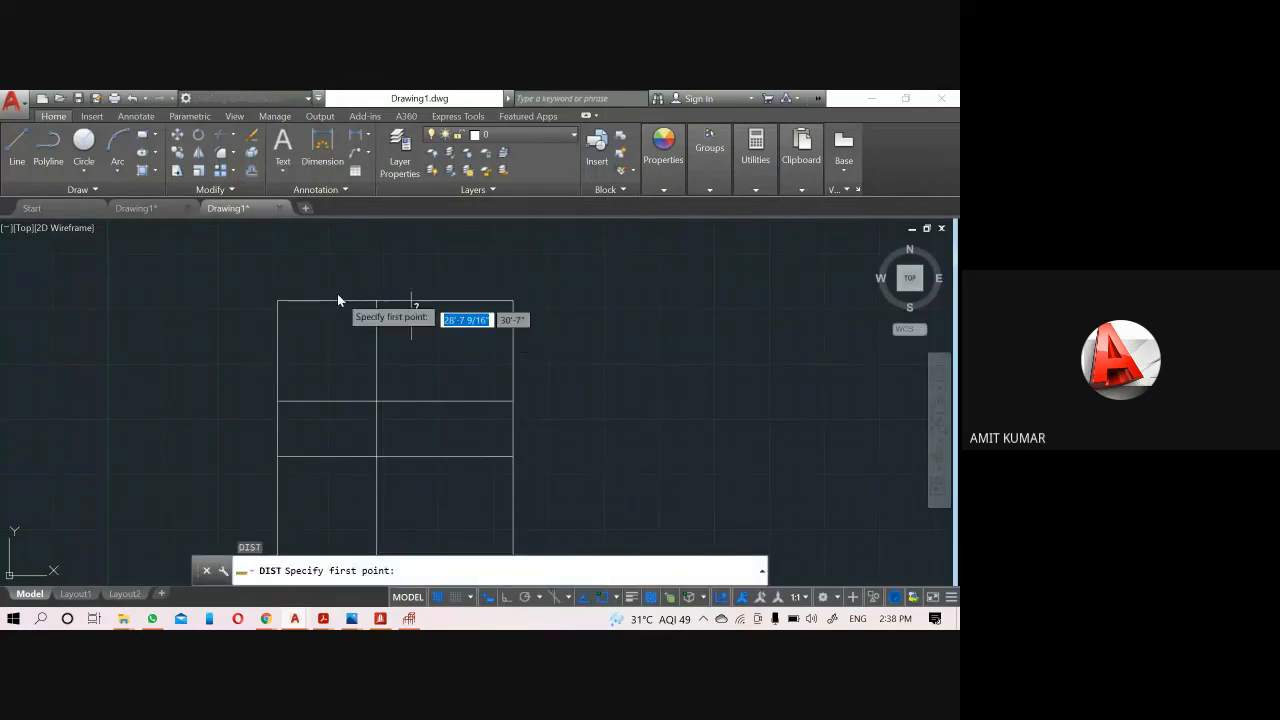
{"action": "left_click", "coordinate": [278, 300]}
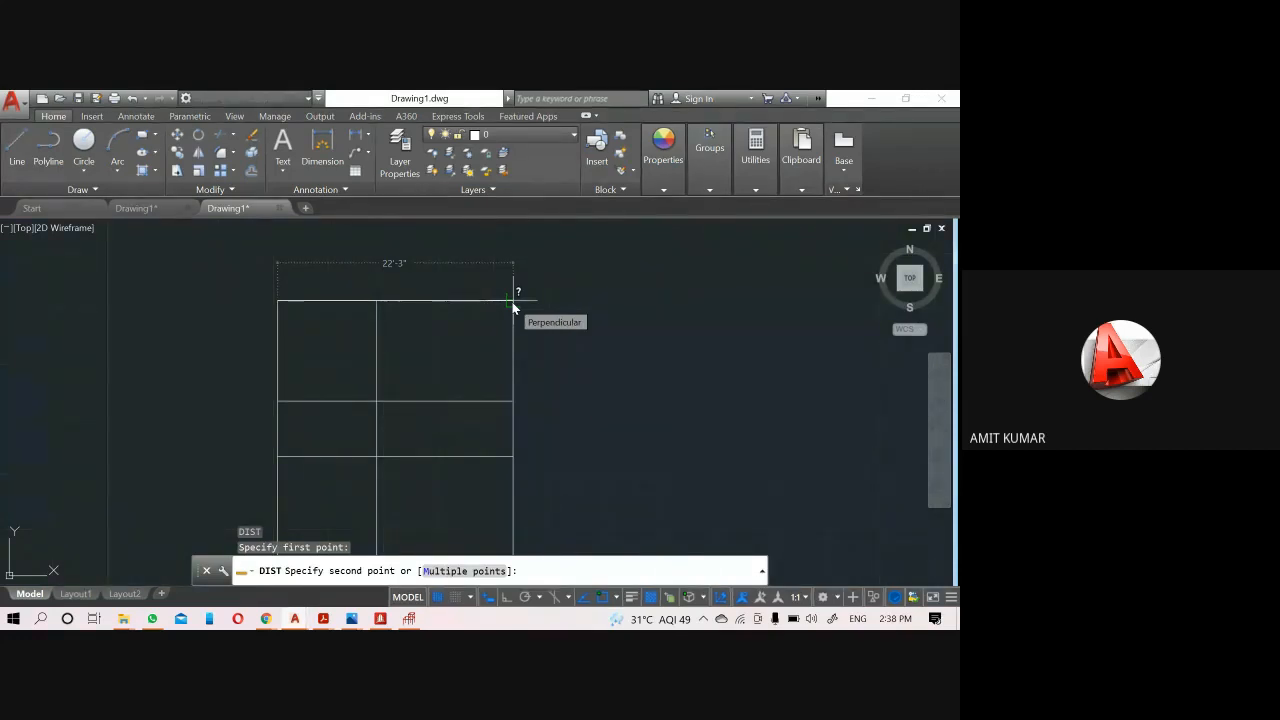
{"action": "key", "text": "Escape"}
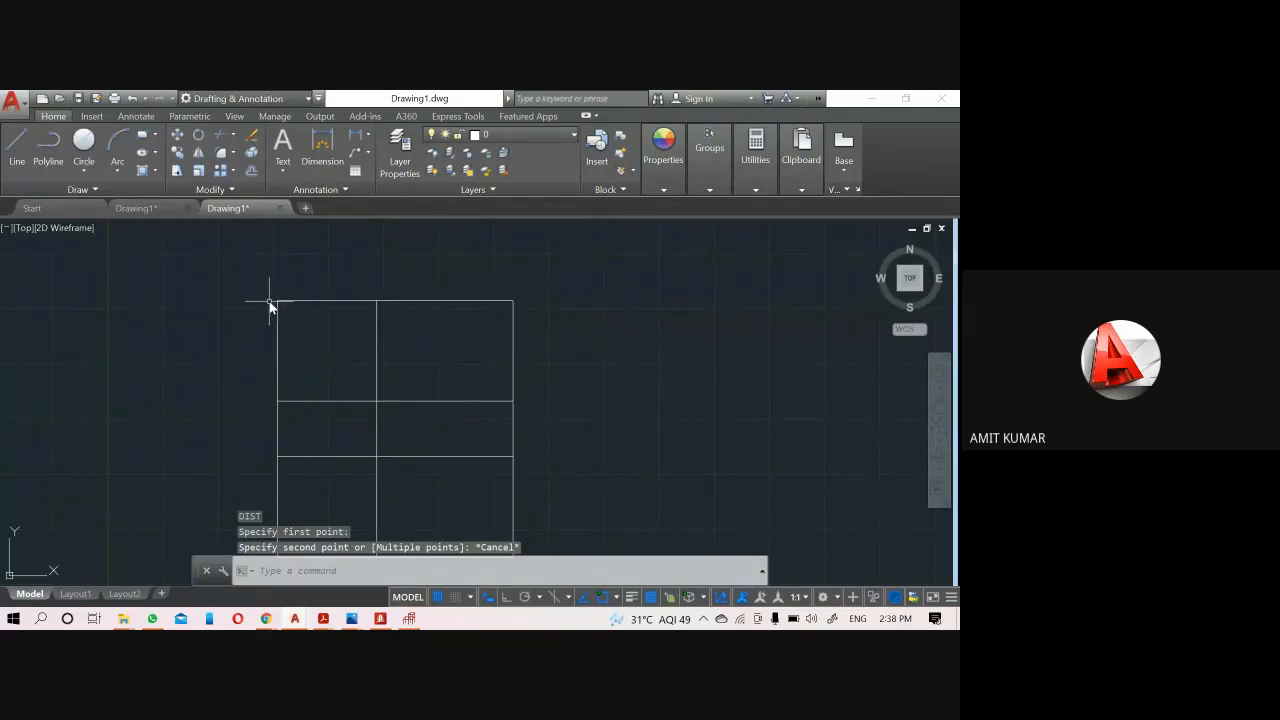
Check the length of the upper-left bay's top edge line in the grid drawing and clear the selection.
{"action": "scroll", "coordinate": [271, 299], "scroll_direction": "up", "scroll_amount": 2}
{"action": "scroll", "coordinate": [309, 294], "scroll_direction": "down", "scroll_amount": 2}
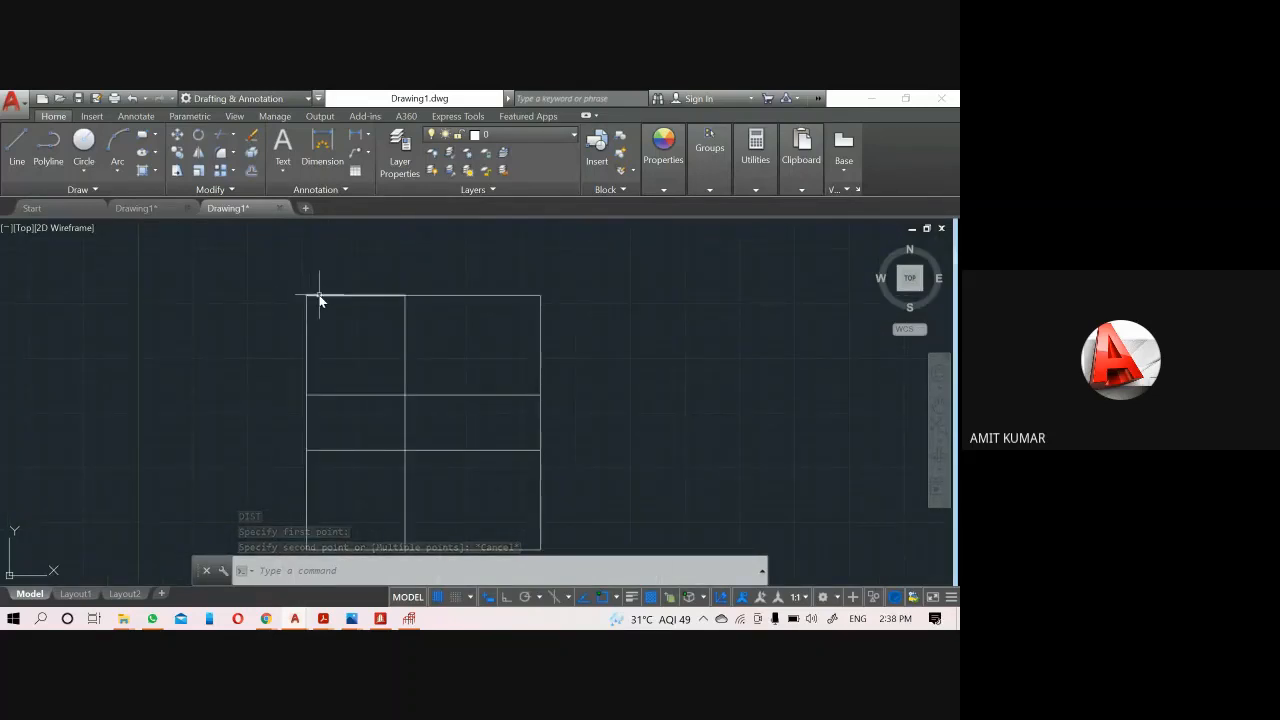
{"action": "left_click", "coordinate": [318, 296]}
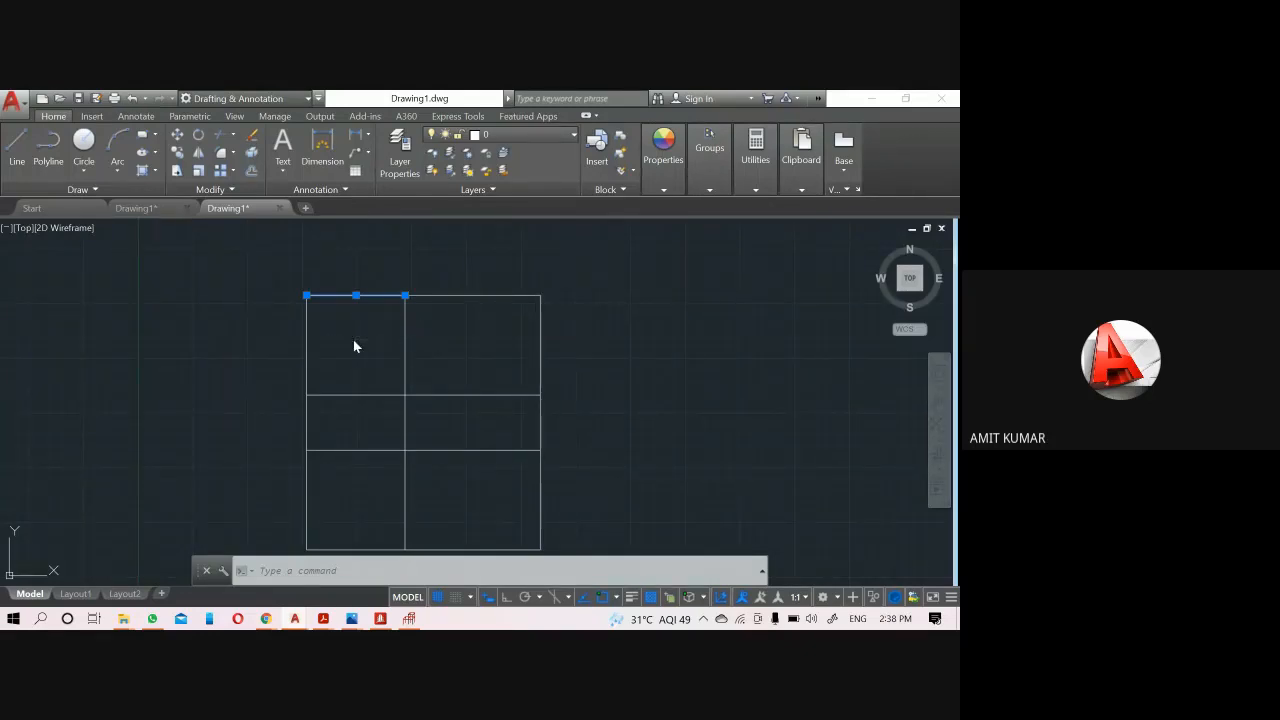
{"action": "key", "text": "Escape"}
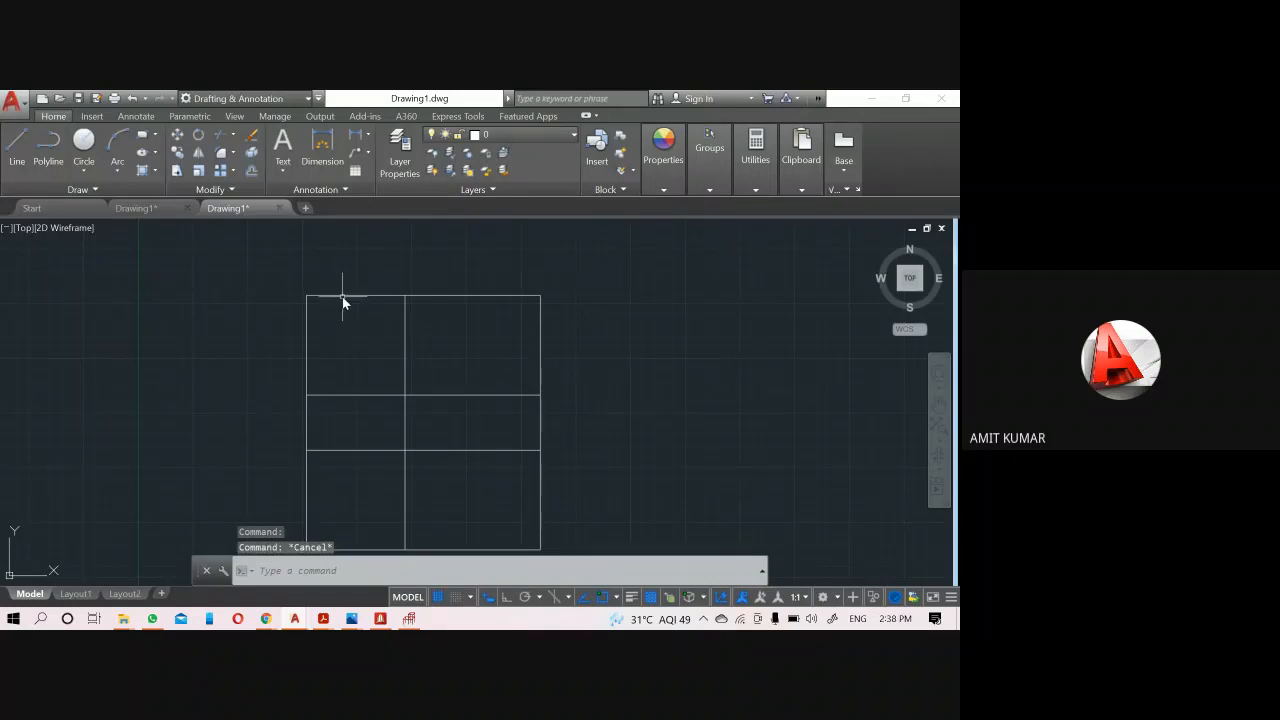
{"action": "left_click", "coordinate": [346, 297]}
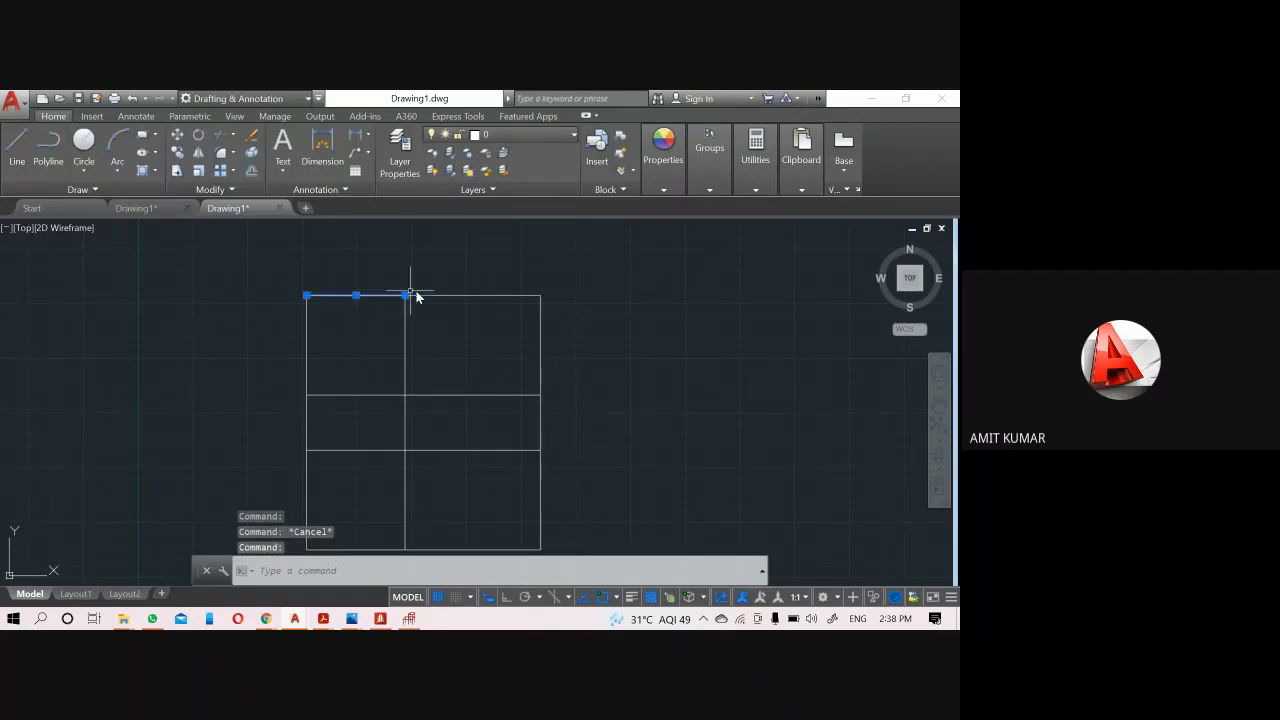
{"action": "mouse_move", "coordinate": [405, 296]}
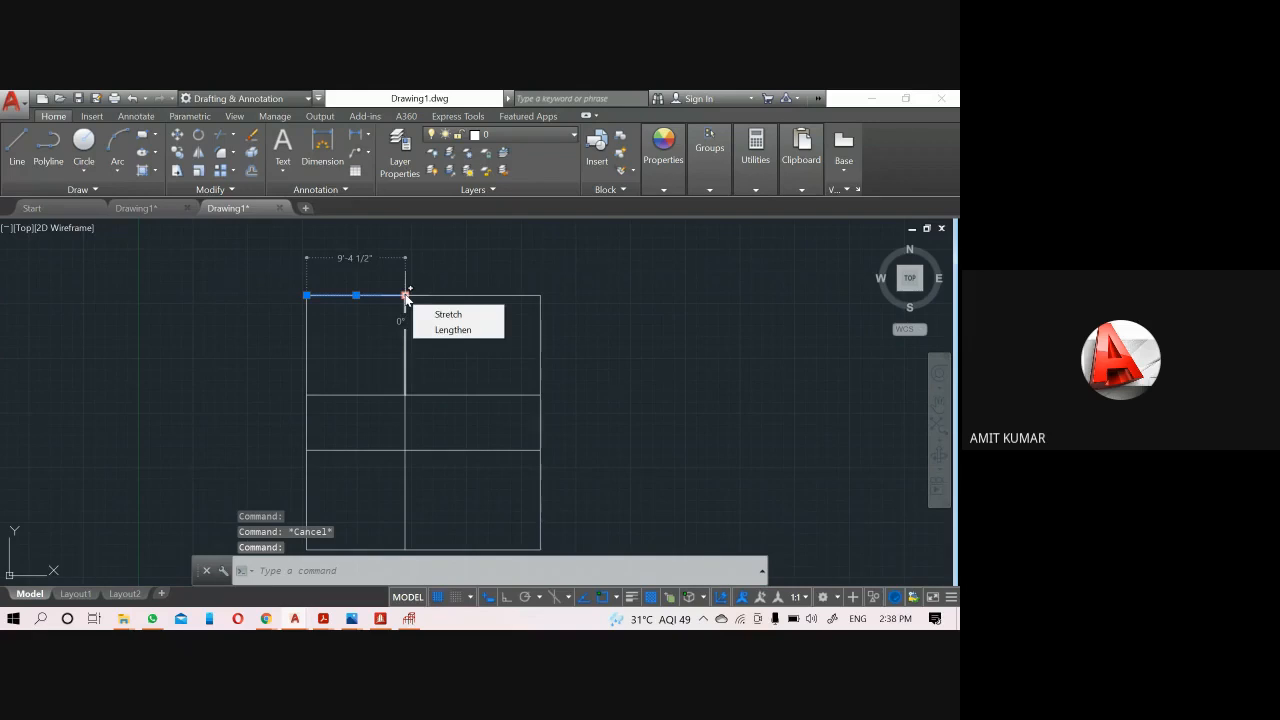
{"action": "key", "text": "Escape"}
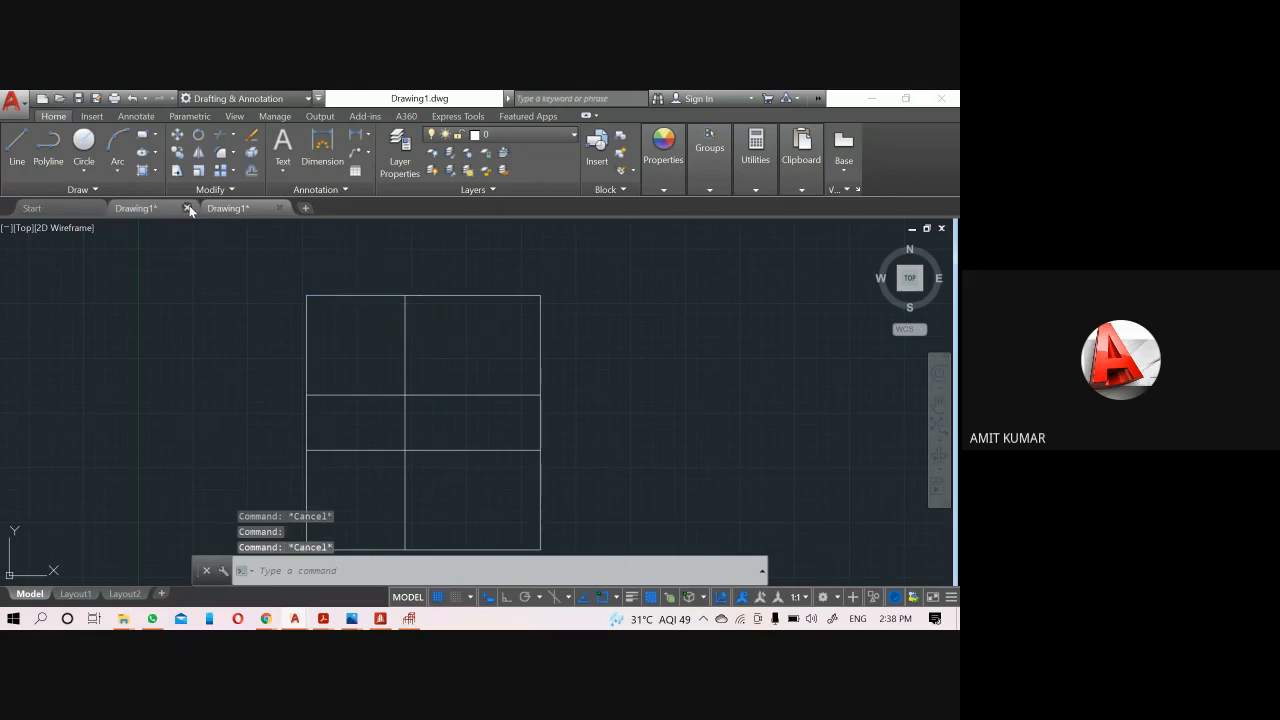
Bring up the four-storey frame drawing, keep it open, and check the top edge line of its upper-left bay.
{"action": "left_click", "coordinate": [190, 209]}
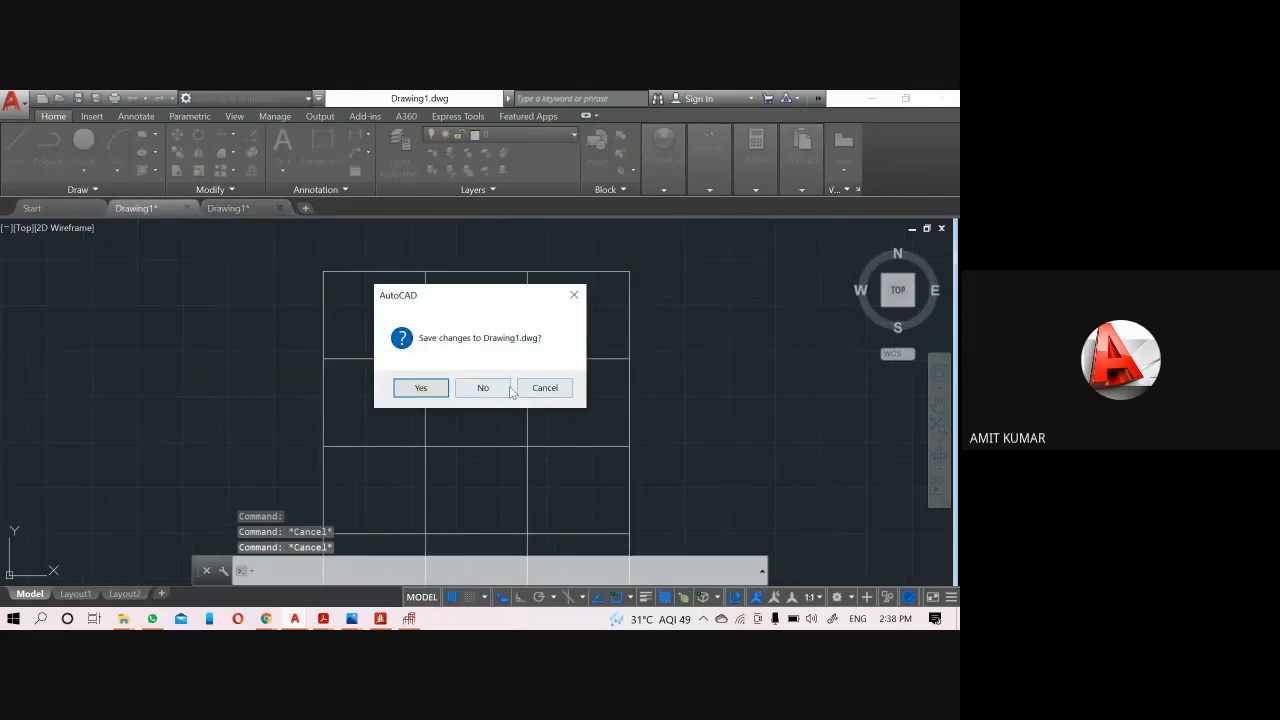
{"action": "left_click", "coordinate": [544, 389]}
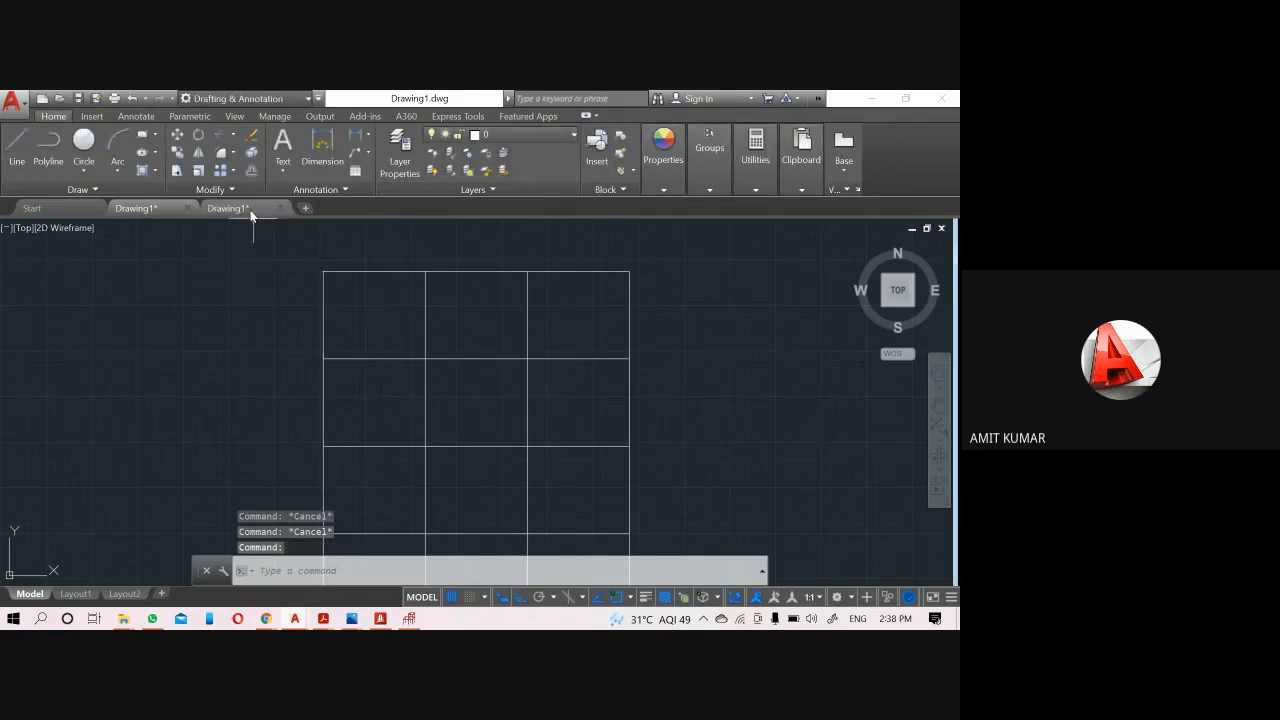
{"action": "scroll", "coordinate": [357, 279], "scroll_direction": "down", "scroll_amount": 3}
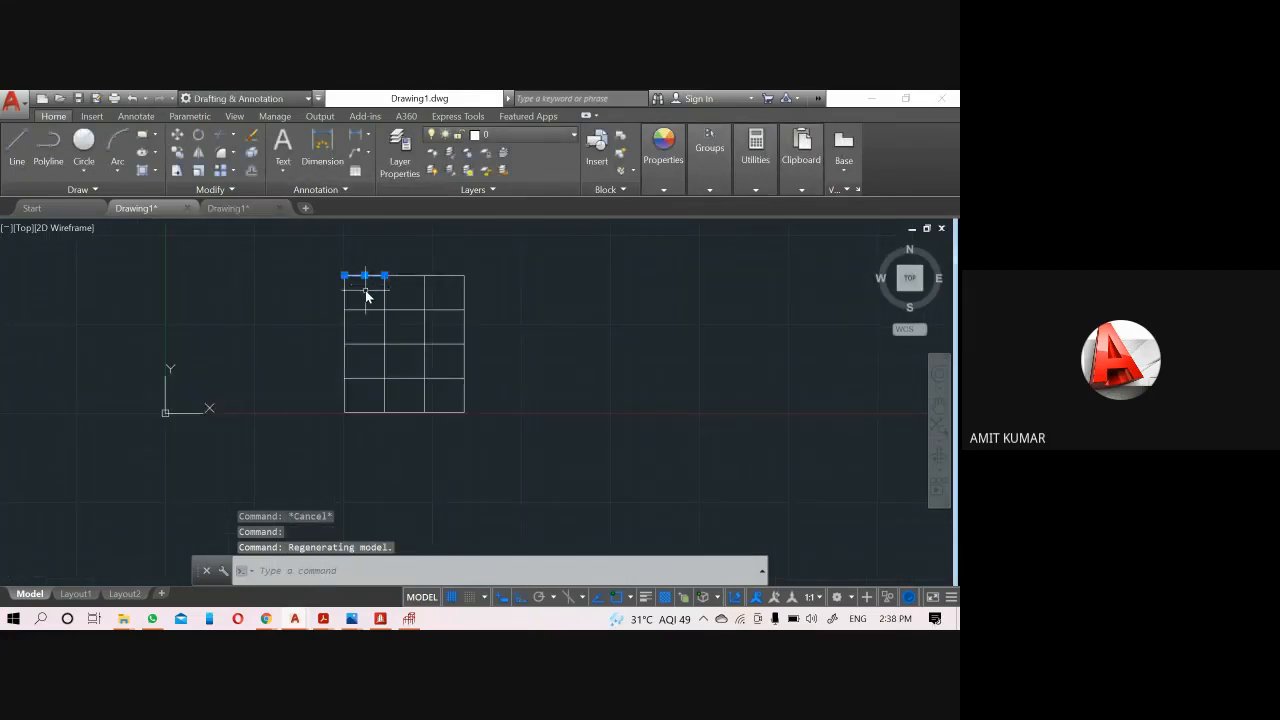
{"action": "scroll", "coordinate": [366, 295], "scroll_direction": "up", "scroll_amount": 4}
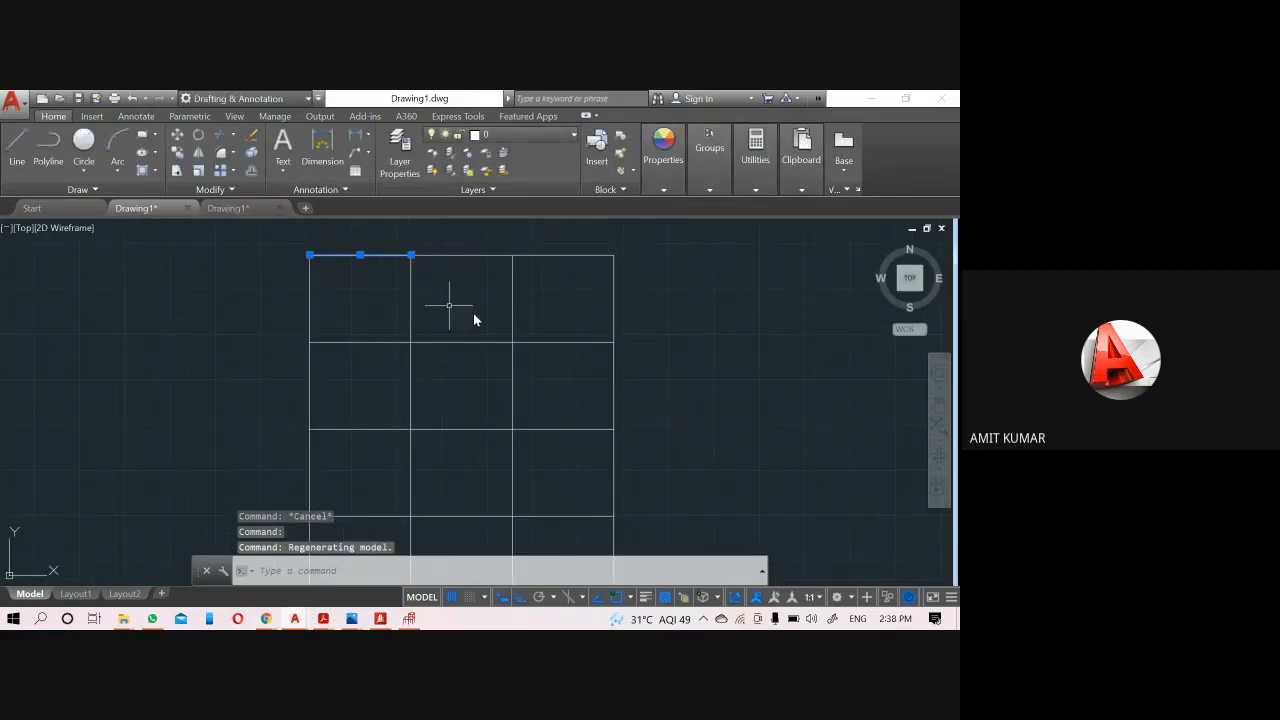
{"action": "key", "text": "Escape"}
{"action": "key", "text": "Escape"}
Check the drawing units of the four-storey frame drawing and of the two-storey grid drawing with the UNITS command.
{"action": "type", "text": "un"}
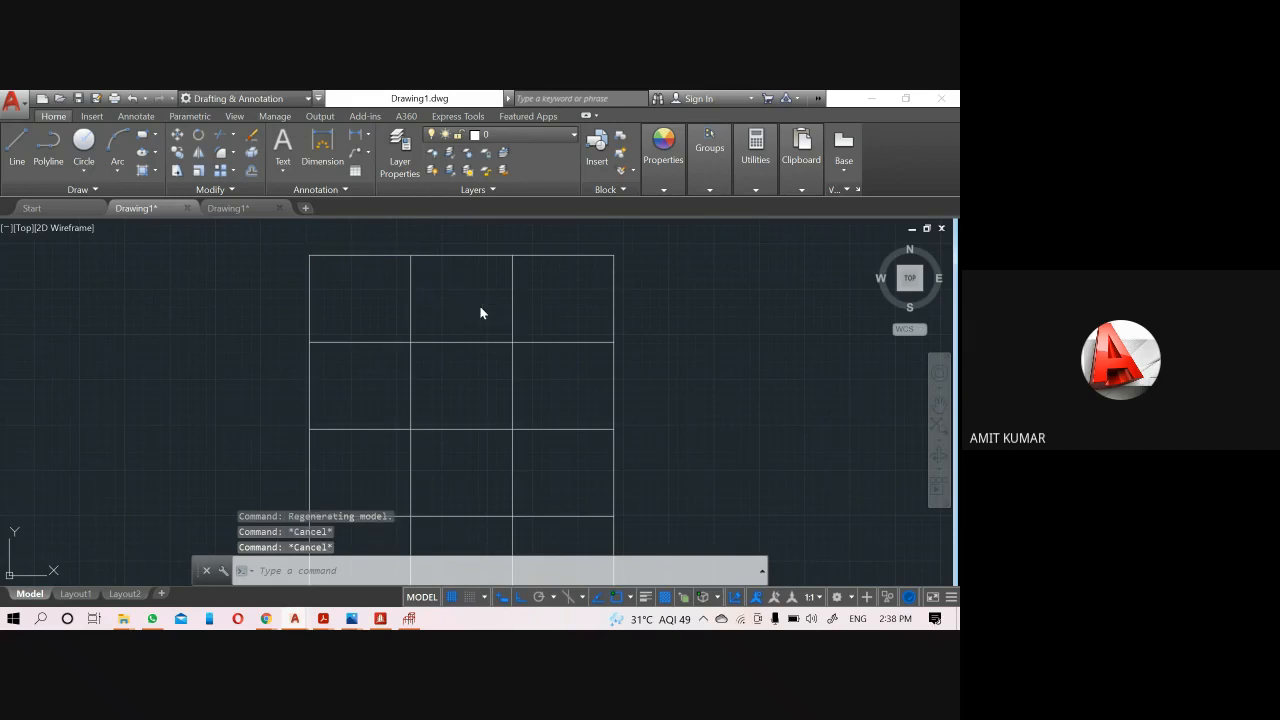
{"action": "key", "text": "Return"}
{"action": "key", "text": "Escape"}
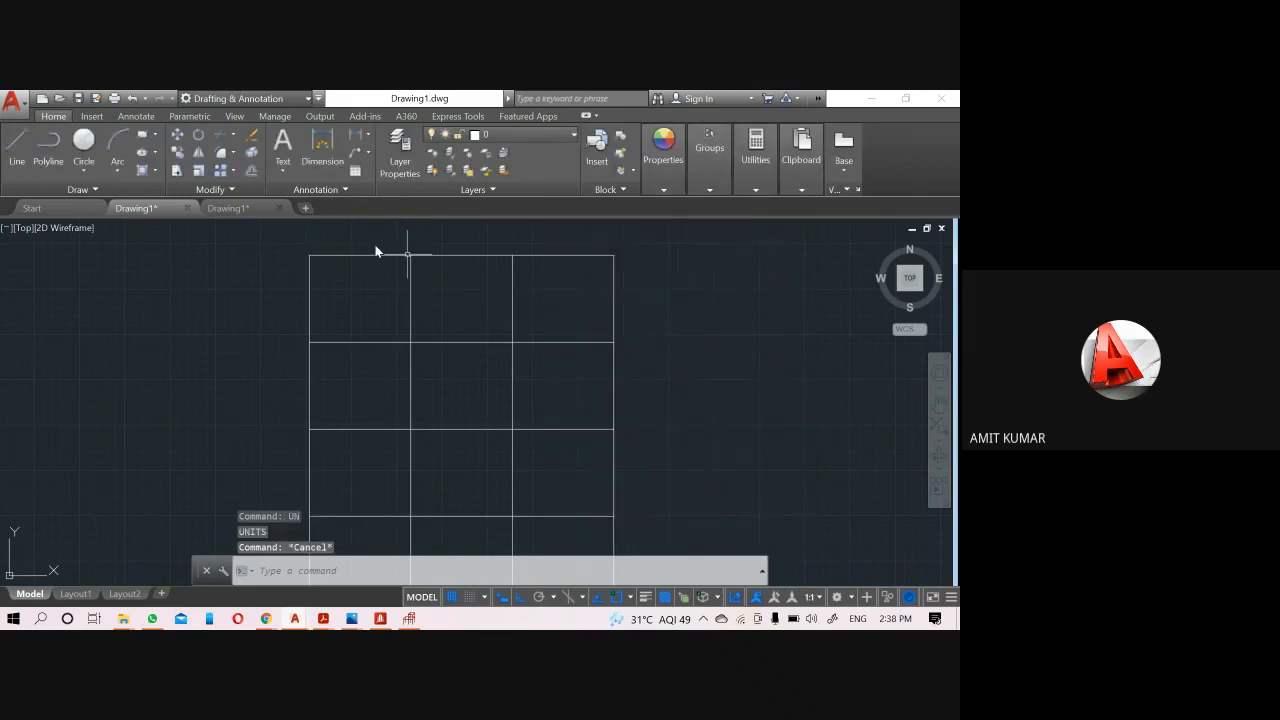
{"action": "left_click", "coordinate": [258, 206]}
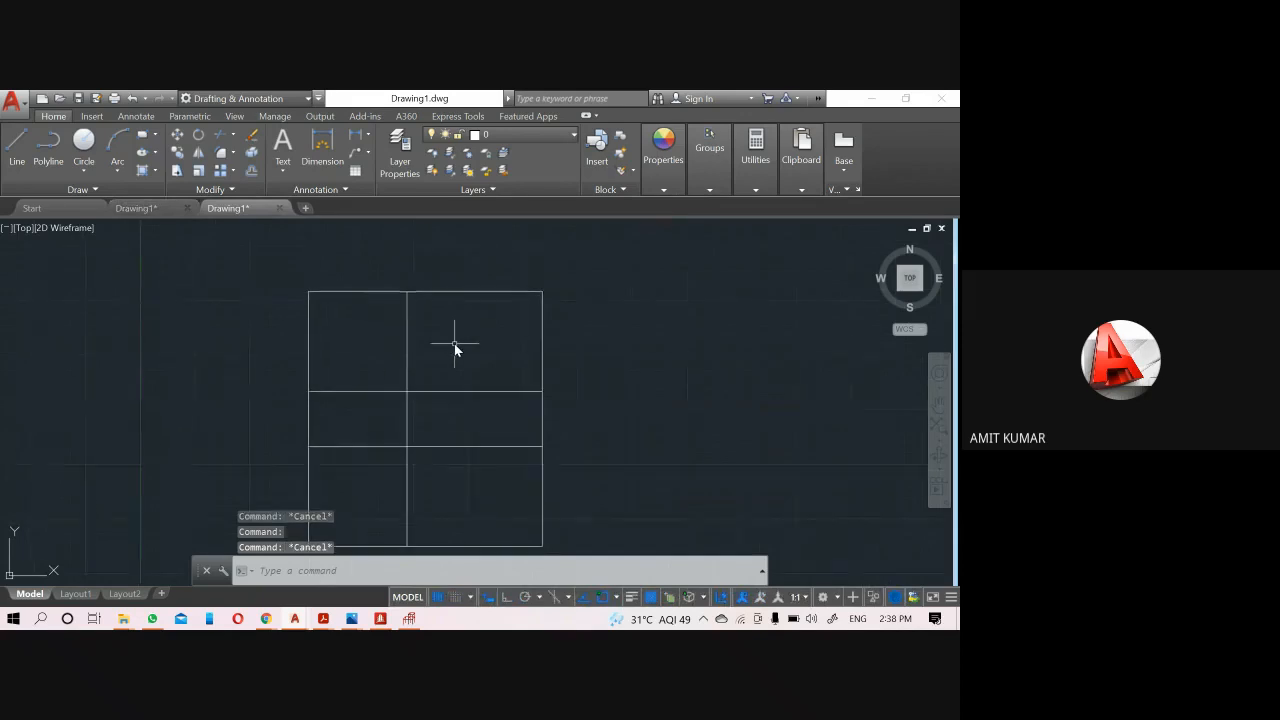
{"action": "type", "text": "un"}
{"action": "key", "text": "Return"}
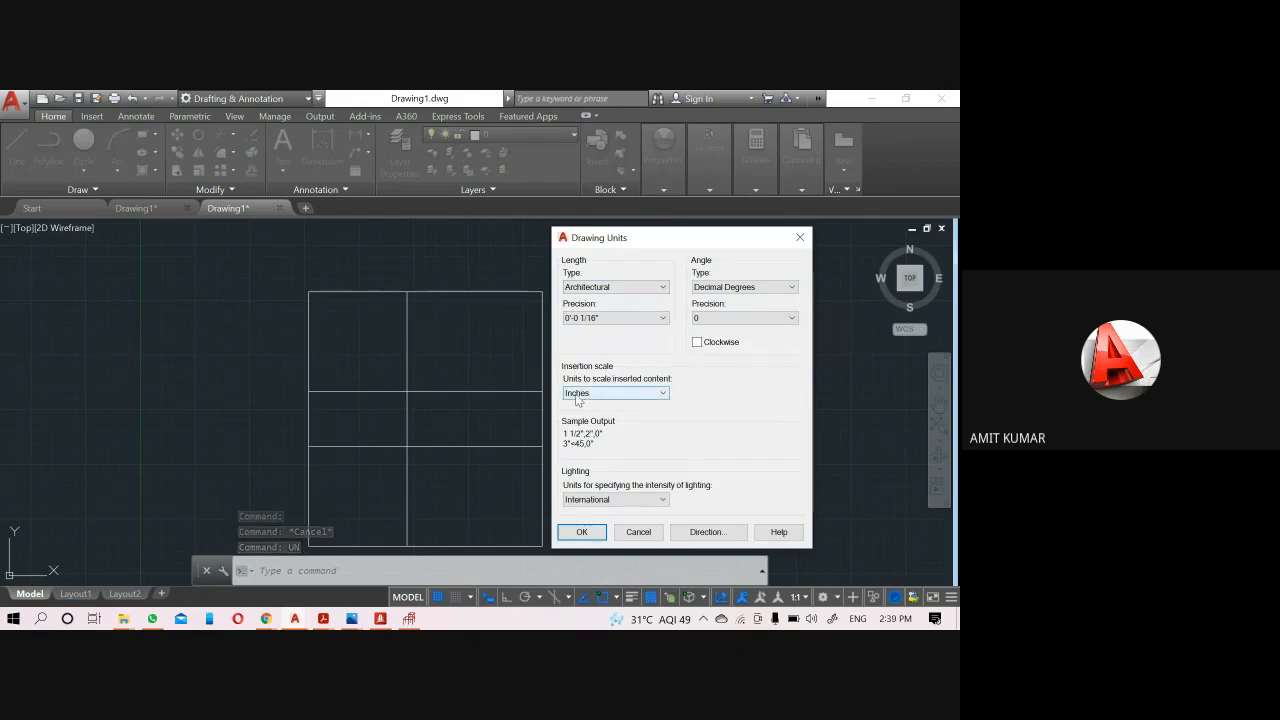
{"action": "left_click", "coordinate": [579, 532]}
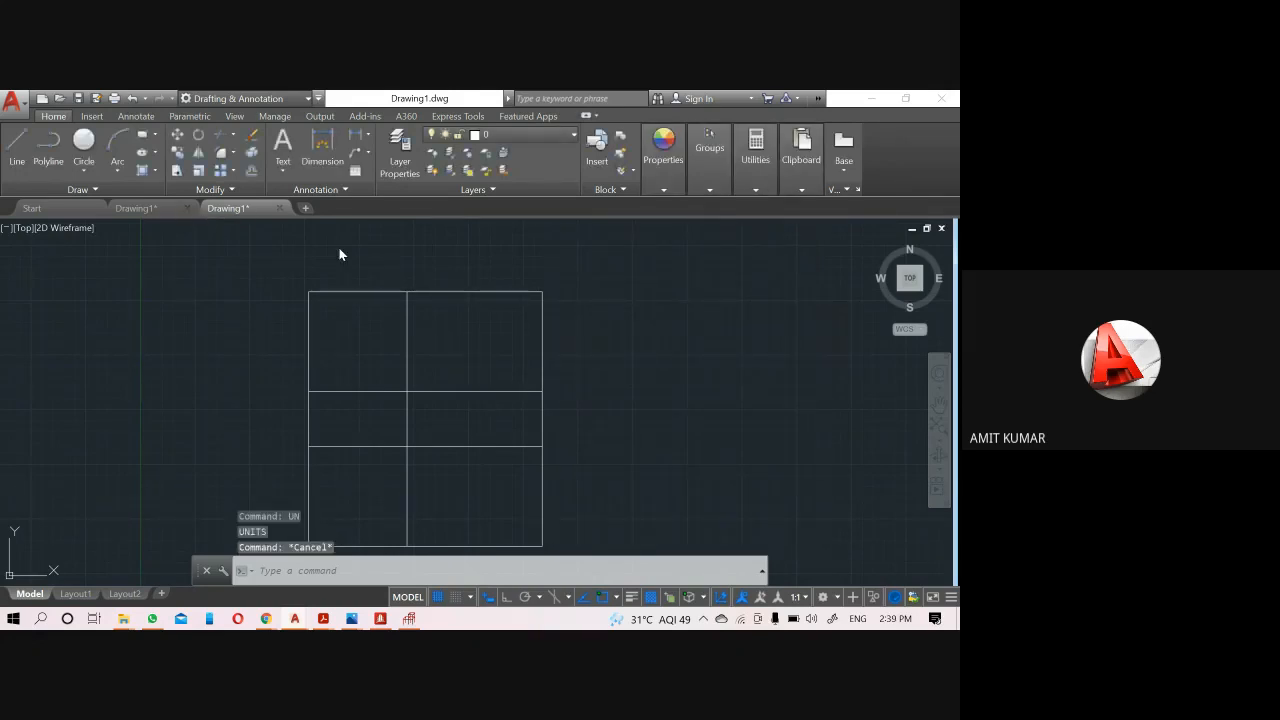
{"action": "key", "text": "Escape"}
{"action": "middle_click_drag", "start_coordinate": [394, 343], "coordinate": [423, 331]}
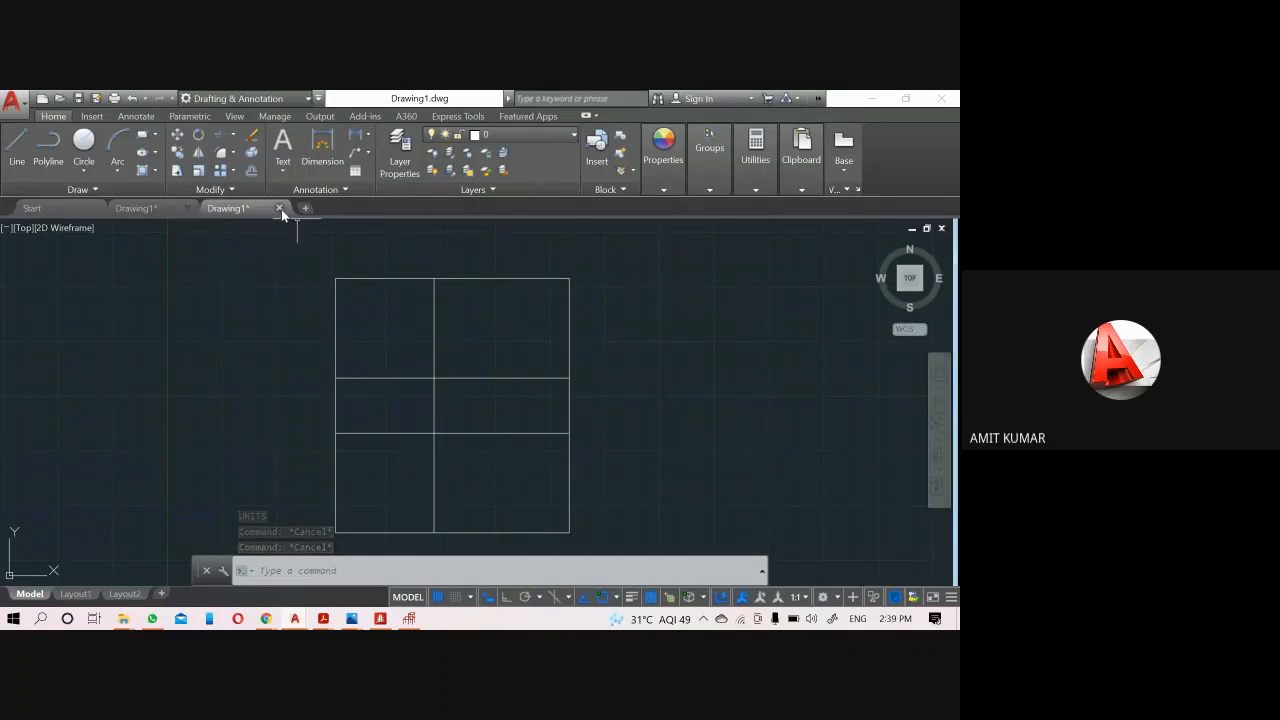
Review the DXF file types offered for saving a copy of the two-storey grid drawing, and leave without saving.
{"action": "left_click", "coordinate": [12, 100]}
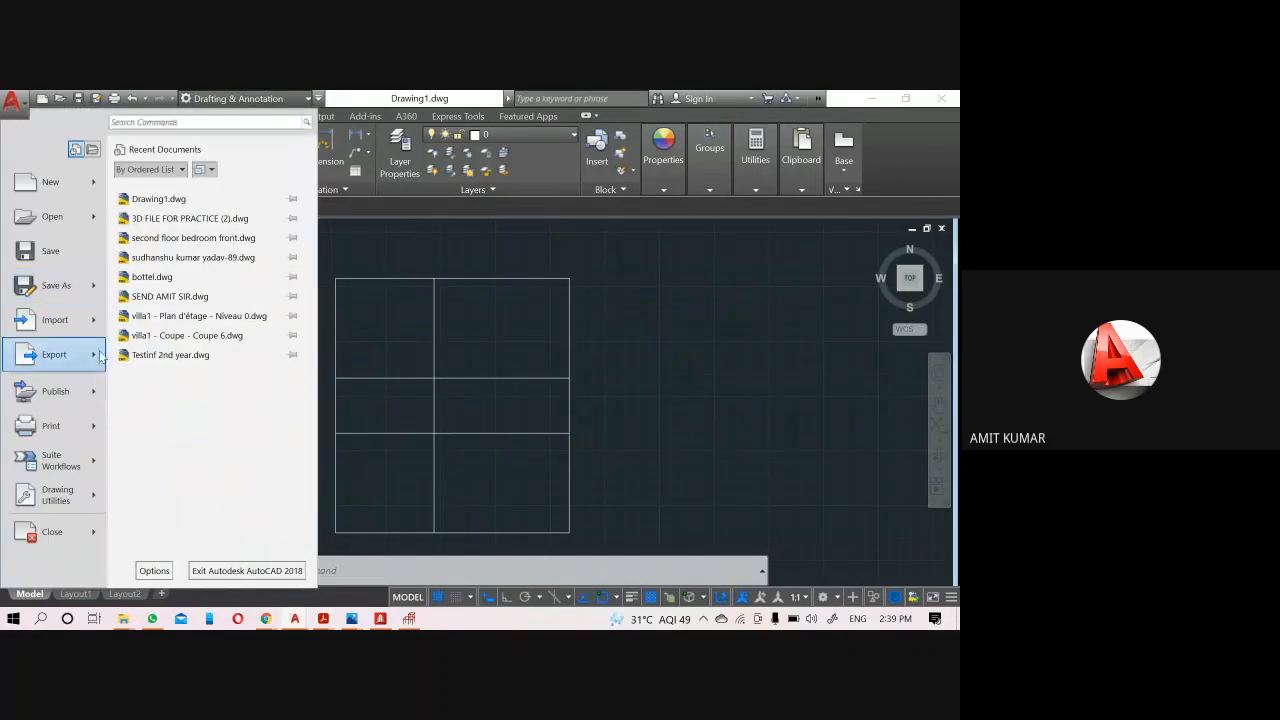
{"action": "mouse_move", "coordinate": [98, 288]}
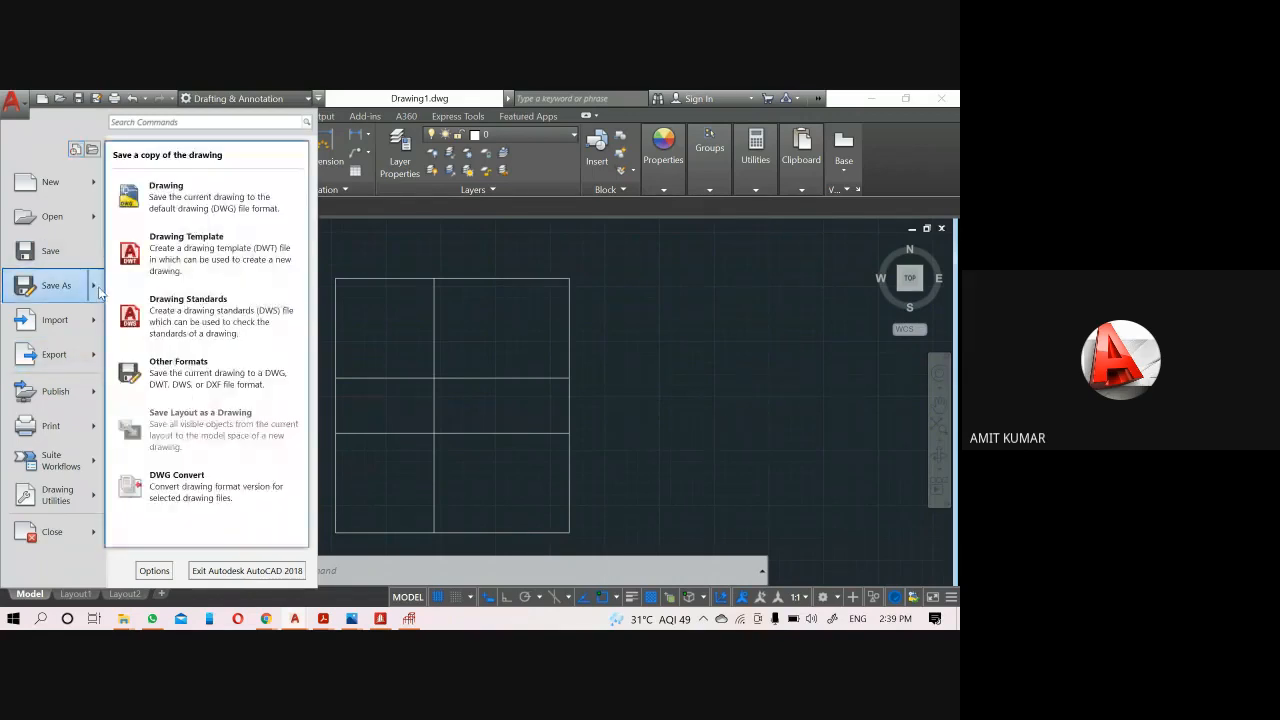
{"action": "left_click", "coordinate": [196, 190]}
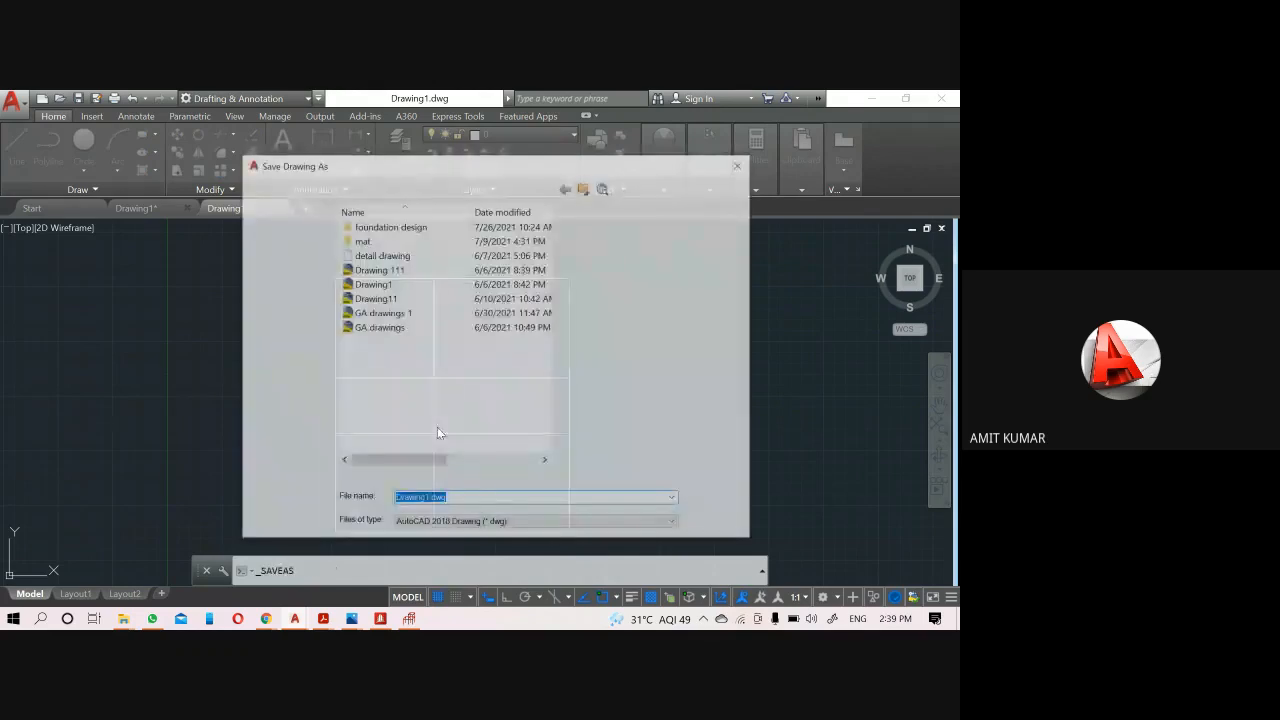
{"action": "left_click", "coordinate": [428, 524]}
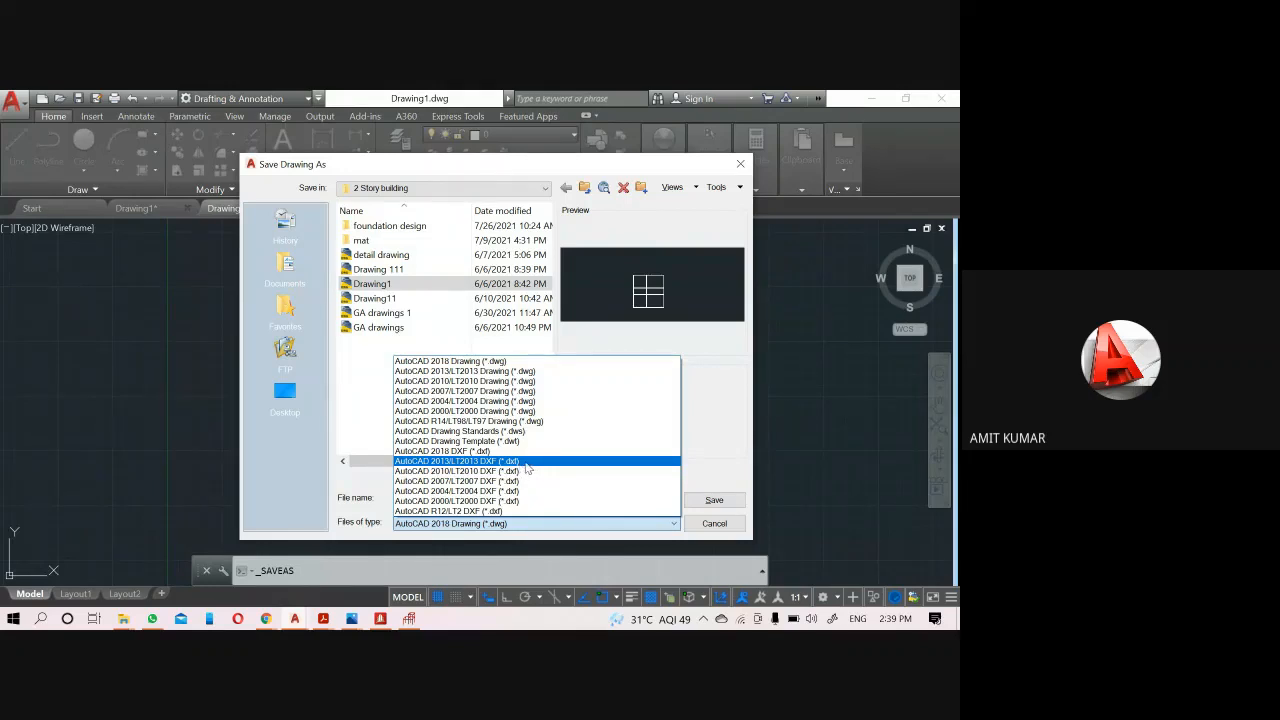
{"action": "key", "text": "Escape"}
{"action": "key", "text": "Escape"}
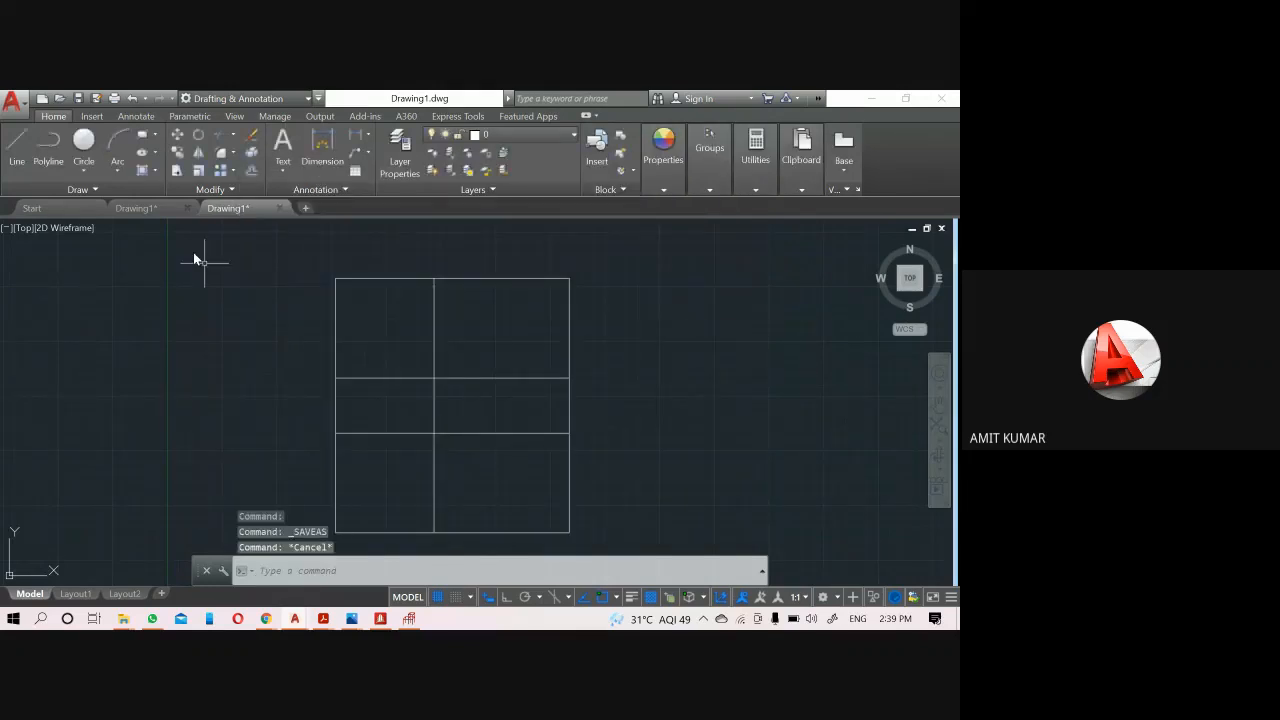
Open the Drawing1 DXF file from the 2 Story building folder in AutoCAD.
{"action": "mouse_move", "coordinate": [135, 622]}
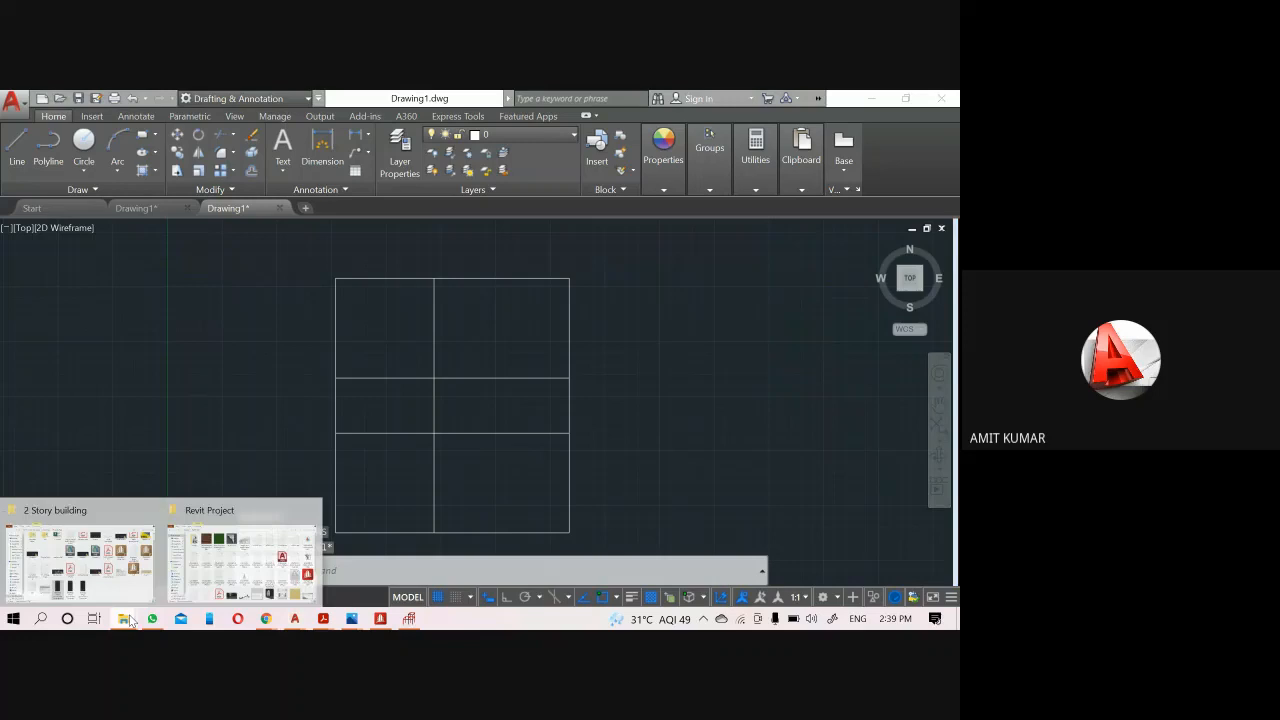
{"action": "left_click", "coordinate": [222, 562]}
{"action": "left_click", "coordinate": [120, 576]}
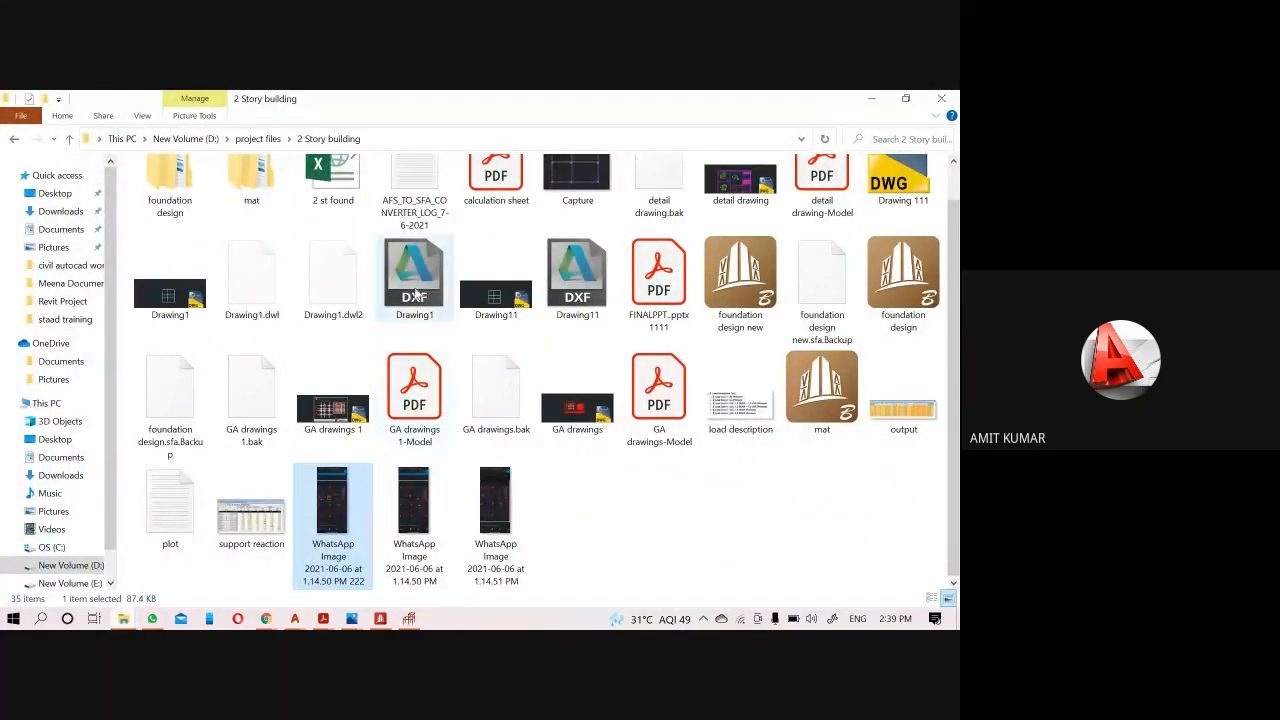
{"action": "left_click", "coordinate": [446, 282]}
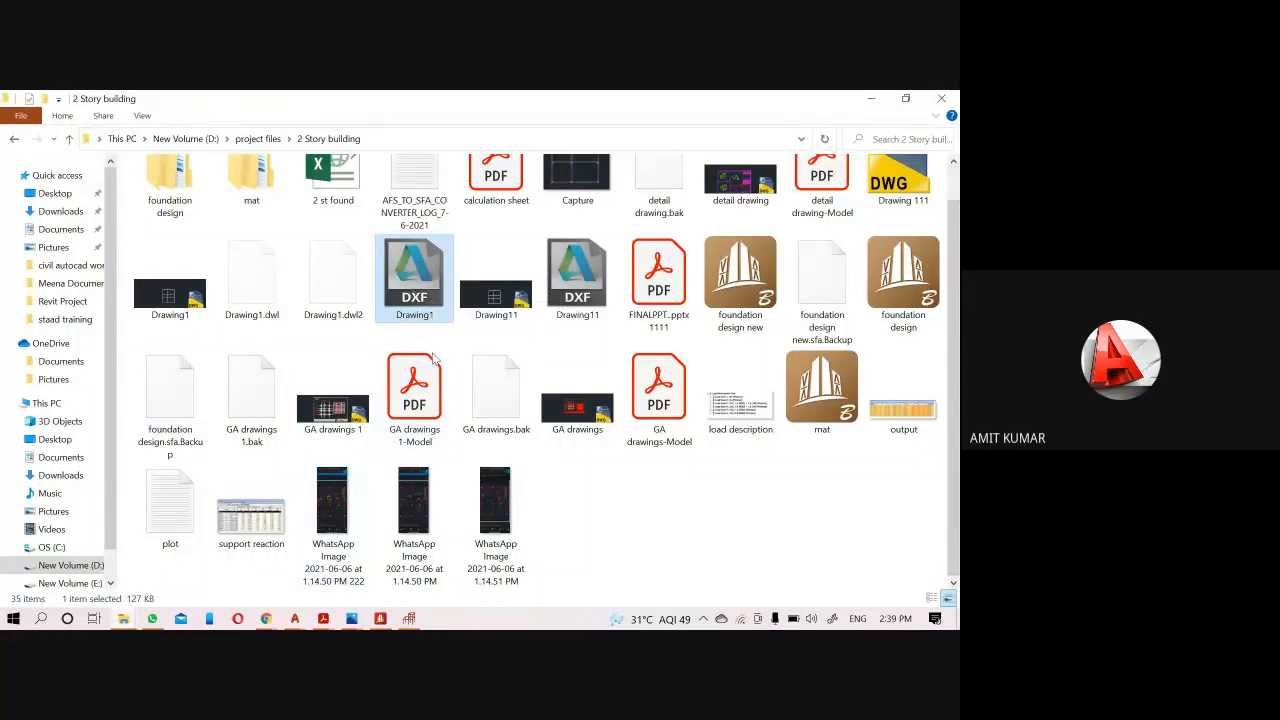
{"action": "double_click", "coordinate": [432, 283]}
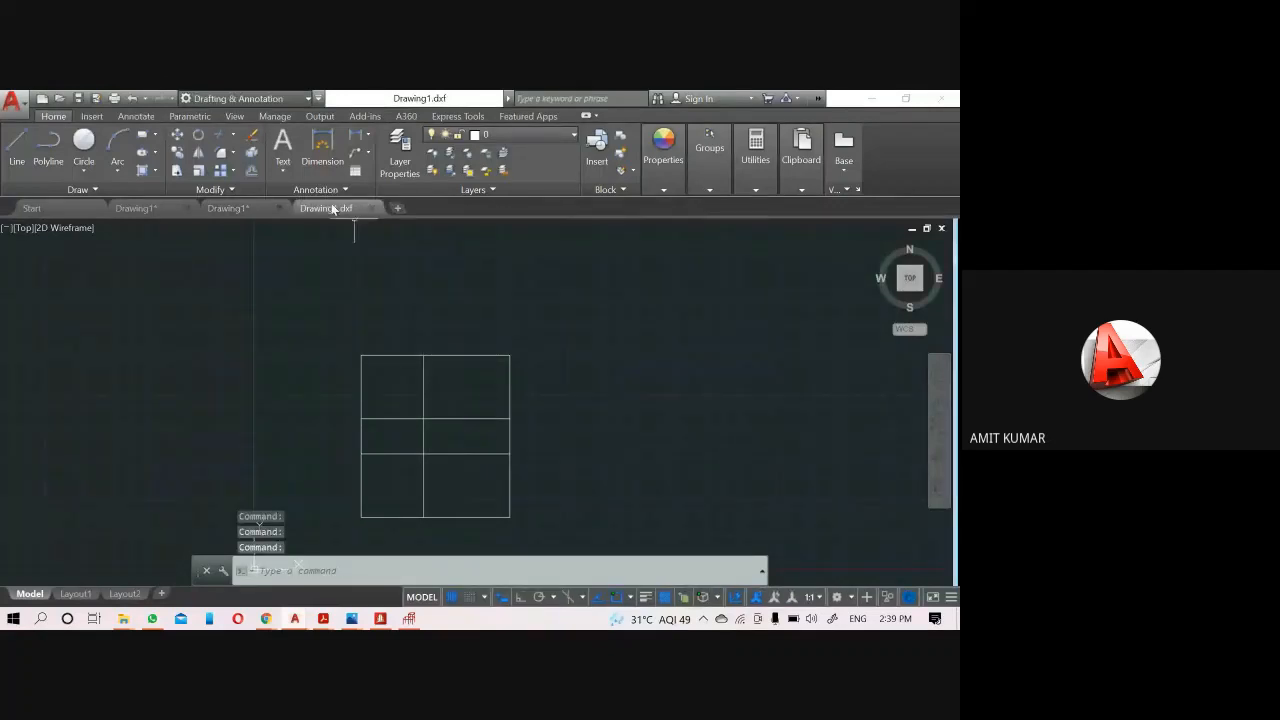
Measure the full top edge of the grid in the Drawing1 DXF file with the DIST command.
{"action": "type", "text": "DIST"}
{"action": "key", "text": "Return"}
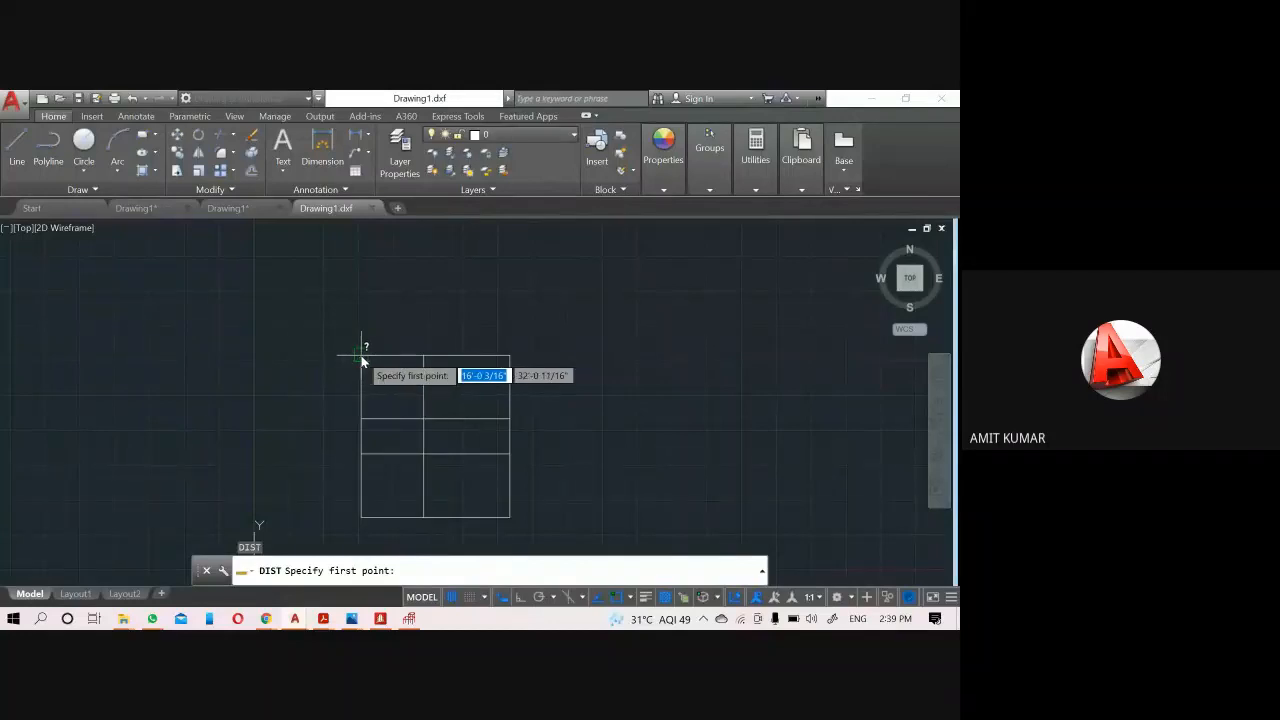
{"action": "left_click", "coordinate": [361, 355]}
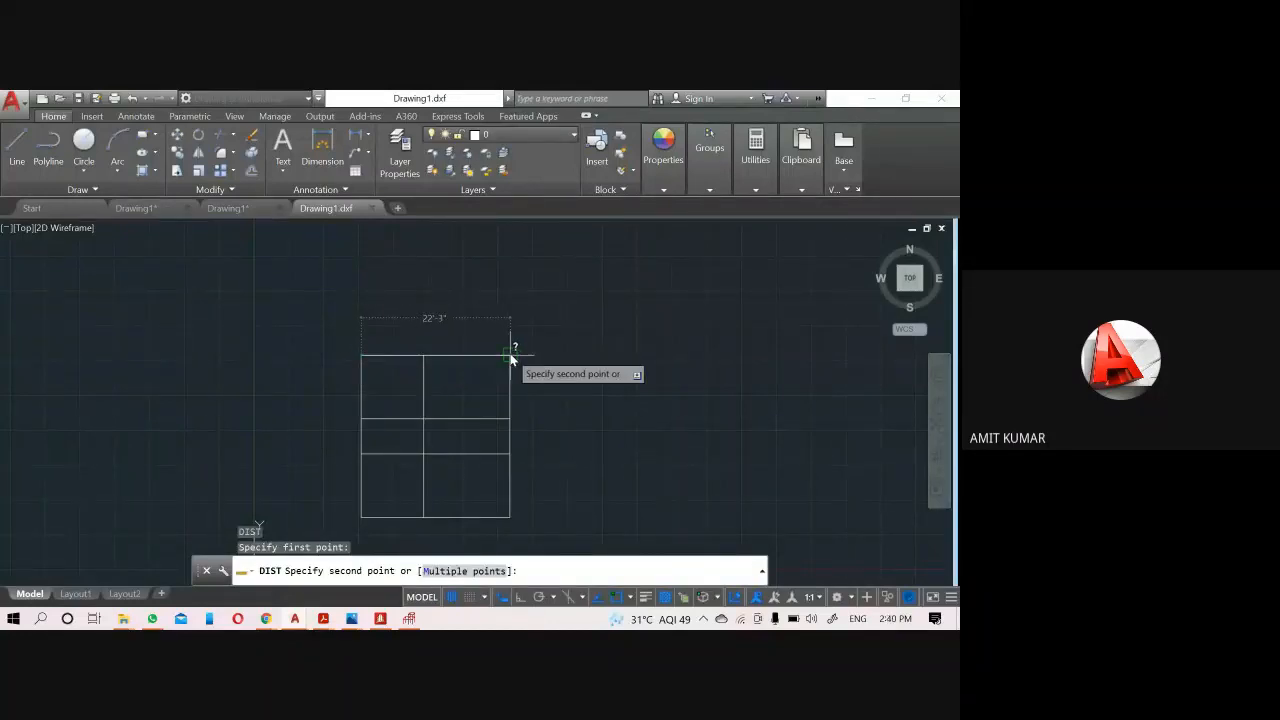
{"action": "key", "text": "Escape"}
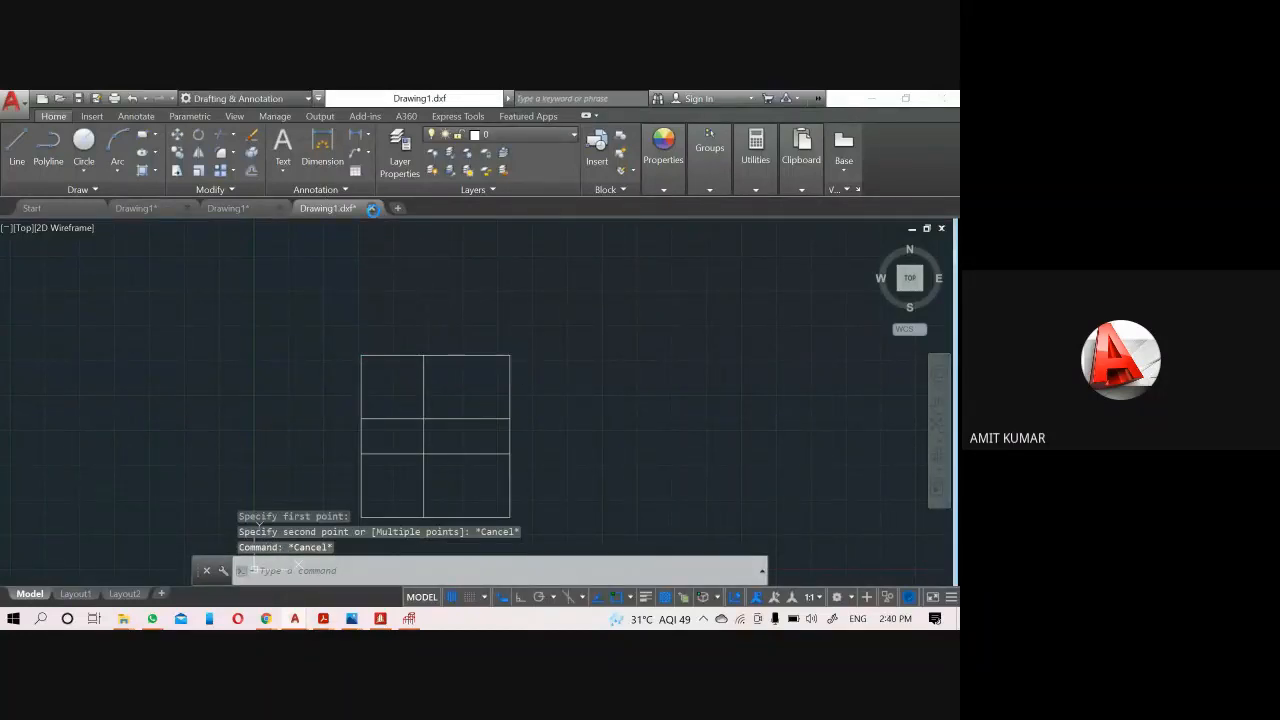
Close the Drawing1 DXF file and the two-storey grid drawing, leaving the four-storey frame drawing open.
{"action": "left_click", "coordinate": [372, 208]}
{"action": "left_click", "coordinate": [527, 387]}
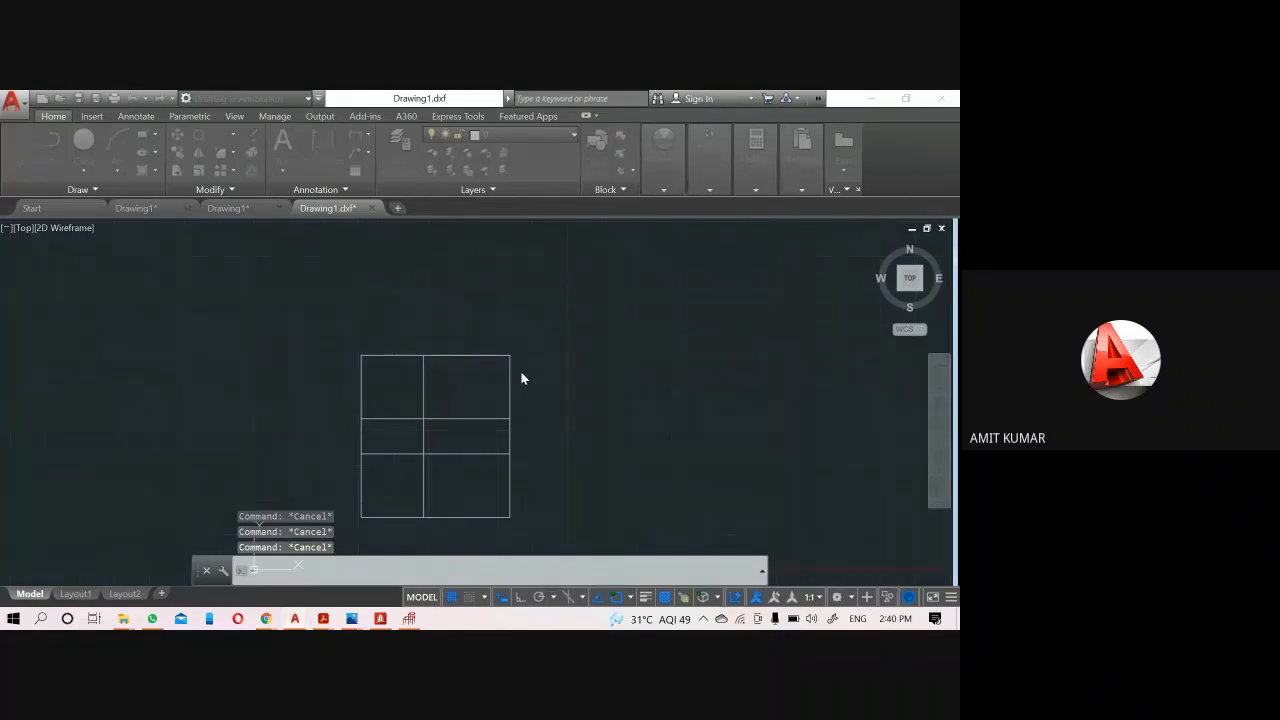
{"action": "left_click", "coordinate": [278, 209]}
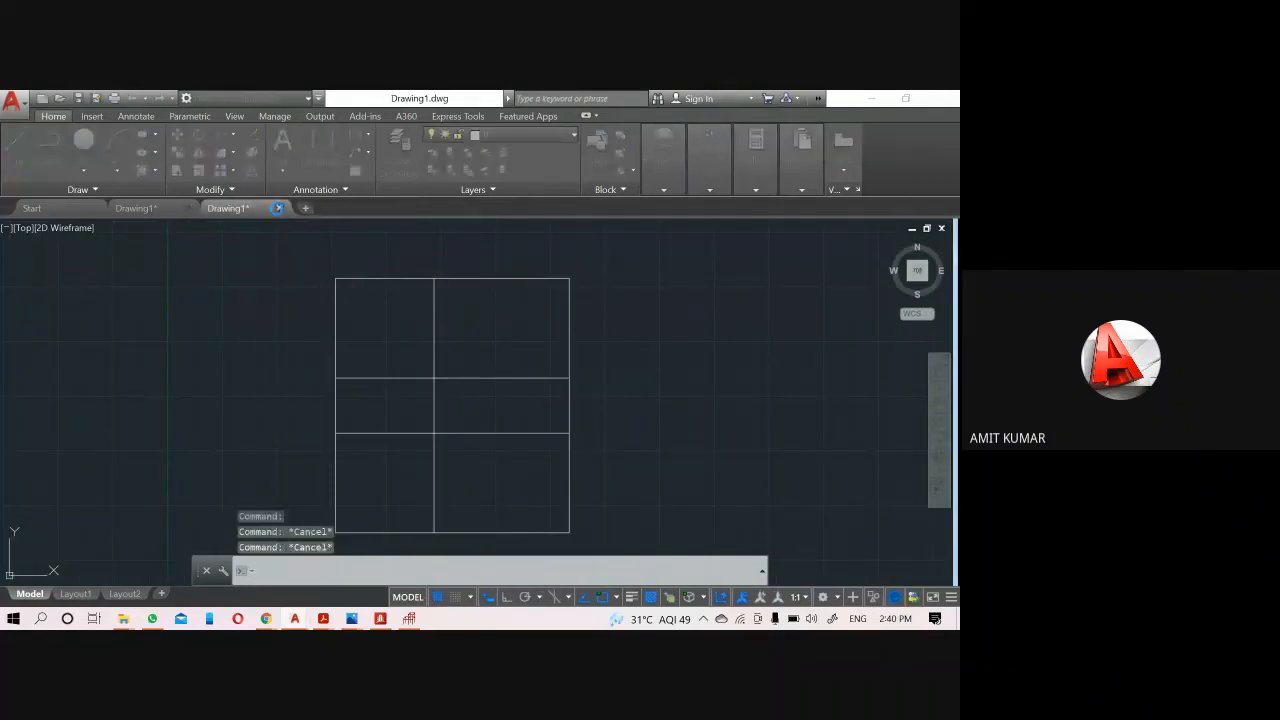
{"action": "left_click", "coordinate": [486, 388]}
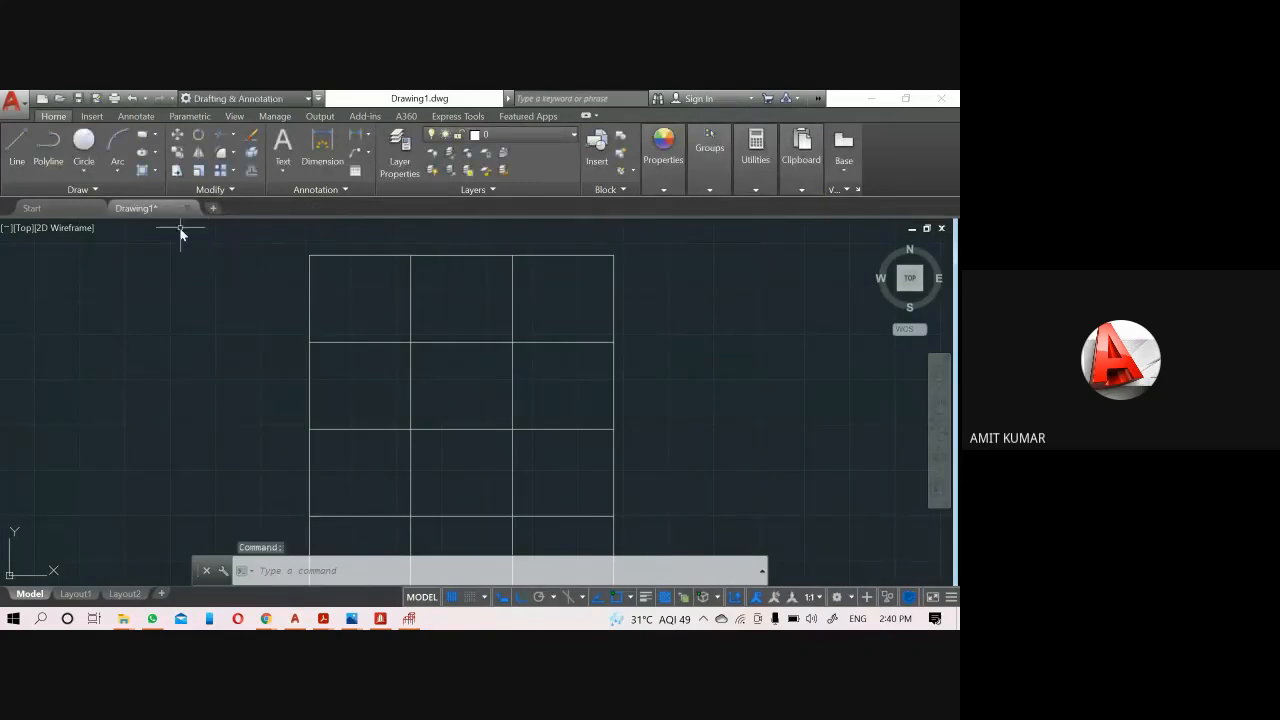
Save the four-storey frame drawing to the Desktop as sample in AutoCAD 2018 DWG format, and close it.
{"action": "left_click", "coordinate": [12, 101]}
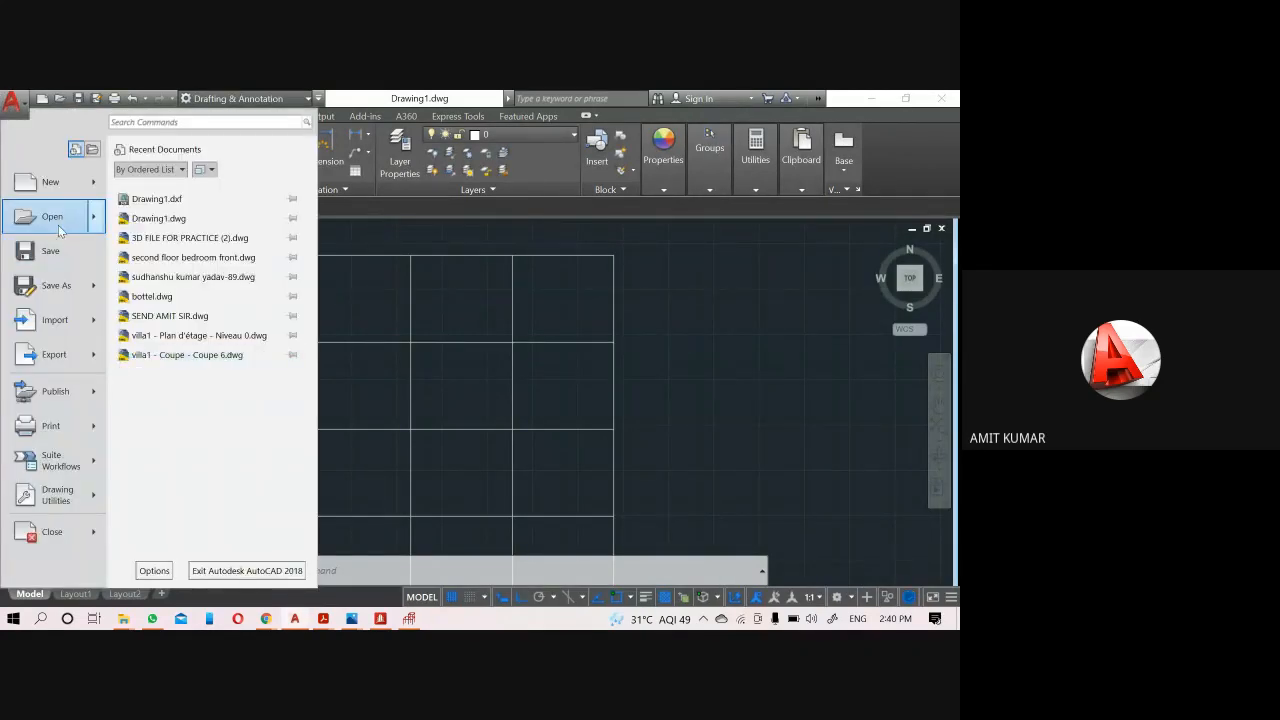
{"action": "left_click", "coordinate": [54, 256]}
{"action": "key", "text": "ctrl+s"}
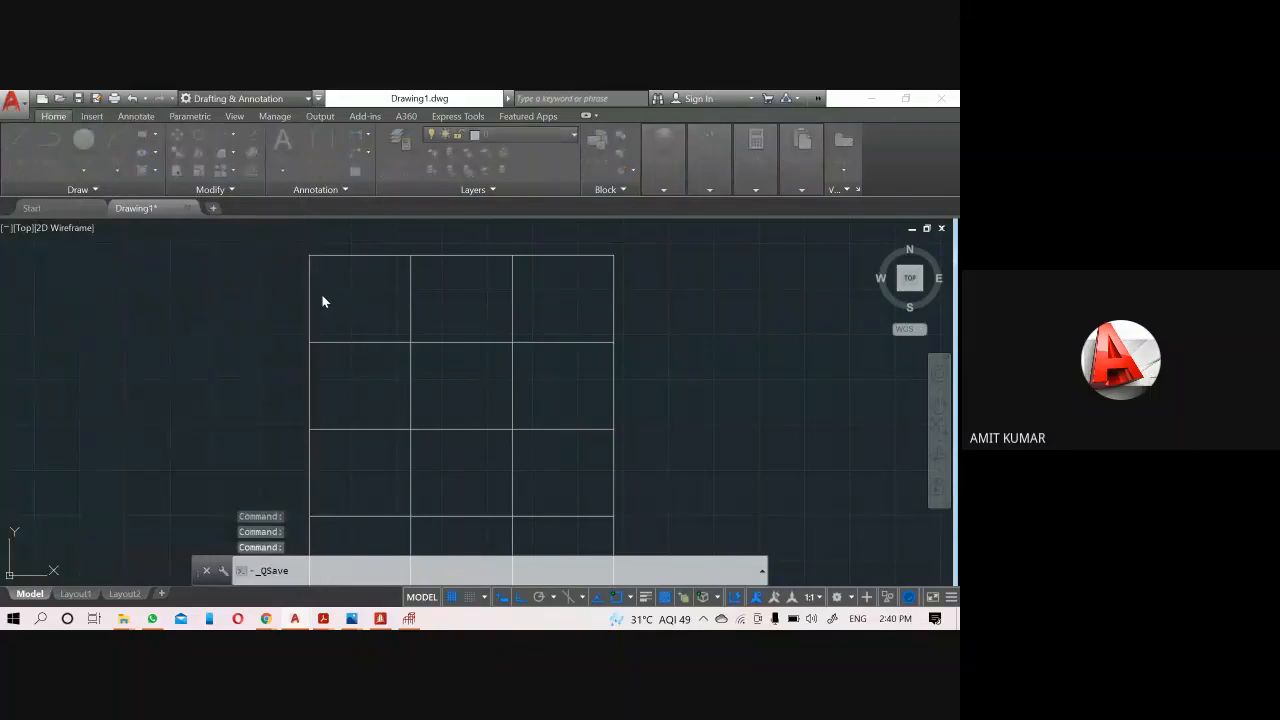
{"action": "type", "text": "sa"}
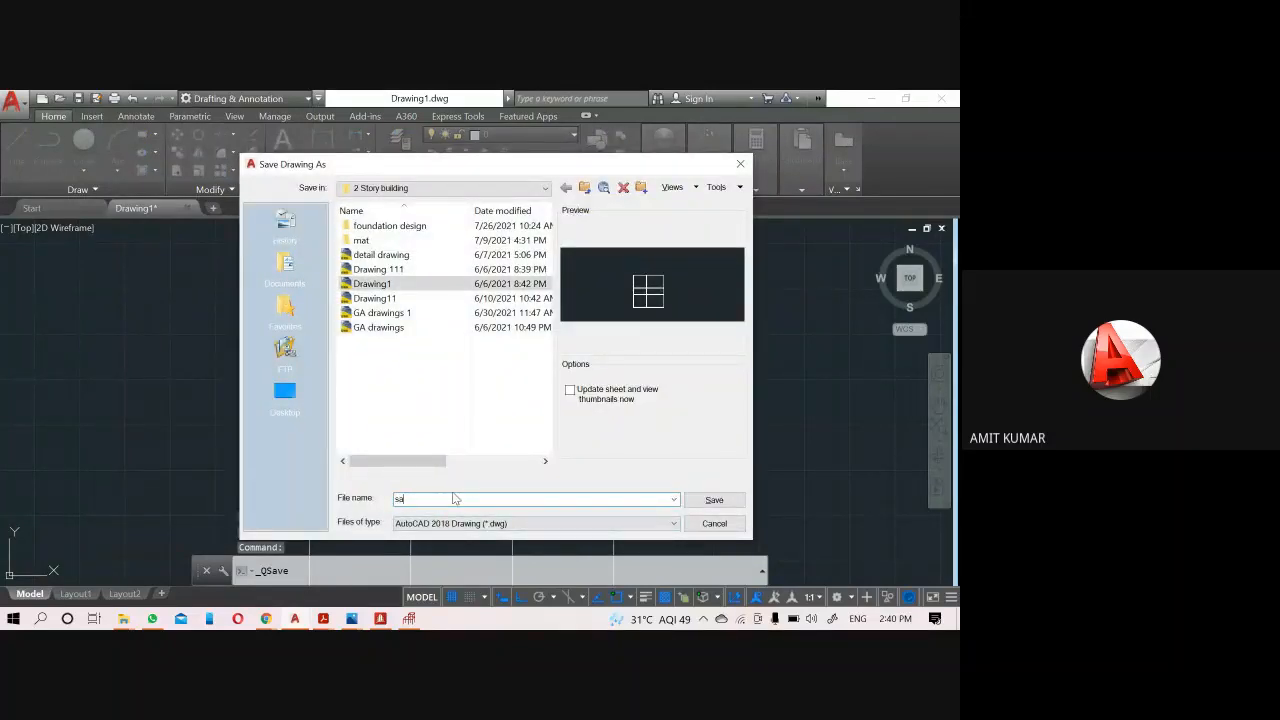
{"action": "type", "text": "mple"}
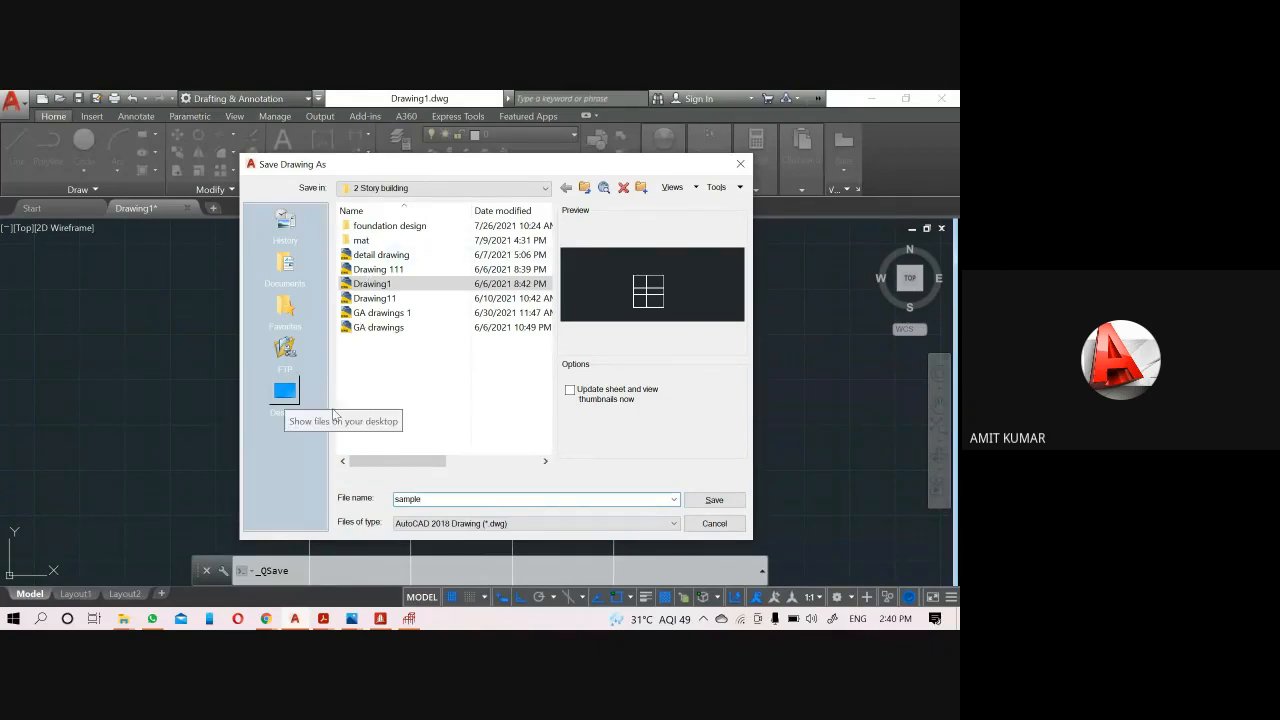
{"action": "left_click", "coordinate": [286, 395]}
{"action": "left_click", "coordinate": [713, 499]}
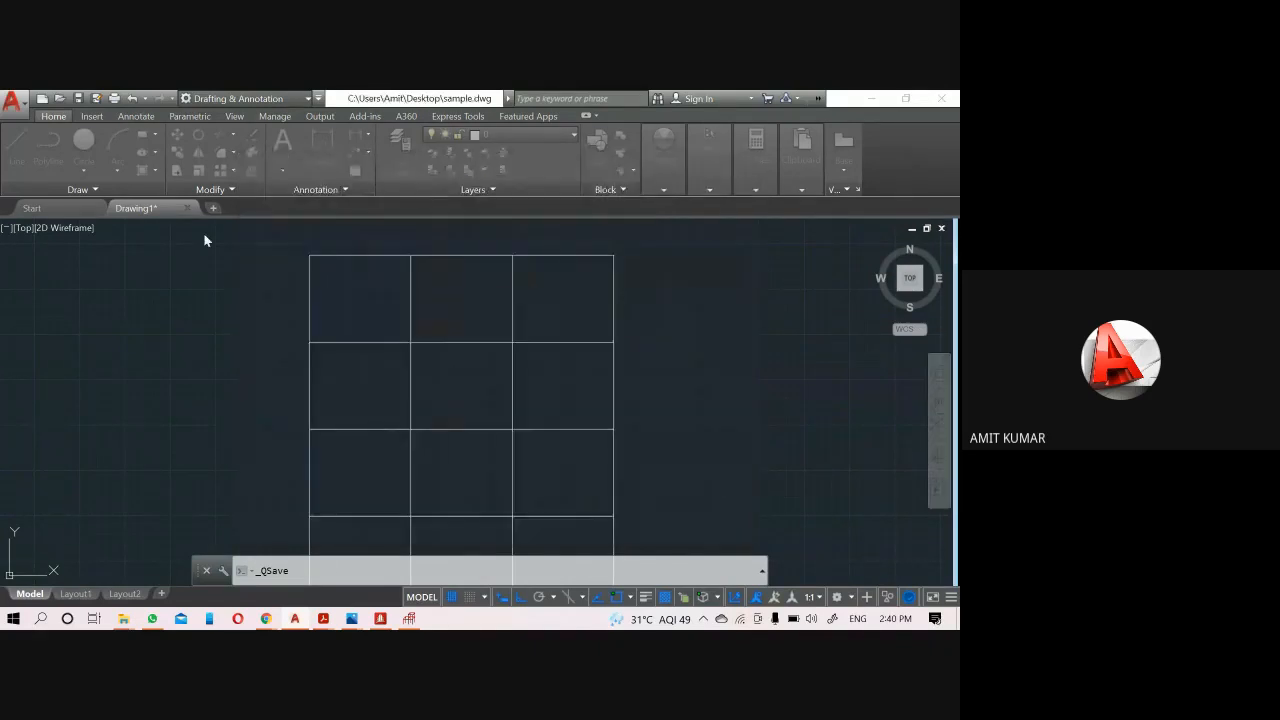
{"action": "left_click", "coordinate": [185, 208]}
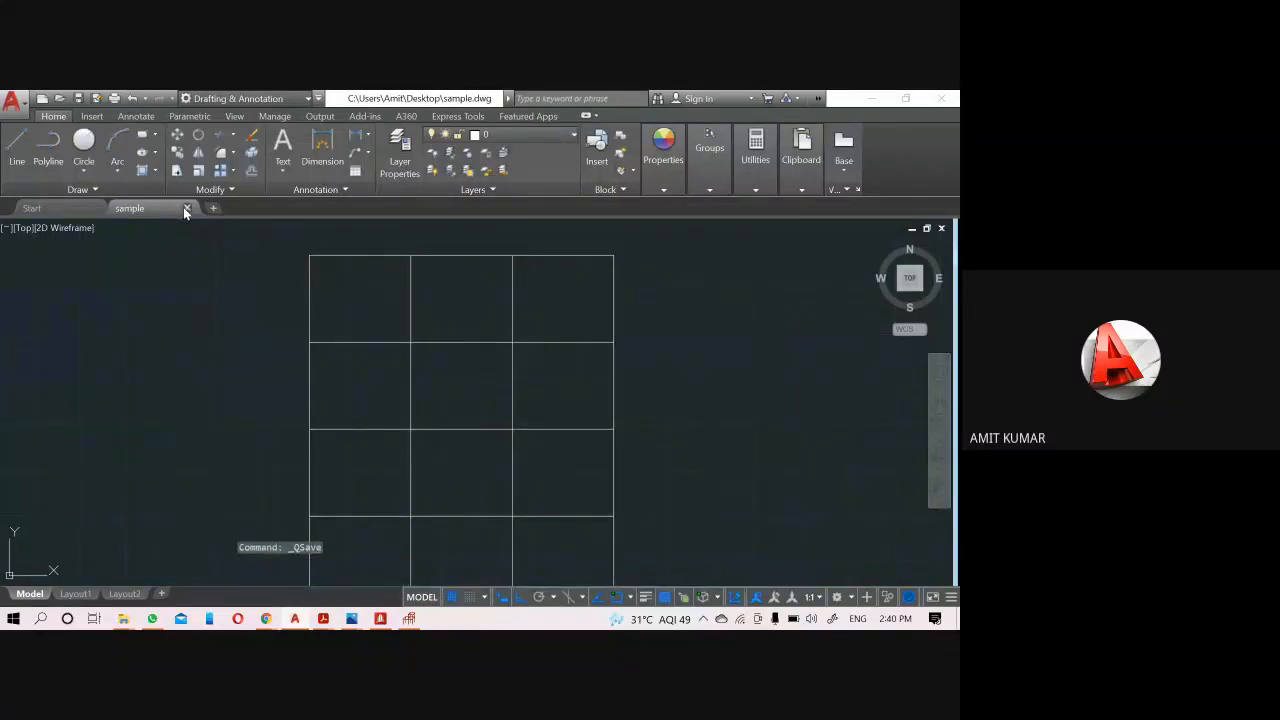
Switch to STAAD.Pro and close the Structure Wizard window.
{"action": "left_click", "coordinate": [384, 621]}
{"action": "left_click", "coordinate": [408, 619]}
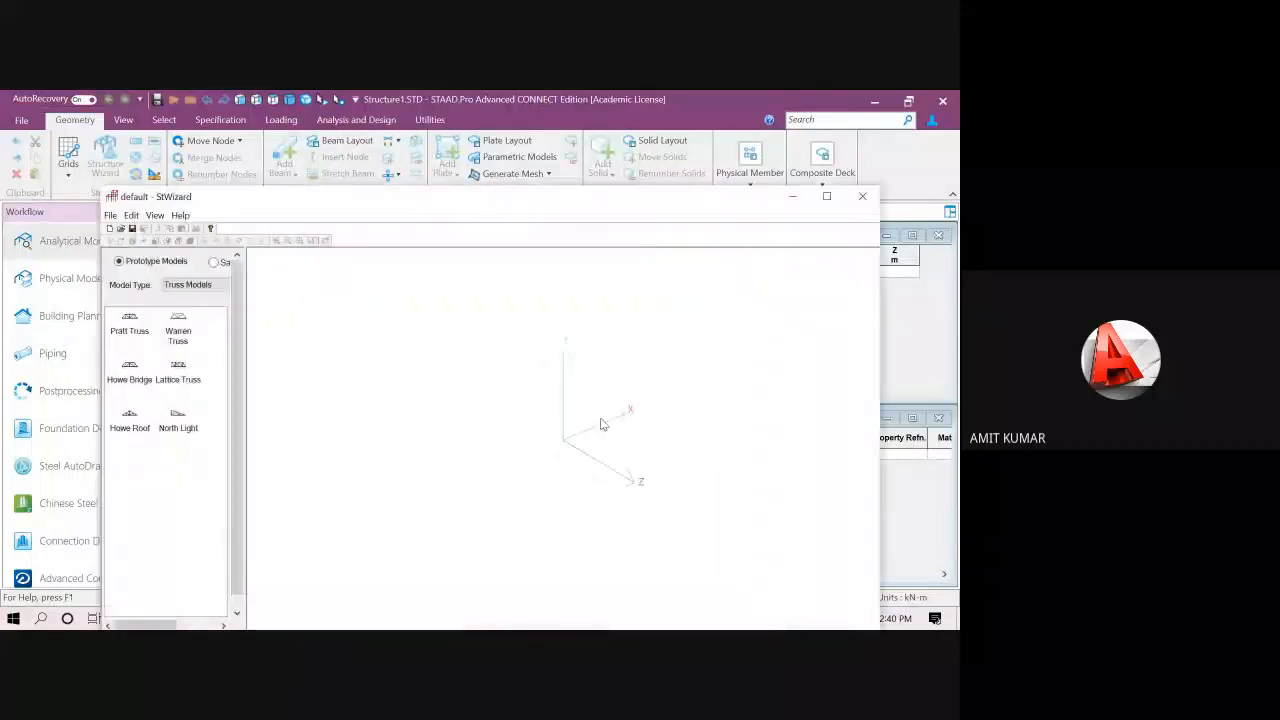
{"action": "left_click", "coordinate": [863, 195]}
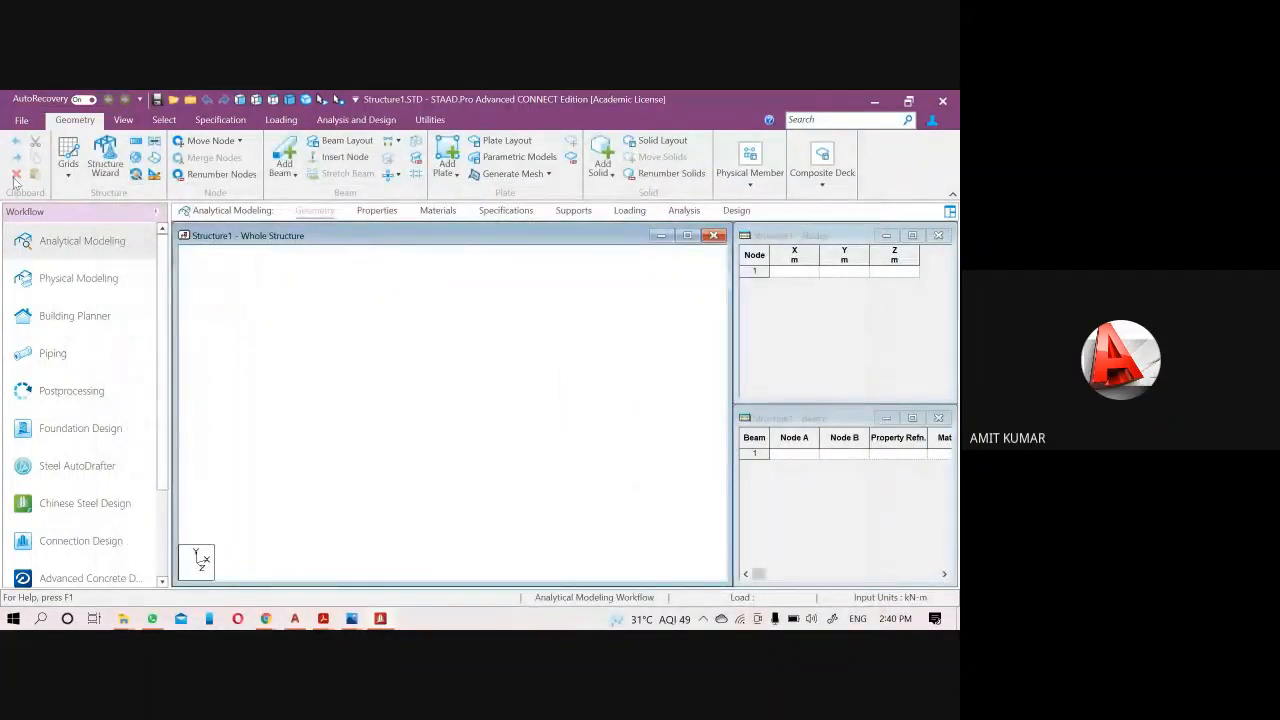
Apply metric input units of Meter for length and KiloNewton for force to the Structure1 model.
{"action": "left_click", "coordinate": [22, 121]}
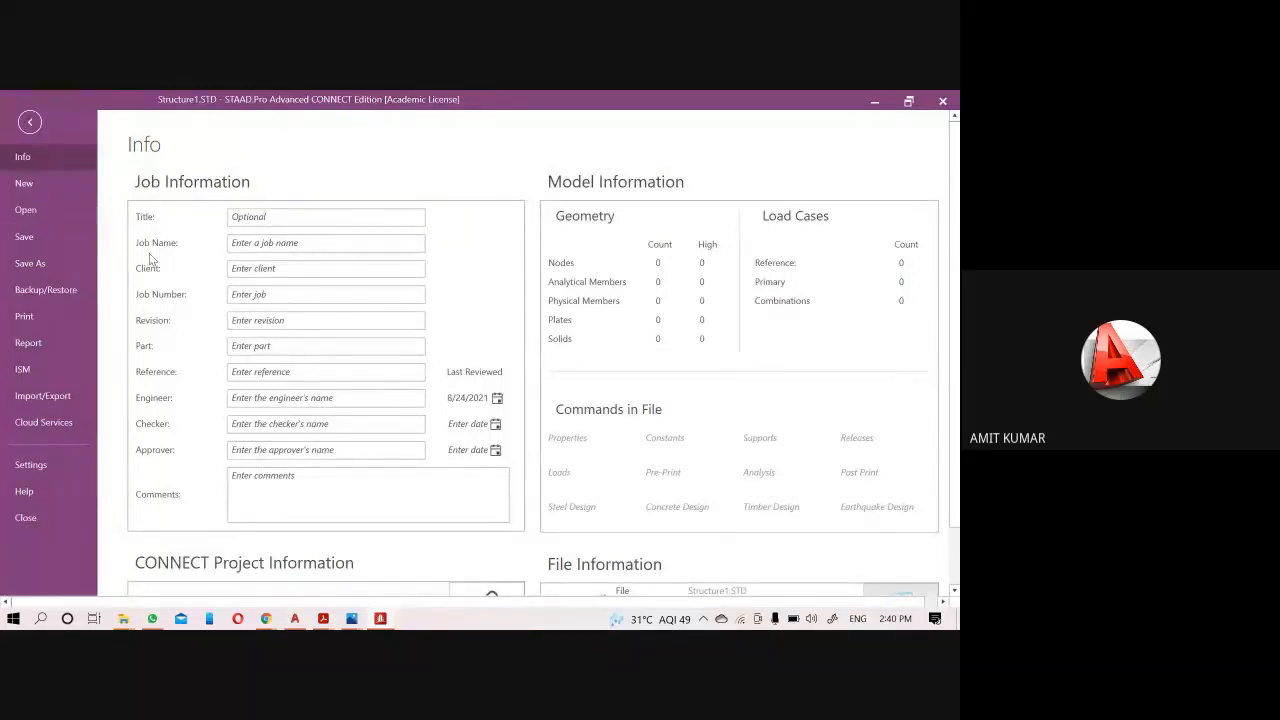
{"action": "key", "text": "Escape"}
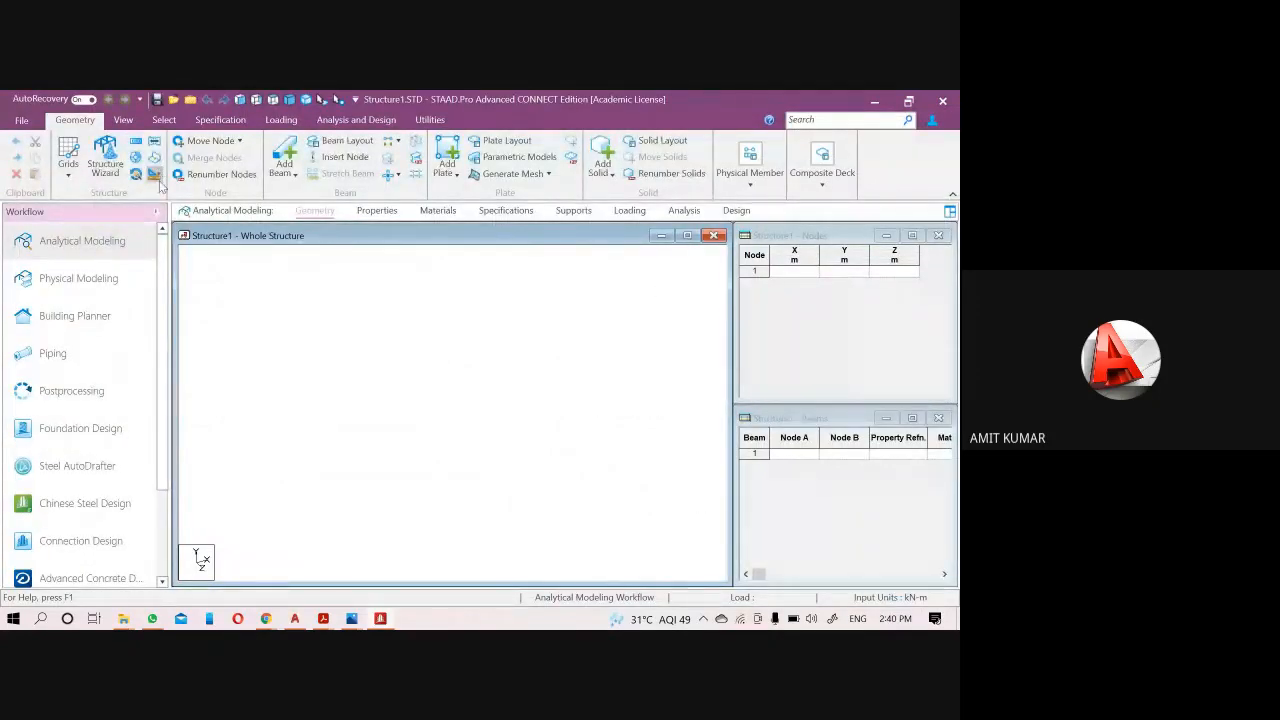
{"action": "left_click", "coordinate": [155, 174]}
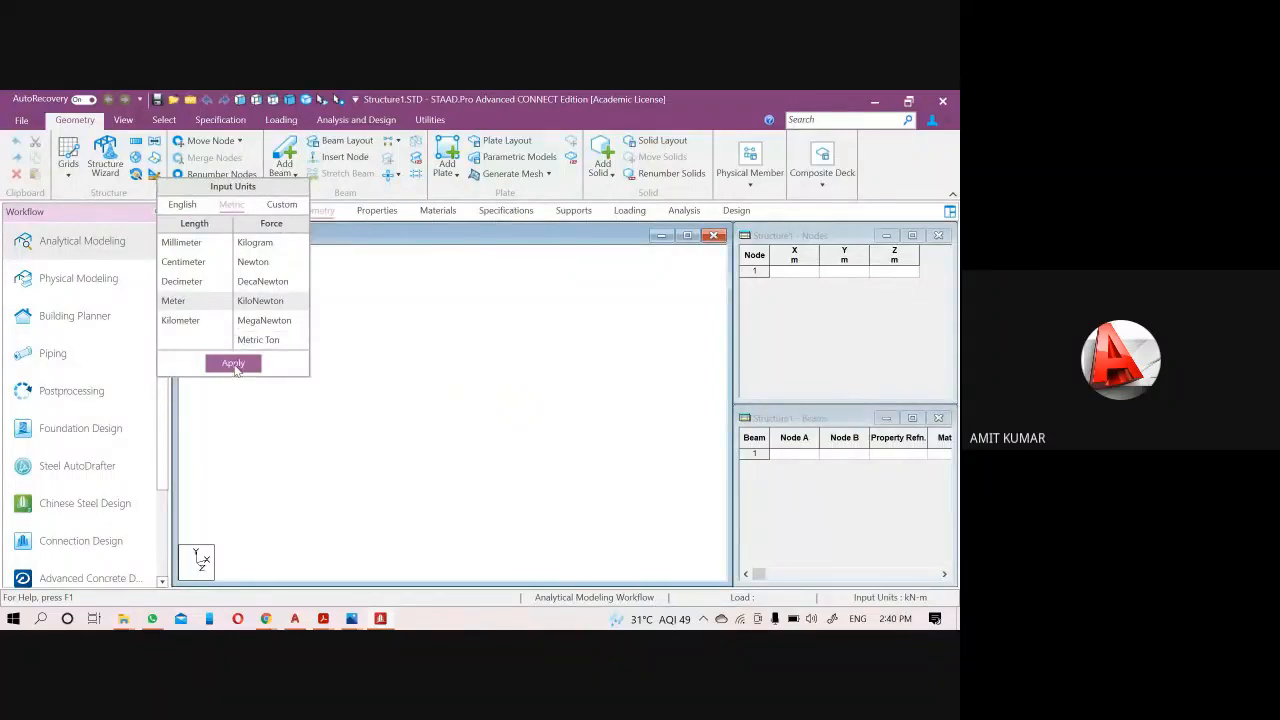
{"action": "left_click", "coordinate": [233, 366]}
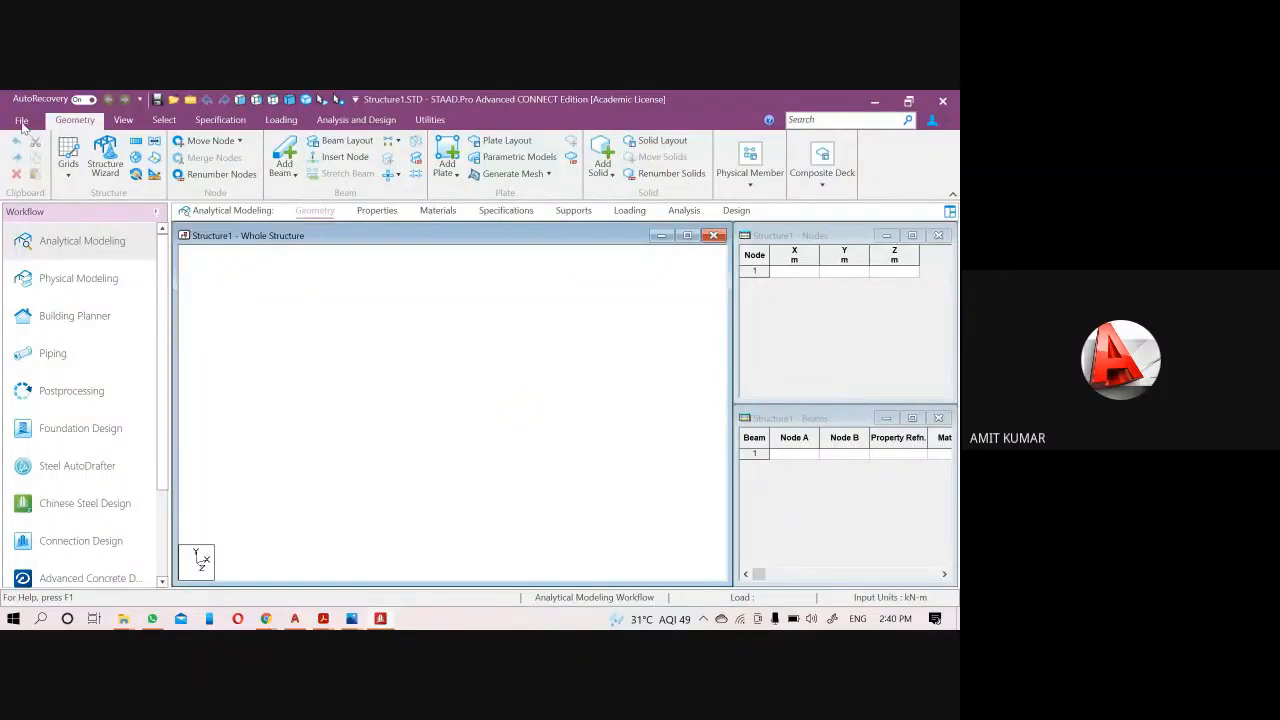
Start a DXF model import and open Drawing1 from the 2 Story building folder under project files on drive D.
{"action": "left_click", "coordinate": [22, 120]}
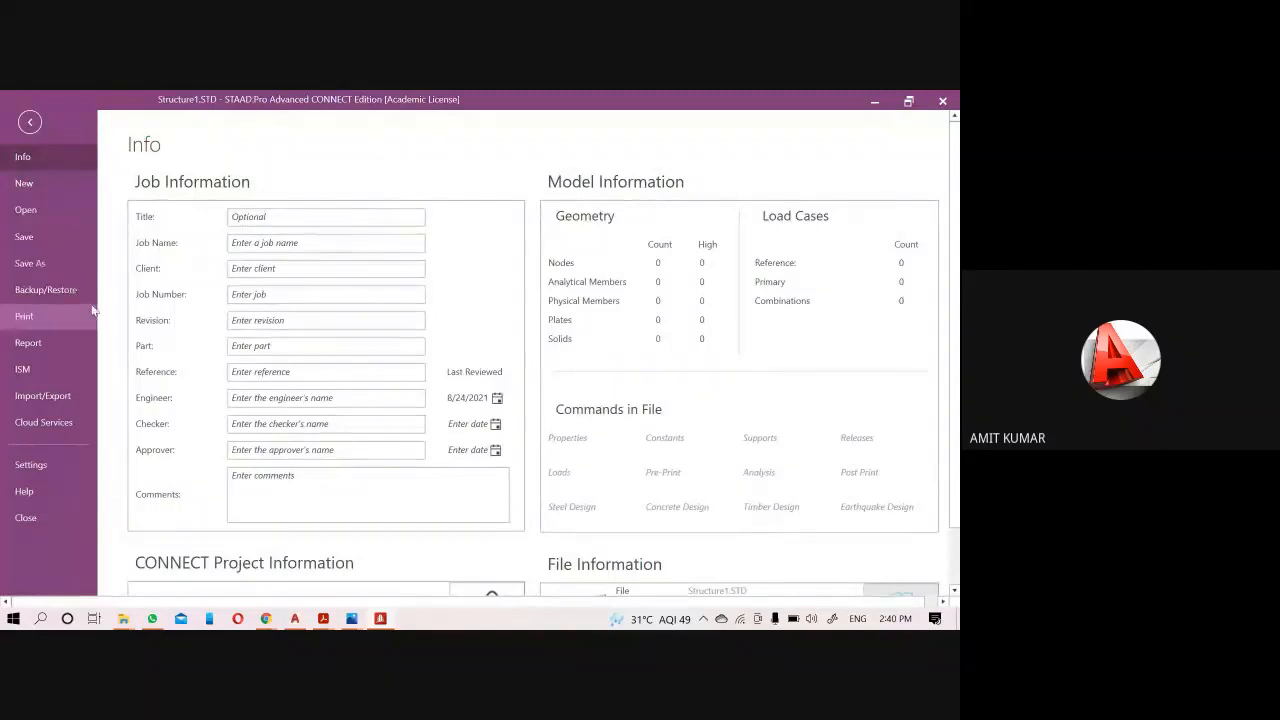
{"action": "left_click", "coordinate": [30, 122]}
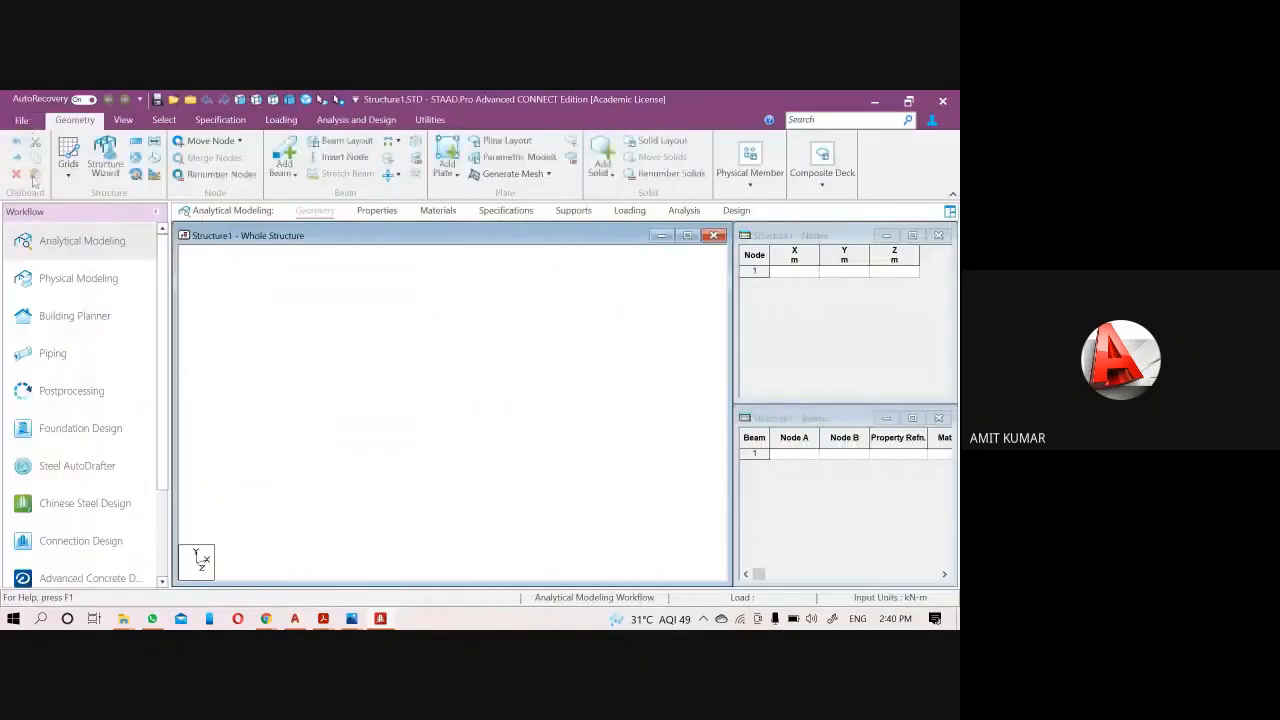
{"action": "left_click", "coordinate": [22, 120]}
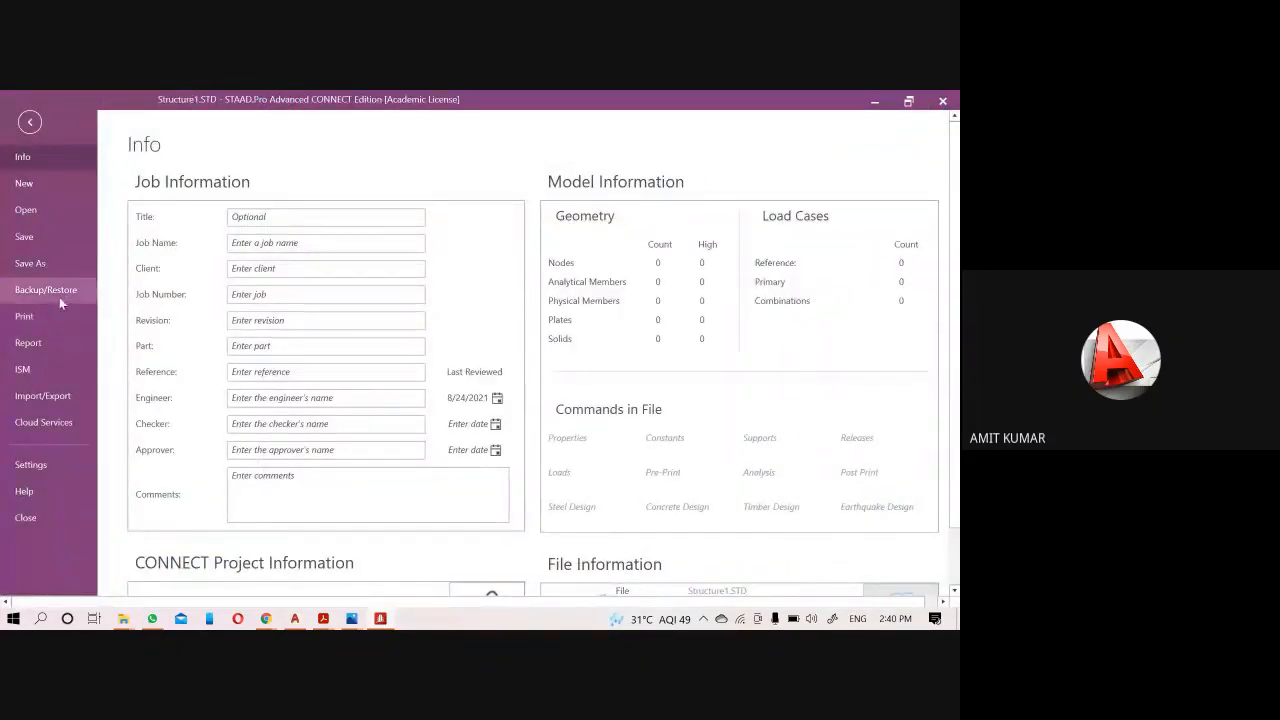
{"action": "left_click", "coordinate": [49, 396]}
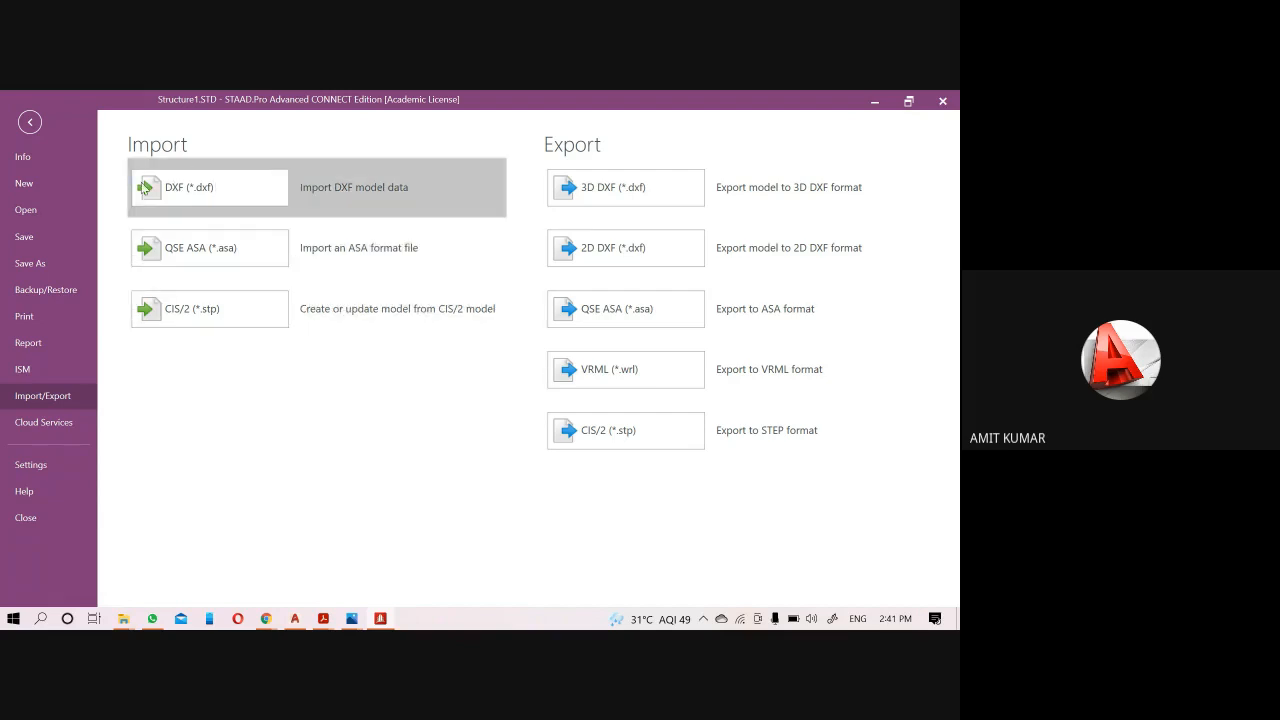
{"action": "left_click", "coordinate": [216, 201]}
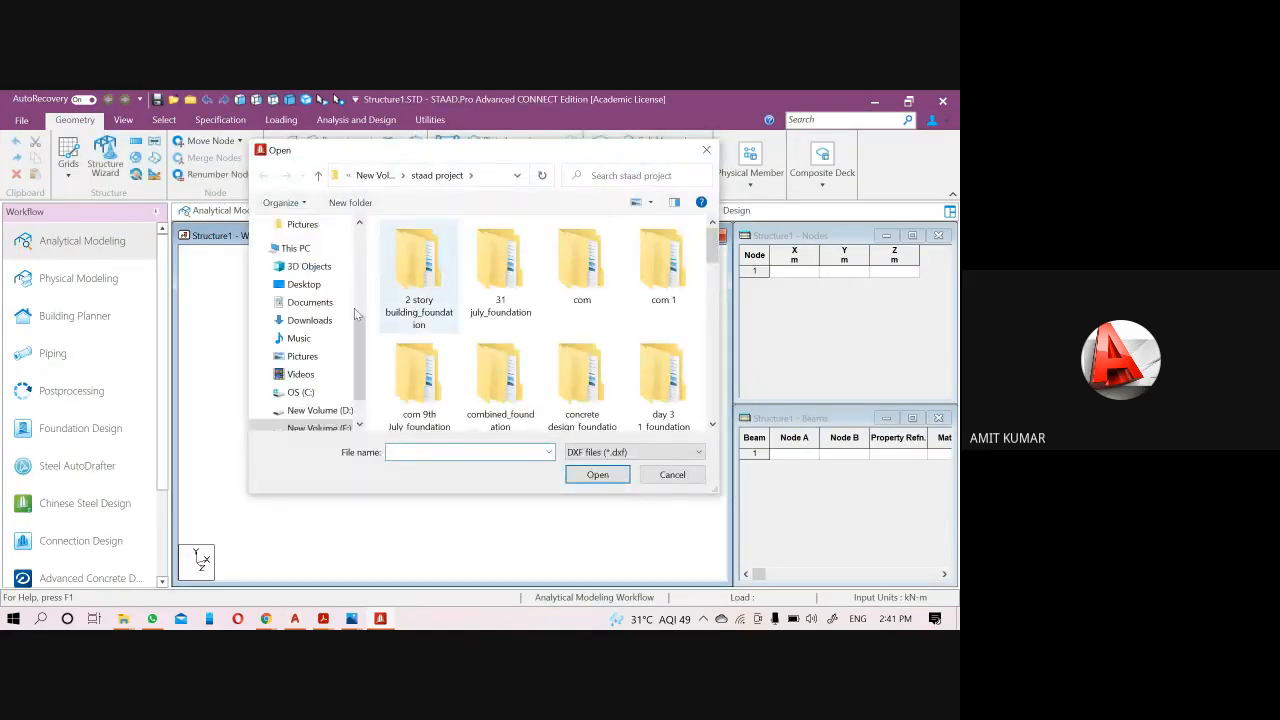
{"action": "left_click_drag", "start_coordinate": [360, 348], "coordinate": [360, 382]}
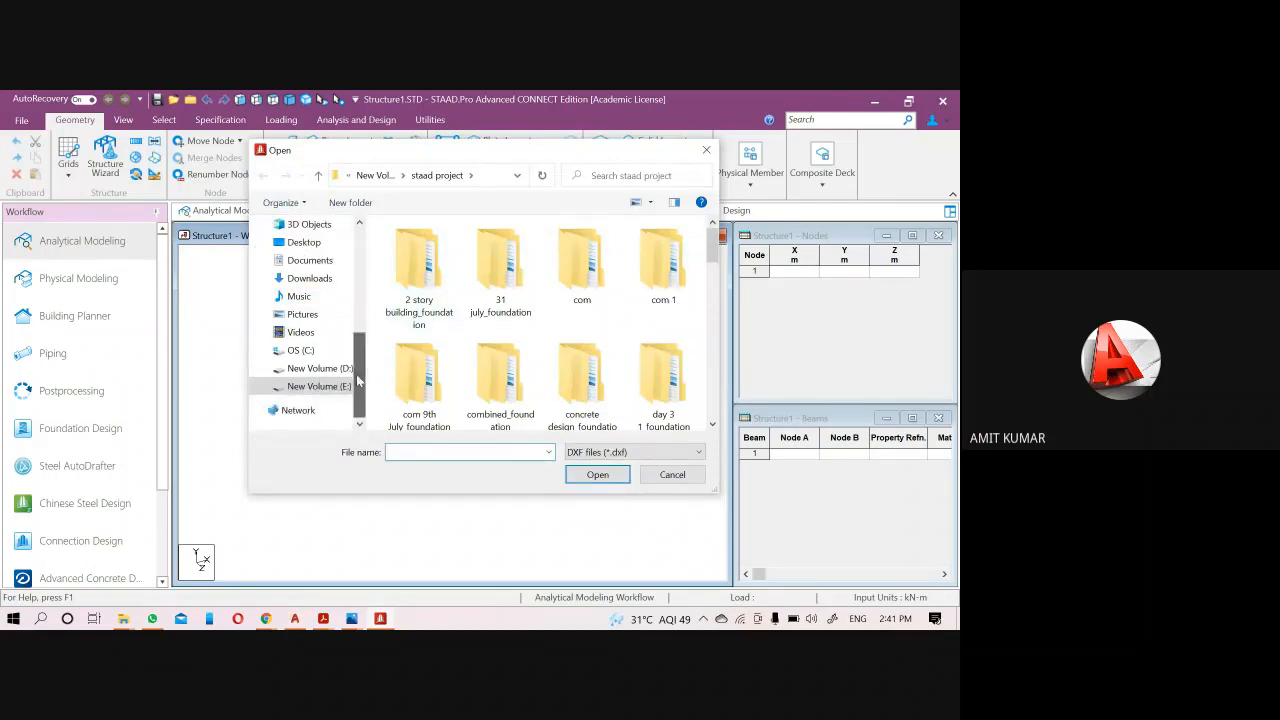
{"action": "left_click", "coordinate": [316, 369]}
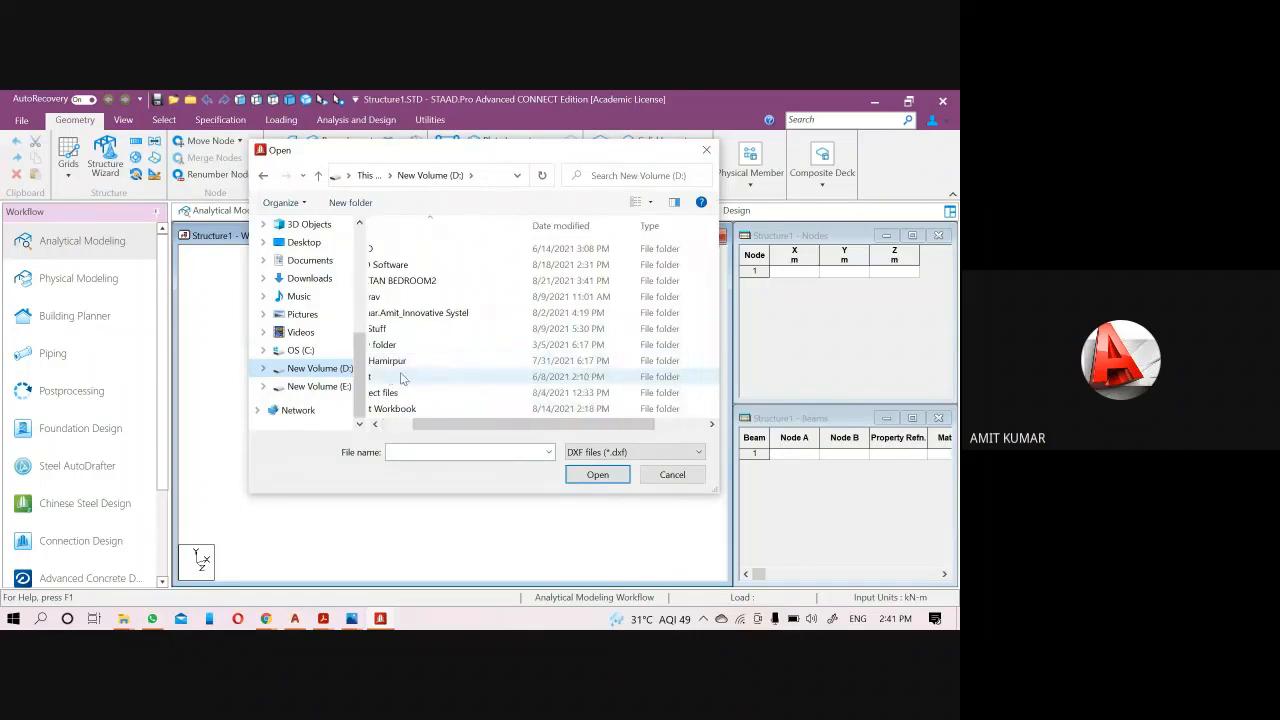
{"action": "double_click", "coordinate": [421, 395]}
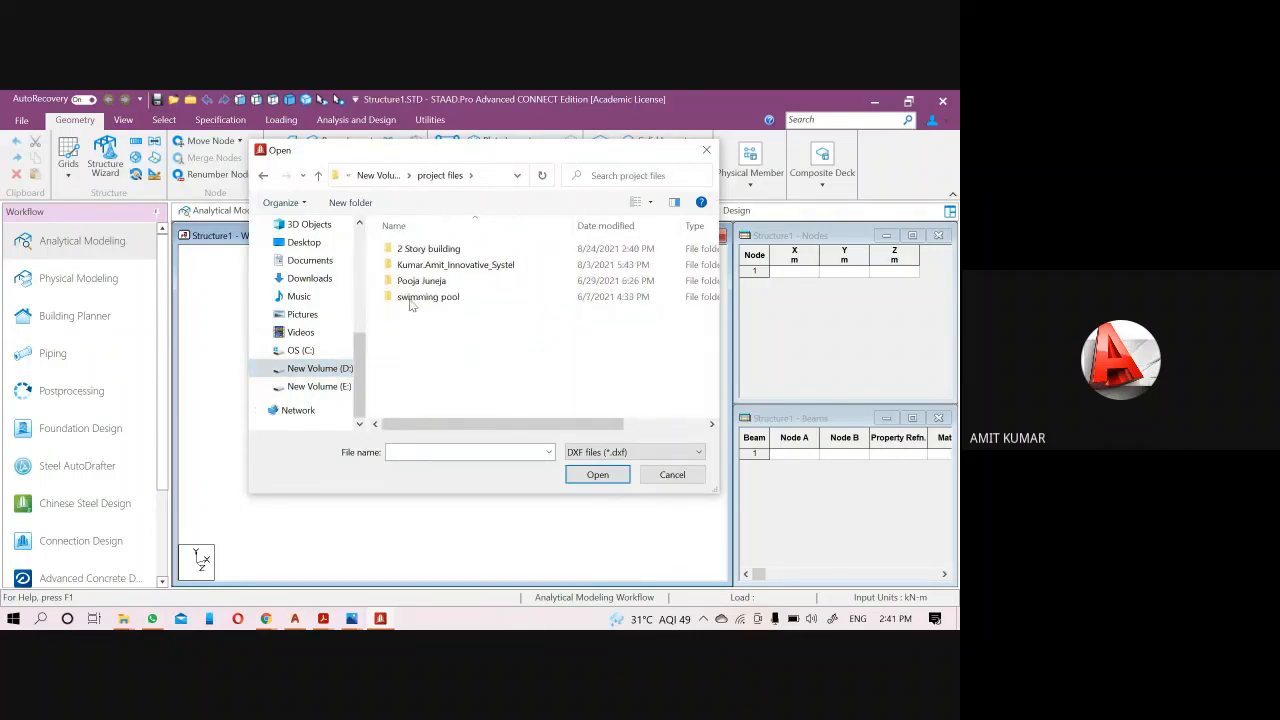
{"action": "double_click", "coordinate": [410, 250]}
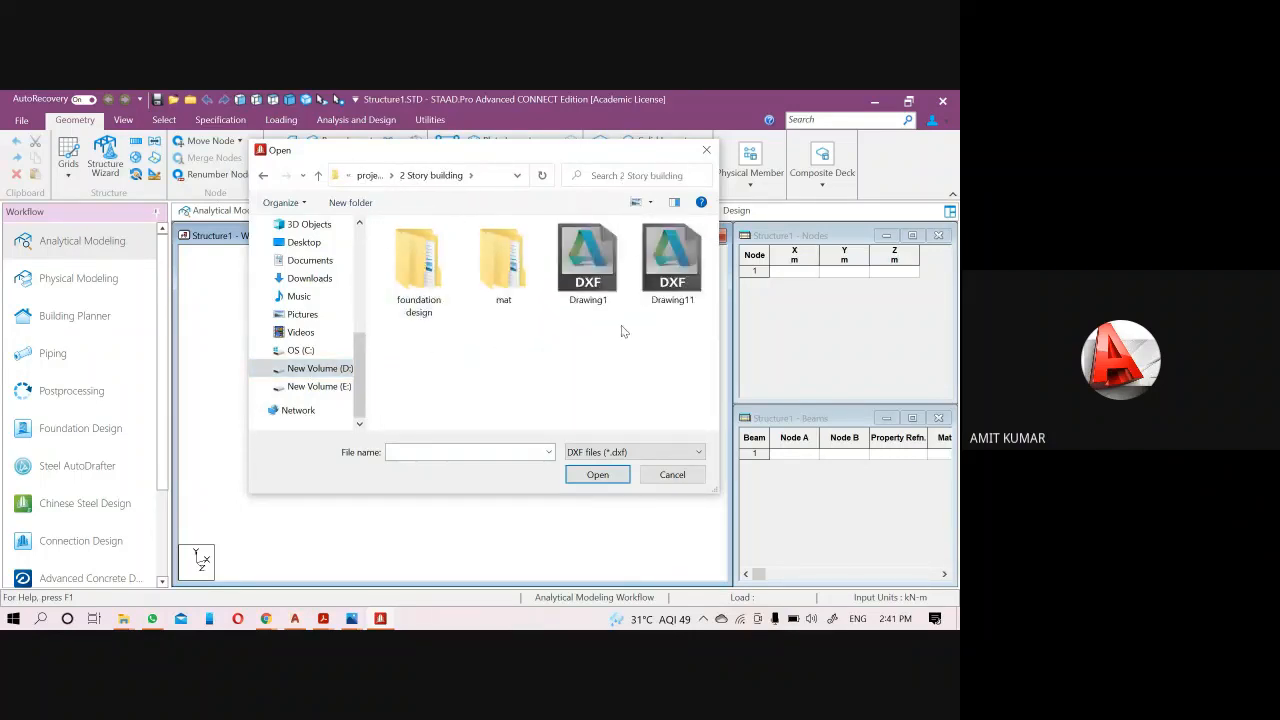
{"action": "left_click", "coordinate": [588, 262]}
{"action": "left_click", "coordinate": [603, 475]}
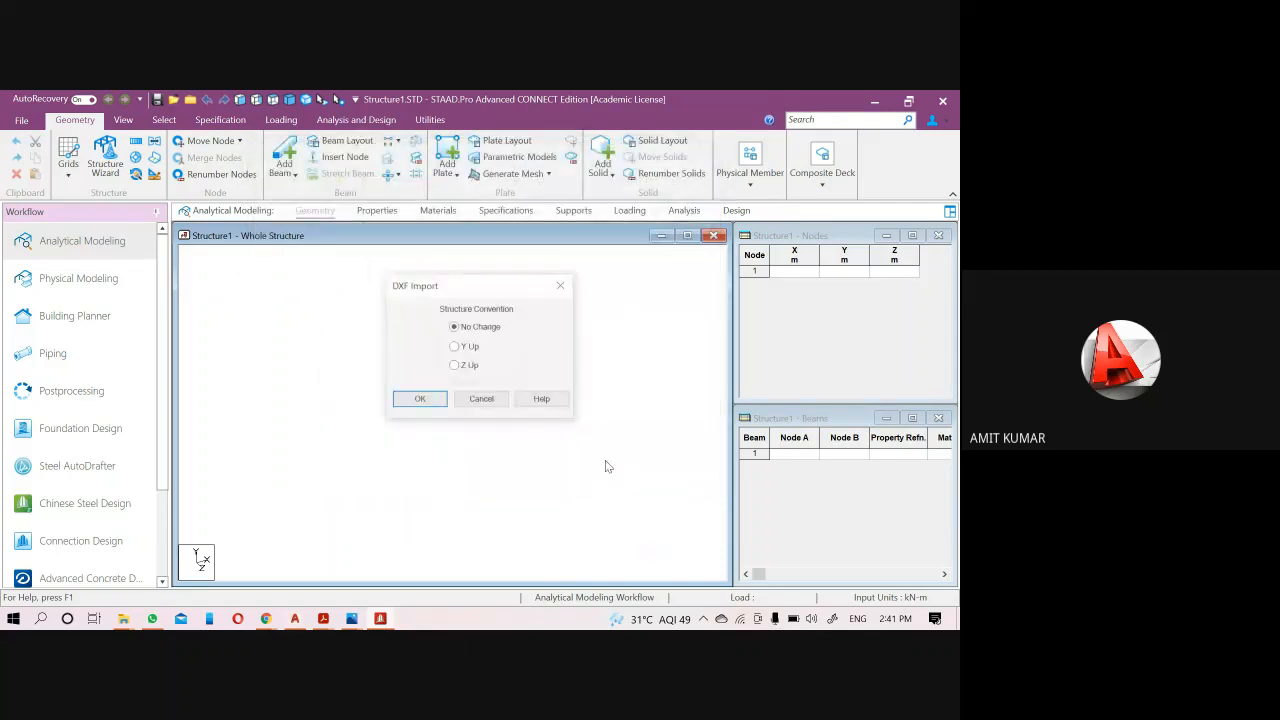
Import the DXF with the Y Up structure convention, Inch length units and KiloNewton force units.
{"action": "left_click_drag", "start_coordinate": [449, 289], "coordinate": [392, 268]}
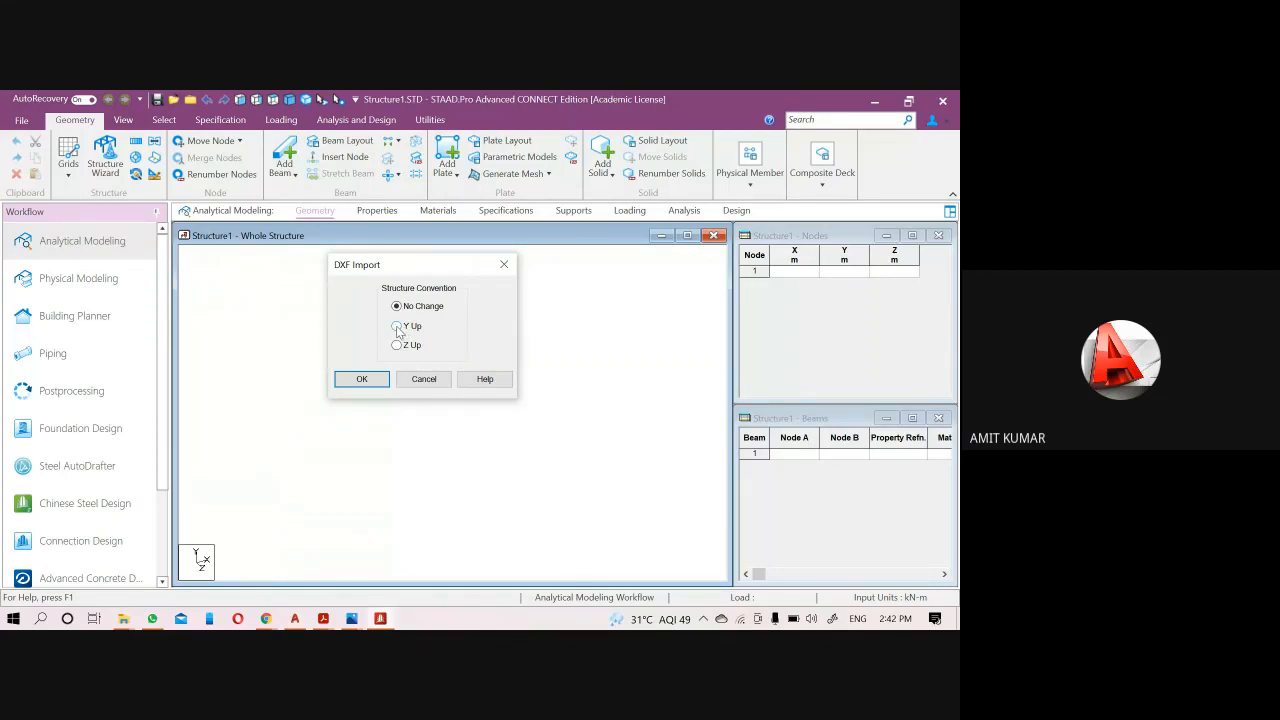
{"action": "left_click", "coordinate": [398, 327]}
{"action": "left_click", "coordinate": [364, 378]}
{"action": "left_click_drag", "start_coordinate": [387, 265], "coordinate": [400, 251]}
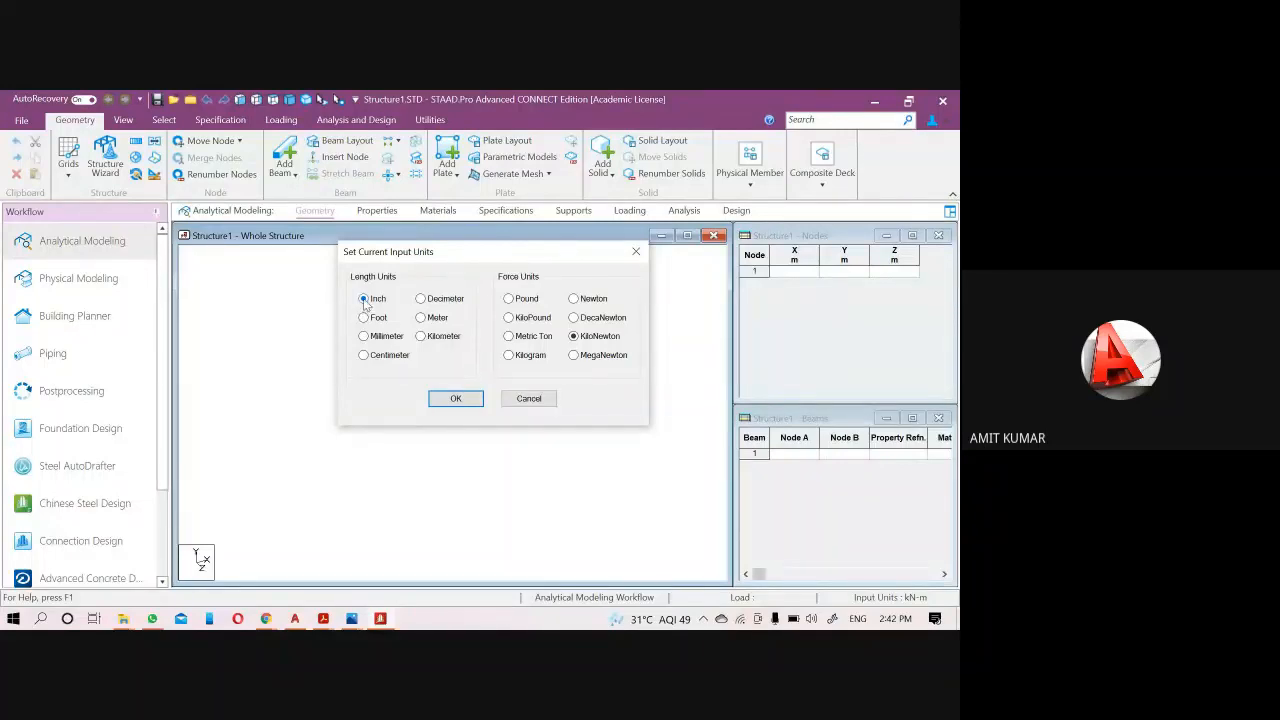
{"action": "left_click", "coordinate": [452, 400]}
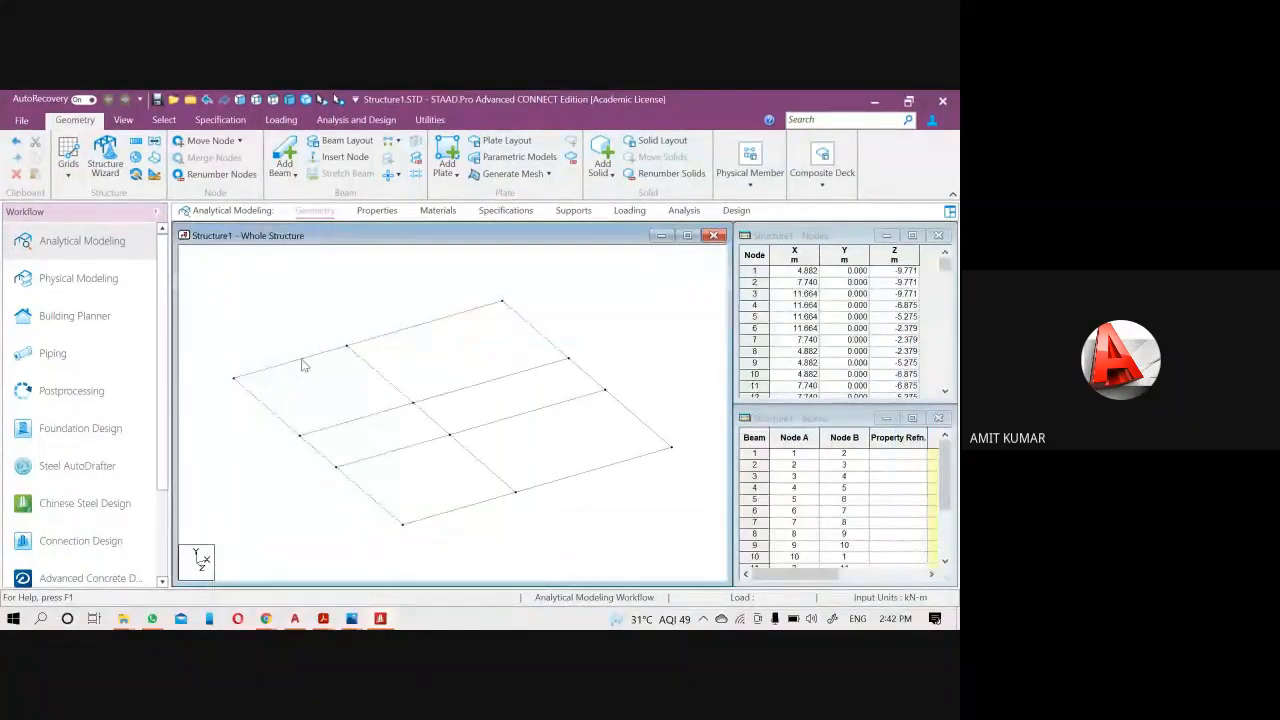
Check the length of beam 1 in the imported grid, and clear the beam selection.
{"action": "double_click", "coordinate": [303, 362]}
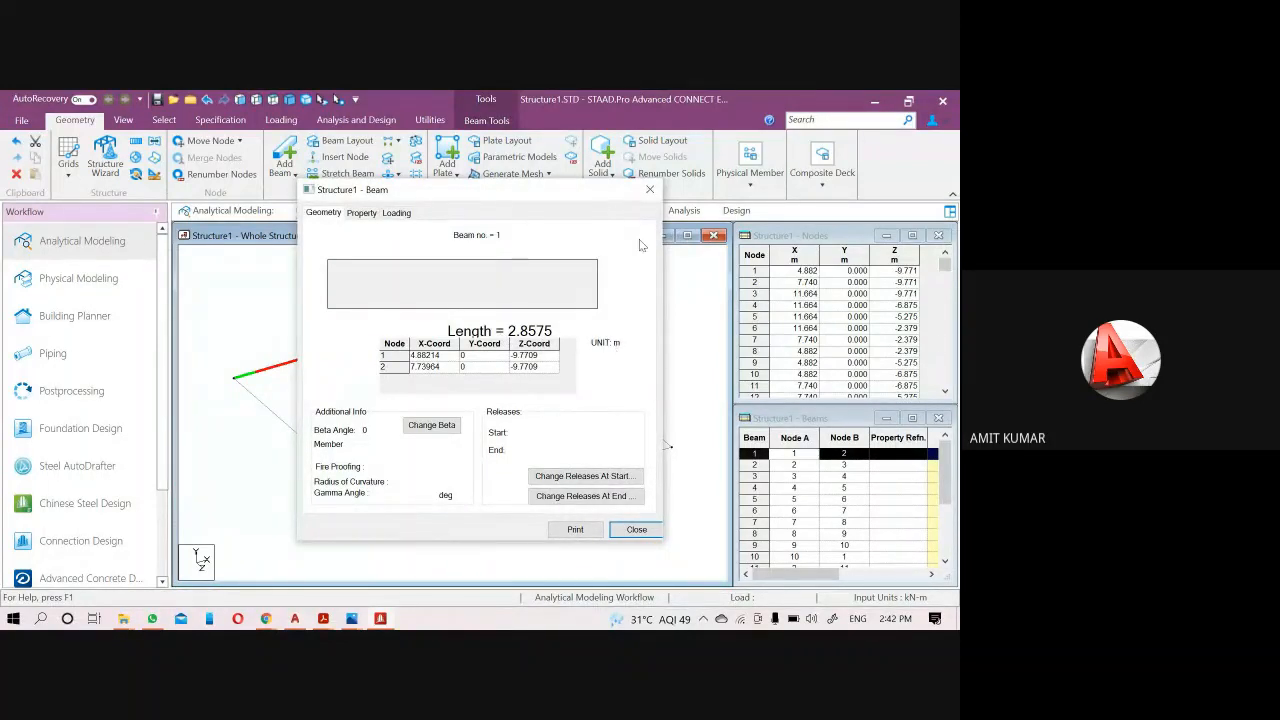
{"action": "left_click", "coordinate": [646, 197]}
{"action": "left_click", "coordinate": [303, 325]}
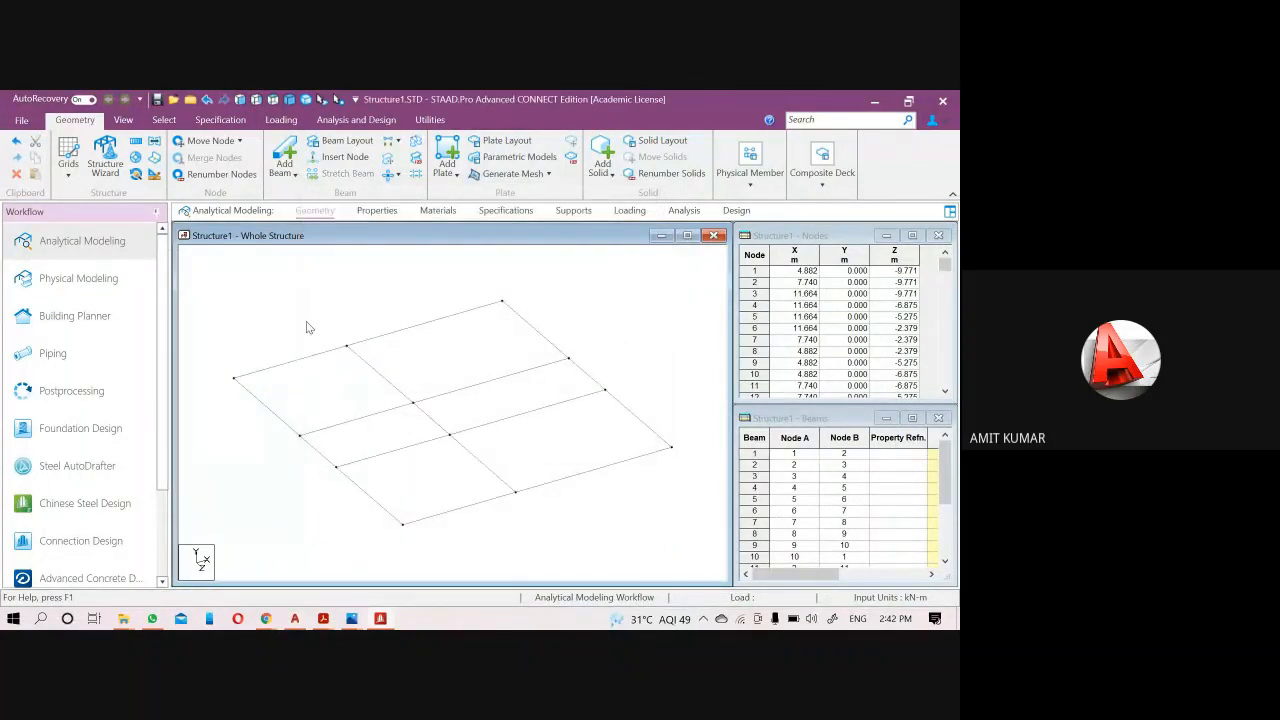
Measure the node-to-node distance along the full rear edge of the imported grid, from node 1 to node 3.
{"action": "left_click", "coordinate": [329, 101]}
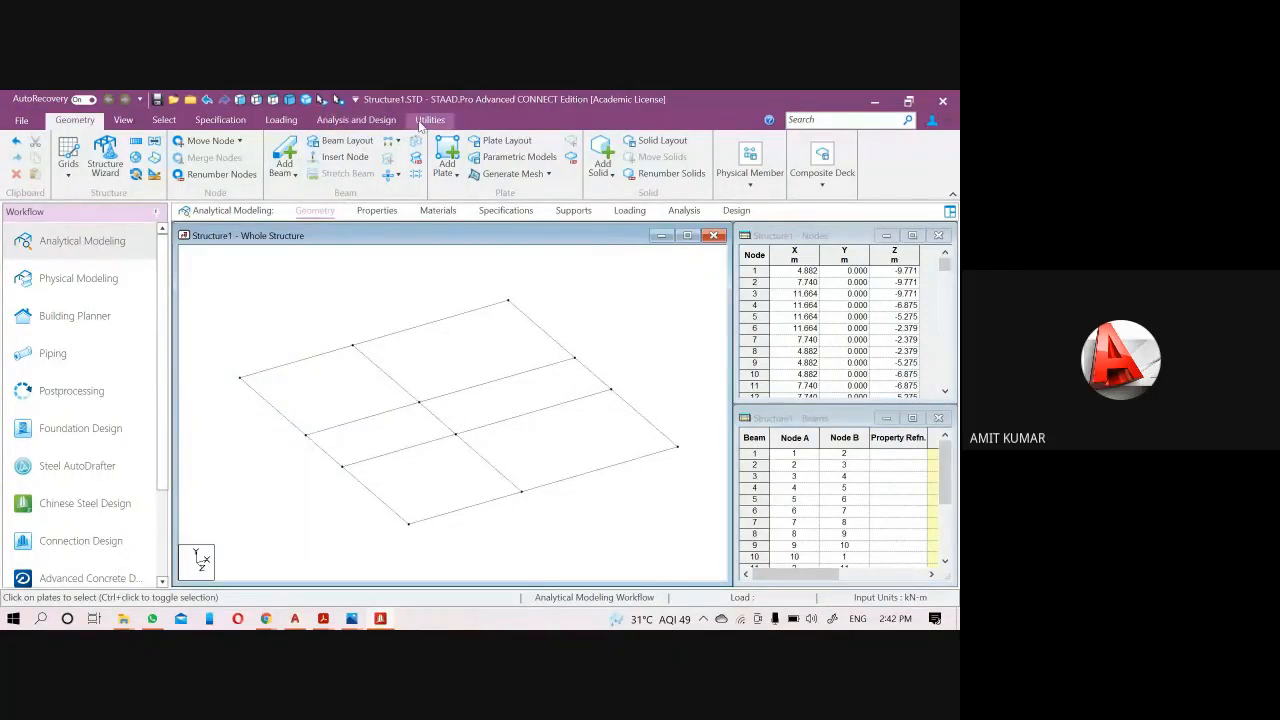
{"action": "left_click", "coordinate": [430, 119]}
{"action": "left_click", "coordinate": [45, 158]}
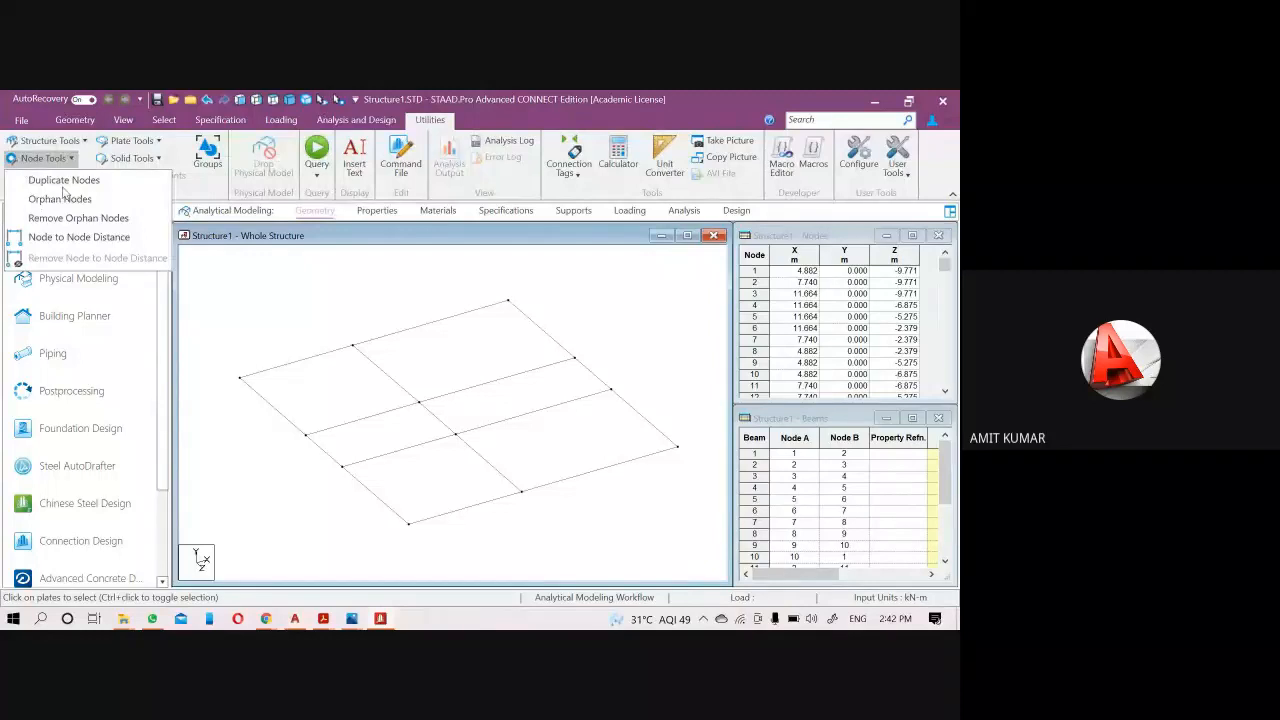
{"action": "left_click", "coordinate": [72, 238]}
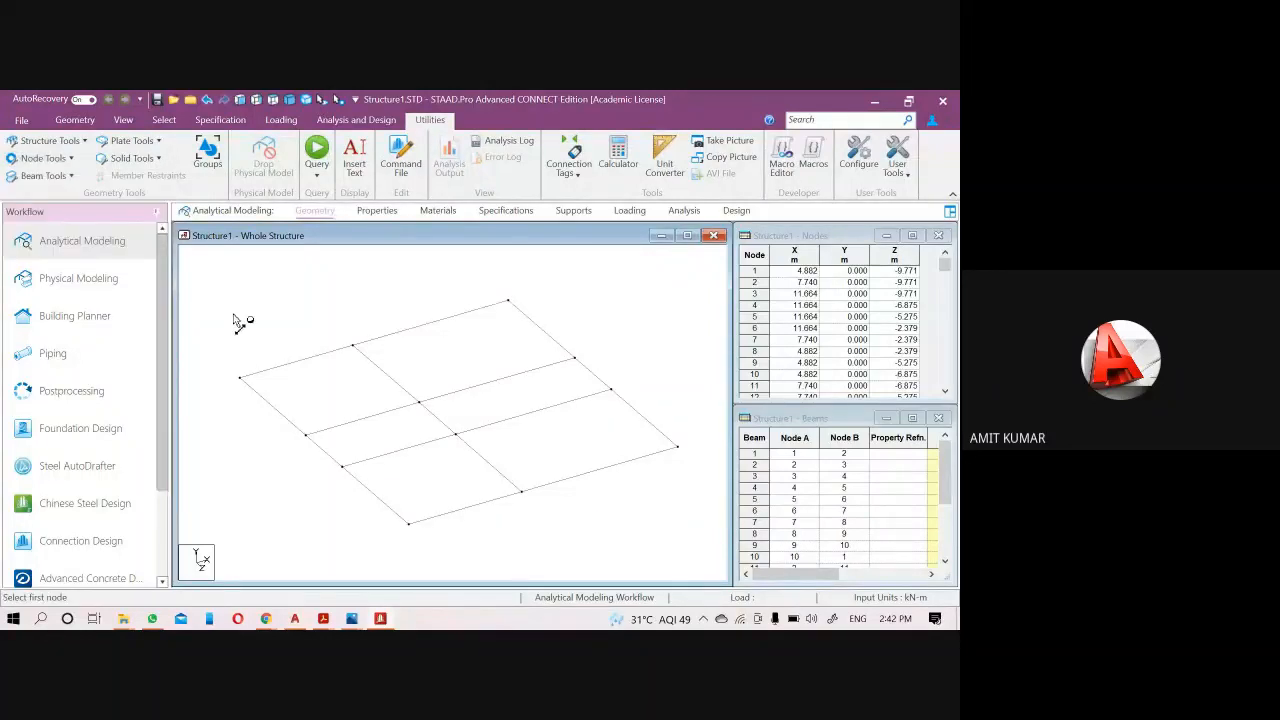
{"action": "left_click", "coordinate": [241, 380]}
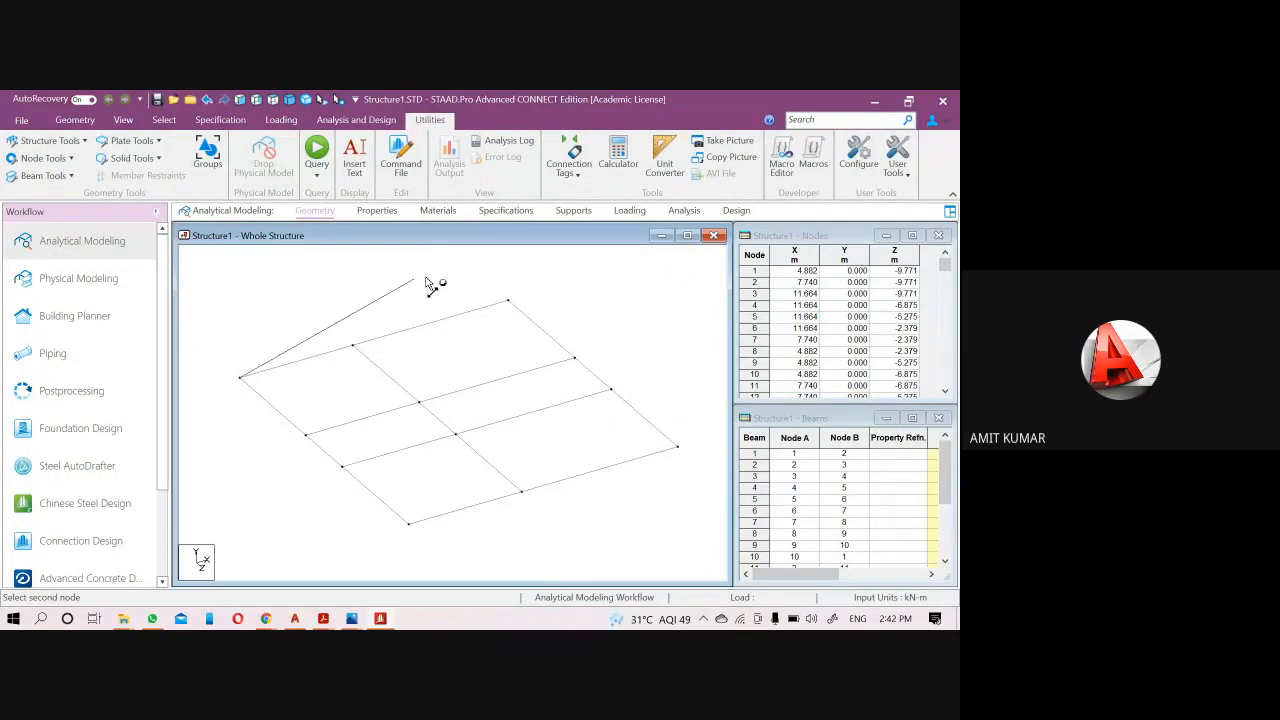
{"action": "left_click", "coordinate": [509, 302]}
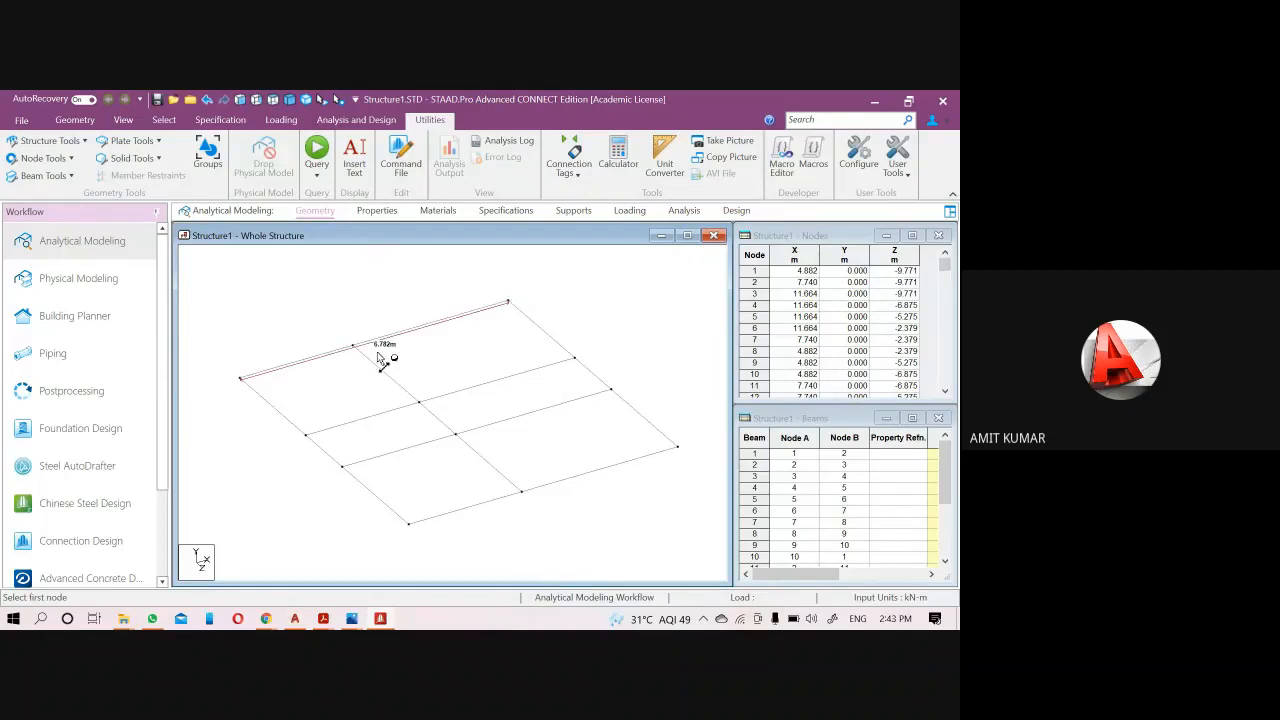
{"action": "scroll", "coordinate": [381, 362], "scroll_direction": "up", "scroll_amount": 1}
{"action": "scroll", "coordinate": [378, 360], "scroll_direction": "up", "scroll_amount": 1}
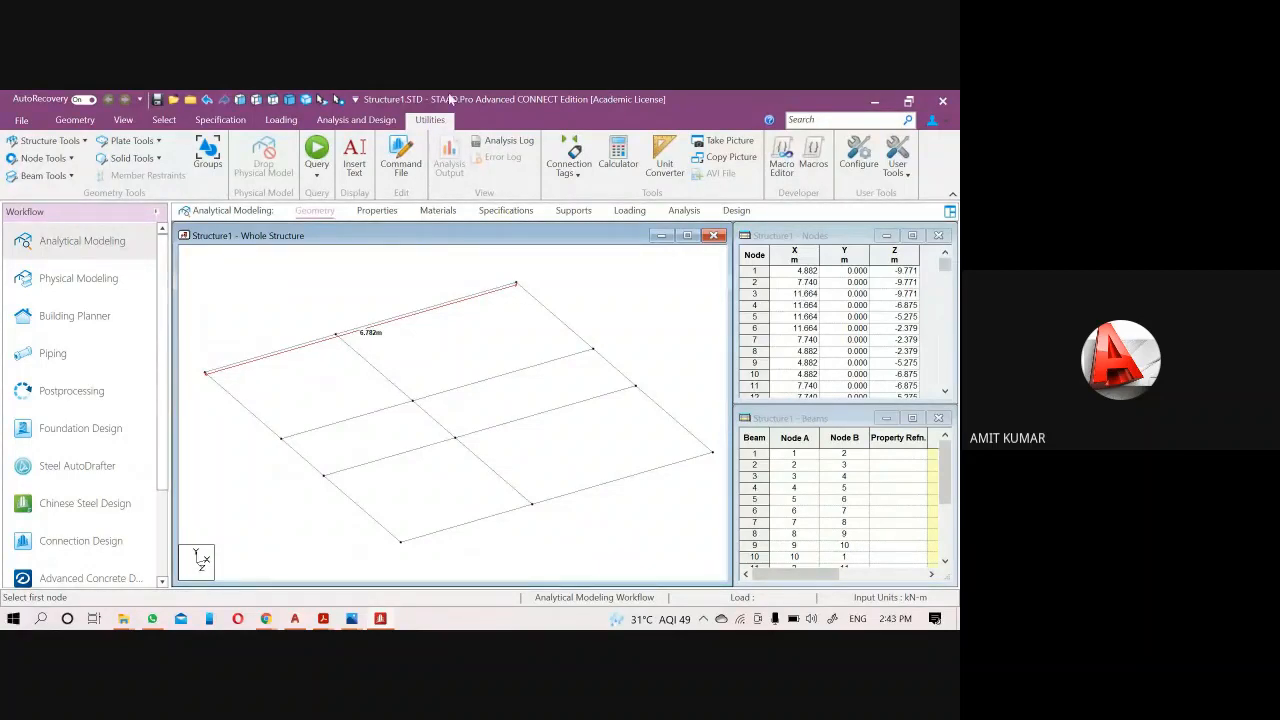
Switch to Chrome and search Google for "inch to meter" in a new tab.
{"action": "mouse_move", "coordinate": [265, 618]}
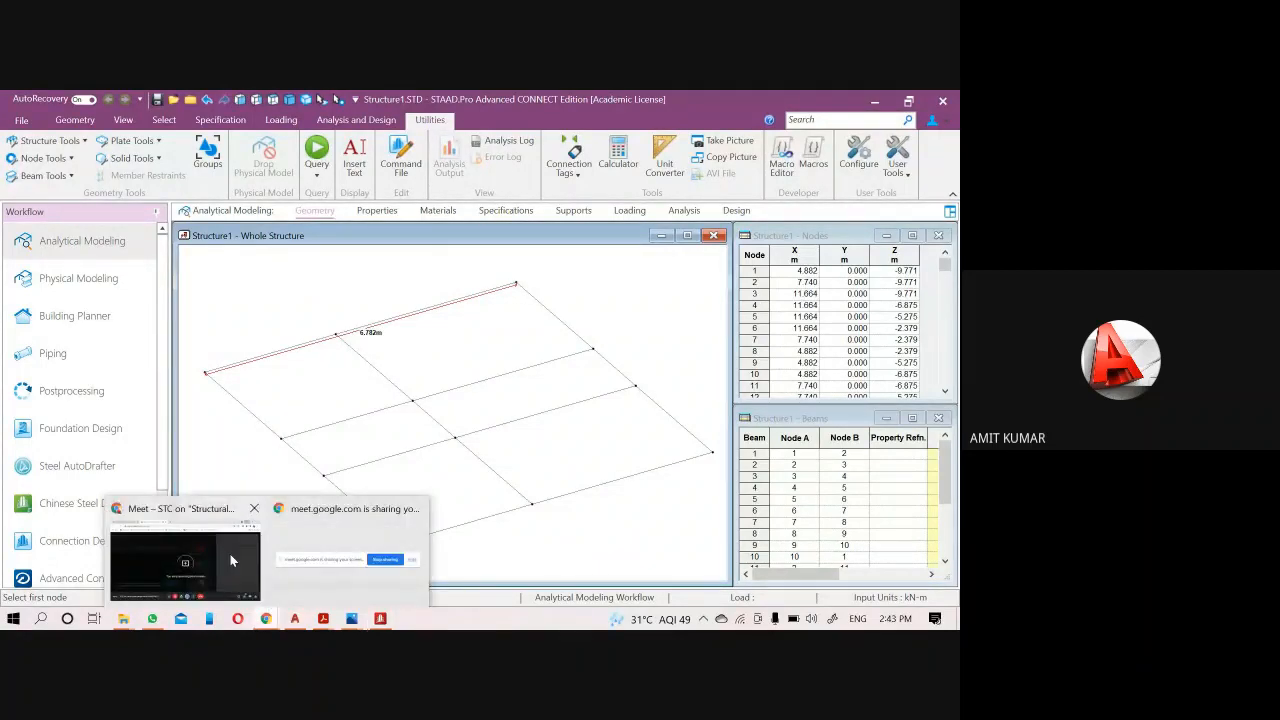
{"action": "left_click", "coordinate": [230, 534]}
{"action": "left_click", "coordinate": [381, 104]}
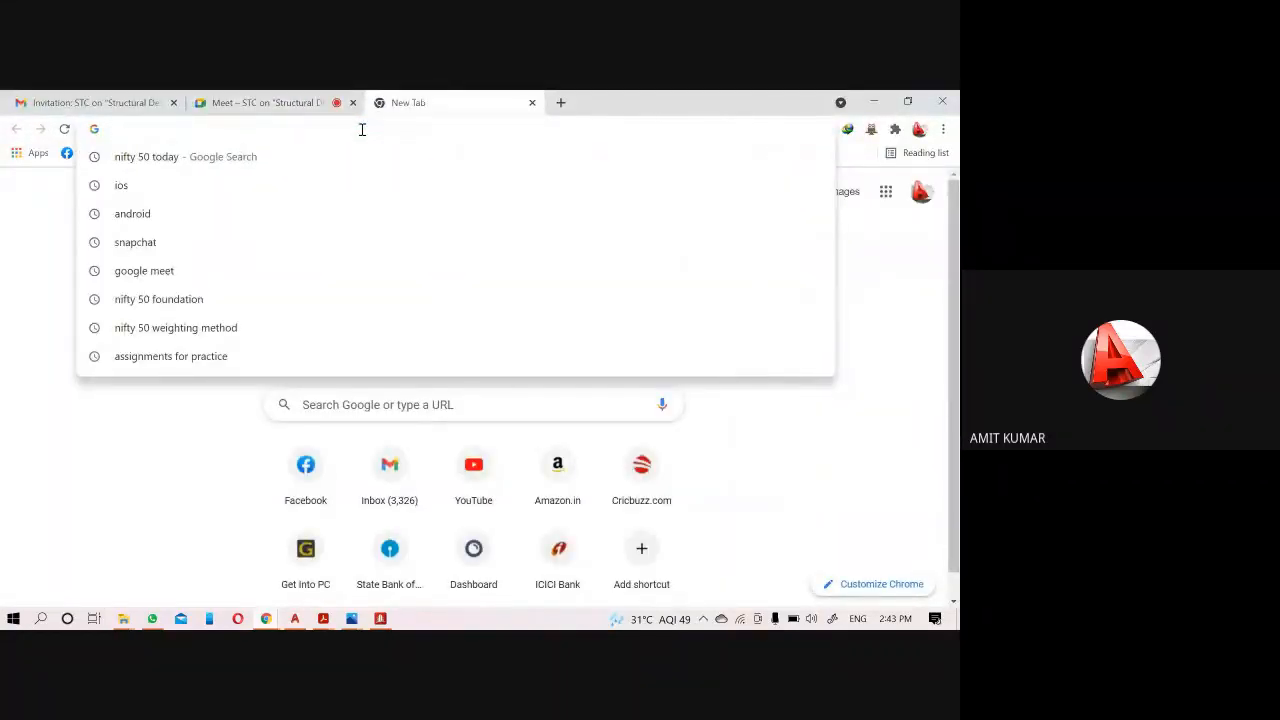
{"action": "type", "text": "i"}
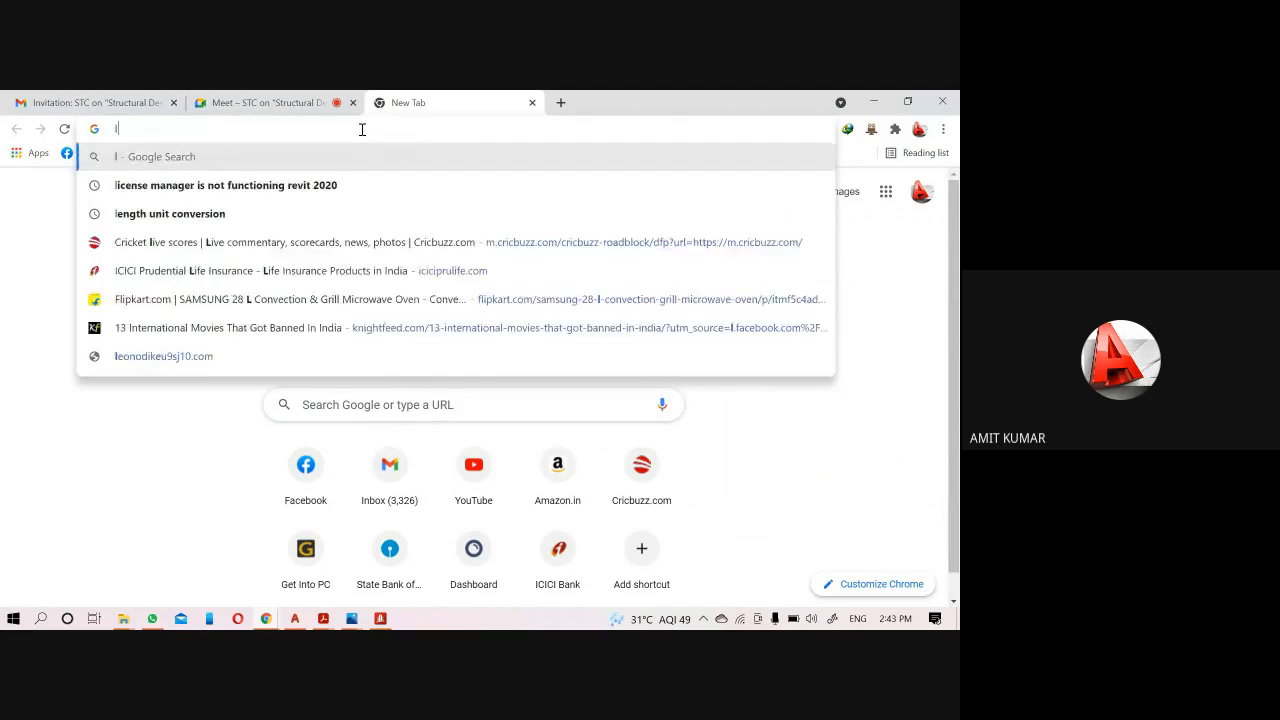
{"action": "type", "text": "nc"}
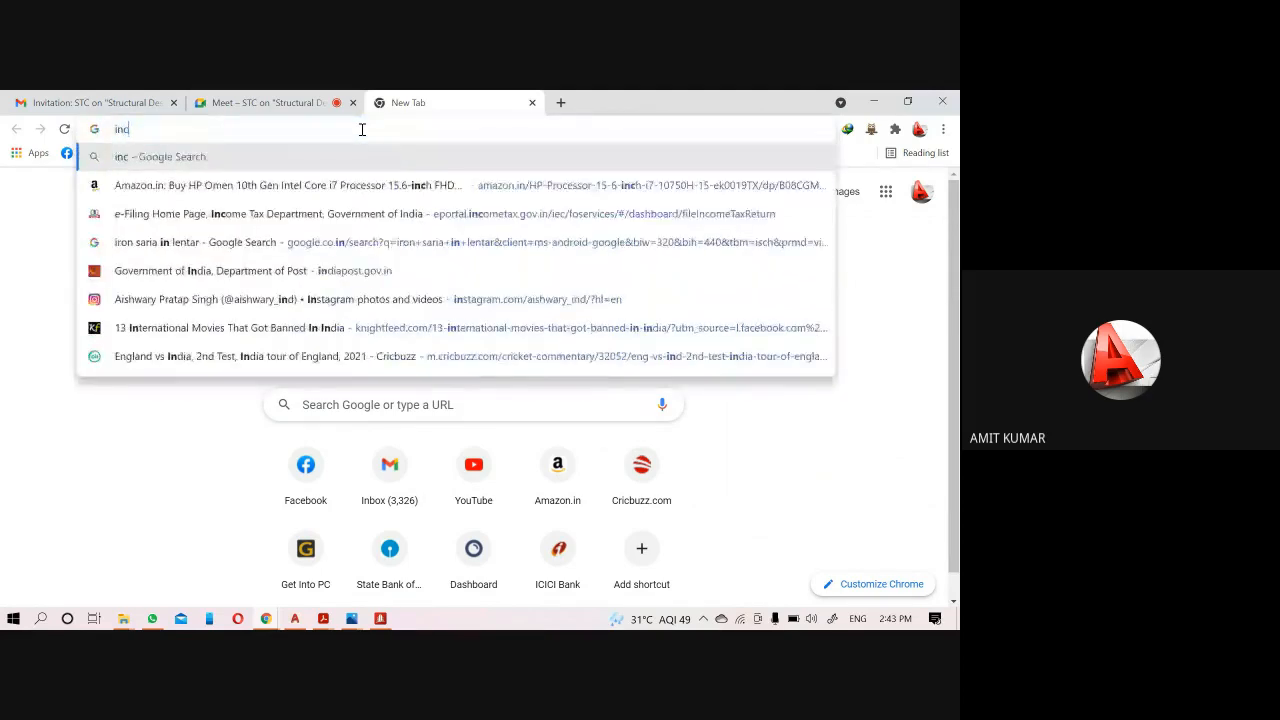
{"action": "type", "text": "h to "}
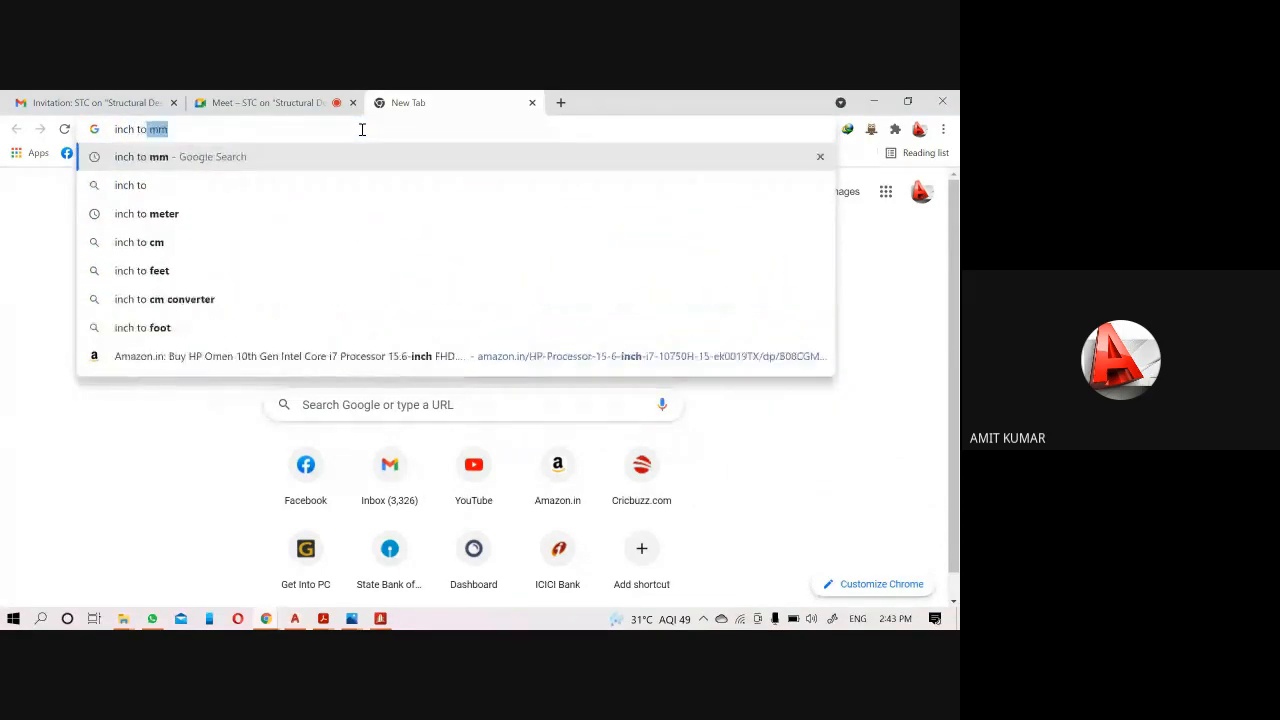
{"action": "type", "text": "met"}
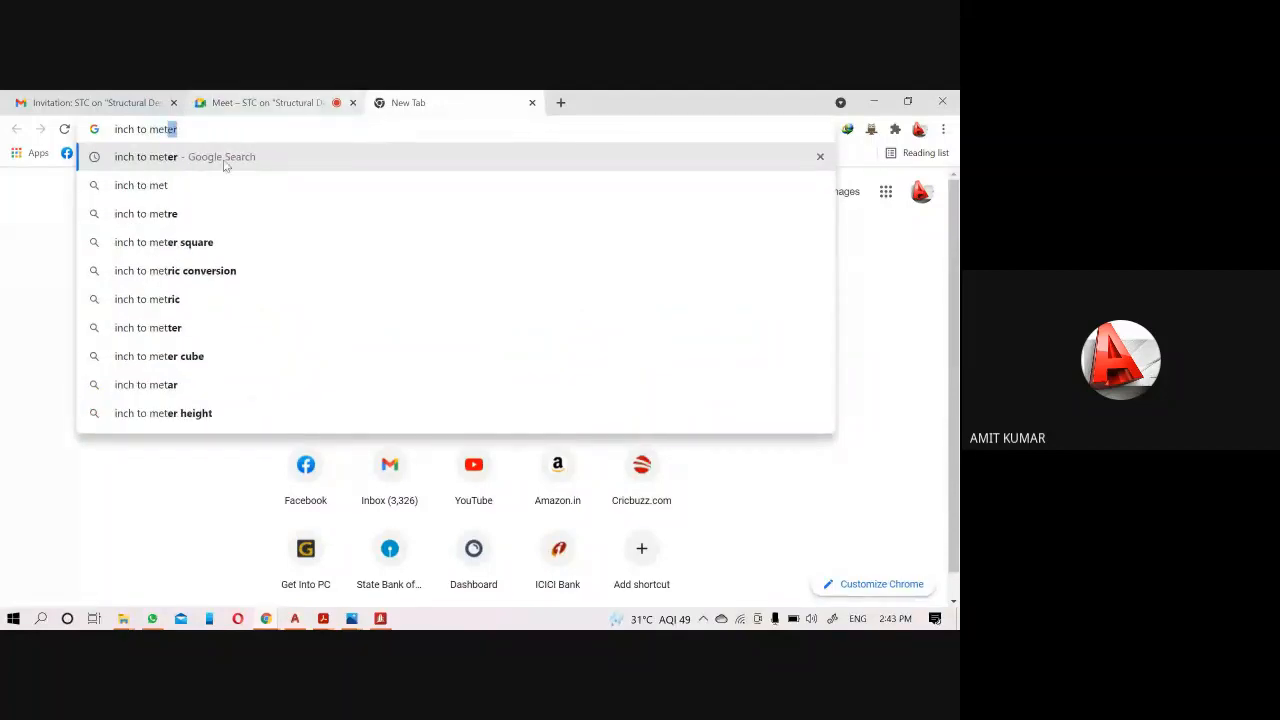
{"action": "left_click", "coordinate": [150, 160]}
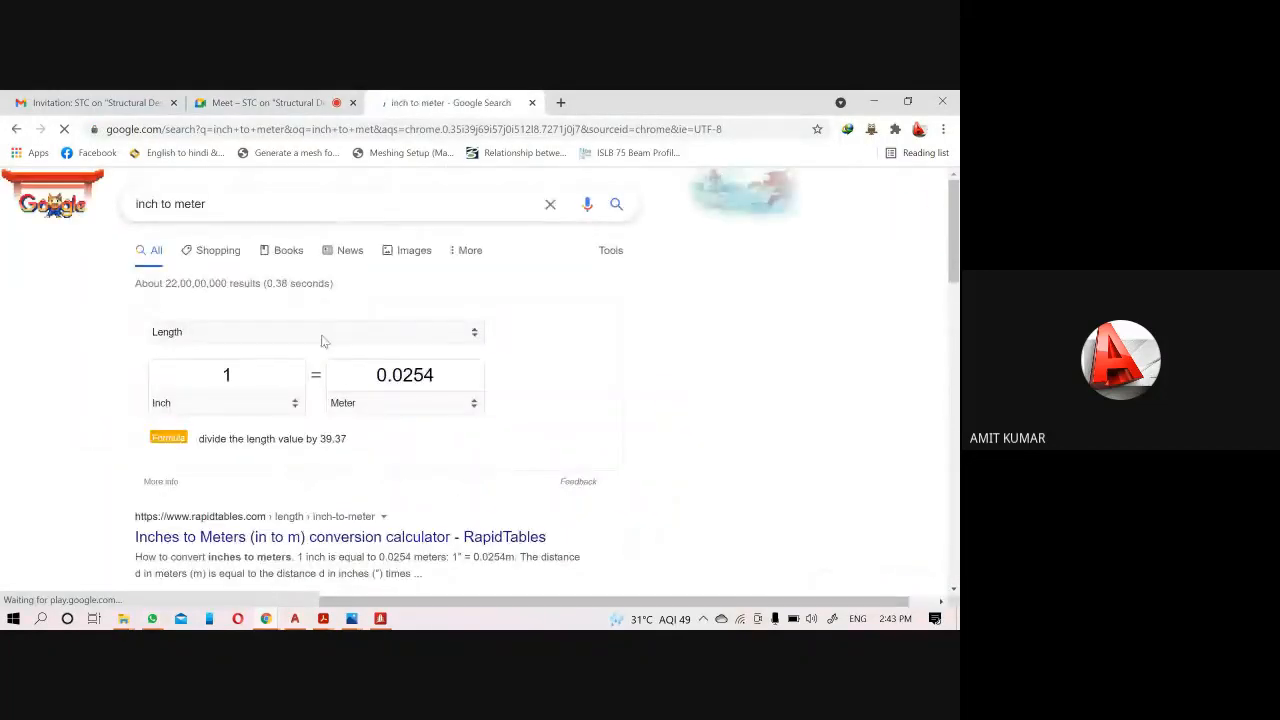
Convert 267 inches to meters in the length converter and highlight the result.
{"action": "double_click", "coordinate": [257, 372]}
{"action": "type", "text": "267"}
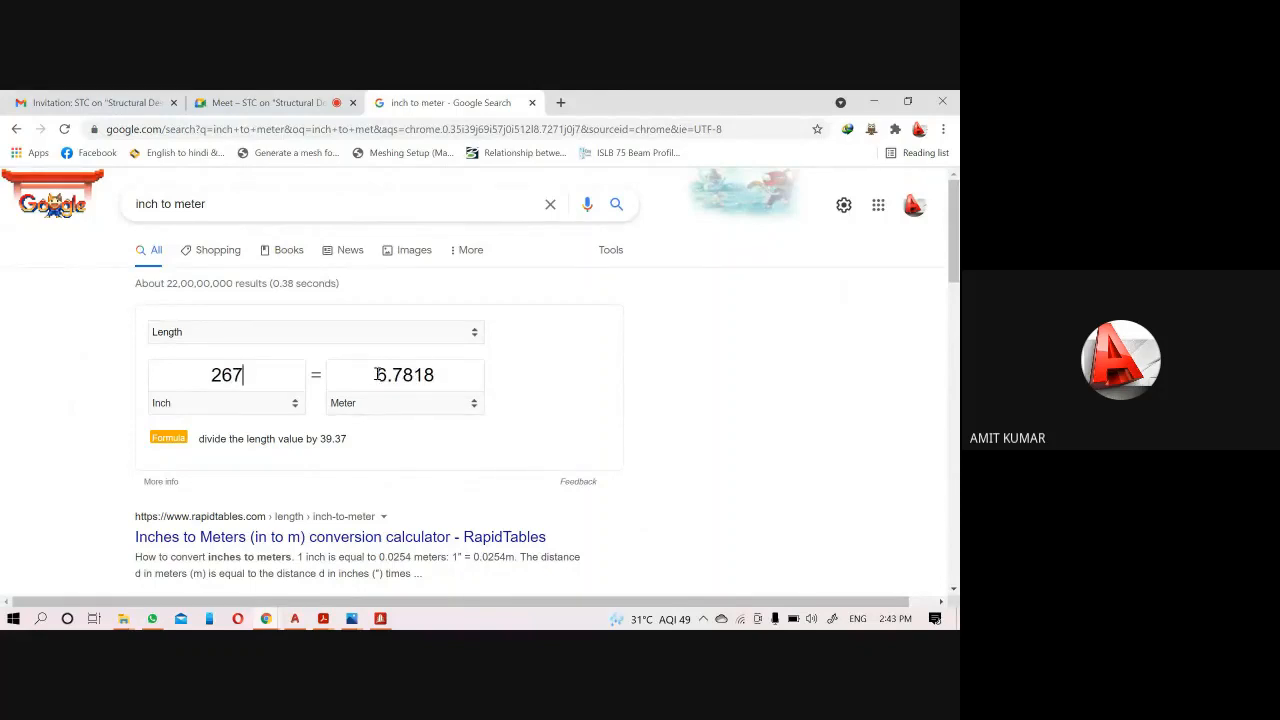
{"action": "left_click_drag", "start_coordinate": [378, 374], "coordinate": [443, 366]}
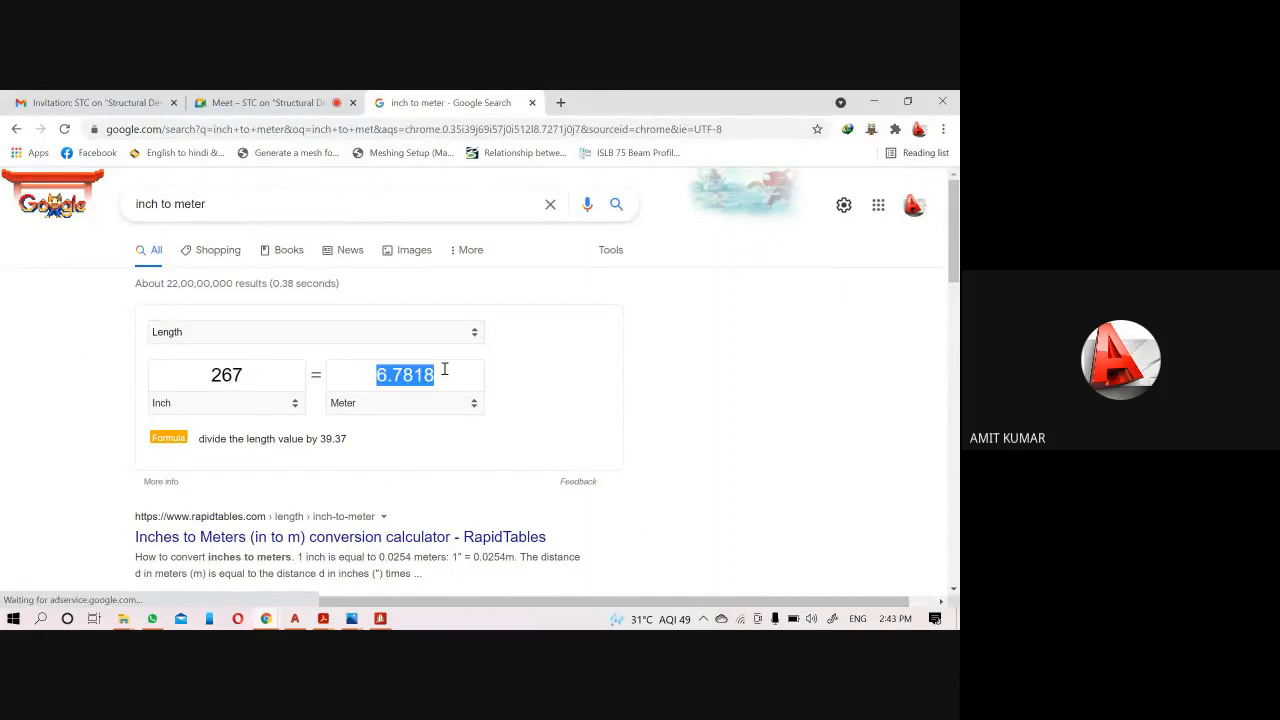
Return to STAAD.Pro and delete all beams of the imported grid.
{"action": "left_click", "coordinate": [380, 619]}
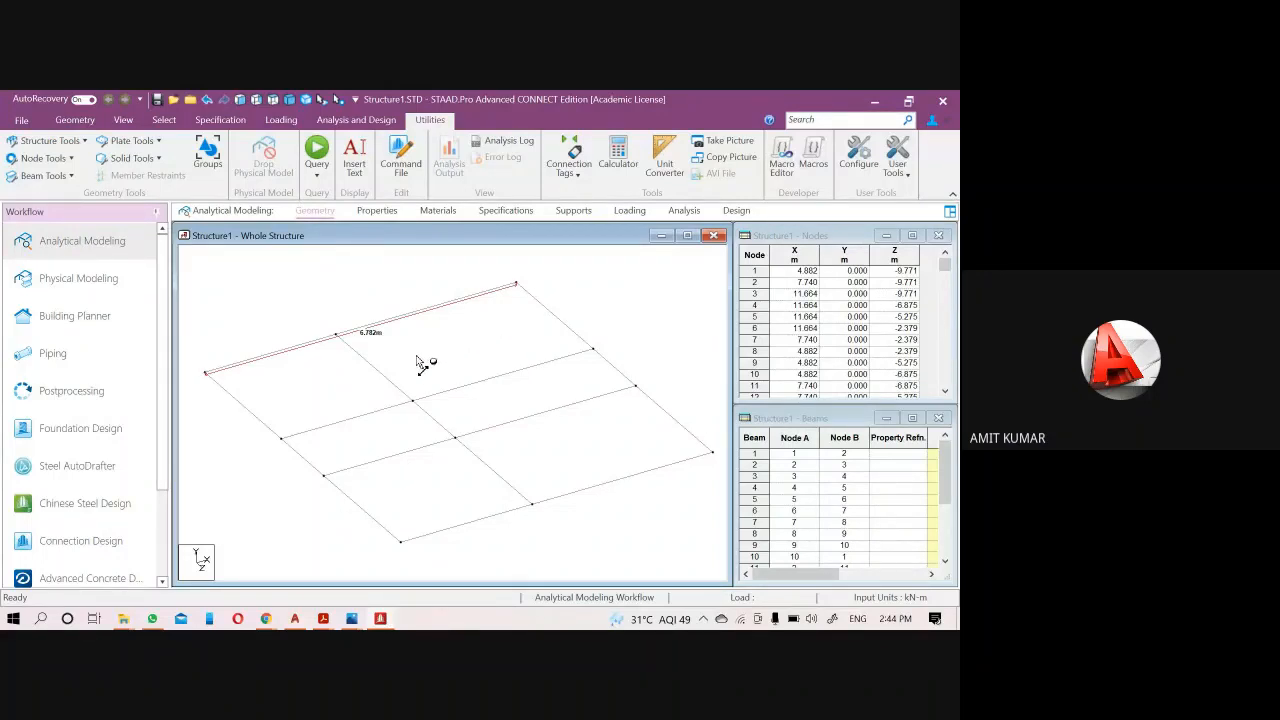
{"action": "scroll", "coordinate": [540, 366], "scroll_direction": "down", "scroll_amount": 1}
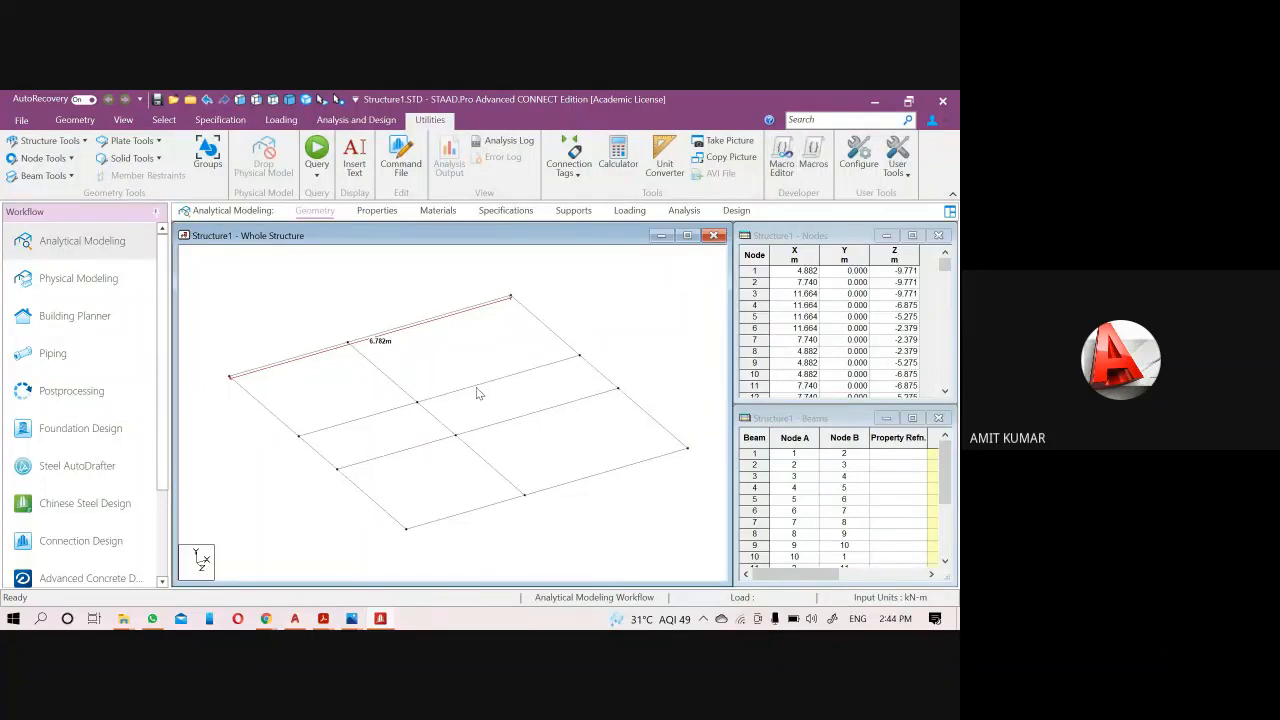
{"action": "scroll", "coordinate": [498, 476], "scroll_direction": "down", "scroll_amount": 2}
{"action": "left_click_drag", "start_coordinate": [675, 543], "coordinate": [216, 290]}
{"action": "key", "text": "Delete"}
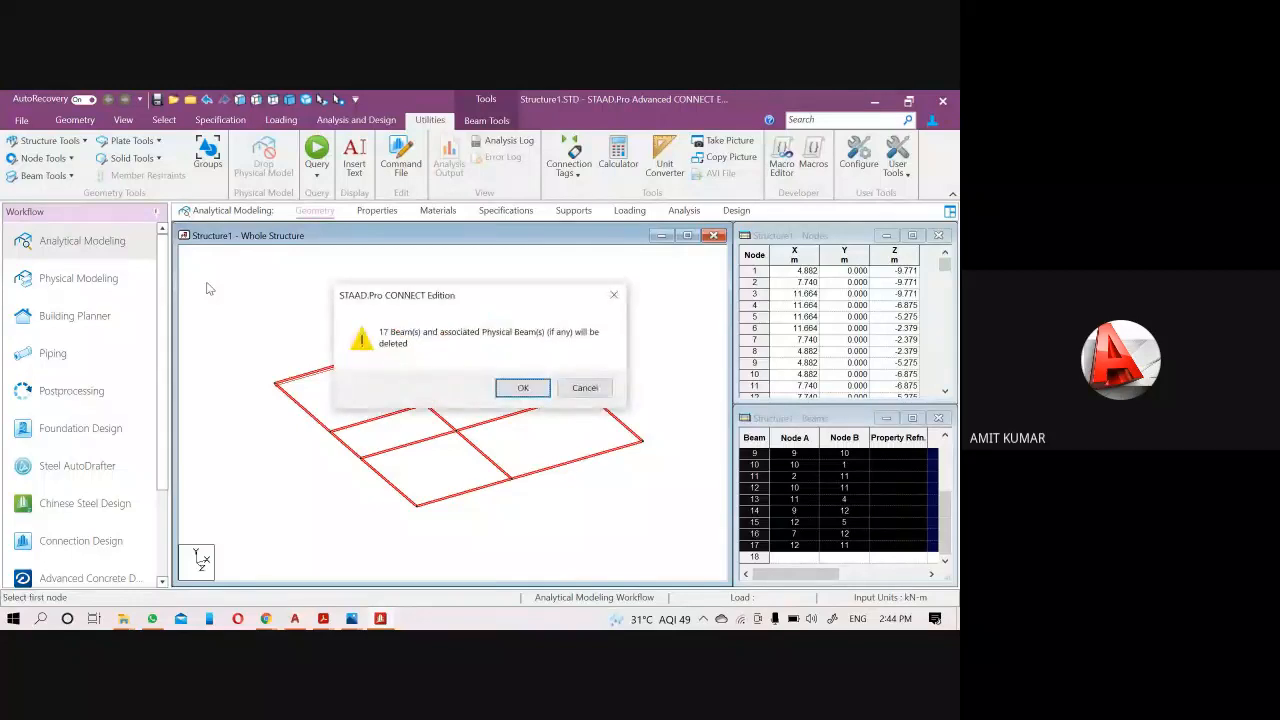
{"action": "key", "text": "Return"}
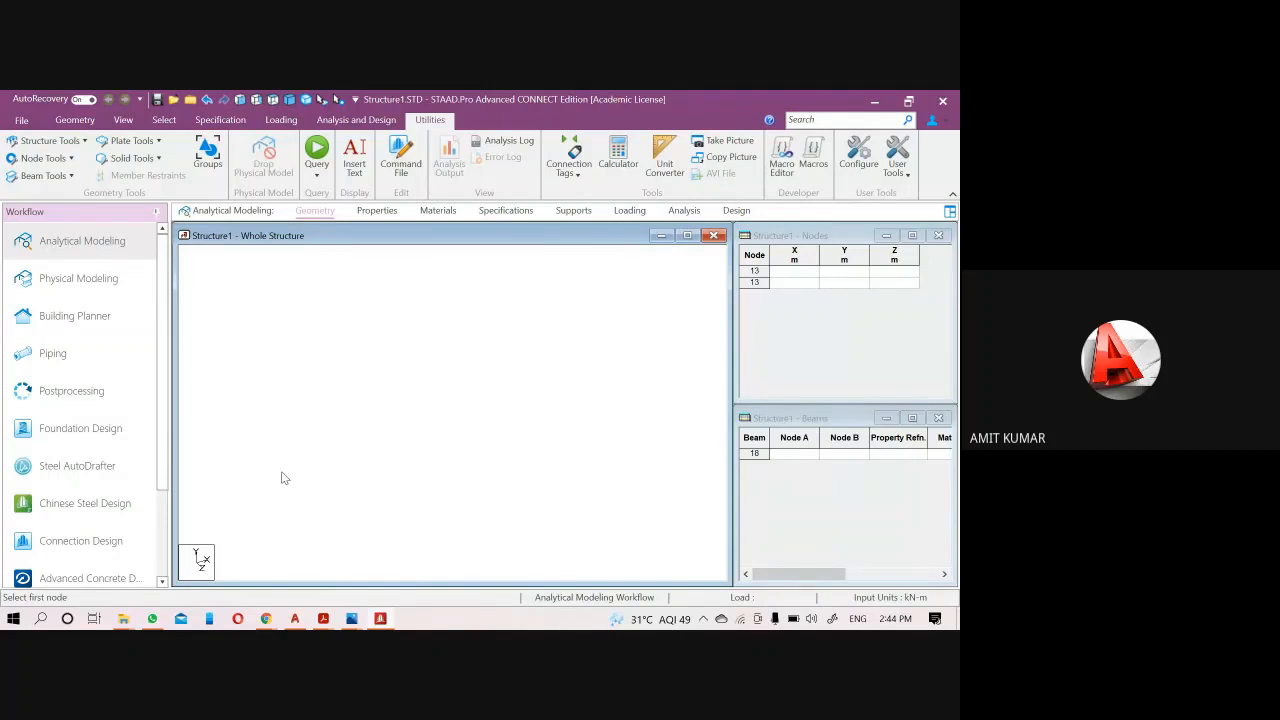
Start a new DXF model import and open Drawing1 from project files > 2 Story building on drive D.
{"action": "left_click", "coordinate": [21, 120]}
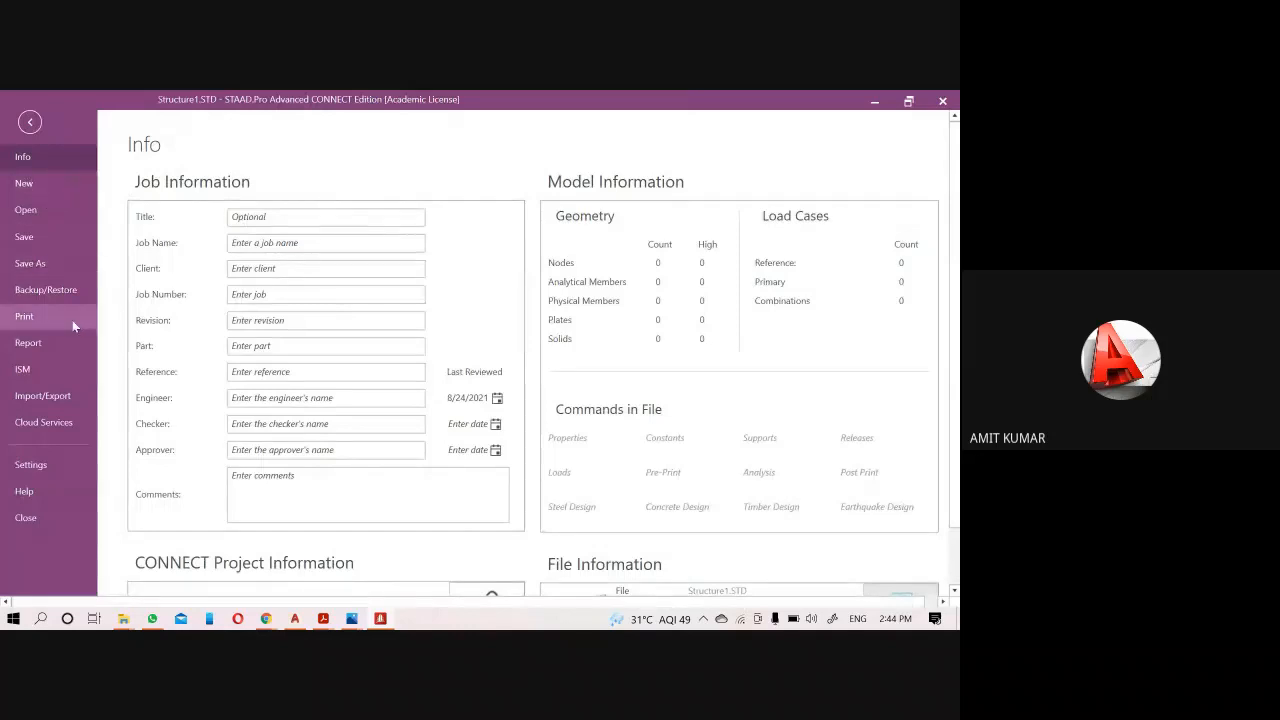
{"action": "left_click", "coordinate": [52, 400]}
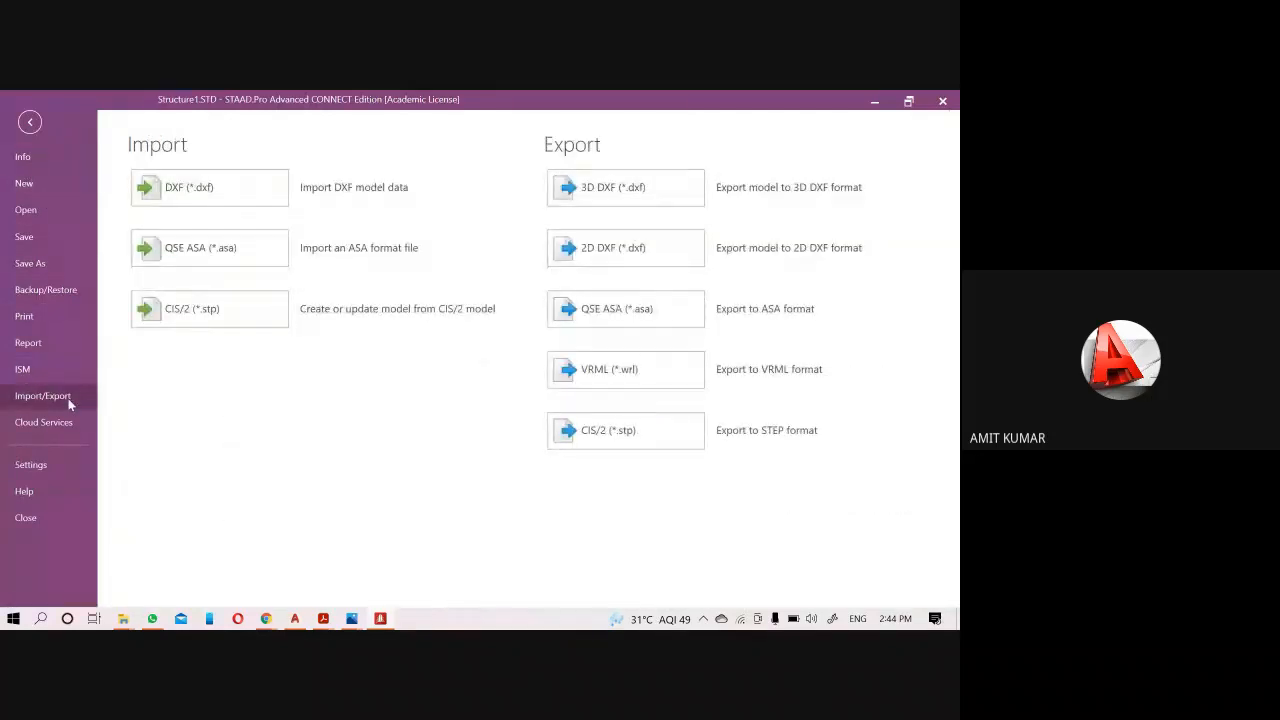
{"action": "left_click", "coordinate": [166, 183]}
{"action": "left_click", "coordinate": [506, 389]}
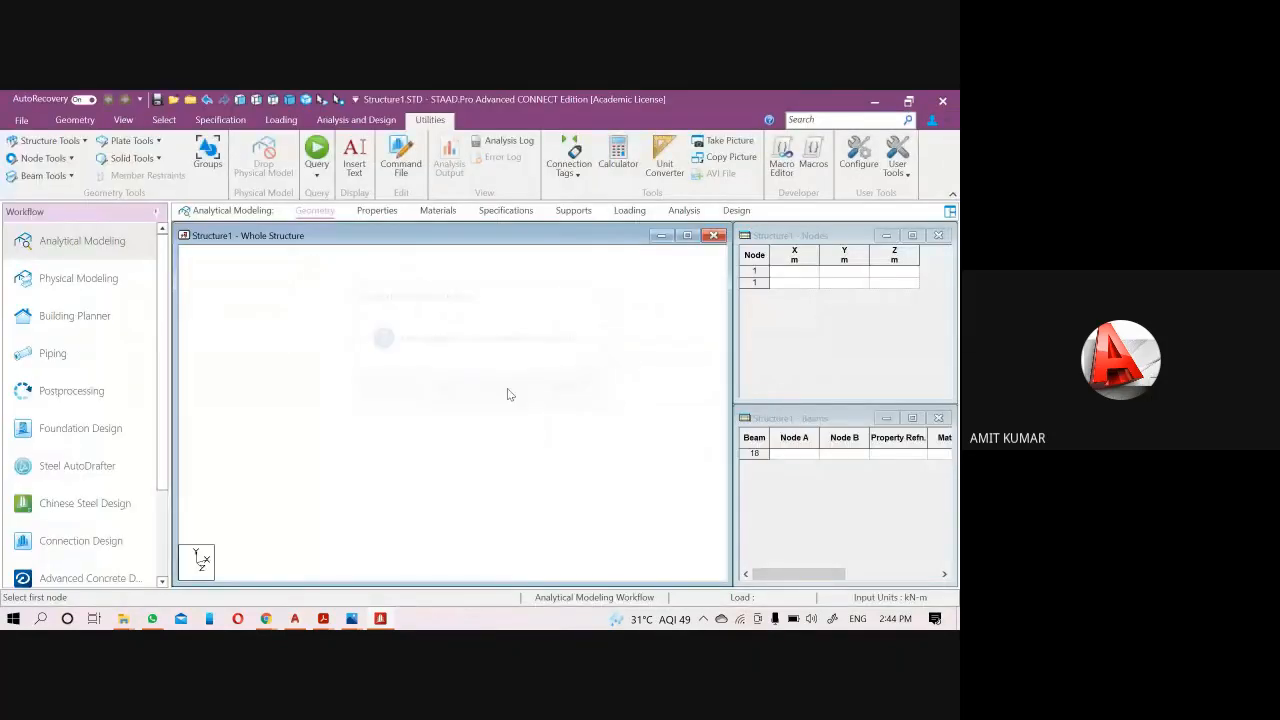
{"action": "scroll", "coordinate": [545, 413], "scroll_direction": "down", "scroll_amount": 5}
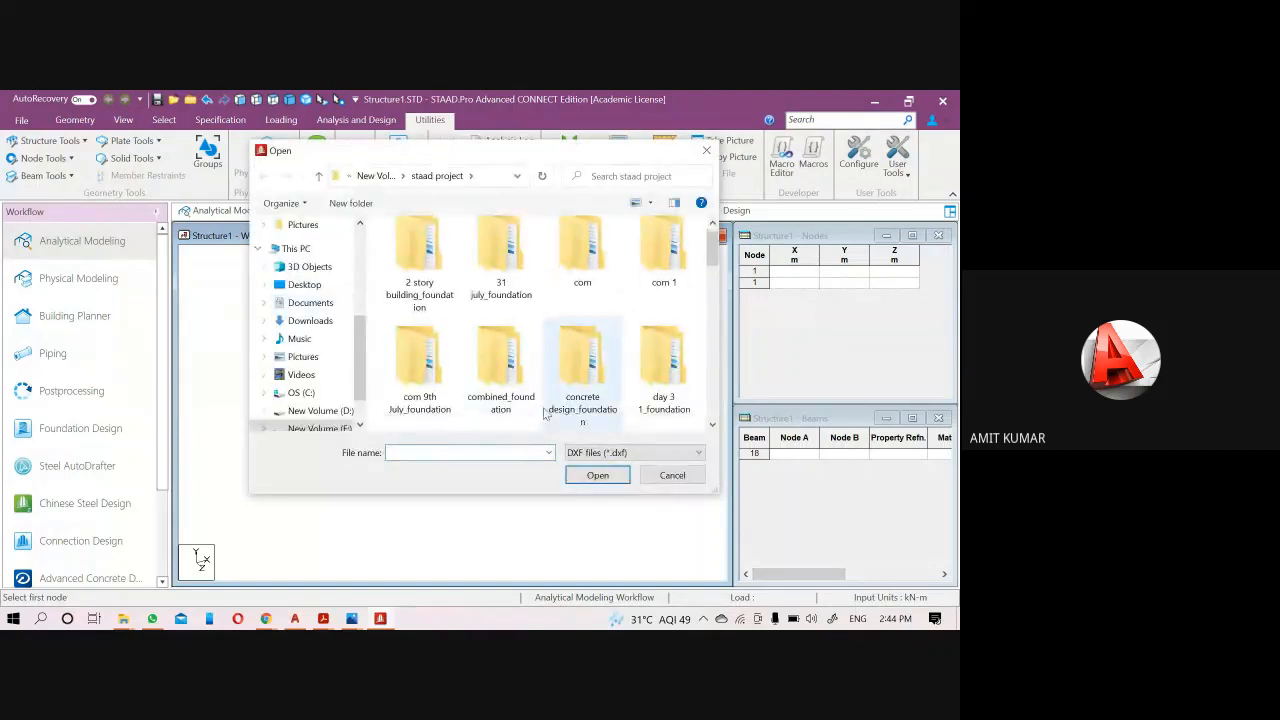
{"action": "left_click", "coordinate": [315, 410]}
{"action": "scroll", "coordinate": [436, 387], "scroll_direction": "right", "scroll_amount": 1}
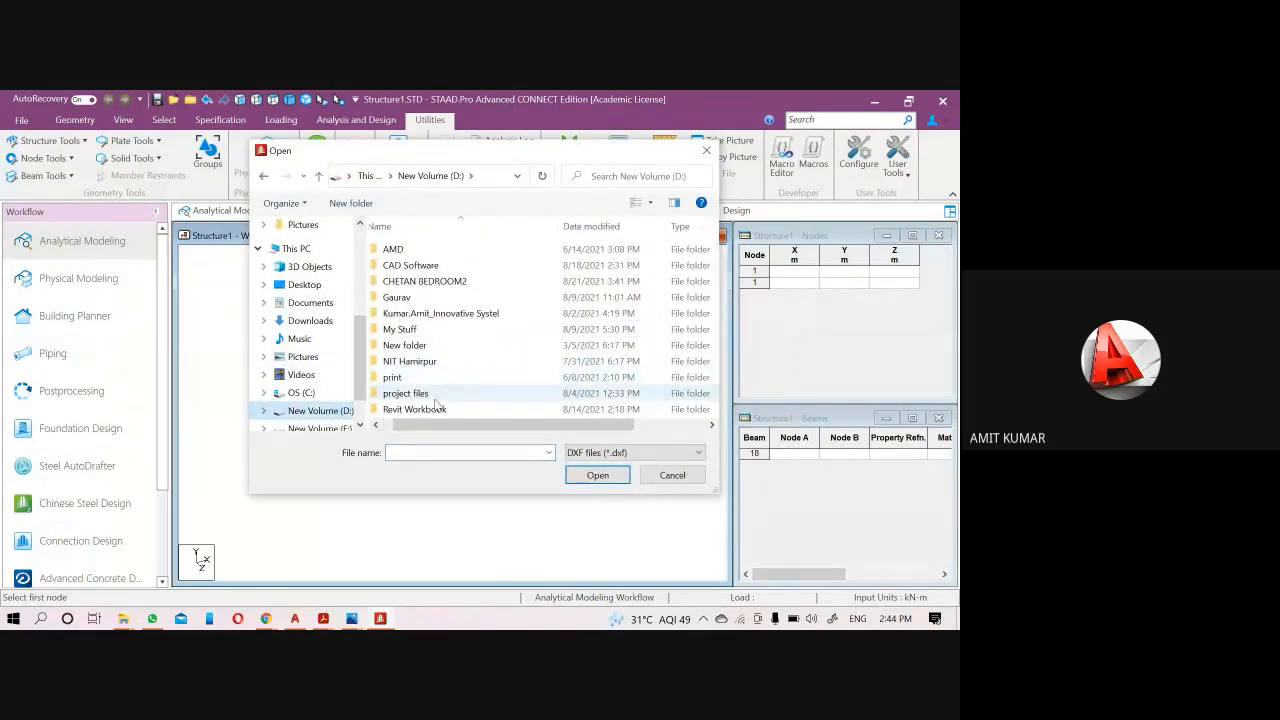
{"action": "double_click", "coordinate": [405, 395]}
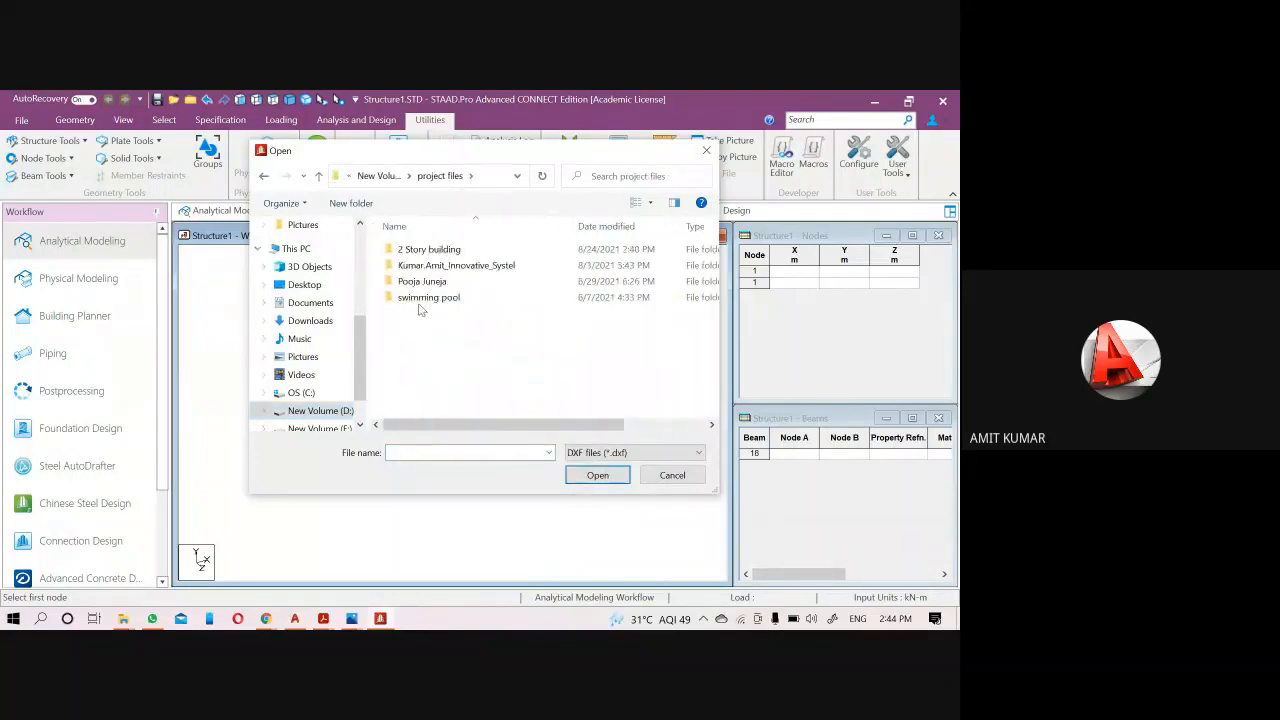
{"action": "double_click", "coordinate": [409, 256]}
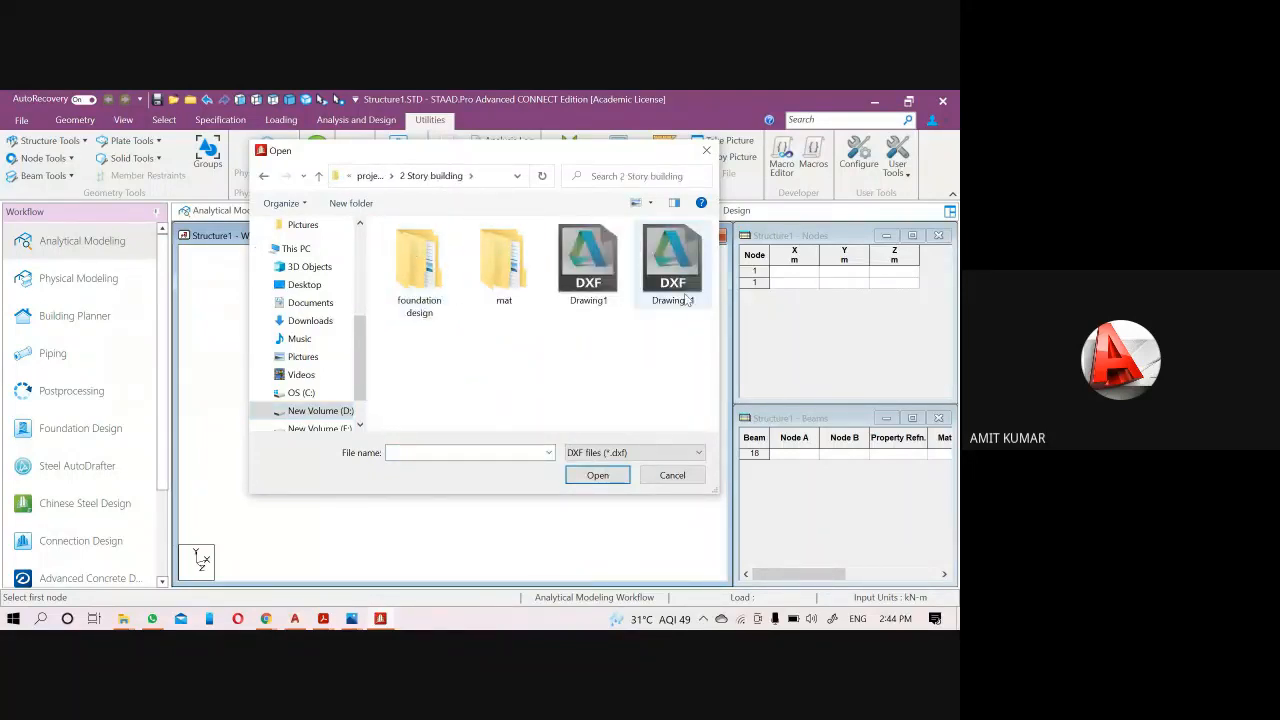
{"action": "left_click", "coordinate": [587, 265]}
{"action": "left_click", "coordinate": [597, 476]}
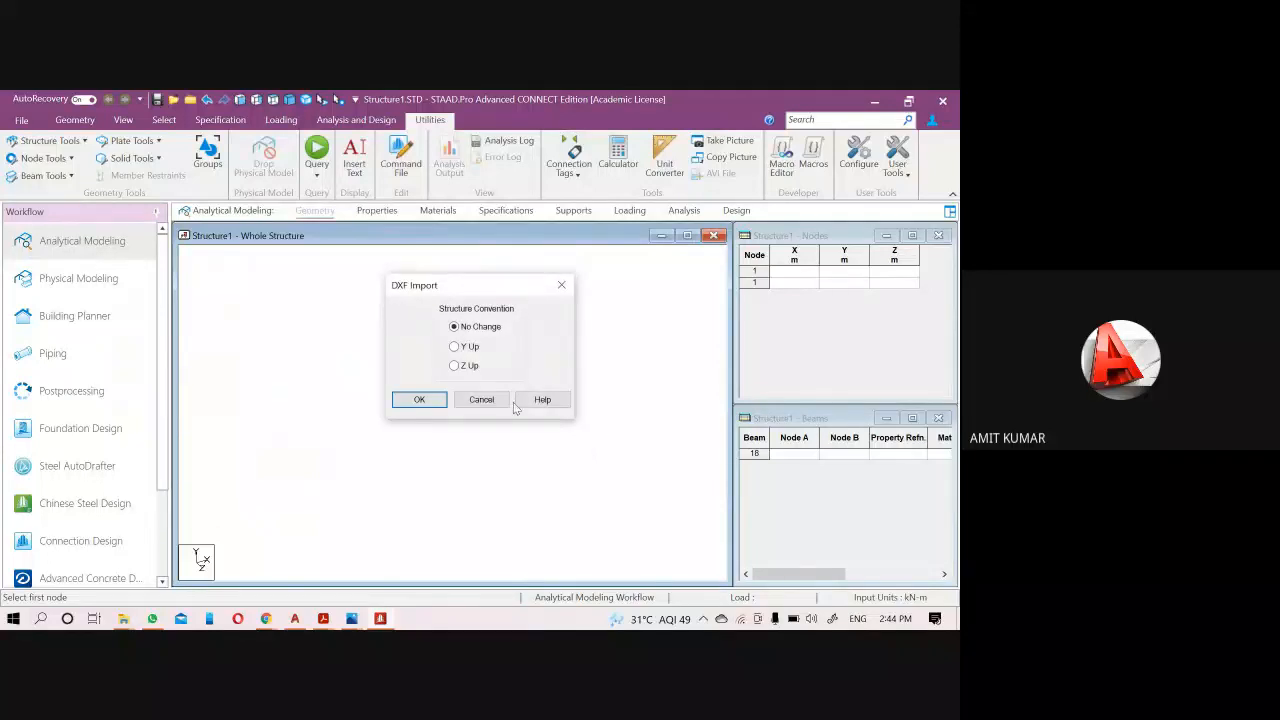
Import the DXF with the Y Up structure convention, Meter length units and KiloNewton force units.
{"action": "left_click", "coordinate": [456, 347]}
{"action": "left_click", "coordinate": [419, 399]}
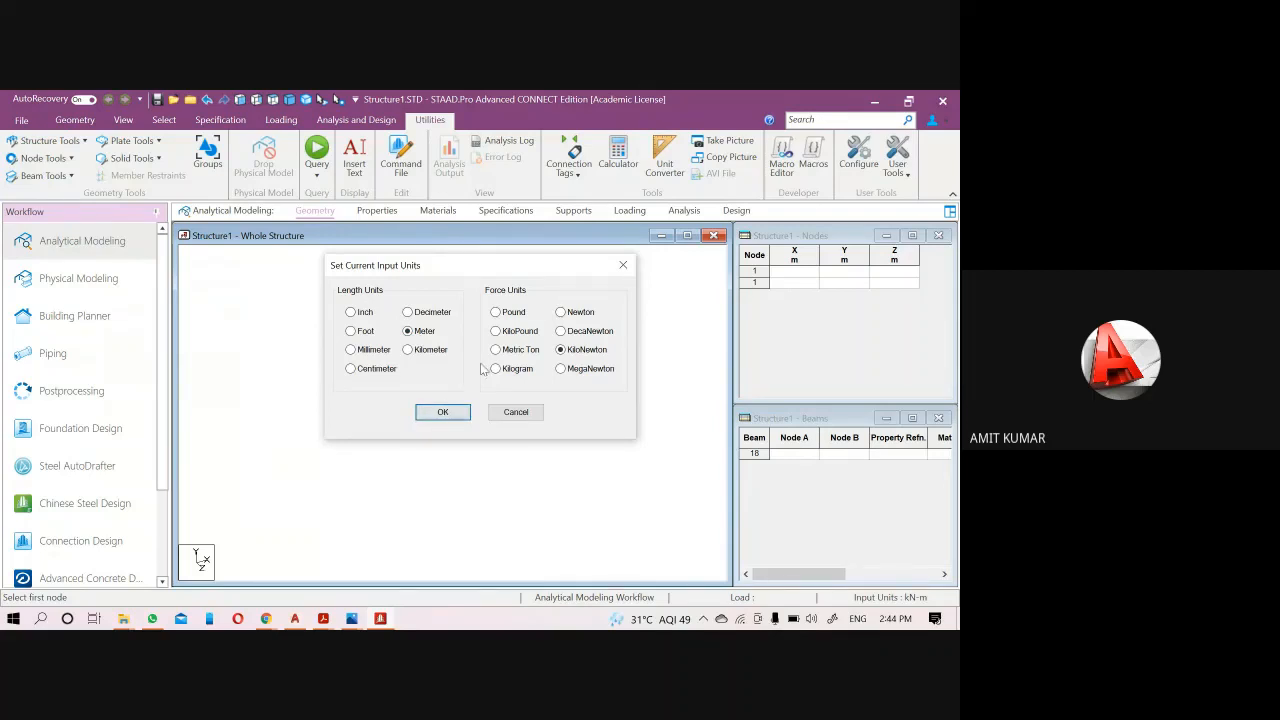
{"action": "left_click", "coordinate": [442, 411]}
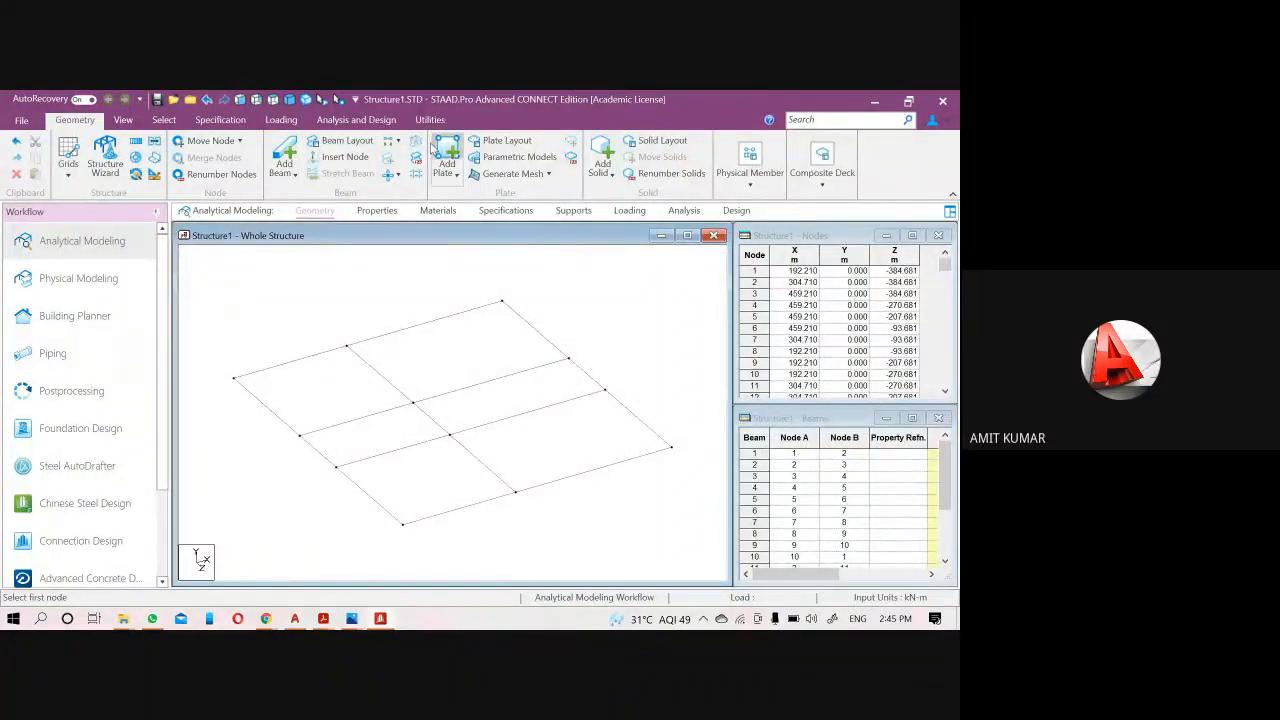
Measure the node-to-node distance from node 1 to node 3 in the grid imported with Meter units.
{"action": "left_click", "coordinate": [430, 119]}
{"action": "left_click", "coordinate": [55, 162]}
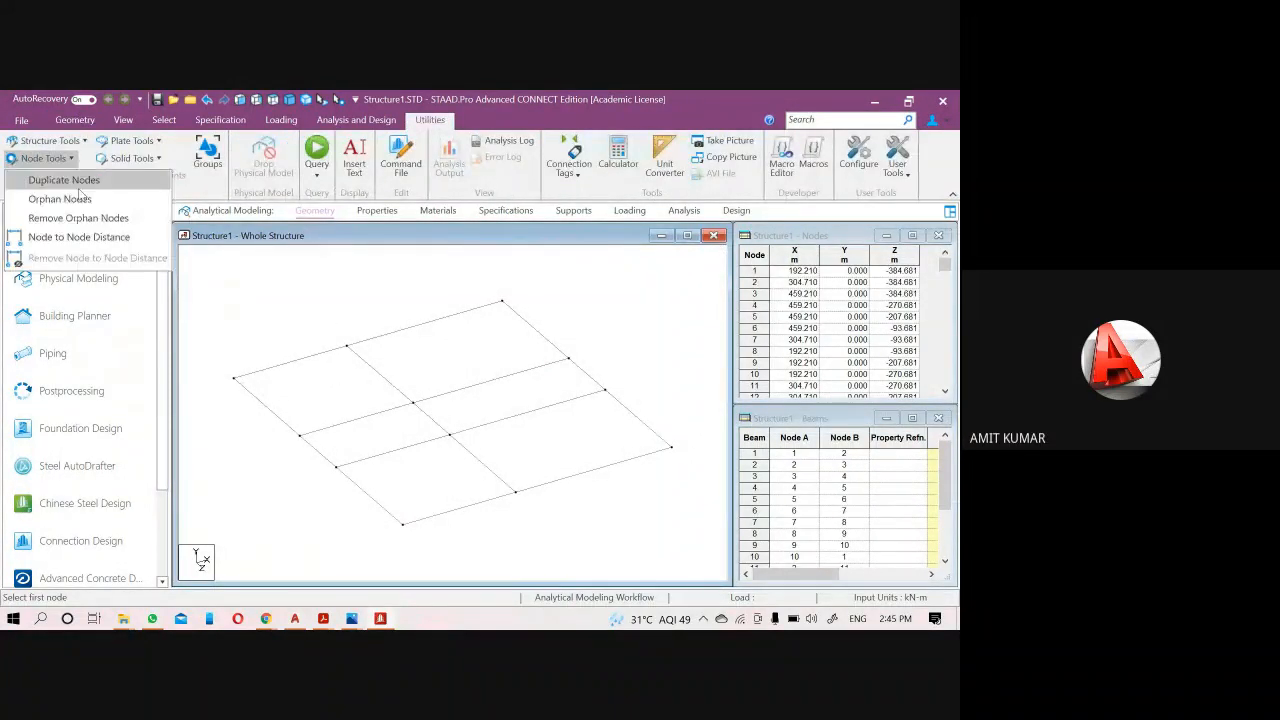
{"action": "left_click", "coordinate": [56, 238]}
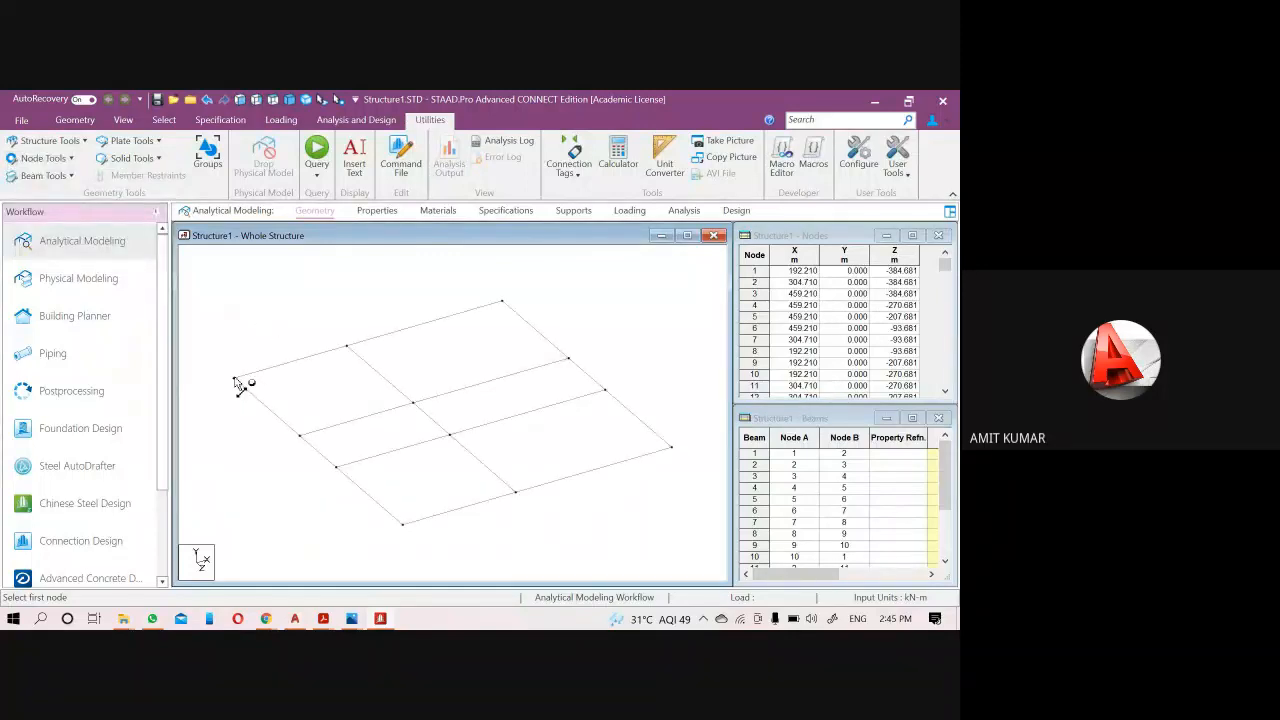
{"action": "left_click", "coordinate": [234, 378]}
{"action": "left_click", "coordinate": [501, 302]}
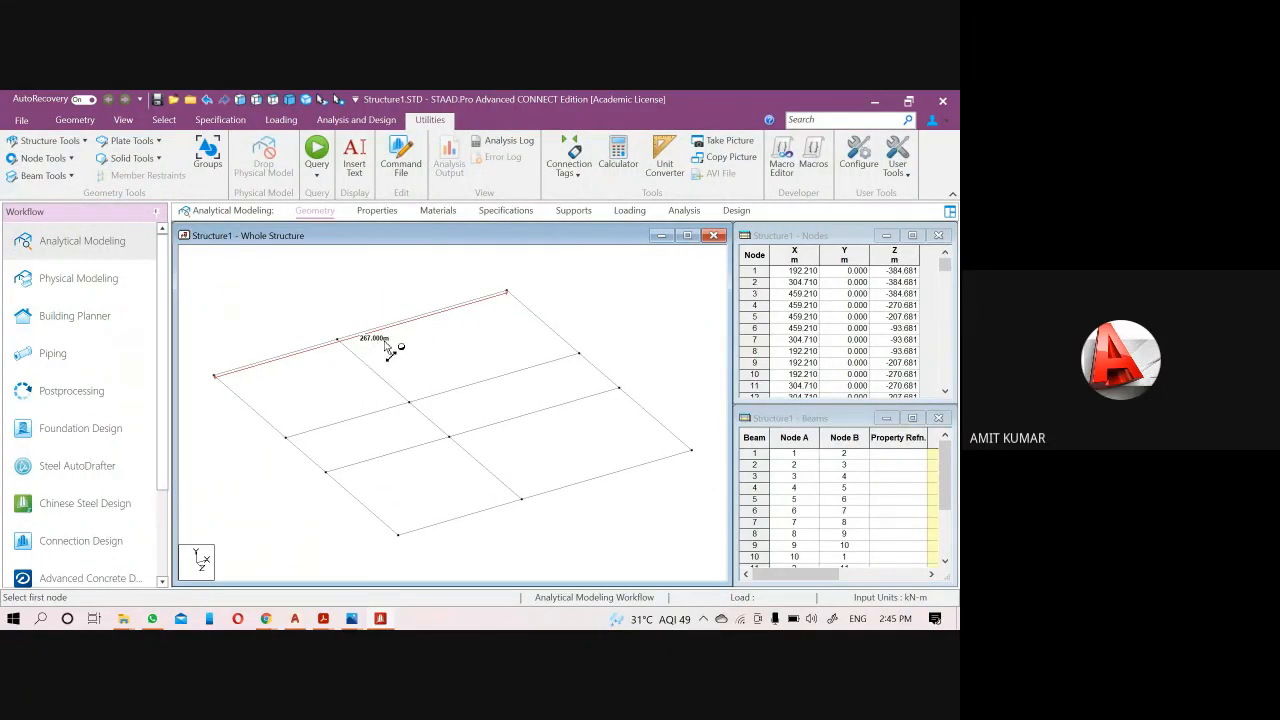
{"action": "scroll", "coordinate": [457, 327], "scroll_direction": "down", "scroll_amount": 1}
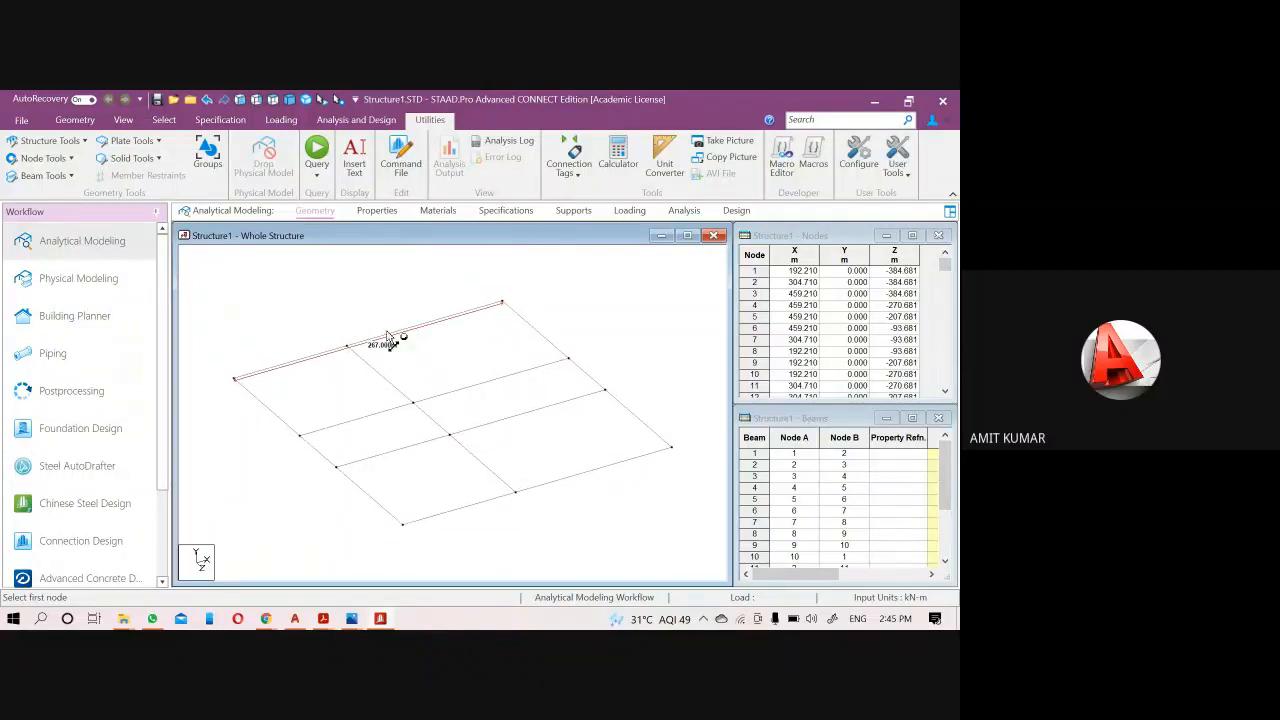
{"action": "middle_click_drag", "start_coordinate": [339, 385], "coordinate": [378, 373]}
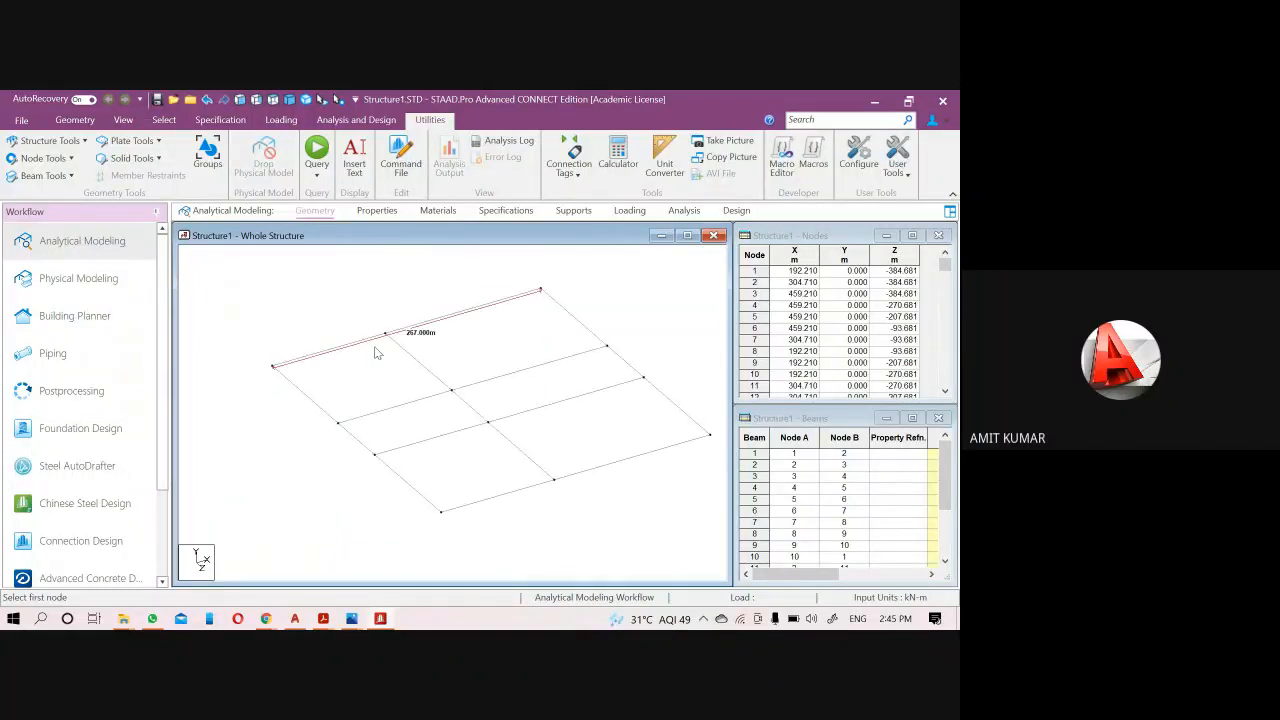
Switch to AutoCAD and open the recent sample drawing with the full grid in view.
{"action": "left_click", "coordinate": [295, 618]}
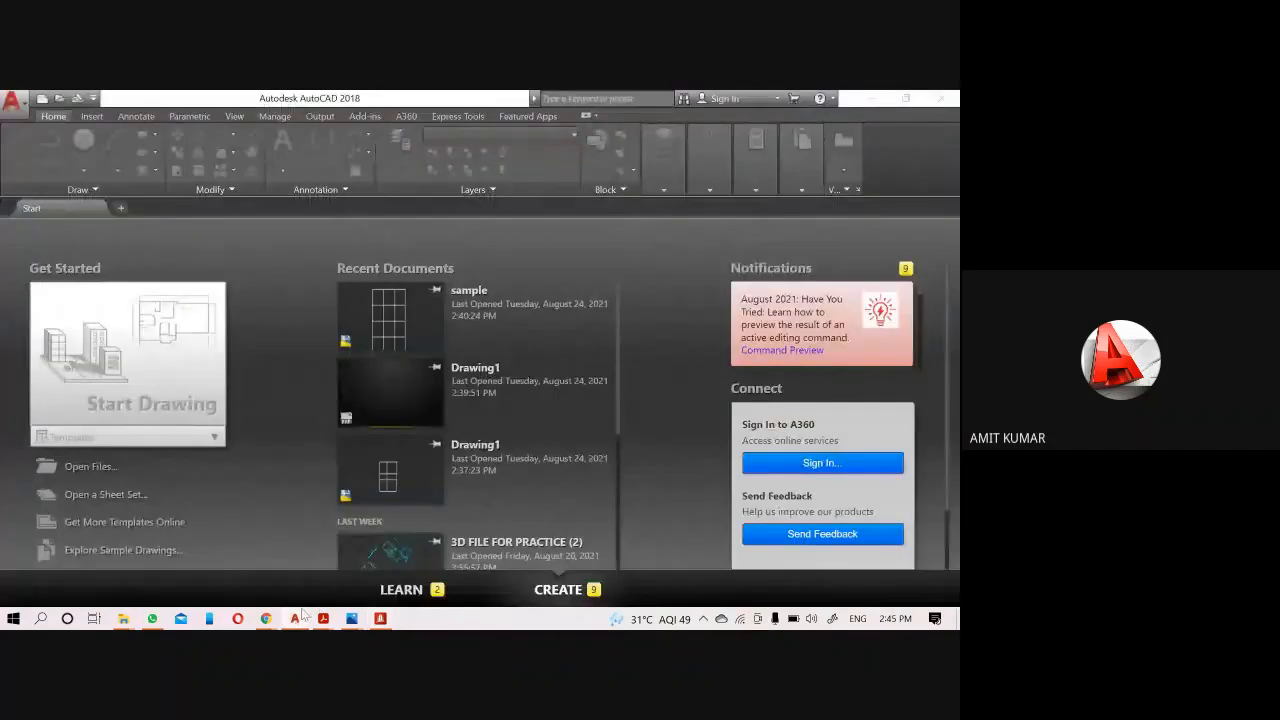
{"action": "left_click", "coordinate": [400, 321]}
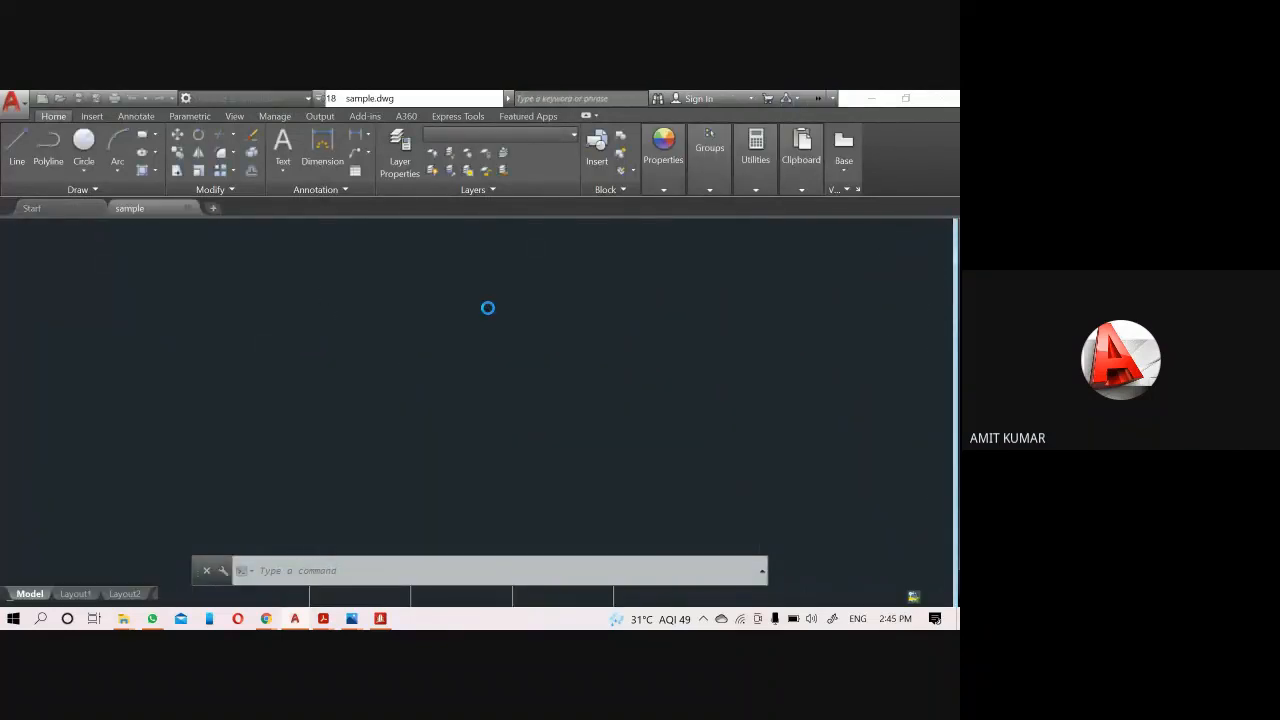
{"action": "scroll", "coordinate": [410, 330], "scroll_direction": "down", "scroll_amount": 4}
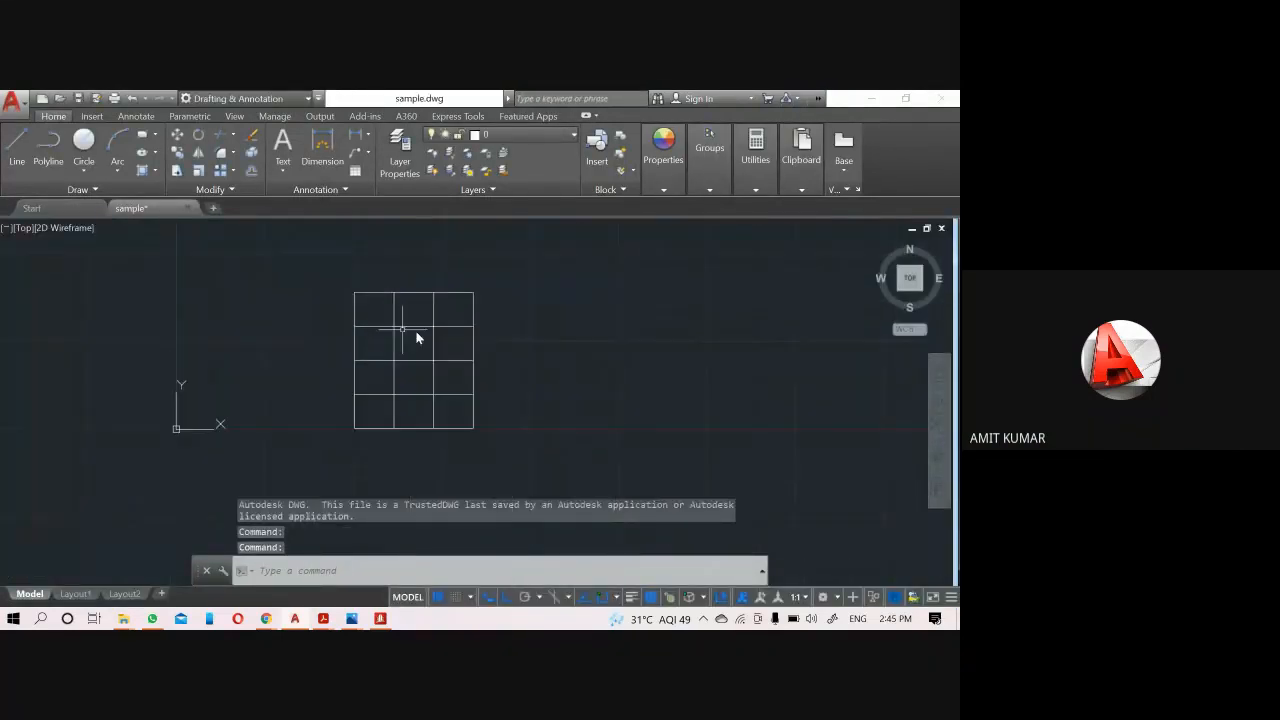
{"action": "scroll", "coordinate": [379, 310], "scroll_direction": "up", "scroll_amount": 2}
{"action": "key", "text": "Escape"}
{"action": "middle_click_drag", "start_coordinate": [379, 310], "coordinate": [337, 297]}
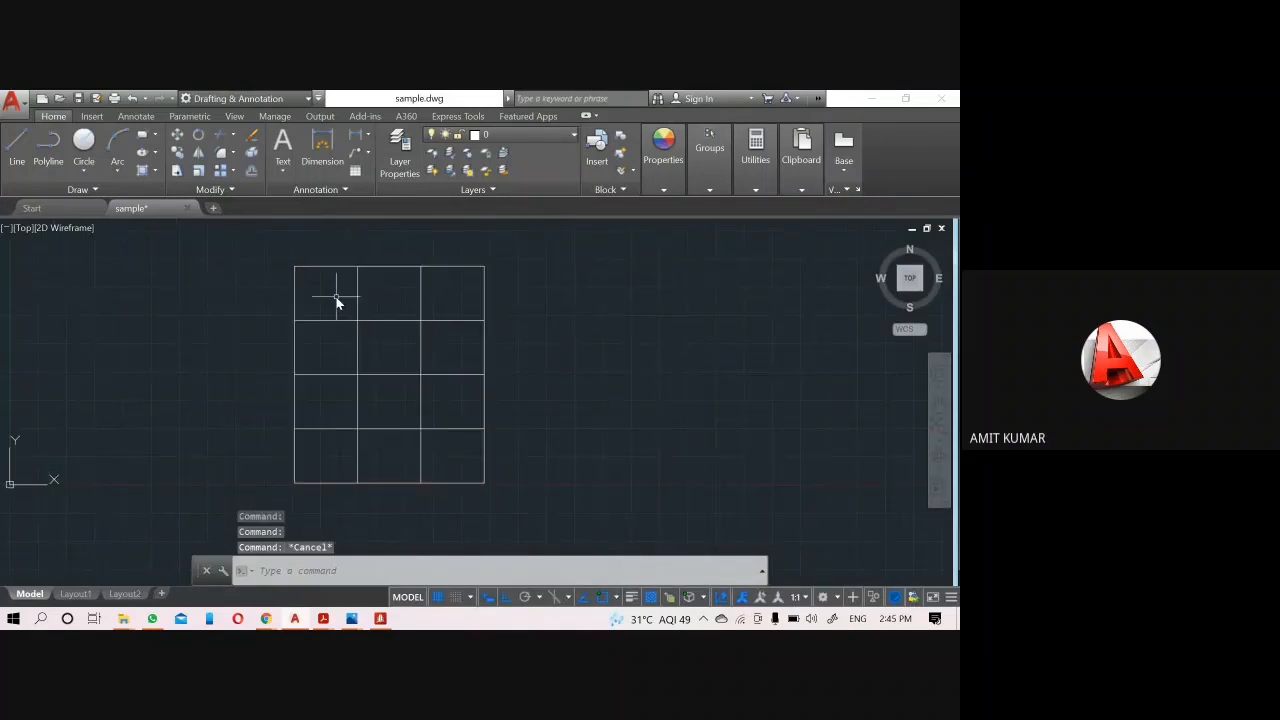
Check the drawing units settings of the sample drawing.
{"action": "type", "text": "un"}
{"action": "key", "text": "Return"}
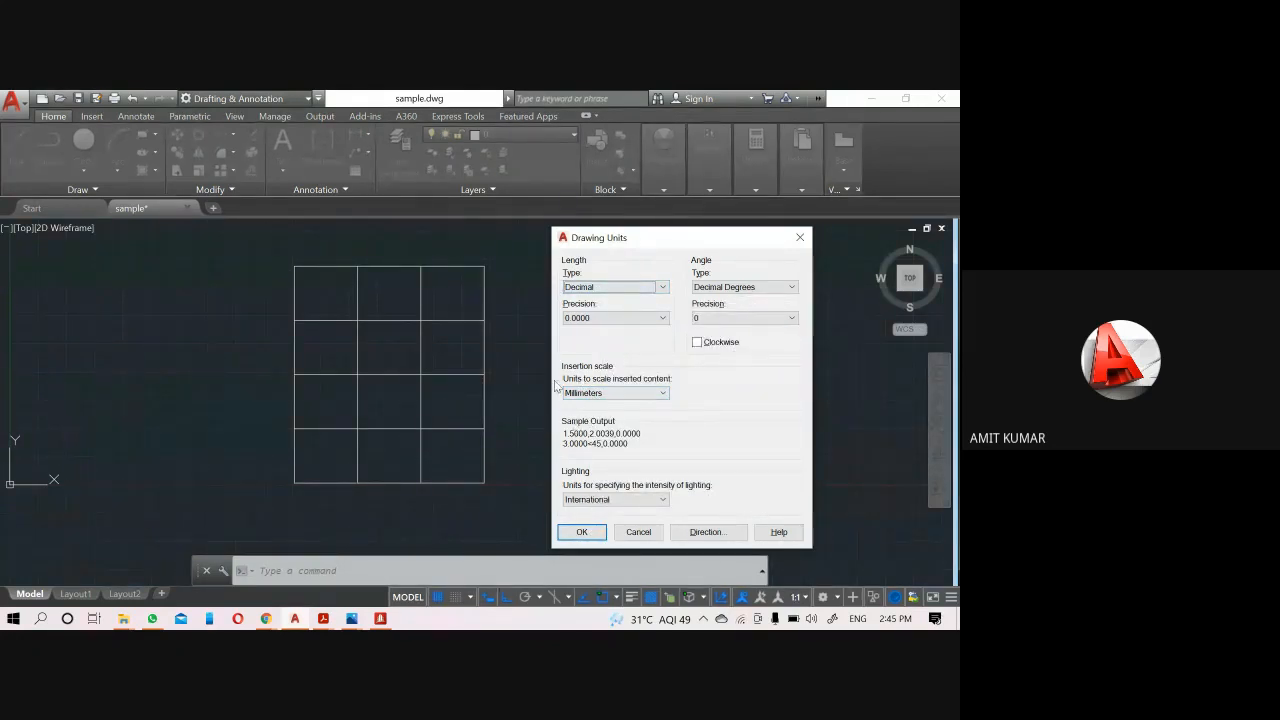
{"action": "left_click", "coordinate": [581, 531]}
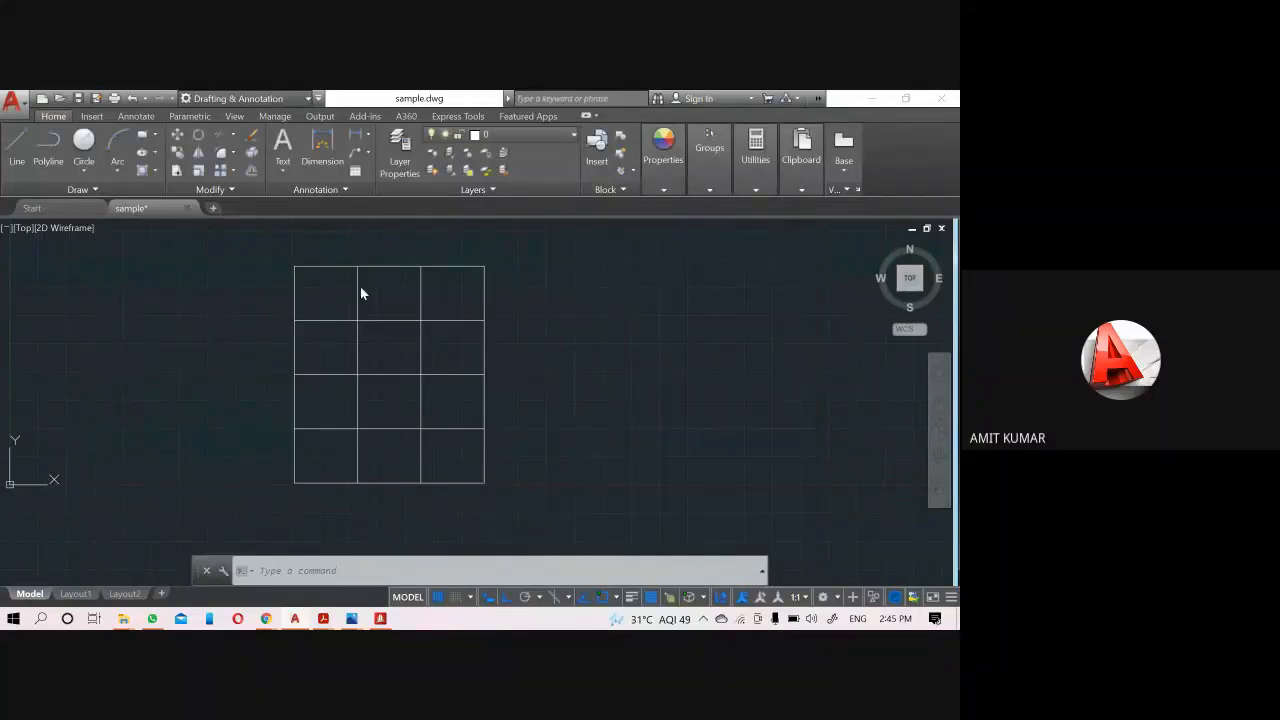
Check the length of the grid's top-left horizontal line, then clear the selection.
{"action": "left_click", "coordinate": [312, 267]}
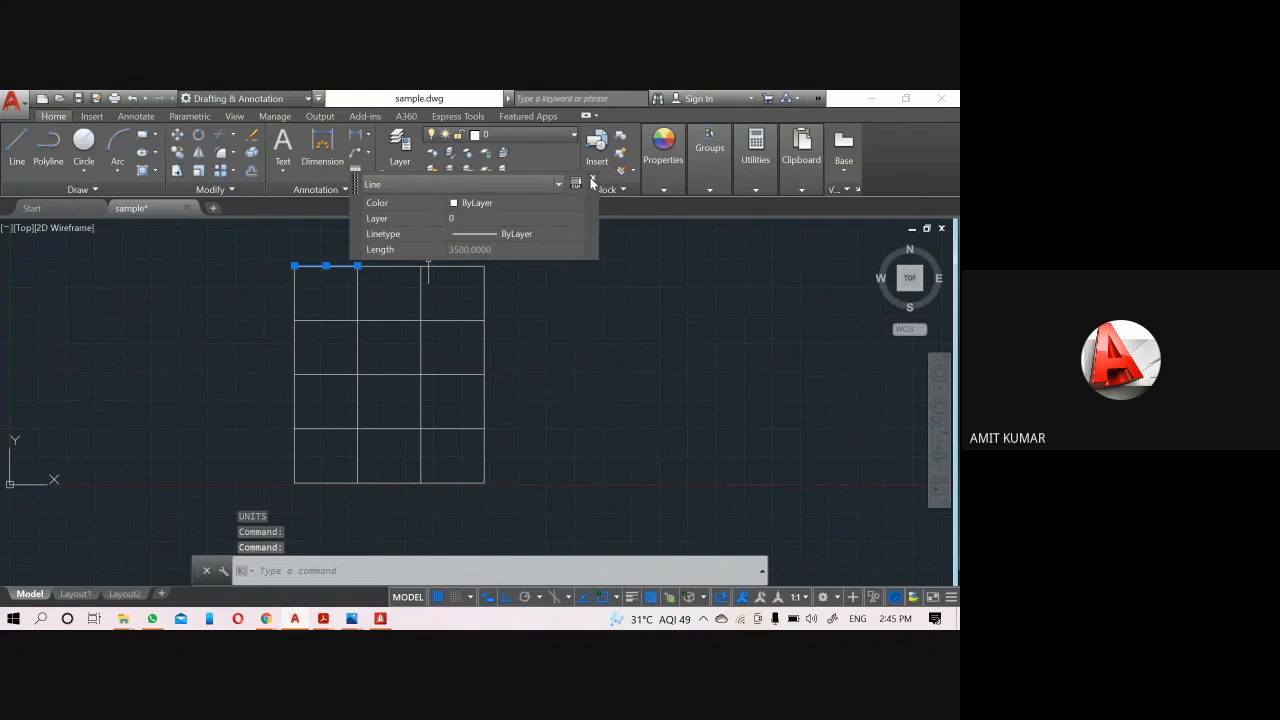
{"action": "left_click", "coordinate": [592, 181]}
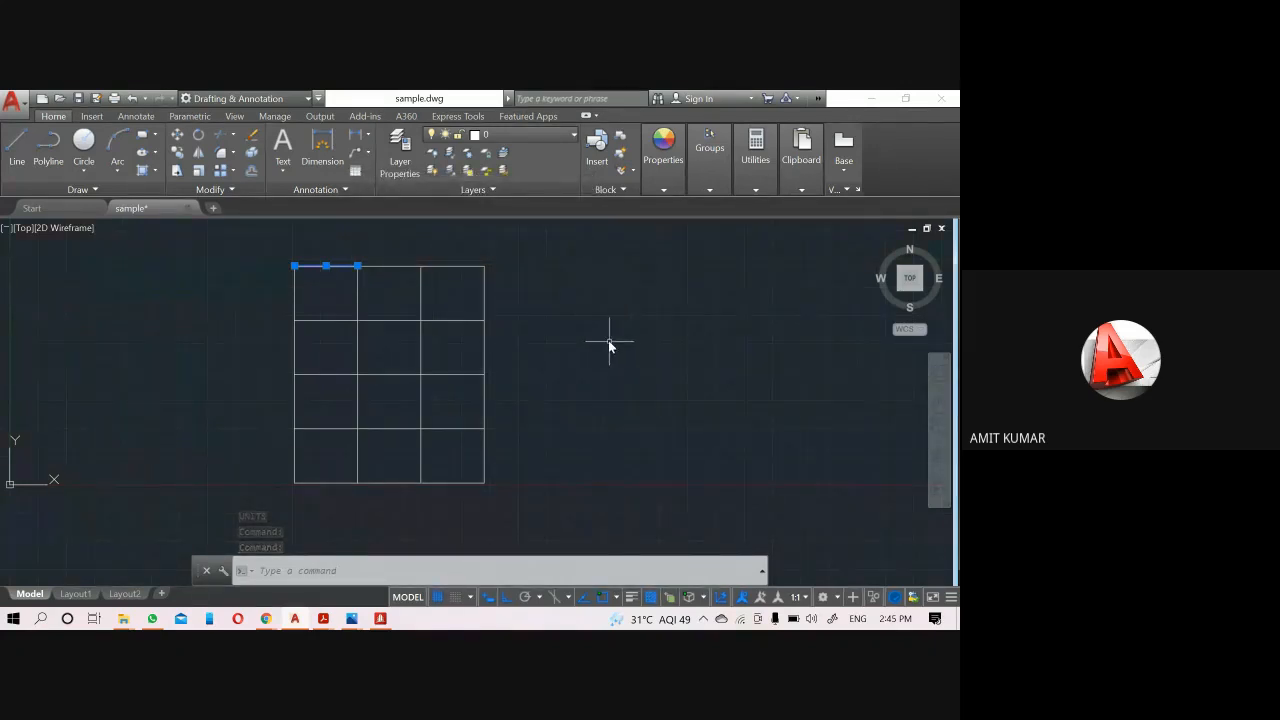
{"action": "key", "text": "Escape"}
{"action": "key", "text": "Escape"}
{"action": "key", "text": "Escape"}
Save a copy of the drawing to the Desktop as sample.dxf in AutoCAD 2013/LT2013 DXF format.
{"action": "left_click", "coordinate": [15, 104]}
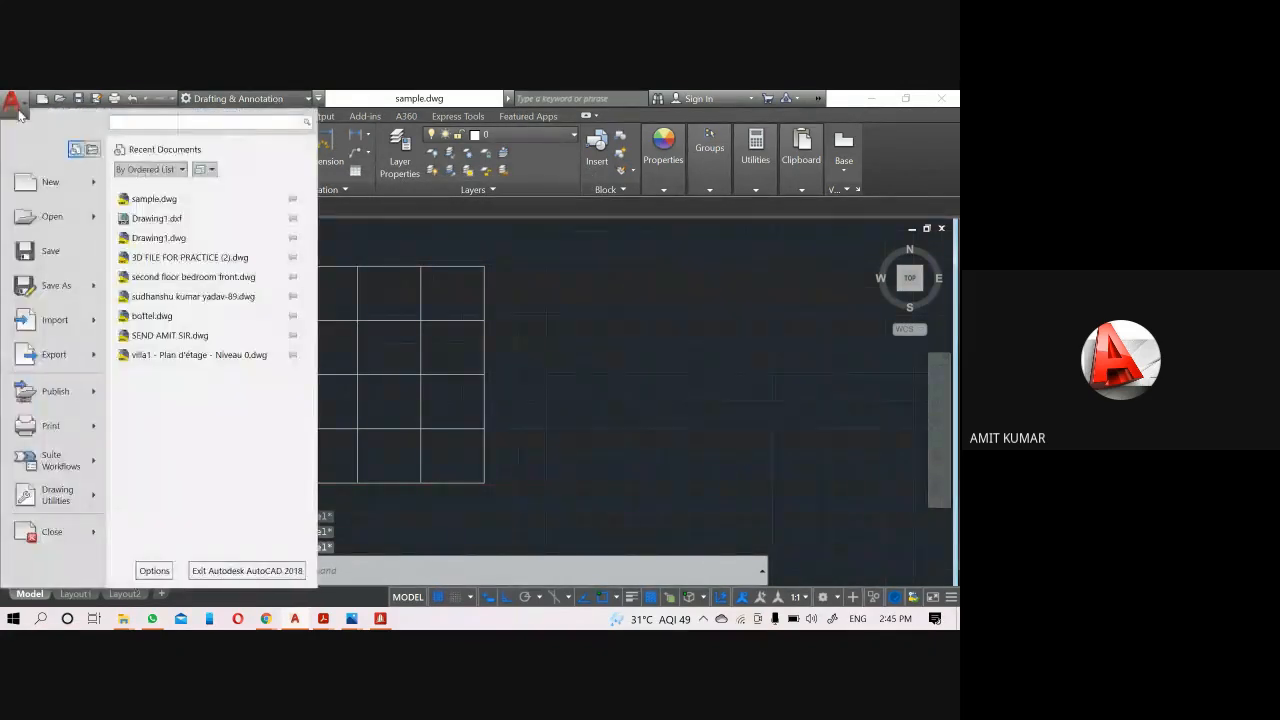
{"action": "mouse_move", "coordinate": [95, 288]}
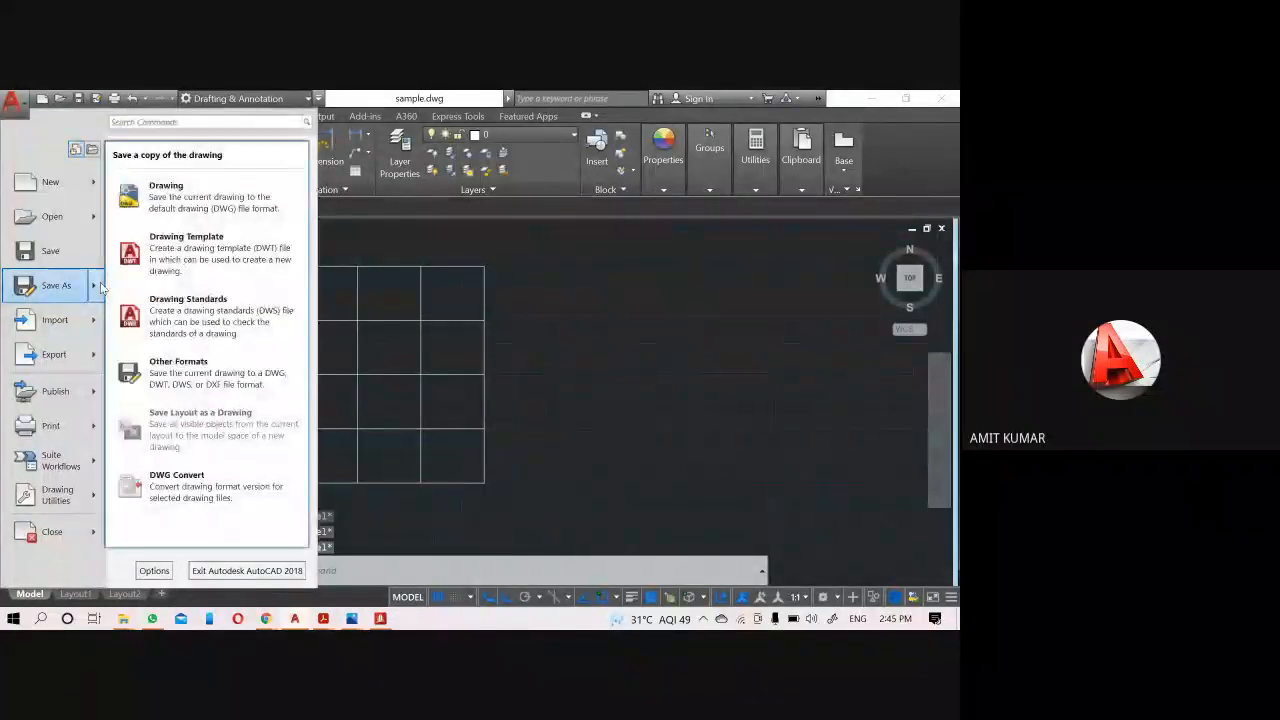
{"action": "left_click", "coordinate": [190, 196]}
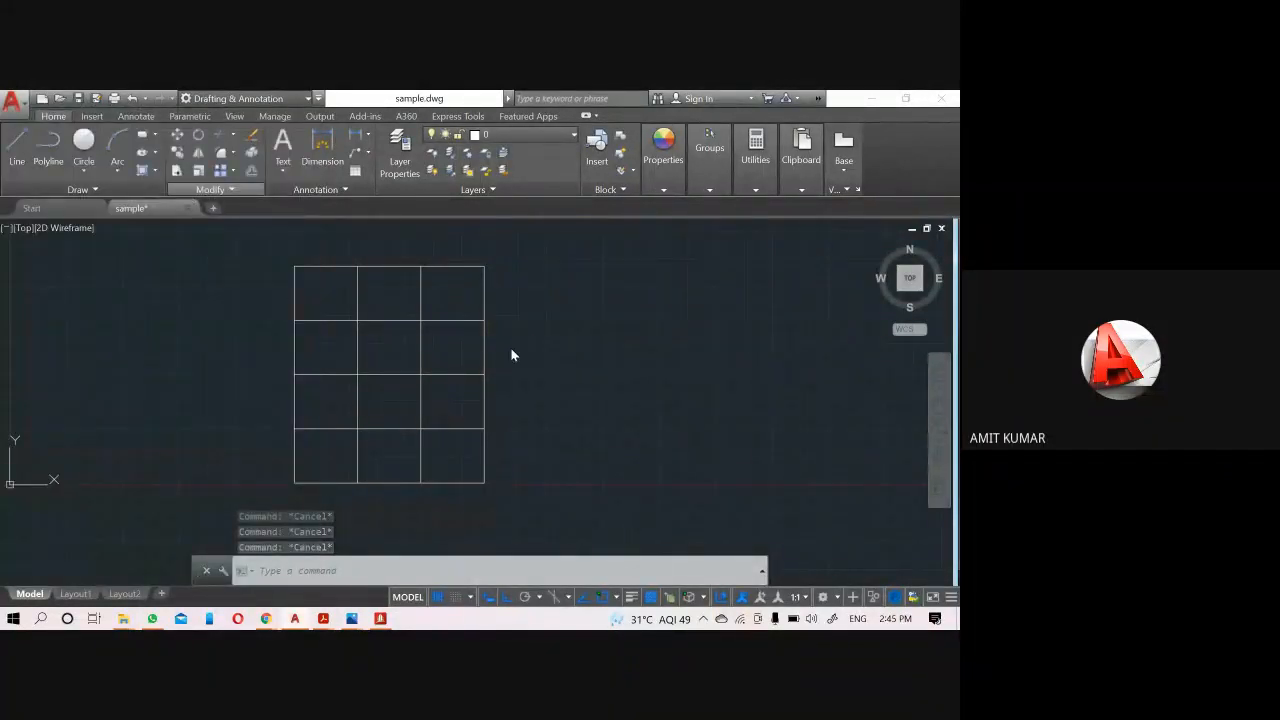
{"action": "left_click", "coordinate": [428, 524]}
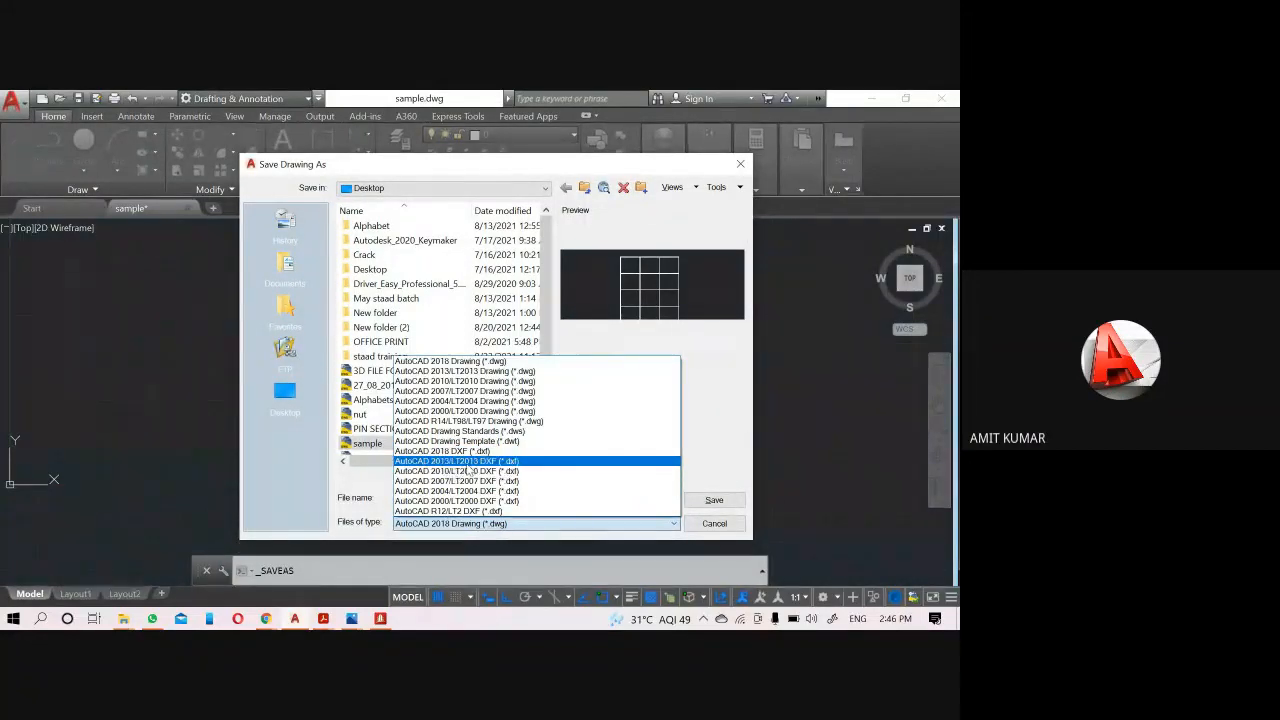
{"action": "left_click", "coordinate": [497, 462]}
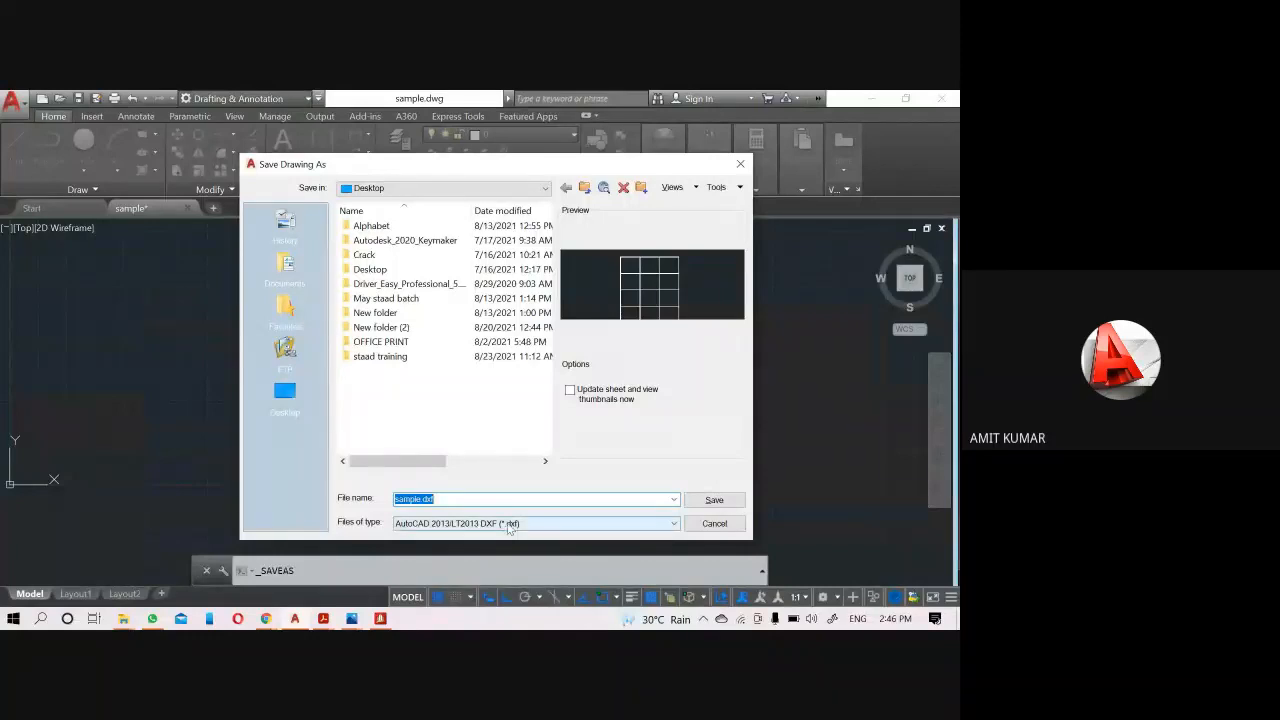
{"action": "left_click", "coordinate": [714, 502]}
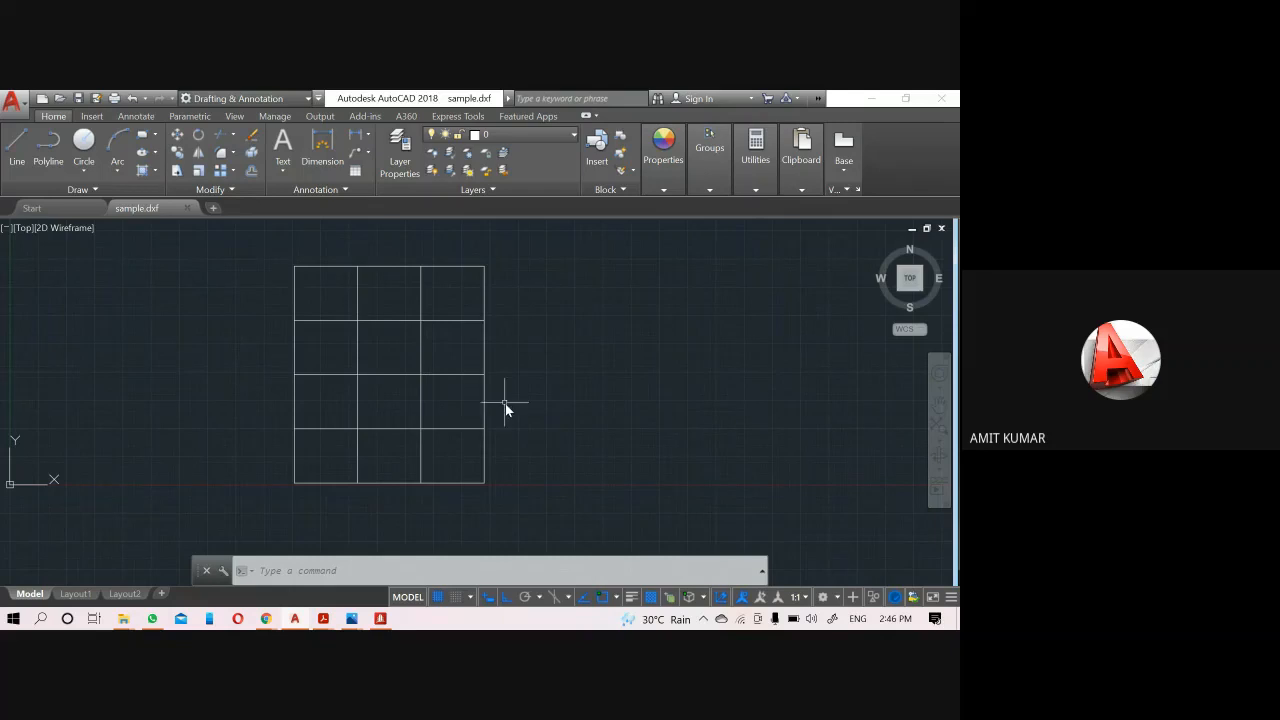
Close the drawing, saving it in AutoCAD 2018 Drawing format as sample on the Desktop and replacing the existing file.
{"action": "left_click", "coordinate": [189, 208]}
{"action": "left_click", "coordinate": [452, 388]}
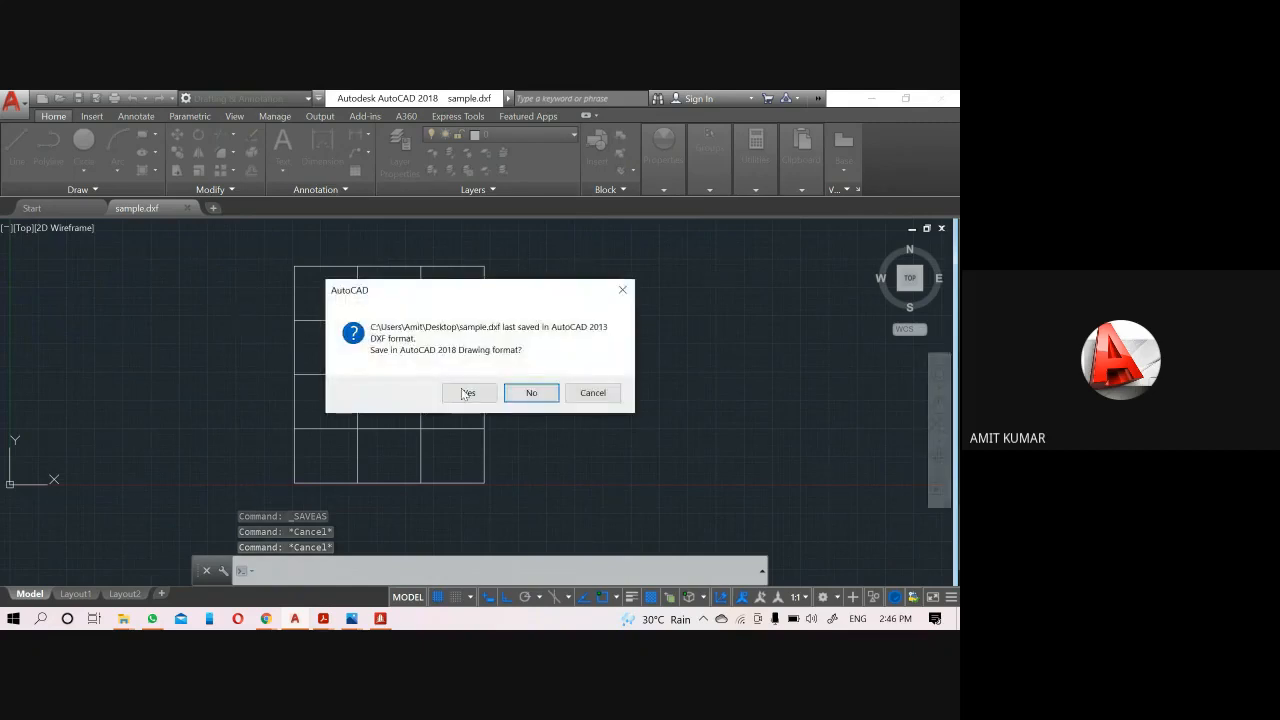
{"action": "left_click", "coordinate": [466, 393]}
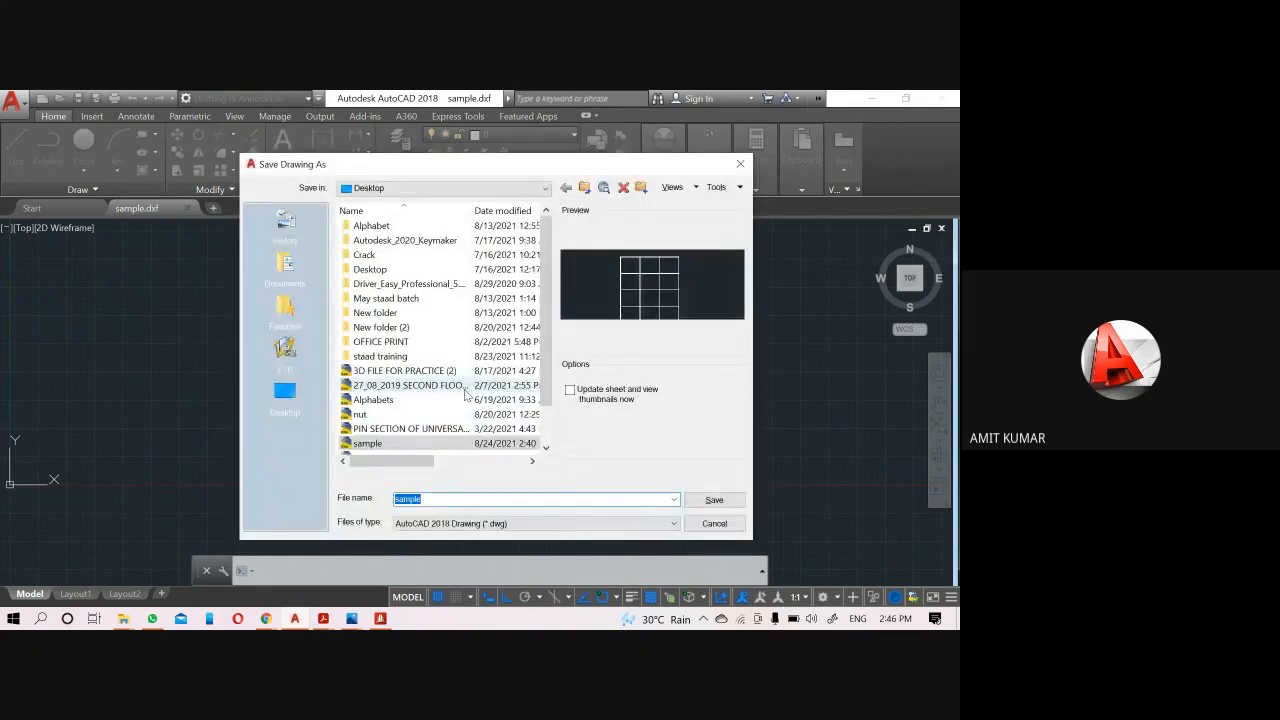
{"action": "left_click", "coordinate": [714, 497]}
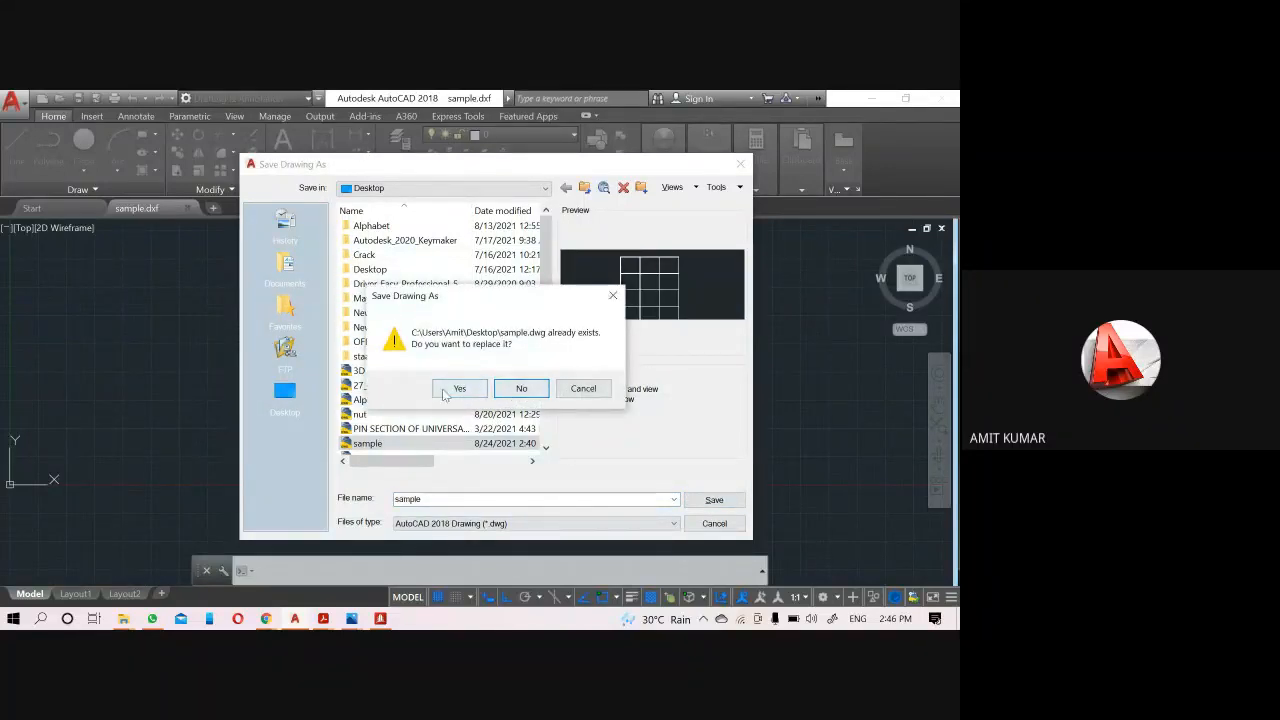
{"action": "left_click", "coordinate": [462, 390]}
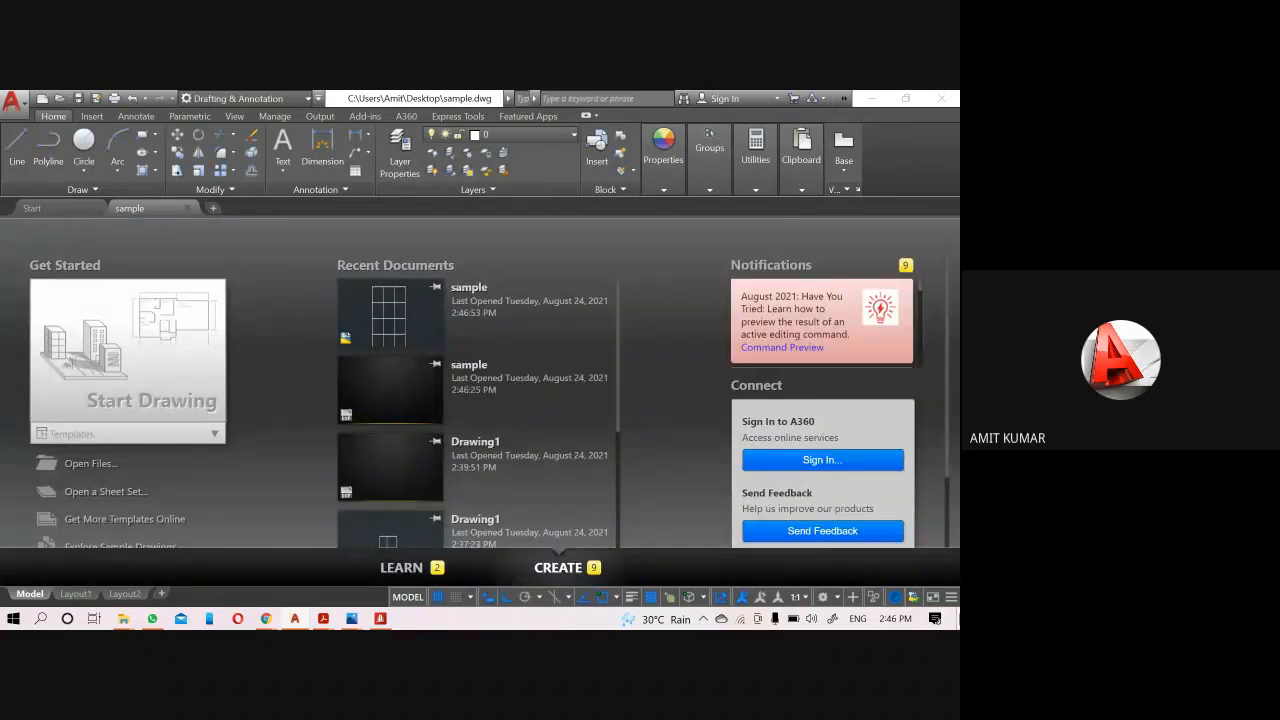
Show the Windows desktop and locate the saved sample DXF file.
{"action": "left_click", "coordinate": [957, 619]}
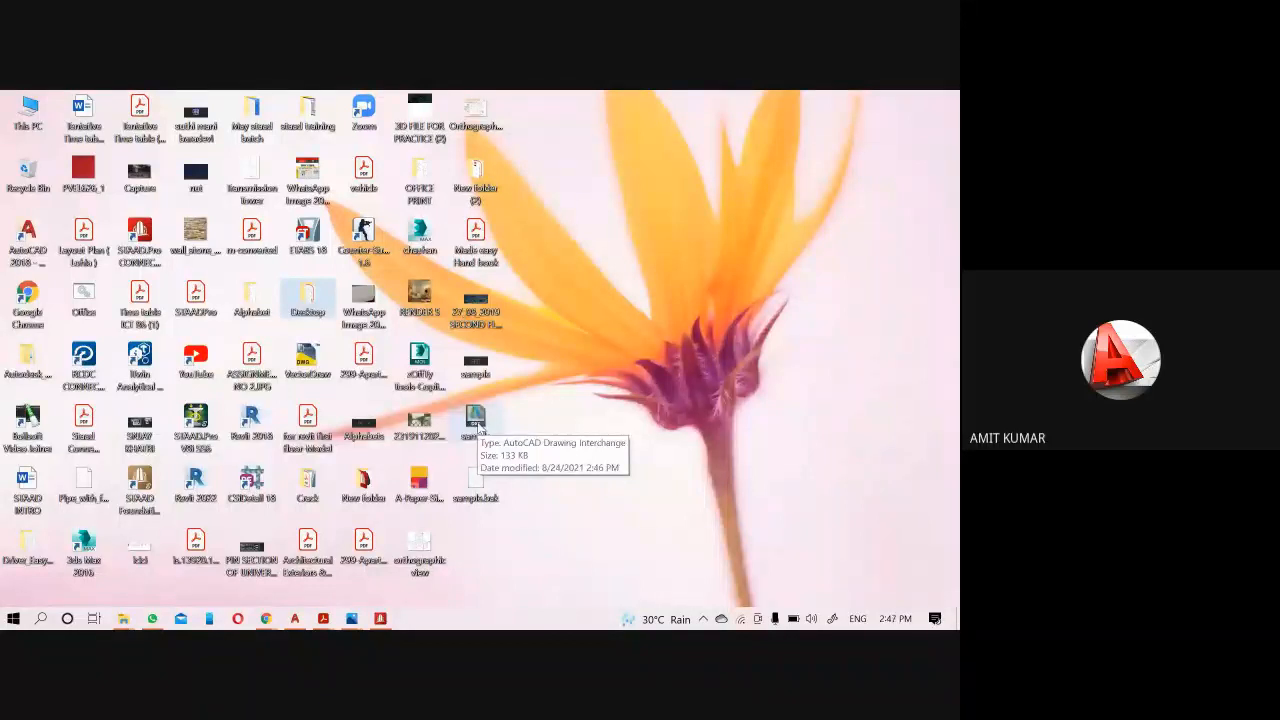
{"action": "right_click", "coordinate": [478, 427]}
{"action": "left_click", "coordinate": [505, 519]}
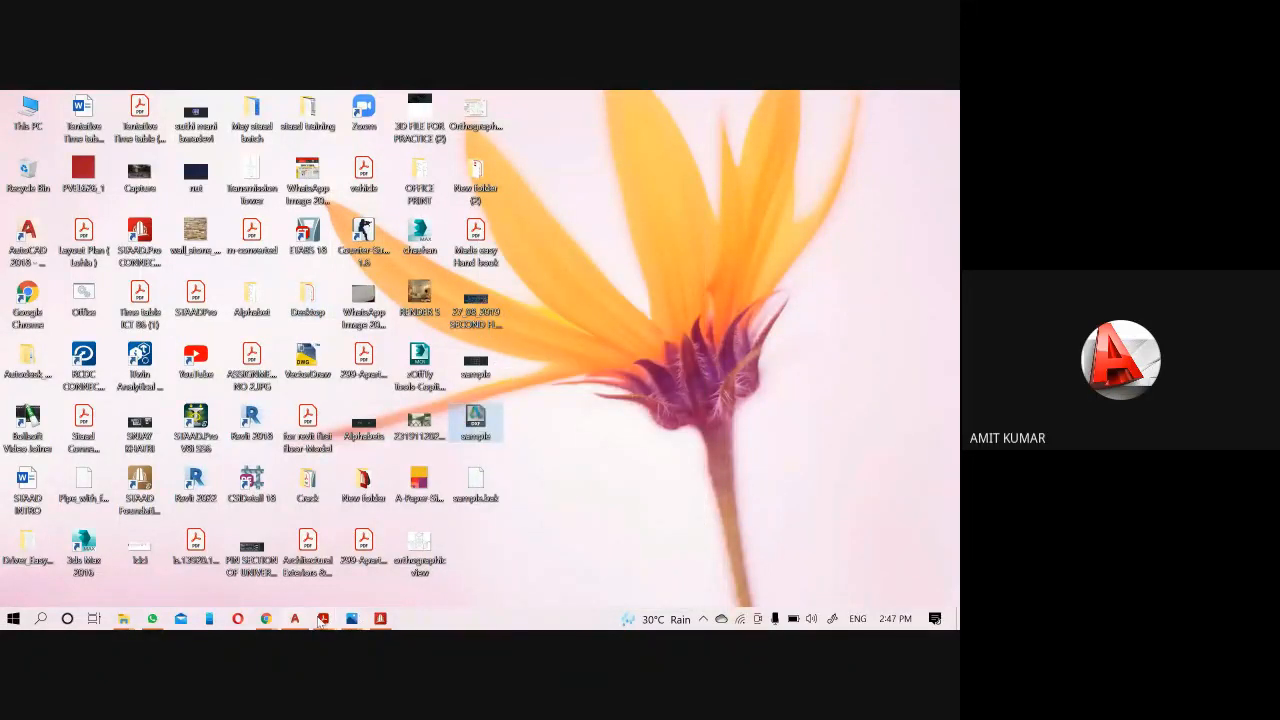
Return to STAAD.Pro and delete all beams of the imported grid together with their unattached nodes.
{"action": "left_click", "coordinate": [380, 618]}
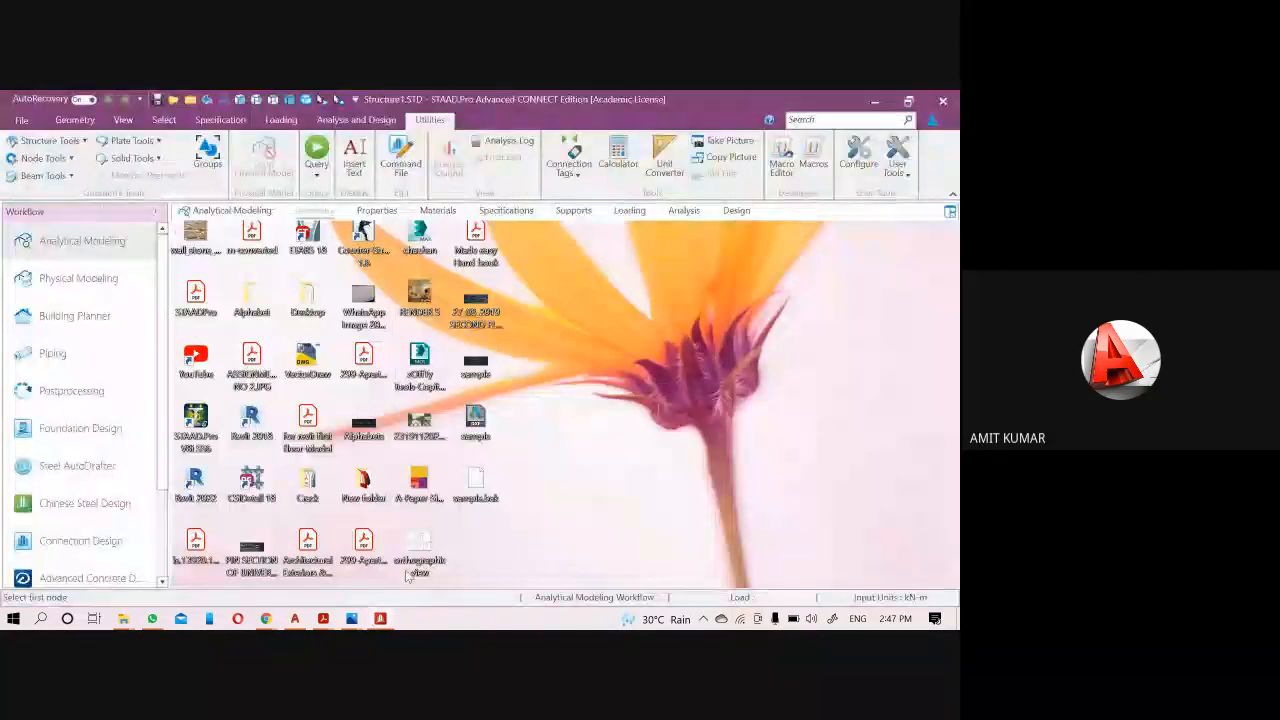
{"action": "scroll", "coordinate": [316, 363], "scroll_direction": "down", "scroll_amount": 3}
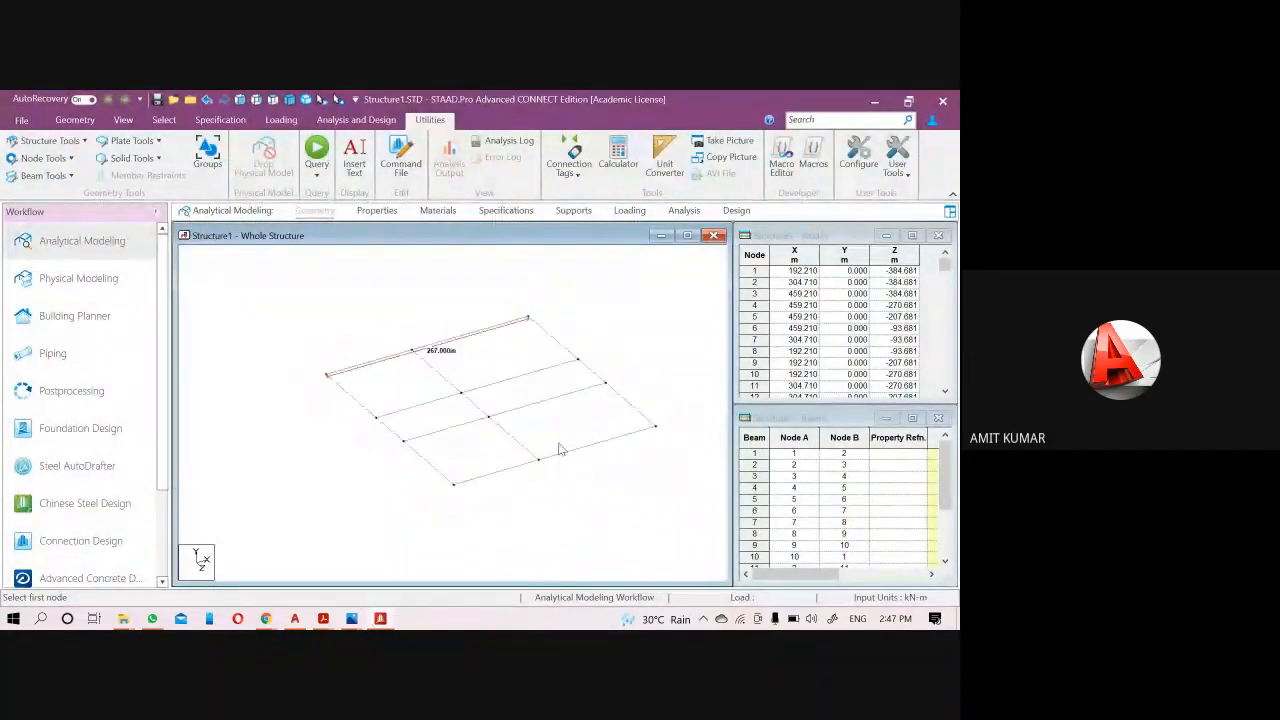
{"action": "left_click_drag", "start_coordinate": [589, 489], "coordinate": [211, 294]}
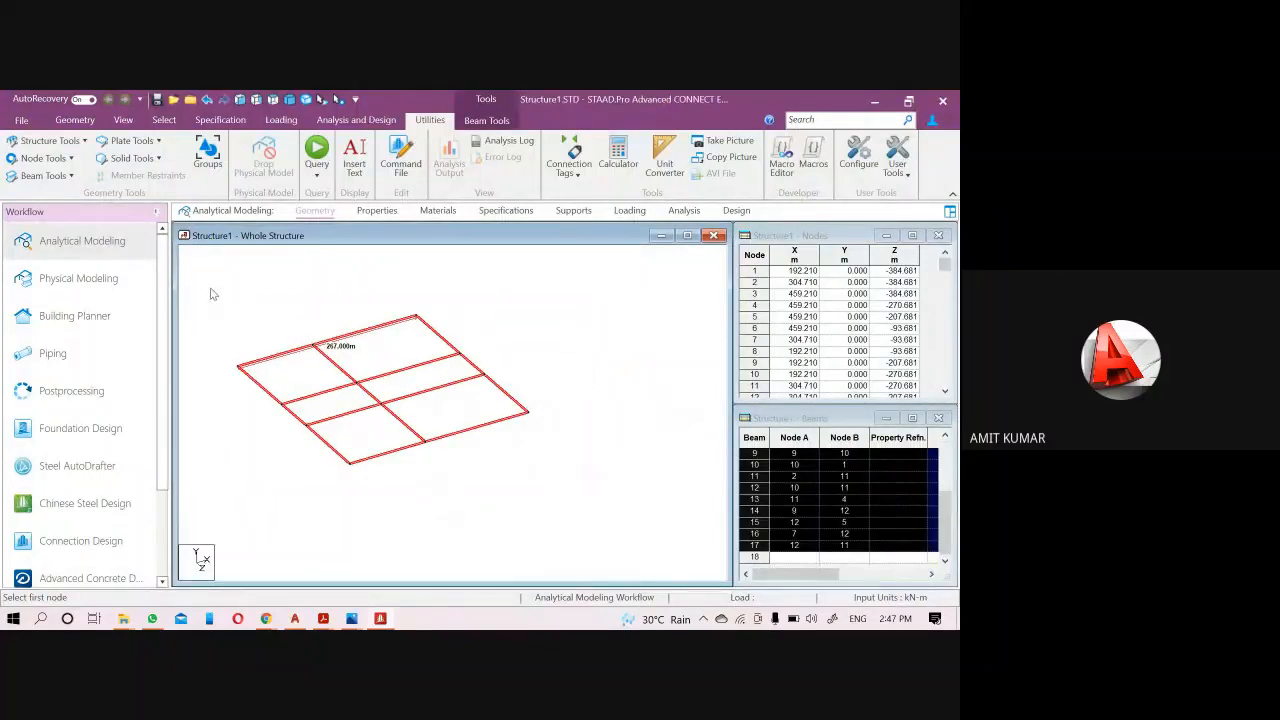
{"action": "key", "text": "Delete"}
{"action": "key", "text": "Return"}
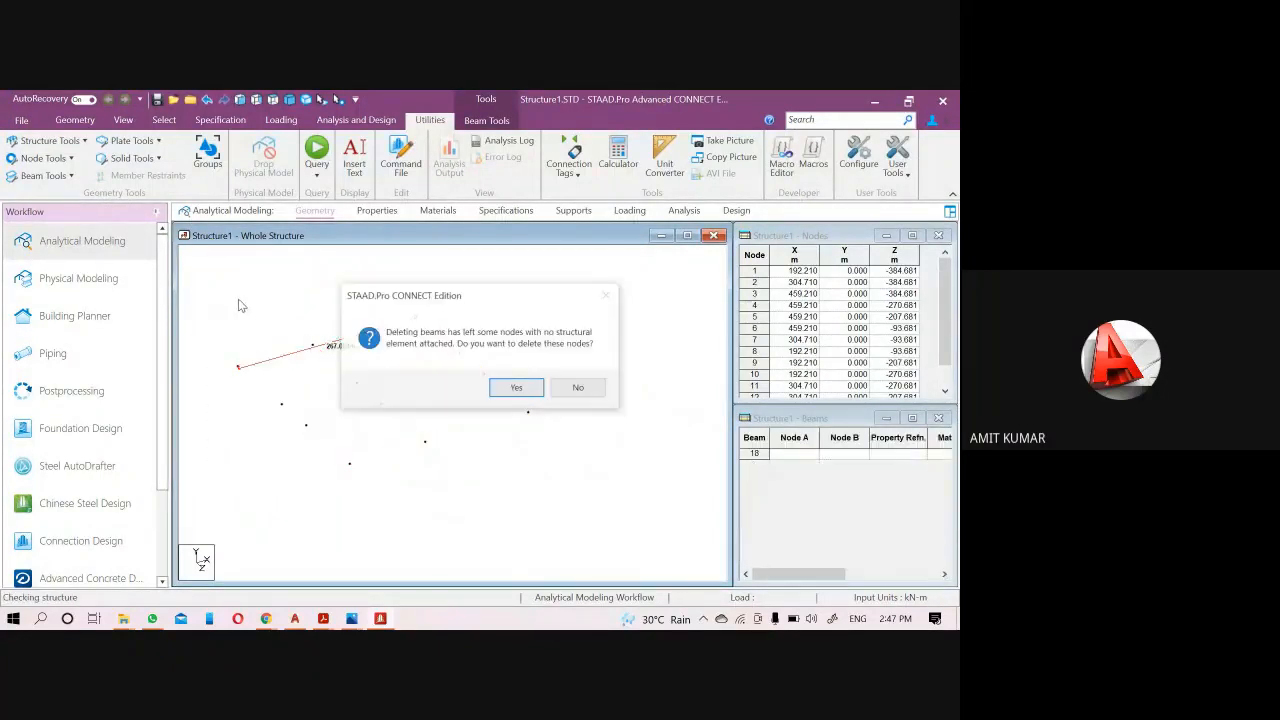
{"action": "left_click", "coordinate": [516, 388]}
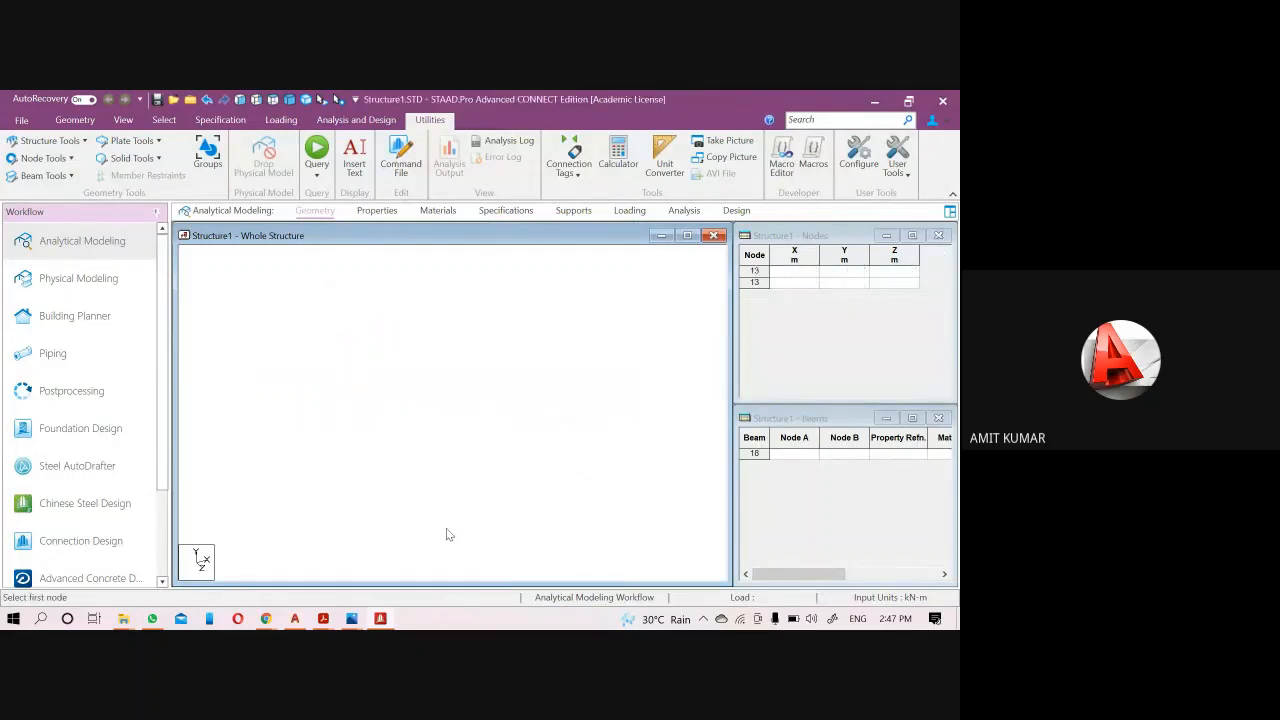
{"action": "mouse_move", "coordinate": [384, 622]}
{"action": "left_click", "coordinate": [295, 619]}
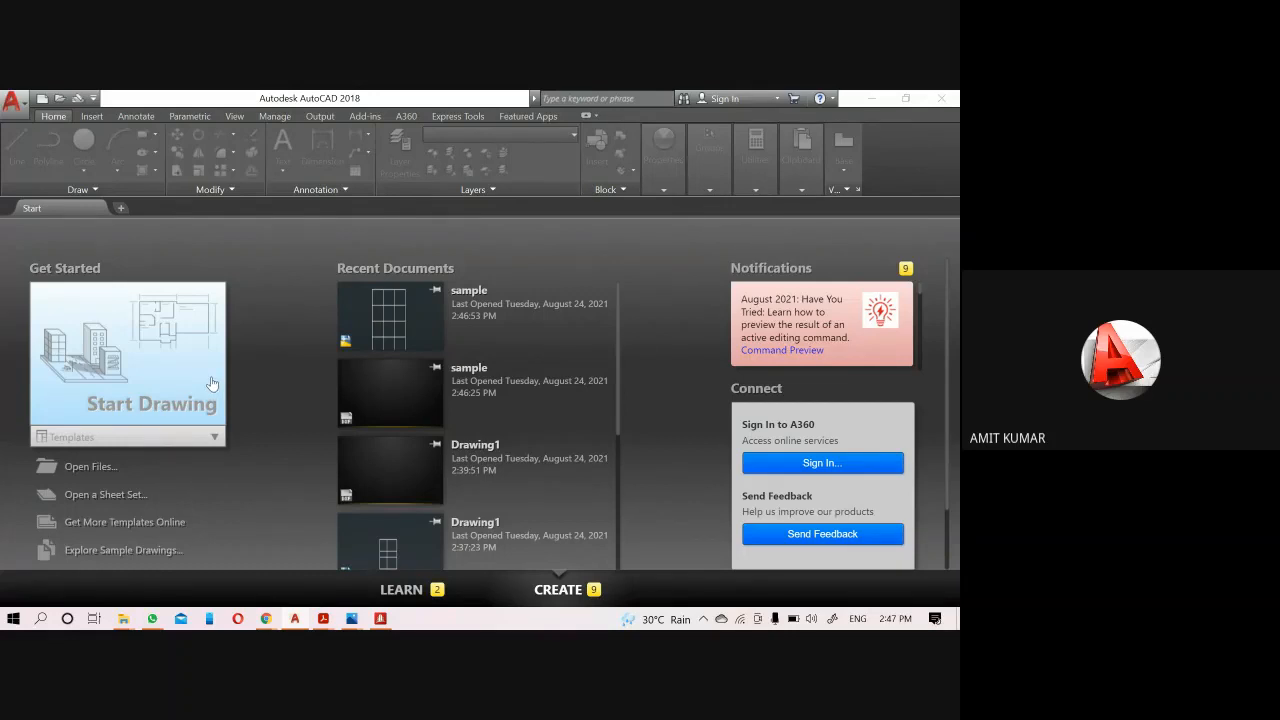
{"action": "left_click", "coordinate": [379, 618]}
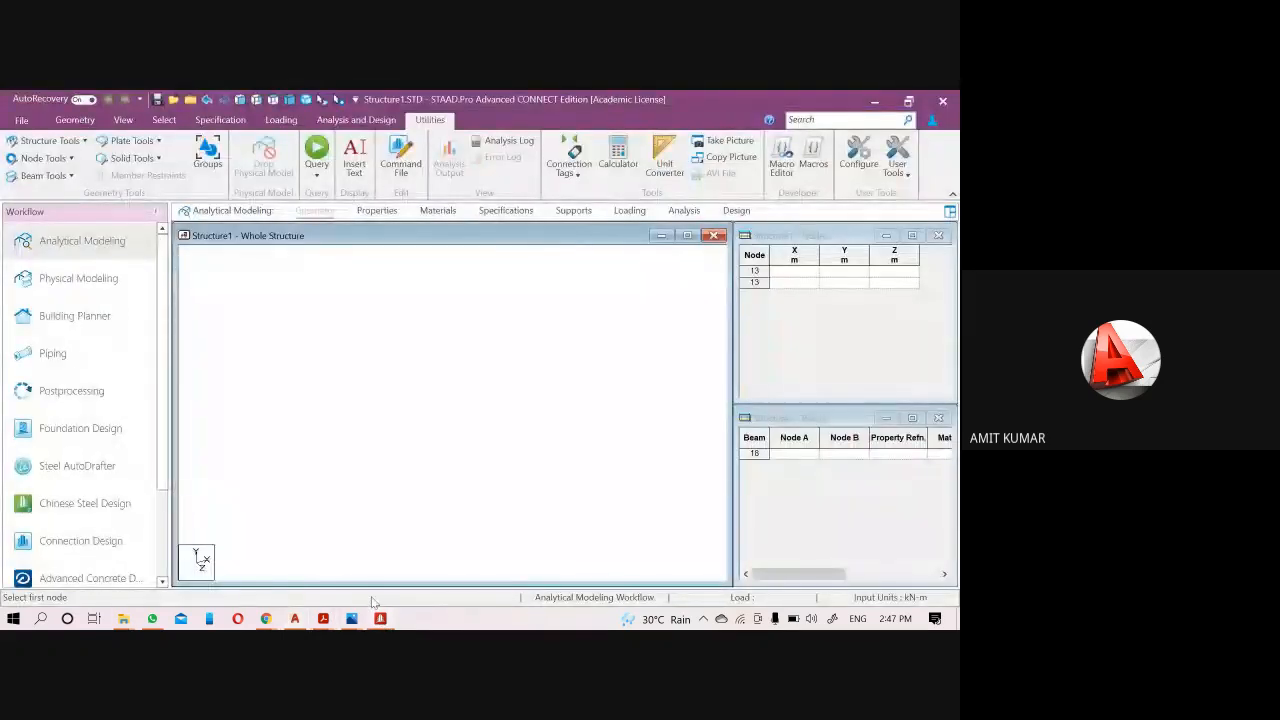
Start a new DXF model import without saving changes to Structure1 and open the sample file from the Desktop.
{"action": "left_click", "coordinate": [21, 119]}
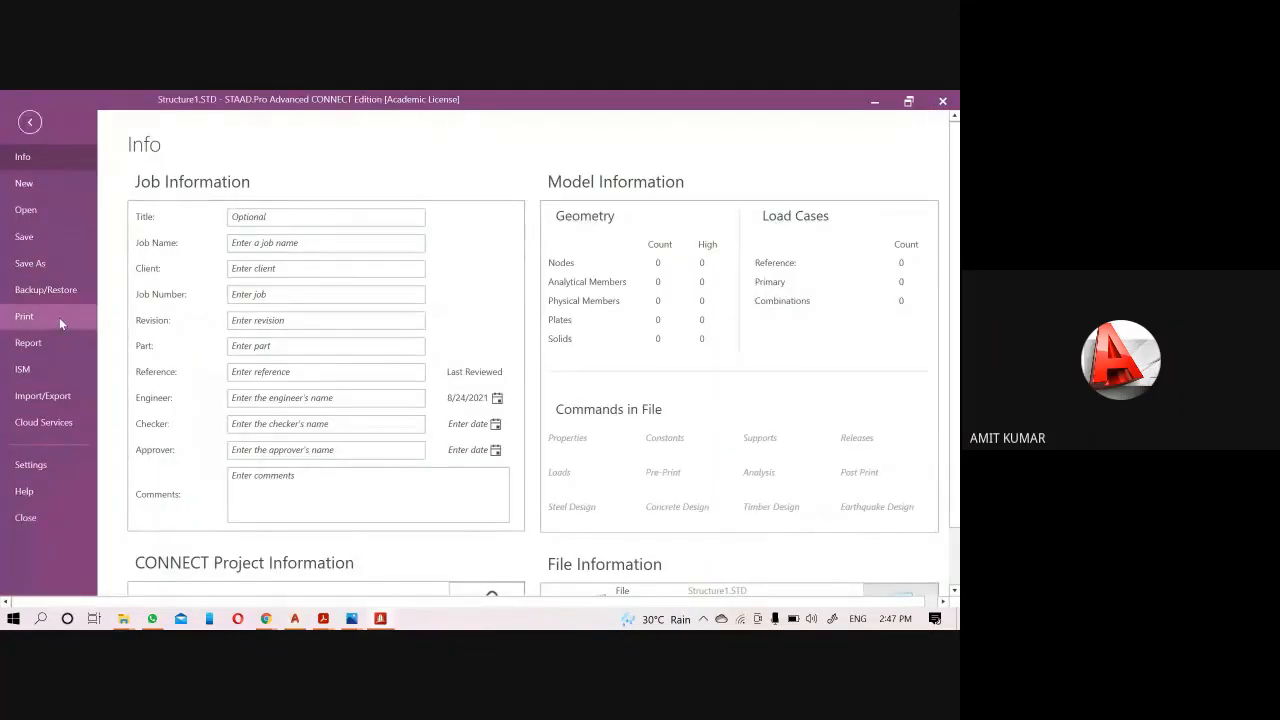
{"action": "left_click", "coordinate": [54, 394]}
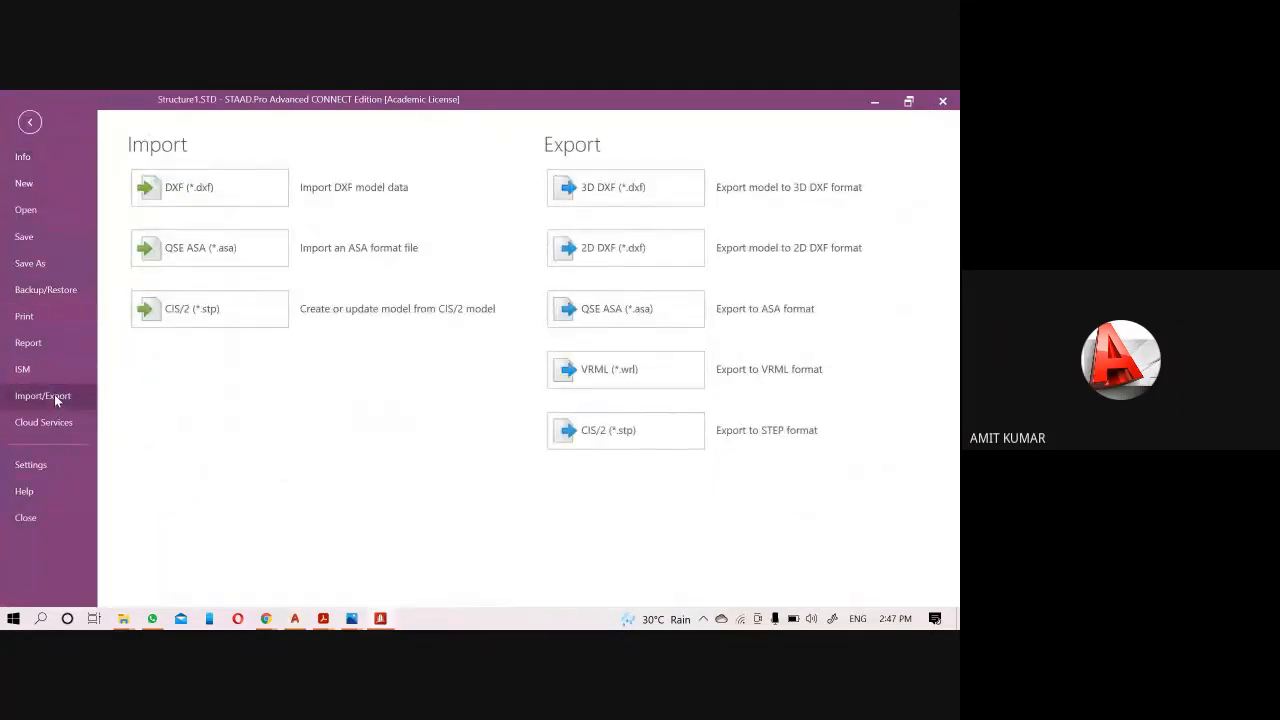
{"action": "left_click", "coordinate": [195, 190]}
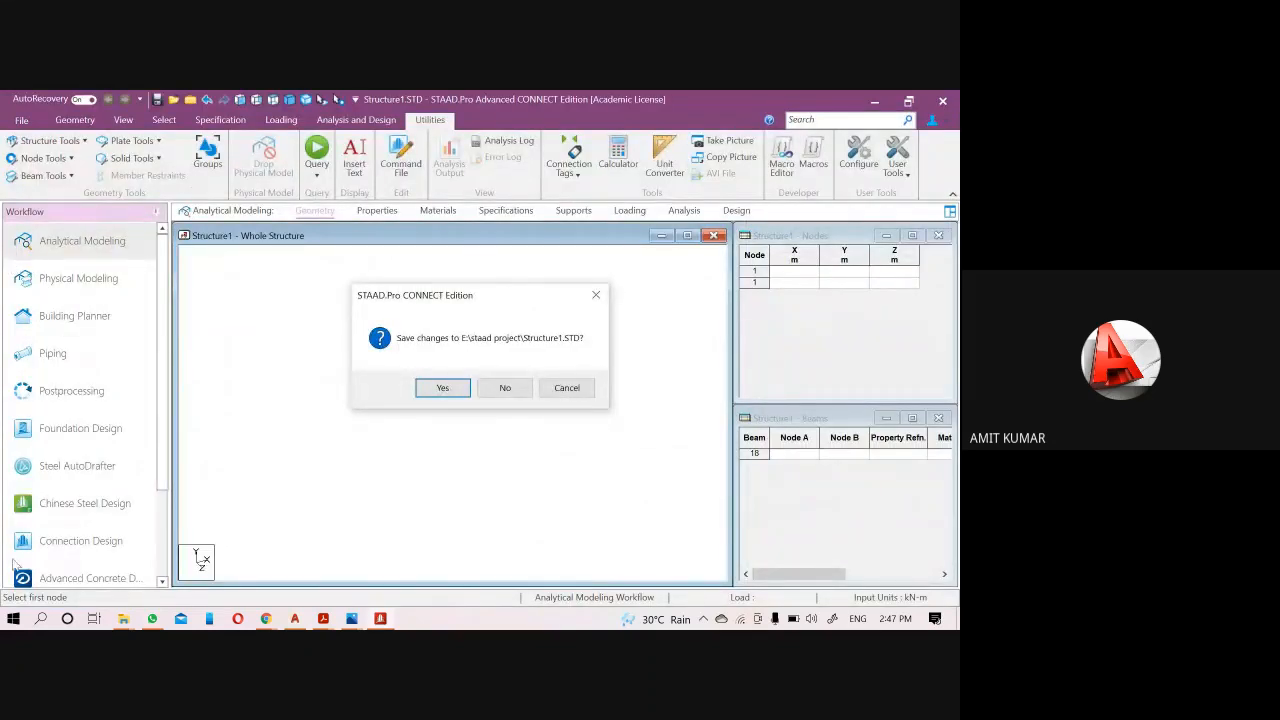
{"action": "left_click", "coordinate": [507, 388]}
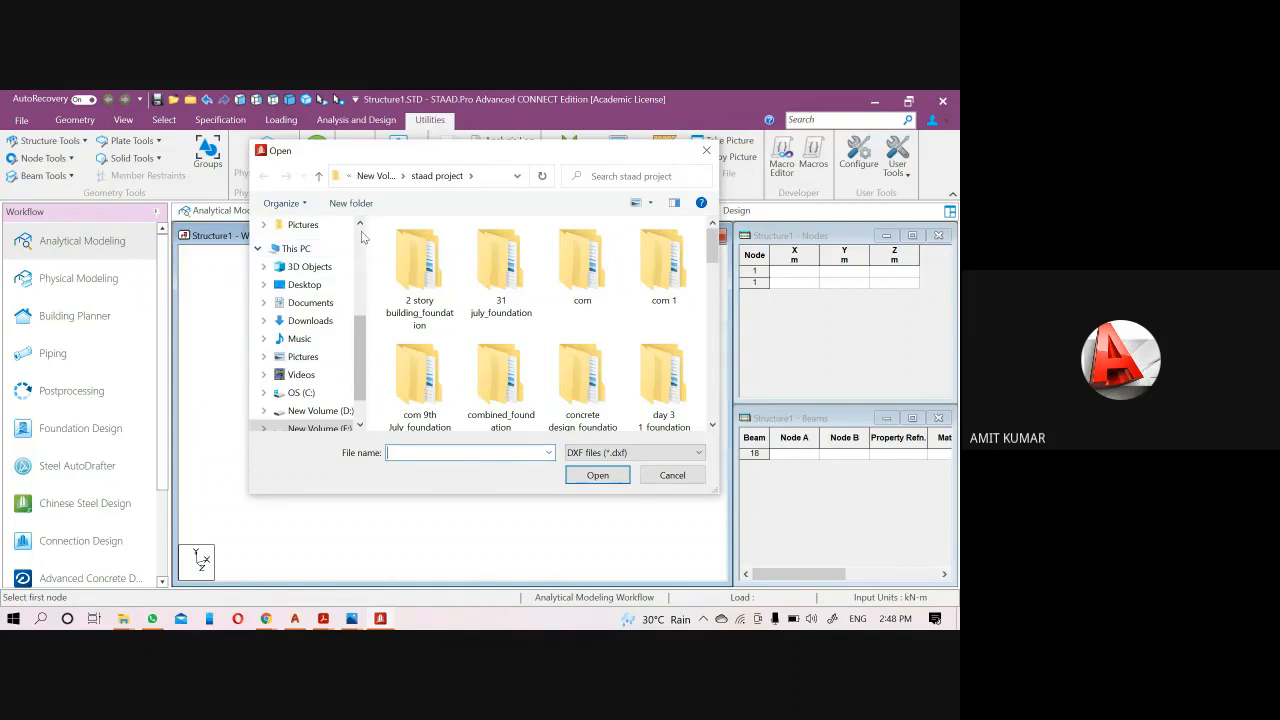
{"action": "scroll", "coordinate": [330, 260], "scroll_direction": "up", "scroll_amount": 5}
{"action": "left_click", "coordinate": [304, 224]}
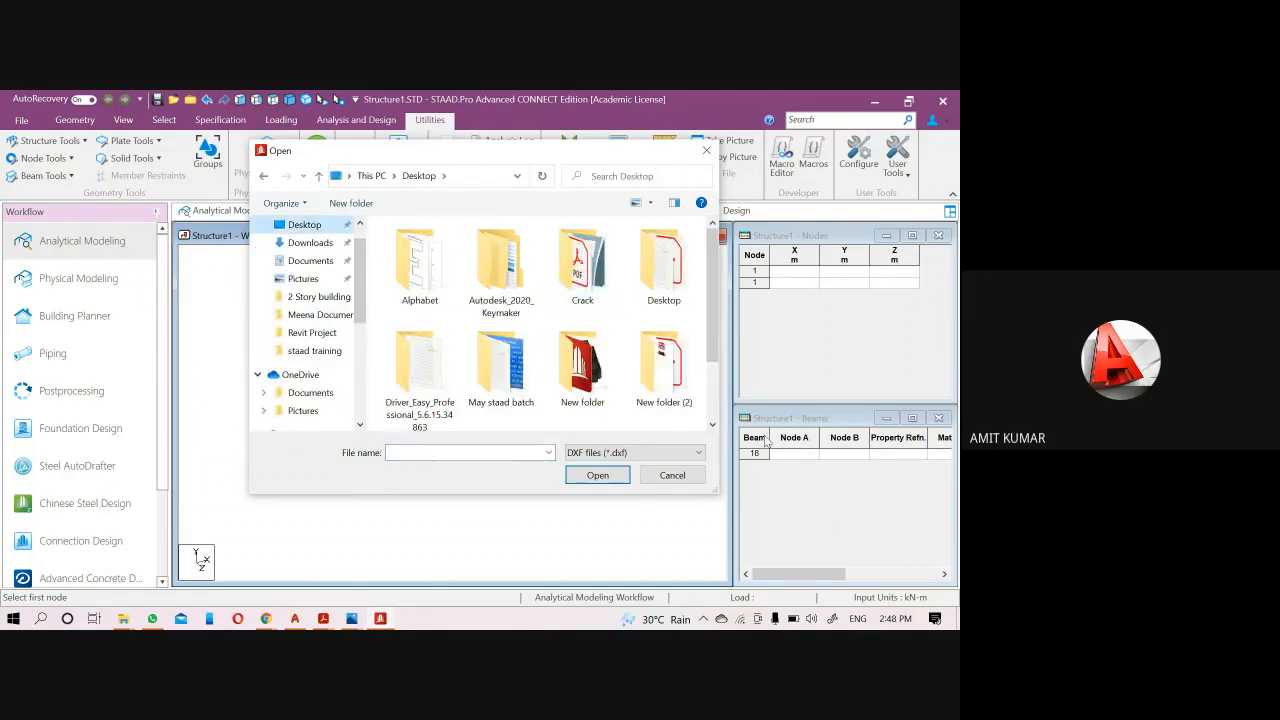
{"action": "scroll", "coordinate": [716, 330], "scroll_direction": "down", "scroll_amount": 2}
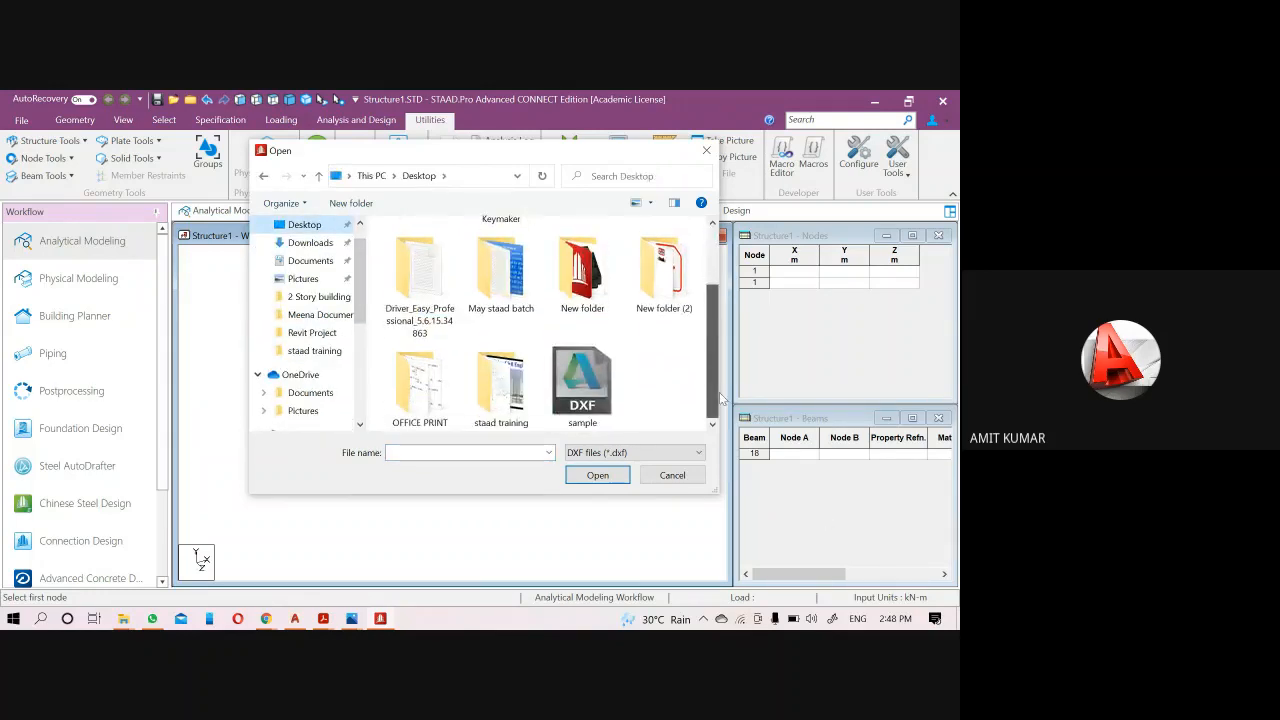
{"action": "left_click", "coordinate": [590, 395]}
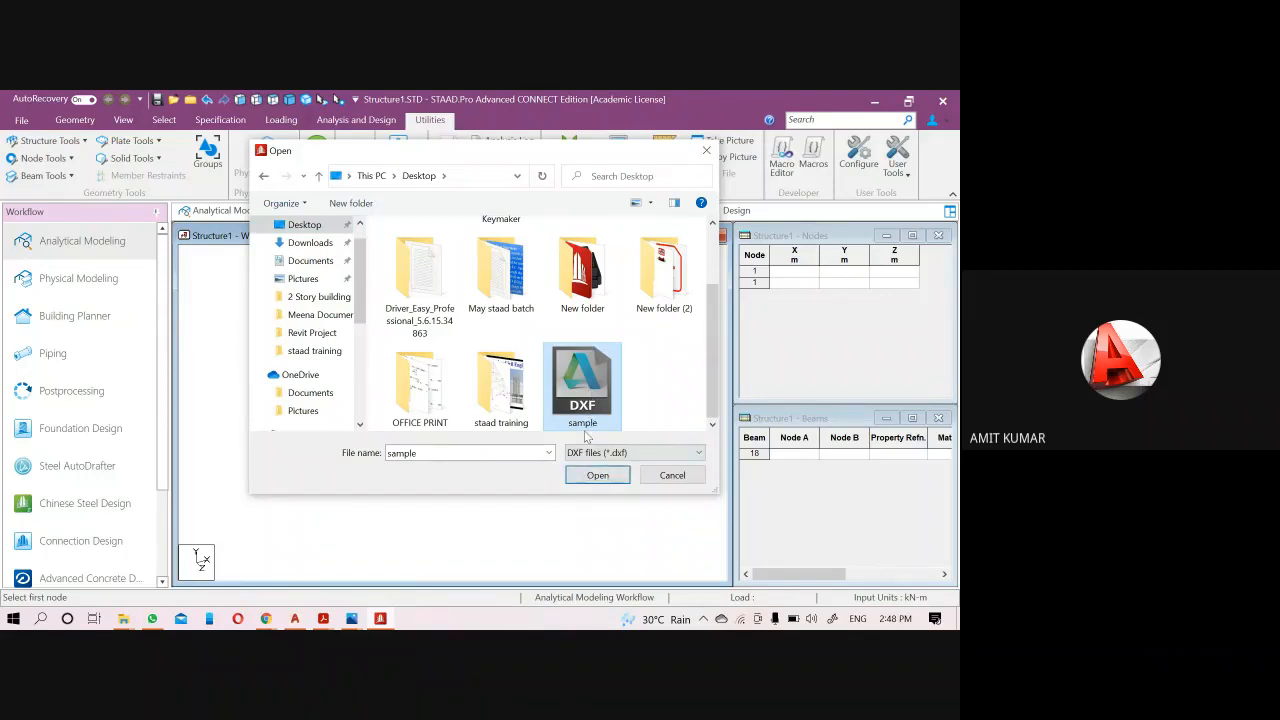
{"action": "left_click", "coordinate": [617, 475]}
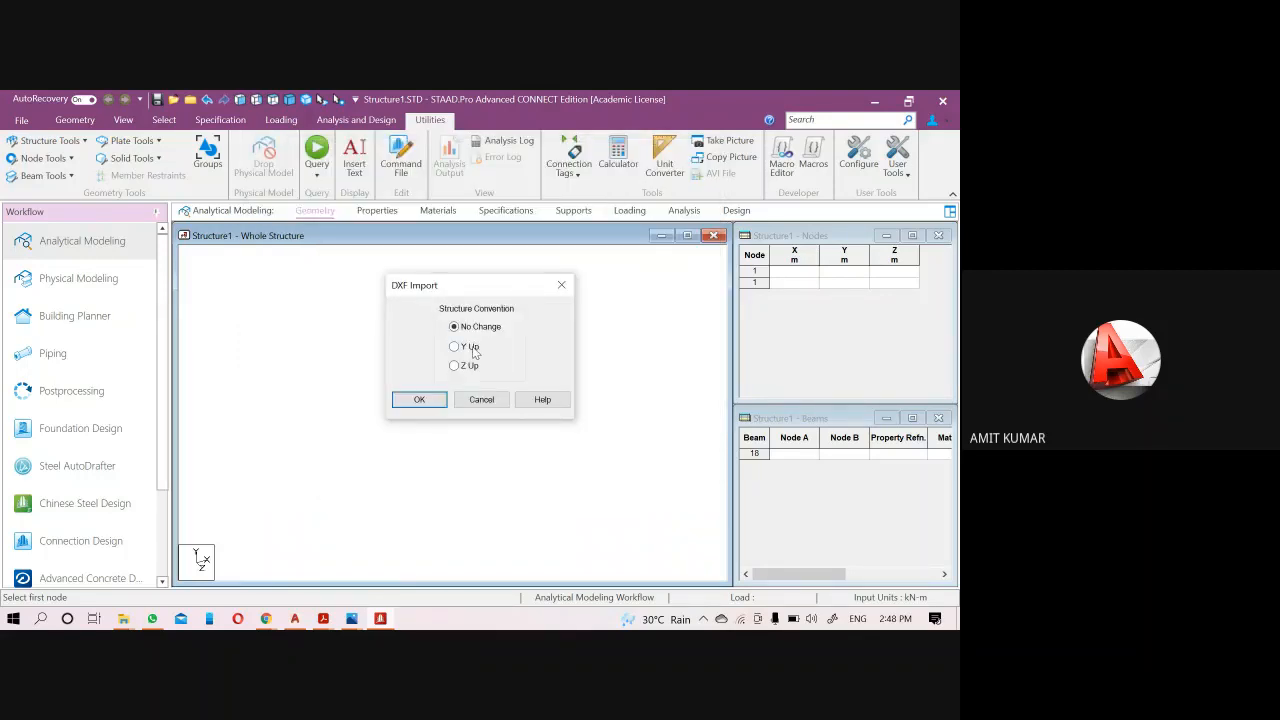
Import the sample DXF with the Y Up structure convention, using Millimeter length units and KiloNewton force units.
{"action": "left_click", "coordinate": [470, 347]}
{"action": "left_click", "coordinate": [425, 402]}
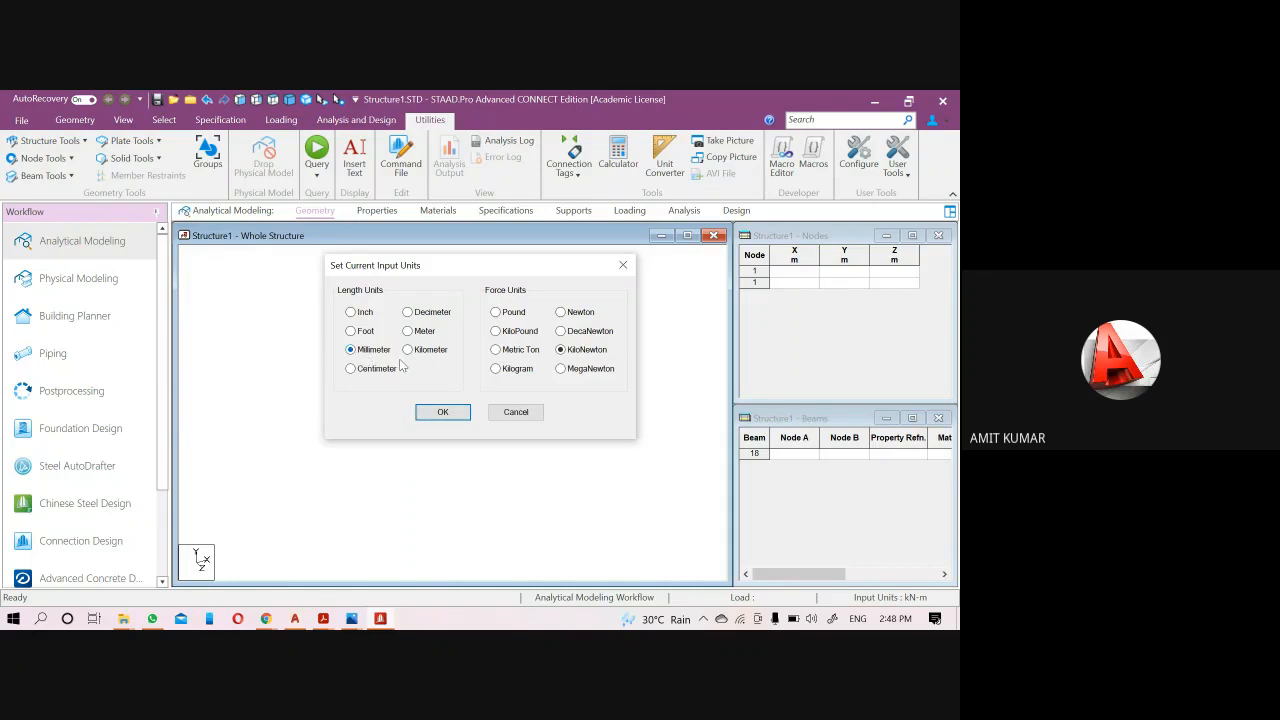
{"action": "left_click", "coordinate": [442, 413]}
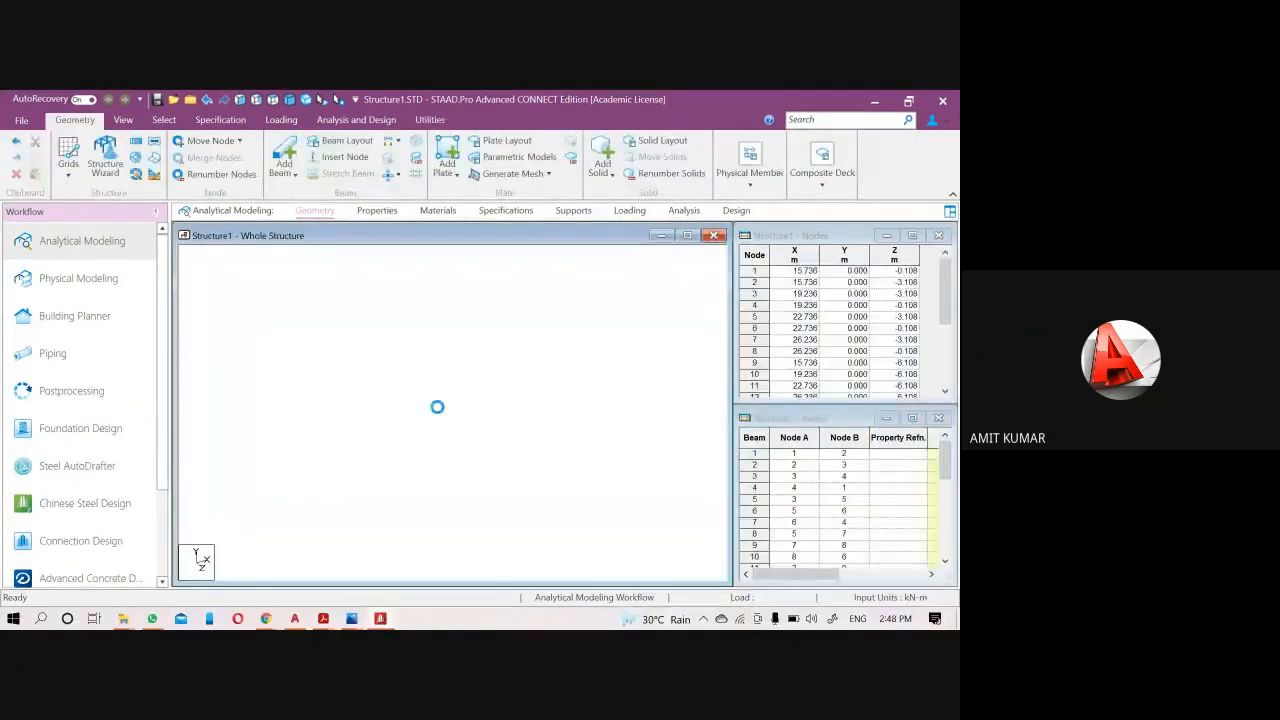
Check the length of an edge beam at the corner of the imported grid in its beam properties, then dismiss them.
{"action": "middle_click_drag", "start_coordinate": [323, 403], "coordinate": [390, 404]}
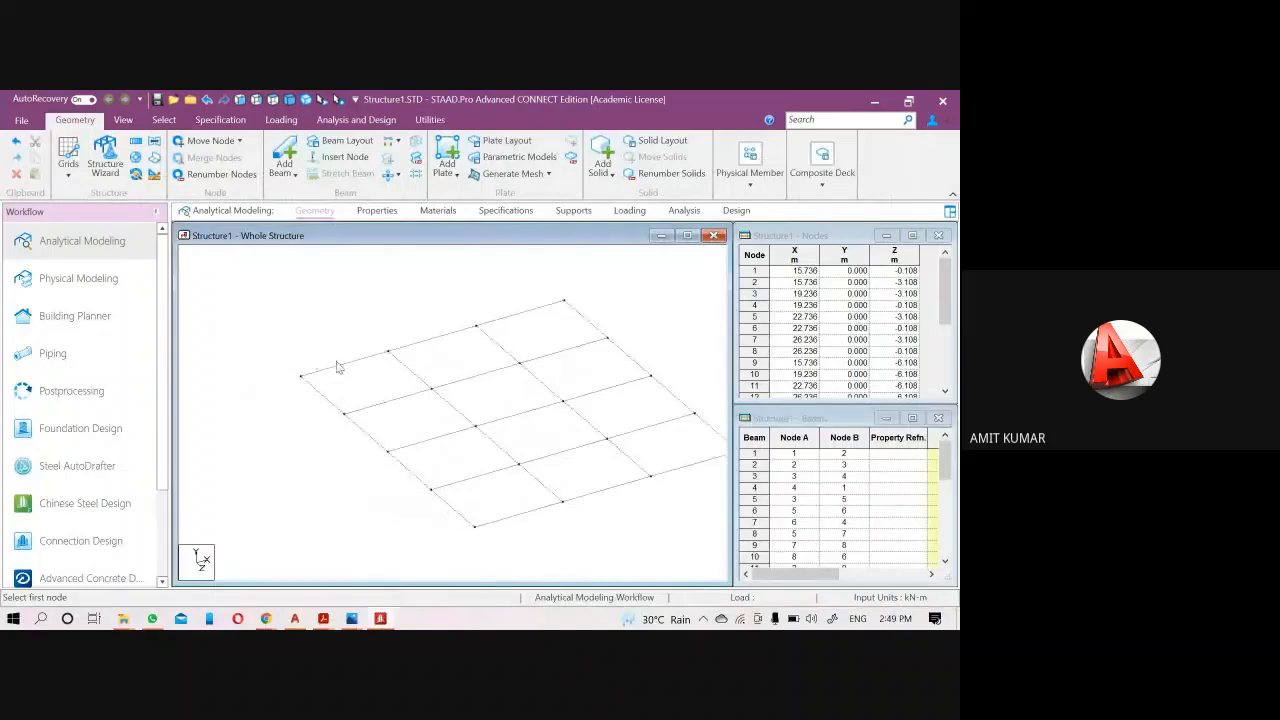
{"action": "double_click", "coordinate": [348, 370]}
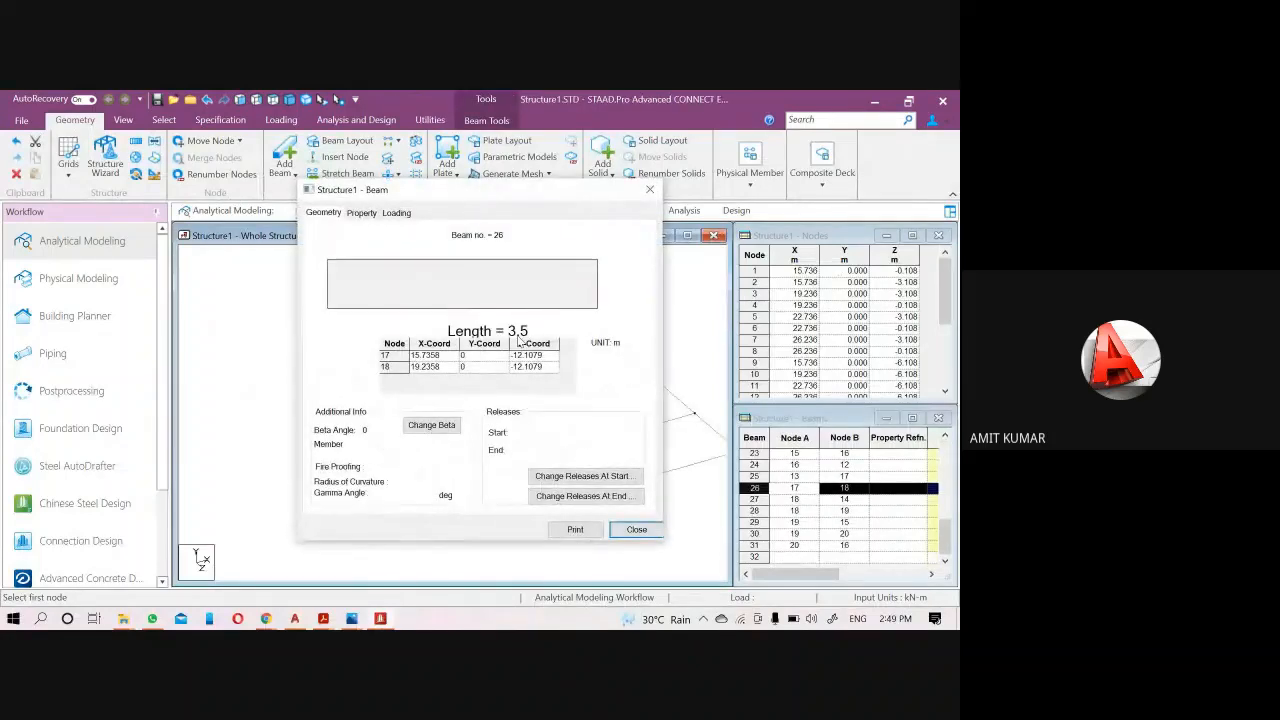
{"action": "left_click", "coordinate": [649, 191]}
{"action": "left_click", "coordinate": [340, 310]}
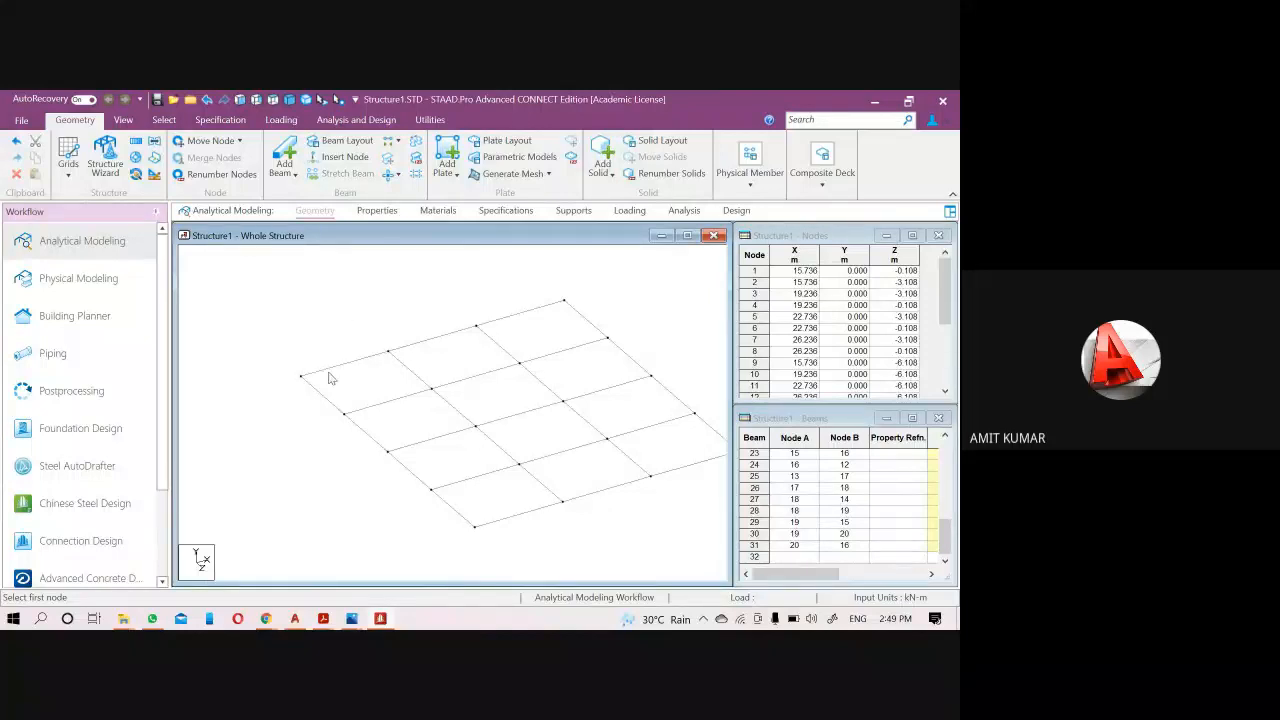
Select all beams of the imported grid to review the complete layout.
{"action": "scroll", "coordinate": [380, 398], "scroll_direction": "down", "scroll_amount": 1}
{"action": "middle_click_drag", "start_coordinate": [487, 432], "coordinate": [393, 408]}
{"action": "scroll", "coordinate": [436, 440], "scroll_direction": "down", "scroll_amount": 6}
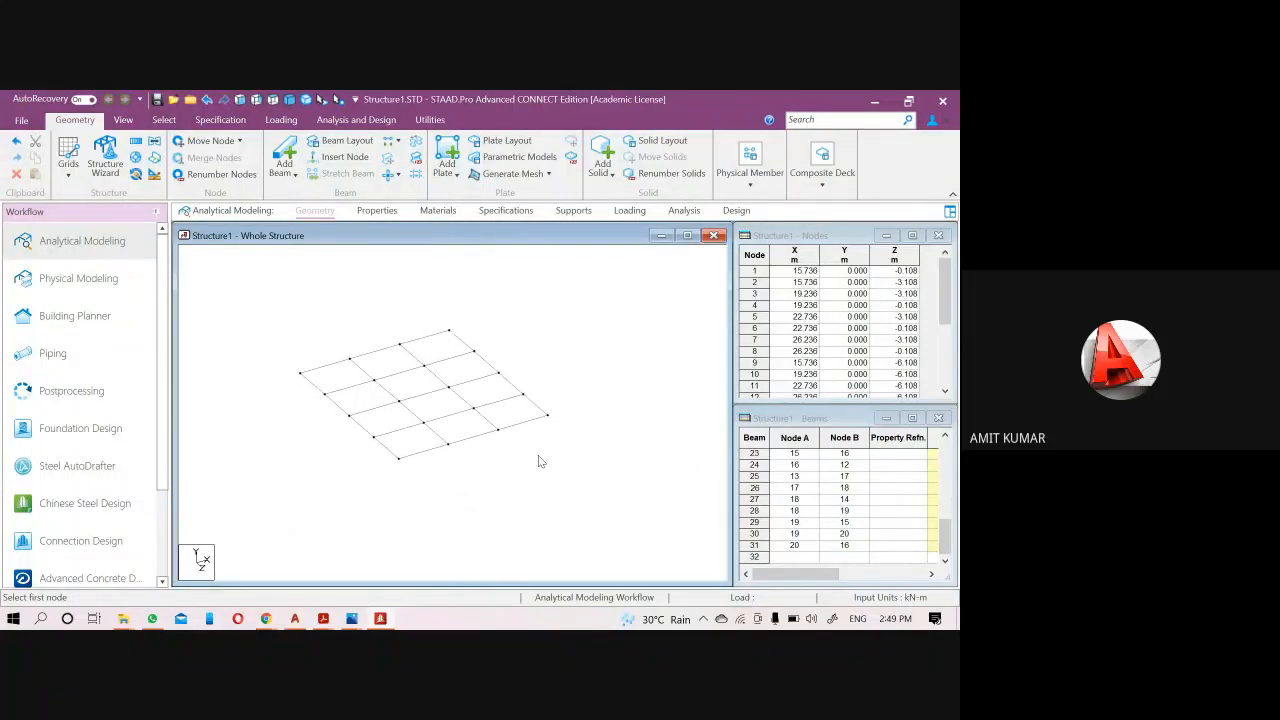
{"action": "left_click_drag", "start_coordinate": [577, 486], "coordinate": [251, 297]}
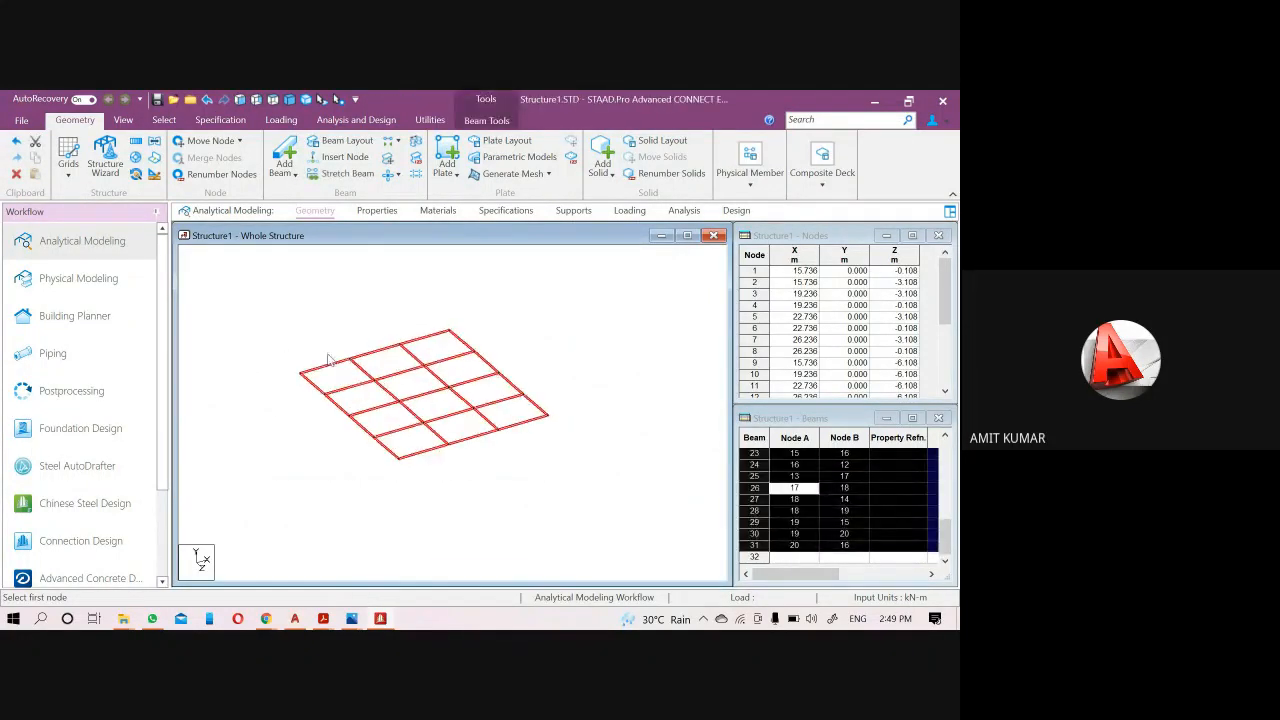
{"action": "middle_click_drag", "start_coordinate": [285, 348], "coordinate": [394, 381]}
{"action": "scroll", "coordinate": [505, 402], "scroll_direction": "up", "scroll_amount": 1}
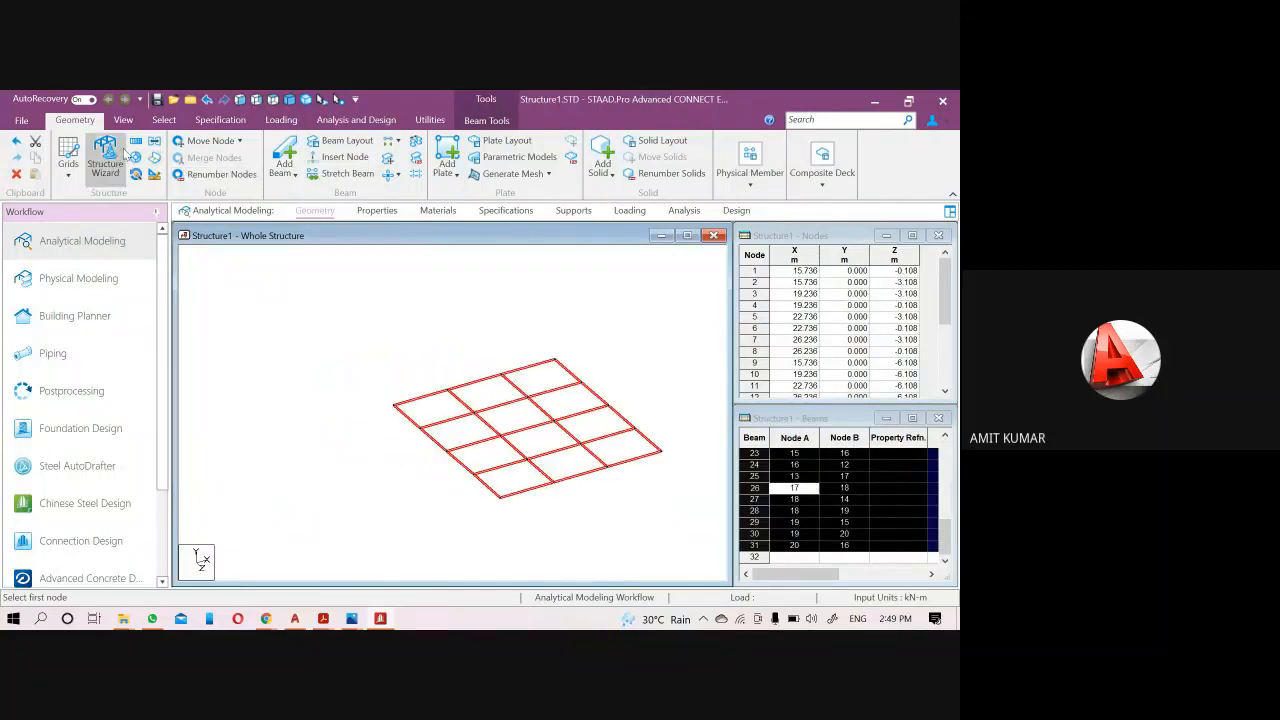
Switch to AutoCAD and open the recent sample drawing, showing its grid in an angled 3D view.
{"action": "left_click", "coordinate": [877, 102]}
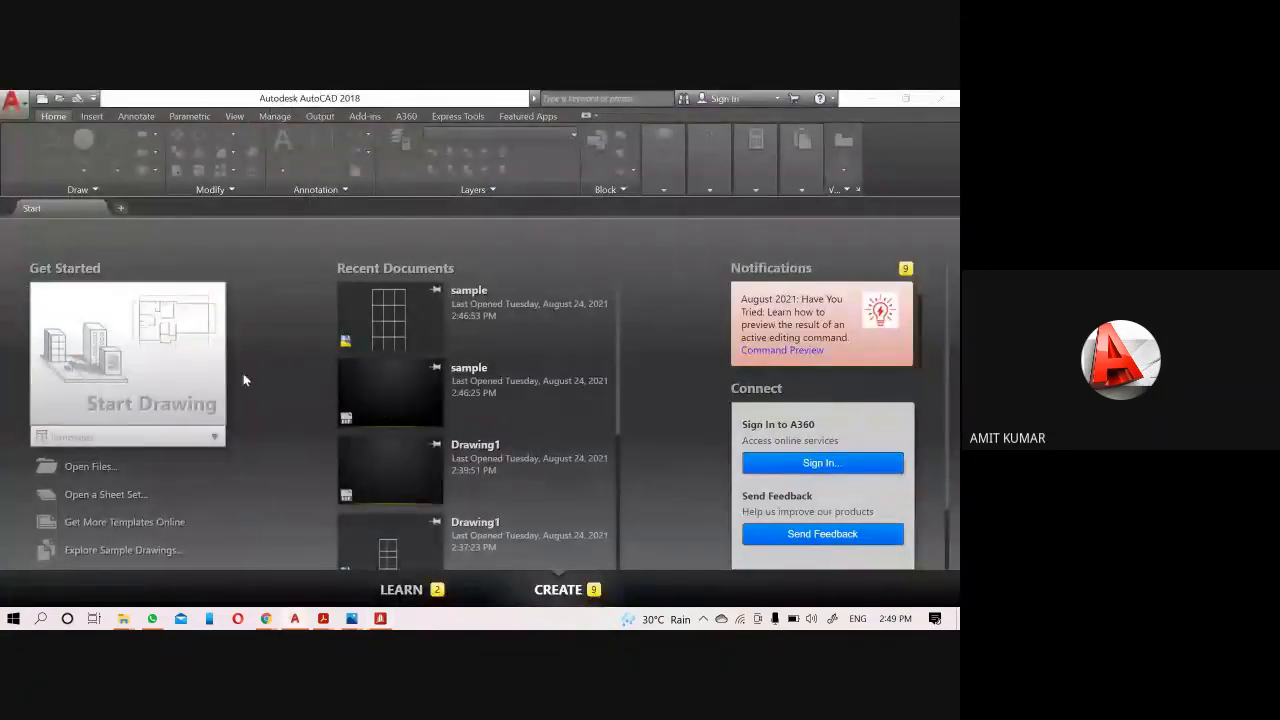
{"action": "left_click", "coordinate": [398, 333]}
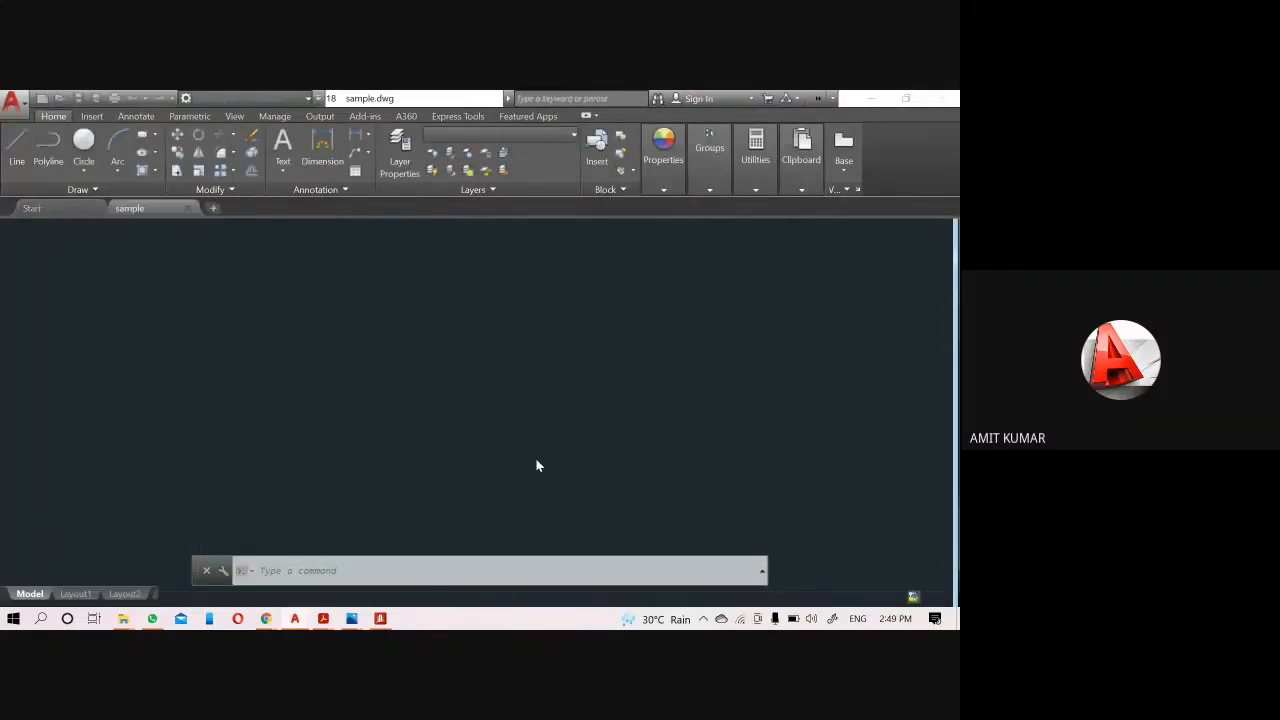
{"action": "key", "text": "Escape"}
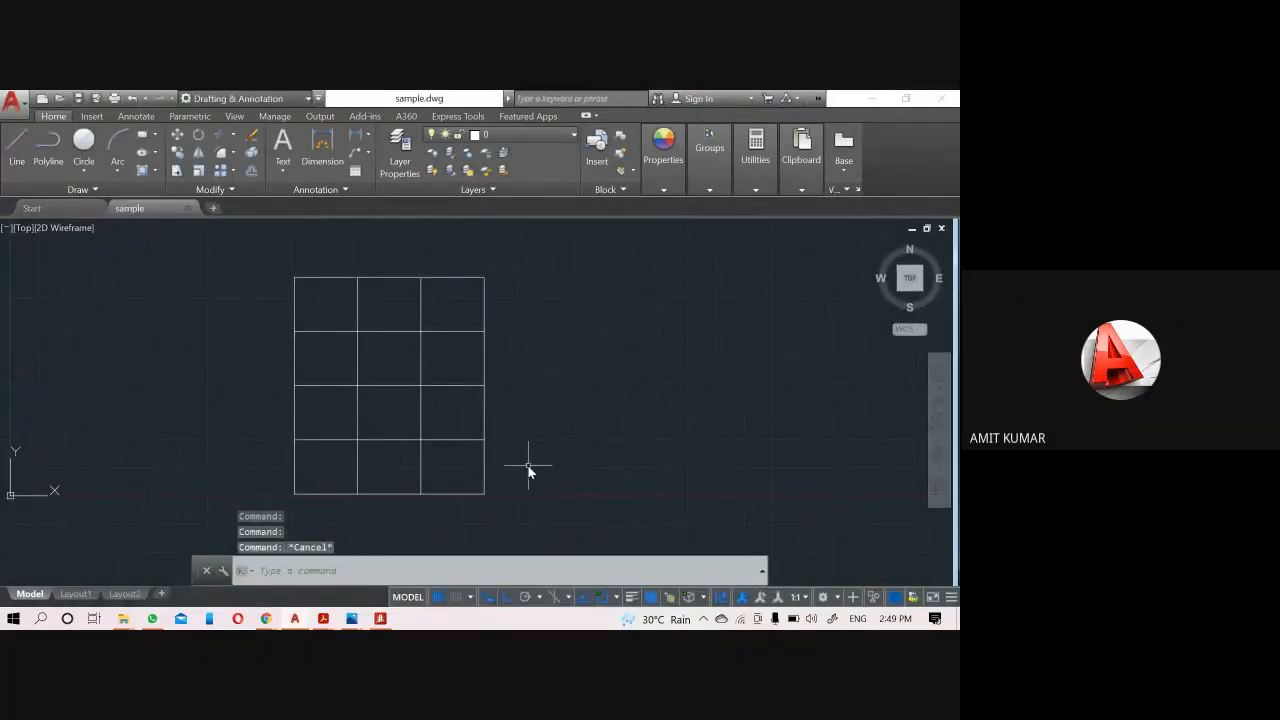
{"action": "middle_click_drag", "start_coordinate": [511, 489], "coordinate": [592, 398], "text": "shift"}
{"action": "scroll", "coordinate": [541, 411], "scroll_direction": "down", "scroll_amount": 5}
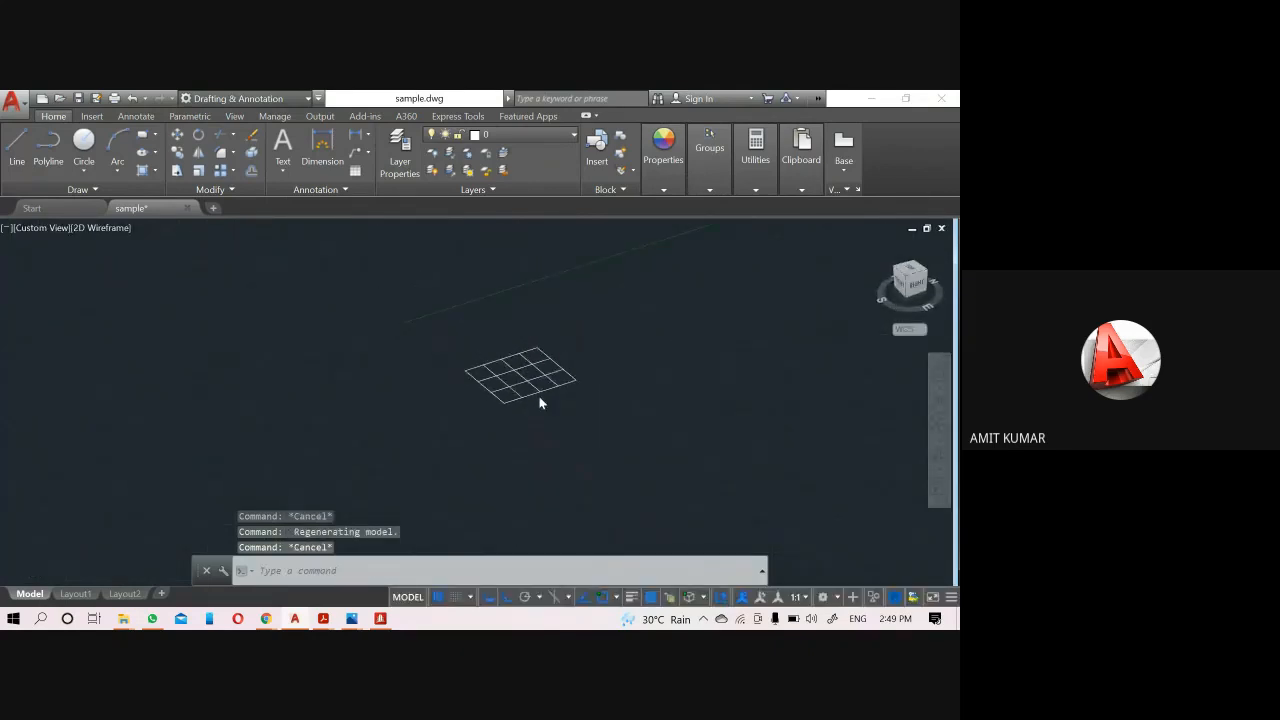
{"action": "scroll", "coordinate": [538, 395], "scroll_direction": "up", "scroll_amount": 5}
{"action": "type", "text": "co"}
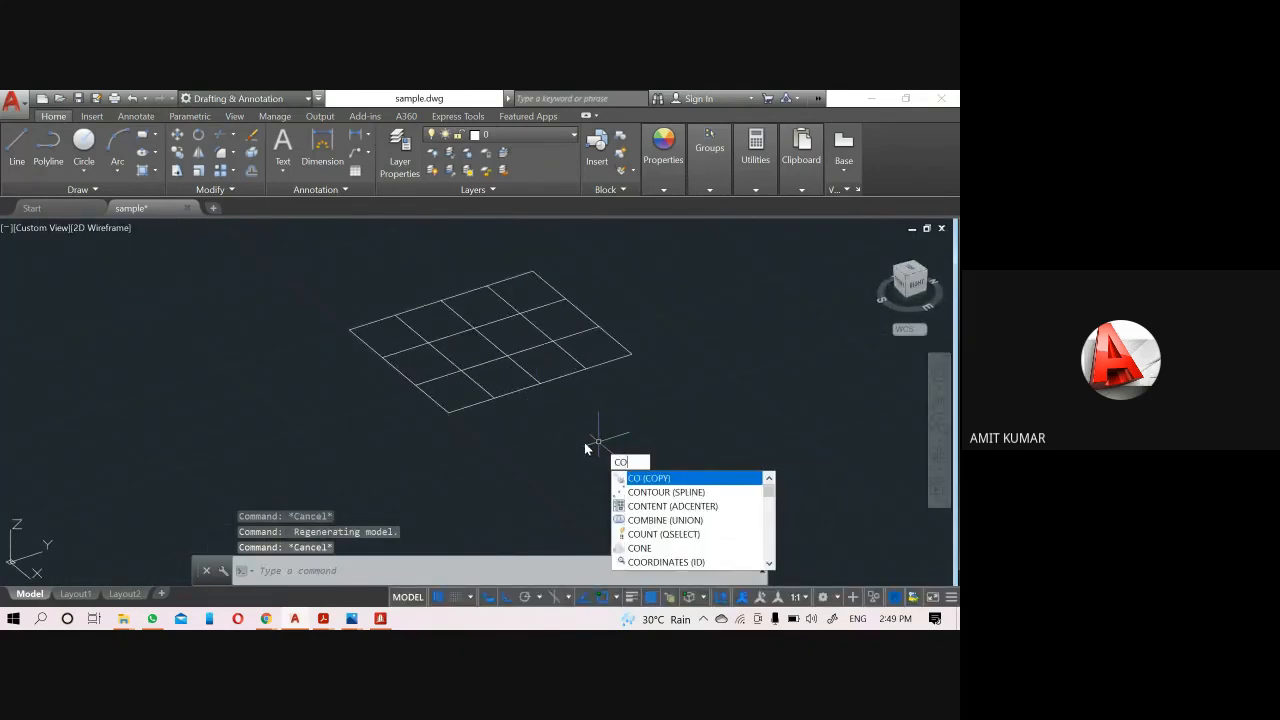
{"action": "key", "text": "Return"}
{"action": "left_click", "coordinate": [680, 441]}
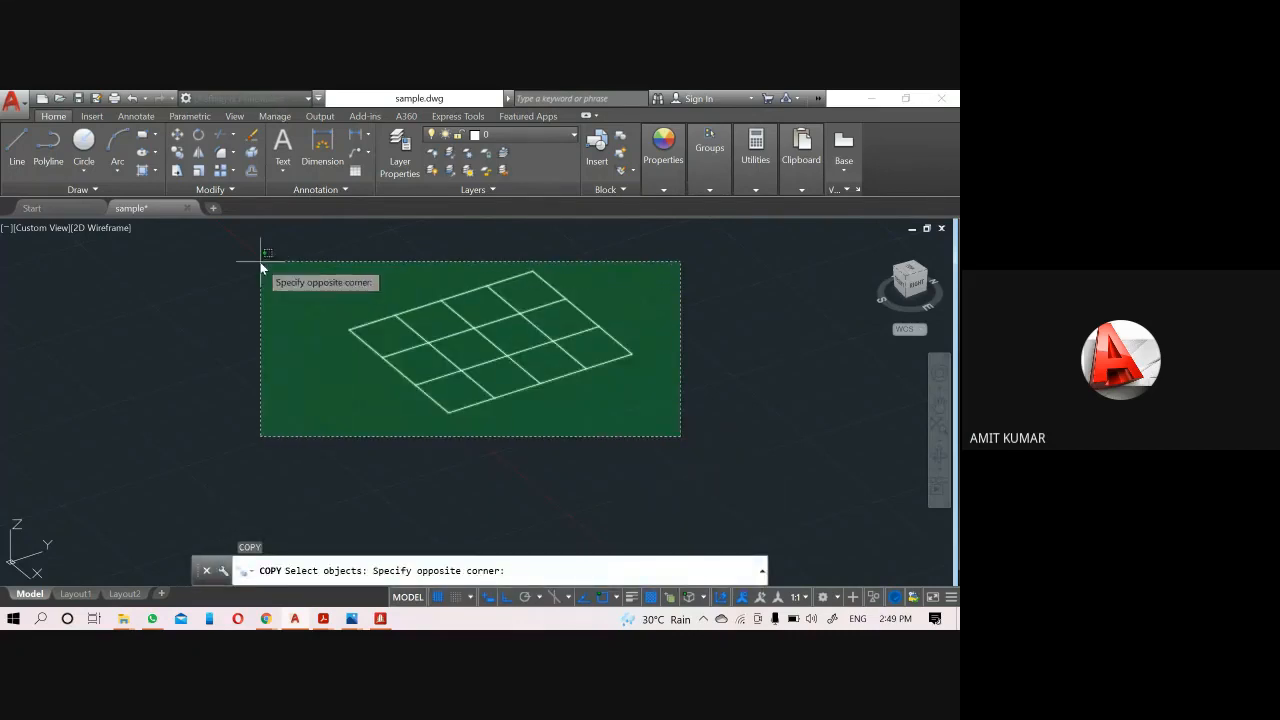
{"action": "key", "text": "Escape"}
{"action": "key", "text": "Escape"}
{"action": "key", "text": "Escape"}
Draw a 3000 mm vertical column line upward from the outer corner of the grid with the Line command.
{"action": "type", "text": "l"}
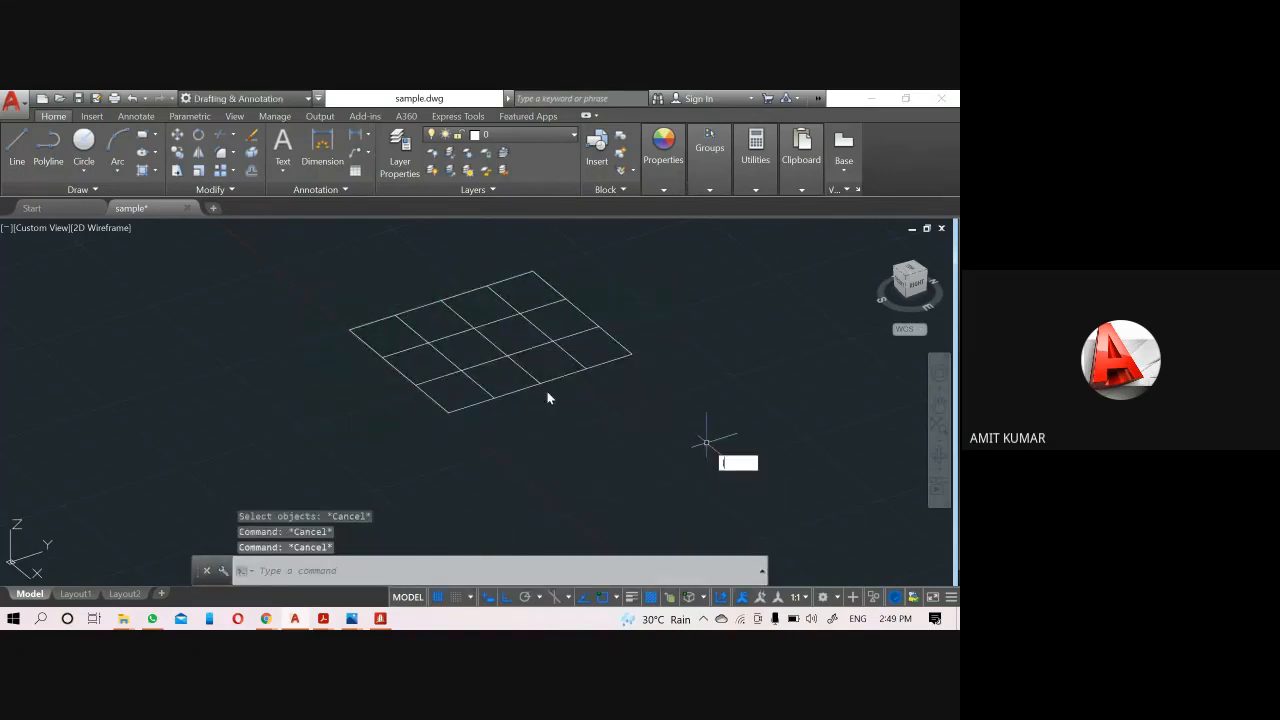
{"action": "key", "text": "Return"}
{"action": "left_click", "coordinate": [348, 328]}
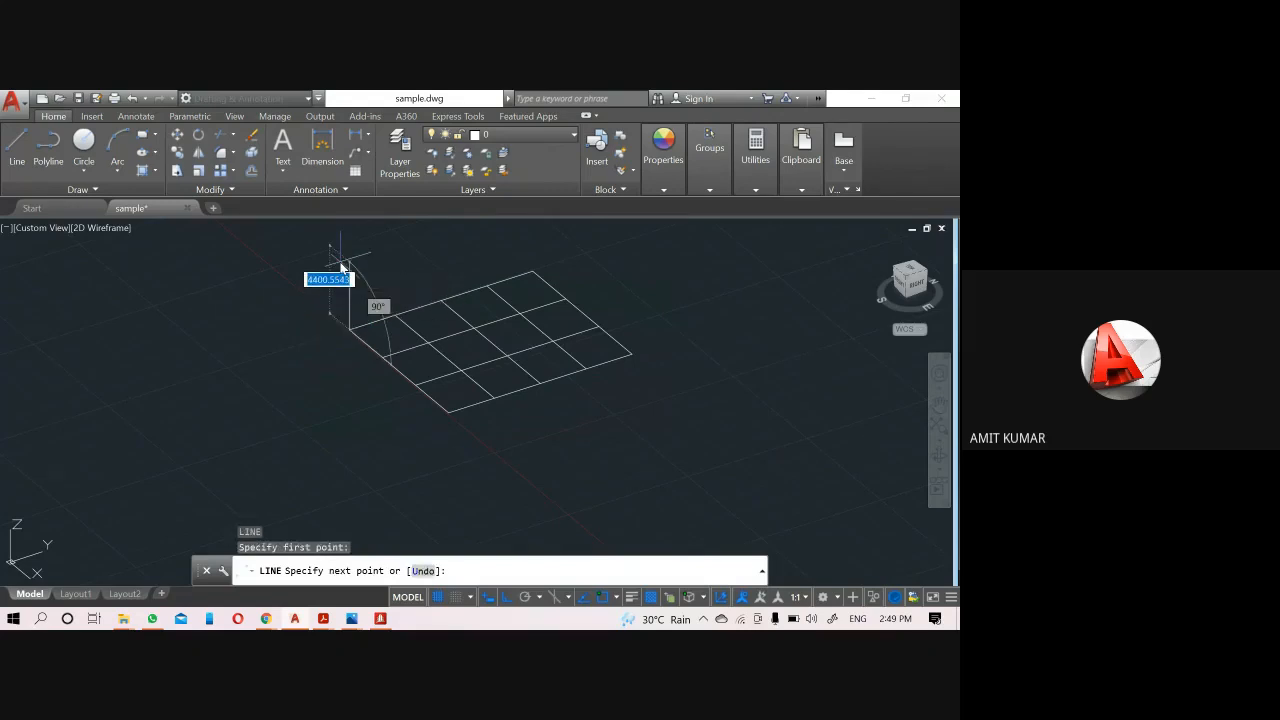
{"action": "type", "text": "3000"}
{"action": "key", "text": "Return"}
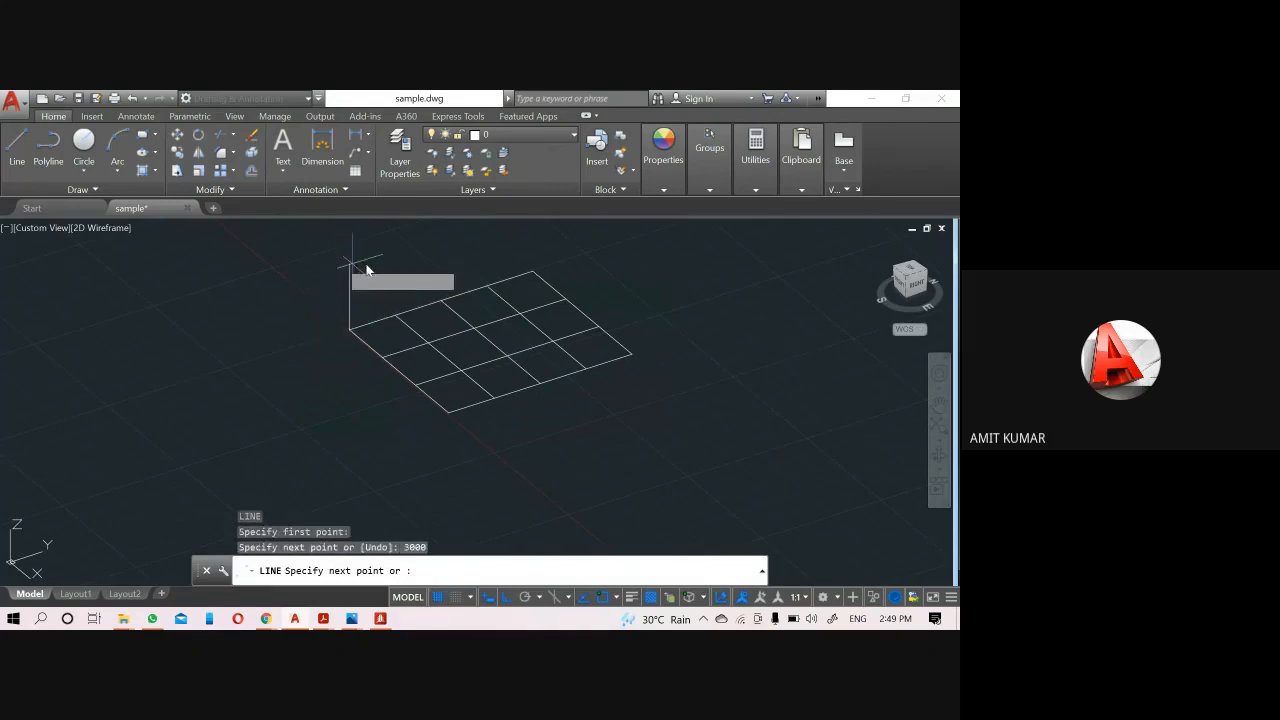
{"action": "key", "text": "Escape"}
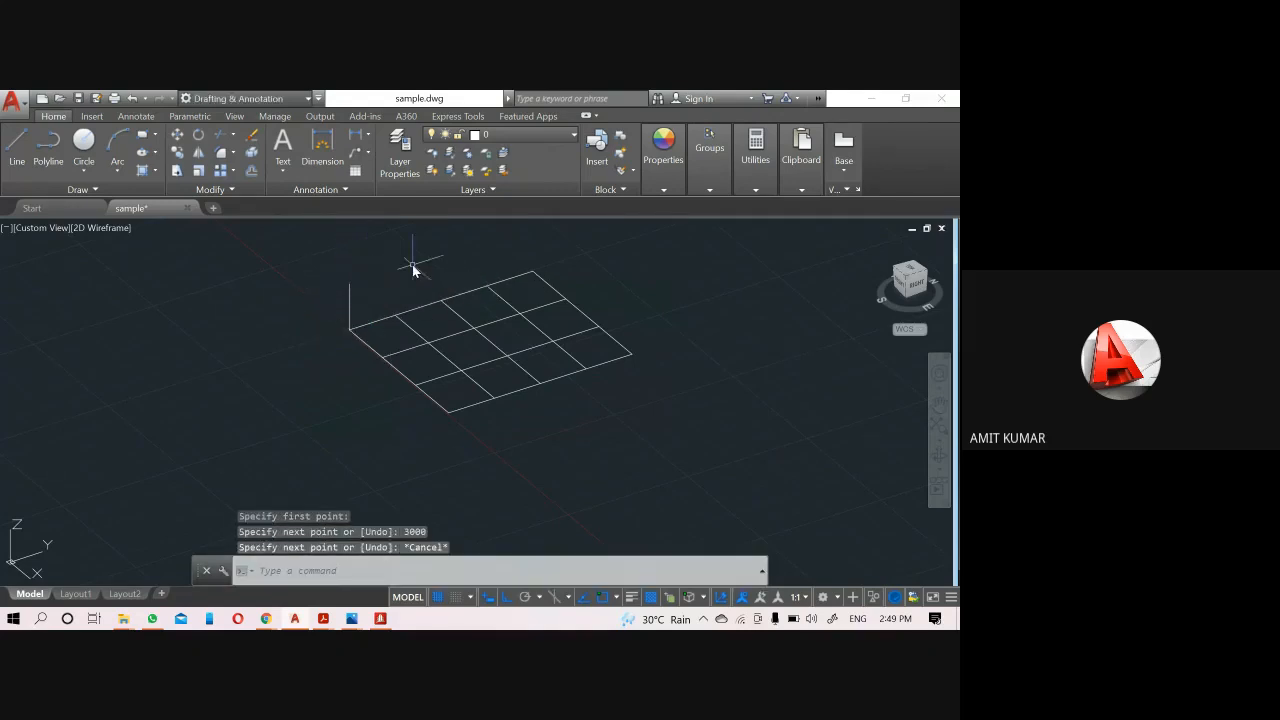
Copy the vertical column line from its base point to the other four nodes along the grid's four-bay edge.
{"action": "type", "text": "co"}
{"action": "key", "text": "Return"}
{"action": "left_click", "coordinate": [366, 294]}
{"action": "left_click", "coordinate": [314, 262]}
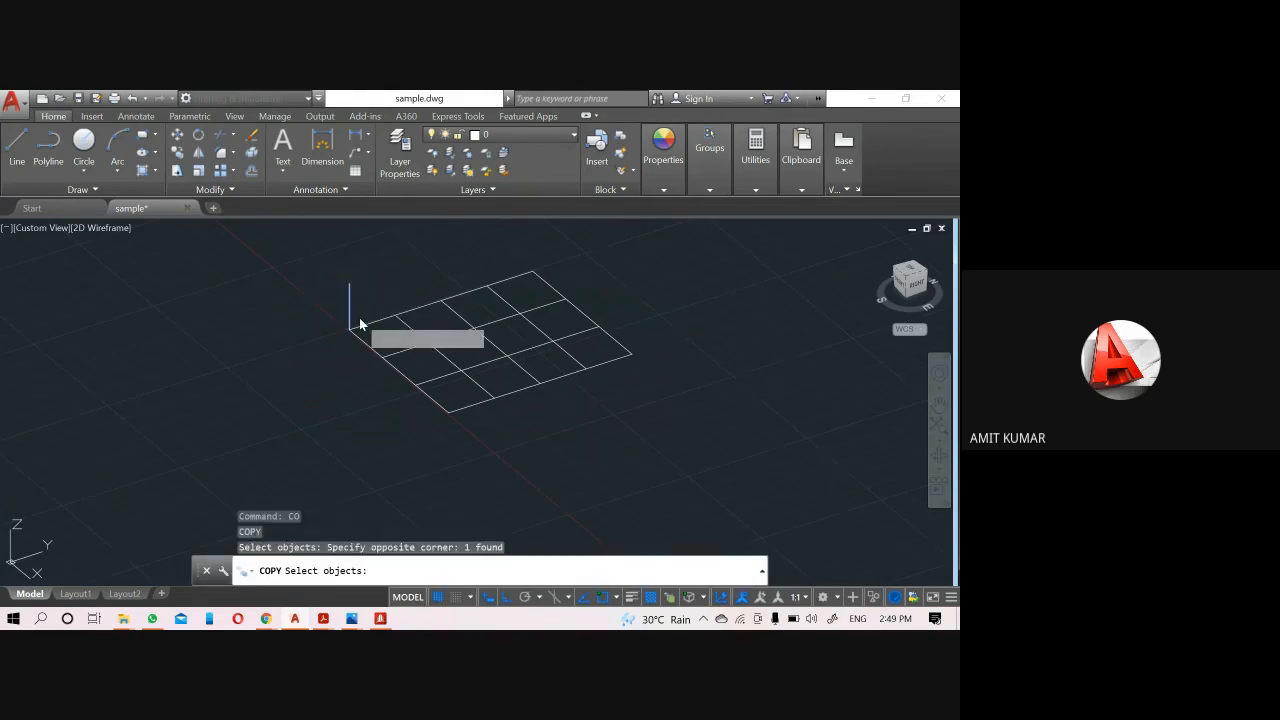
{"action": "key", "text": "Return"}
{"action": "scroll", "coordinate": [361, 320], "scroll_direction": "up", "scroll_amount": 5}
{"action": "left_click", "coordinate": [326, 349]}
{"action": "scroll", "coordinate": [326, 349], "scroll_direction": "down", "scroll_amount": 5}
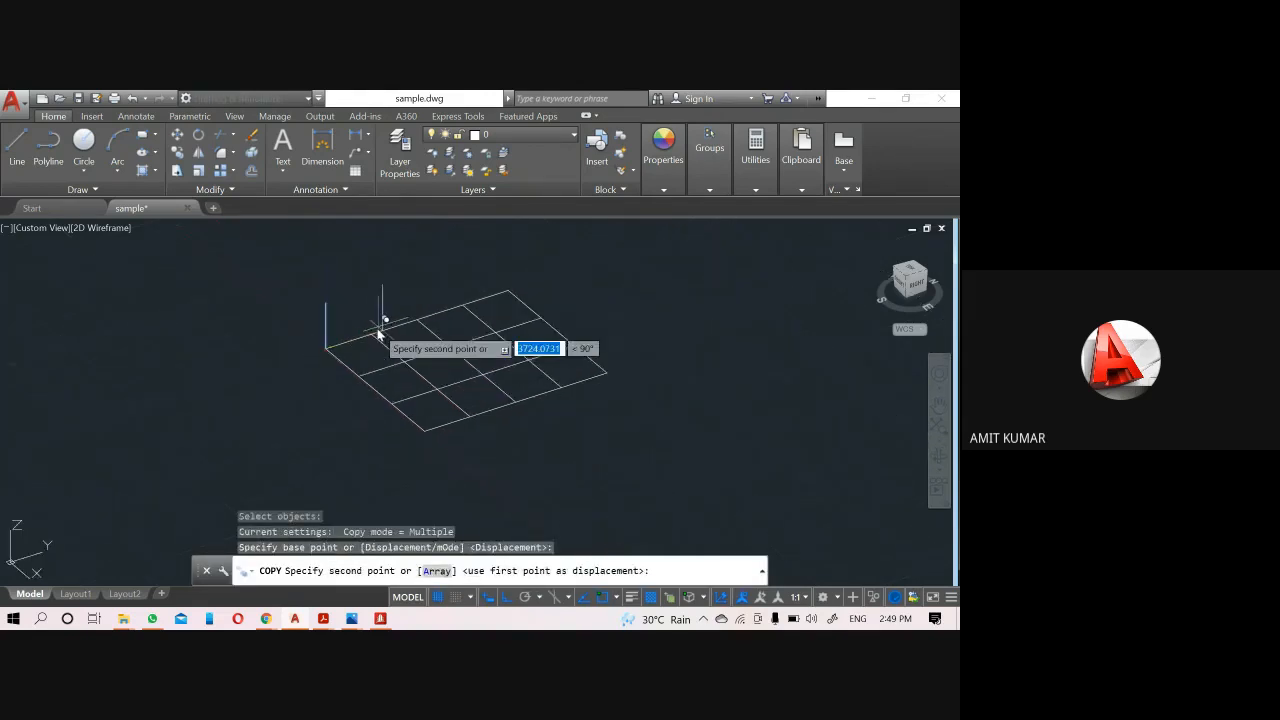
{"action": "left_click", "coordinate": [372, 334]}
{"action": "left_click", "coordinate": [417, 318]}
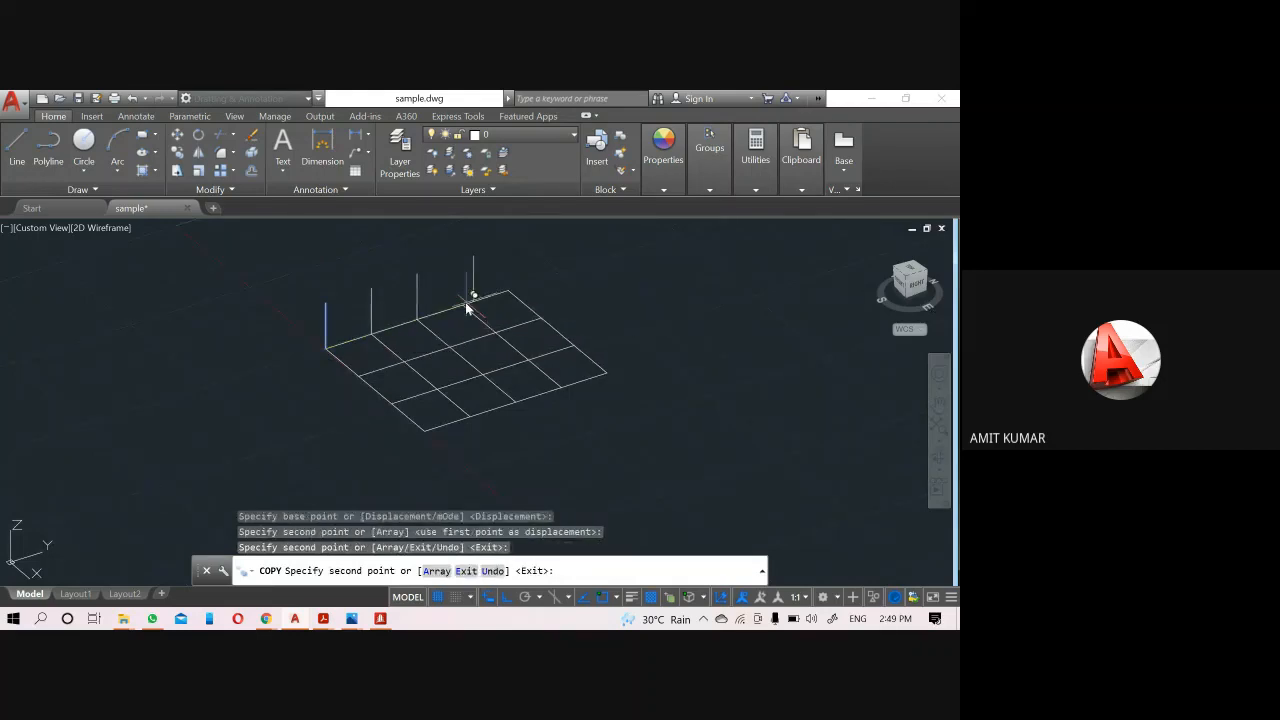
{"action": "left_click", "coordinate": [462, 305]}
{"action": "left_click", "coordinate": [508, 290]}
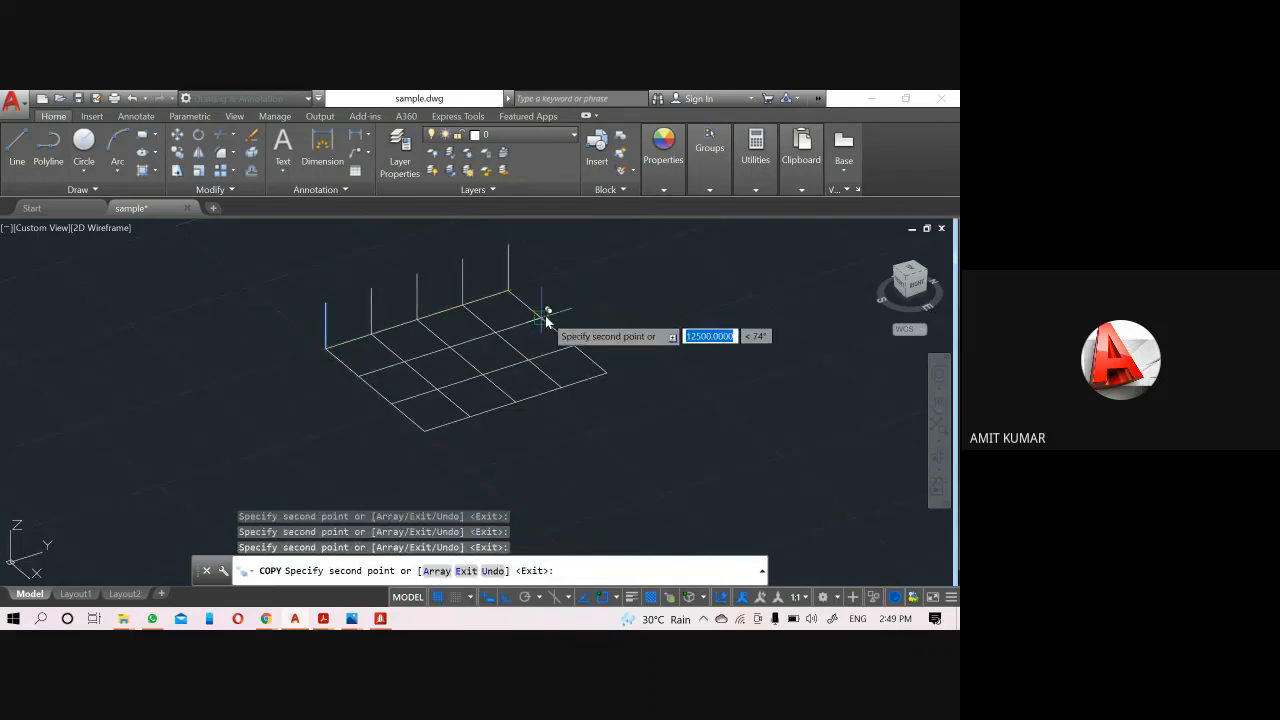
Place further column copies on the three remaining nodes of the adjoining three-bay edge.
{"action": "left_click", "coordinate": [541, 318]}
{"action": "left_click", "coordinate": [575, 346]}
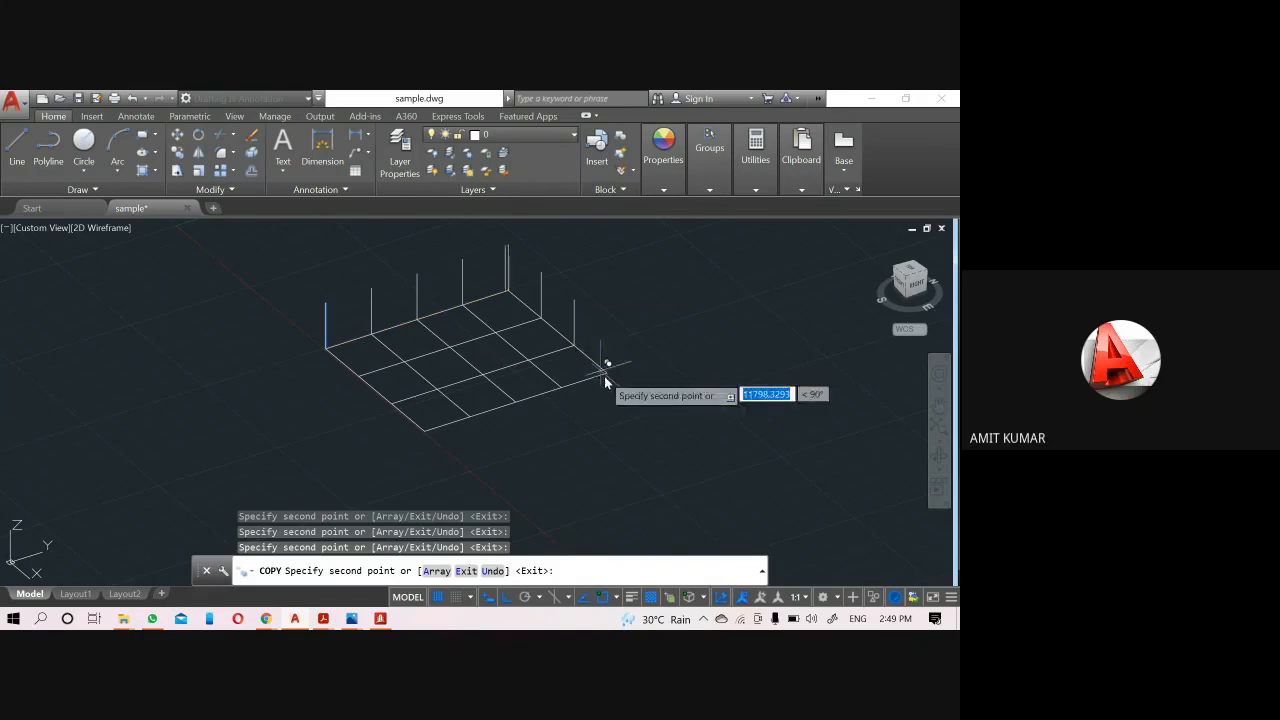
{"action": "left_click", "coordinate": [605, 377]}
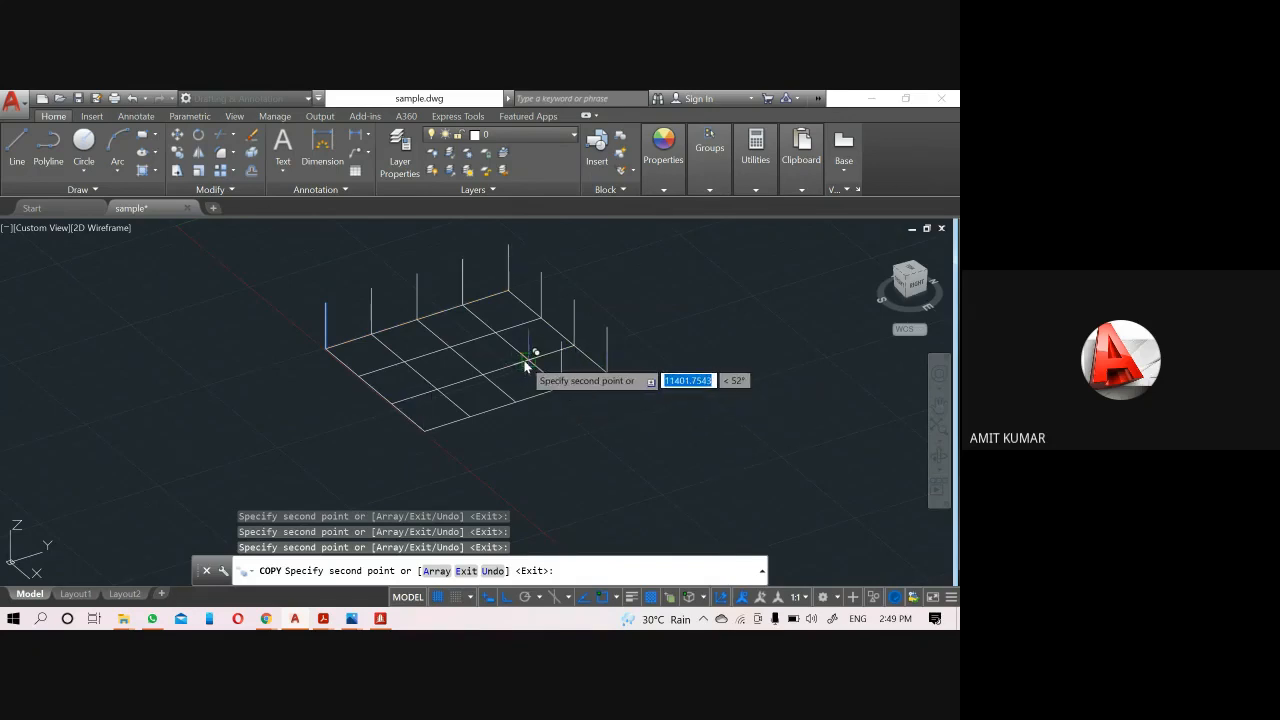
Turn Ortho off, place column copies on all remaining grid nodes and end the Copy command.
{"action": "key", "text": "F8"}
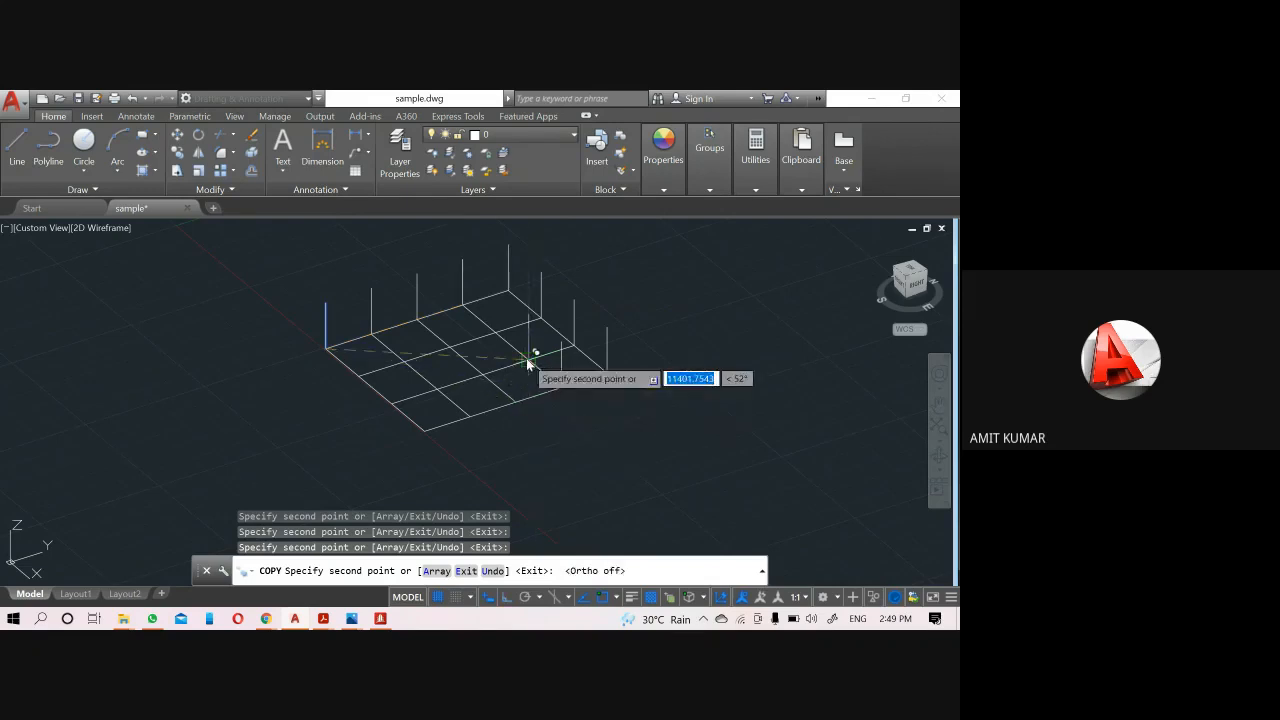
{"action": "left_click", "coordinate": [528, 361]}
{"action": "left_click", "coordinate": [496, 333]}
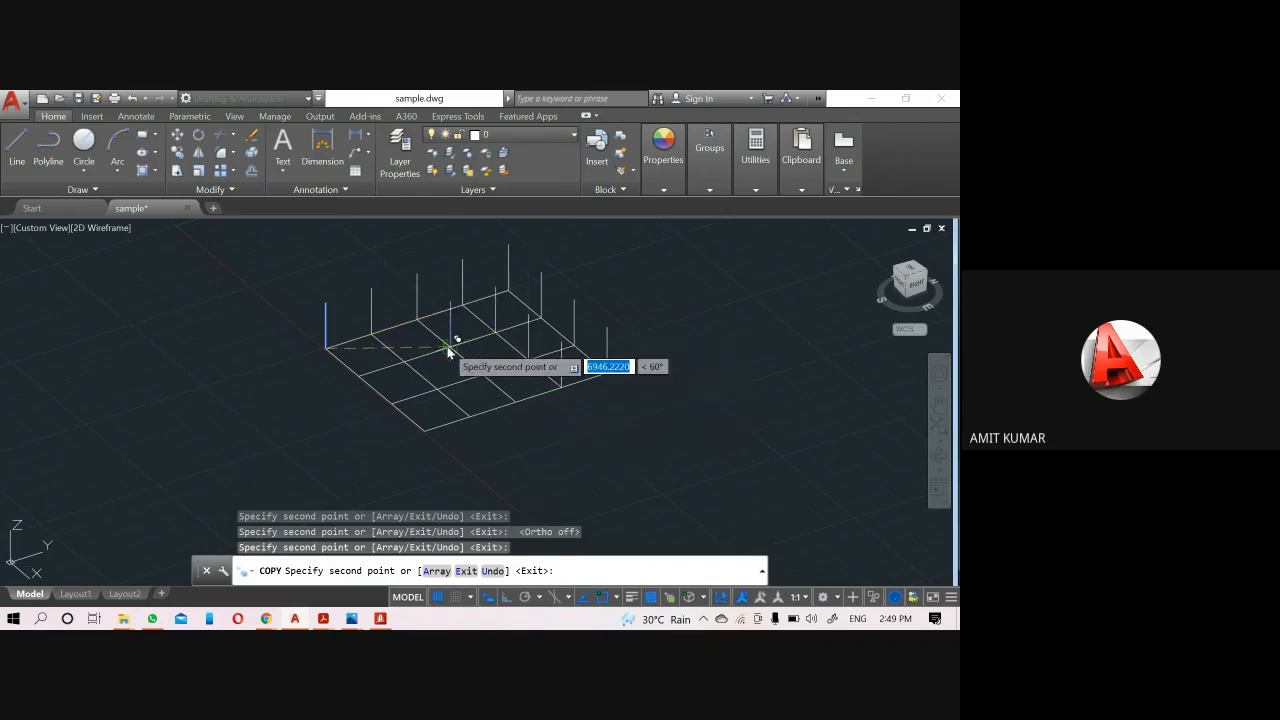
{"action": "left_click", "coordinate": [449, 347]}
{"action": "left_click", "coordinate": [400, 360]}
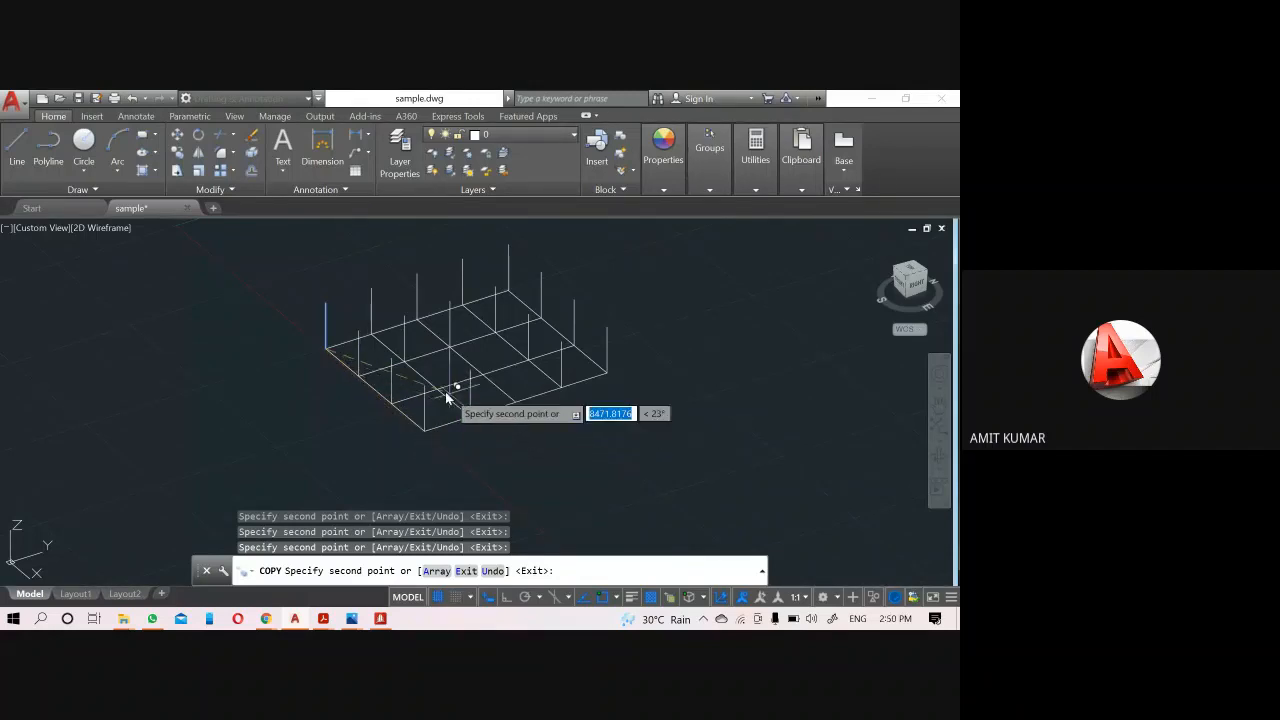
{"action": "left_click", "coordinate": [487, 372]}
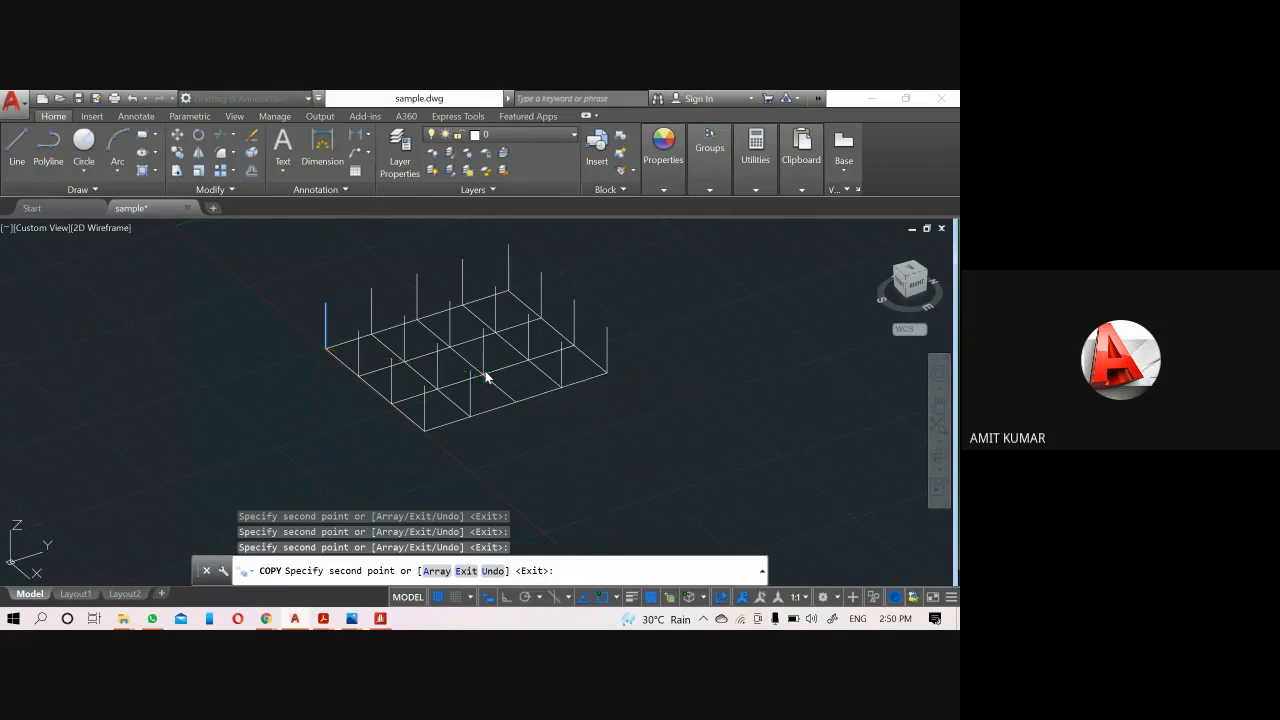
{"action": "key", "text": "Escape"}
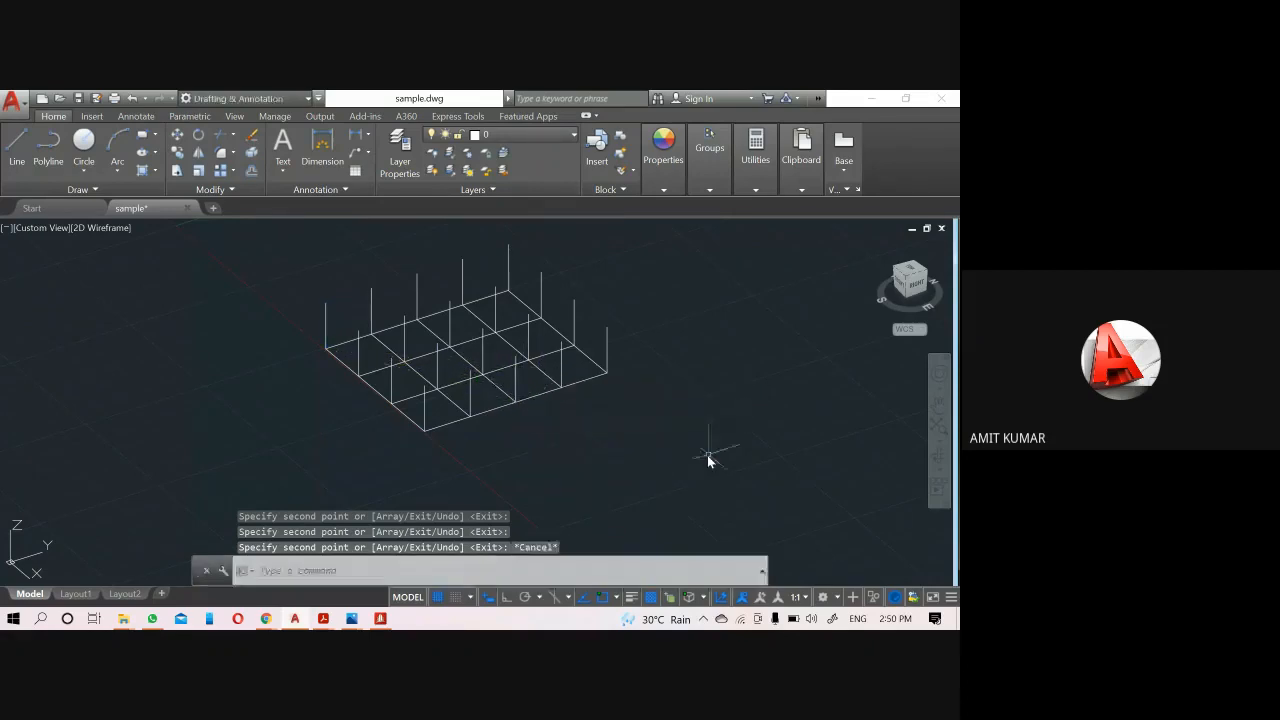
{"action": "key", "text": "Escape"}
Copy all horizontal grid lines from the column bases up 3000 mm to the column tops, window-selecting them in the right view.
{"action": "middle_click_drag", "start_coordinate": [600, 500], "coordinate": [589, 463], "text": "shift"}
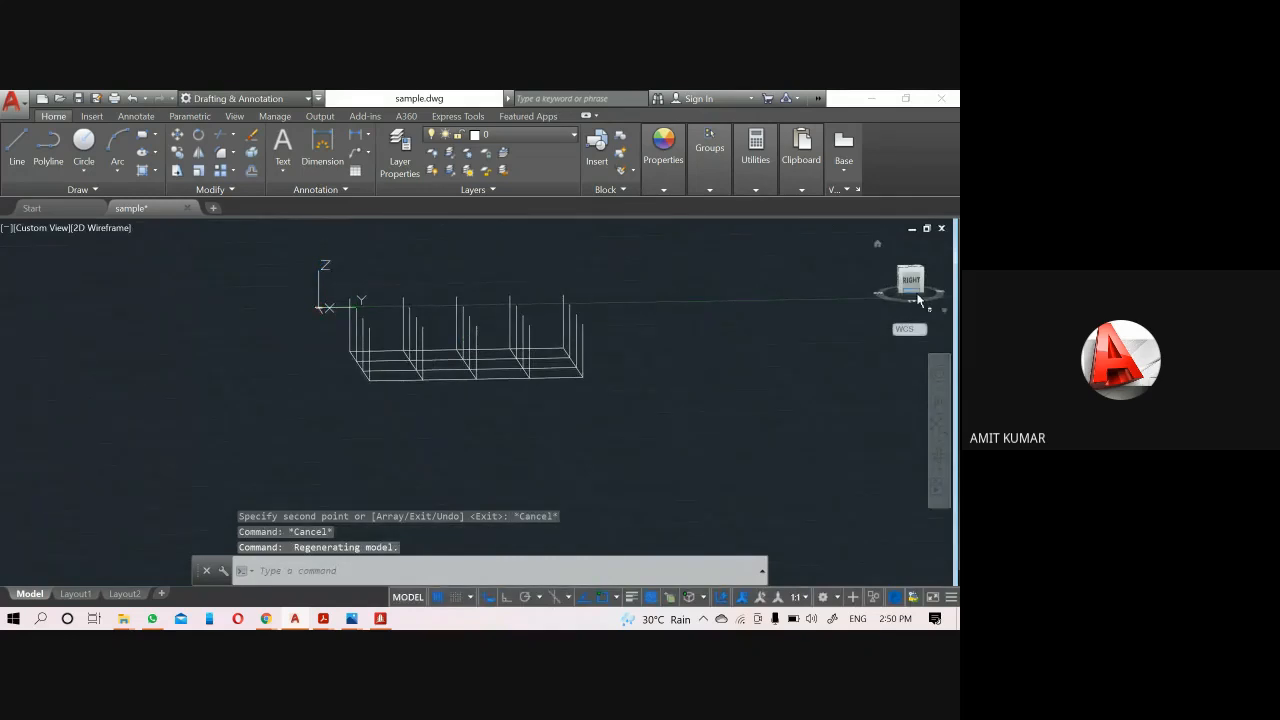
{"action": "left_click_drag", "start_coordinate": [917, 285], "coordinate": [619, 384]}
{"action": "middle_click_drag", "start_coordinate": [604, 413], "coordinate": [634, 448], "text": "shift"}
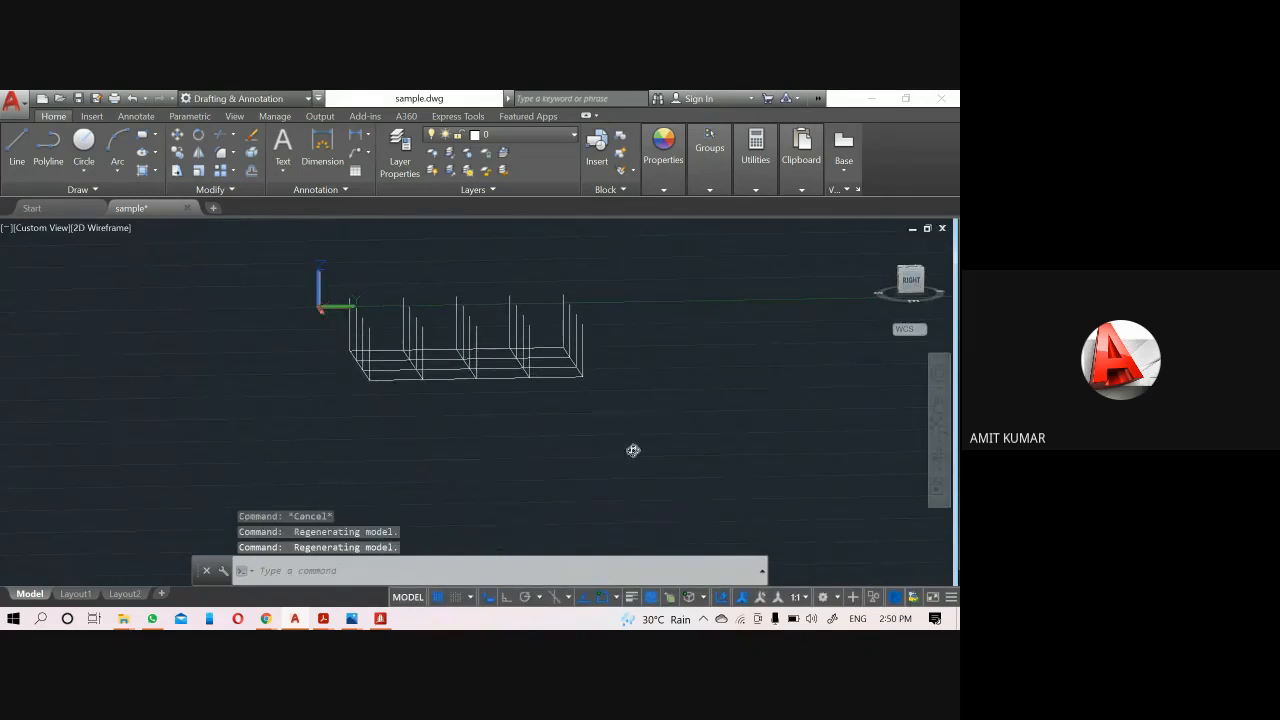
{"action": "key", "text": "Escape"}
{"action": "type", "text": "co"}
{"action": "key", "text": "Return"}
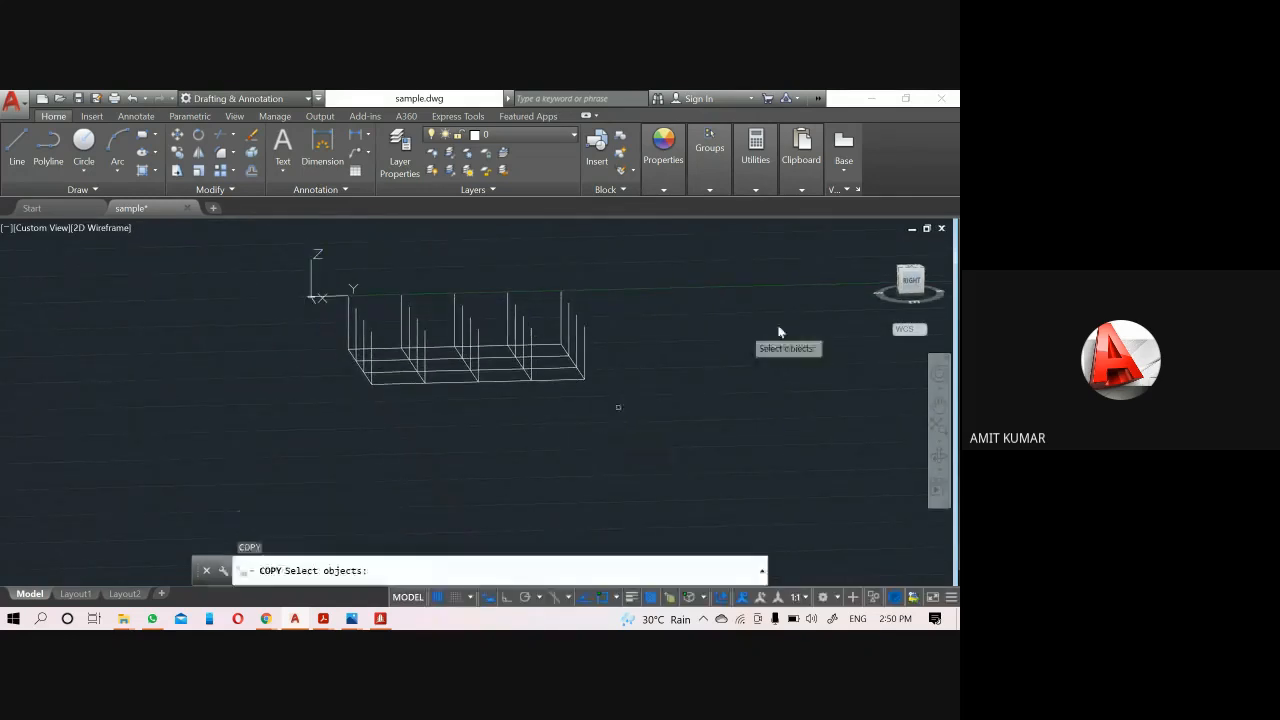
{"action": "left_click", "coordinate": [895, 281]}
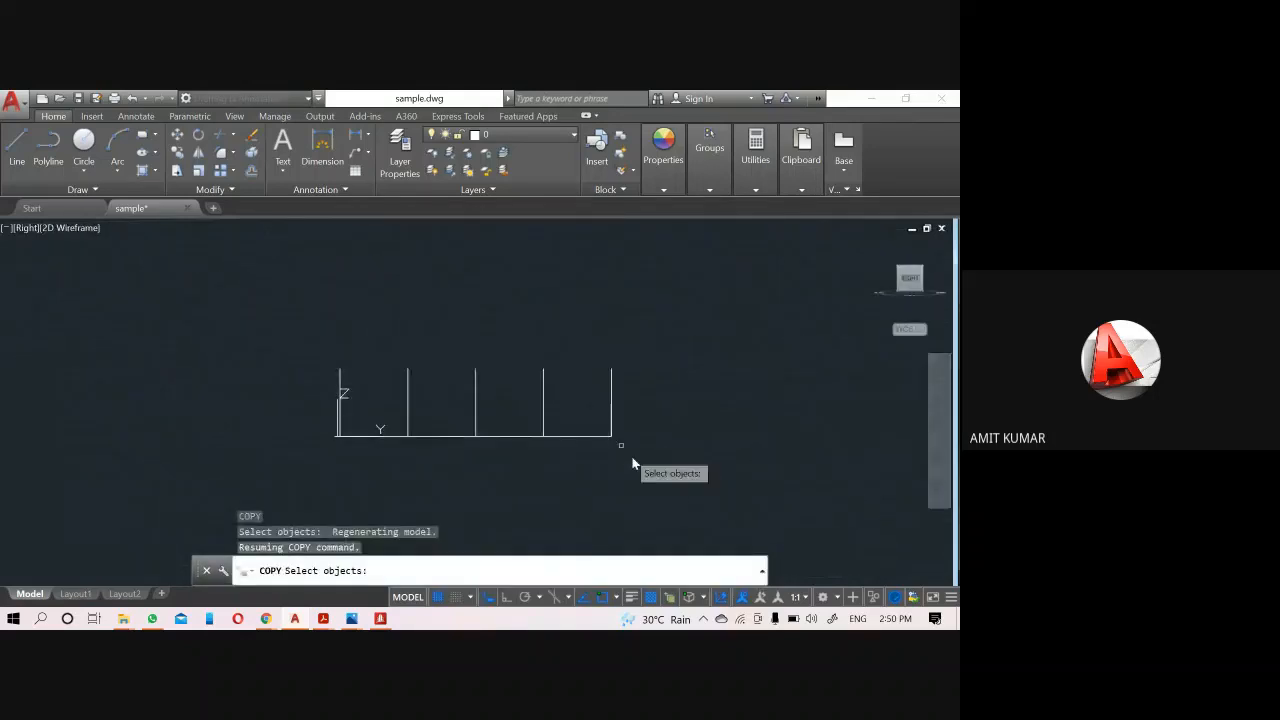
{"action": "left_click_drag", "start_coordinate": [663, 474], "coordinate": [305, 437]}
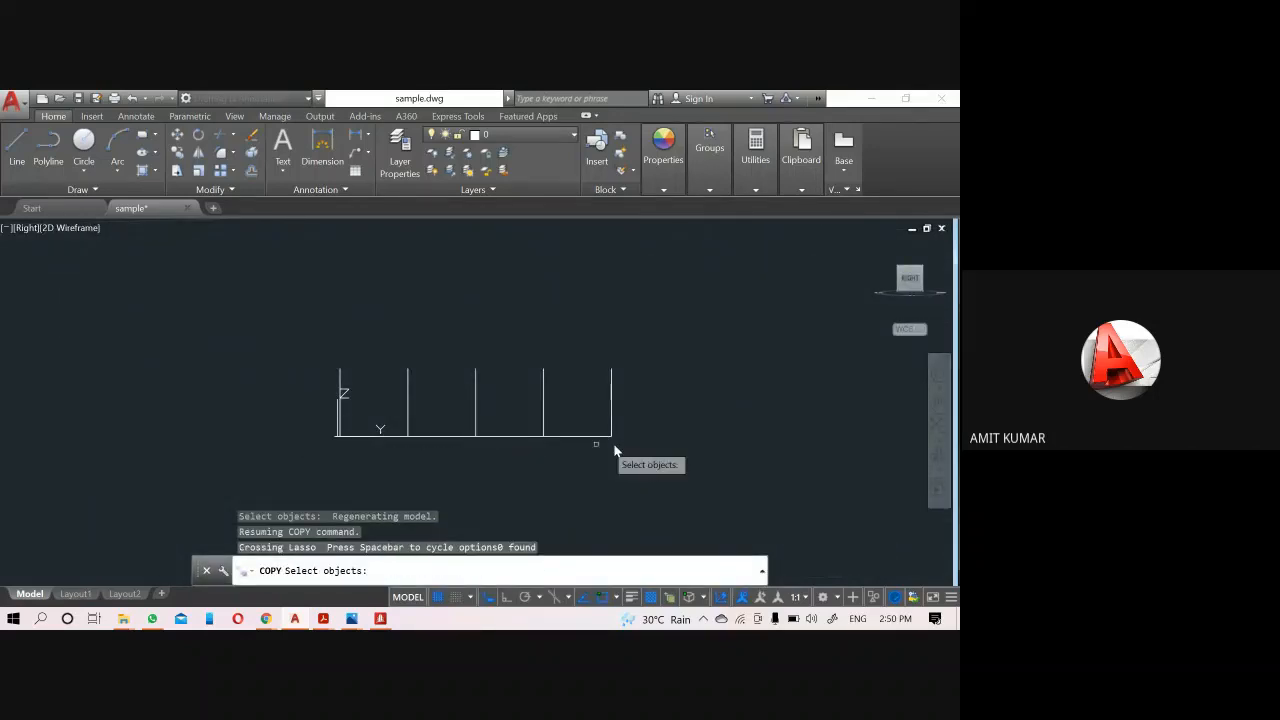
{"action": "left_click", "coordinate": [648, 463]}
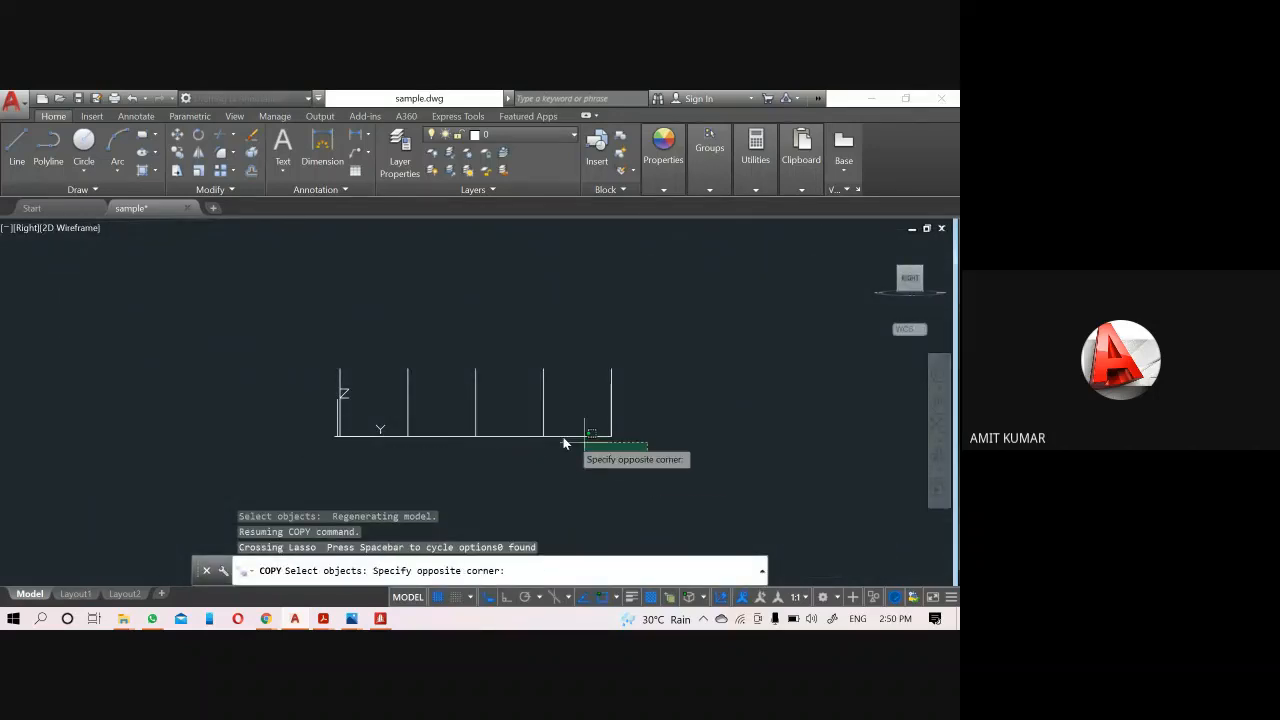
{"action": "left_click", "coordinate": [311, 443]}
{"action": "left_click", "coordinate": [306, 423]}
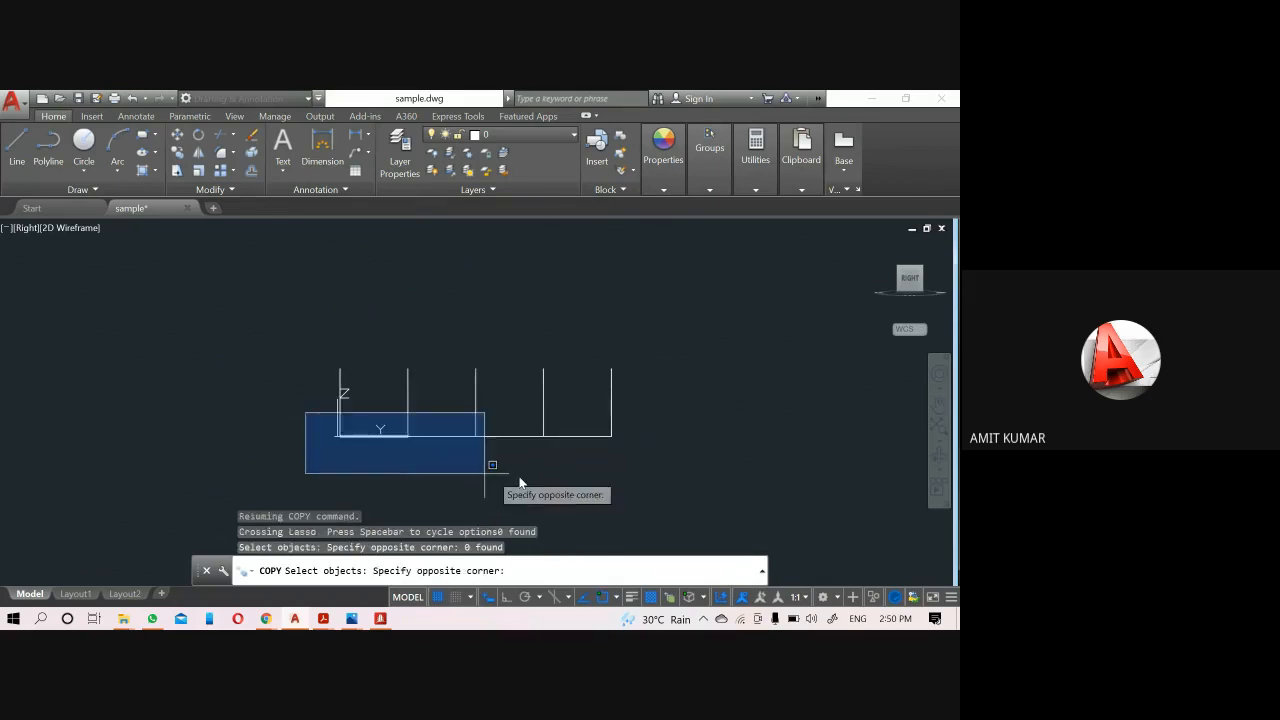
{"action": "left_click", "coordinate": [806, 527]}
{"action": "middle_click_drag", "start_coordinate": [431, 328], "coordinate": [474, 409], "text": "shift"}
{"action": "key", "text": "Return"}
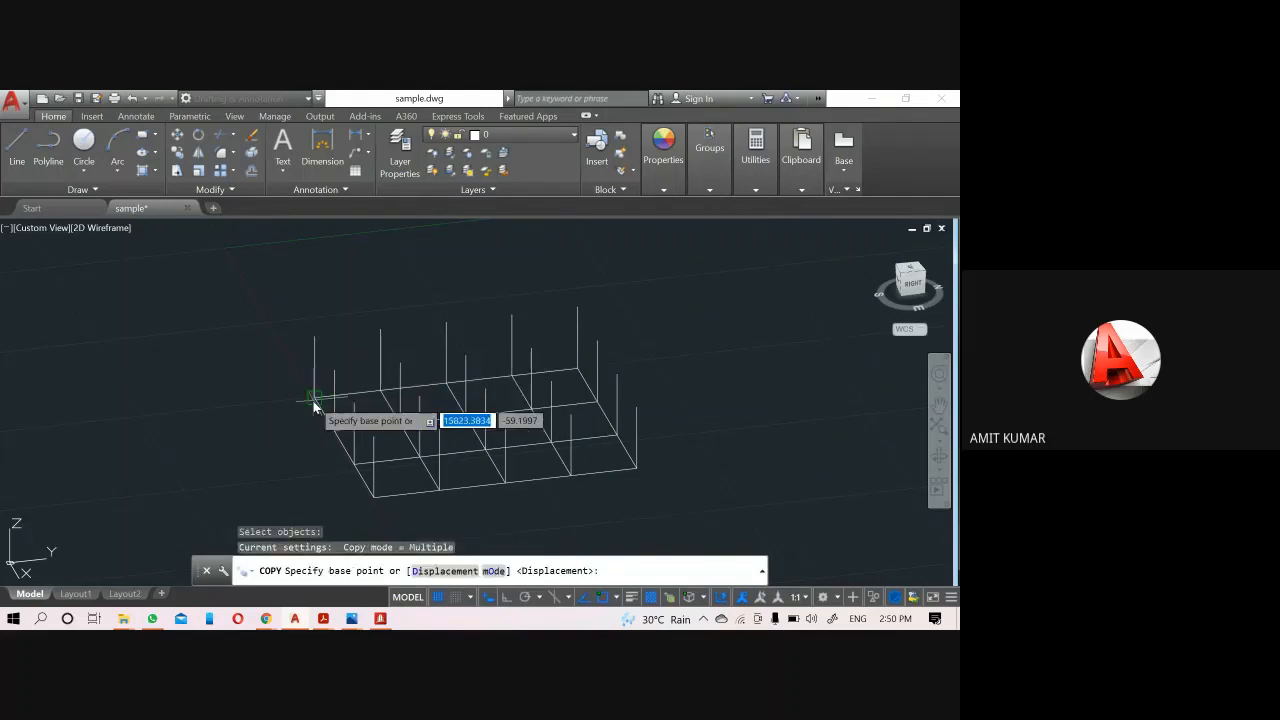
{"action": "left_click", "coordinate": [315, 393]}
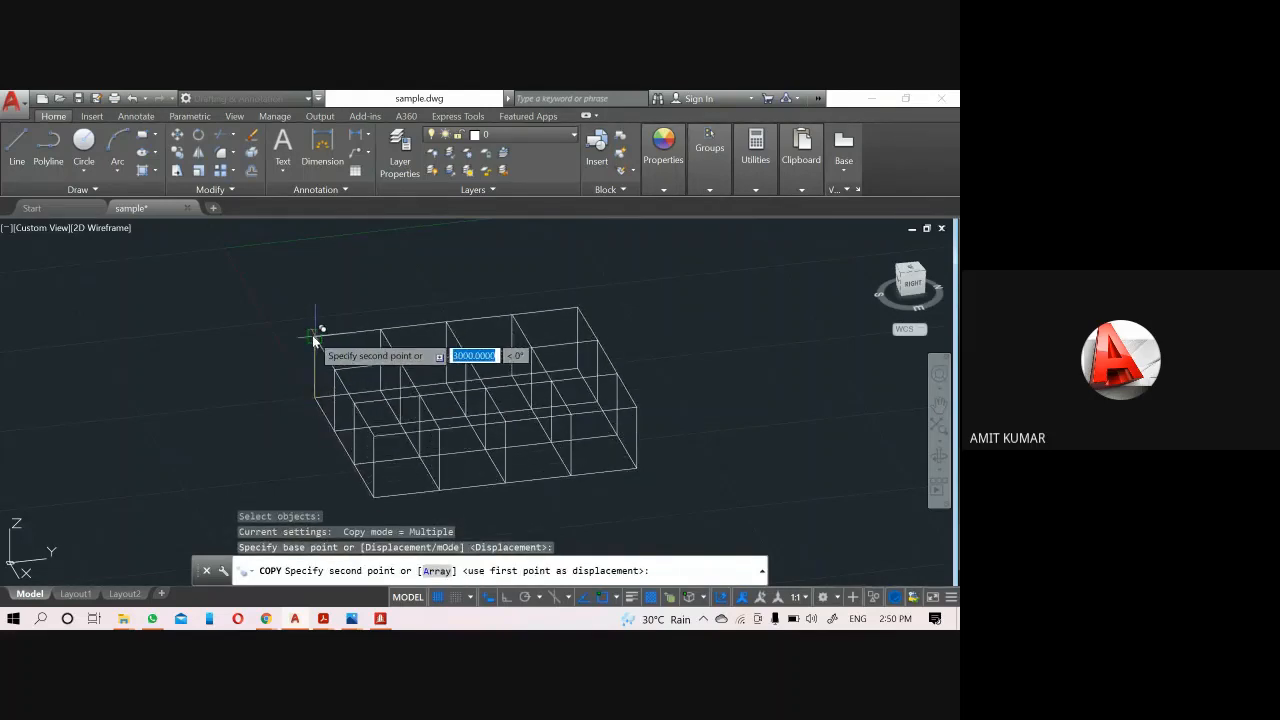
{"action": "key", "text": "Return"}
{"action": "key", "text": "Escape"}
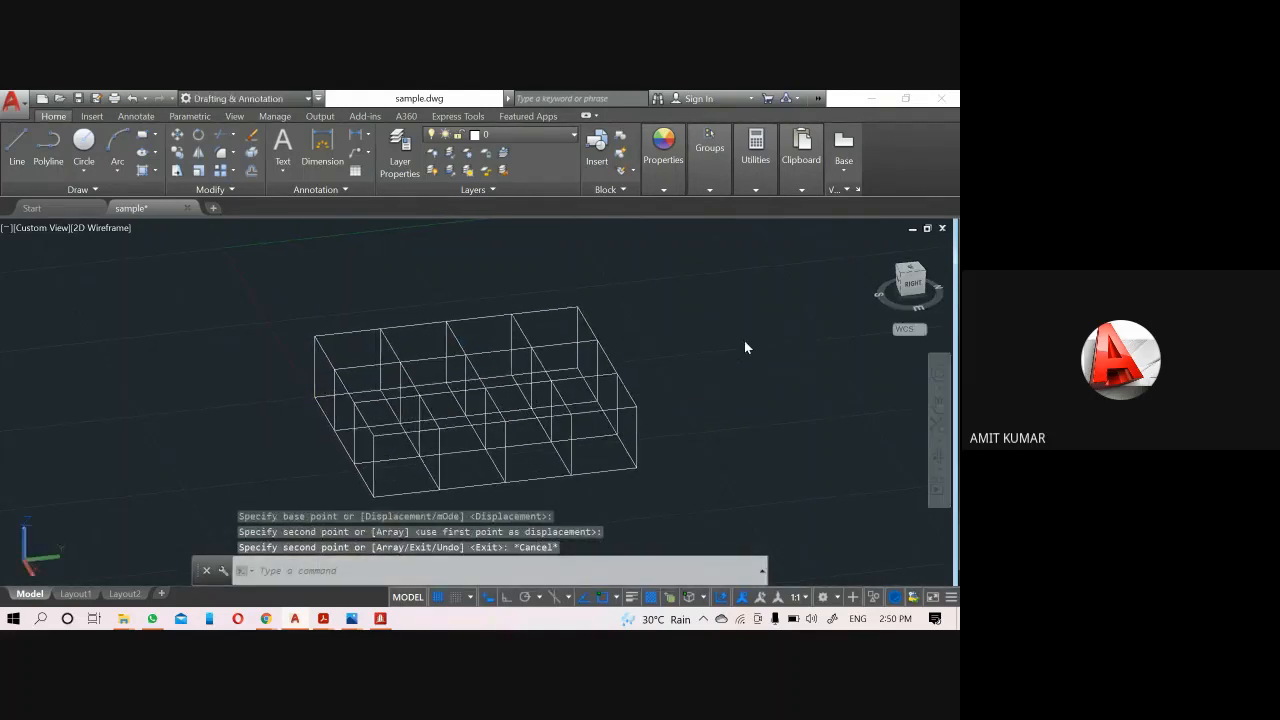
Erase the base-level grid lines in the right view, keeping the columns and the upper grid.
{"action": "left_click", "coordinate": [910, 283]}
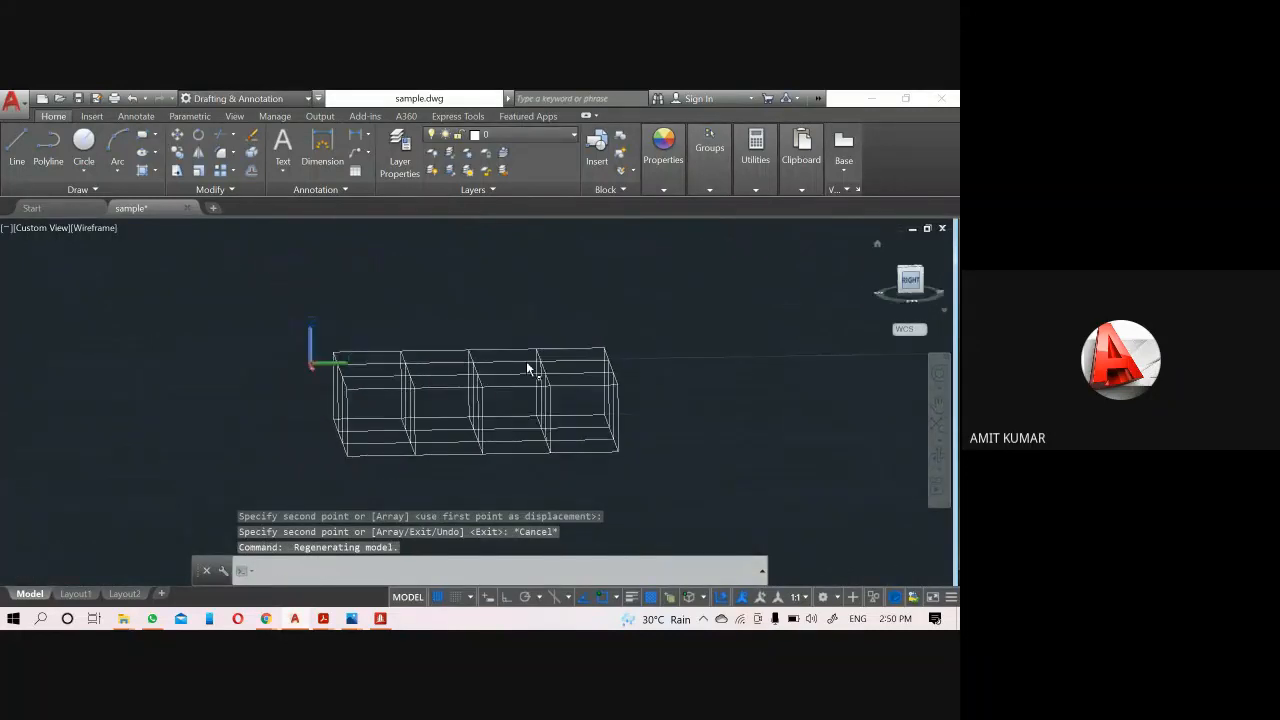
{"action": "type", "text": "e"}
{"action": "key", "text": "Return"}
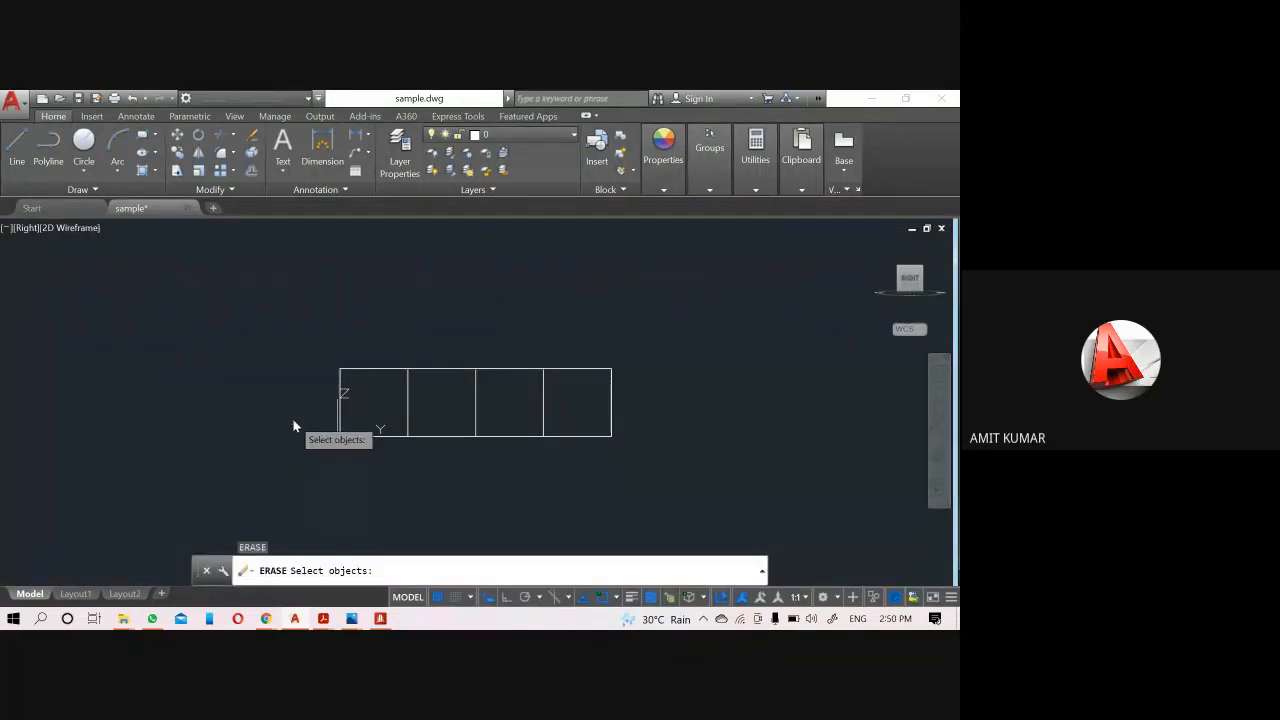
{"action": "left_click", "coordinate": [292, 419]}
{"action": "left_click", "coordinate": [689, 474]}
{"action": "key", "text": "Return"}
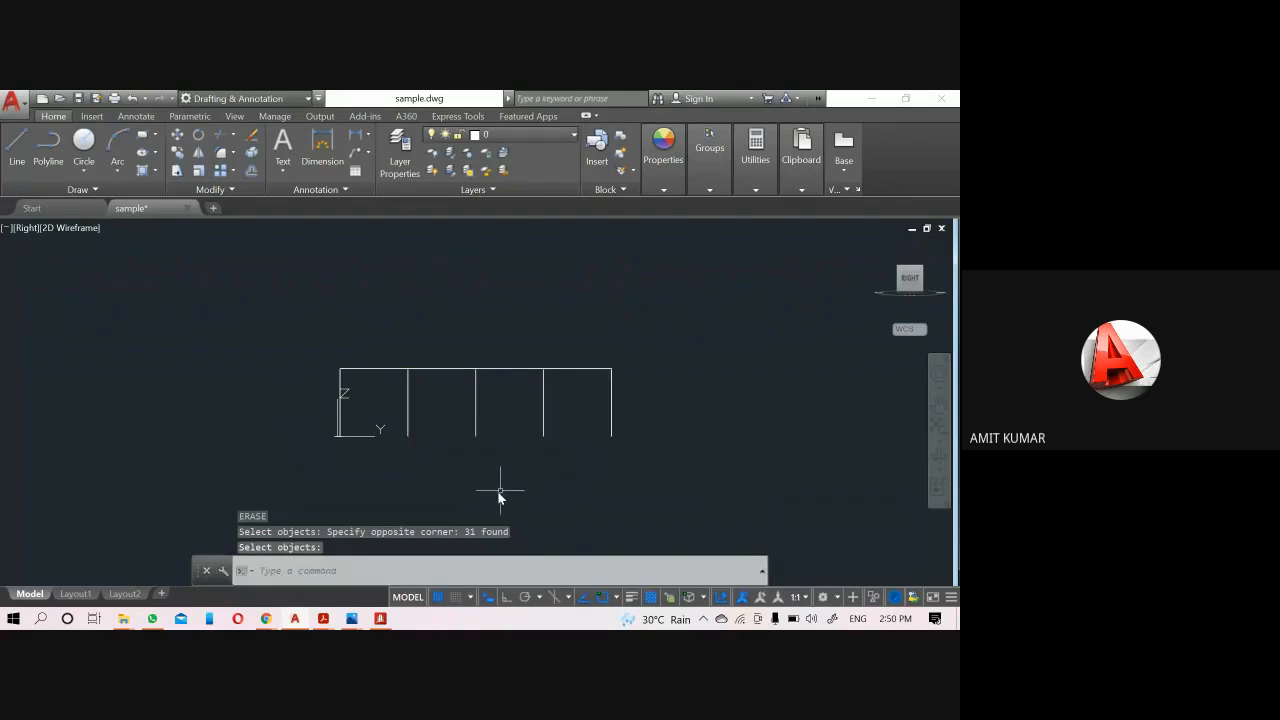
Copy the entire one-storey frame from a corner column's base to its top to add a second storey.
{"action": "middle_click_drag", "start_coordinate": [487, 492], "coordinate": [511, 511], "text": "shift"}
{"action": "scroll", "coordinate": [511, 511], "scroll_direction": "up", "scroll_amount": 2}
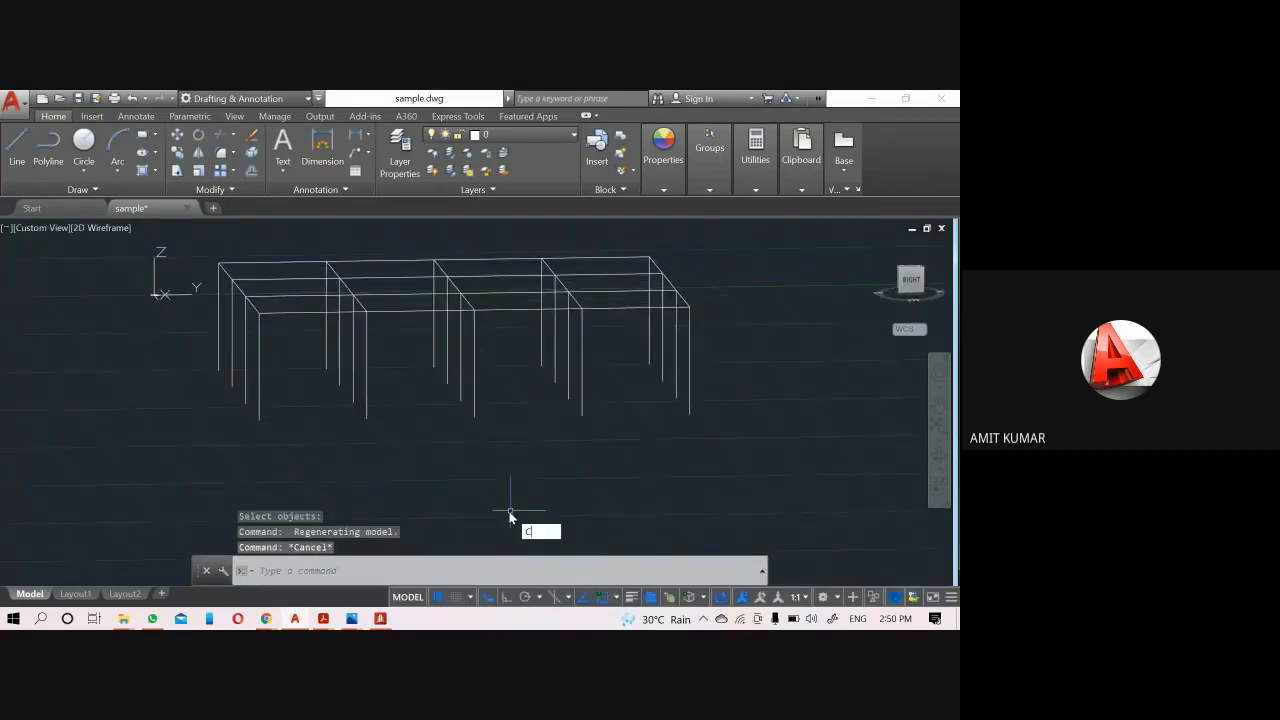
{"action": "type", "text": "co"}
{"action": "key", "text": "Return"}
{"action": "scroll", "coordinate": [683, 456], "scroll_direction": "down", "scroll_amount": 2}
{"action": "left_click", "coordinate": [734, 472]}
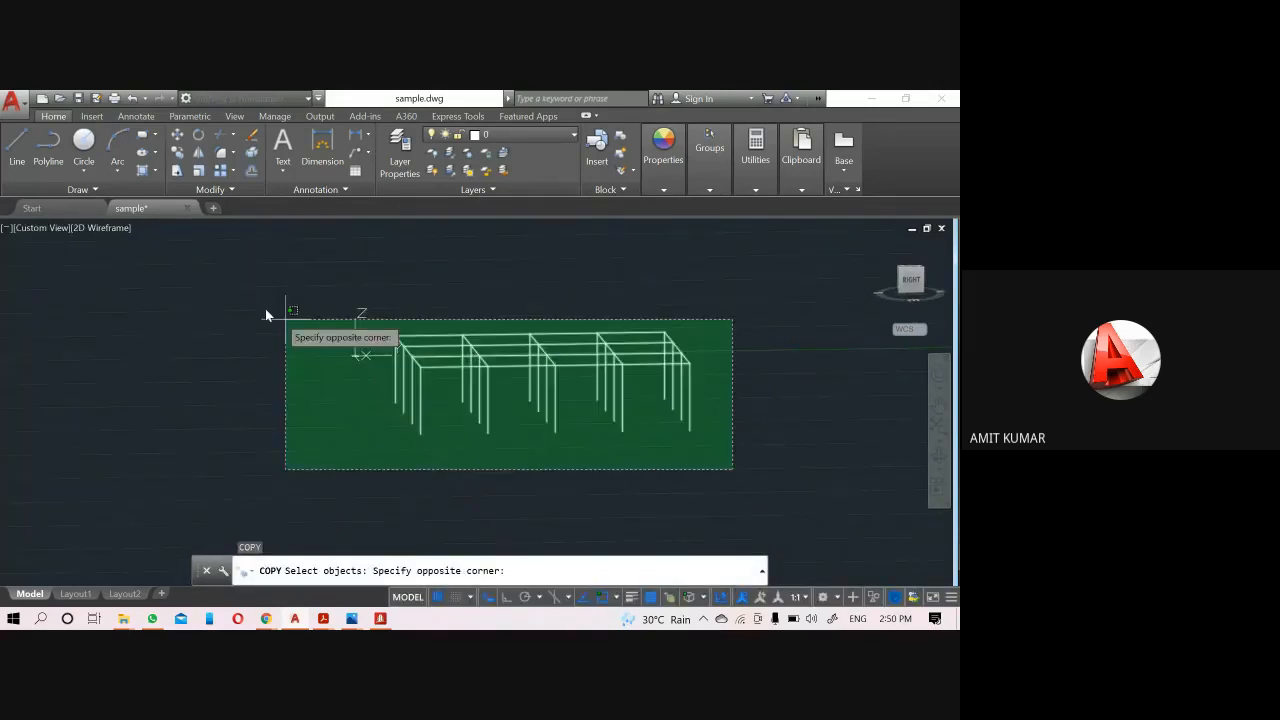
{"action": "left_click", "coordinate": [284, 316]}
{"action": "key", "text": "Return"}
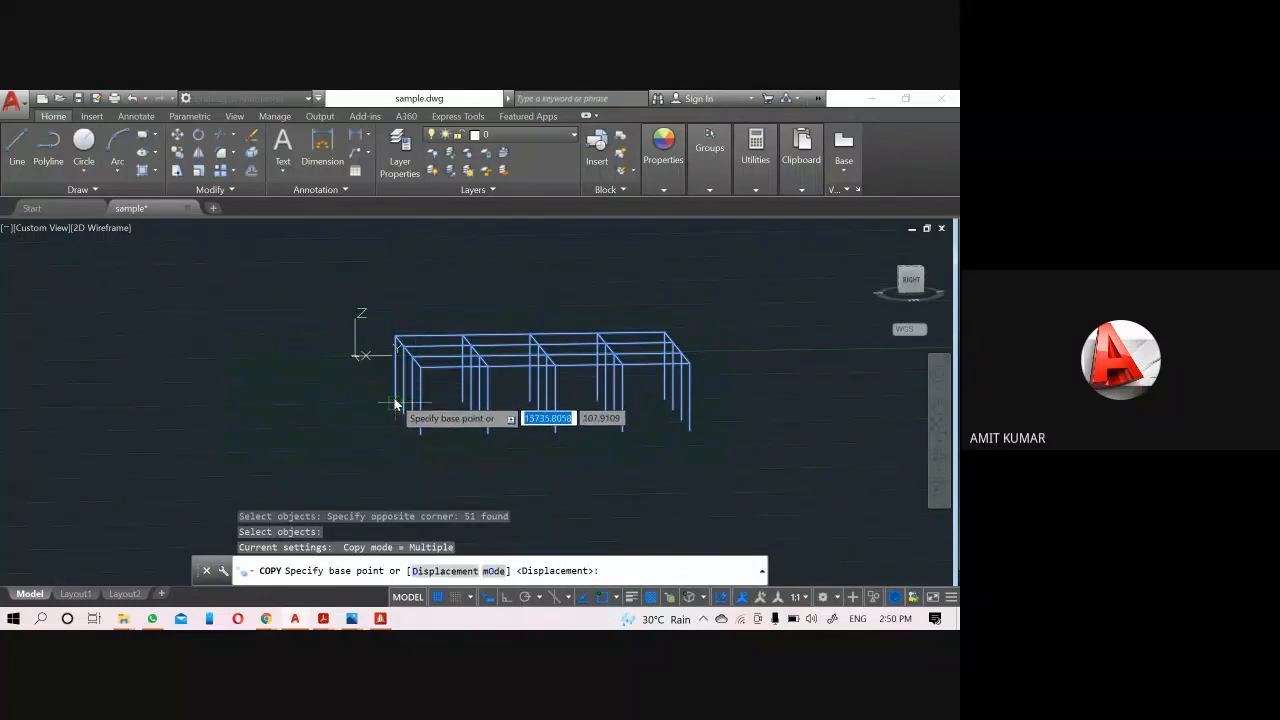
{"action": "left_click", "coordinate": [395, 400]}
{"action": "left_click", "coordinate": [397, 336]}
Stack three more storey copies at successive tops of the corner column and end the Copy command.
{"action": "middle_click_drag", "start_coordinate": [444, 418], "coordinate": [444, 510]}
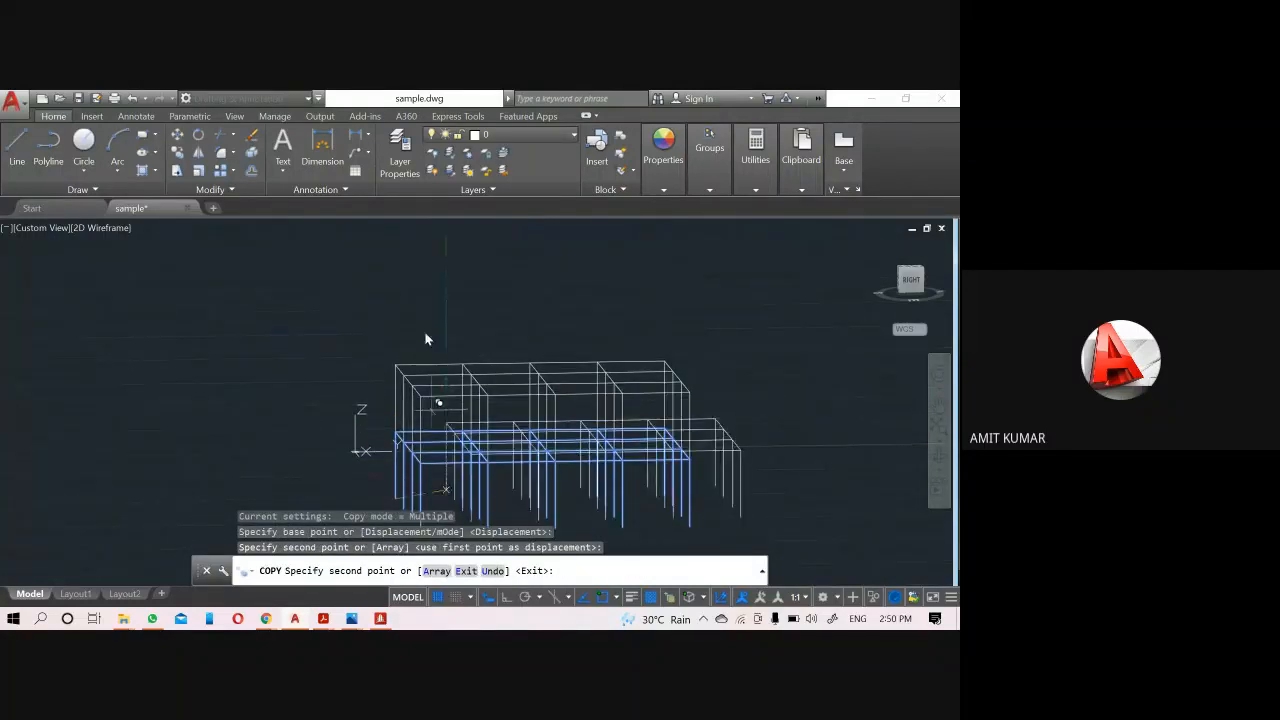
{"action": "left_click", "coordinate": [401, 367]}
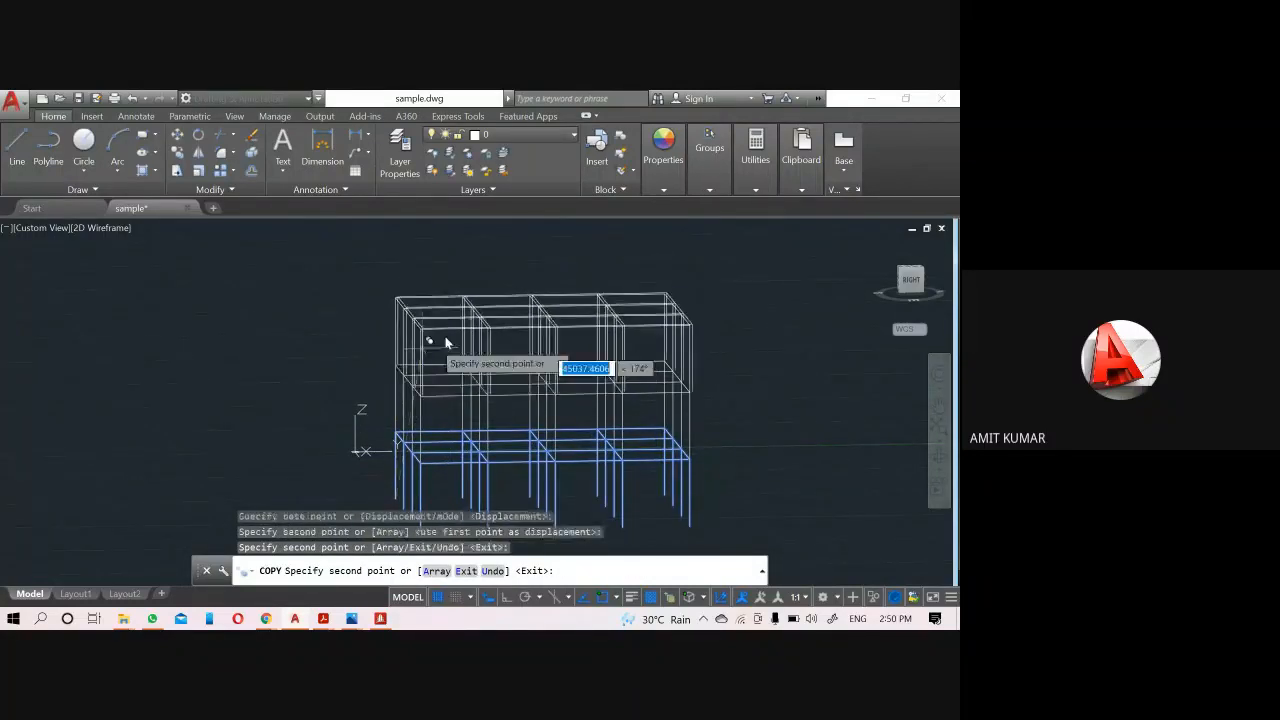
{"action": "left_click", "coordinate": [401, 298]}
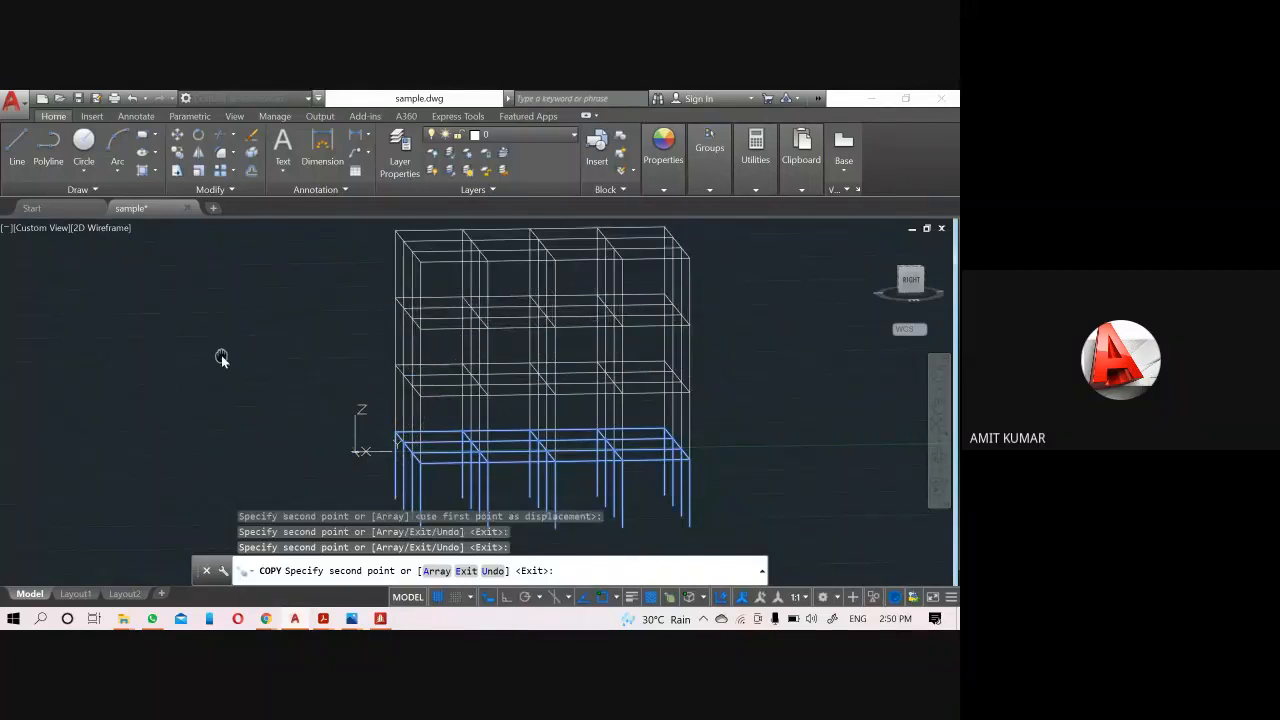
{"action": "middle_click_drag", "start_coordinate": [220, 357], "coordinate": [220, 457]}
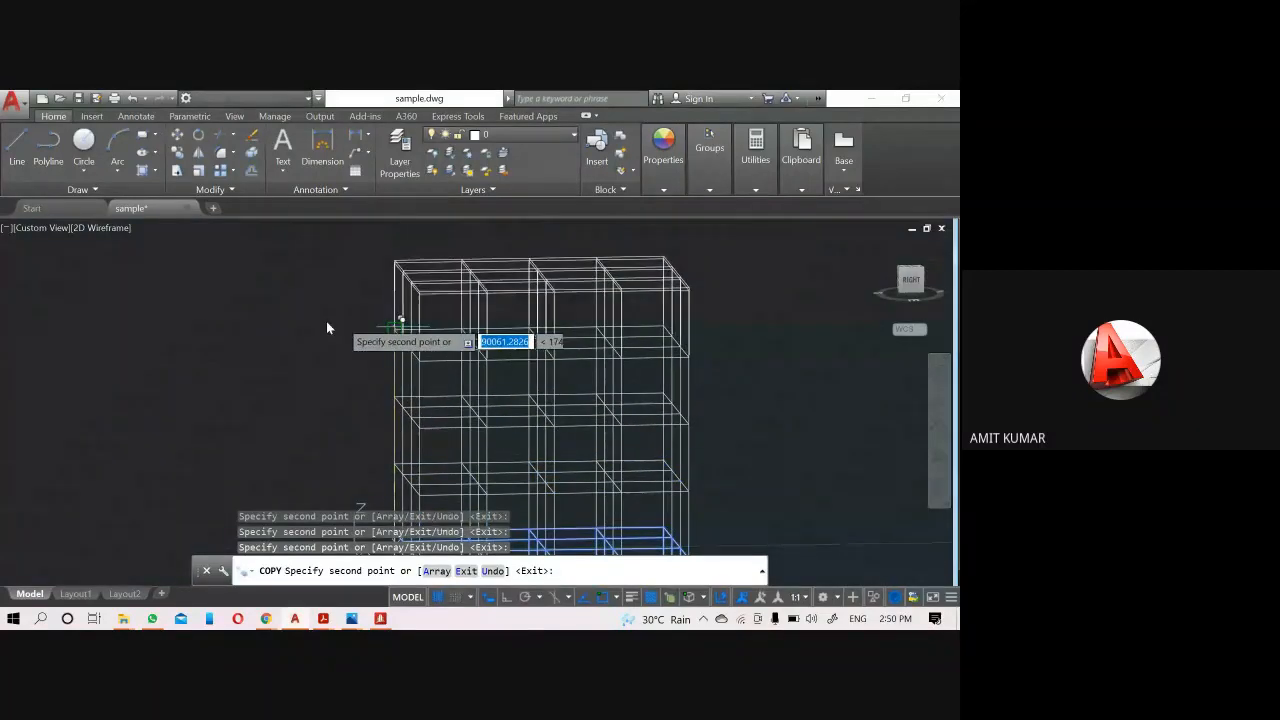
{"action": "key", "text": "Escape"}
{"action": "scroll", "coordinate": [280, 325], "scroll_direction": "down", "scroll_amount": 5}
{"action": "mouse_move", "coordinate": [300, 377]}
{"action": "middle_mouse_down", "text": "shift"}
{"action": "mouse_move", "coordinate": [331, 406]}
{"action": "mouse_move", "coordinate": [474, 429]}
{"action": "mouse_move", "coordinate": [446, 400]}
{"action": "mouse_move", "coordinate": [367, 394]}
{"action": "mouse_move", "coordinate": [357, 409]}
{"action": "mouse_move", "coordinate": [303, 390]}
{"action": "middle_mouse_up", "text": "shift"}
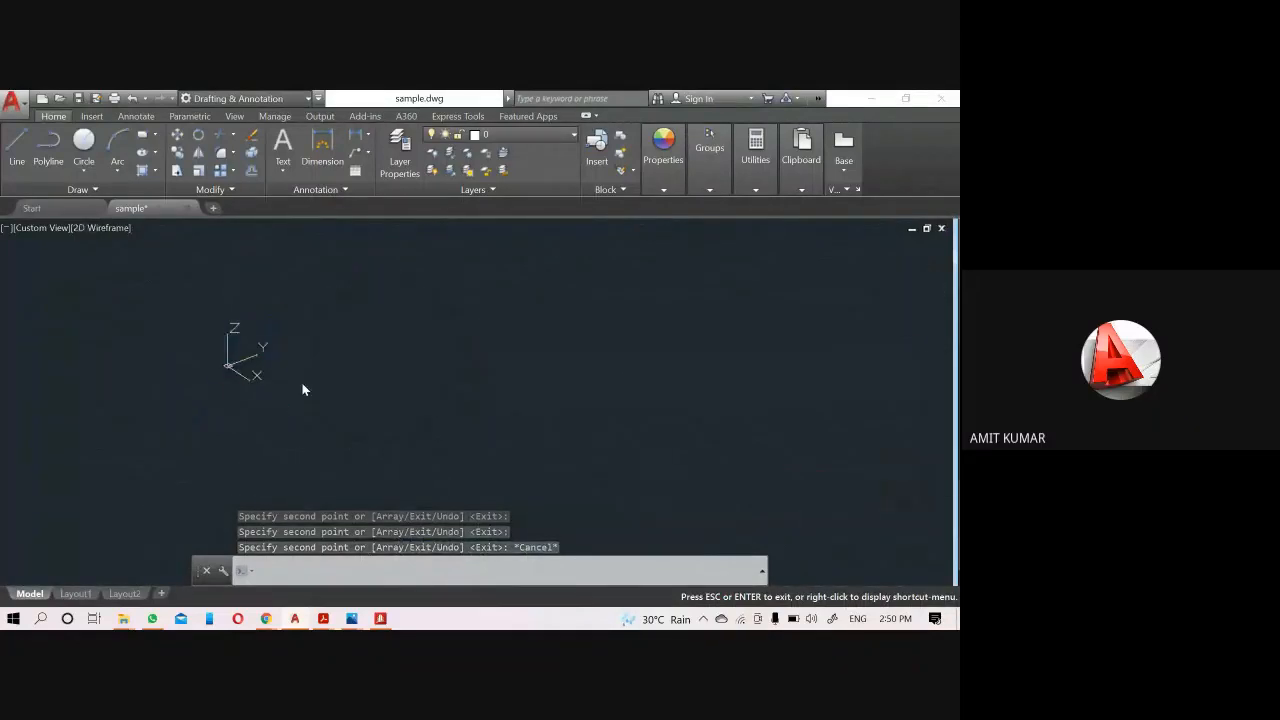
Save the 3D frame on the Desktop as "sample 3D" in AutoCAD 2018 DXF format.
{"action": "left_click", "coordinate": [16, 104]}
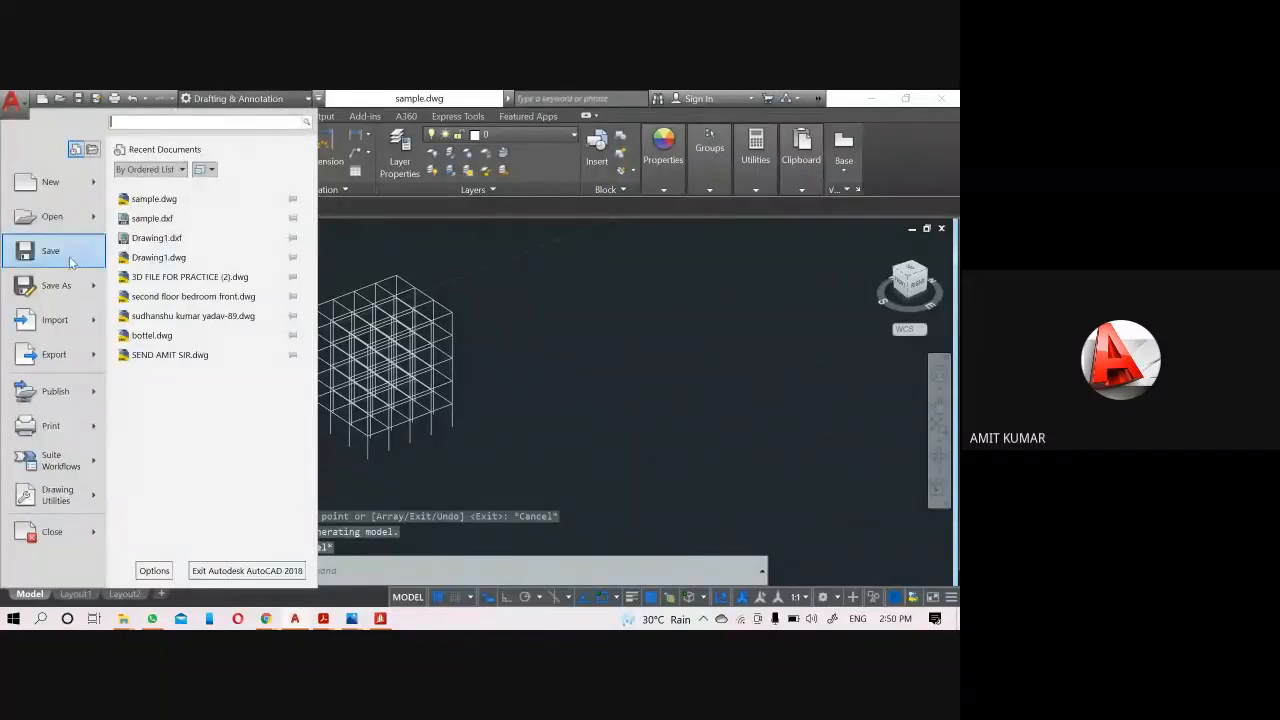
{"action": "mouse_move", "coordinate": [101, 289]}
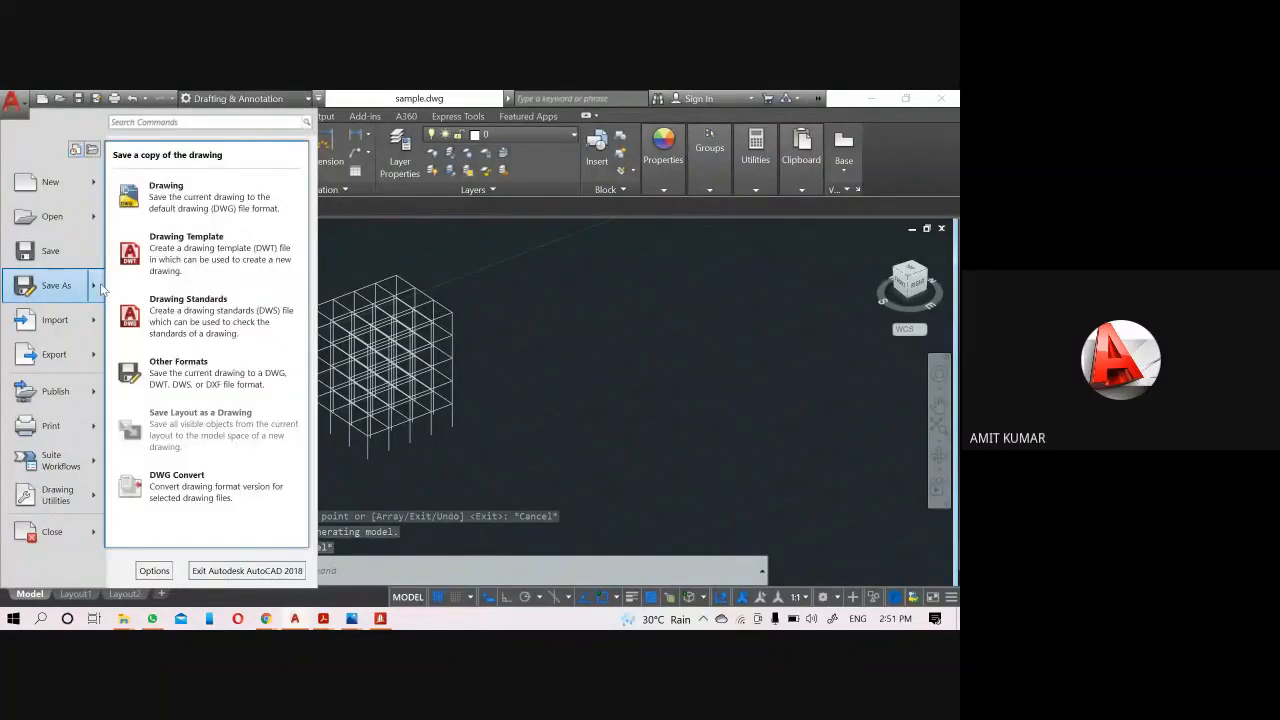
{"action": "left_click", "coordinate": [168, 205]}
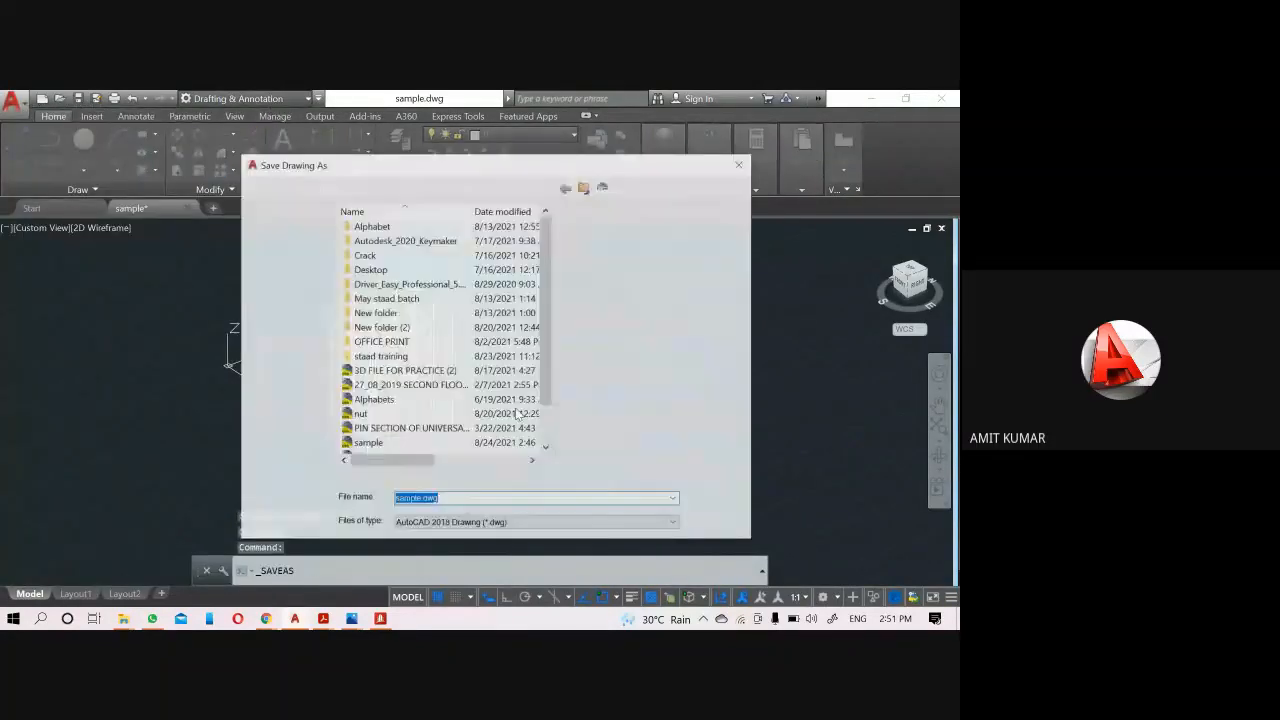
{"action": "left_click", "coordinate": [450, 498]}
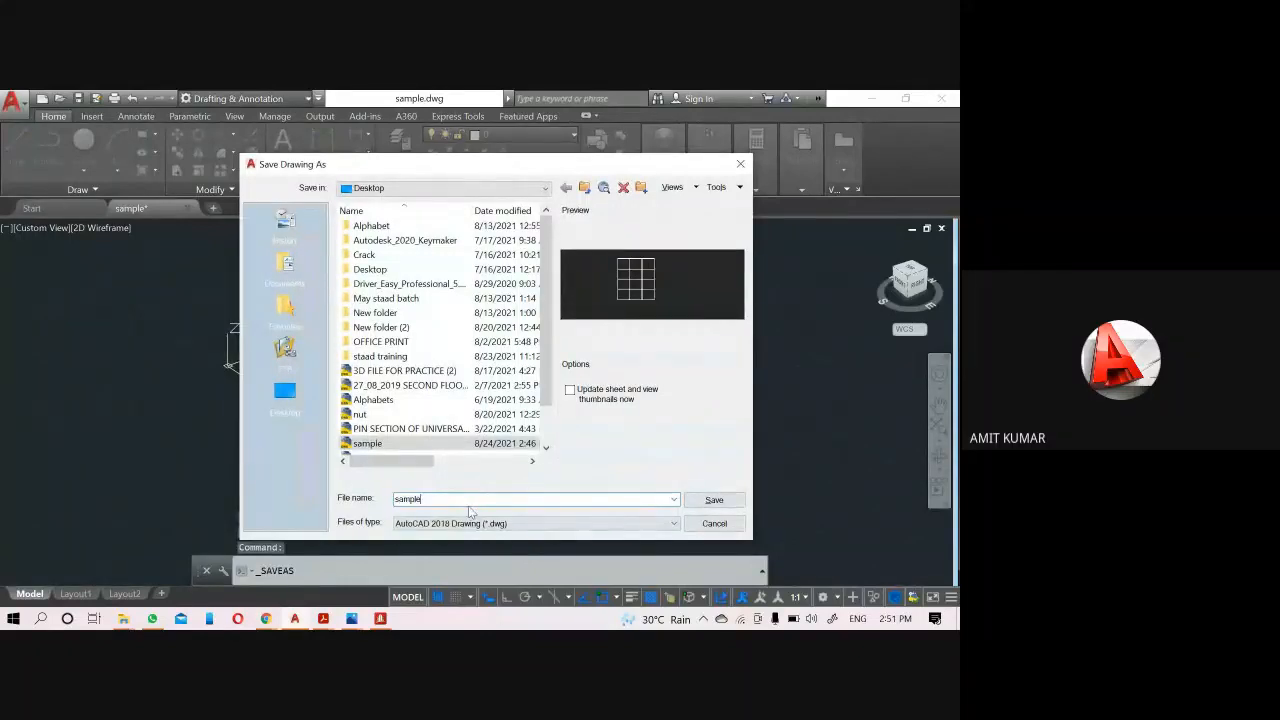
{"action": "left_click", "coordinate": [455, 526]}
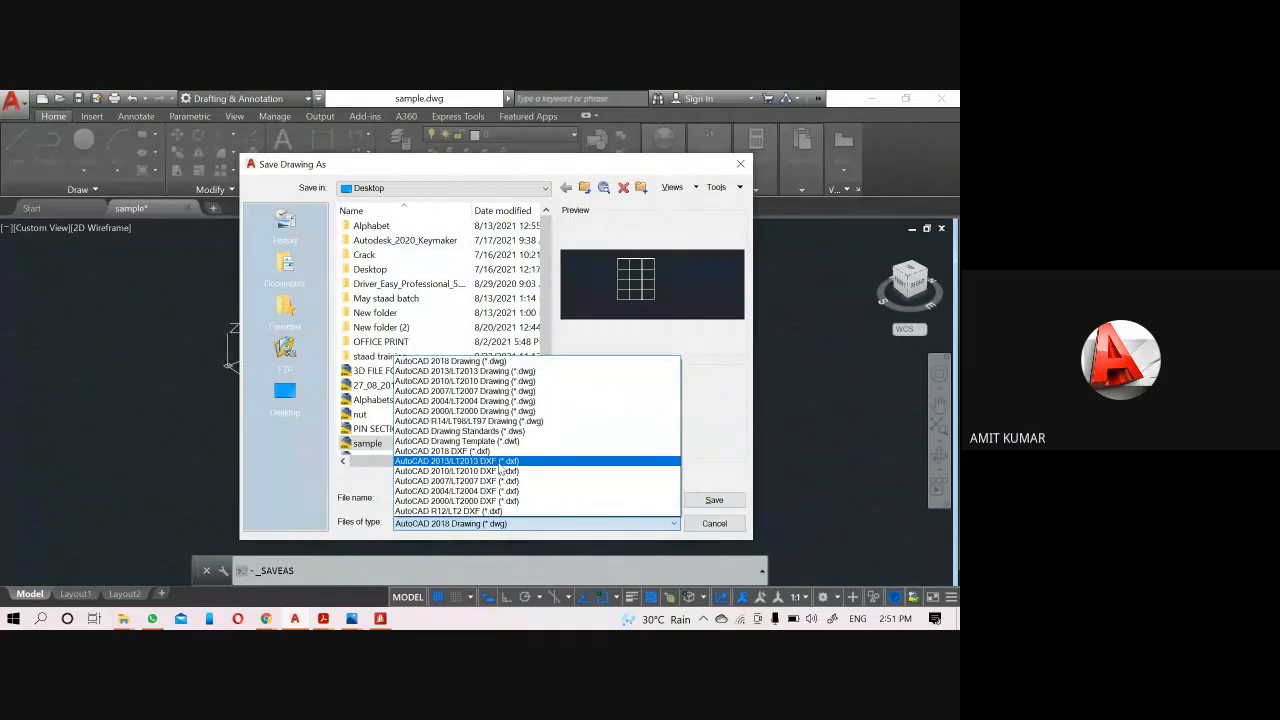
{"action": "left_click", "coordinate": [470, 451]}
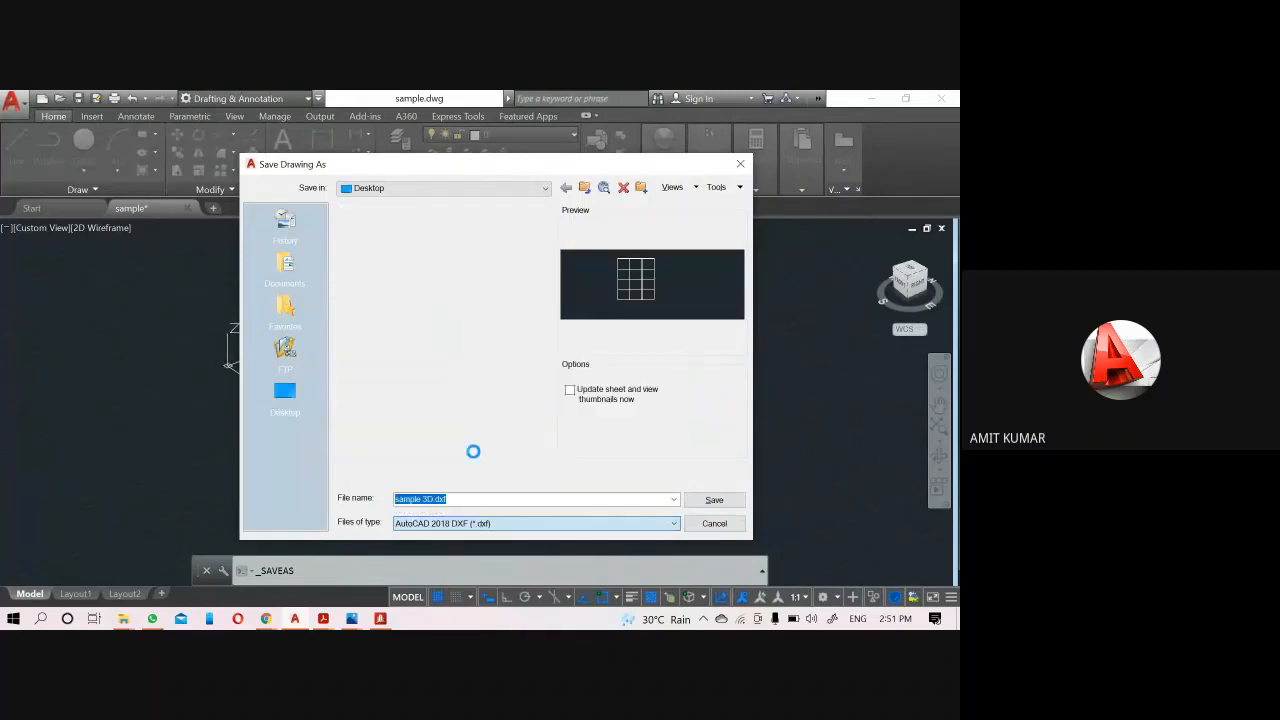
{"action": "left_click", "coordinate": [709, 501]}
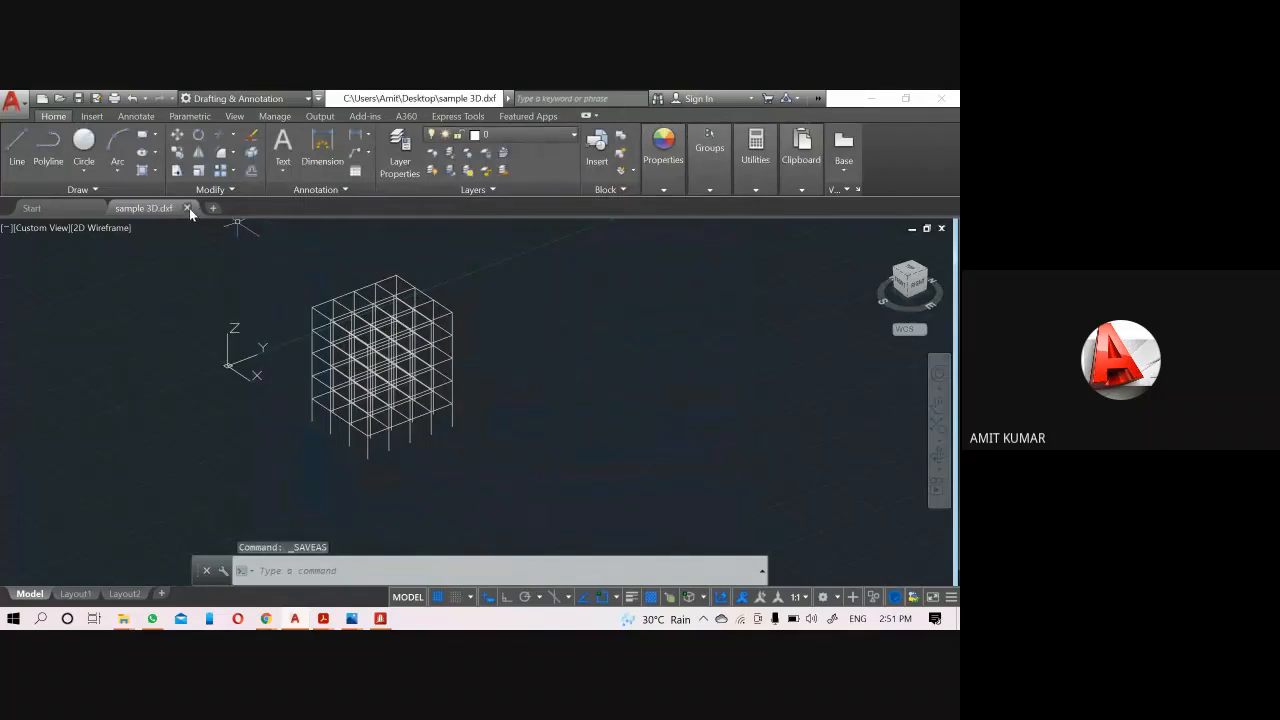
{"action": "key", "text": "Escape"}
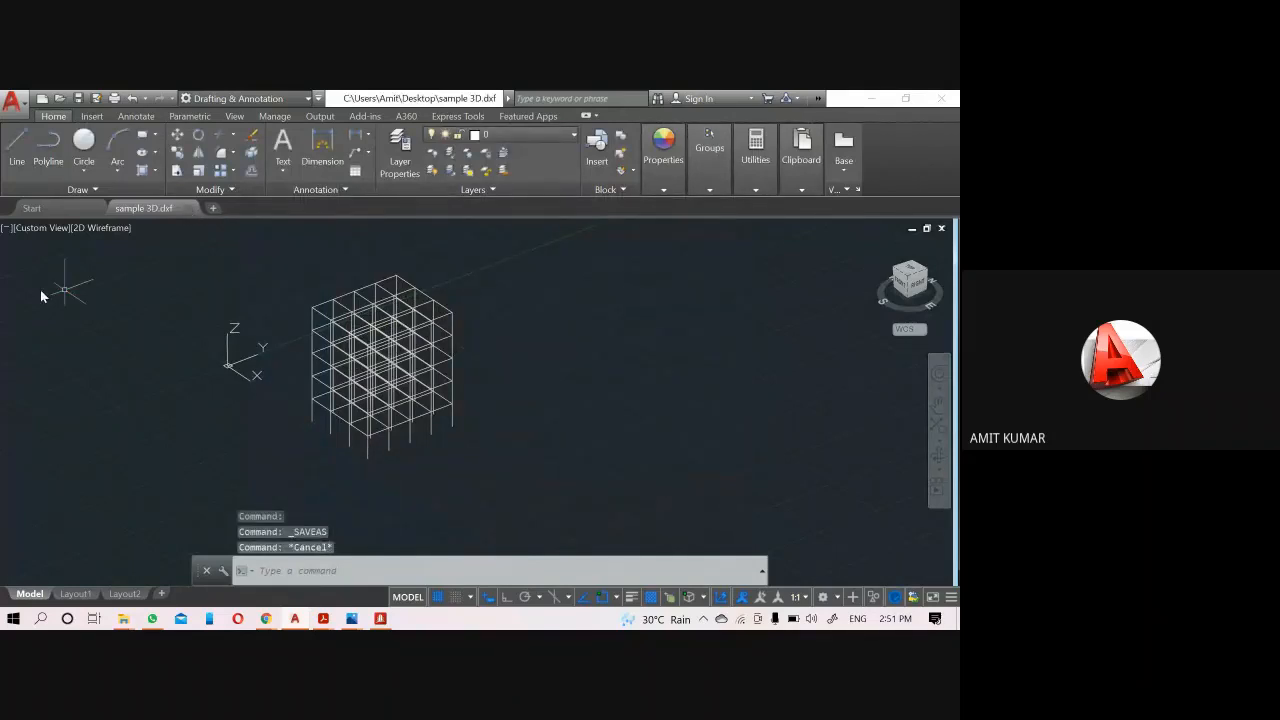
{"action": "scroll", "coordinate": [440, 320], "scroll_direction": "down", "scroll_amount": 3}
{"action": "scroll", "coordinate": [350, 317], "scroll_direction": "up", "scroll_amount": 3}
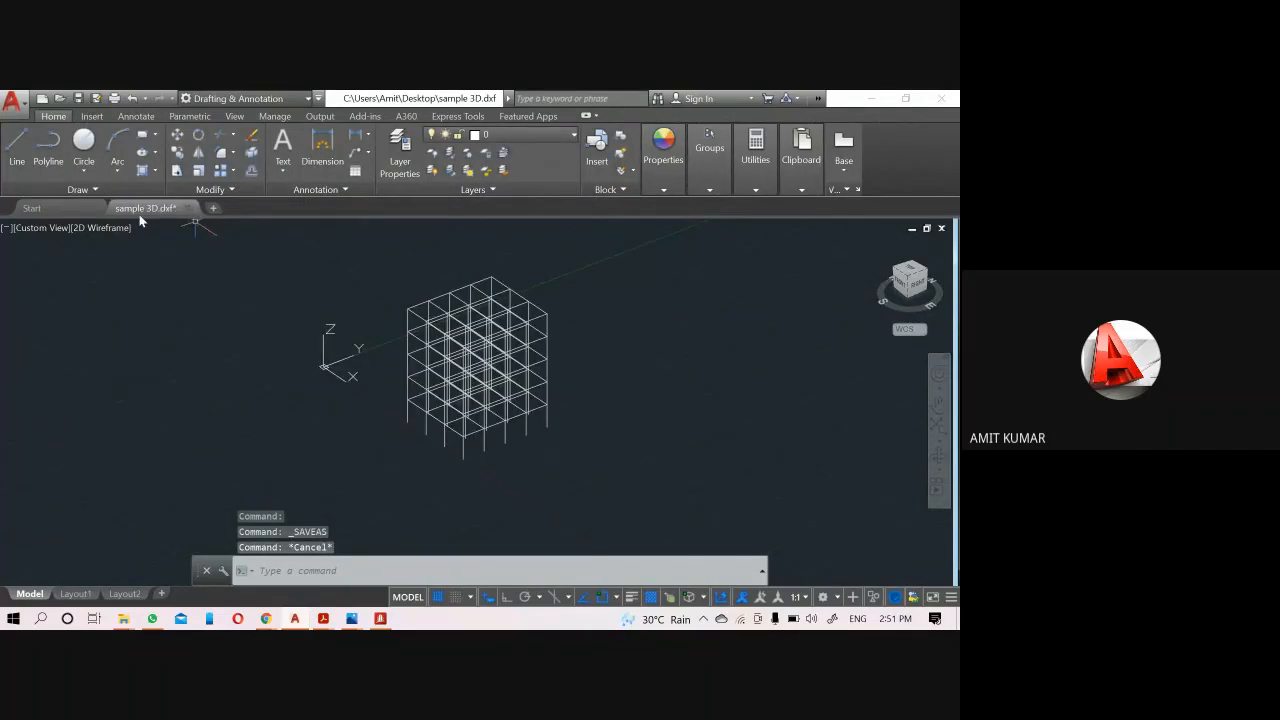
{"action": "key", "text": "Escape"}
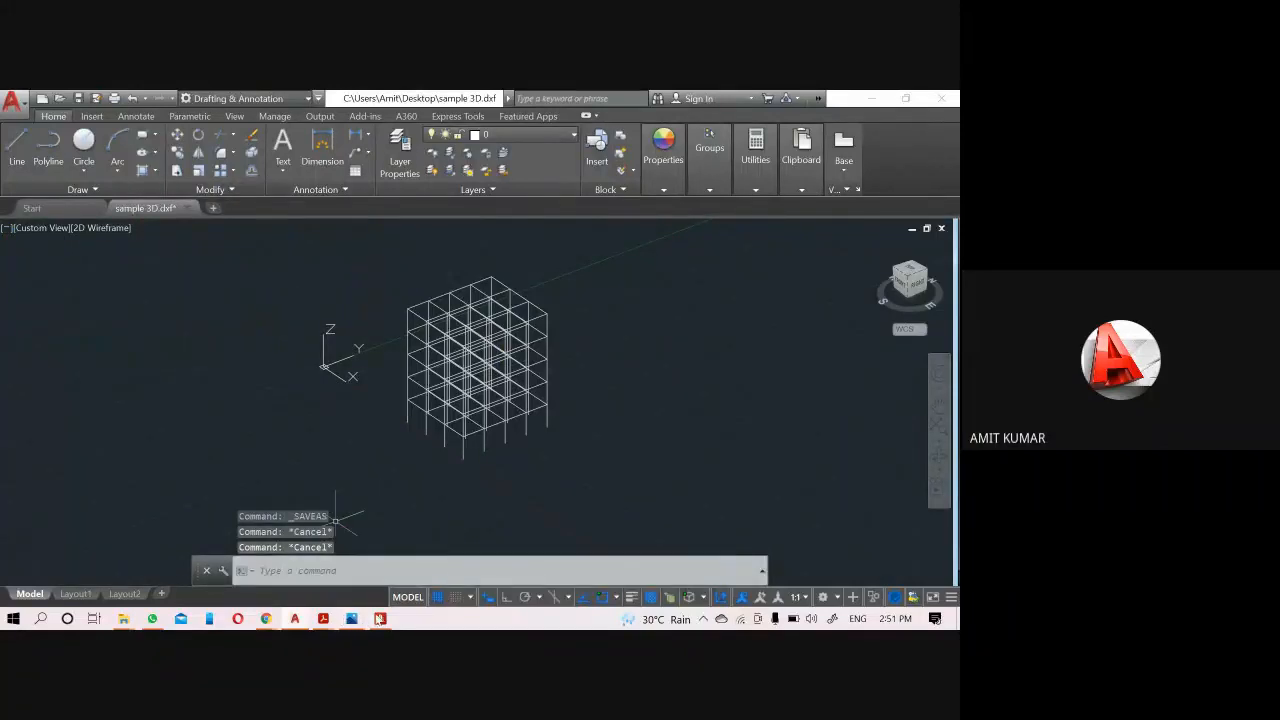
Switch to STAAD.Pro and delete all beams of the existing grid together with their orphan nodes.
{"action": "left_click", "coordinate": [380, 618]}
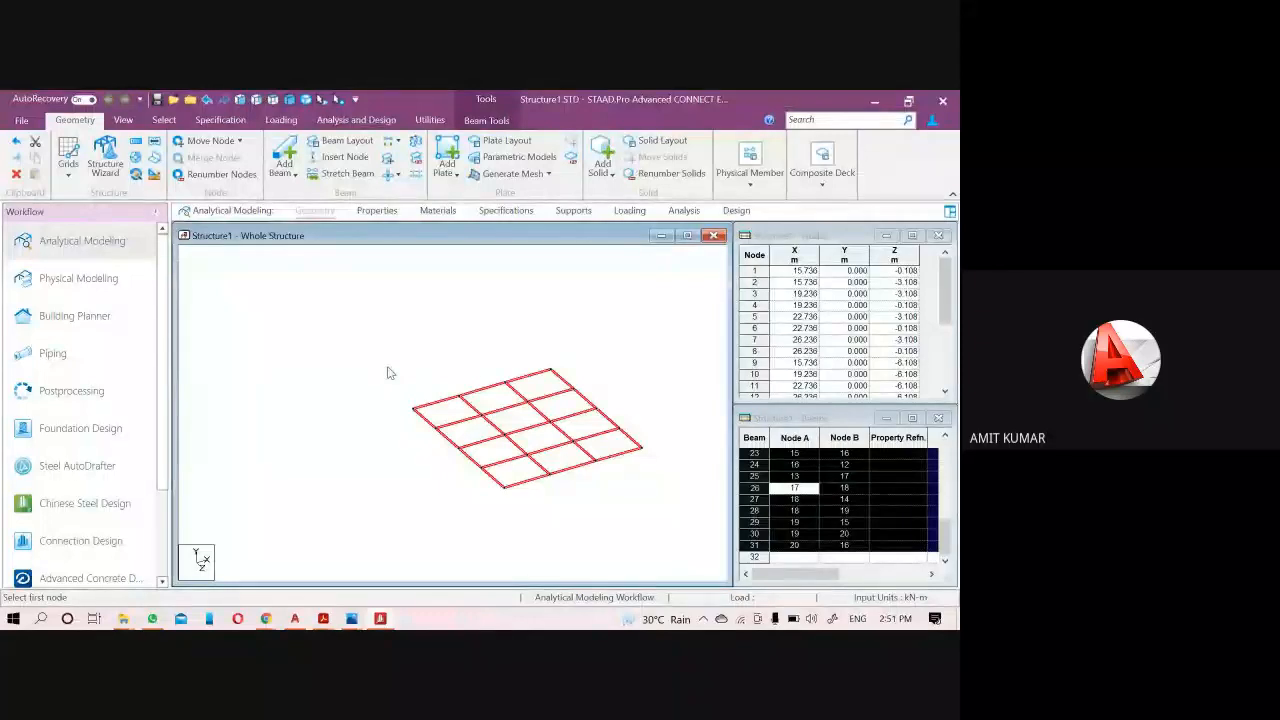
{"action": "key", "text": "Delete"}
{"action": "key", "text": "Return"}
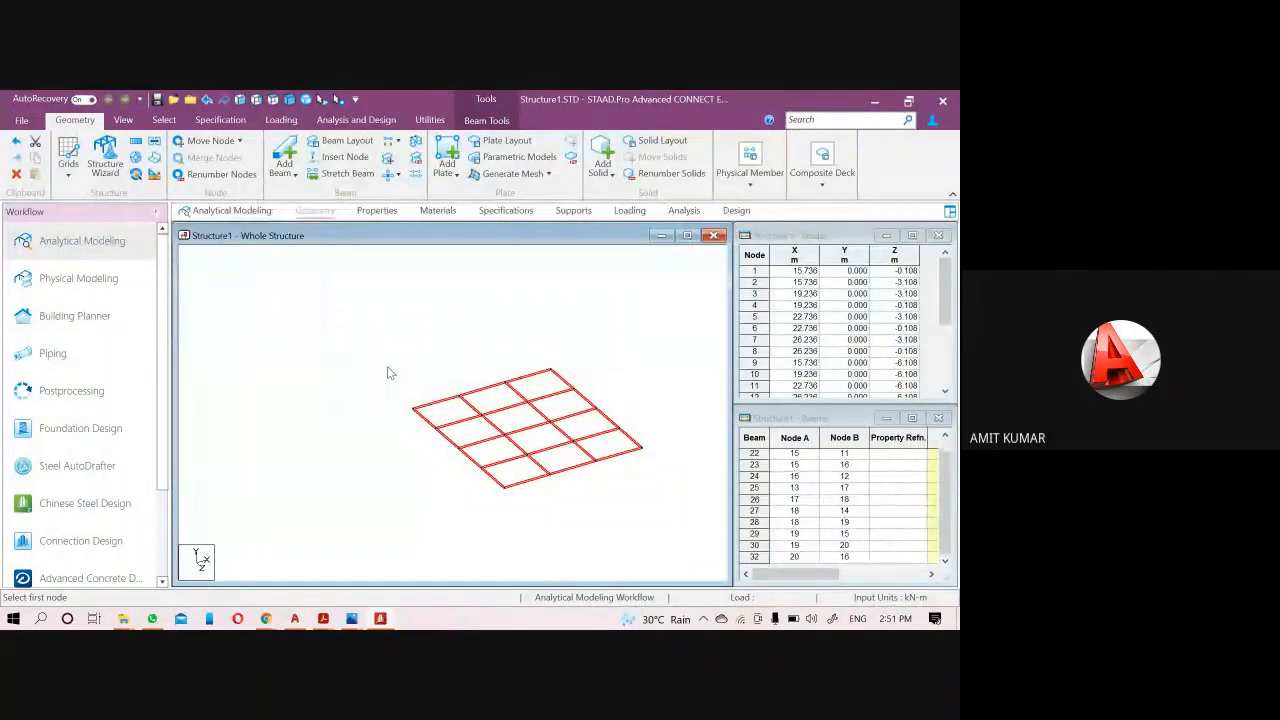
{"action": "key", "text": "Return"}
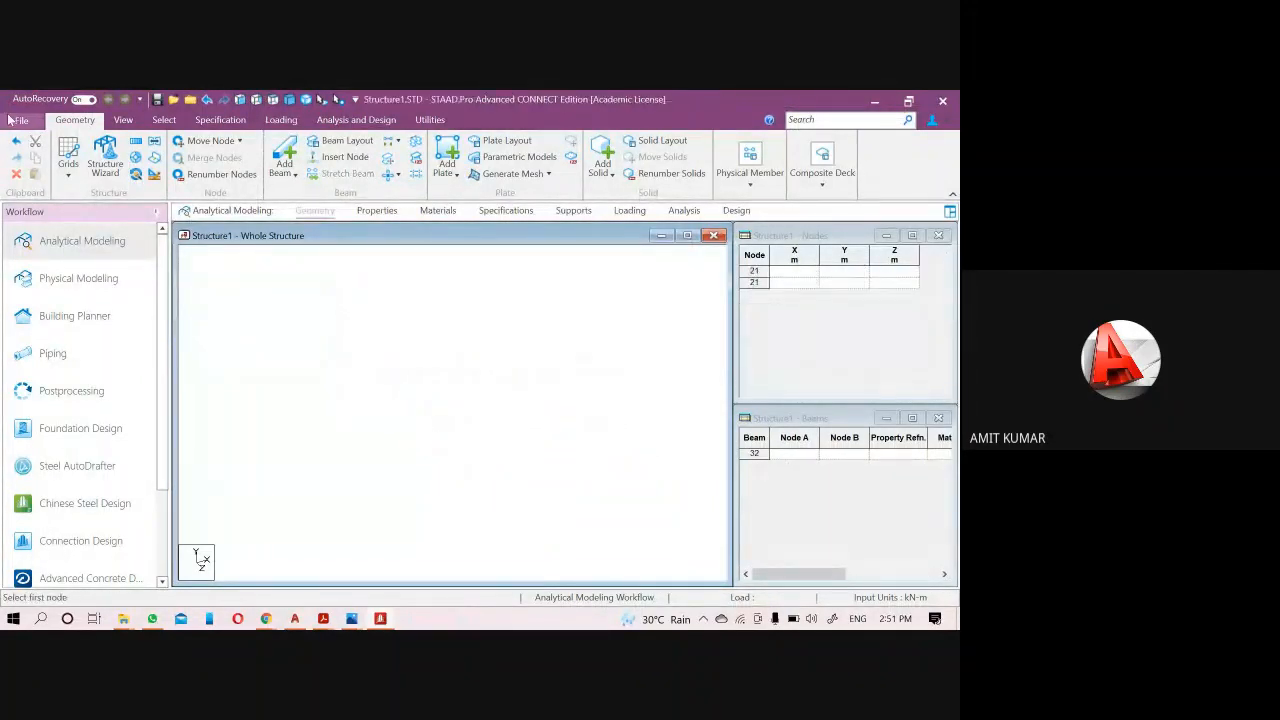
Try to import sample 3D.dxf from the Desktop with Y Up convention, discarding the unsaved changes to Structure1.STD.
{"action": "left_click", "coordinate": [21, 120]}
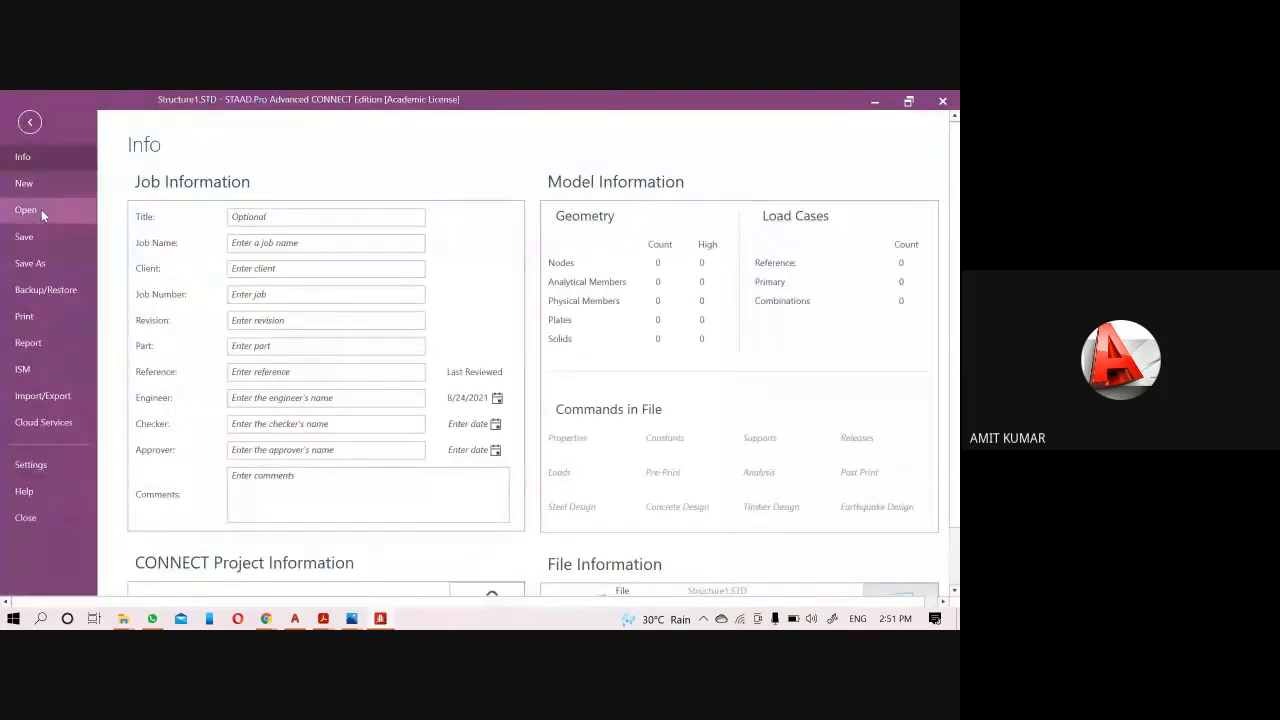
{"action": "left_click", "coordinate": [57, 396]}
{"action": "left_click", "coordinate": [163, 192]}
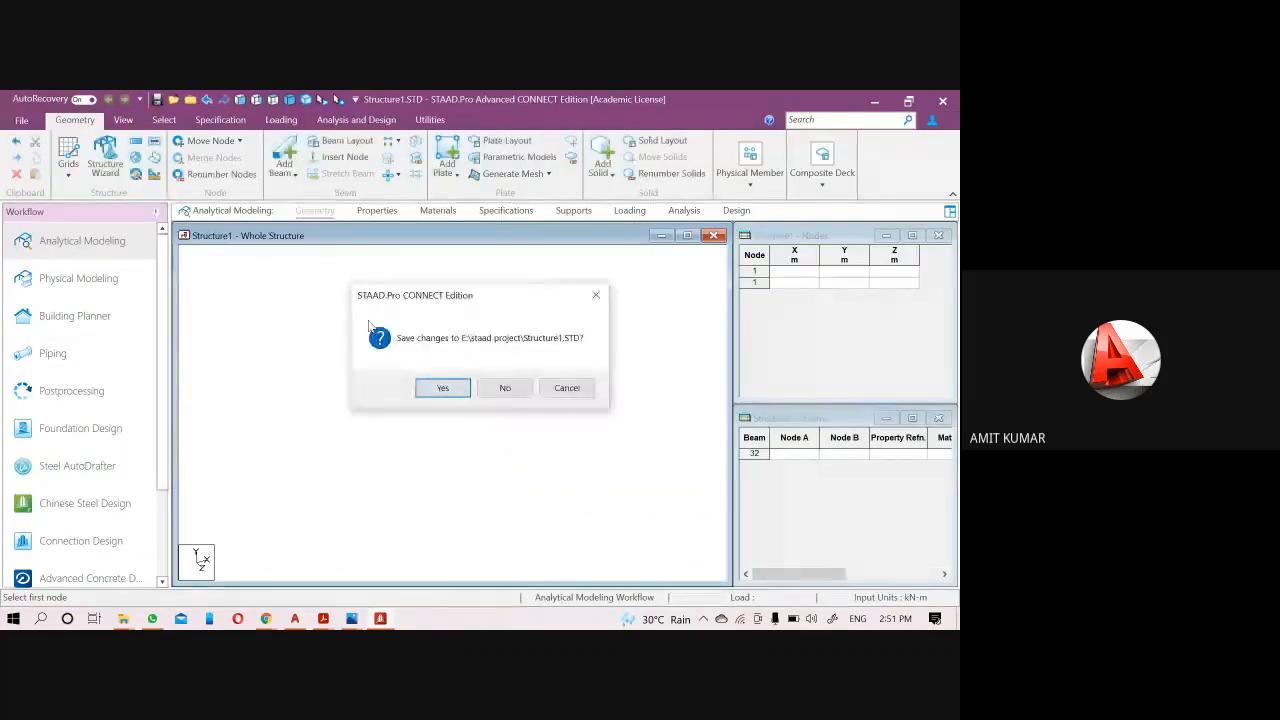
{"action": "left_click", "coordinate": [505, 393]}
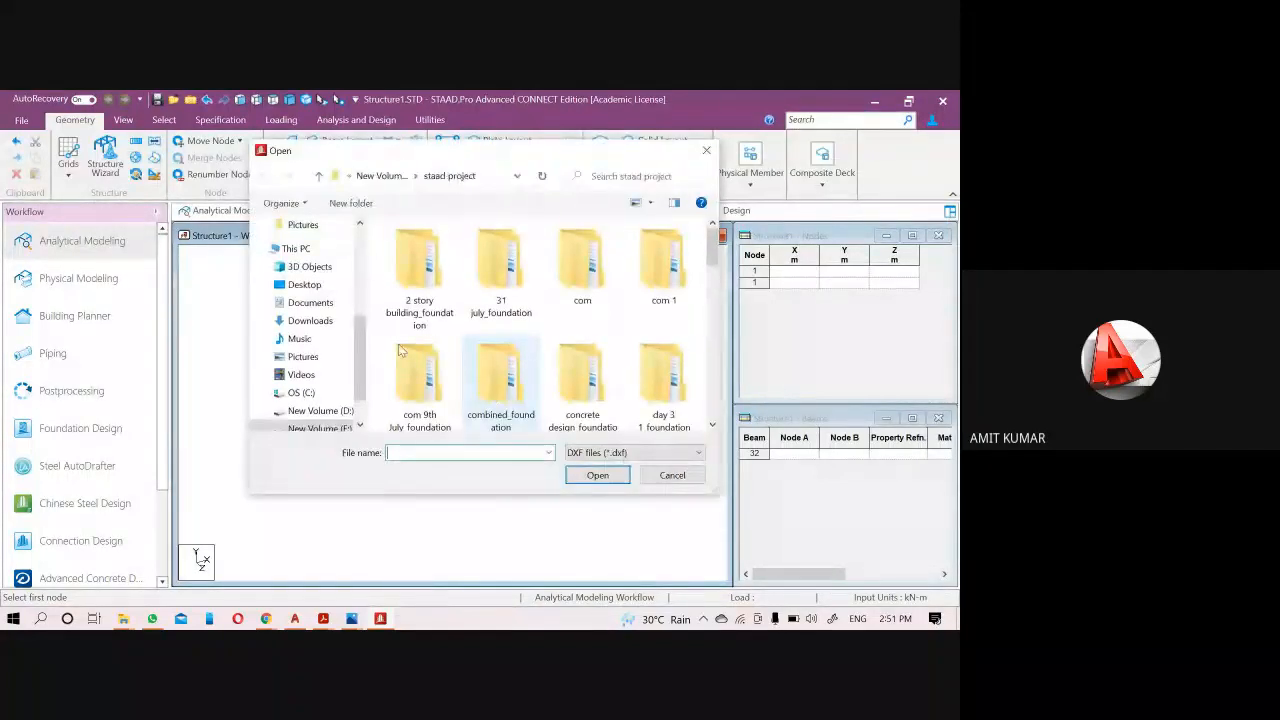
{"action": "scroll", "coordinate": [310, 270], "scroll_direction": "up", "scroll_amount": 5}
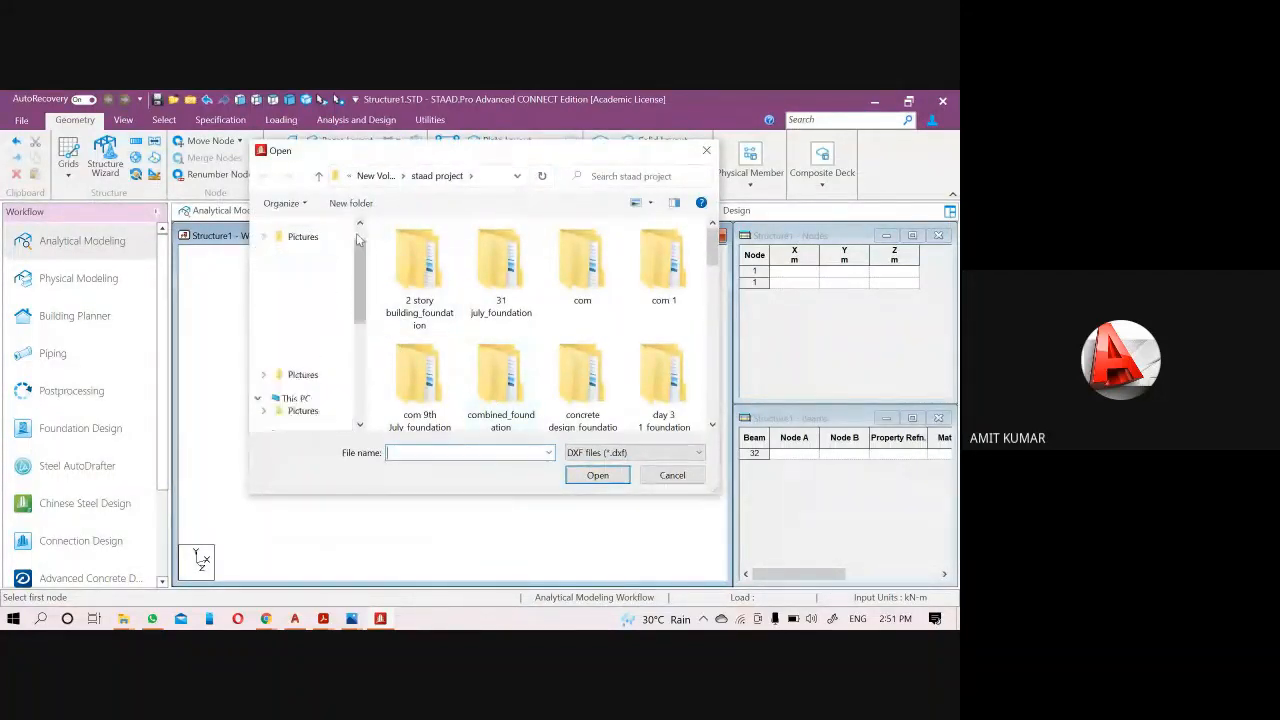
{"action": "left_click", "coordinate": [304, 227]}
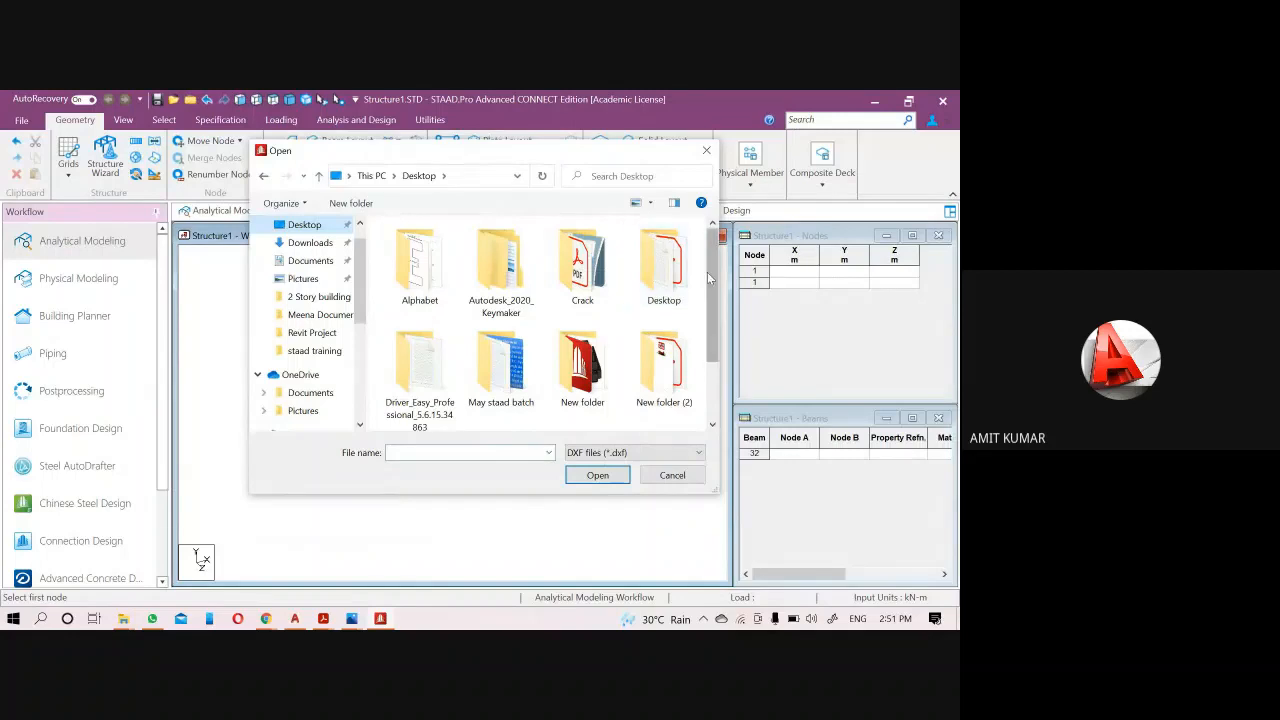
{"action": "left_click_drag", "start_coordinate": [709, 272], "coordinate": [716, 357]}
{"action": "left_click", "coordinate": [582, 385]}
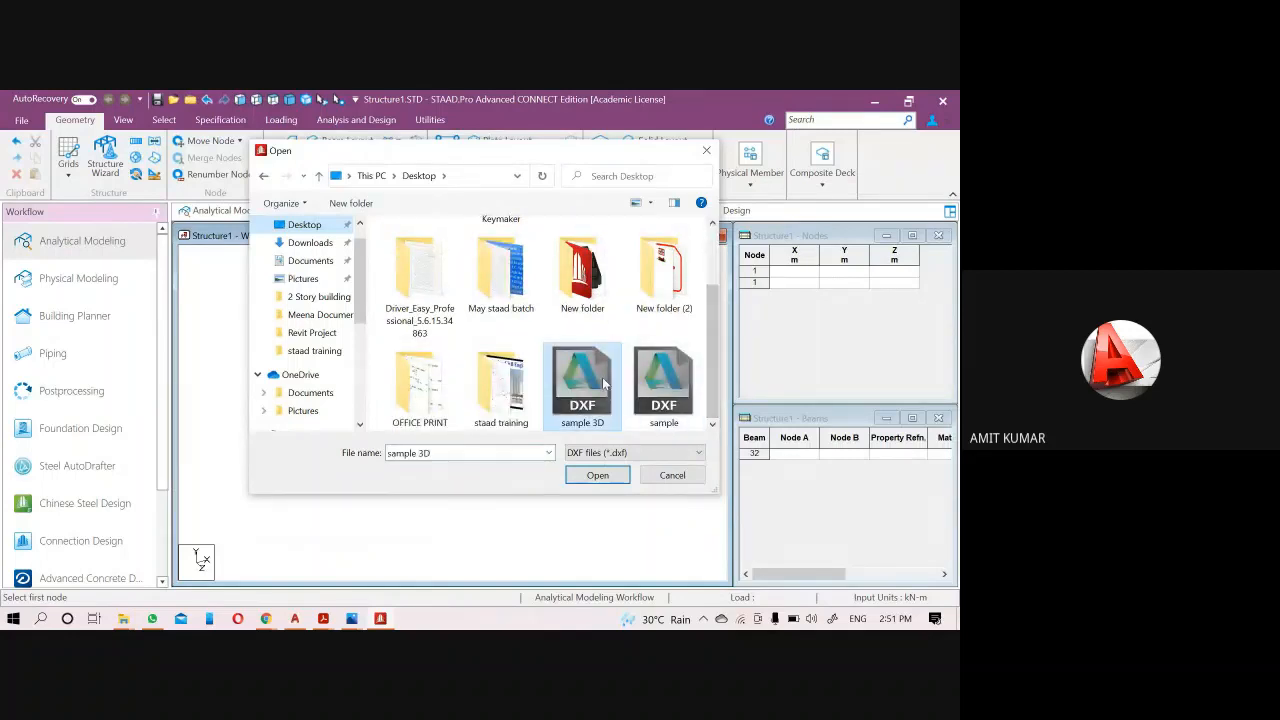
{"action": "left_click", "coordinate": [598, 475]}
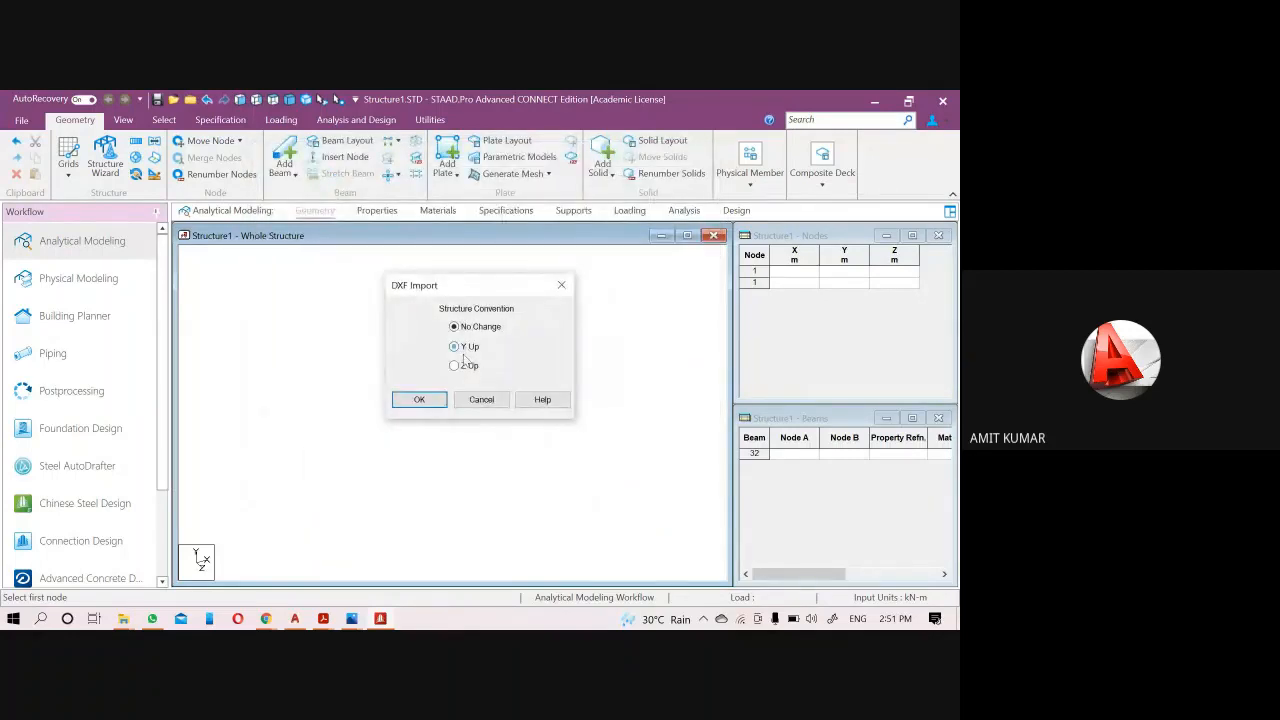
{"action": "left_click", "coordinate": [421, 402]}
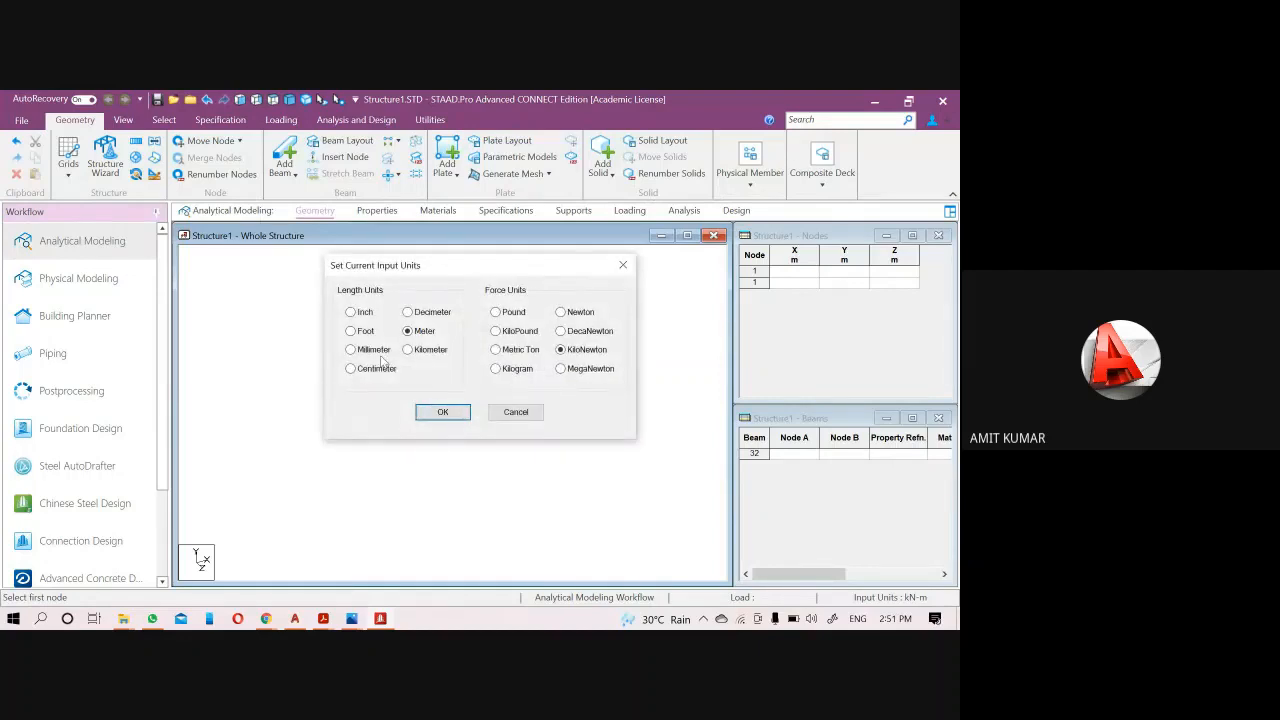
{"action": "left_click", "coordinate": [432, 416]}
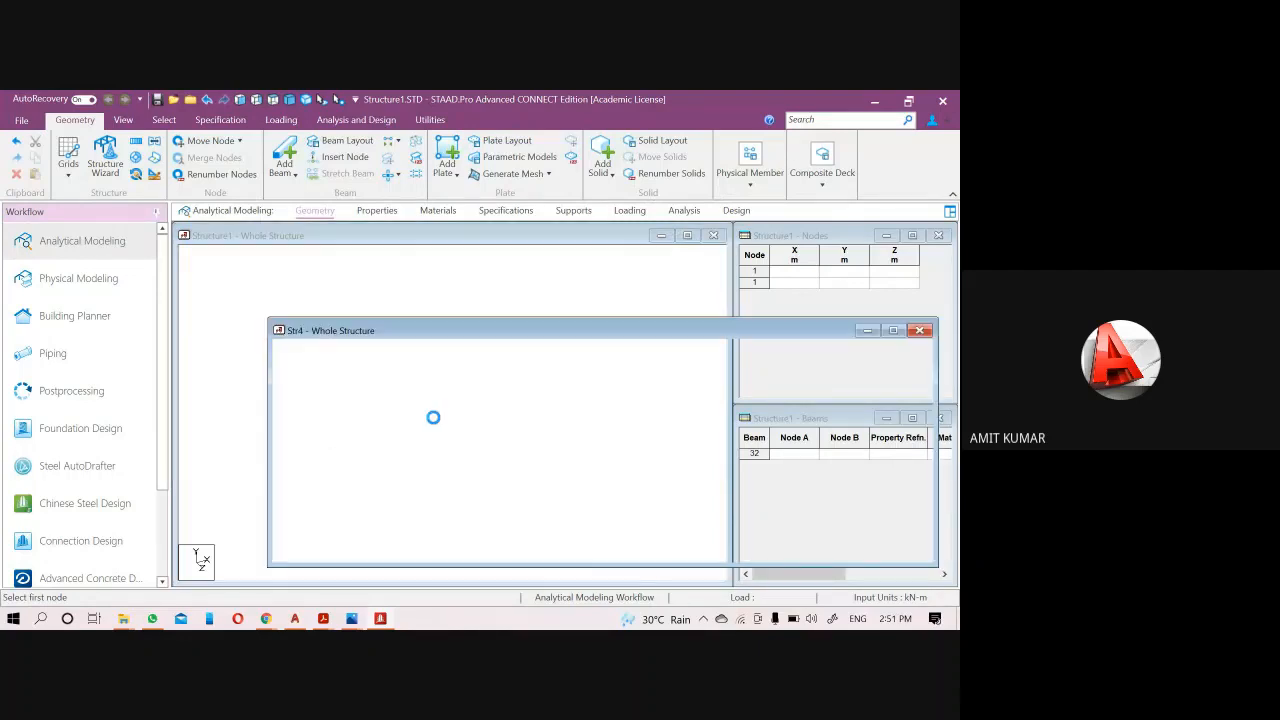
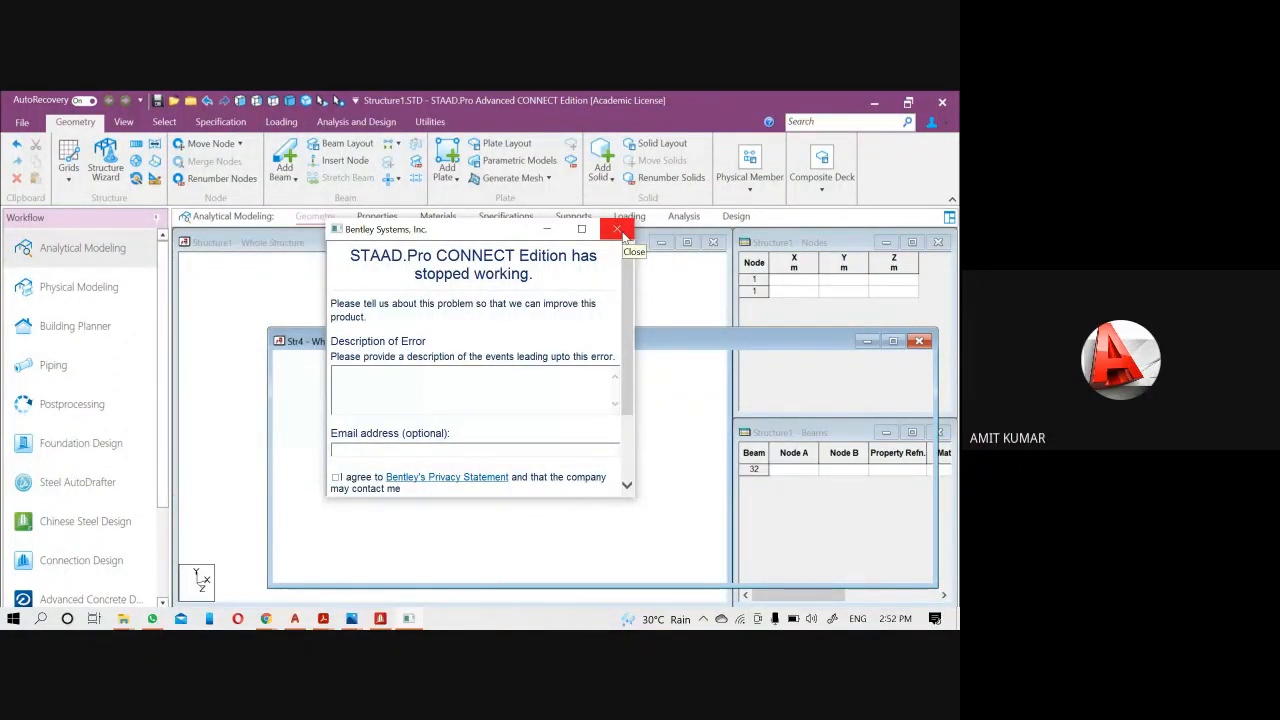
Dismiss the crash report and fatal error messages, and relaunch STAAD.Pro CONNECT Edition from the desktop.
{"action": "left_click", "coordinate": [618, 231]}
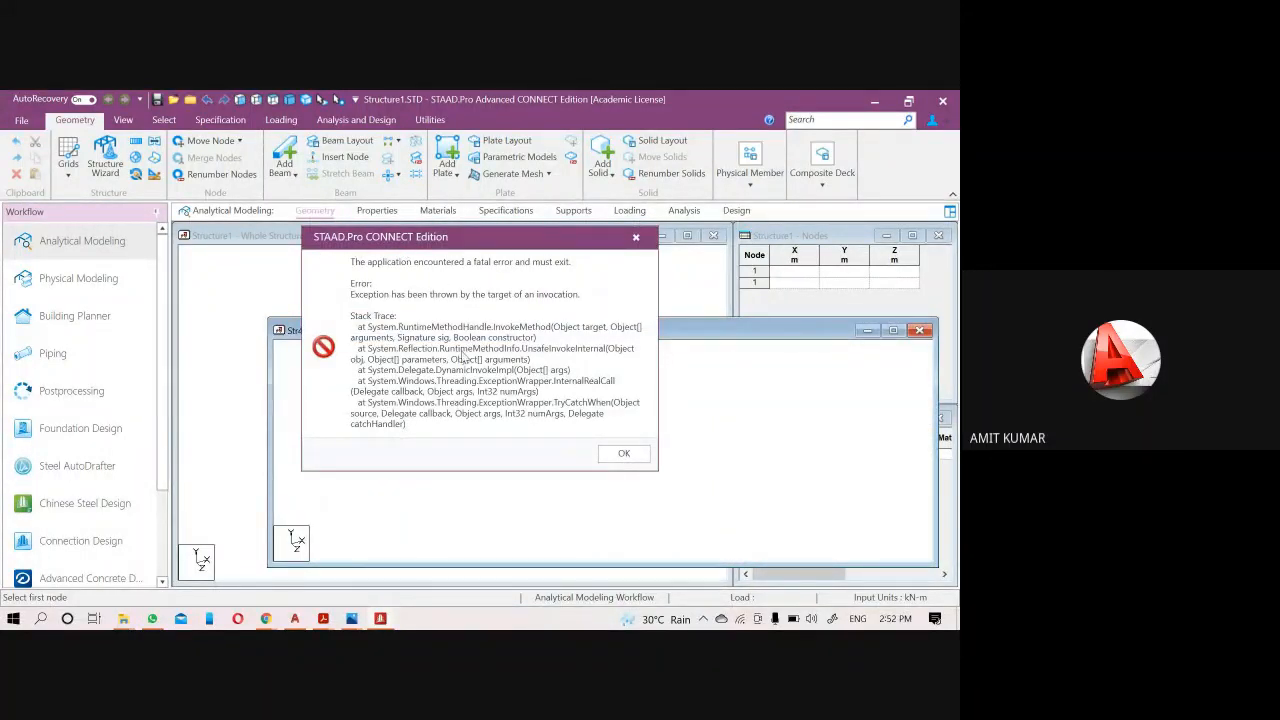
{"action": "left_click", "coordinate": [623, 453]}
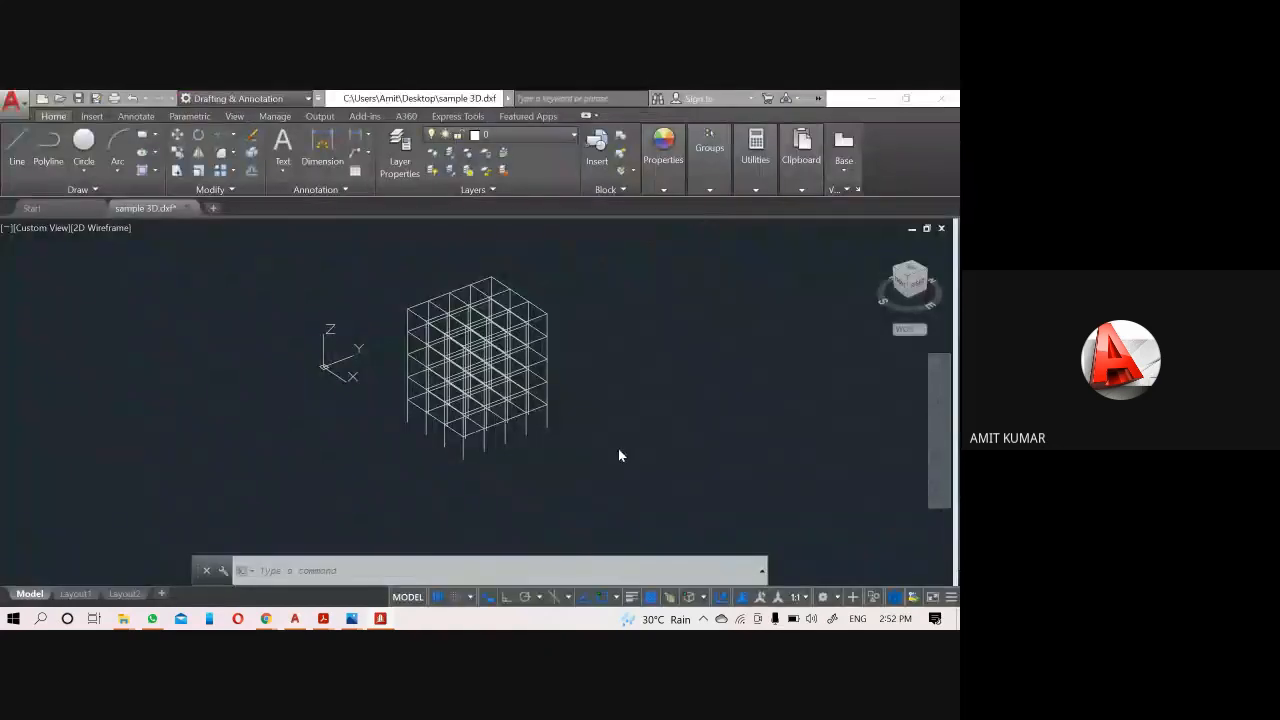
{"action": "key", "text": "super+d"}
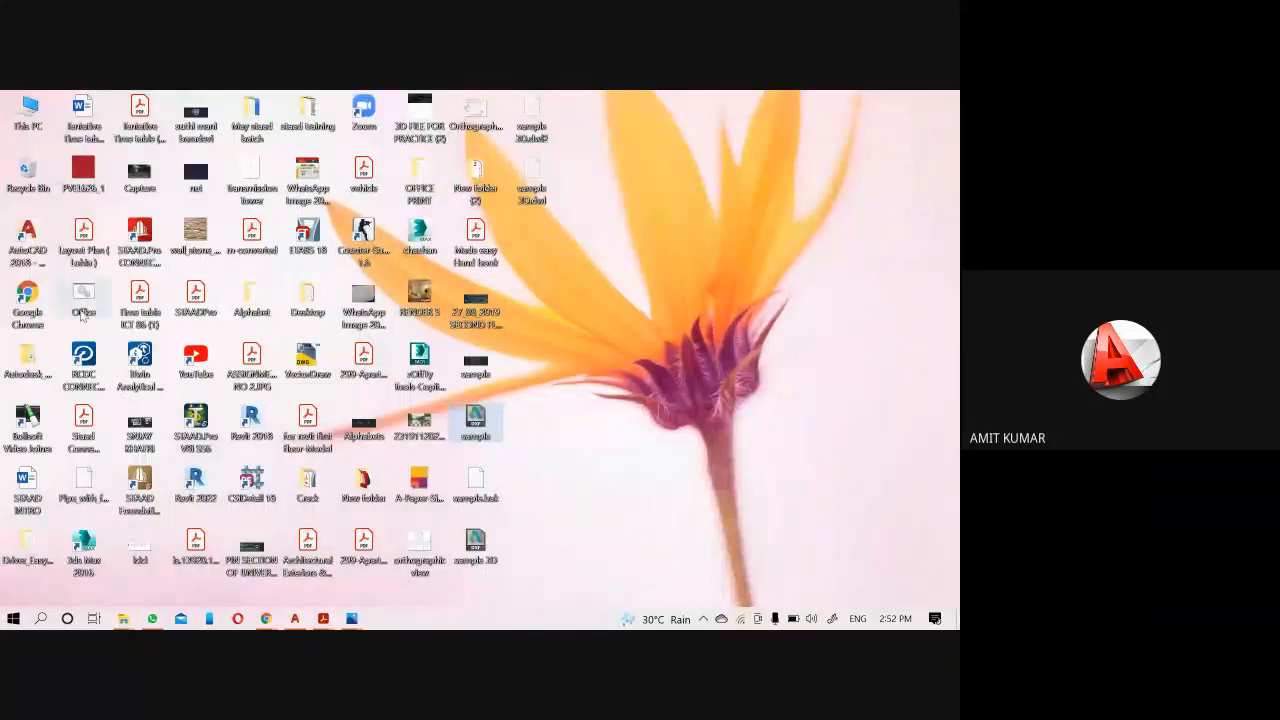
{"action": "double_click", "coordinate": [139, 240]}
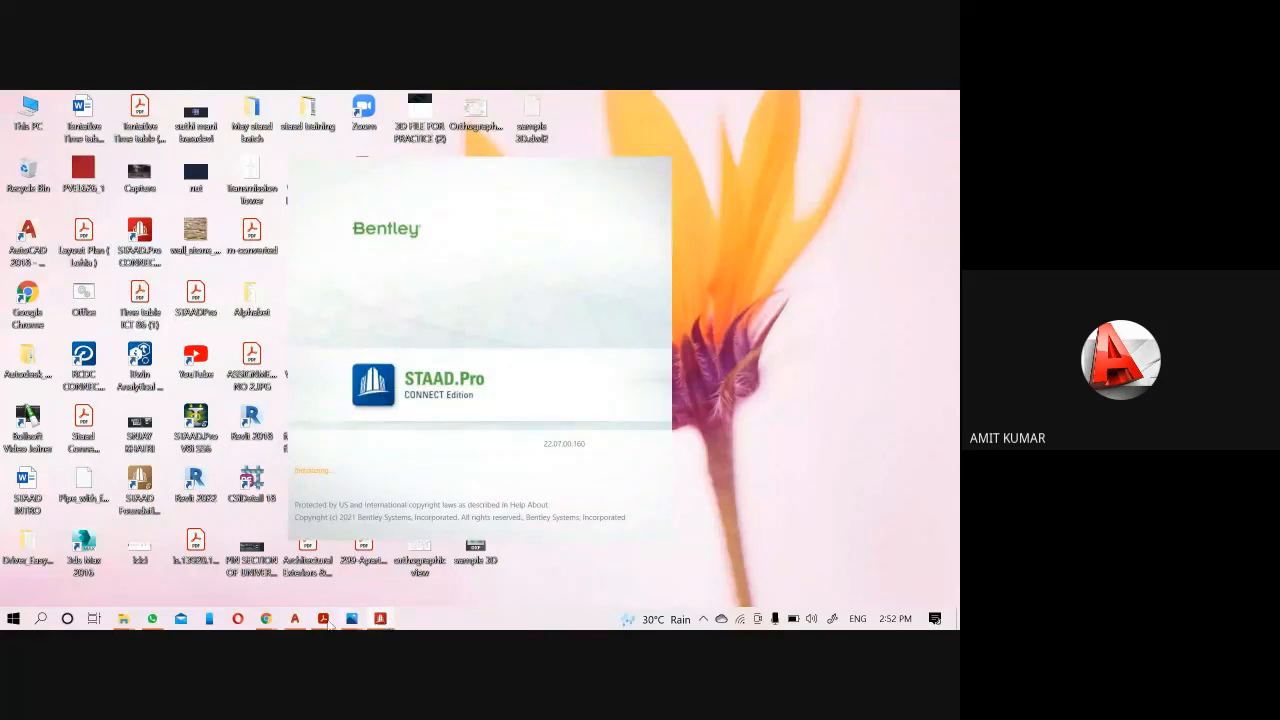
Switch to AutoCAD and close the 3D frame drawing, saving it on the Desktop as sample 3D.dwg in AutoCAD 2018 Drawing format.
{"action": "left_click", "coordinate": [295, 619]}
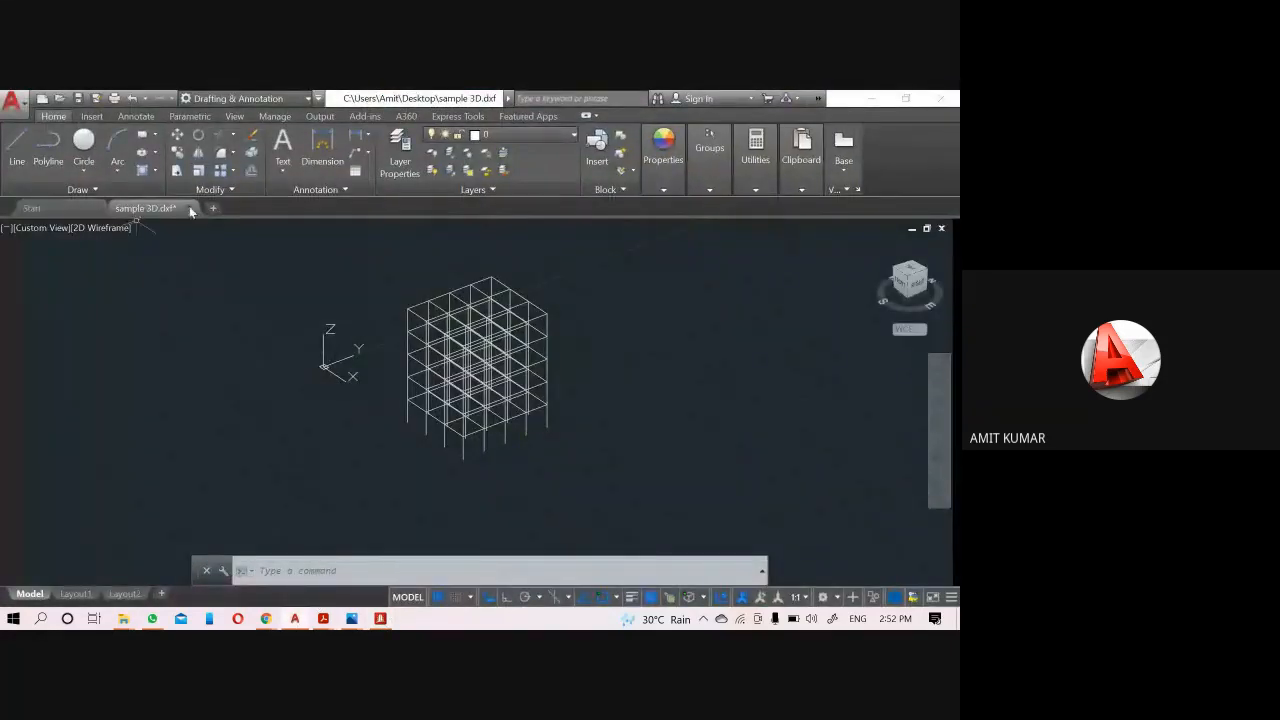
{"action": "left_click", "coordinate": [187, 208]}
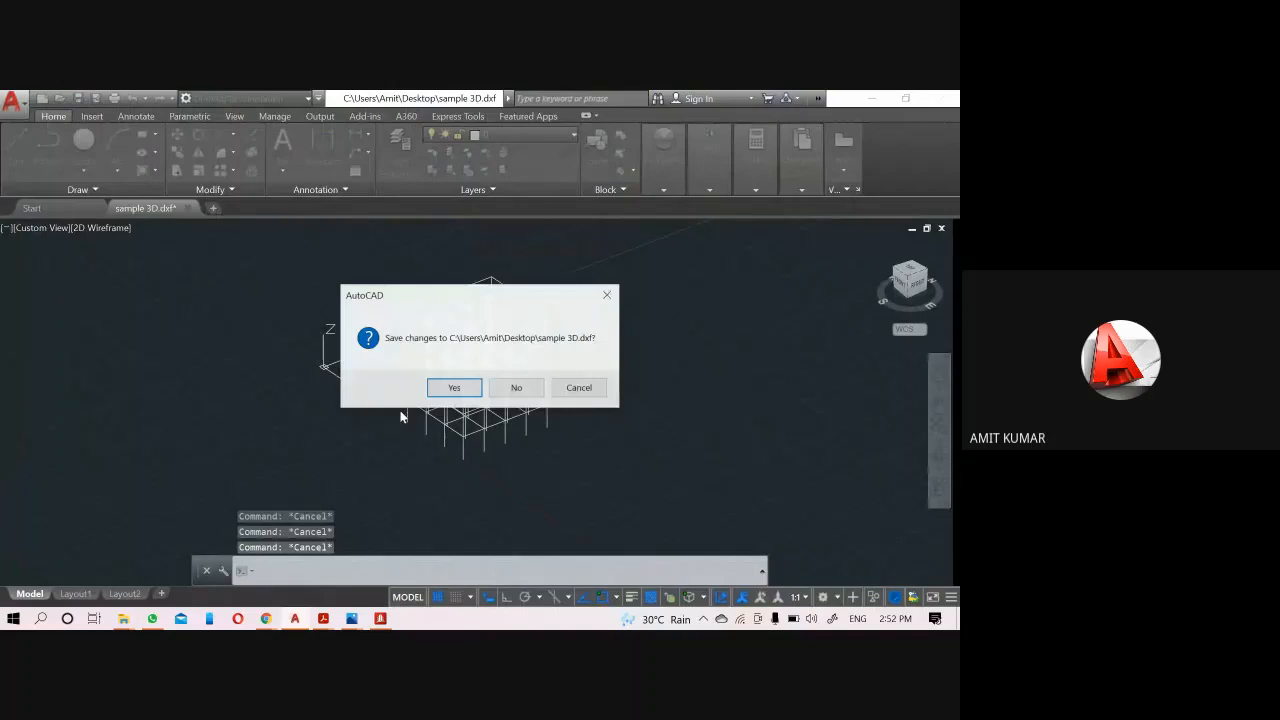
{"action": "left_click", "coordinate": [454, 391]}
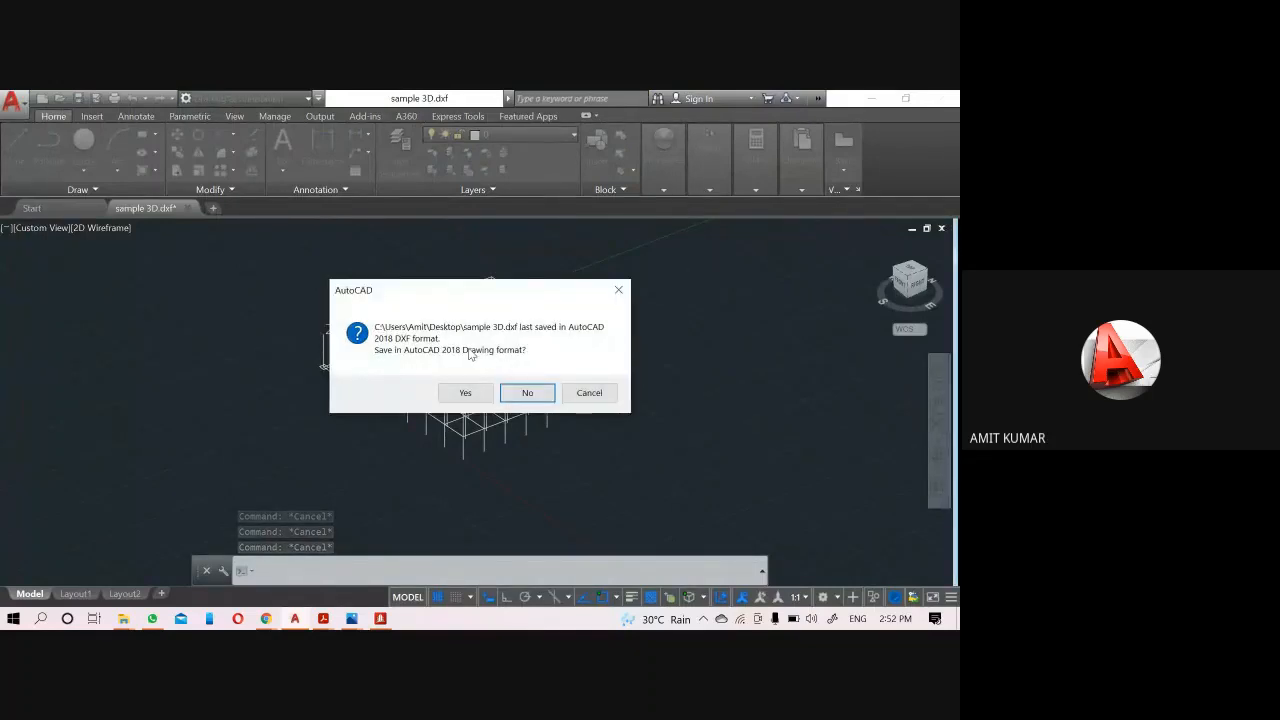
{"action": "left_click", "coordinate": [485, 393]}
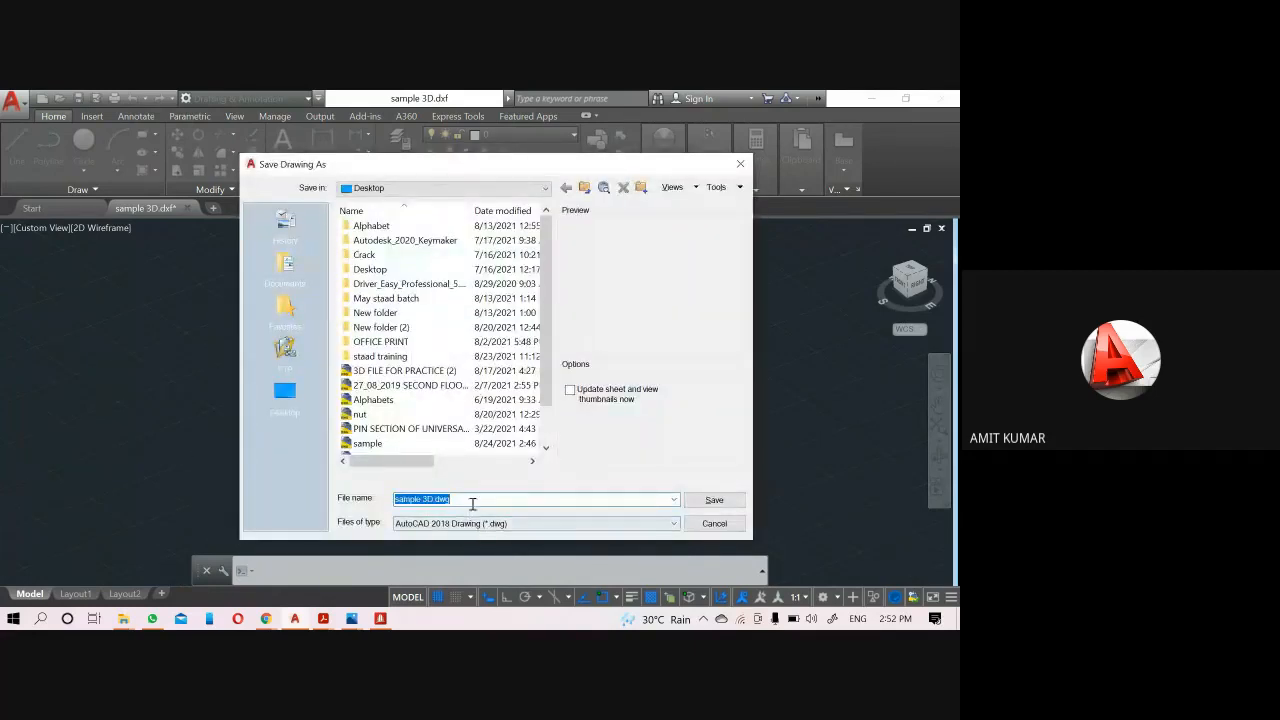
{"action": "left_click", "coordinate": [706, 500]}
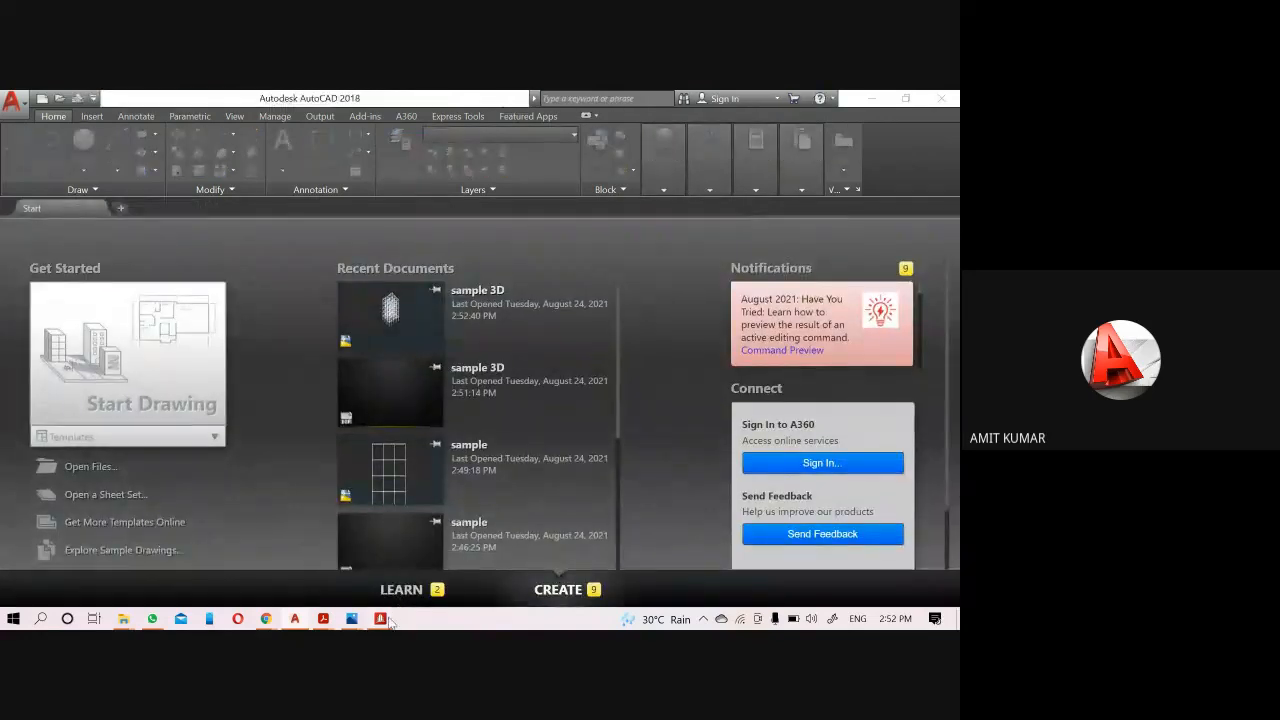
Switch to STAAD.Pro and create a new metric analytical model named Structure1 in E:\staad project, overwriting the existing file.
{"action": "left_click", "coordinate": [385, 620]}
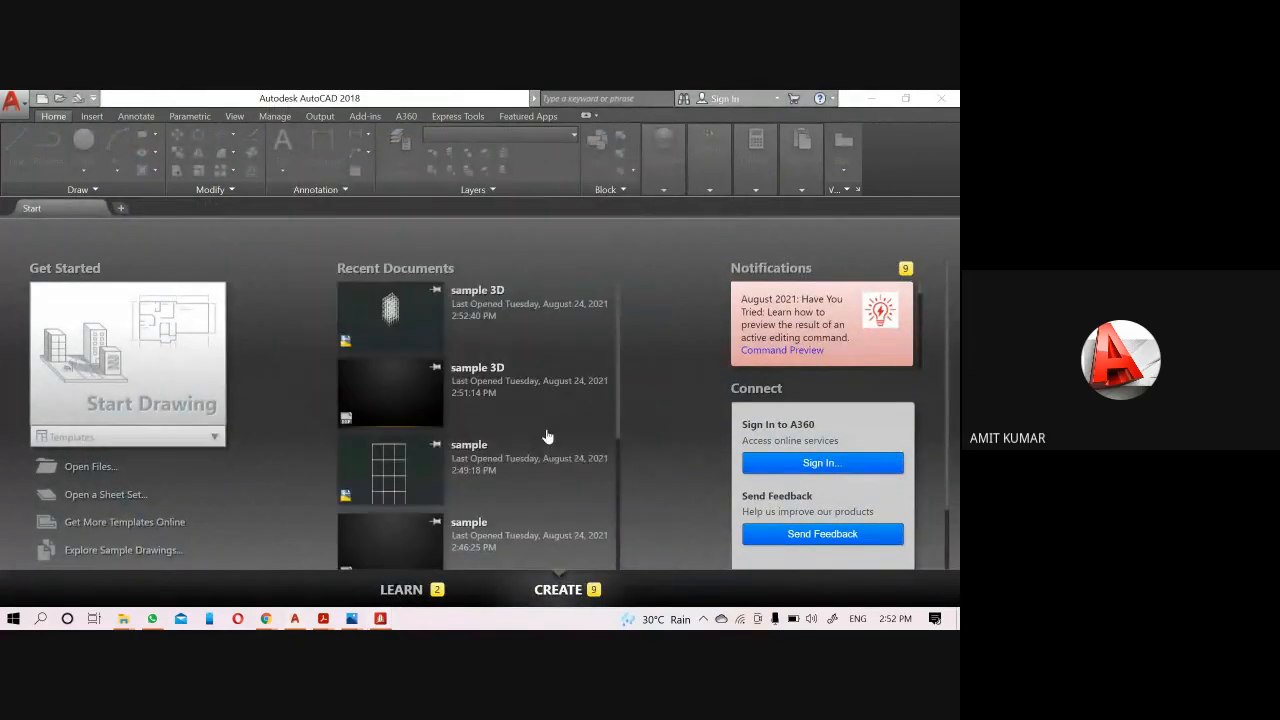
{"action": "left_click", "coordinate": [871, 99]}
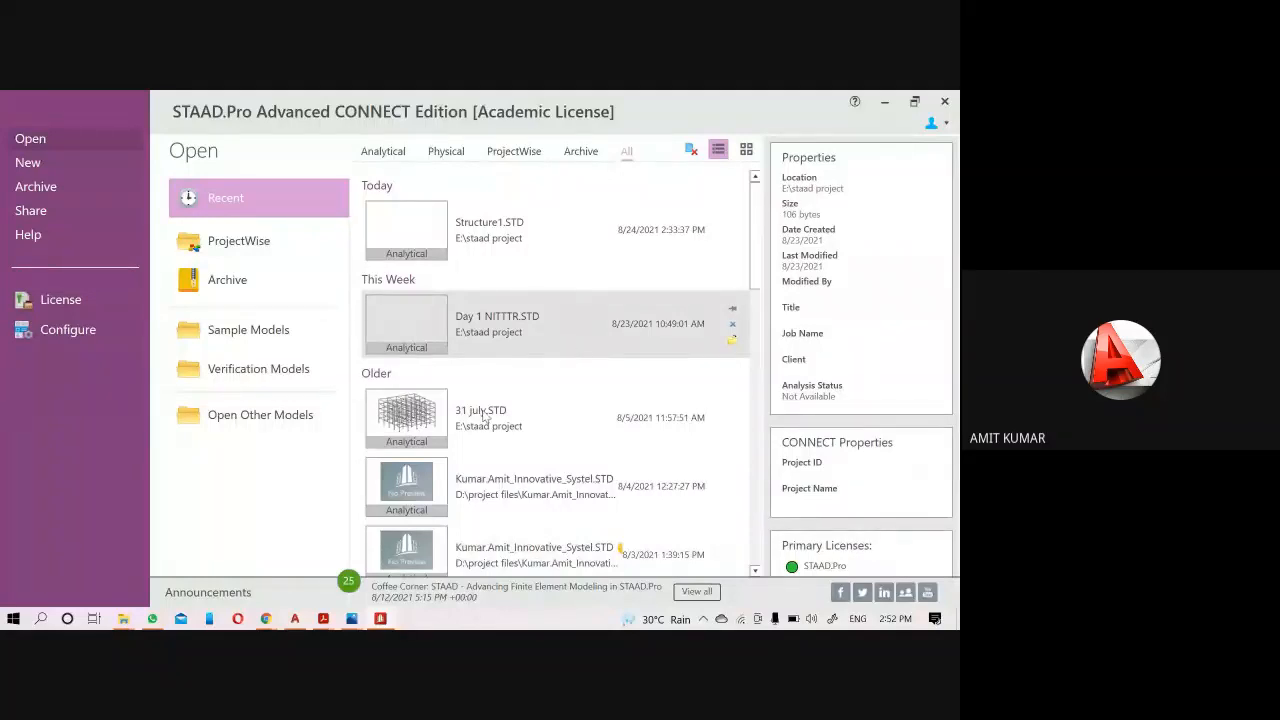
{"action": "left_click", "coordinate": [380, 618]}
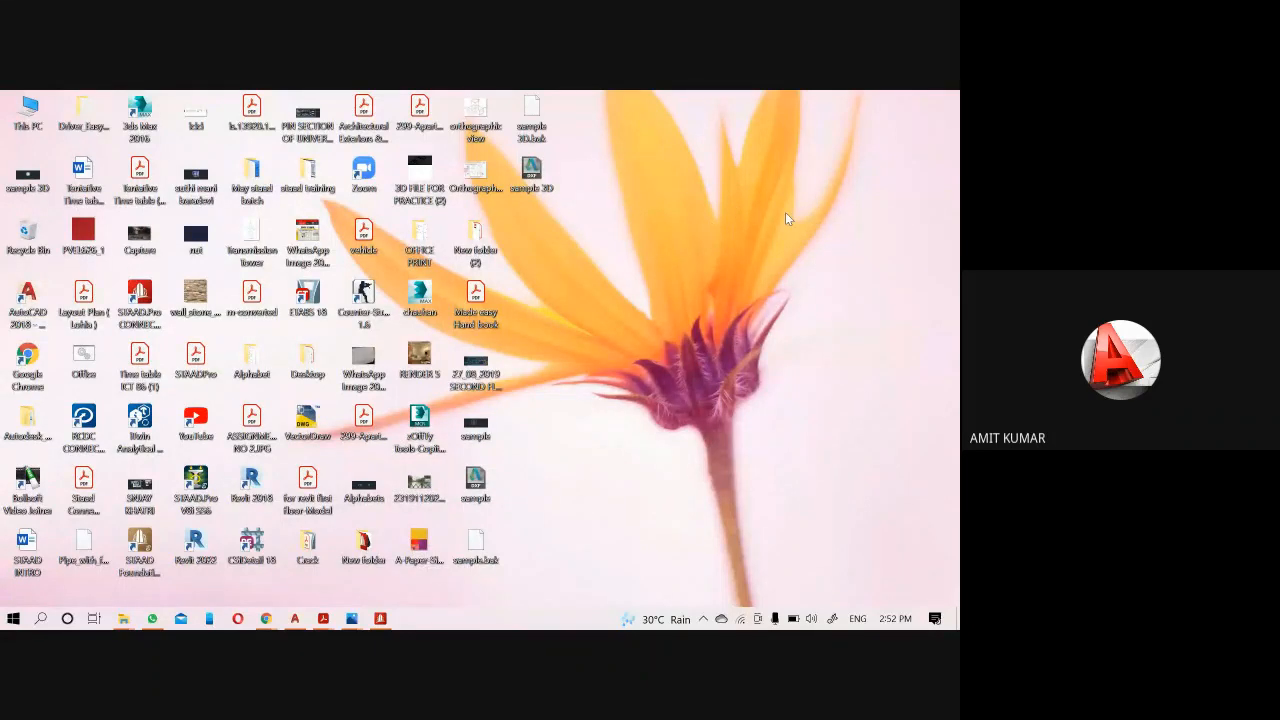
{"action": "left_click", "coordinate": [380, 618]}
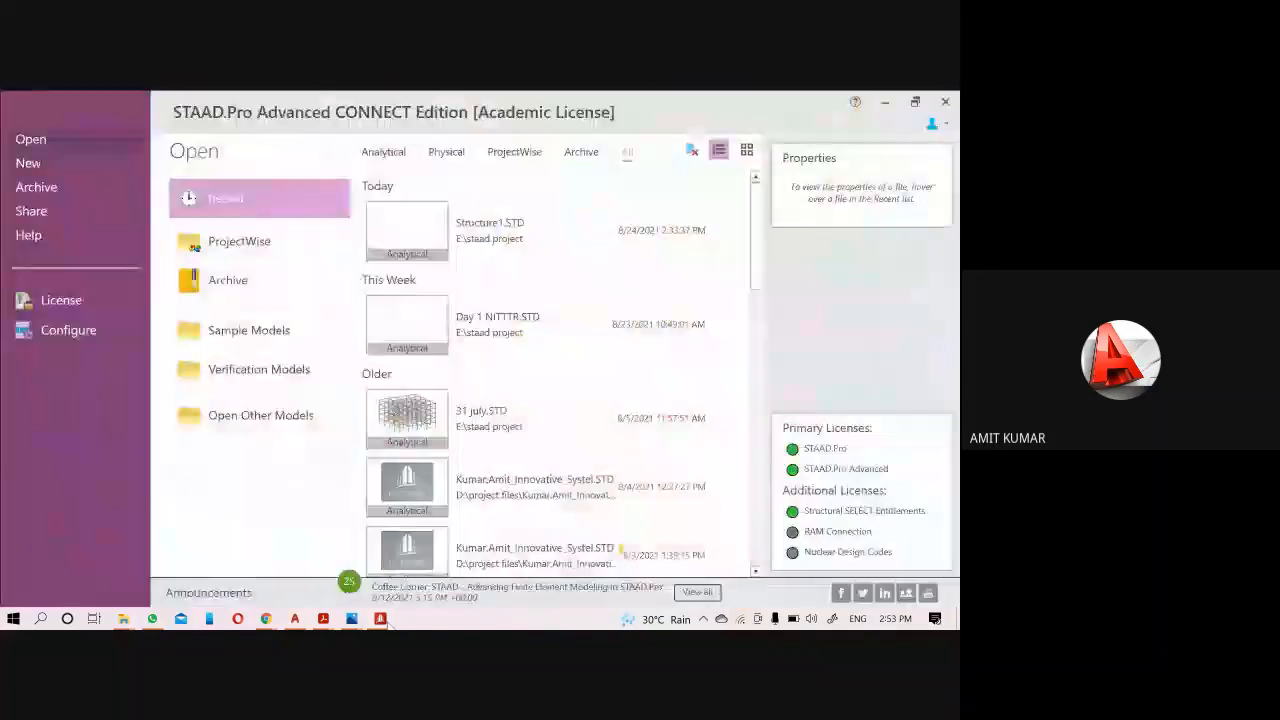
{"action": "left_click", "coordinate": [28, 164]}
{"action": "left_click", "coordinate": [278, 313]}
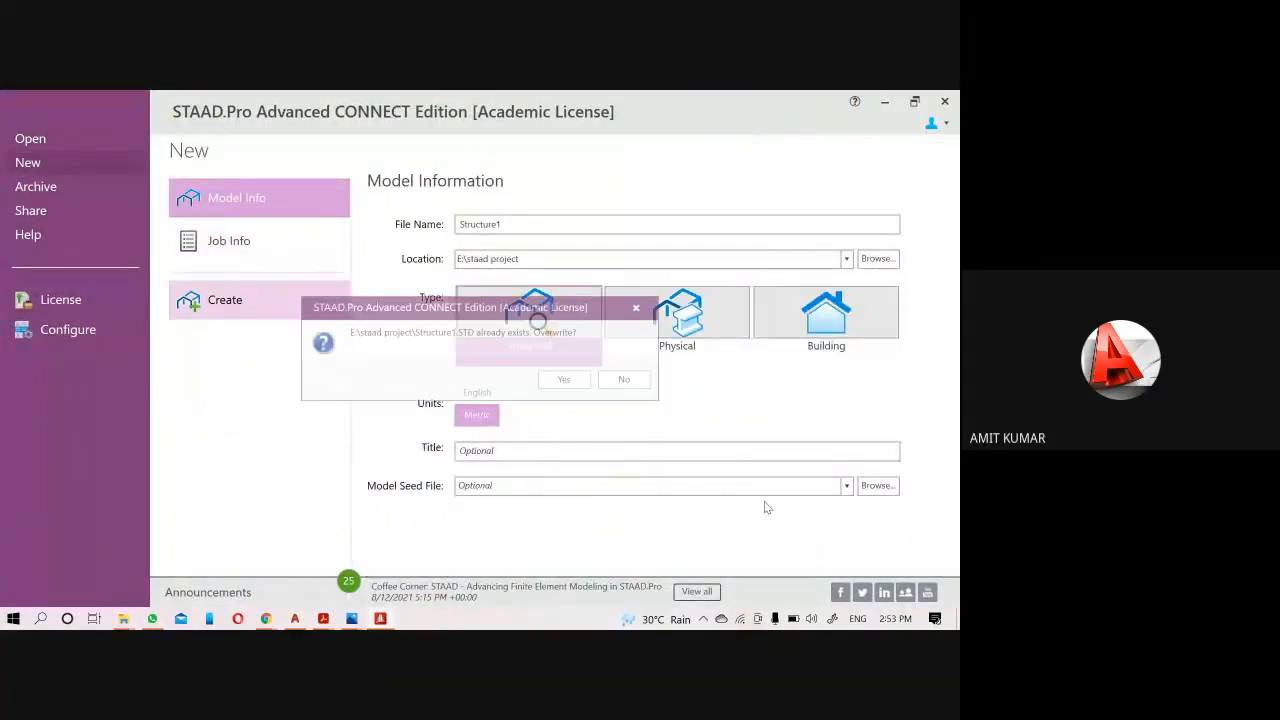
{"action": "left_click", "coordinate": [558, 385]}
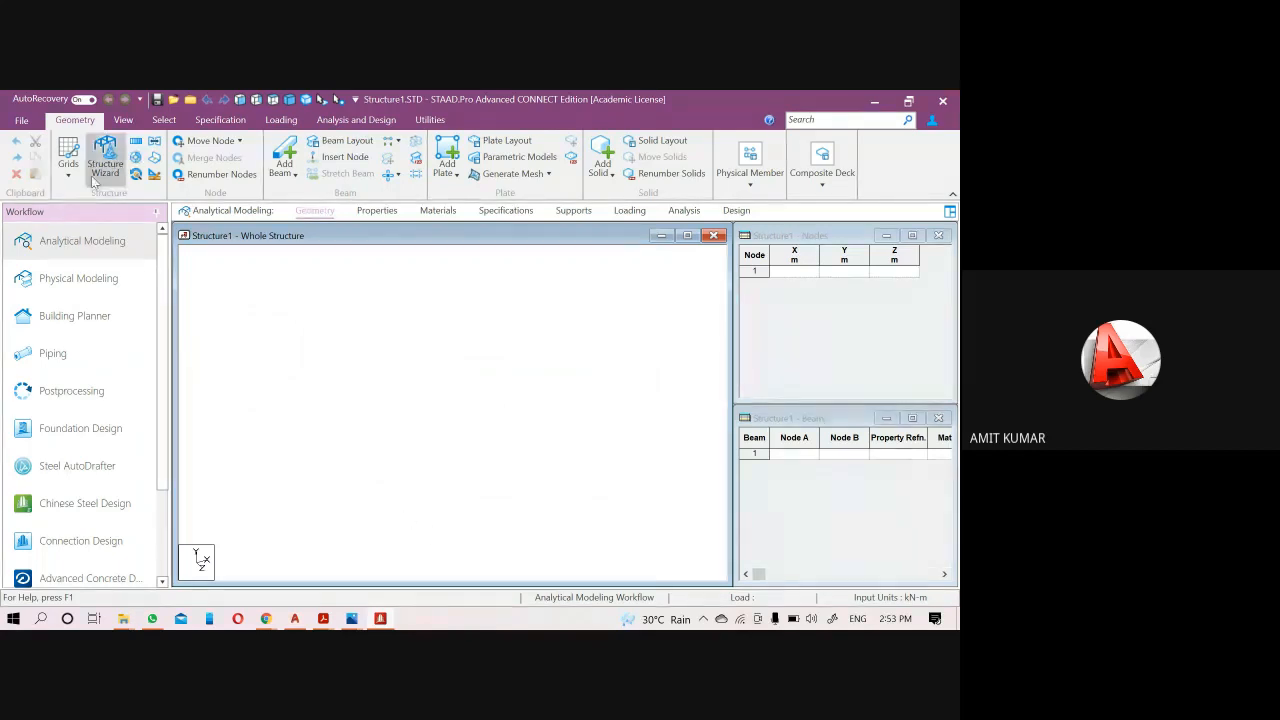
Import sample 3D.dxf from the Desktop with Y Up convention, using Millimeter and KiloNewton as input units.
{"action": "left_click", "coordinate": [20, 120]}
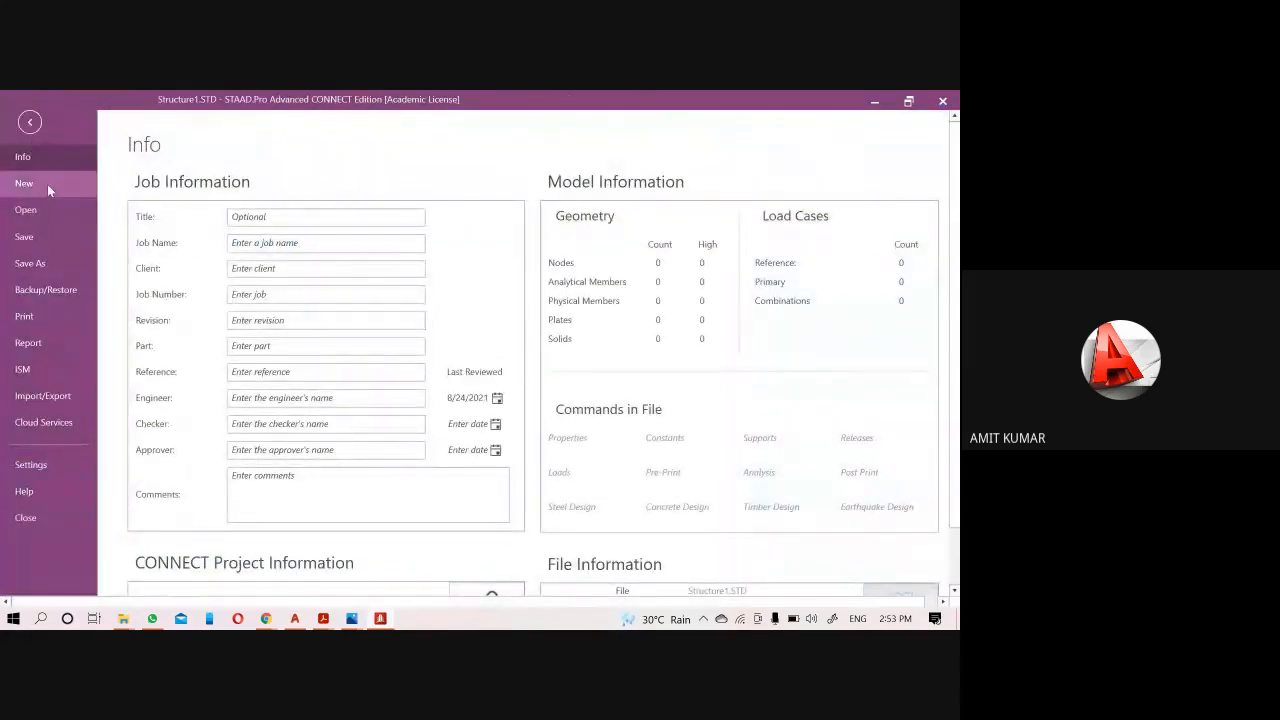
{"action": "left_click", "coordinate": [60, 390]}
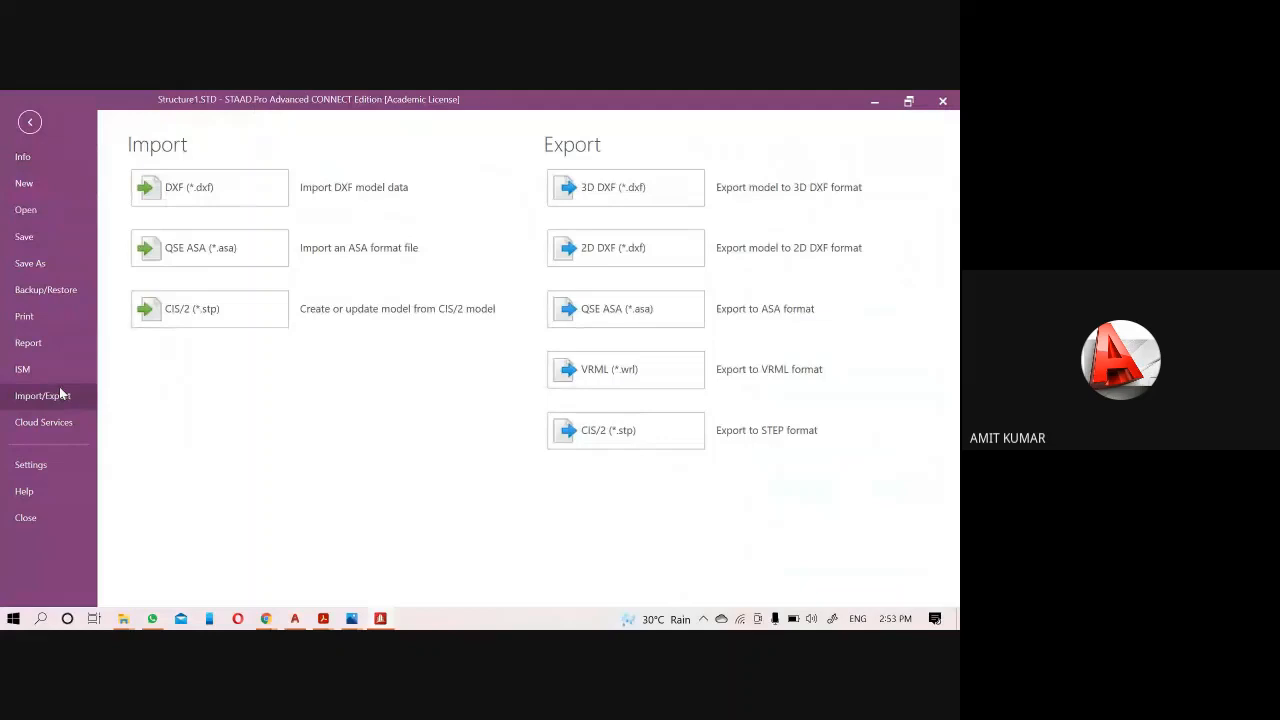
{"action": "left_click", "coordinate": [159, 190]}
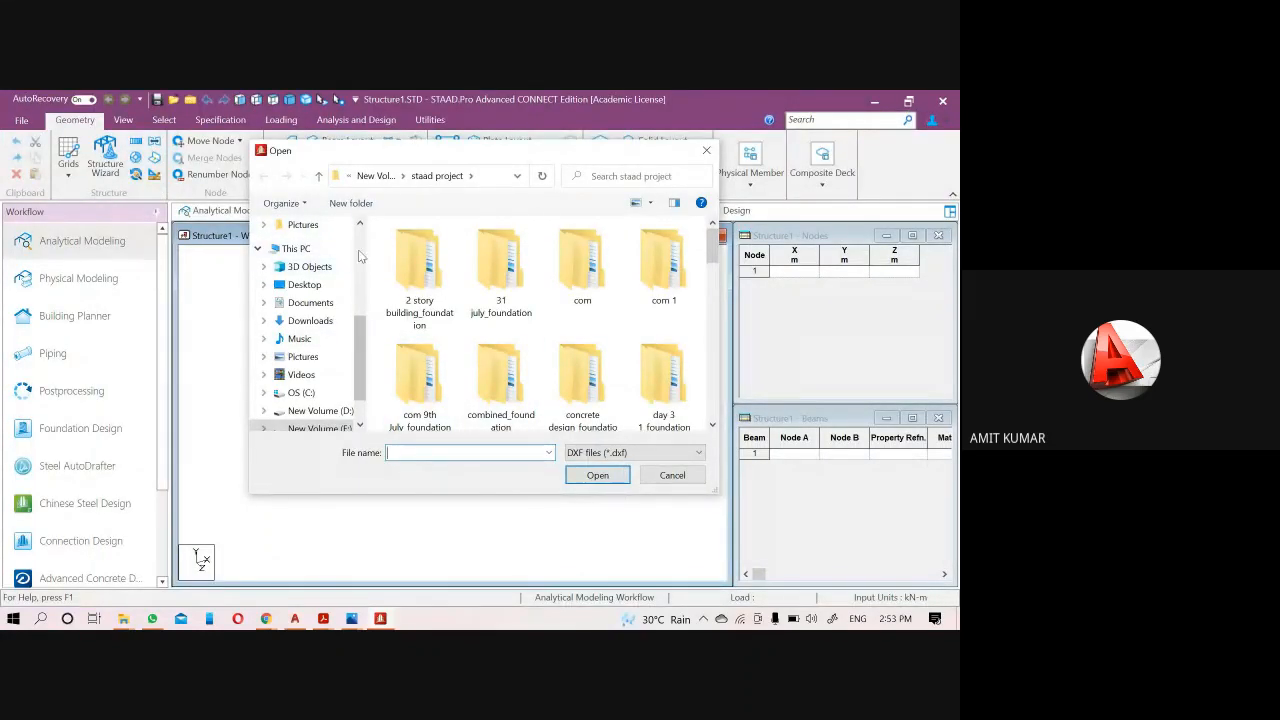
{"action": "left_click", "coordinate": [304, 284]}
{"action": "scroll", "coordinate": [650, 380], "scroll_direction": "down", "scroll_amount": 2}
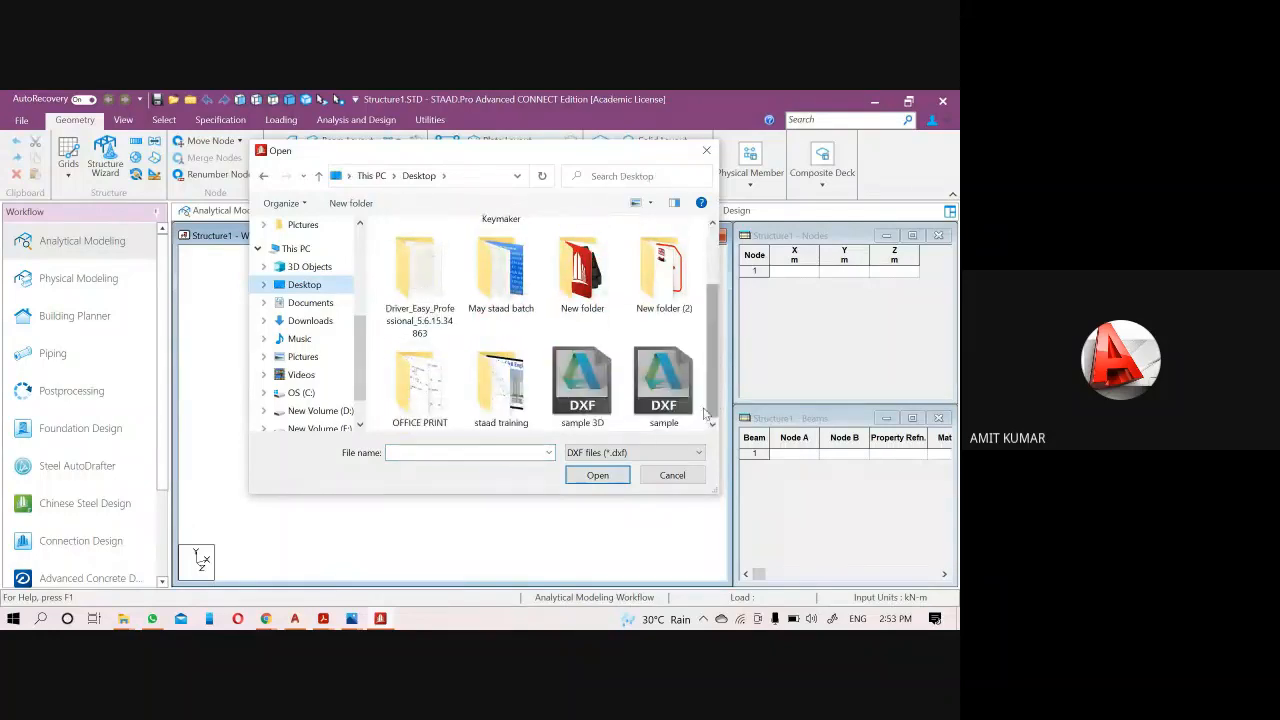
{"action": "left_click", "coordinate": [598, 398]}
{"action": "left_click", "coordinate": [597, 475]}
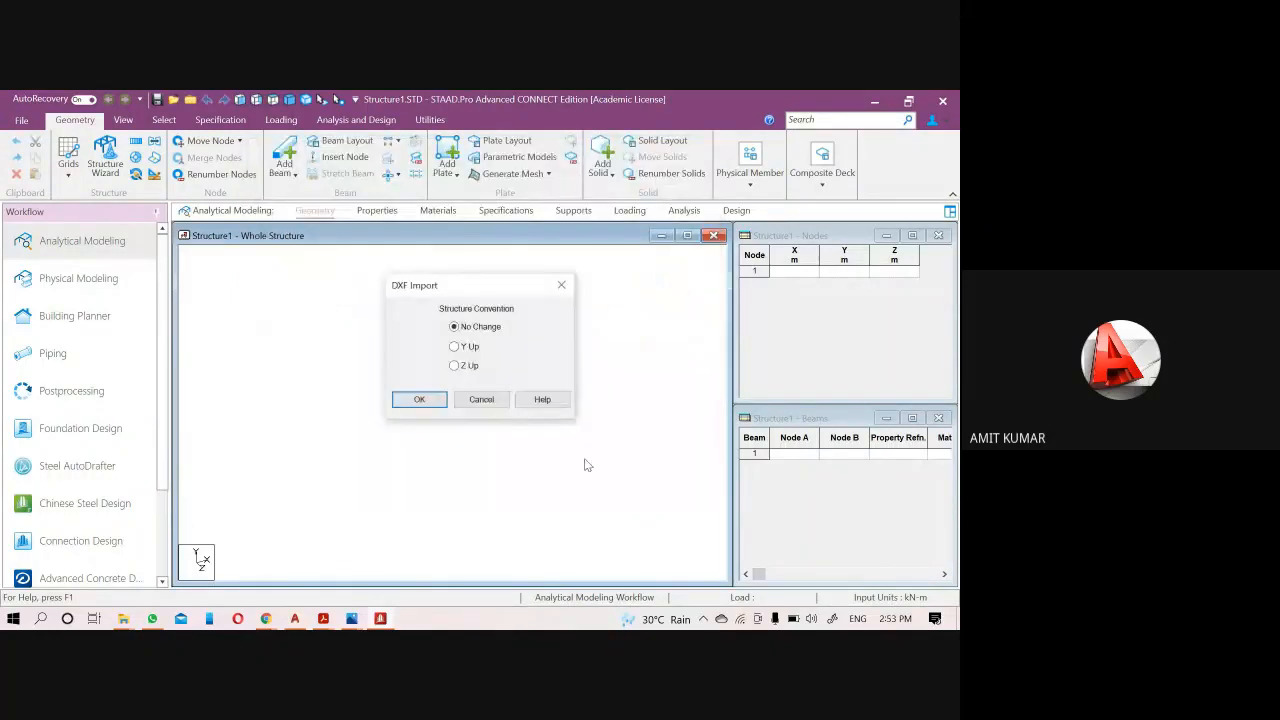
{"action": "left_click", "coordinate": [419, 399]}
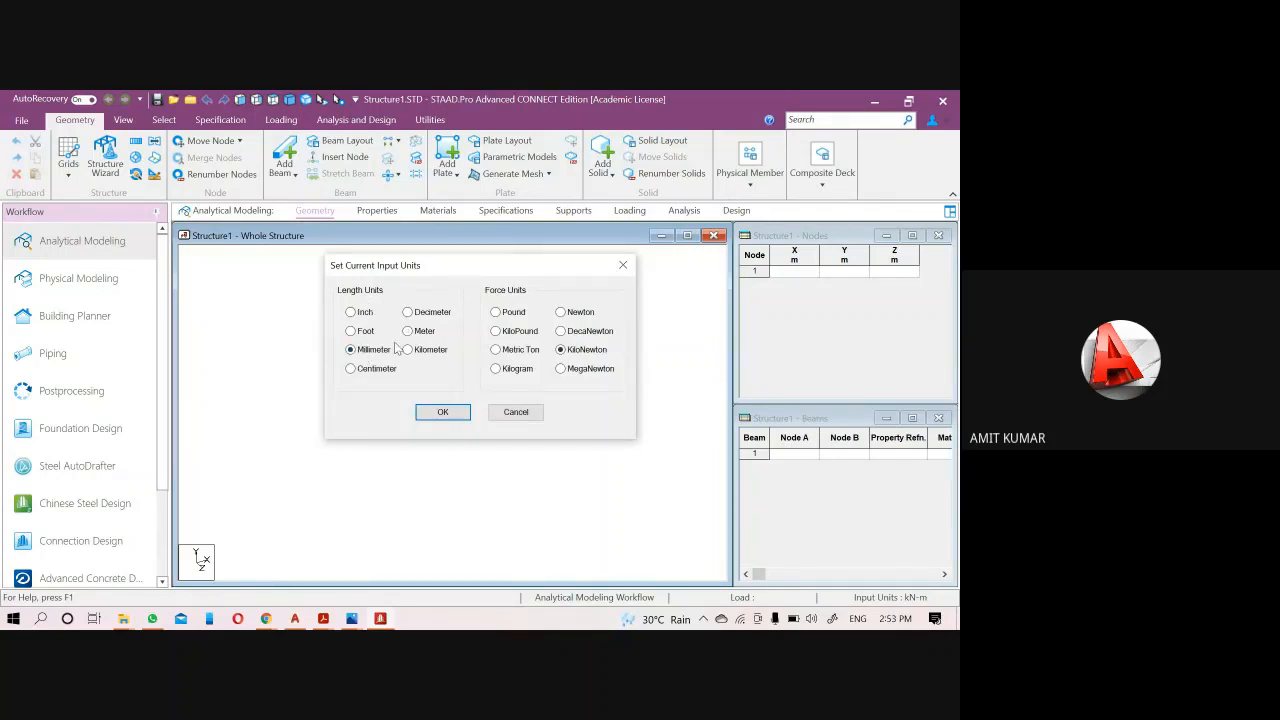
{"action": "left_click", "coordinate": [443, 412]}
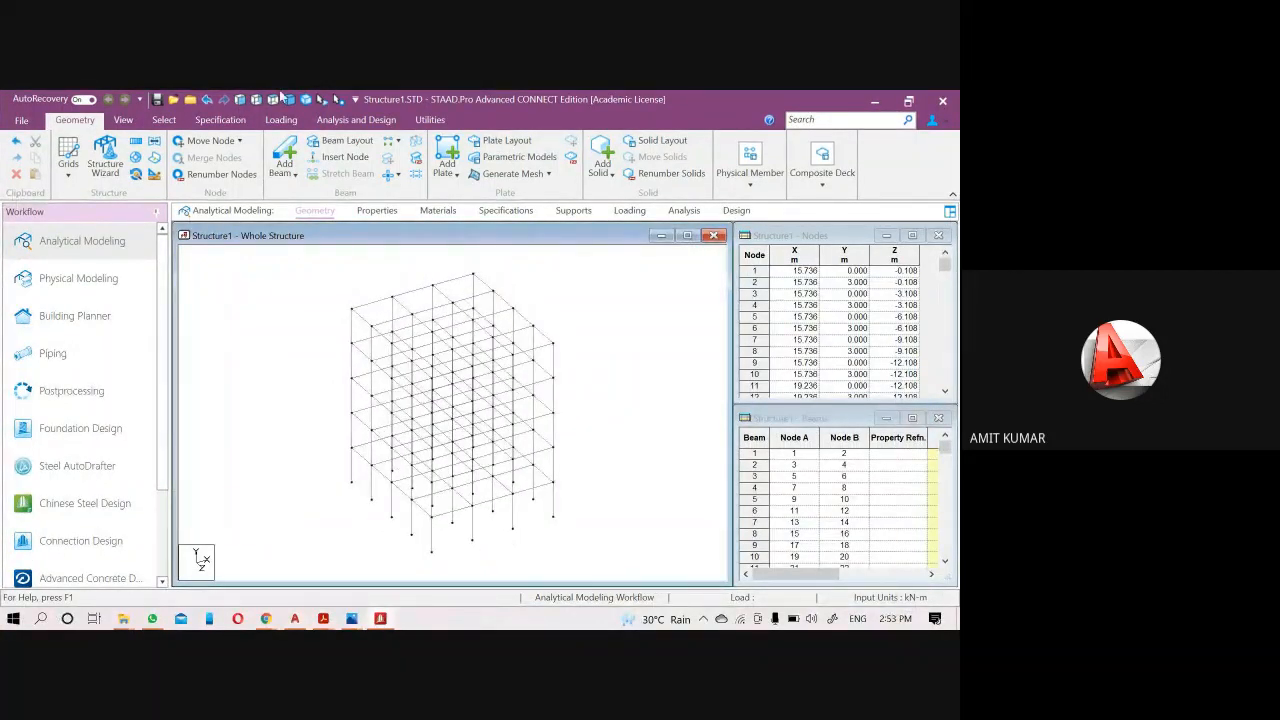
Inspect the imported frame in a rotated 3D rendered view and close that view.
{"action": "left_click", "coordinate": [306, 100]}
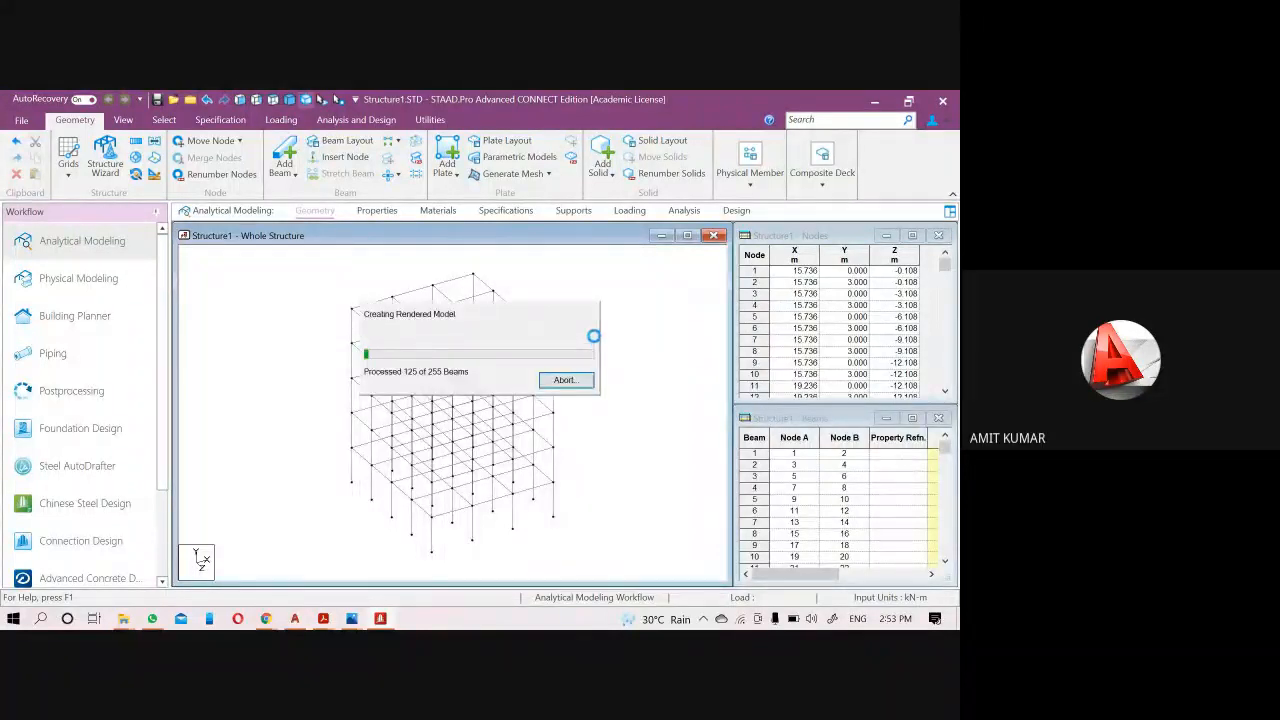
{"action": "left_click_drag", "start_coordinate": [622, 385], "coordinate": [703, 427]}
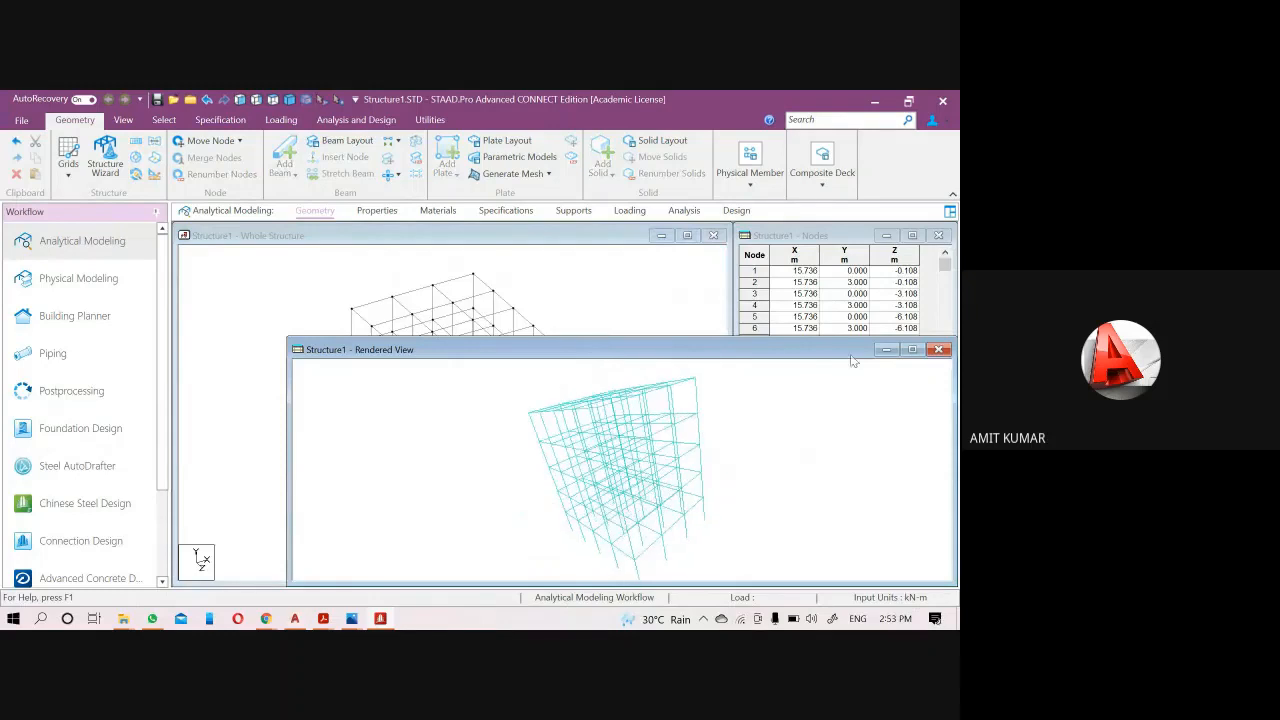
{"action": "left_click", "coordinate": [946, 350]}
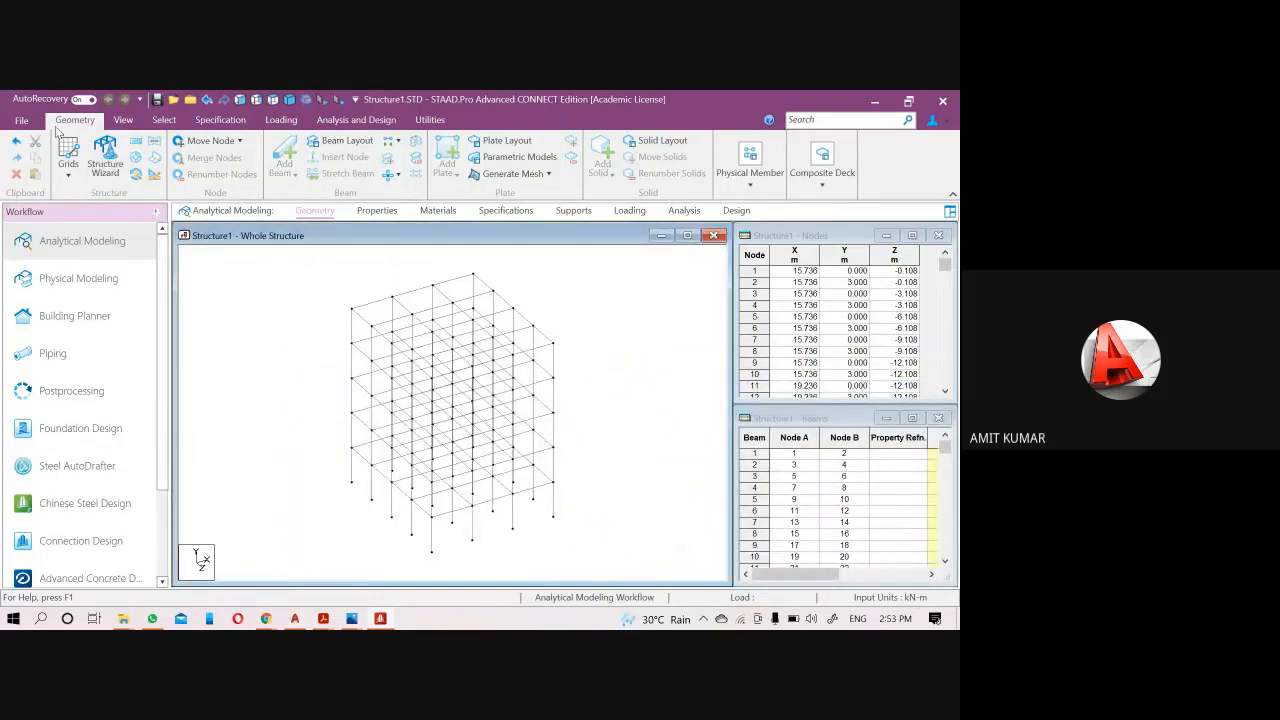
Save the Structure1 model with the imported frame.
{"action": "left_click", "coordinate": [22, 121]}
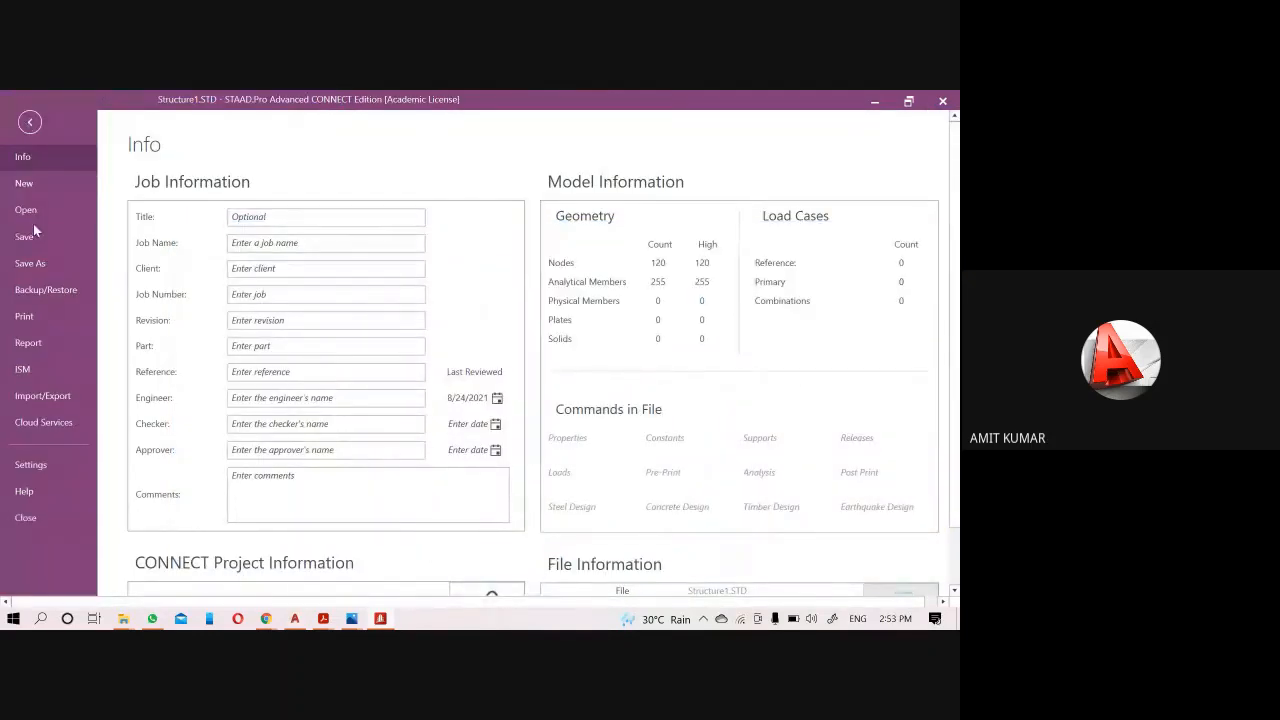
{"action": "left_click", "coordinate": [58, 240]}
Open the Structure Wizard's Import CAD Models prototypes and view the Scan DXF file selection, cancelling it without choosing a file.
{"action": "left_click", "coordinate": [465, 432]}
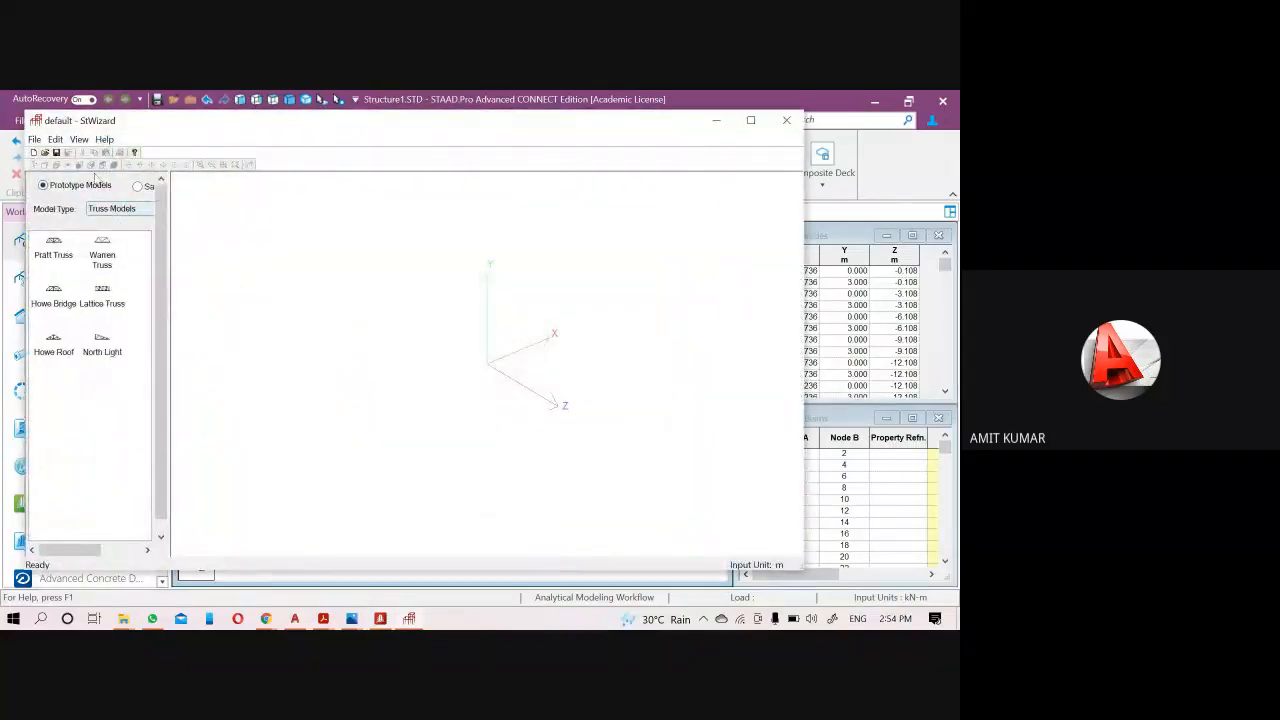
{"action": "left_click", "coordinate": [110, 212]}
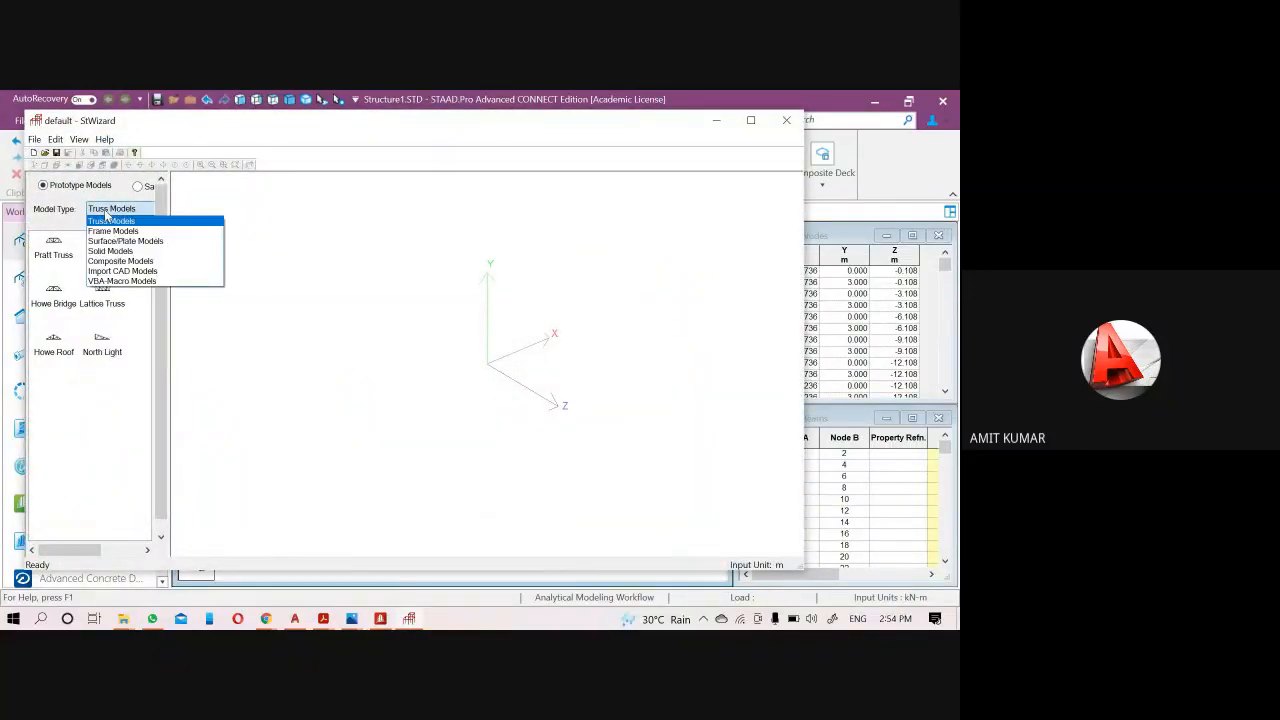
{"action": "left_click", "coordinate": [117, 272]}
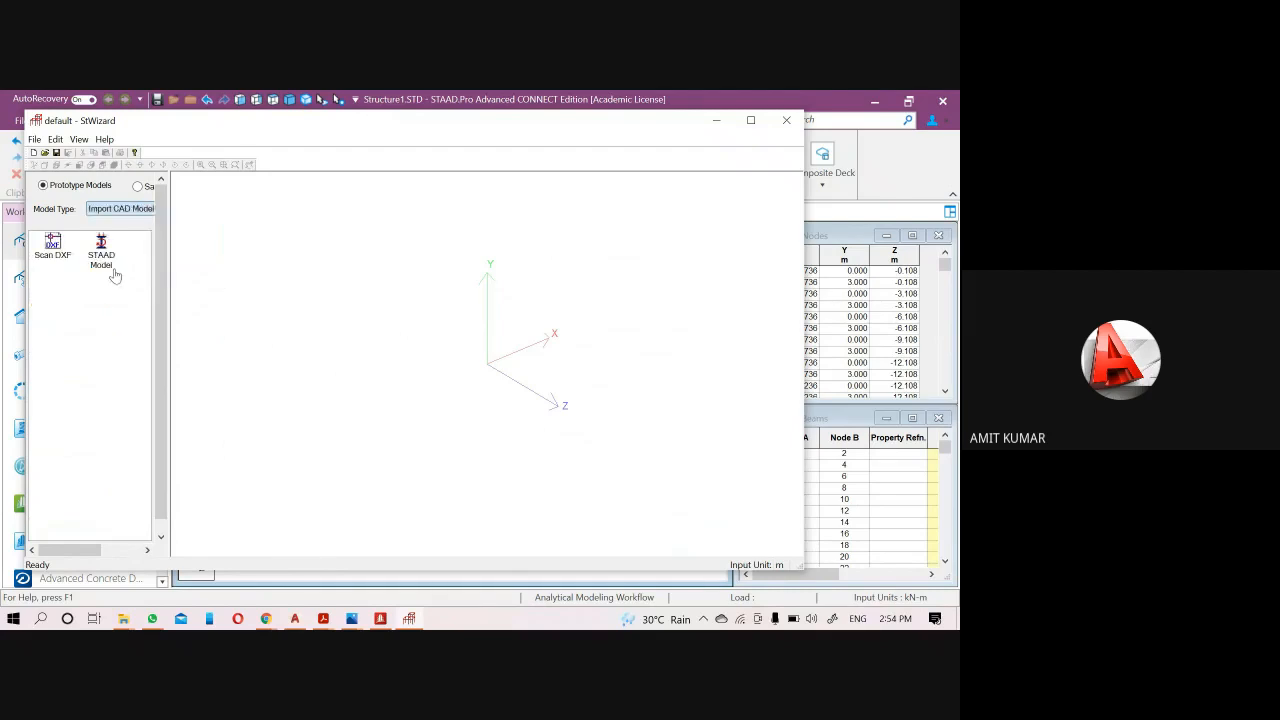
{"action": "left_click", "coordinate": [53, 247]}
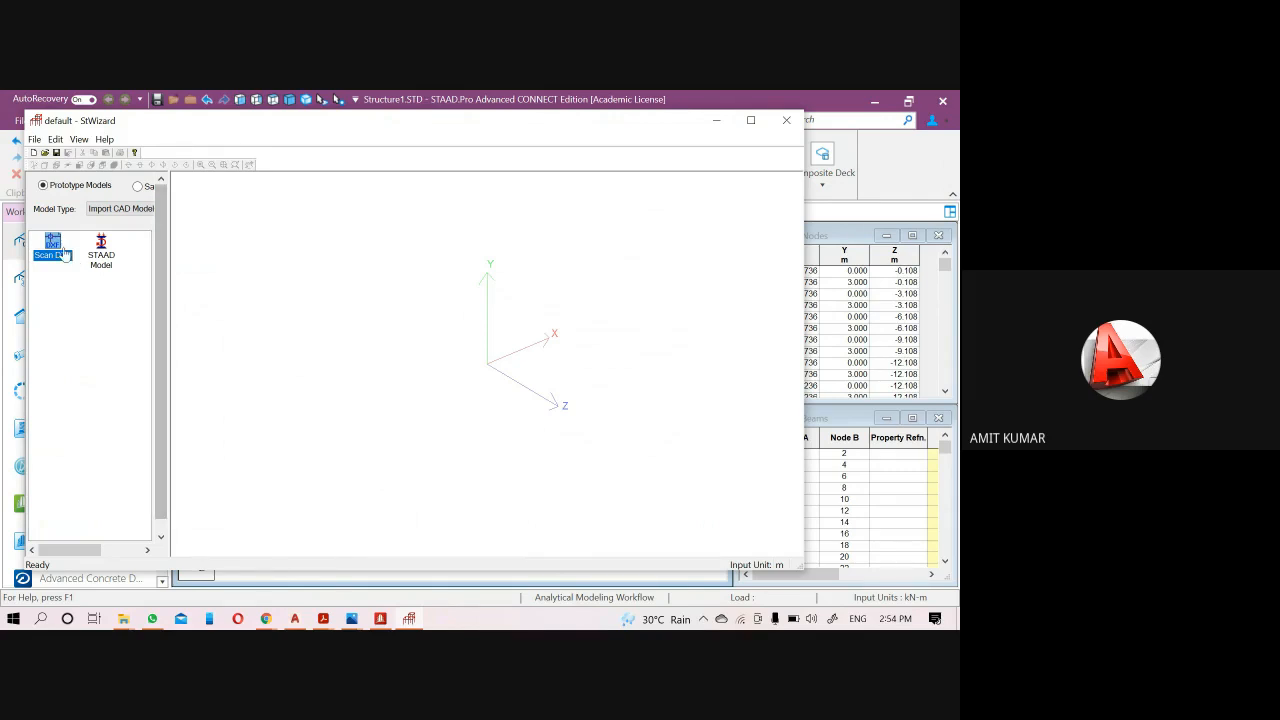
{"action": "double_click", "coordinate": [55, 247]}
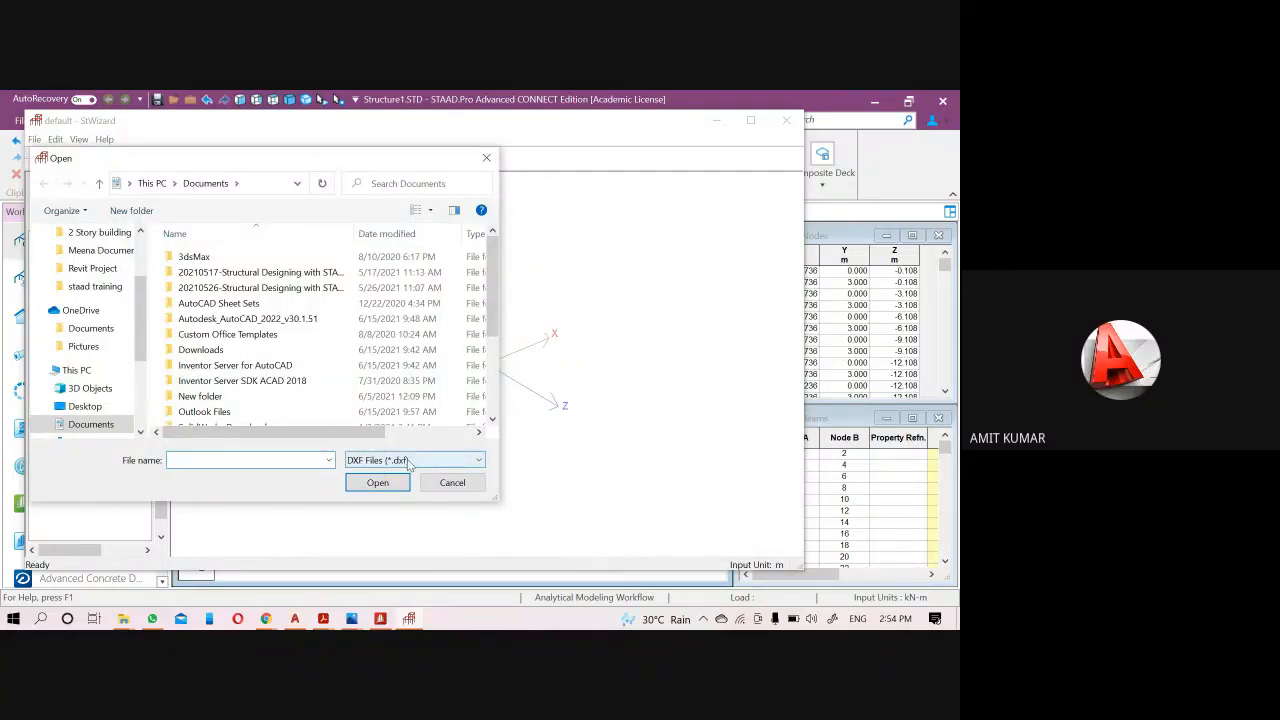
{"action": "left_click", "coordinate": [485, 160]}
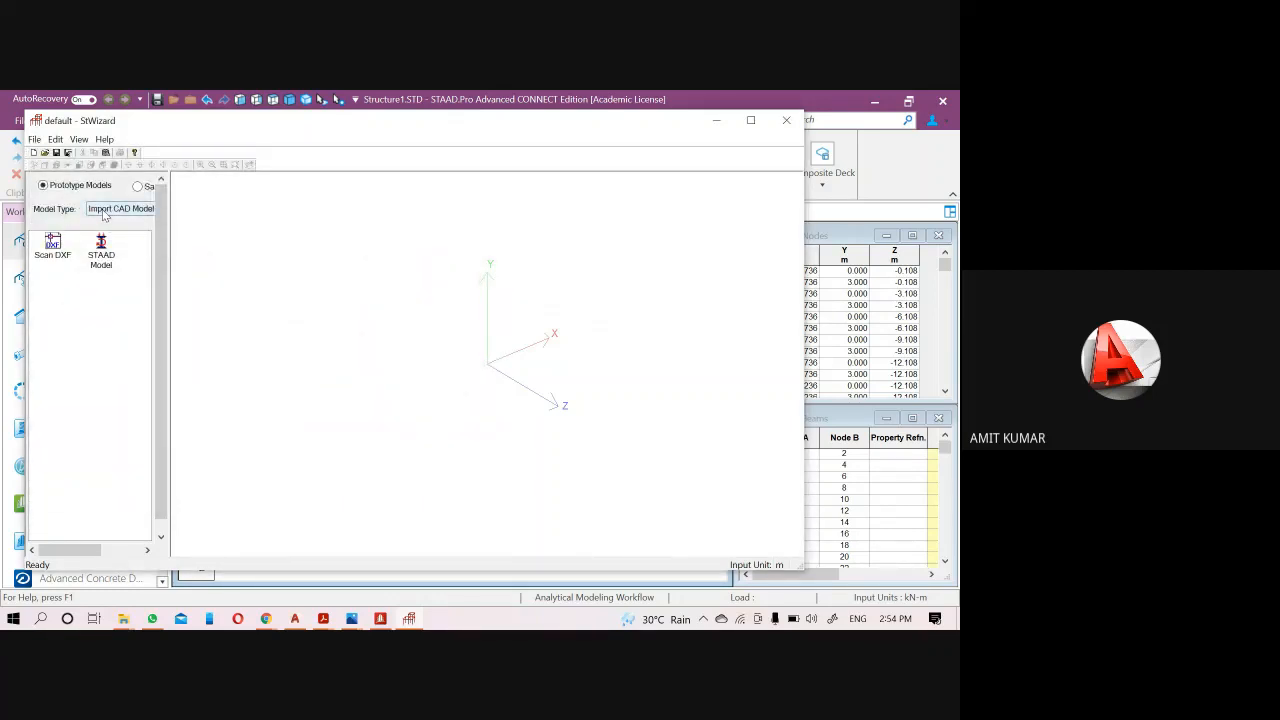
{"action": "left_click", "coordinate": [57, 256]}
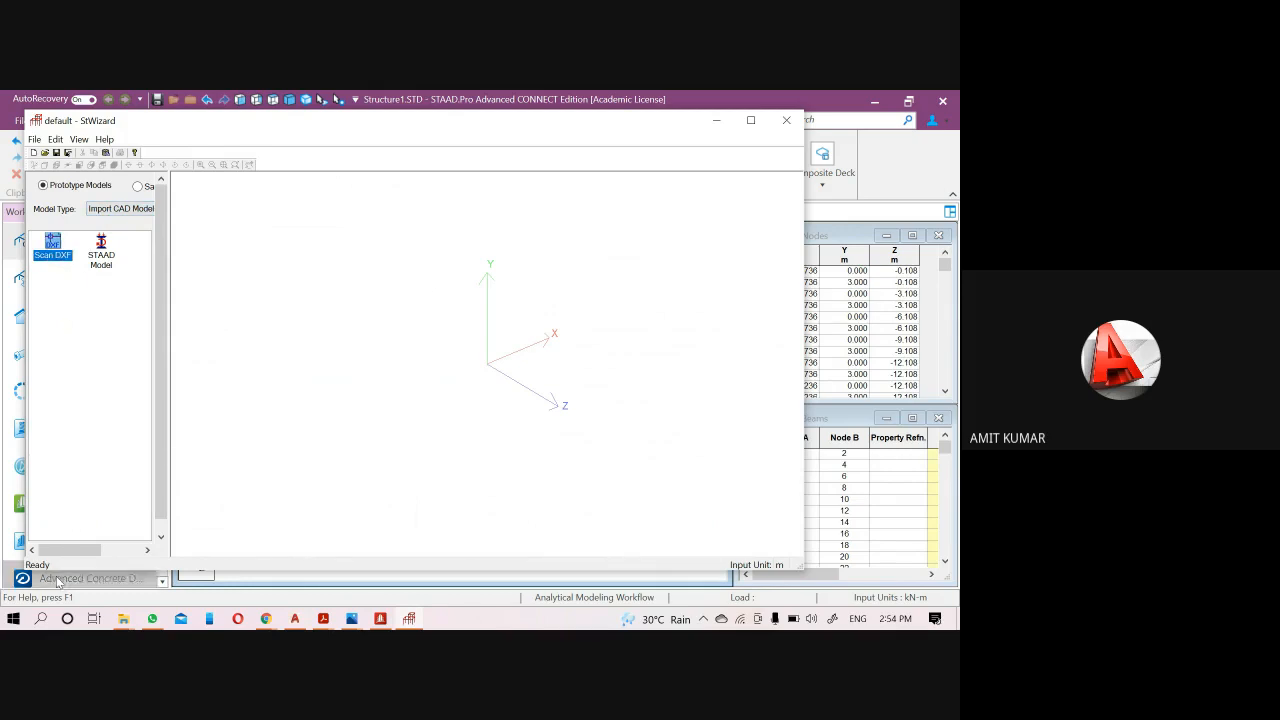
{"action": "left_click_drag", "start_coordinate": [61, 553], "coordinate": [1, 552]}
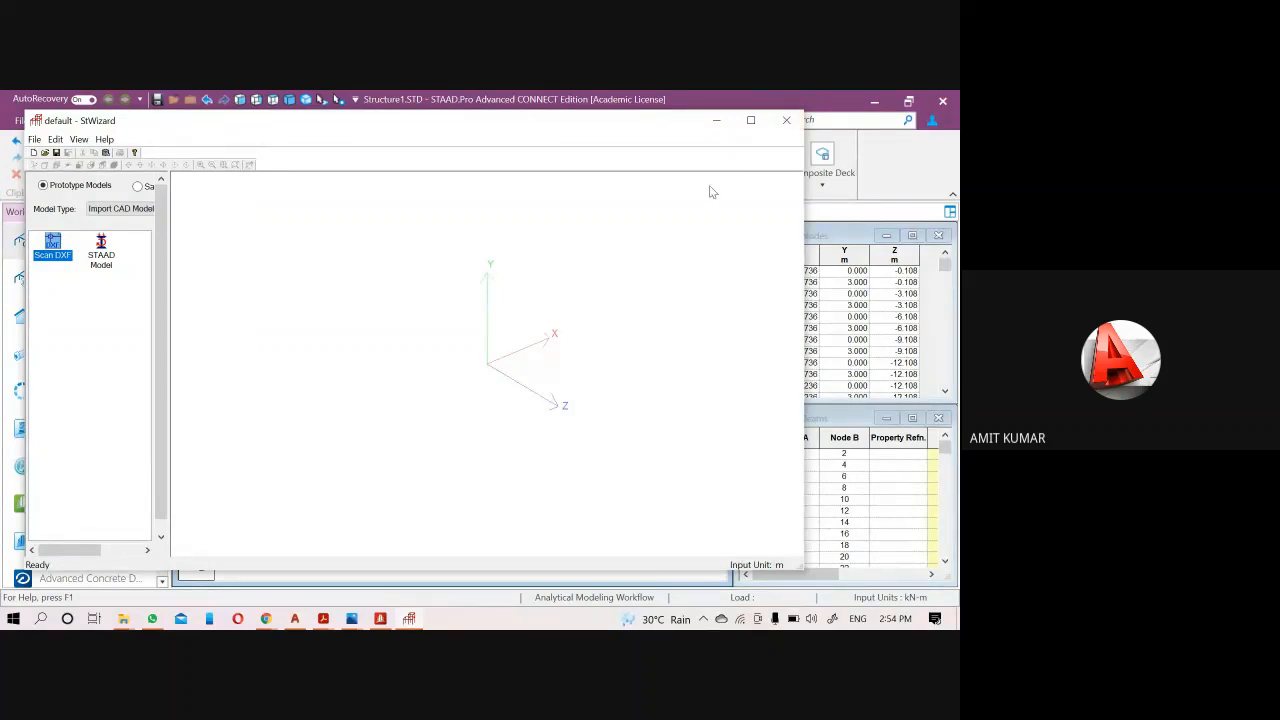
Place a Pratt Truss prototype from Truss Models in the Structure Wizard and close the wizard without transferring the truss to the model.
{"action": "left_click", "coordinate": [140, 208]}
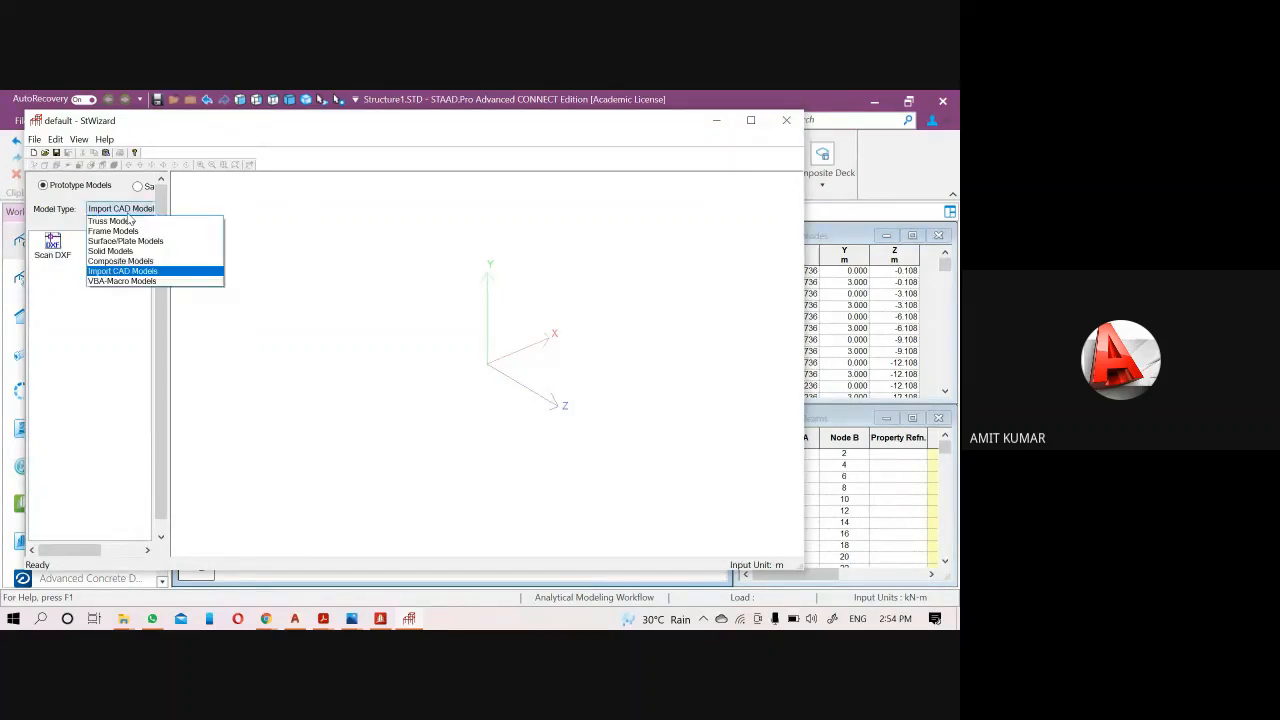
{"action": "left_click", "coordinate": [150, 220]}
{"action": "left_click_drag", "start_coordinate": [50, 255], "coordinate": [360, 314]}
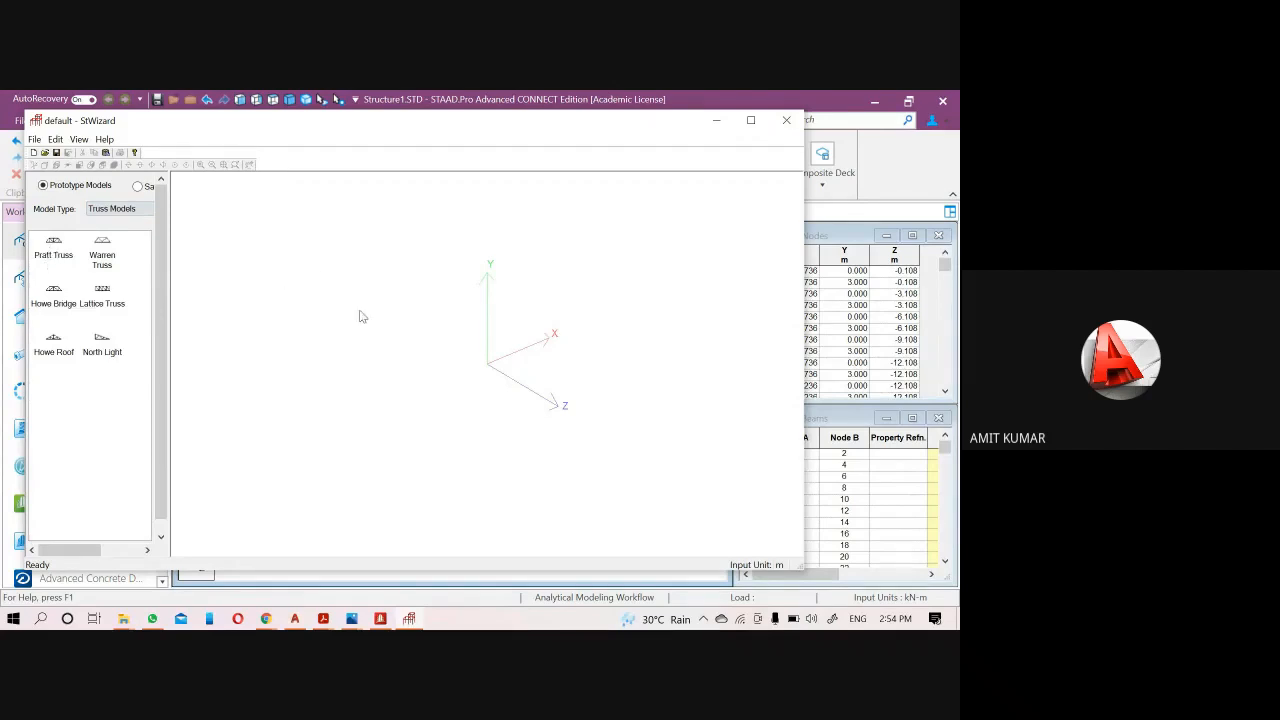
{"action": "left_click", "coordinate": [549, 403]}
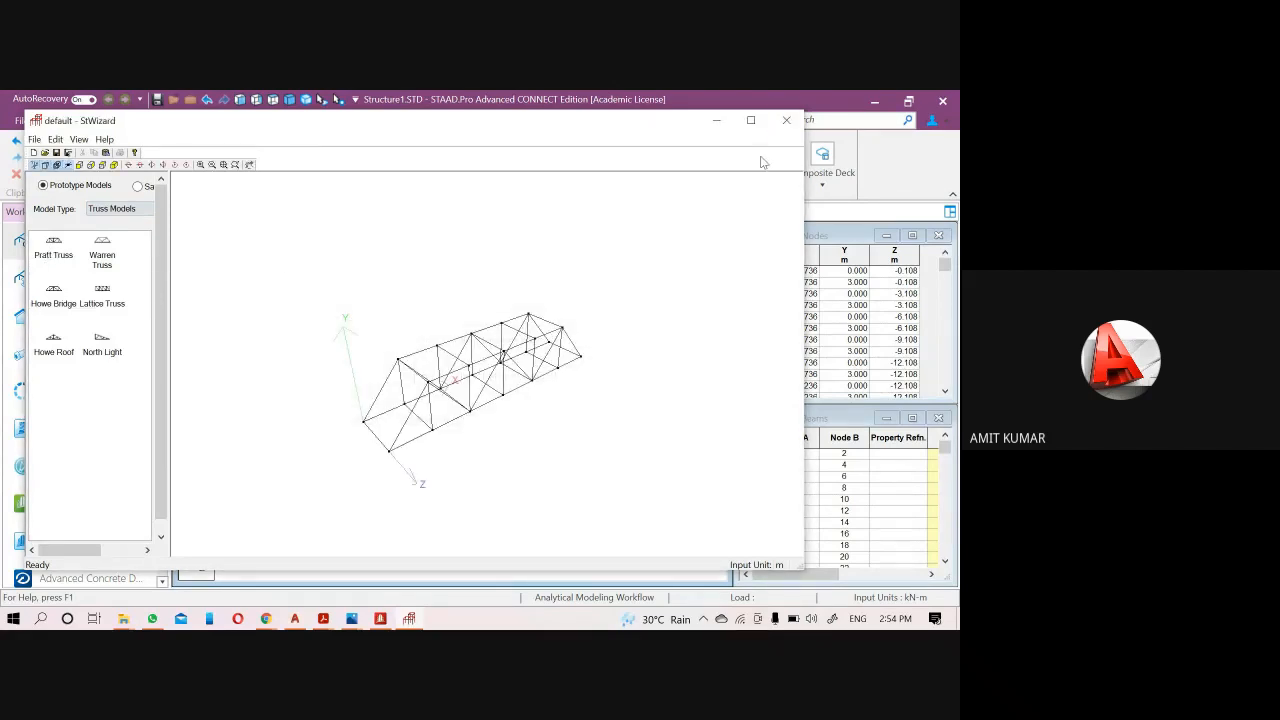
{"action": "left_click", "coordinate": [786, 120]}
{"action": "left_click", "coordinate": [577, 387]}
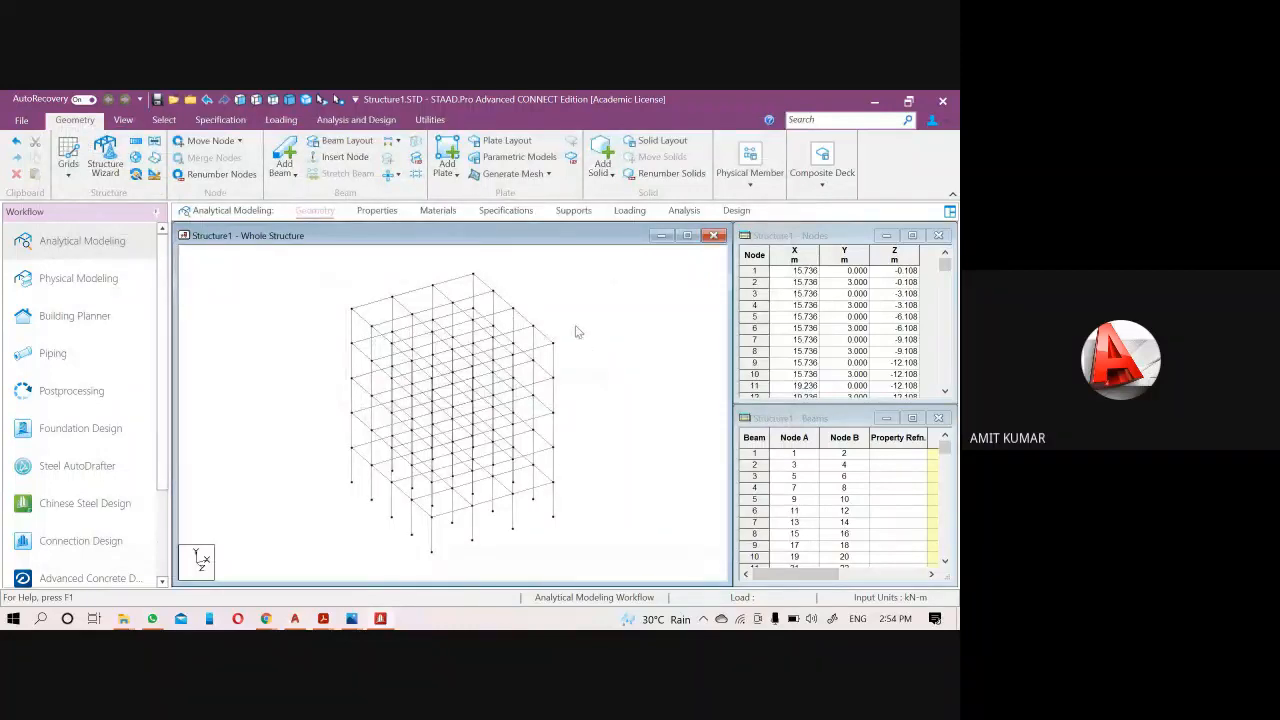
{"action": "scroll", "coordinate": [580, 350], "scroll_direction": "up", "scroll_amount": 4}
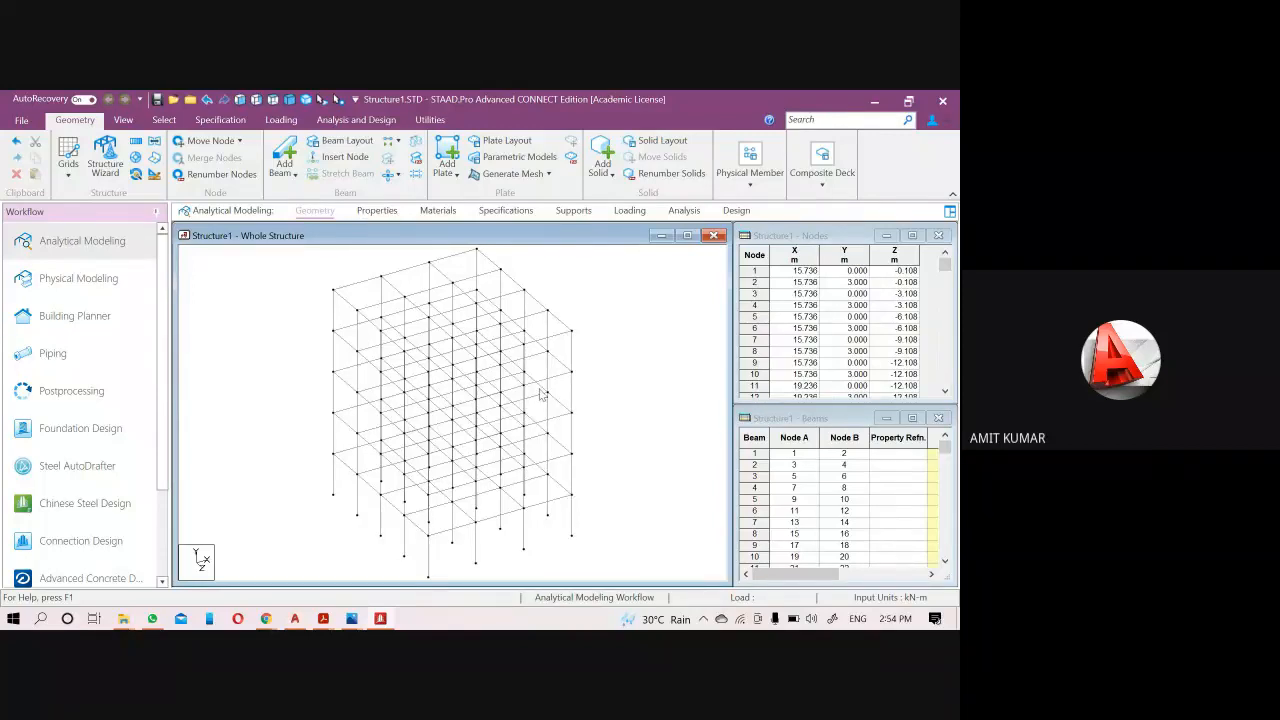
Open the member section definitions in Properties and examine the shape types from Circle through Assign Profile.
{"action": "left_click", "coordinate": [385, 210]}
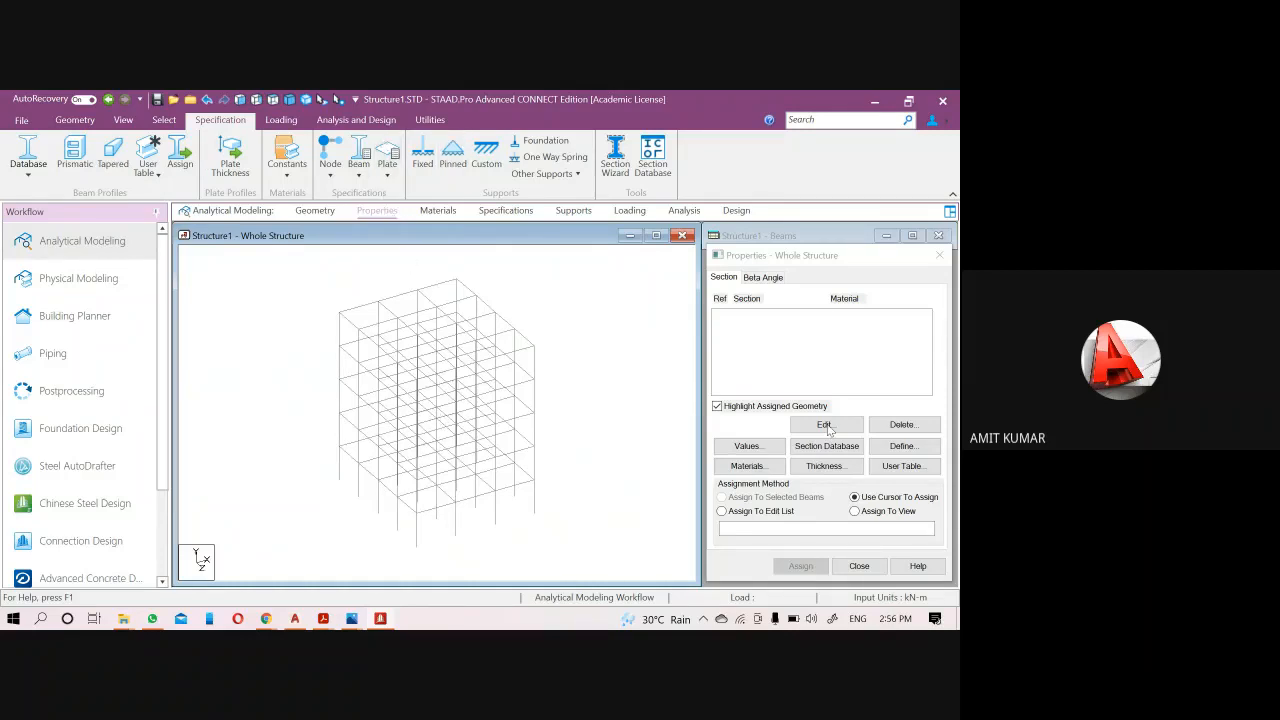
{"action": "left_click_drag", "start_coordinate": [771, 257], "coordinate": [818, 256]}
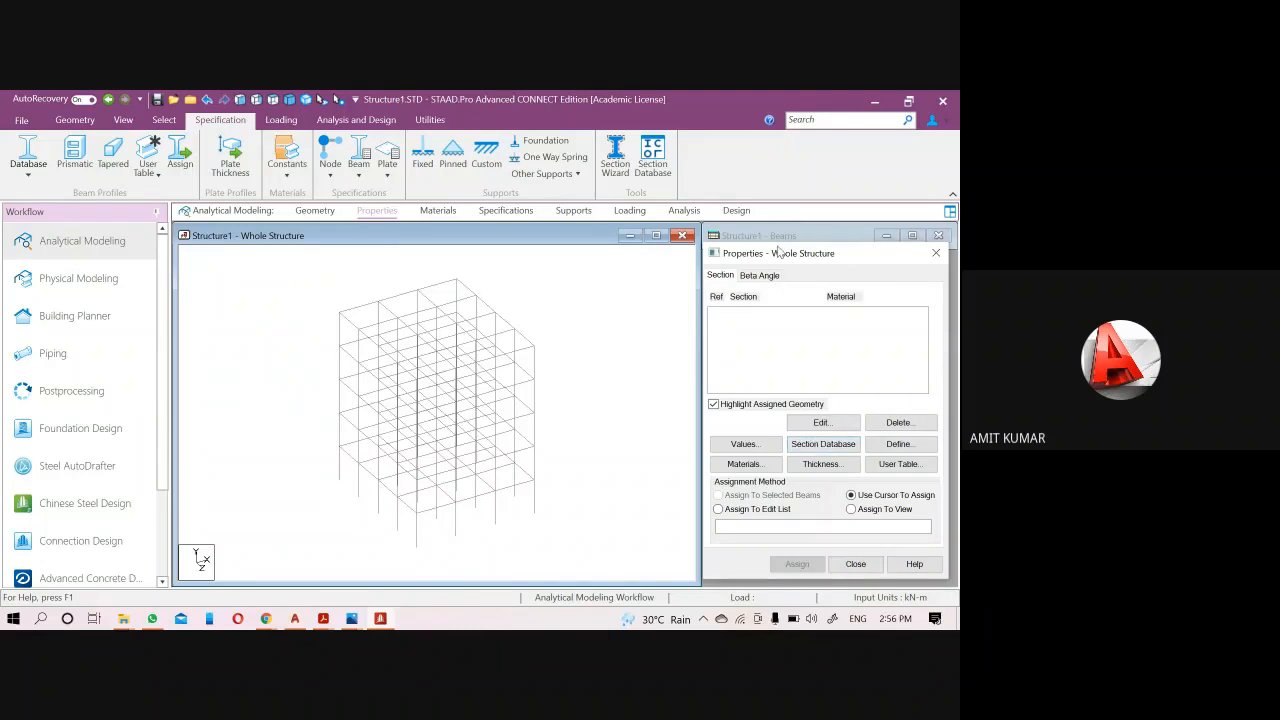
{"action": "left_click_drag", "start_coordinate": [779, 248], "coordinate": [773, 208]}
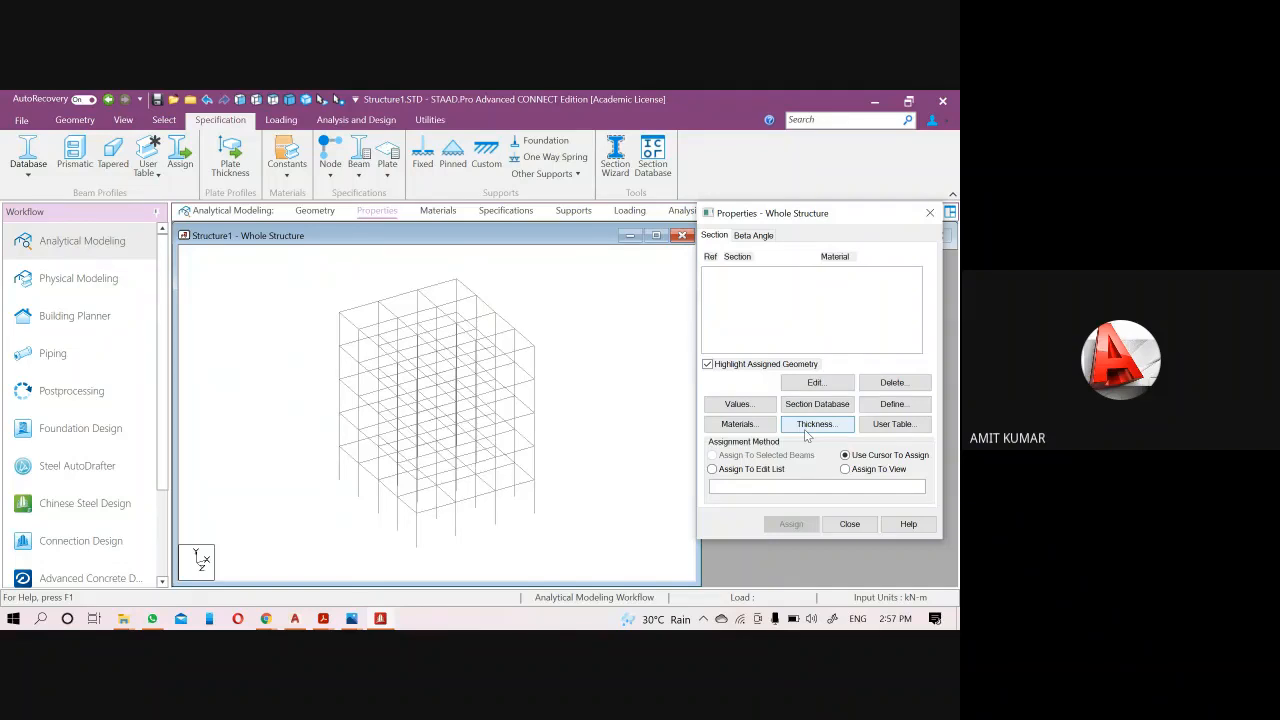
{"action": "left_click", "coordinate": [893, 404]}
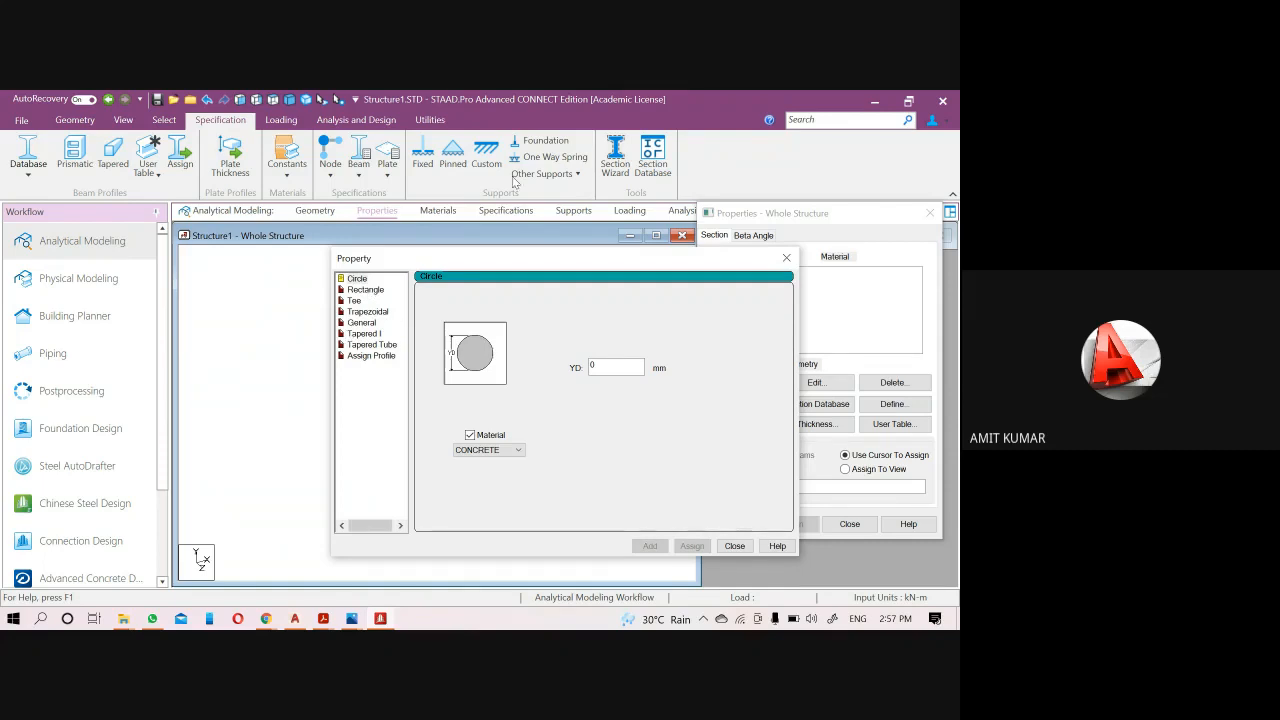
{"action": "left_click_drag", "start_coordinate": [490, 264], "coordinate": [506, 206]}
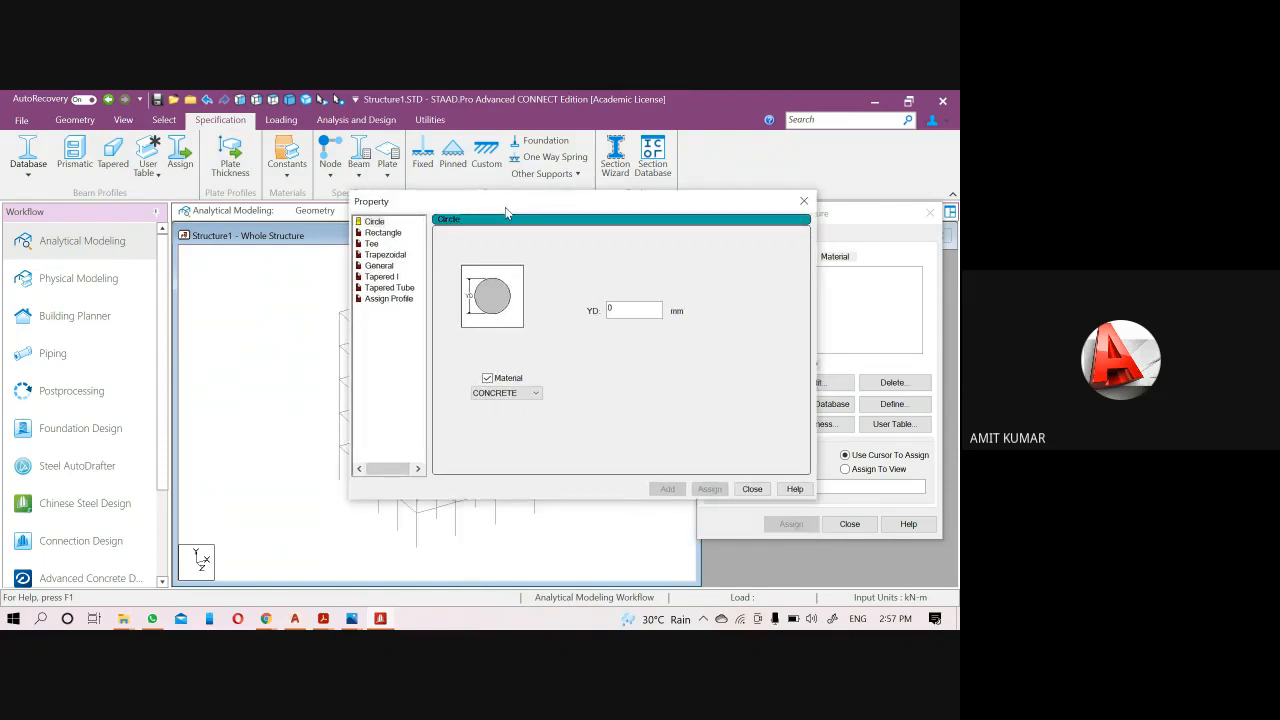
{"action": "left_click", "coordinate": [374, 222]}
{"action": "left_click", "coordinate": [382, 232]}
{"action": "left_click", "coordinate": [371, 244]}
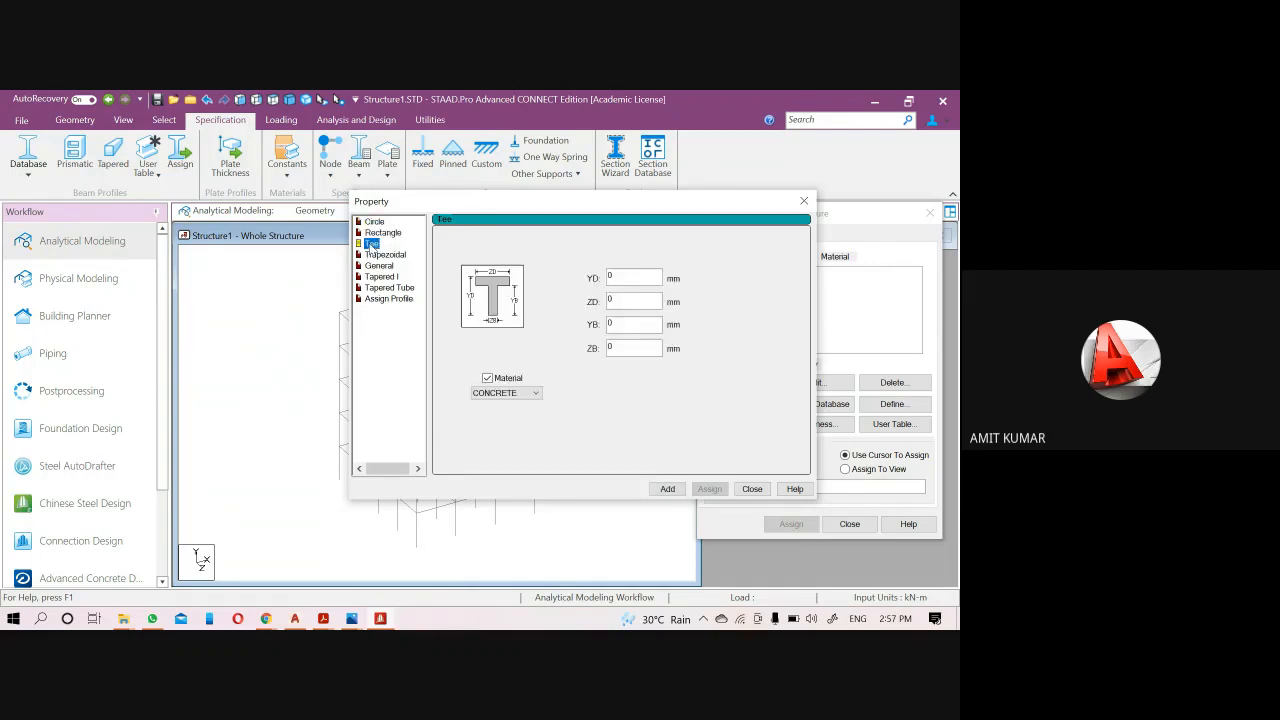
{"action": "left_click", "coordinate": [384, 255]}
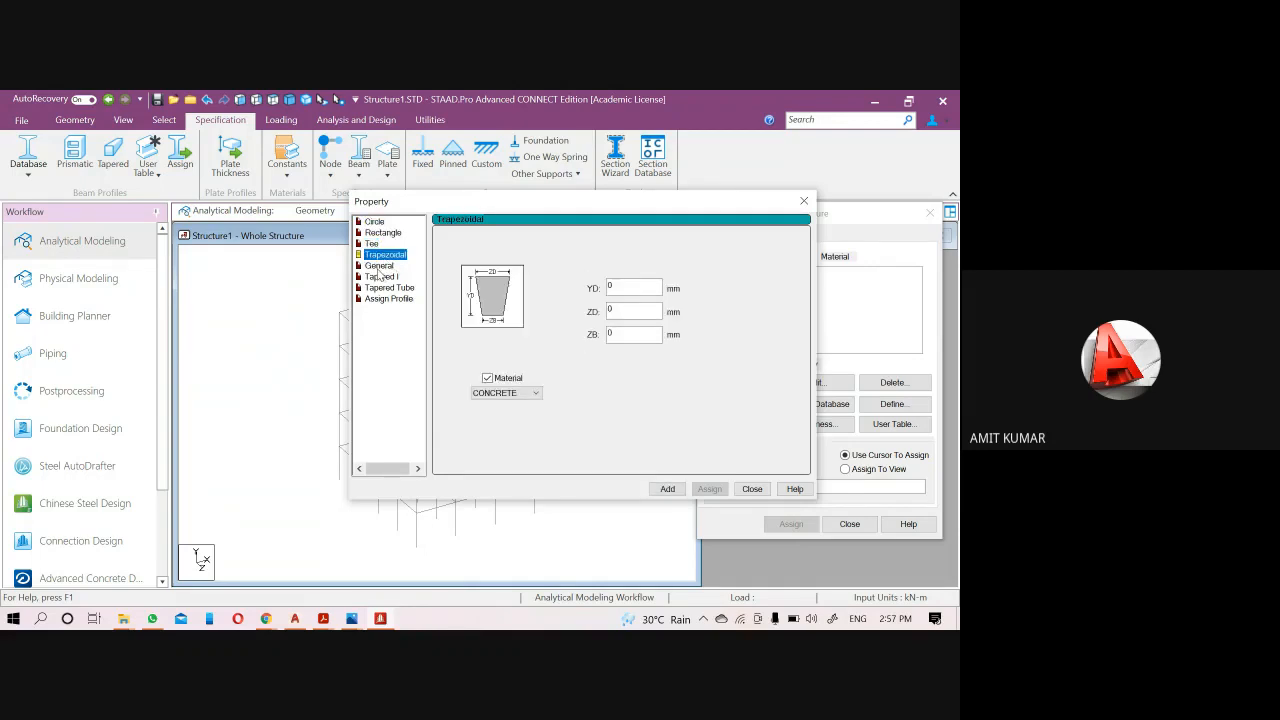
{"action": "left_click", "coordinate": [379, 266]}
{"action": "left_click", "coordinate": [381, 277]}
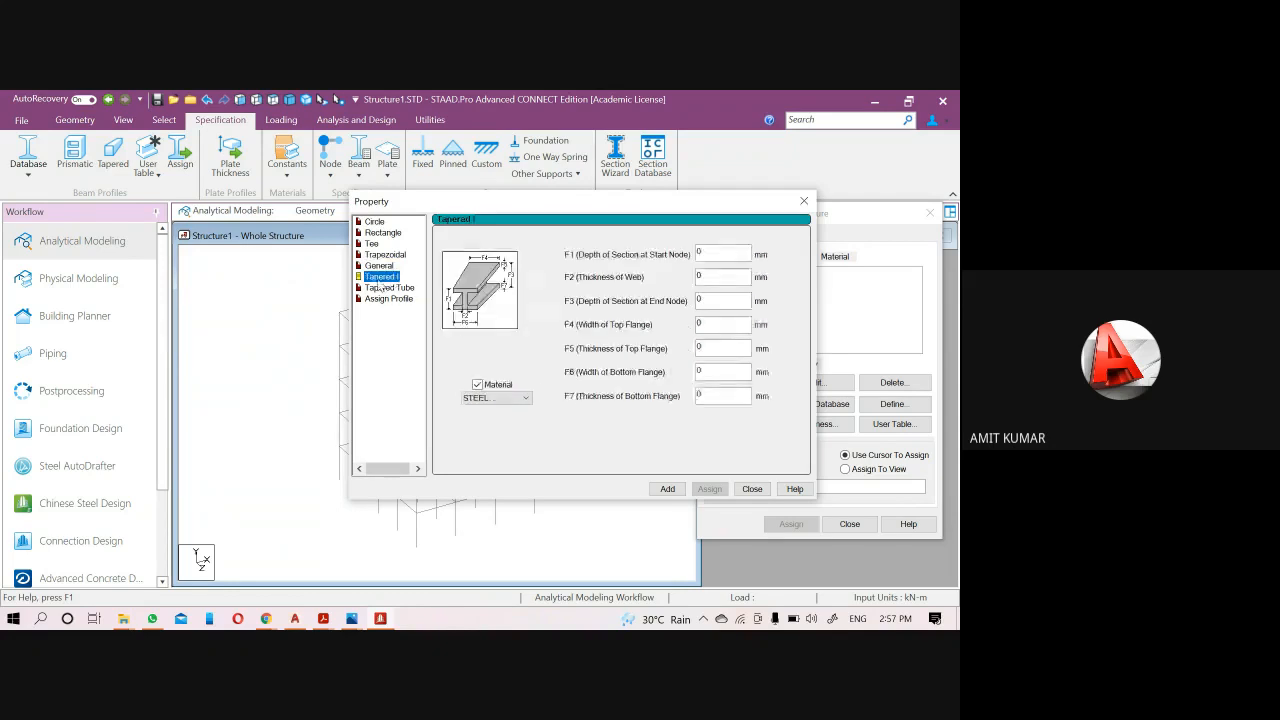
{"action": "left_click", "coordinate": [390, 299]}
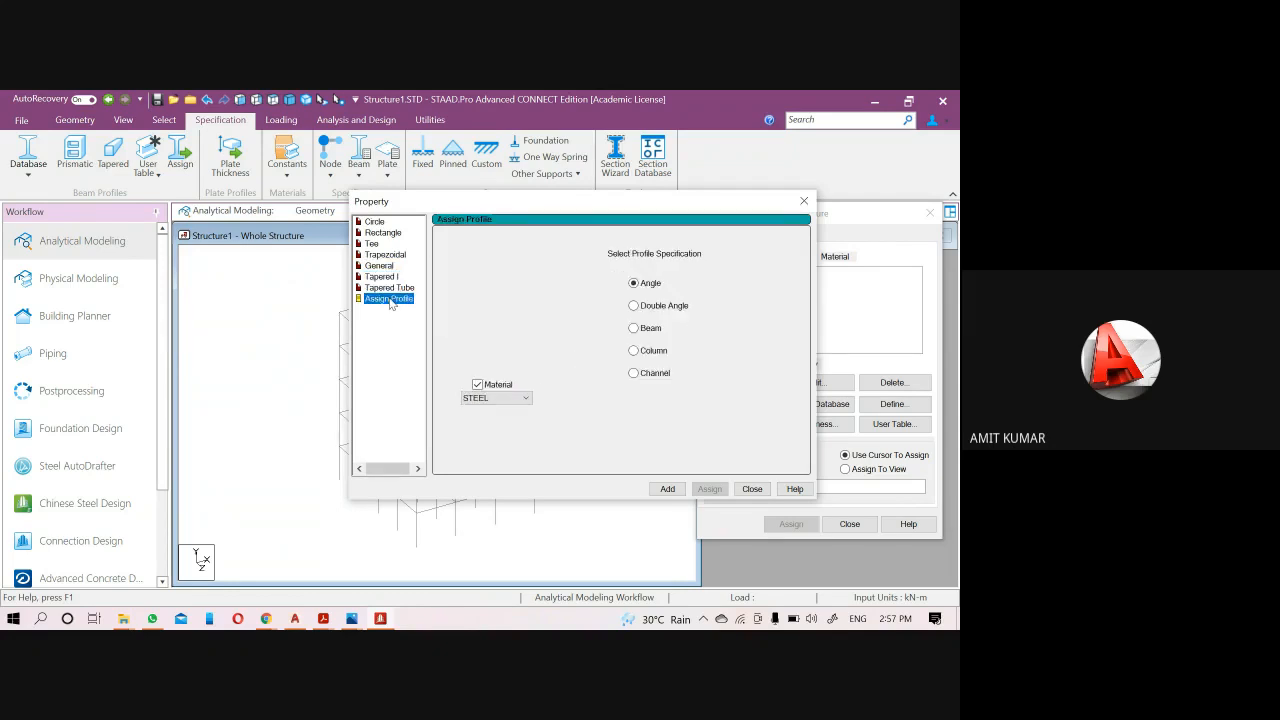
Compare the required dimensions of the Tapered Tube and Tapered I section definitions.
{"action": "left_click", "coordinate": [392, 288]}
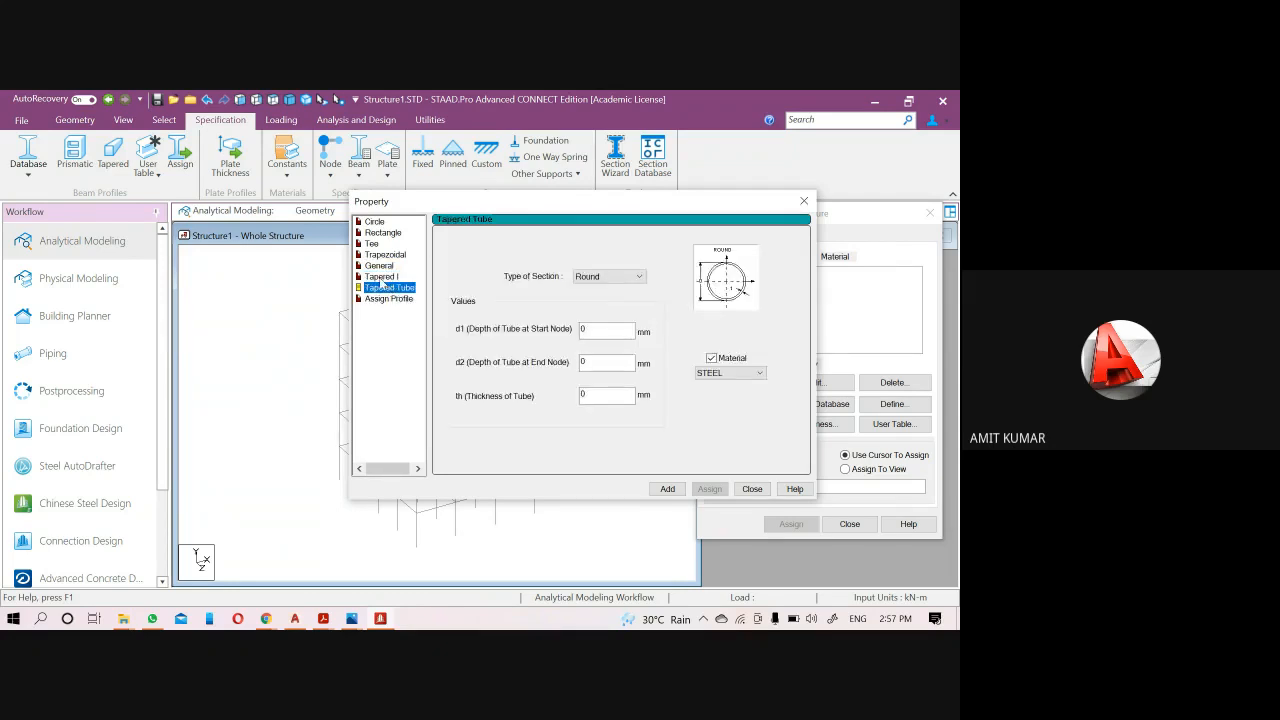
{"action": "left_click", "coordinate": [381, 277]}
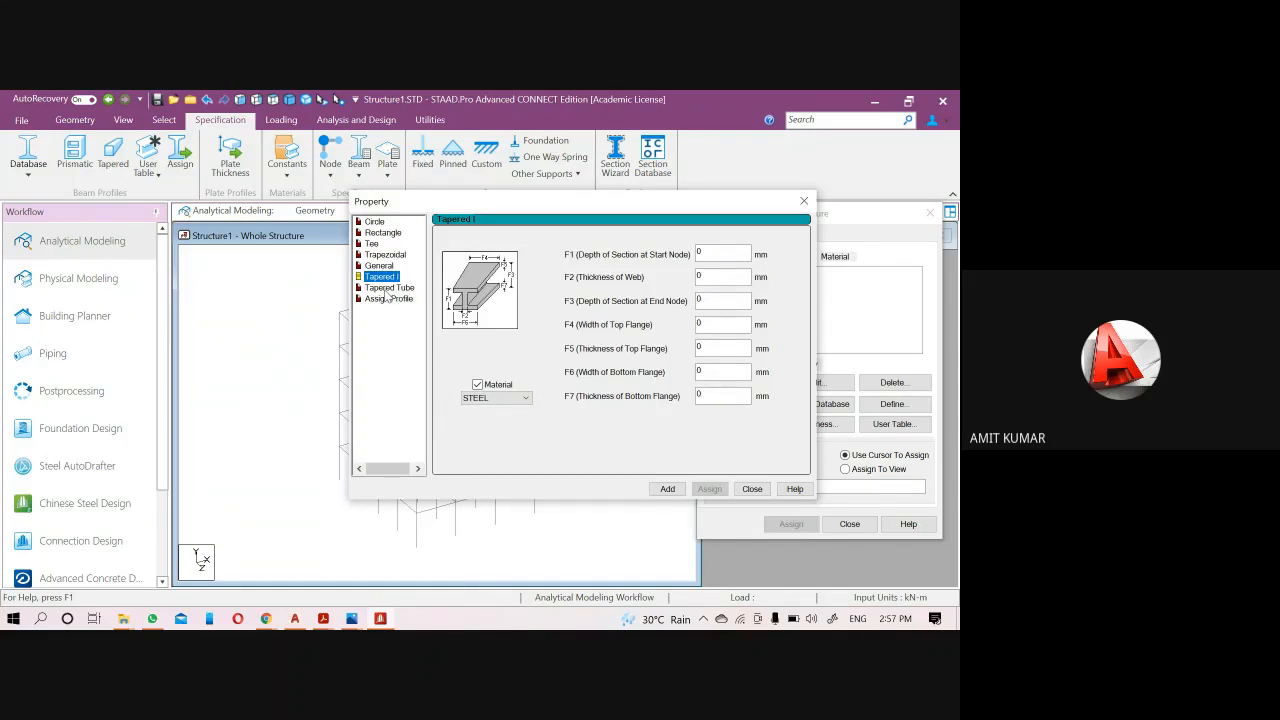
{"action": "left_click", "coordinate": [386, 291]}
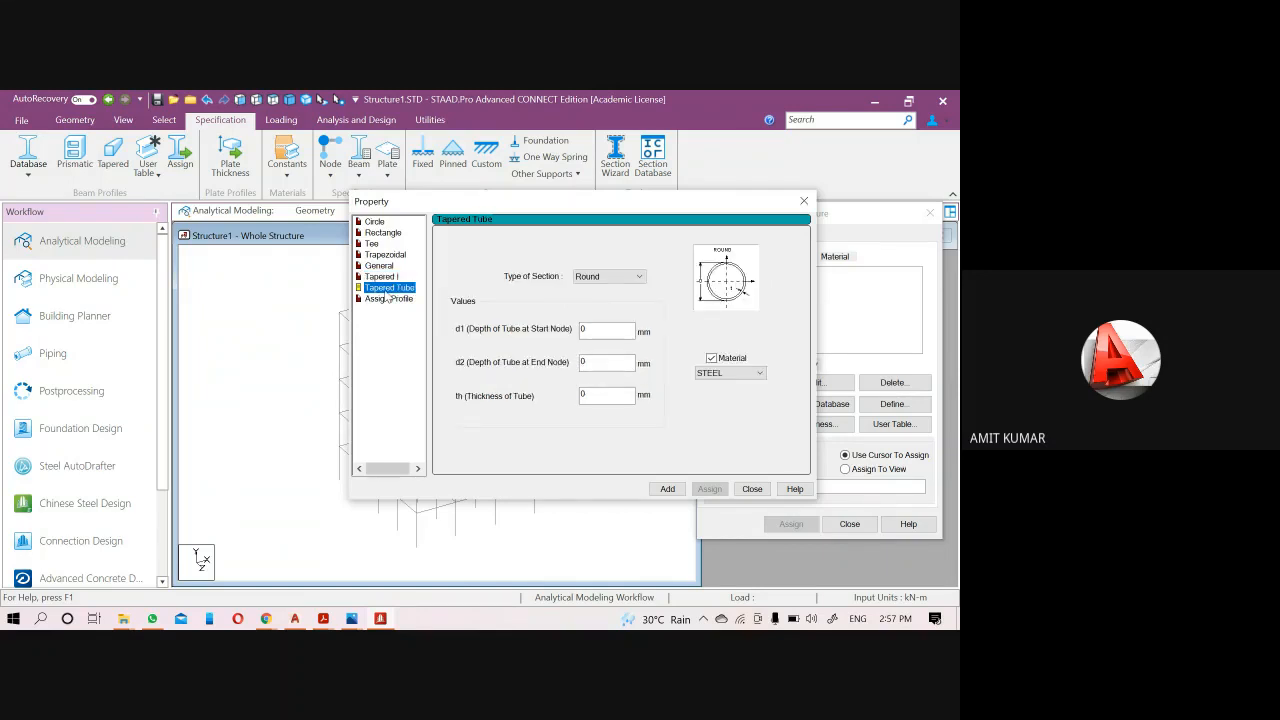
{"action": "left_click", "coordinate": [380, 278]}
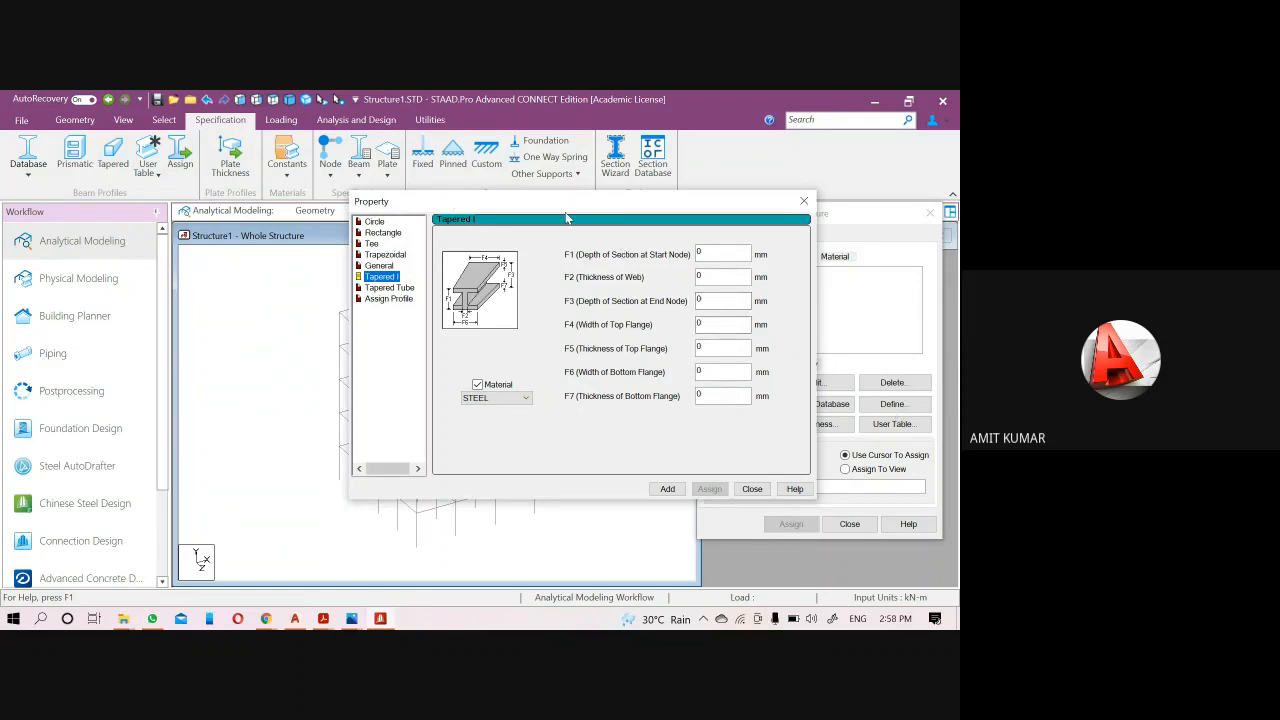
{"action": "left_click_drag", "start_coordinate": [557, 203], "coordinate": [362, 175]}
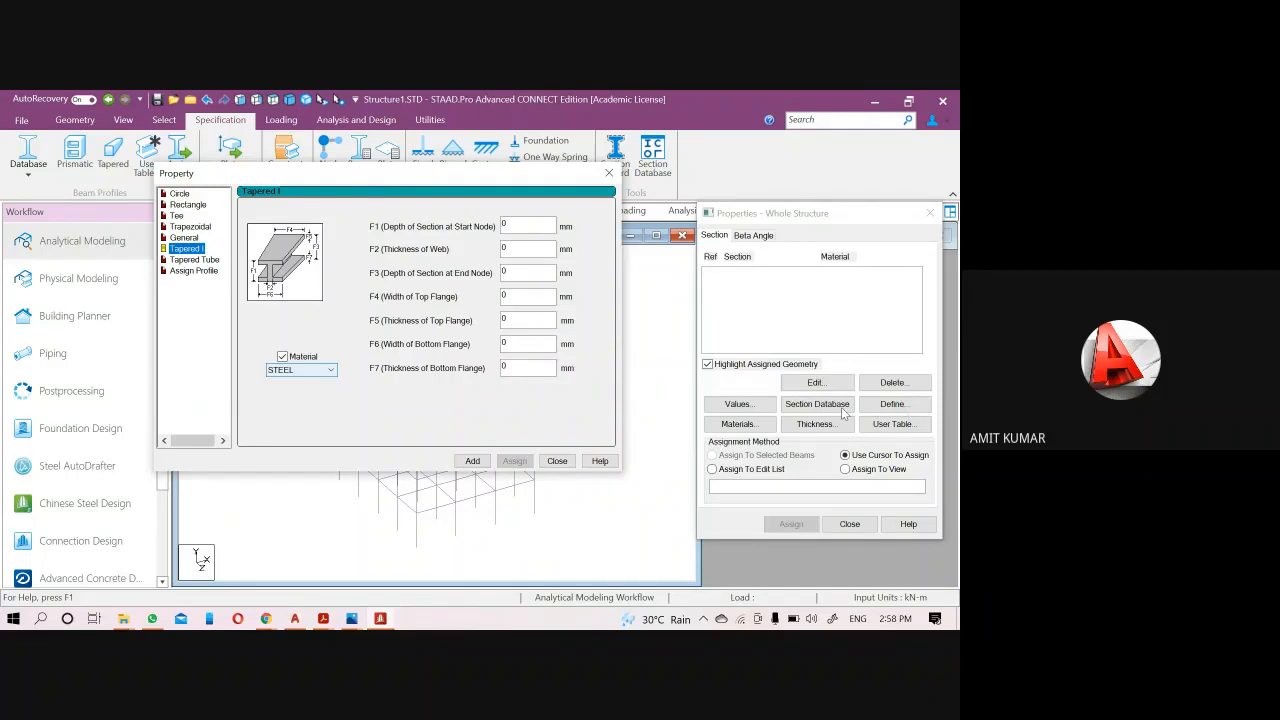
Review the material options for a Circle section, keeping CONCRETE selected.
{"action": "left_click", "coordinate": [178, 194]}
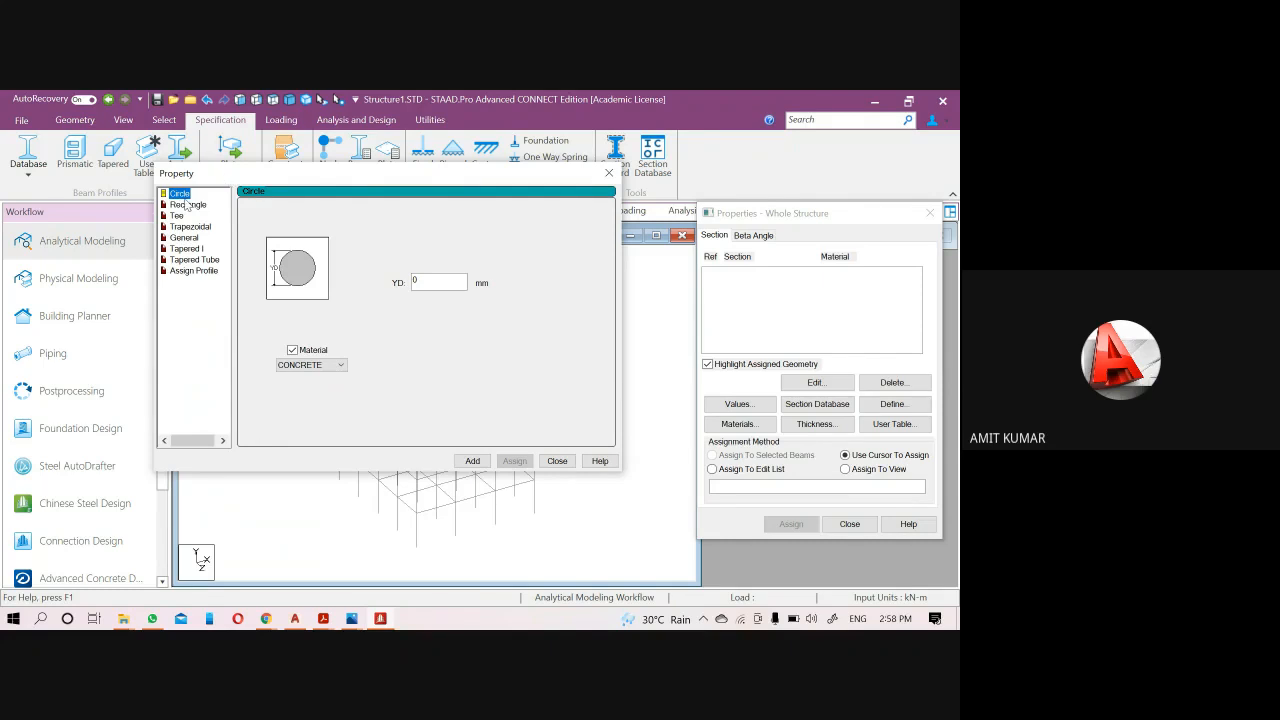
{"action": "left_click_drag", "start_coordinate": [200, 175], "coordinate": [371, 174]}
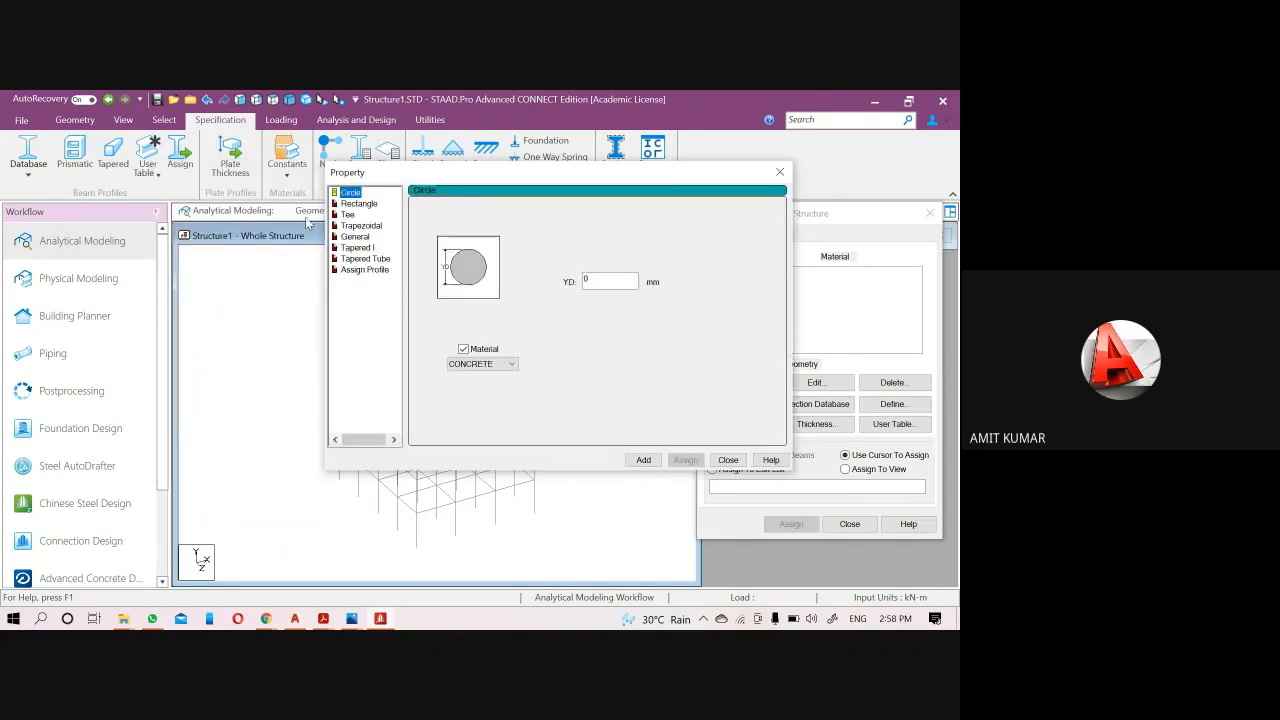
{"action": "left_click", "coordinate": [499, 366]}
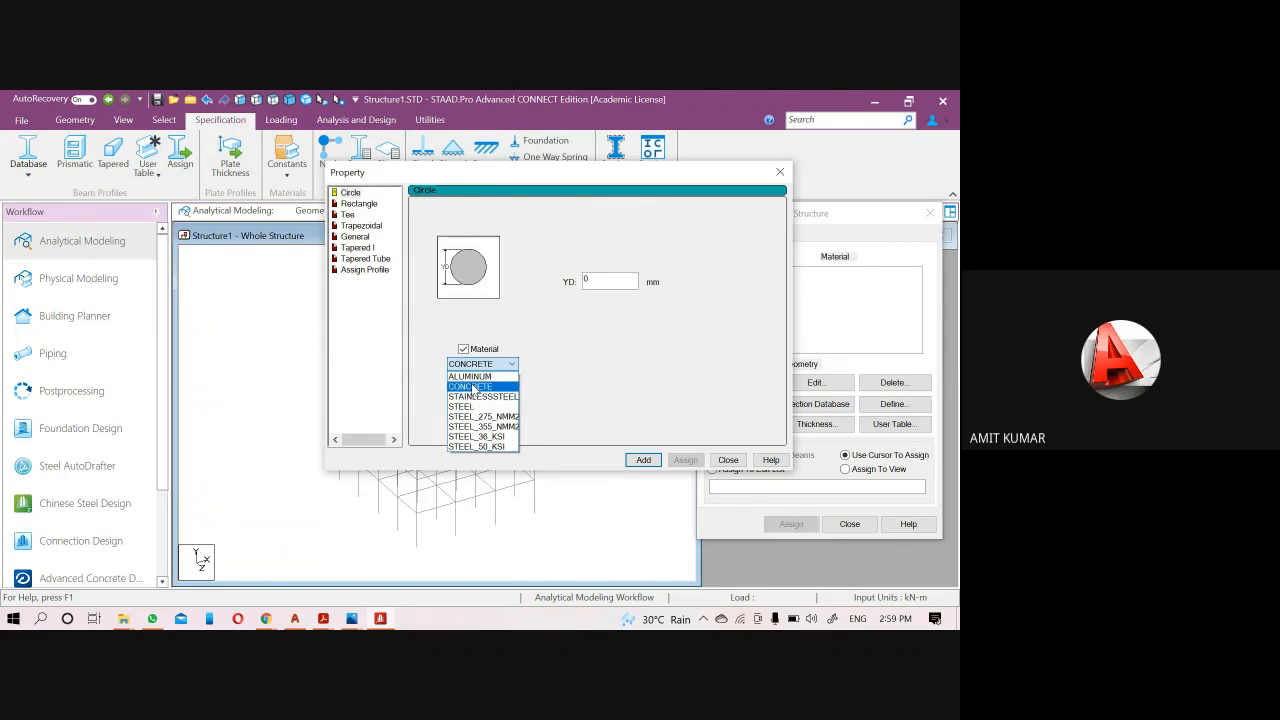
{"action": "left_click", "coordinate": [471, 386]}
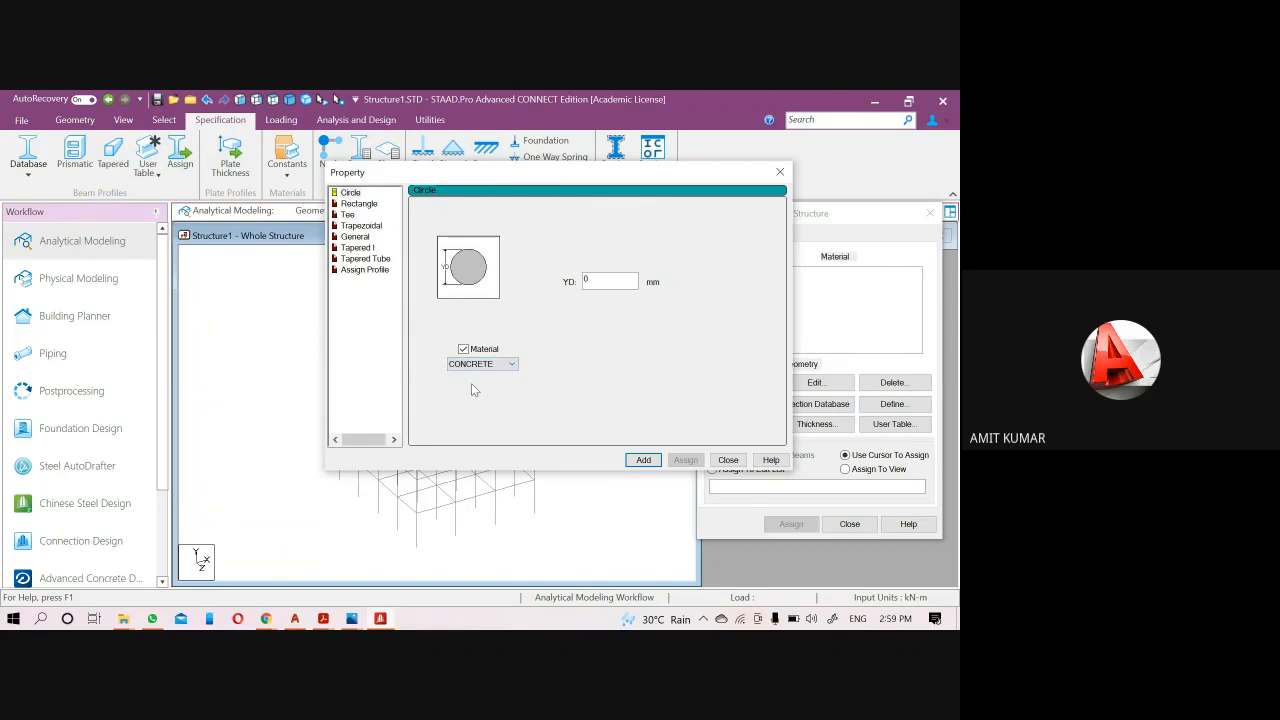
Compare the Circle and Rectangle dimension fields, and close the section definition without adding anything.
{"action": "left_click", "coordinate": [352, 192]}
{"action": "left_click_drag", "start_coordinate": [390, 176], "coordinate": [374, 197]}
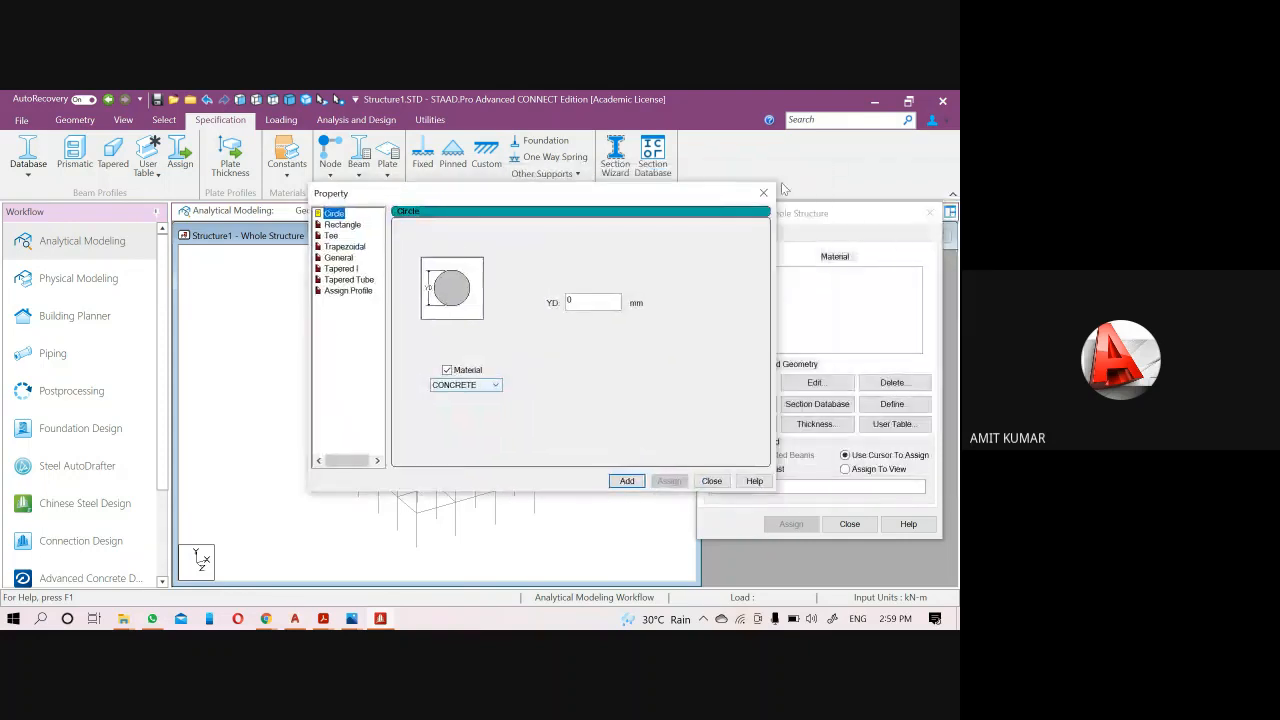
{"action": "left_click", "coordinate": [341, 226]}
{"action": "left_click", "coordinate": [338, 214]}
{"action": "left_click", "coordinate": [342, 225]}
{"action": "left_click", "coordinate": [567, 291]}
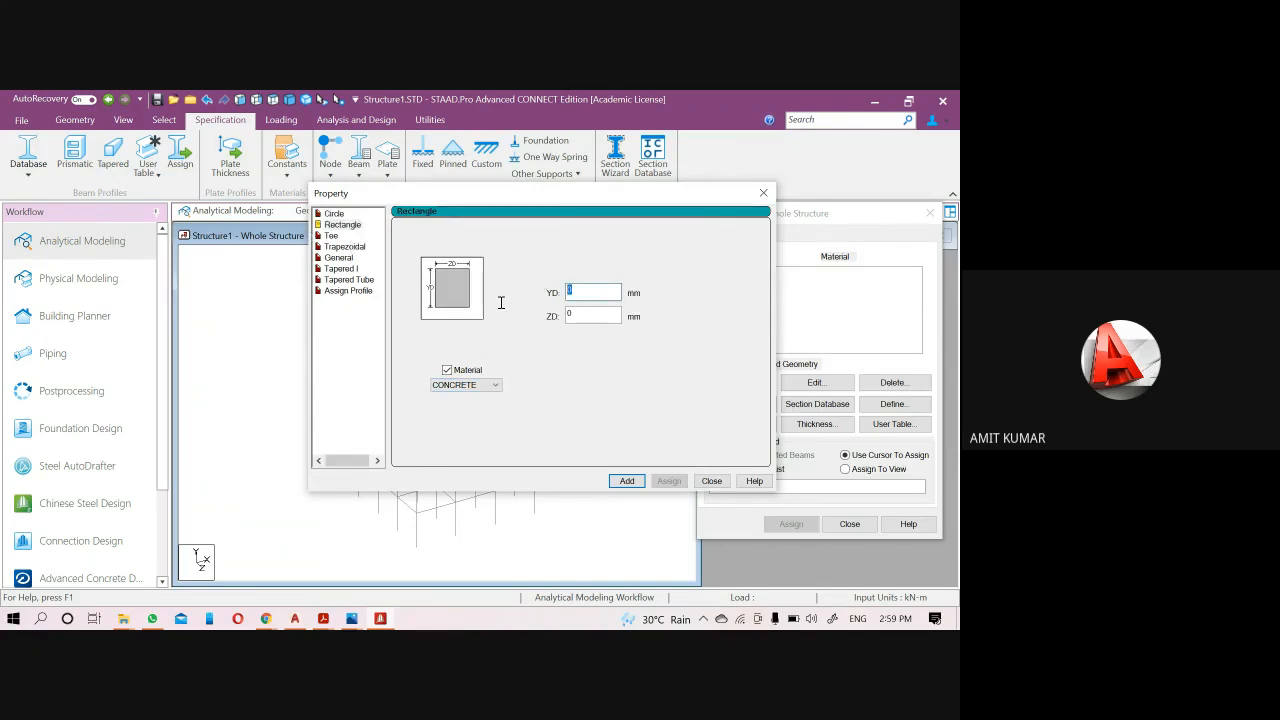
{"action": "key", "text": "Tab"}
{"action": "left_click", "coordinate": [762, 195]}
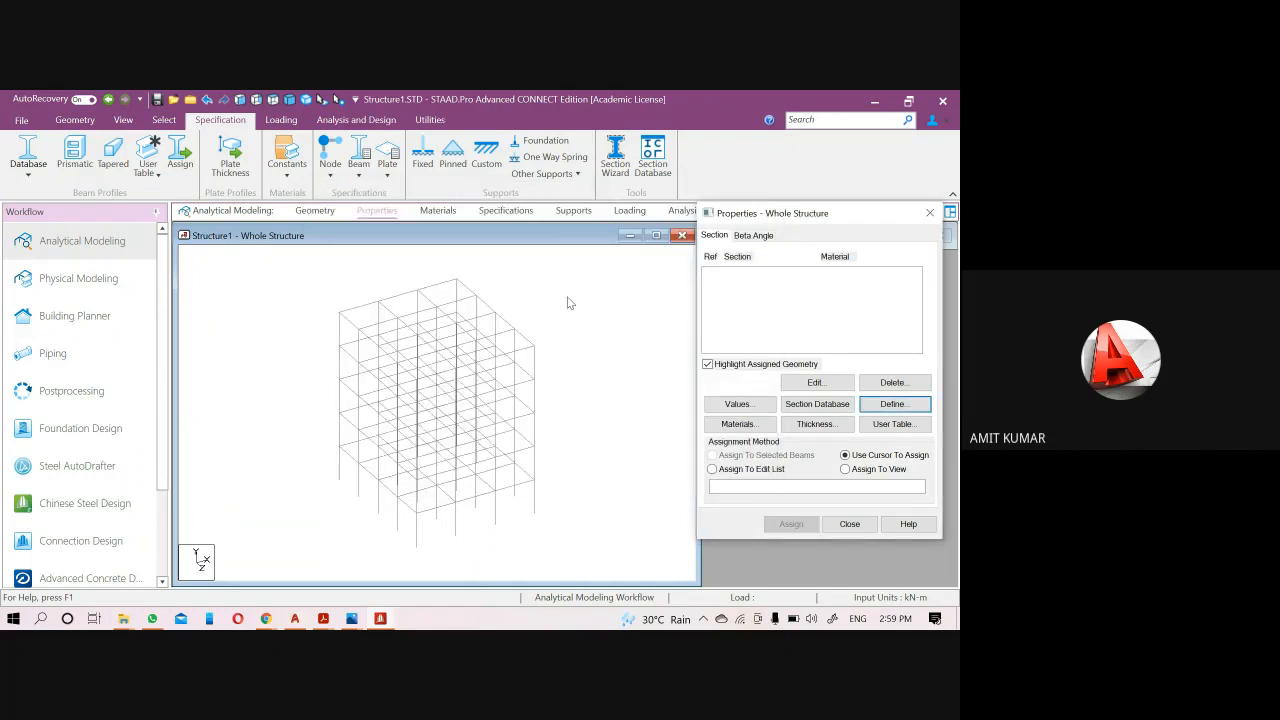
Check the length unit in the section definition and apply custom input units of Meter and KiloNewton.
{"action": "left_click", "coordinate": [530, 328]}
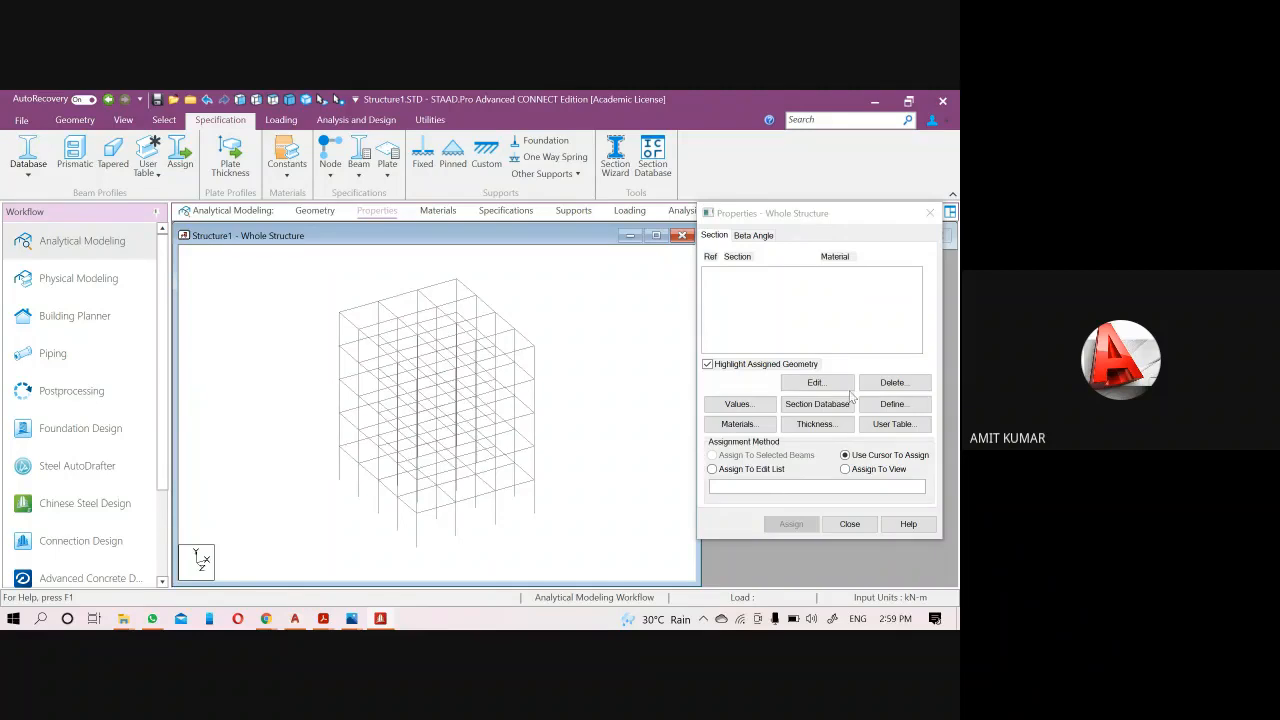
{"action": "left_click", "coordinate": [894, 407]}
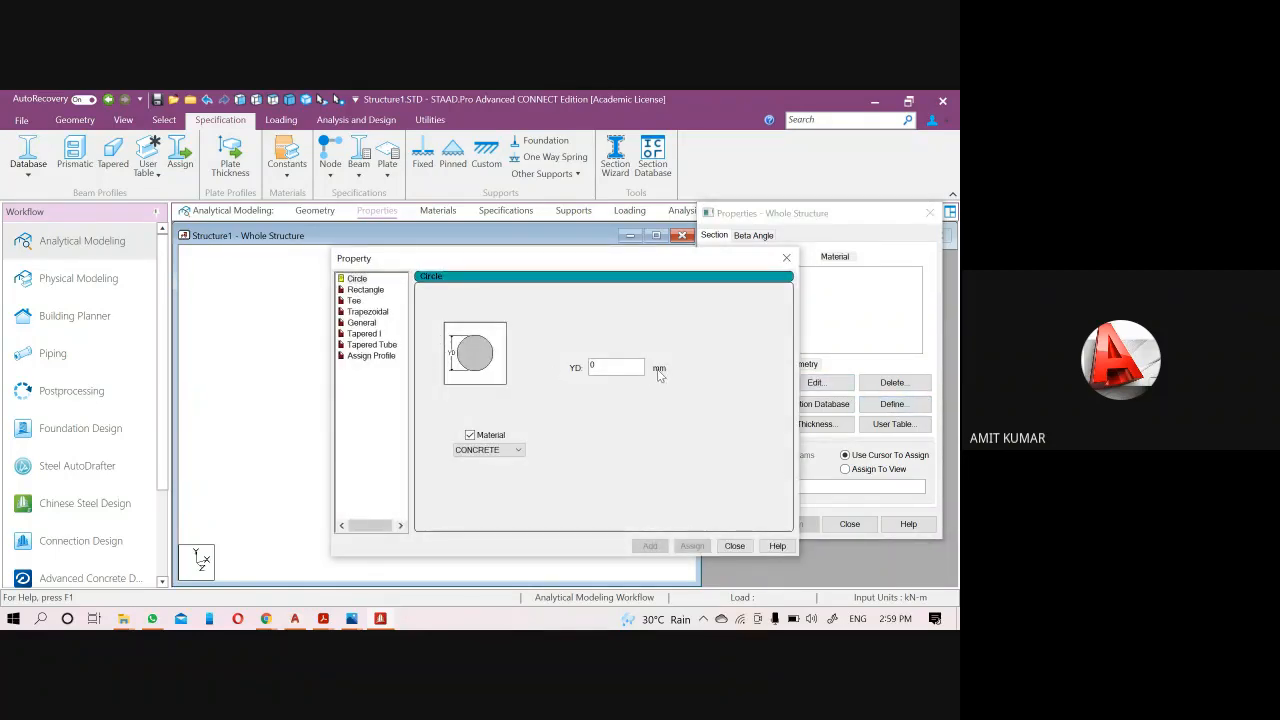
{"action": "left_click", "coordinate": [786, 258]}
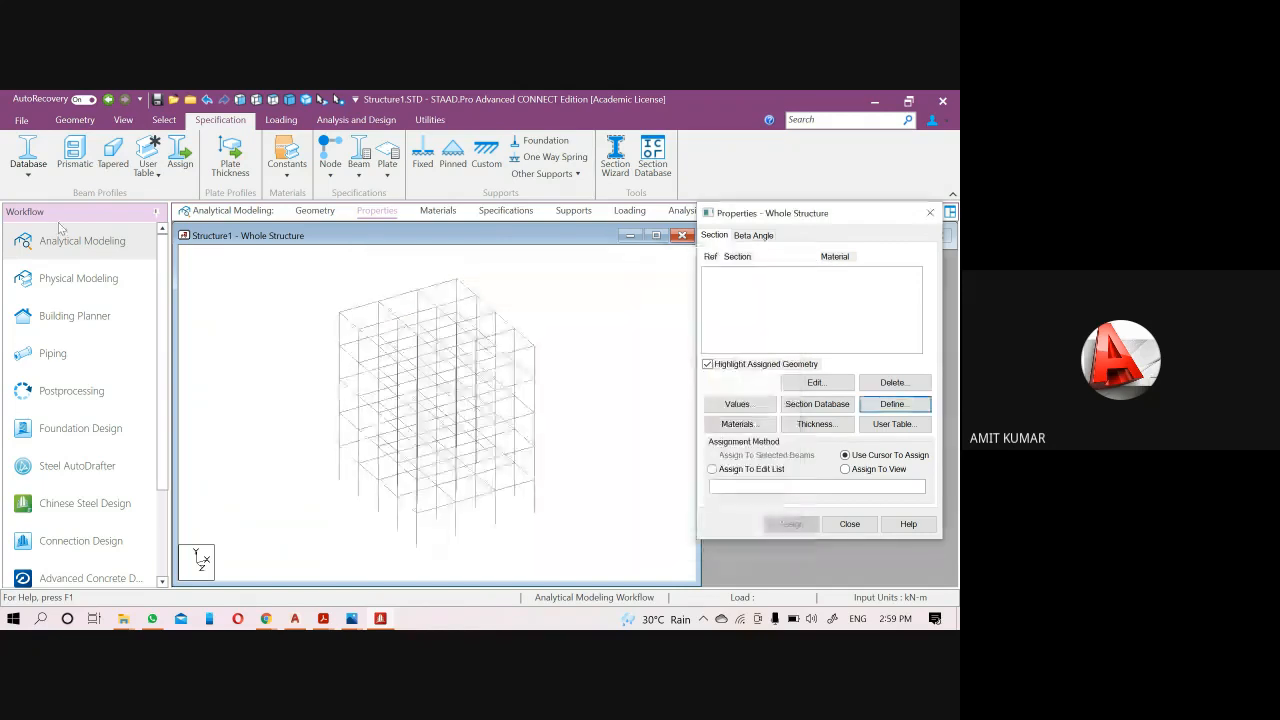
{"action": "left_click", "coordinate": [74, 121]}
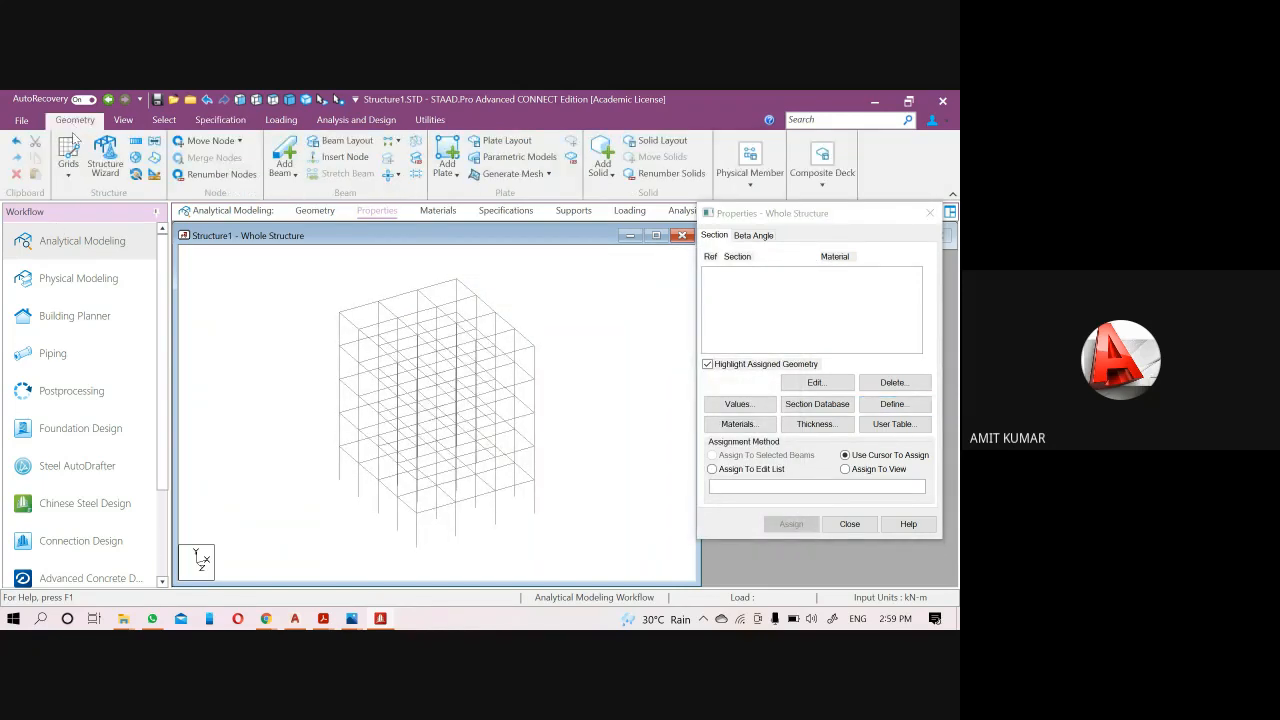
{"action": "left_click", "coordinate": [154, 174]}
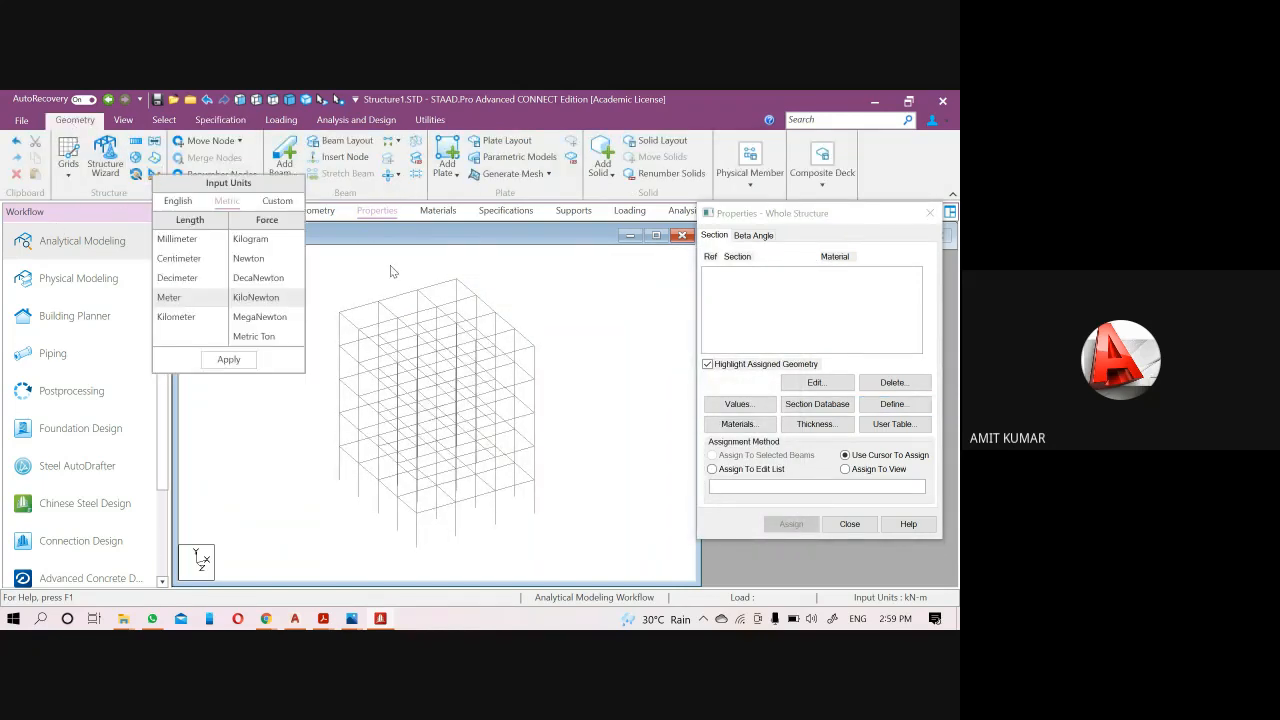
{"action": "left_click", "coordinate": [277, 201]}
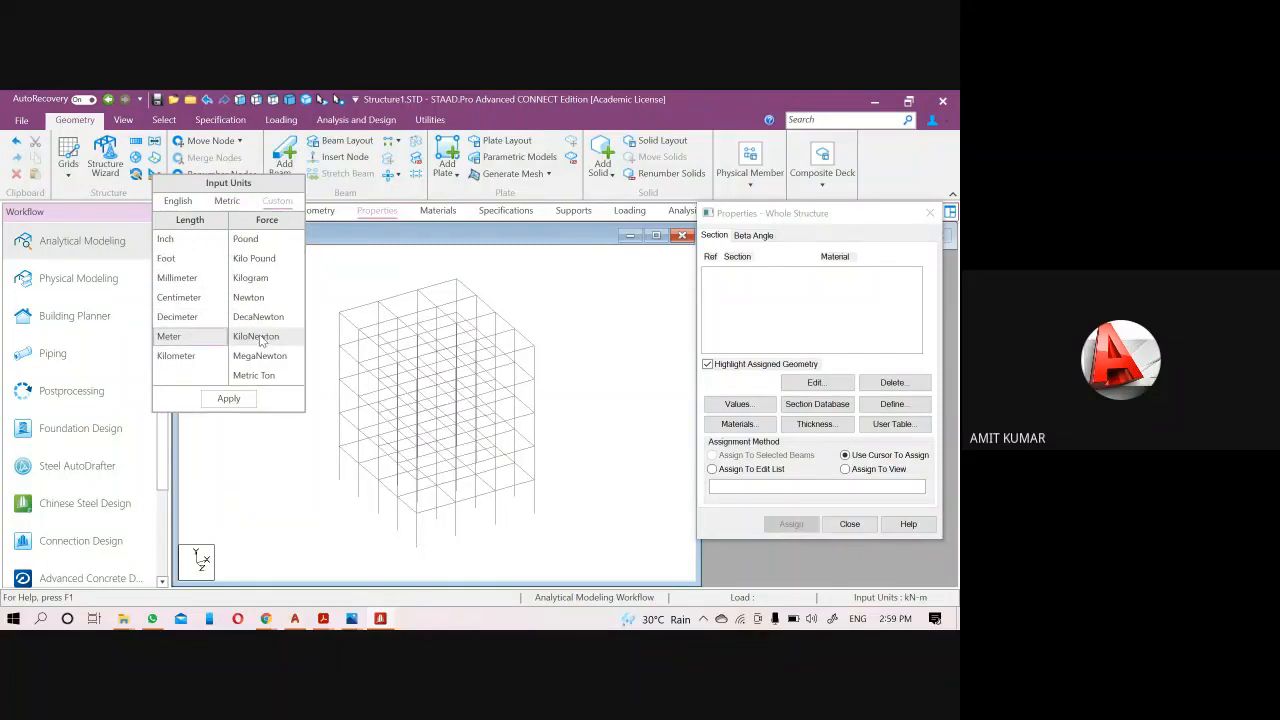
{"action": "left_click", "coordinate": [238, 399]}
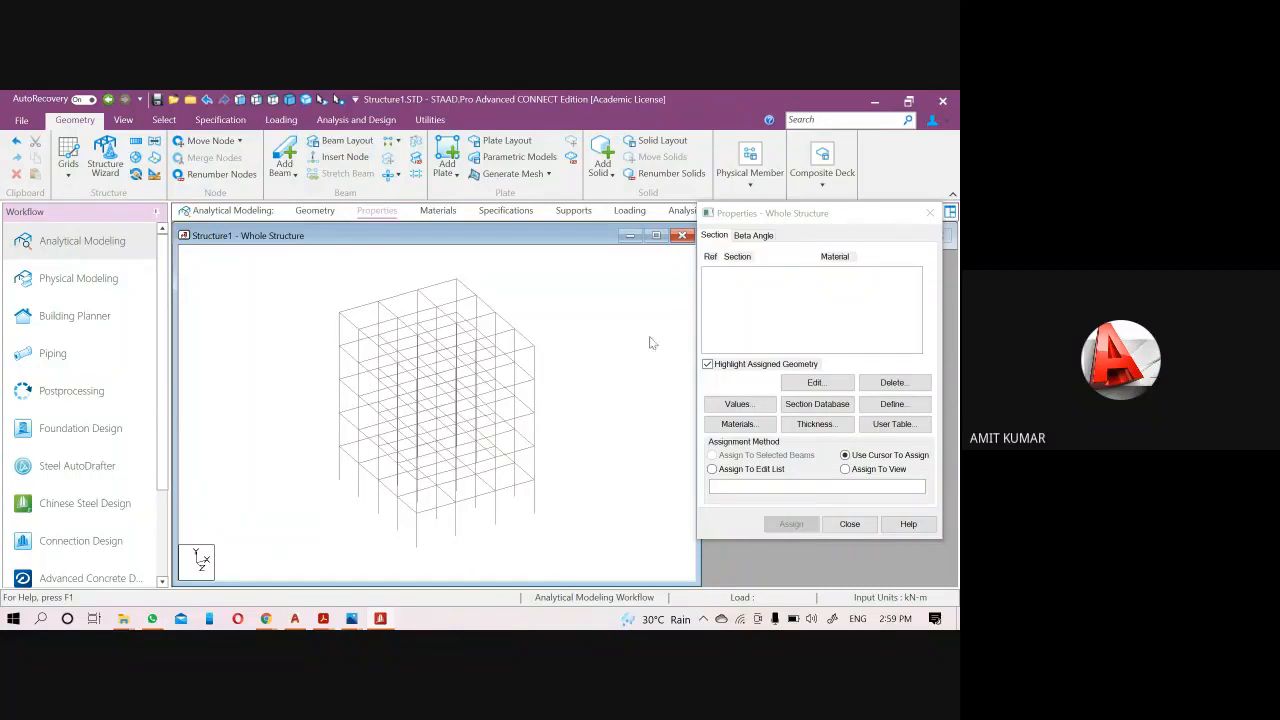
Add a CONCRETE rectangular section with YD 0.3 m and ZD 0.35 m, and save the model.
{"action": "left_click", "coordinate": [370, 211]}
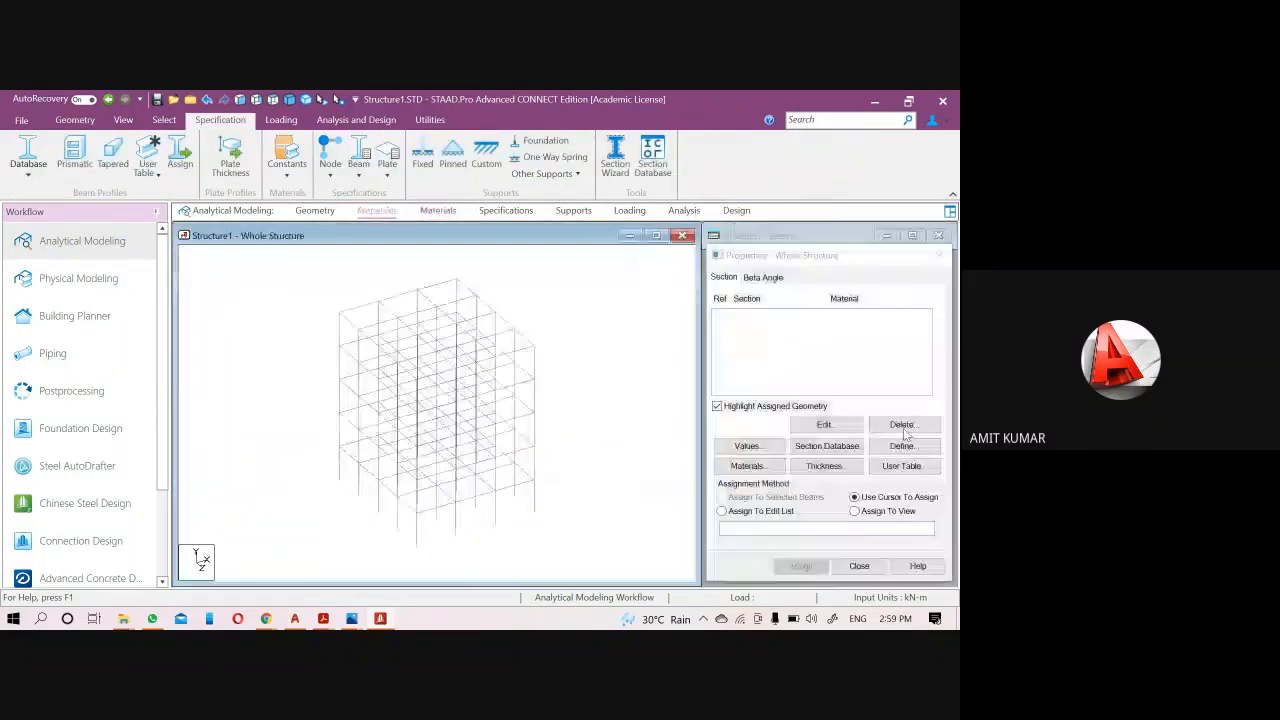
{"action": "left_click", "coordinate": [915, 452]}
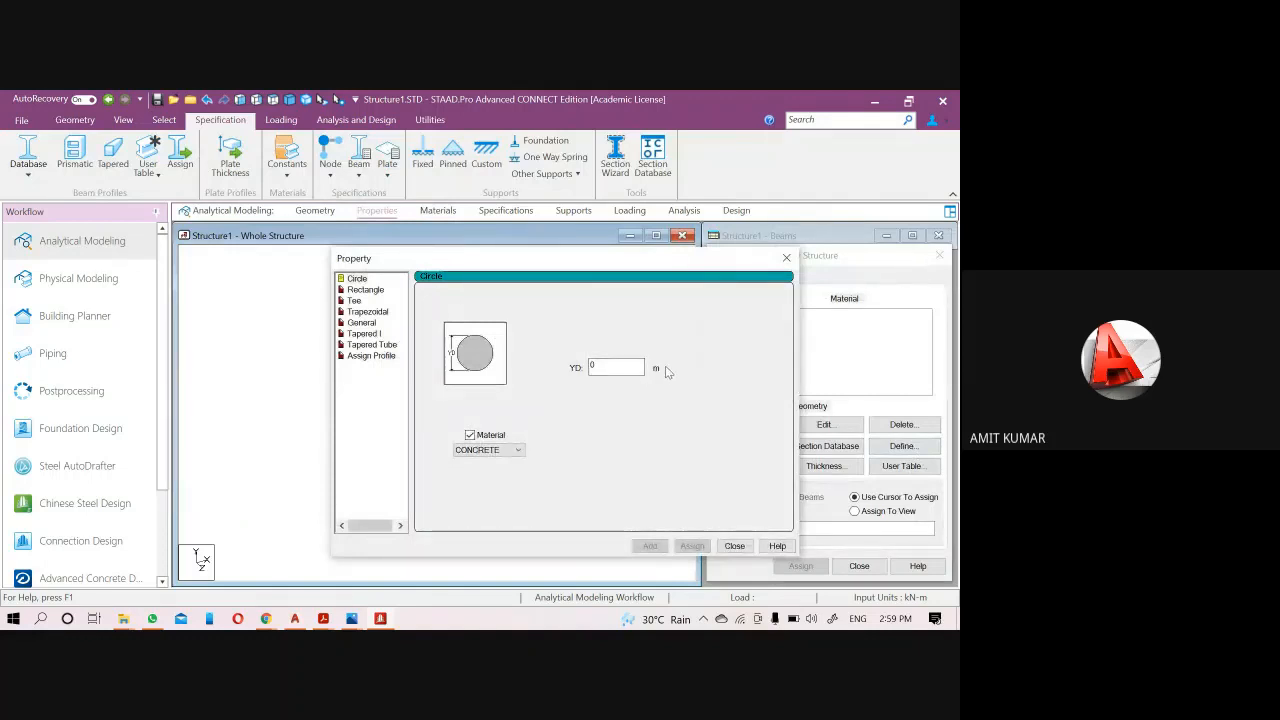
{"action": "left_click", "coordinate": [375, 290]}
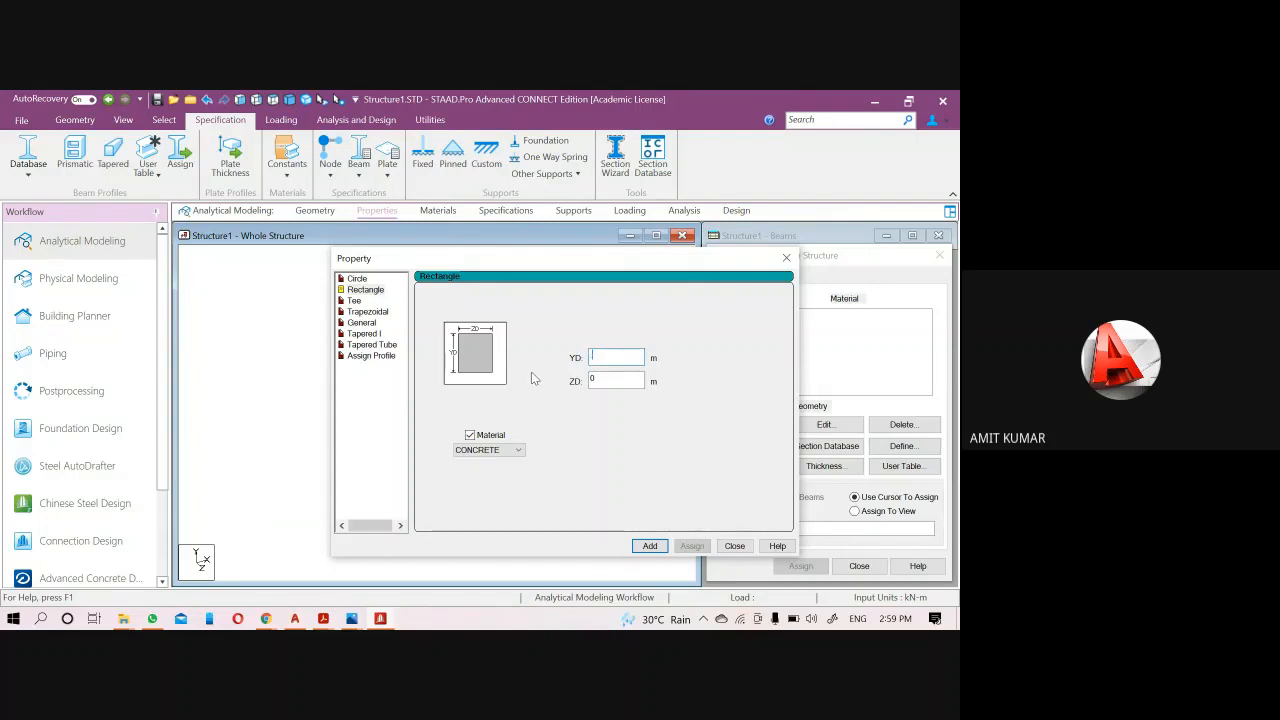
{"action": "type", "text": "3"}
{"action": "key", "text": "Tab"}
{"action": "key", "text": "BackSpace"}
{"action": "type", "text": "35"}
{"action": "left_click", "coordinate": [624, 358]}
{"action": "left_click", "coordinate": [650, 546]}
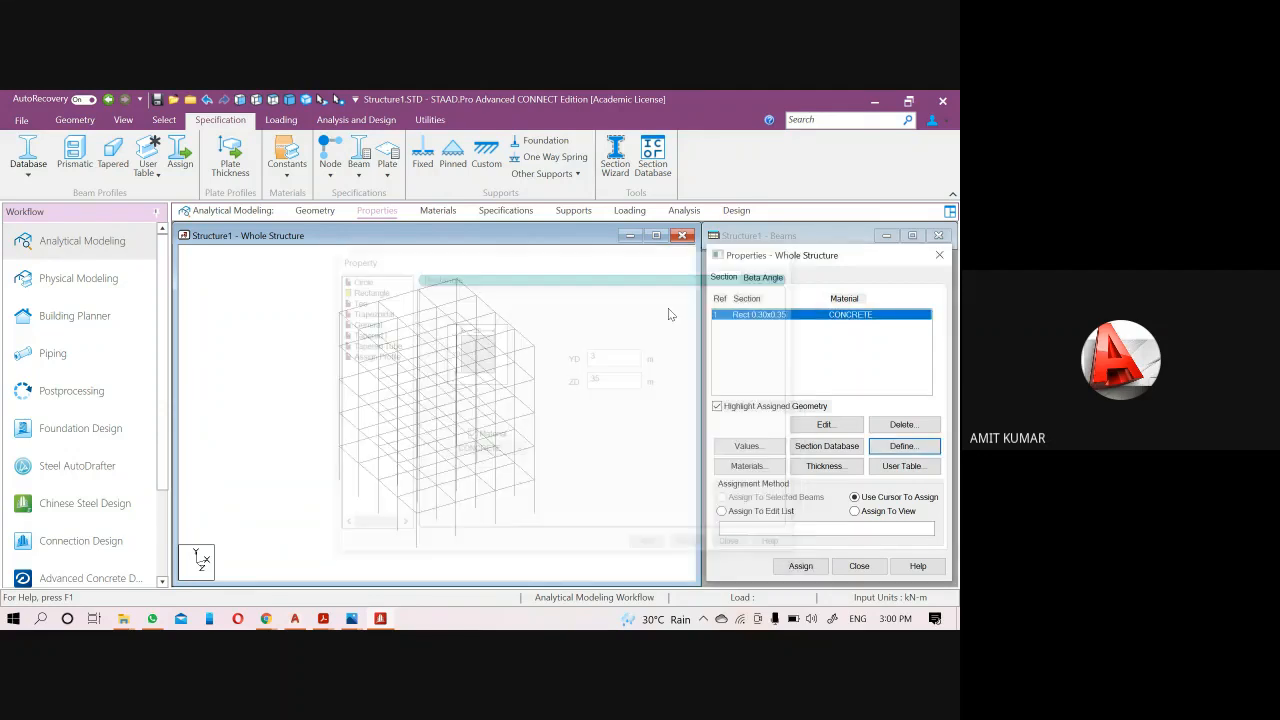
{"action": "key", "text": "ctrl+s"}
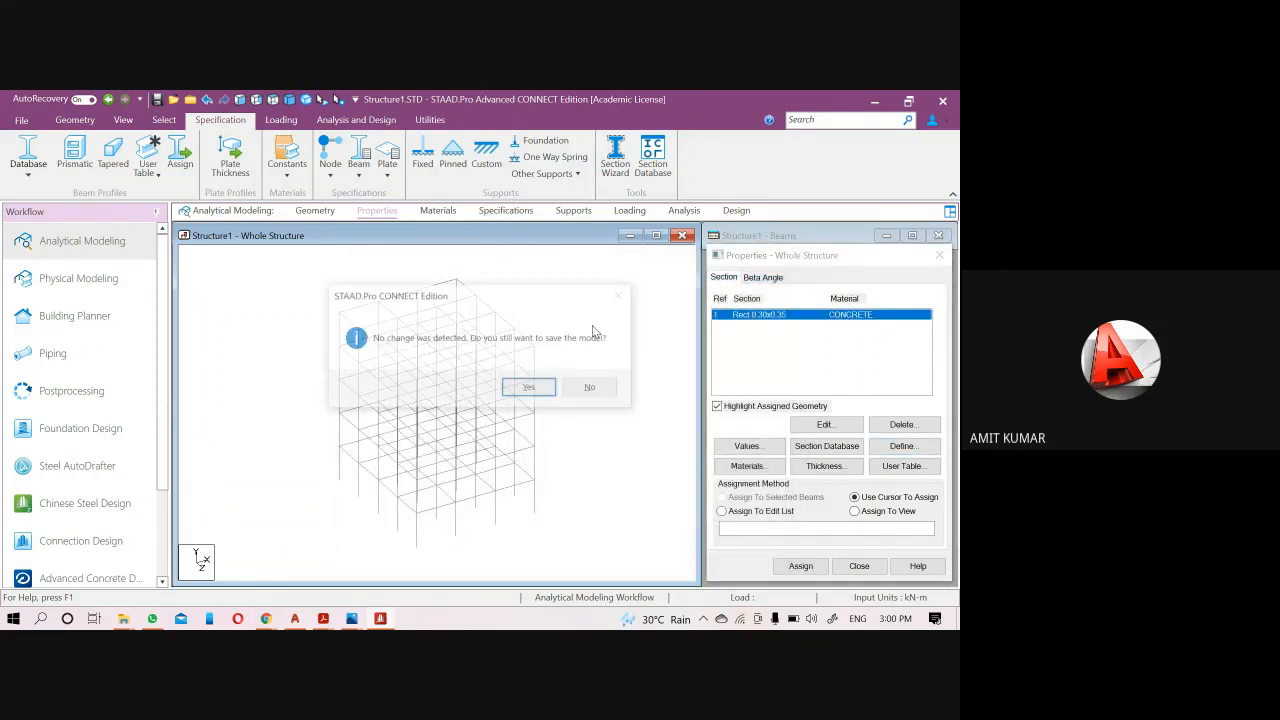
{"action": "key", "text": "Return"}
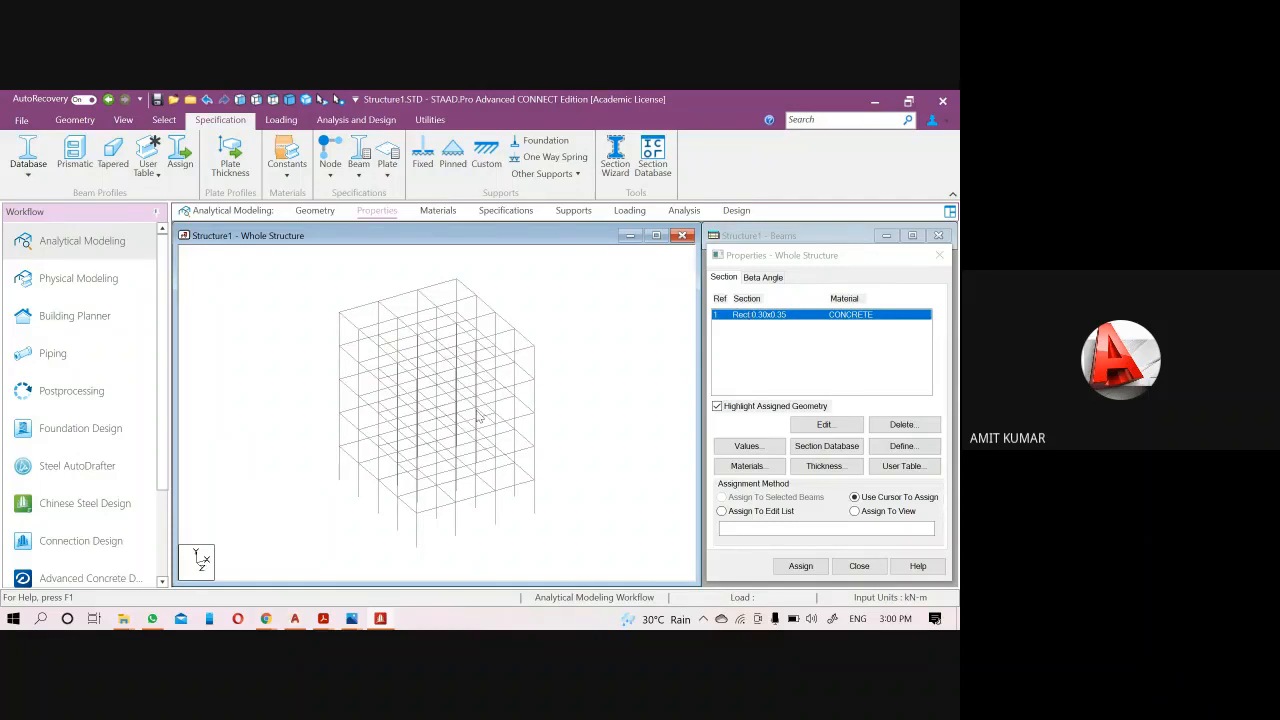
Try to assign the Rect 0.30x0.35 section to the lowest column at the frame's outer corner.
{"action": "left_click", "coordinate": [339, 462]}
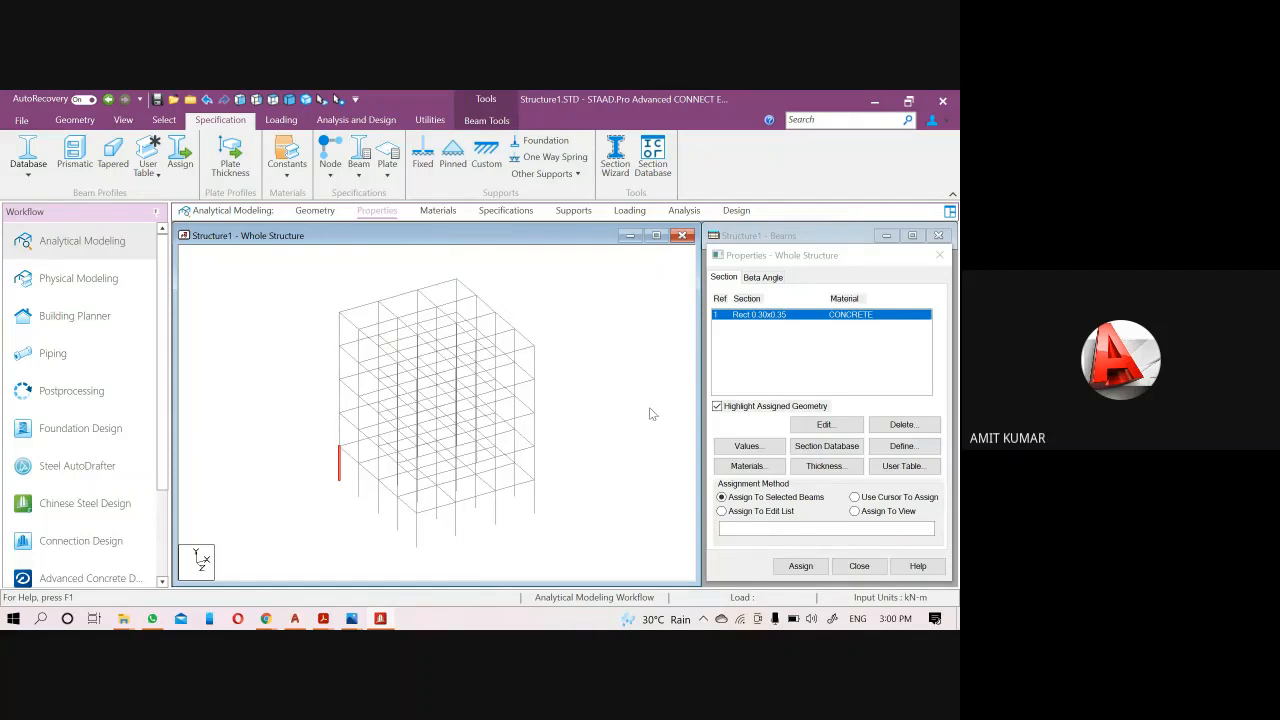
{"action": "left_click", "coordinate": [801, 566]}
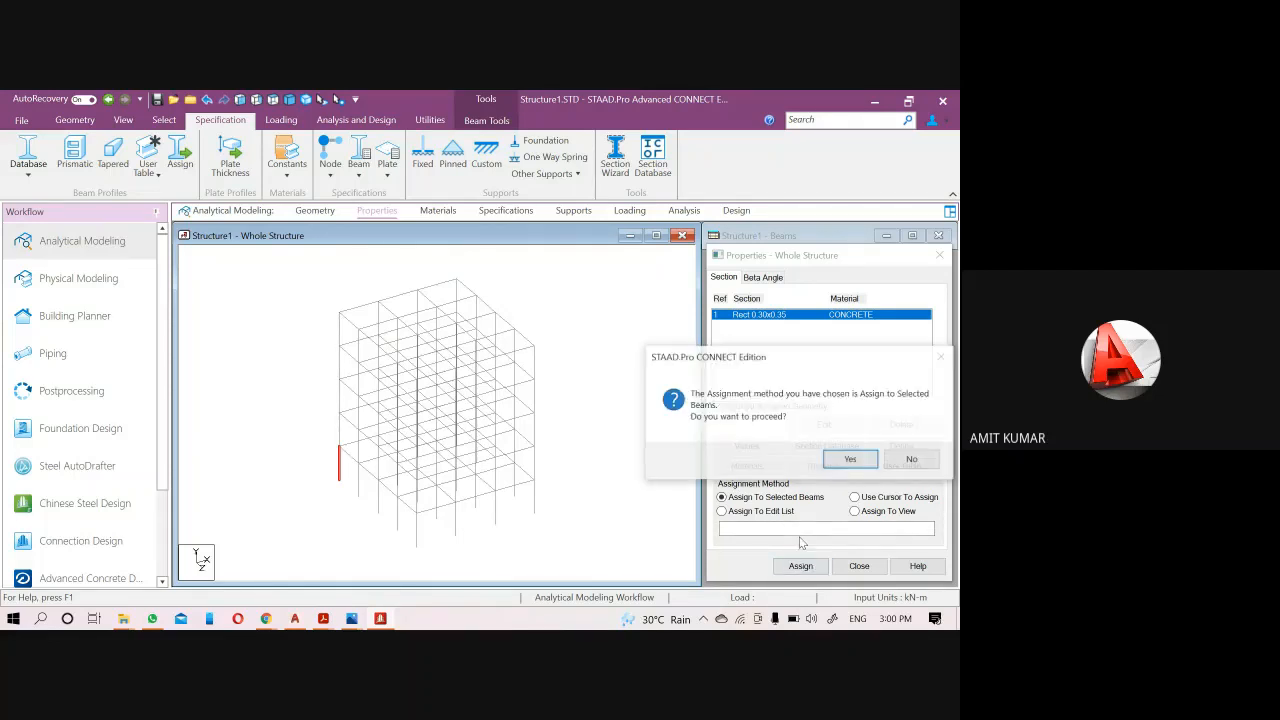
{"action": "left_click", "coordinate": [849, 459]}
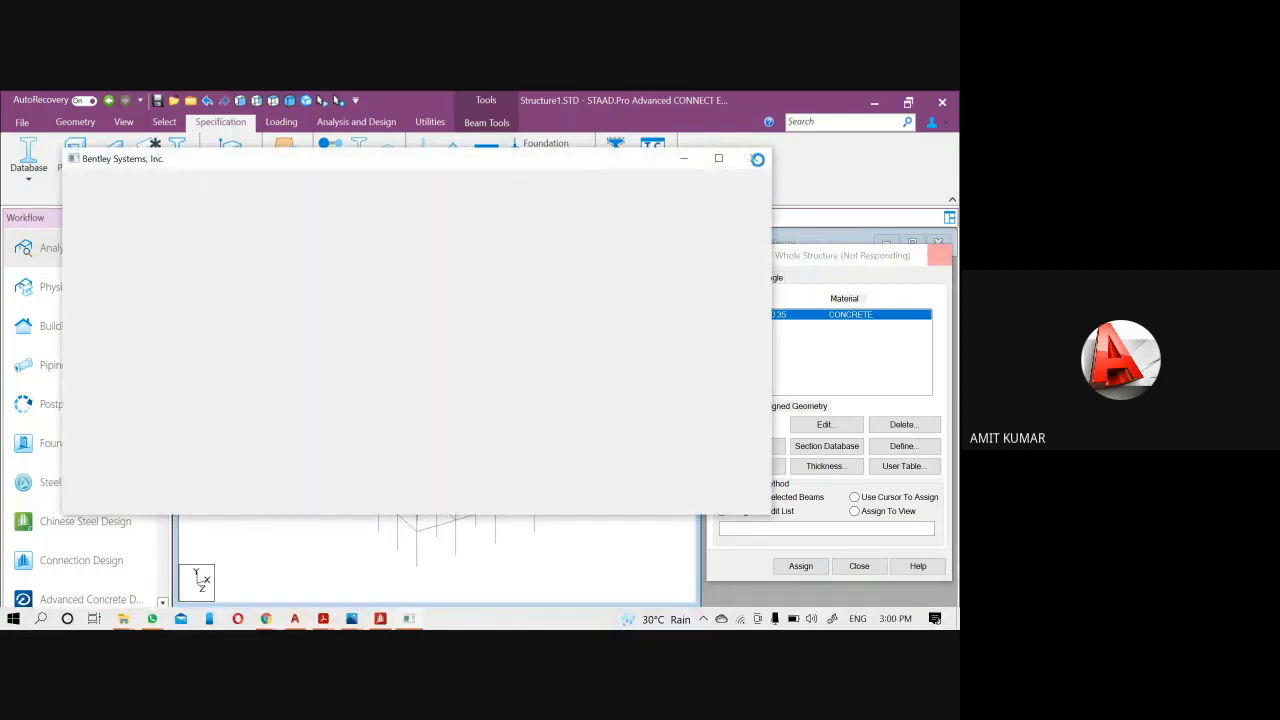
Restart STAAD.Pro and reopen Structure1.STD with safe recovery, including the saved picture data and the Advanced Slab interface data.
{"action": "left_click", "coordinate": [624, 231]}
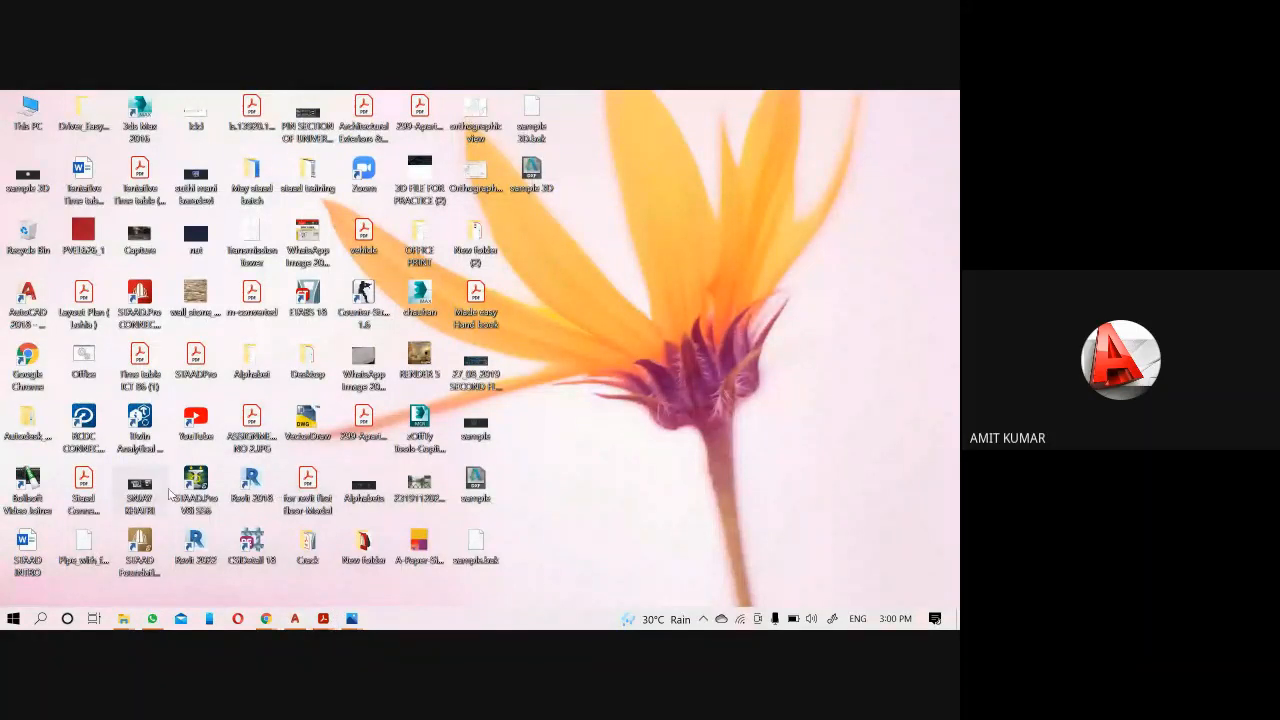
{"action": "left_click", "coordinate": [675, 359]}
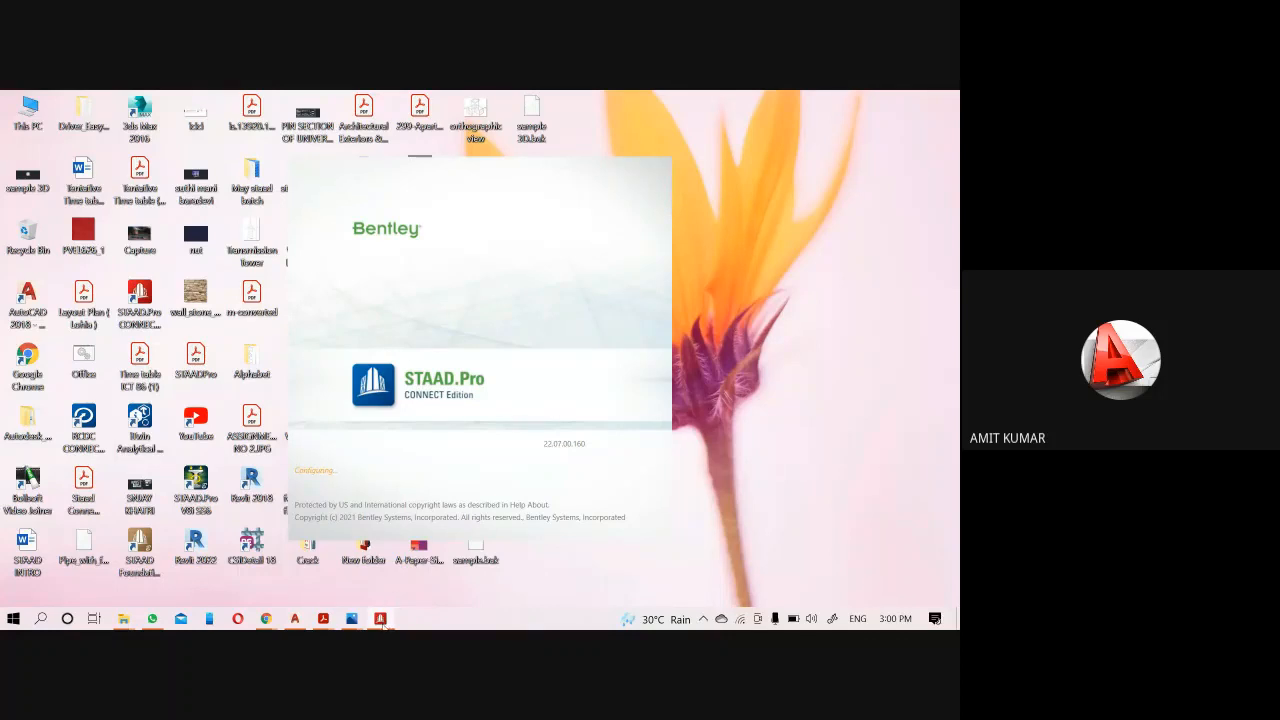
{"action": "mouse_move", "coordinate": [383, 622]}
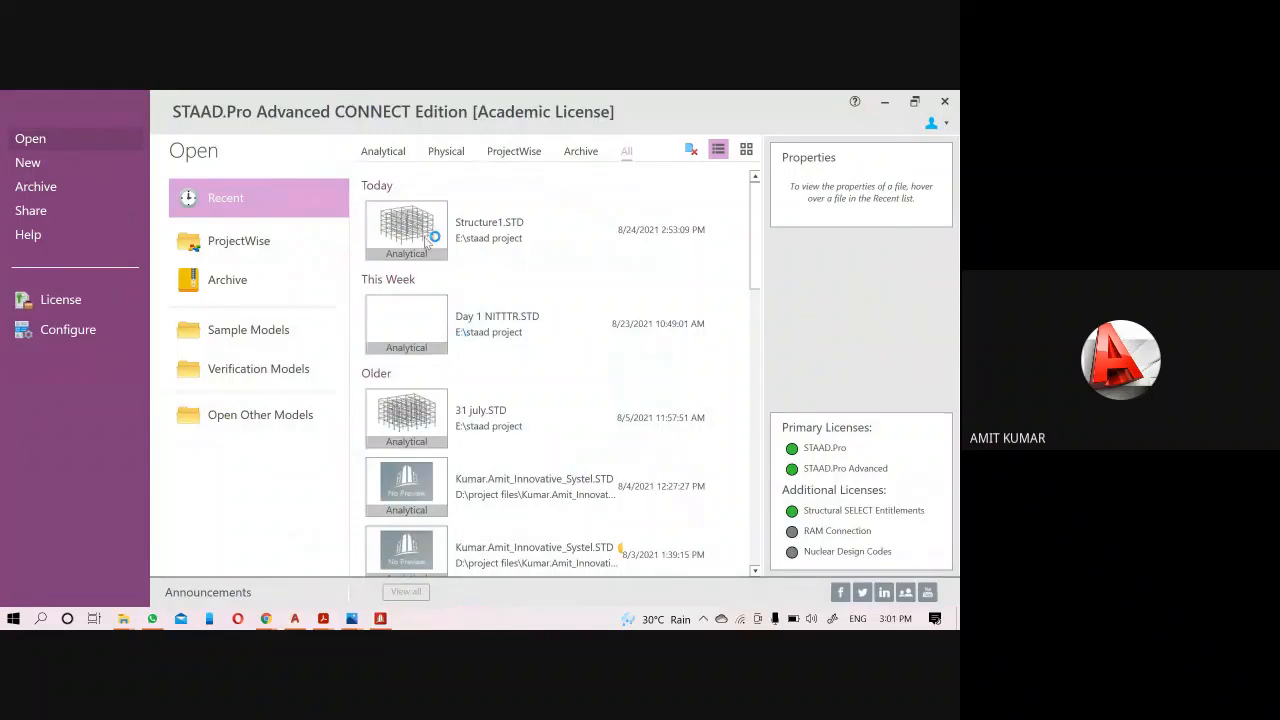
{"action": "left_click", "coordinate": [480, 230]}
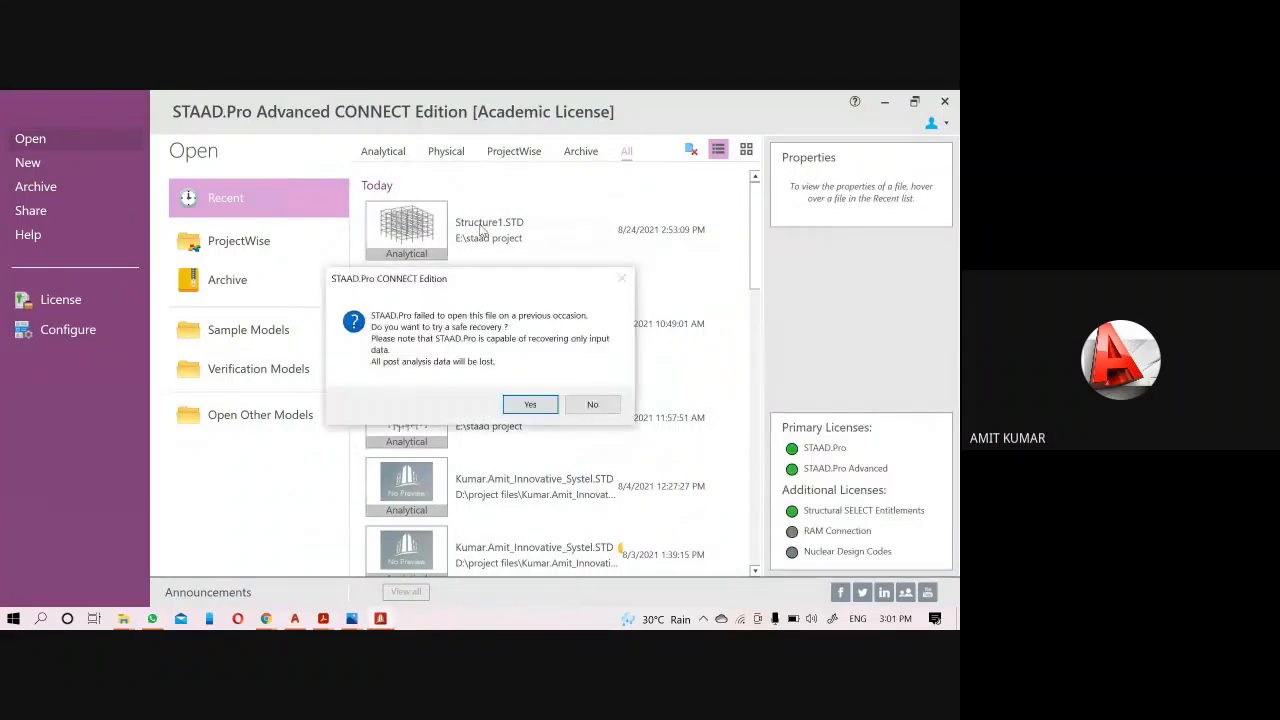
{"action": "left_click", "coordinate": [527, 404]}
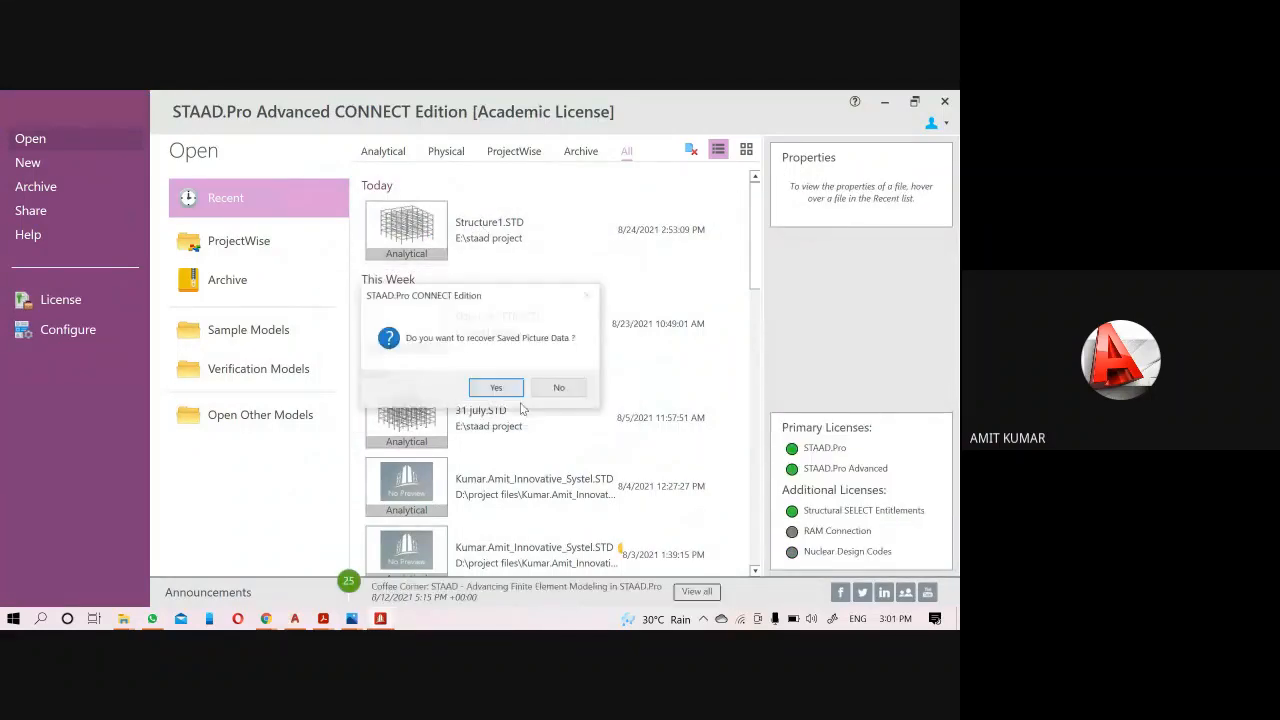
{"action": "left_click", "coordinate": [494, 391]}
{"action": "left_click", "coordinate": [494, 391]}
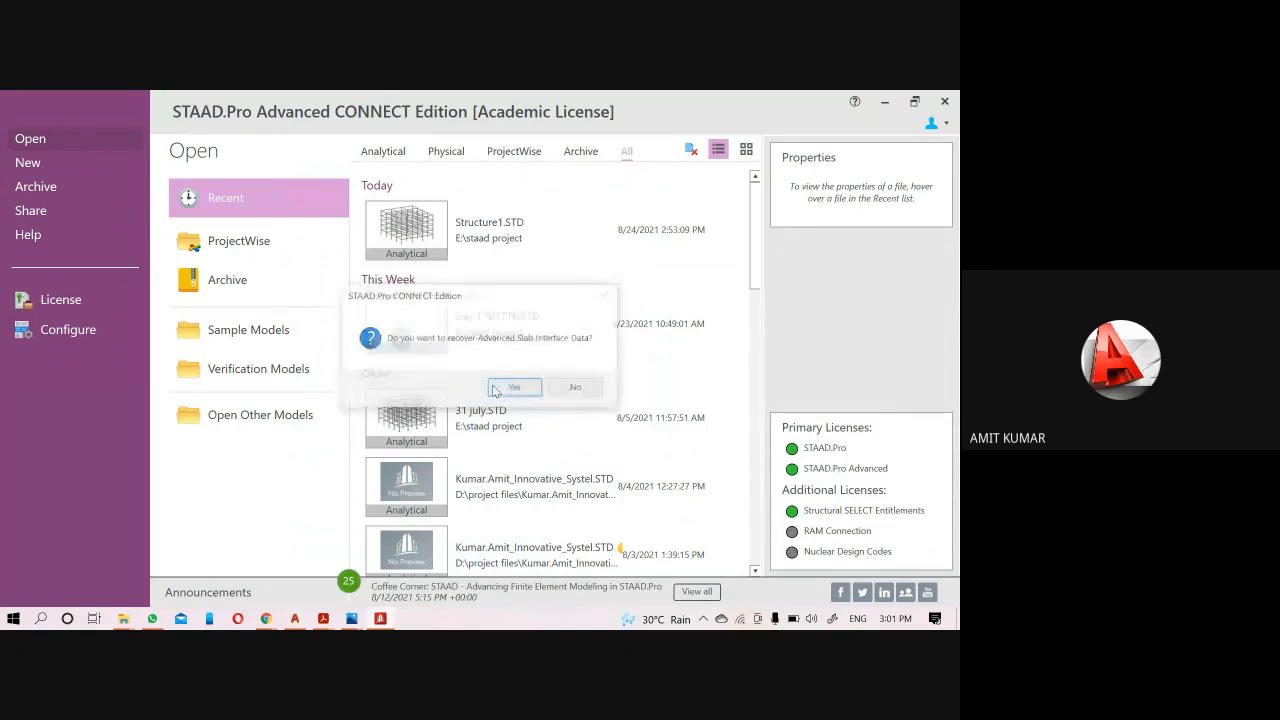
{"action": "left_click", "coordinate": [507, 390]}
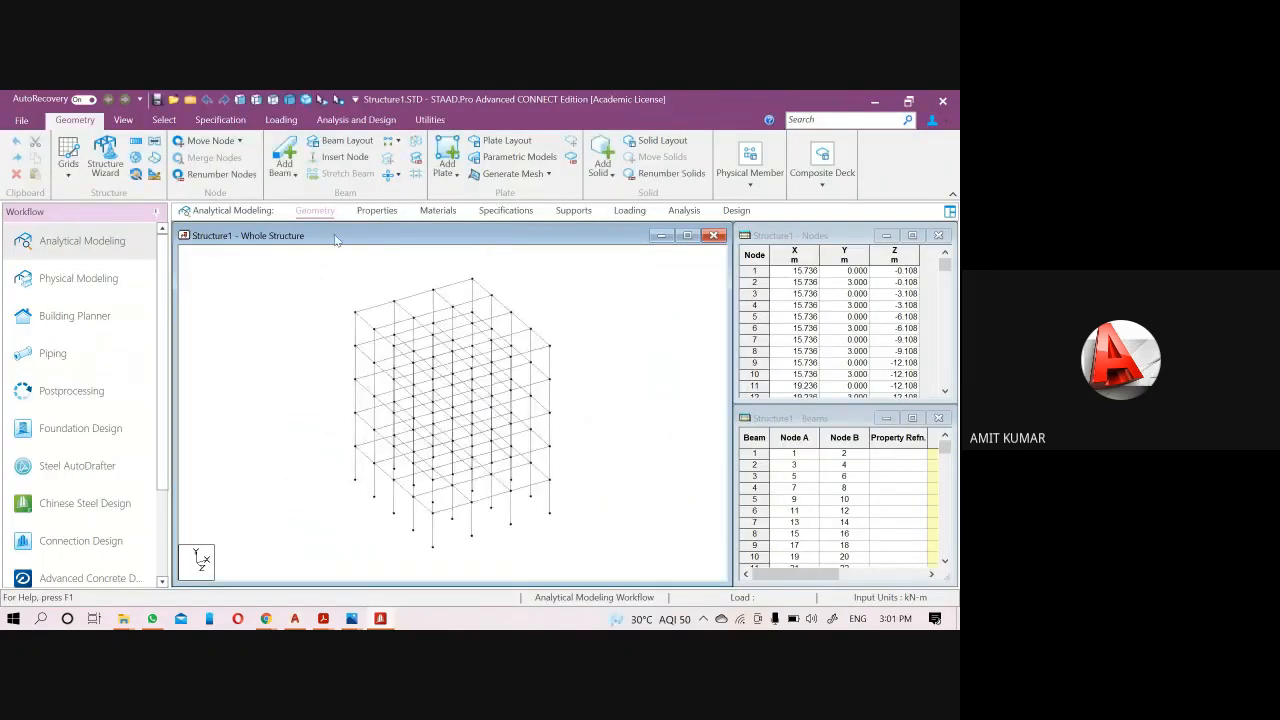
Define and add a CONCRETE rectangular section with YD 0.3 m and ZD 0.35 m in the recovered model.
{"action": "left_click", "coordinate": [377, 210]}
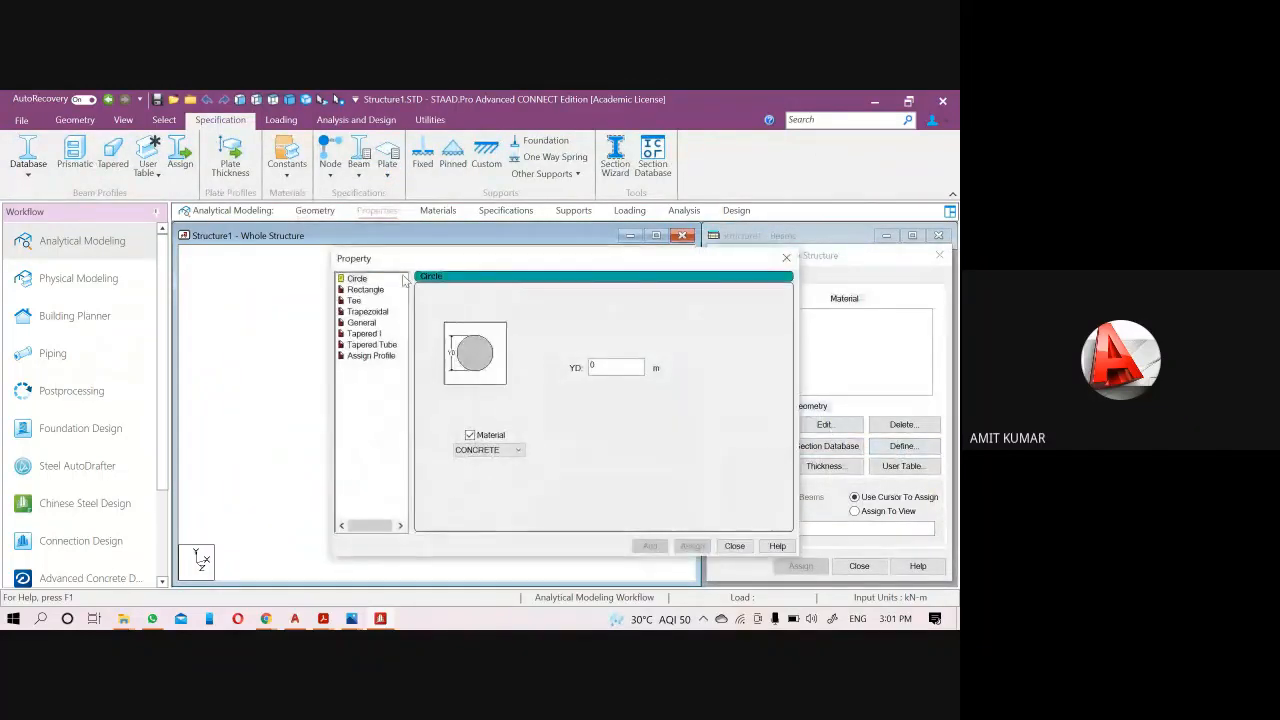
{"action": "left_click", "coordinate": [365, 289]}
{"action": "key", "text": "Tab"}
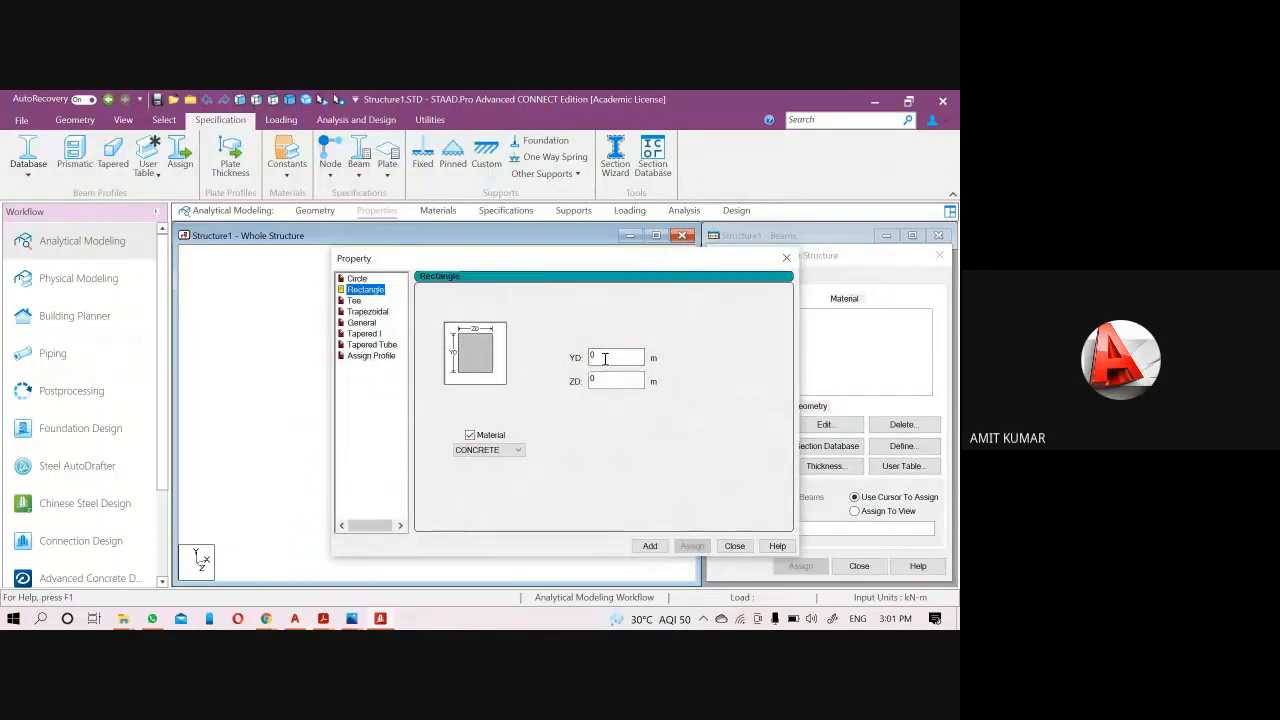
{"action": "key", "text": "BackSpace"}
{"action": "key", "text": "Tab"}
{"action": "key", "text": "BackSpace"}
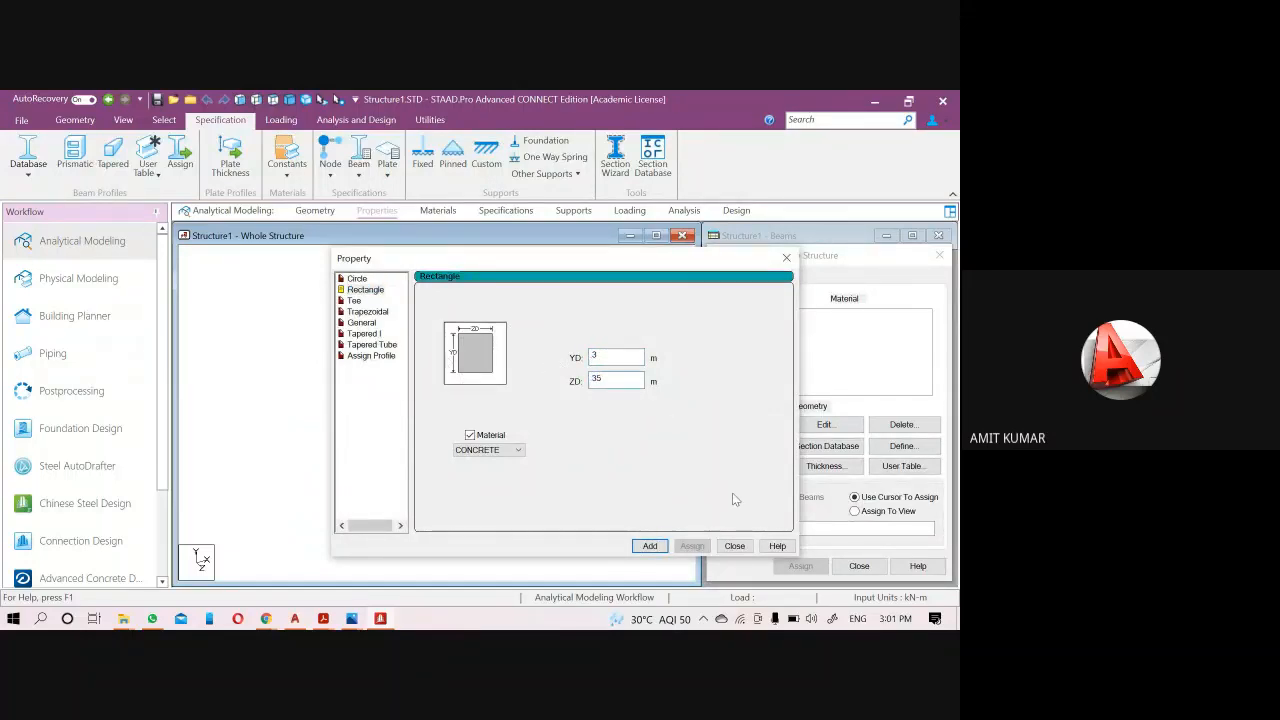
{"action": "left_click", "coordinate": [660, 548]}
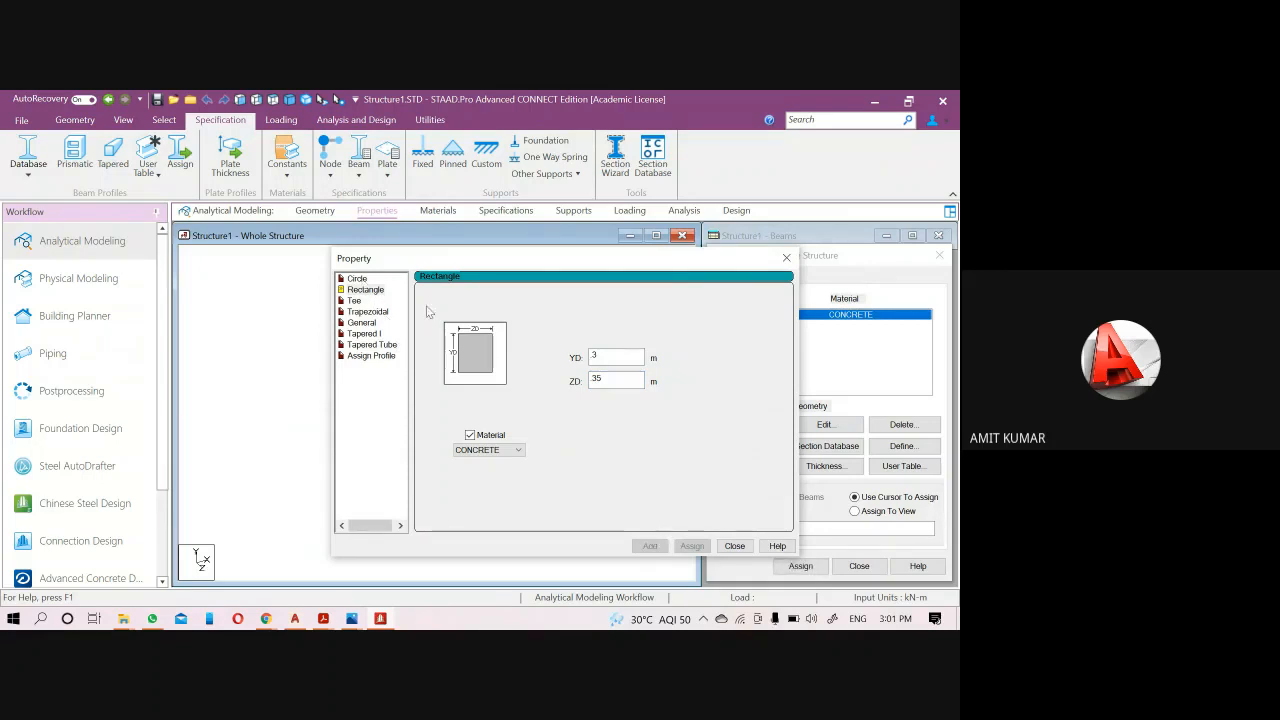
Add a second CONCRETE rectangular section with YD 0.23 m and ZD 0.23 m, and close the section definition.
{"action": "double_click", "coordinate": [612, 356]}
{"action": "key", "text": "BackSpace"}
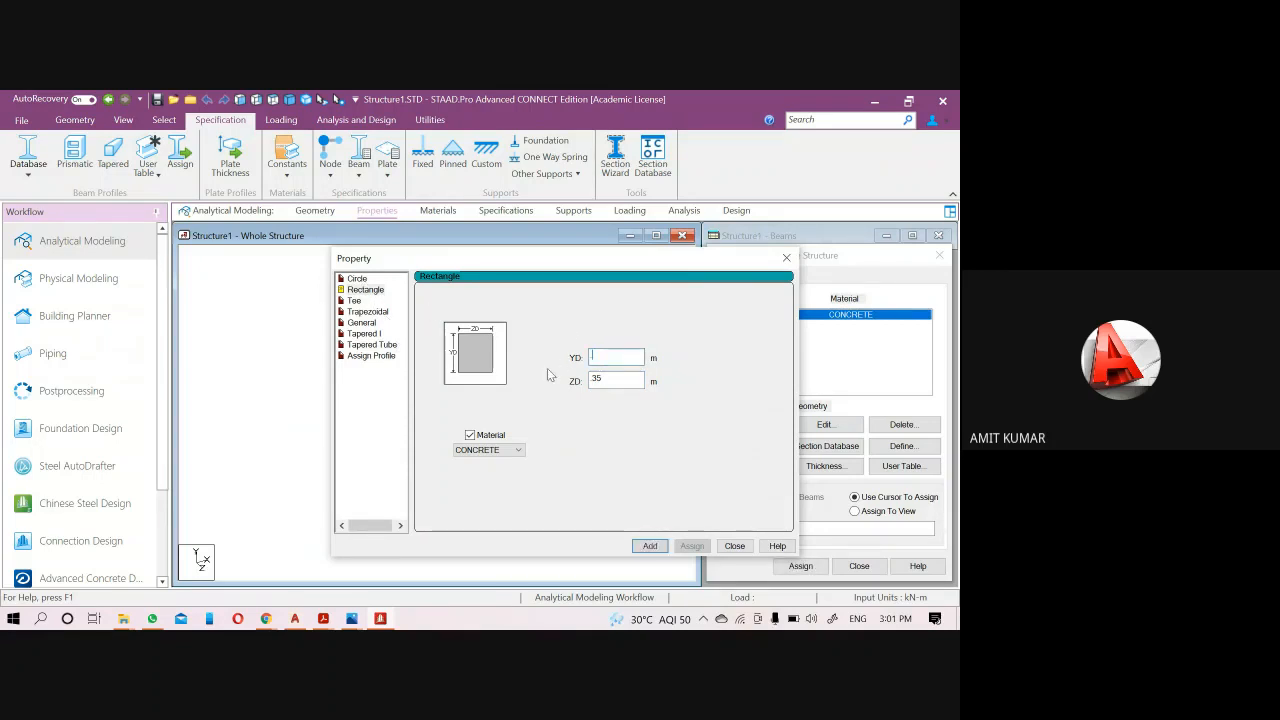
{"action": "type", "text": "23"}
{"action": "key", "text": "Tab"}
{"action": "key", "text": "BackSpace"}
{"action": "left_click", "coordinate": [650, 546]}
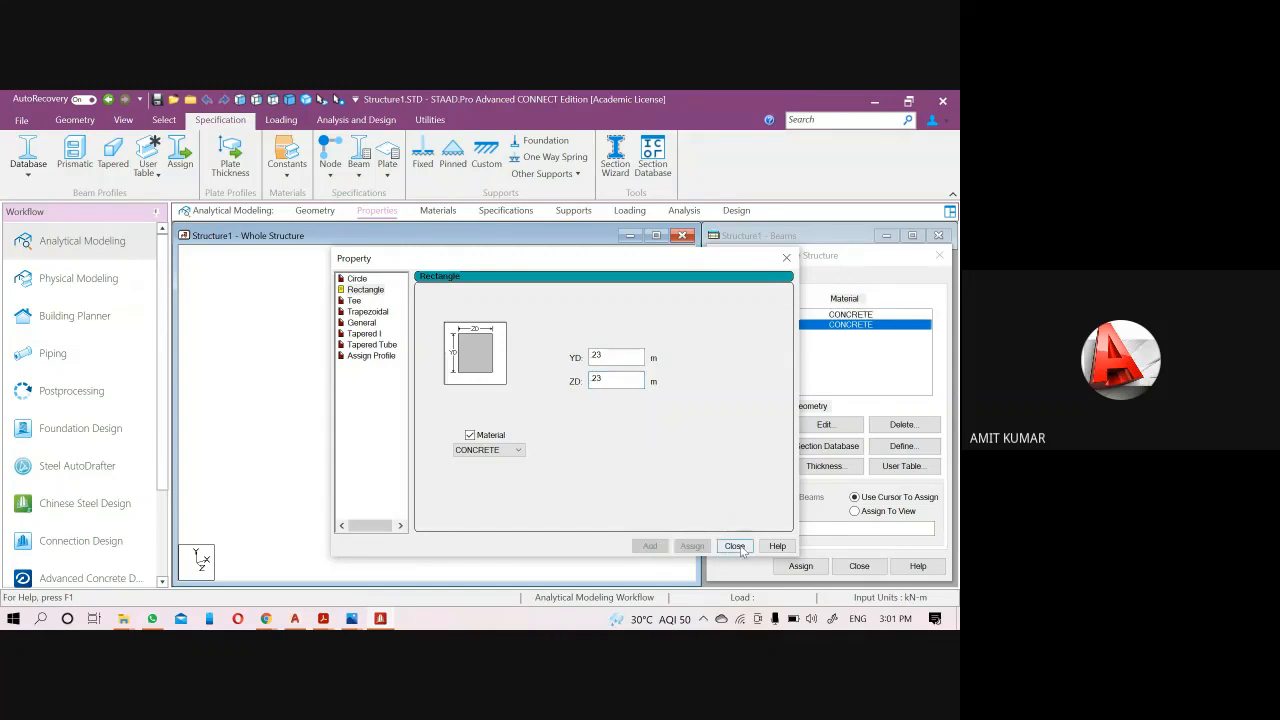
{"action": "left_click", "coordinate": [735, 546]}
Assign the Rect 0.30x0.35 section to the lowest column at the frame's outer corner as a selected beam.
{"action": "left_click", "coordinate": [751, 315]}
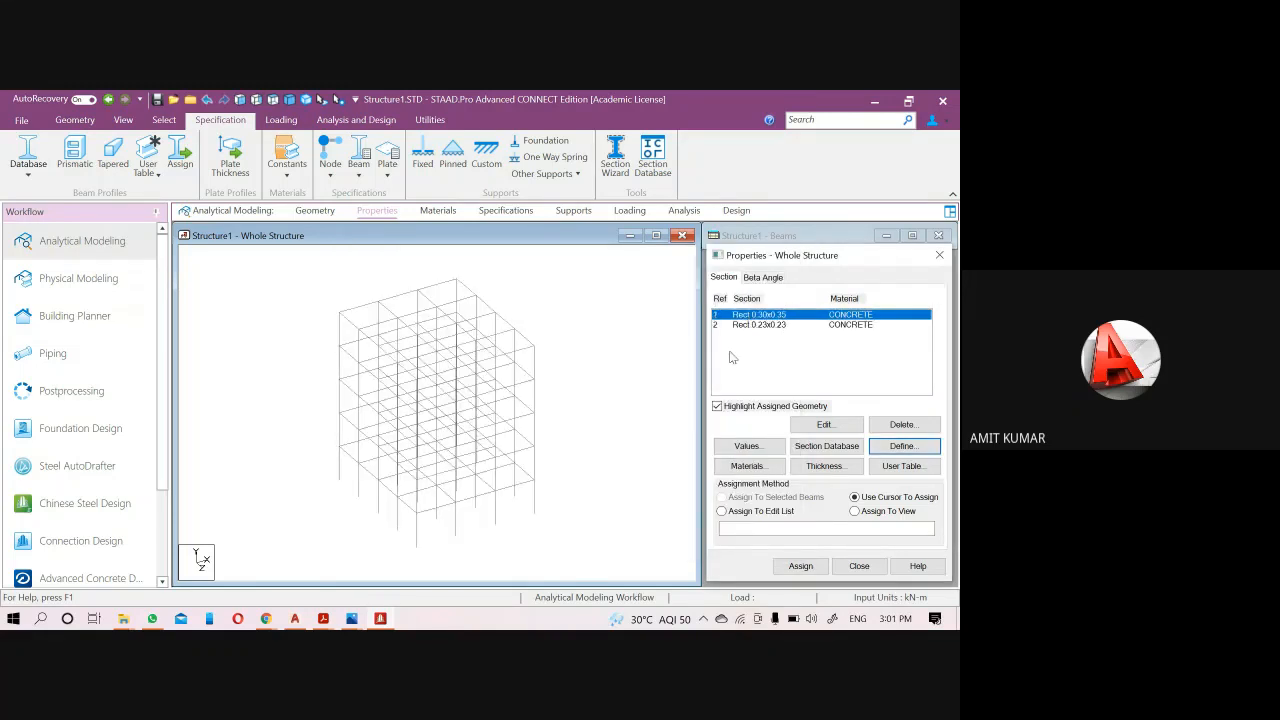
{"action": "scroll", "coordinate": [463, 520], "scroll_direction": "up", "scroll_amount": 1}
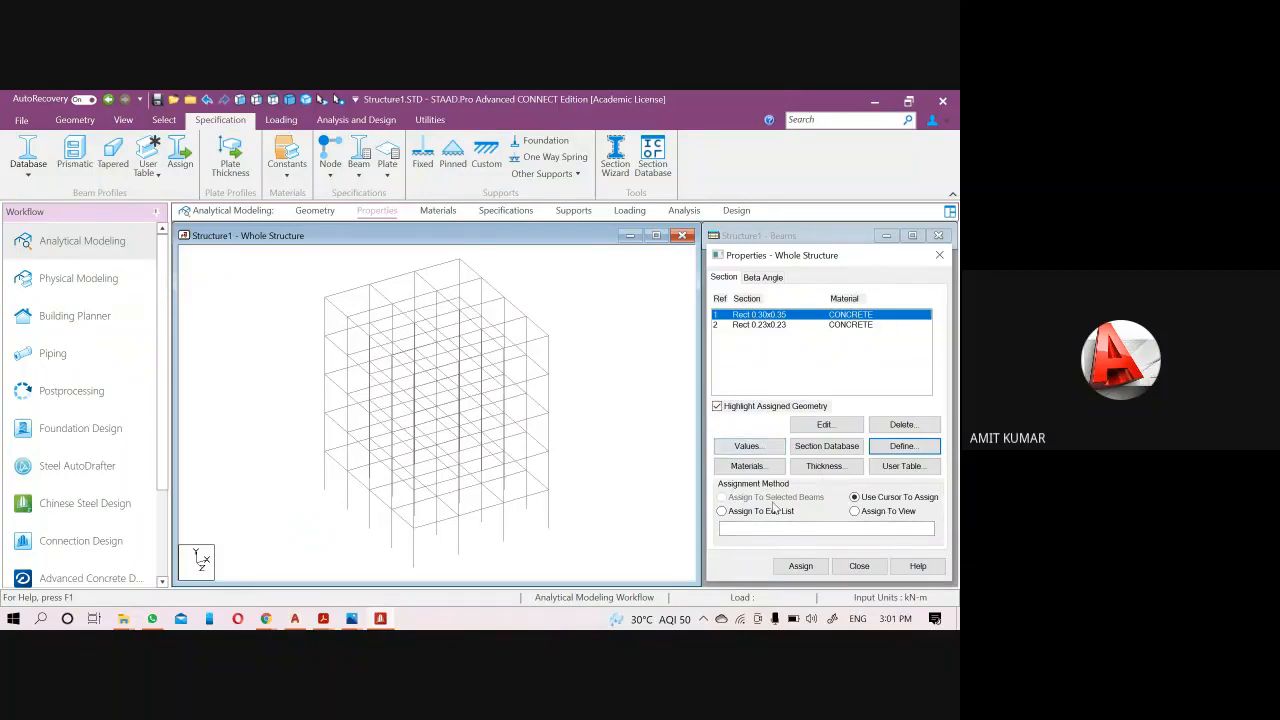
{"action": "left_click", "coordinate": [764, 326]}
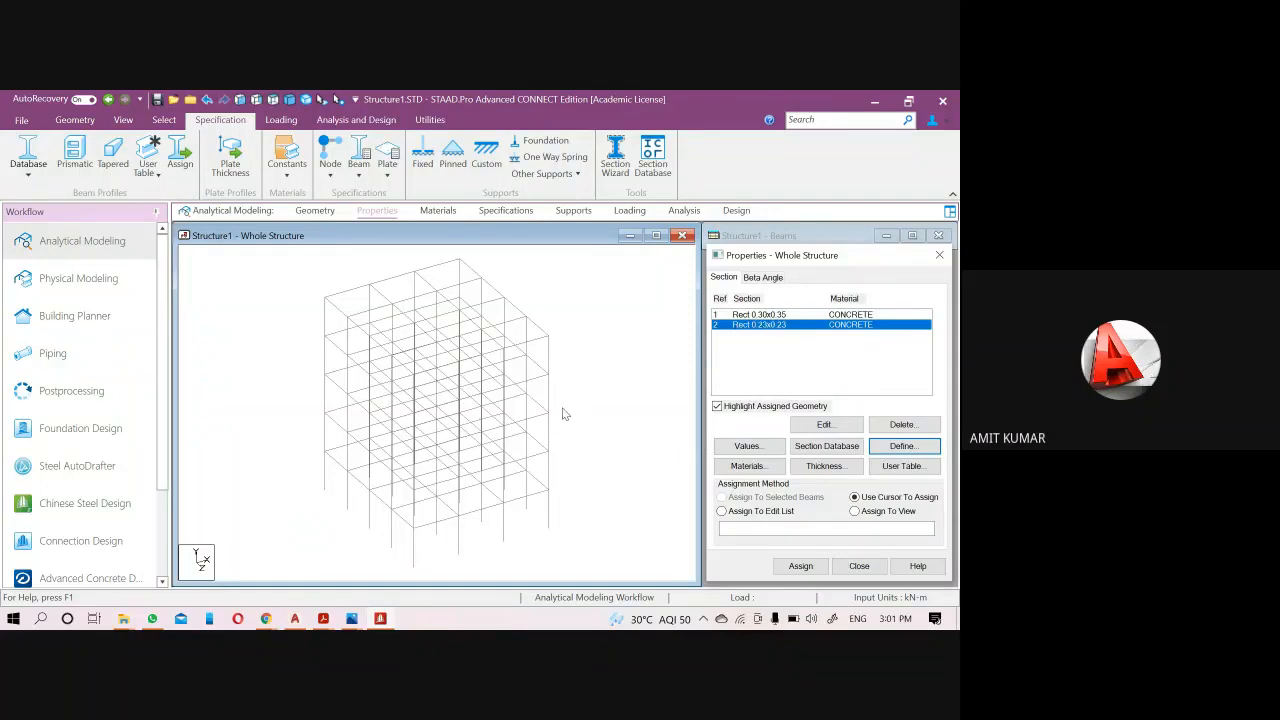
{"action": "left_click", "coordinate": [763, 315]}
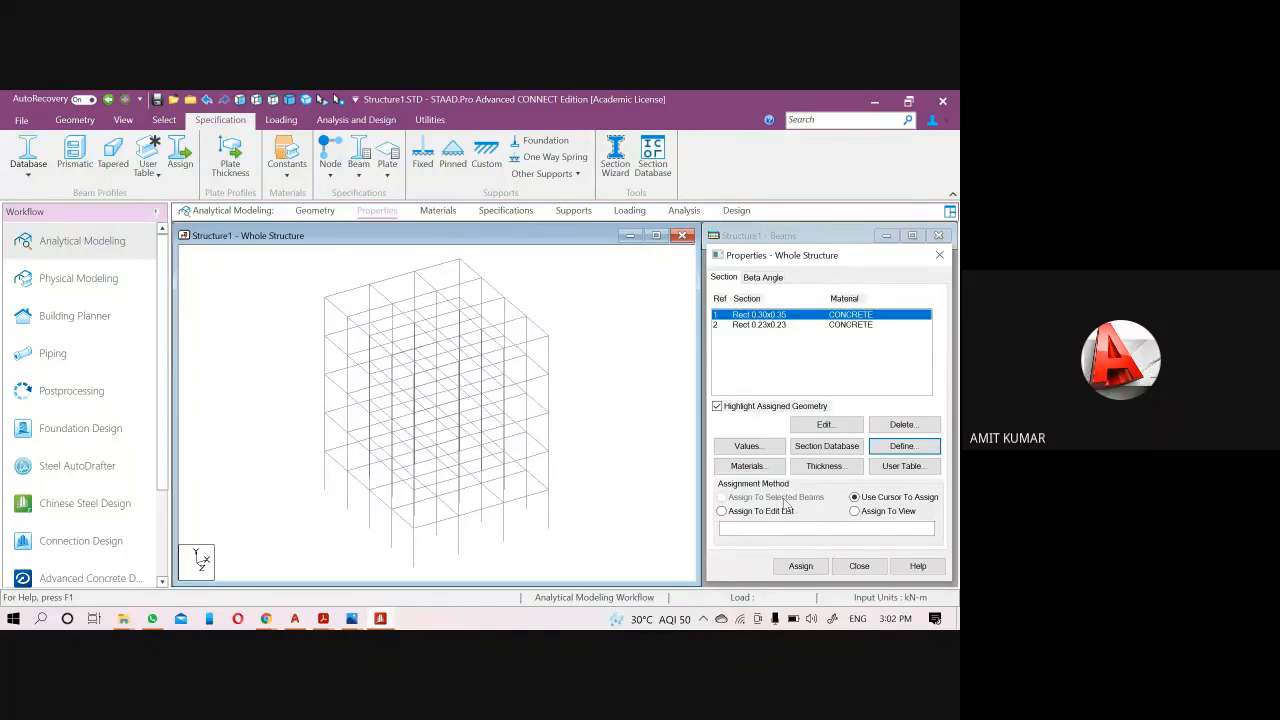
{"action": "left_click", "coordinate": [325, 483]}
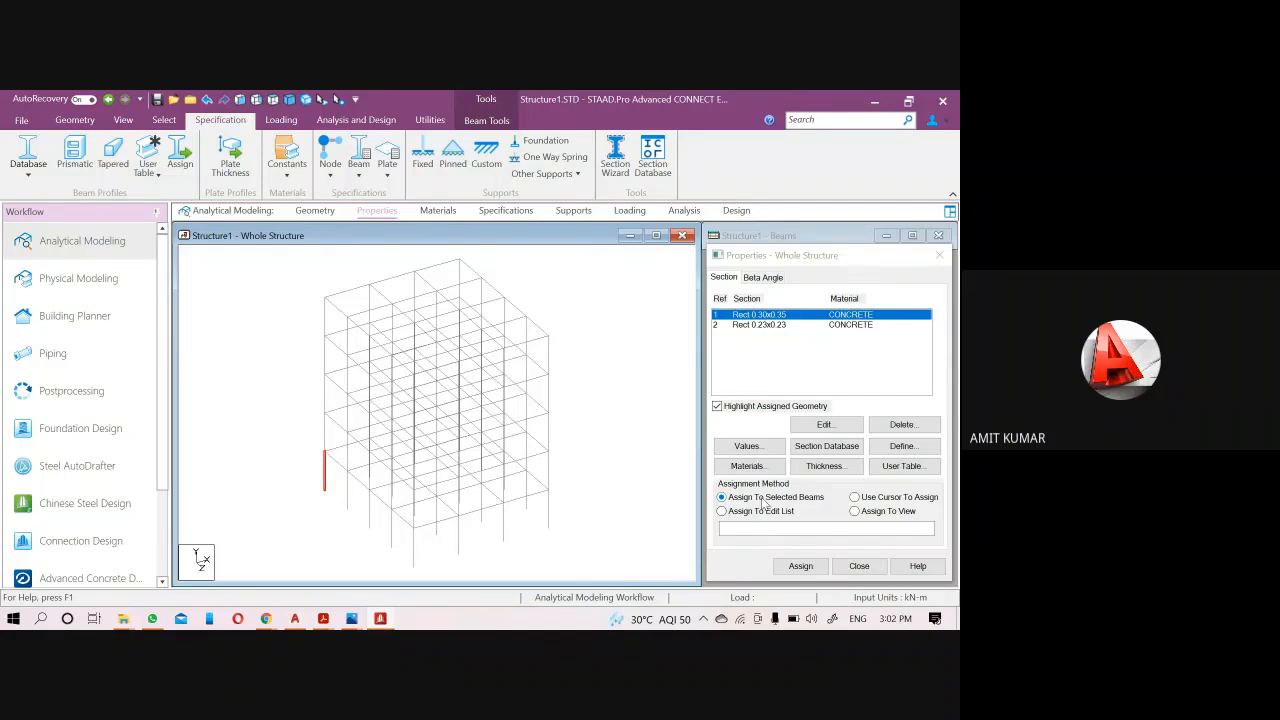
{"action": "left_click", "coordinate": [800, 566]}
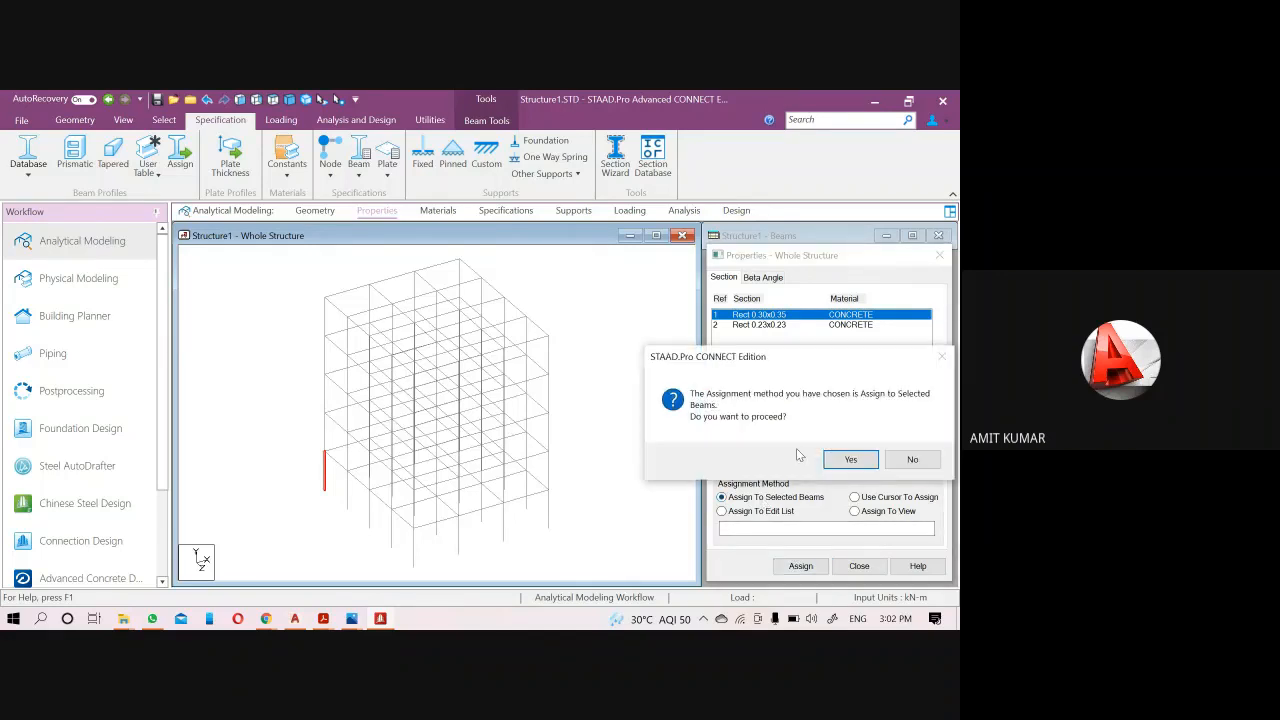
{"action": "left_click", "coordinate": [849, 461]}
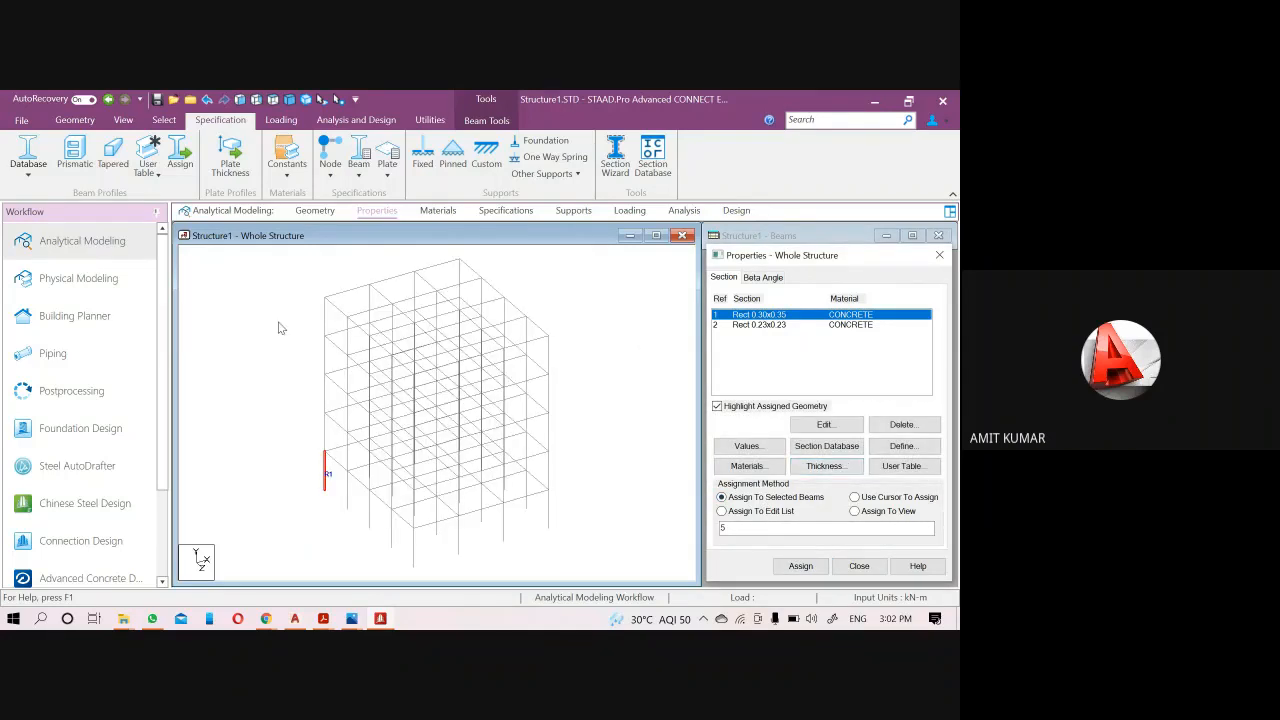
Check the definition of the section assigned to the corner column without changing it.
{"action": "left_click", "coordinate": [326, 474]}
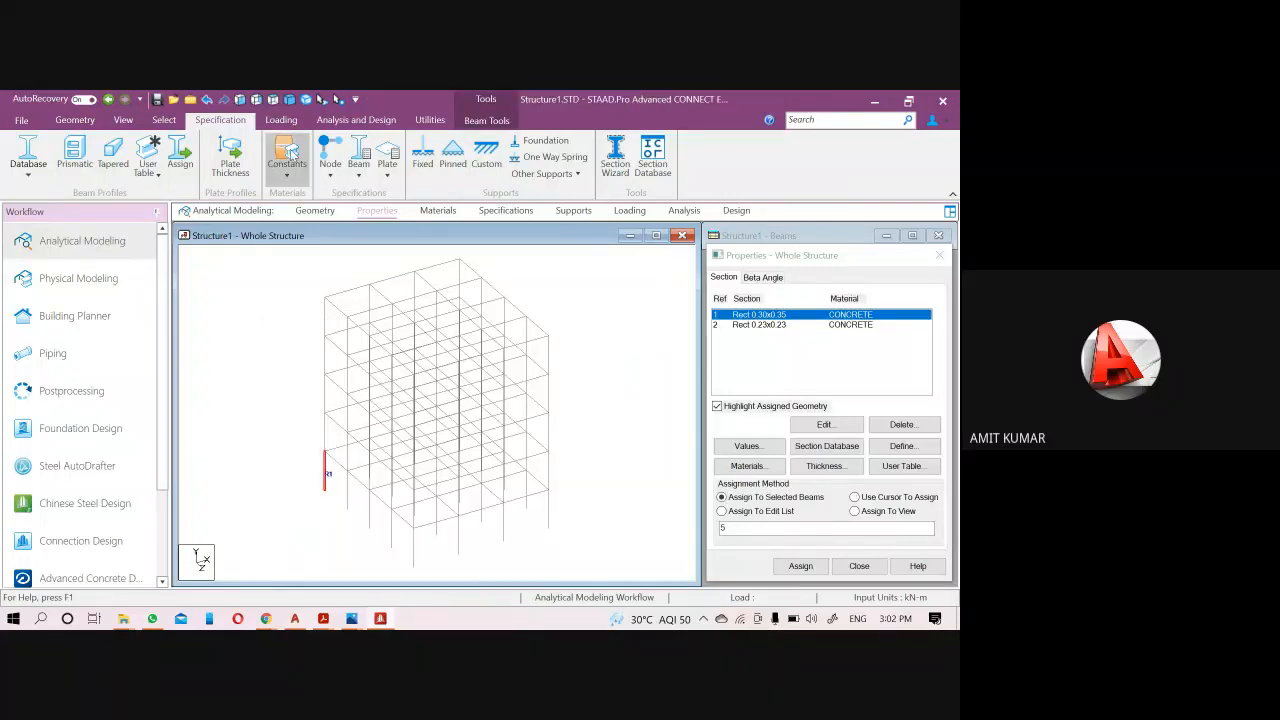
{"action": "left_click", "coordinate": [825, 425]}
{"action": "left_click", "coordinate": [701, 269]}
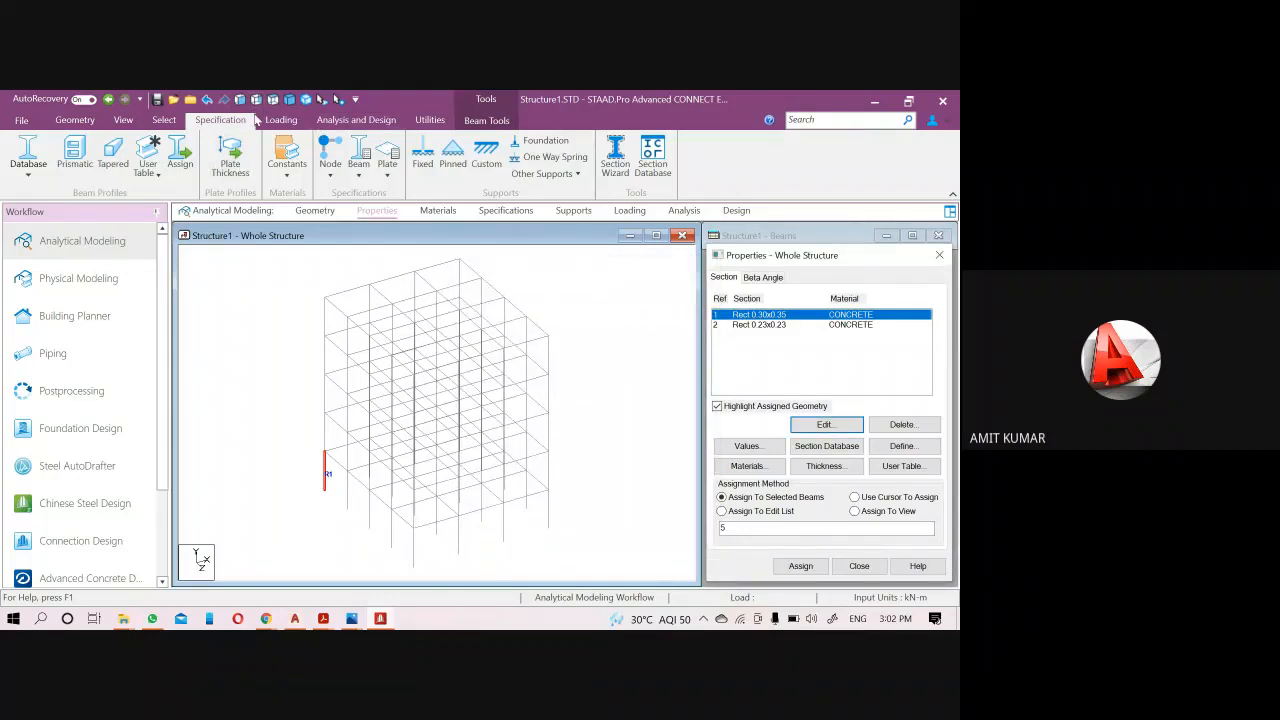
Inspect the corner column's shape and orientation in the 3D rendered view, and close that view.
{"action": "left_click", "coordinate": [306, 100]}
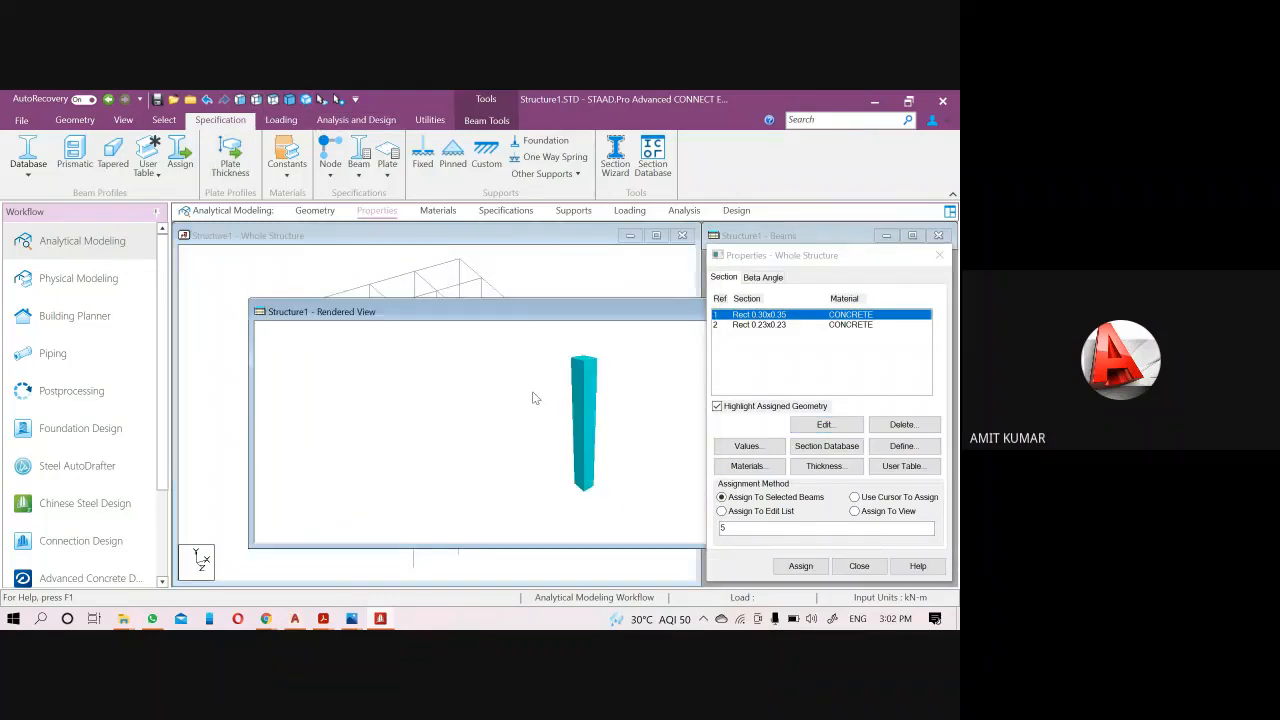
{"action": "scroll", "coordinate": [628, 440], "scroll_direction": "up", "scroll_amount": 5}
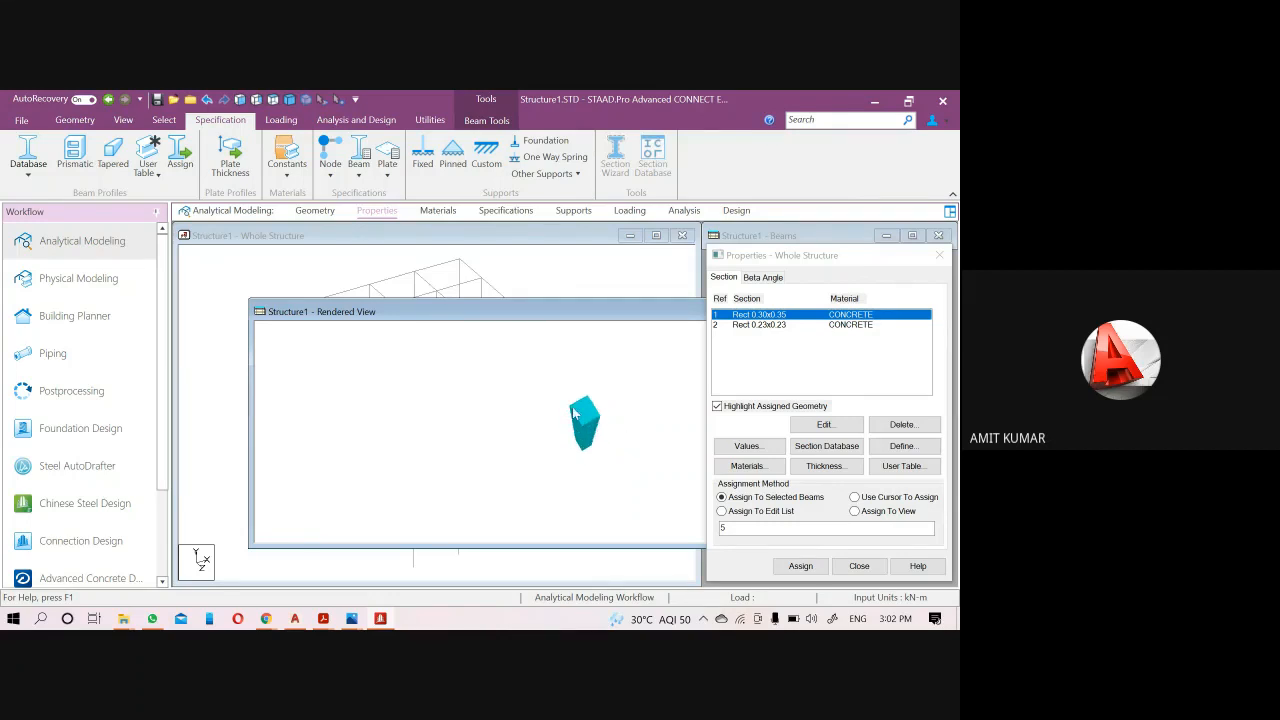
{"action": "left_click_drag", "start_coordinate": [577, 402], "coordinate": [575, 349]}
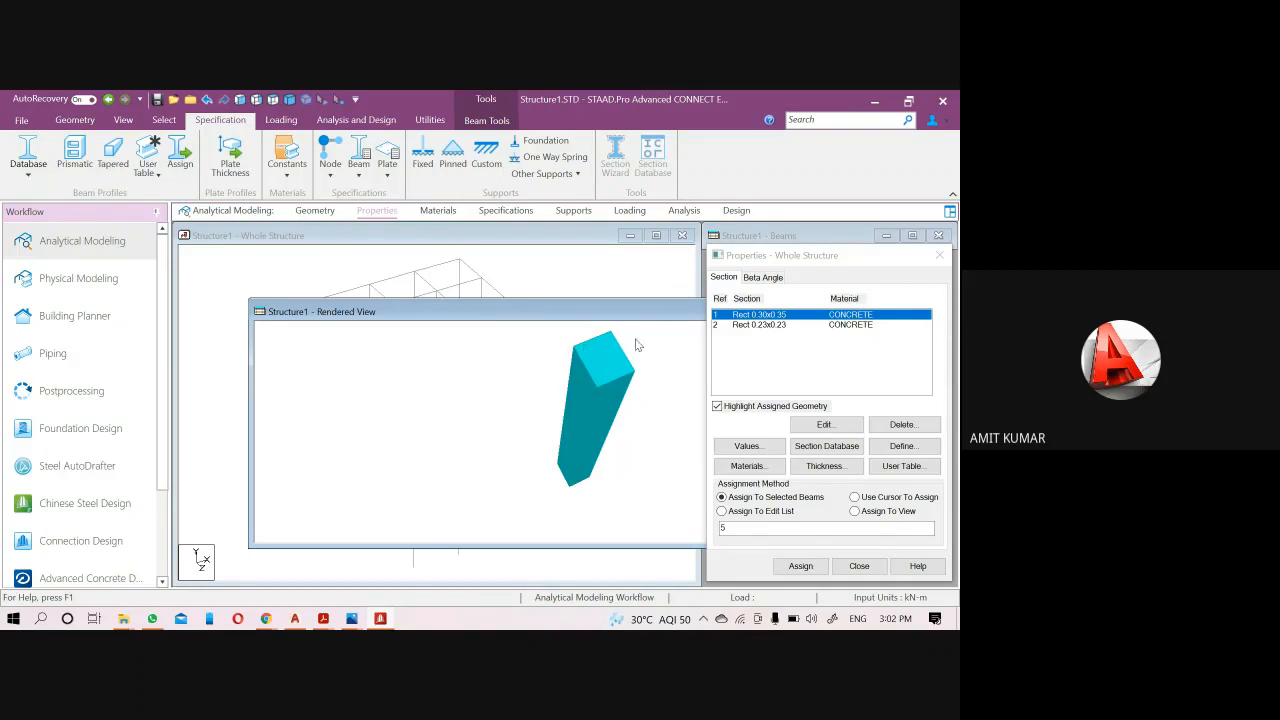
{"action": "left_click_drag", "start_coordinate": [637, 362], "coordinate": [483, 318]}
{"action": "left_click_drag", "start_coordinate": [663, 316], "coordinate": [639, 337]}
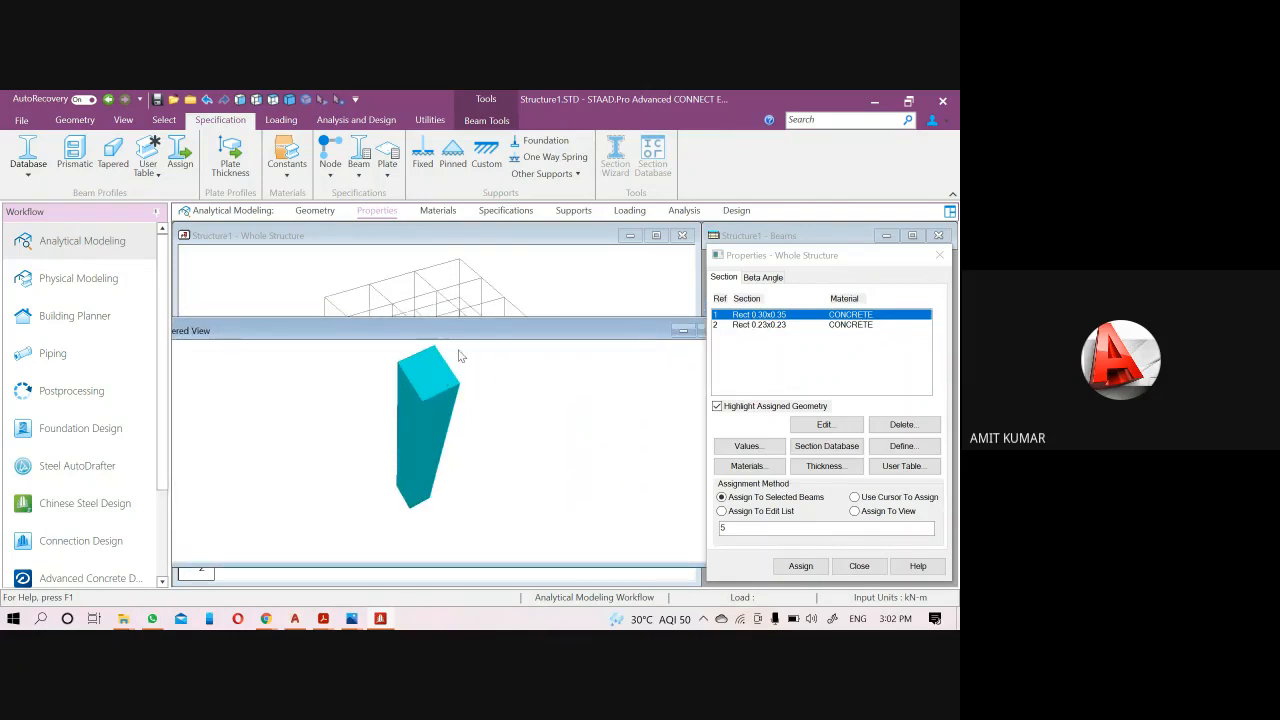
{"action": "left_click_drag", "start_coordinate": [579, 331], "coordinate": [440, 334]}
{"action": "left_click", "coordinate": [596, 334]}
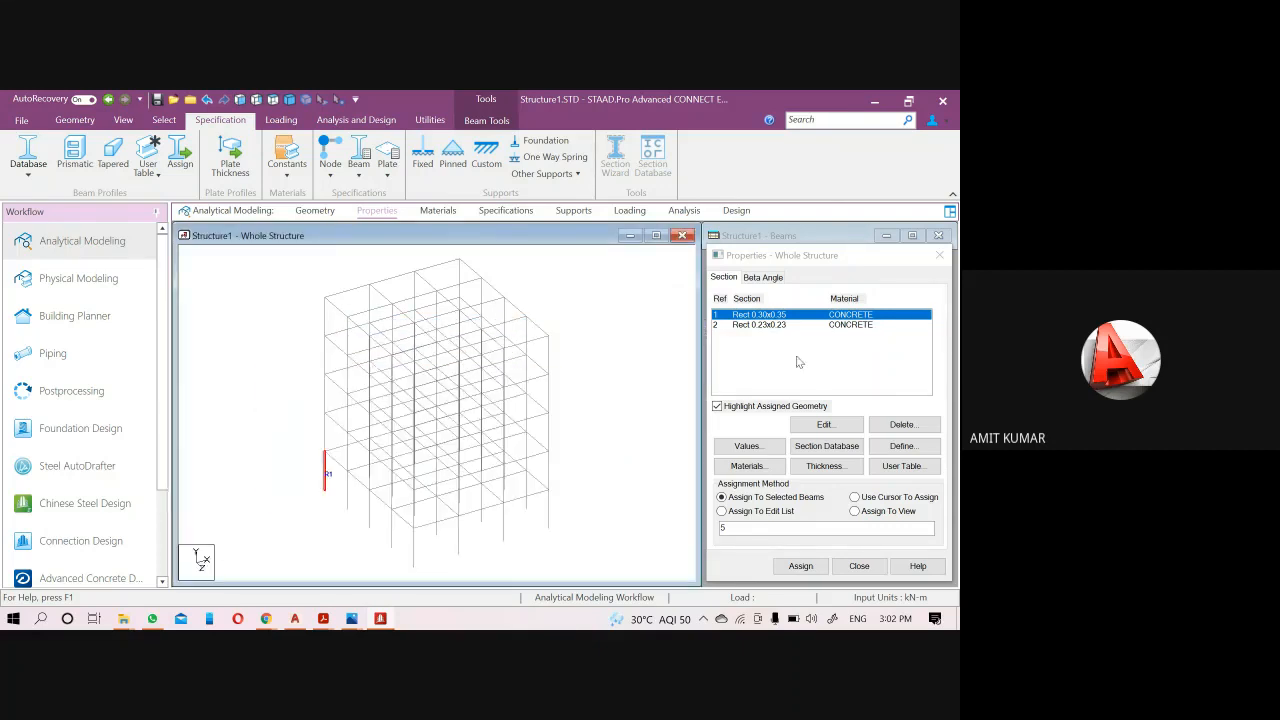
Review the YD and ZD dimensions of the Rect 0.30x0.35 section, leaving them as they are.
{"action": "left_click", "coordinate": [825, 425]}
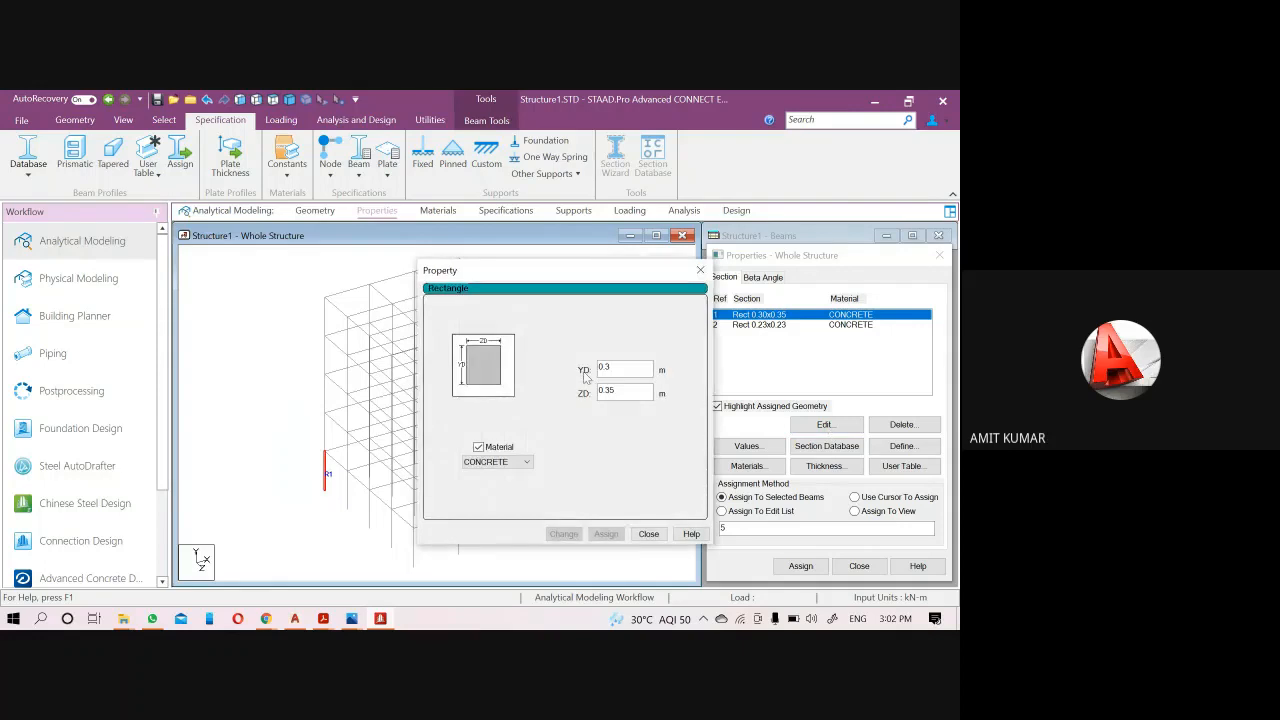
{"action": "double_click", "coordinate": [625, 392]}
{"action": "left_click", "coordinate": [700, 270]}
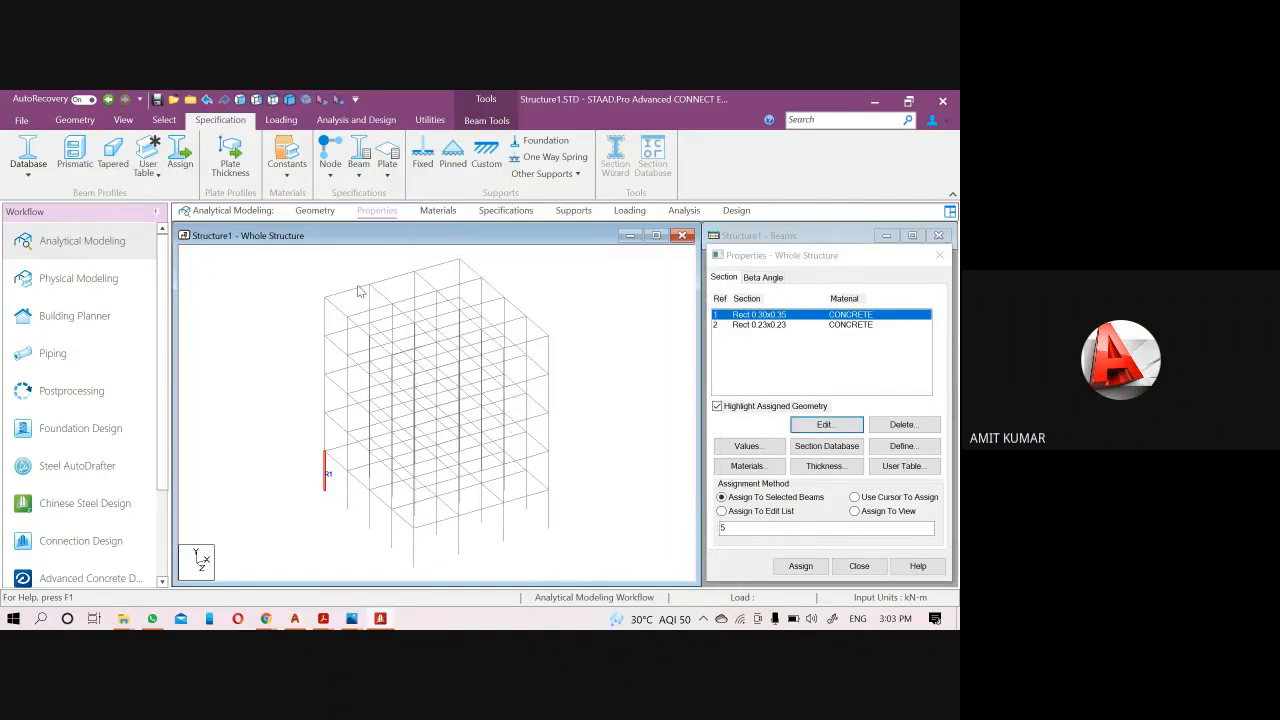
With a roof edge beam selected, look at the YD and ZD orientation in a new rectangle section definition, adding nothing.
{"action": "left_click", "coordinate": [360, 289]}
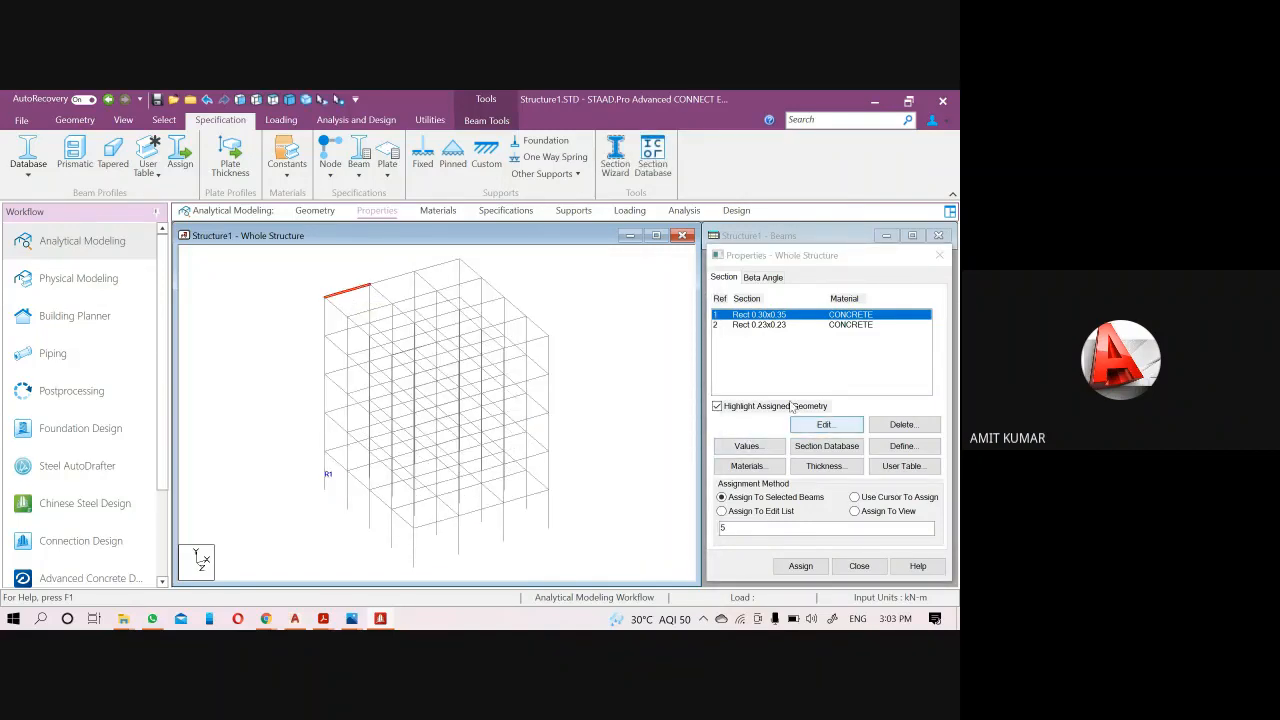
{"action": "left_click", "coordinate": [760, 324]}
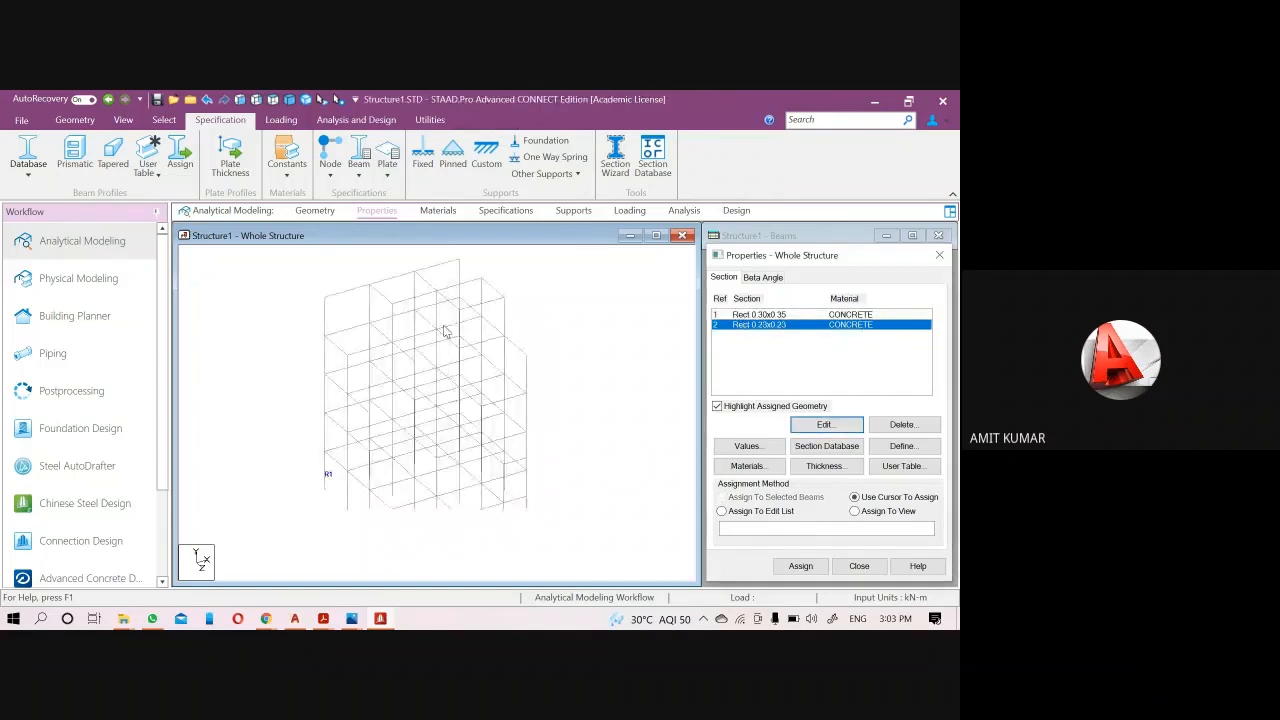
{"action": "left_click", "coordinate": [343, 296]}
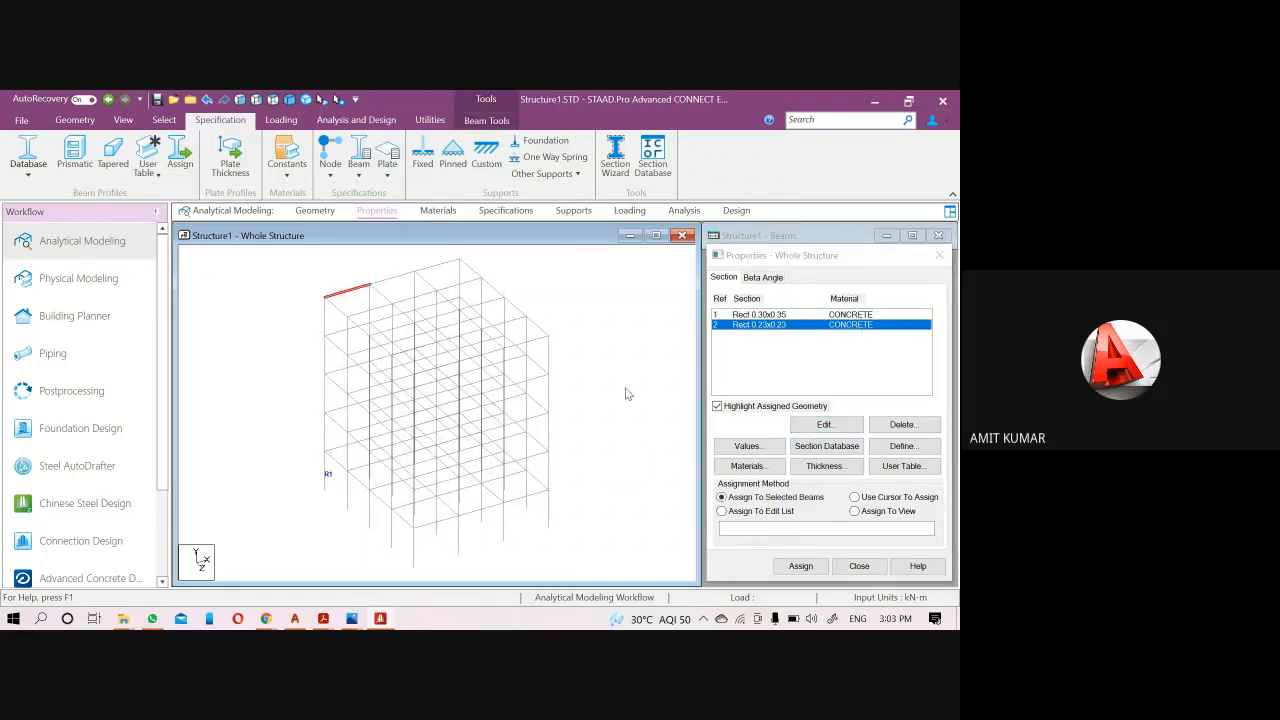
{"action": "left_click", "coordinate": [900, 447]}
{"action": "left_click_drag", "start_coordinate": [514, 280], "coordinate": [597, 349]}
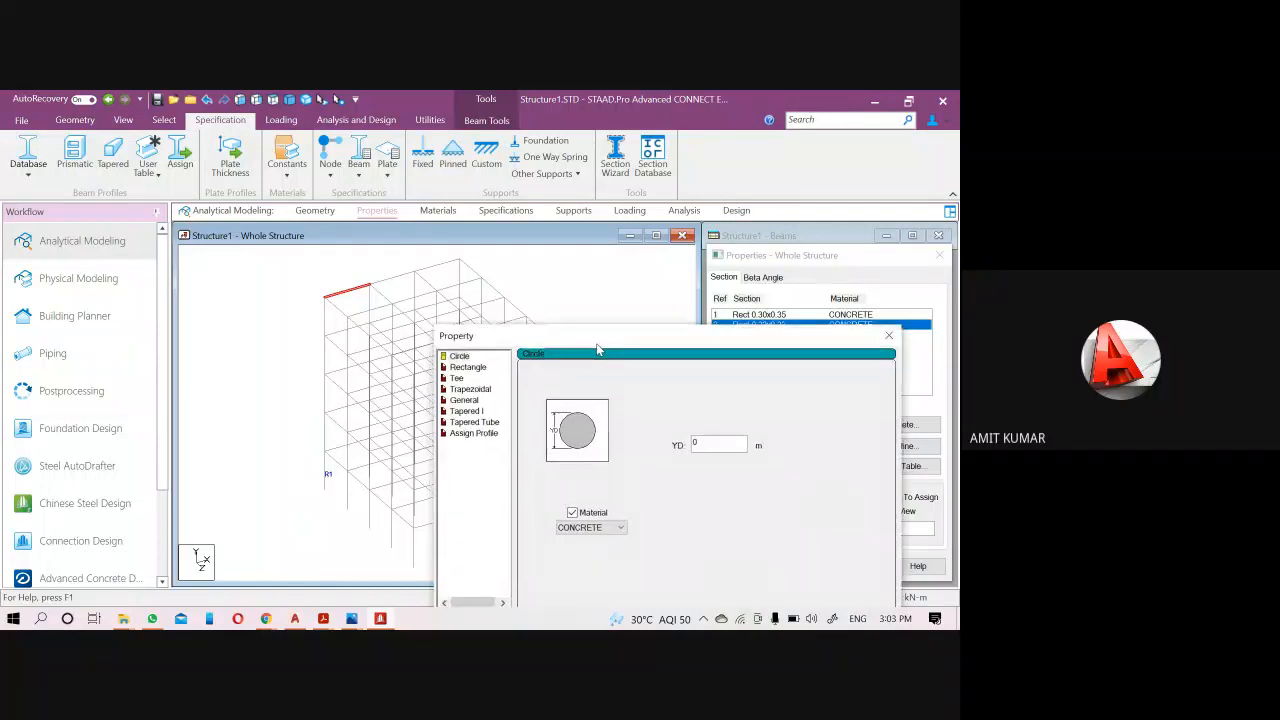
{"action": "left_click", "coordinate": [468, 367]}
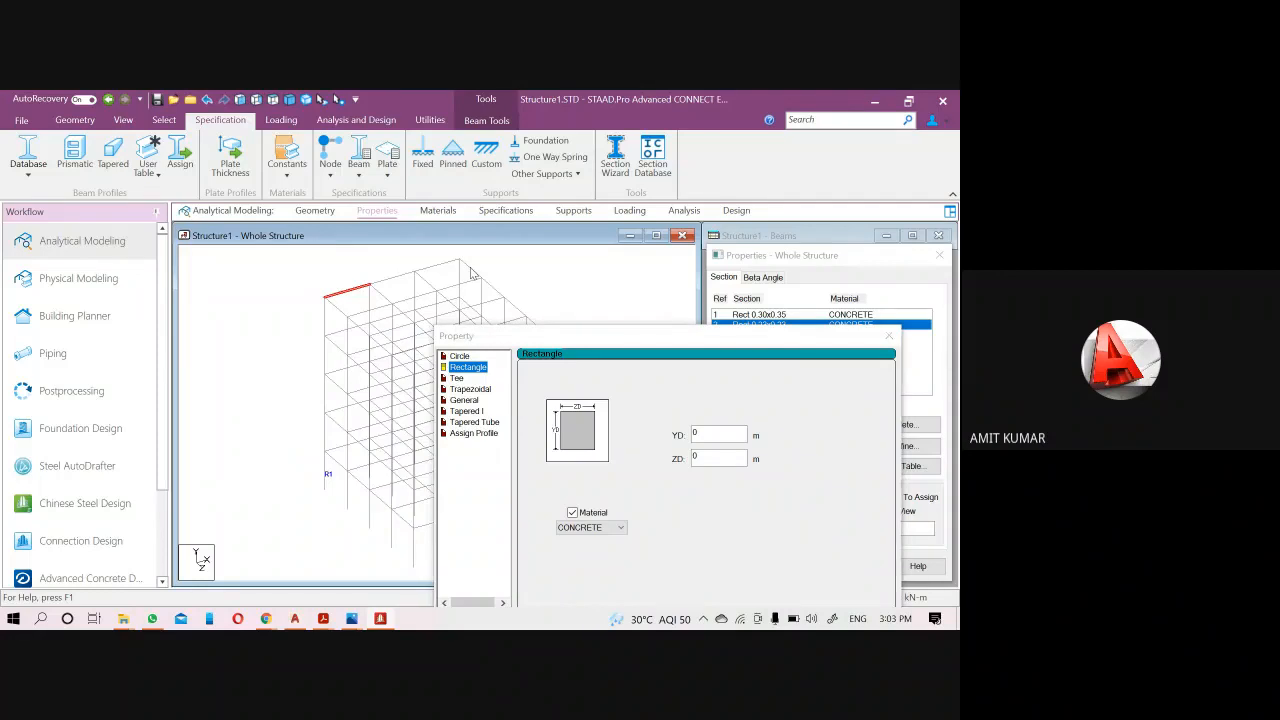
{"action": "left_click", "coordinate": [890, 337]}
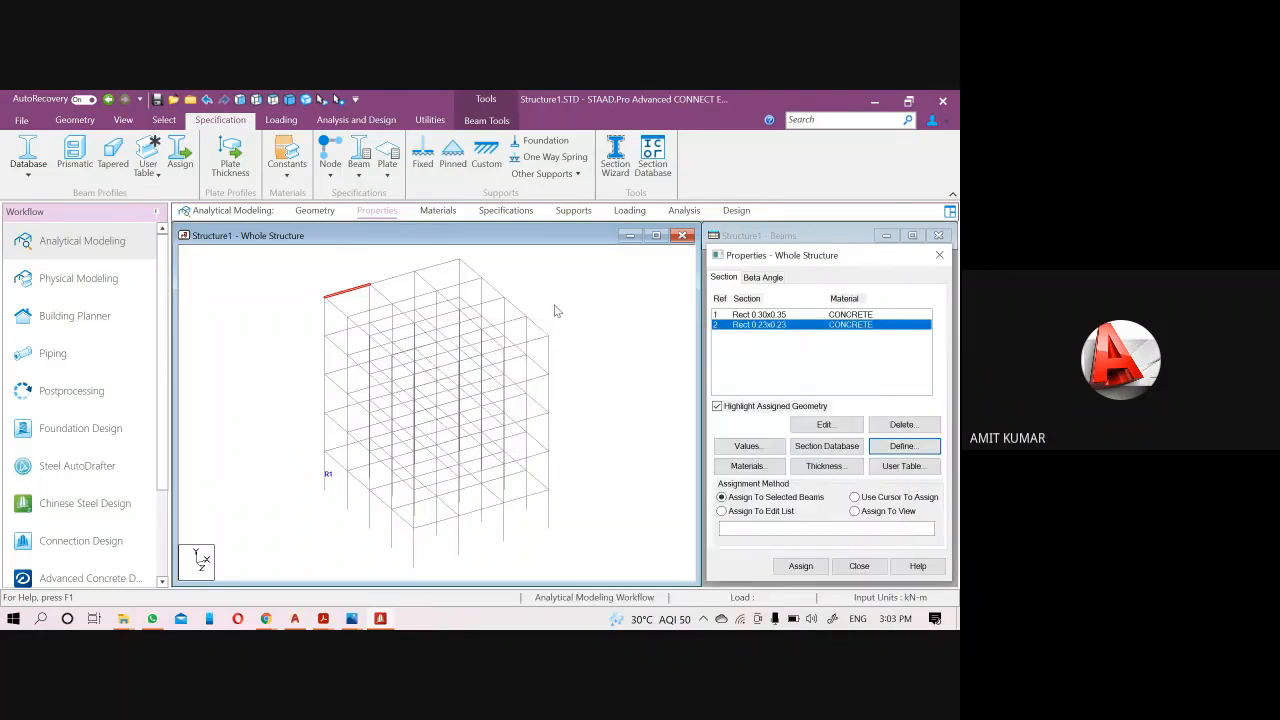
Select the roof edge beam running in the other direction and compare it with the rectangle definition's YD and ZD diagram, adding nothing.
{"action": "left_click", "coordinate": [470, 271]}
{"action": "middle_click_drag", "start_coordinate": [470, 271], "coordinate": [461, 384]}
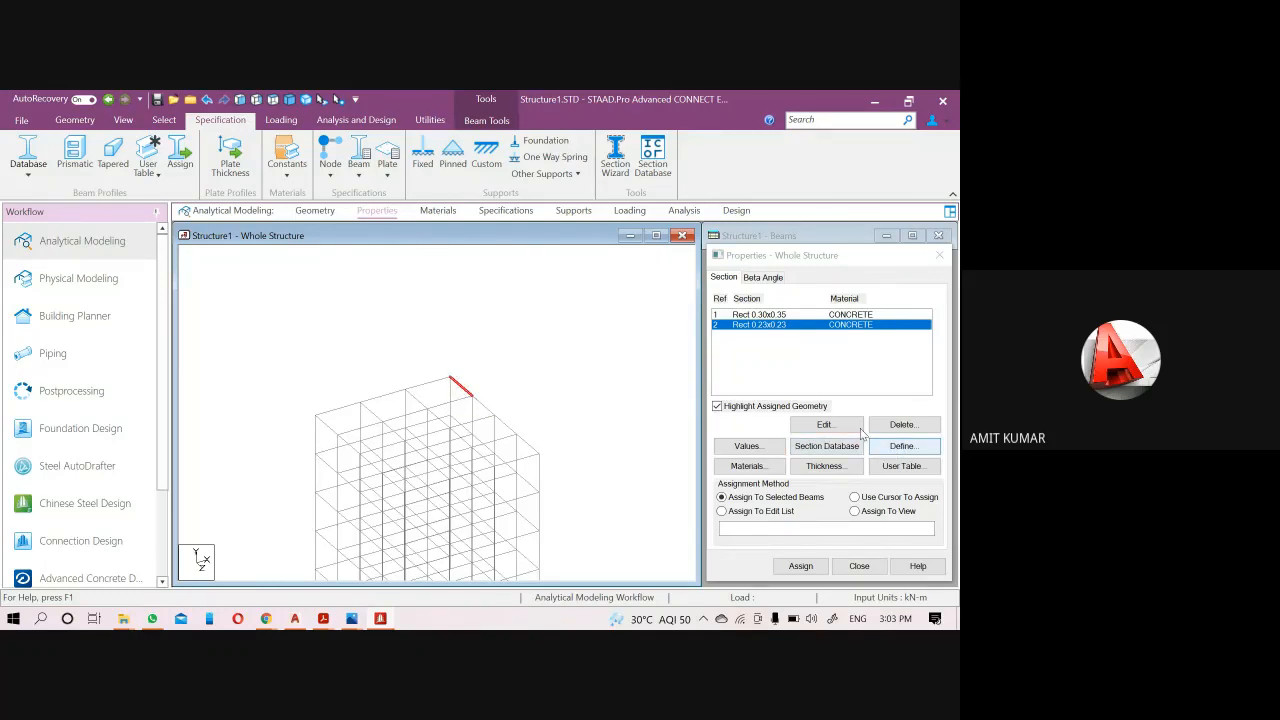
{"action": "left_click", "coordinate": [902, 446]}
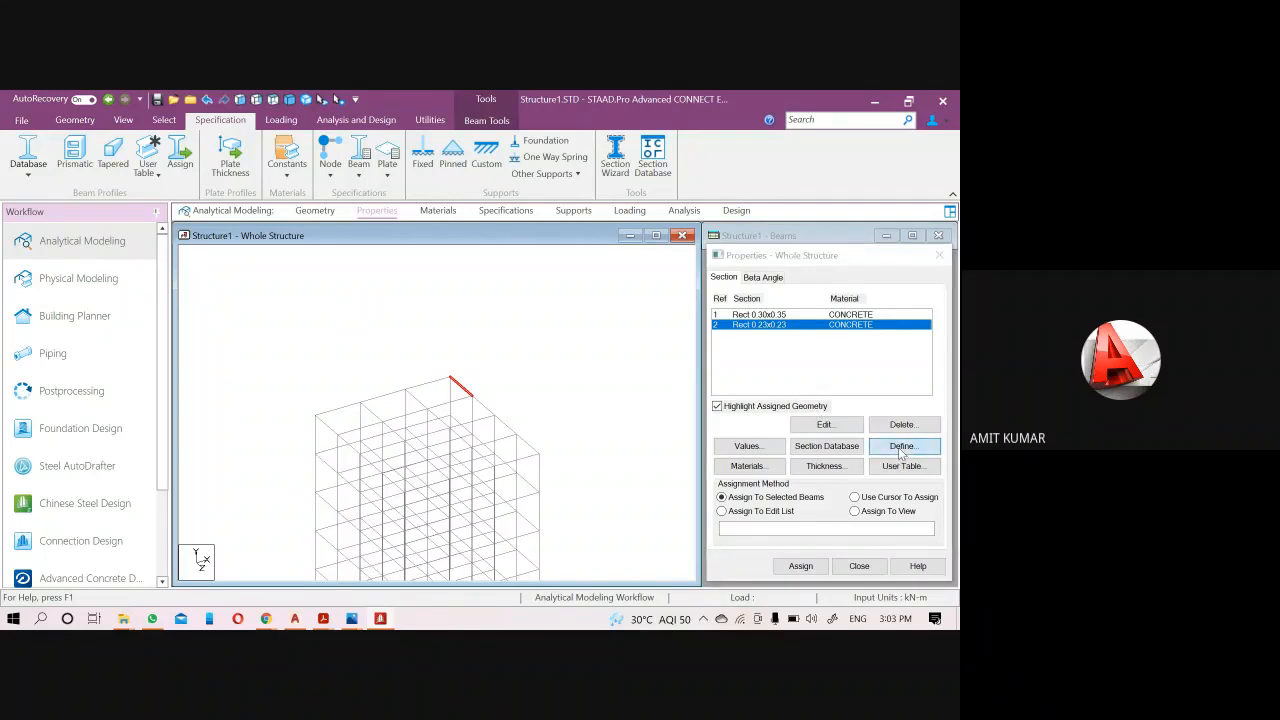
{"action": "left_click_drag", "start_coordinate": [384, 264], "coordinate": [707, 302]}
{"action": "left_click", "coordinate": [421, 349]}
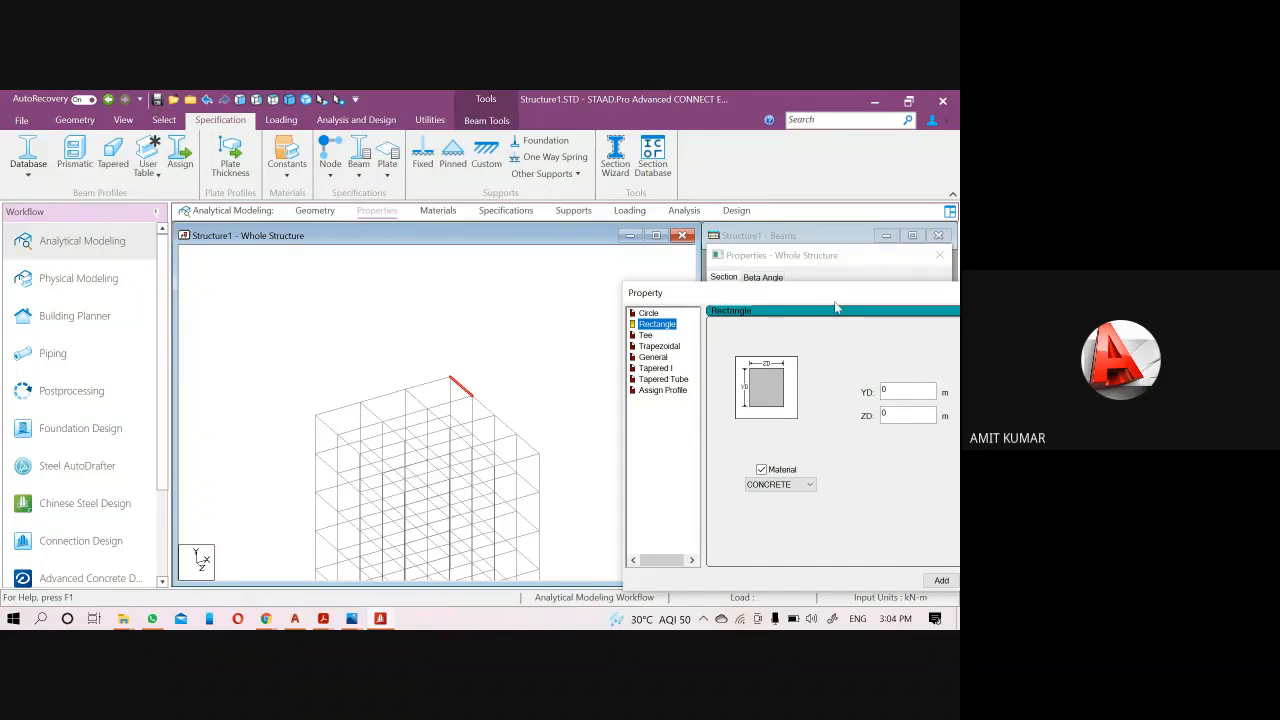
{"action": "left_click_drag", "start_coordinate": [836, 307], "coordinate": [491, 244]}
{"action": "left_click", "coordinate": [730, 241]}
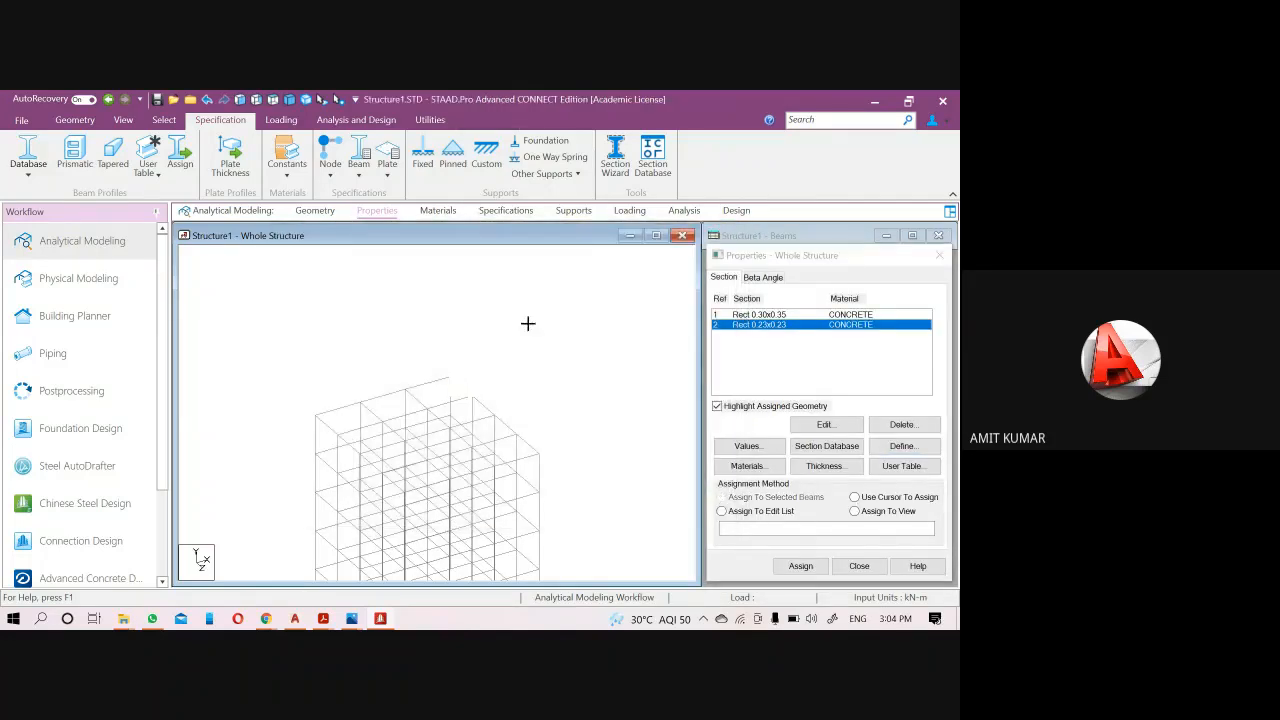
Change the ZD dimension of the Rect 0.30x0.35 section to 0.5 m.
{"action": "left_click", "coordinate": [767, 315]}
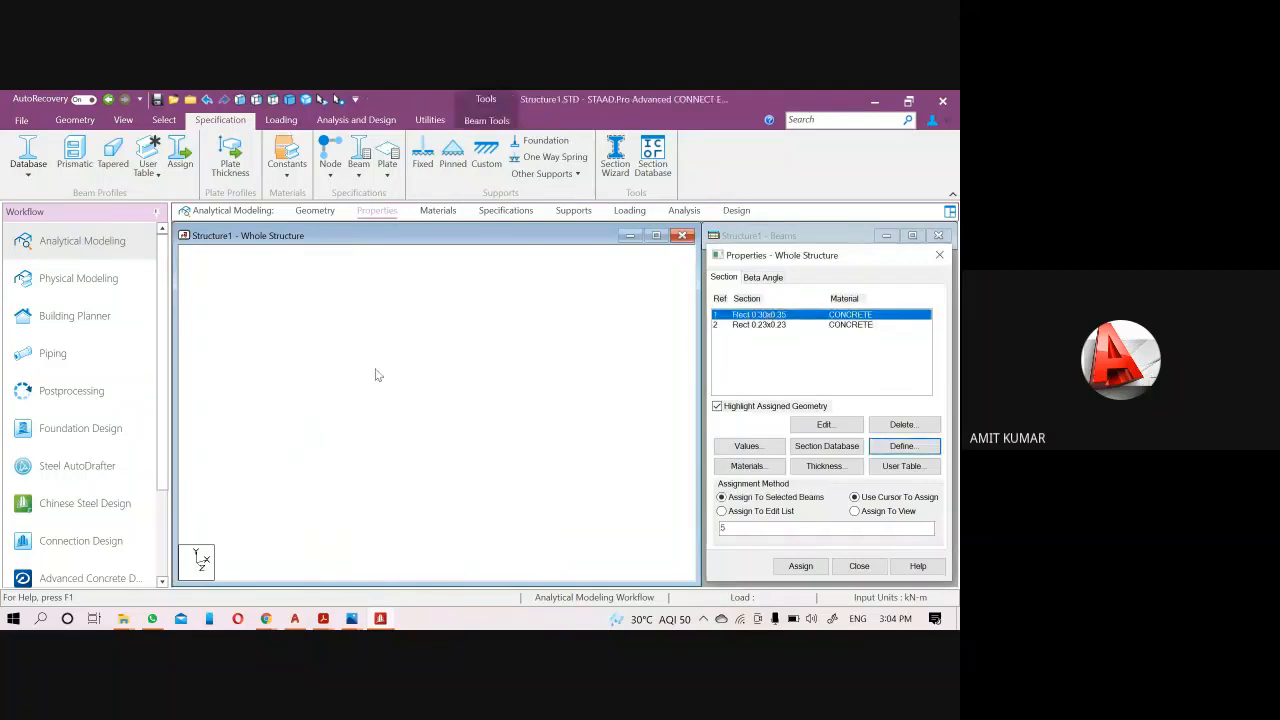
{"action": "middle_click_drag", "start_coordinate": [307, 519], "coordinate": [272, 427]}
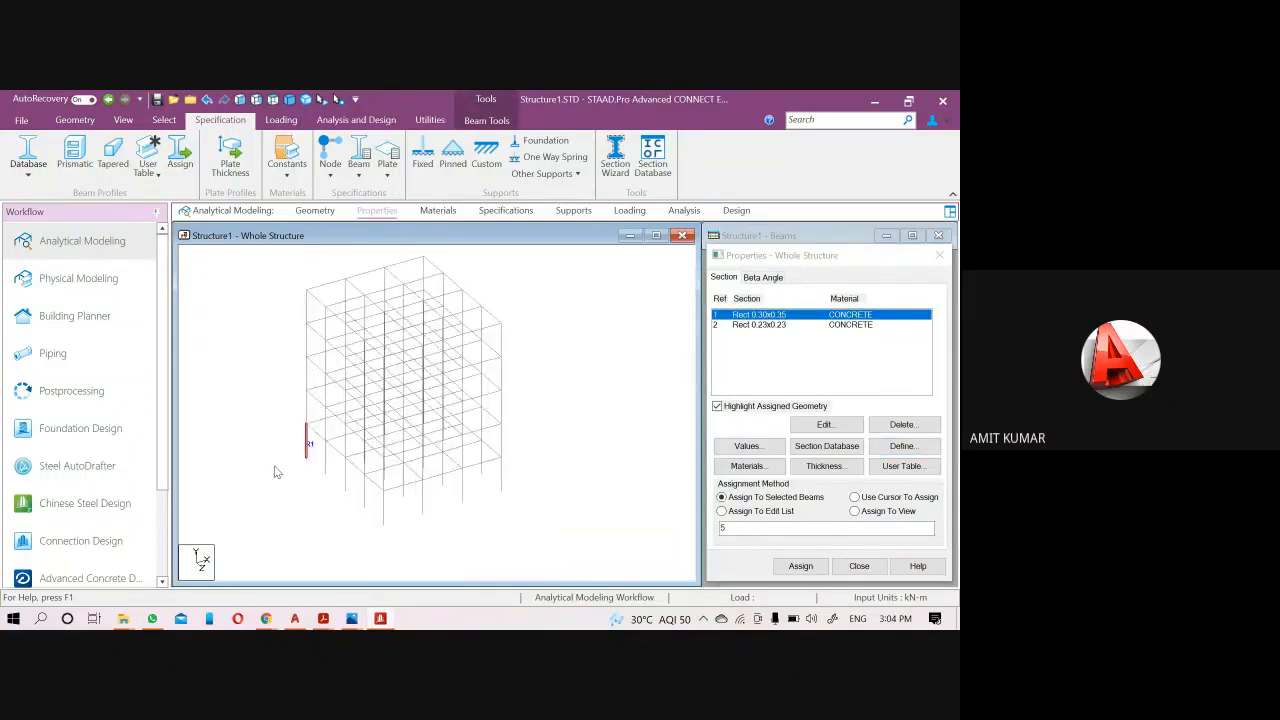
{"action": "scroll", "coordinate": [345, 465], "scroll_direction": "up", "scroll_amount": 1}
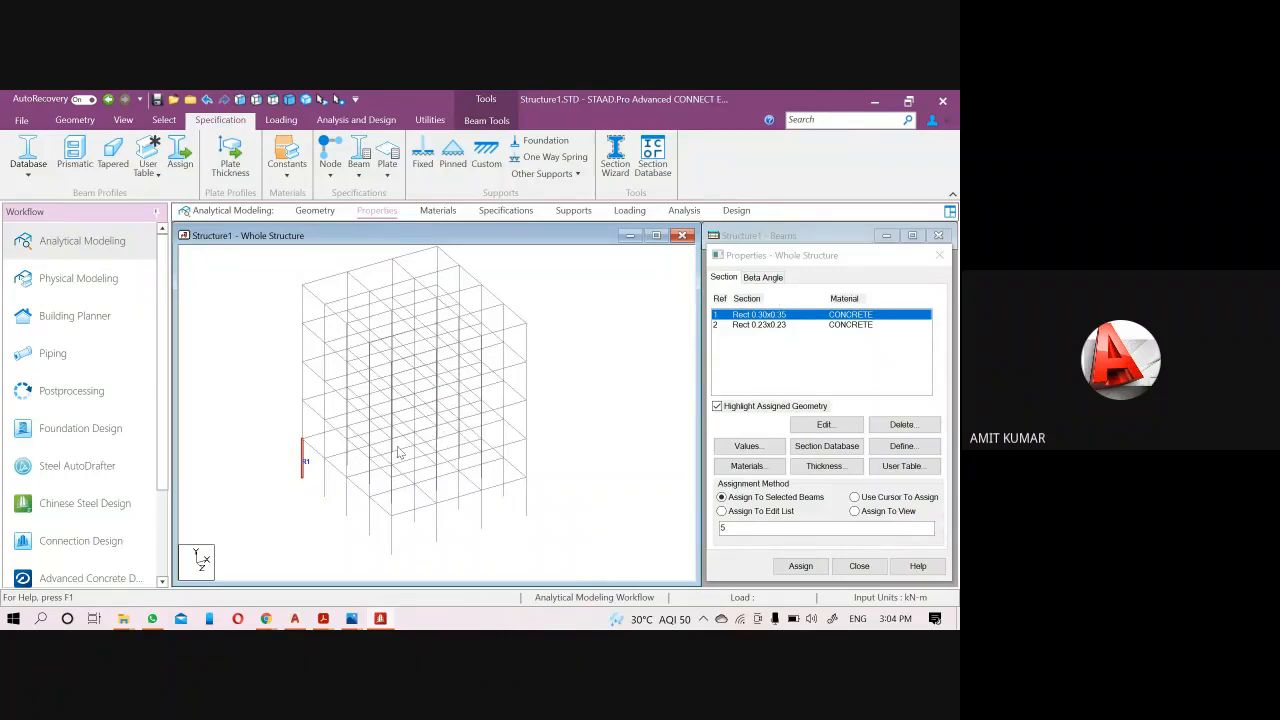
{"action": "scroll", "coordinate": [300, 472], "scroll_direction": "up", "scroll_amount": 1}
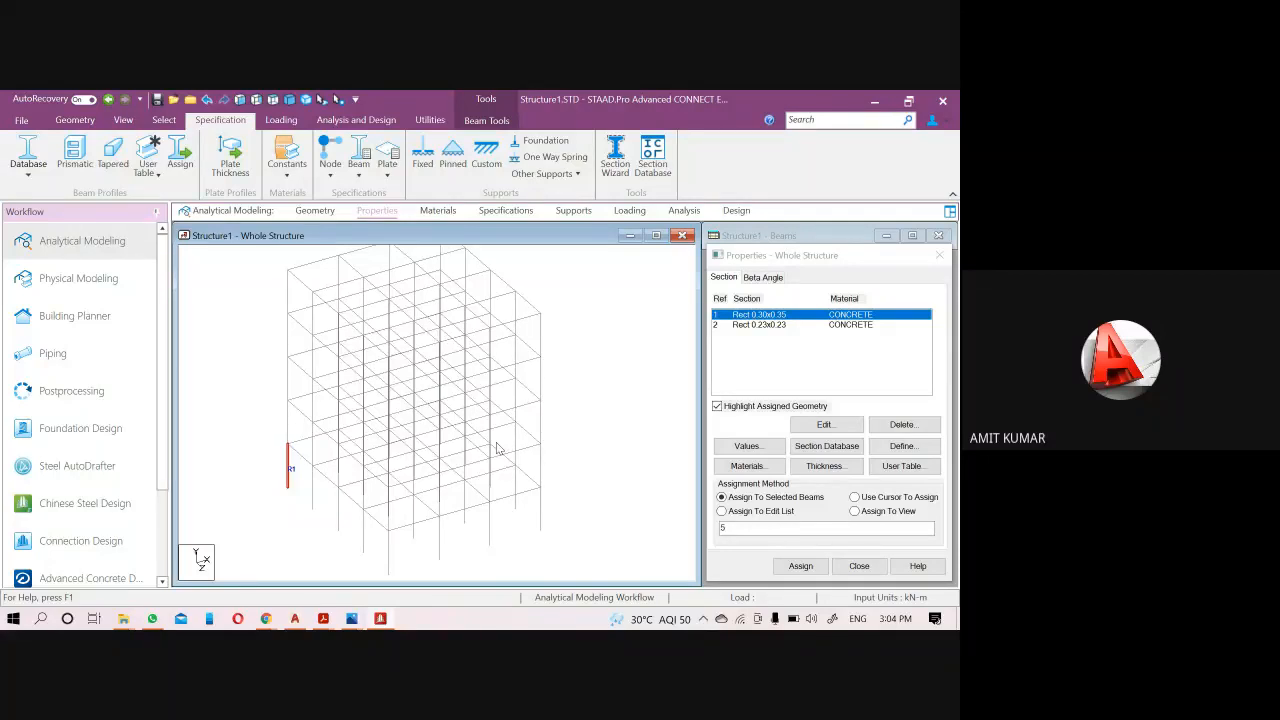
{"action": "scroll", "coordinate": [284, 482], "scroll_direction": "up", "scroll_amount": 1}
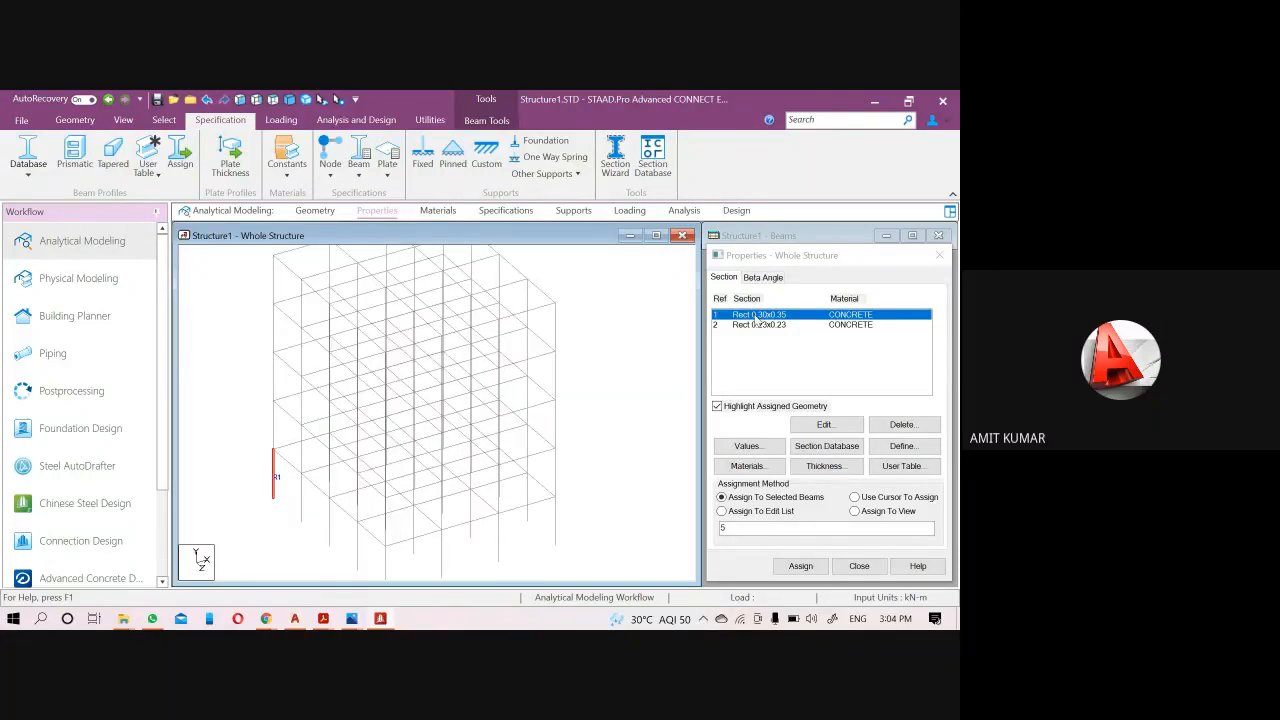
{"action": "left_click", "coordinate": [824, 424]}
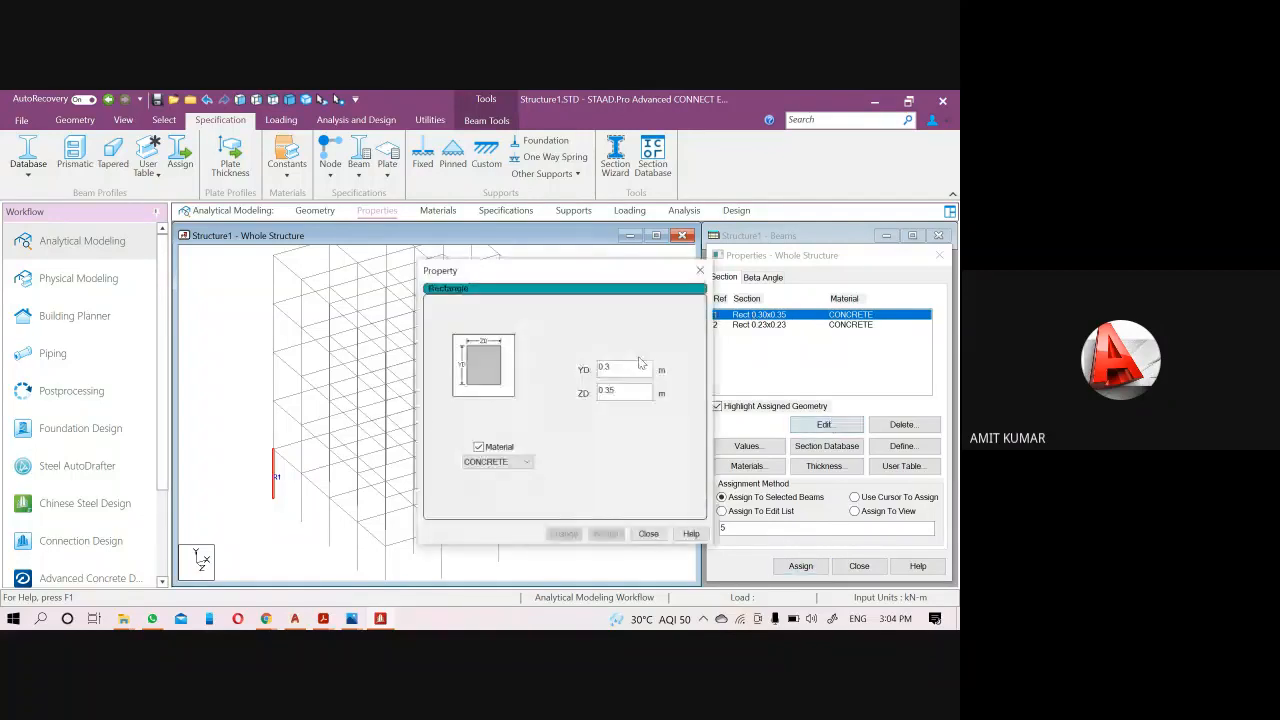
{"action": "double_click", "coordinate": [645, 390]}
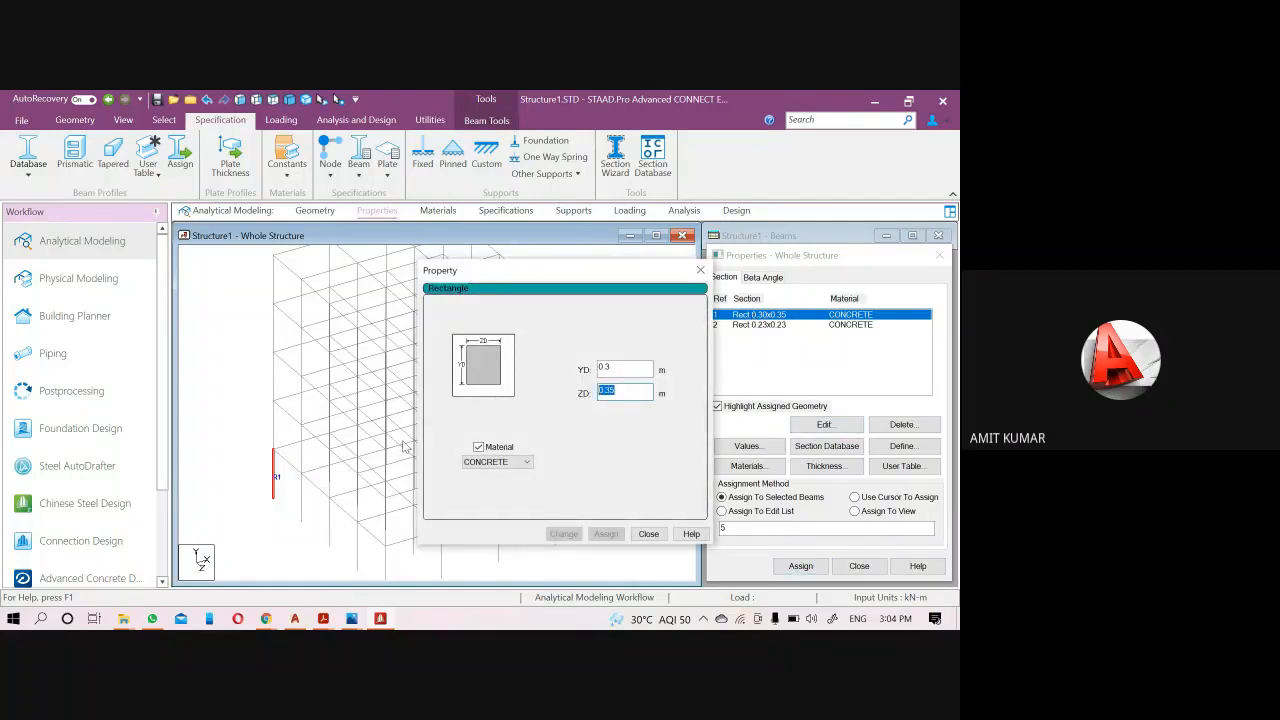
{"action": "key", "text": "BackSpace"}
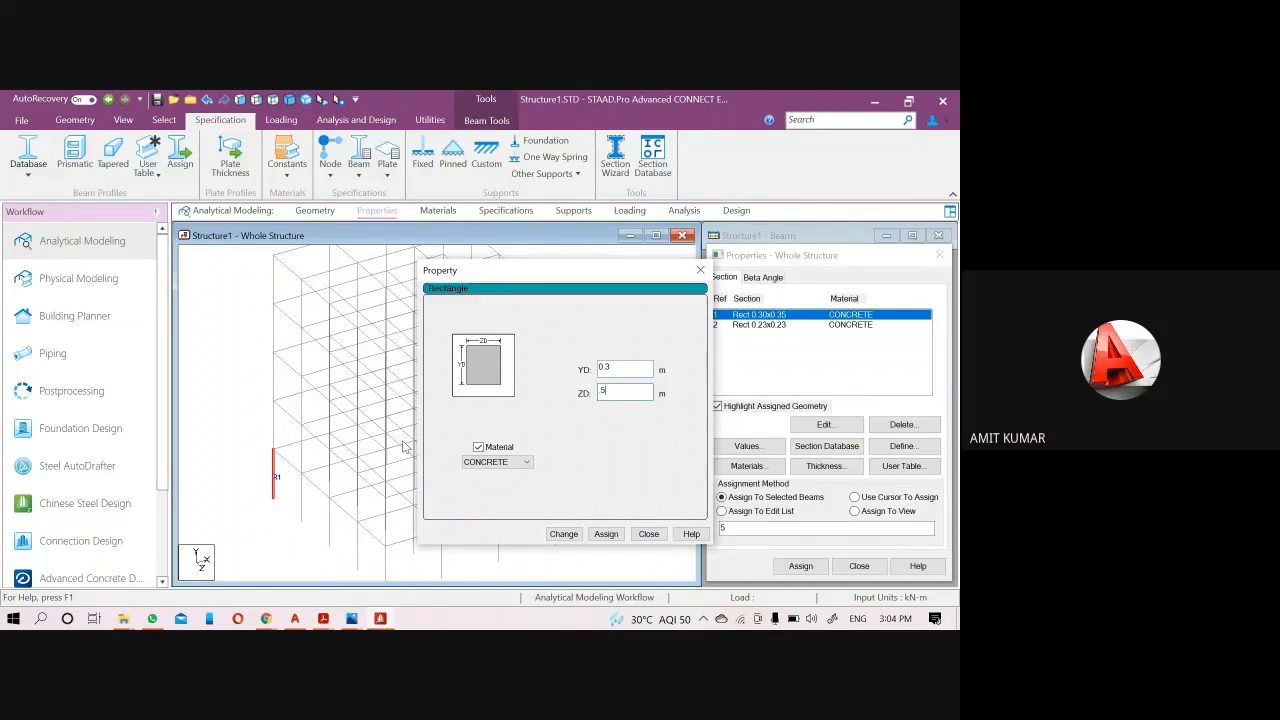
{"action": "type", "text": "5"}
{"action": "left_click", "coordinate": [563, 533]}
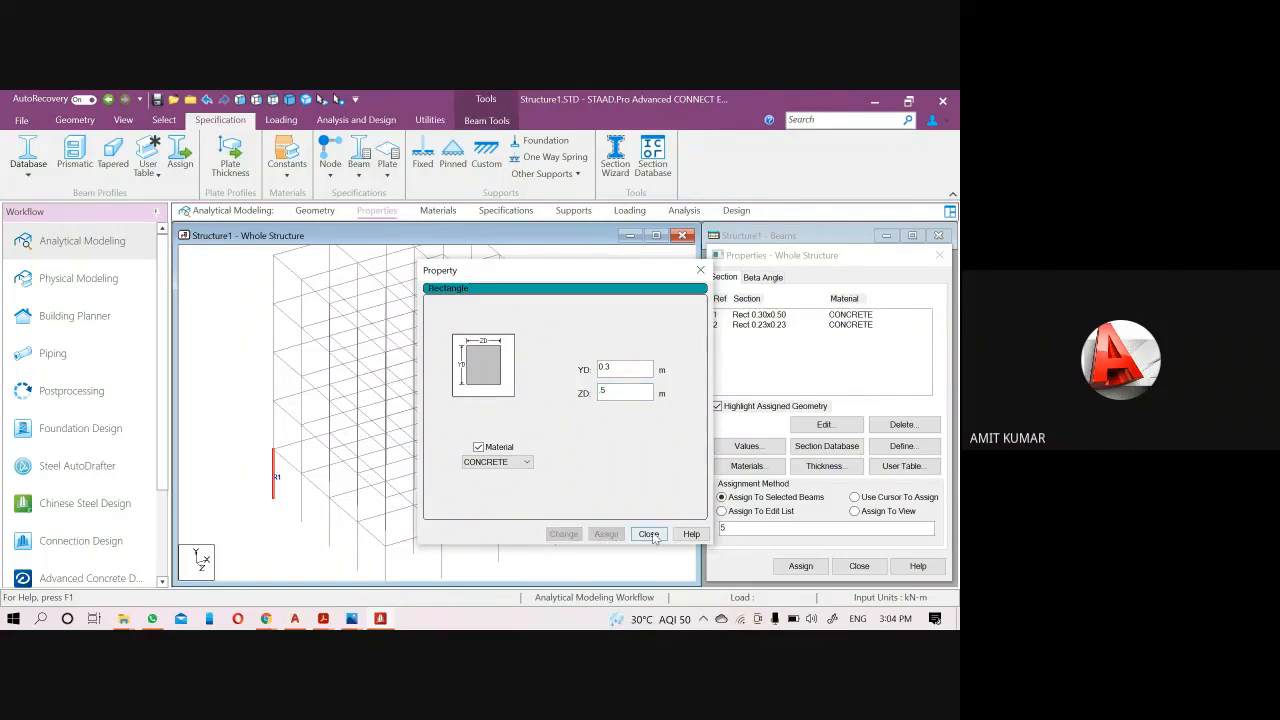
{"action": "left_click", "coordinate": [649, 534]}
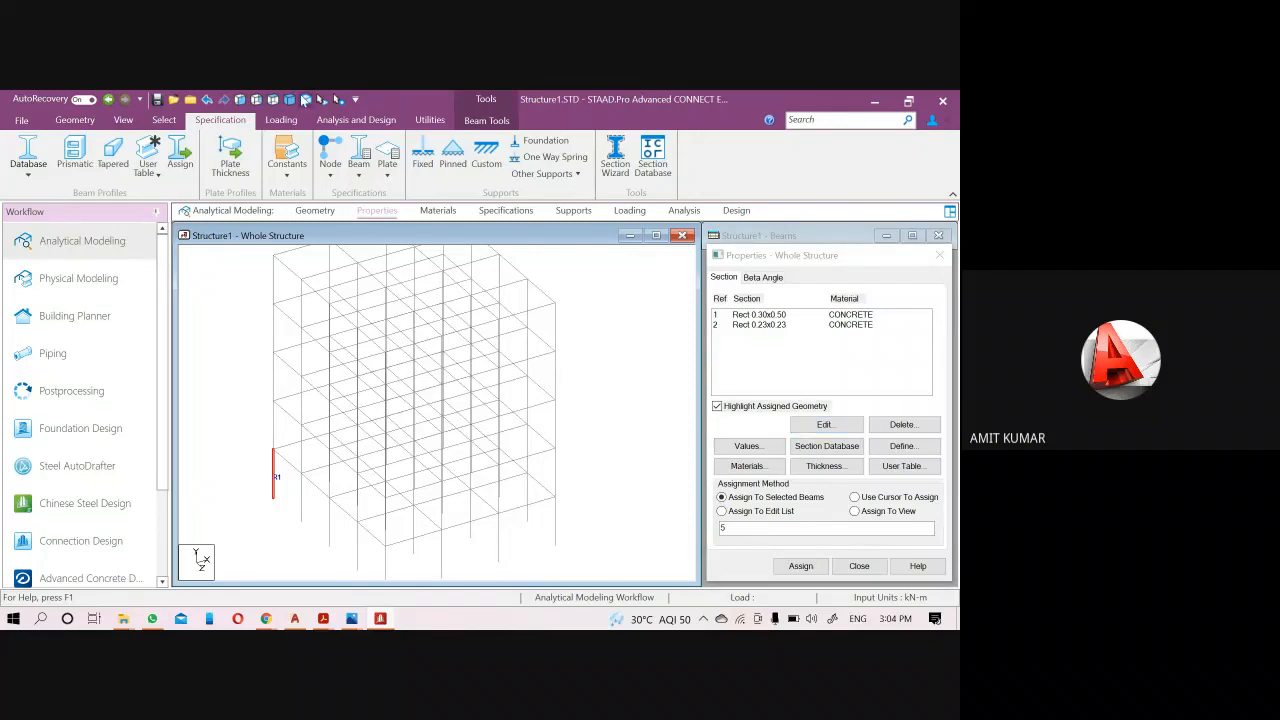
Inspect the resized corner column from several angles in the 3D rendered view, and close that view.
{"action": "left_click", "coordinate": [306, 99]}
{"action": "left_click_drag", "start_coordinate": [563, 365], "coordinate": [605, 445]}
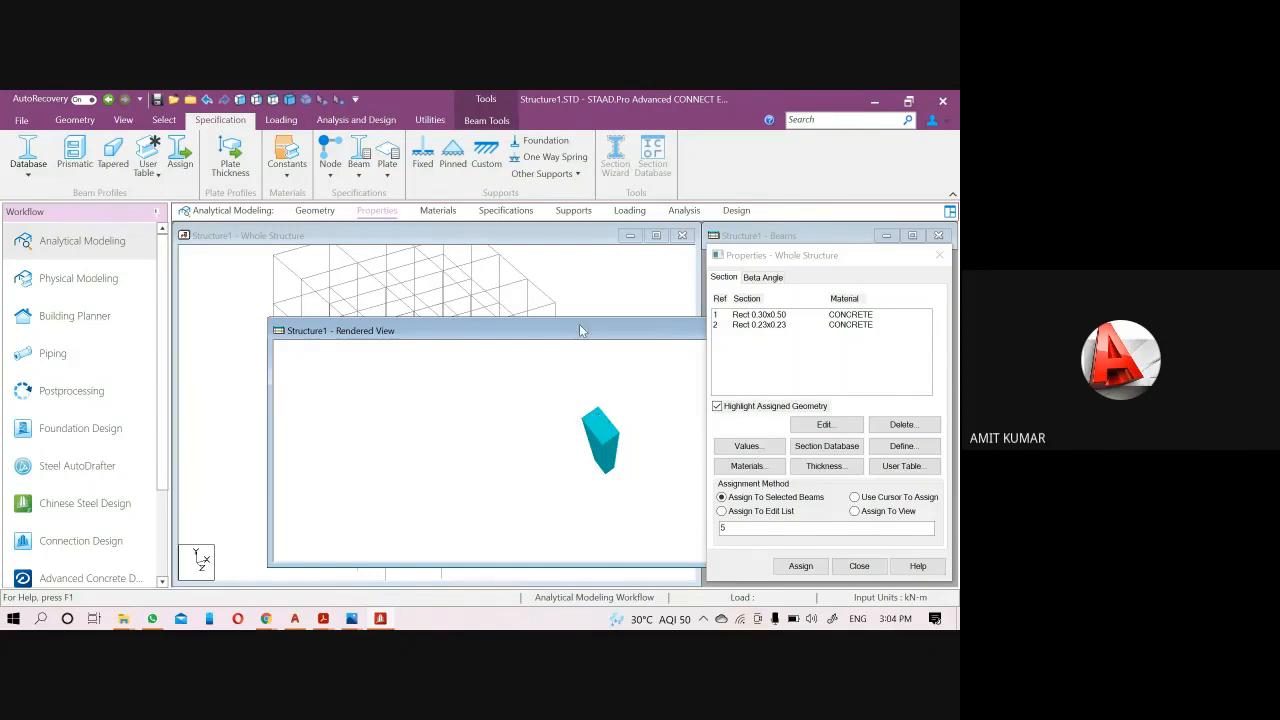
{"action": "left_click_drag", "start_coordinate": [585, 325], "coordinate": [355, 435]}
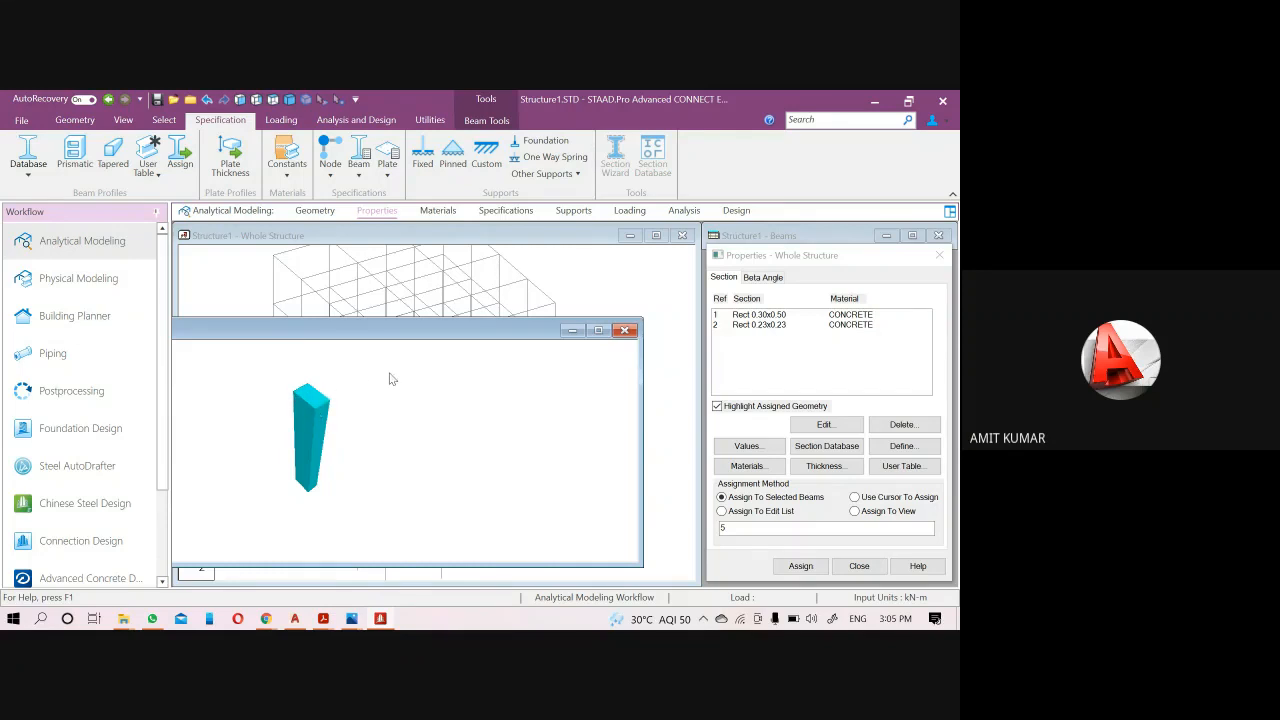
{"action": "left_click", "coordinate": [624, 330]}
Review the YD and ZD dimensions of the Rect 0.30x0.50 section, leaving them as they are.
{"action": "left_click", "coordinate": [762, 315]}
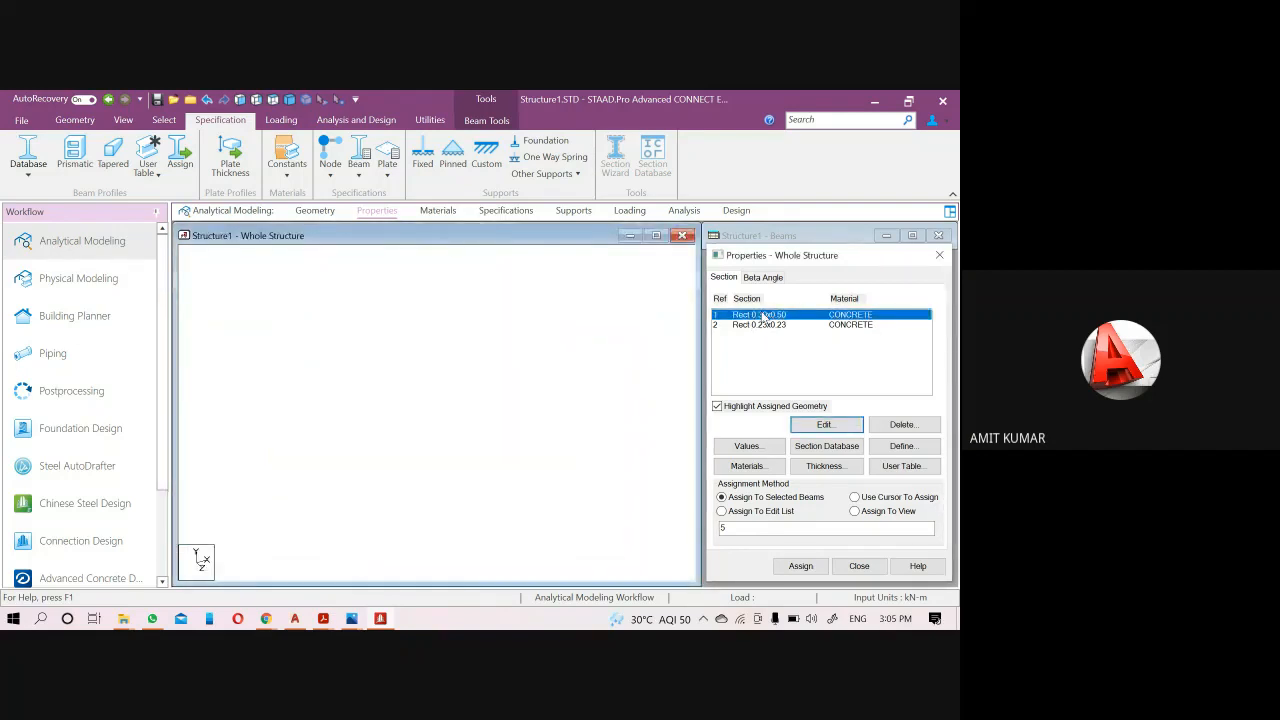
{"action": "left_click", "coordinate": [824, 424]}
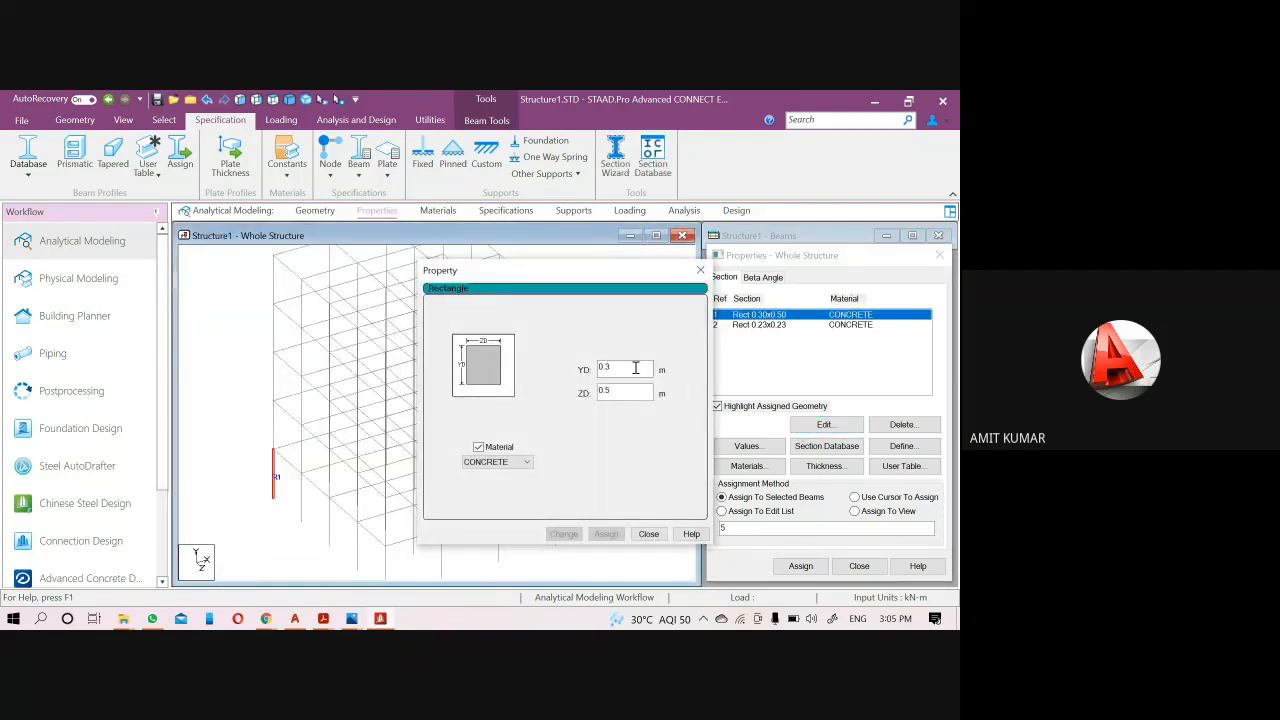
{"action": "left_click_drag", "start_coordinate": [636, 368], "coordinate": [562, 404]}
{"action": "left_click", "coordinate": [618, 369]}
{"action": "left_click", "coordinate": [703, 270]}
Assign the Rect 0.30x0.50 section with the cursor to the four remaining lowest-storey columns along the corner column's side of the frame.
{"action": "scroll", "coordinate": [449, 488], "scroll_direction": "down", "scroll_amount": 2}
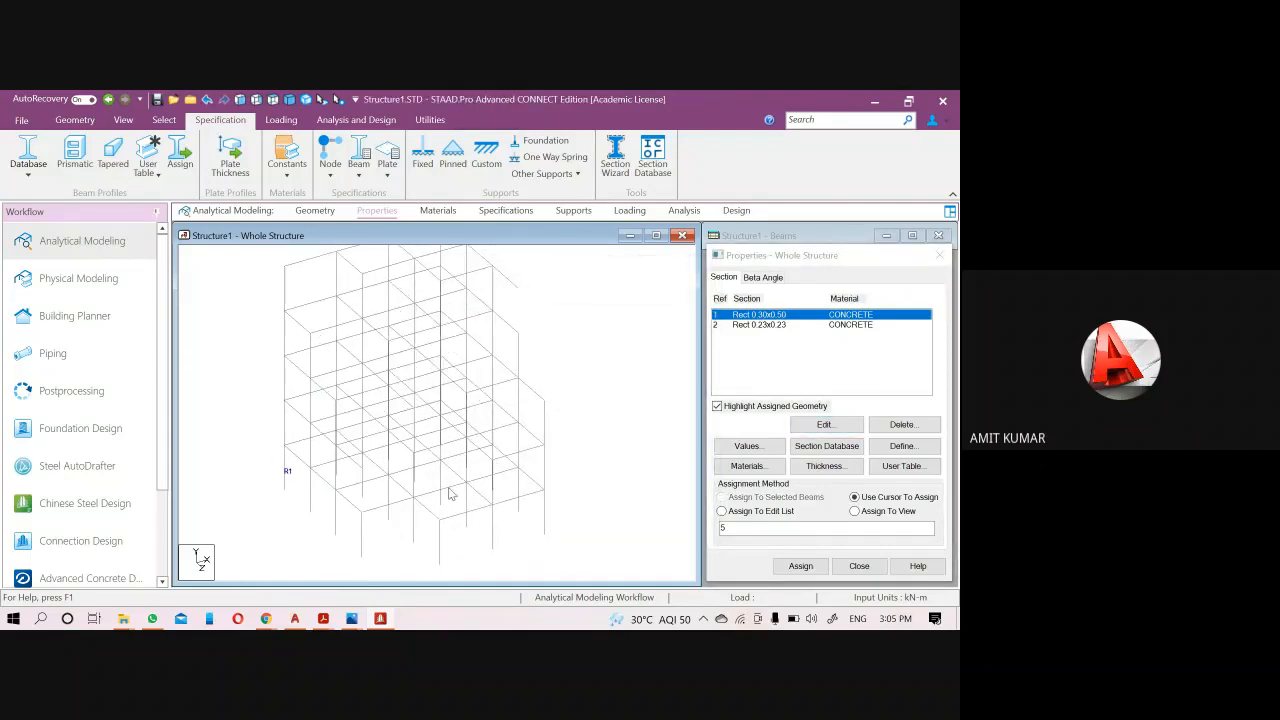
{"action": "middle_click_drag", "start_coordinate": [611, 491], "coordinate": [572, 488]}
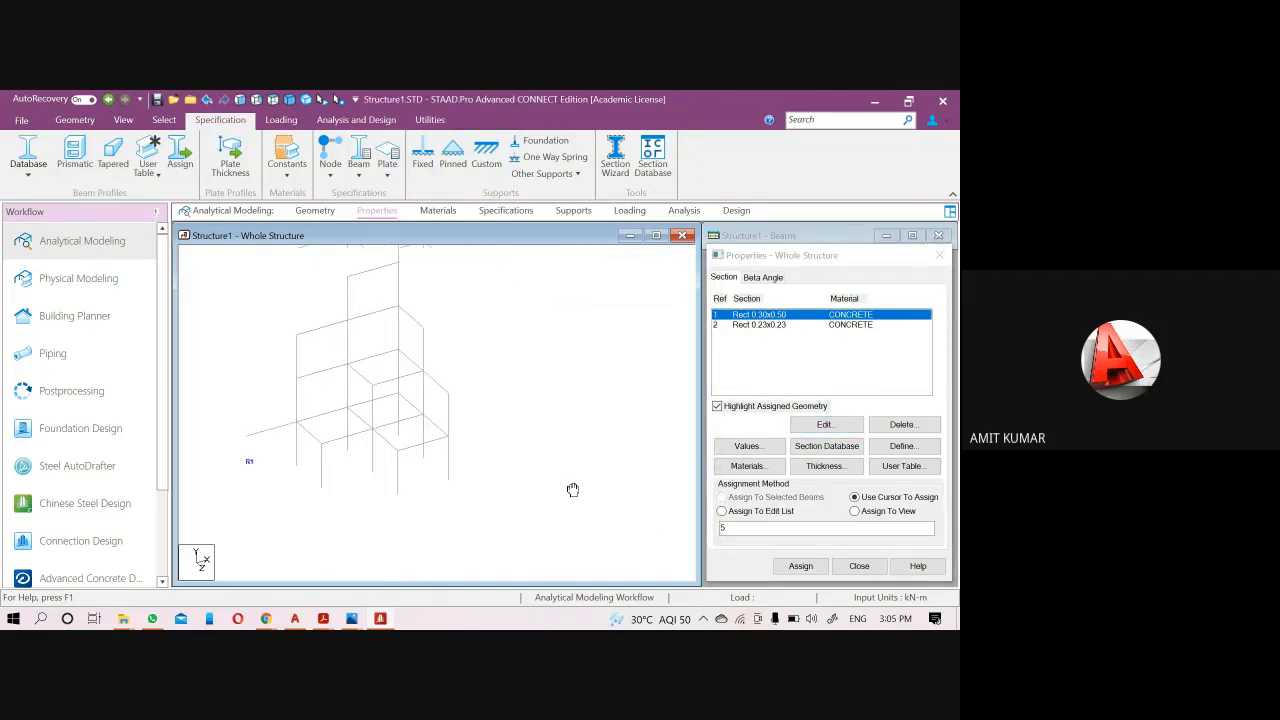
{"action": "scroll", "coordinate": [677, 470], "scroll_direction": "down", "scroll_amount": 1}
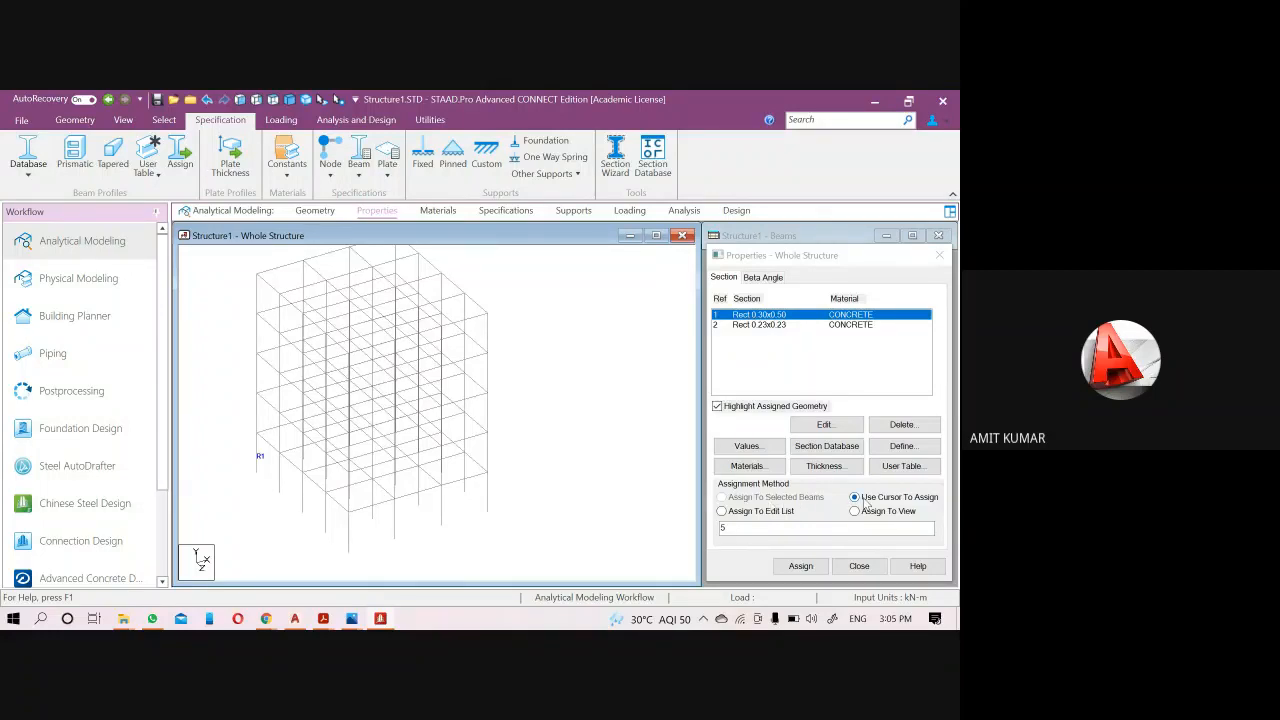
{"action": "scroll", "coordinate": [410, 490], "scroll_direction": "down", "scroll_amount": 2}
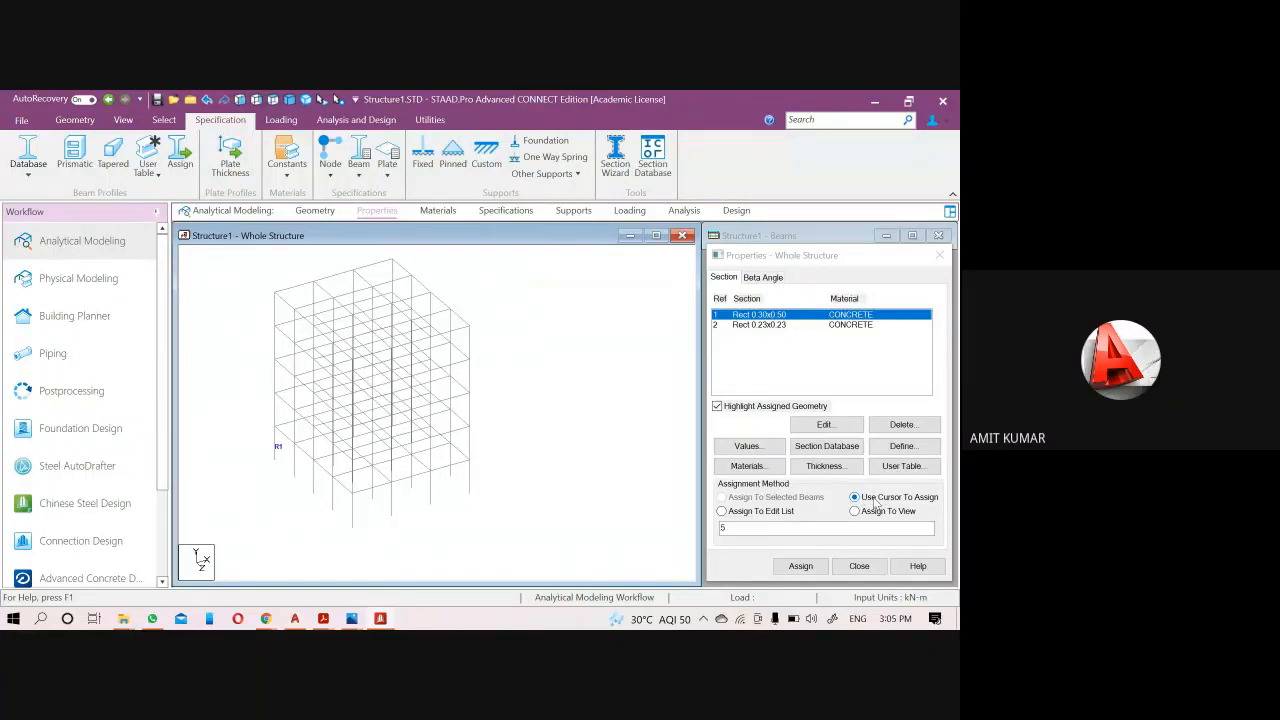
{"action": "left_click", "coordinate": [801, 566]}
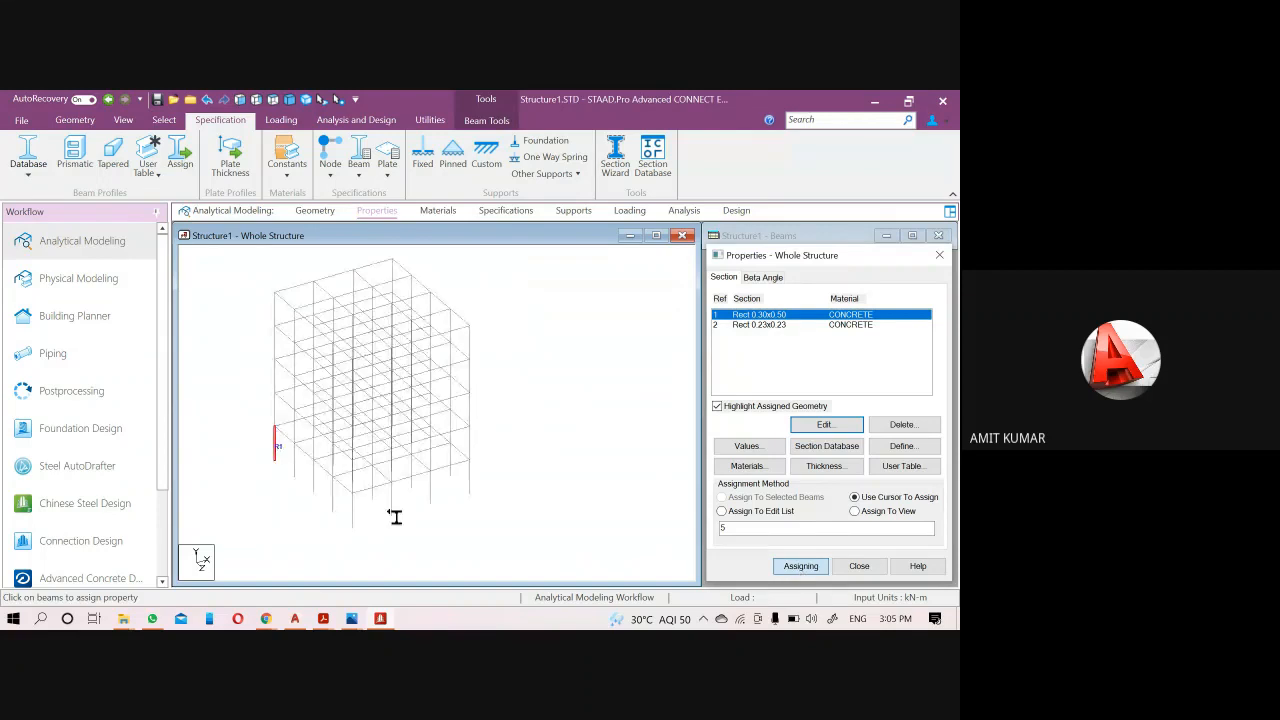
{"action": "scroll", "coordinate": [287, 461], "scroll_direction": "up", "scroll_amount": 1}
{"action": "left_click", "coordinate": [286, 468]}
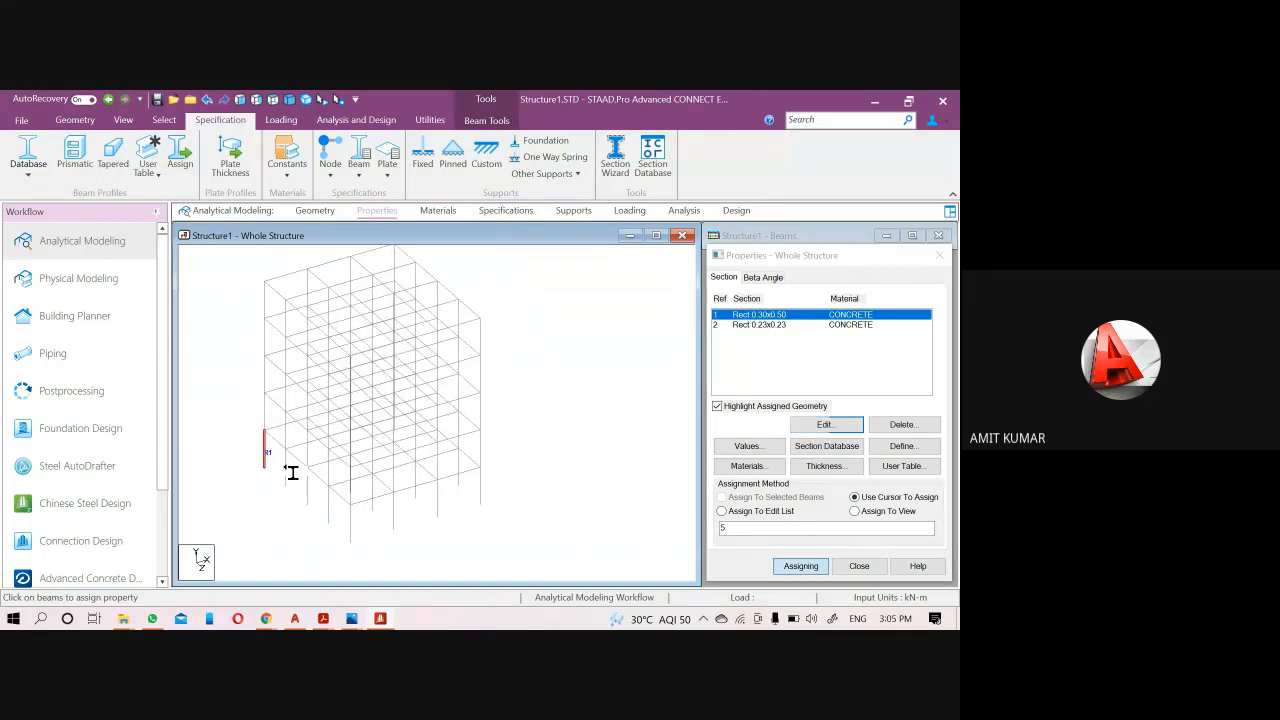
{"action": "left_click", "coordinate": [311, 493]}
{"action": "left_click", "coordinate": [334, 512]}
{"action": "left_click", "coordinate": [356, 528]}
Switch the assignment method for the Rect 0.30x0.50 section to the edit list and enter 1 TO 100 as the beam list.
{"action": "scroll", "coordinate": [314, 478], "scroll_direction": "down", "scroll_amount": 1}
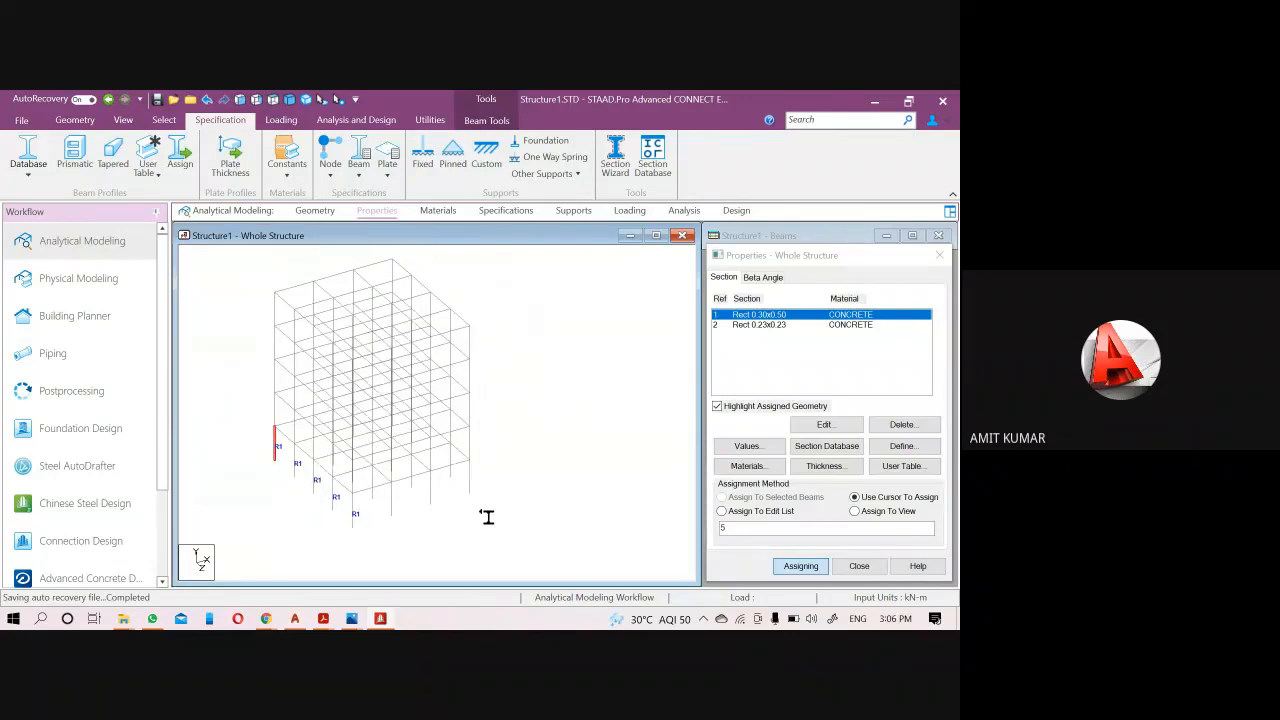
{"action": "scroll", "coordinate": [487, 516], "scroll_direction": "up", "scroll_amount": 1}
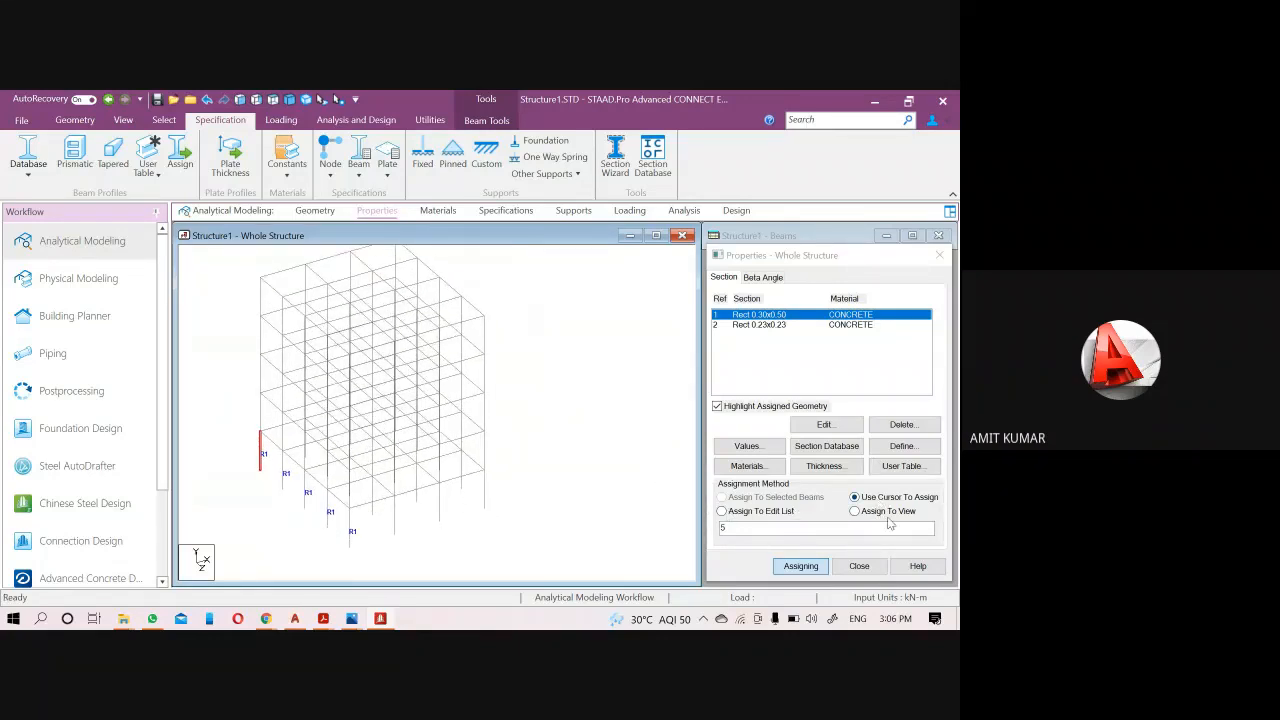
{"action": "left_click", "coordinate": [721, 511]}
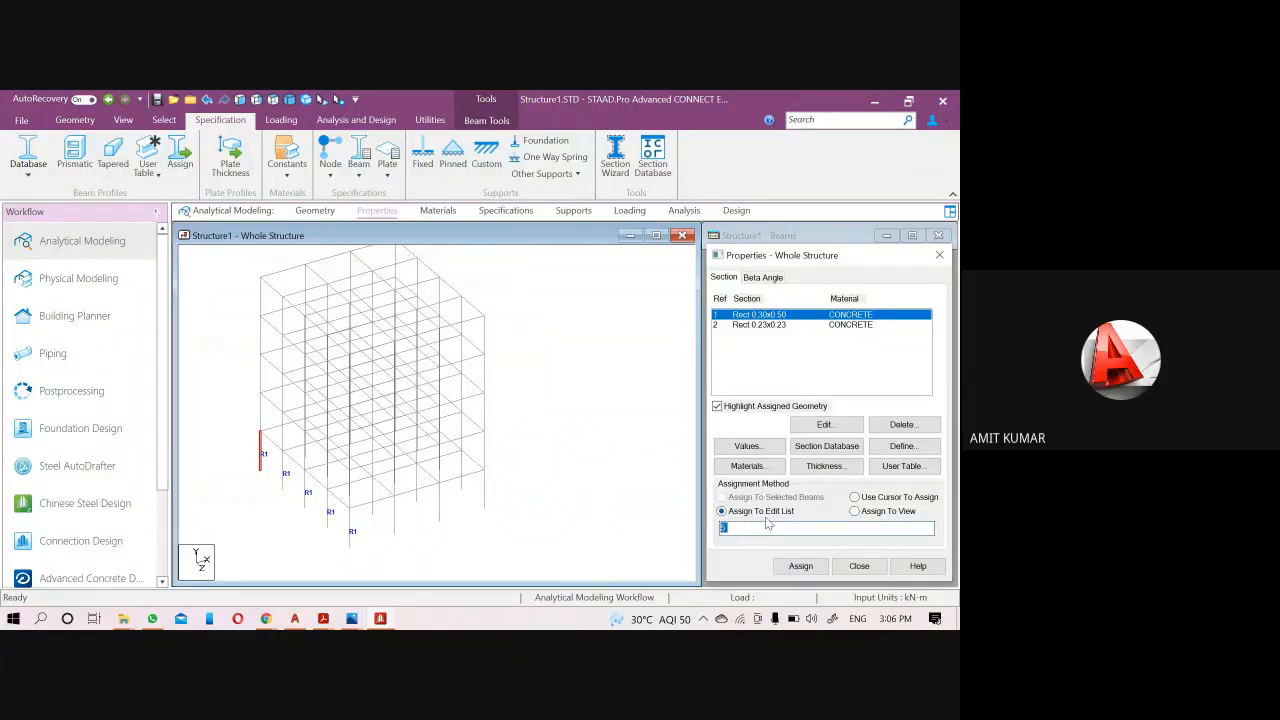
{"action": "left_click", "coordinate": [754, 528]}
{"action": "type", "text": "5"}
{"action": "left_click_drag", "start_coordinate": [749, 531], "coordinate": [648, 539]}
{"action": "scroll", "coordinate": [445, 471], "scroll_direction": "down", "scroll_amount": 1}
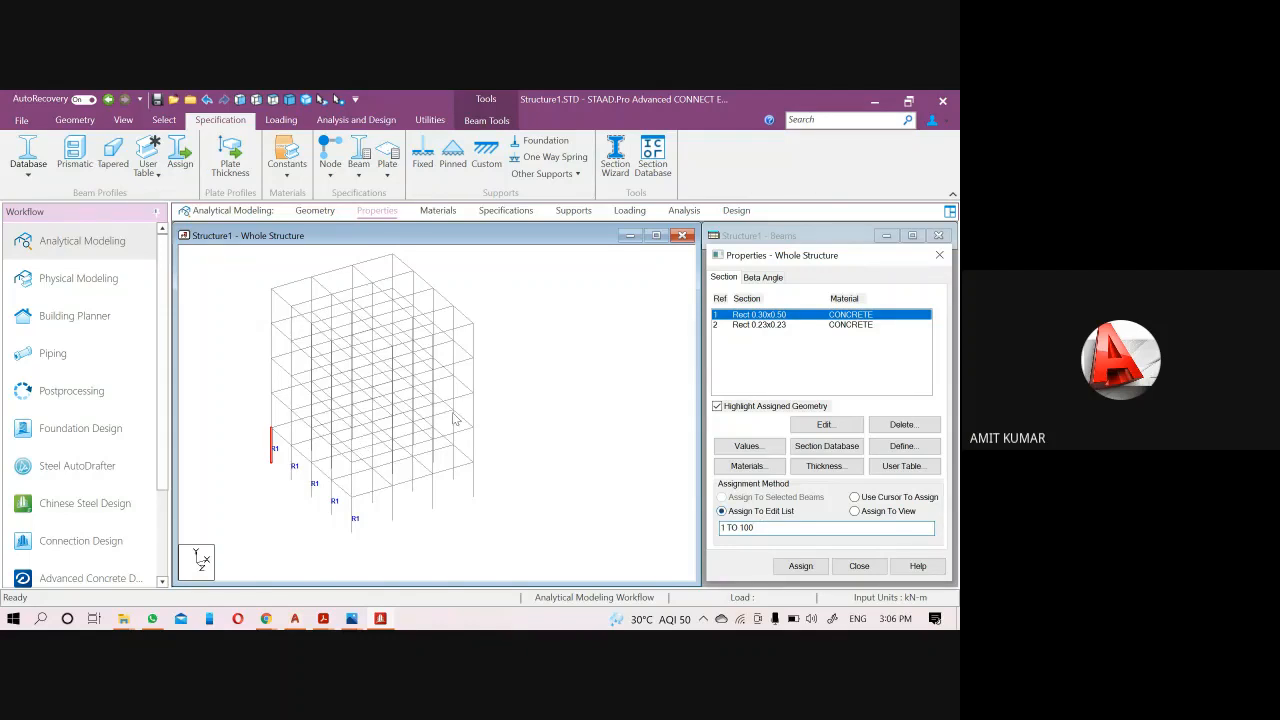
{"action": "middle_click_drag", "start_coordinate": [457, 420], "coordinate": [484, 446]}
{"action": "scroll", "coordinate": [254, 357], "scroll_direction": "up", "scroll_amount": 1}
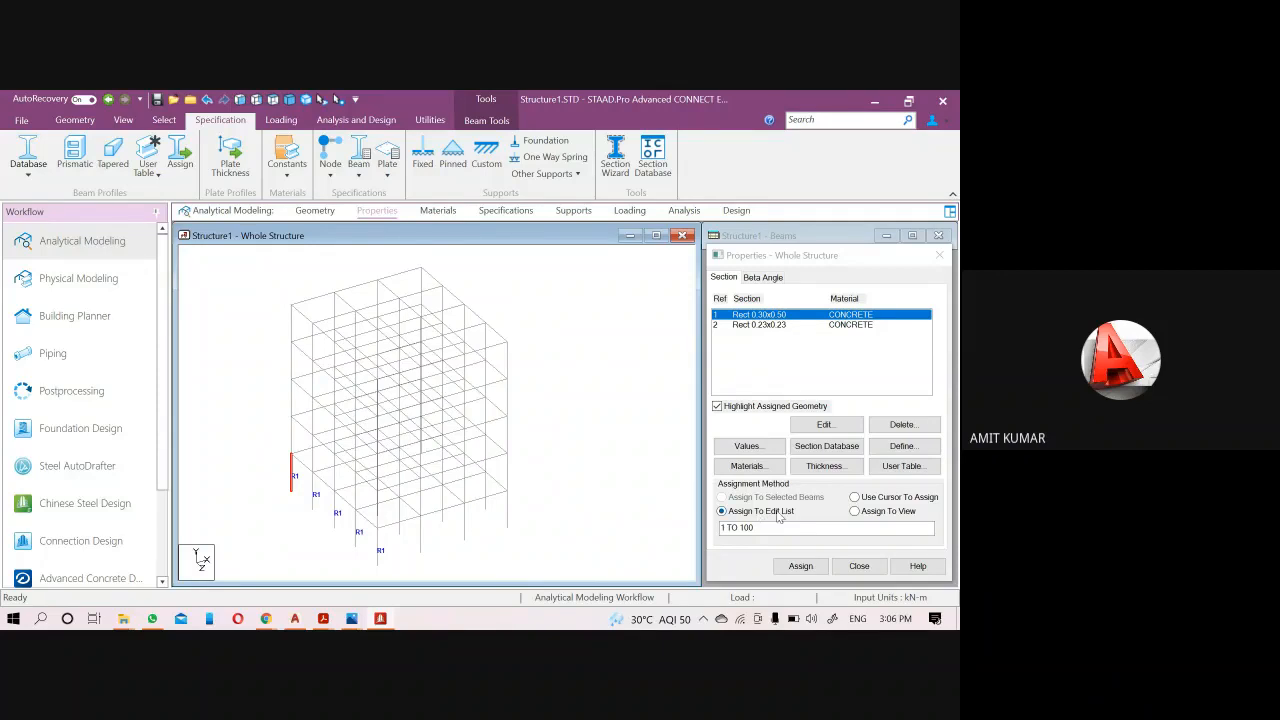
Highlight the members assigned to the Rect 0.30x0.50 and Rect 0.23x0.23 sections in turn, and clear the selection.
{"action": "left_click", "coordinate": [872, 513]}
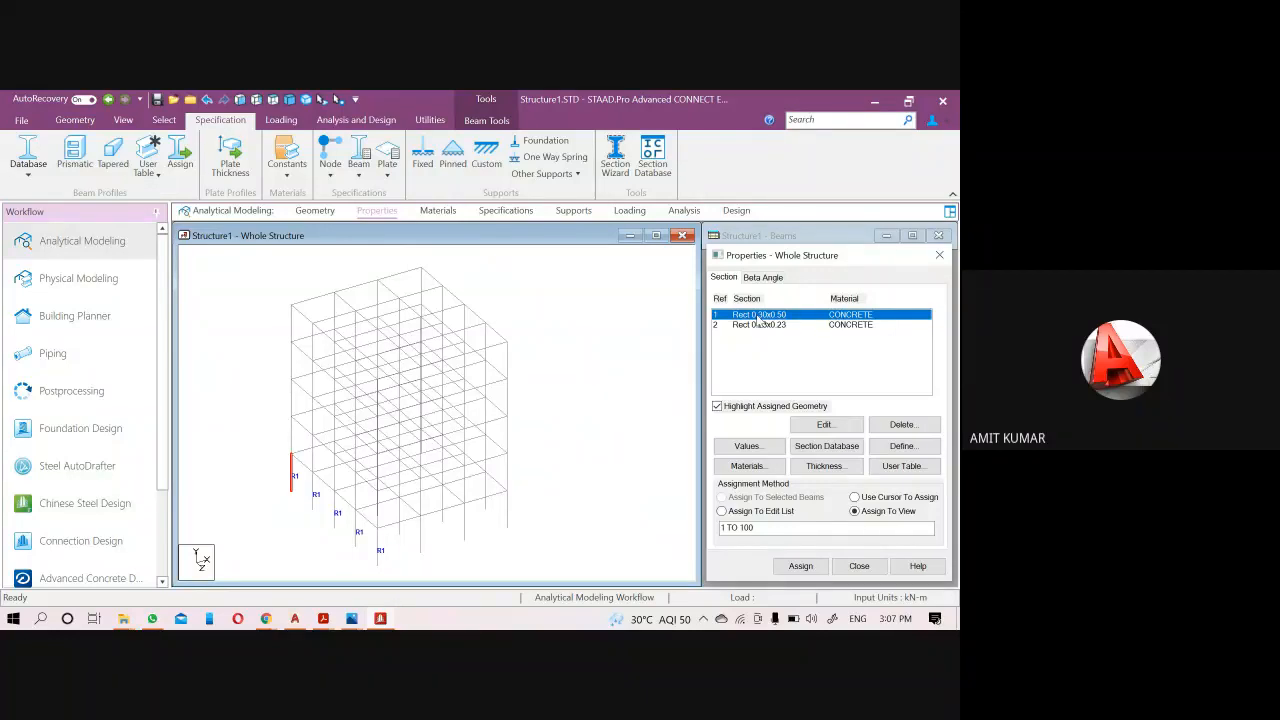
{"action": "scroll", "coordinate": [284, 491], "scroll_direction": "up", "scroll_amount": 1}
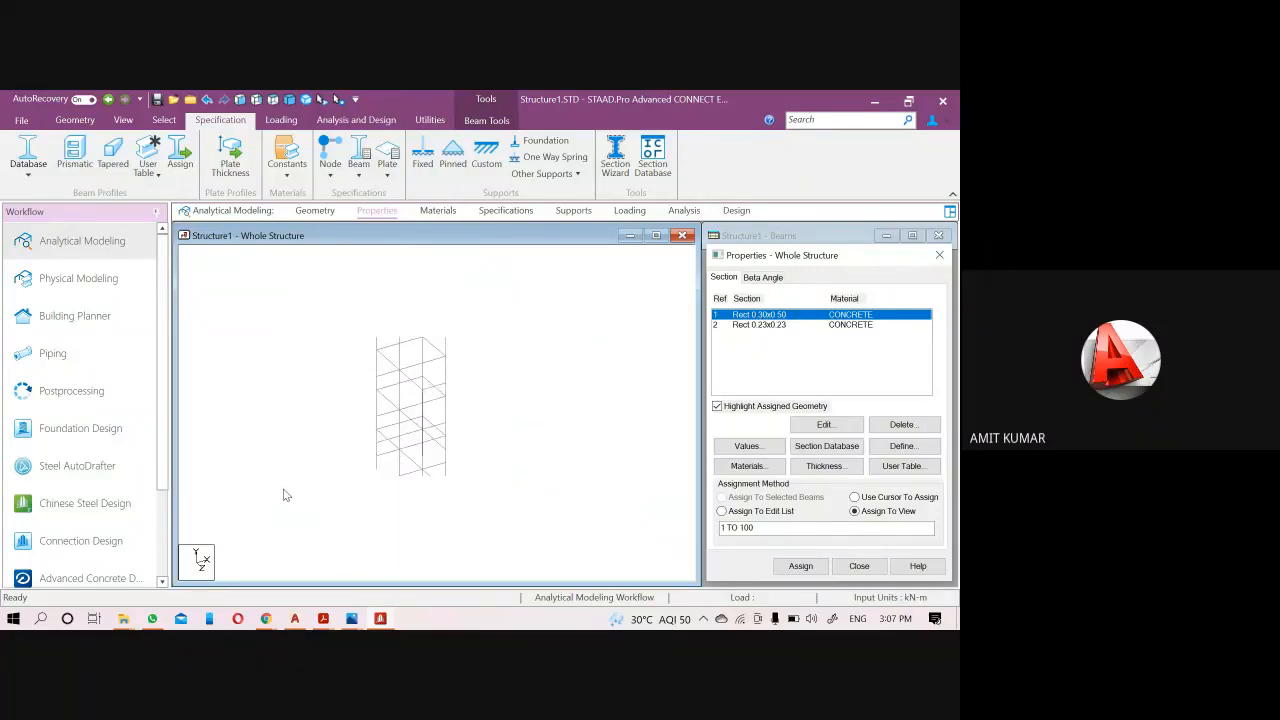
{"action": "left_click", "coordinate": [754, 315]}
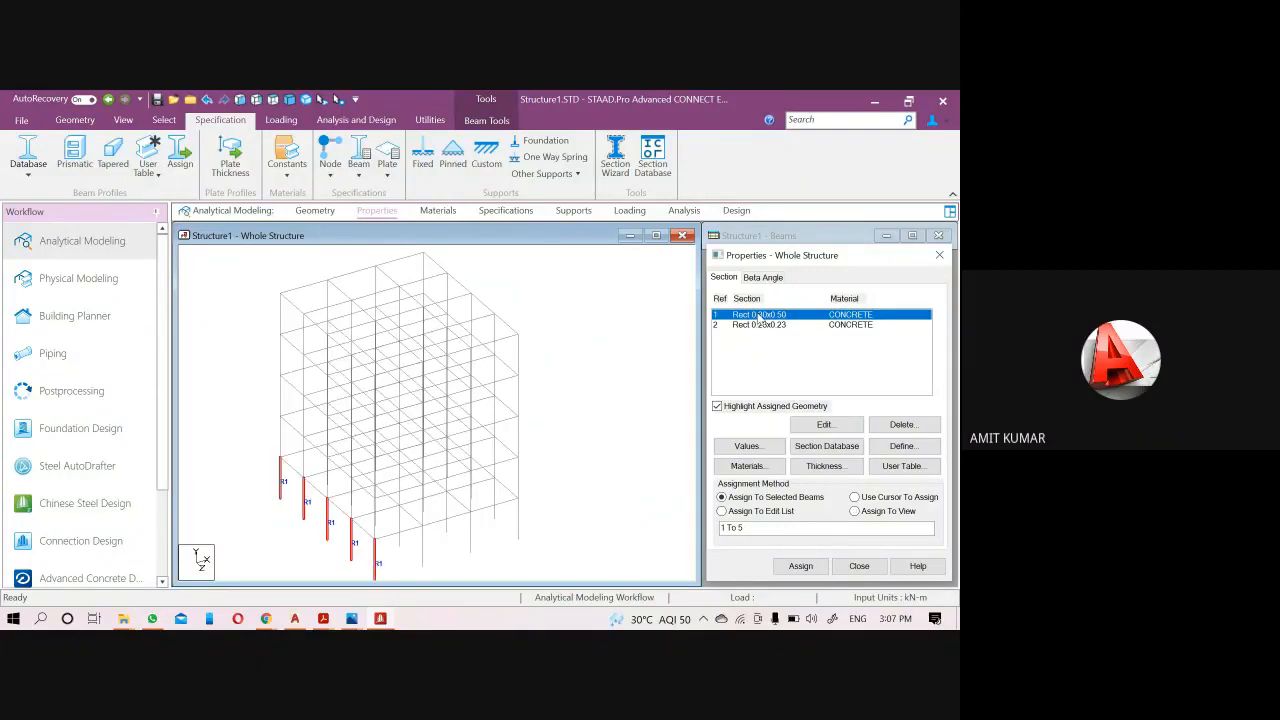
{"action": "left_click", "coordinate": [760, 325]}
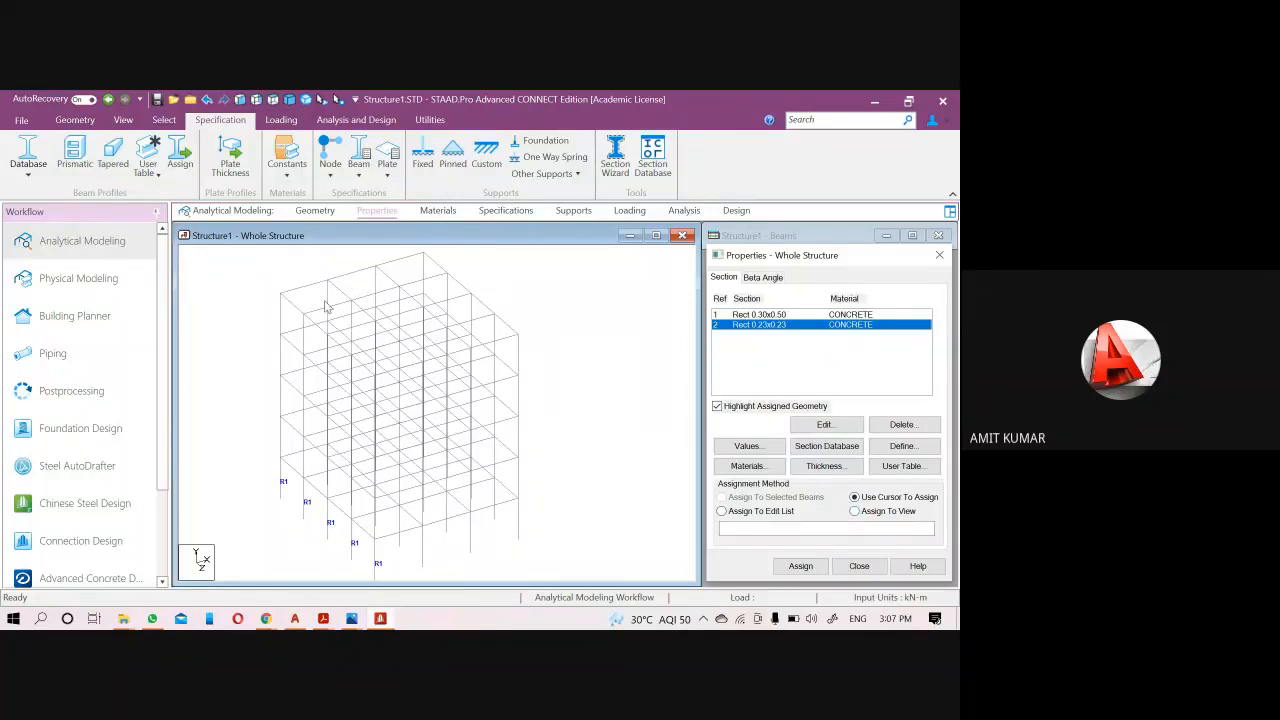
{"action": "left_click", "coordinate": [757, 314]}
{"action": "left_click", "coordinate": [585, 389]}
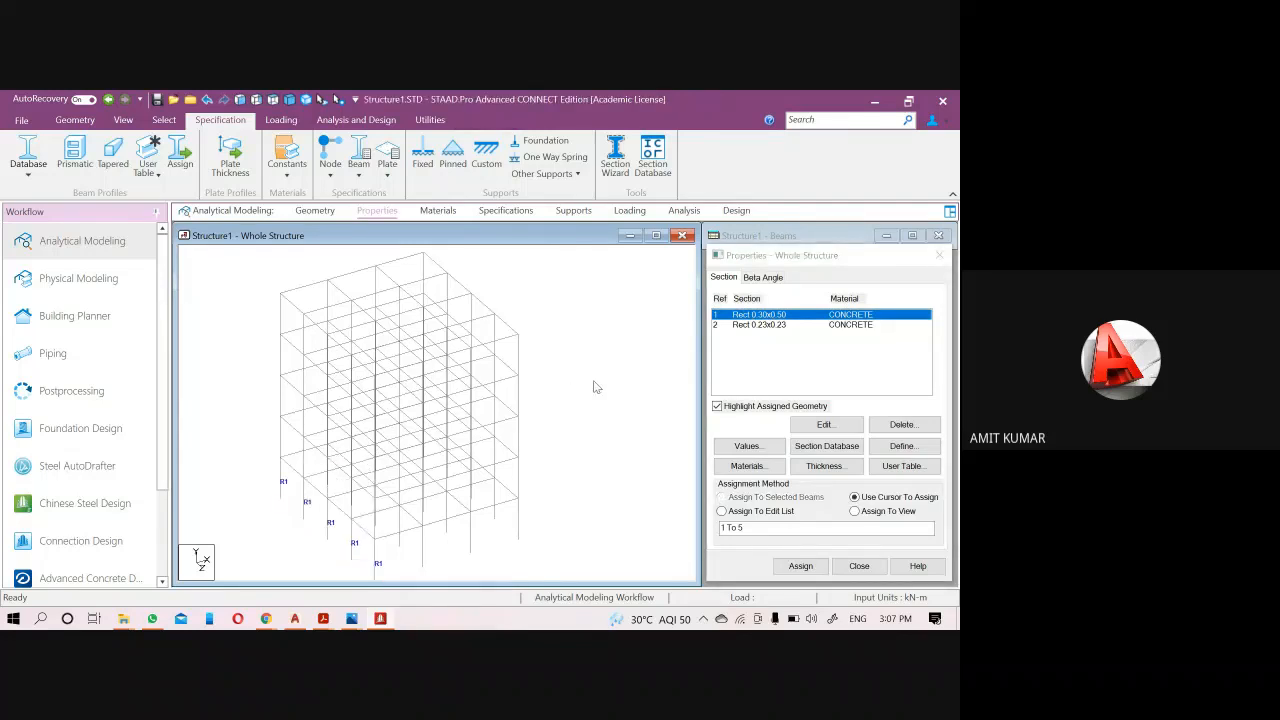
{"action": "scroll", "coordinate": [665, 360], "scroll_direction": "down", "scroll_amount": 1}
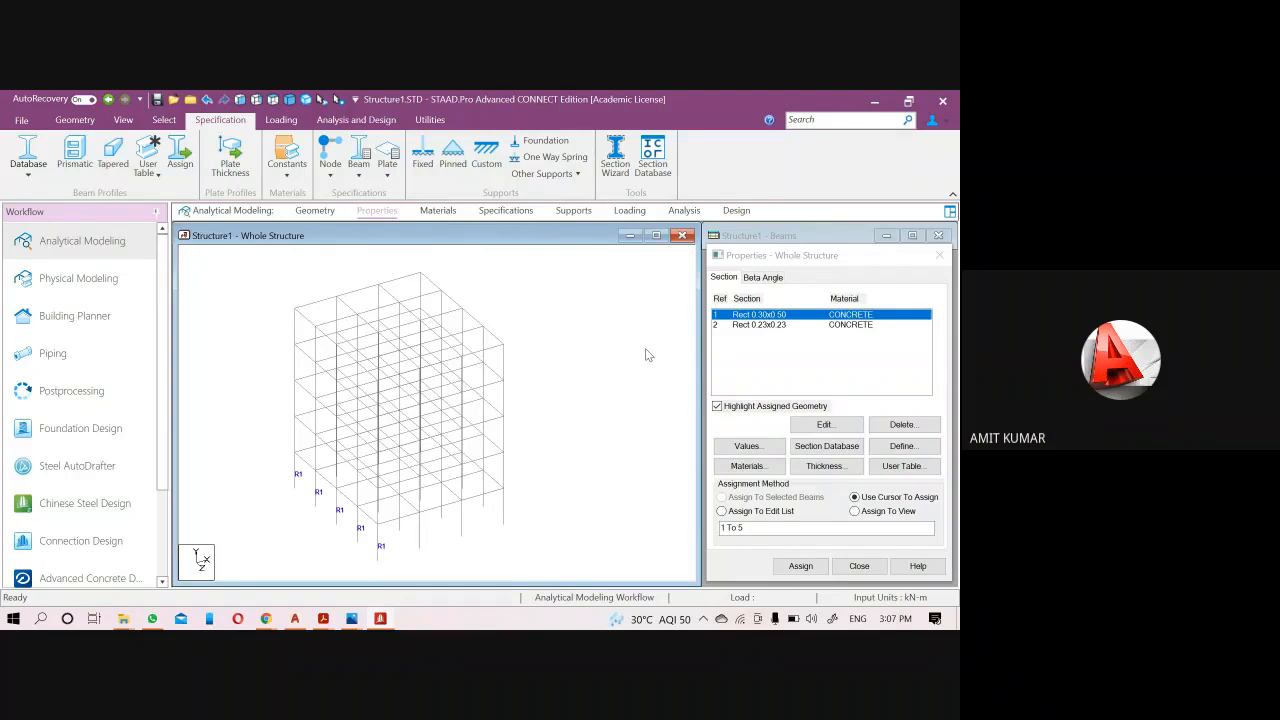
Select all columns of the three lowest storeys in the front view, with Rect 0.30x0.50 as the active section.
{"action": "left_click", "coordinate": [241, 101]}
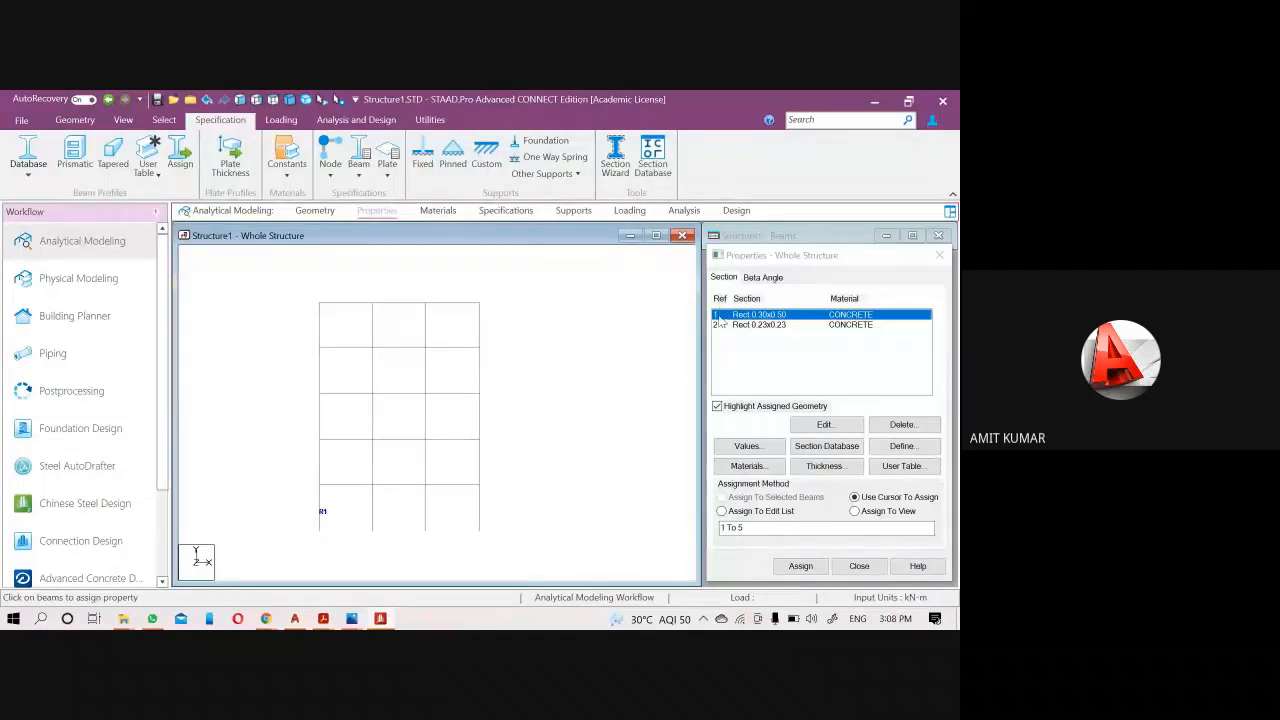
{"action": "left_click_drag", "start_coordinate": [536, 556], "coordinate": [245, 492]}
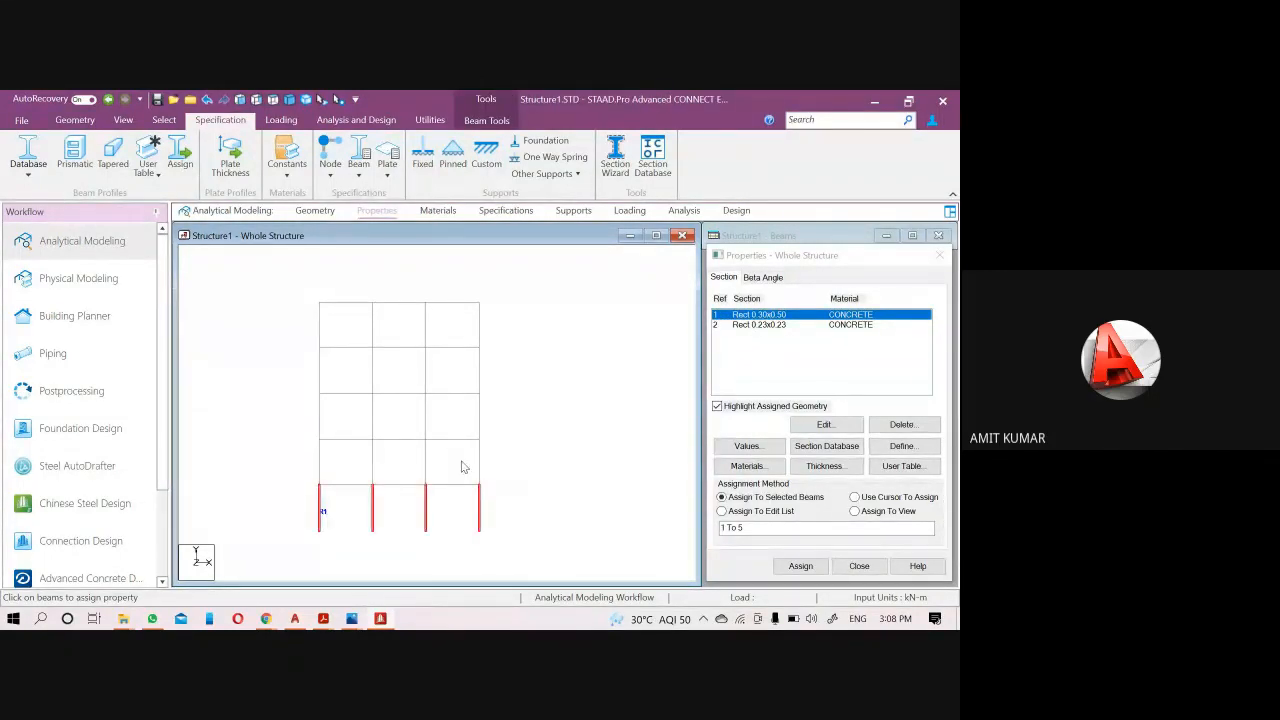
{"action": "left_click_drag", "start_coordinate": [535, 487], "coordinate": [241, 457]}
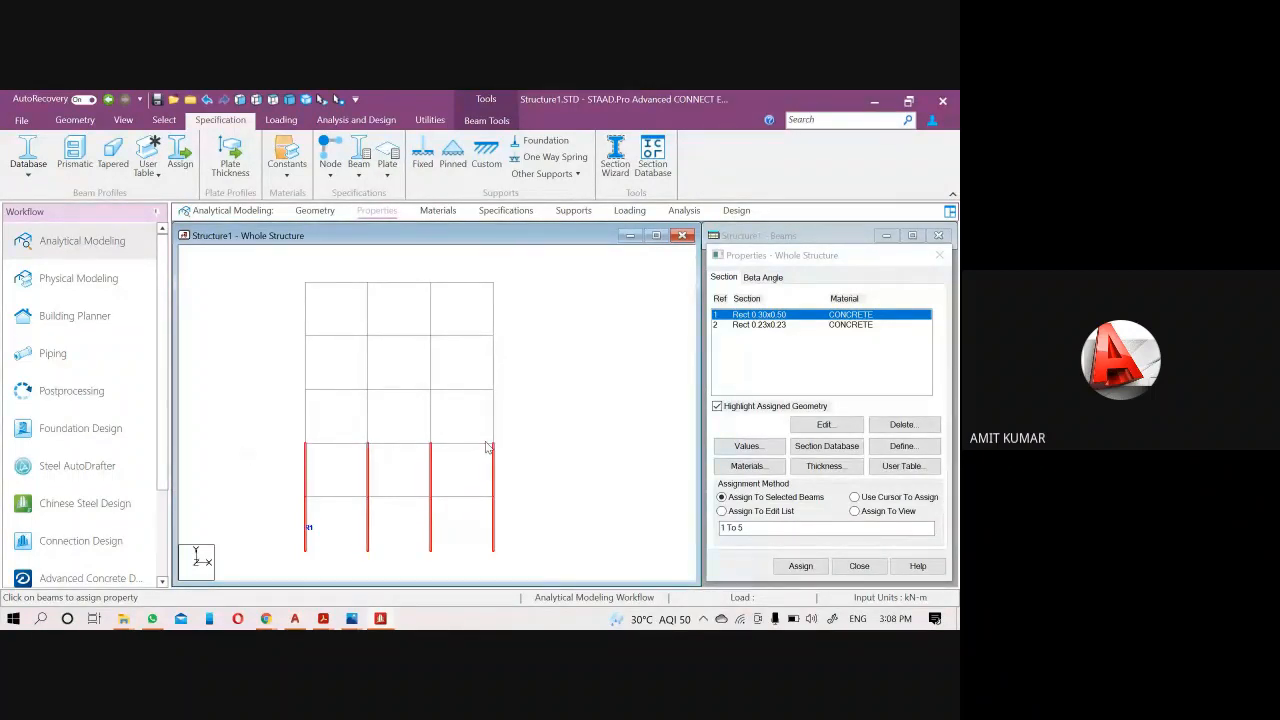
{"action": "scroll", "coordinate": [505, 435], "scroll_direction": "up", "scroll_amount": 1}
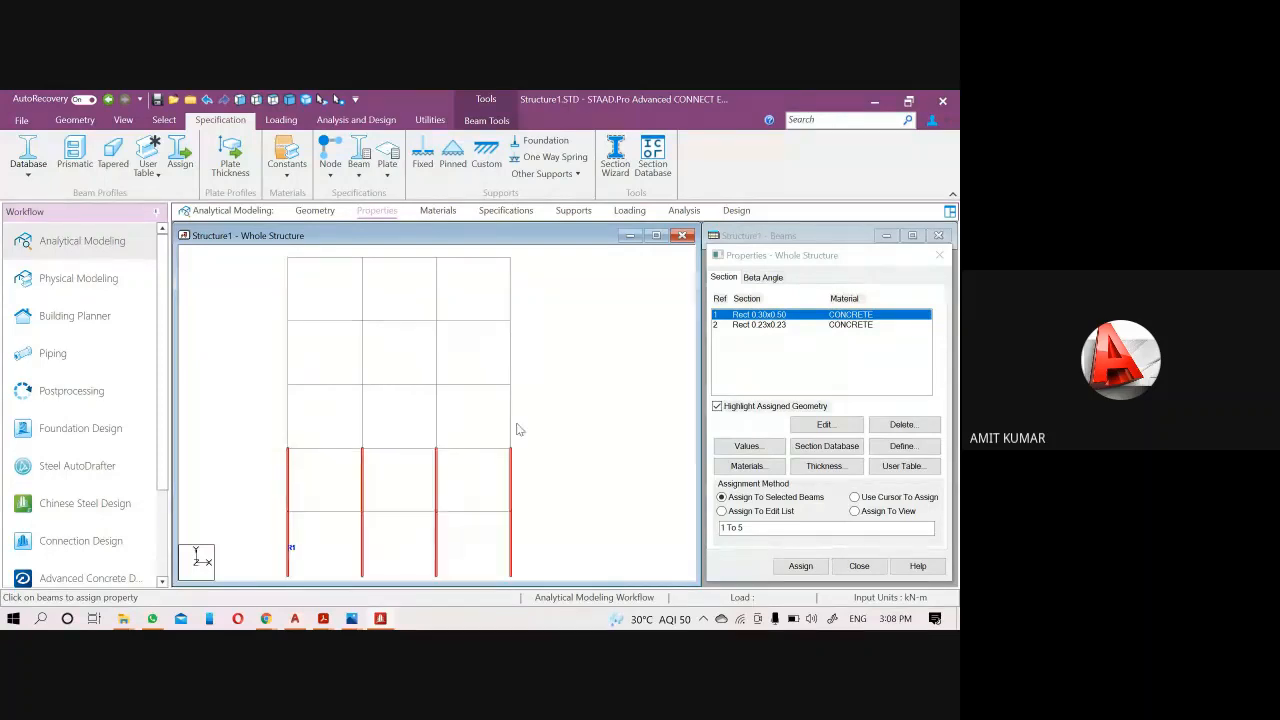
{"action": "left_click_drag", "start_coordinate": [548, 446], "coordinate": [263, 393]}
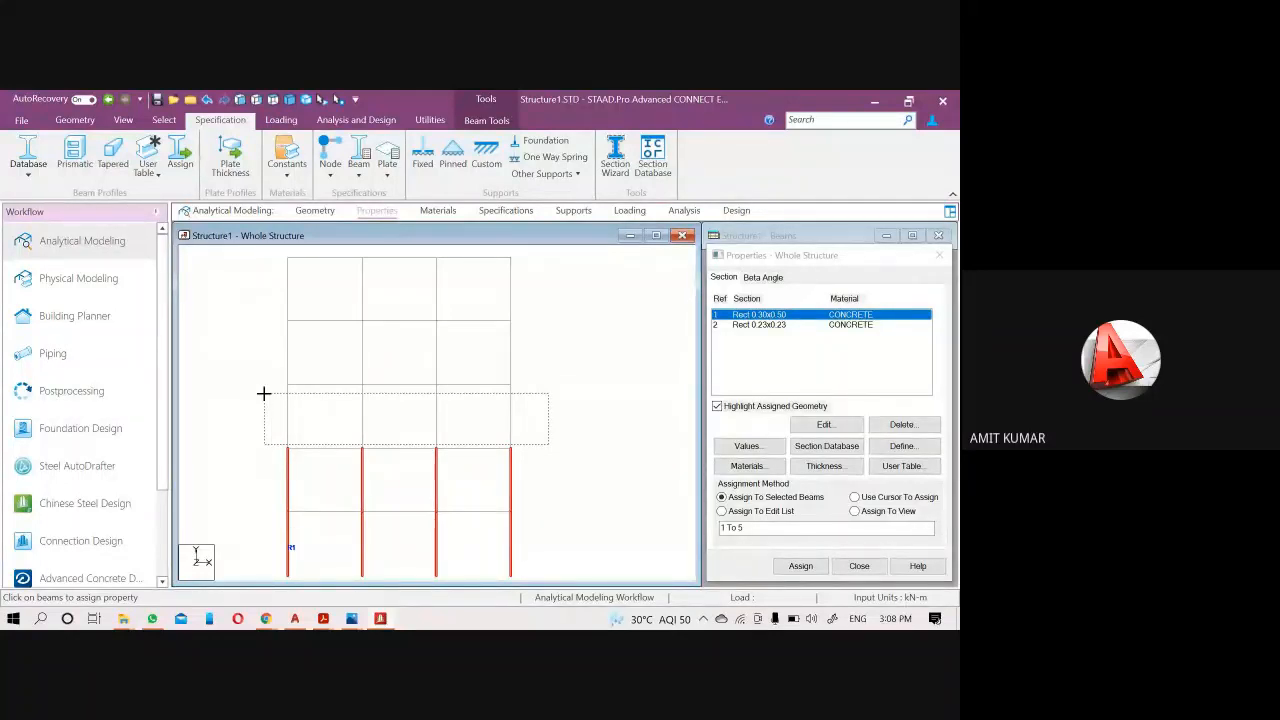
{"action": "left_click_drag", "start_coordinate": [263, 393], "coordinate": [254, 438]}
{"action": "left_click_drag", "start_coordinate": [536, 447], "coordinate": [224, 418]}
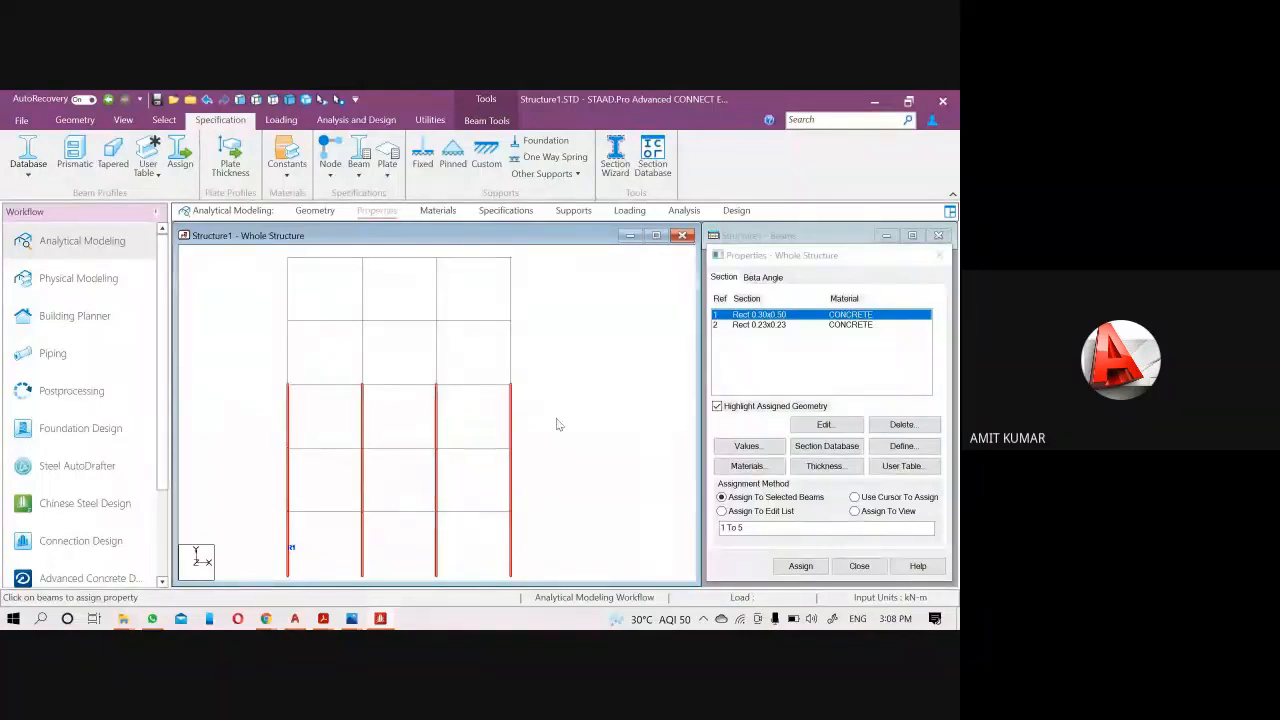
Add all columns of the two uppermost storeys to the selection and return the frame to the isometric view.
{"action": "left_click_drag", "start_coordinate": [558, 388], "coordinate": [372, 342]}
{"action": "left_click_drag", "start_coordinate": [558, 367], "coordinate": [258, 364]}
{"action": "left_click_drag", "start_coordinate": [531, 377], "coordinate": [245, 372]}
{"action": "left_click_drag", "start_coordinate": [538, 377], "coordinate": [251, 332]}
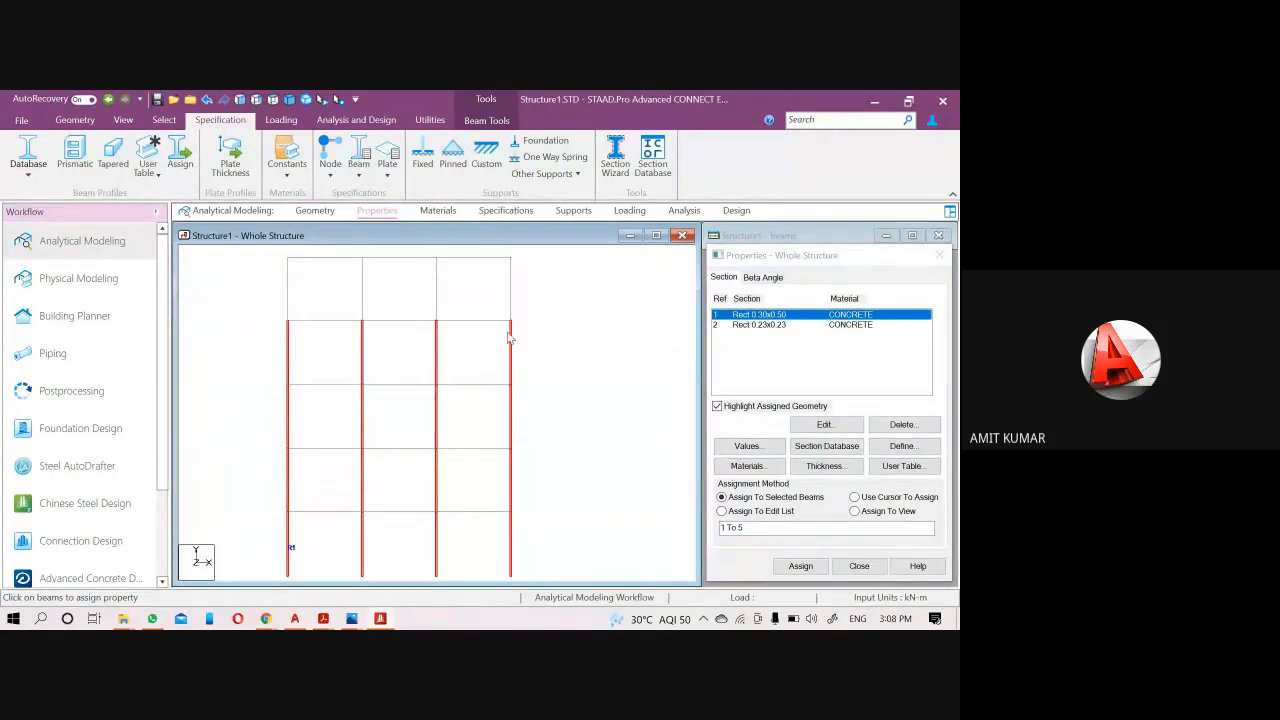
{"action": "scroll", "coordinate": [553, 361], "scroll_direction": "up", "scroll_amount": 1}
{"action": "middle_click_drag", "start_coordinate": [553, 361], "coordinate": [545, 444]}
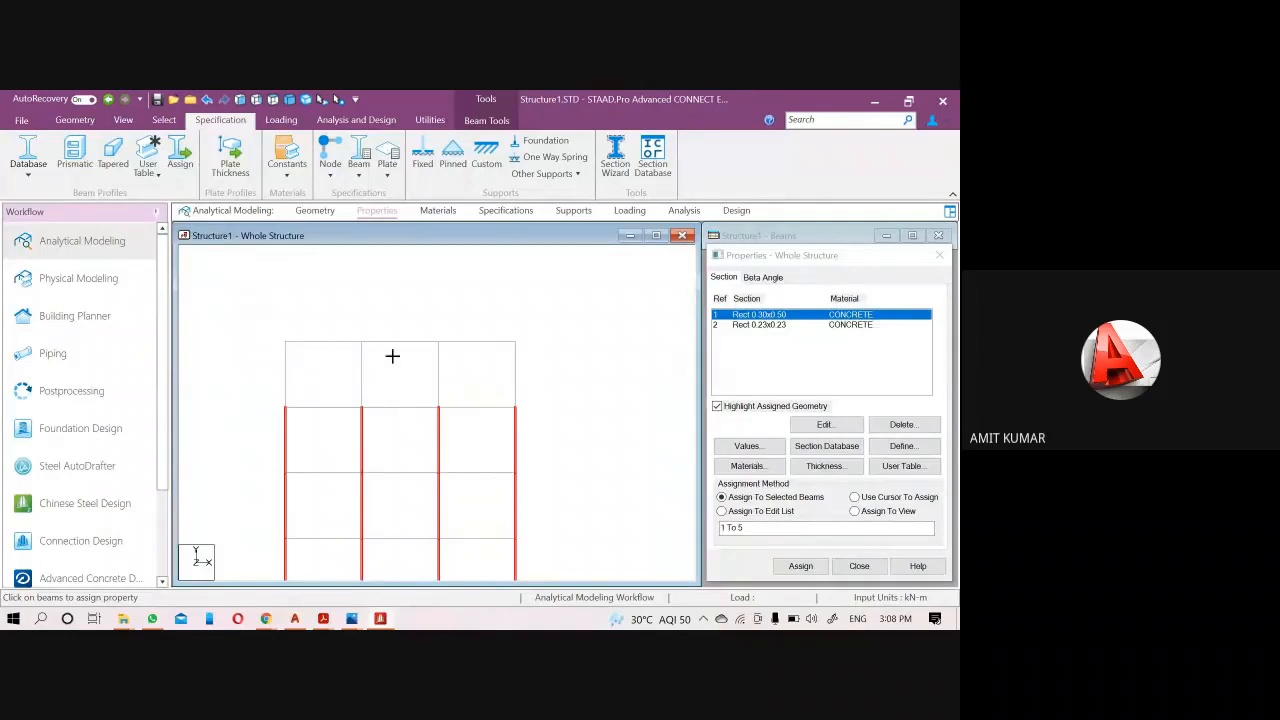
{"action": "left_click_drag", "start_coordinate": [536, 393], "coordinate": [252, 352]}
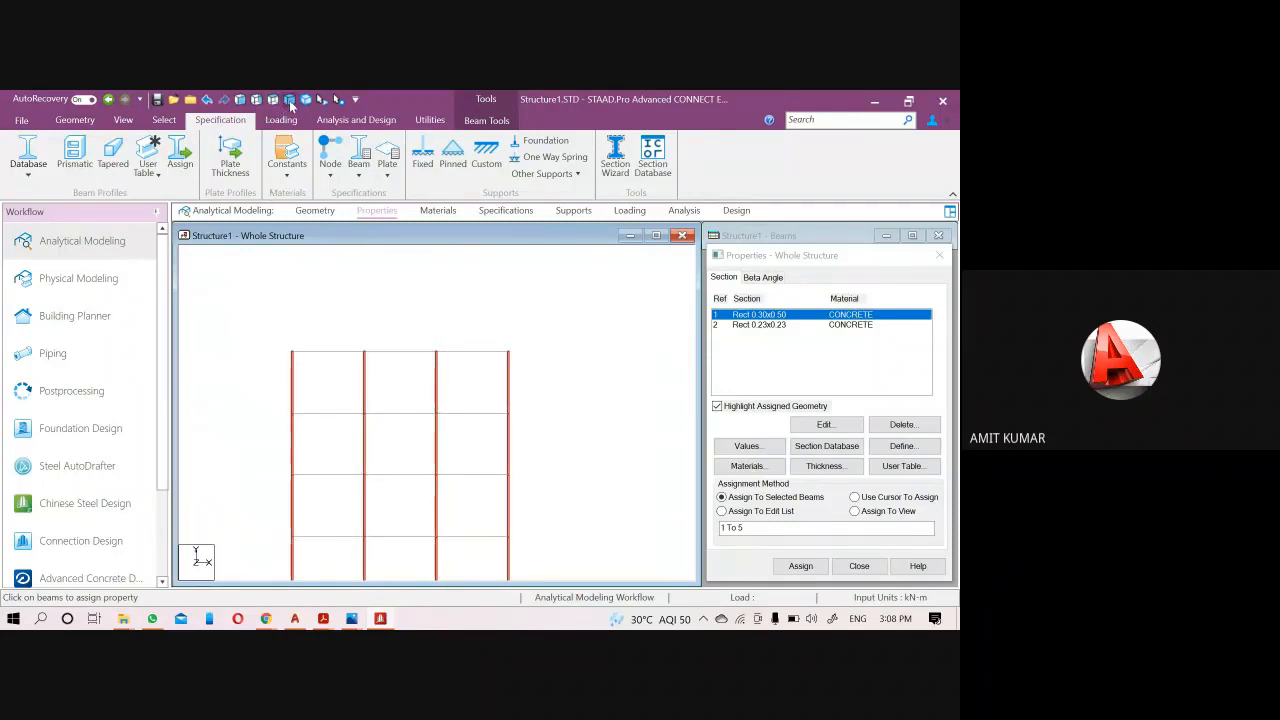
{"action": "left_click", "coordinate": [290, 101]}
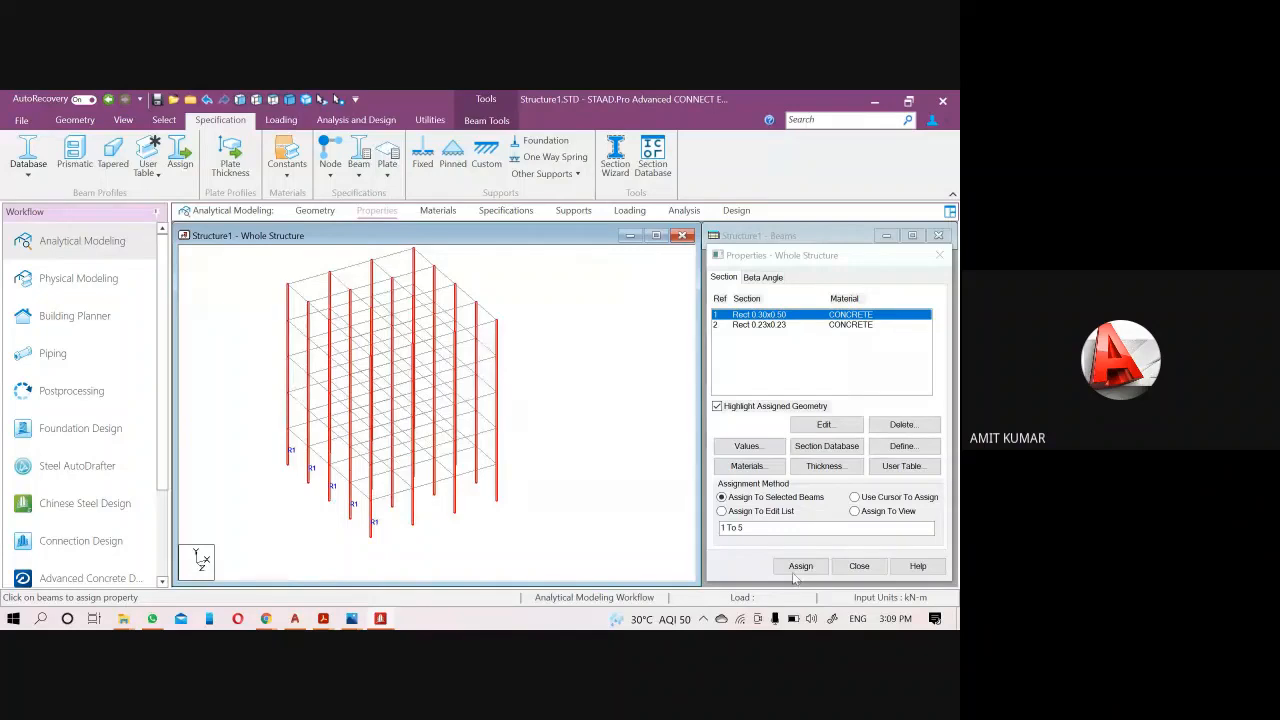
{"action": "left_click", "coordinate": [742, 509]}
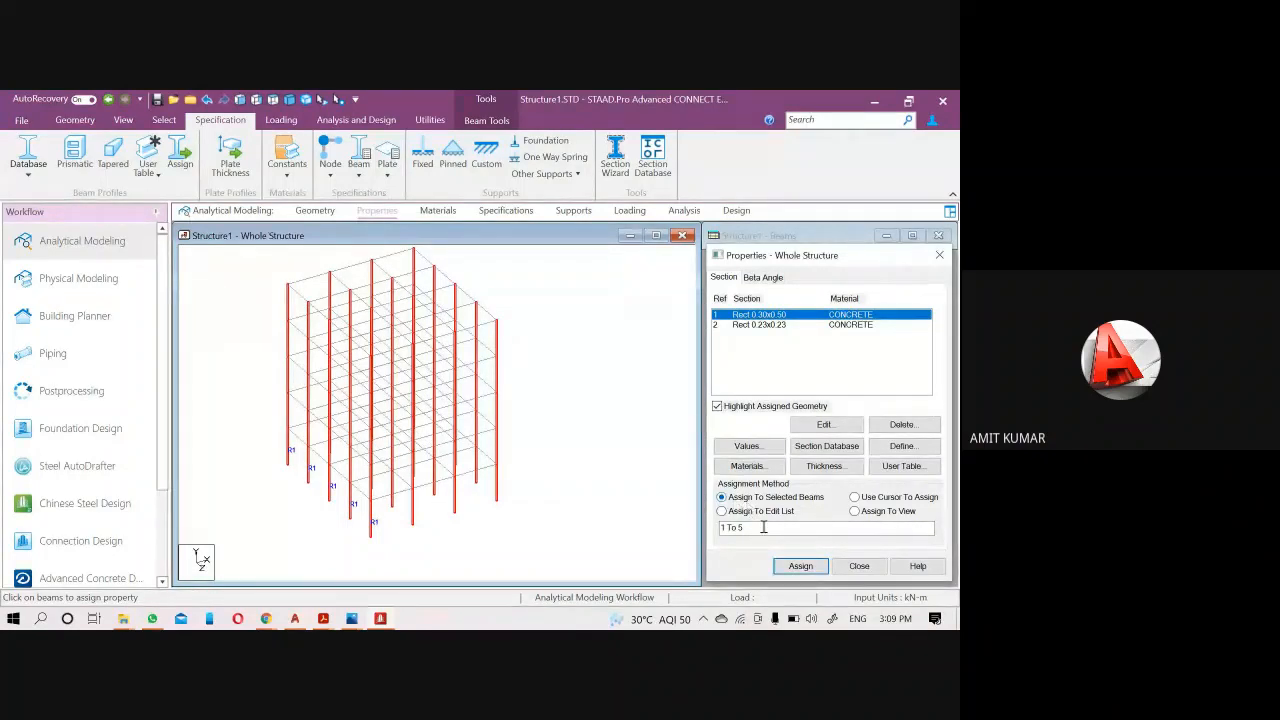
{"action": "left_click_drag", "start_coordinate": [763, 527], "coordinate": [648, 545]}
{"action": "key", "text": "Delete"}
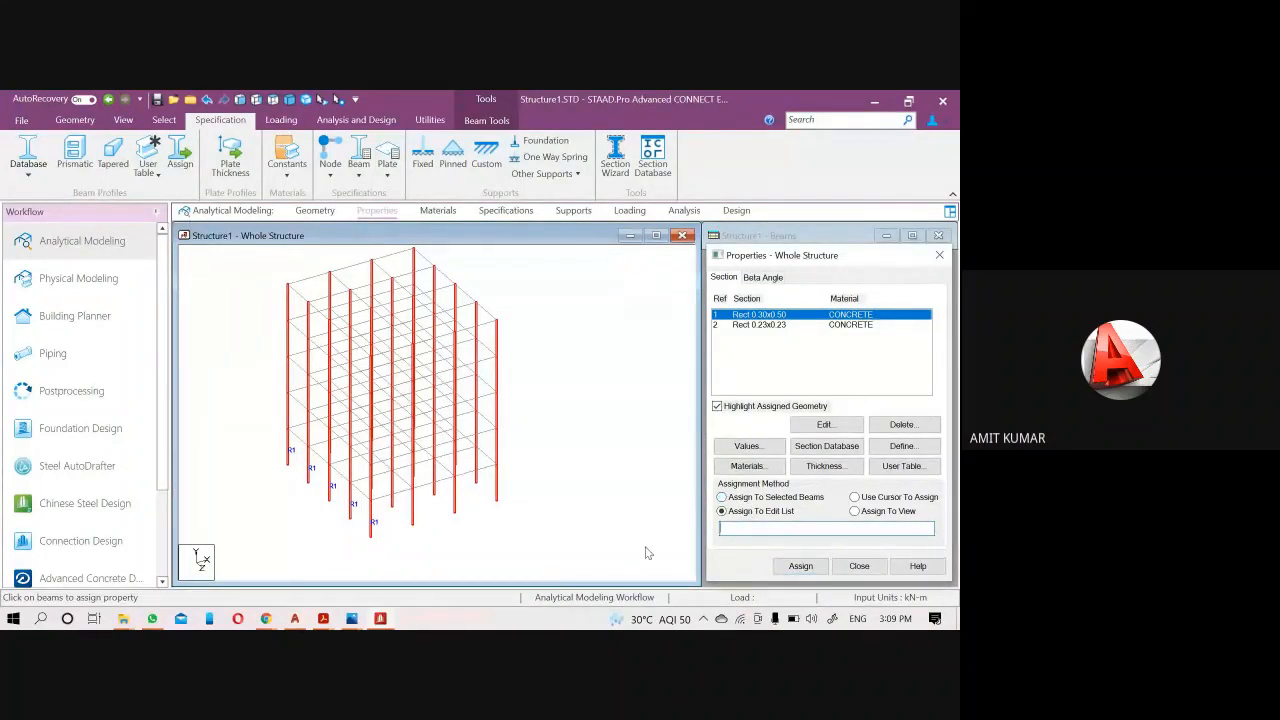
{"action": "left_click", "coordinate": [754, 497]}
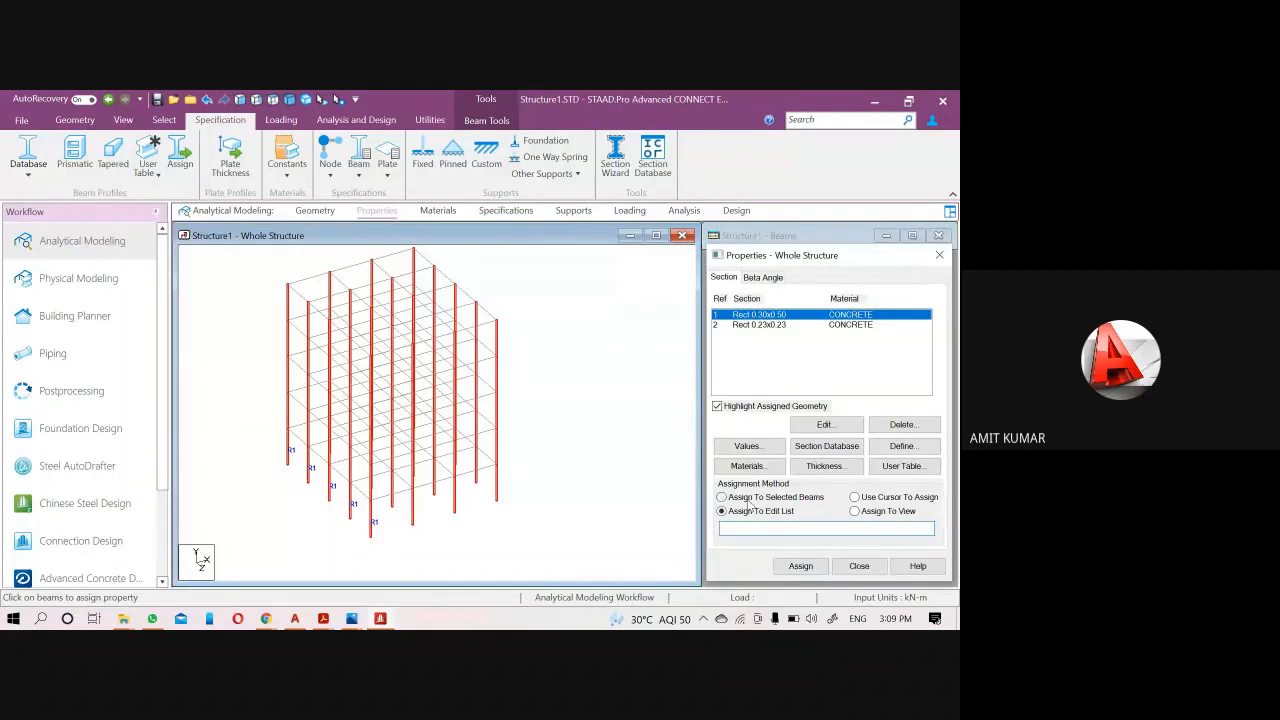
Assign the Rect 0.30x0.50 section to all selected columns and clear the selection.
{"action": "left_click", "coordinate": [800, 566]}
{"action": "left_click", "coordinate": [848, 457]}
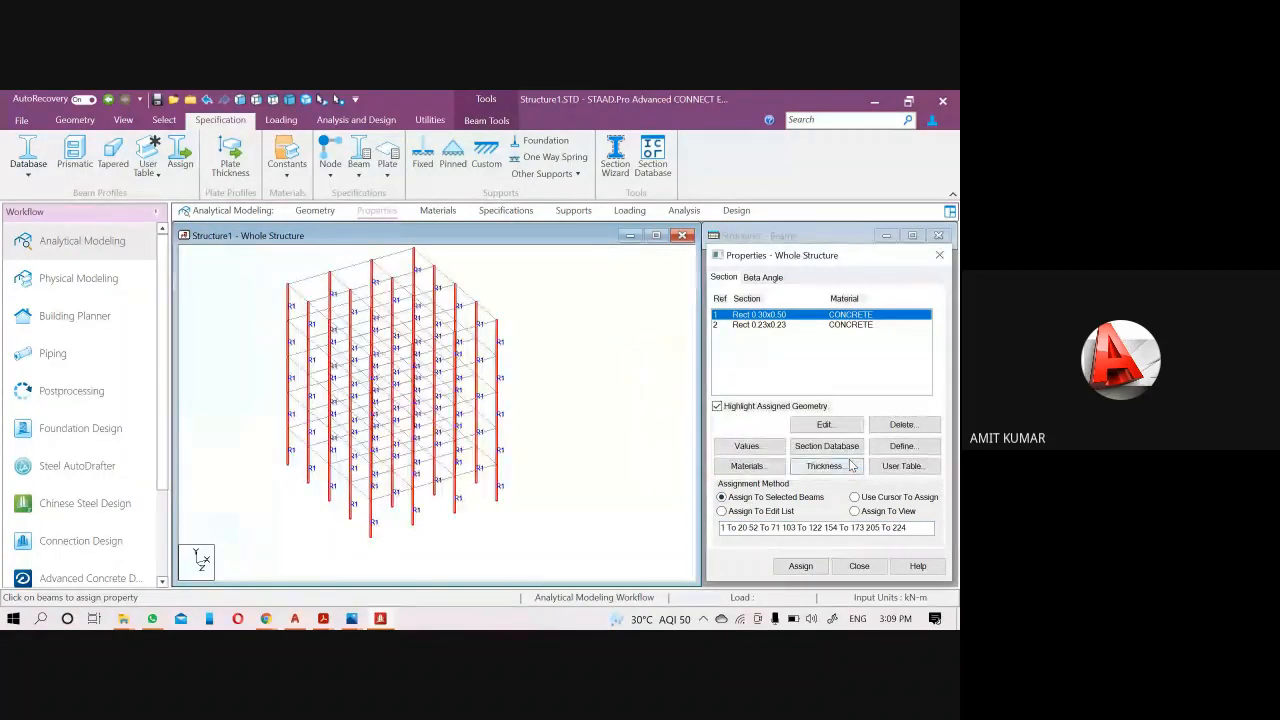
{"action": "left_click", "coordinate": [591, 371]}
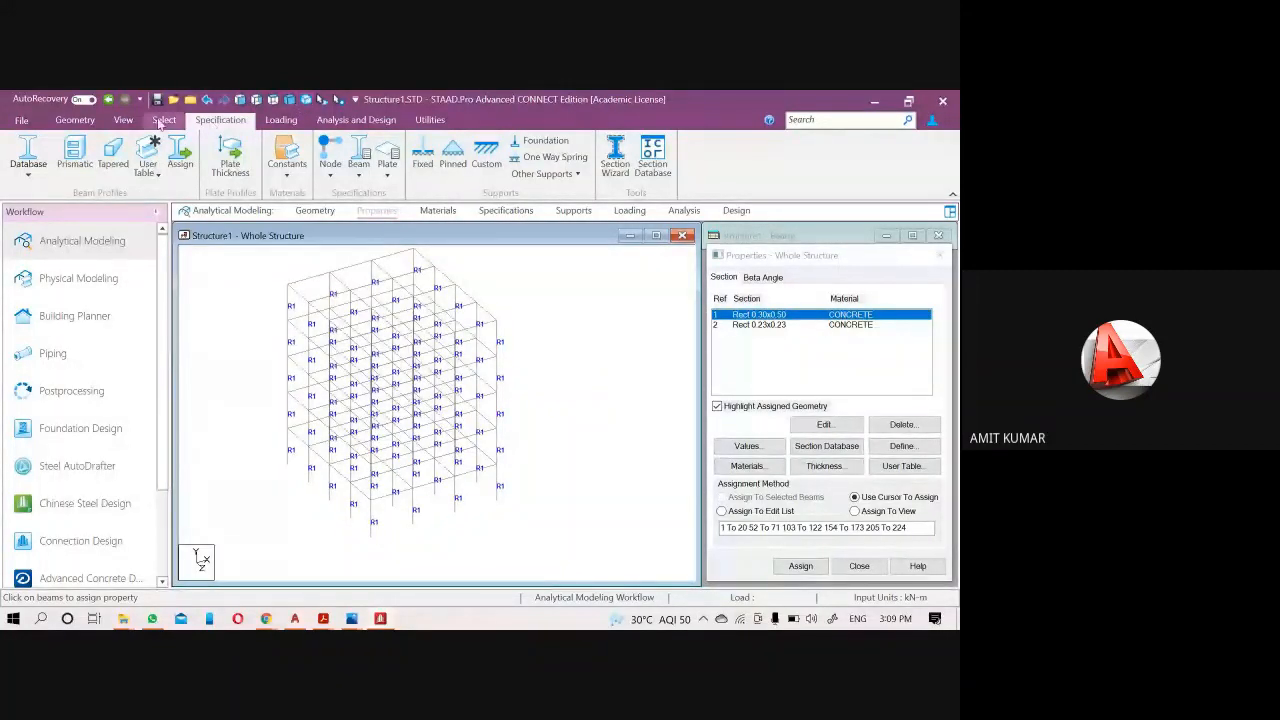
Inspect the orientation of the frame's columns from above in a 3D rendered view, and close that view.
{"action": "left_click", "coordinate": [123, 121]}
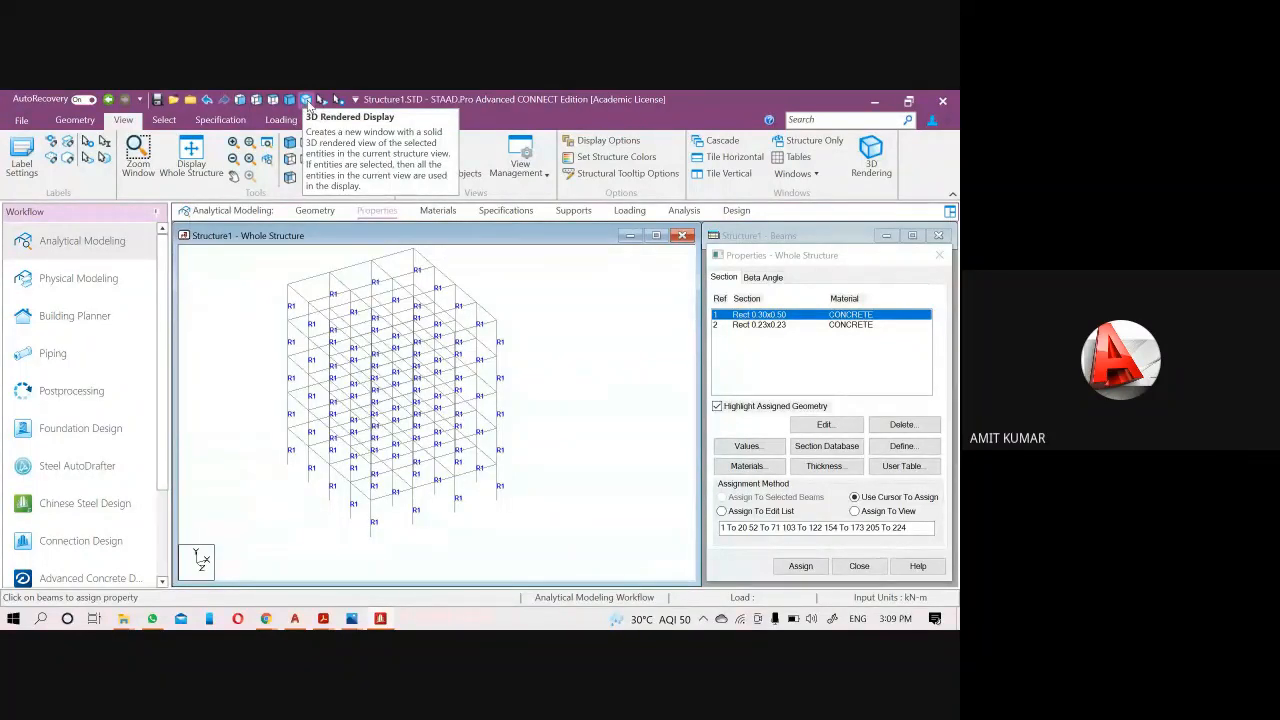
{"action": "left_click", "coordinate": [308, 103]}
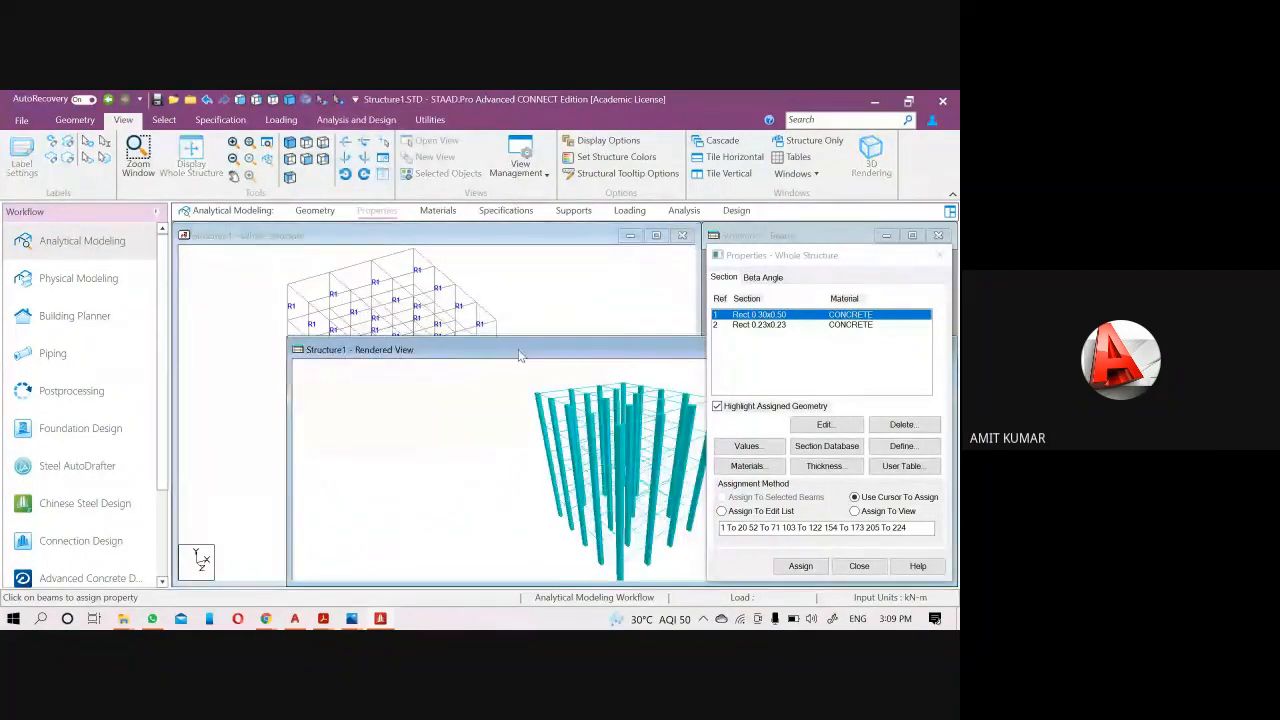
{"action": "left_click_drag", "start_coordinate": [519, 350], "coordinate": [259, 303]}
{"action": "left_click_drag", "start_coordinate": [432, 380], "coordinate": [371, 427]}
{"action": "left_click_drag", "start_coordinate": [430, 348], "coordinate": [449, 323]}
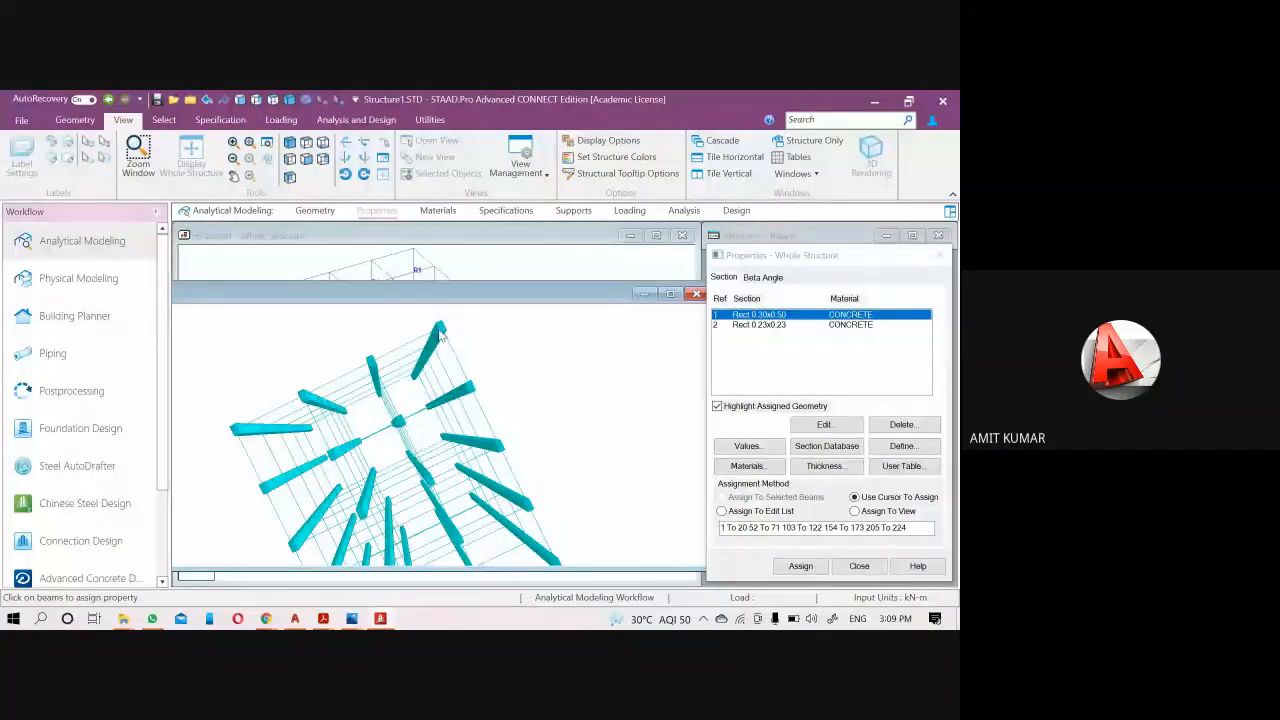
{"action": "left_click_drag", "start_coordinate": [435, 342], "coordinate": [446, 350]}
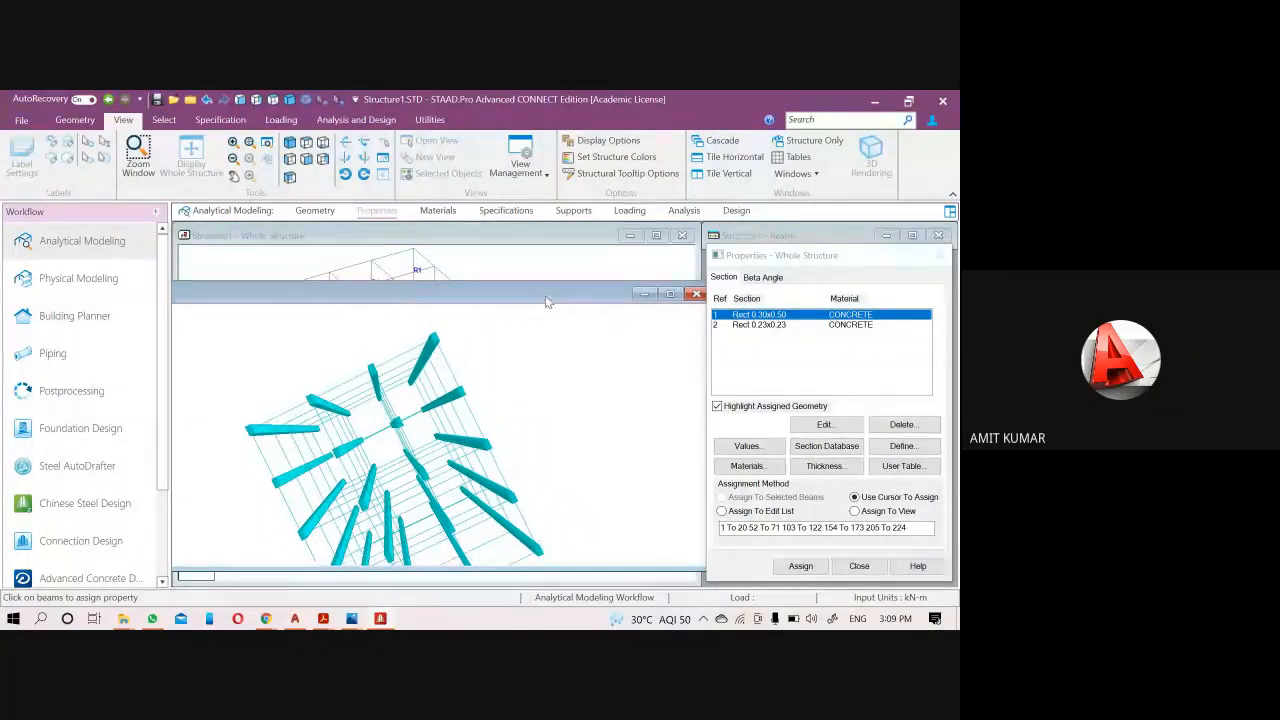
{"action": "left_click_drag", "start_coordinate": [546, 297], "coordinate": [389, 336]}
{"action": "left_click", "coordinate": [565, 327]}
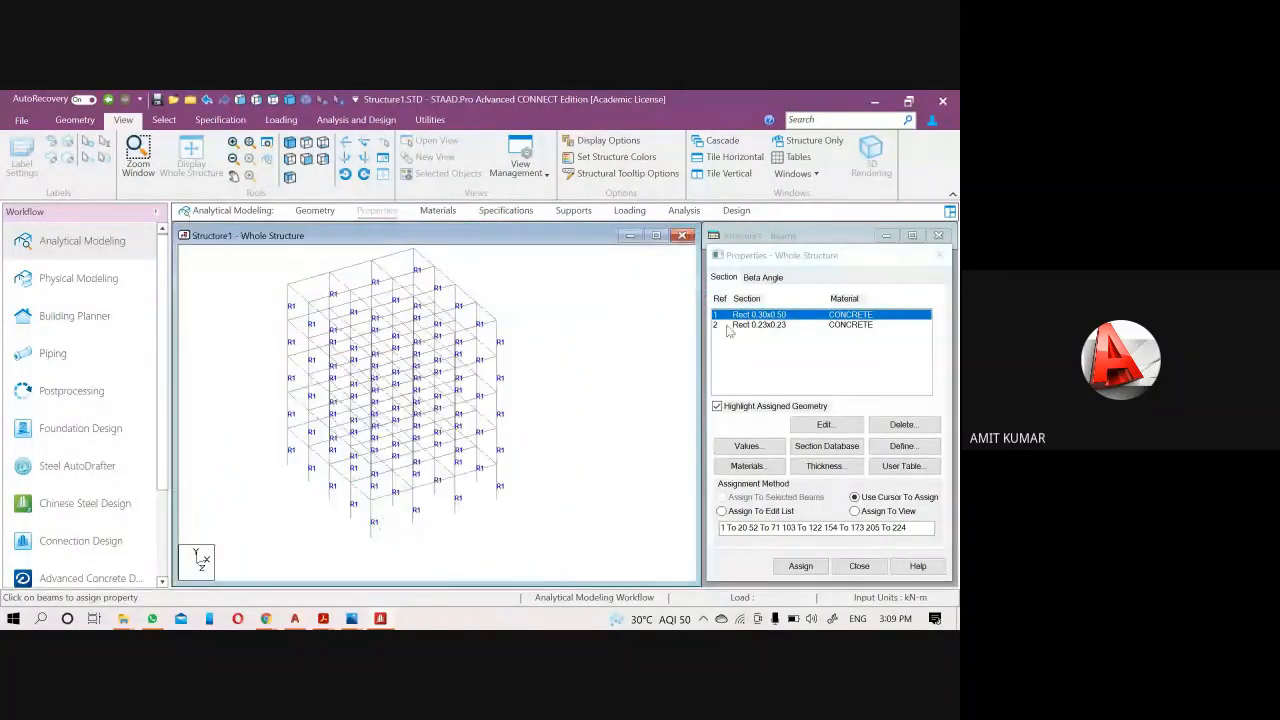
Create a beta angle of 90 degrees and make it the active entry for assignment.
{"action": "left_click", "coordinate": [768, 279]}
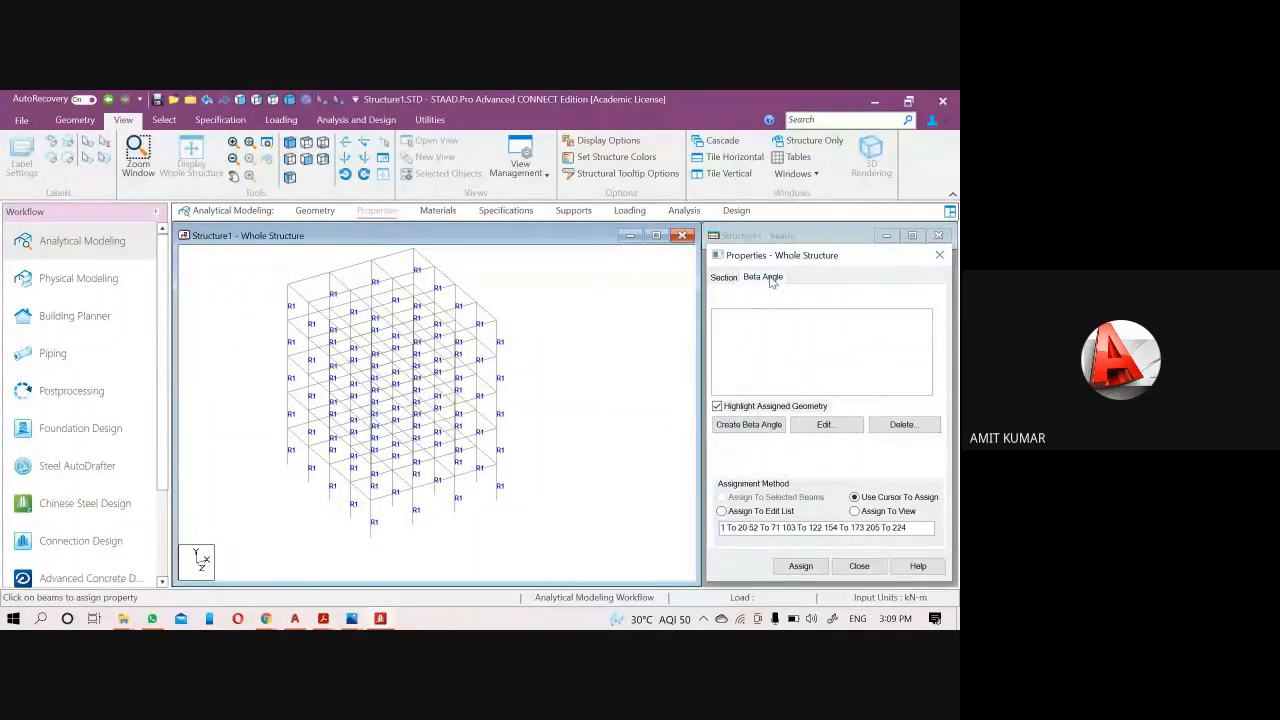
{"action": "left_click", "coordinate": [740, 426]}
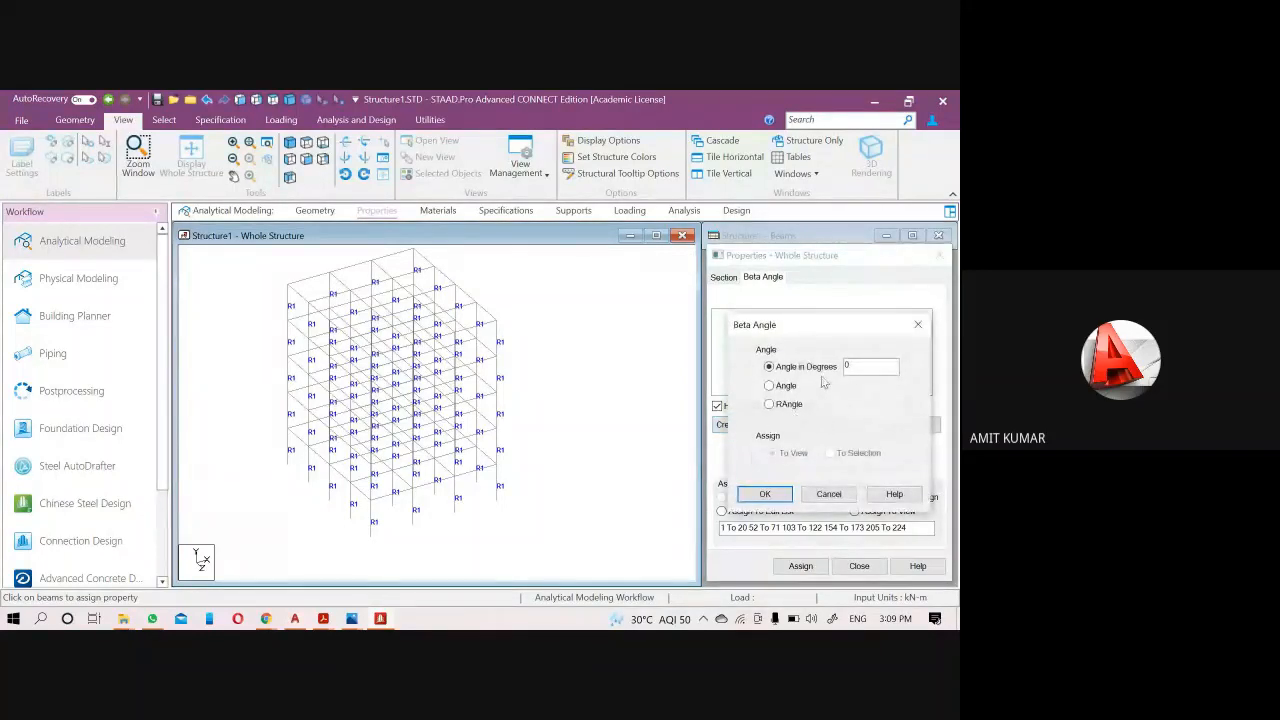
{"action": "double_click", "coordinate": [860, 366]}
{"action": "type", "text": "90"}
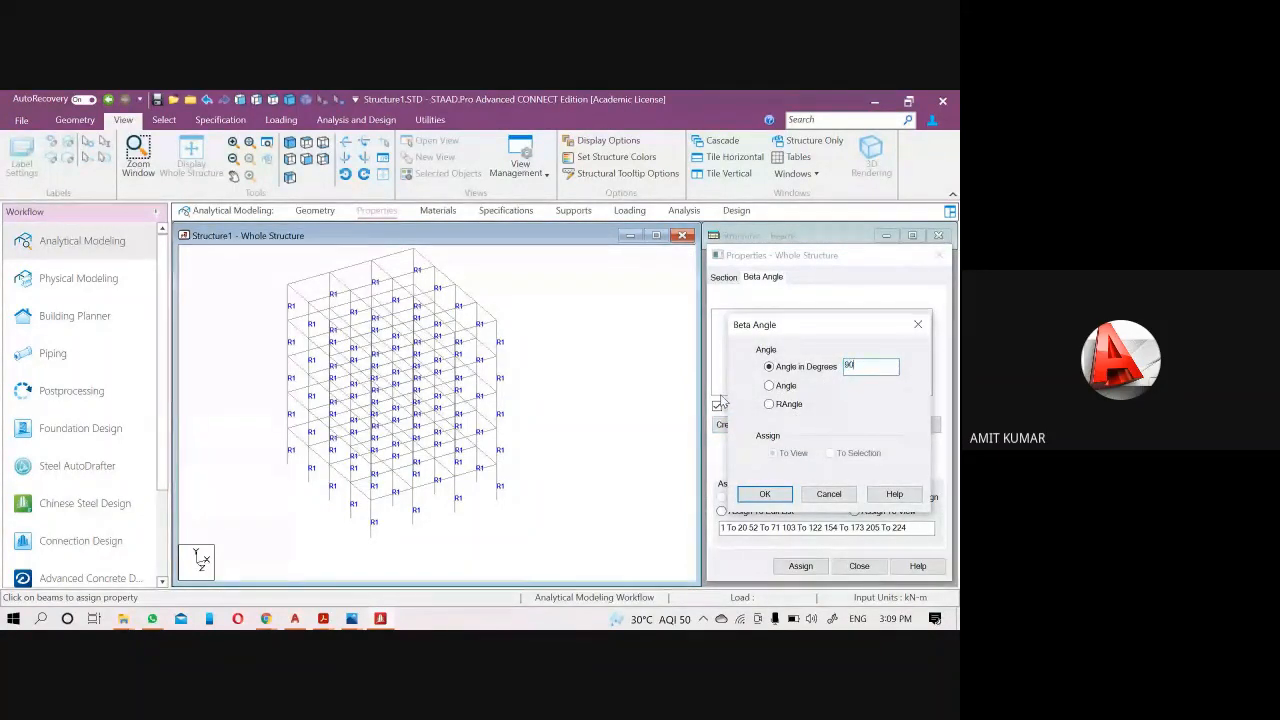
{"action": "left_click", "coordinate": [772, 494]}
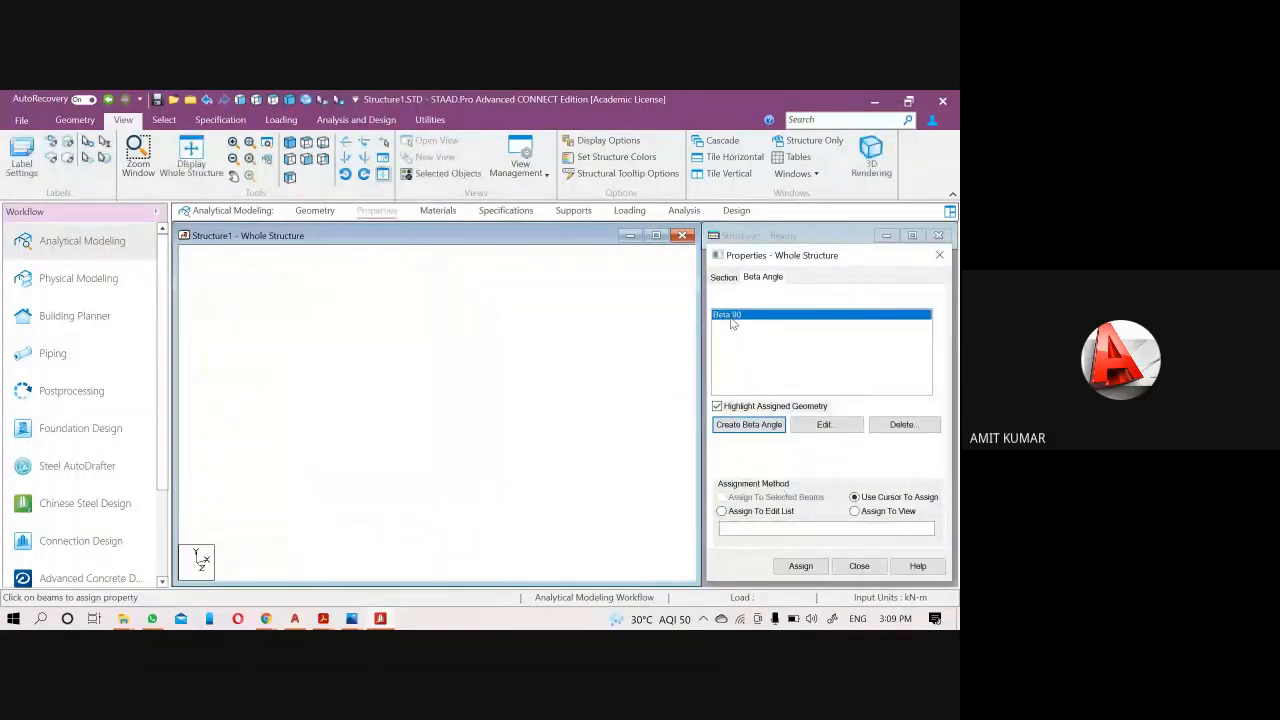
{"action": "left_click", "coordinate": [733, 315]}
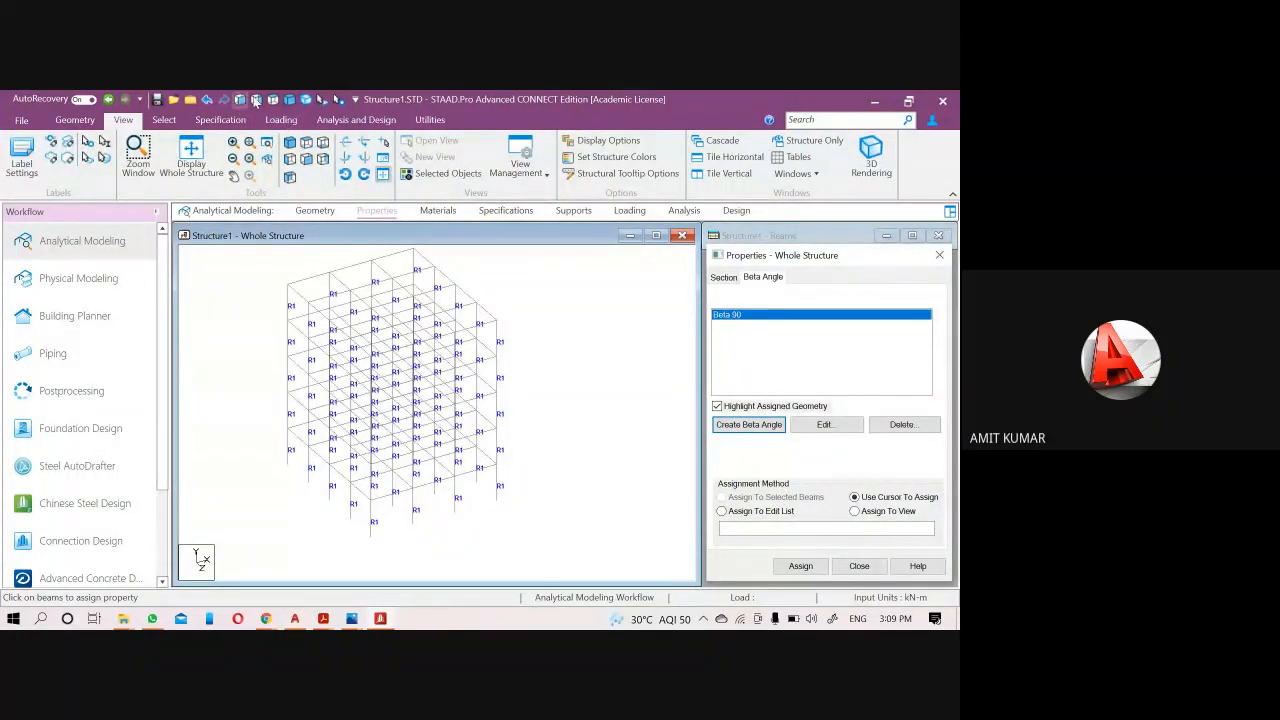
Select the four corner columns over their full height from the plan view, and return to the isometric view.
{"action": "left_click", "coordinate": [274, 100]}
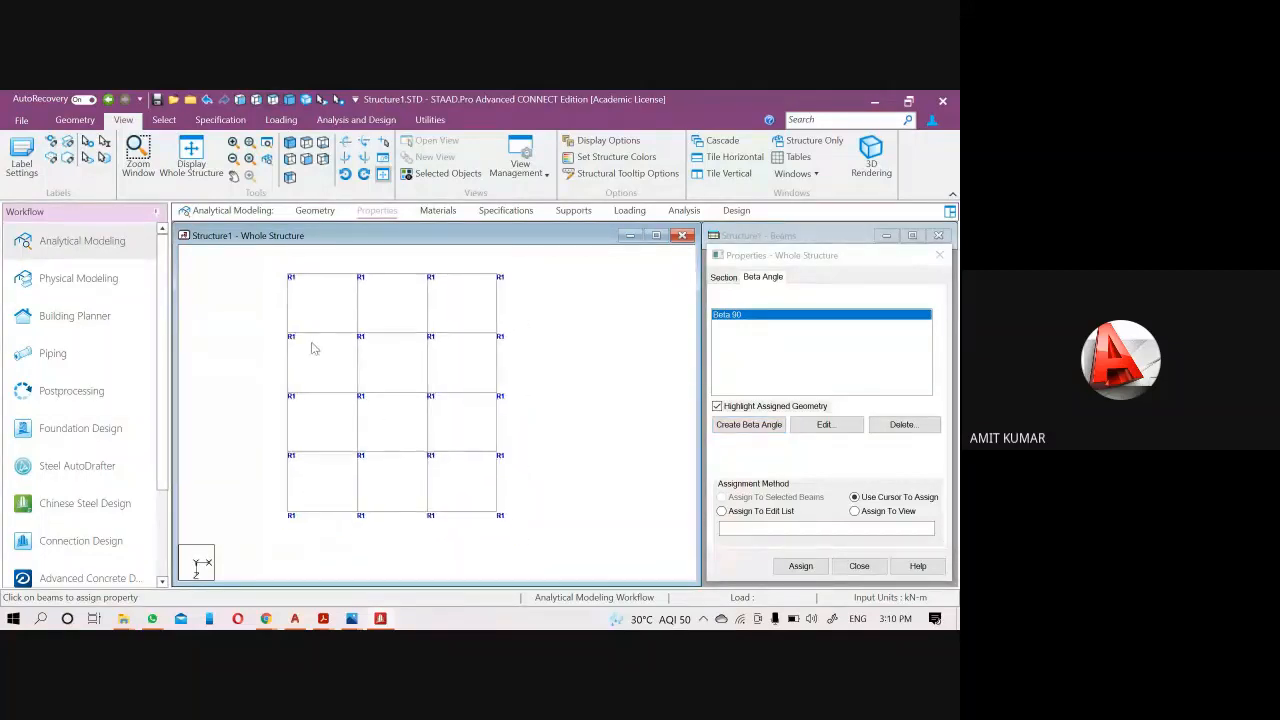
{"action": "left_click_drag", "start_coordinate": [284, 352], "coordinate": [316, 387]}
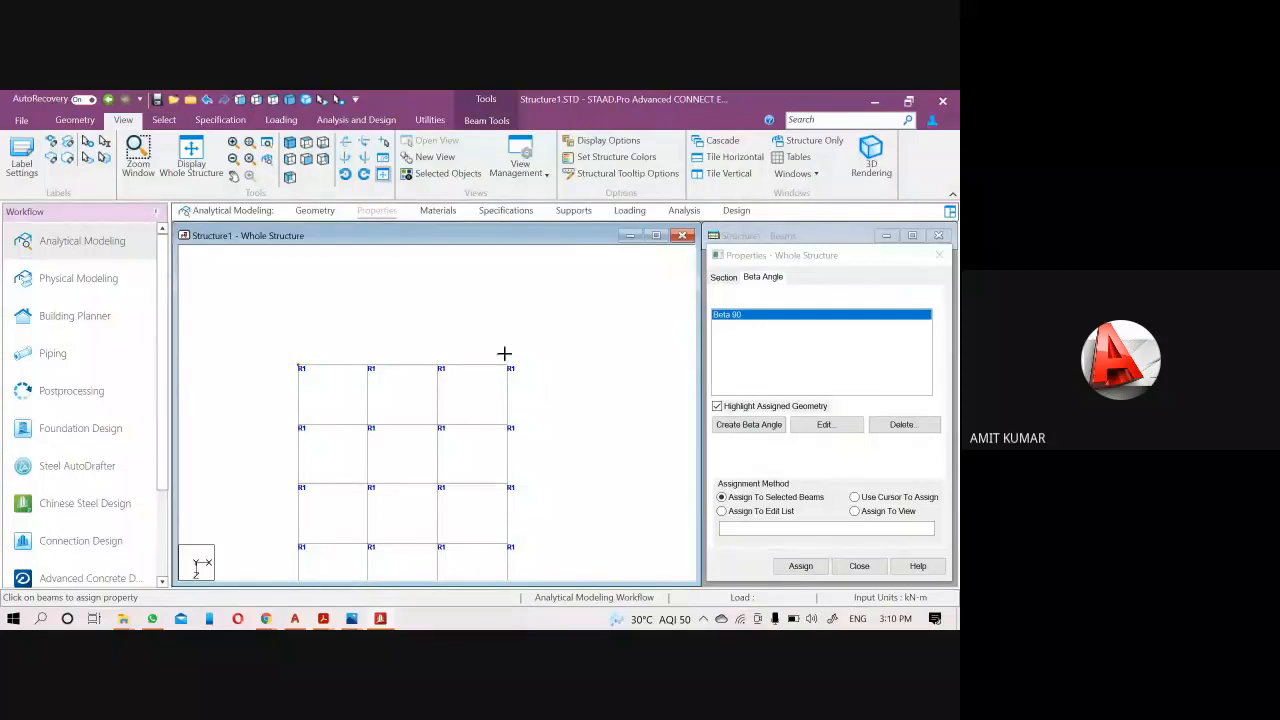
{"action": "left_click_drag", "start_coordinate": [533, 386], "coordinate": [496, 341]}
{"action": "scroll", "coordinate": [554, 457], "scroll_direction": "down", "scroll_amount": 1}
{"action": "middle_click_drag", "start_coordinate": [523, 486], "coordinate": [554, 335]}
{"action": "left_click_drag", "start_coordinate": [549, 455], "coordinate": [515, 427]}
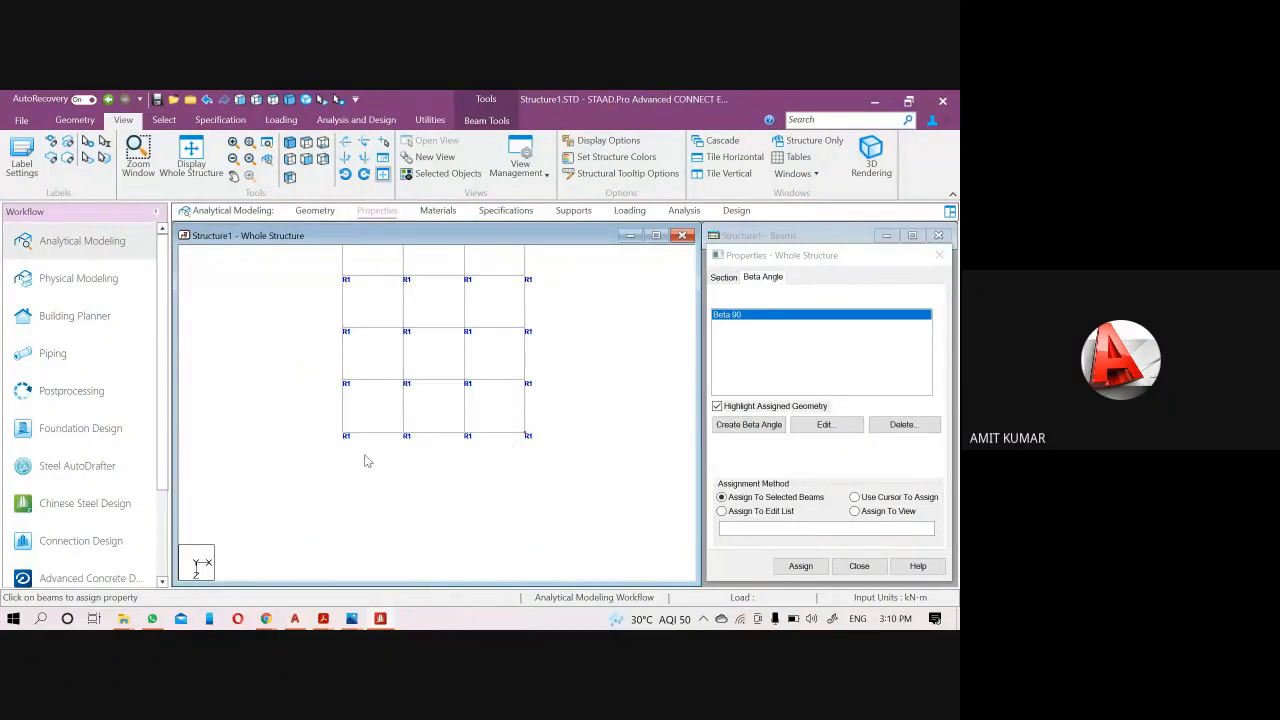
{"action": "left_click_drag", "start_coordinate": [318, 423], "coordinate": [354, 457]}
{"action": "left_click", "coordinate": [288, 104]}
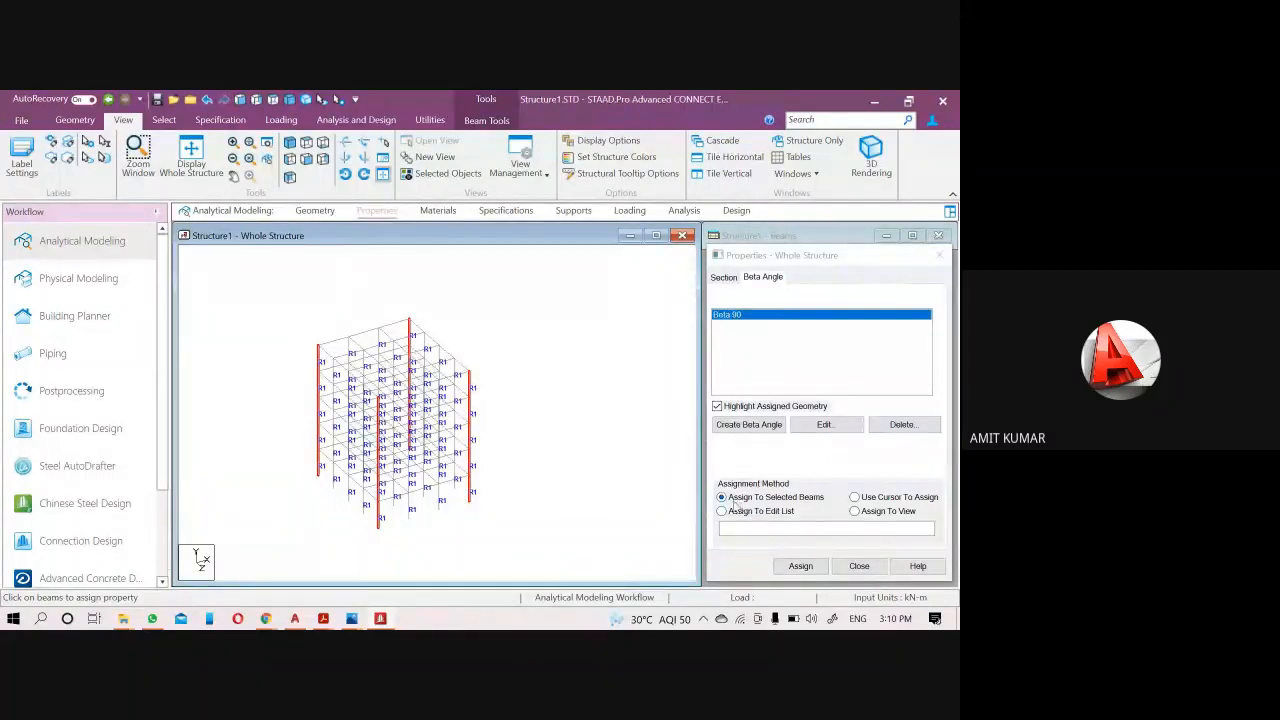
Assign the 90-degree beta angle to the selected corner columns and clear the selection.
{"action": "left_click", "coordinate": [805, 566]}
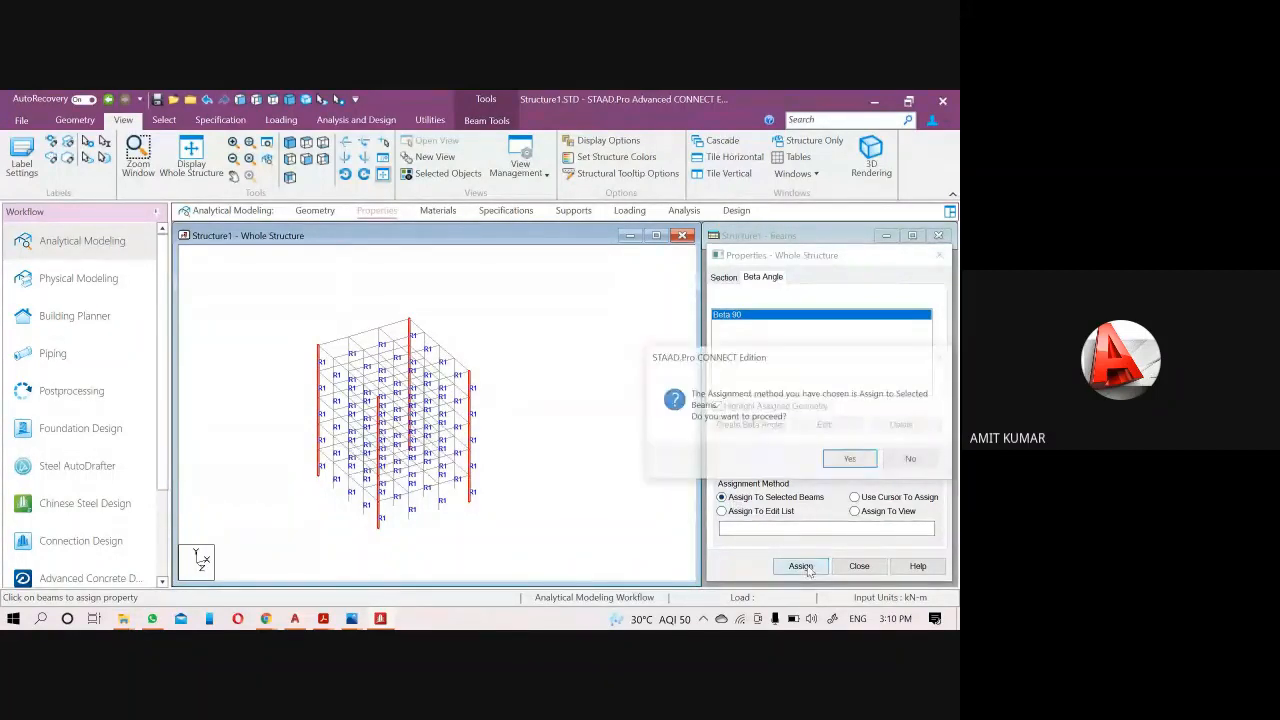
{"action": "left_click", "coordinate": [849, 458]}
{"action": "scroll", "coordinate": [457, 381], "scroll_direction": "up", "scroll_amount": 2}
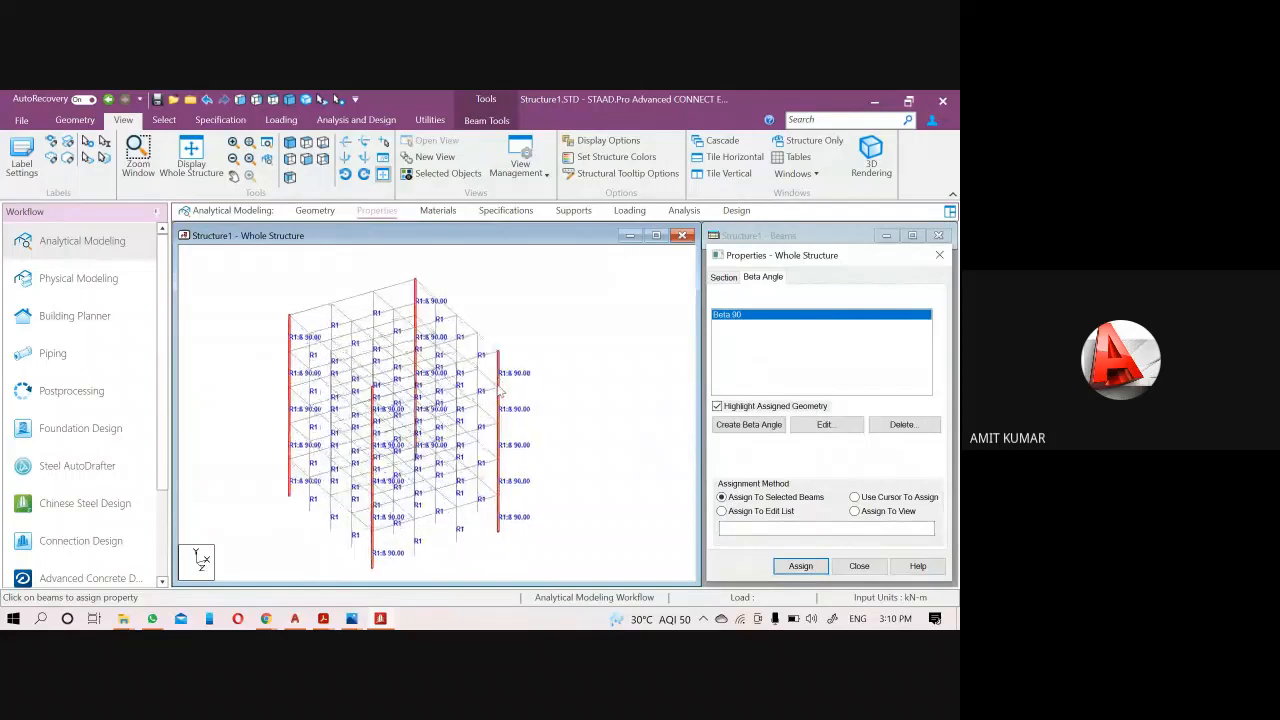
{"action": "scroll", "coordinate": [528, 379], "scroll_direction": "down", "scroll_amount": 1}
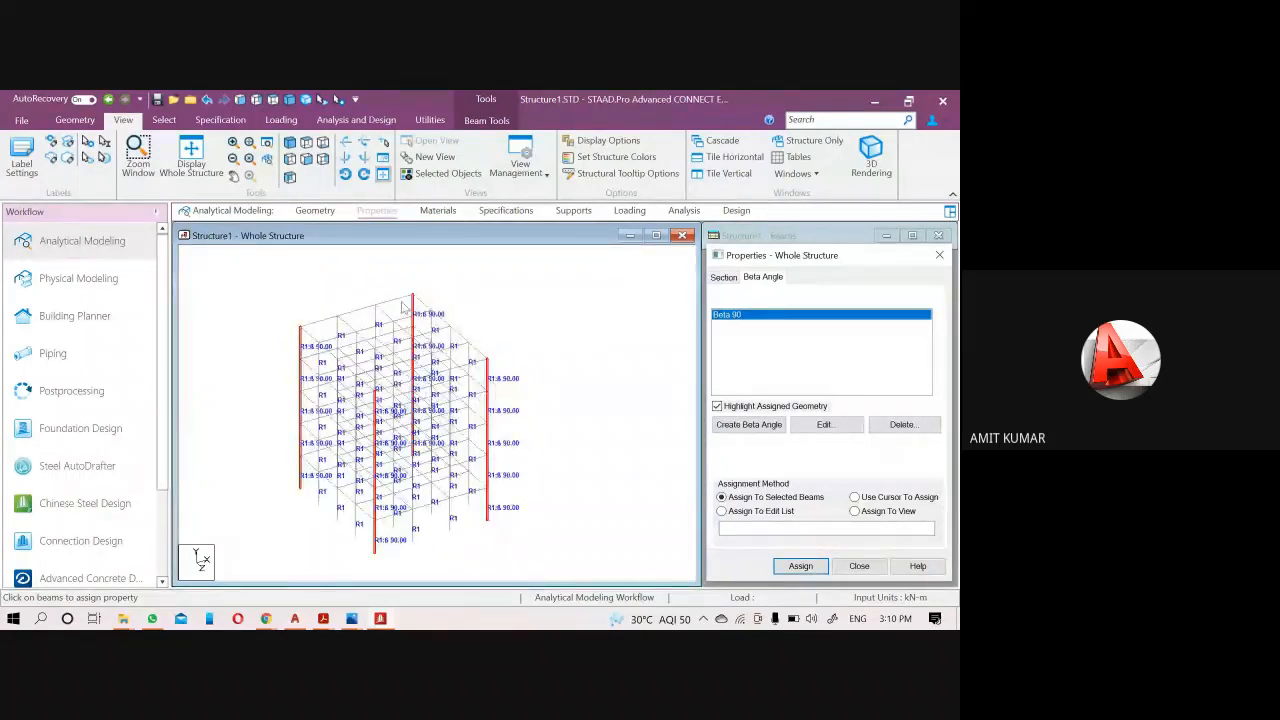
{"action": "left_click", "coordinate": [574, 326]}
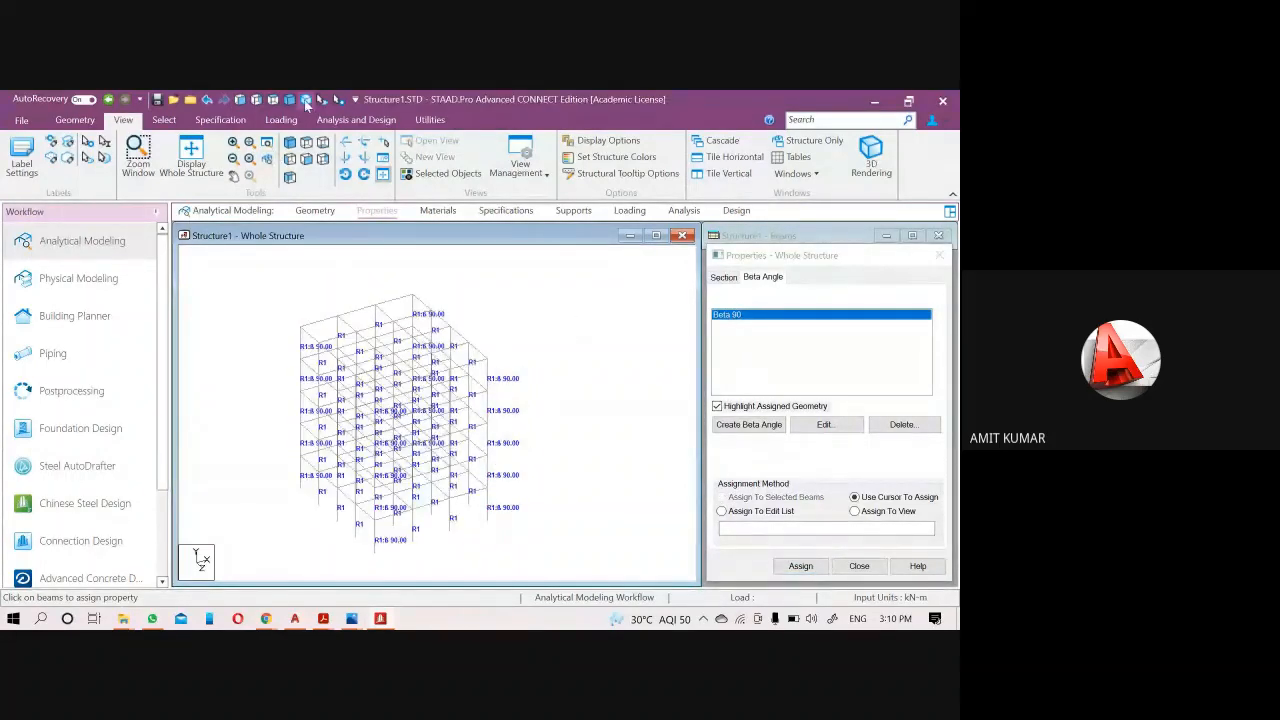
Inspect the orientation of the corner columns from above in a 3D rendered view, and close the properties window and that view.
{"action": "left_click", "coordinate": [305, 101]}
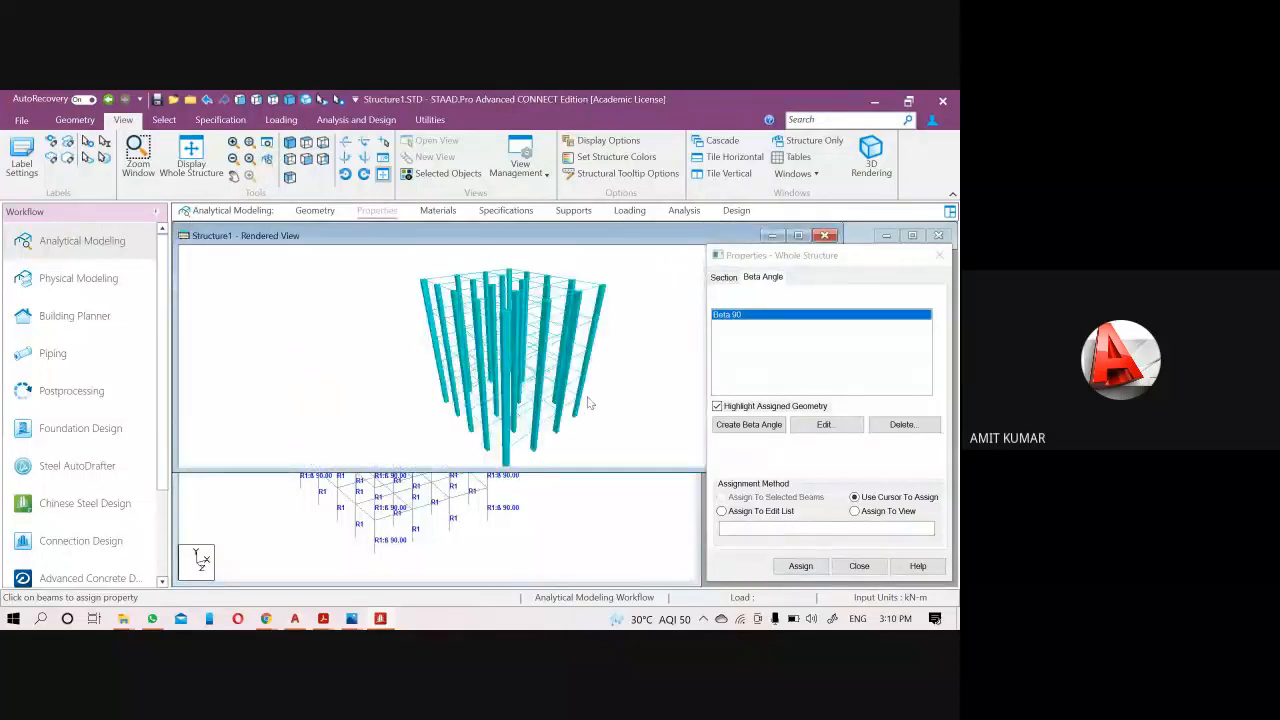
{"action": "left_click_drag", "start_coordinate": [562, 467], "coordinate": [392, 276]}
{"action": "mouse_move", "coordinate": [631, 422]}
{"action": "left_mouse_down"}
{"action": "mouse_move", "coordinate": [601, 390]}
{"action": "mouse_move", "coordinate": [645, 406]}
{"action": "mouse_move", "coordinate": [620, 410]}
{"action": "mouse_move", "coordinate": [638, 406]}
{"action": "left_mouse_up"}
{"action": "scroll", "coordinate": [623, 403], "scroll_direction": "up", "scroll_amount": 3}
{"action": "scroll", "coordinate": [653, 405], "scroll_direction": "up", "scroll_amount": 1}
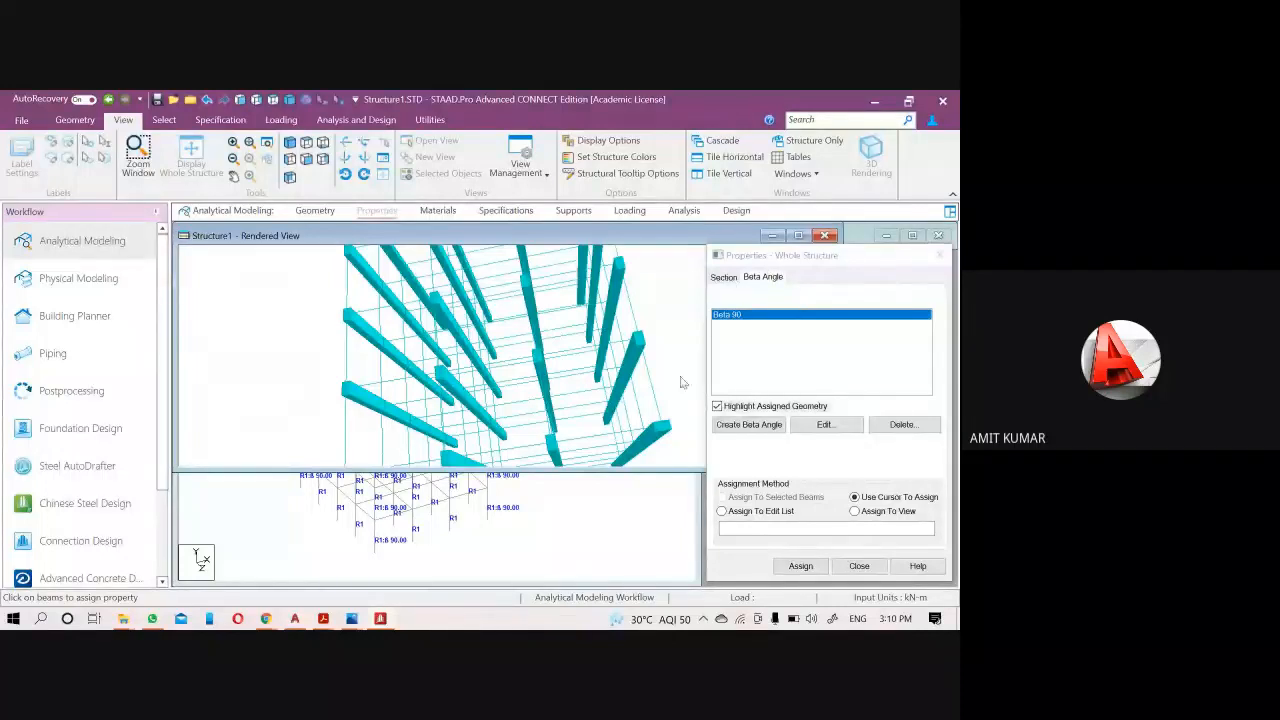
{"action": "left_click_drag", "start_coordinate": [582, 406], "coordinate": [521, 452]}
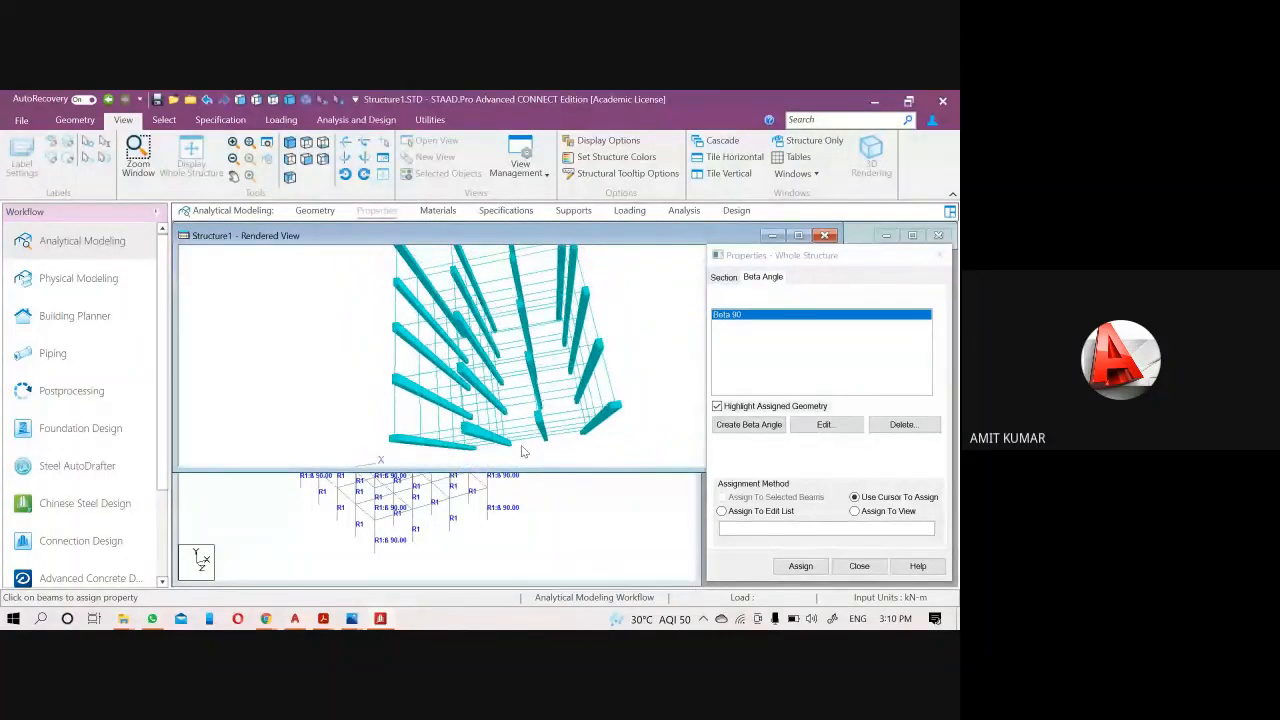
{"action": "left_click", "coordinate": [942, 256]}
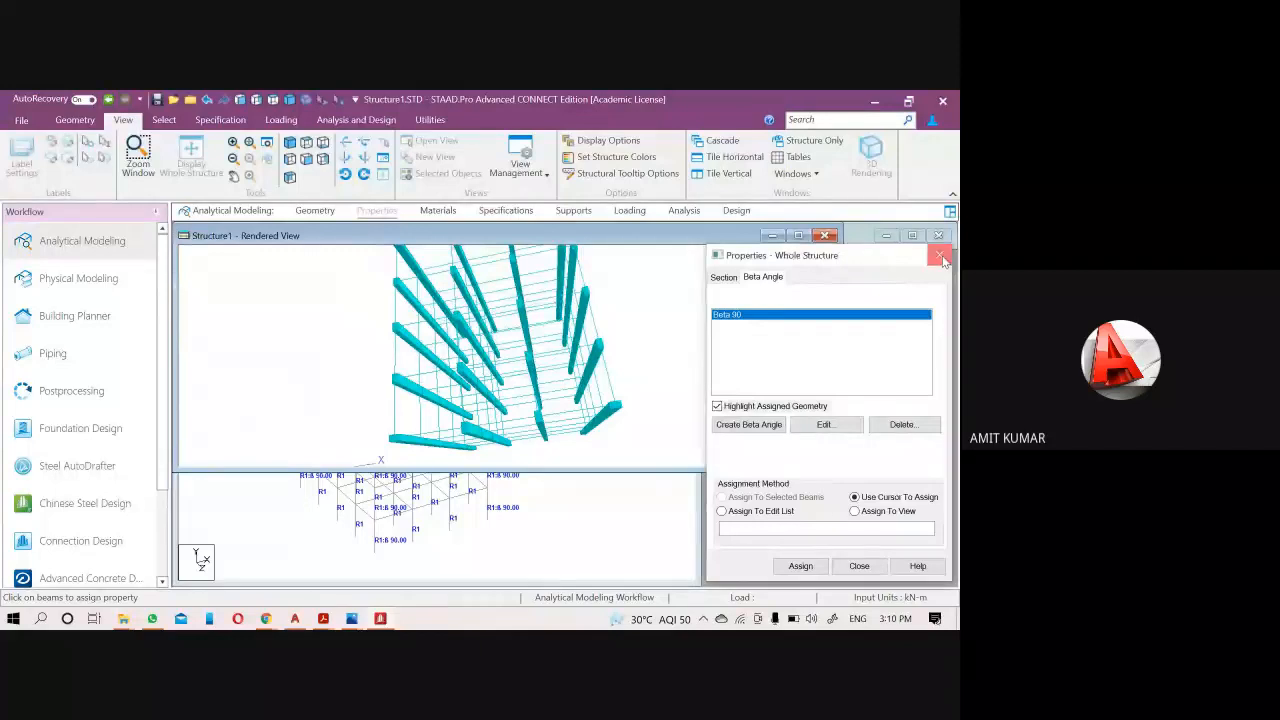
{"action": "left_click", "coordinate": [825, 235]}
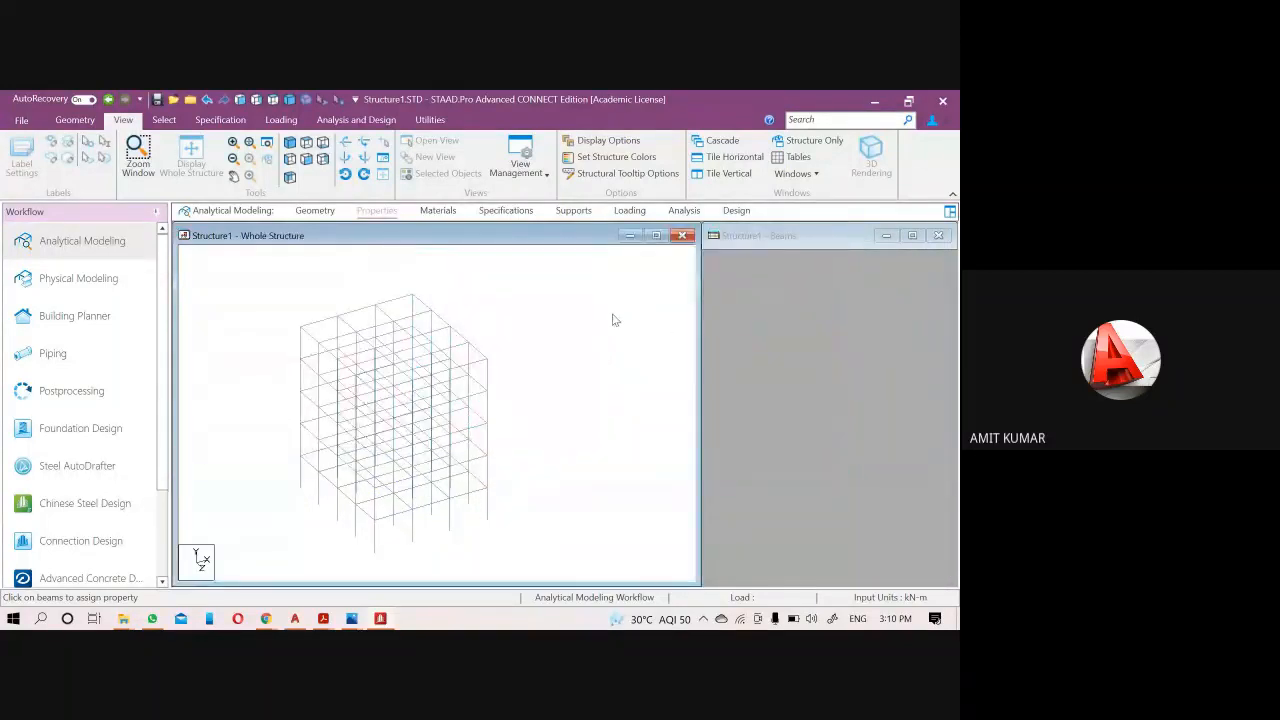
Reopen the section properties of the whole structure and make Rect 0.23x0.23 the active section.
{"action": "left_click", "coordinate": [376, 211]}
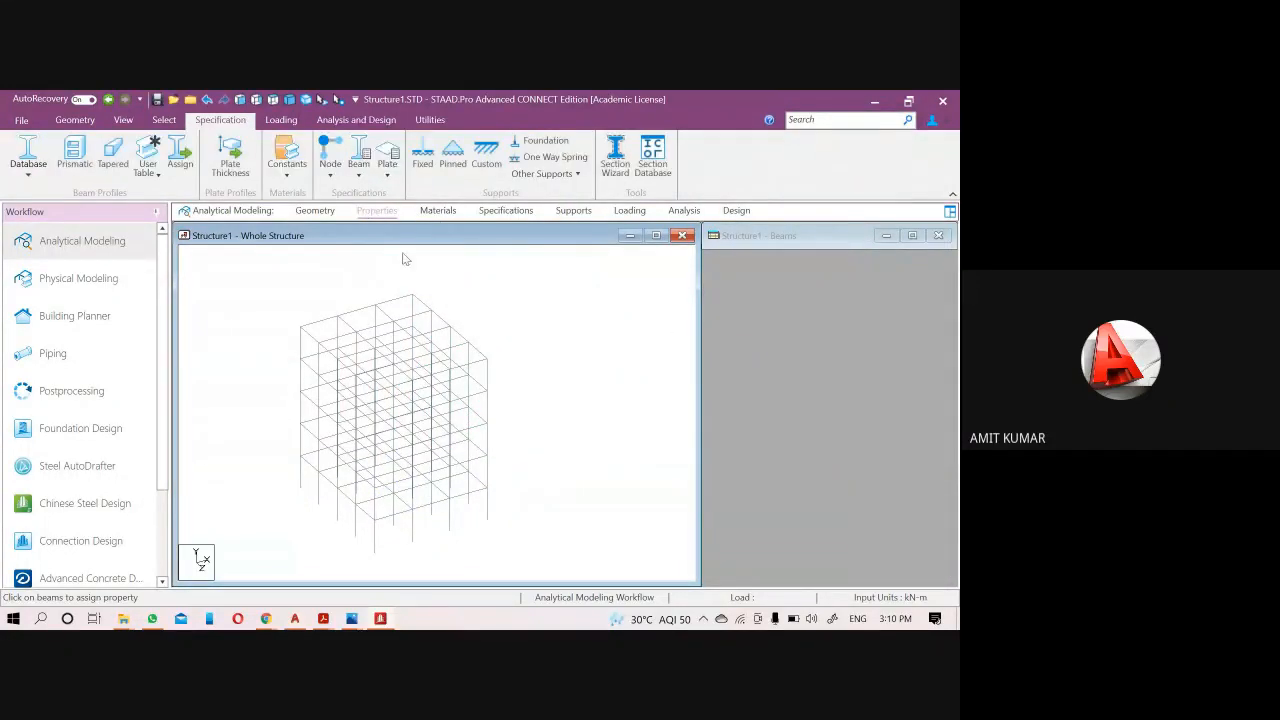
{"action": "left_click", "coordinate": [436, 211]}
{"action": "left_click", "coordinate": [374, 210]}
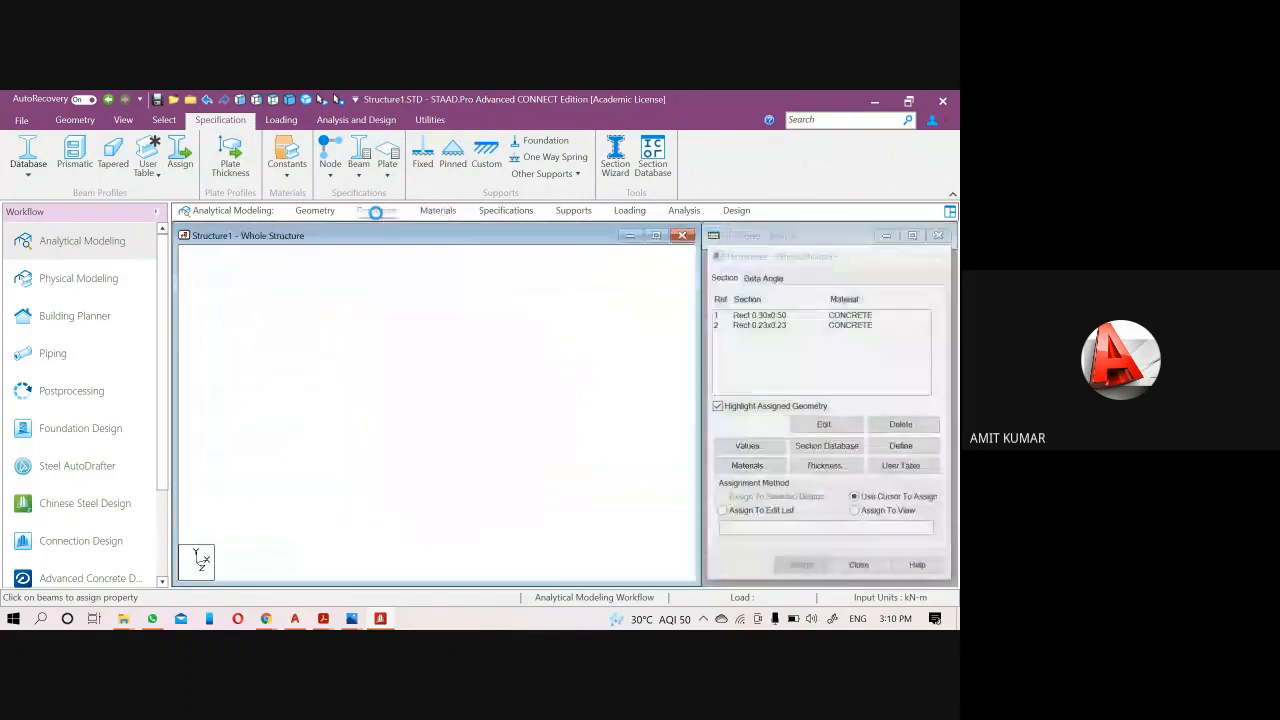
{"action": "left_click", "coordinate": [744, 325]}
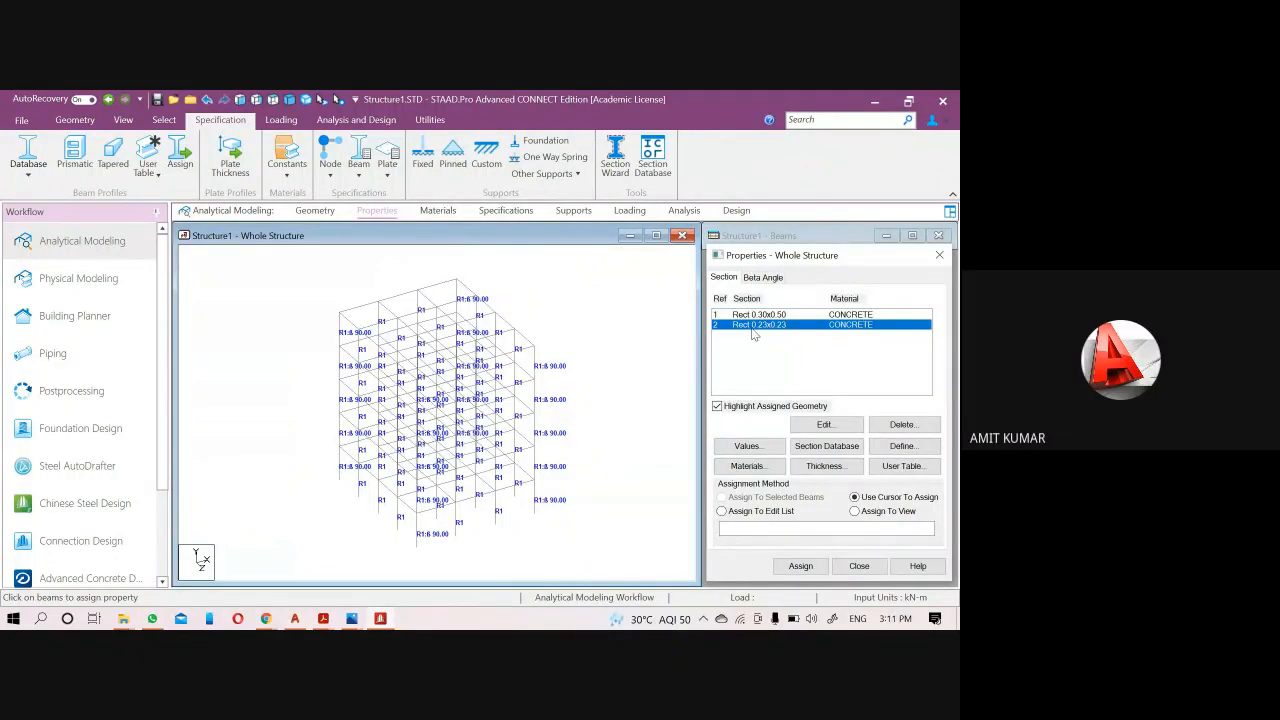
Select the horizontal beams of all five floor levels, one level at a time, in the front view.
{"action": "left_click", "coordinate": [241, 101]}
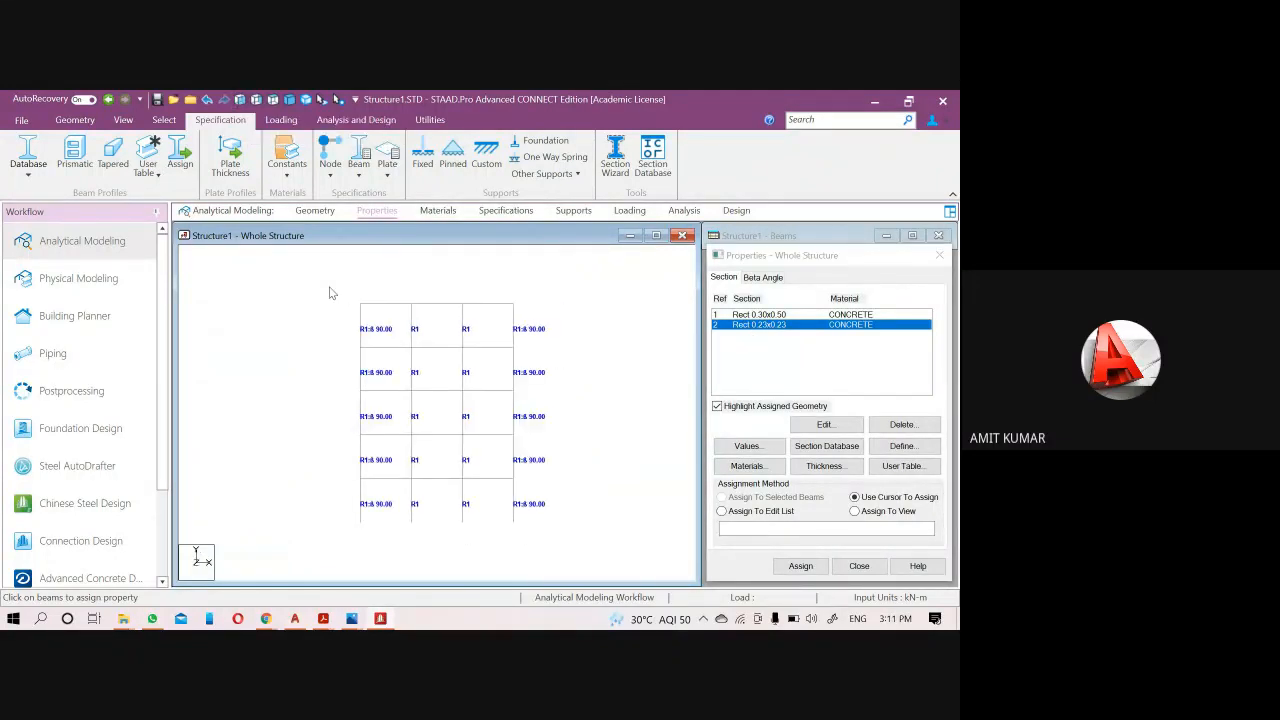
{"action": "left_click_drag", "start_coordinate": [329, 287], "coordinate": [541, 313]}
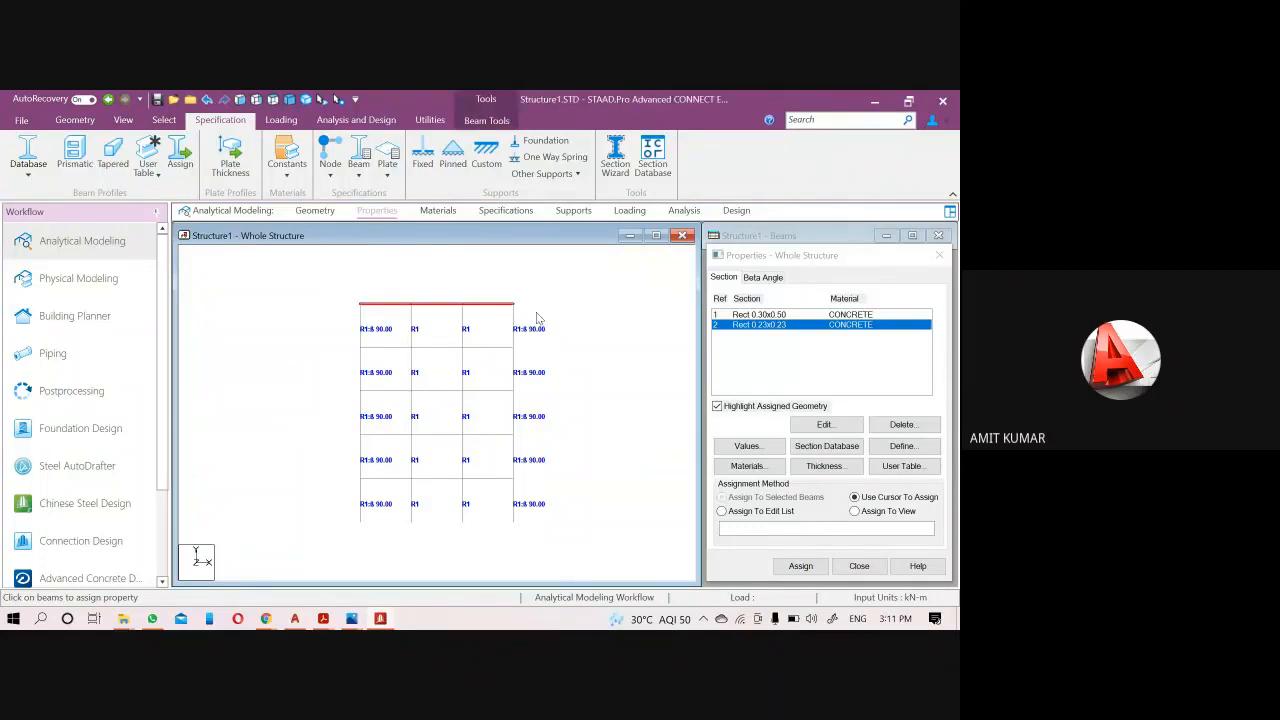
{"action": "left_click_drag", "start_coordinate": [349, 343], "coordinate": [531, 351]}
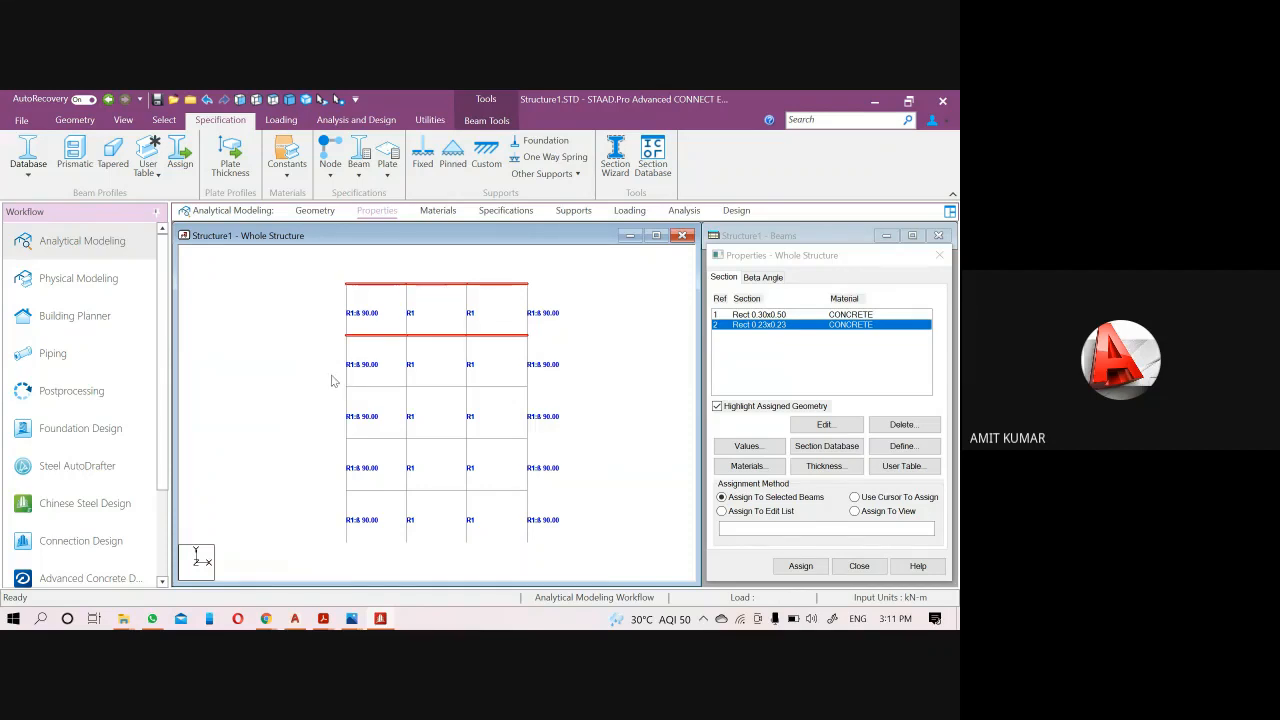
{"action": "left_click_drag", "start_coordinate": [336, 381], "coordinate": [548, 395]}
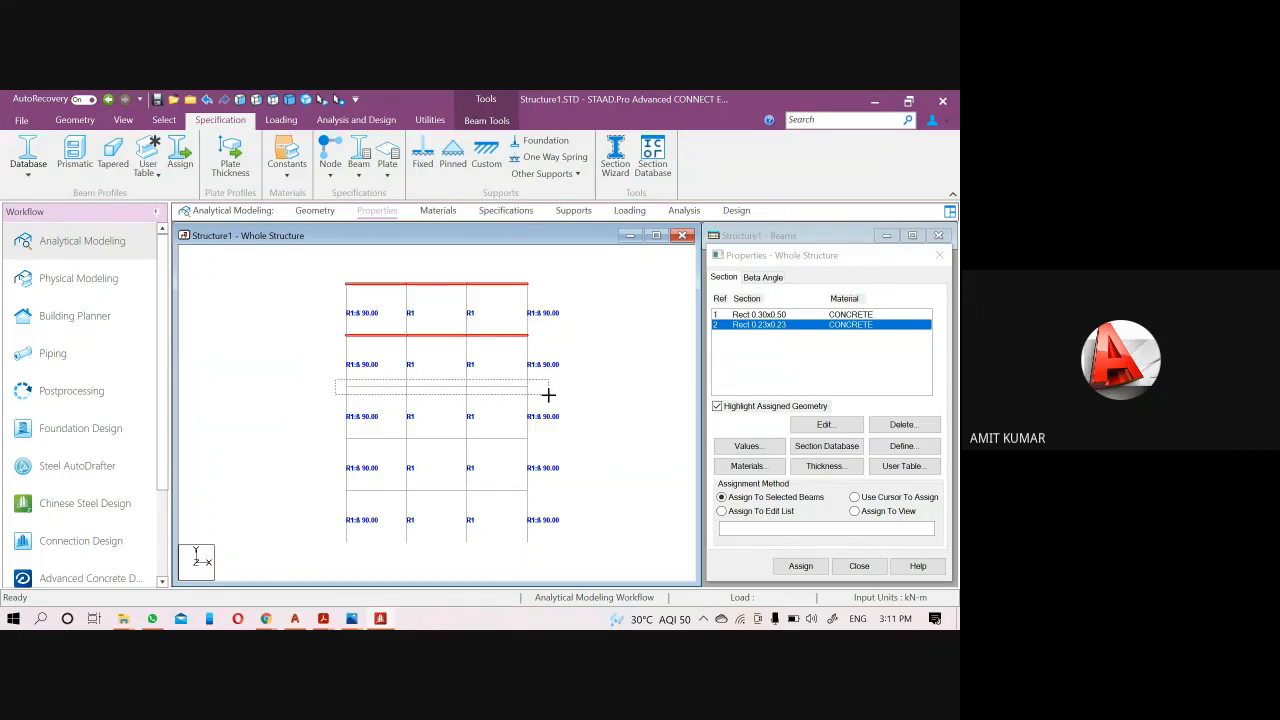
{"action": "left_click_drag", "start_coordinate": [548, 395], "coordinate": [548, 395]}
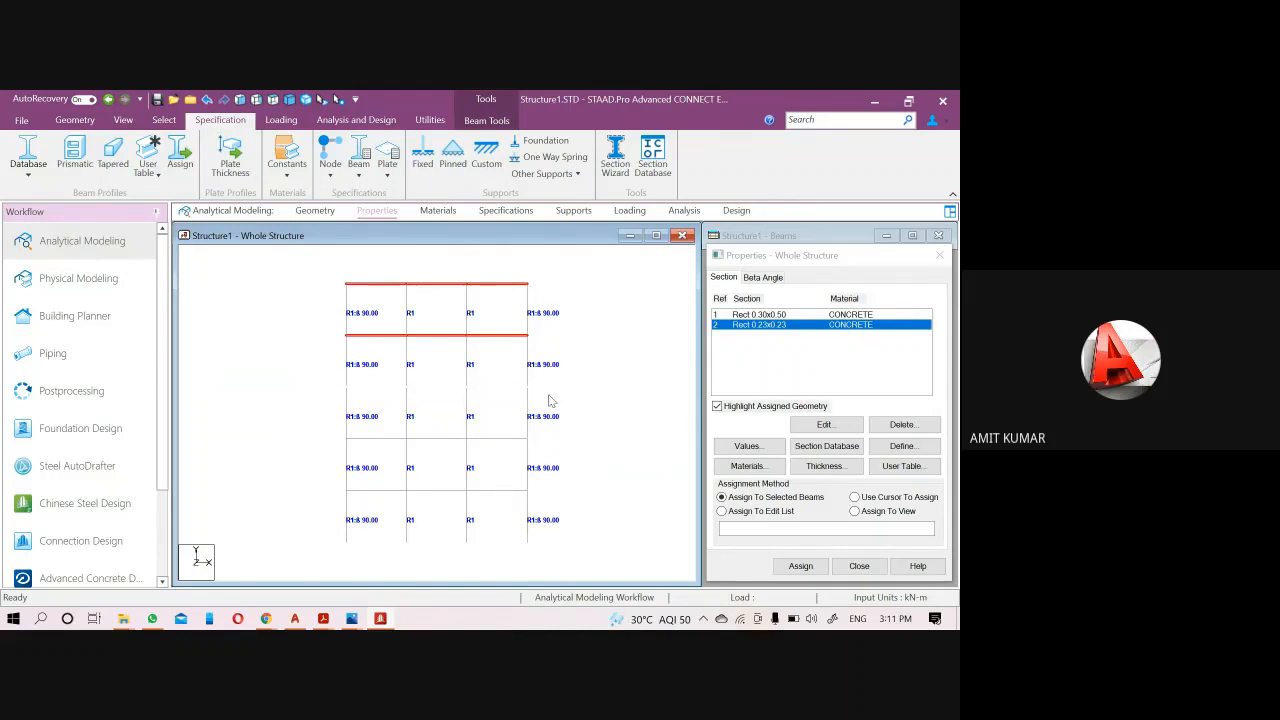
{"action": "left_click_drag", "start_coordinate": [336, 437], "coordinate": [540, 456]}
{"action": "left_click_drag", "start_coordinate": [333, 483], "coordinate": [568, 495]}
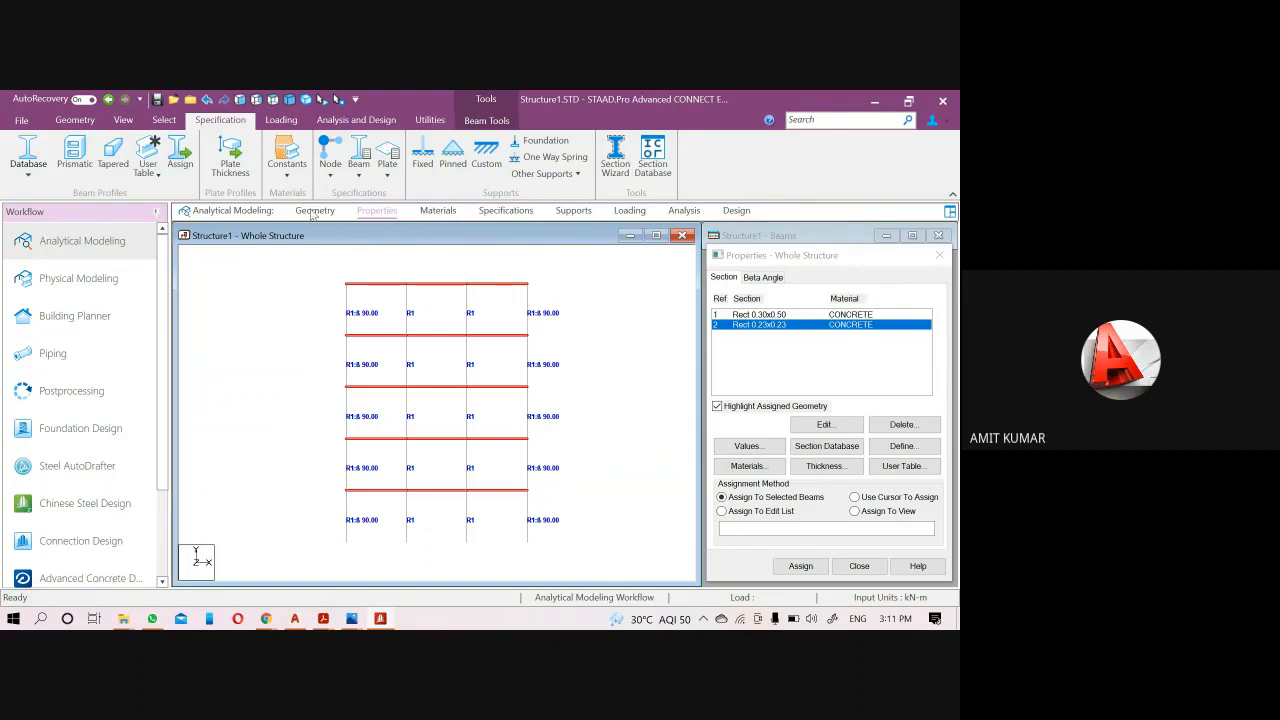
Return to the isometric view and assign the Rect 0.23x0.23 section to the selected beams.
{"action": "left_click", "coordinate": [289, 100]}
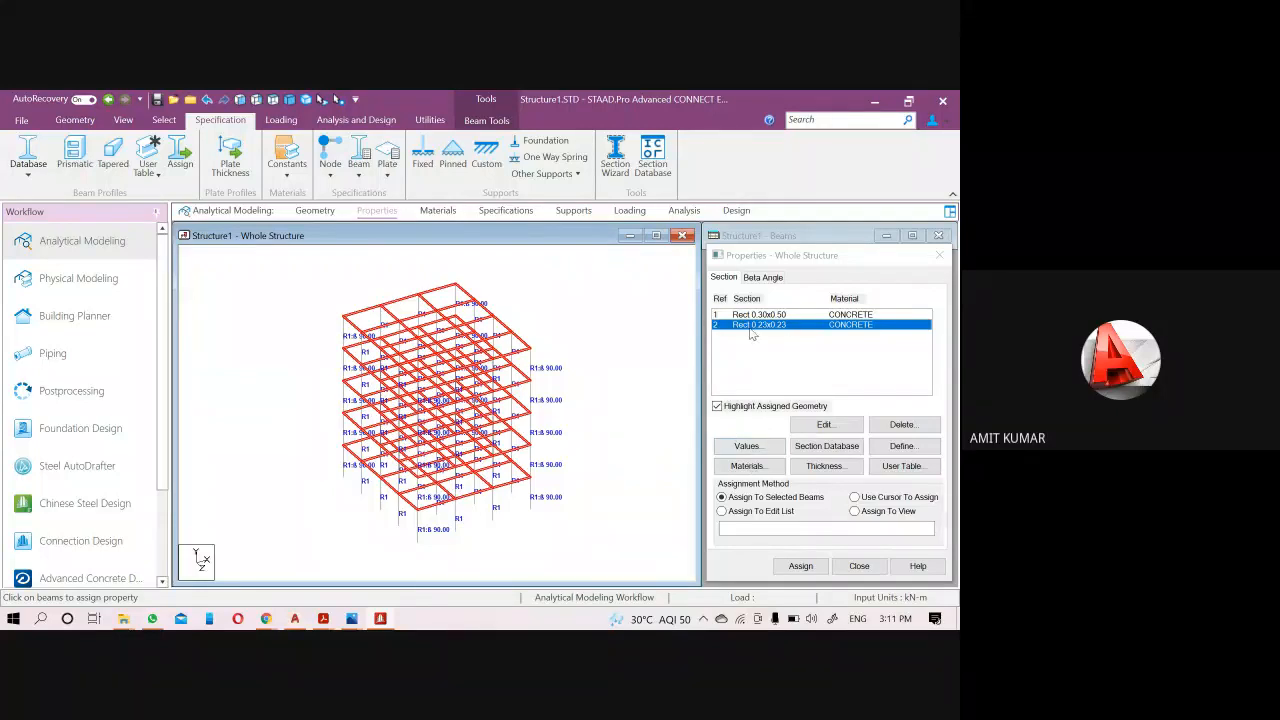
{"action": "left_click", "coordinate": [802, 567]}
{"action": "left_click", "coordinate": [848, 458]}
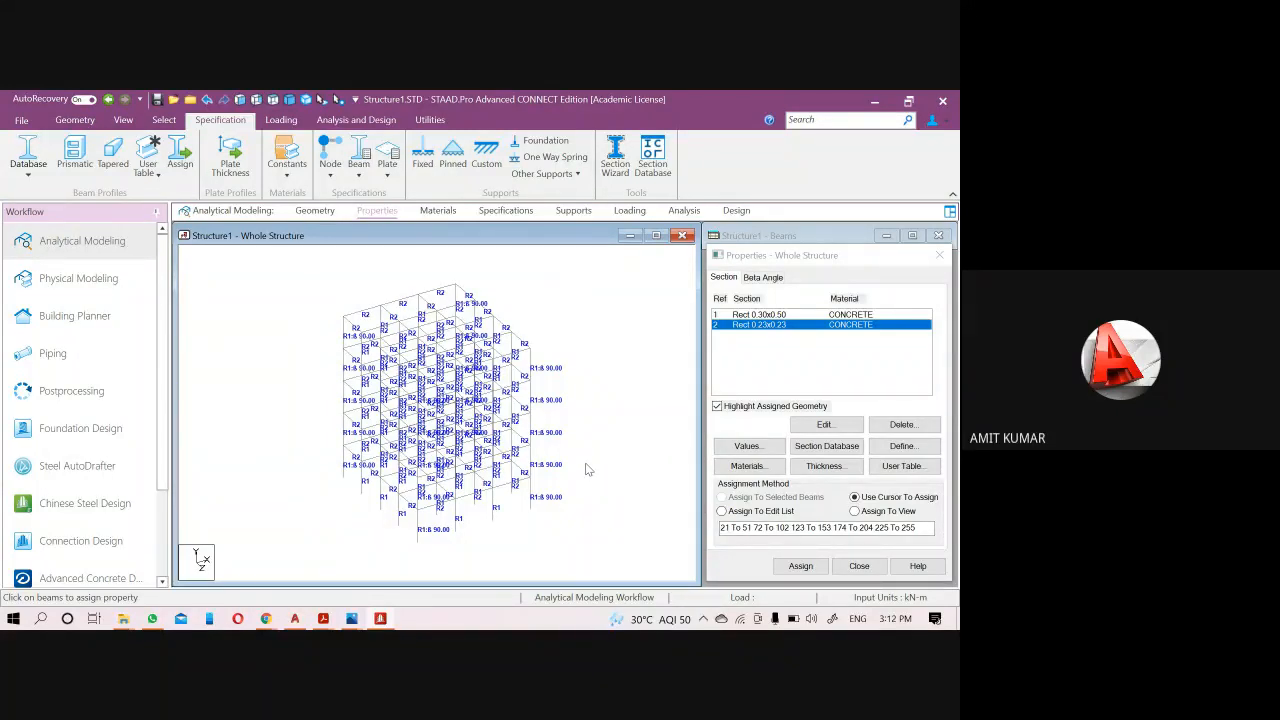
Examine the section labels on the frame's beams and columns in the front and isometric views.
{"action": "left_click", "coordinate": [241, 101]}
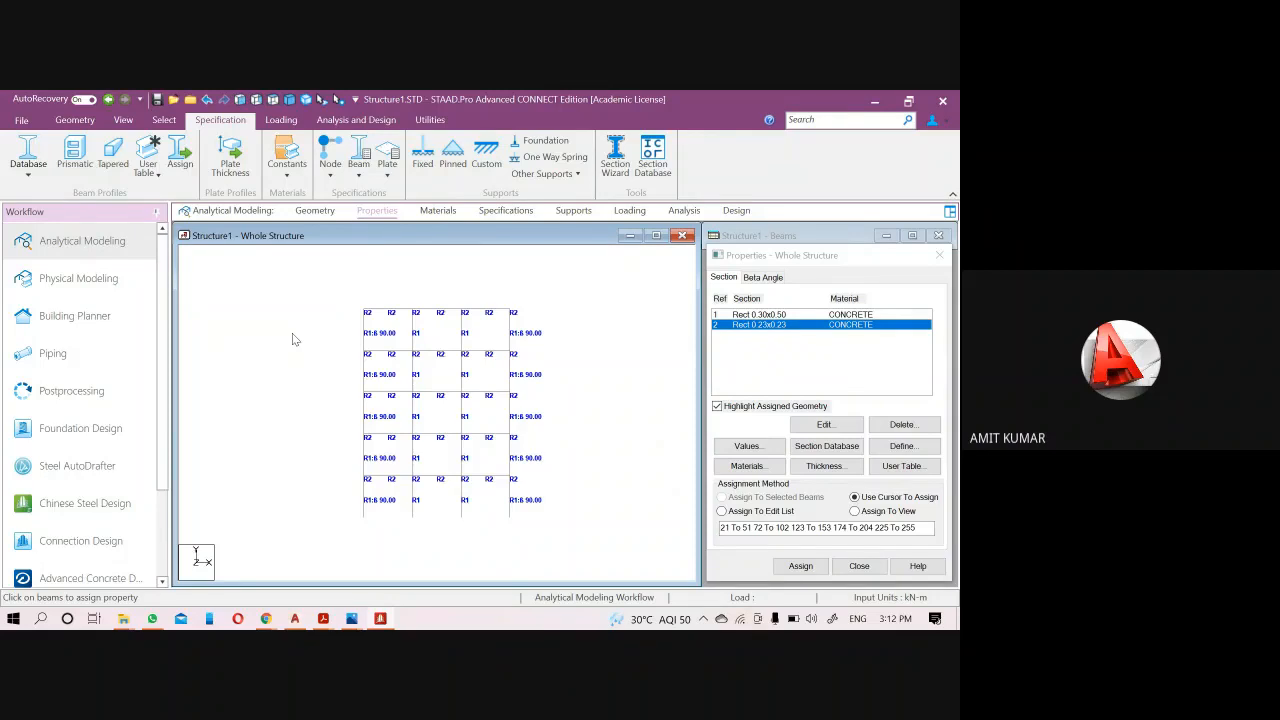
{"action": "left_click", "coordinate": [290, 101]}
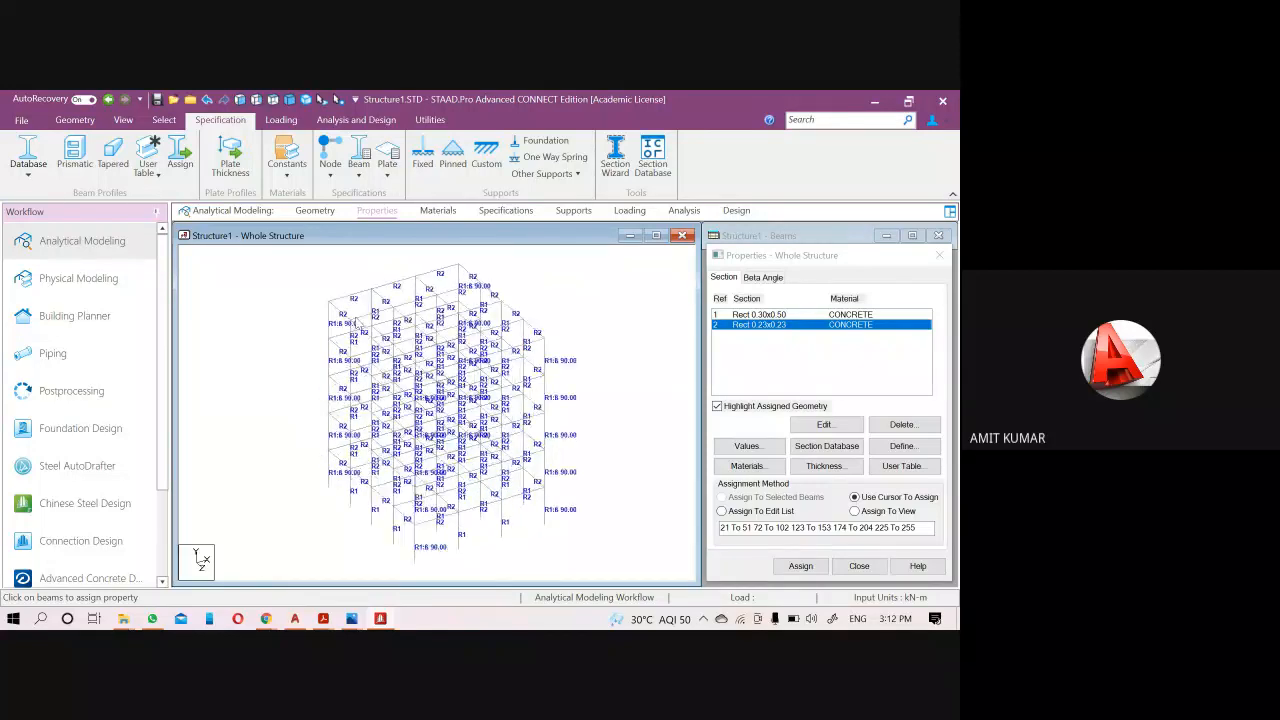
{"action": "middle_click_drag", "start_coordinate": [363, 432], "coordinate": [364, 446]}
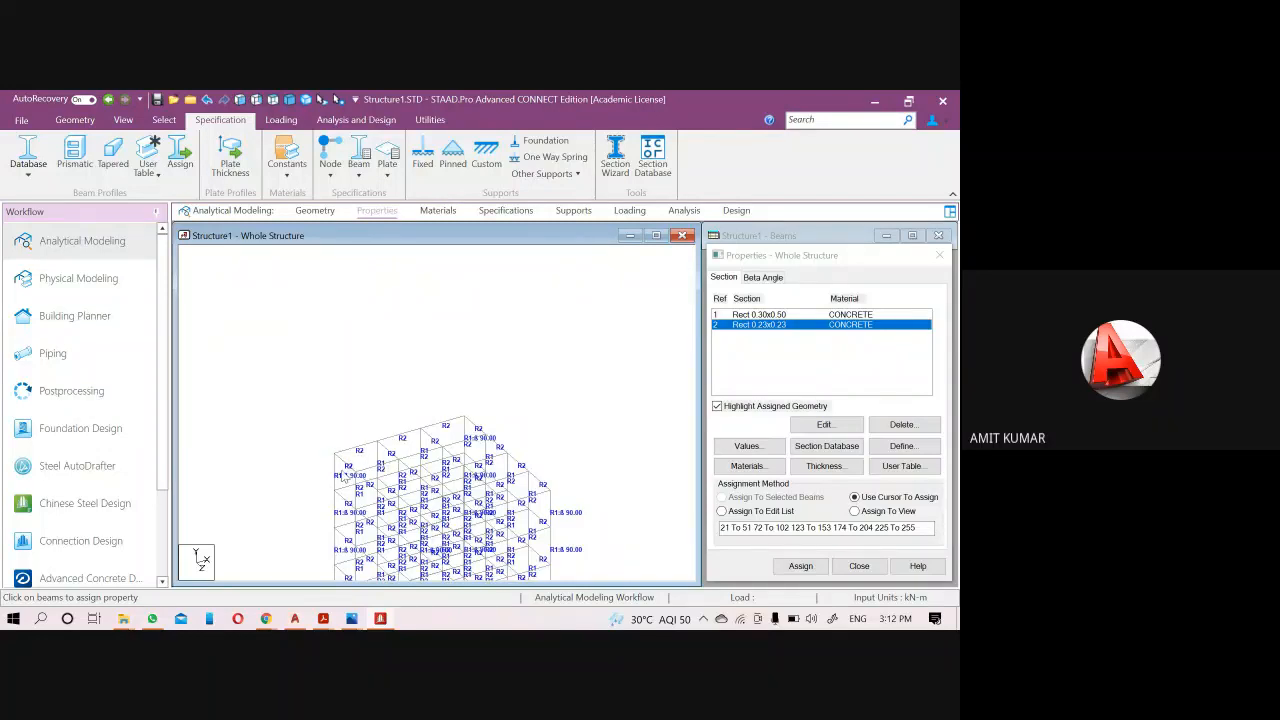
{"action": "scroll", "coordinate": [368, 350], "scroll_direction": "down", "scroll_amount": 1}
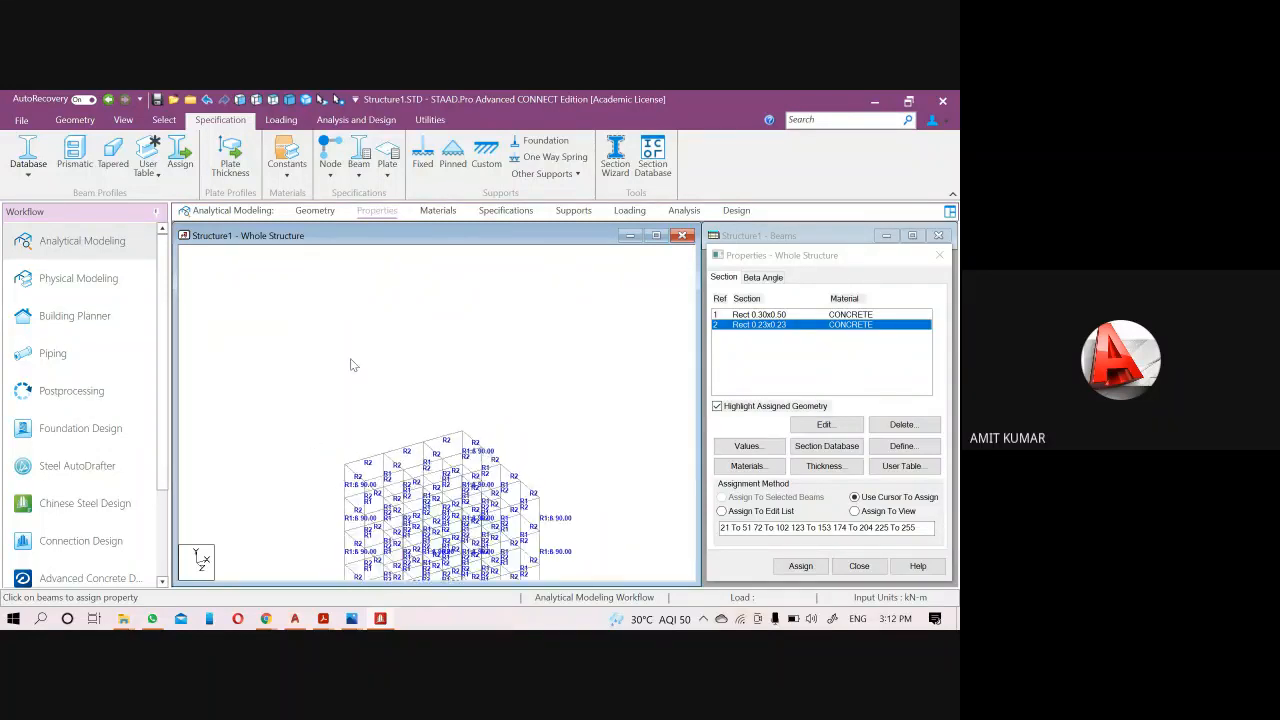
{"action": "middle_click_drag", "start_coordinate": [354, 364], "coordinate": [343, 281]}
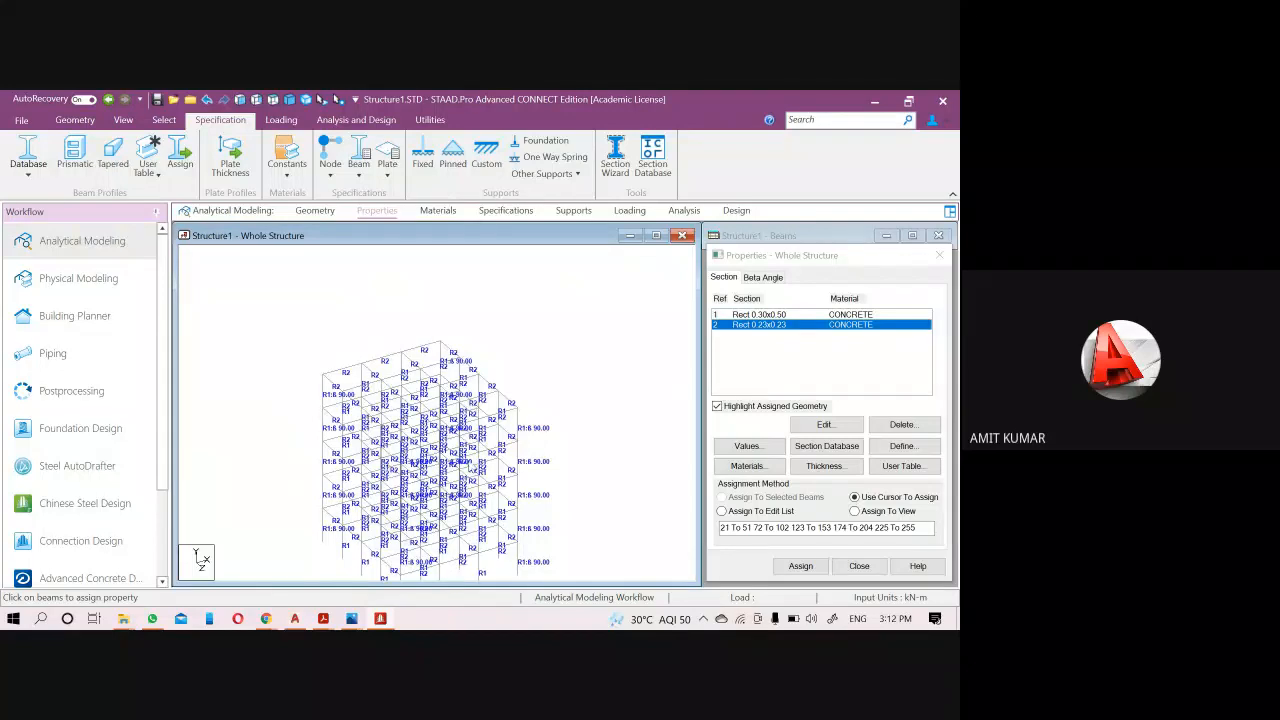
{"action": "middle_click_drag", "start_coordinate": [471, 454], "coordinate": [472, 424]}
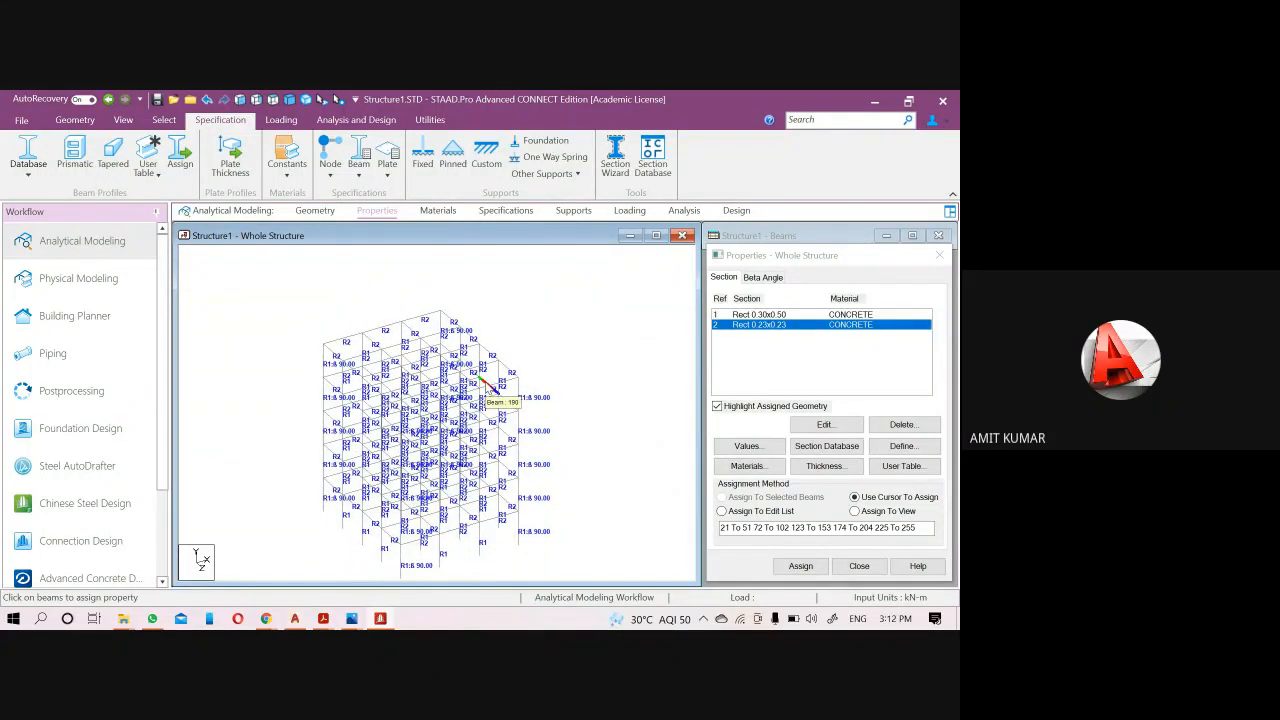
{"action": "scroll", "coordinate": [458, 317], "scroll_direction": "up", "scroll_amount": 1}
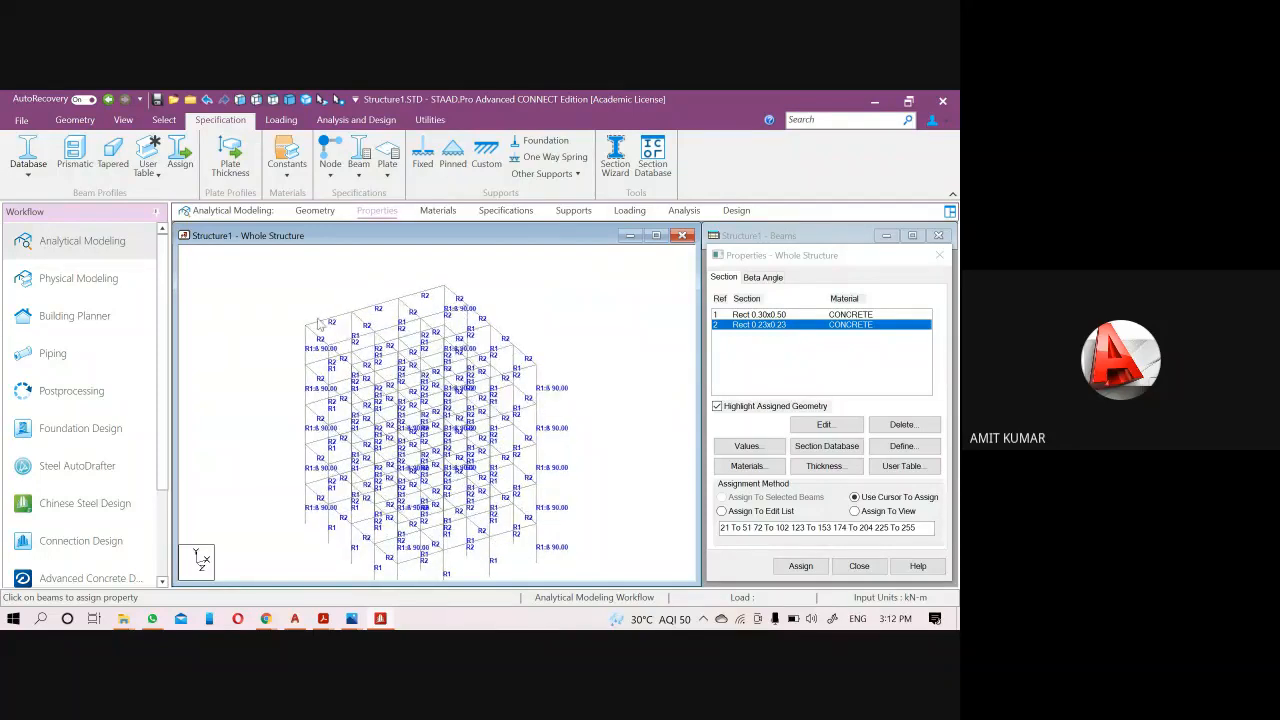
{"action": "scroll", "coordinate": [318, 322], "scroll_direction": "up", "scroll_amount": 1}
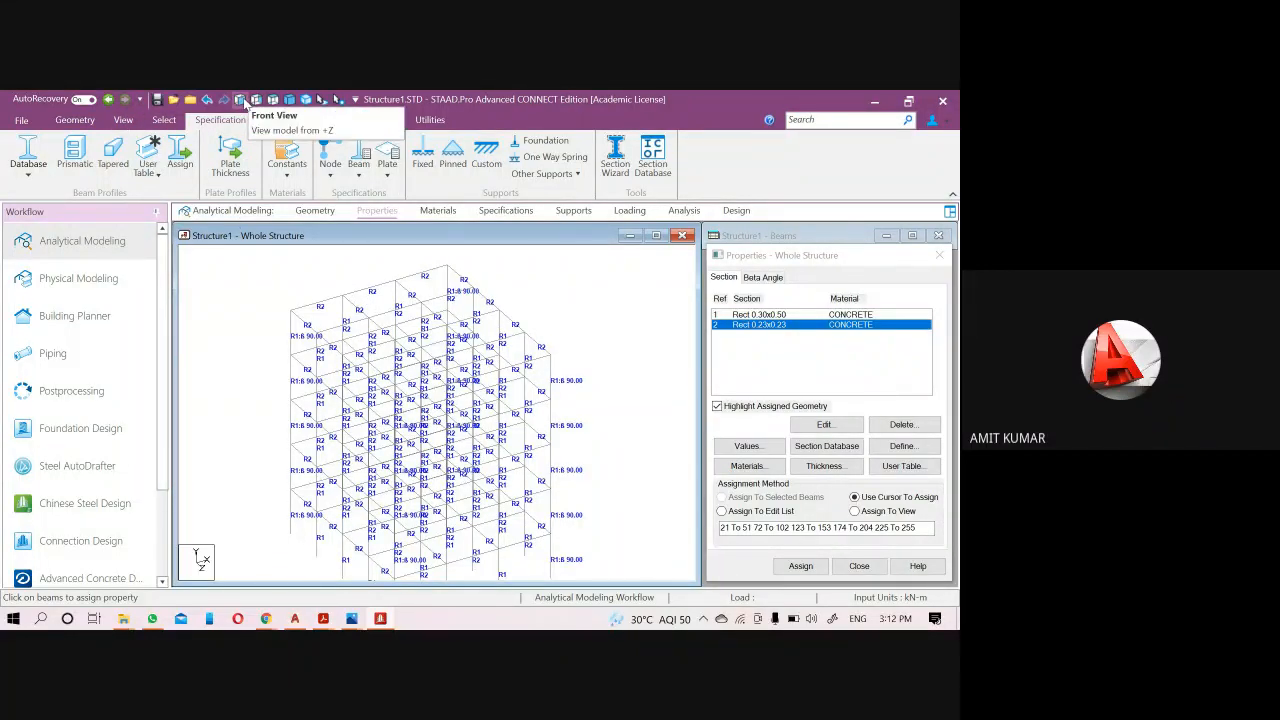
{"action": "left_click", "coordinate": [243, 103]}
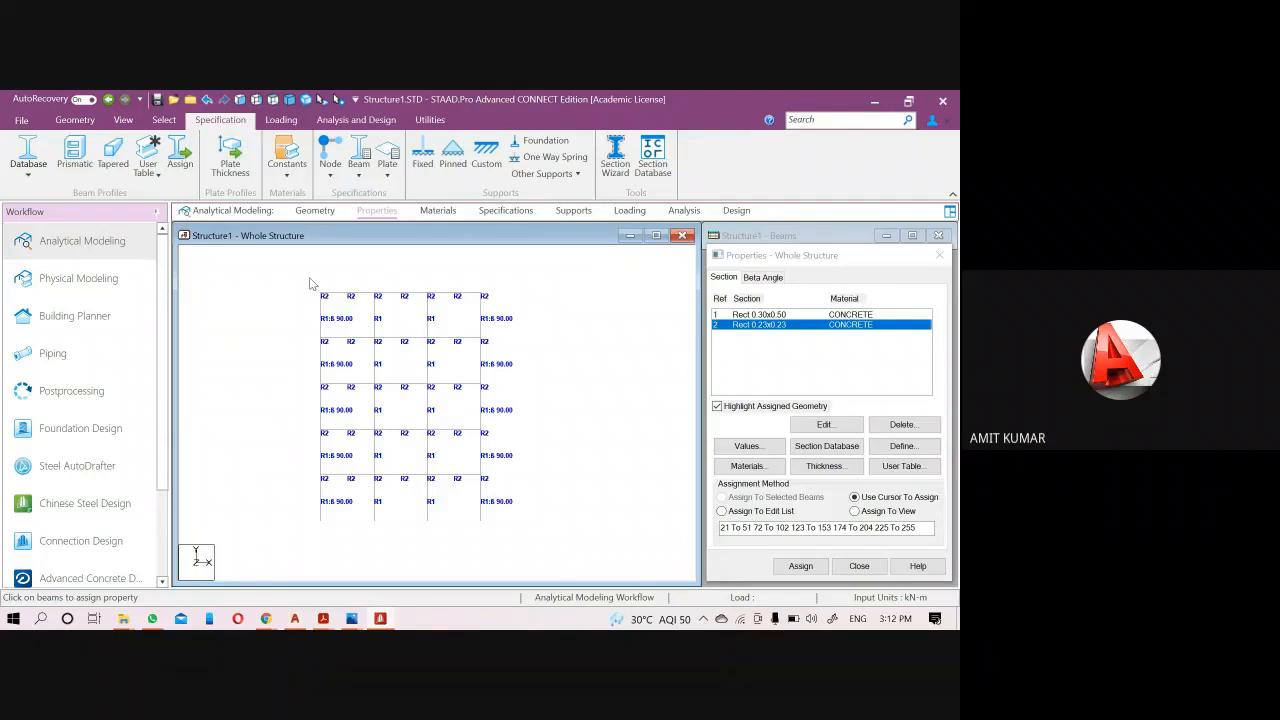
{"action": "left_click_drag", "start_coordinate": [541, 309], "coordinate": [547, 313]}
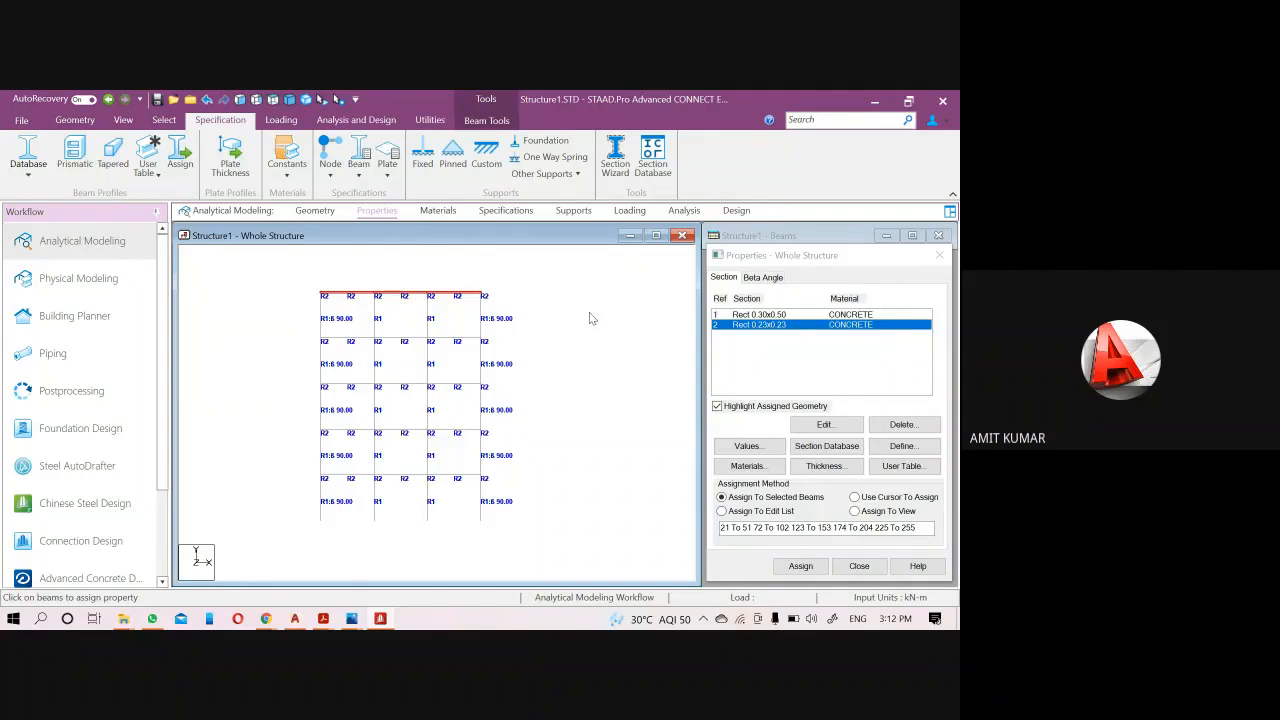
{"action": "left_click", "coordinate": [595, 363]}
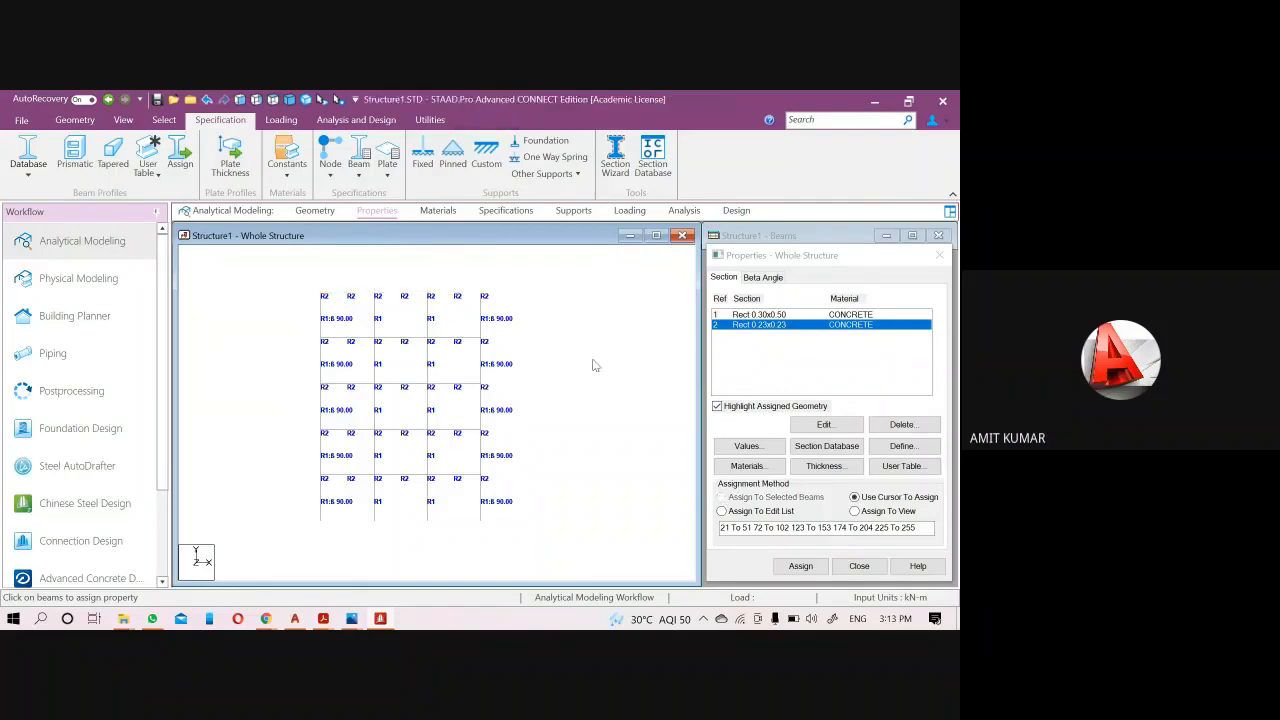
Highlight the members that use the Rect 0.30x0.50 section, and clear the selection.
{"action": "left_click", "coordinate": [164, 120]}
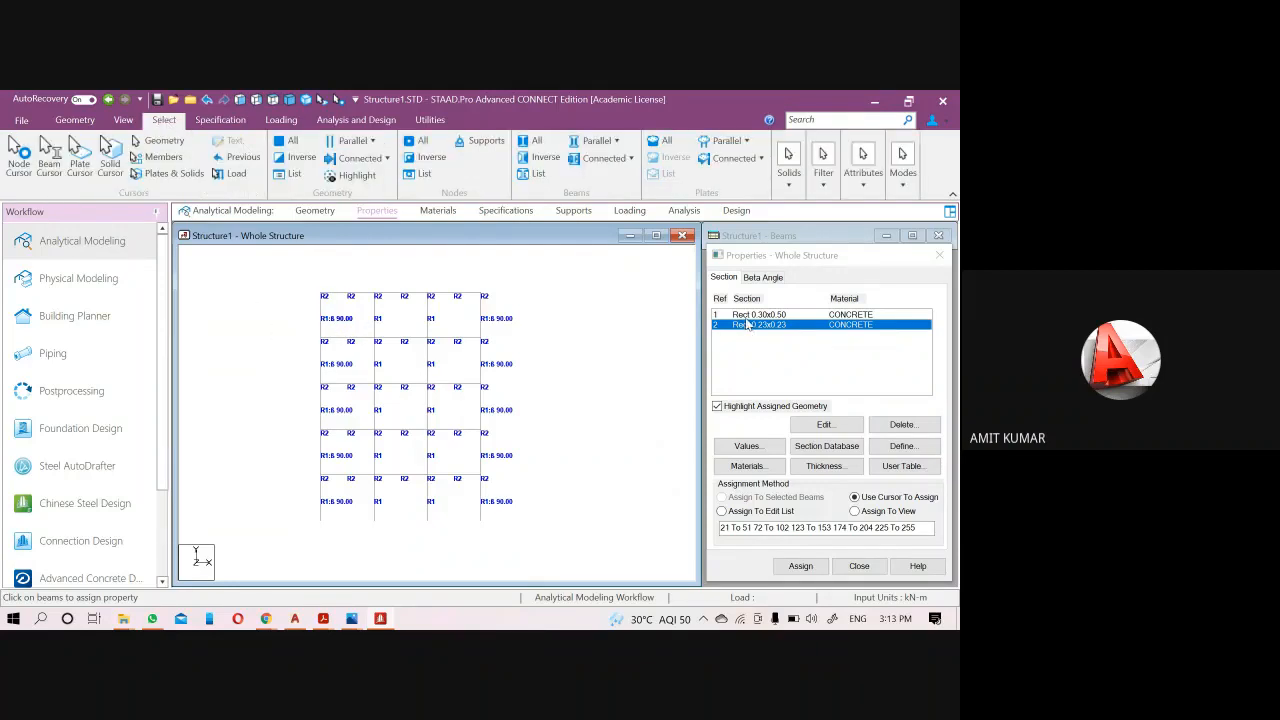
{"action": "left_click", "coordinate": [744, 316]}
{"action": "left_click", "coordinate": [176, 118]}
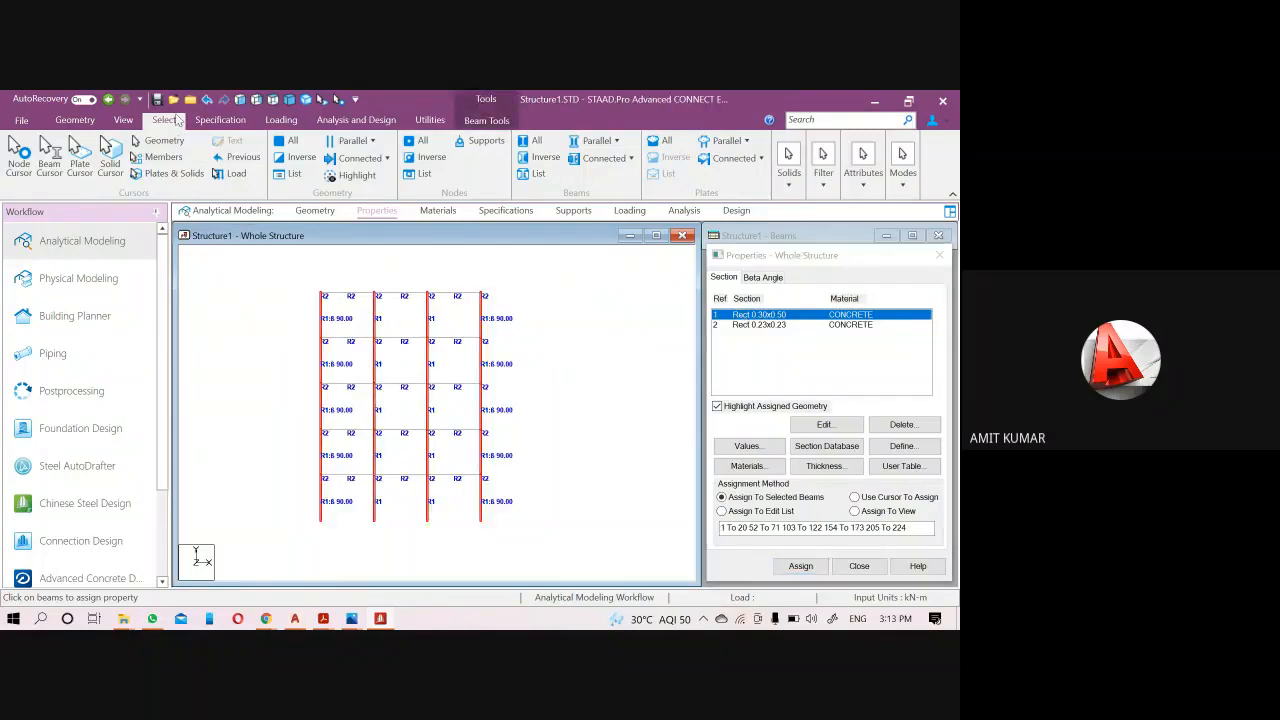
{"action": "left_click", "coordinate": [243, 274]}
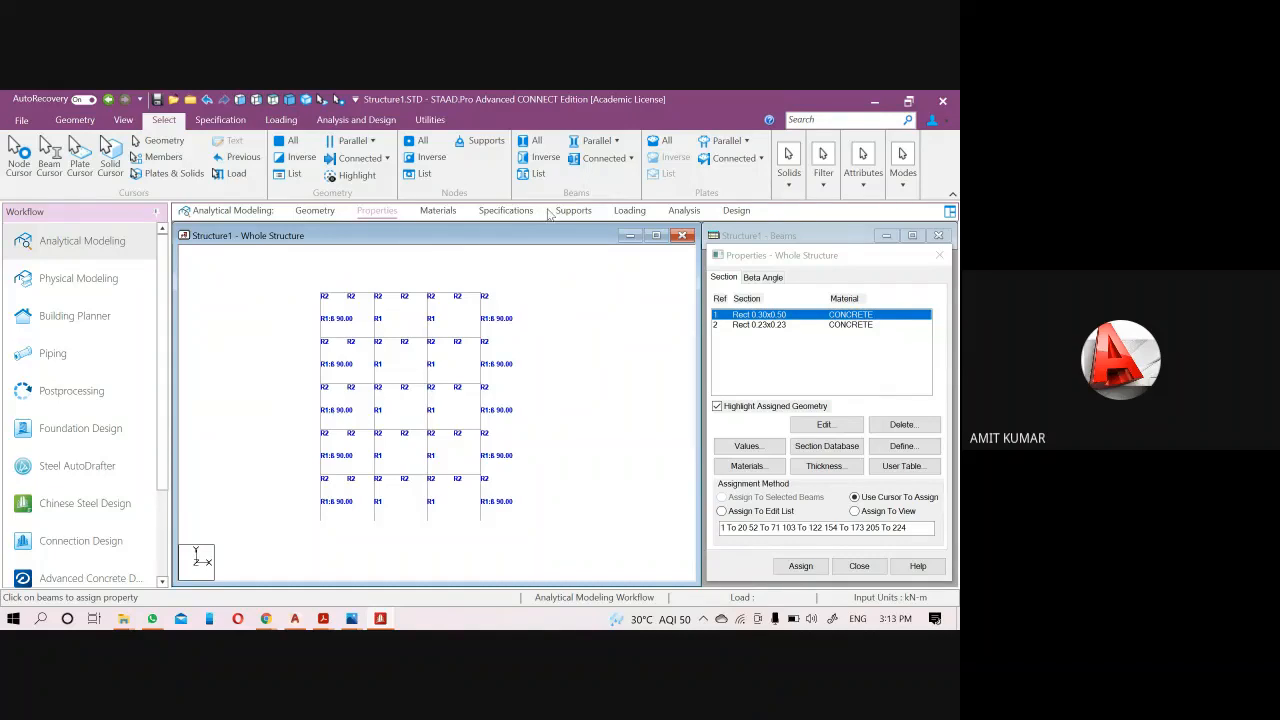
Select all columns parallel to the Y axis, highlight the members using Rect 0.23x0.23, and clear the selection.
{"action": "left_click", "coordinate": [613, 142]}
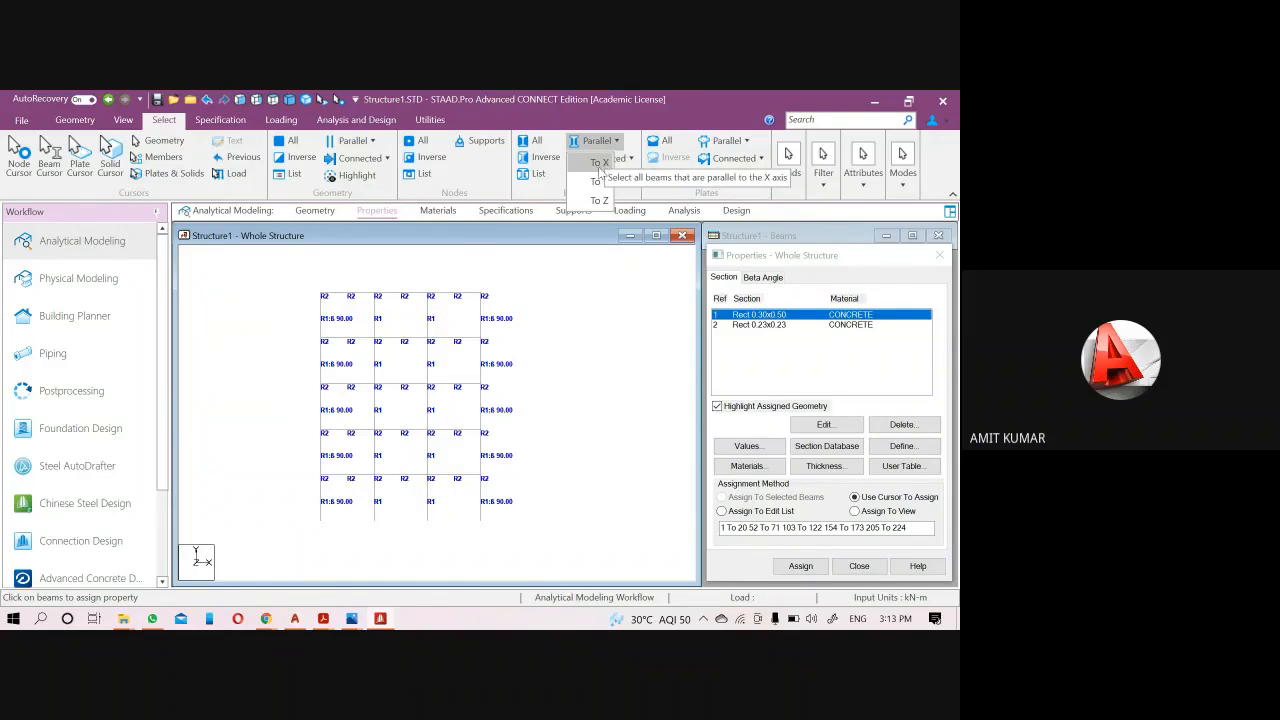
{"action": "left_click", "coordinate": [598, 182]}
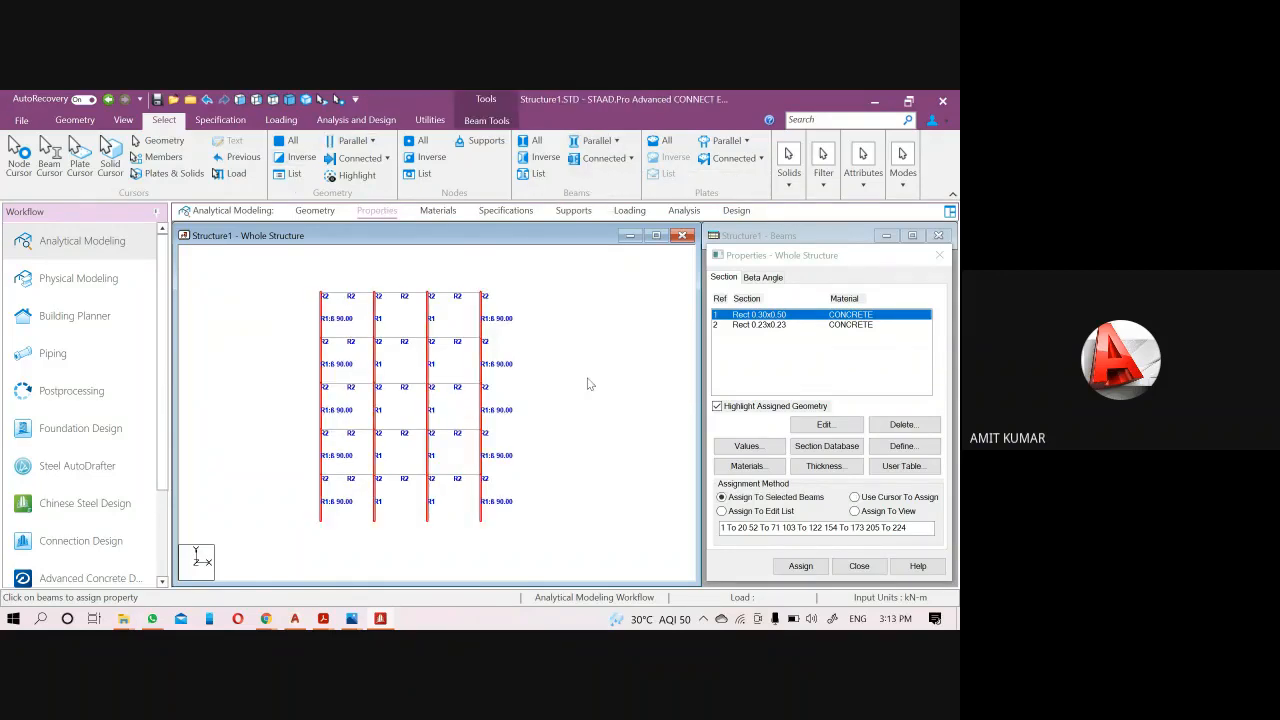
{"action": "left_click", "coordinate": [740, 324]}
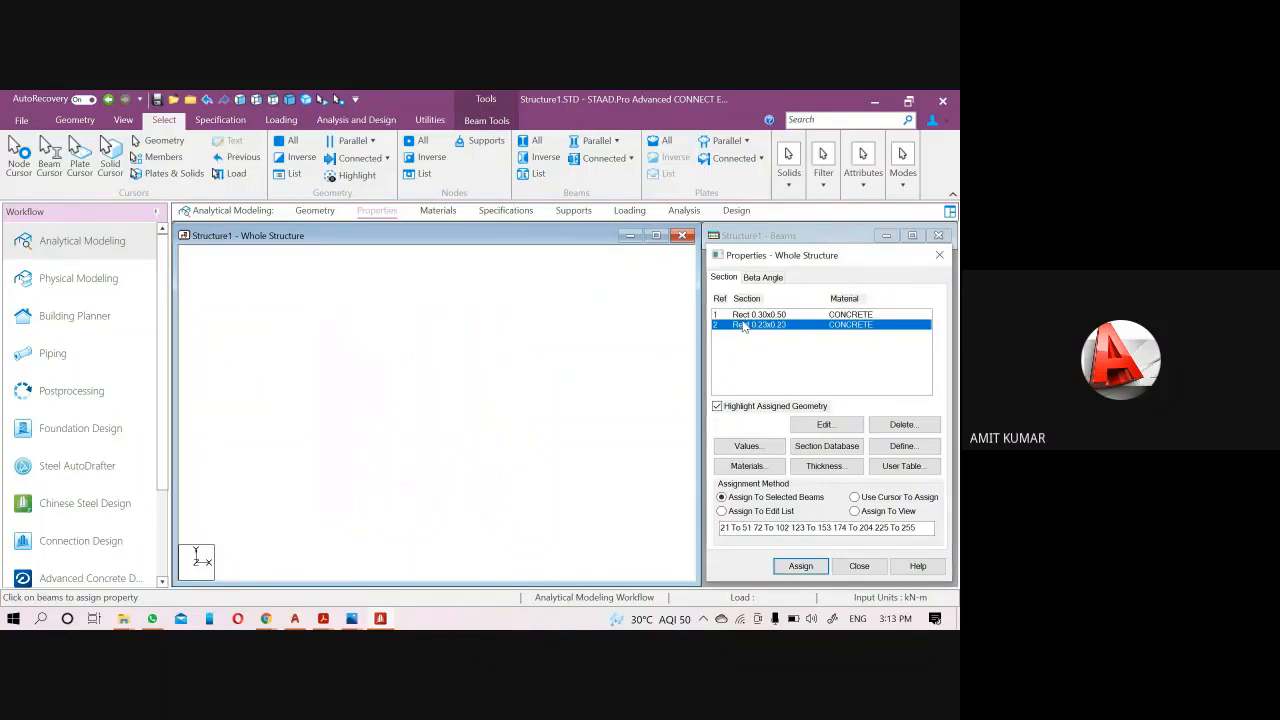
{"action": "left_click", "coordinate": [558, 345]}
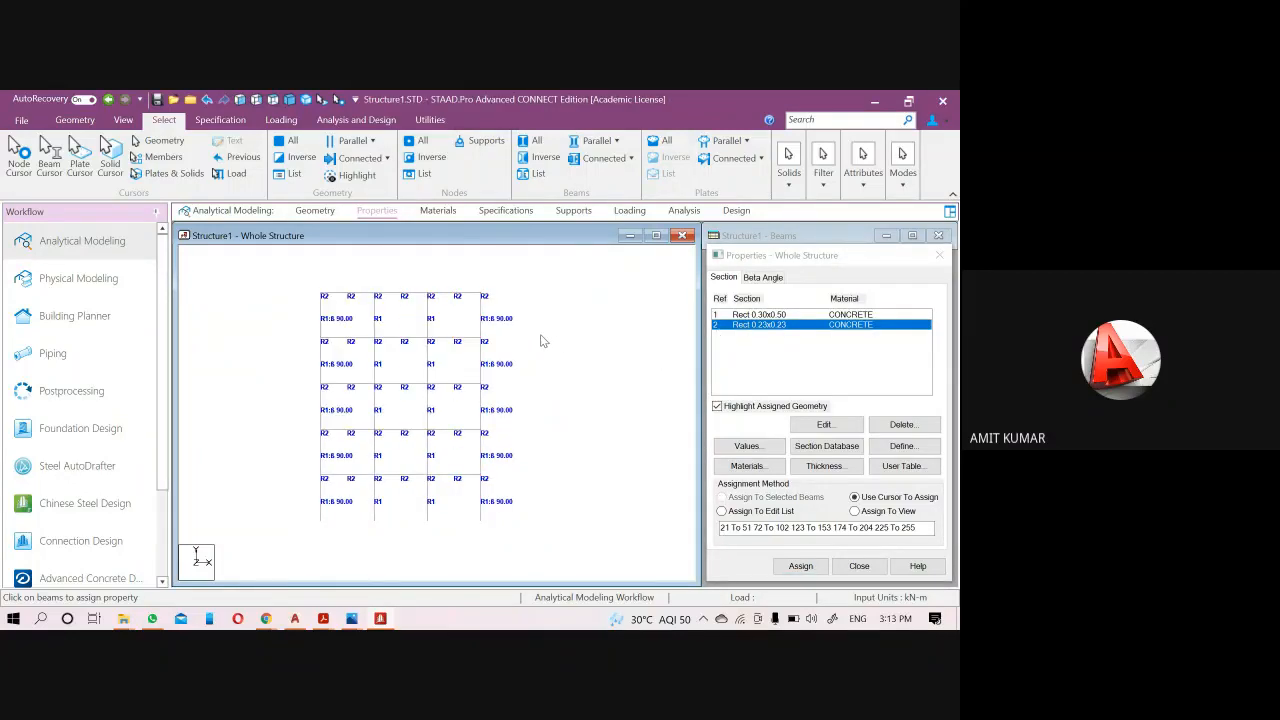
In the isometric view, select all beams parallel to the X axis and those parallel to the Z axis, and clear the selection.
{"action": "left_click", "coordinate": [289, 101]}
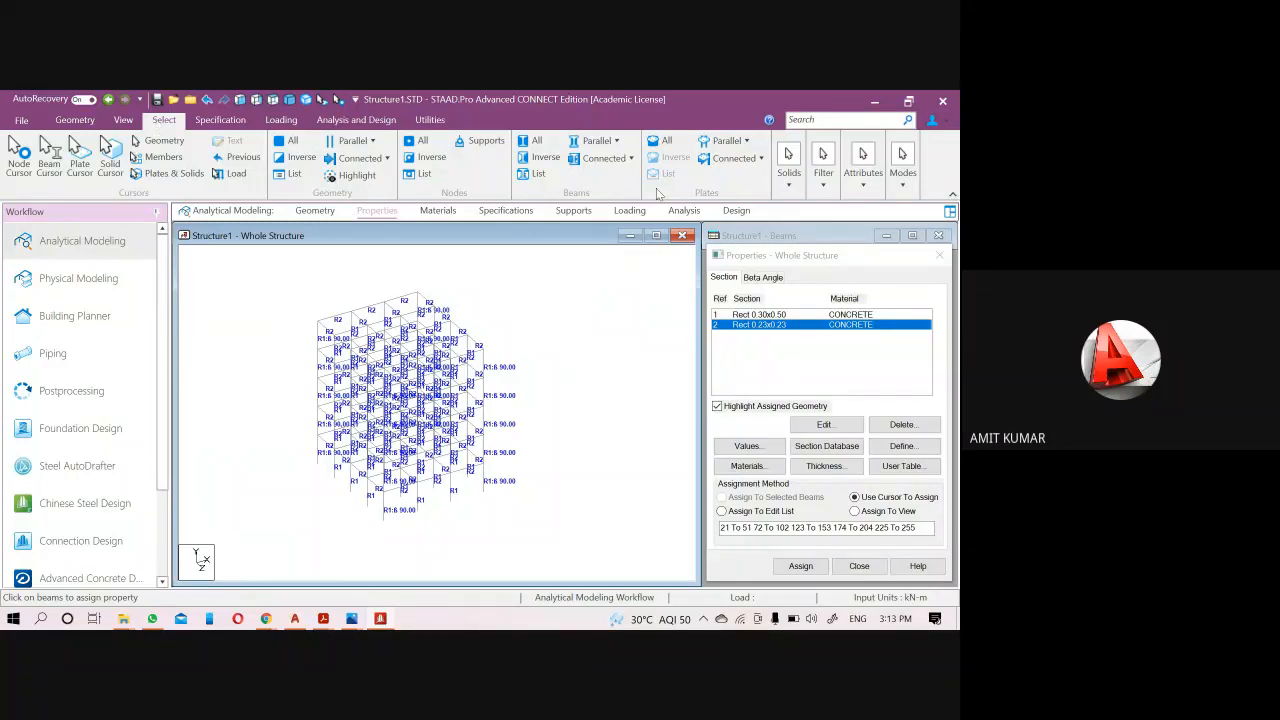
{"action": "left_click", "coordinate": [614, 142]}
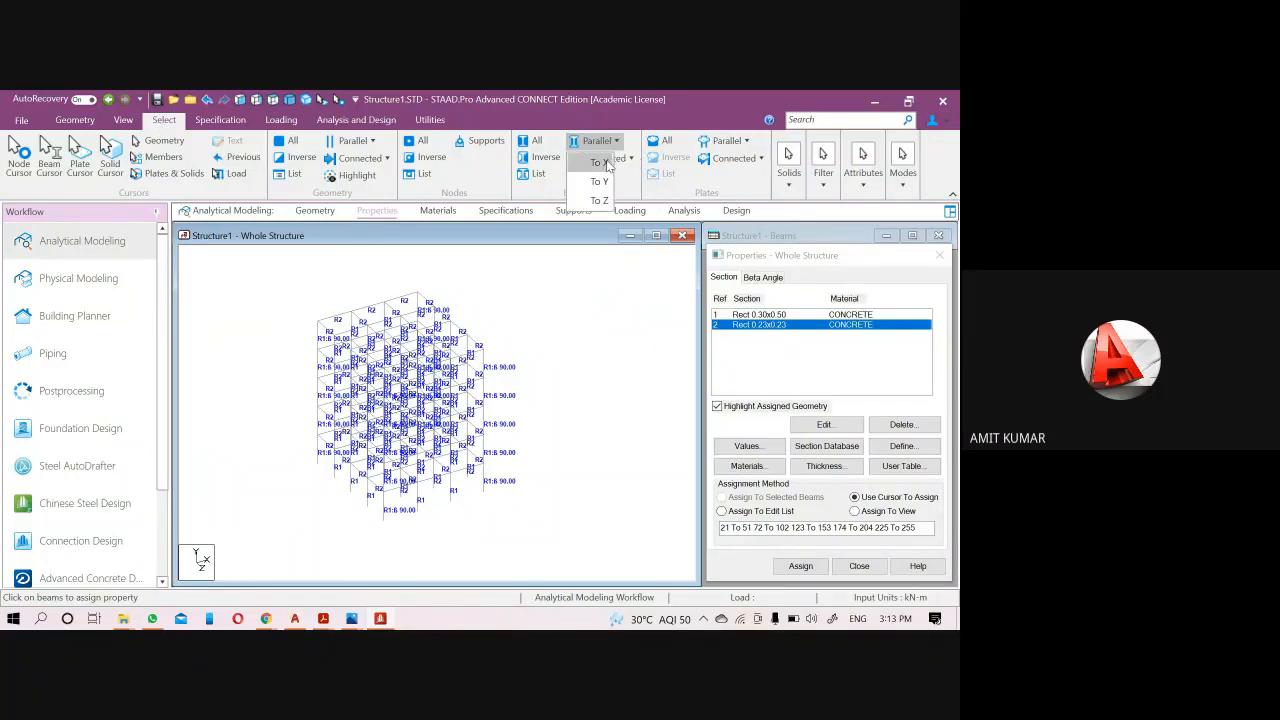
{"action": "left_click", "coordinate": [605, 162]}
{"action": "left_click", "coordinate": [614, 142]}
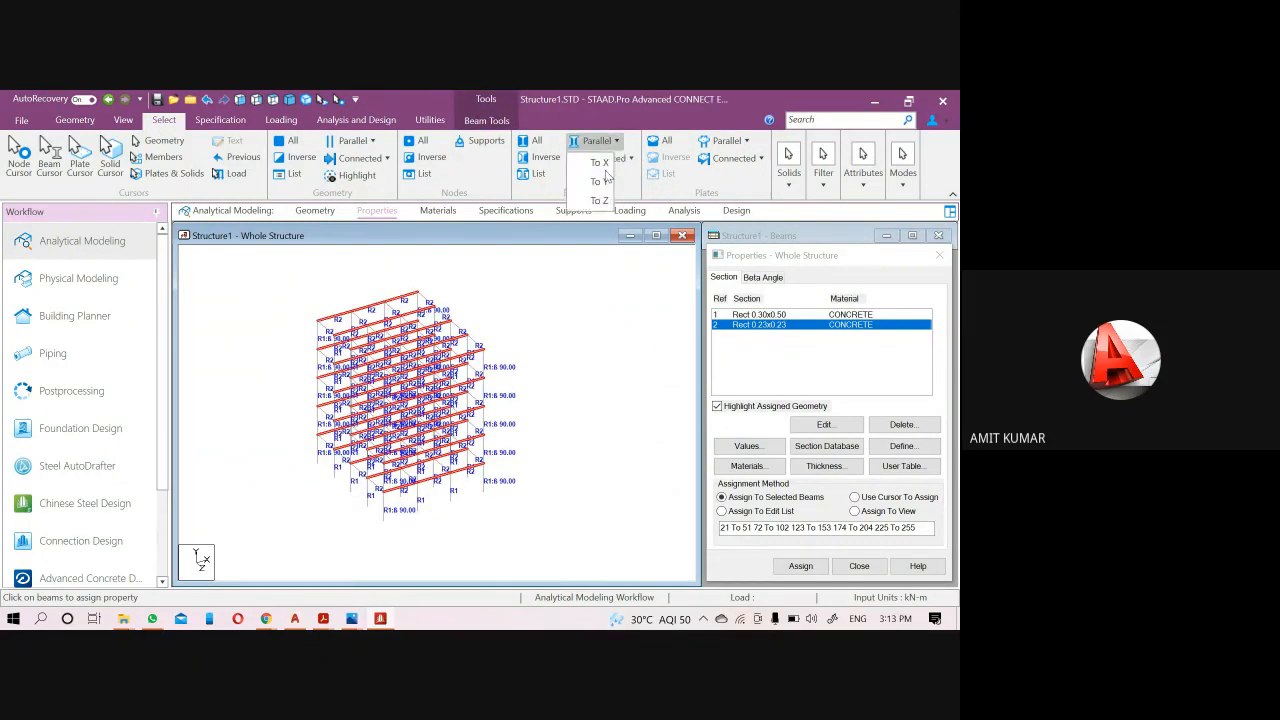
{"action": "left_click", "coordinate": [607, 208]}
{"action": "scroll", "coordinate": [640, 358], "scroll_direction": "up", "scroll_amount": 2}
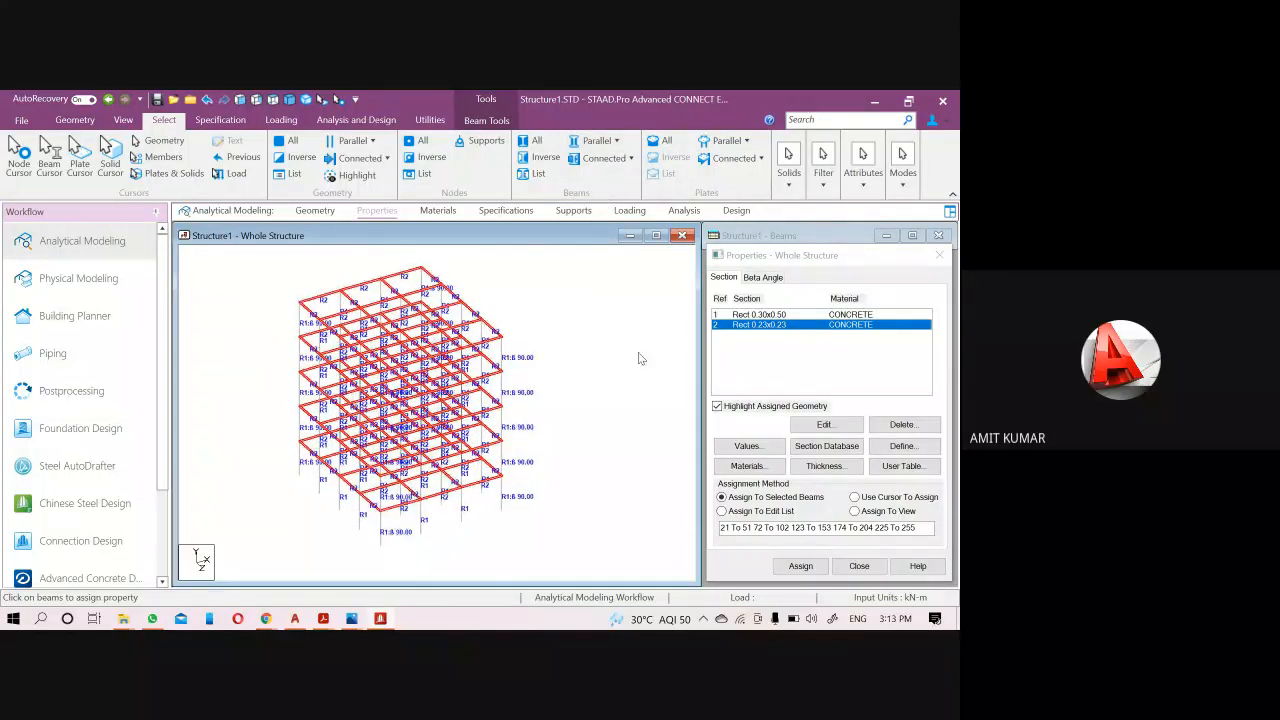
{"action": "left_click", "coordinate": [592, 311]}
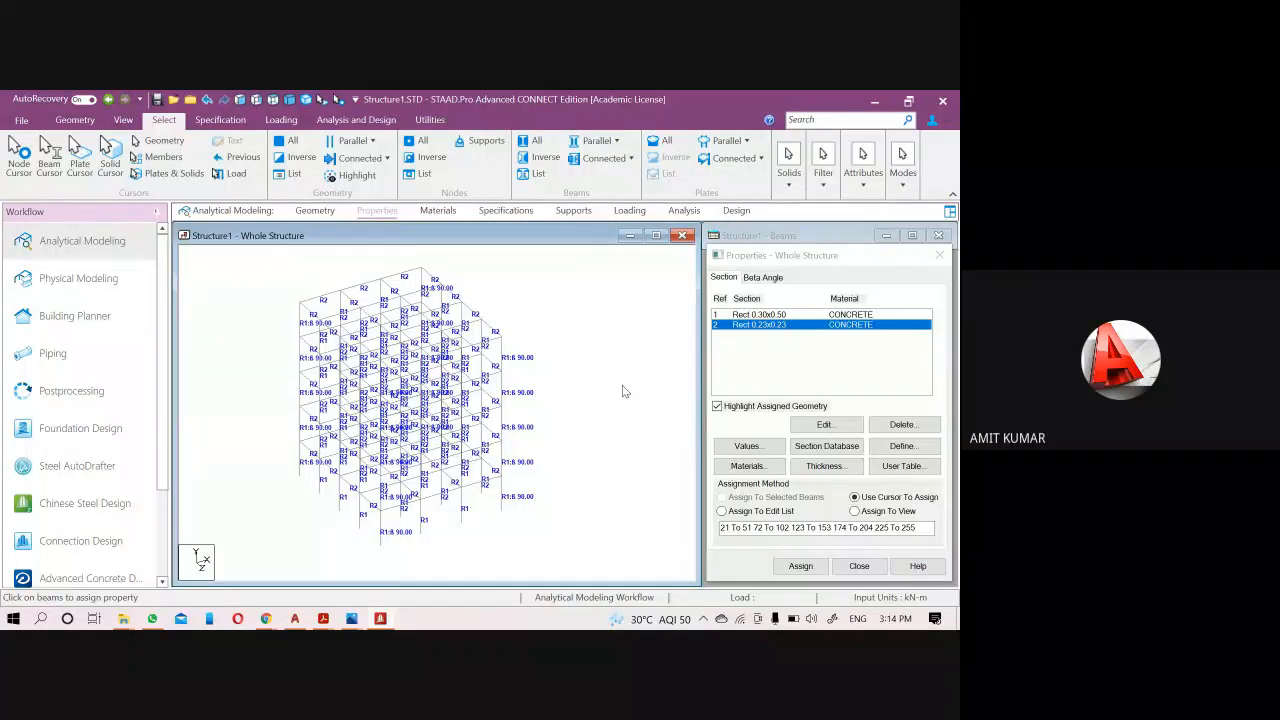
{"action": "left_click", "coordinate": [738, 143]}
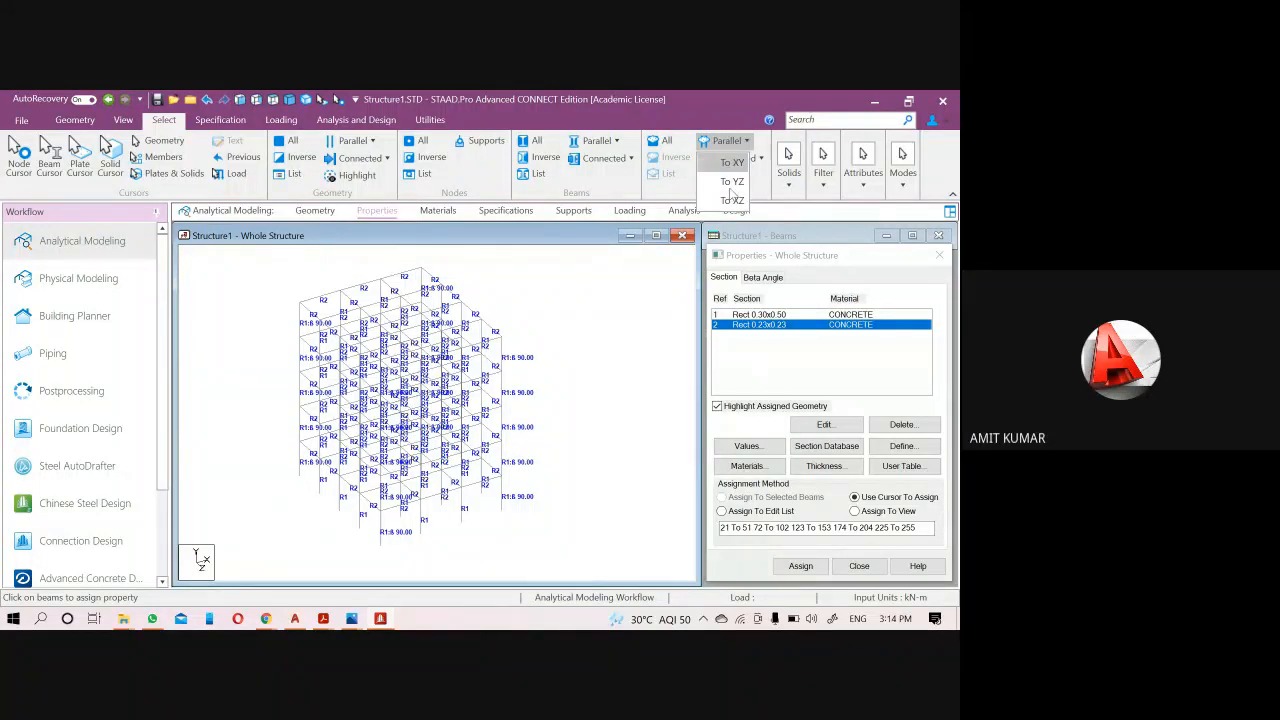
{"action": "left_click", "coordinate": [636, 281]}
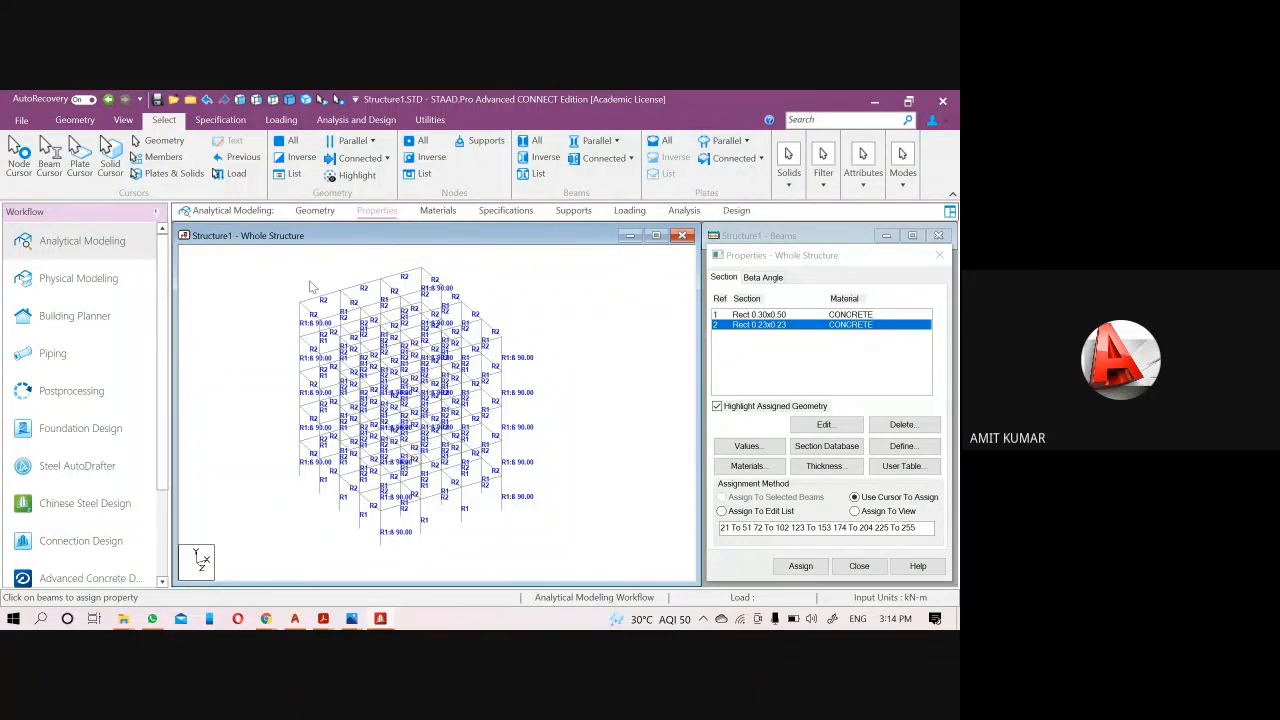
{"action": "scroll", "coordinate": [521, 481], "scroll_direction": "down", "scroll_amount": 2}
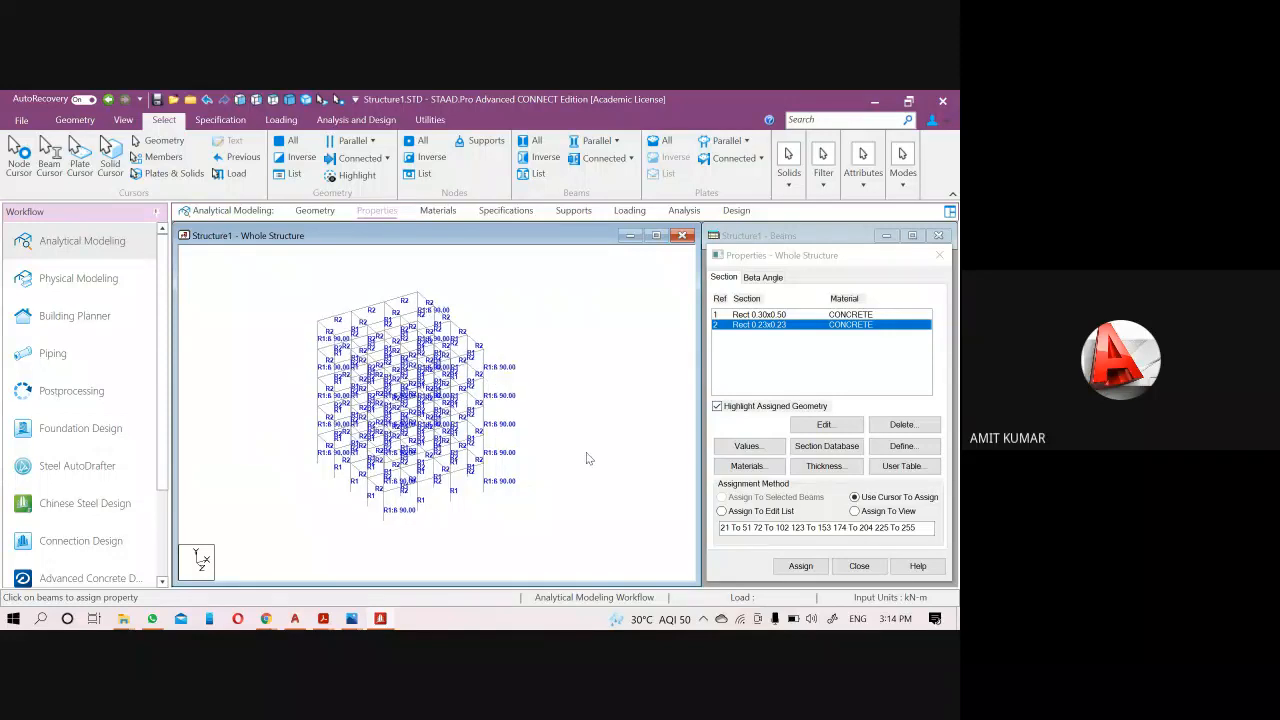
Add a four-noded plate spanning the four outer corner nodes of the frame's roof level.
{"action": "left_click", "coordinate": [313, 212]}
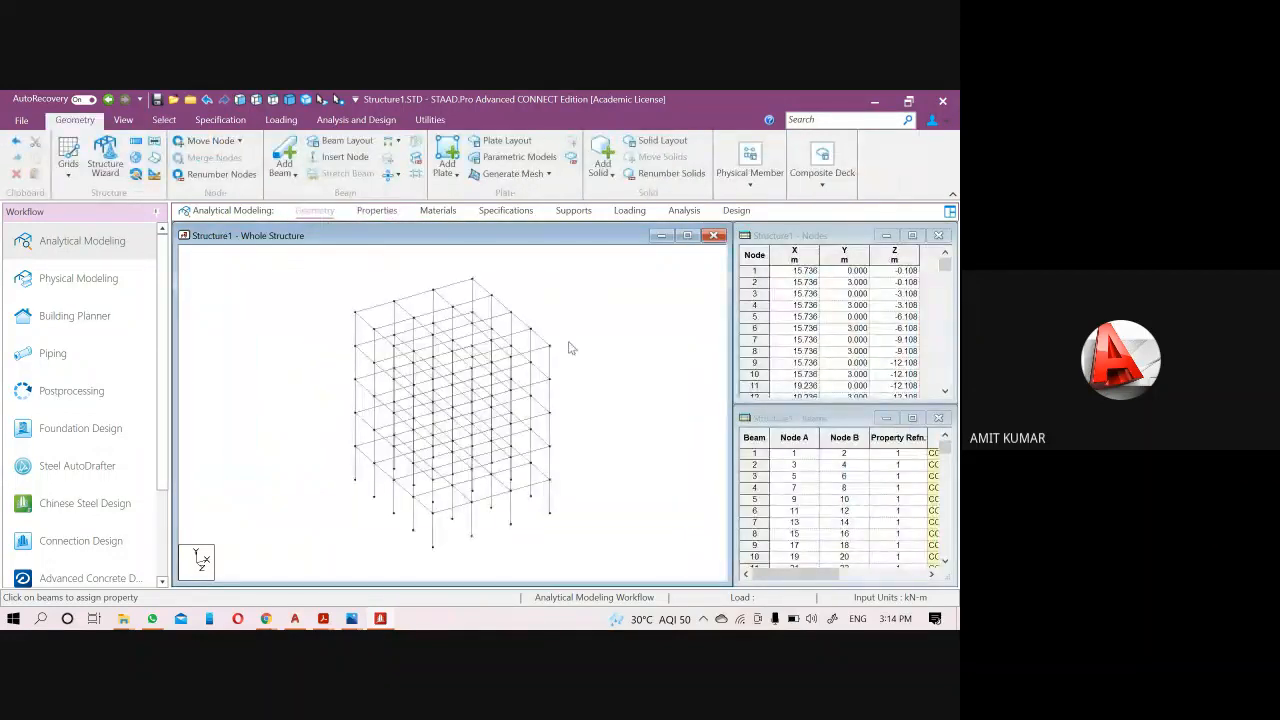
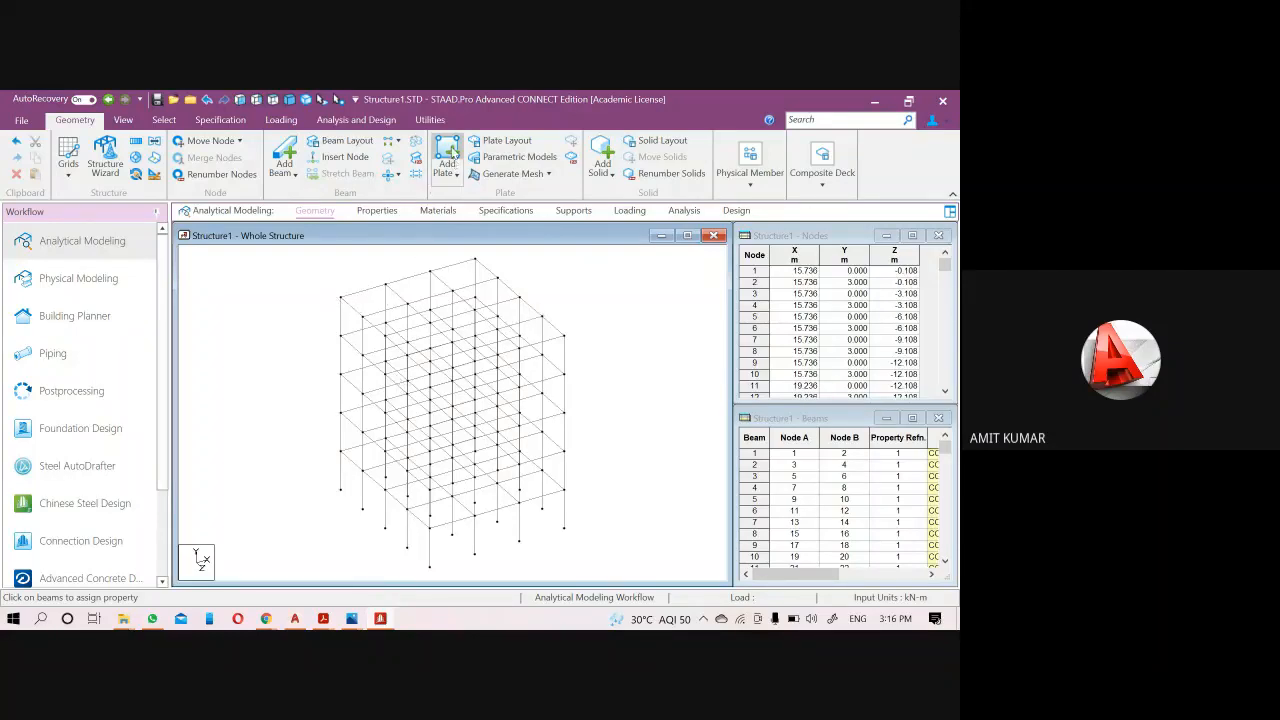
{"action": "left_click", "coordinate": [450, 150]}
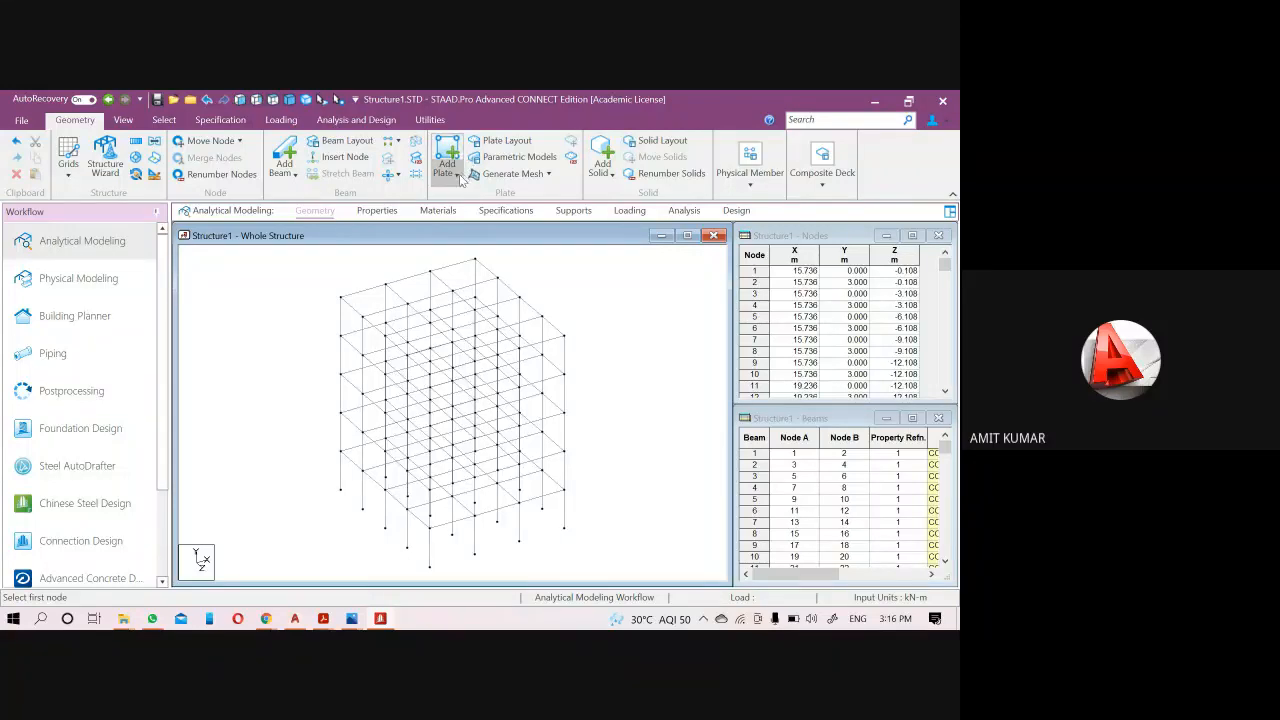
{"action": "left_click", "coordinate": [458, 174]}
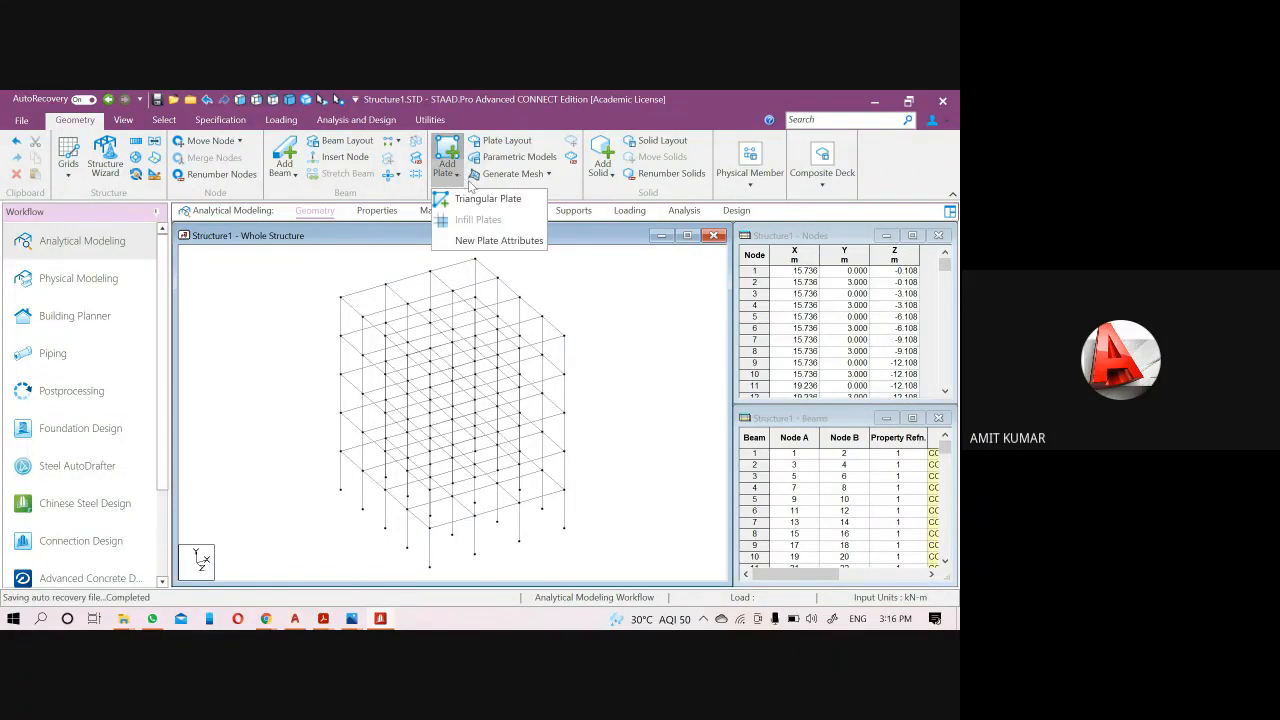
{"action": "left_click", "coordinate": [458, 174]}
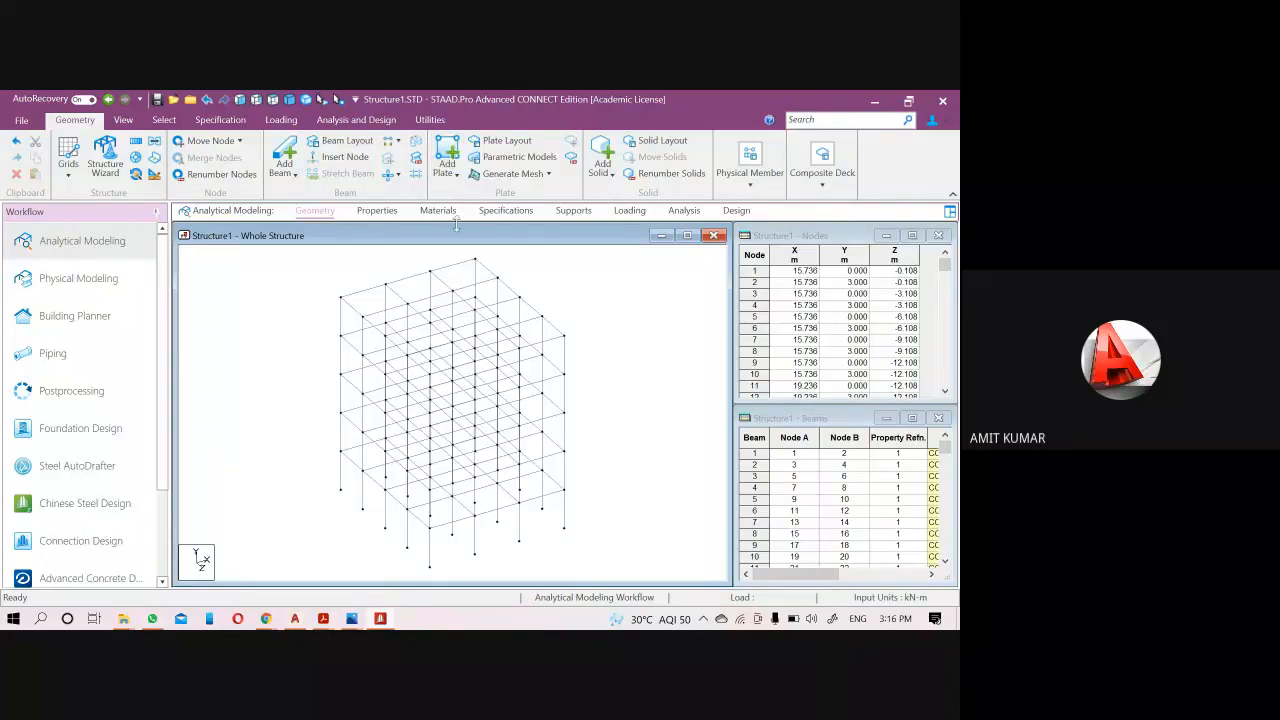
{"action": "left_click", "coordinate": [455, 176]}
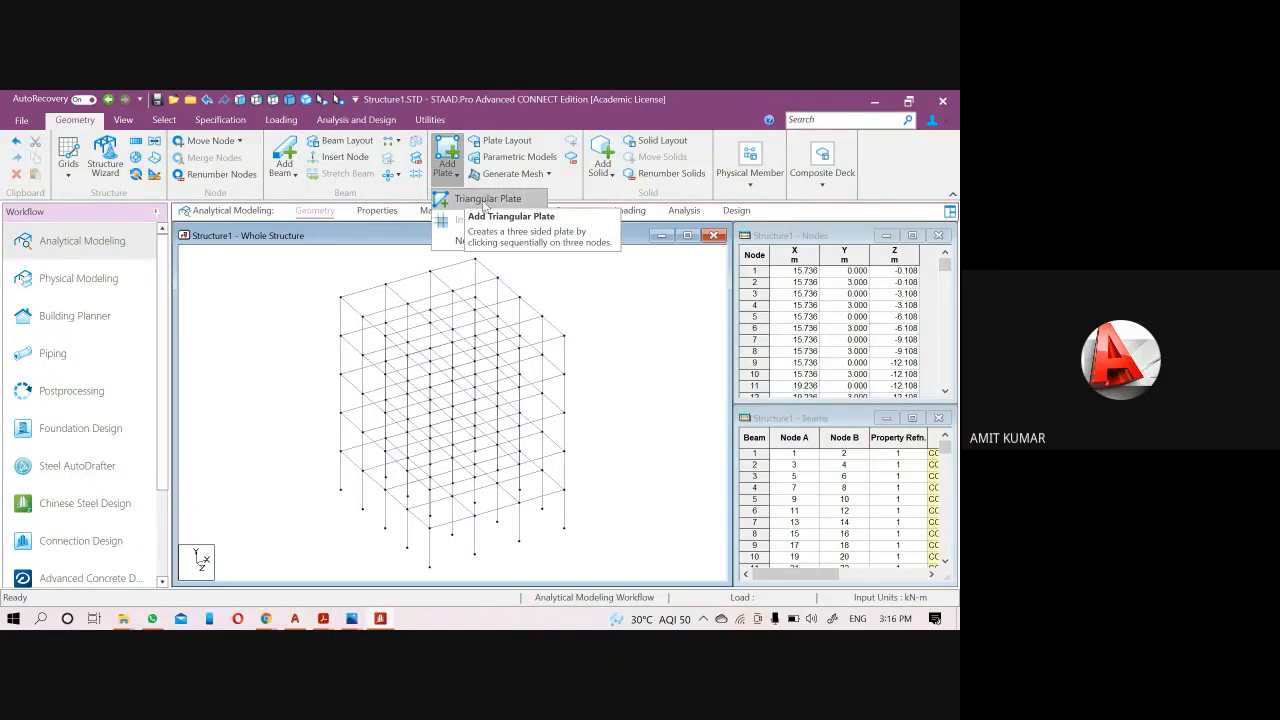
{"action": "left_click", "coordinate": [522, 204]}
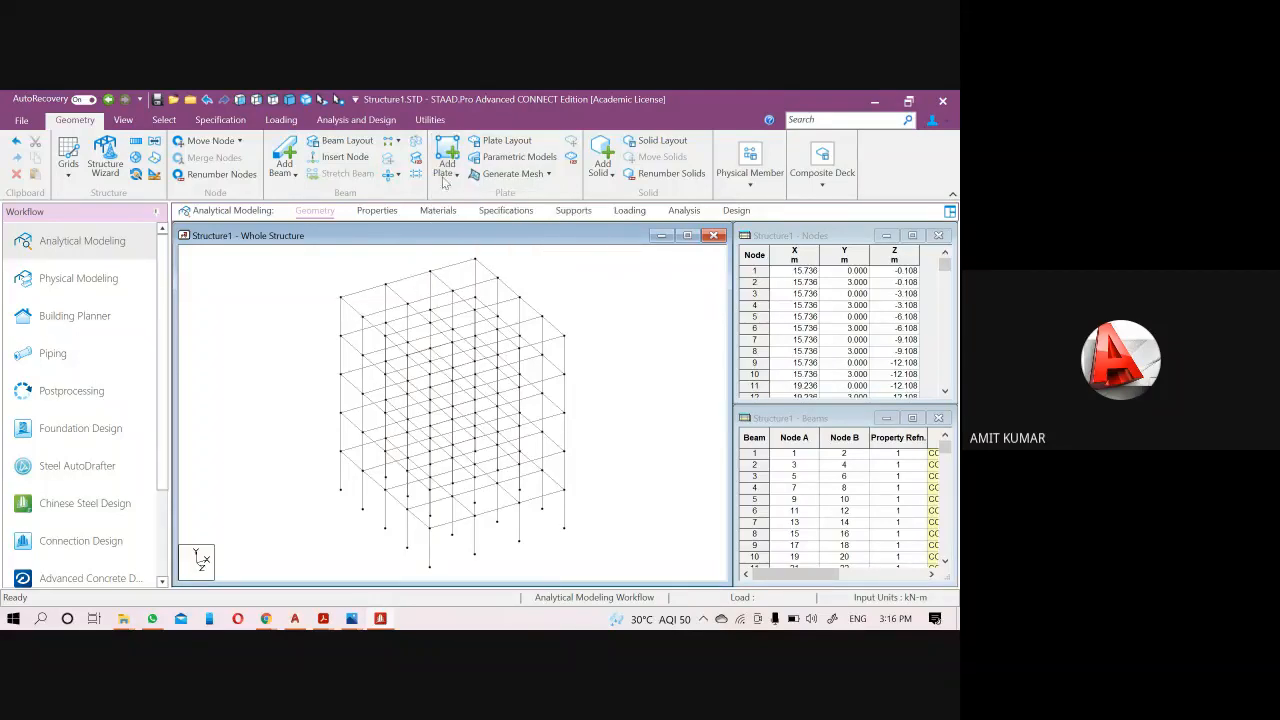
{"action": "left_click", "coordinate": [350, 306]}
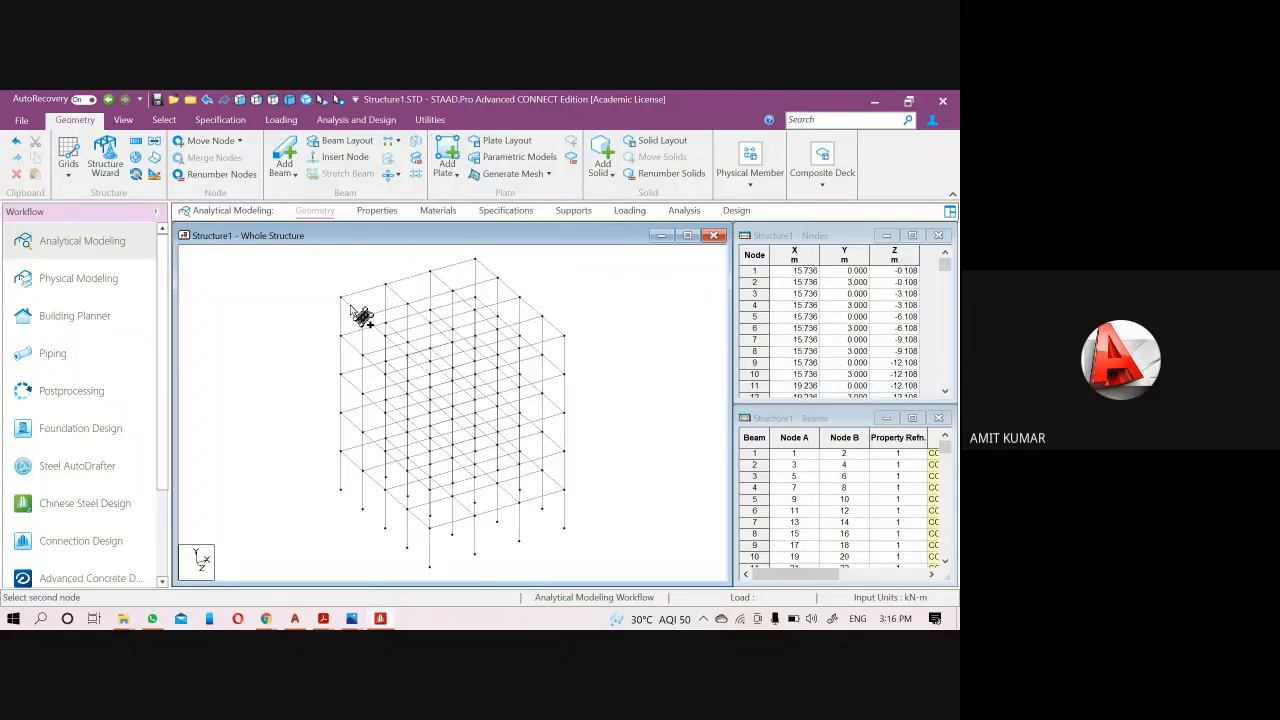
{"action": "left_click", "coordinate": [475, 260]}
{"action": "left_click", "coordinate": [564, 336]}
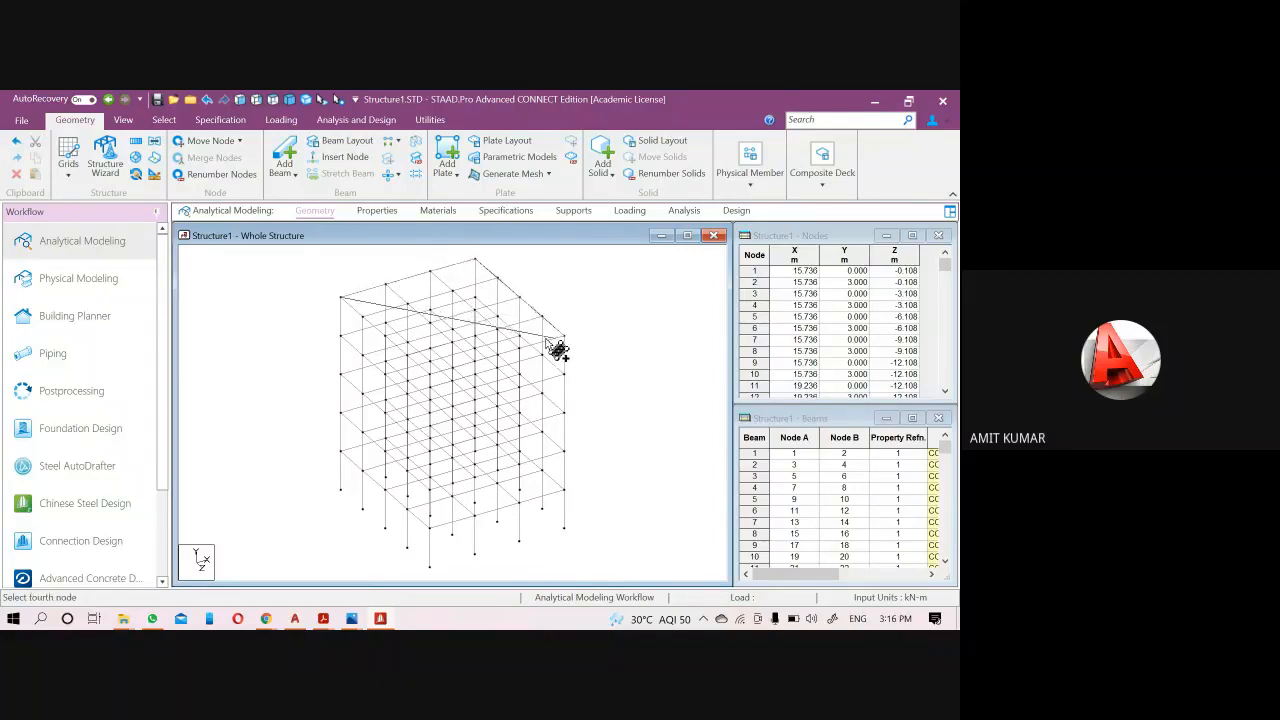
{"action": "left_click", "coordinate": [436, 384]}
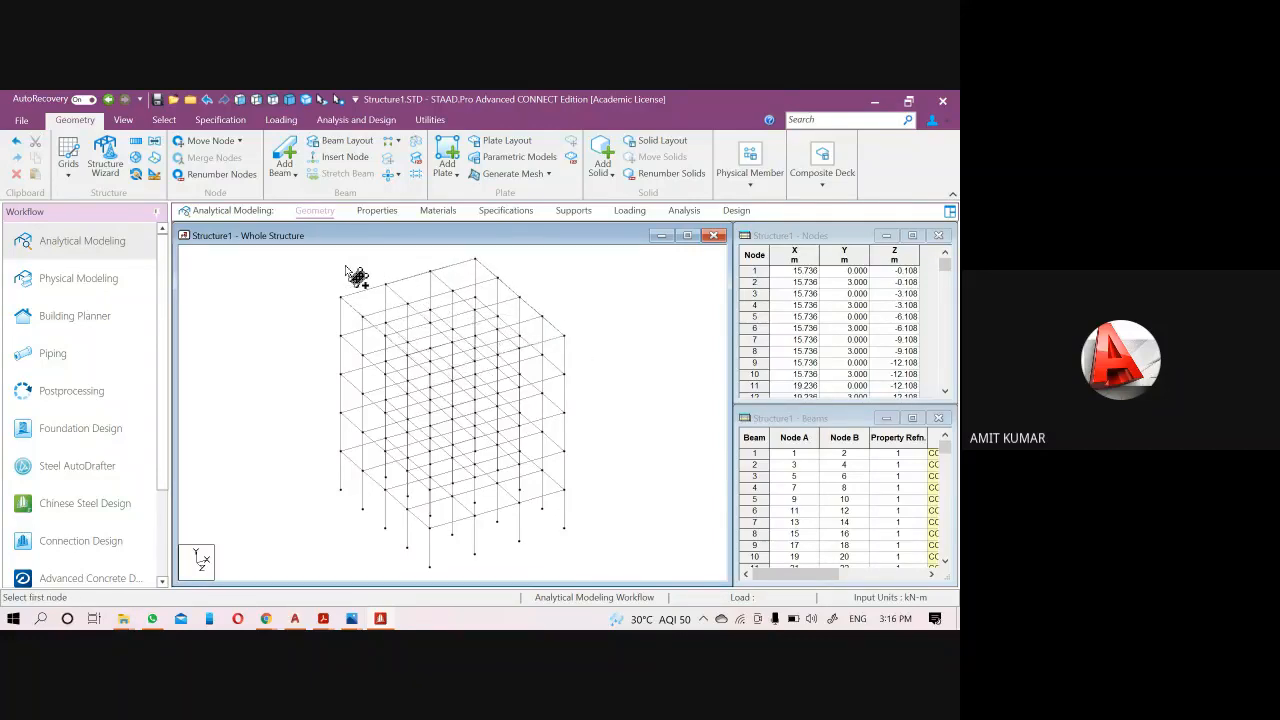
Inspect the roof plate on the whole structure in a rotated rendered view, and close that view.
{"action": "left_click", "coordinate": [306, 100]}
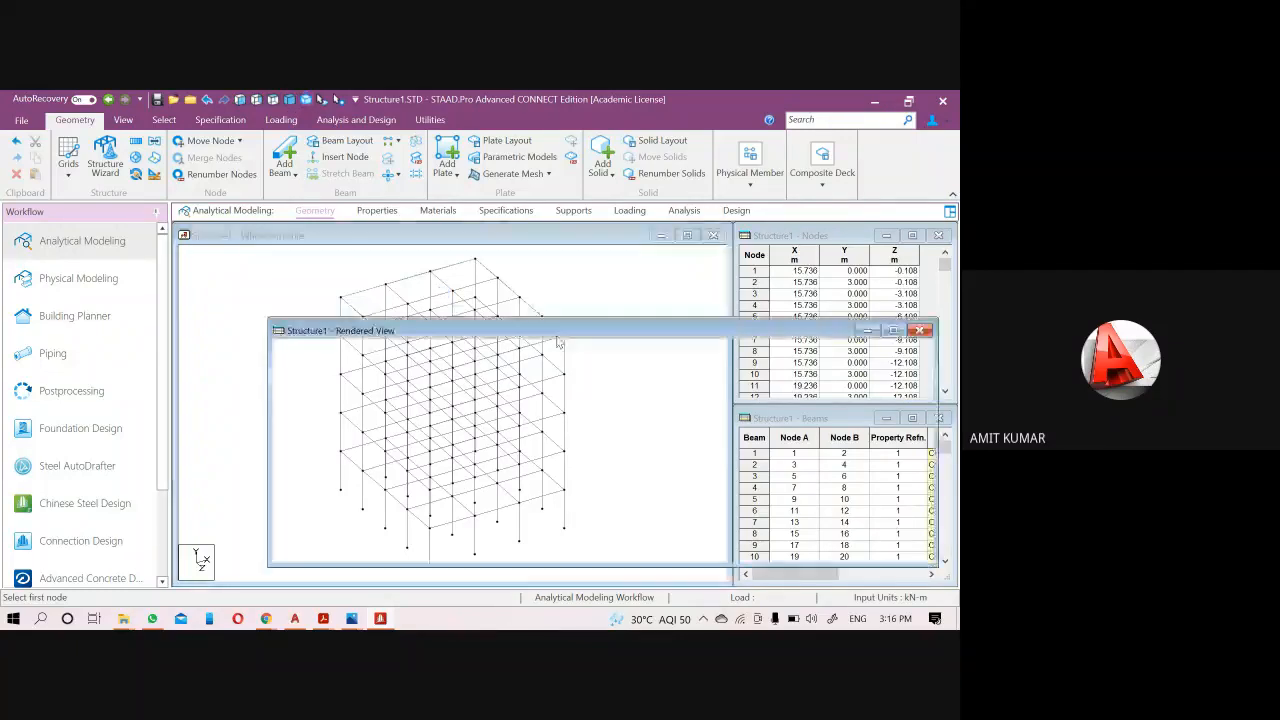
{"action": "left_click_drag", "start_coordinate": [621, 389], "coordinate": [623, 421]}
{"action": "left_click_drag", "start_coordinate": [617, 331], "coordinate": [310, 329]}
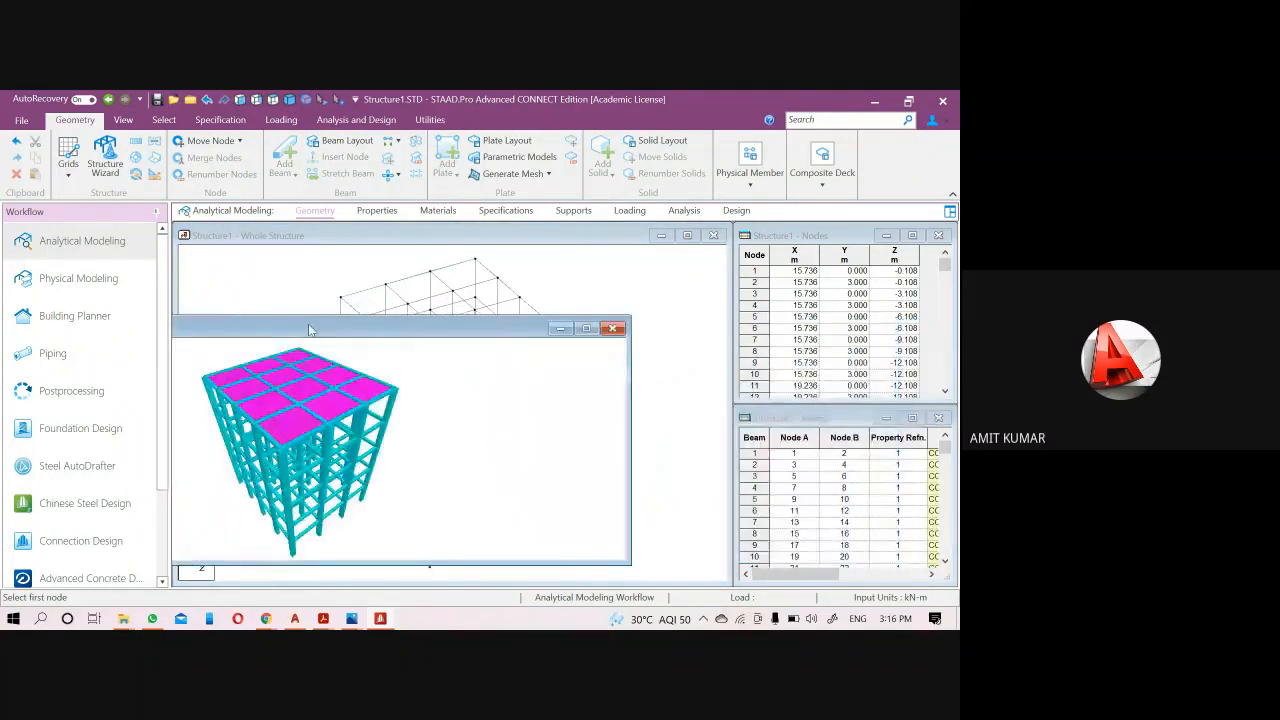
{"action": "left_click", "coordinate": [612, 329]}
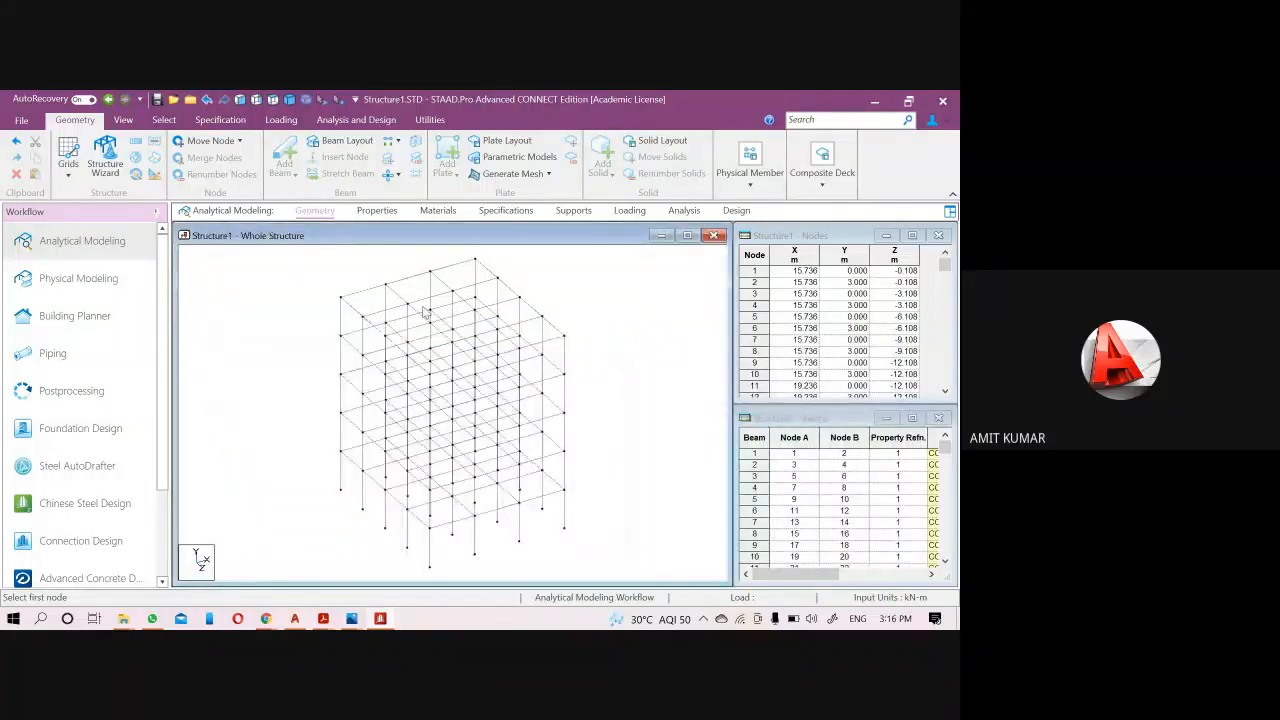
Select the roof plate and inspect it alone in the rendered view, and render the whole structure again with nothing selected.
{"action": "left_click", "coordinate": [323, 99]}
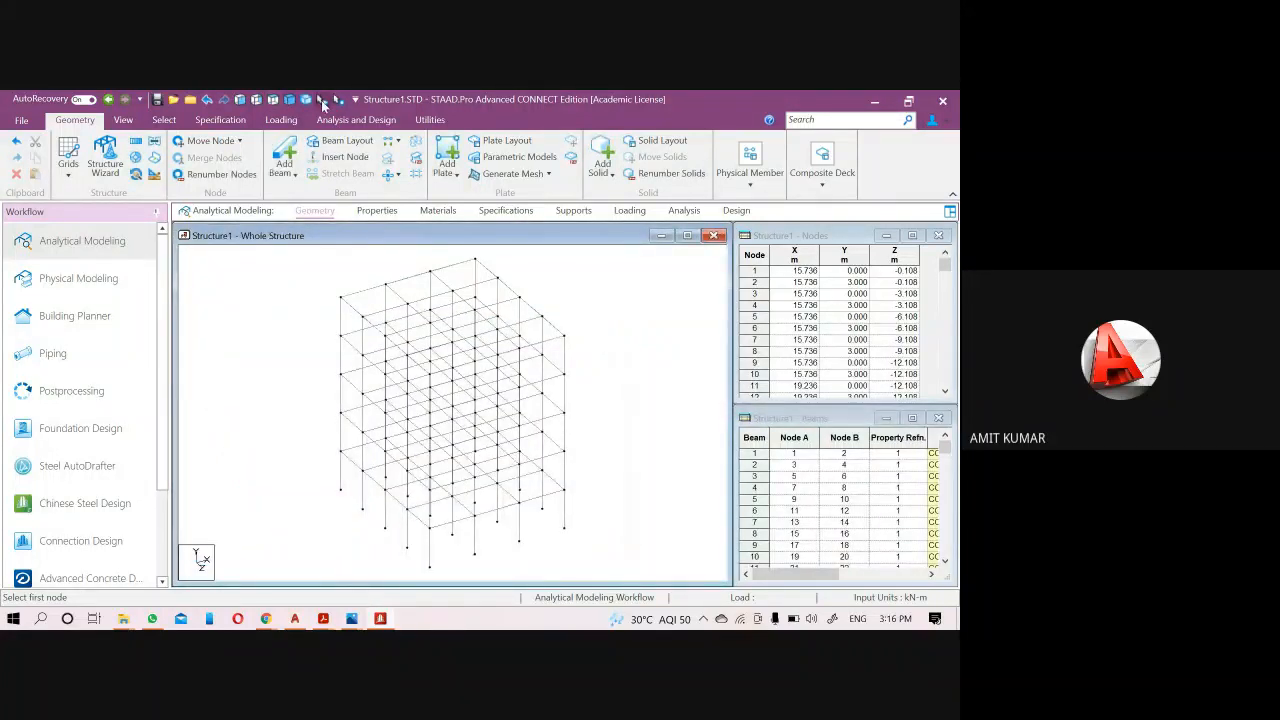
{"action": "left_click", "coordinate": [458, 301]}
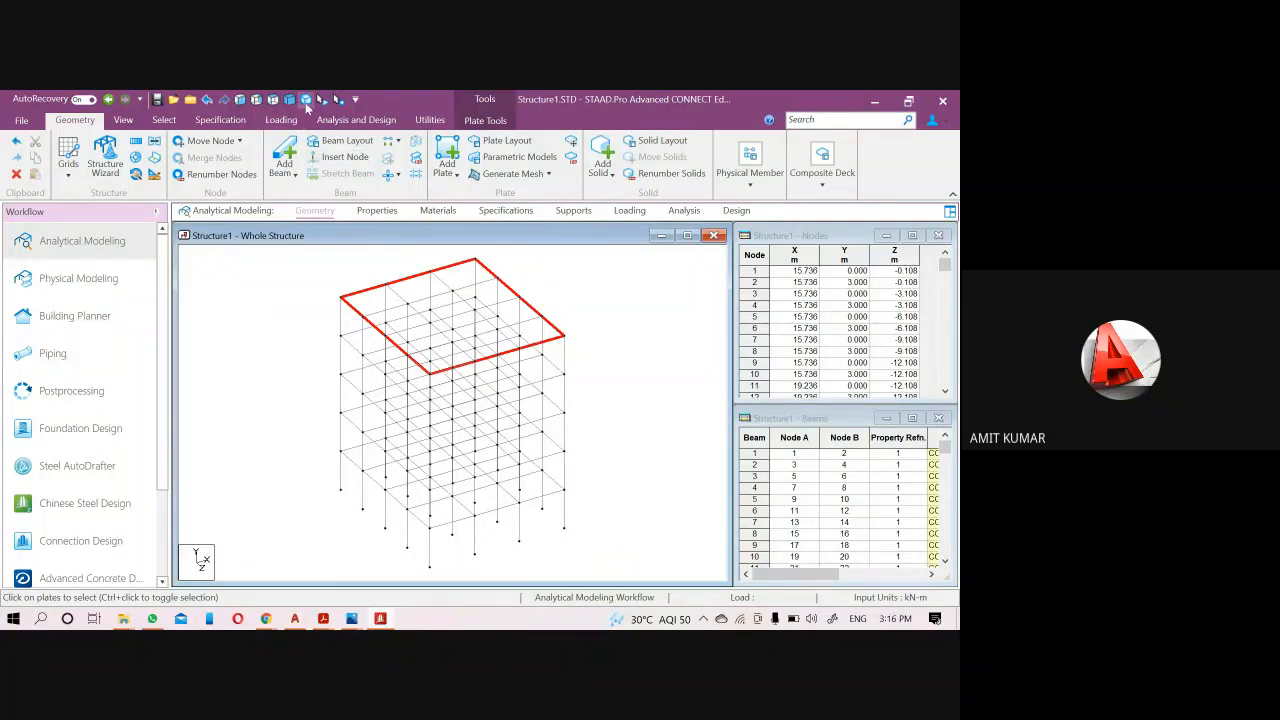
{"action": "left_click", "coordinate": [307, 103]}
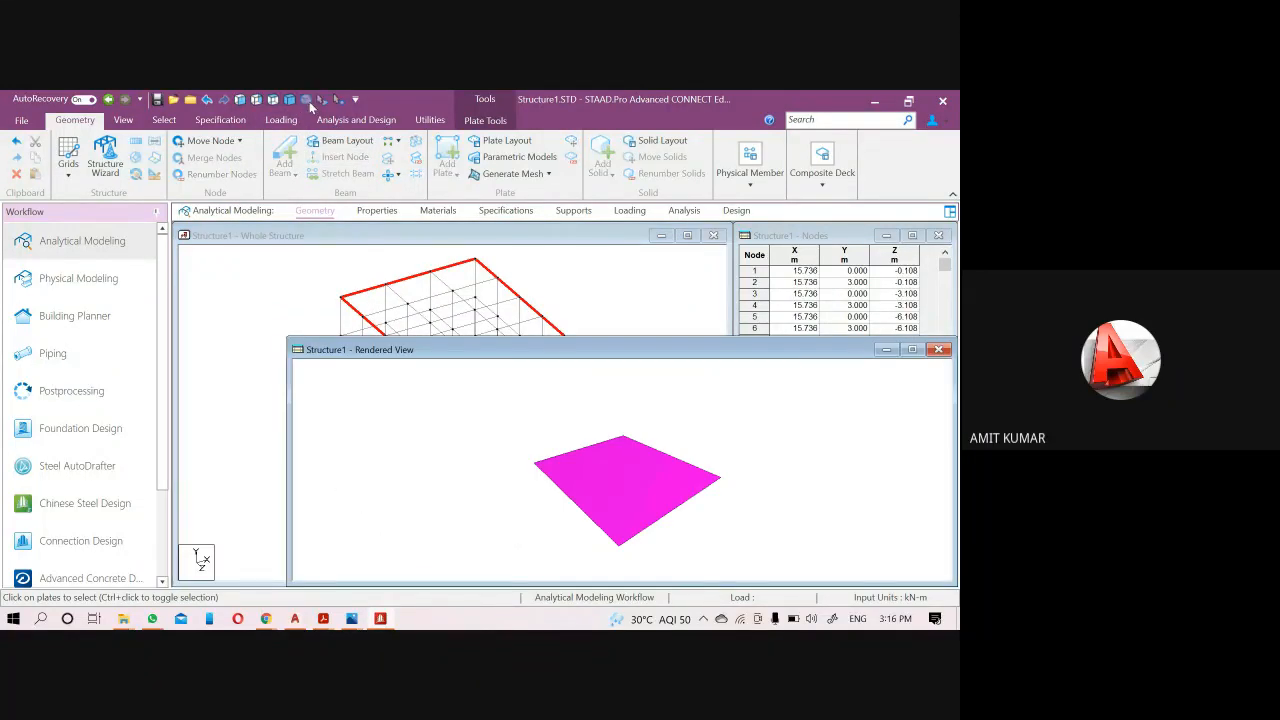
{"action": "mouse_move", "coordinate": [649, 432]}
{"action": "left_mouse_down"}
{"action": "mouse_move", "coordinate": [651, 457]}
{"action": "mouse_move", "coordinate": [649, 389]}
{"action": "mouse_move", "coordinate": [643, 477]}
{"action": "mouse_move", "coordinate": [655, 450]}
{"action": "left_mouse_up"}
{"action": "left_click_drag", "start_coordinate": [680, 350], "coordinate": [592, 344]}
{"action": "left_click", "coordinate": [664, 339]}
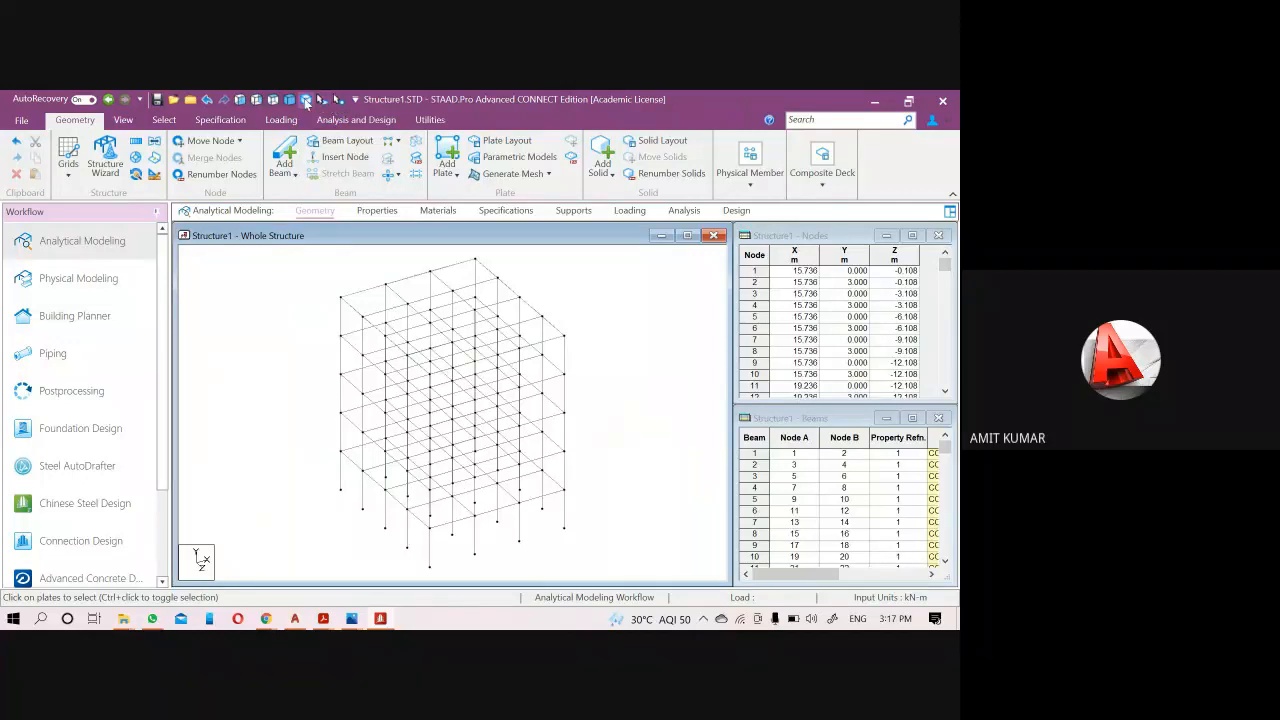
{"action": "left_click", "coordinate": [306, 101]}
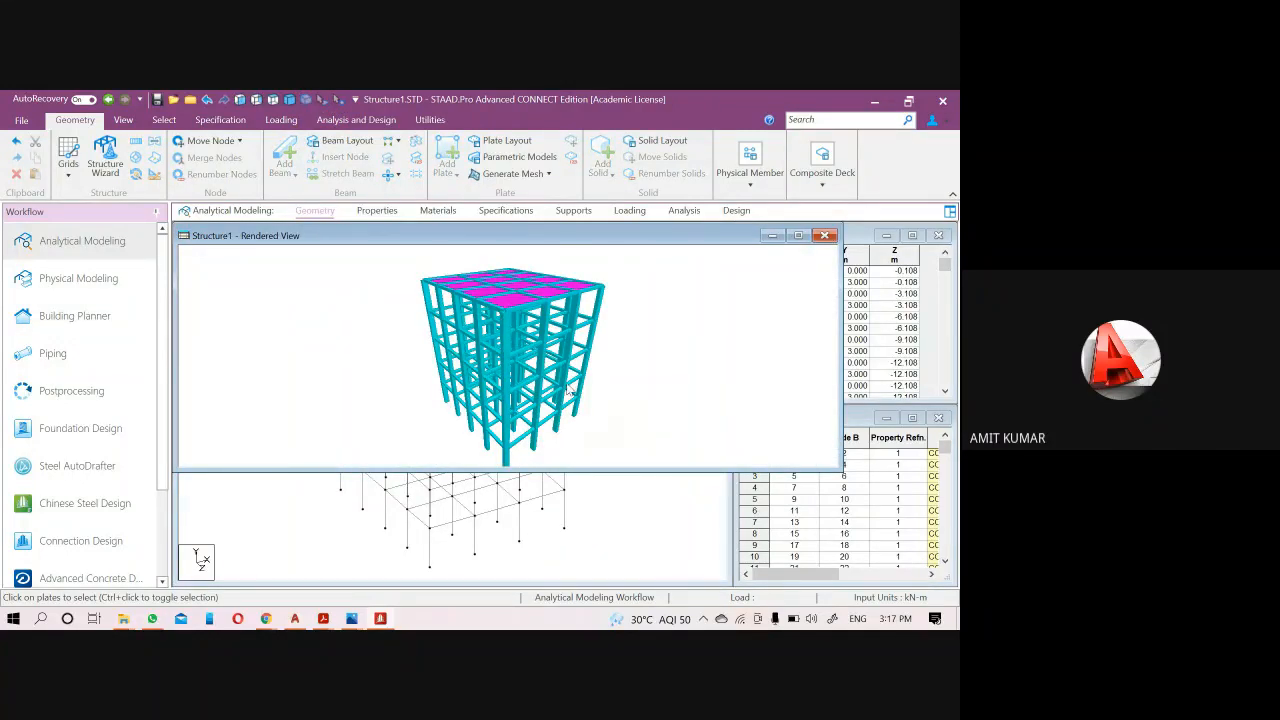
{"action": "left_click", "coordinate": [825, 235]}
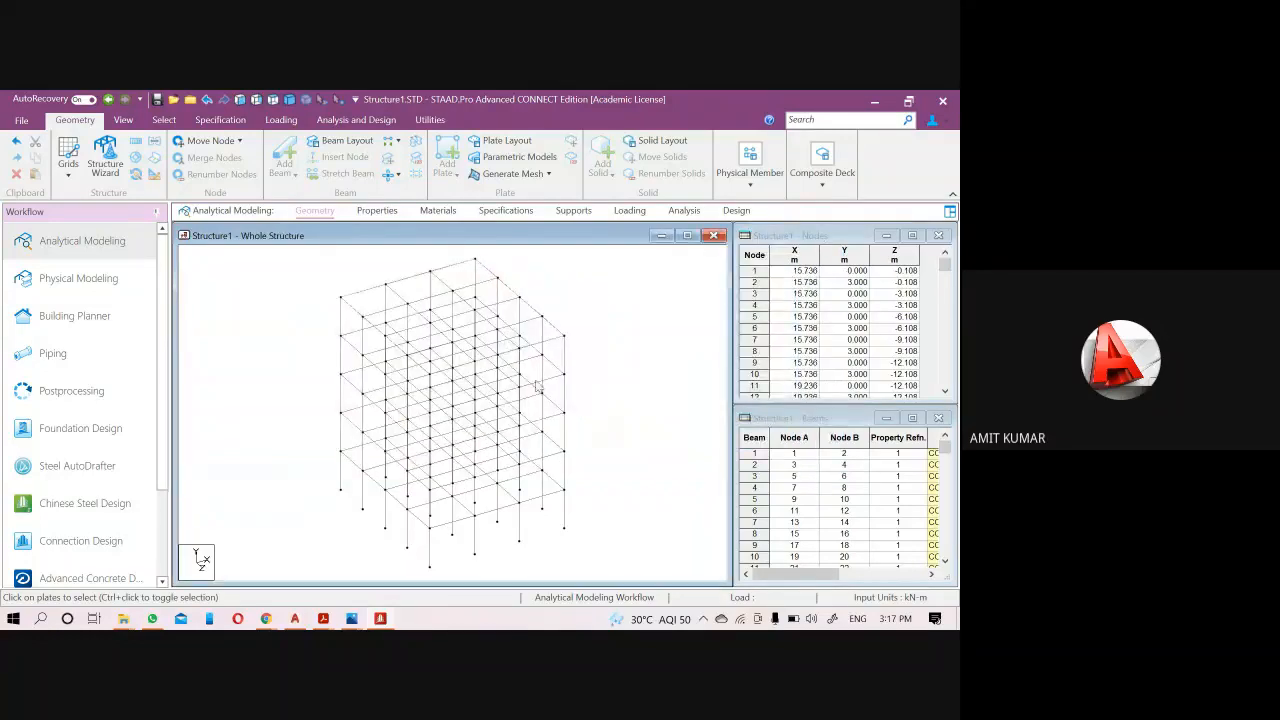
Select the top-storey column at the frame's right corner and inspect it alone in the rendered view.
{"action": "left_click", "coordinate": [566, 352]}
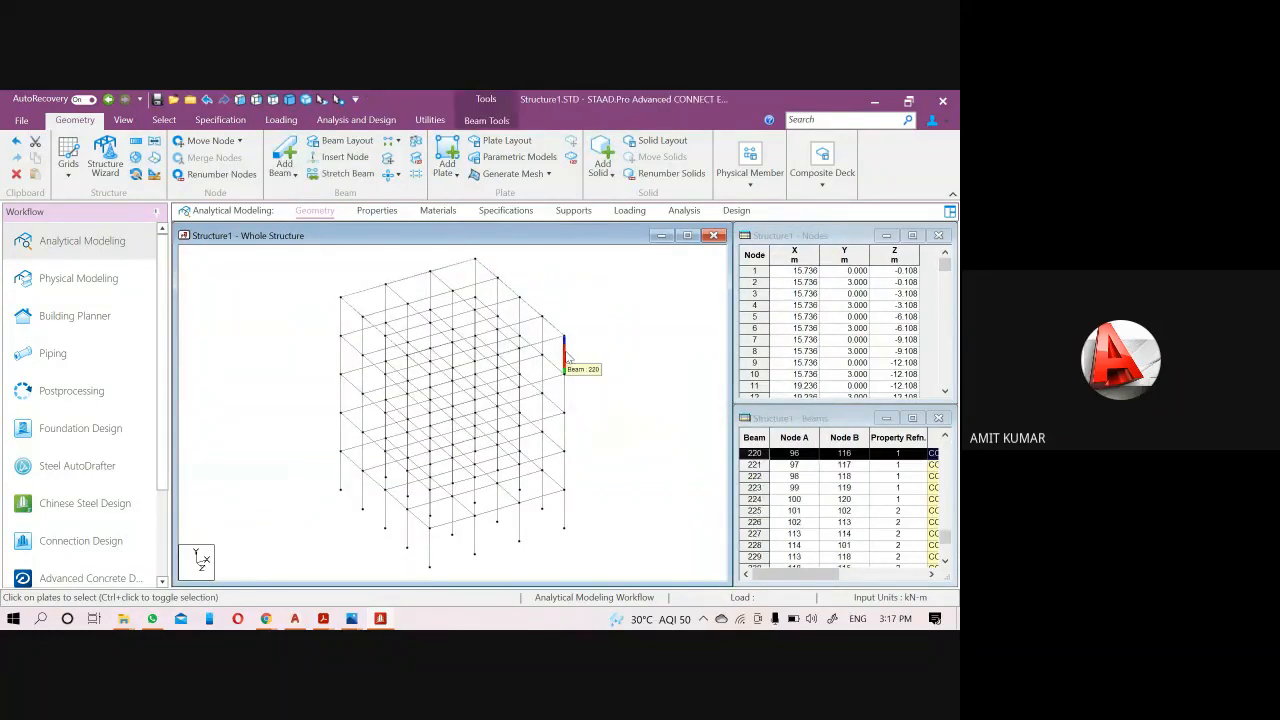
{"action": "middle_click_drag", "start_coordinate": [566, 352], "coordinate": [481, 308]}
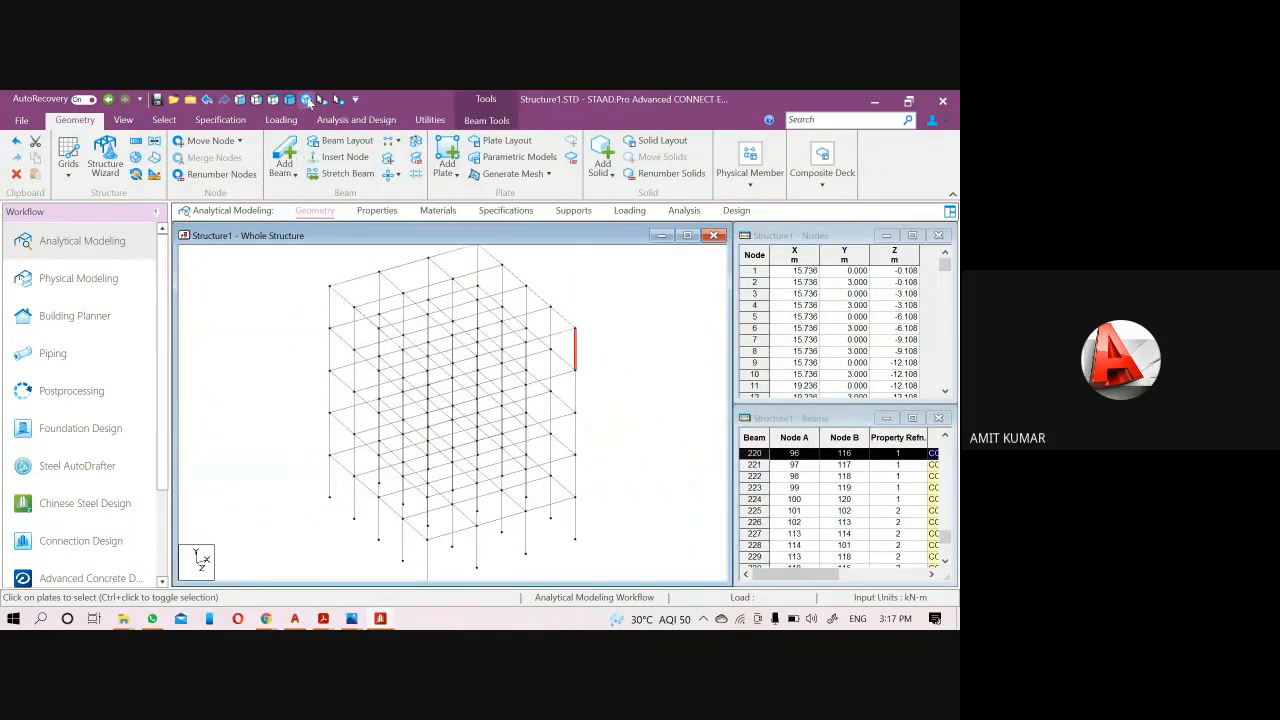
{"action": "left_click", "coordinate": [307, 101]}
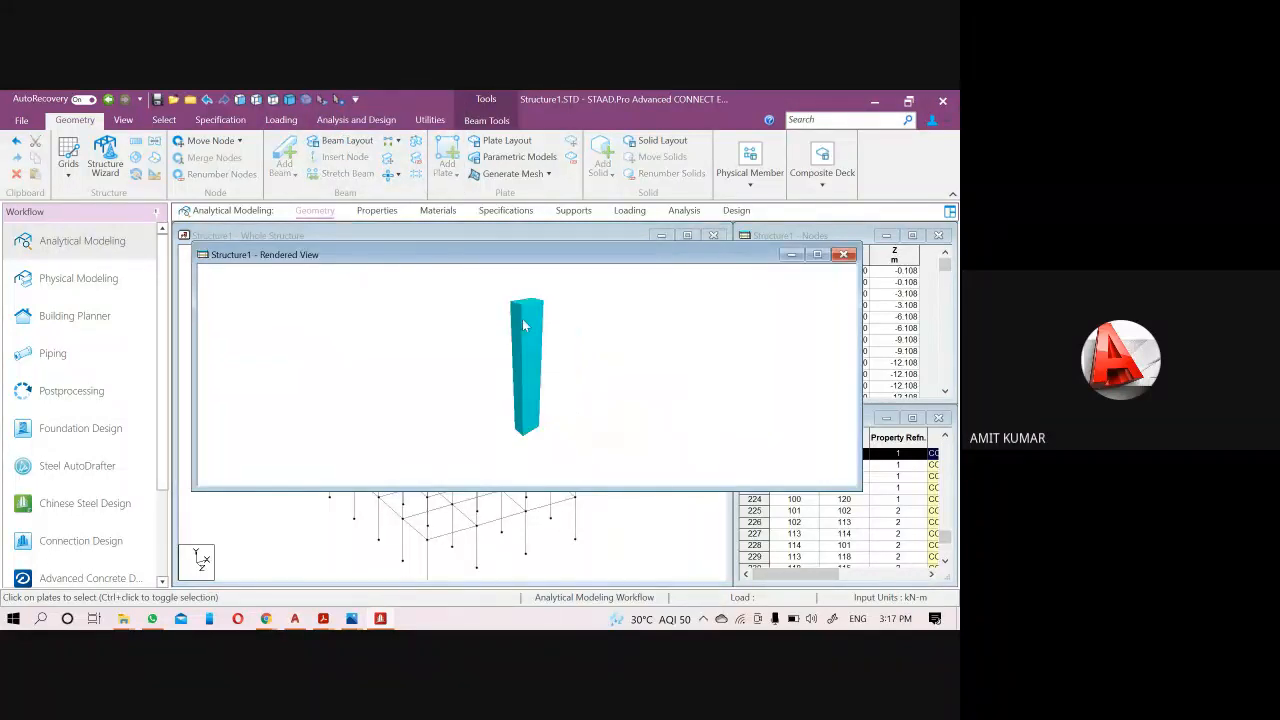
{"action": "middle_click_drag", "start_coordinate": [523, 324], "coordinate": [532, 350]}
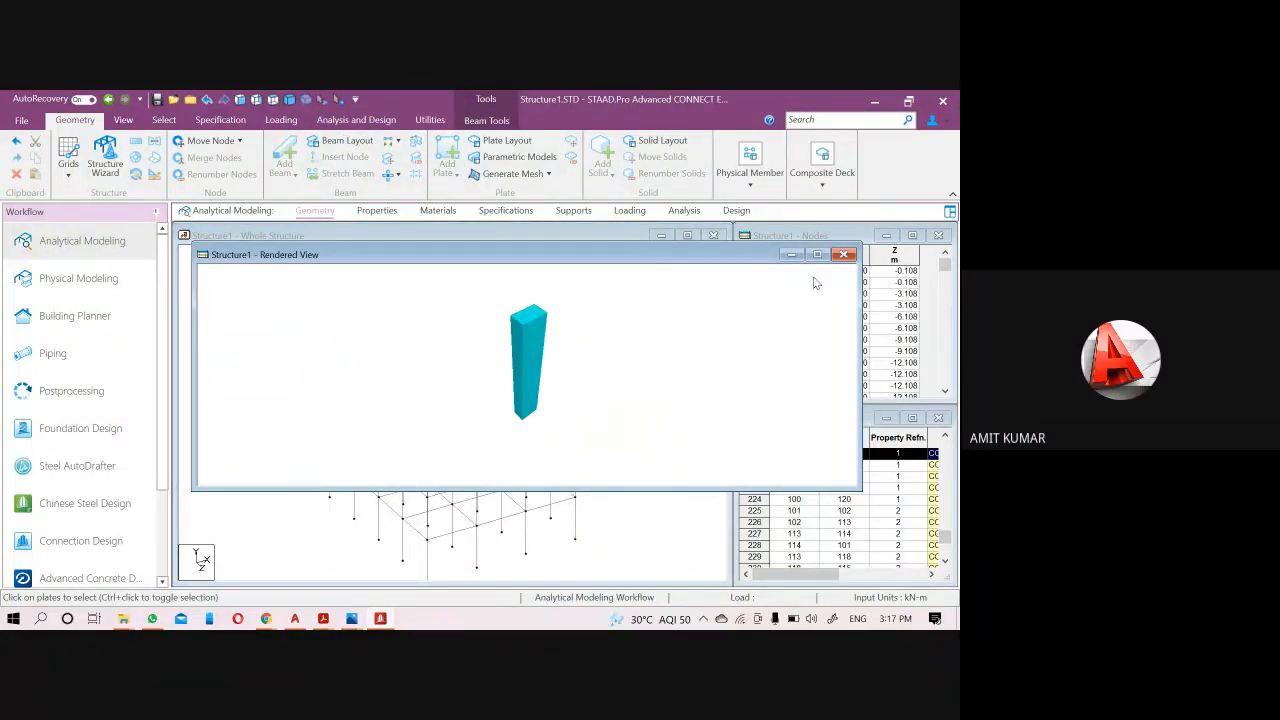
Add the neighbouring top-storey column to the selection, inspect both columns alone in the rendered view, and clear the selection.
{"action": "left_click", "coordinate": [843, 254]}
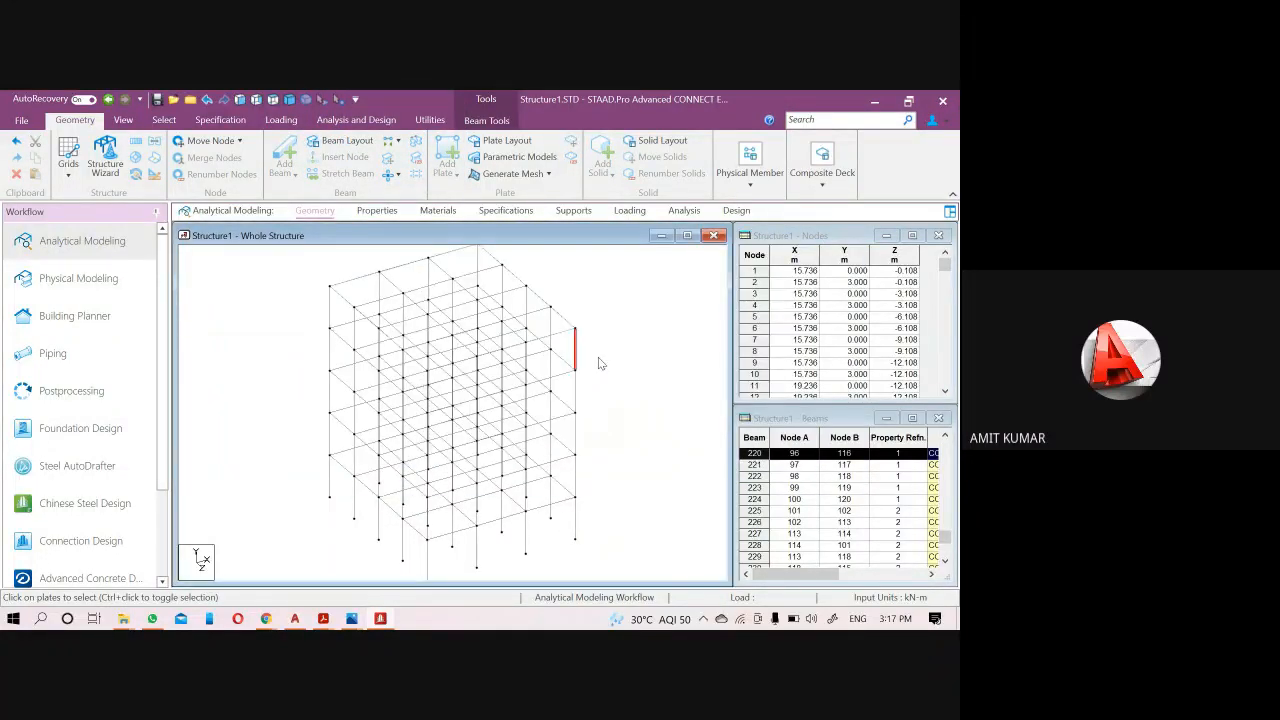
{"action": "left_click", "coordinate": [551, 322], "text": "ctrl"}
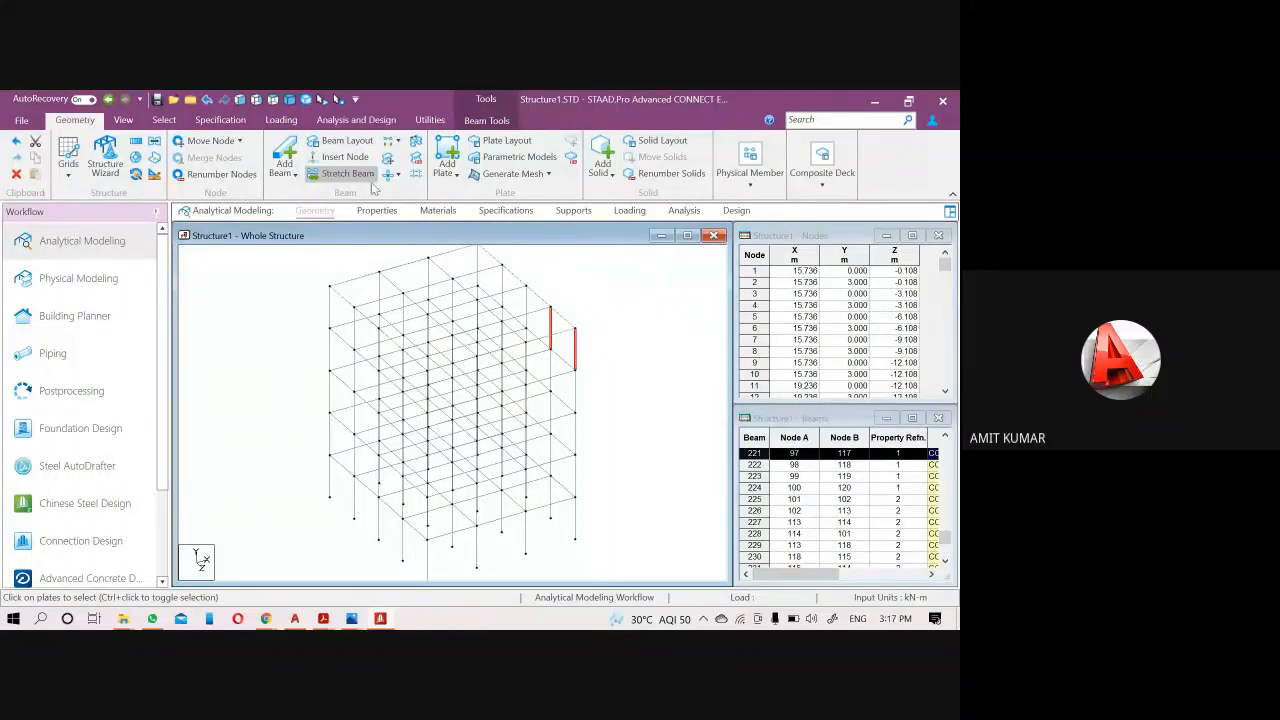
{"action": "left_click", "coordinate": [307, 101]}
{"action": "left_click_drag", "start_coordinate": [637, 357], "coordinate": [592, 376]}
{"action": "left_click_drag", "start_coordinate": [655, 270], "coordinate": [490, 266]}
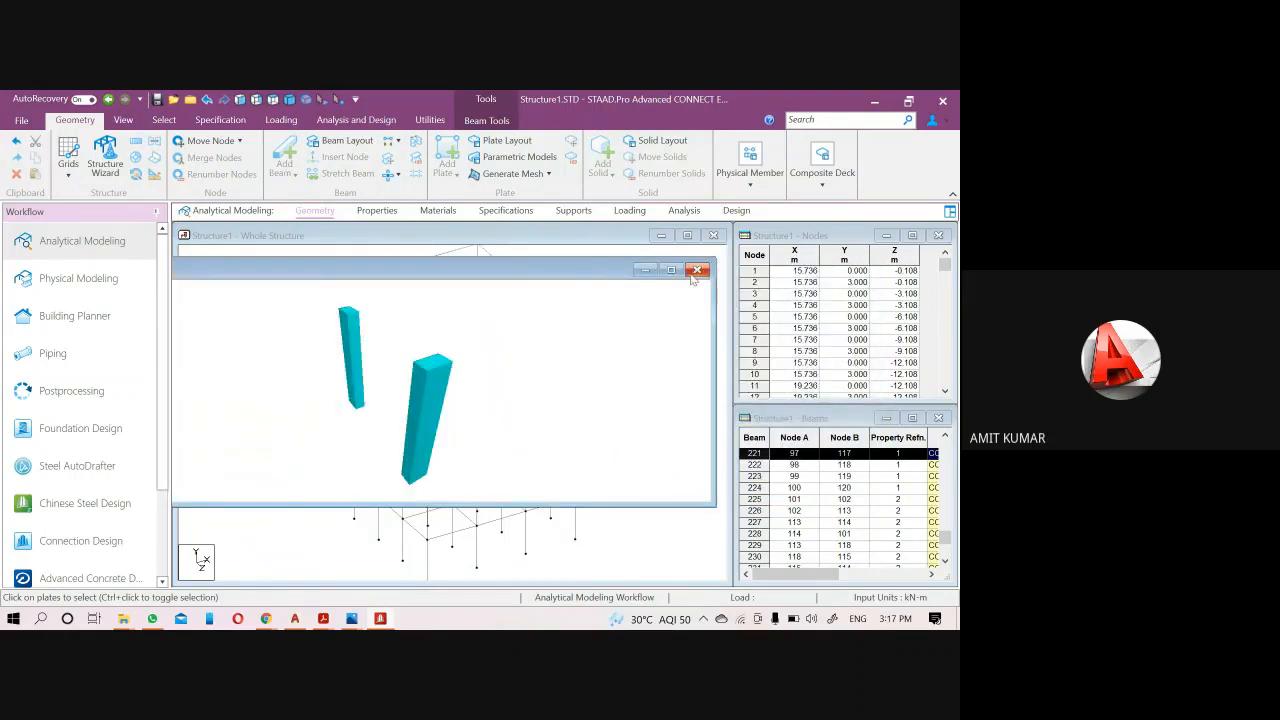
{"action": "left_click", "coordinate": [697, 270]}
{"action": "left_click", "coordinate": [566, 366]}
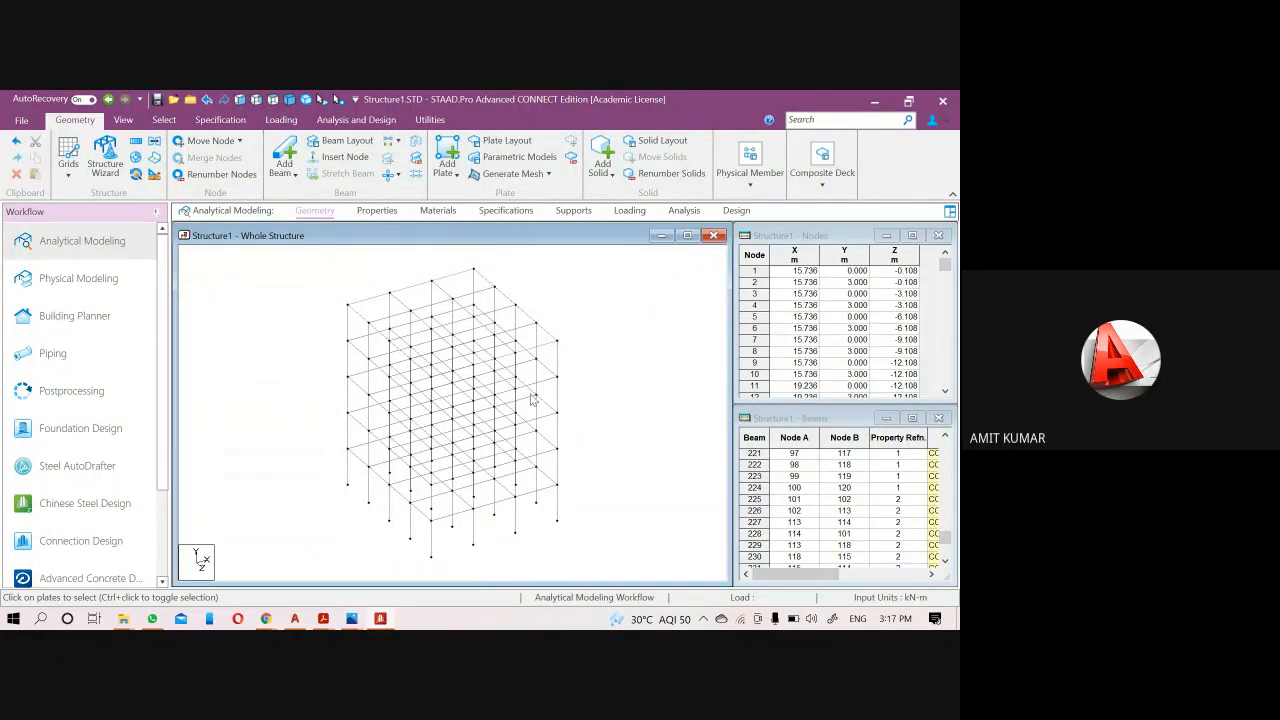
Select all beams and columns of the frame, inspect them without the plate in the rendered view, and clear the selection.
{"action": "scroll", "coordinate": [497, 373], "scroll_direction": "down", "scroll_amount": 2}
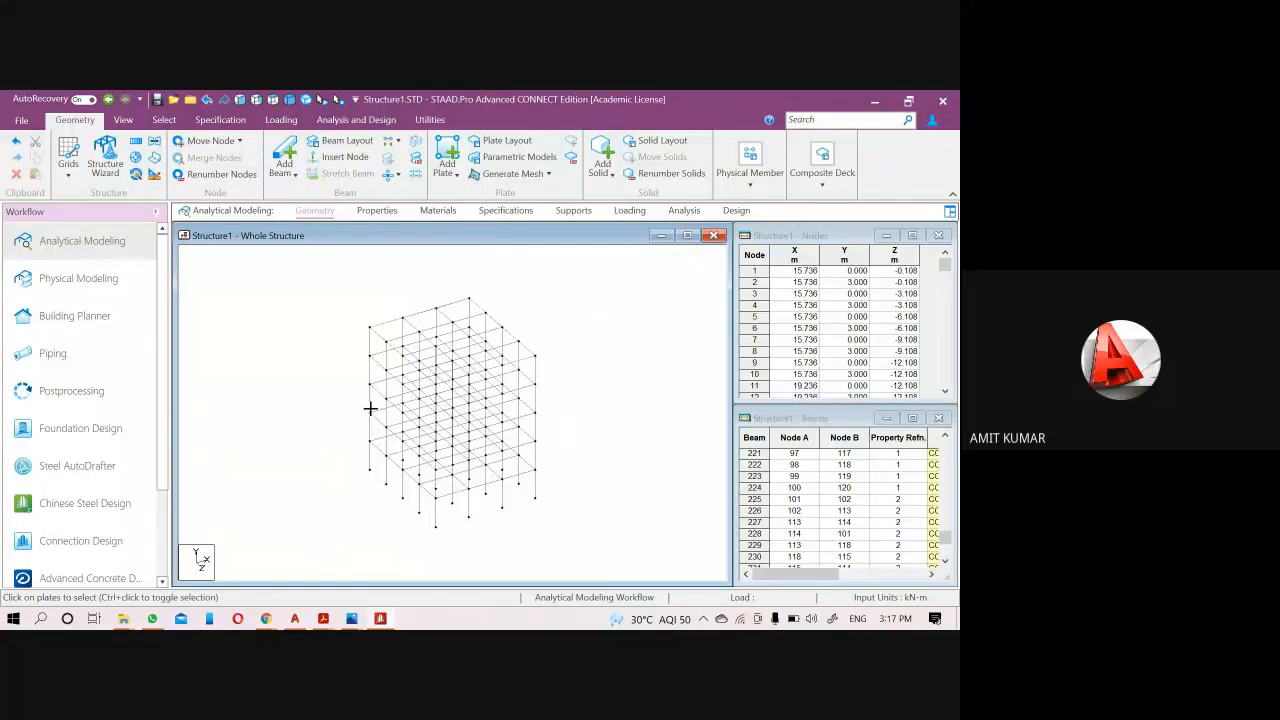
{"action": "key", "text": "ctrl+a"}
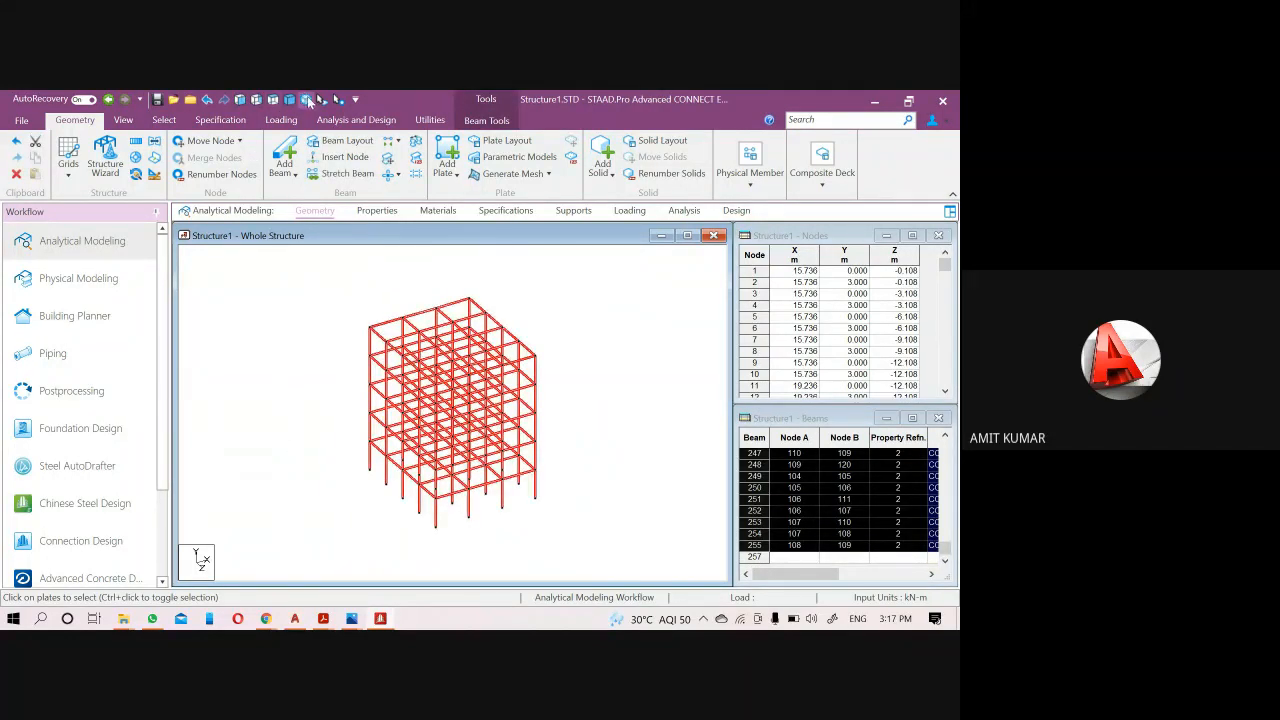
{"action": "left_click", "coordinate": [308, 100]}
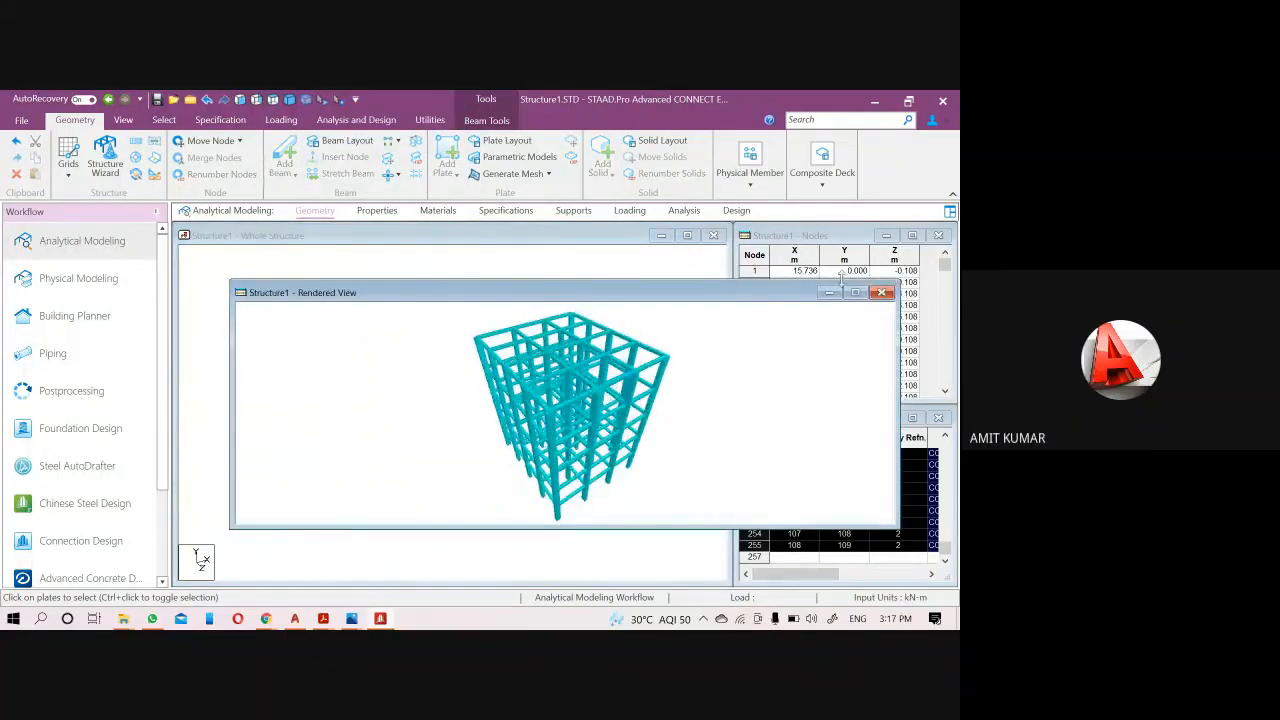
{"action": "left_click", "coordinate": [882, 293]}
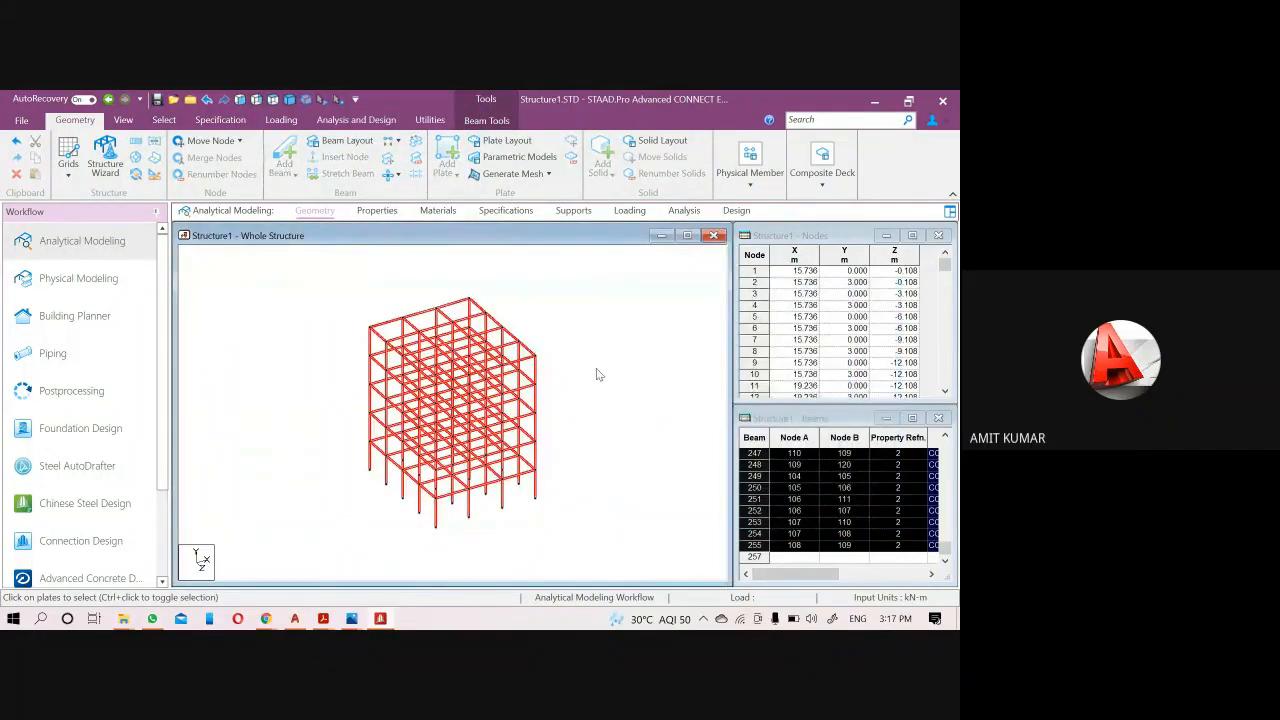
{"action": "left_click", "coordinate": [596, 368]}
Use the Geometry cursor to select the whole structure including the roof plate, inspect it in the rendered view, and clear the selection.
{"action": "left_click", "coordinate": [164, 120]}
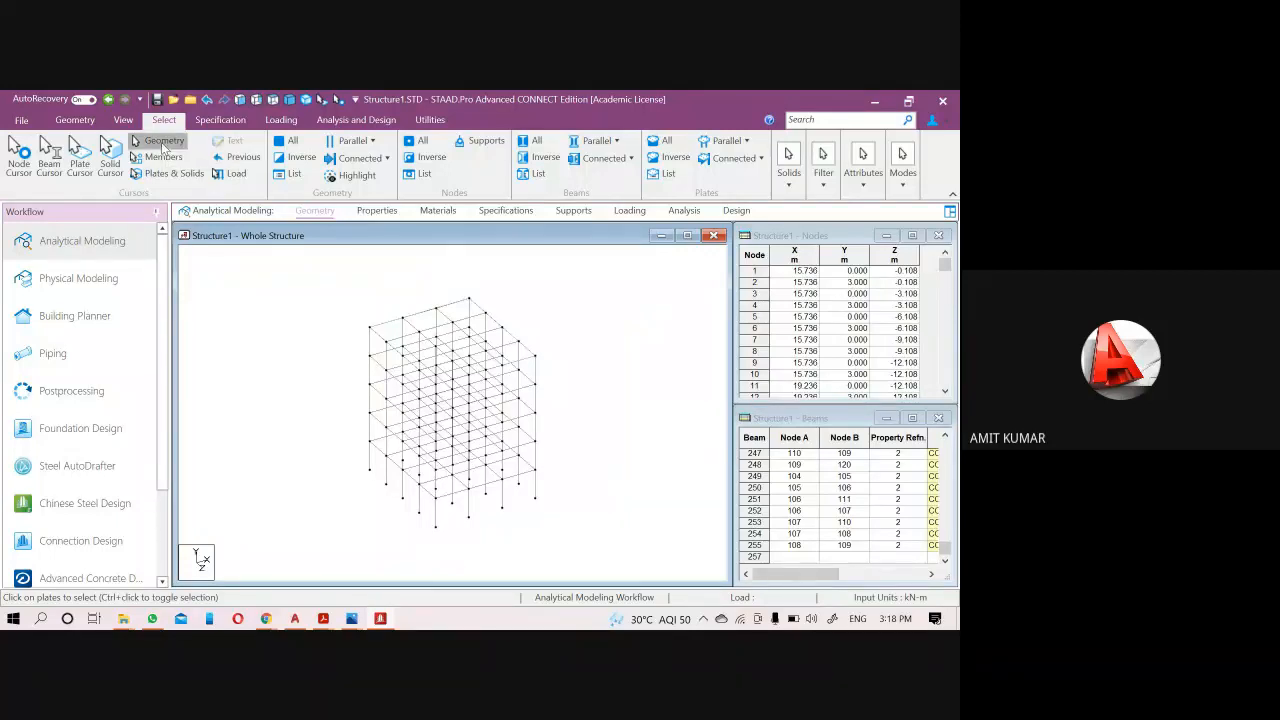
{"action": "left_click", "coordinate": [163, 146]}
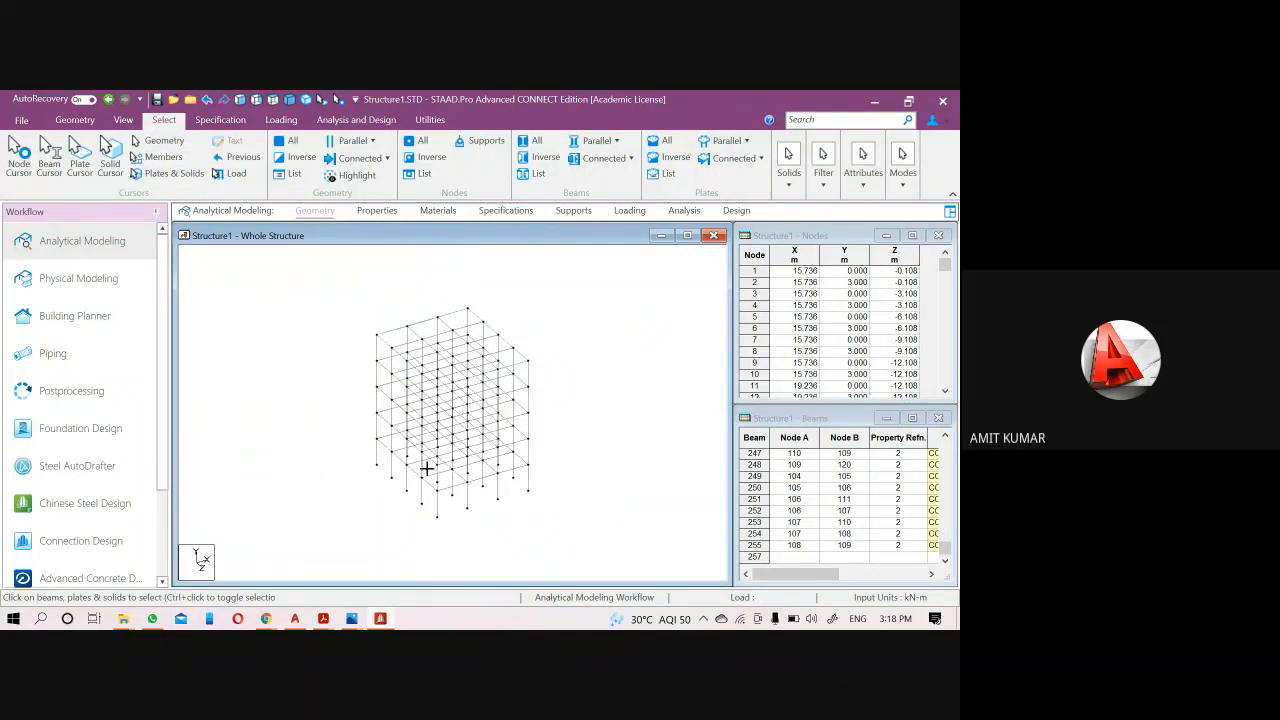
{"action": "left_click_drag", "start_coordinate": [427, 468], "coordinate": [291, 279]}
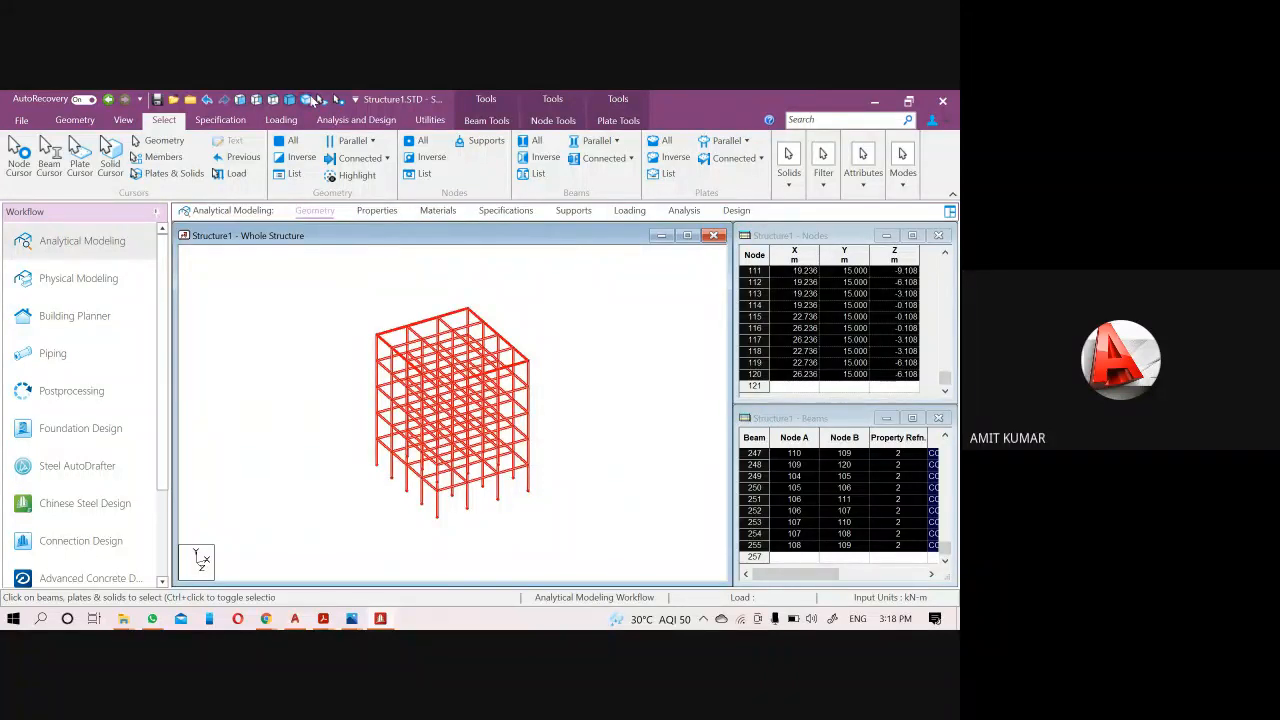
{"action": "left_click", "coordinate": [312, 99]}
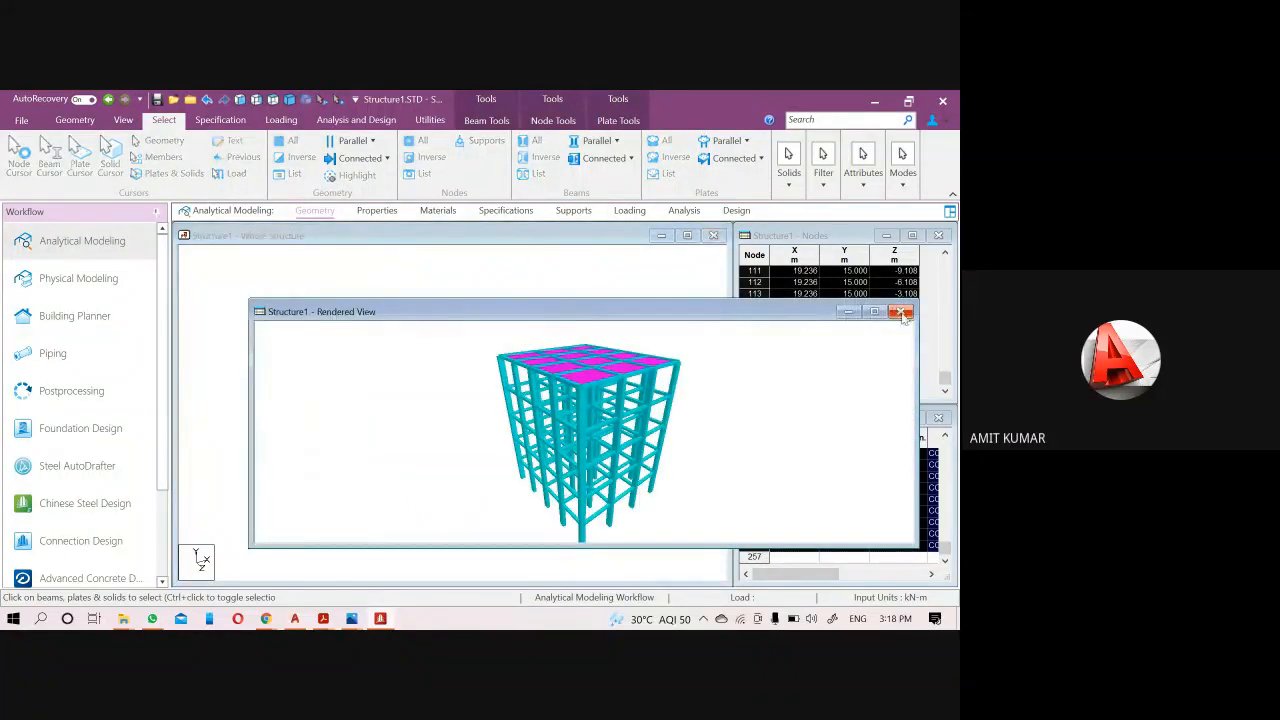
{"action": "left_click", "coordinate": [903, 314]}
{"action": "left_click", "coordinate": [597, 311]}
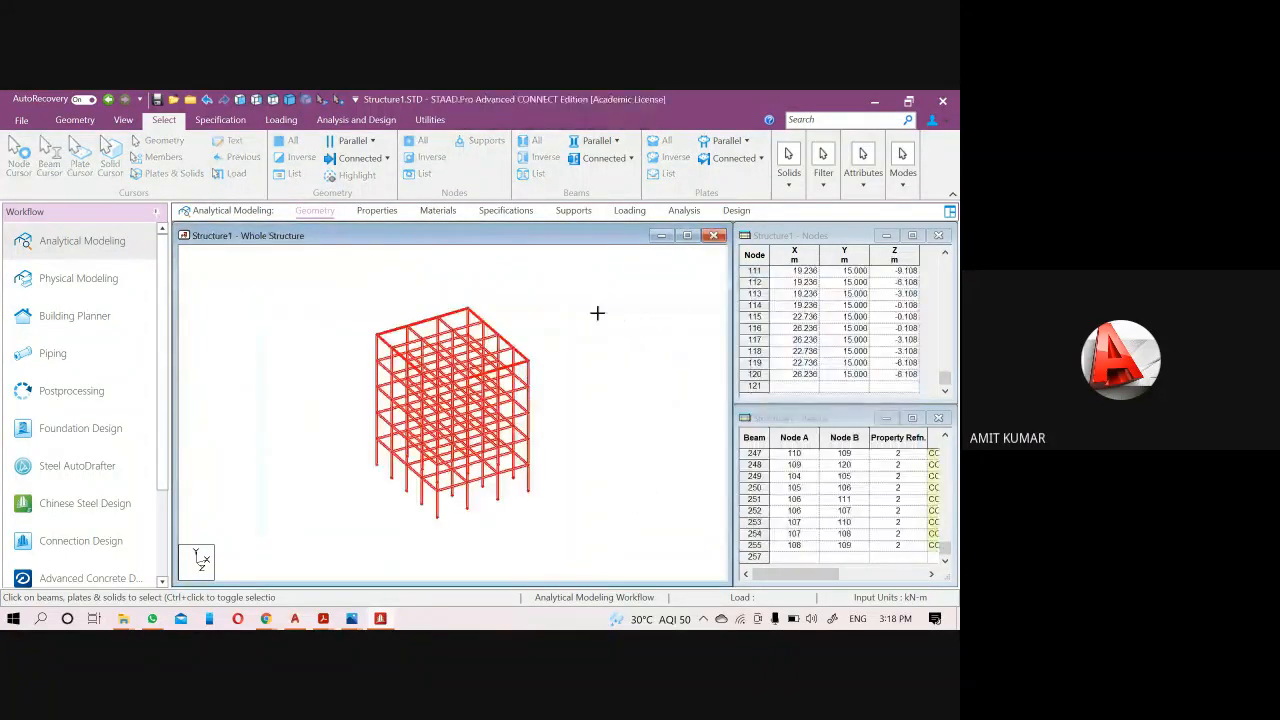
Render the whole structure with nothing selected, inspect it, and close the rendered view.
{"action": "left_click", "coordinate": [75, 120]}
{"action": "middle_click_drag", "start_coordinate": [550, 348], "coordinate": [562, 430]}
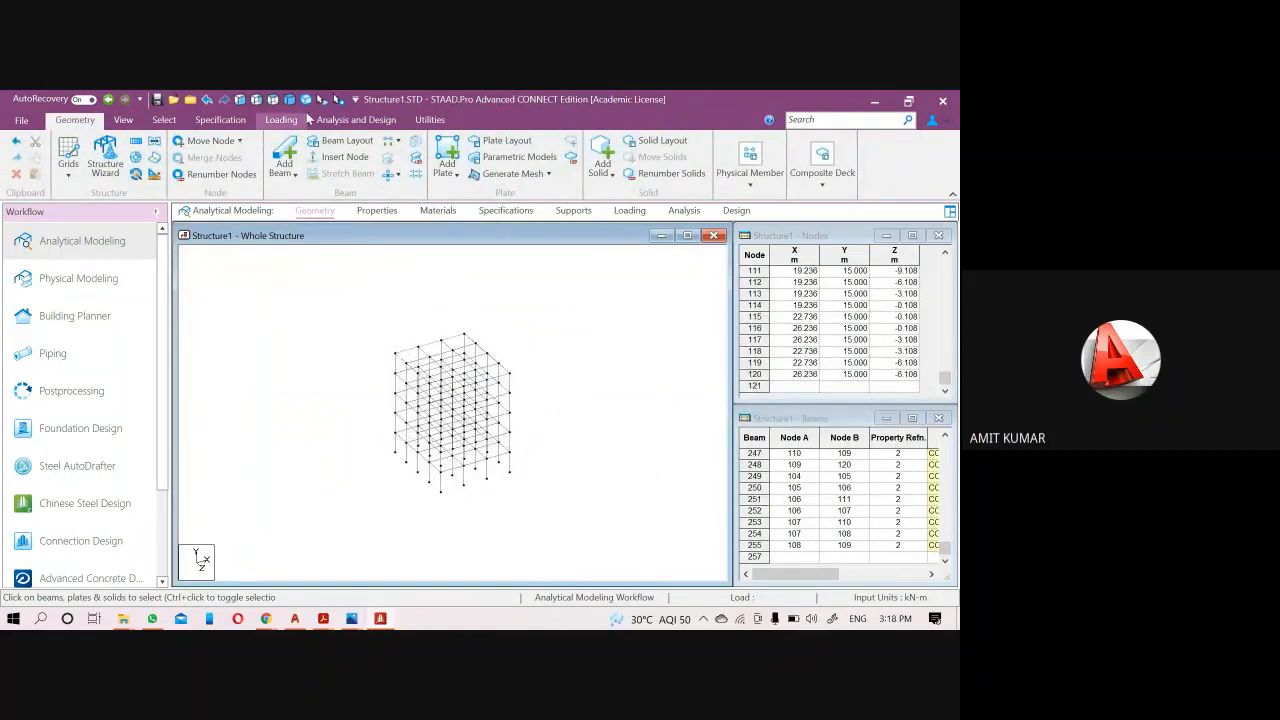
{"action": "left_click", "coordinate": [306, 99]}
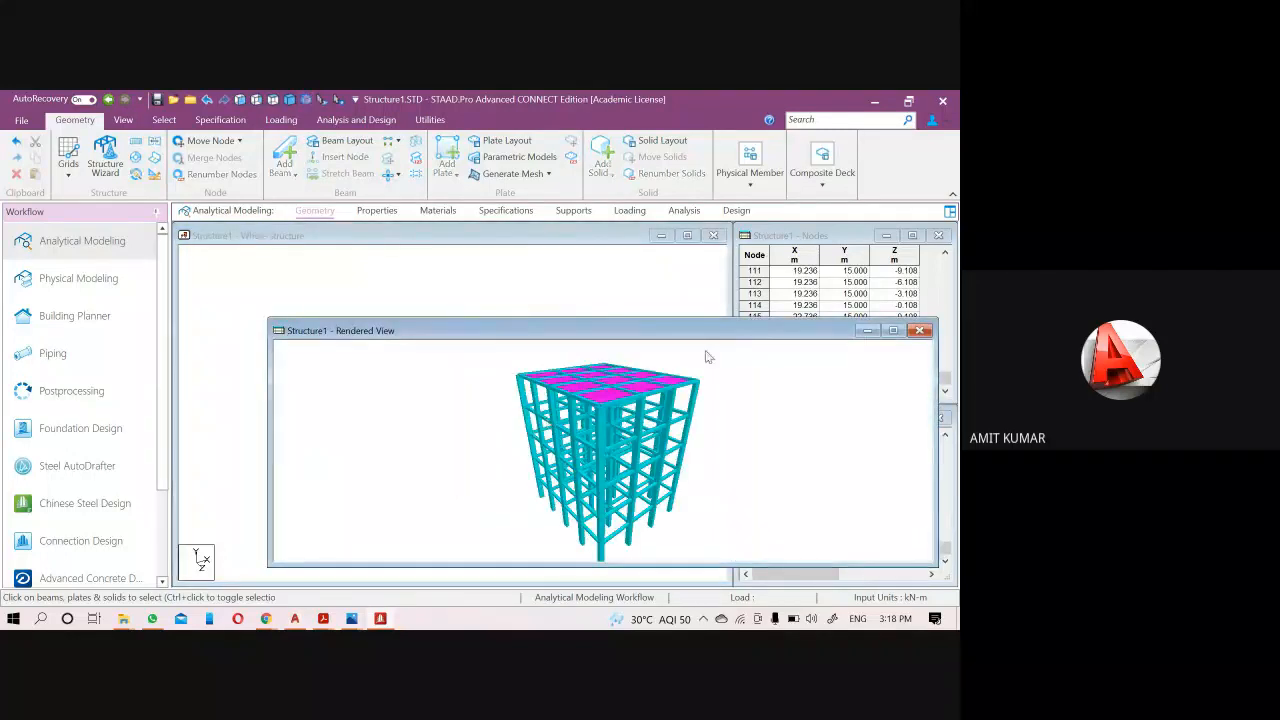
{"action": "left_click_drag", "start_coordinate": [729, 331], "coordinate": [460, 296]}
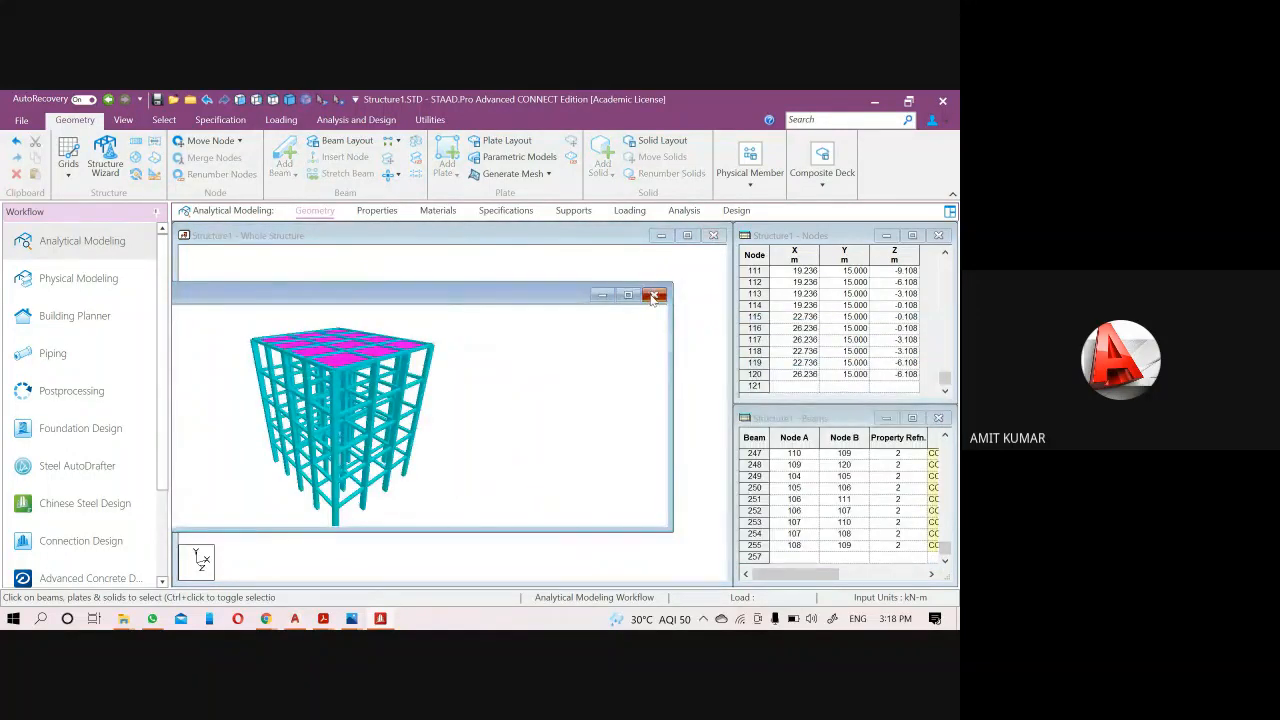
{"action": "left_click", "coordinate": [655, 295]}
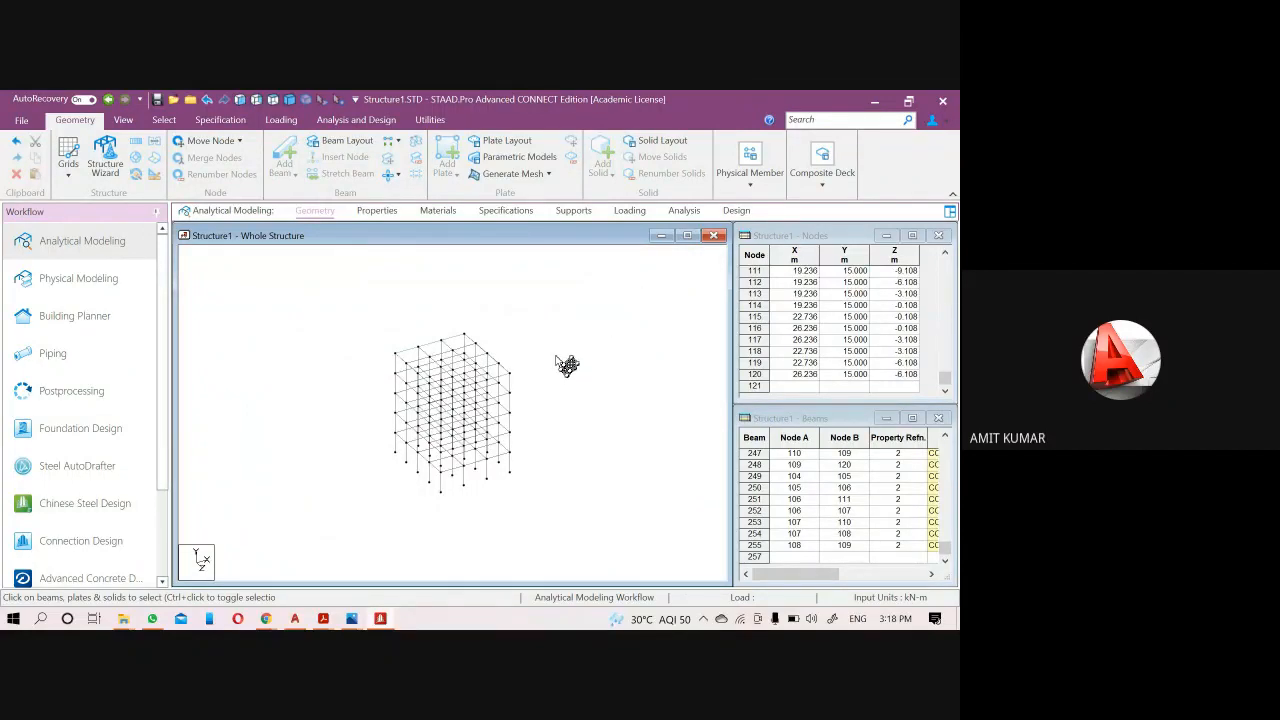
{"action": "scroll", "coordinate": [545, 360], "scroll_direction": "down", "scroll_amount": 1}
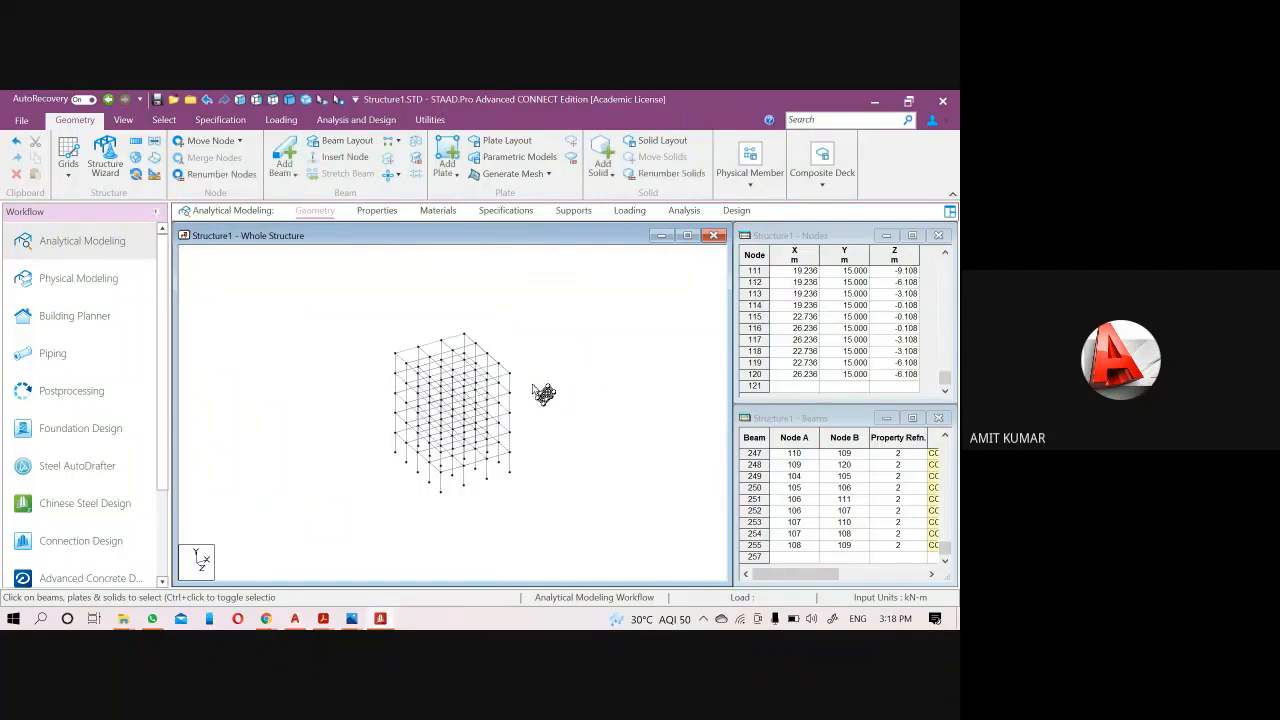
{"action": "scroll", "coordinate": [494, 371], "scroll_direction": "up", "scroll_amount": 2}
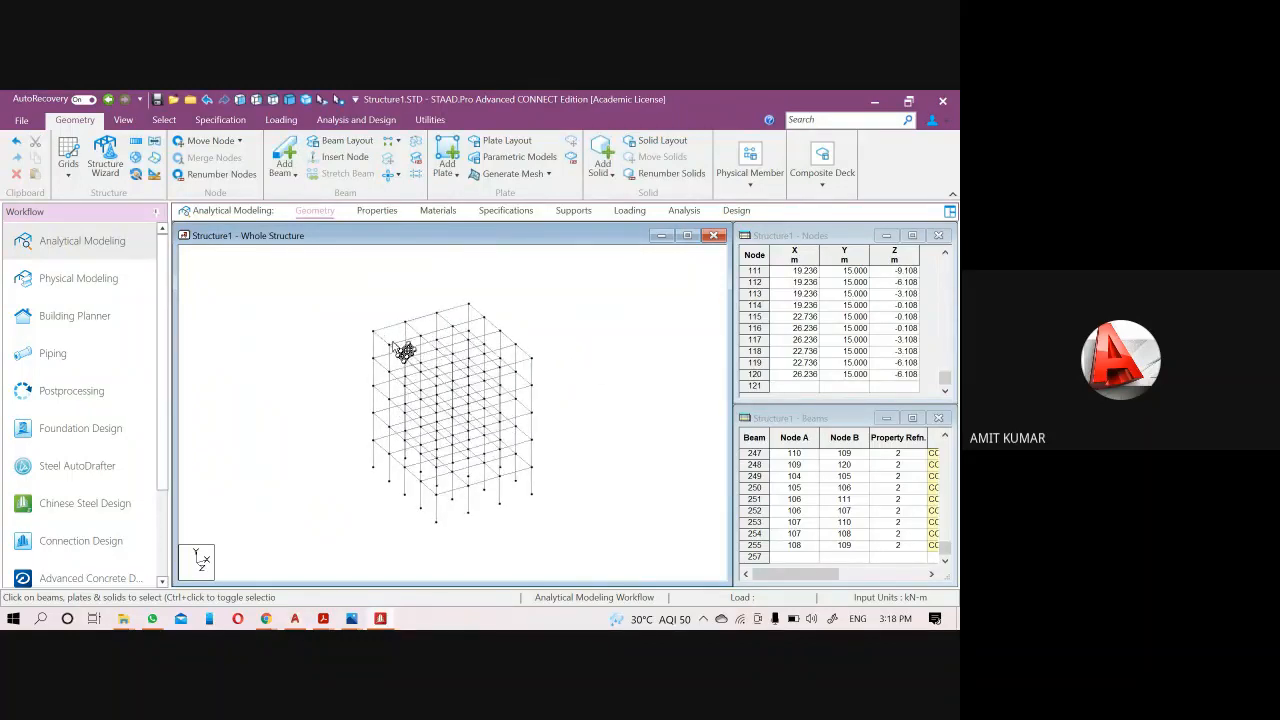
{"action": "scroll", "coordinate": [400, 349], "scroll_direction": "up", "scroll_amount": 1}
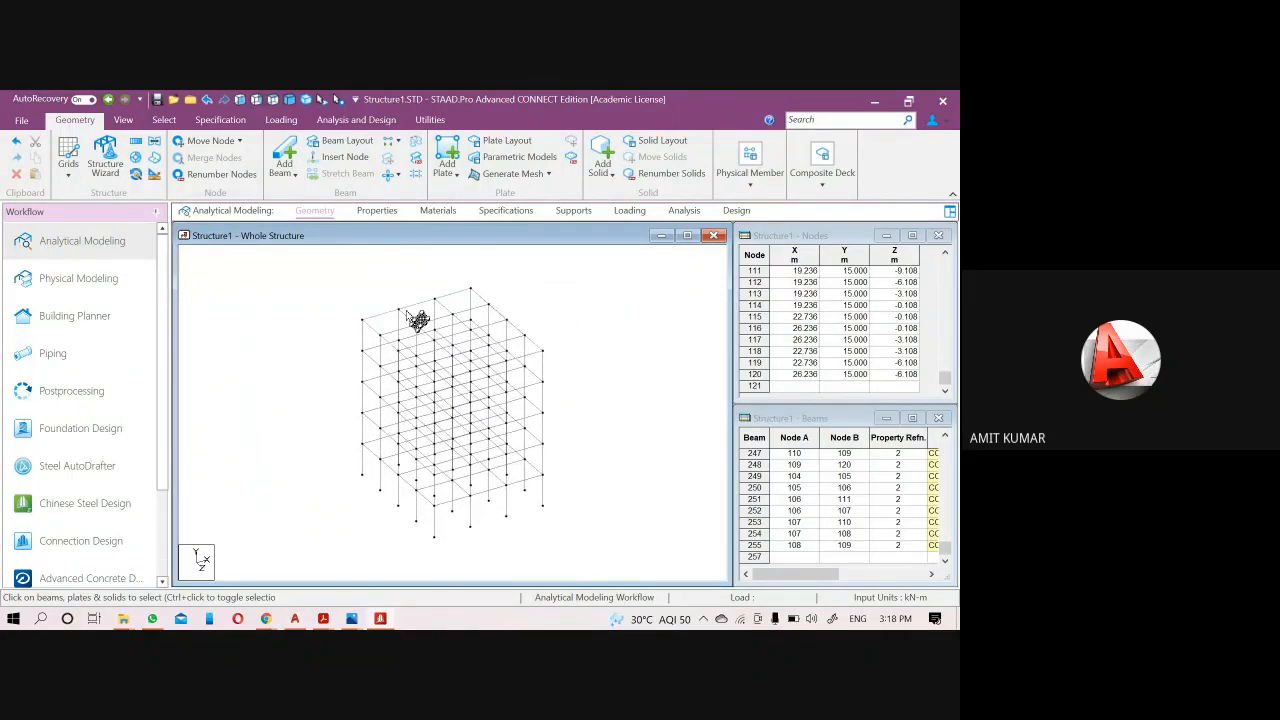
{"action": "left_click", "coordinate": [406, 312]}
{"action": "scroll", "coordinate": [400, 362], "scroll_direction": "up", "scroll_amount": 1}
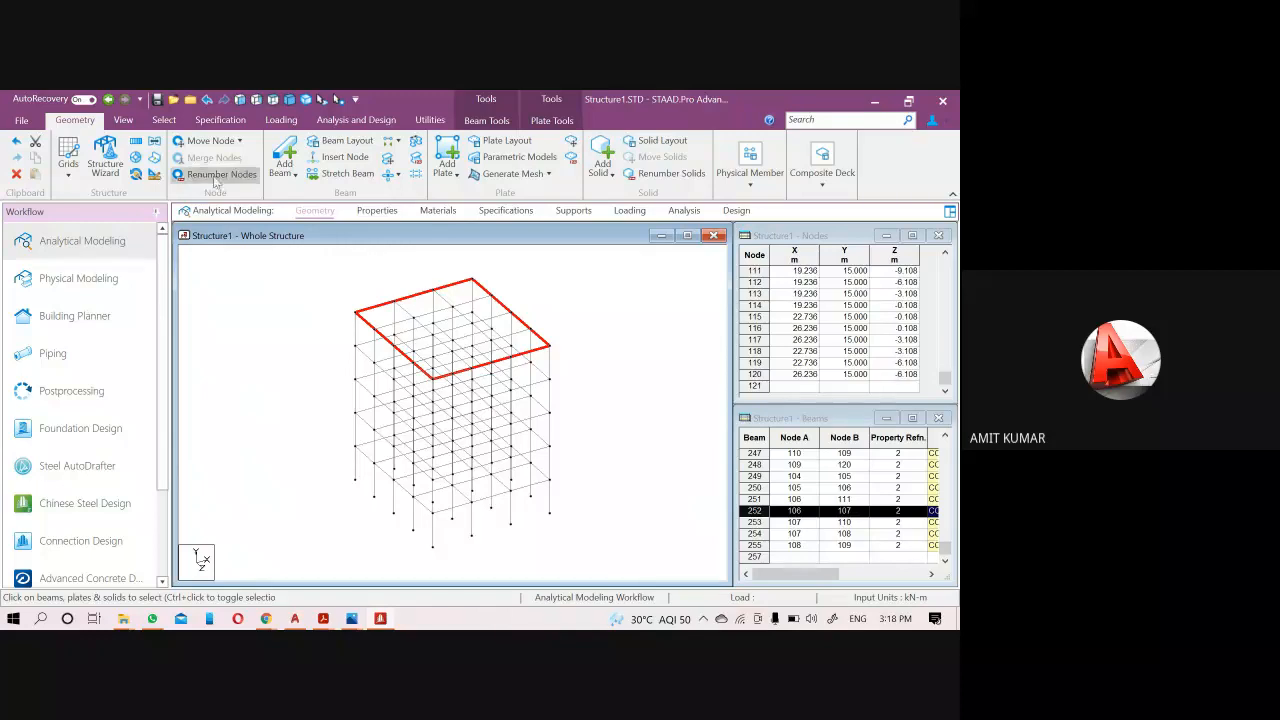
{"action": "left_click", "coordinate": [138, 146]}
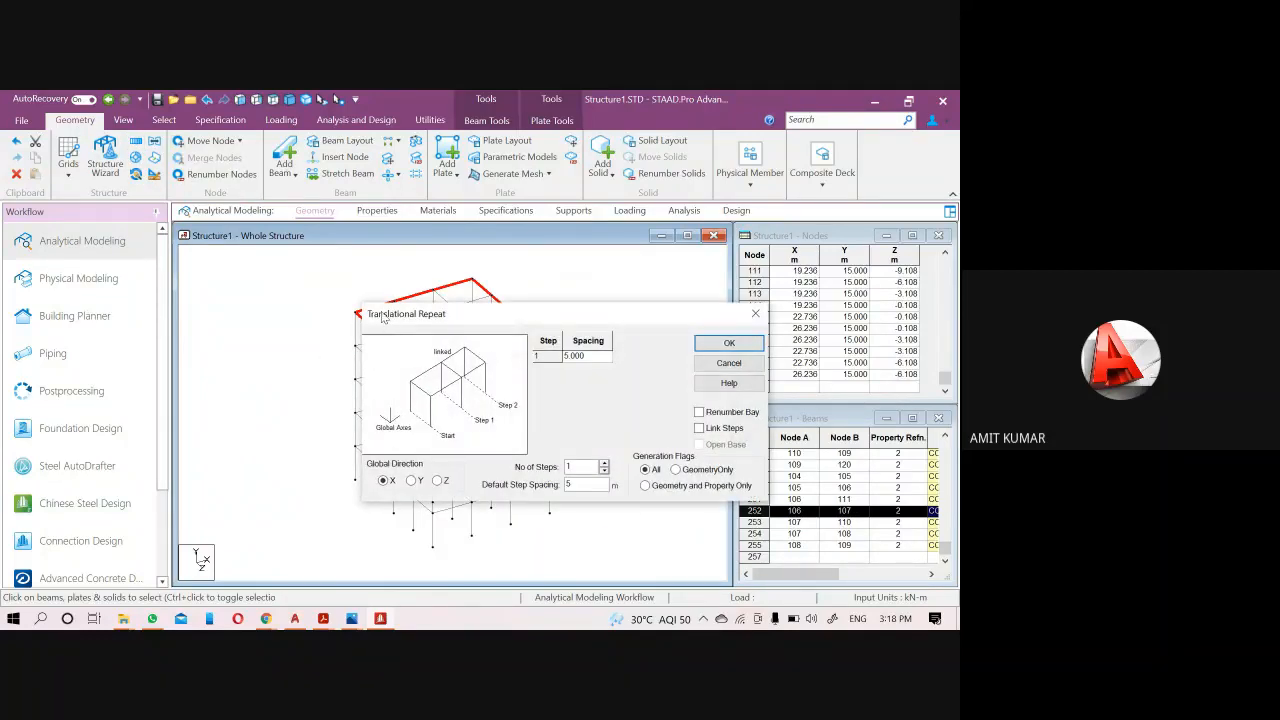
{"action": "left_click_drag", "start_coordinate": [381, 318], "coordinate": [455, 302]}
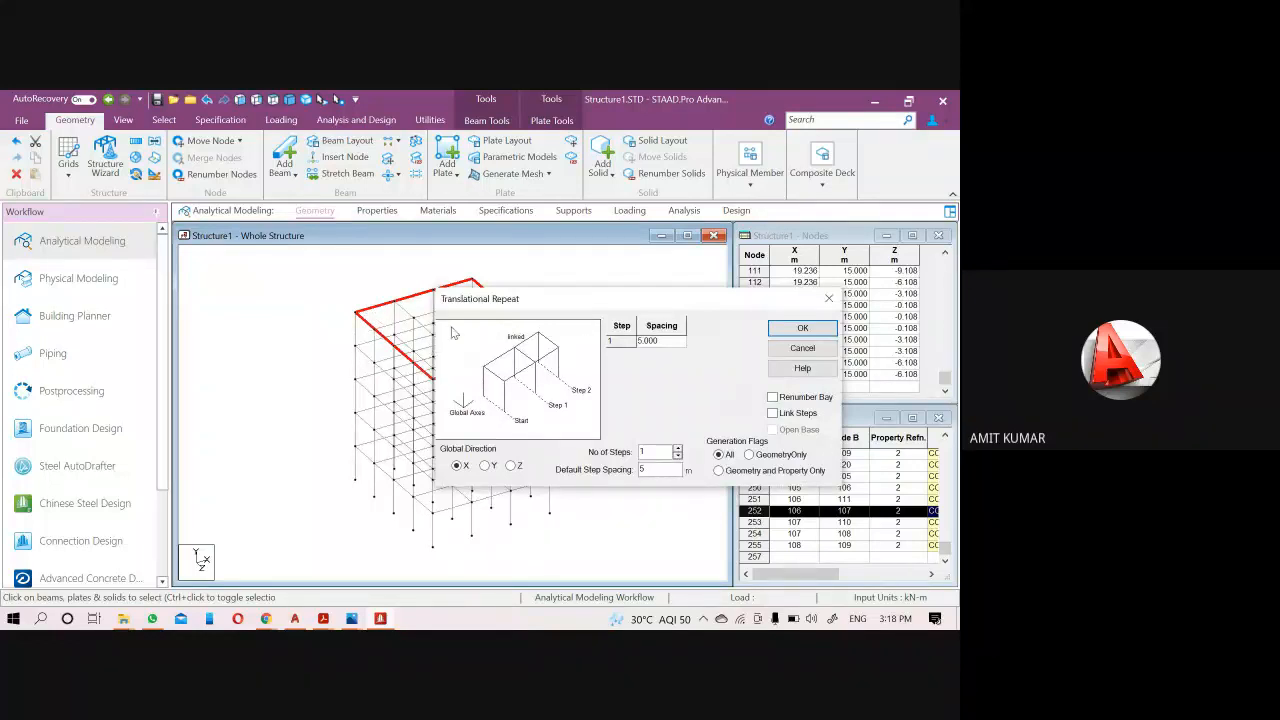
{"action": "key", "text": "Escape"}
{"action": "double_click", "coordinate": [356, 334]}
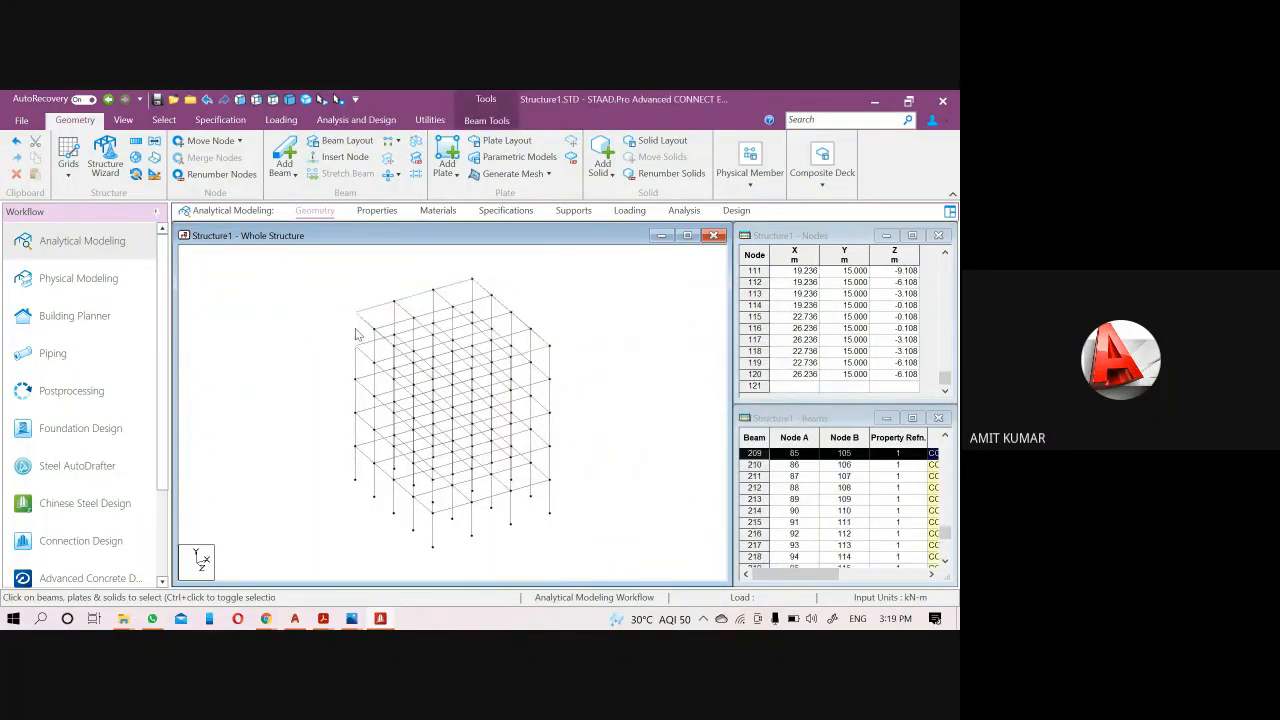
{"action": "left_click", "coordinate": [650, 189]}
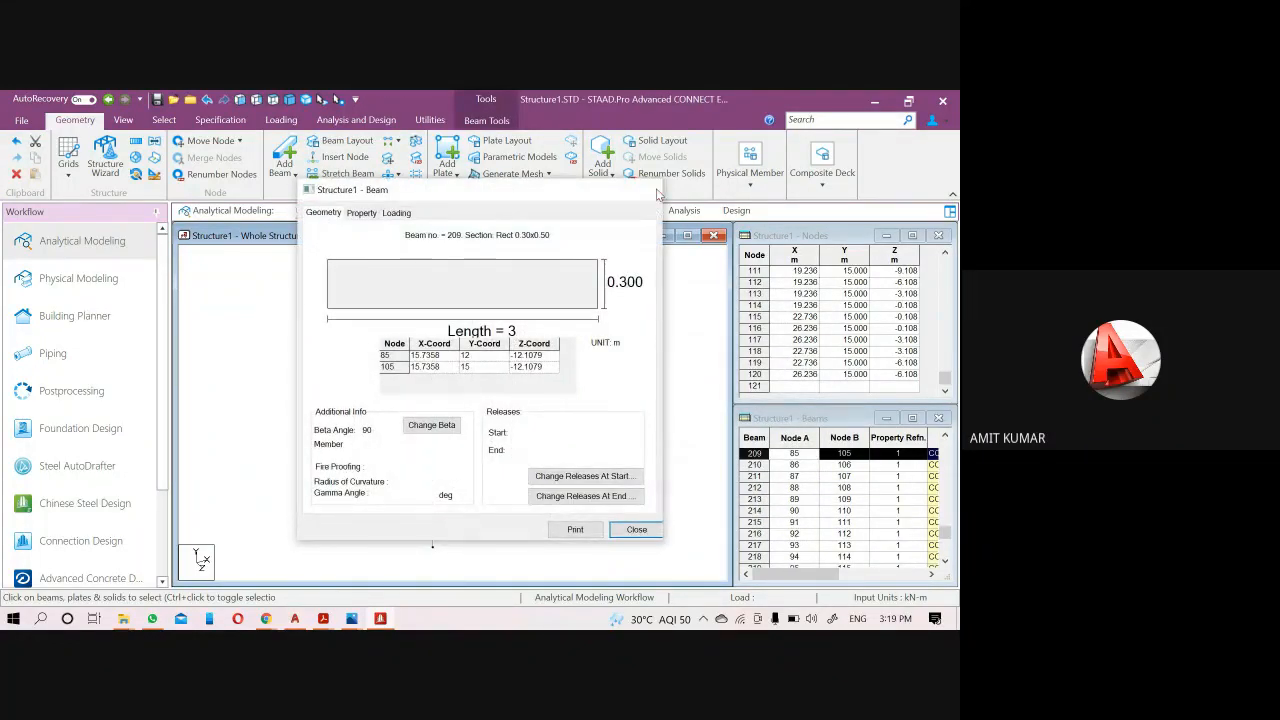
{"action": "left_click", "coordinate": [429, 316]}
{"action": "left_click", "coordinate": [336, 268]}
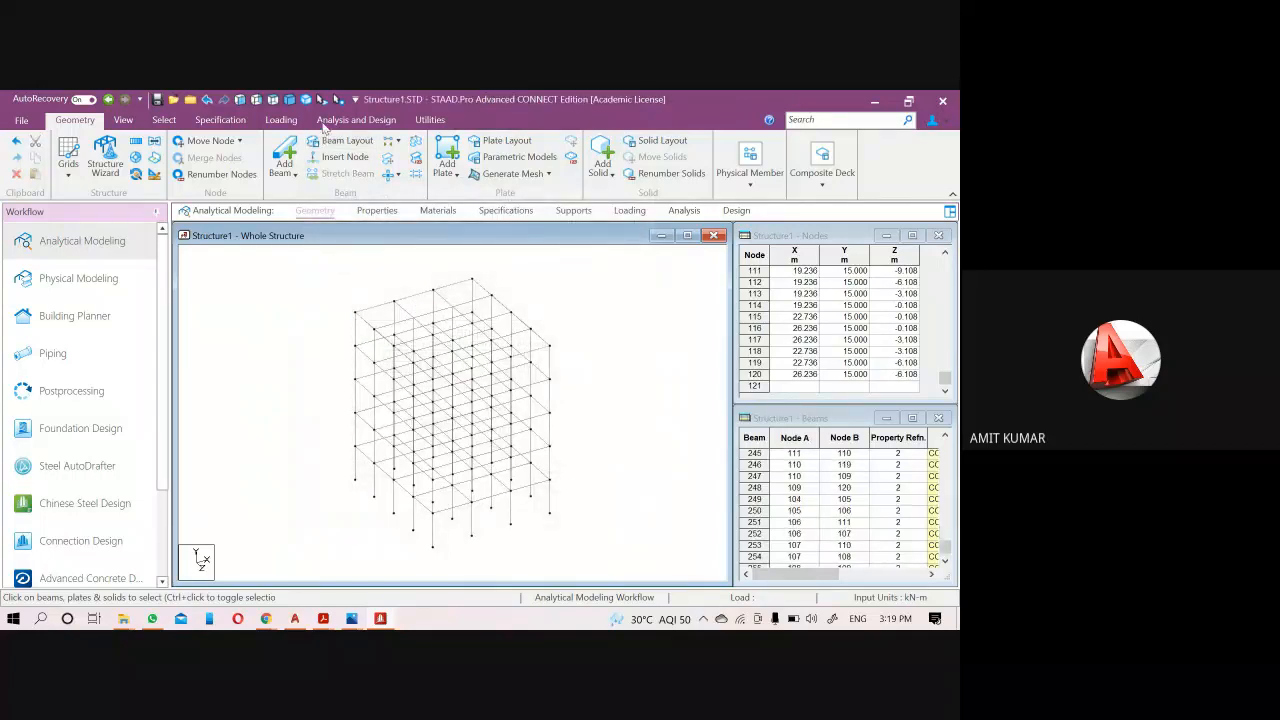
Copy the roof plate down to the floor levels below with a Translational Repeat of 4 steps along global Y.
{"action": "left_click", "coordinate": [330, 101]}
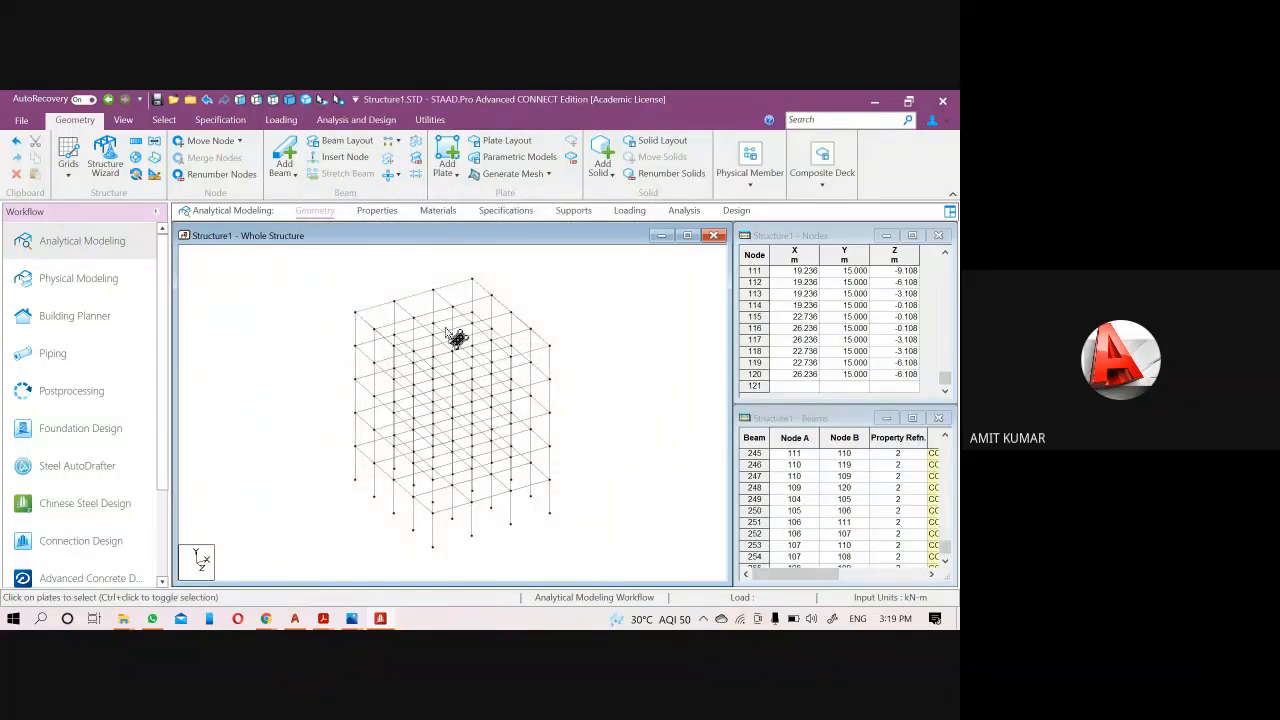
{"action": "left_click", "coordinate": [457, 337]}
{"action": "left_click", "coordinate": [136, 143]}
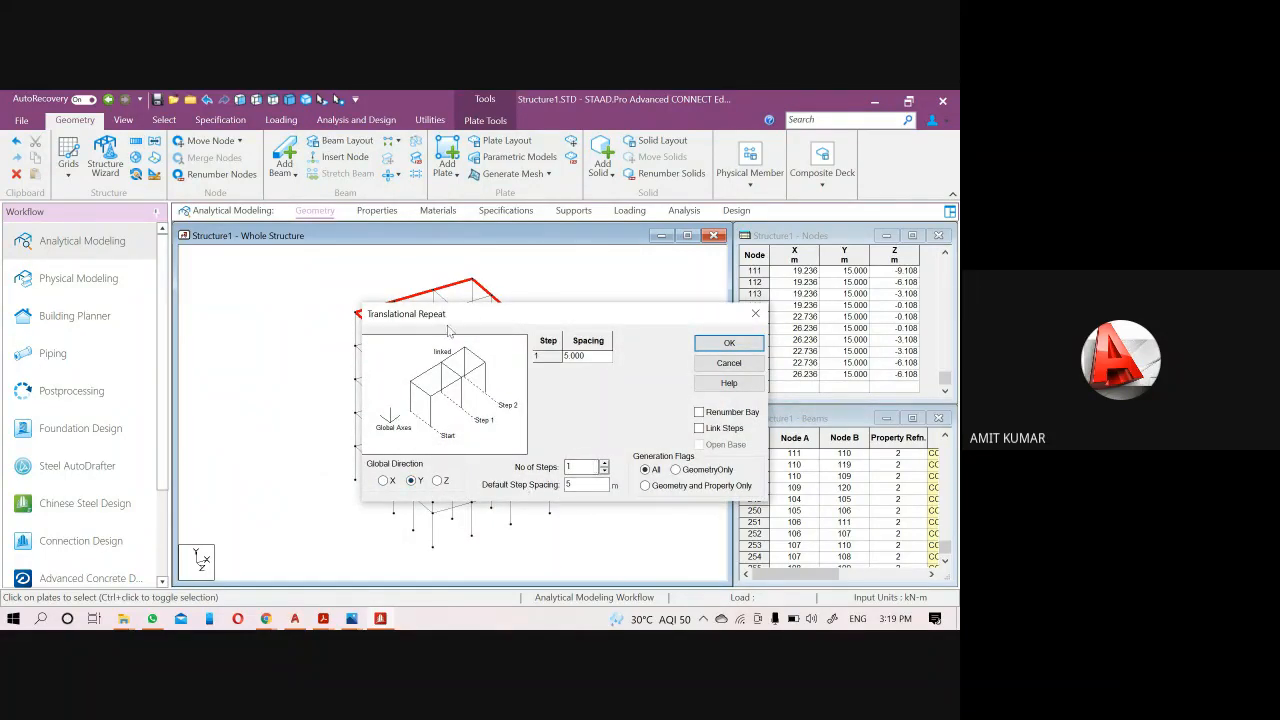
{"action": "left_click_drag", "start_coordinate": [449, 330], "coordinate": [573, 294]}
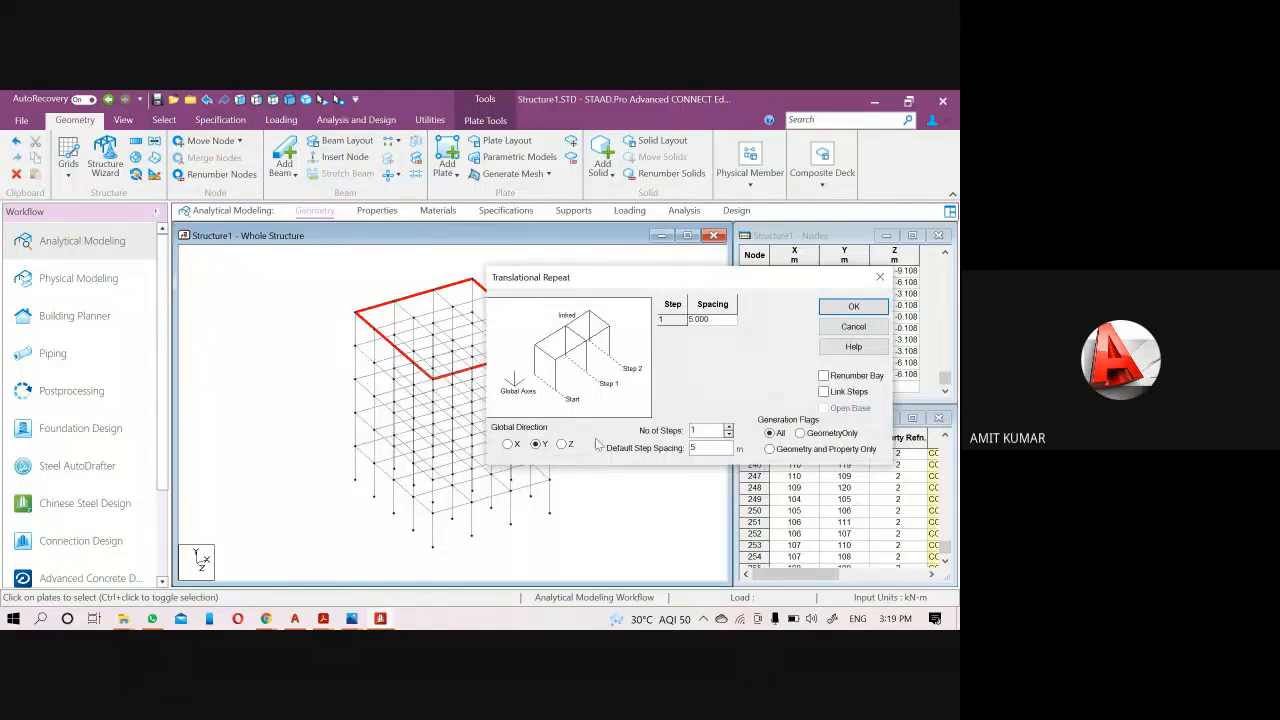
{"action": "left_click_drag", "start_coordinate": [704, 432], "coordinate": [625, 434]}
{"action": "type", "text": "4"}
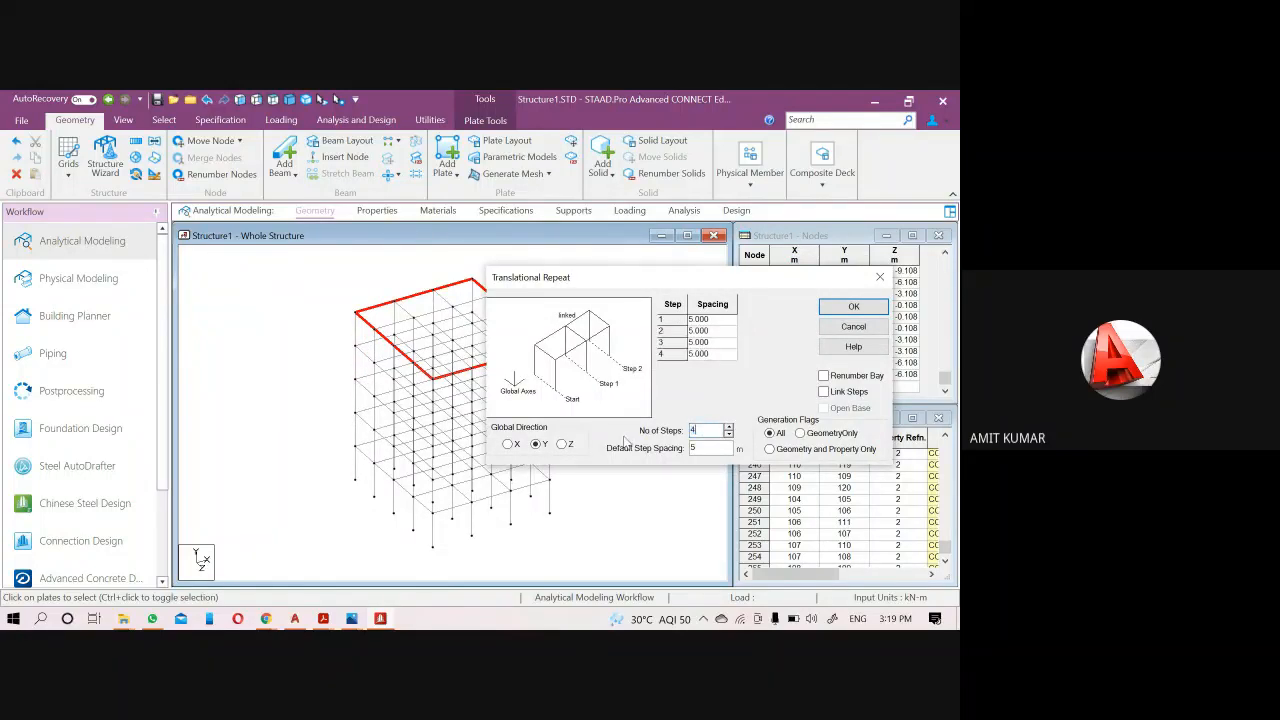
{"action": "left_click_drag", "start_coordinate": [728, 448], "coordinate": [673, 448]}
{"action": "left_click", "coordinate": [853, 308]}
{"action": "left_click", "coordinate": [838, 308]}
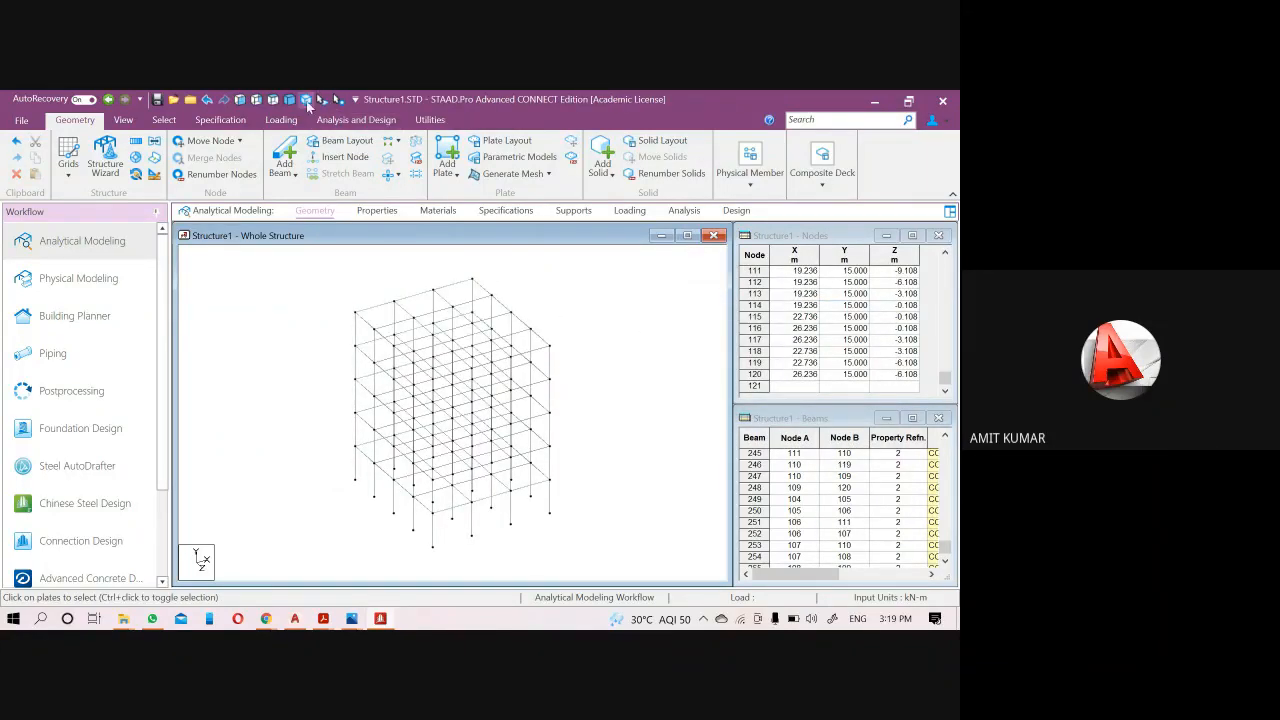
Inspect the floor and roof plates from below in a rotated rendered view of the structure, and close that view.
{"action": "left_click", "coordinate": [307, 101]}
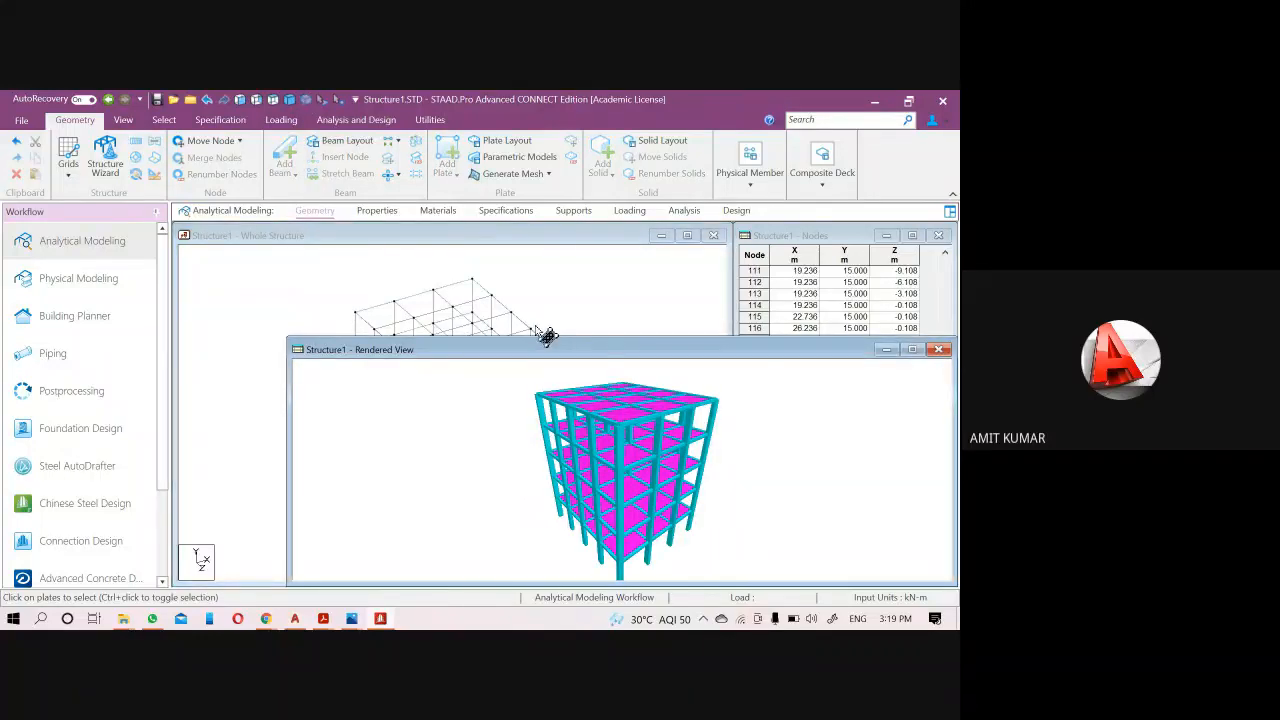
{"action": "left_click_drag", "start_coordinate": [631, 466], "coordinate": [640, 408]}
{"action": "left_click_drag", "start_coordinate": [760, 352], "coordinate": [429, 347]}
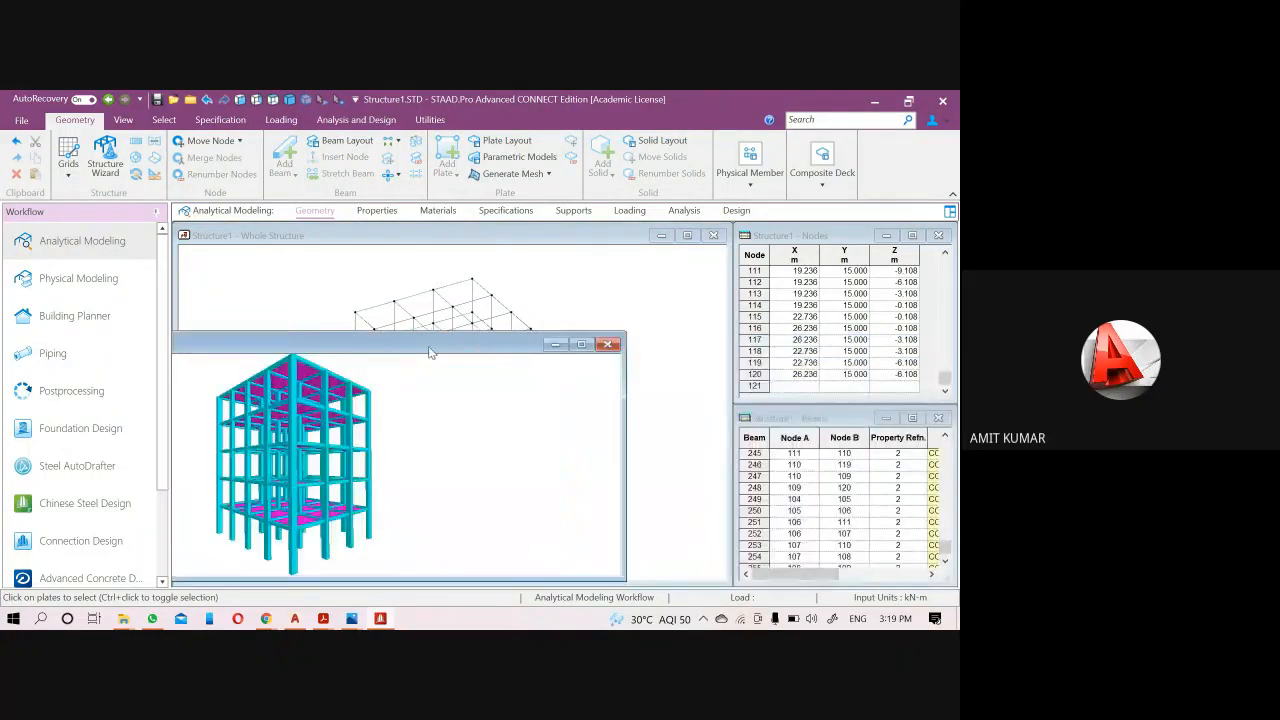
{"action": "left_click", "coordinate": [607, 344]}
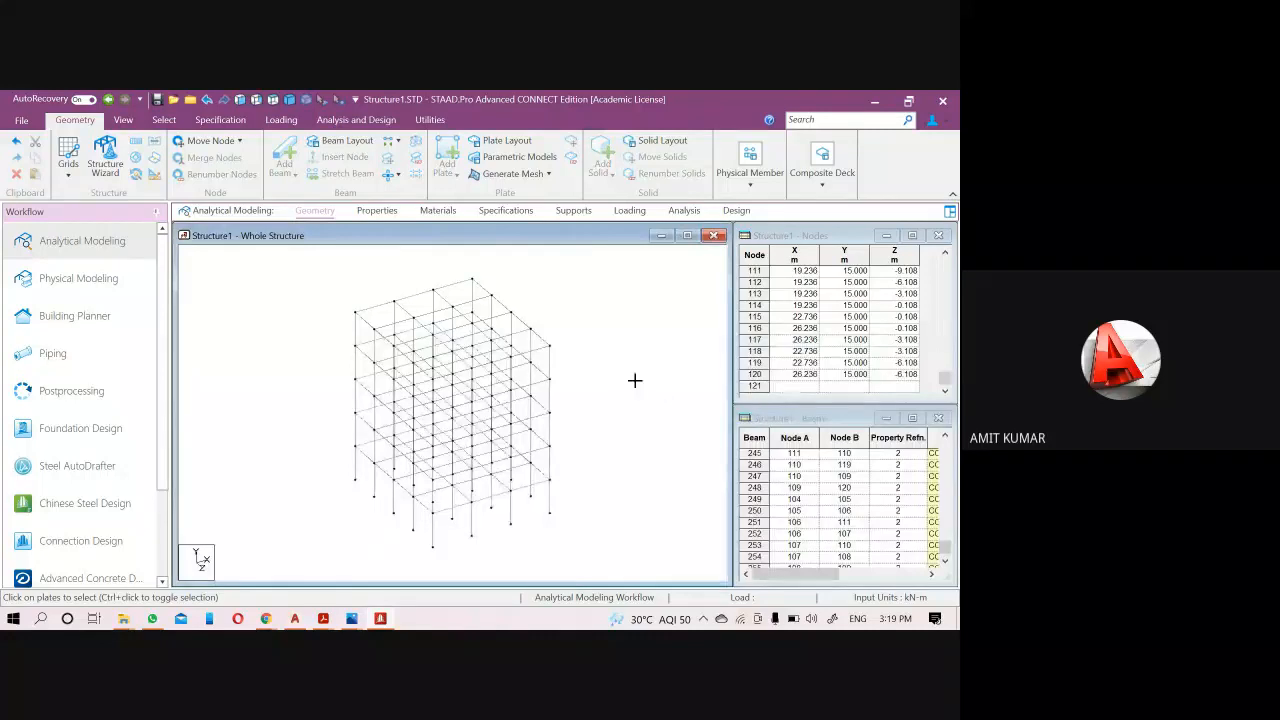
{"action": "scroll", "coordinate": [531, 358], "scroll_direction": "up", "scroll_amount": 2}
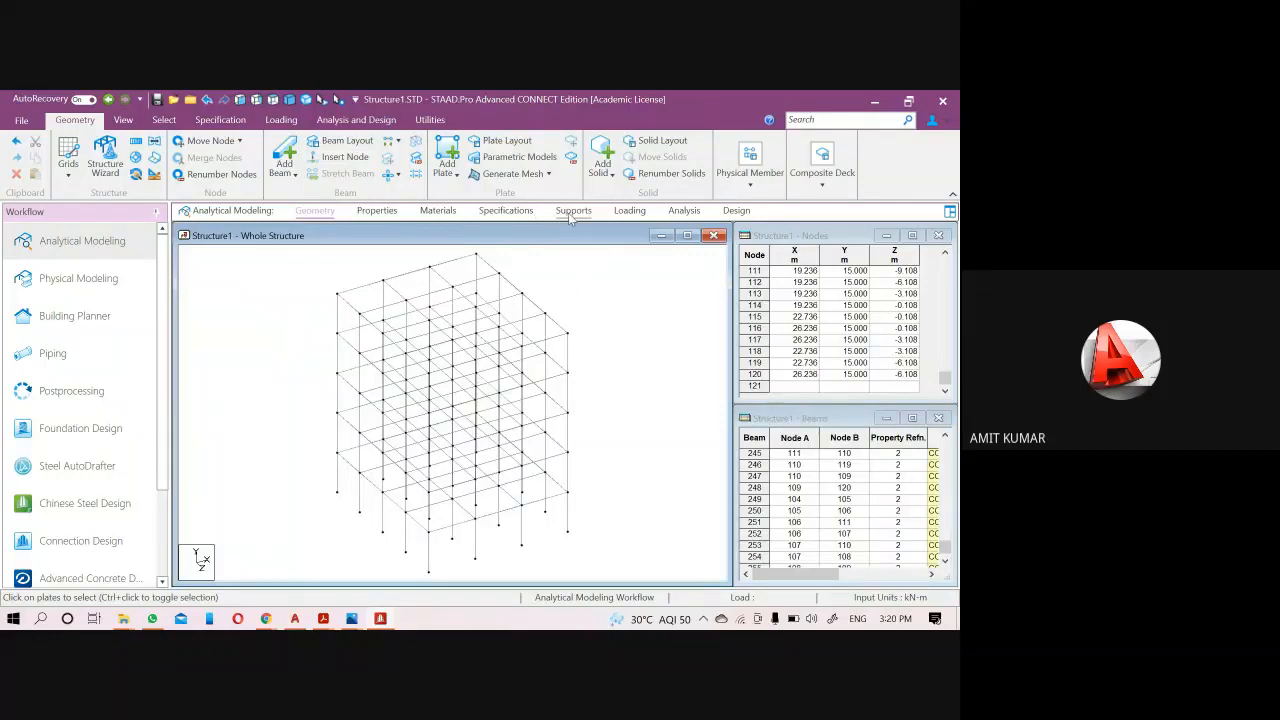
Define a concrete plate thickness property of 0.15 m at all four nodes and add it to the section list.
{"action": "left_click", "coordinate": [377, 210]}
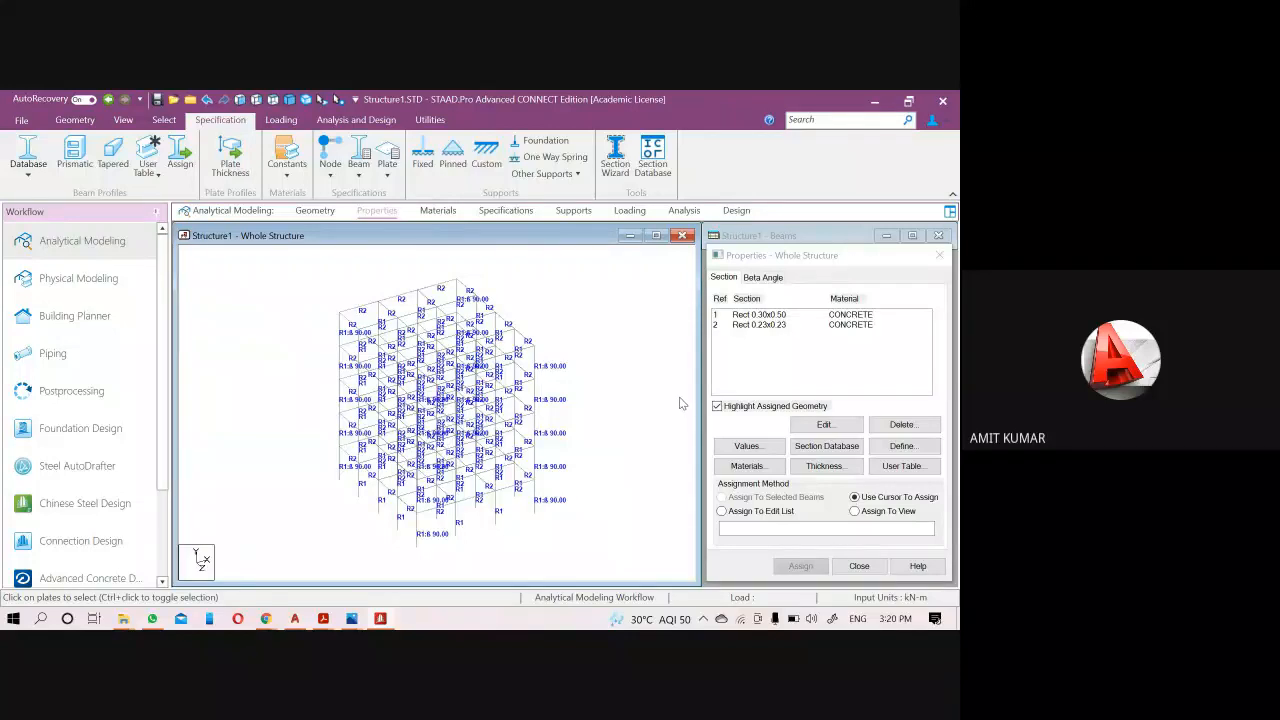
{"action": "left_click", "coordinate": [837, 467]}
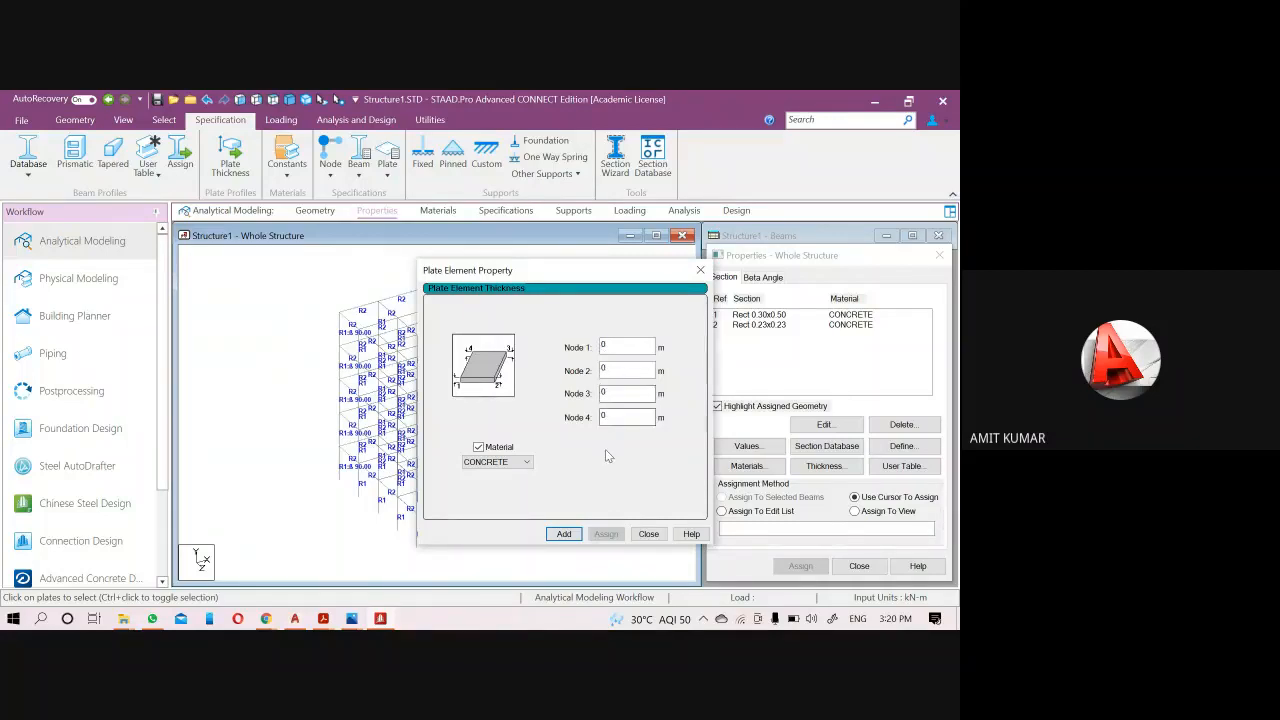
{"action": "left_click", "coordinate": [622, 347]}
{"action": "type", "text": "."}
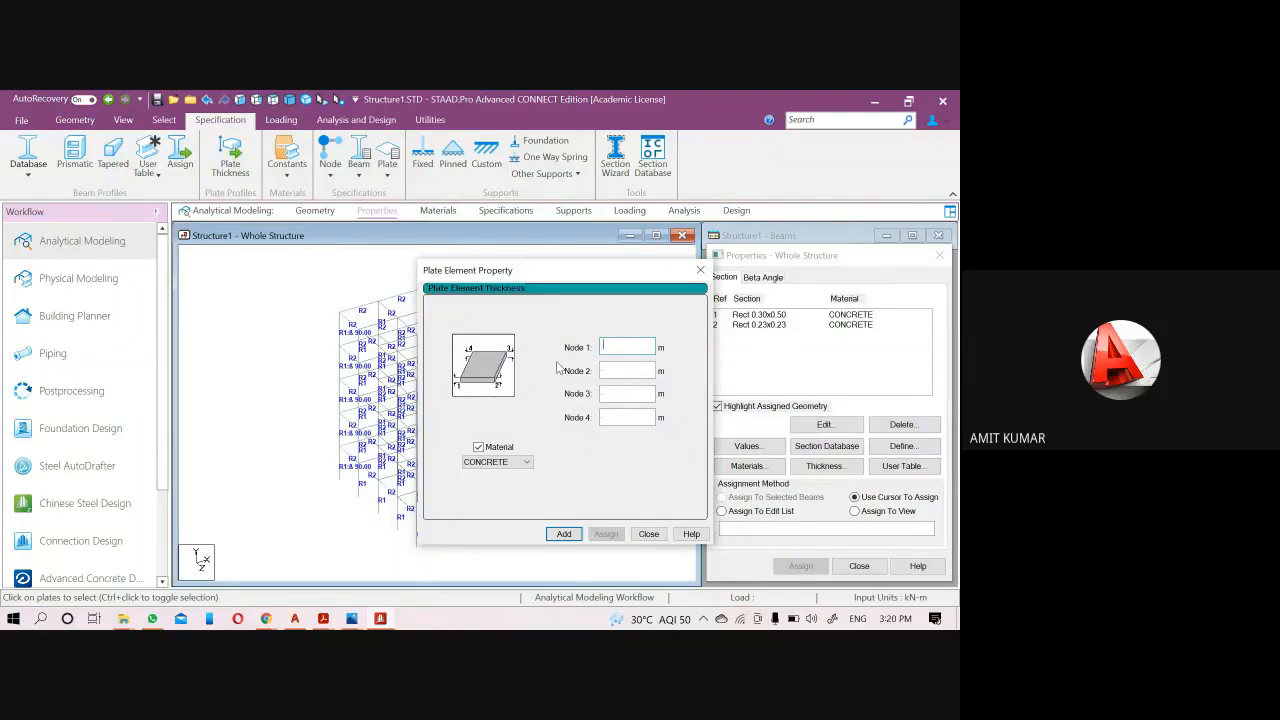
{"action": "type", "text": "15"}
{"action": "left_click_drag", "start_coordinate": [532, 277], "coordinate": [649, 167]}
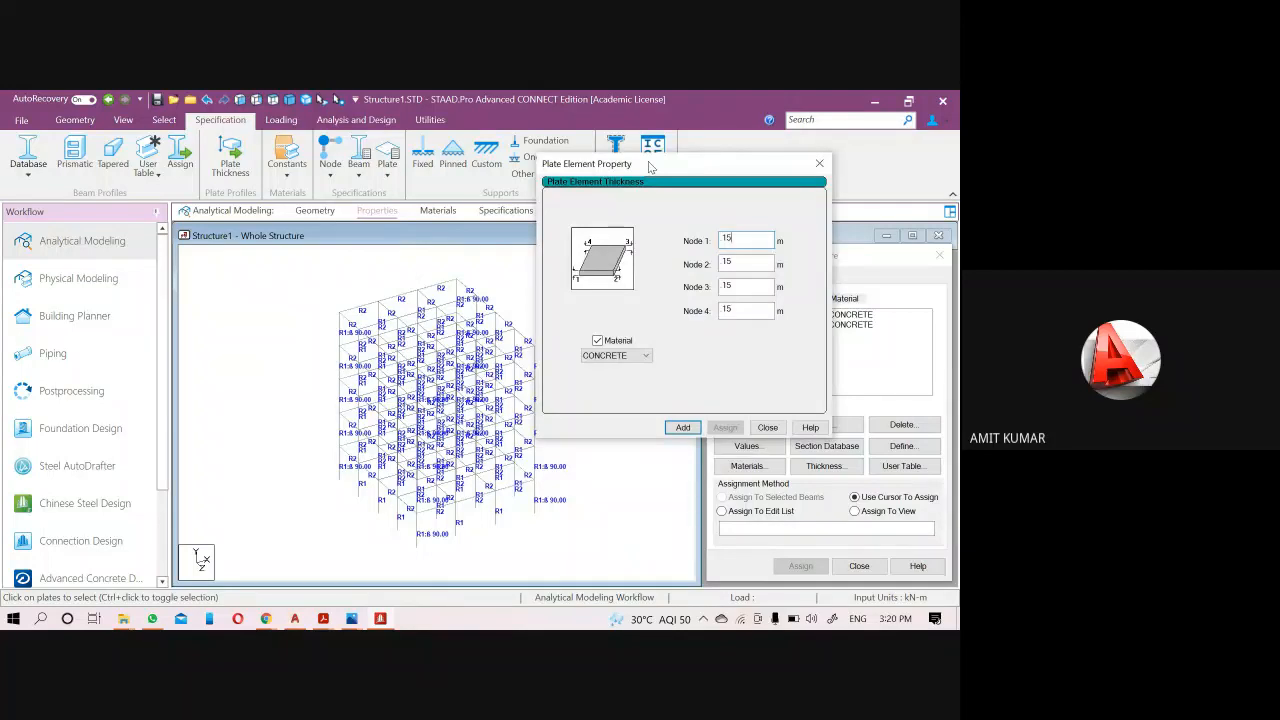
{"action": "double_click", "coordinate": [738, 262]}
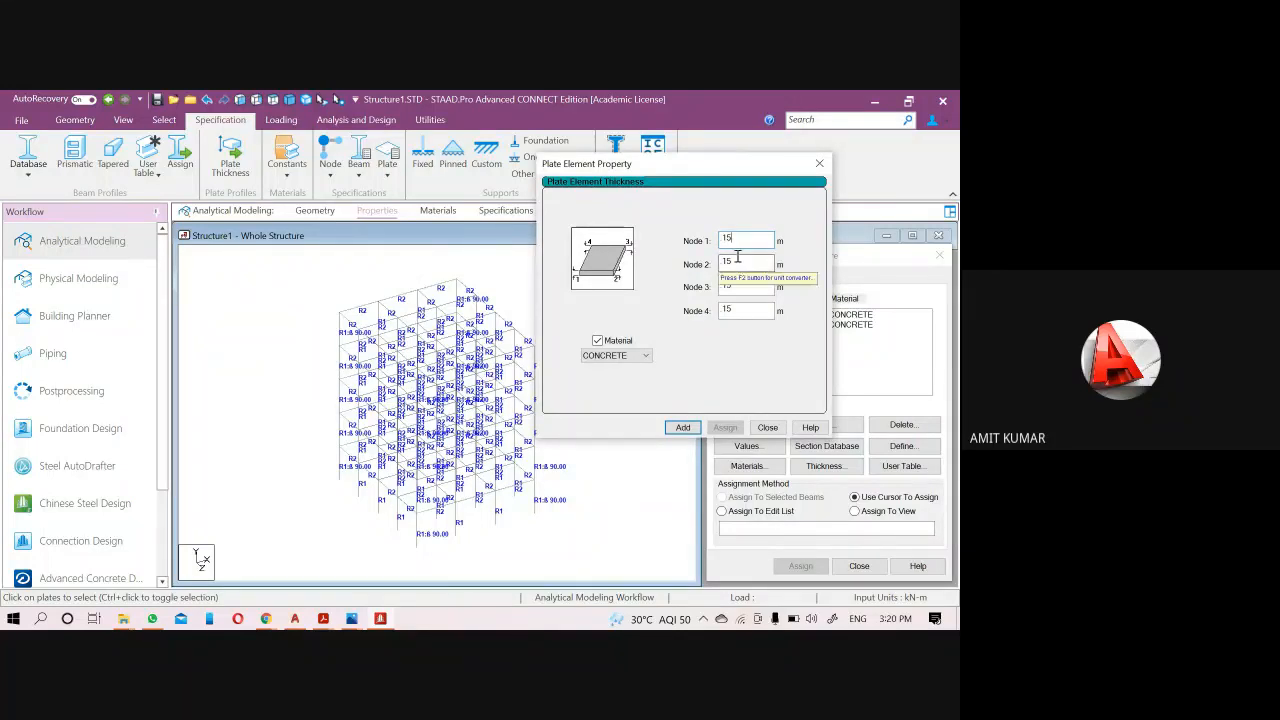
{"action": "left_click", "coordinate": [741, 285]}
{"action": "double_click", "coordinate": [741, 285]}
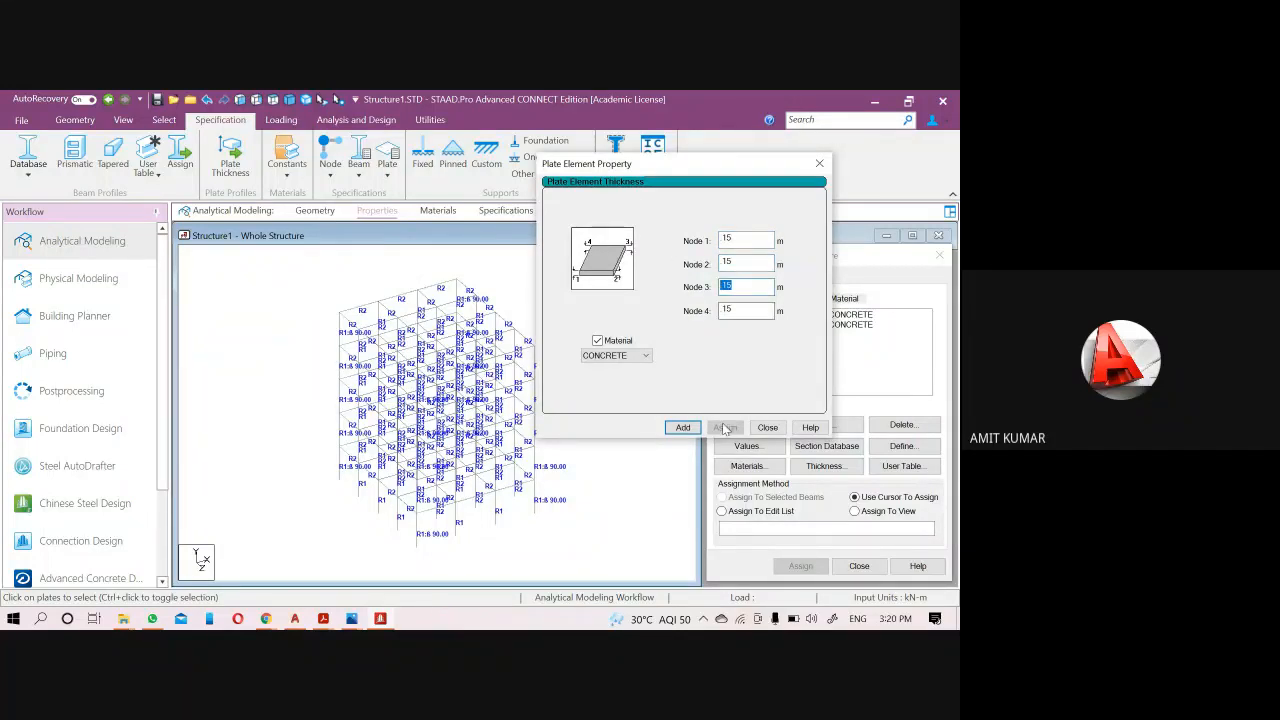
{"action": "left_click", "coordinate": [682, 428]}
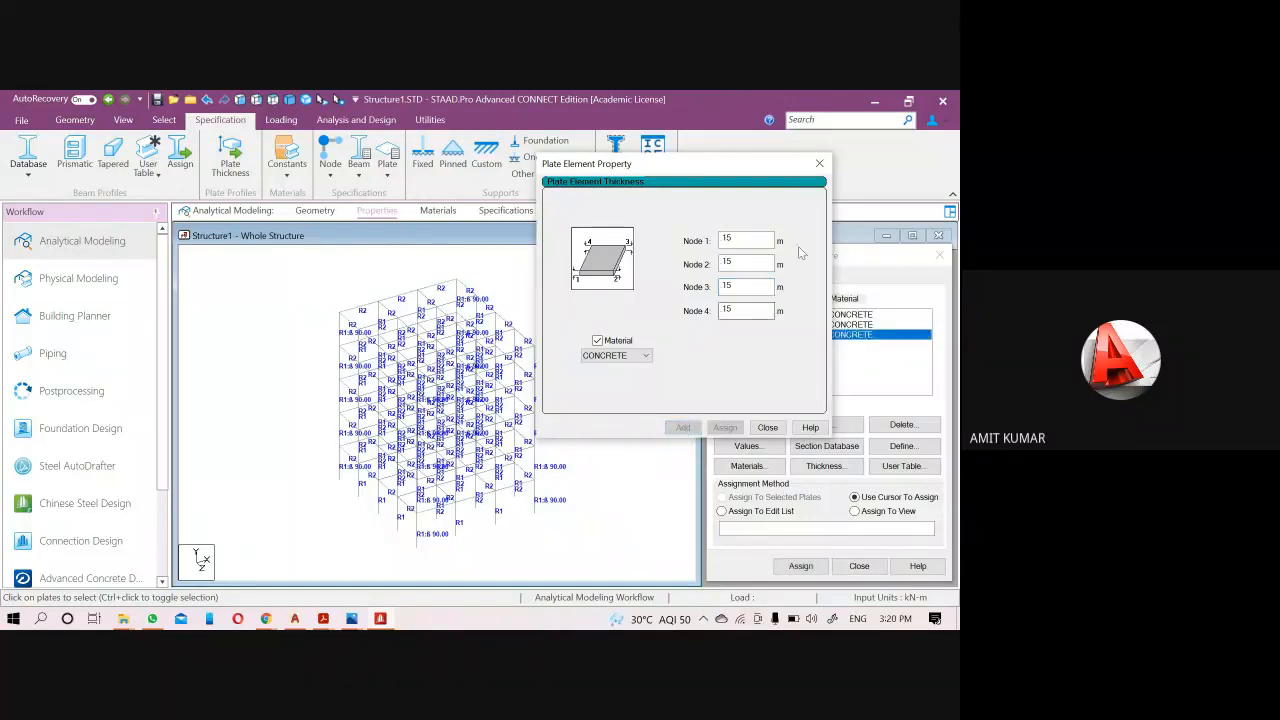
{"action": "left_click", "coordinate": [819, 163]}
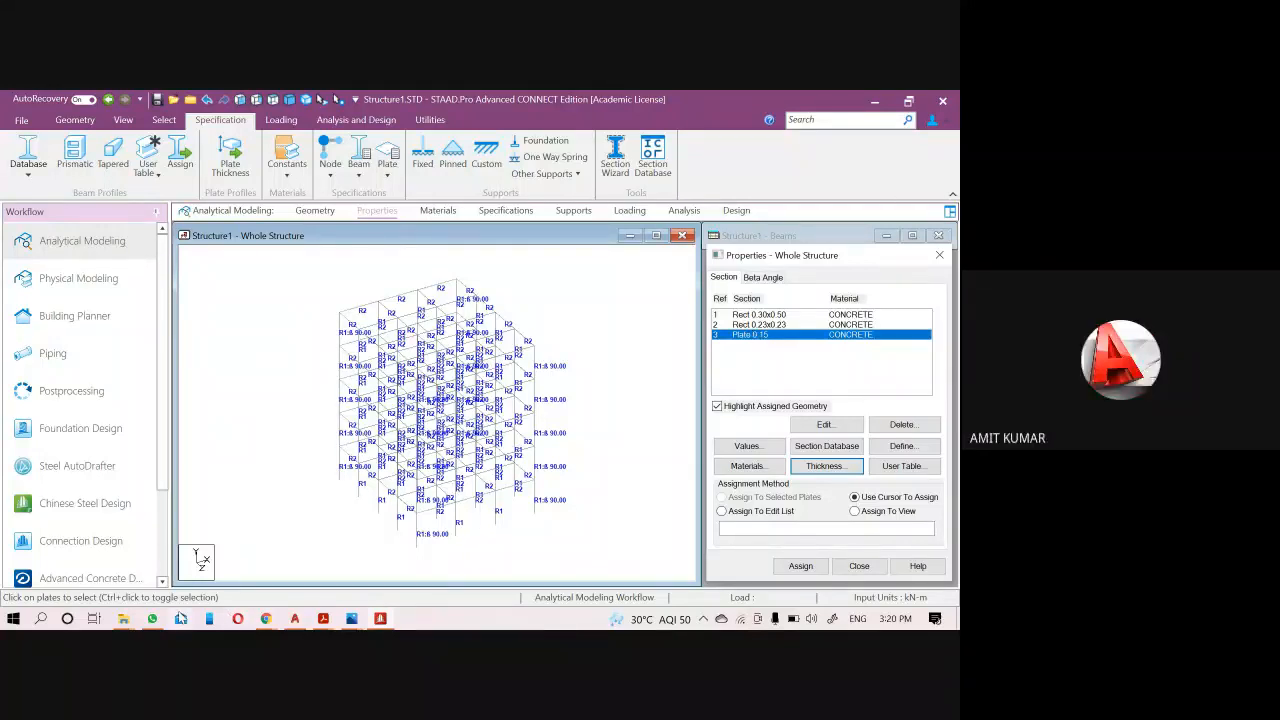
Switch to the Google Meet call in Chrome, read the in-call message, close the messages, and return to STAAD.Pro.
{"action": "mouse_move", "coordinate": [265, 621]}
{"action": "left_click", "coordinate": [189, 551]}
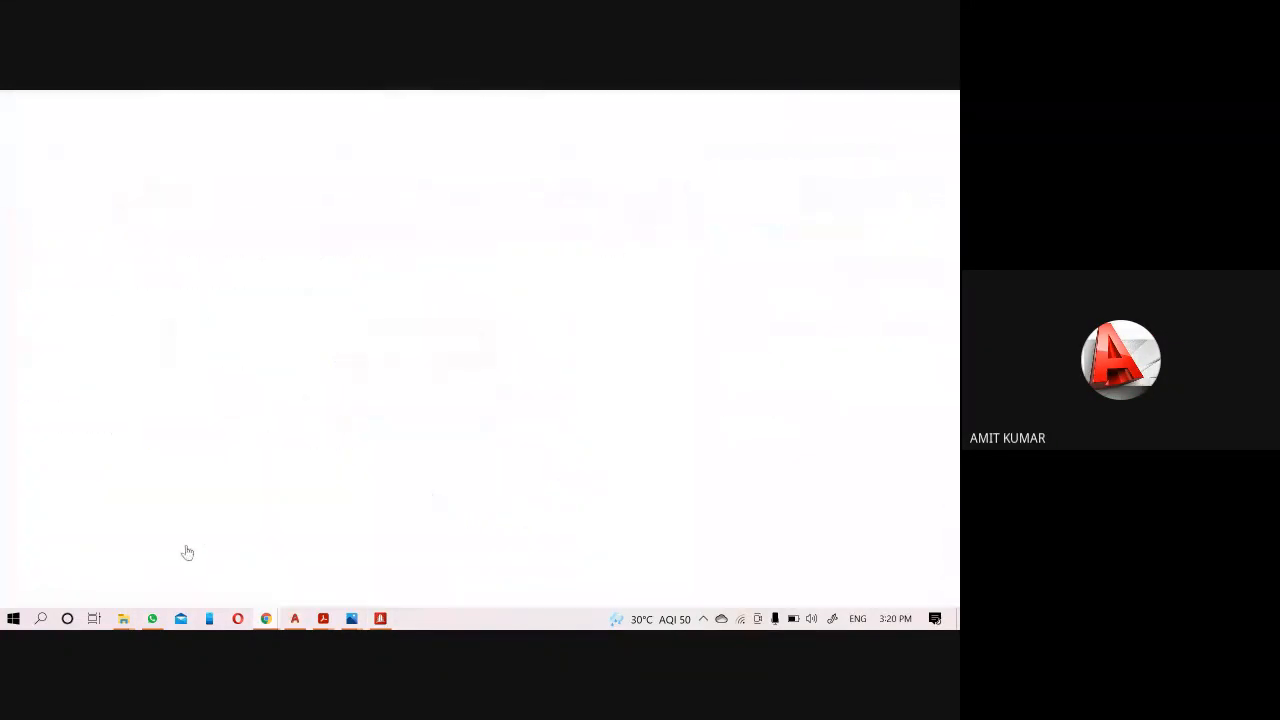
{"action": "left_click", "coordinate": [298, 104]}
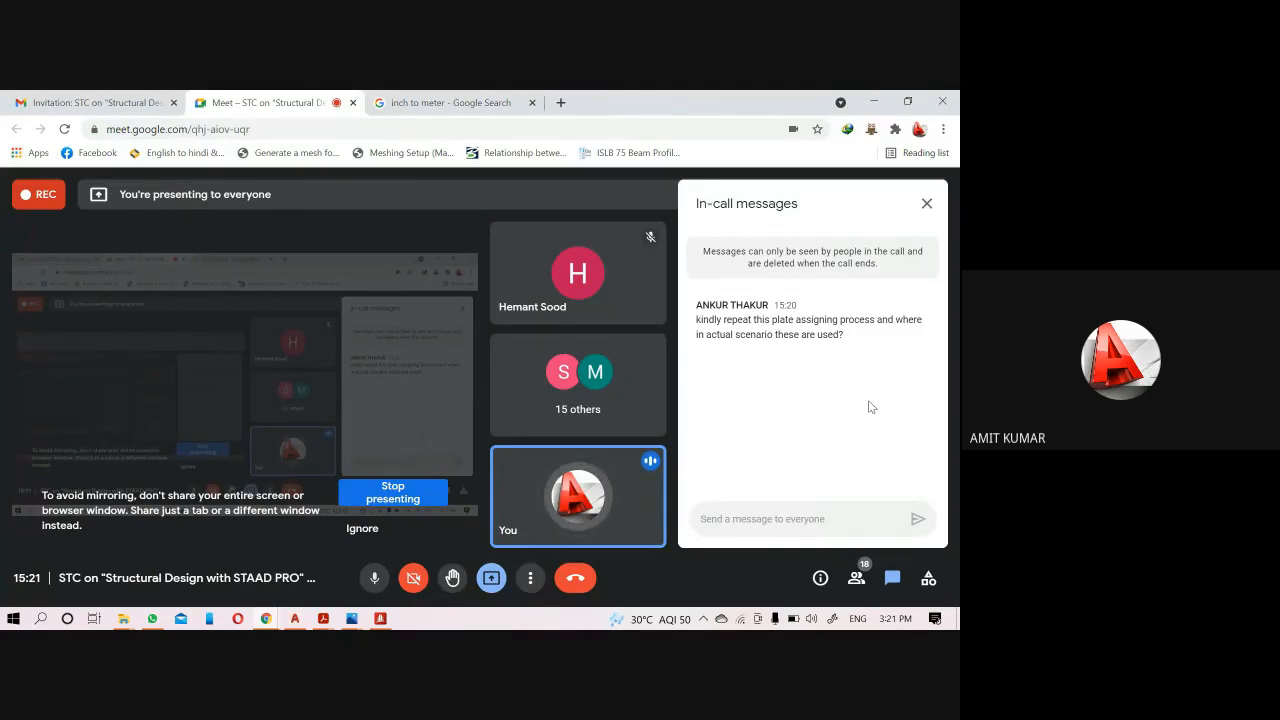
{"action": "left_click", "coordinate": [927, 204]}
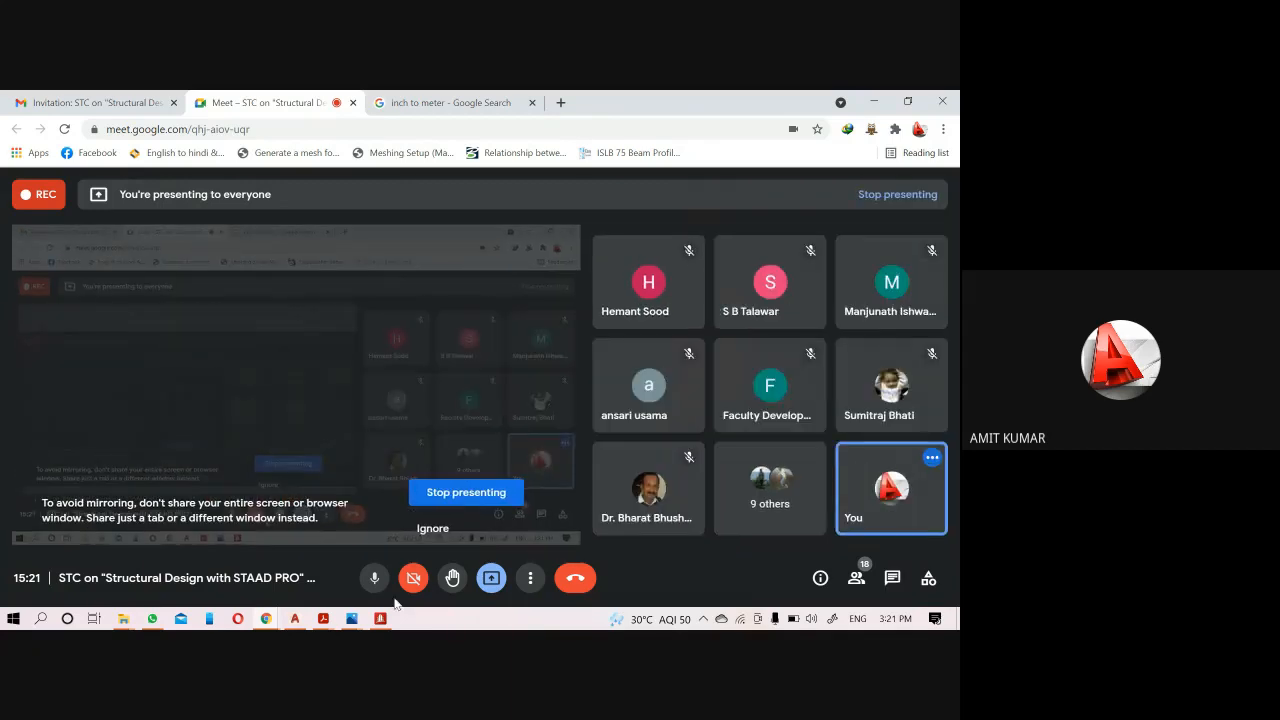
{"action": "left_click", "coordinate": [380, 619]}
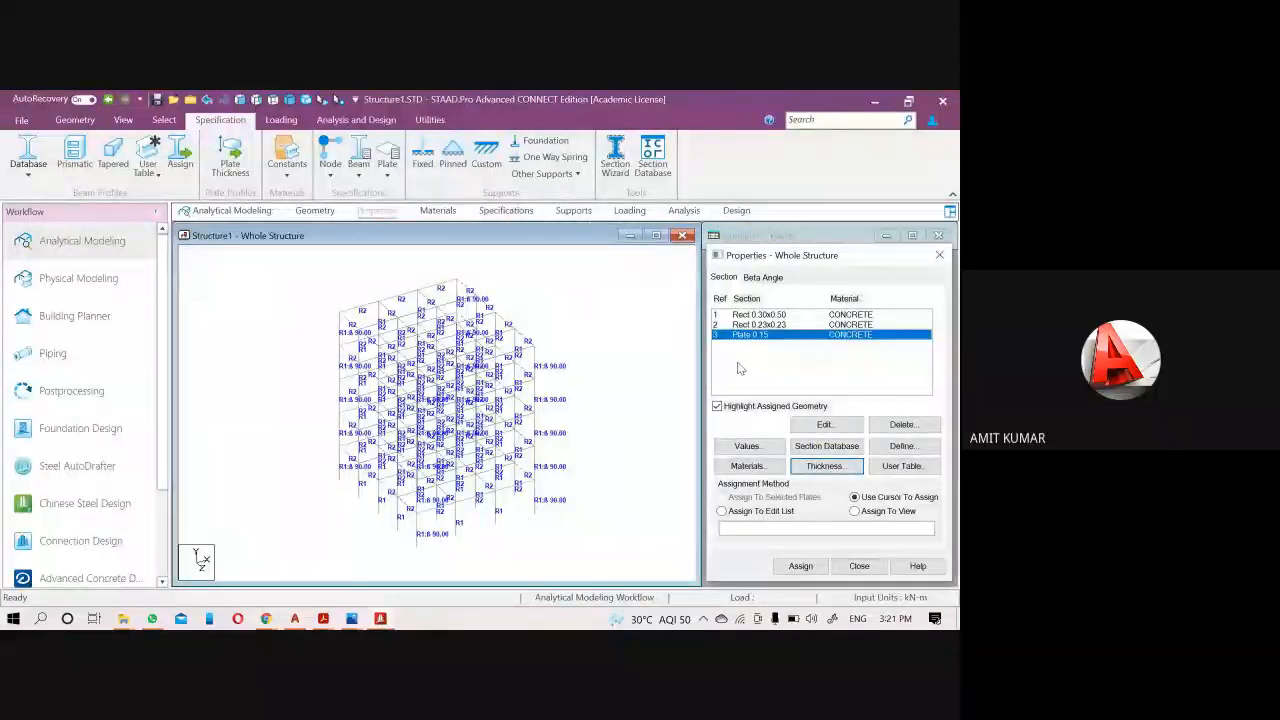
{"action": "scroll", "coordinate": [628, 421], "scroll_direction": "up", "scroll_amount": 1}
{"action": "scroll", "coordinate": [618, 403], "scroll_direction": "down", "scroll_amount": 1}
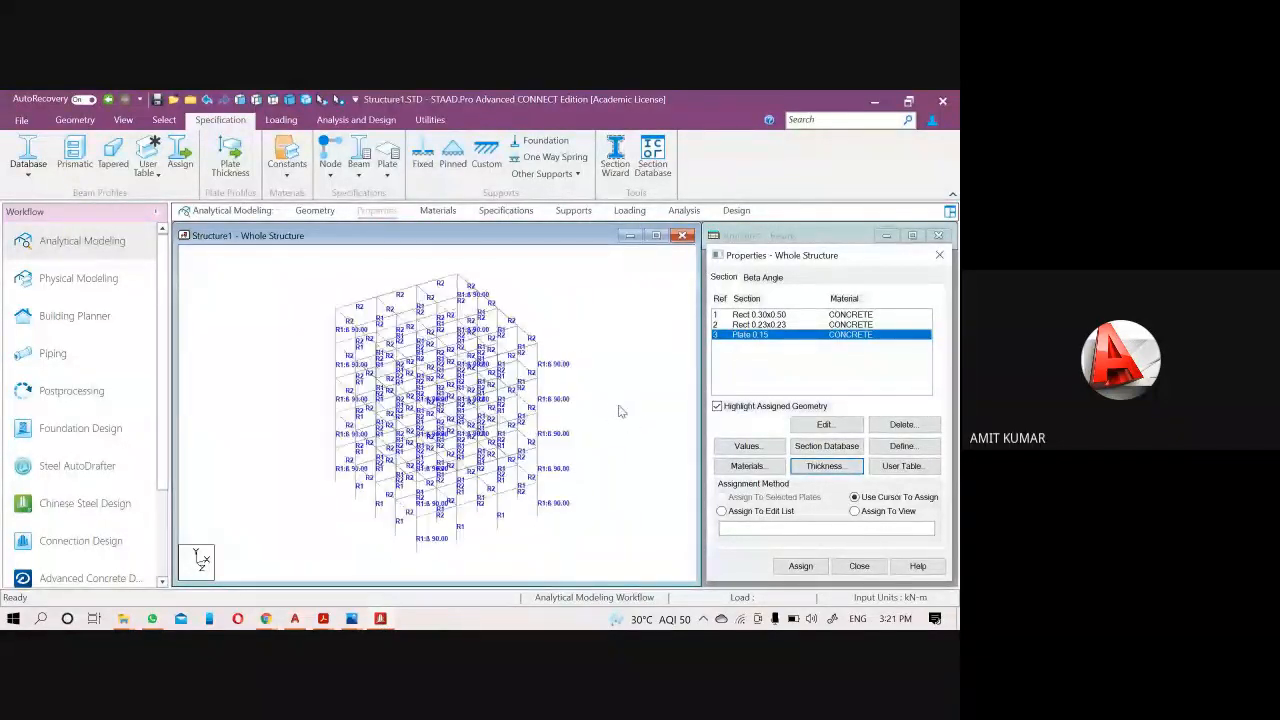
{"action": "left_click", "coordinate": [618, 405]}
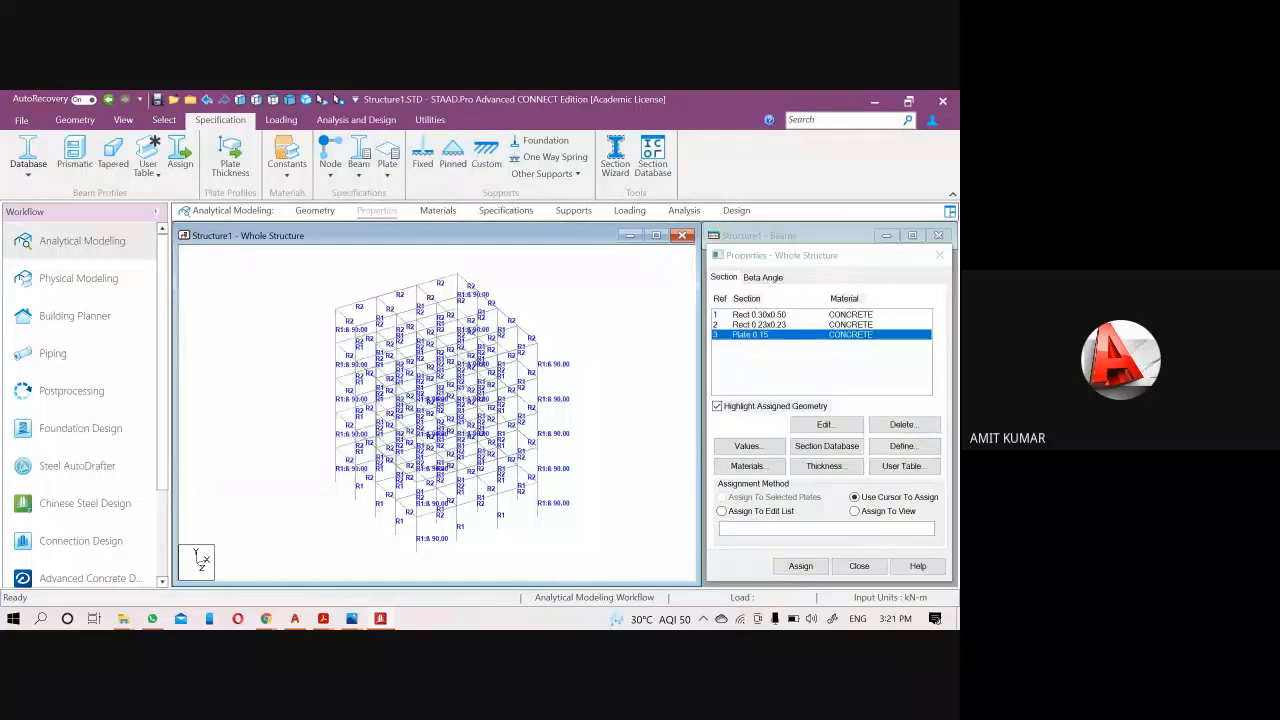
{"action": "left_click", "coordinate": [380, 620]}
{"action": "left_click", "coordinate": [380, 620]}
Select all roof and floor plates of the structure with the Plates cursor and delete them.
{"action": "left_click", "coordinate": [328, 105]}
{"action": "scroll", "coordinate": [451, 380], "scroll_direction": "down", "scroll_amount": 2}
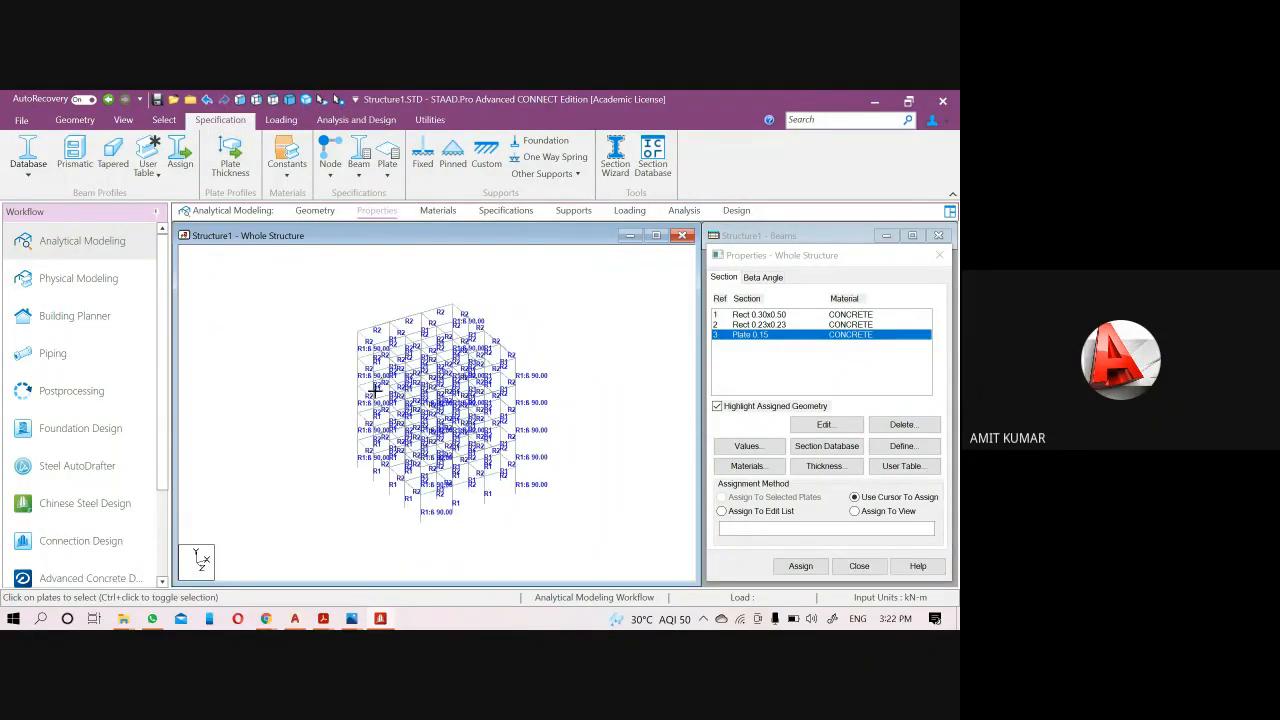
{"action": "left_click_drag", "start_coordinate": [375, 392], "coordinate": [292, 278]}
{"action": "scroll", "coordinate": [412, 388], "scroll_direction": "up", "scroll_amount": 2}
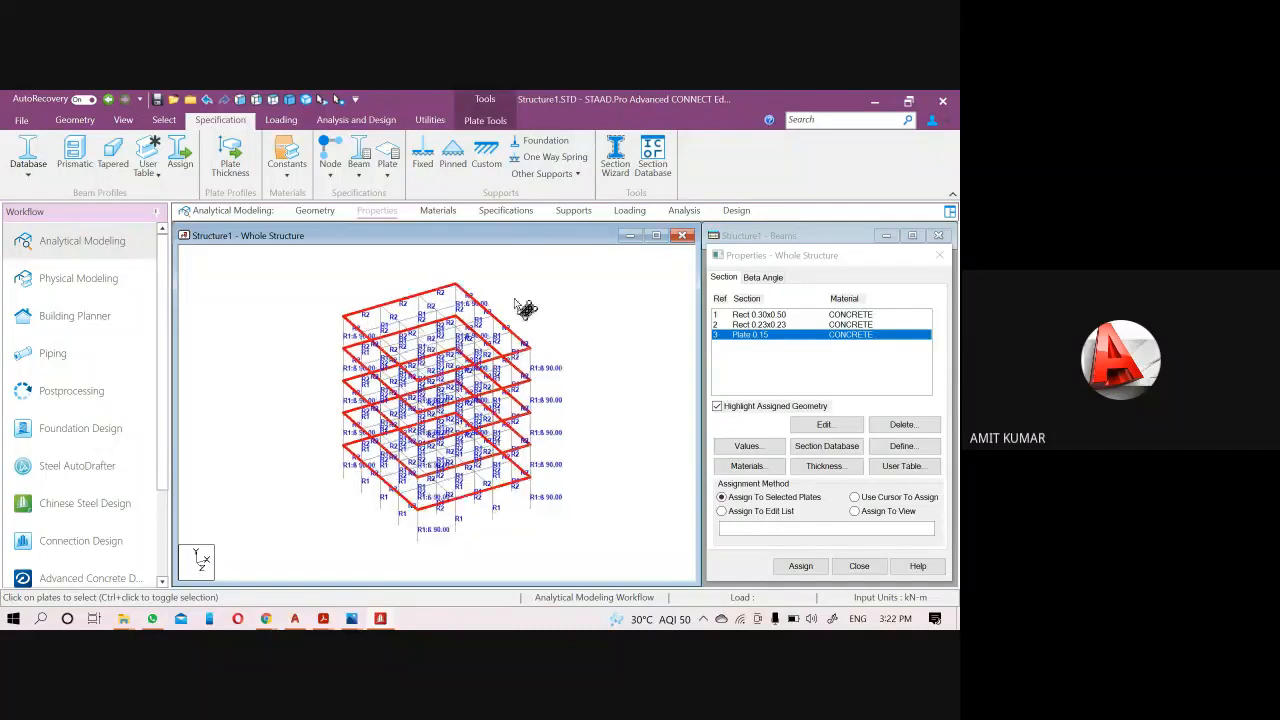
{"action": "key", "text": "Delete"}
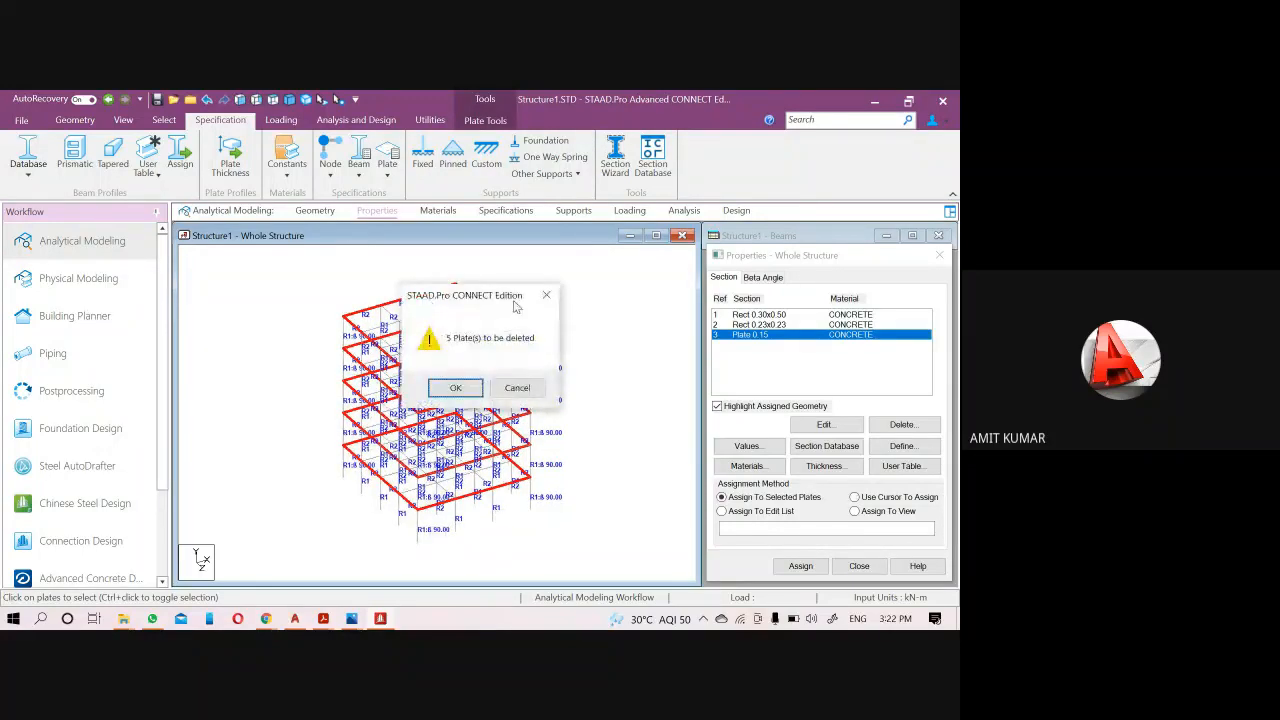
{"action": "key", "text": "Return"}
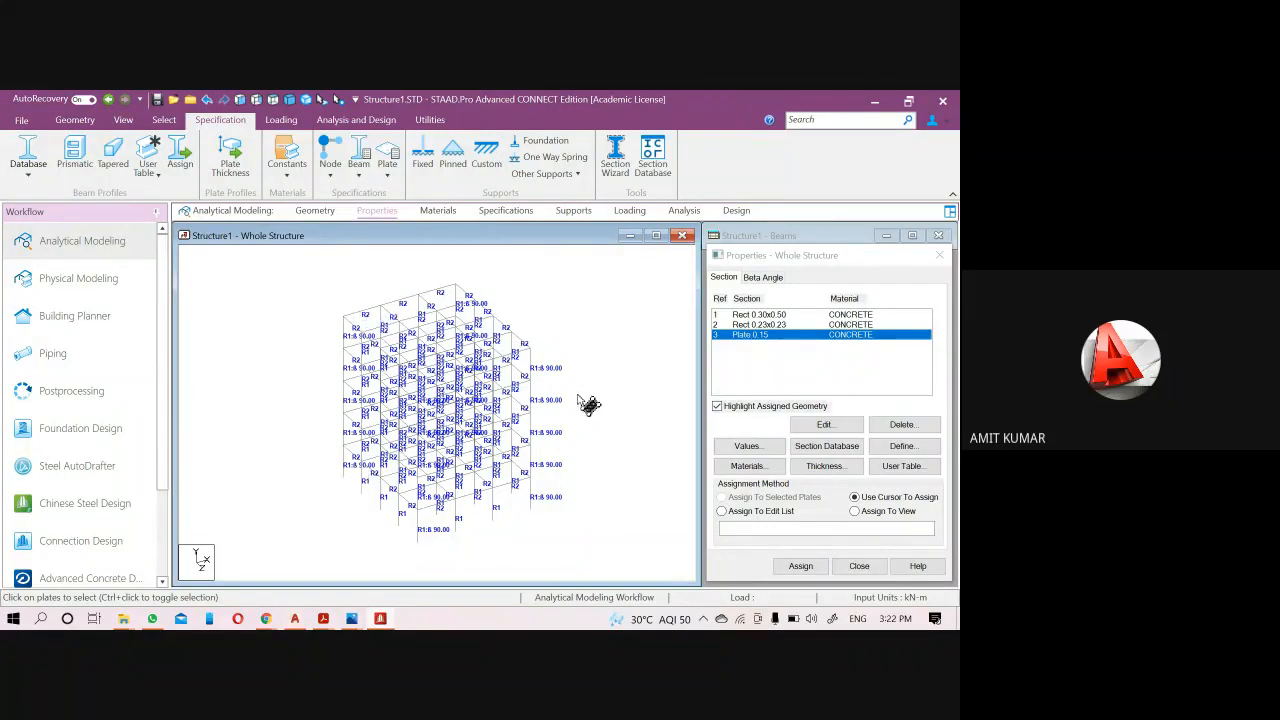
Highlight the beams assigned Rect 0.23x0.23, followed by the columns assigned Rect 0.30x0.50.
{"action": "scroll", "coordinate": [595, 390], "scroll_direction": "up", "scroll_amount": 1}
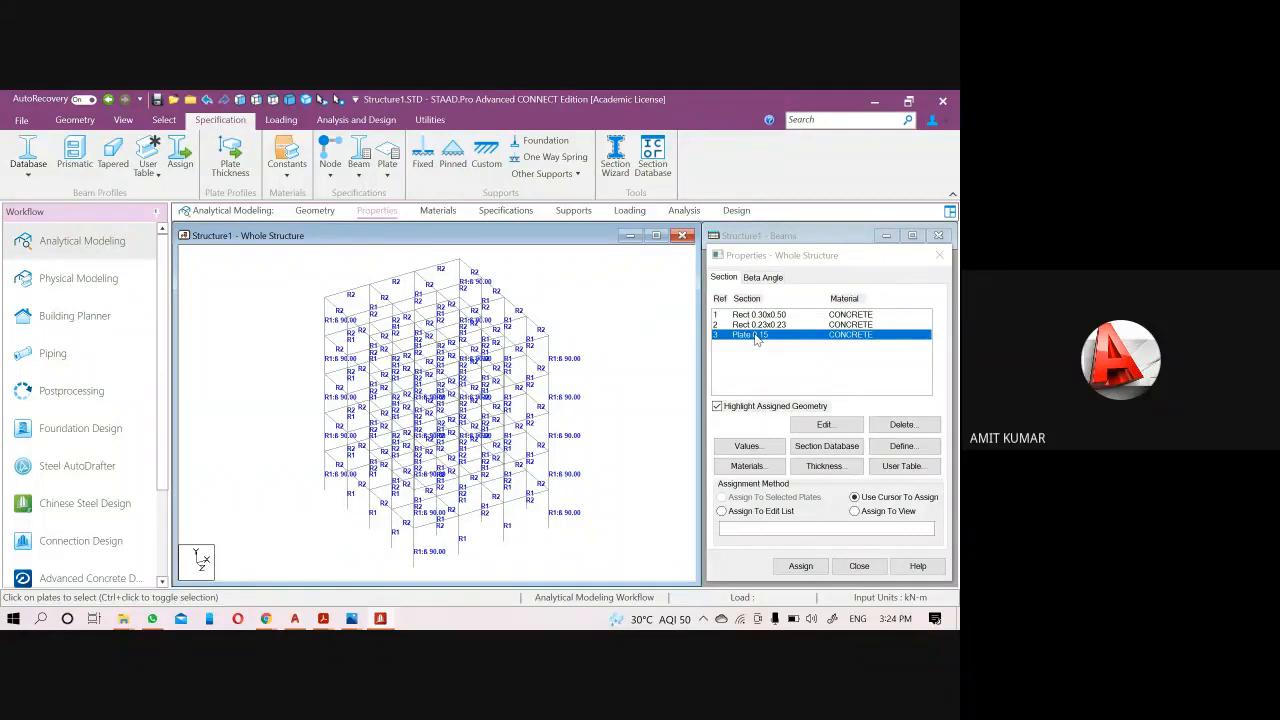
{"action": "left_click", "coordinate": [748, 325]}
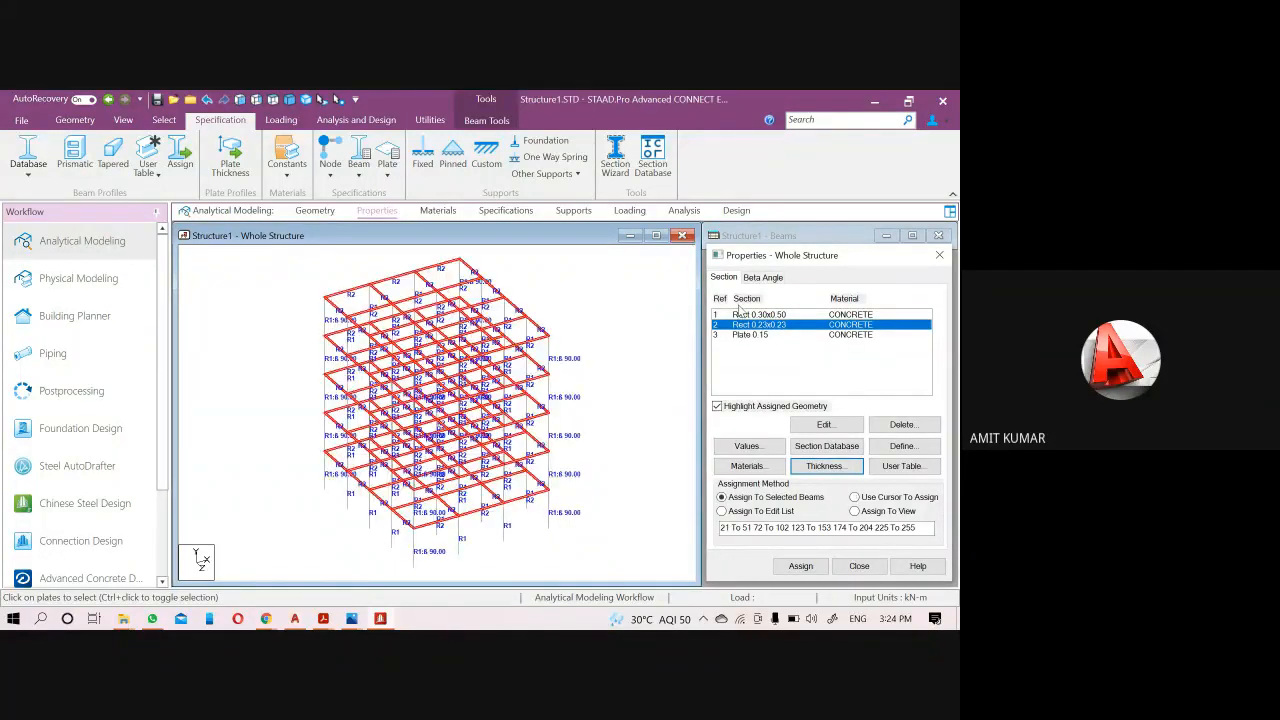
{"action": "left_click", "coordinate": [745, 315]}
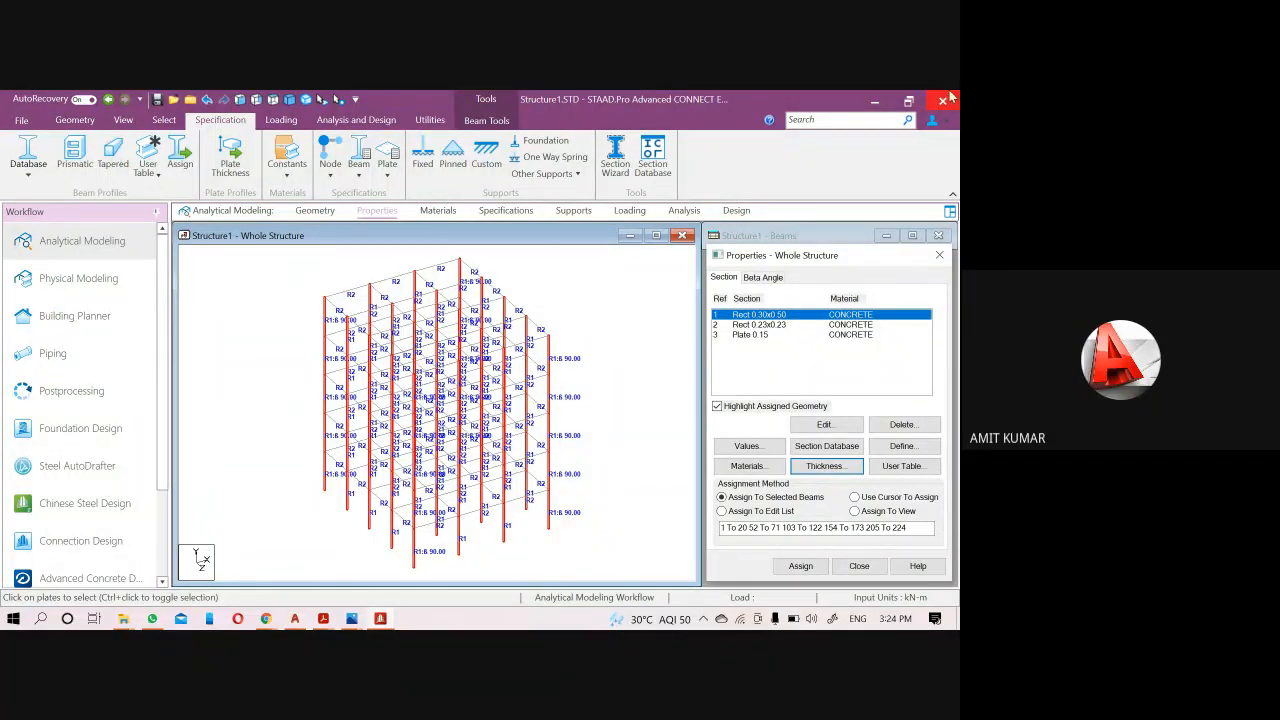
Add a four-node plate across the outer corner nodes of the roof.
{"action": "left_click", "coordinate": [74, 119]}
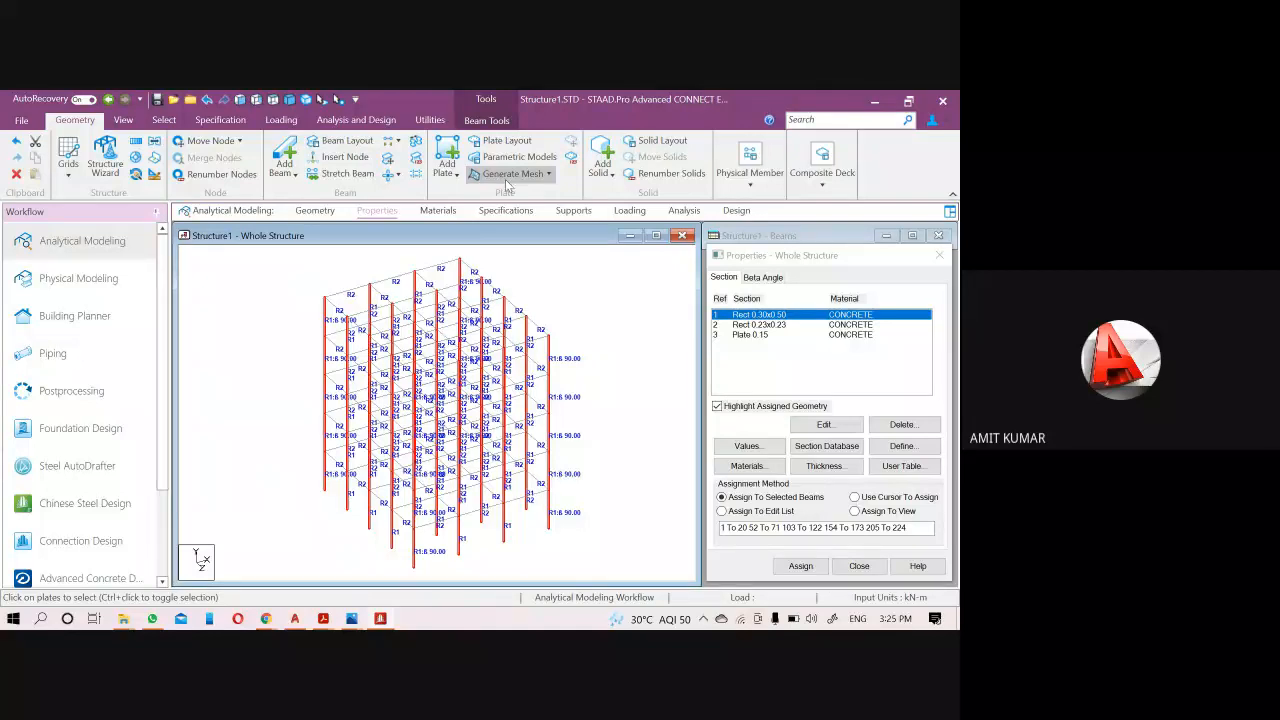
{"action": "left_click", "coordinate": [447, 152]}
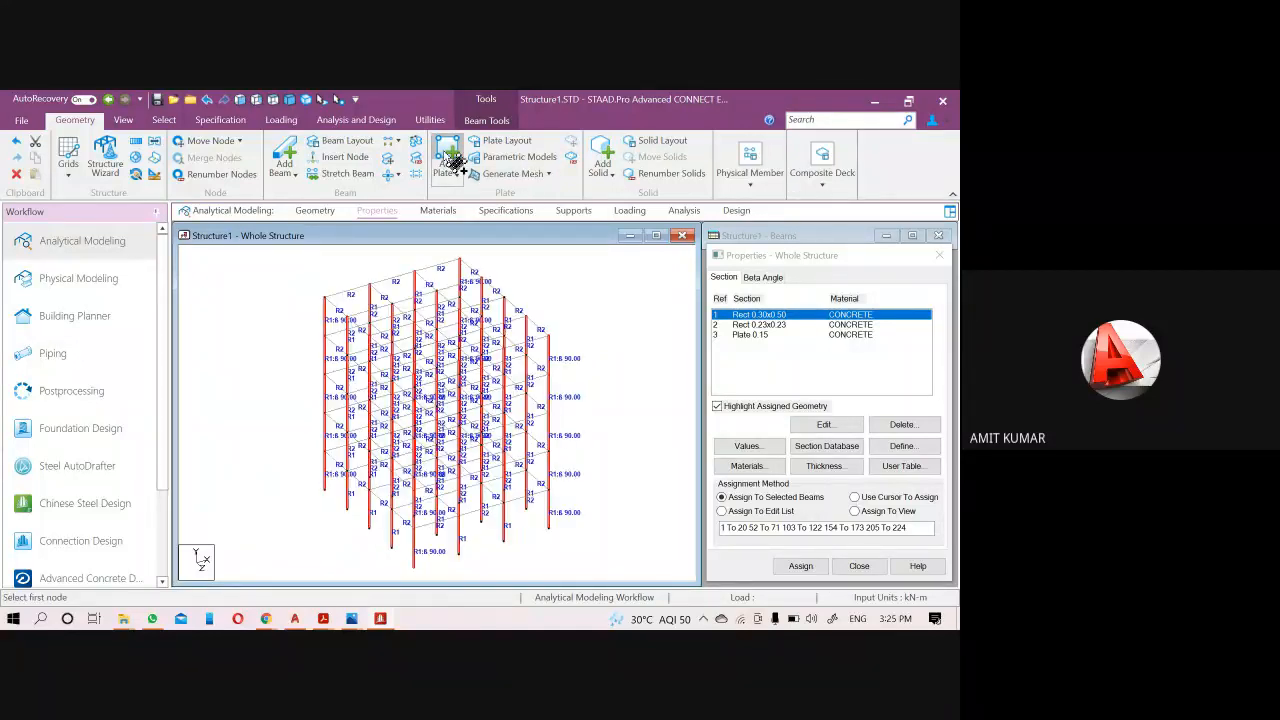
{"action": "left_click", "coordinate": [338, 308]}
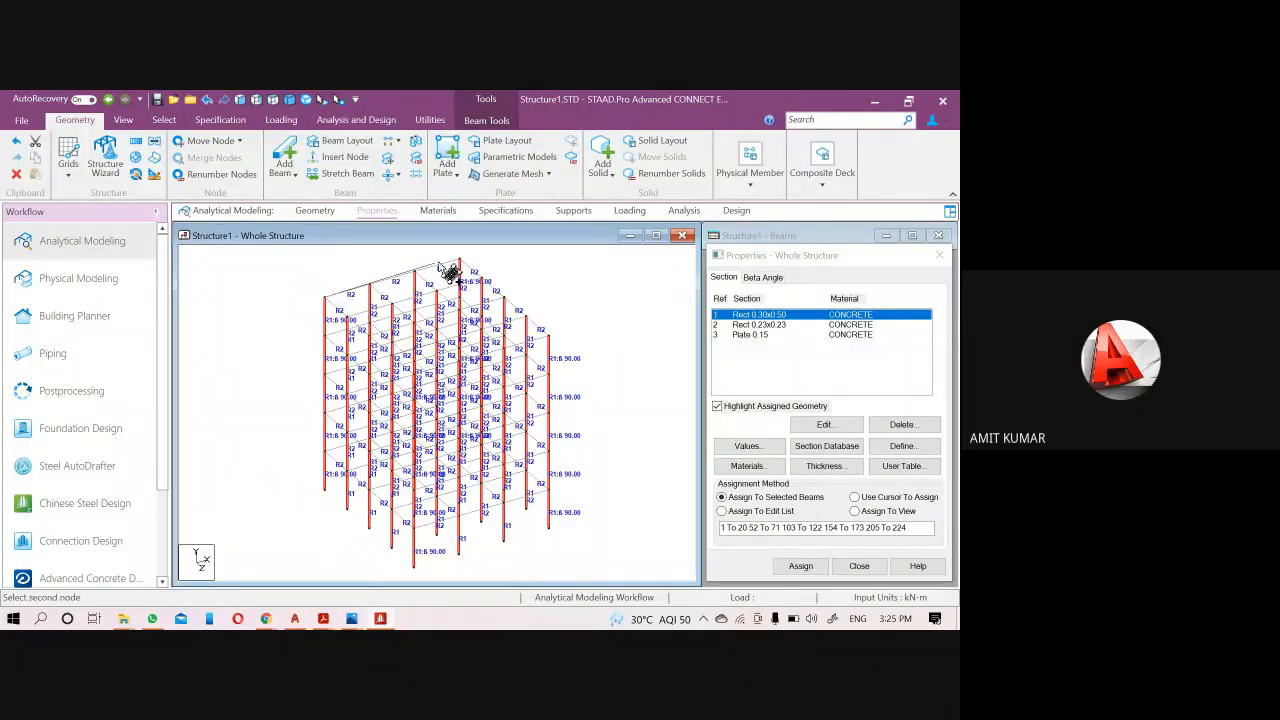
{"action": "left_click", "coordinate": [473, 270]}
{"action": "left_click", "coordinate": [564, 347]}
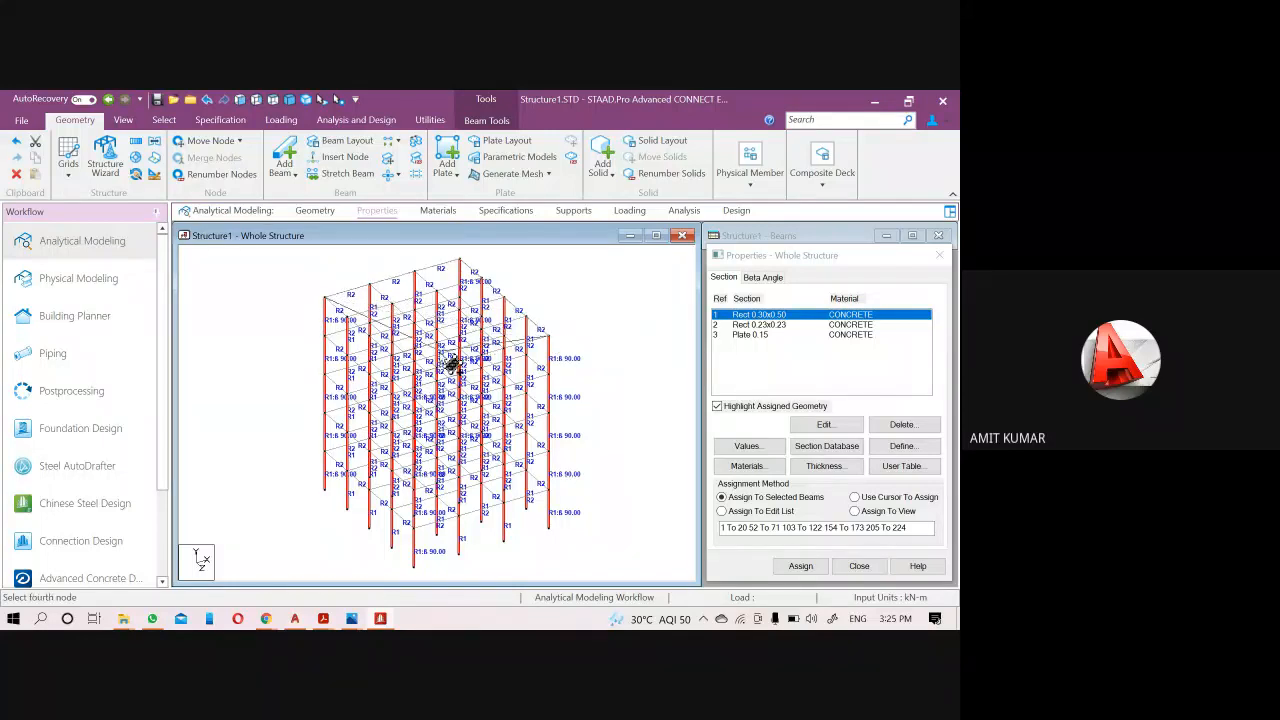
{"action": "left_click", "coordinate": [427, 378]}
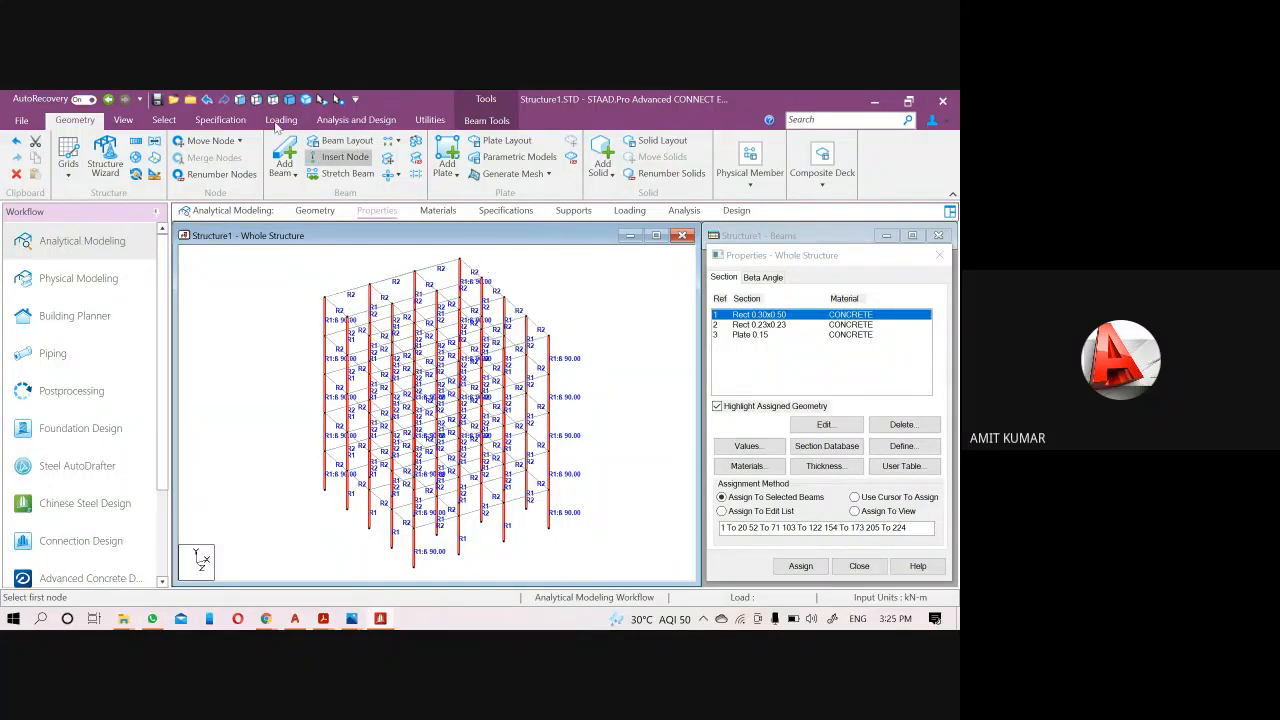
Inspect the selected columns in the rendered view and close that view.
{"action": "left_click", "coordinate": [305, 100]}
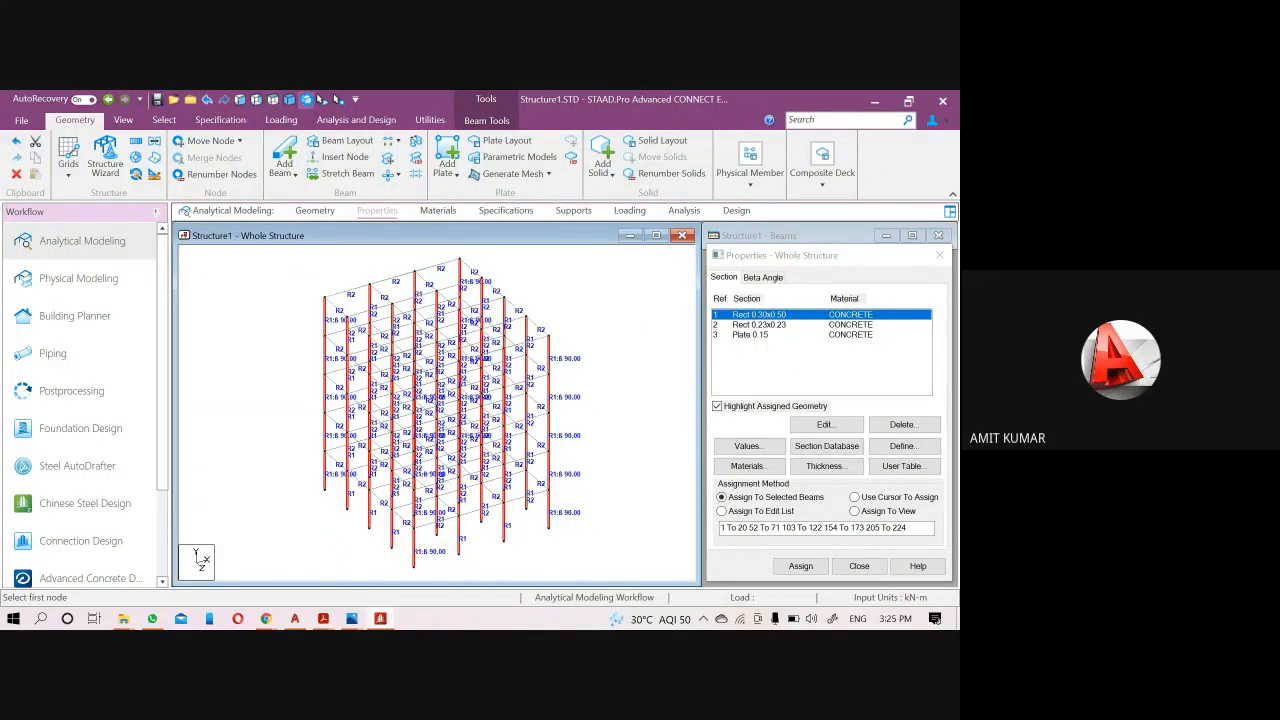
{"action": "left_click_drag", "start_coordinate": [635, 259], "coordinate": [490, 284]}
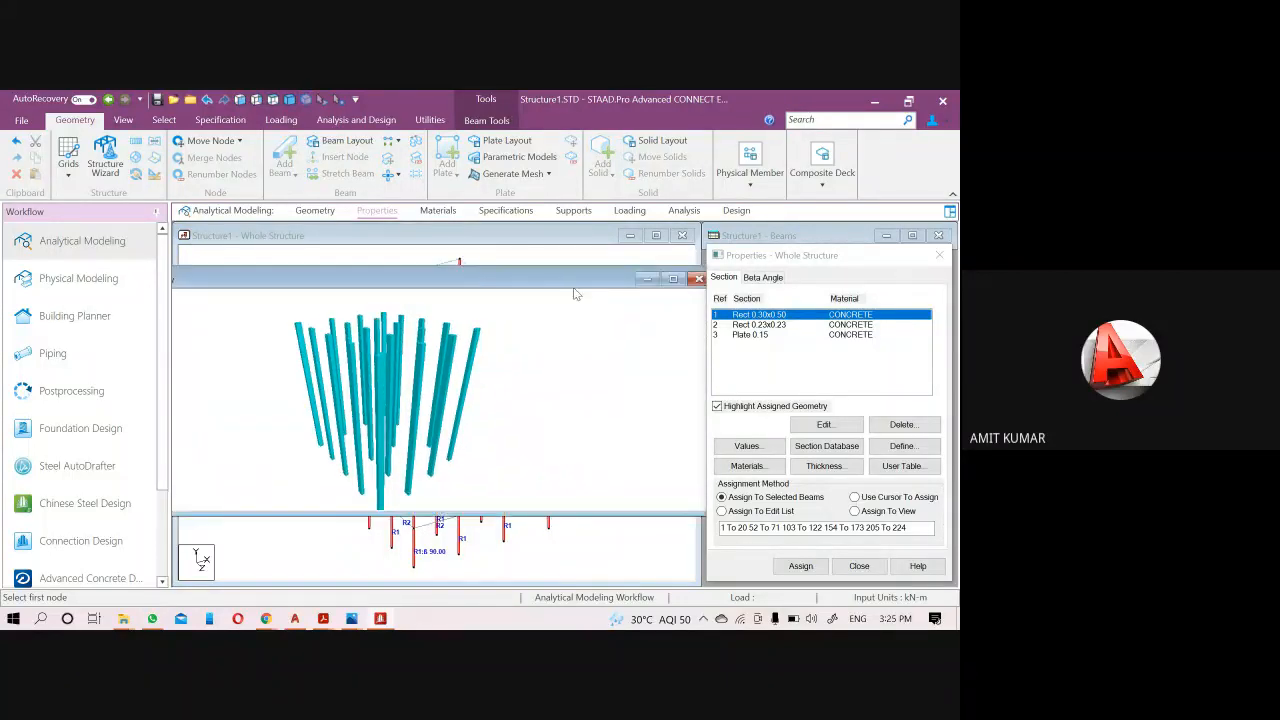
{"action": "left_click_drag", "start_coordinate": [591, 290], "coordinate": [484, 306]}
{"action": "left_click", "coordinate": [591, 295]}
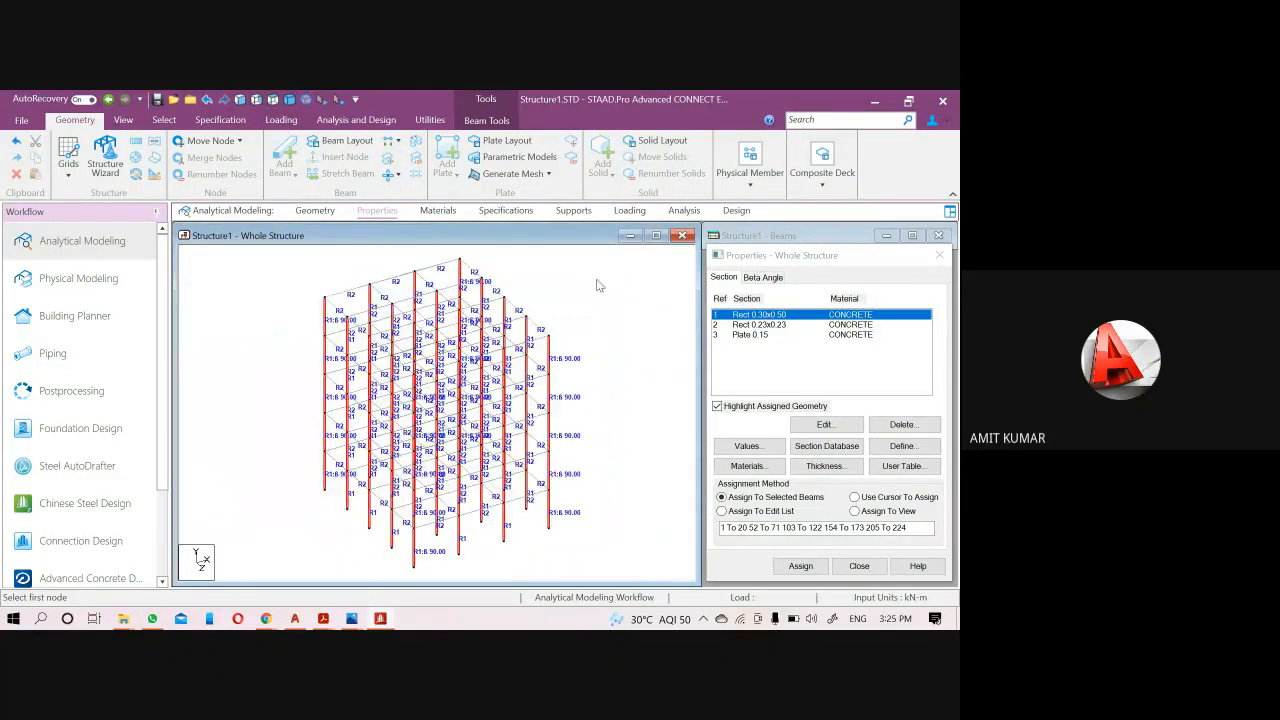
Select the roof plate with the Plates cursor, inspect it in a rotated rendered view, and close that view.
{"action": "left_click", "coordinate": [322, 101]}
{"action": "left_click", "coordinate": [447, 303]}
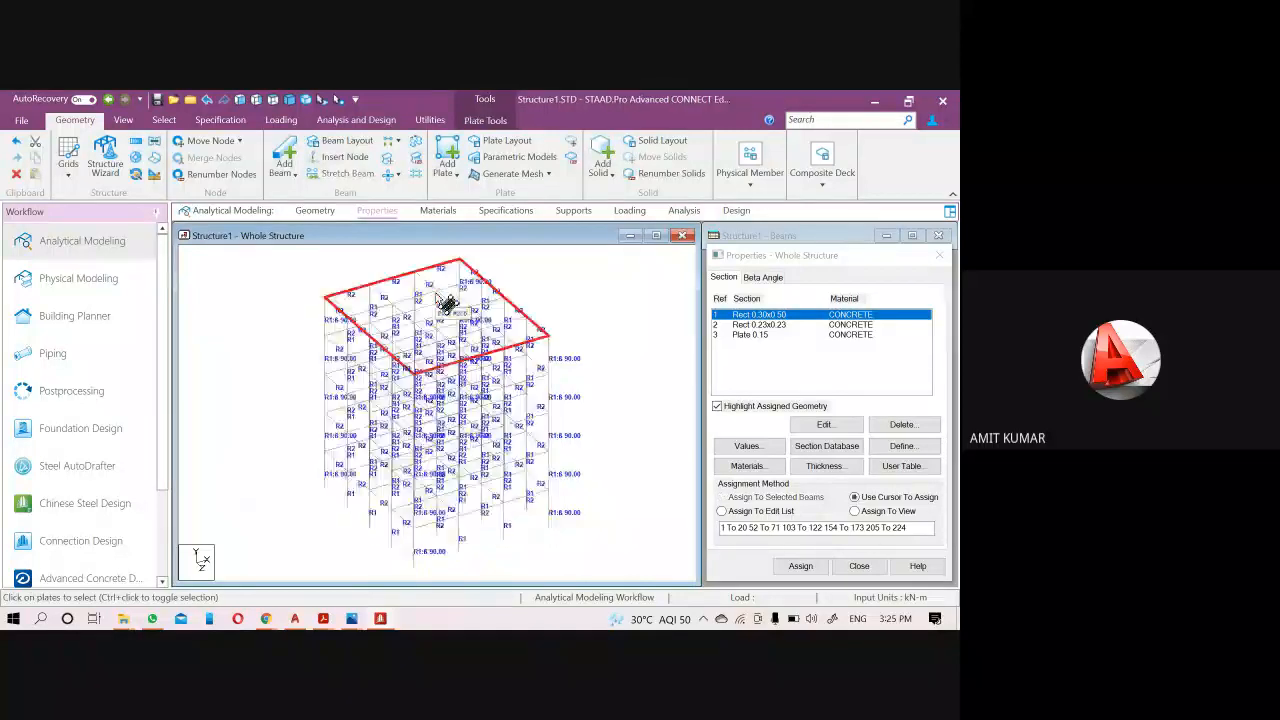
{"action": "left_click", "coordinate": [306, 100]}
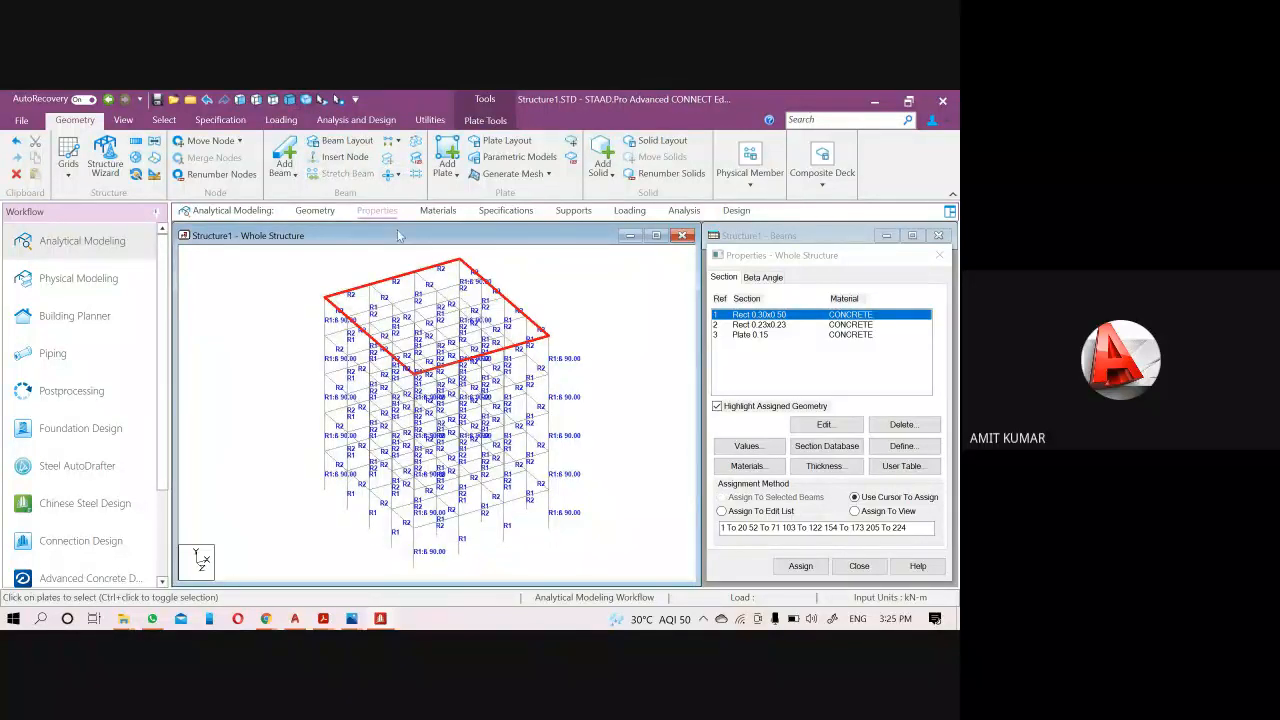
{"action": "left_click_drag", "start_coordinate": [581, 396], "coordinate": [514, 411]}
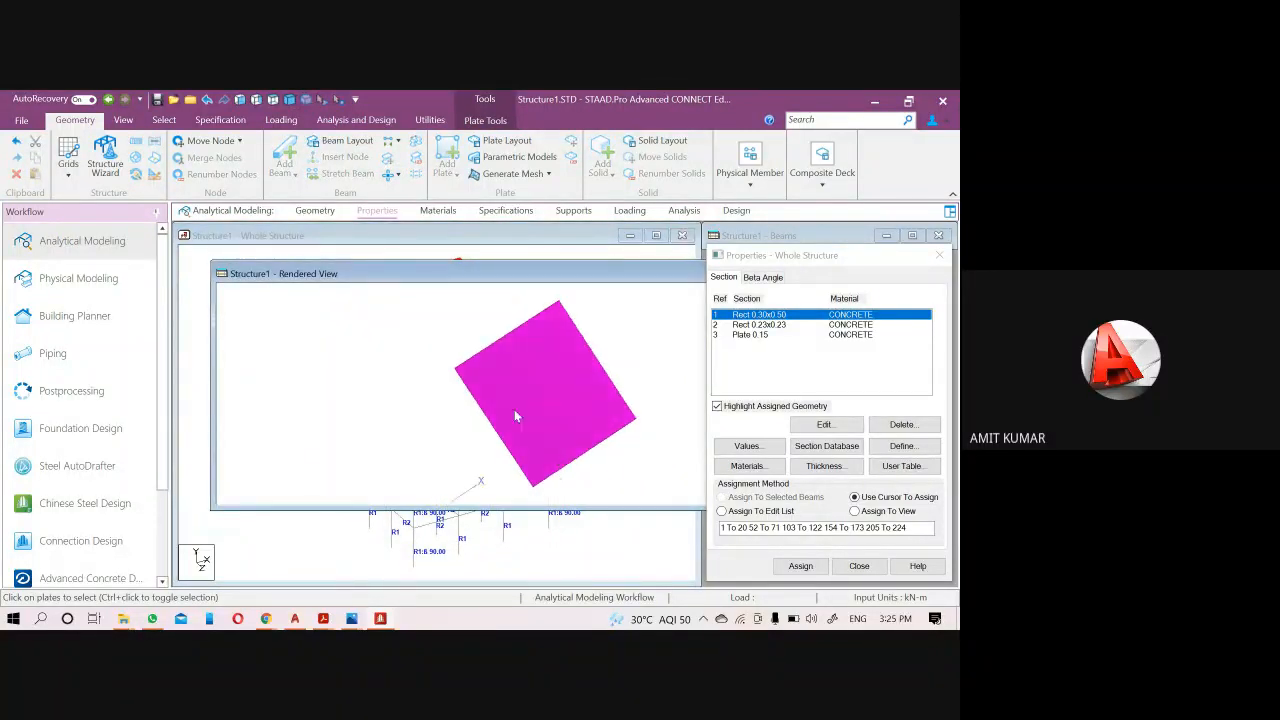
{"action": "left_click_drag", "start_coordinate": [573, 492], "coordinate": [558, 333]}
{"action": "left_click_drag", "start_coordinate": [567, 277], "coordinate": [383, 279]}
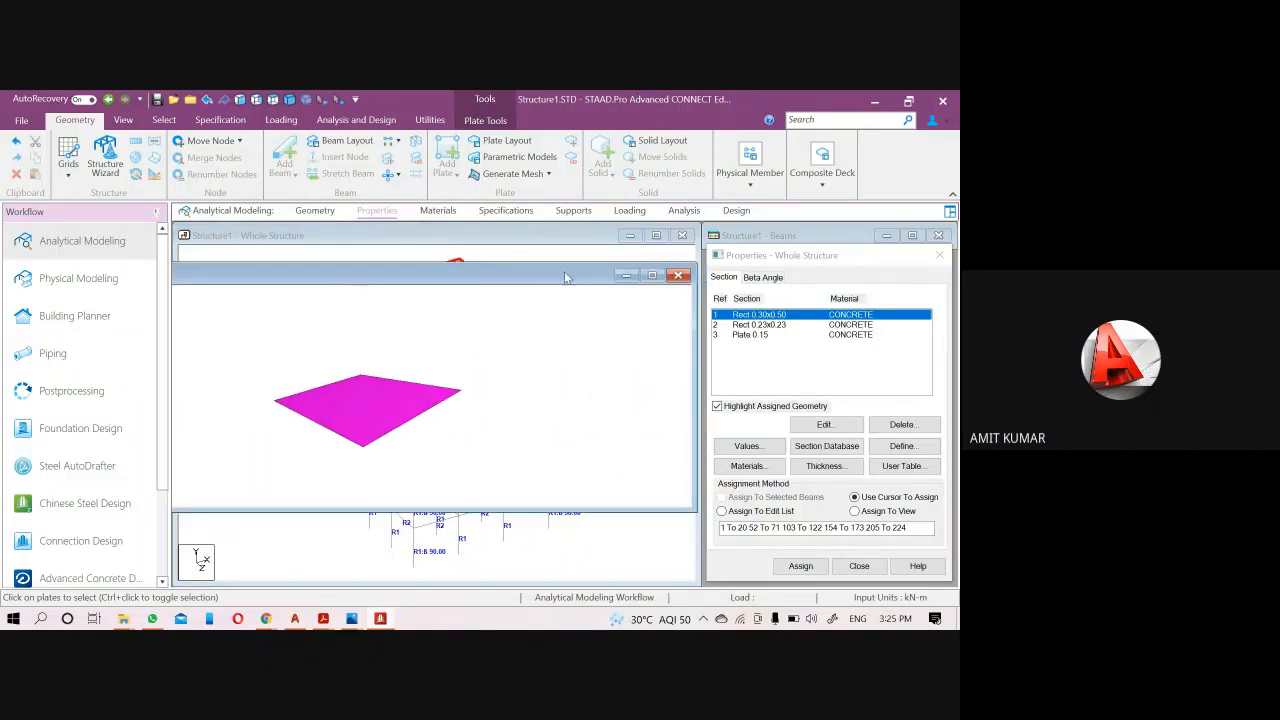
{"action": "left_click", "coordinate": [678, 275]}
{"action": "left_click", "coordinate": [657, 283]}
Select the roof plate and delete it from the structure.
{"action": "left_click", "coordinate": [433, 319]}
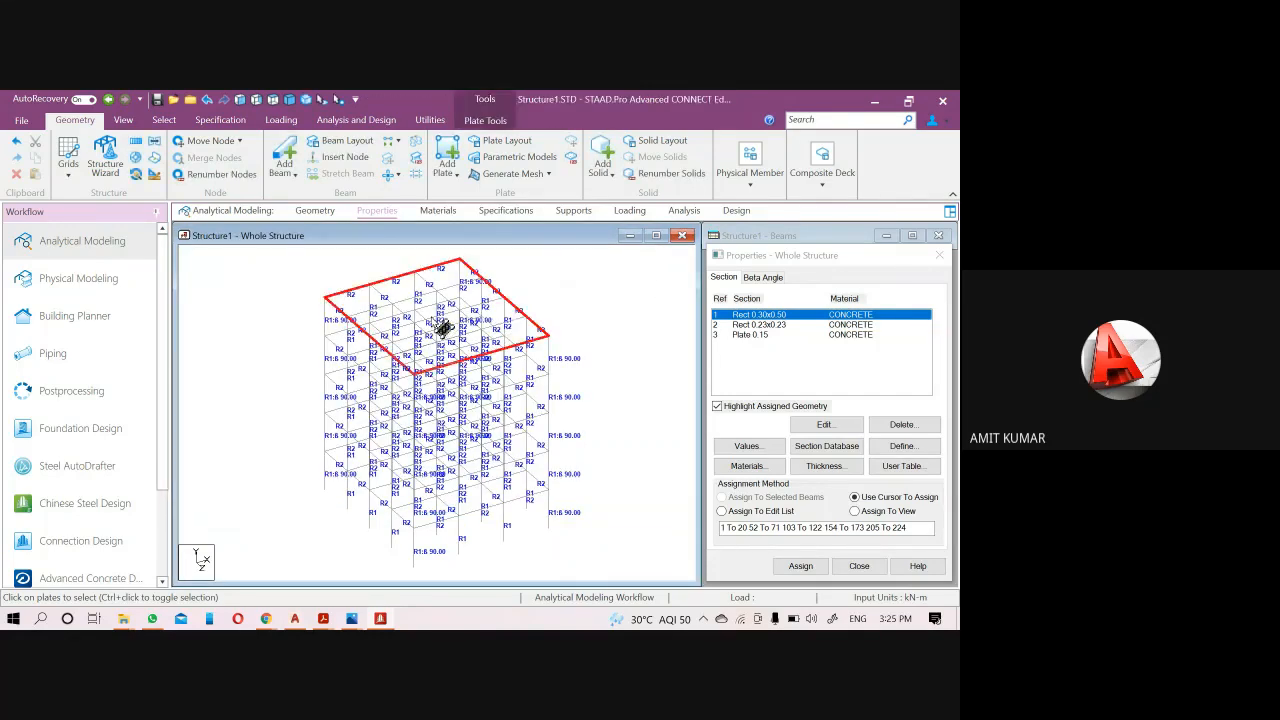
{"action": "key", "text": "Delete"}
{"action": "key", "text": "Return"}
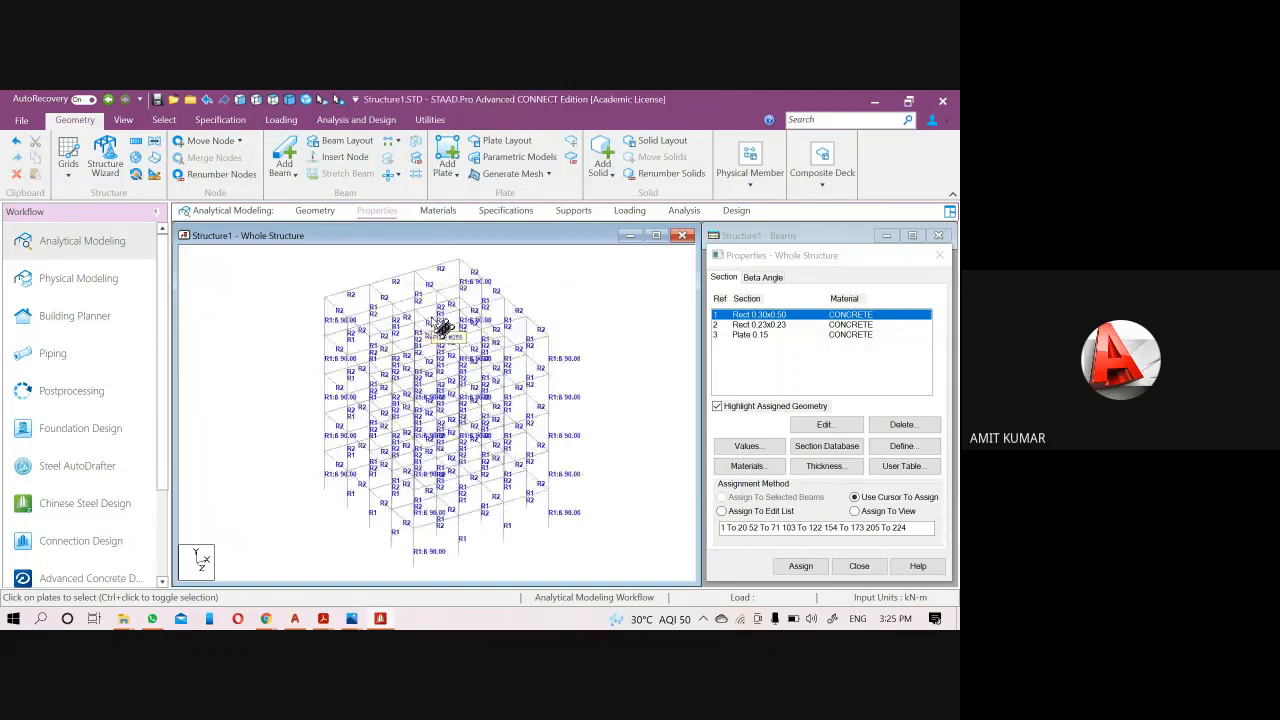
{"action": "left_click", "coordinate": [548, 175]}
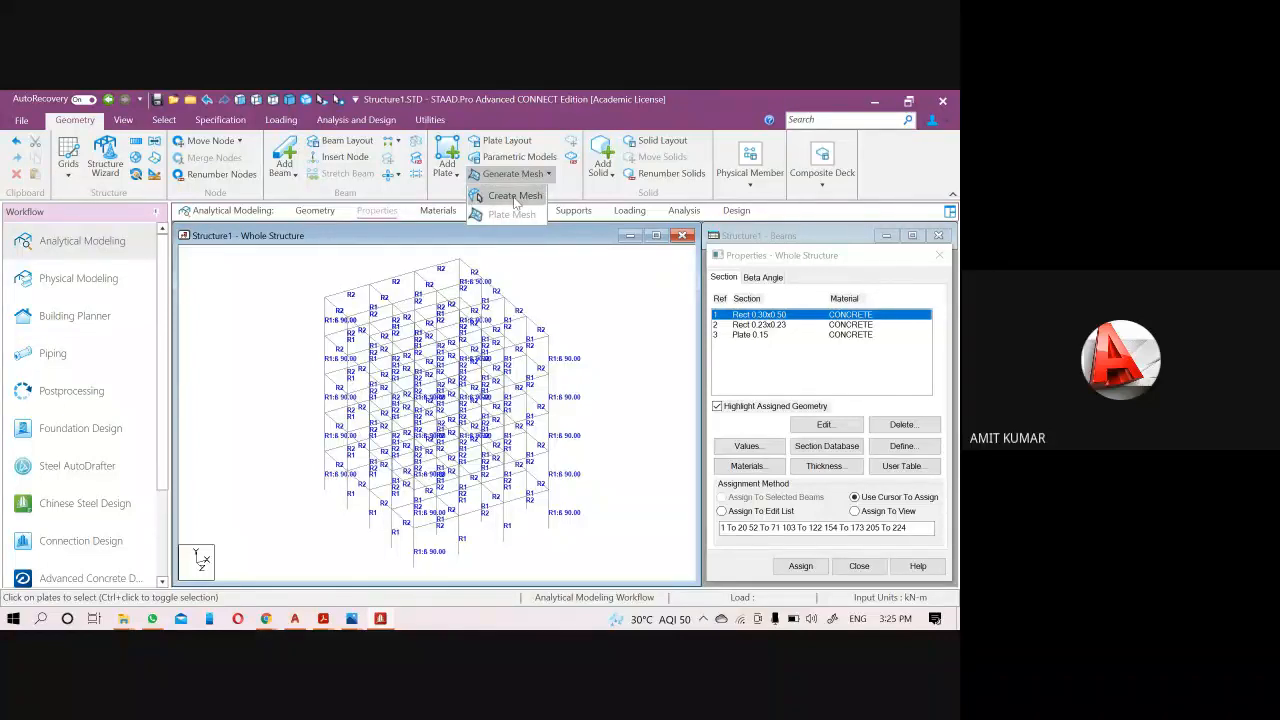
{"action": "left_click", "coordinate": [515, 197]}
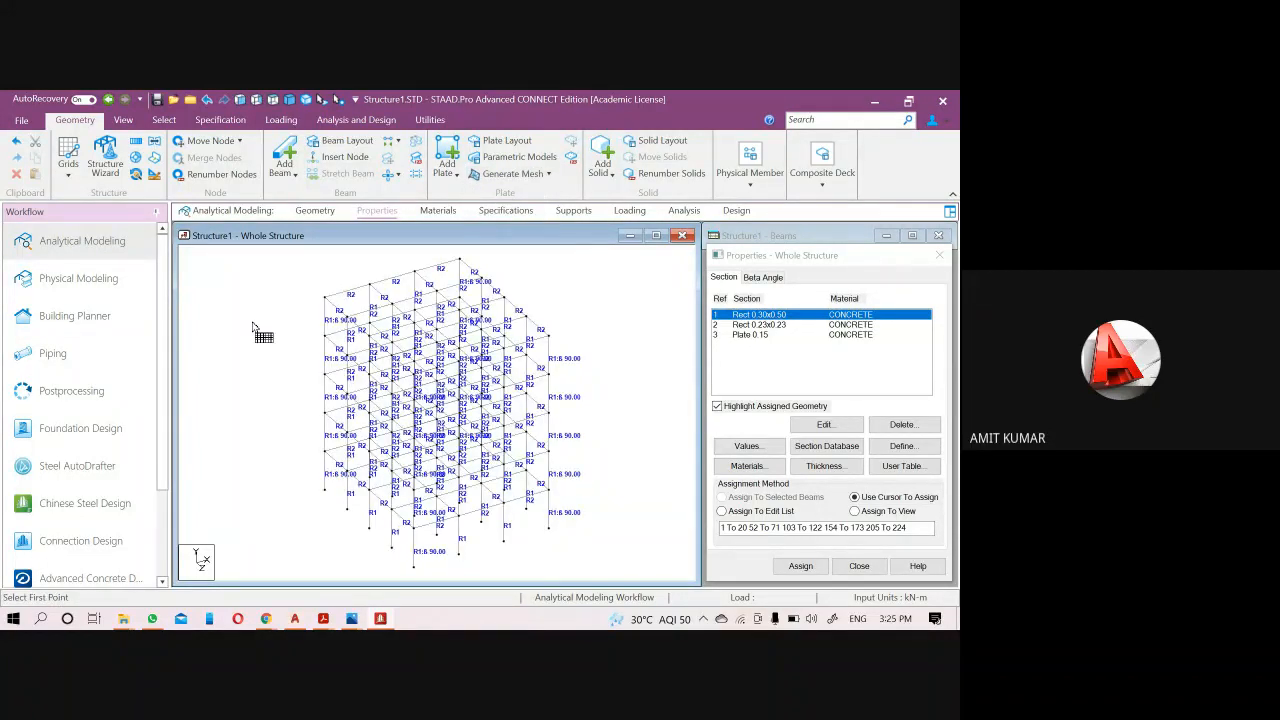
{"action": "left_click", "coordinate": [324, 298]}
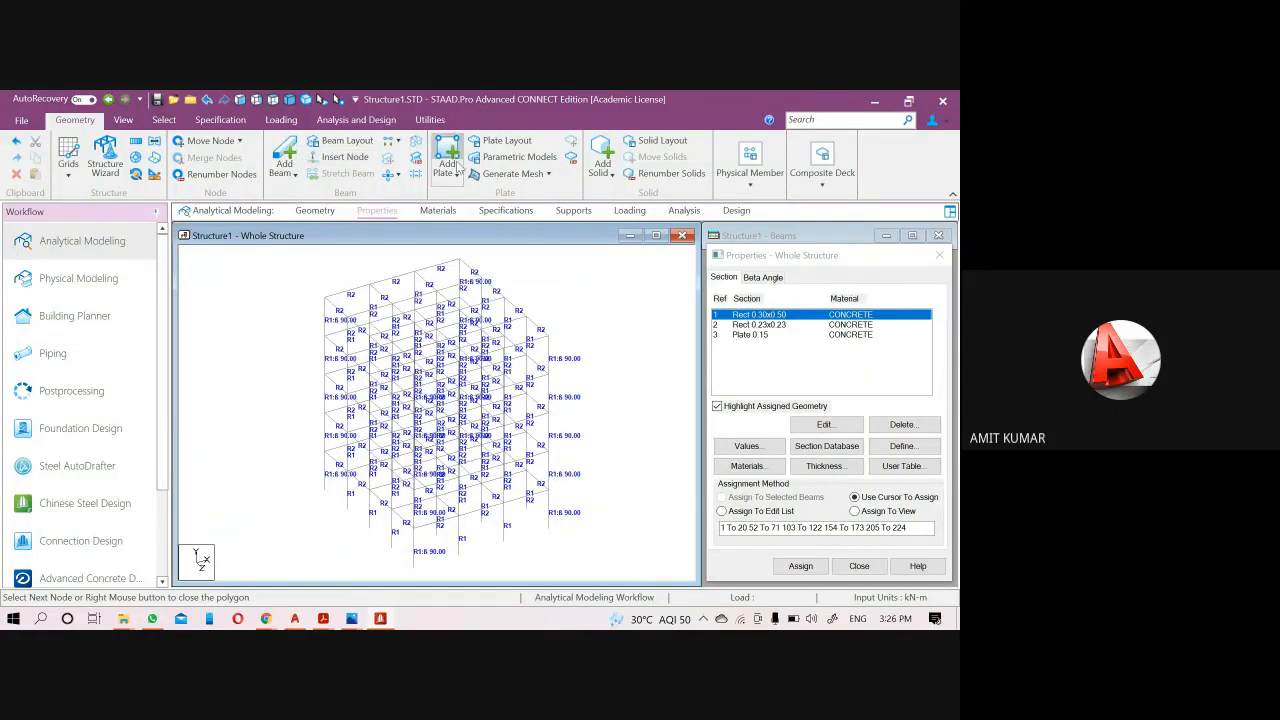
Create a mesh boundary through the four outer corner nodes of the roof and choose Quadrilateral Meshing.
{"action": "left_click", "coordinate": [514, 174]}
{"action": "scroll", "coordinate": [514, 196], "scroll_direction": "up", "scroll_amount": 2}
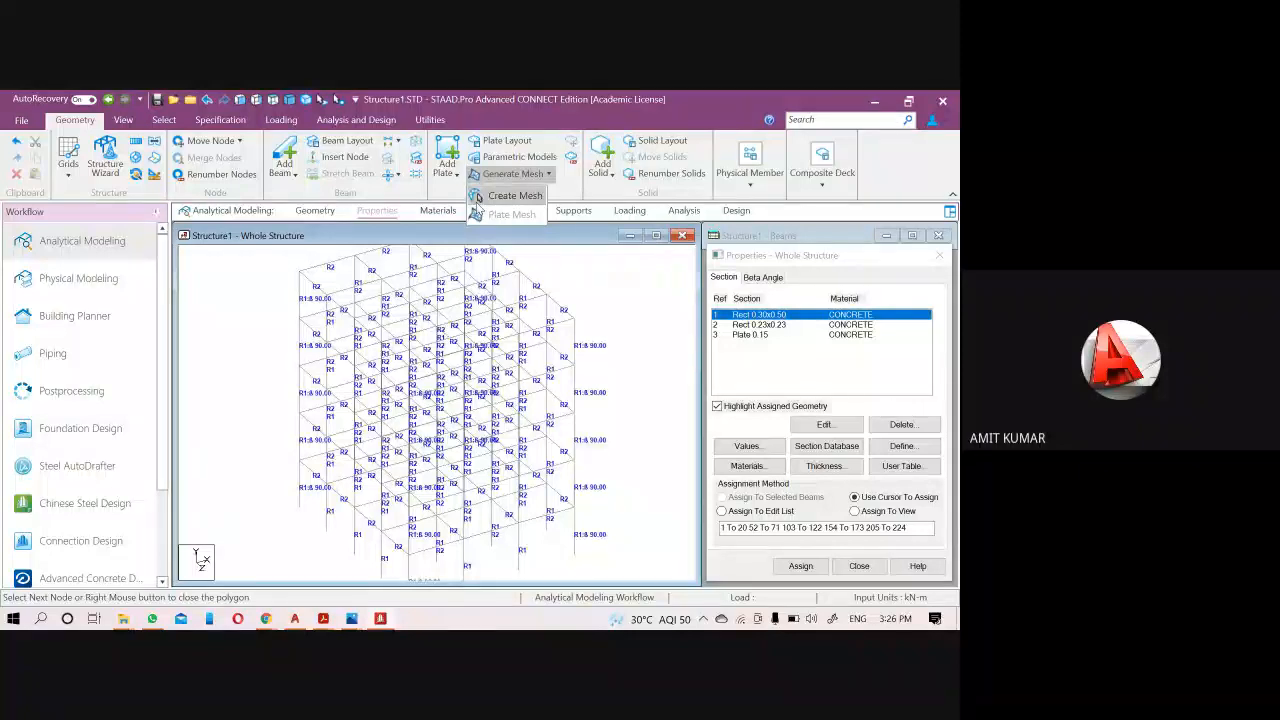
{"action": "left_click", "coordinate": [514, 196]}
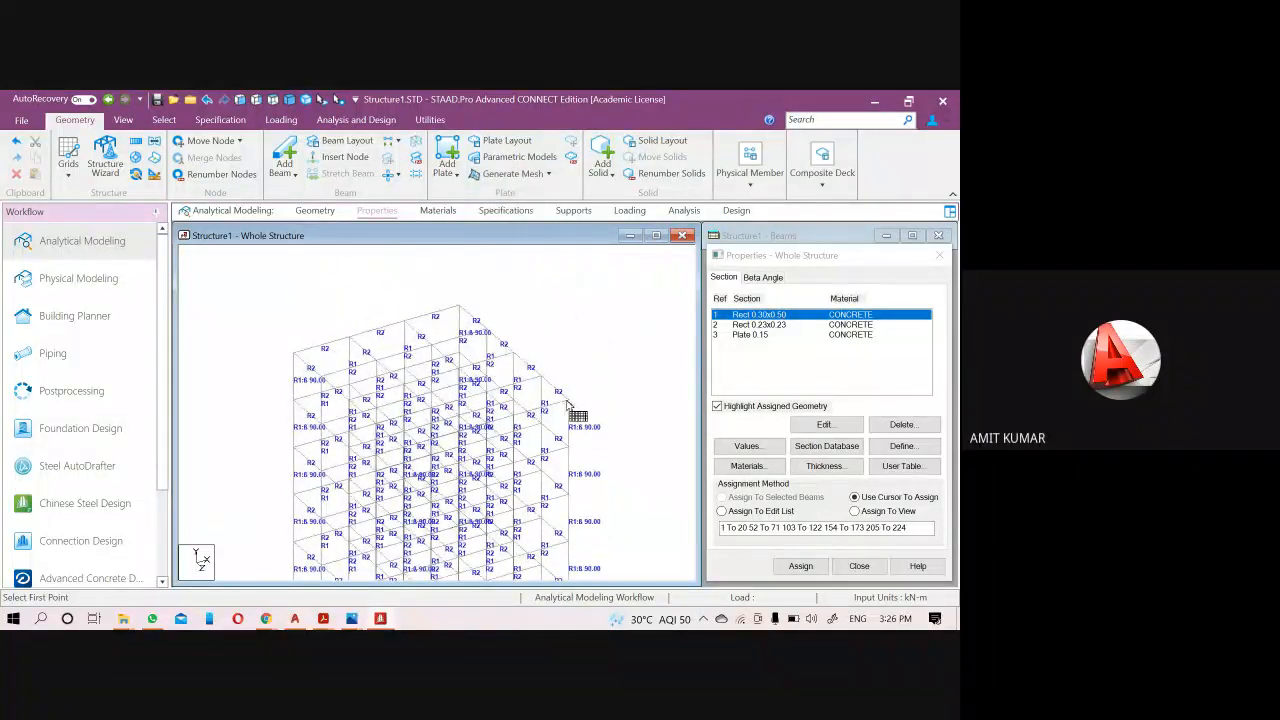
{"action": "left_click", "coordinate": [571, 398]}
{"action": "left_click", "coordinate": [458, 305]}
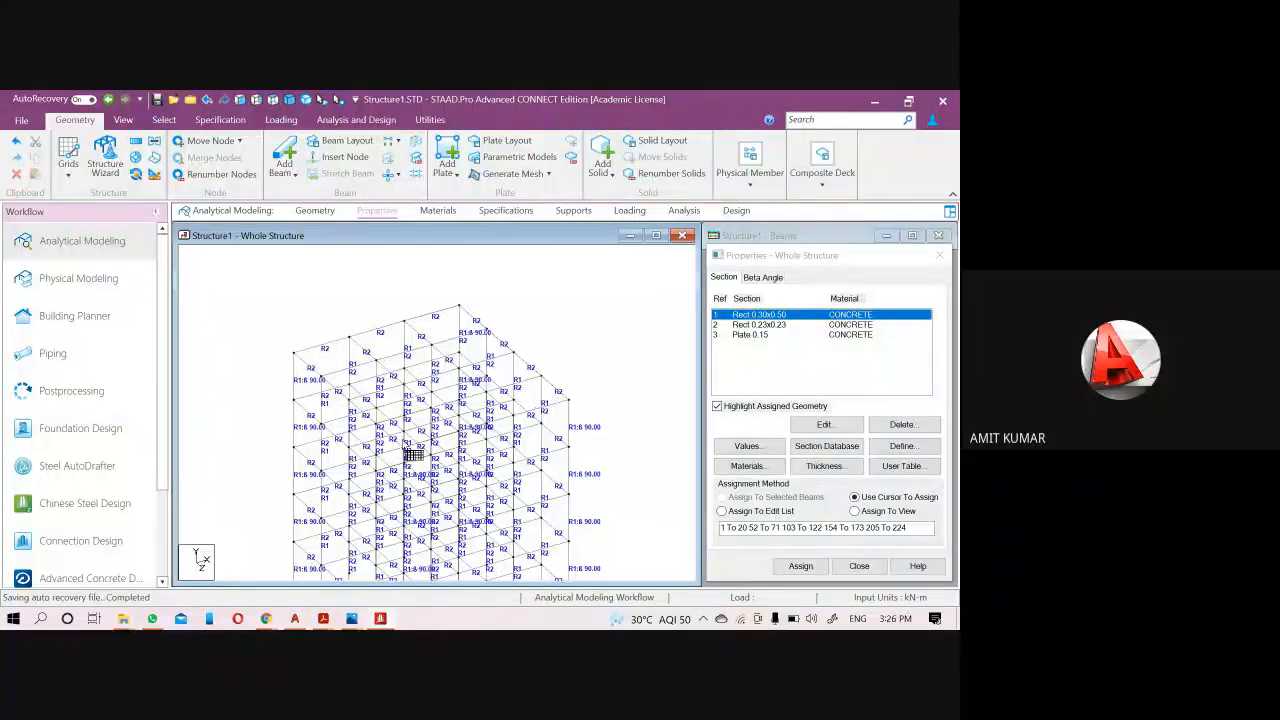
{"action": "left_click", "coordinate": [295, 353]}
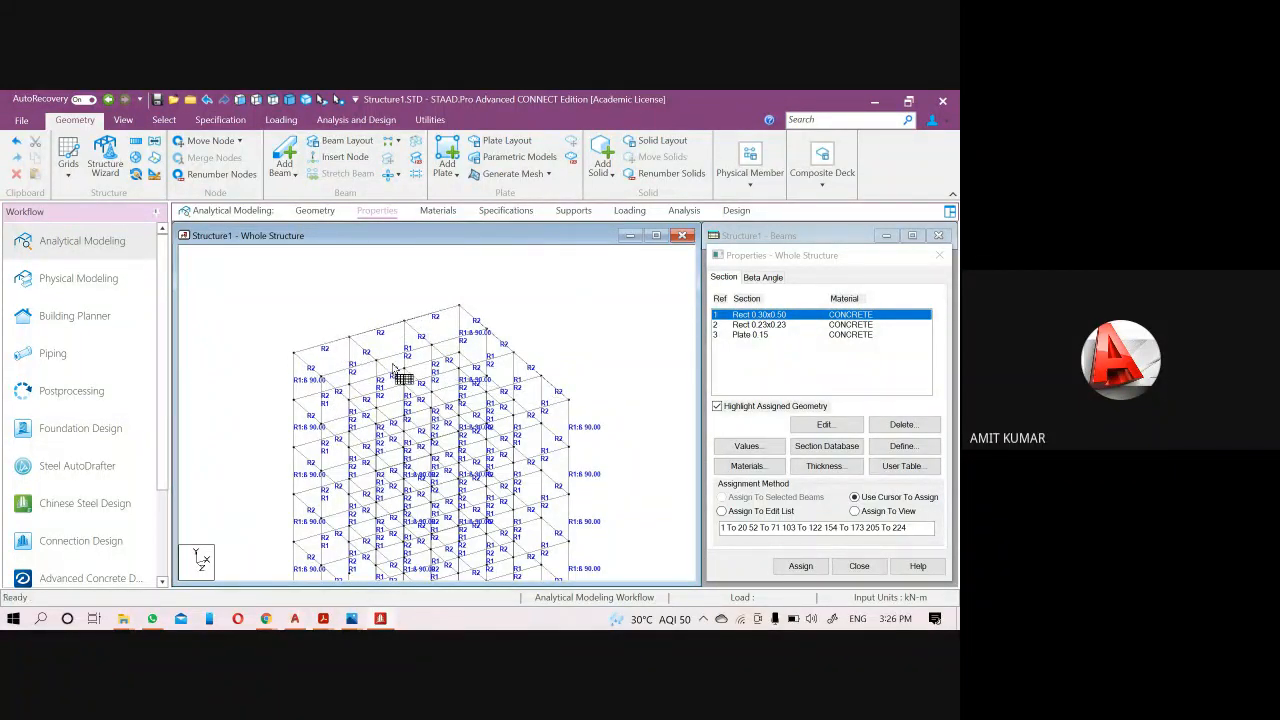
{"action": "scroll", "coordinate": [414, 457], "scroll_direction": "up", "scroll_amount": 1}
{"action": "left_click", "coordinate": [402, 442]}
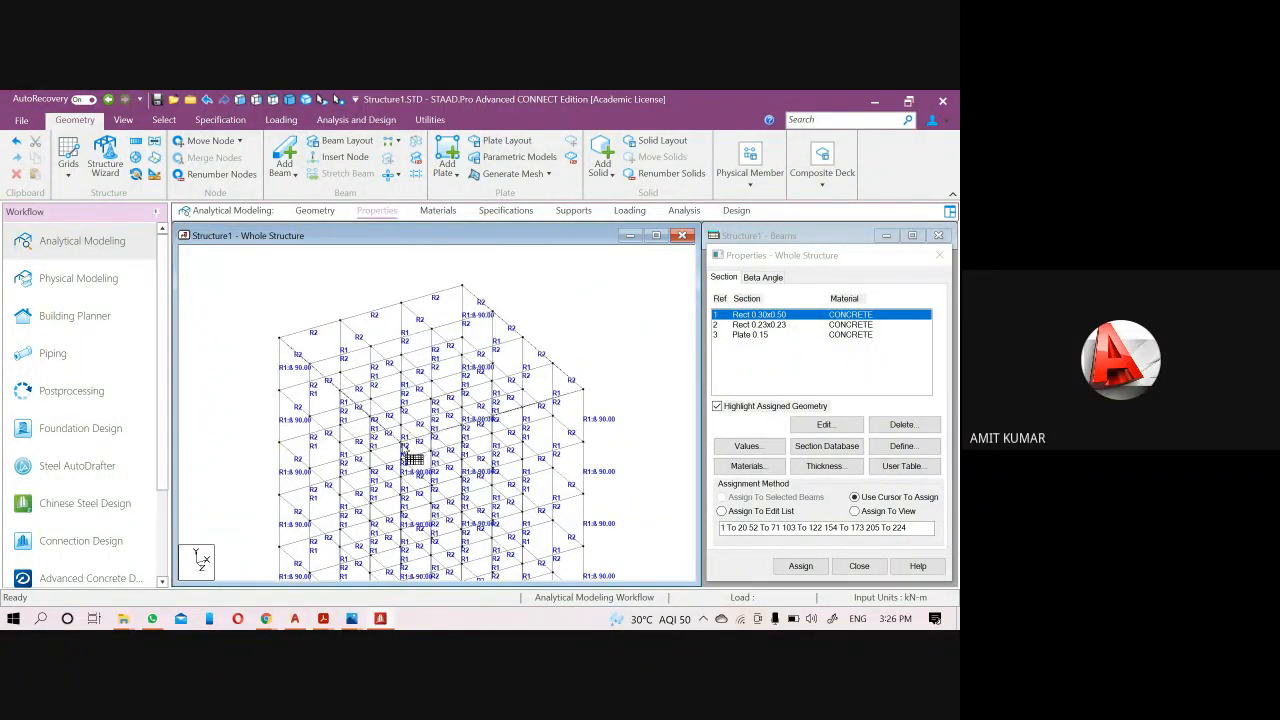
{"action": "left_click", "coordinate": [583, 385]}
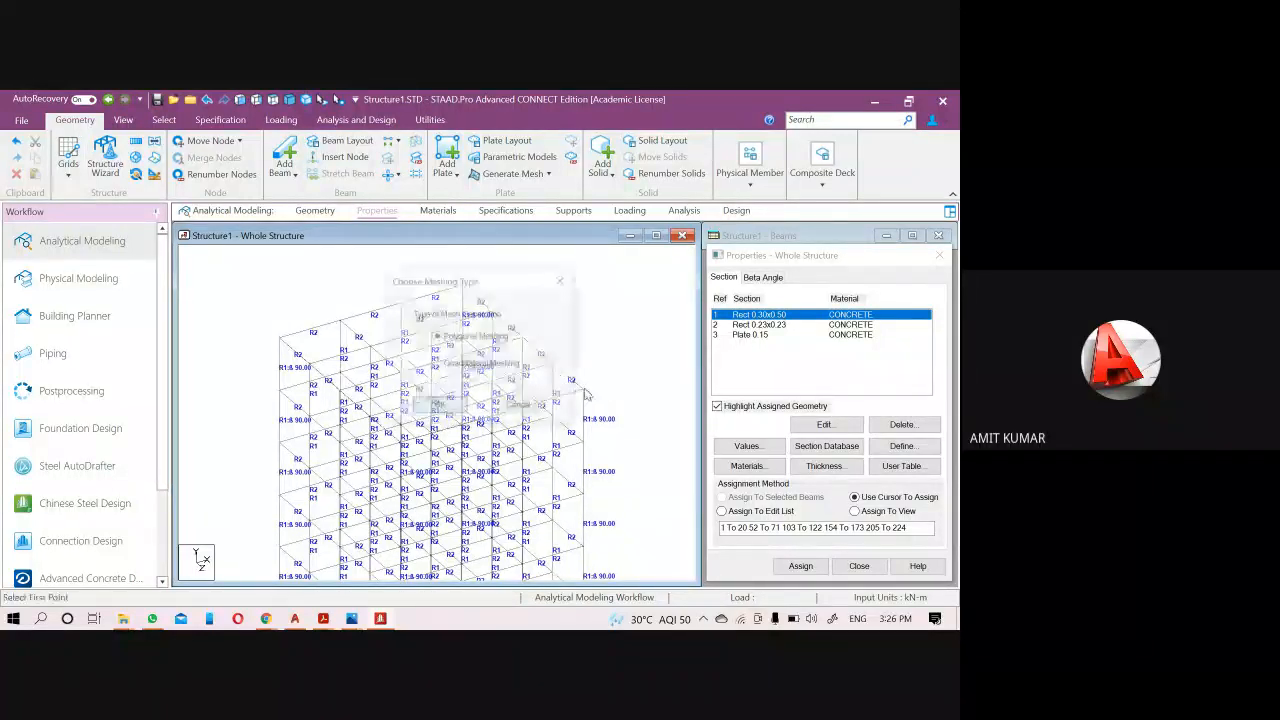
{"action": "left_click_drag", "start_coordinate": [478, 283], "coordinate": [637, 145]}
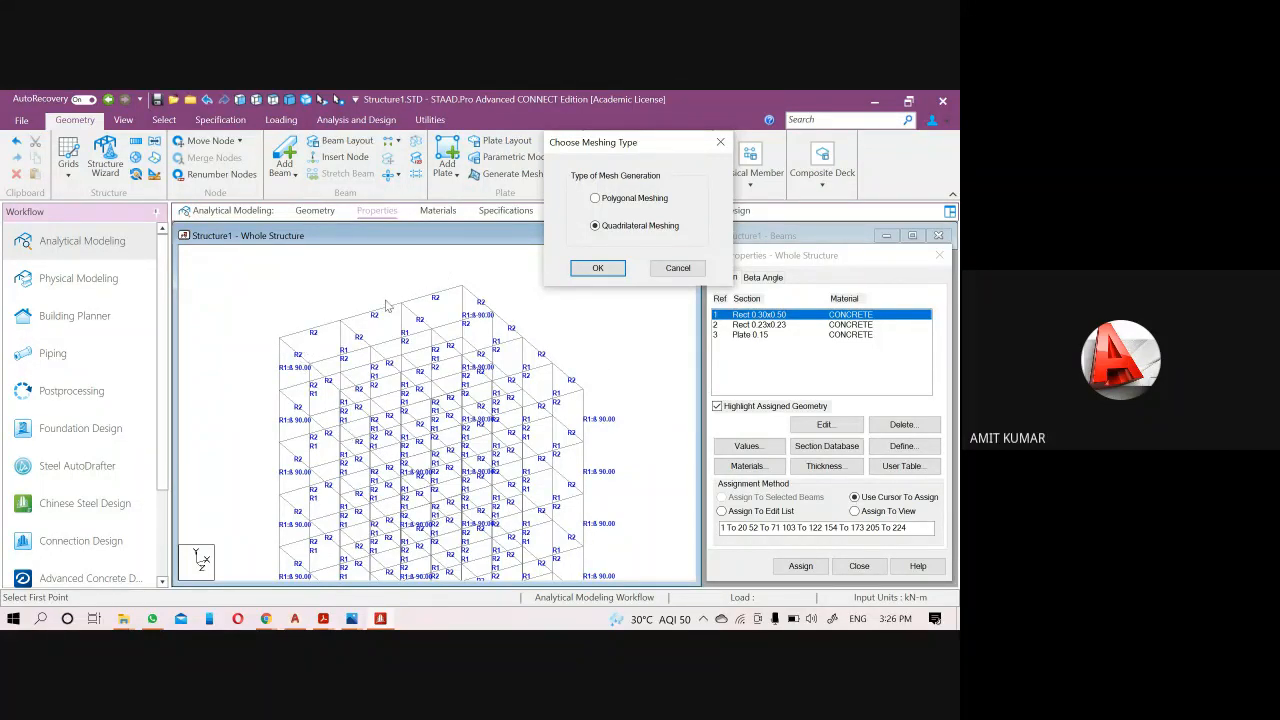
{"action": "left_click", "coordinate": [597, 268]}
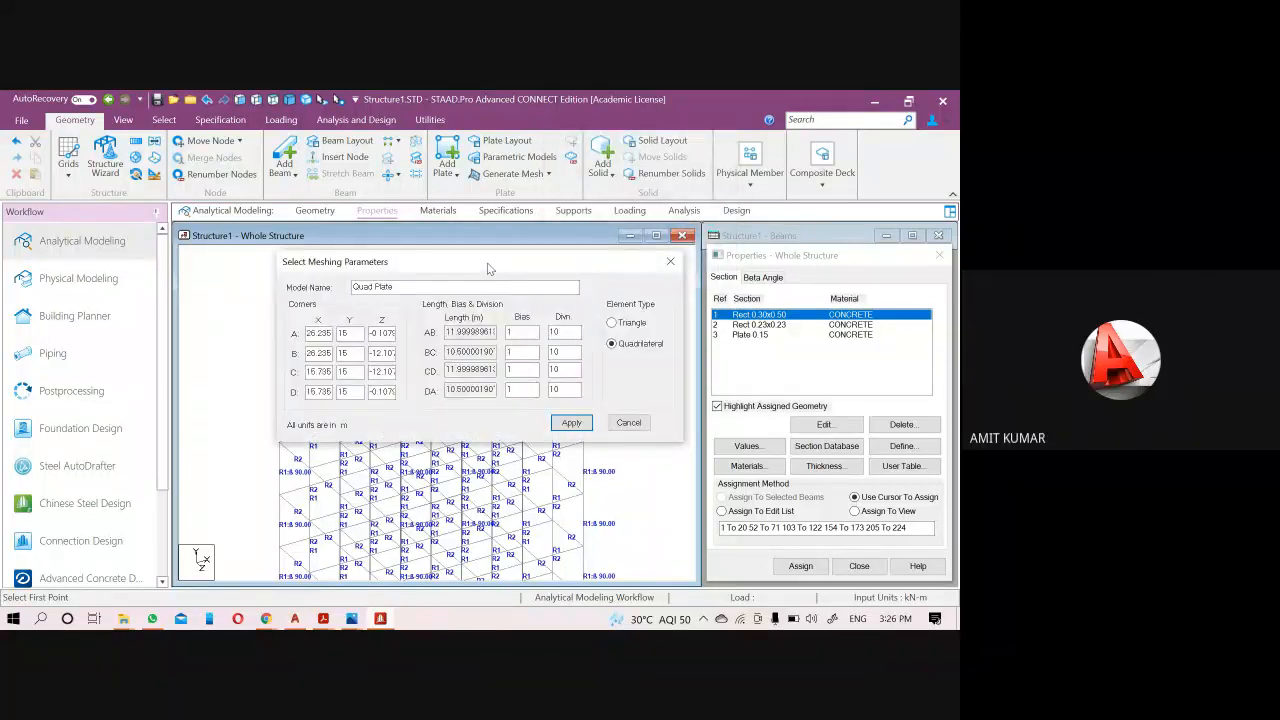
Set 12 divisions for edges AB, BC, CD and DA of the roof mesh and apply it with quadrilateral elements.
{"action": "left_click_drag", "start_coordinate": [491, 266], "coordinate": [686, 136]}
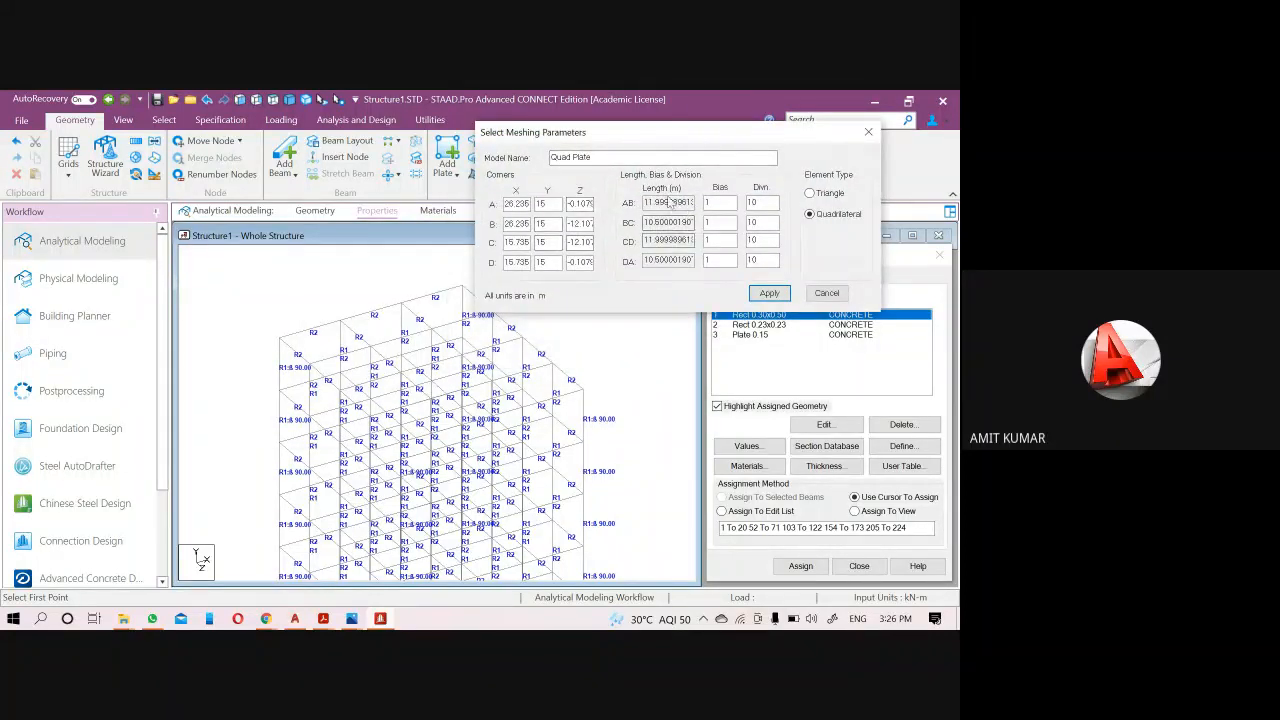
{"action": "left_click_drag", "start_coordinate": [669, 204], "coordinate": [643, 208]}
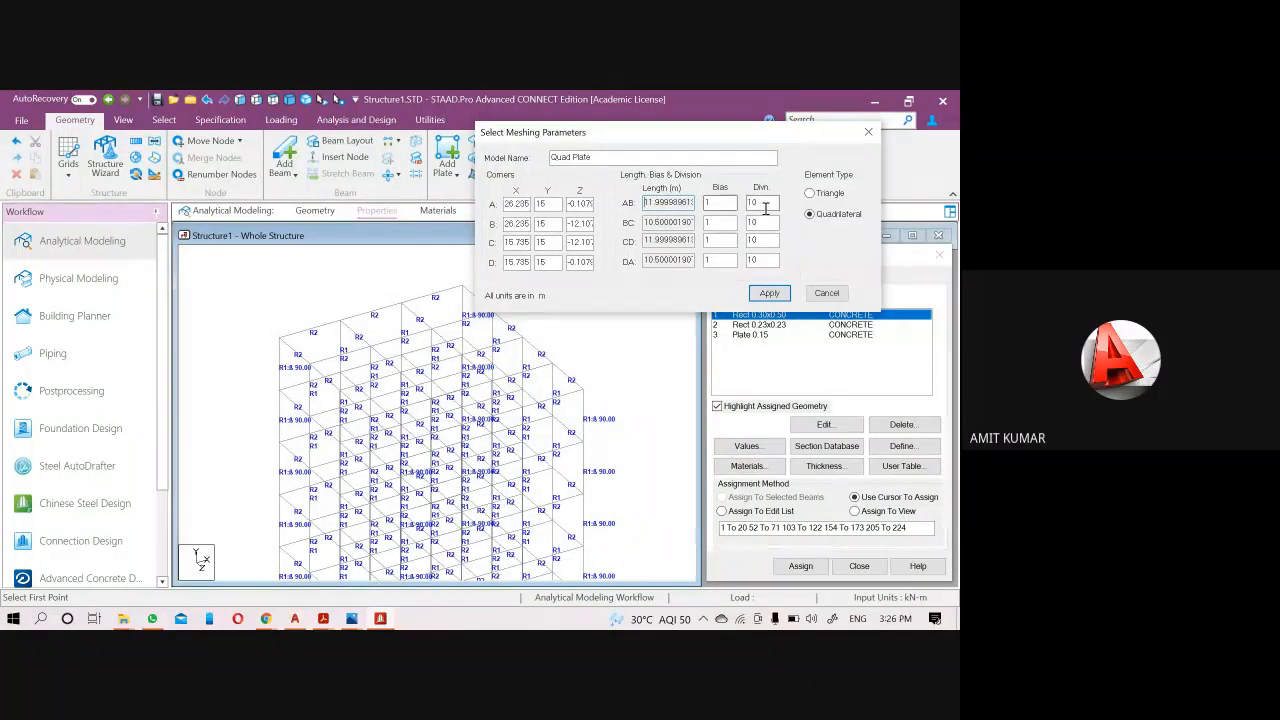
{"action": "double_click", "coordinate": [758, 204]}
{"action": "type", "text": "12"}
{"action": "key", "text": "Tab"}
{"action": "type", "text": "12"}
{"action": "key", "text": "Tab"}
{"action": "type", "text": "12"}
{"action": "key", "text": "Tab"}
{"action": "type", "text": "12"}
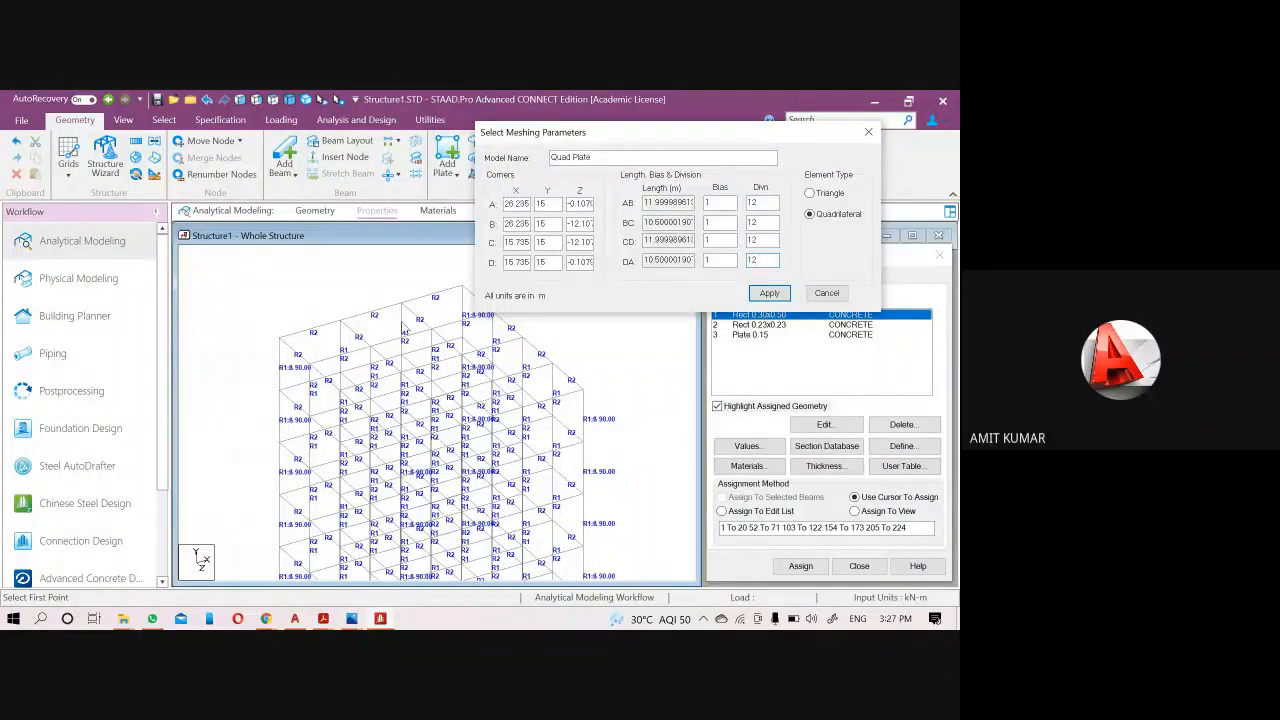
{"action": "left_click", "coordinate": [752, 293]}
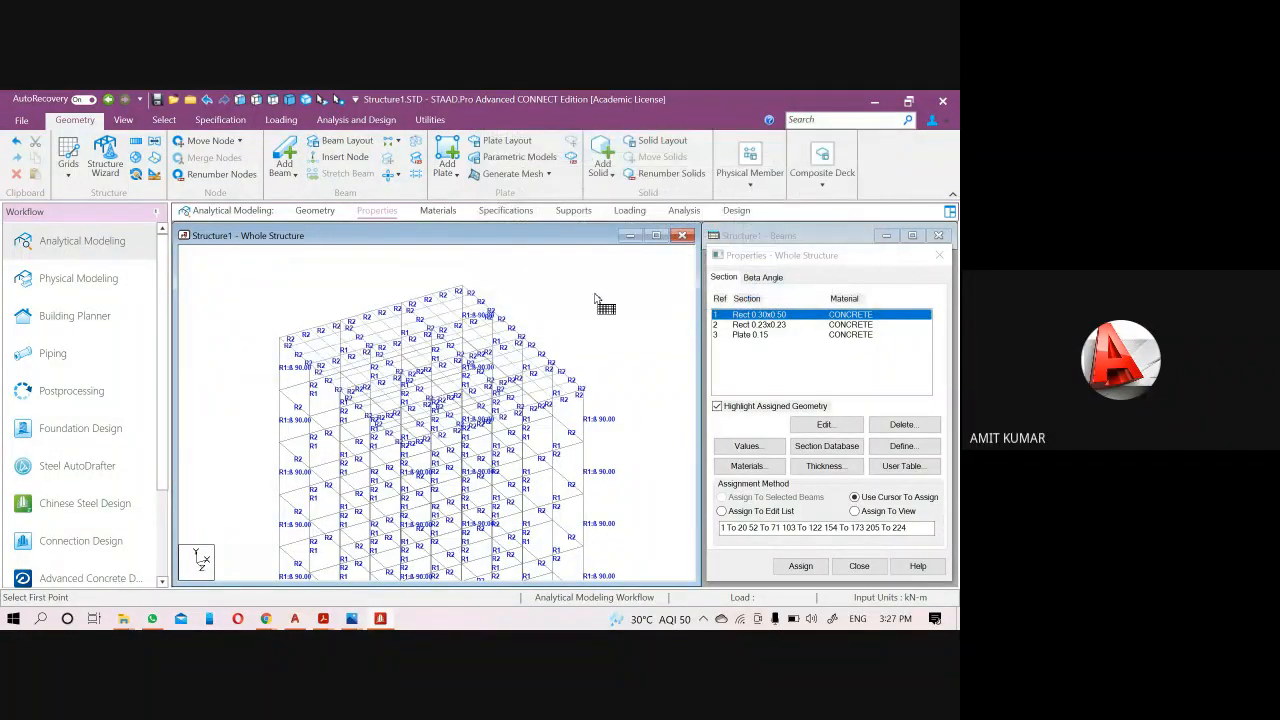
Inspect the meshed roof slab in a rotated, enlarged rendered view and close that view.
{"action": "left_click", "coordinate": [307, 100]}
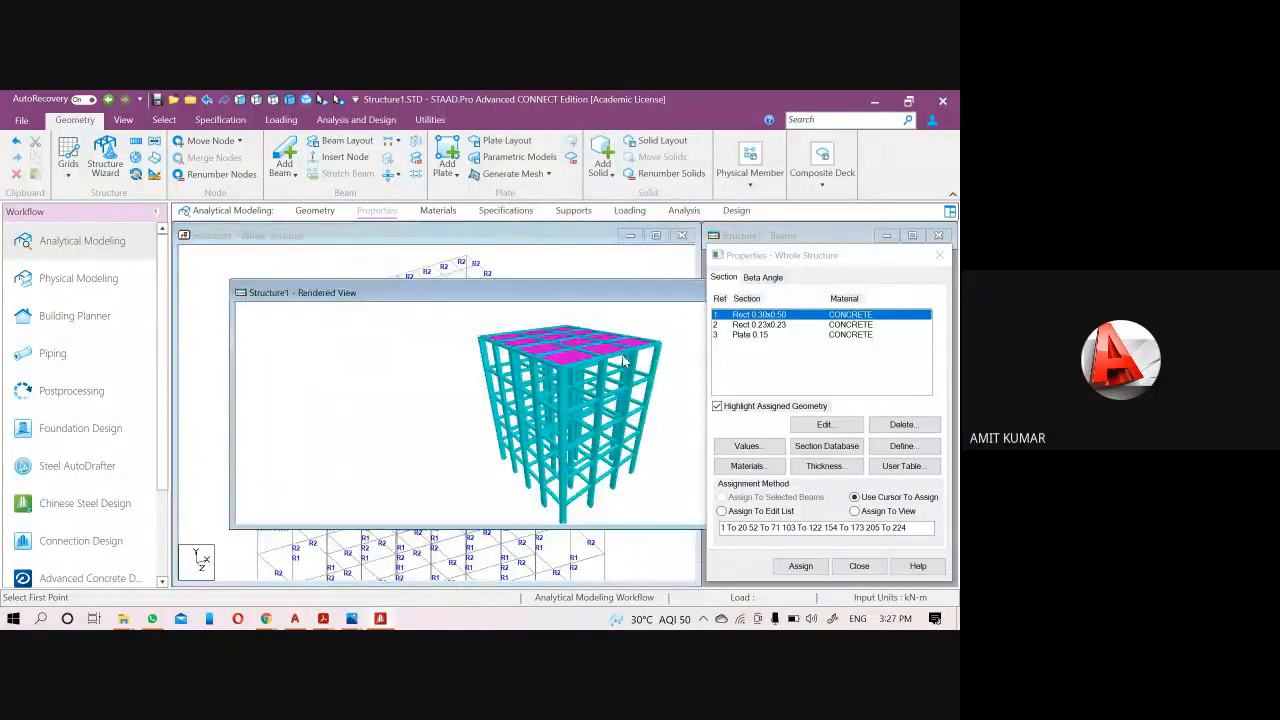
{"action": "left_click_drag", "start_coordinate": [600, 356], "coordinate": [625, 412]}
{"action": "scroll", "coordinate": [480, 363], "scroll_direction": "up", "scroll_amount": 2}
{"action": "scroll", "coordinate": [478, 362], "scroll_direction": "up", "scroll_amount": 1}
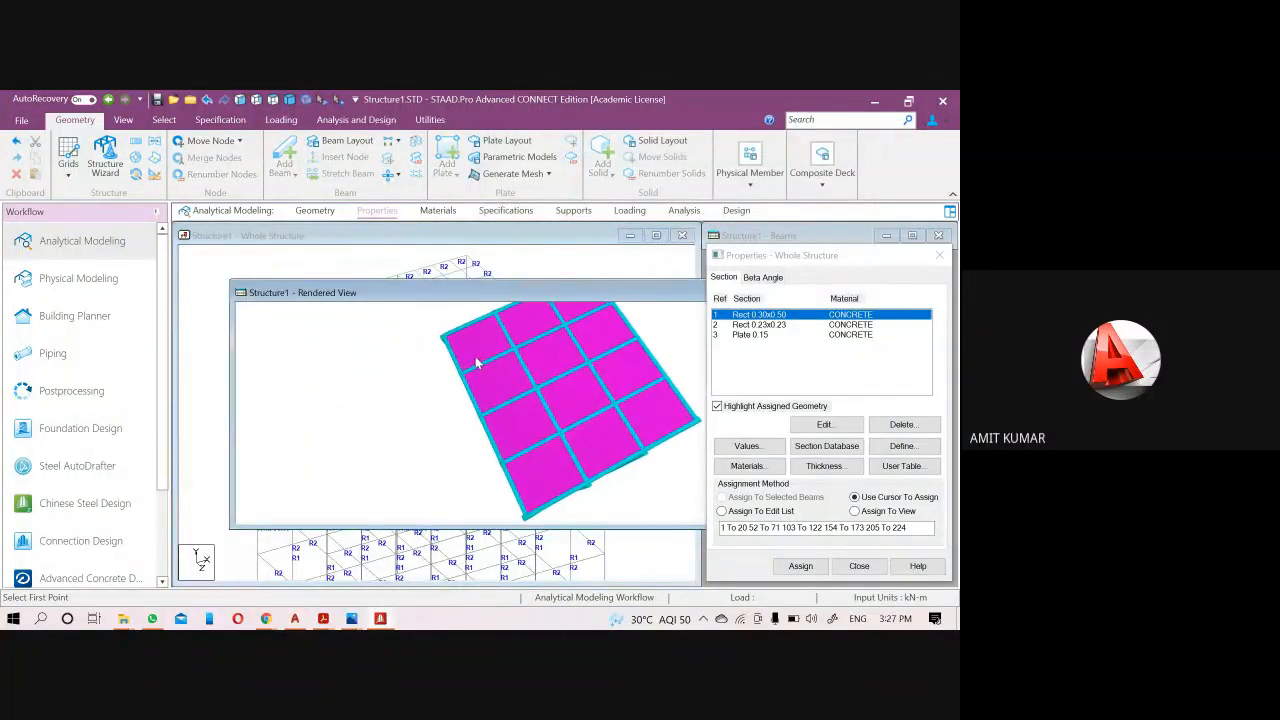
{"action": "mouse_move", "coordinate": [475, 358]}
{"action": "left_mouse_down"}
{"action": "mouse_move", "coordinate": [517, 366]}
{"action": "mouse_move", "coordinate": [456, 346]}
{"action": "mouse_move", "coordinate": [455, 360]}
{"action": "left_mouse_up"}
{"action": "scroll", "coordinate": [455, 375], "scroll_direction": "up", "scroll_amount": 3}
{"action": "scroll", "coordinate": [456, 375], "scroll_direction": "up", "scroll_amount": 4}
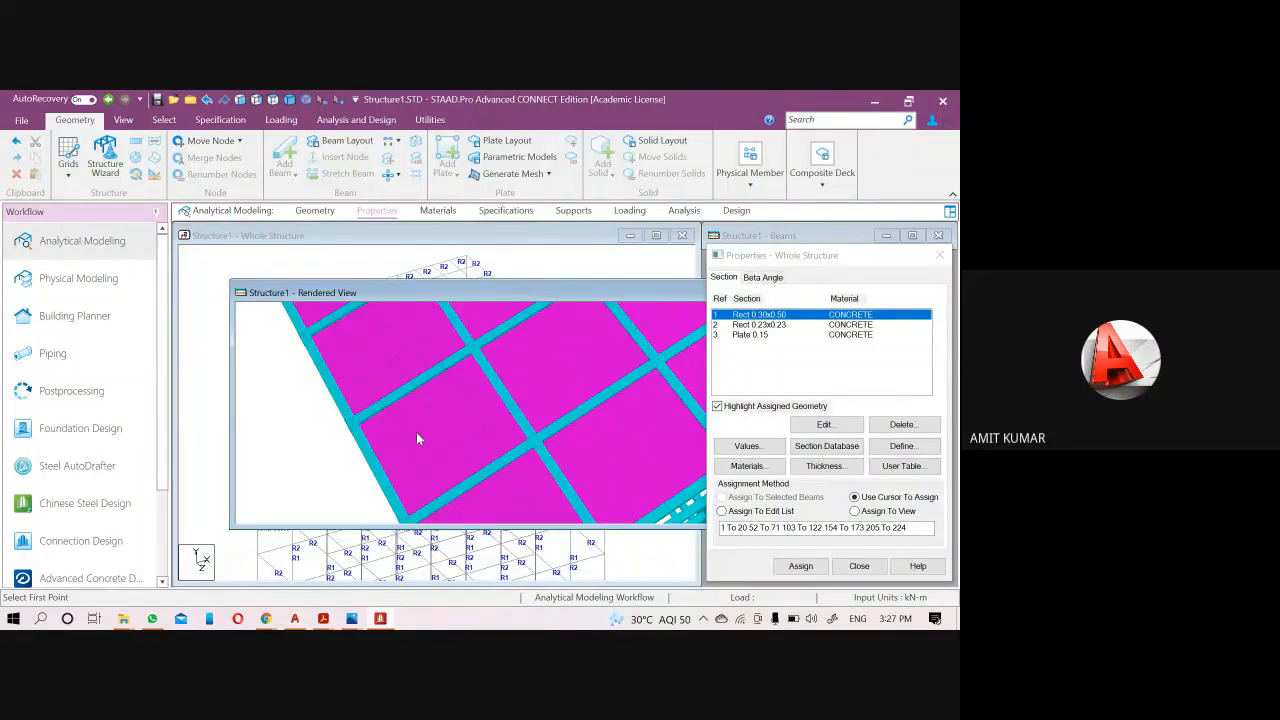
{"action": "left_click_drag", "start_coordinate": [528, 294], "coordinate": [343, 335]}
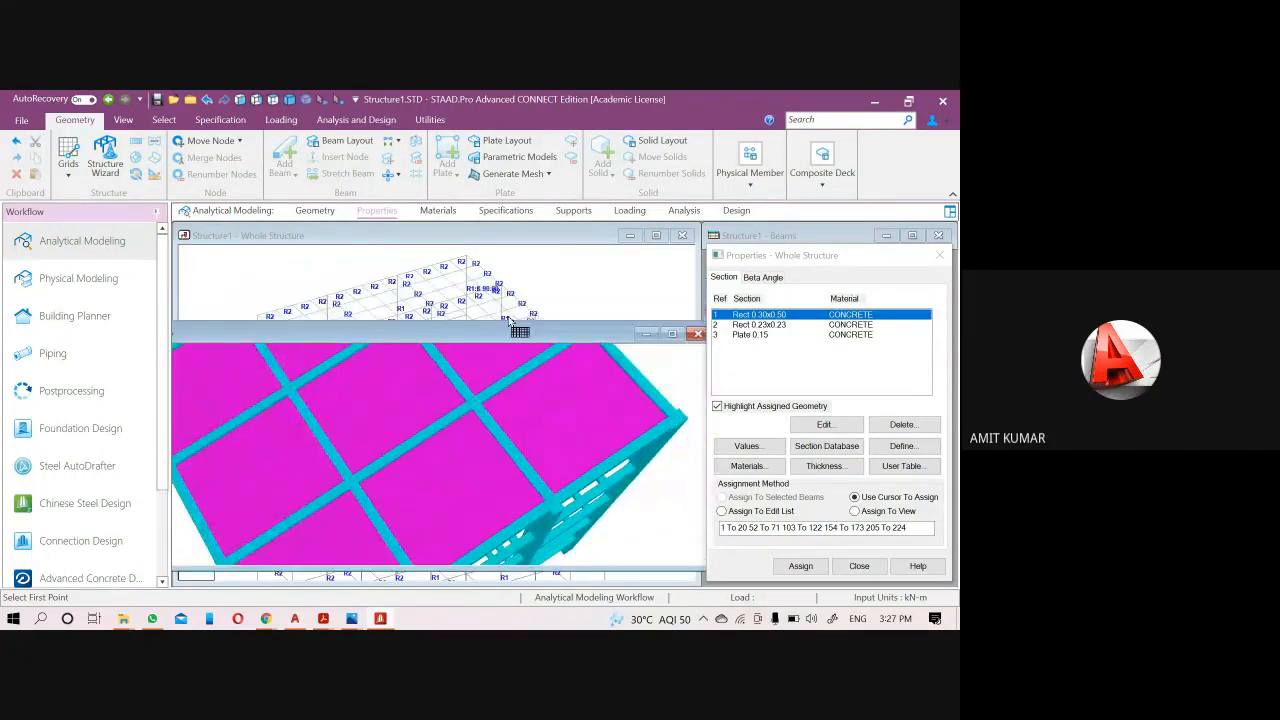
{"action": "left_click_drag", "start_coordinate": [600, 340], "coordinate": [478, 338]}
{"action": "left_click", "coordinate": [573, 333]}
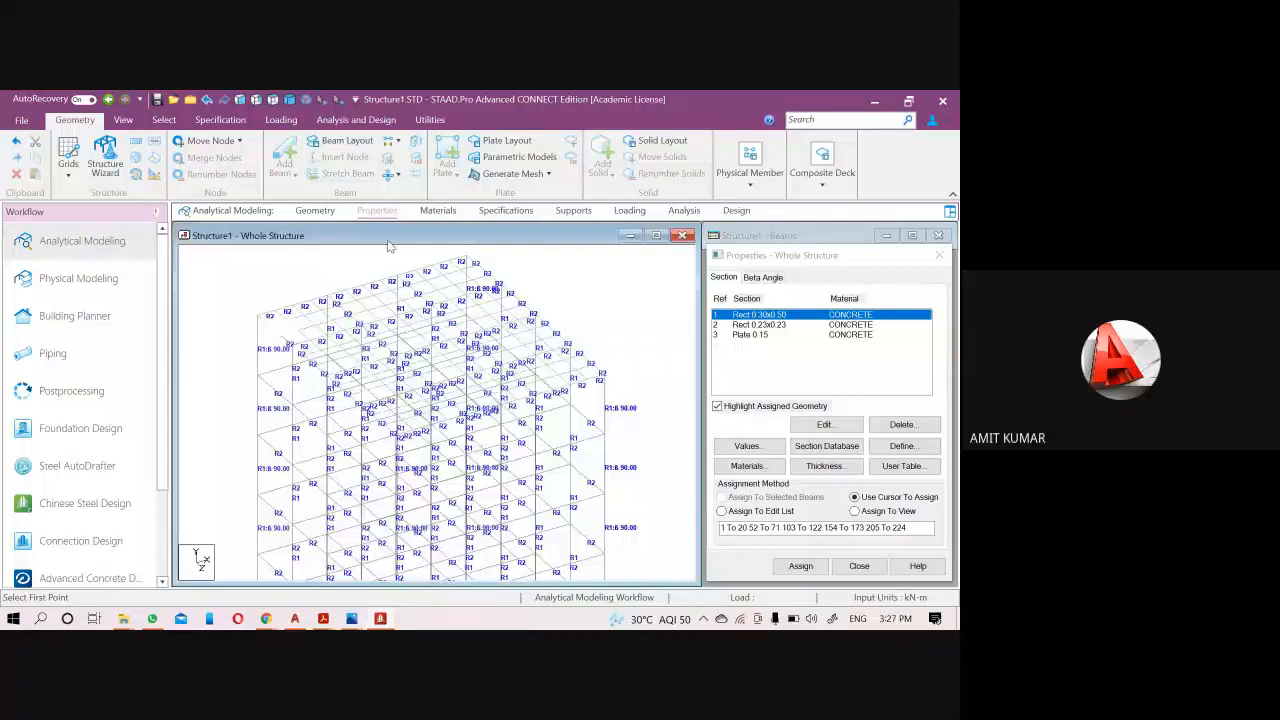
Show the Geometry page, review the geometry and property constants of the roof mesh's corner plate, and deselect the plate.
{"action": "left_click", "coordinate": [316, 211]}
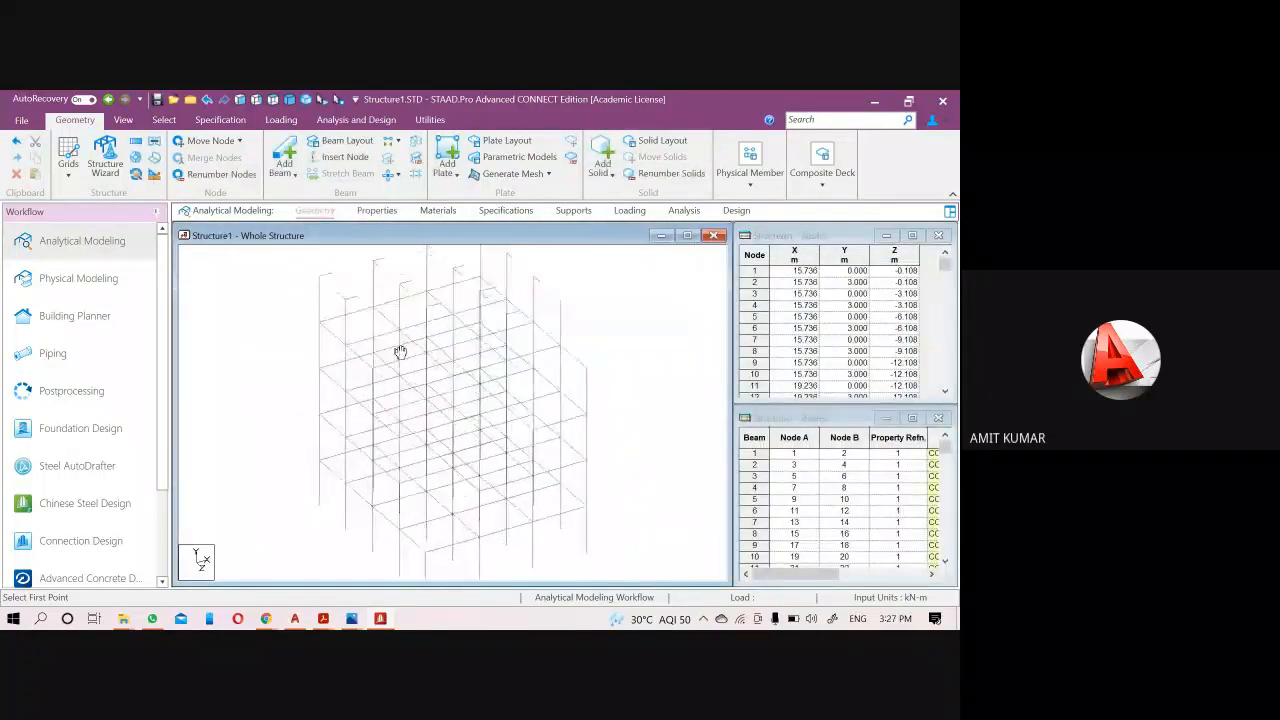
{"action": "scroll", "coordinate": [490, 368], "scroll_direction": "up", "scroll_amount": 1}
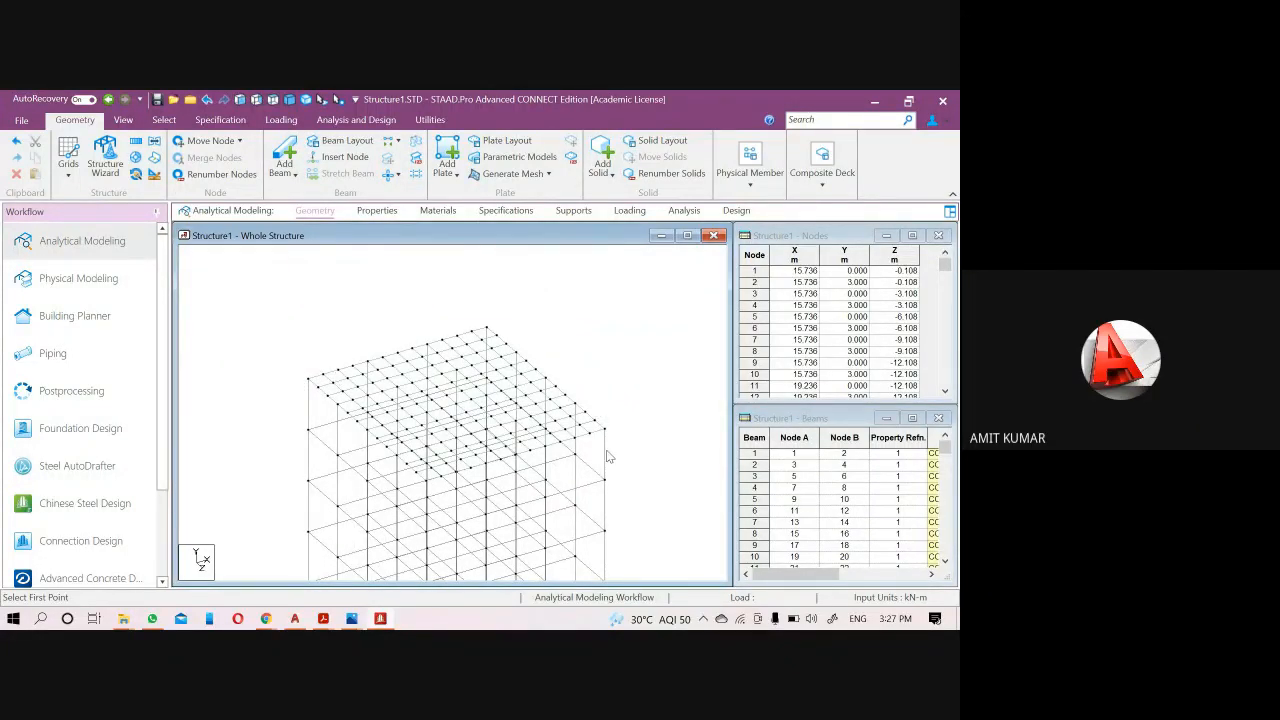
{"action": "scroll", "coordinate": [564, 460], "scroll_direction": "up", "scroll_amount": 2}
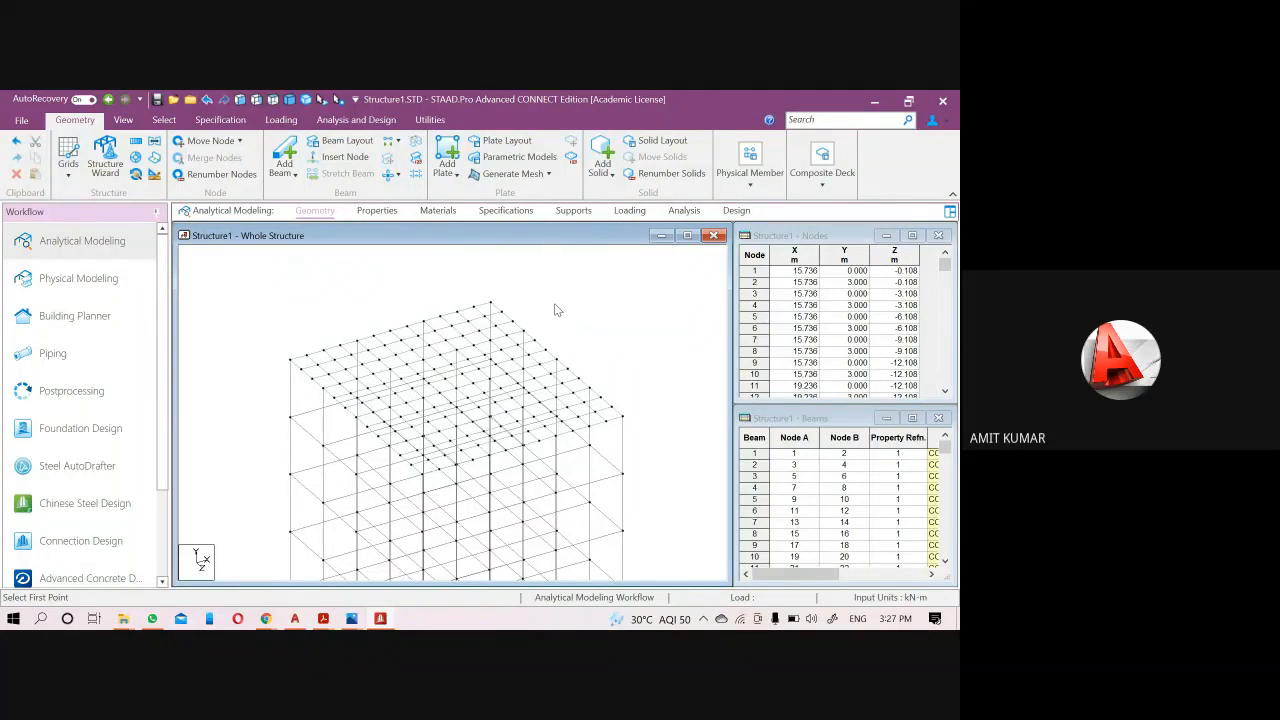
{"action": "scroll", "coordinate": [617, 418], "scroll_direction": "up", "scroll_amount": 2}
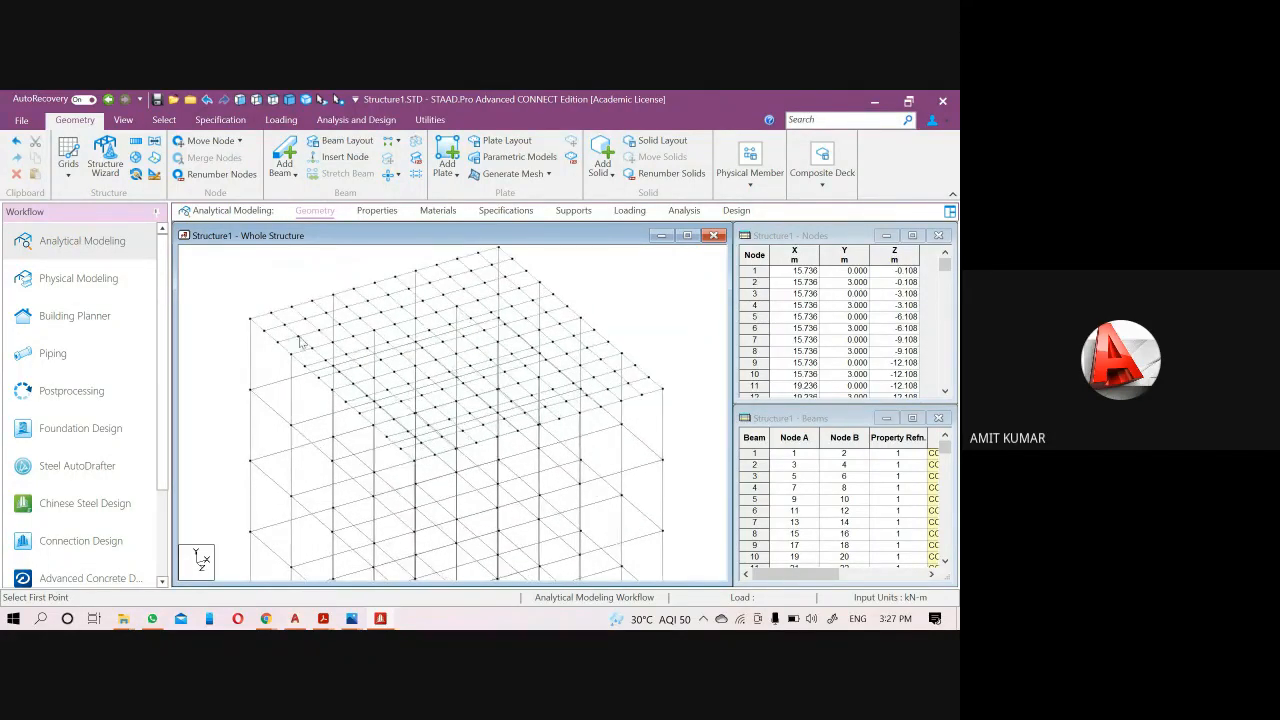
{"action": "middle_click_drag", "start_coordinate": [302, 341], "coordinate": [428, 411]}
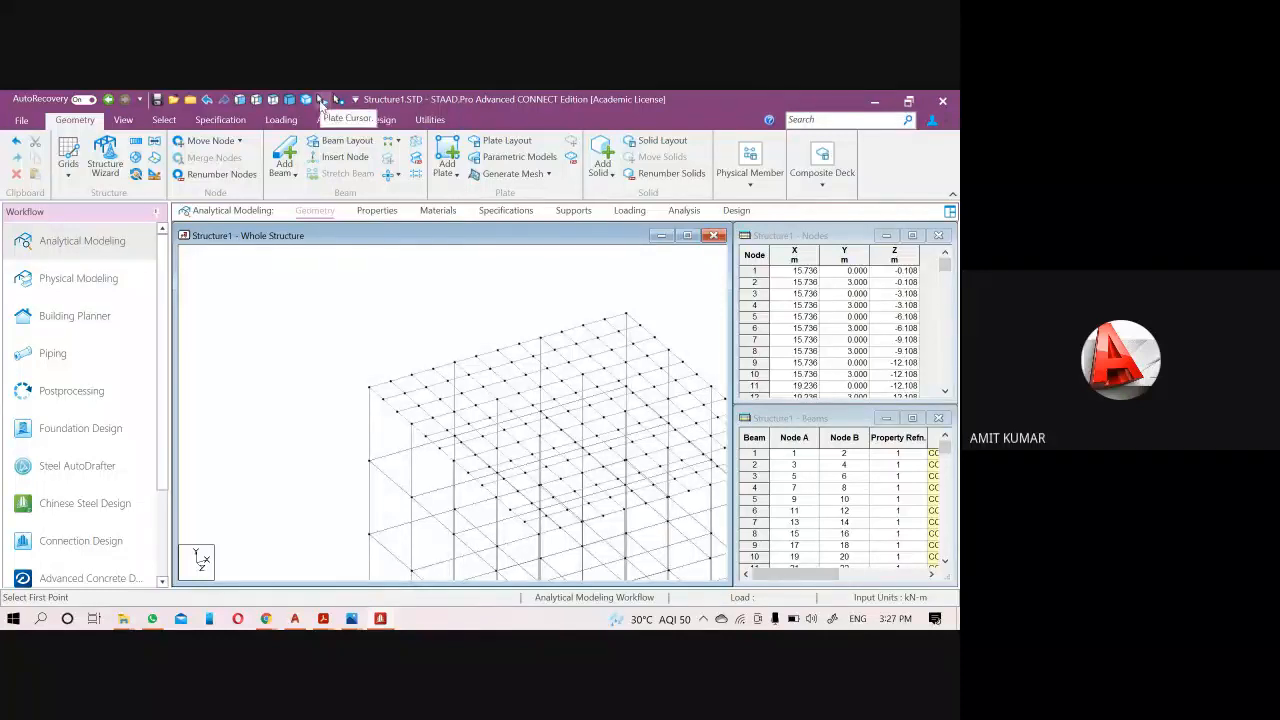
{"action": "double_click", "coordinate": [403, 397]}
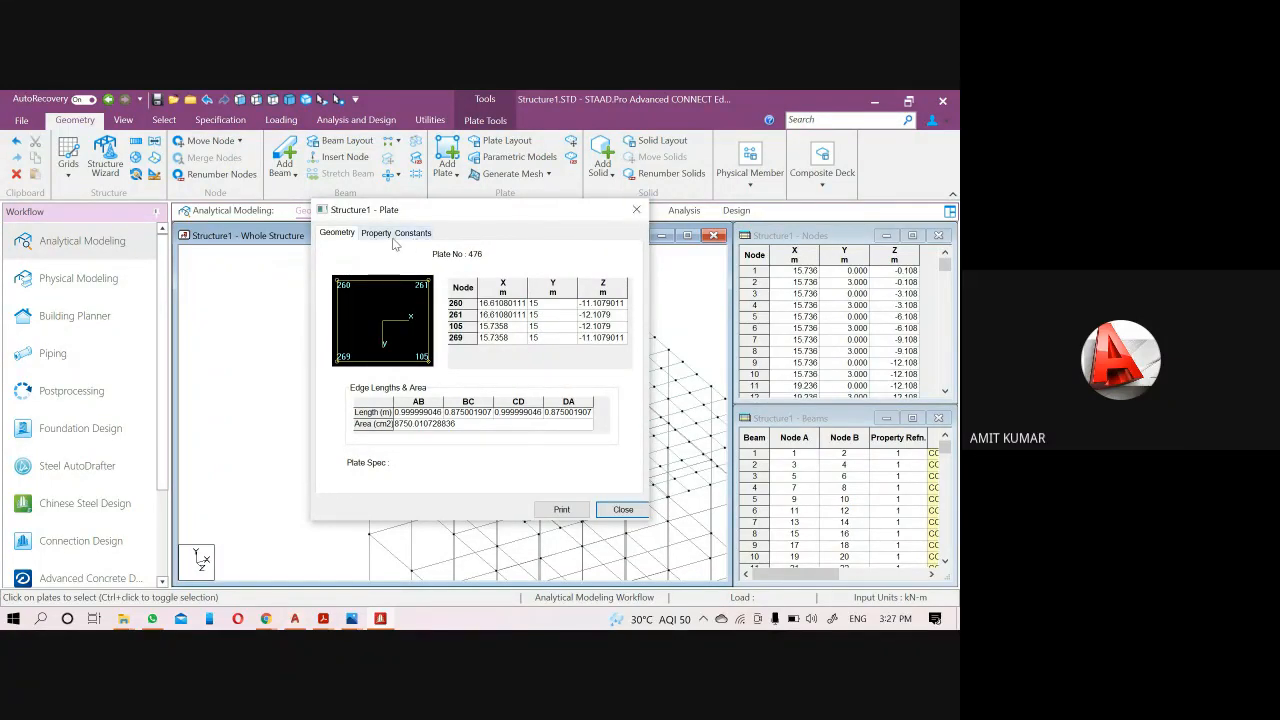
{"action": "left_click", "coordinate": [398, 236]}
{"action": "left_click", "coordinate": [635, 210]}
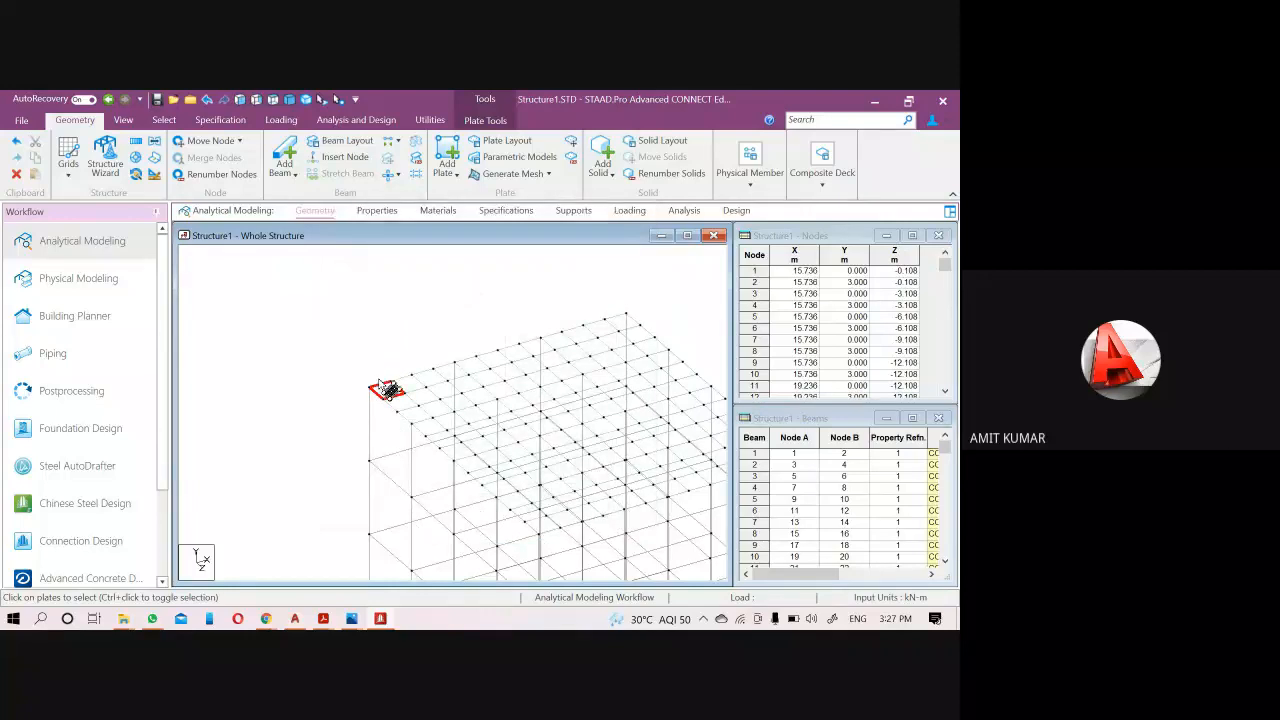
{"action": "left_click", "coordinate": [405, 344]}
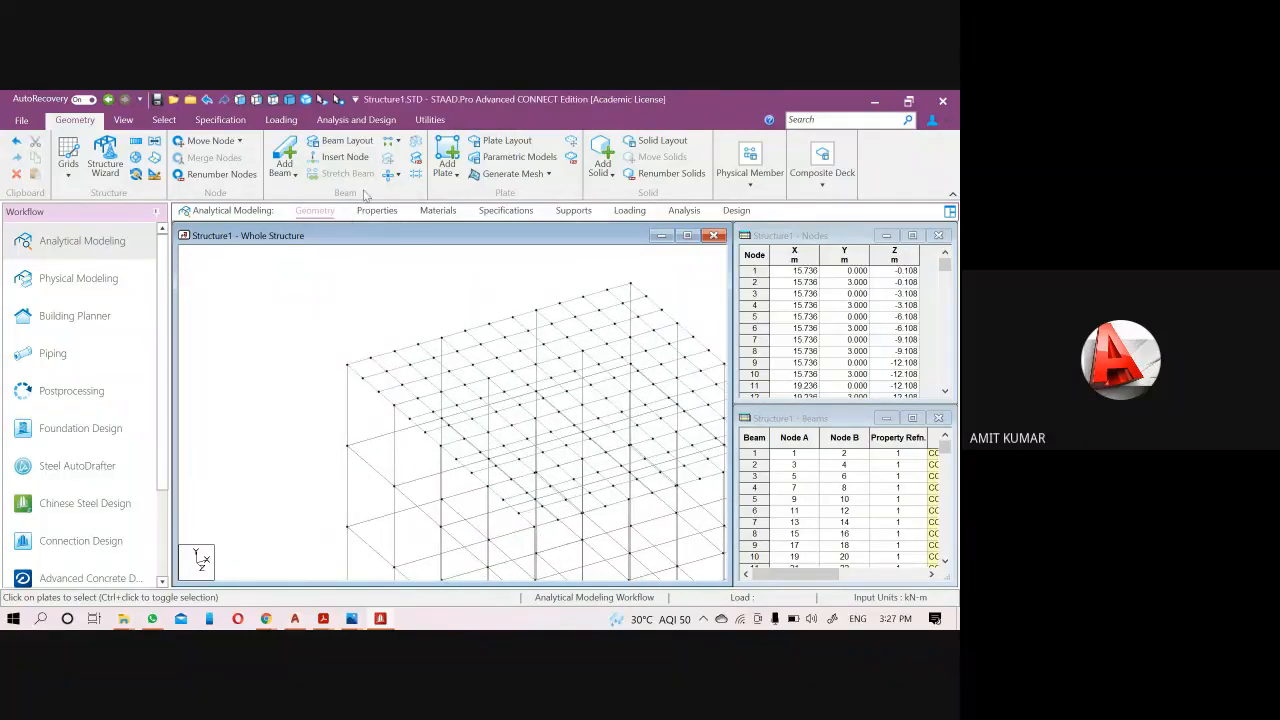
Measure the node-to-node distance along the first mesh element edge at the roof's corner.
{"action": "left_click", "coordinate": [339, 101]}
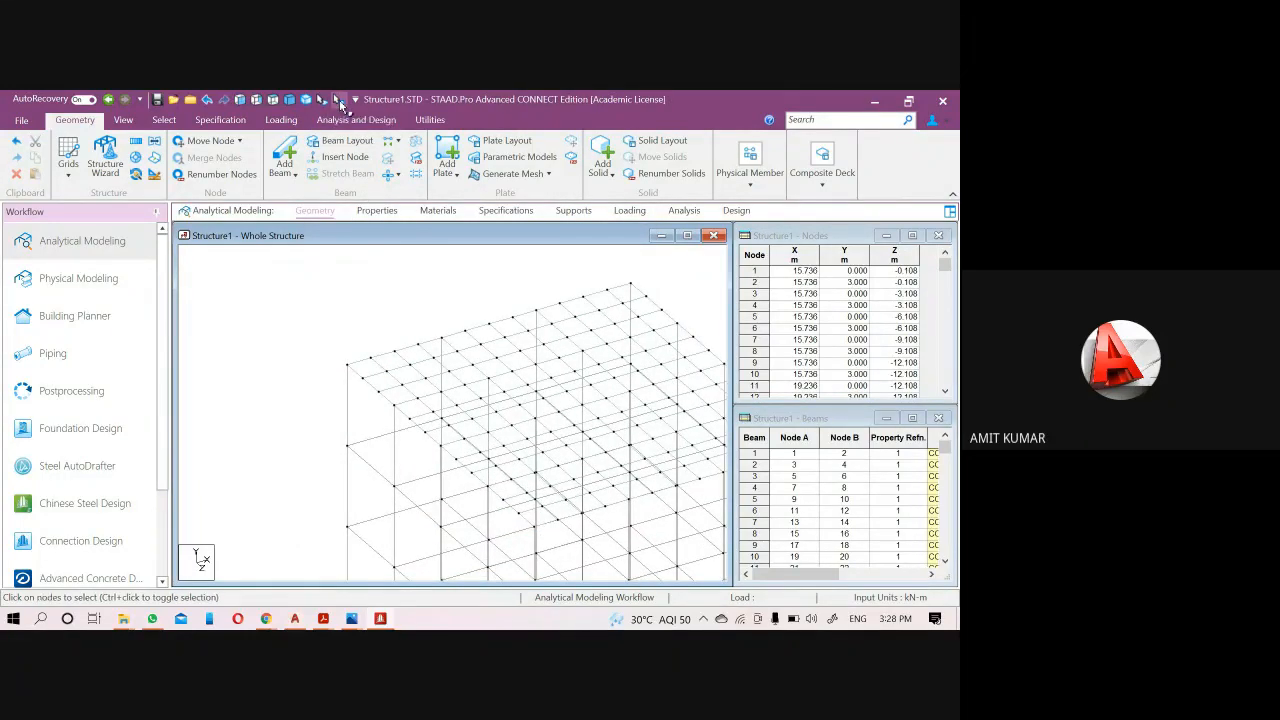
{"action": "left_click", "coordinate": [430, 120]}
{"action": "left_click", "coordinate": [42, 158]}
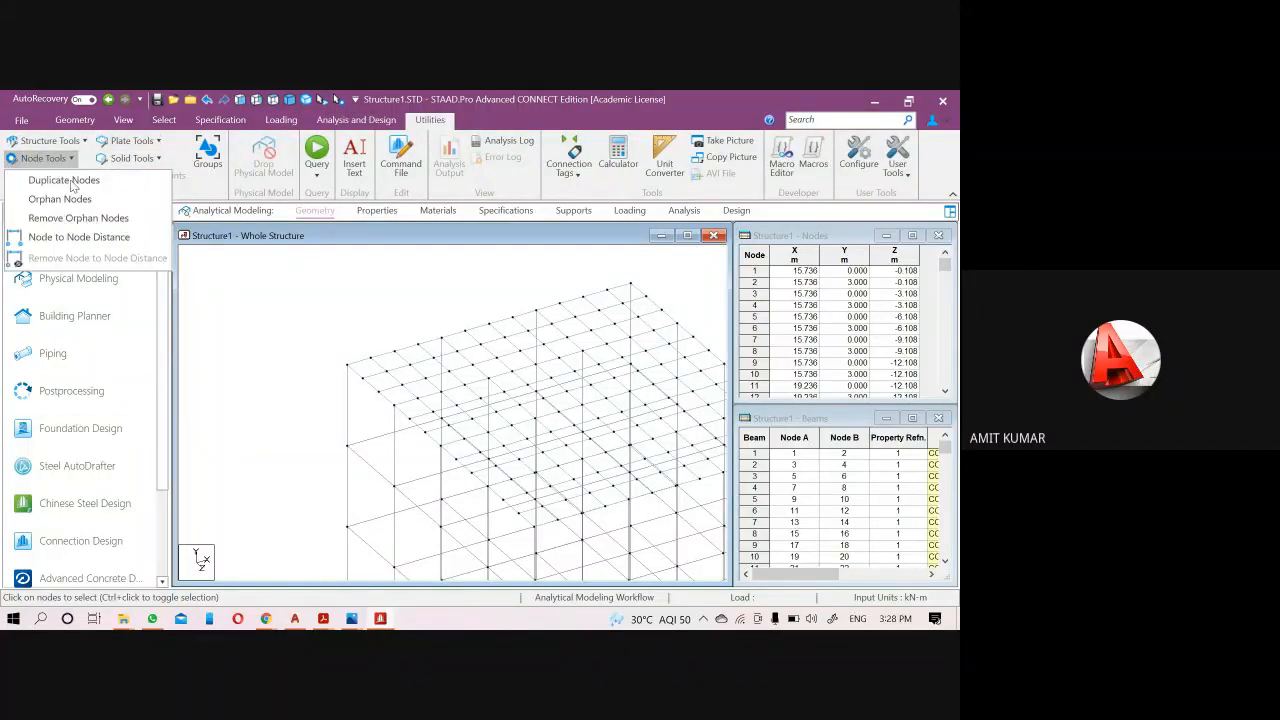
{"action": "left_click", "coordinate": [63, 237]}
{"action": "left_click", "coordinate": [348, 364]}
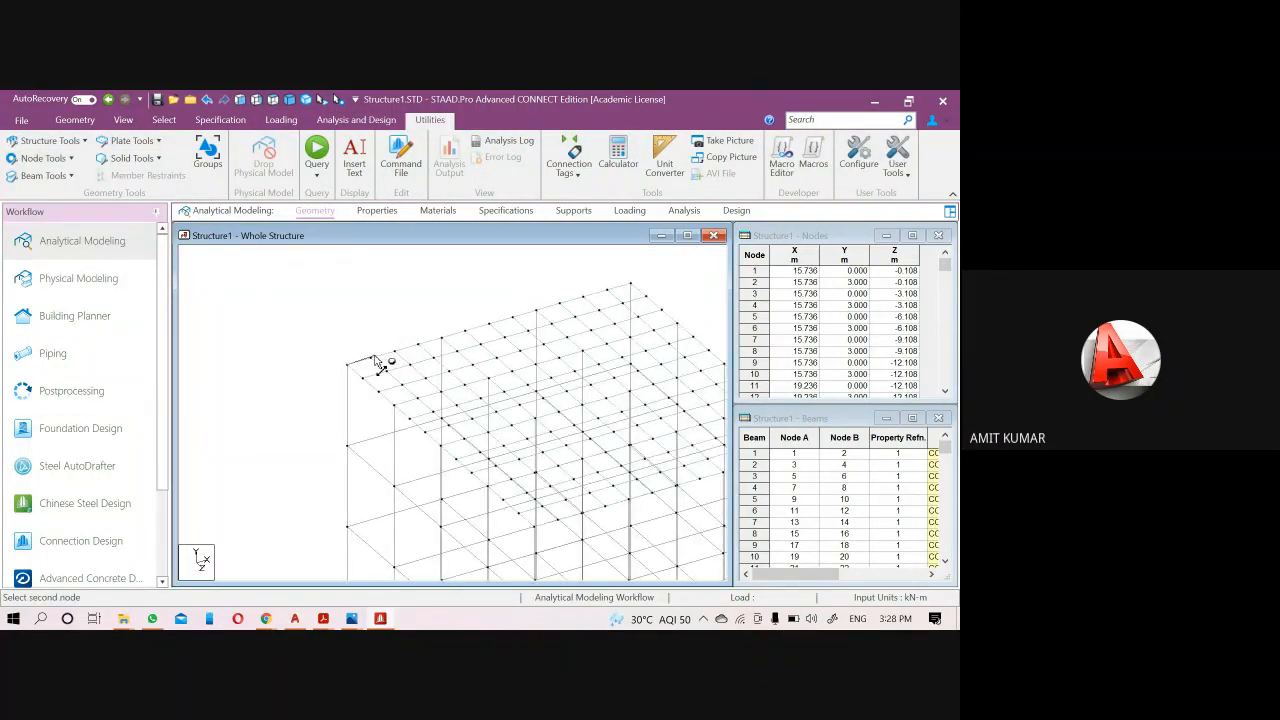
{"action": "left_click", "coordinate": [374, 358]}
{"action": "scroll", "coordinate": [366, 371], "scroll_direction": "up", "scroll_amount": 1}
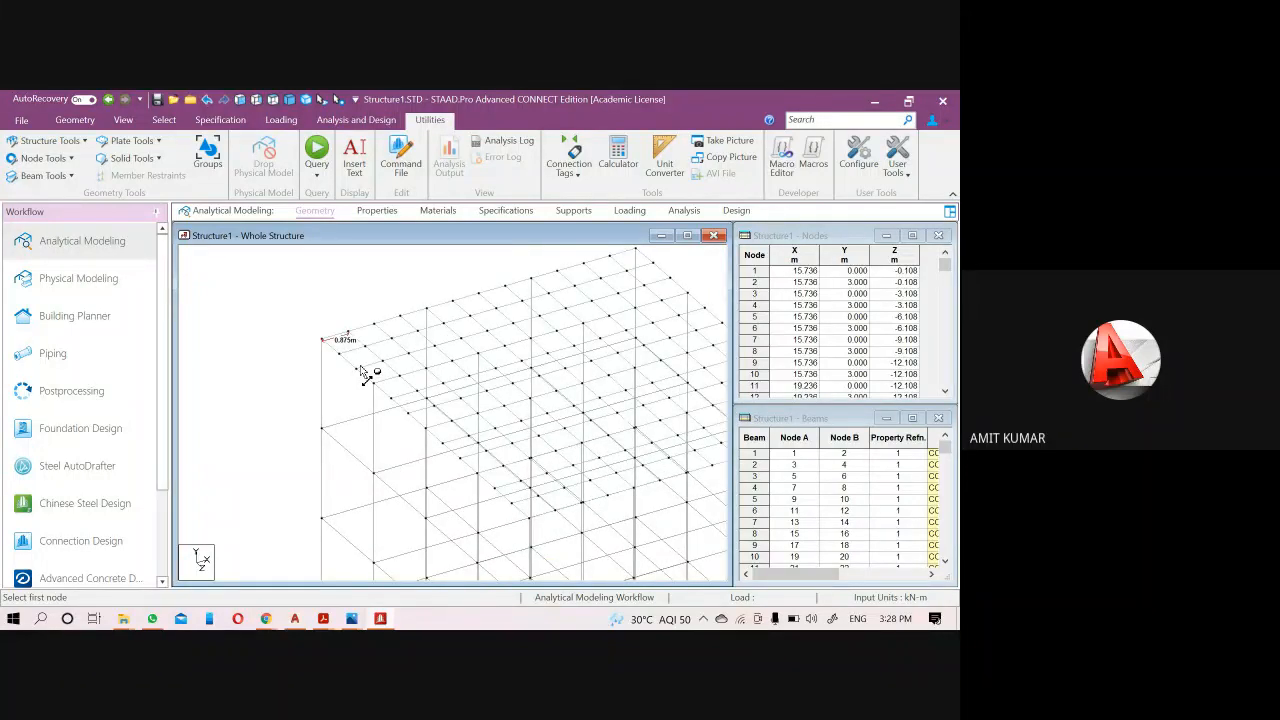
{"action": "scroll", "coordinate": [361, 371], "scroll_direction": "up", "scroll_amount": 1}
{"action": "middle_click_drag", "start_coordinate": [380, 354], "coordinate": [394, 349]}
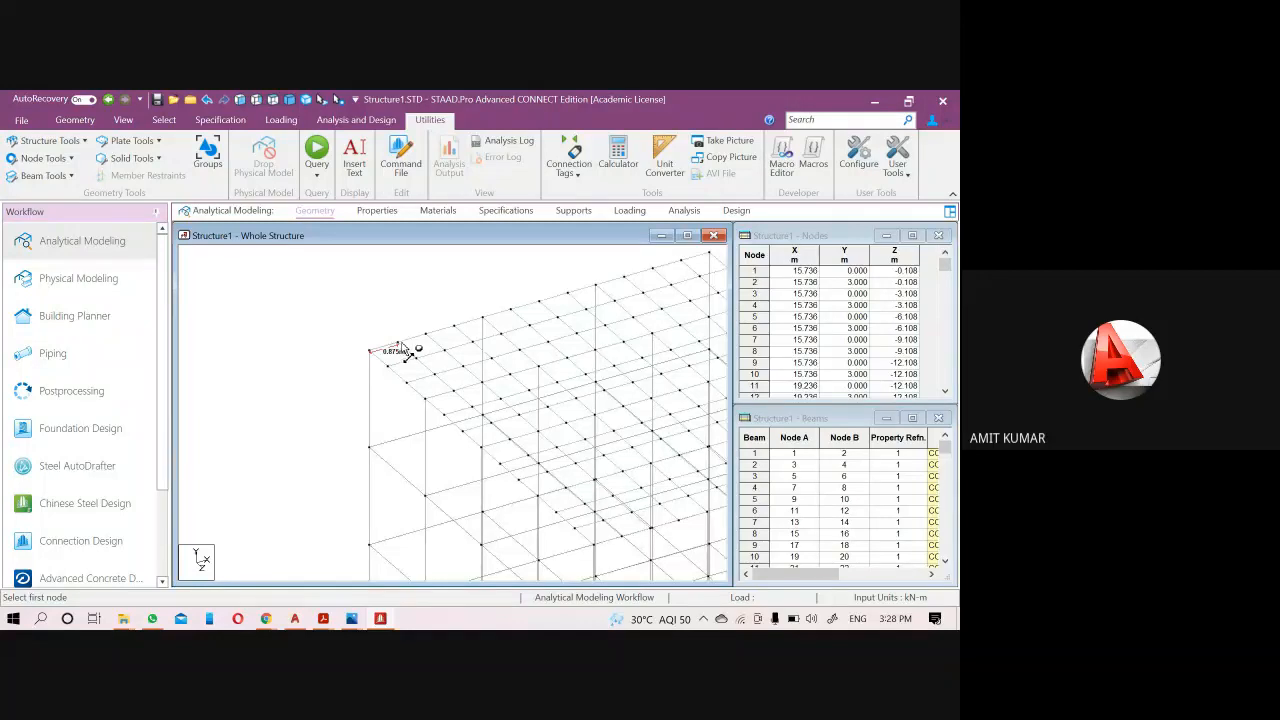
Measure the next three node-to-node distances in succession along the same roof edge.
{"action": "left_click", "coordinate": [399, 343]}
{"action": "left_click", "coordinate": [427, 335]}
{"action": "left_click", "coordinate": [427, 335]}
{"action": "left_click", "coordinate": [455, 328]}
{"action": "left_click", "coordinate": [455, 328]}
{"action": "left_click", "coordinate": [483, 320]}
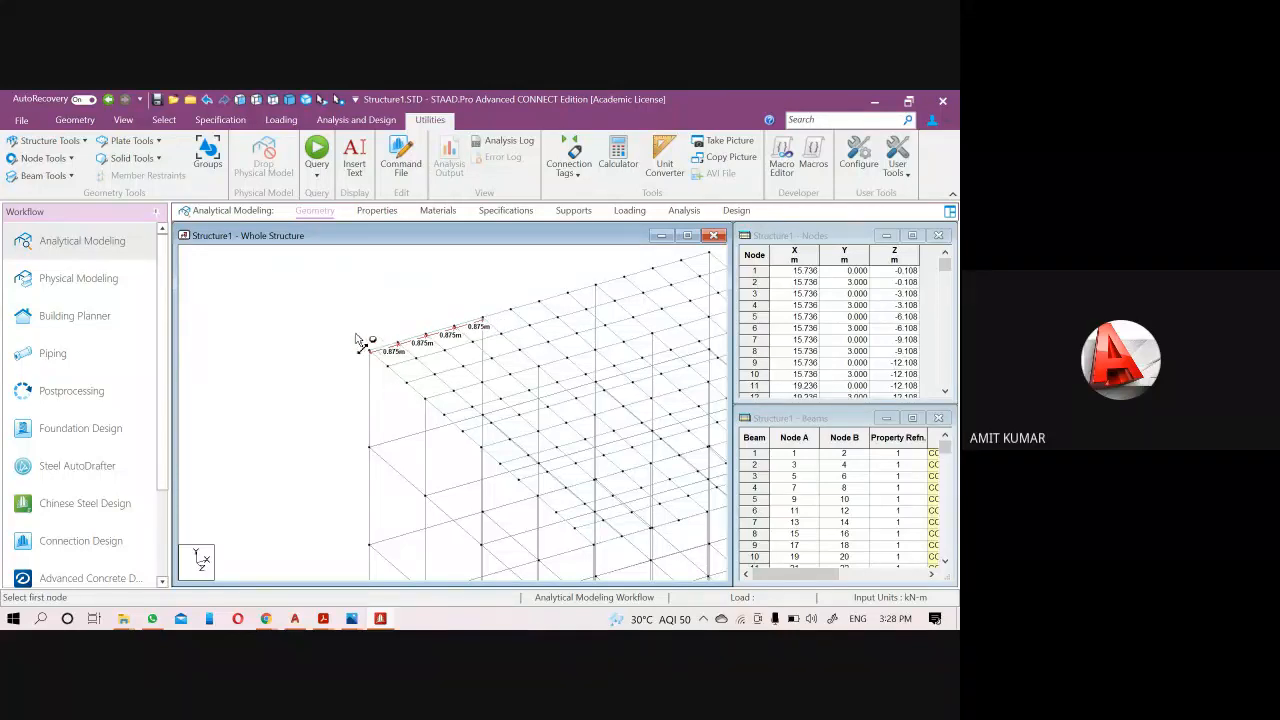
{"action": "scroll", "coordinate": [354, 335], "scroll_direction": "down", "scroll_amount": 1}
{"action": "key", "text": "Escape"}
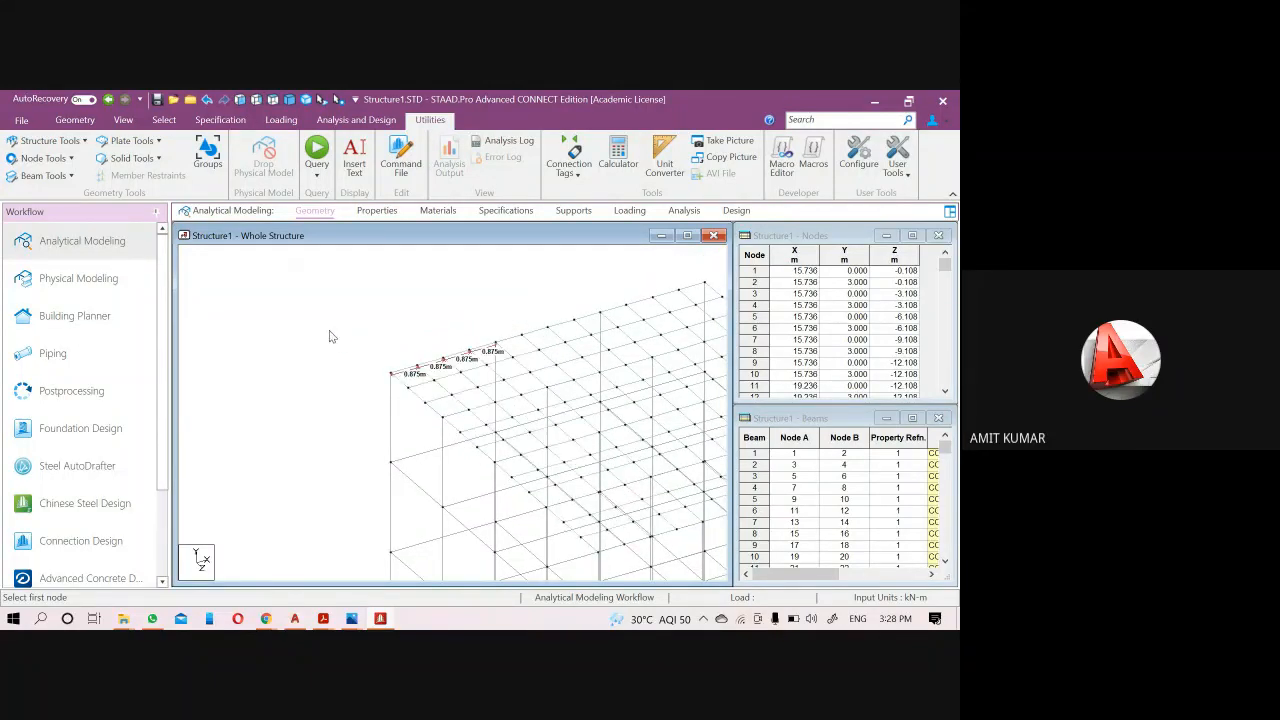
{"action": "middle_click_drag", "start_coordinate": [443, 340], "coordinate": [335, 298]}
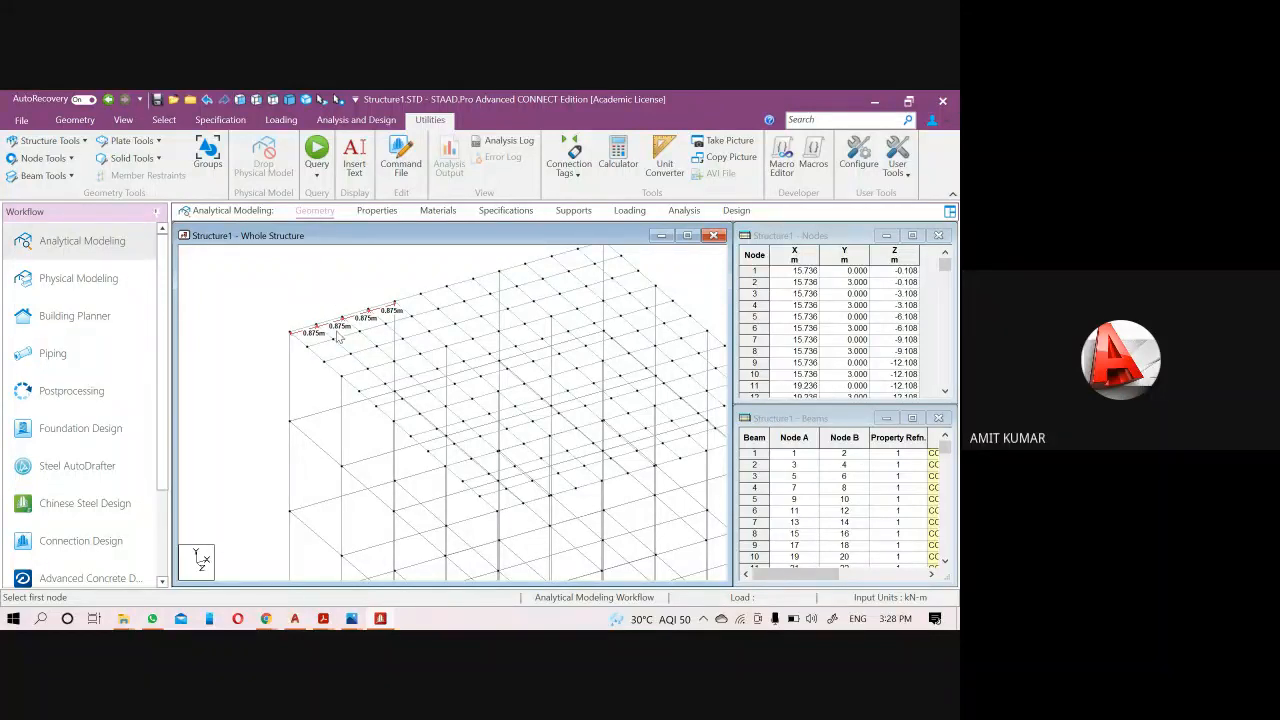
{"action": "scroll", "coordinate": [311, 337], "scroll_direction": "up", "scroll_amount": 3}
{"action": "scroll", "coordinate": [283, 337], "scroll_direction": "up", "scroll_amount": 1}
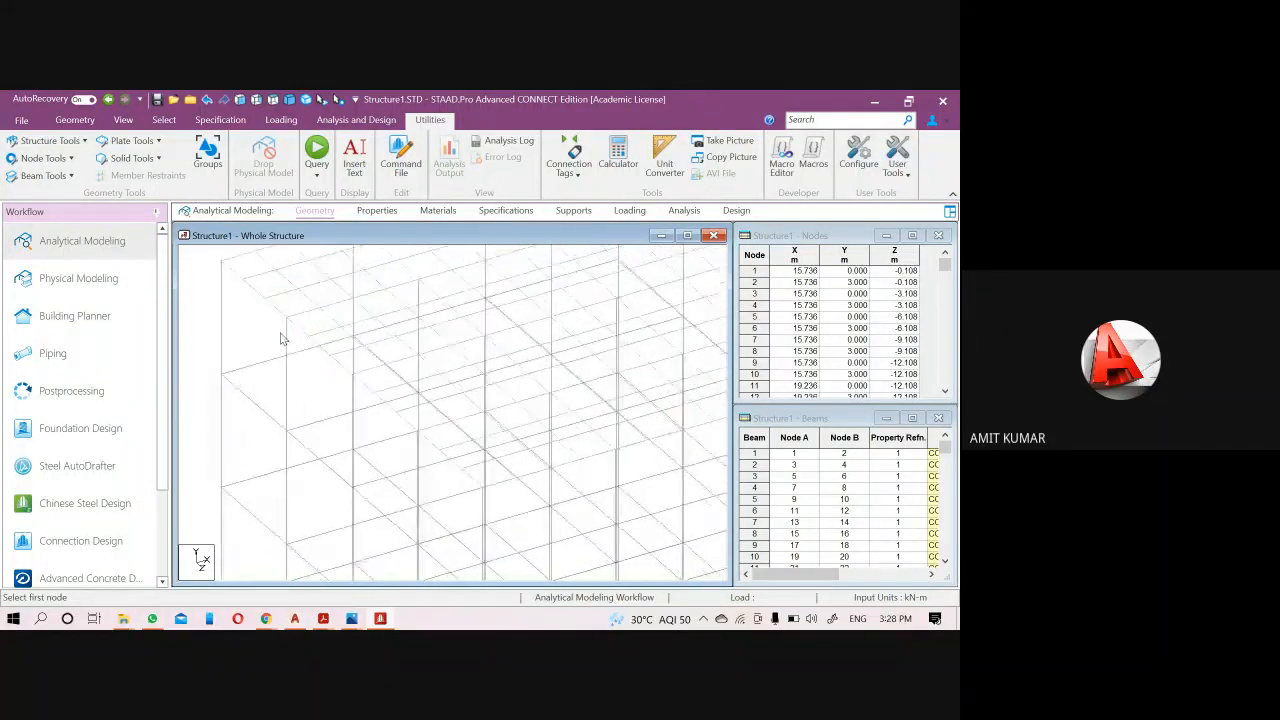
{"action": "middle_click_drag", "start_coordinate": [283, 337], "coordinate": [350, 482]}
{"action": "scroll", "coordinate": [325, 443], "scroll_direction": "down", "scroll_amount": 1}
{"action": "middle_click_drag", "start_coordinate": [488, 474], "coordinate": [362, 357]}
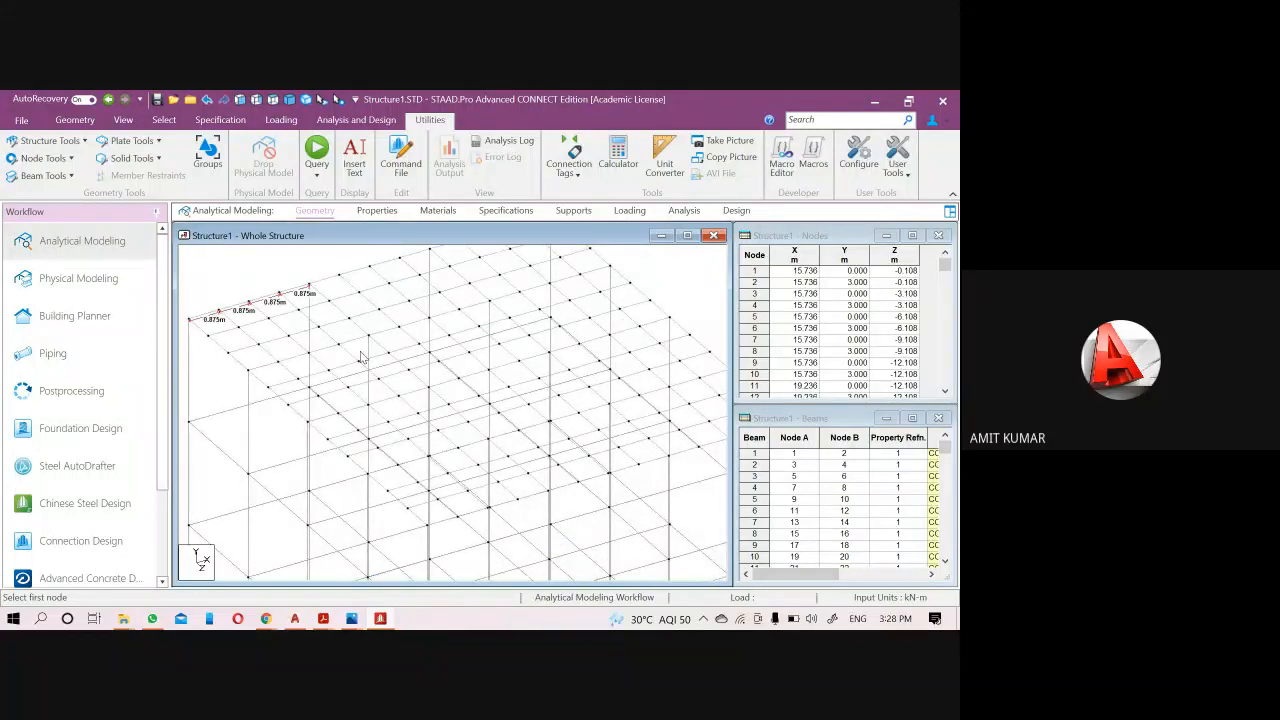
Examine the plate mesh on the building's top floor and its dimensioned edge segments, close up and within the whole frame.
{"action": "scroll", "coordinate": [362, 358], "scroll_direction": "down", "scroll_amount": 3}
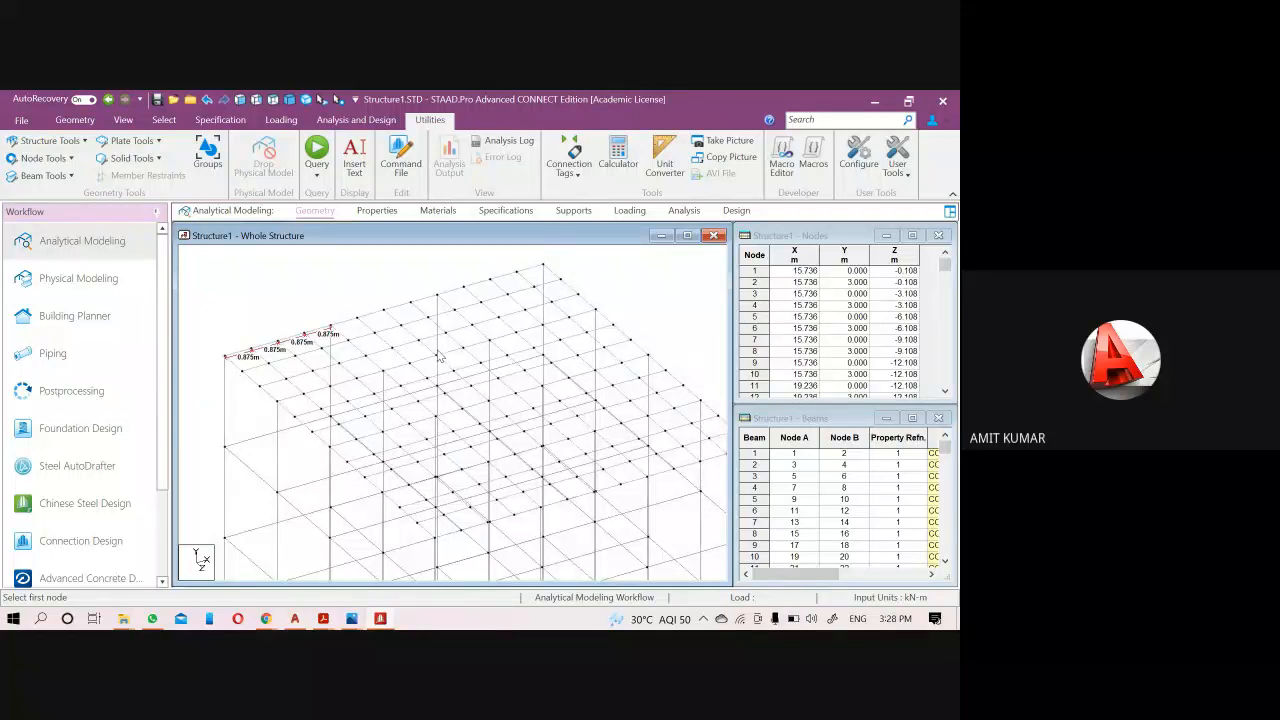
{"action": "scroll", "coordinate": [626, 363], "scroll_direction": "down", "scroll_amount": 3}
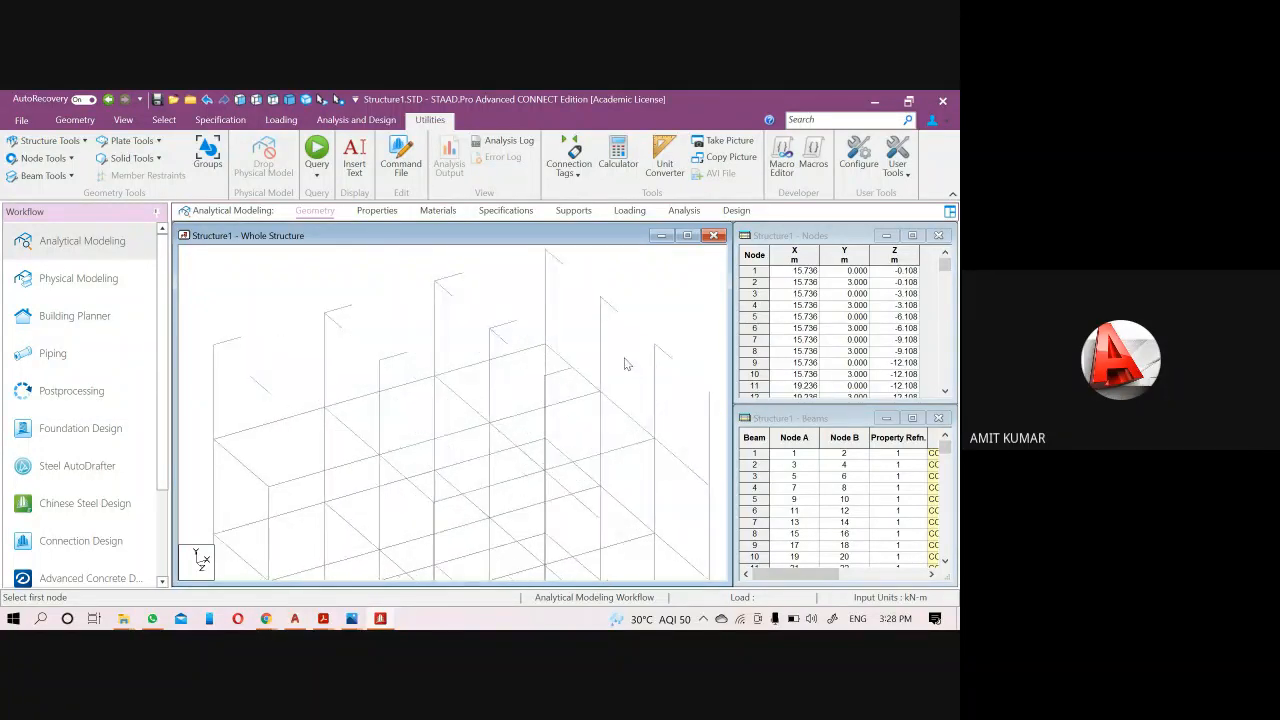
{"action": "scroll", "coordinate": [305, 378], "scroll_direction": "up", "scroll_amount": 3}
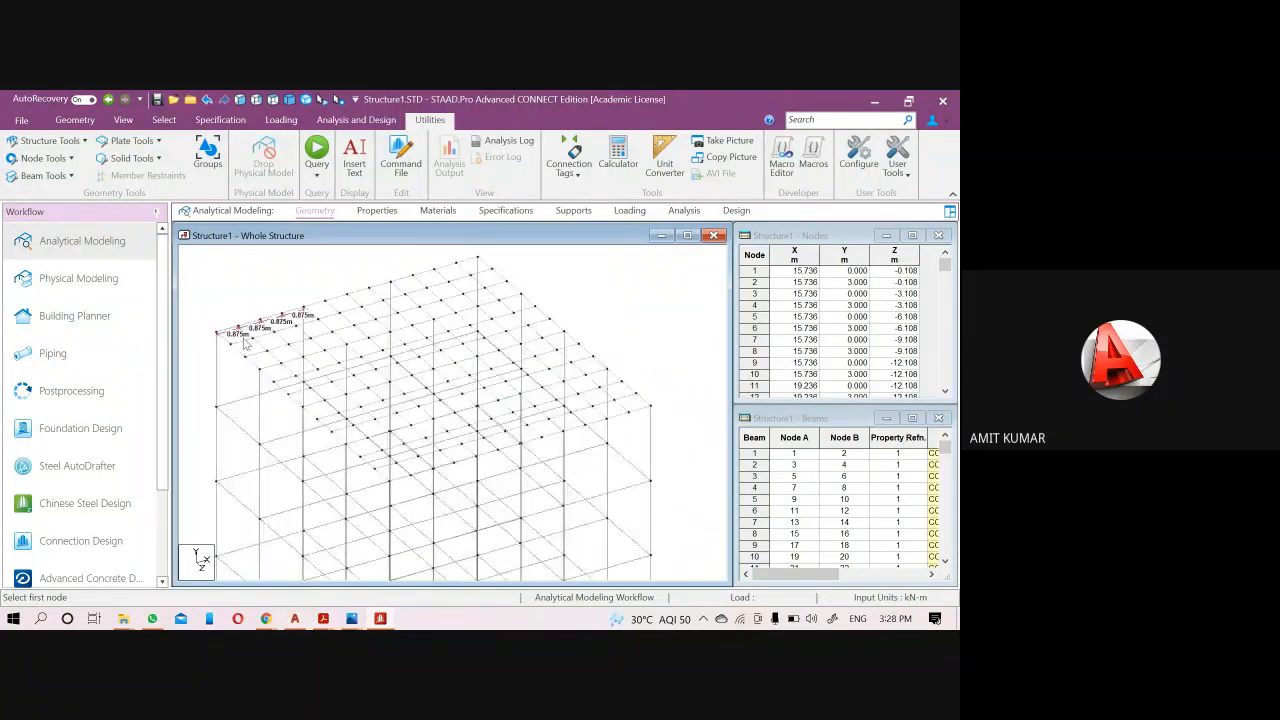
{"action": "scroll", "coordinate": [240, 341], "scroll_direction": "up", "scroll_amount": 1}
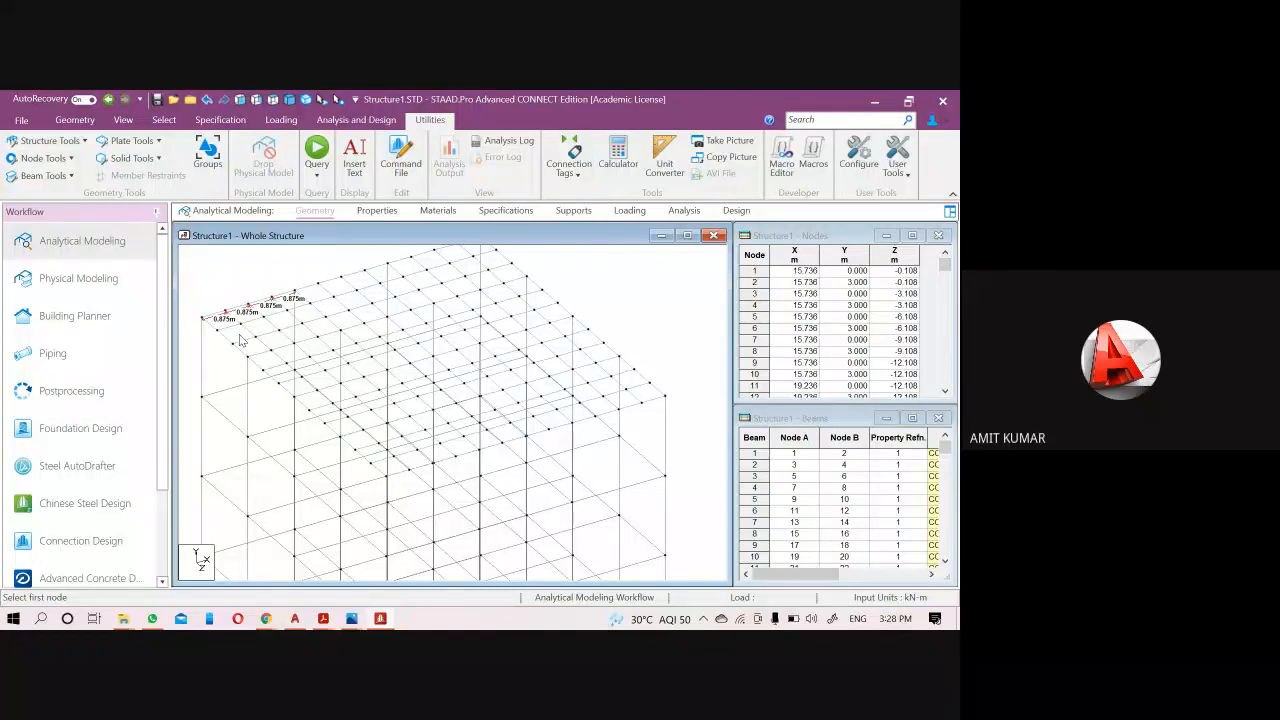
{"action": "middle_click_drag", "start_coordinate": [467, 345], "coordinate": [543, 414]}
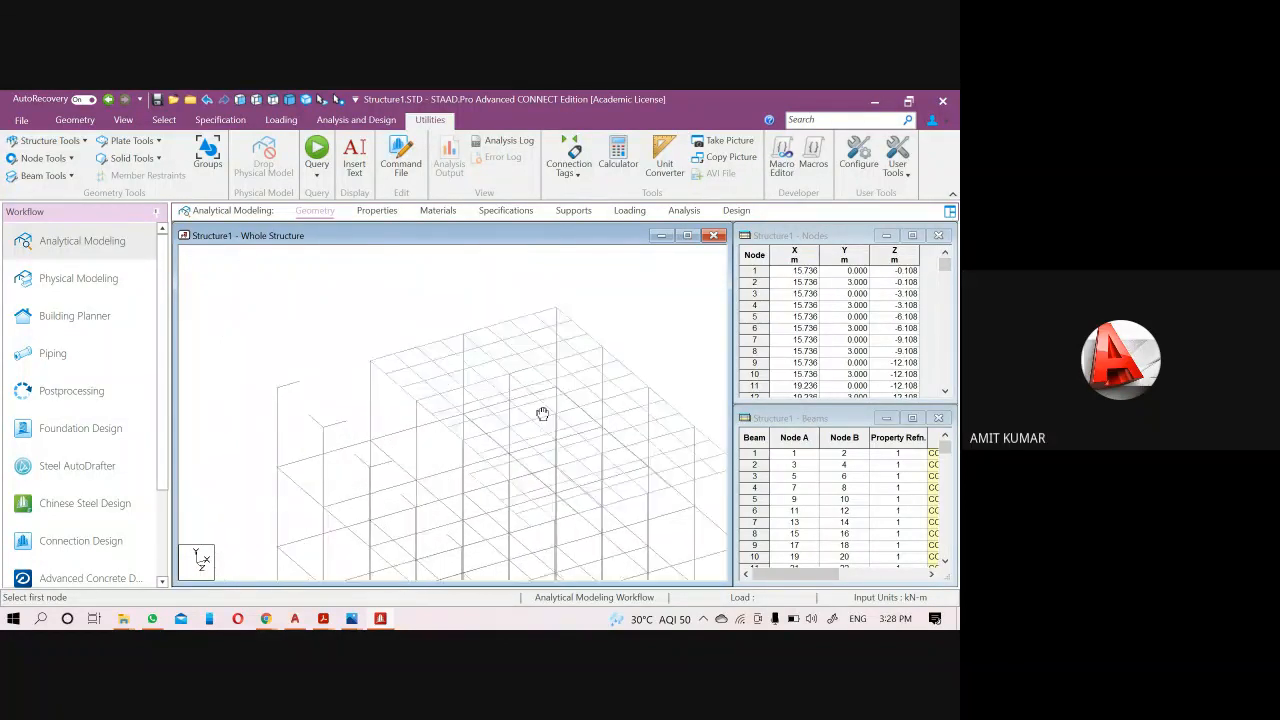
{"action": "middle_click_drag", "start_coordinate": [531, 369], "coordinate": [472, 356]}
{"action": "scroll", "coordinate": [457, 323], "scroll_direction": "up", "scroll_amount": 3}
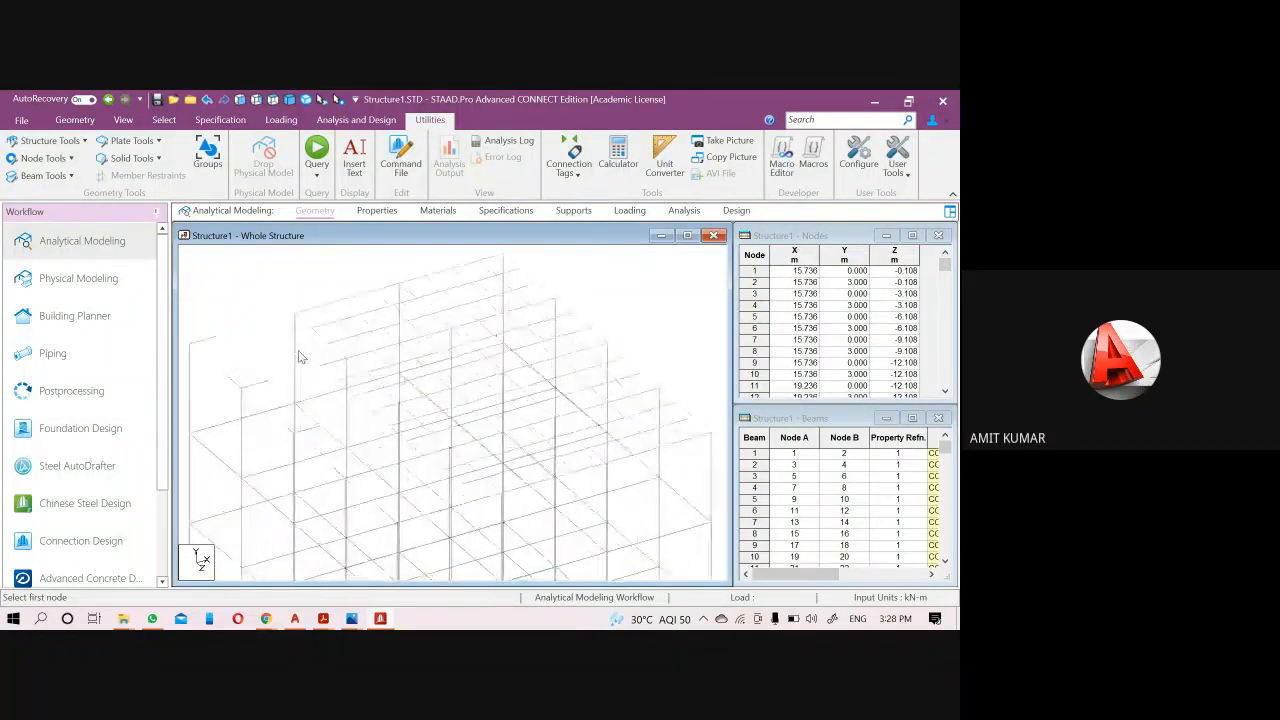
{"action": "middle_click_drag", "start_coordinate": [298, 350], "coordinate": [373, 373]}
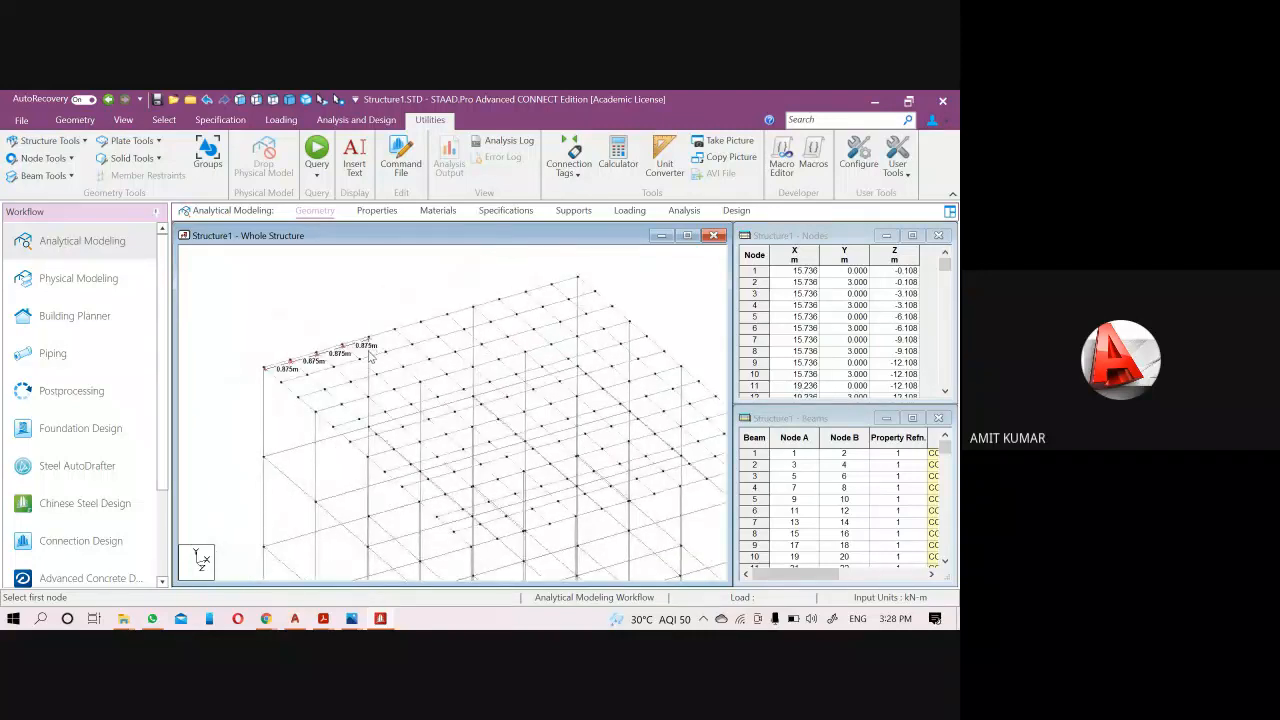
{"action": "scroll", "coordinate": [369, 353], "scroll_direction": "up", "scroll_amount": 4}
{"action": "scroll", "coordinate": [383, 363], "scroll_direction": "down", "scroll_amount": 5}
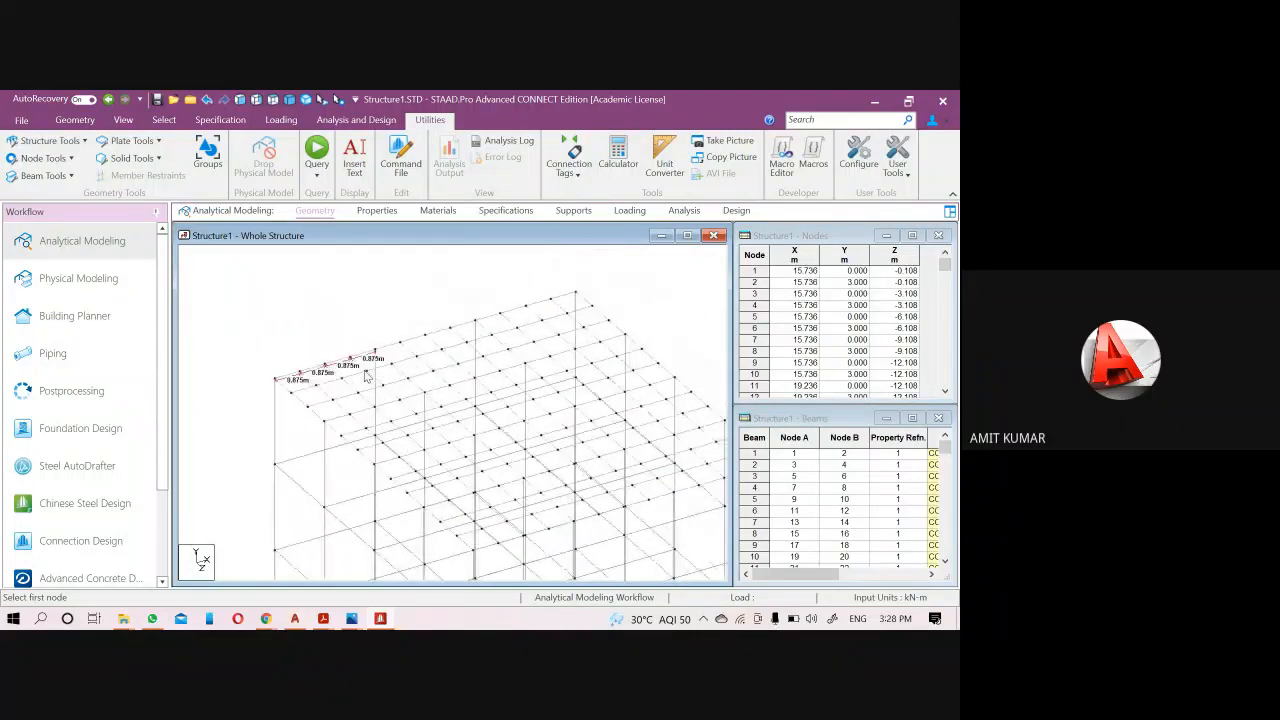
{"action": "scroll", "coordinate": [364, 372], "scroll_direction": "up", "scroll_amount": 3}
{"action": "scroll", "coordinate": [364, 372], "scroll_direction": "down", "scroll_amount": 3}
{"action": "scroll", "coordinate": [497, 434], "scroll_direction": "up", "scroll_amount": 3}
{"action": "scroll", "coordinate": [440, 393], "scroll_direction": "down", "scroll_amount": 3}
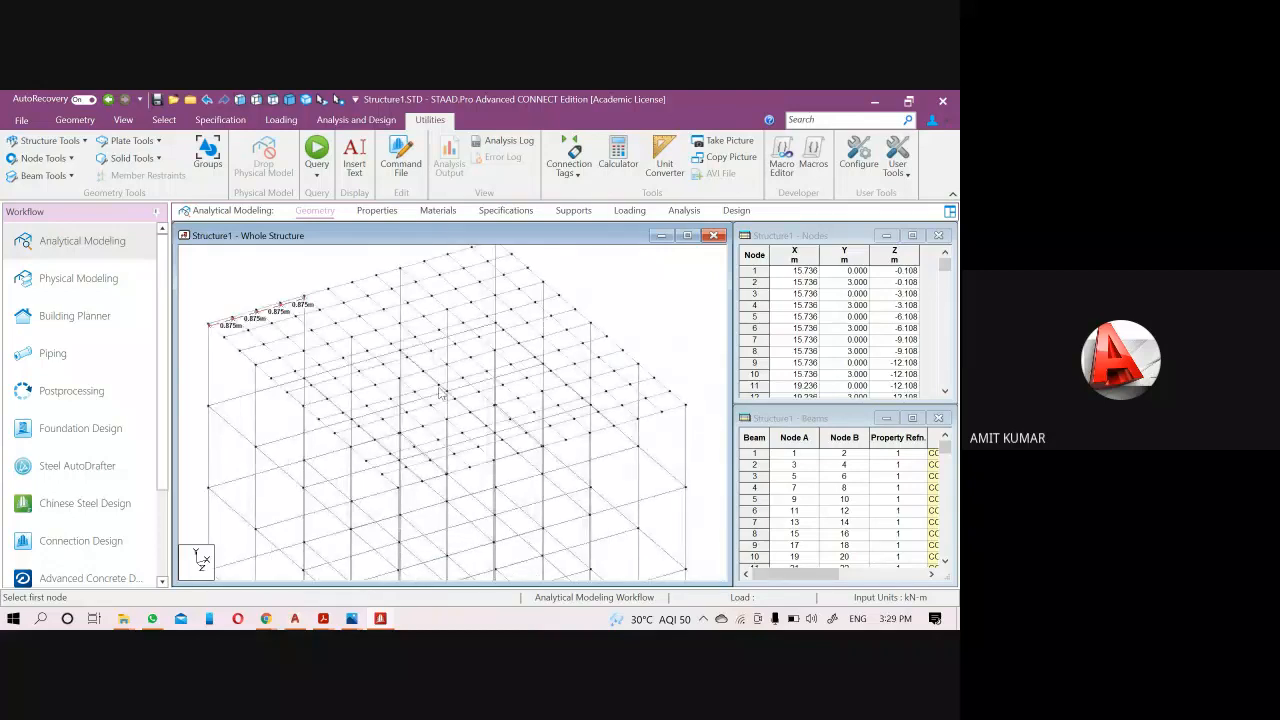
{"action": "scroll", "coordinate": [440, 393], "scroll_direction": "down", "scroll_amount": 2}
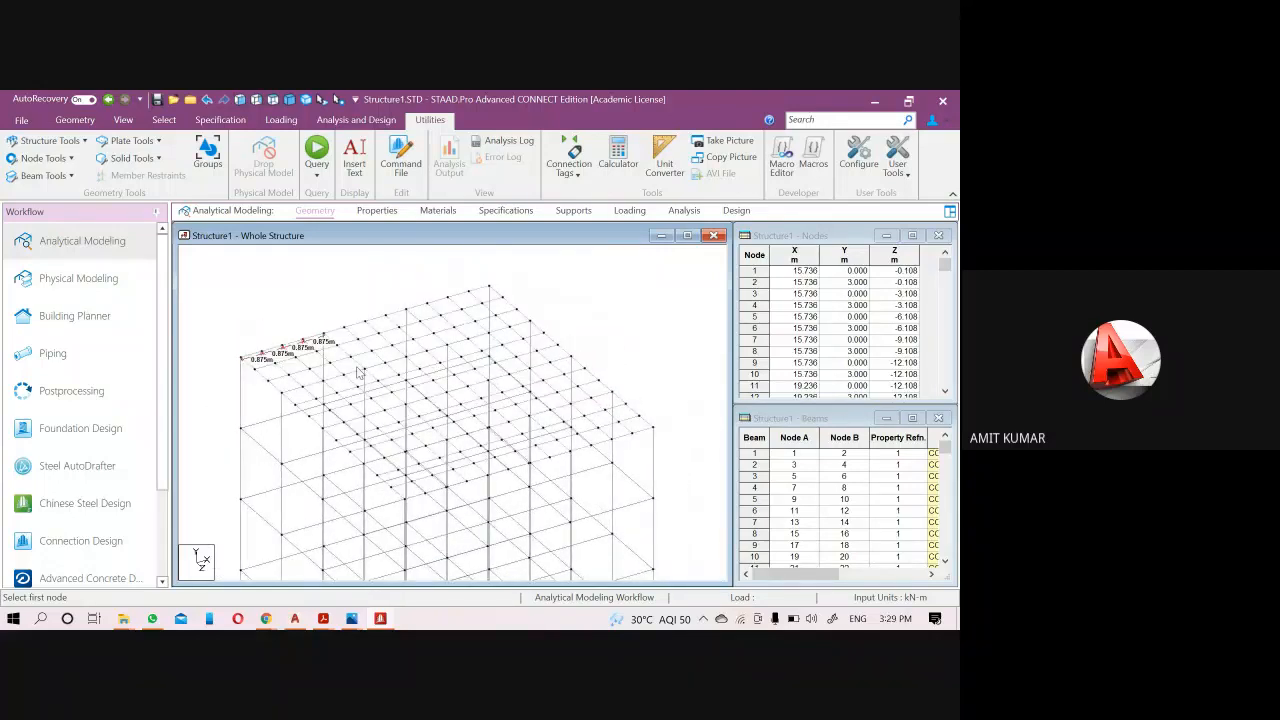
{"action": "scroll", "coordinate": [359, 372], "scroll_direction": "up", "scroll_amount": 1}
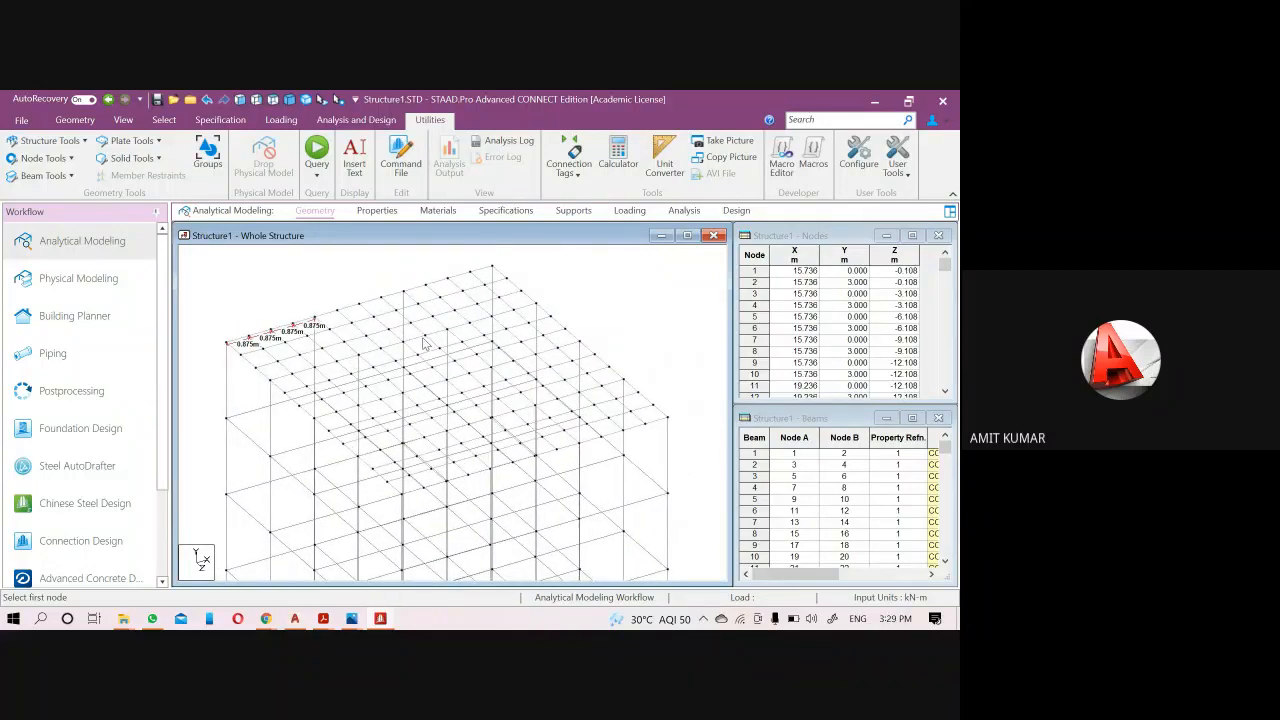
{"action": "scroll", "coordinate": [423, 343], "scroll_direction": "down", "scroll_amount": 2}
{"action": "middle_click_drag", "start_coordinate": [436, 418], "coordinate": [462, 341]}
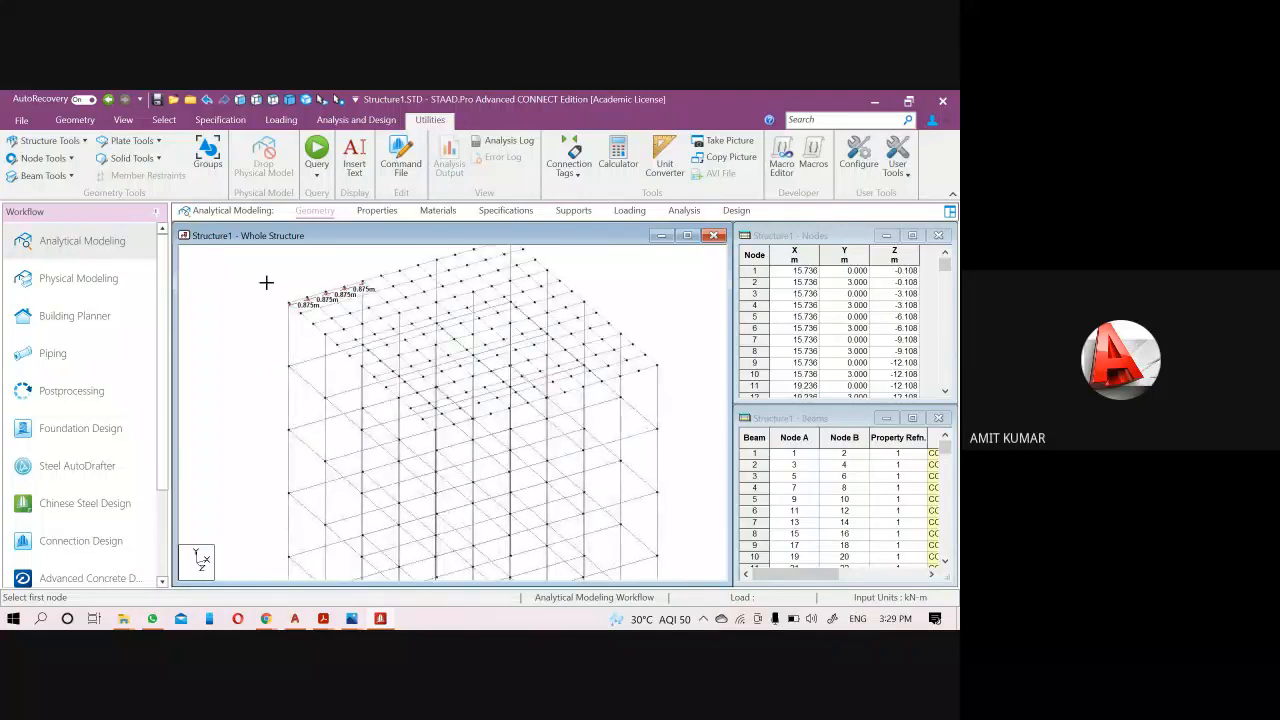
{"action": "scroll", "coordinate": [371, 363], "scroll_direction": "up", "scroll_amount": 1}
{"action": "scroll", "coordinate": [350, 355], "scroll_direction": "down", "scroll_amount": 1}
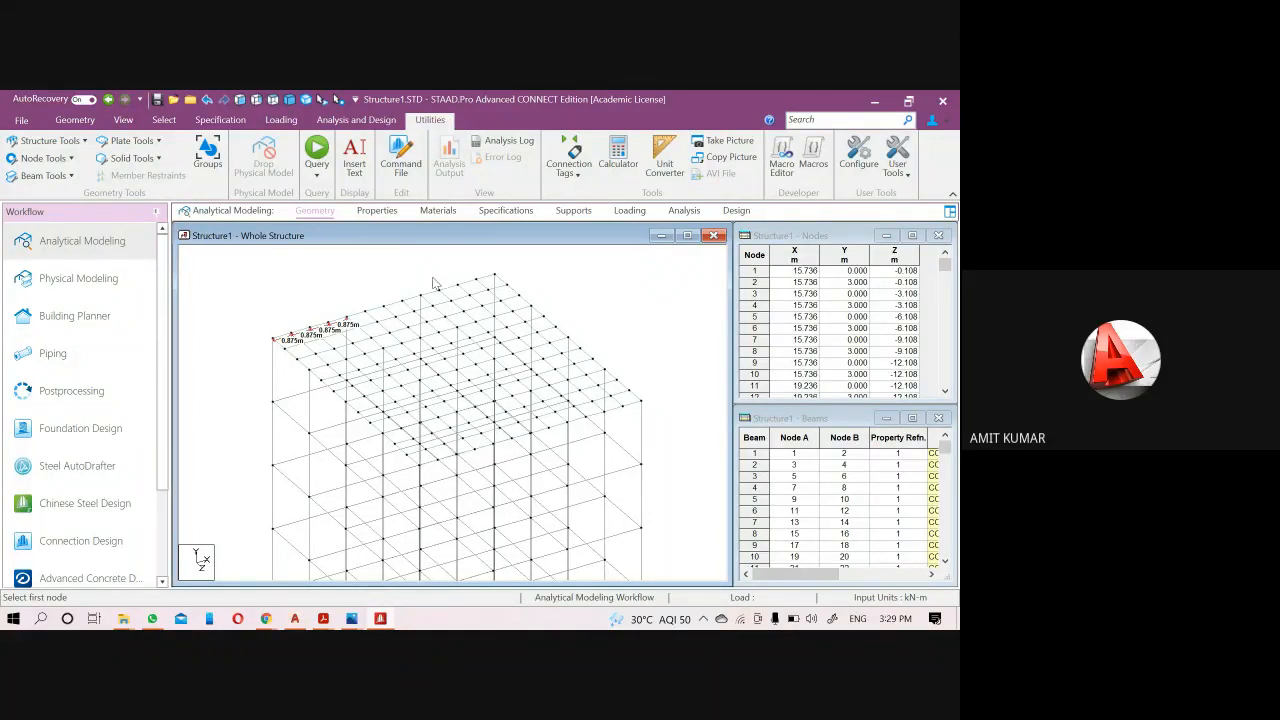
{"action": "scroll", "coordinate": [302, 298], "scroll_direction": "down", "scroll_amount": 3}
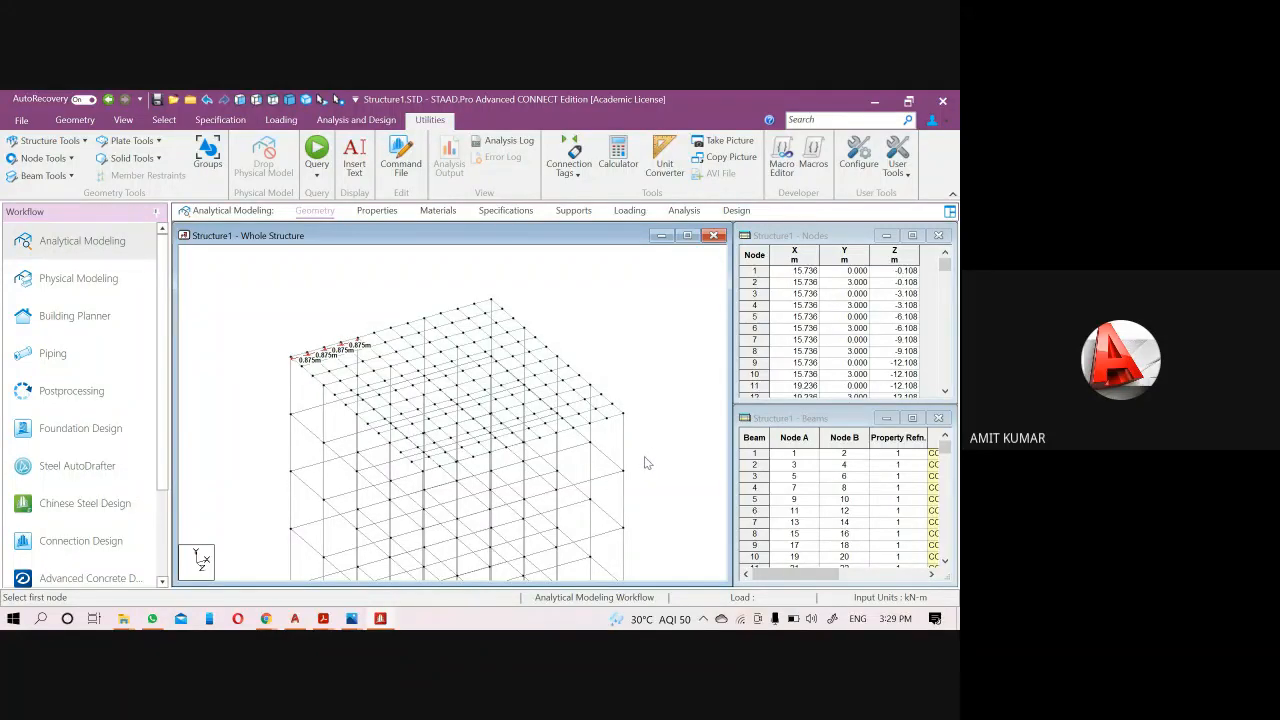
{"action": "middle_click_drag", "start_coordinate": [620, 459], "coordinate": [619, 417]}
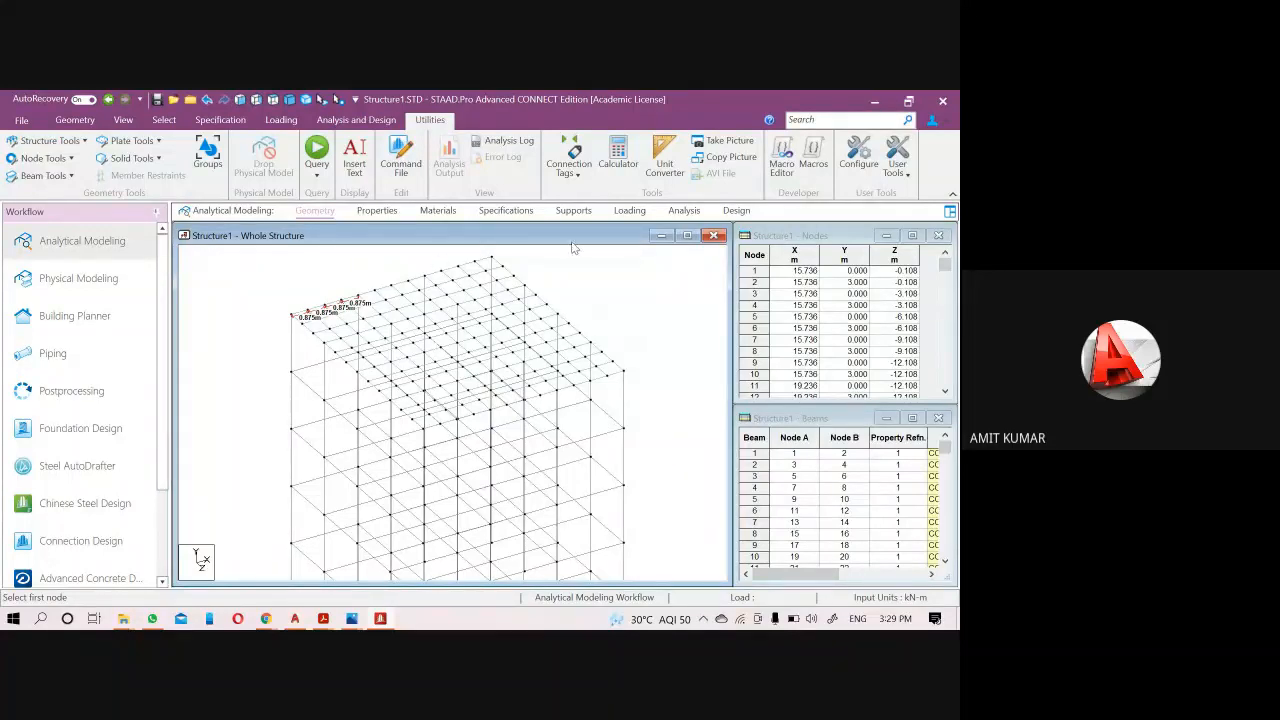
Add primary load case 1 with loading type Dead and the title LOAD CASE 1.
{"action": "left_click", "coordinate": [629, 211]}
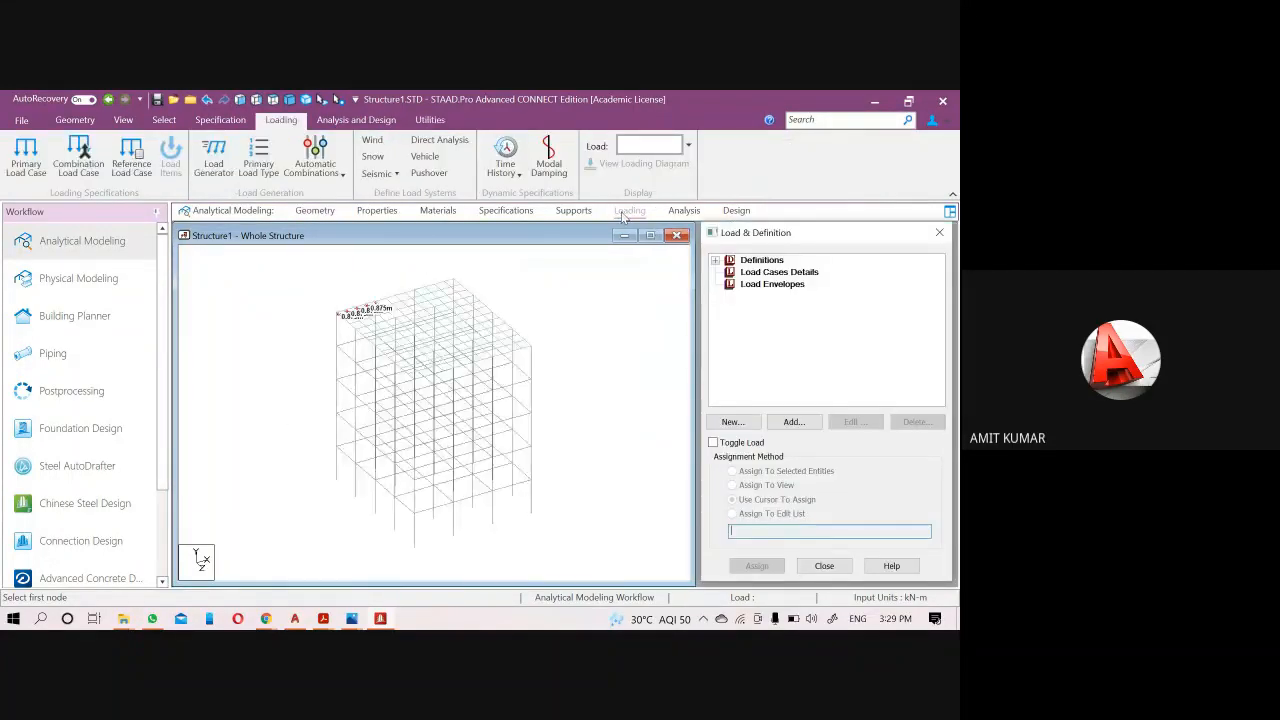
{"action": "left_click", "coordinate": [775, 272]}
{"action": "left_click", "coordinate": [792, 421]}
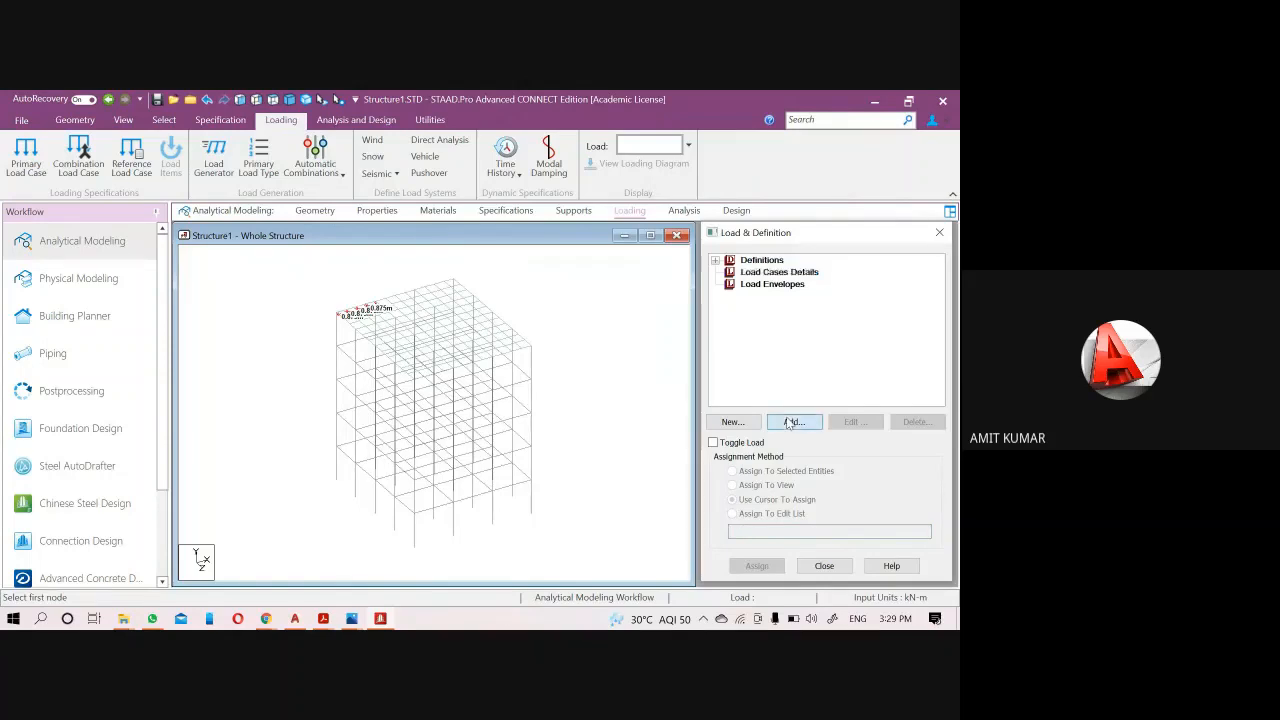
{"action": "left_click", "coordinate": [342, 259]}
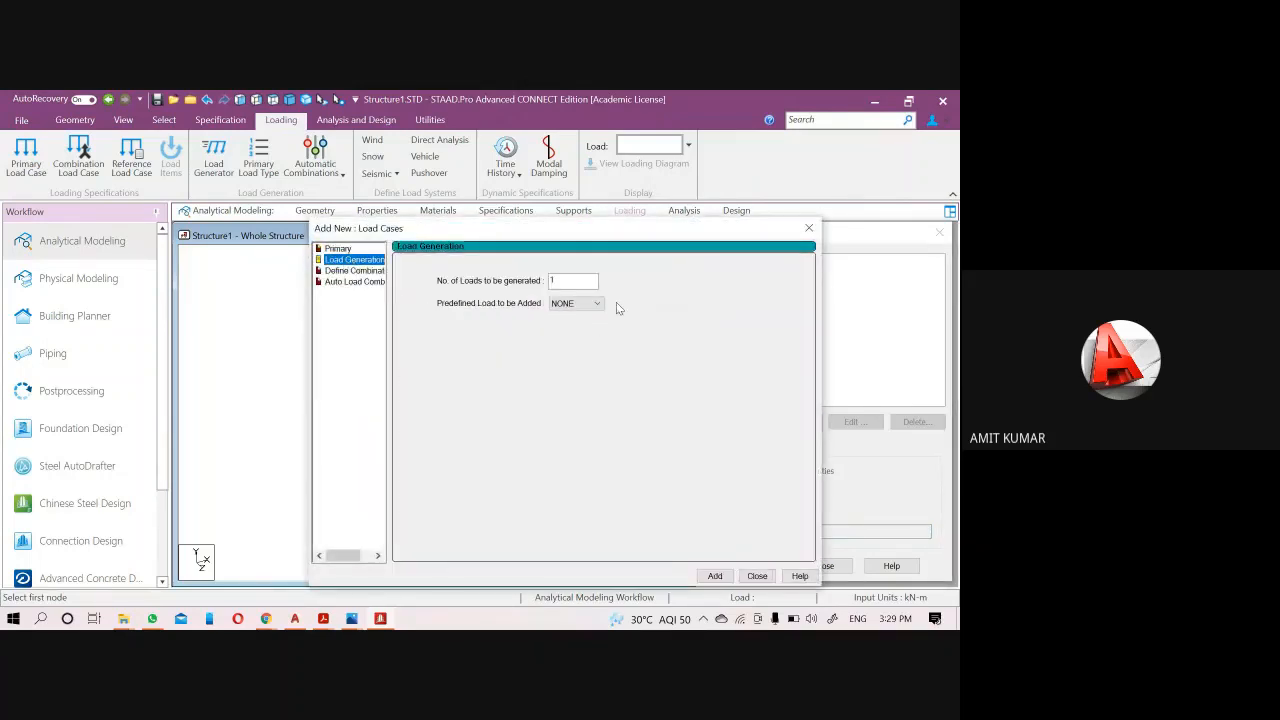
{"action": "left_click", "coordinate": [338, 248]}
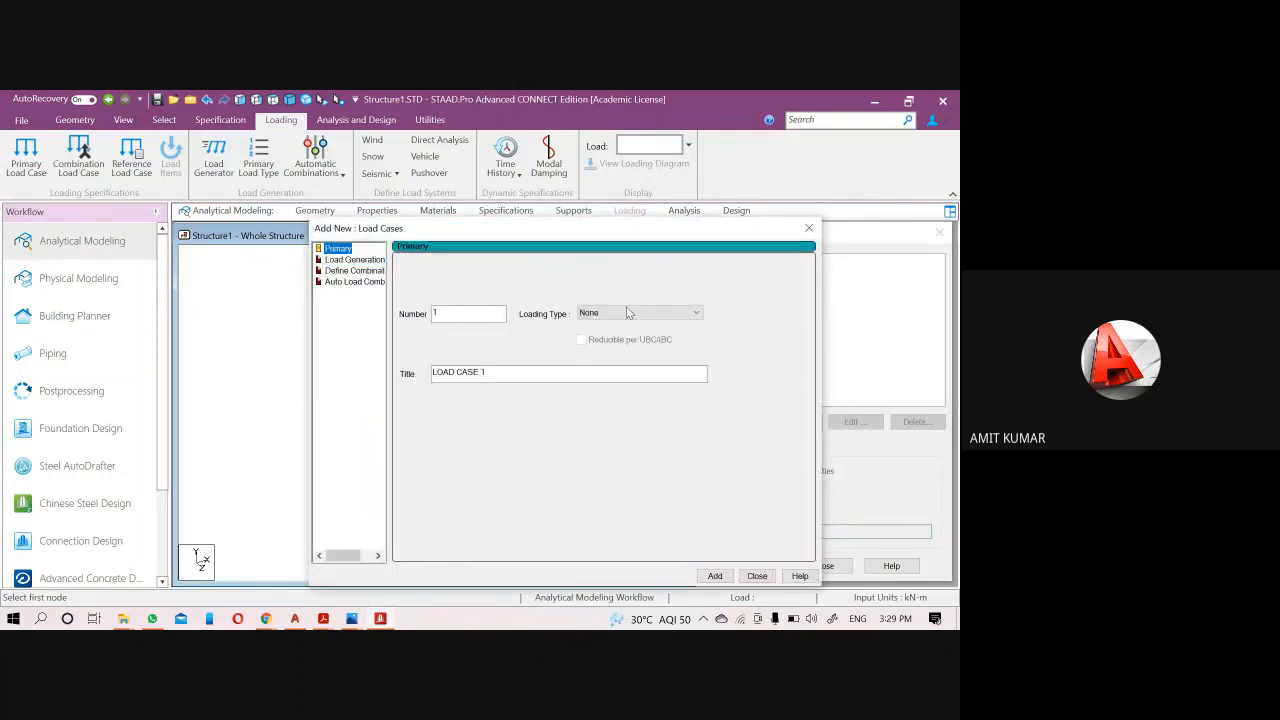
{"action": "left_click", "coordinate": [610, 313]}
{"action": "left_click", "coordinate": [592, 325]}
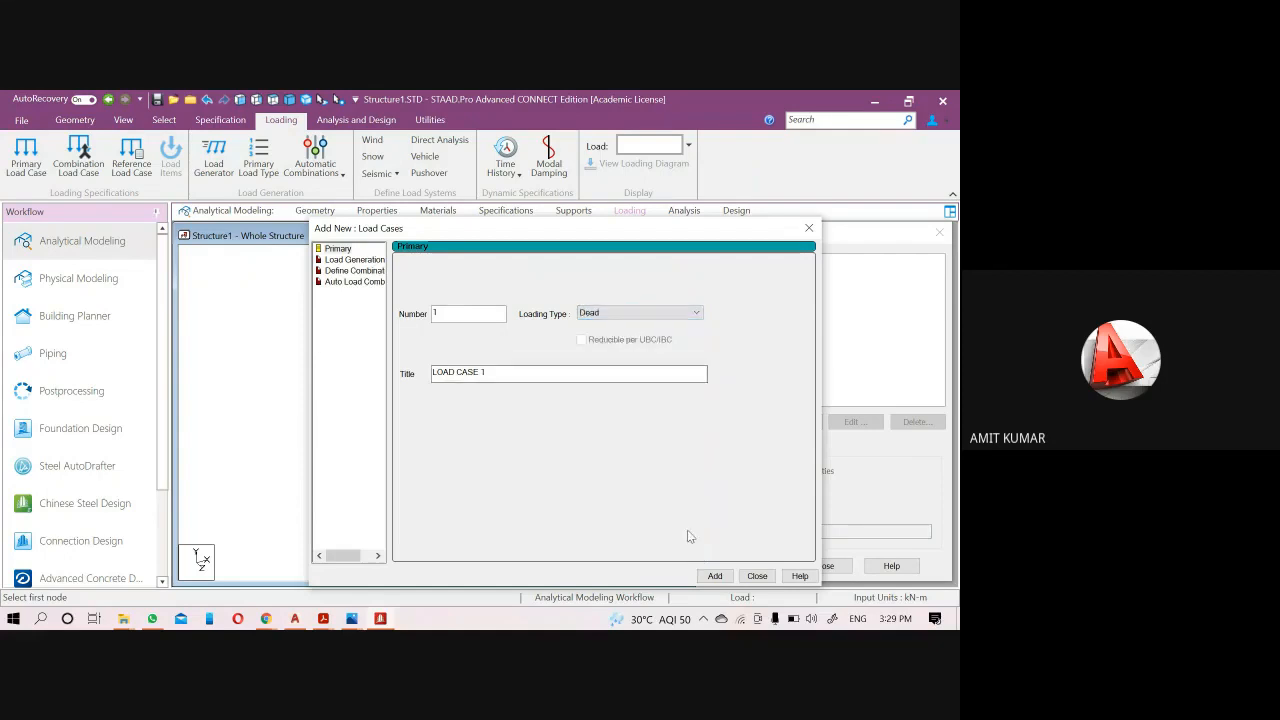
{"action": "left_click", "coordinate": [712, 577]}
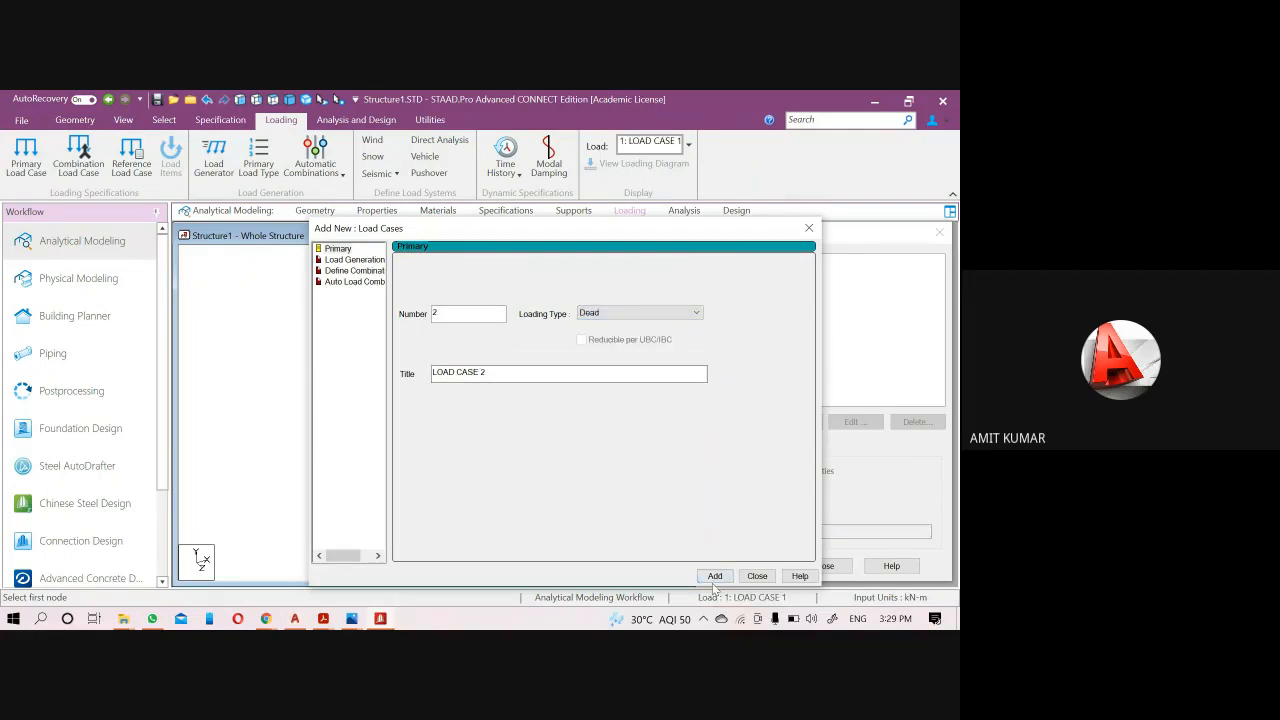
{"action": "left_click", "coordinate": [757, 576]}
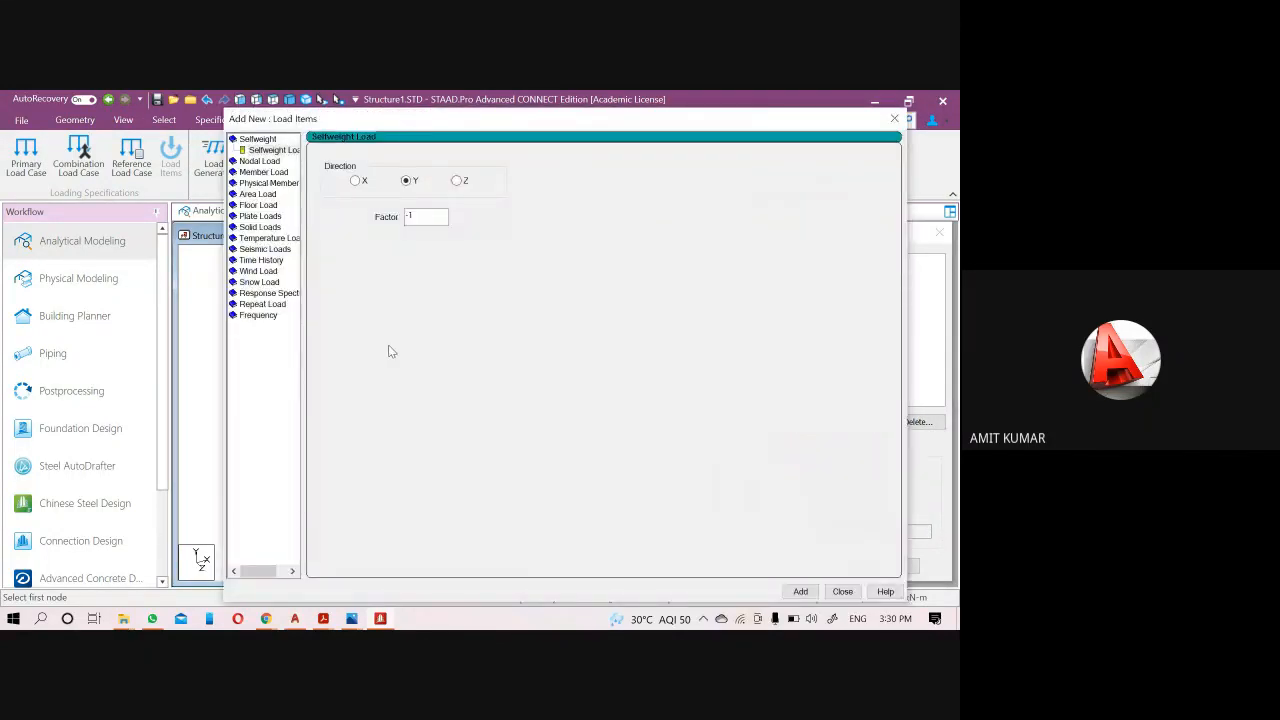
{"action": "left_click_drag", "start_coordinate": [372, 125], "coordinate": [435, 273]}
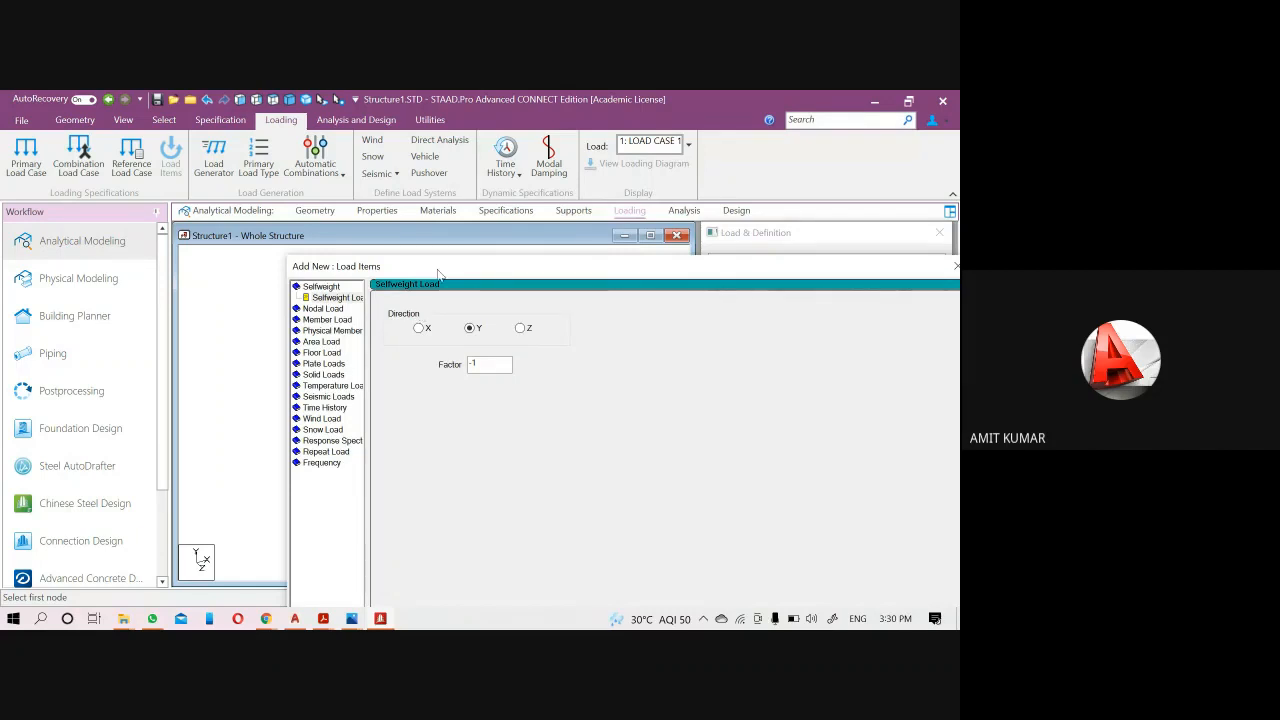
{"action": "left_click", "coordinate": [324, 364]}
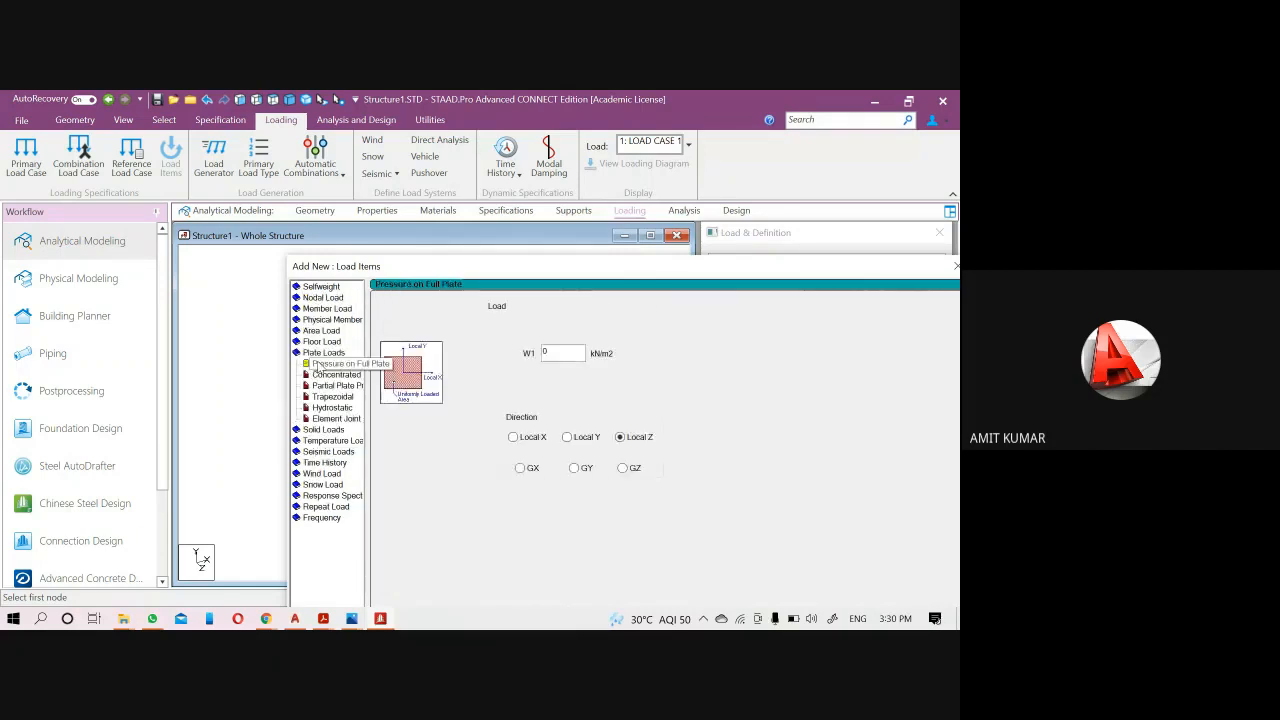
{"action": "left_click", "coordinate": [336, 363]}
{"action": "left_click_drag", "start_coordinate": [507, 265], "coordinate": [509, 324]}
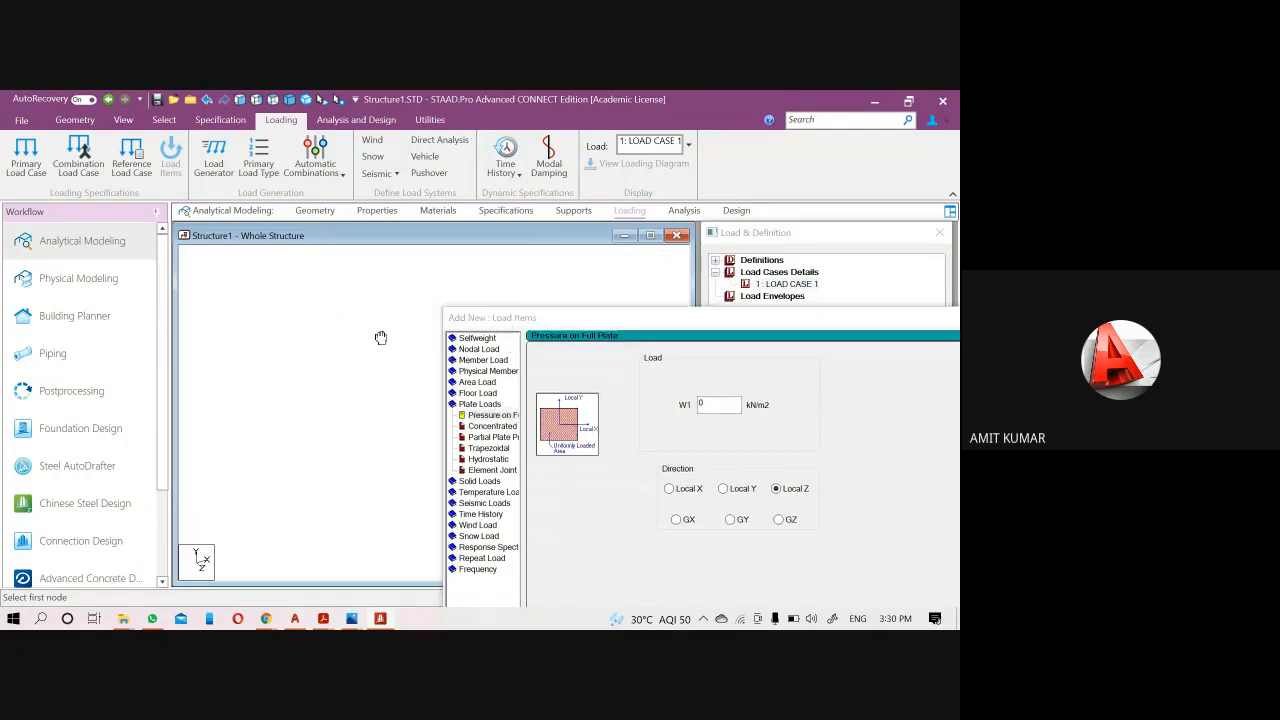
{"action": "left_click_drag", "start_coordinate": [573, 320], "coordinate": [378, 286]}
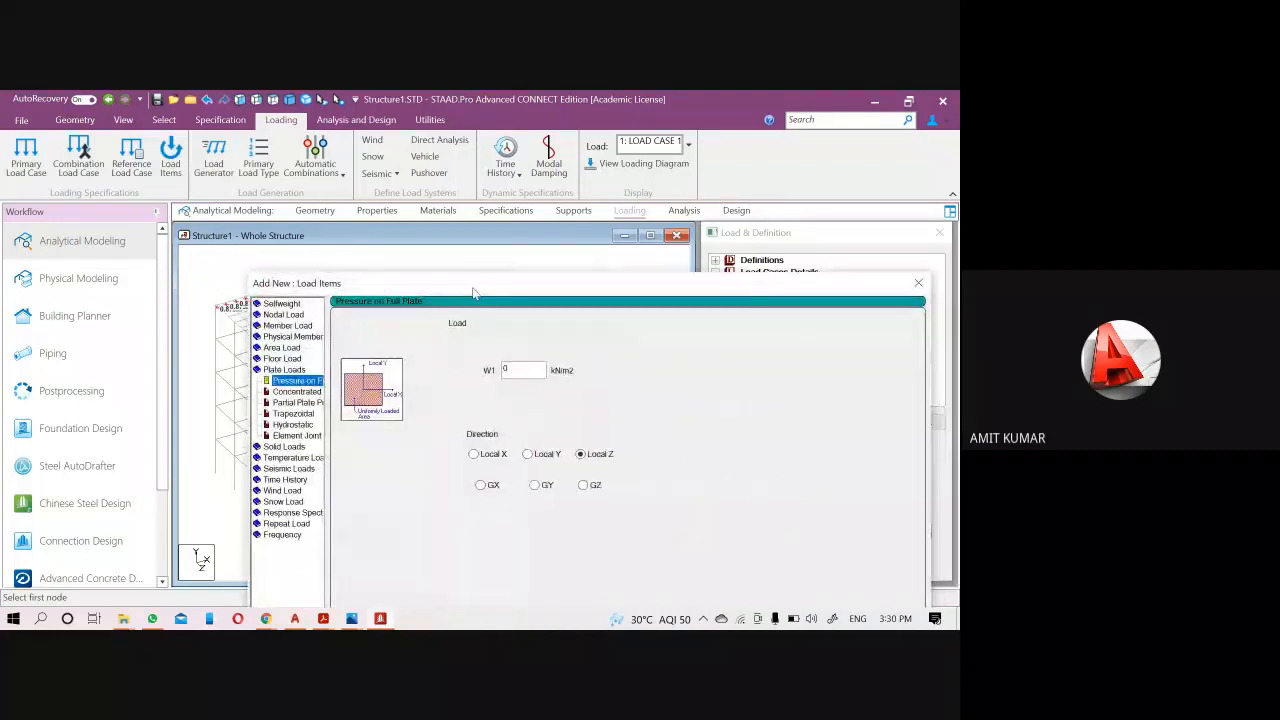
{"action": "left_click", "coordinate": [918, 283]}
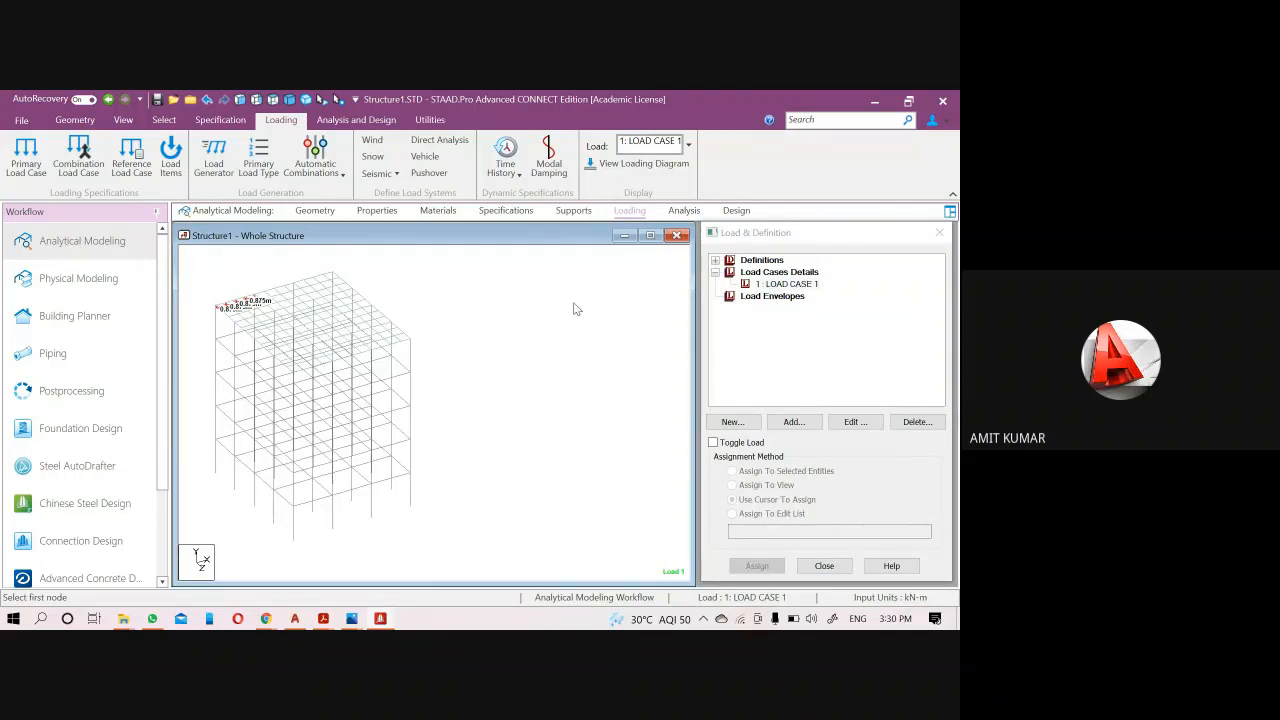
Start a new load item for LOAD CASE 1 and choose the plate load type Pressure on Full Plate.
{"action": "left_click", "coordinate": [781, 285]}
{"action": "left_click", "coordinate": [794, 421]}
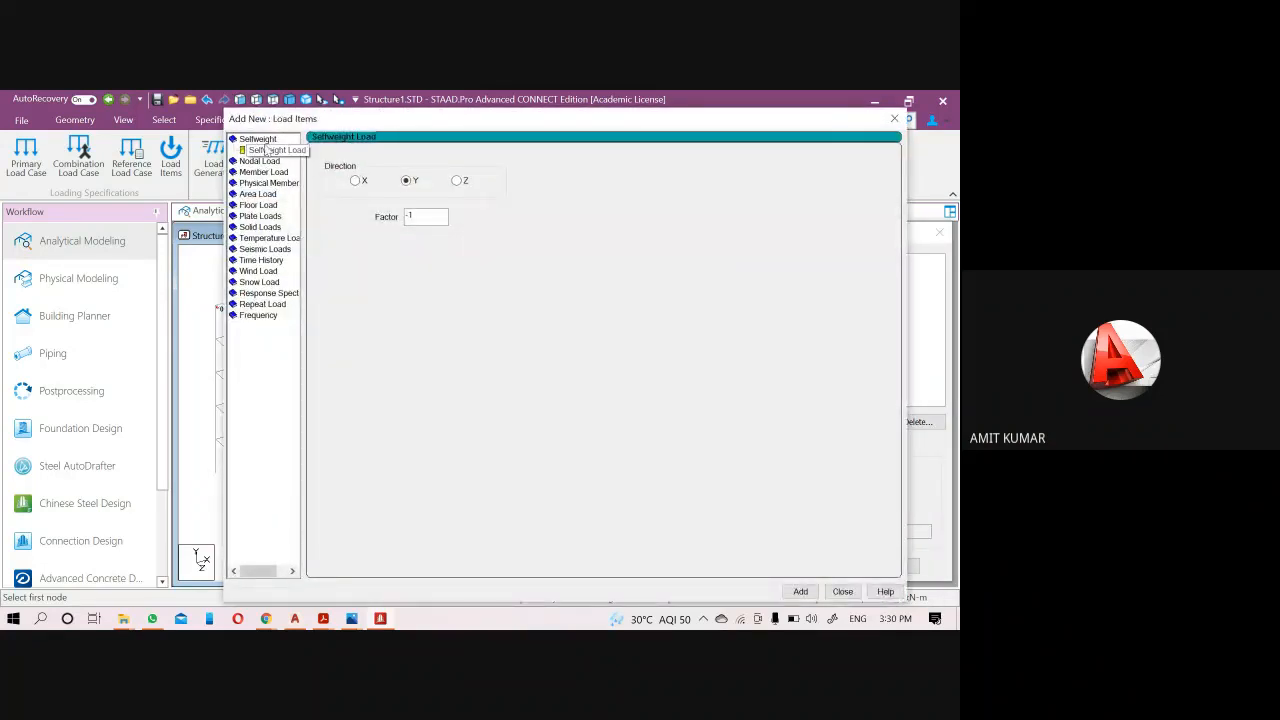
{"action": "left_click", "coordinate": [256, 207]}
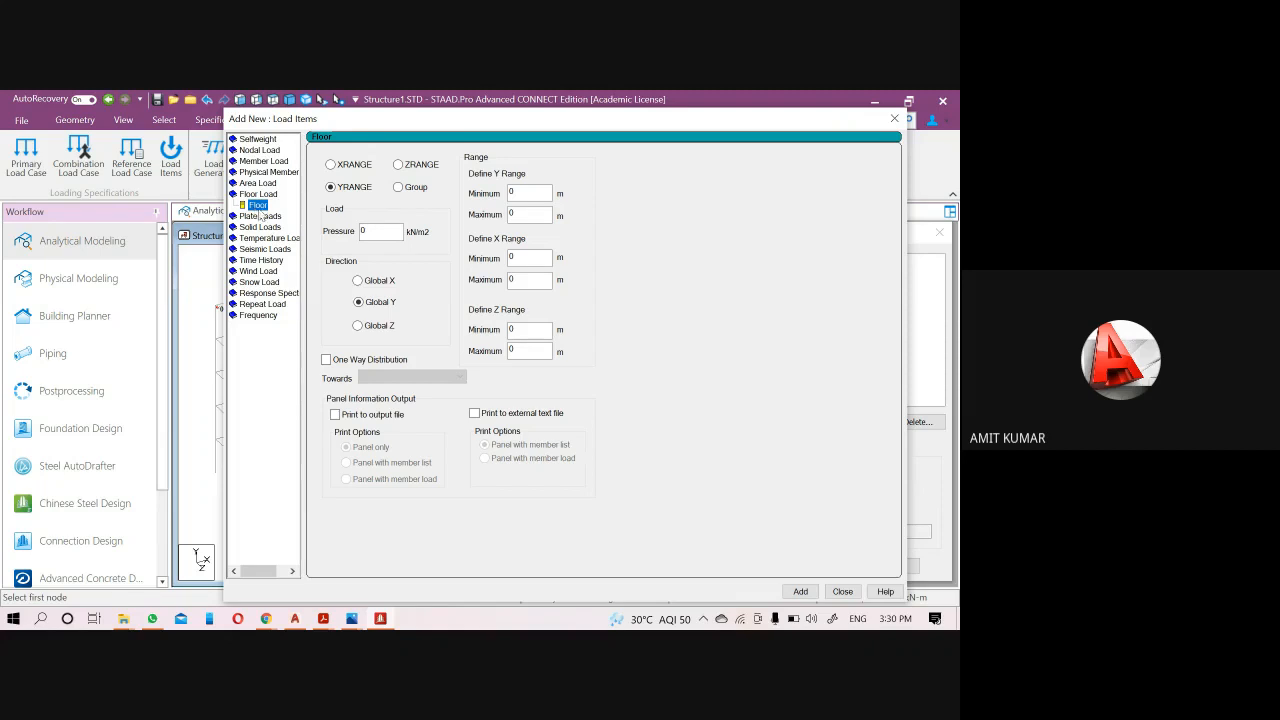
{"action": "left_click", "coordinate": [272, 217]}
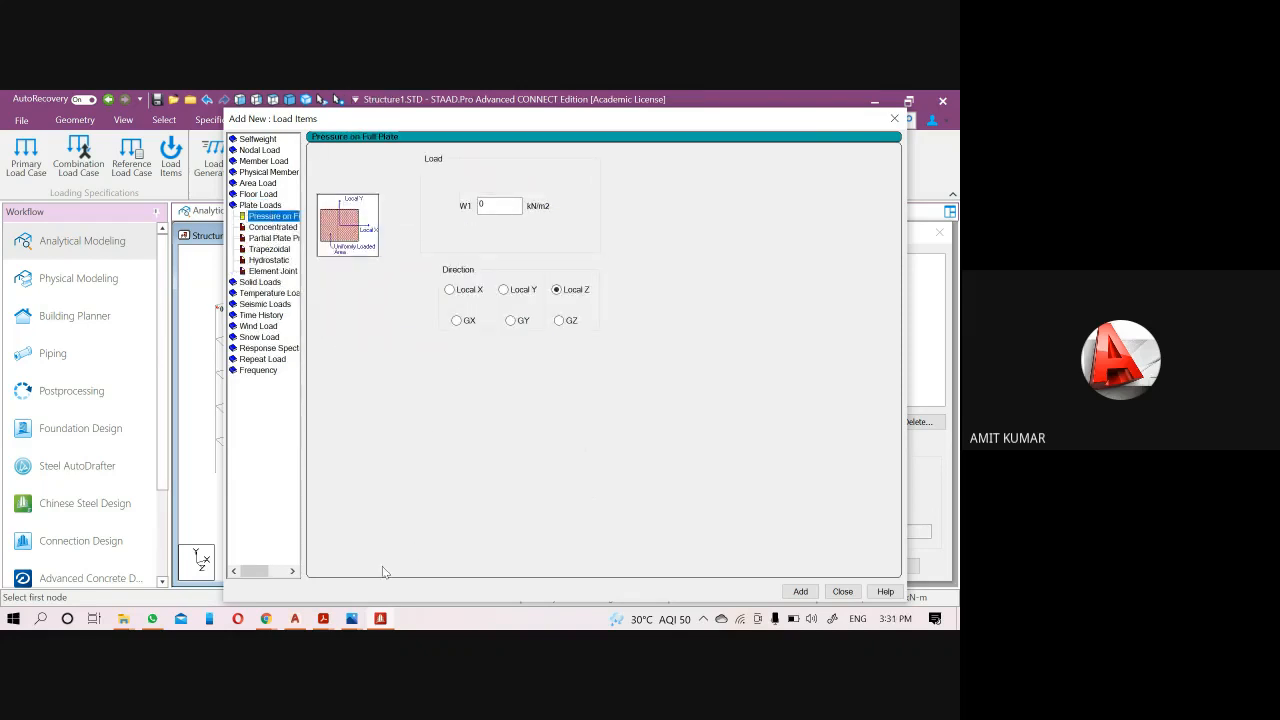
Switch to the Google Meet call in Chrome, read the participants' in-call messages, and close the chat.
{"action": "left_click", "coordinate": [266, 618]}
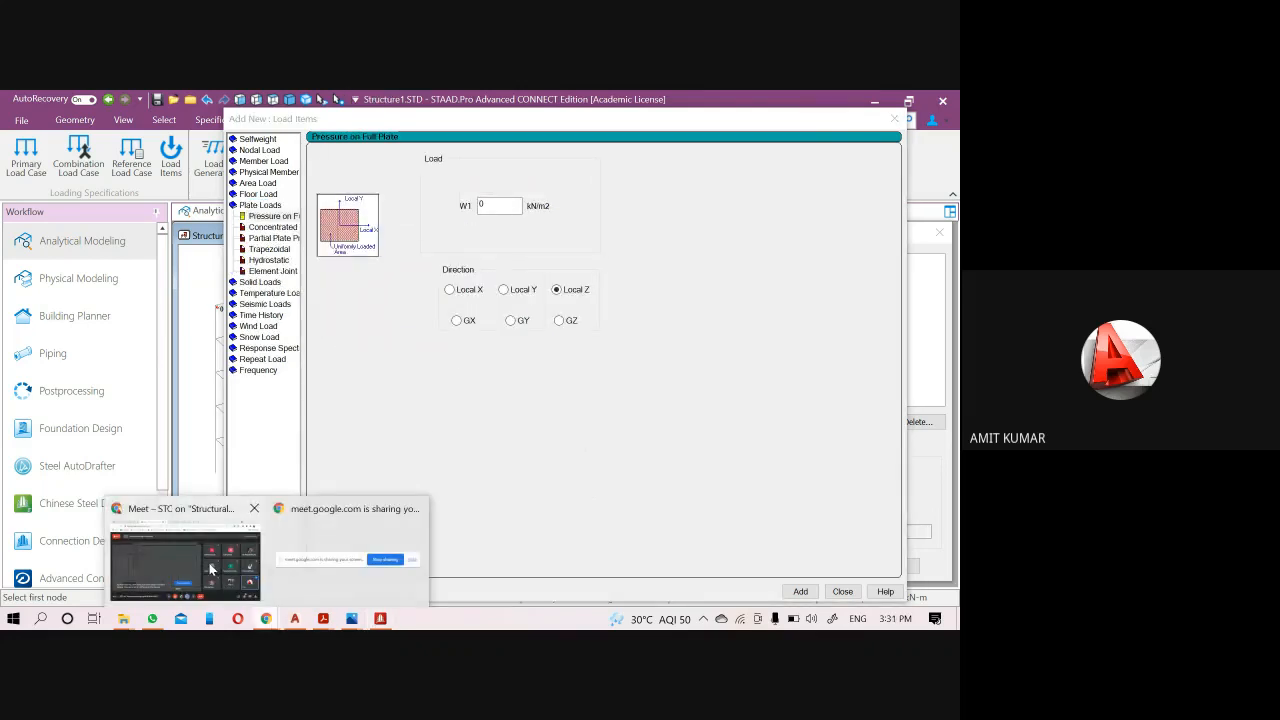
{"action": "left_click", "coordinate": [211, 569]}
{"action": "left_click", "coordinate": [888, 582]}
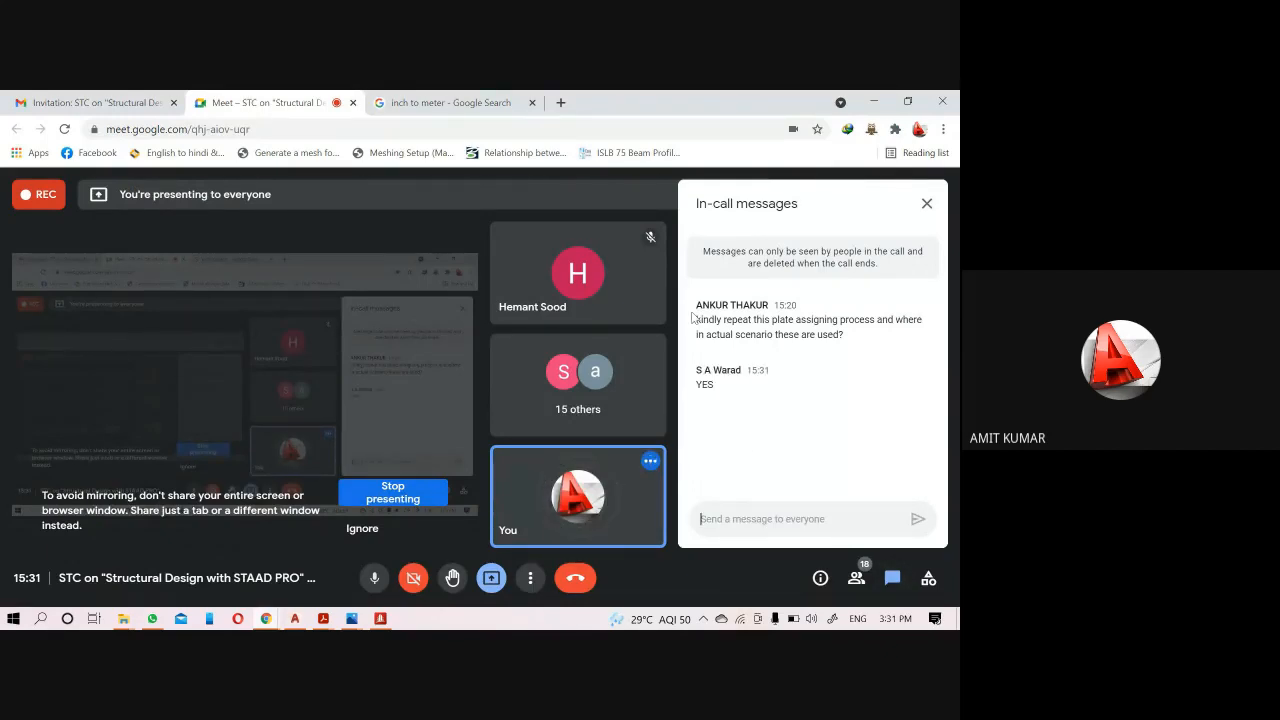
{"action": "left_click_drag", "start_coordinate": [696, 320], "coordinate": [852, 347]}
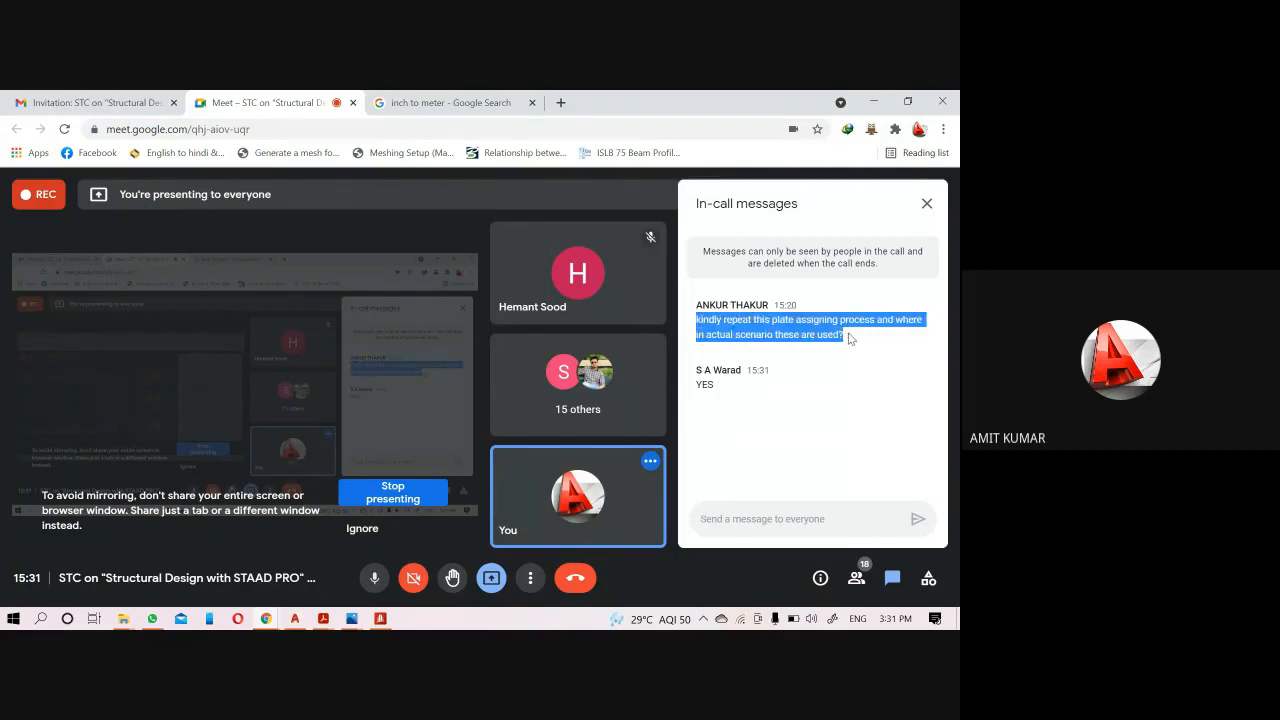
{"action": "left_click", "coordinate": [852, 347]}
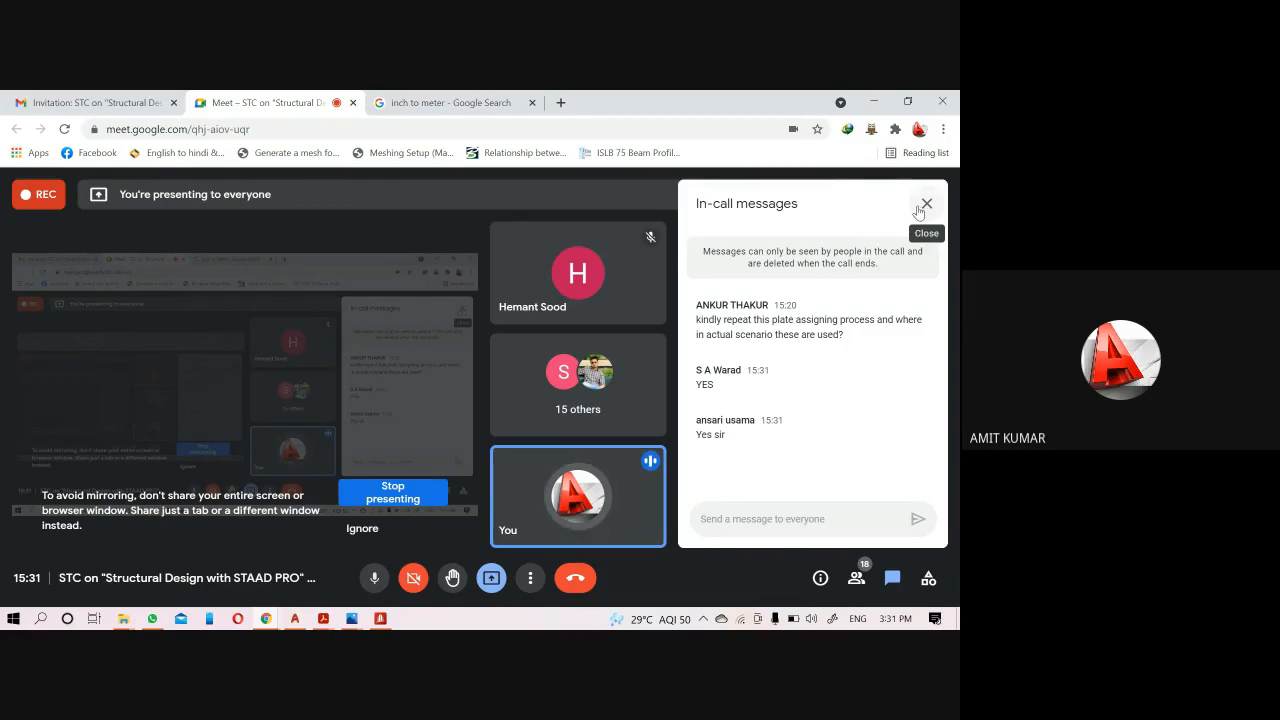
{"action": "left_click", "coordinate": [920, 209]}
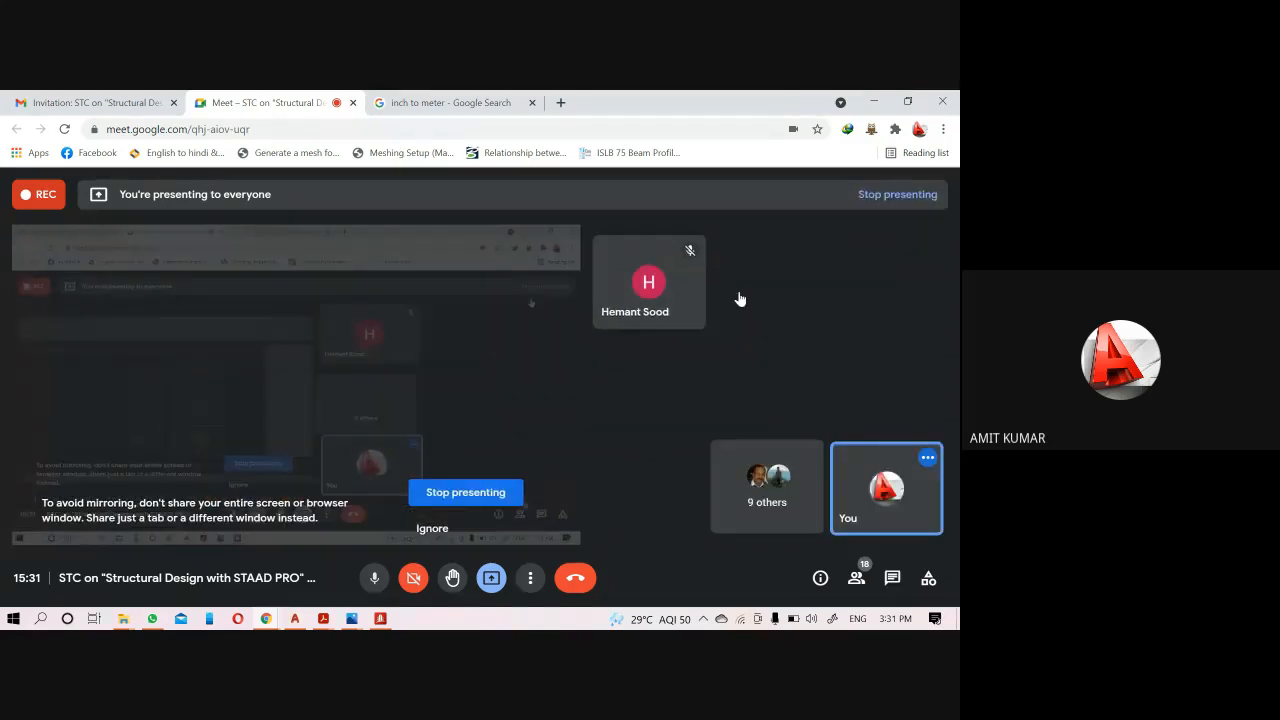
Switch back to STAAD.Pro and close the new load items dialog without adding a plate pressure.
{"action": "left_click", "coordinate": [383, 618]}
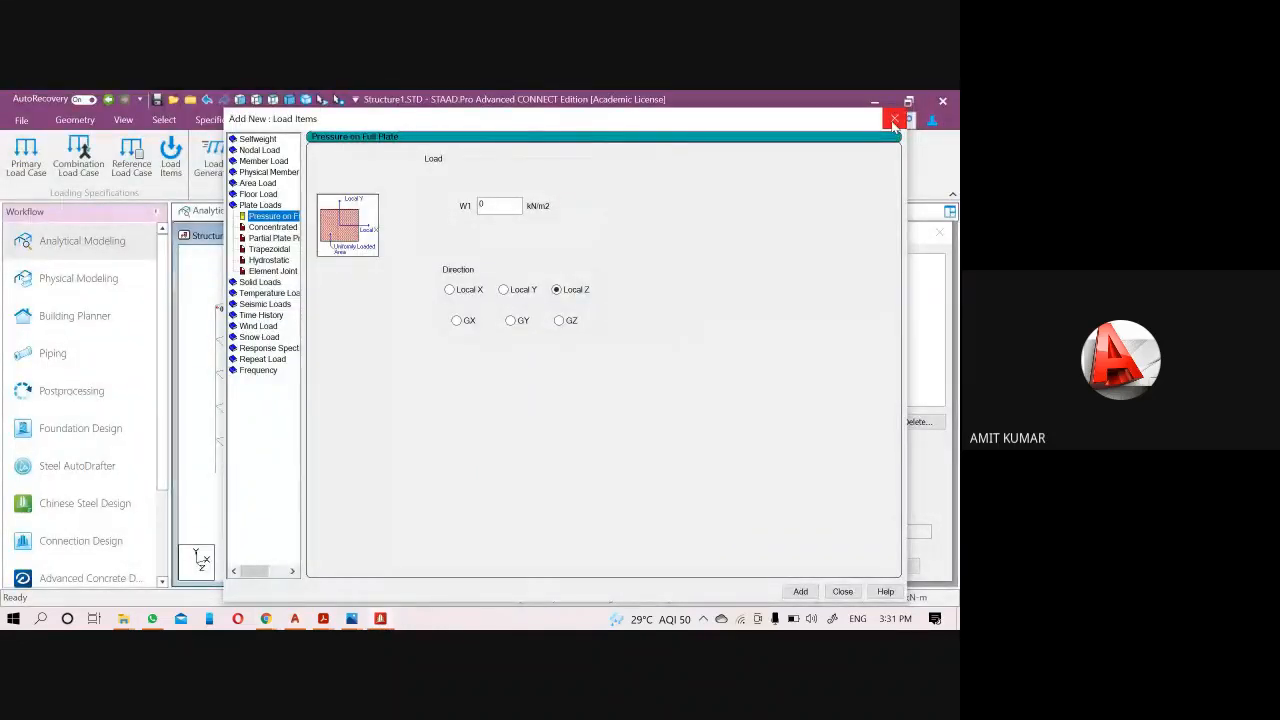
{"action": "left_click_drag", "start_coordinate": [857, 121], "coordinate": [797, 141]}
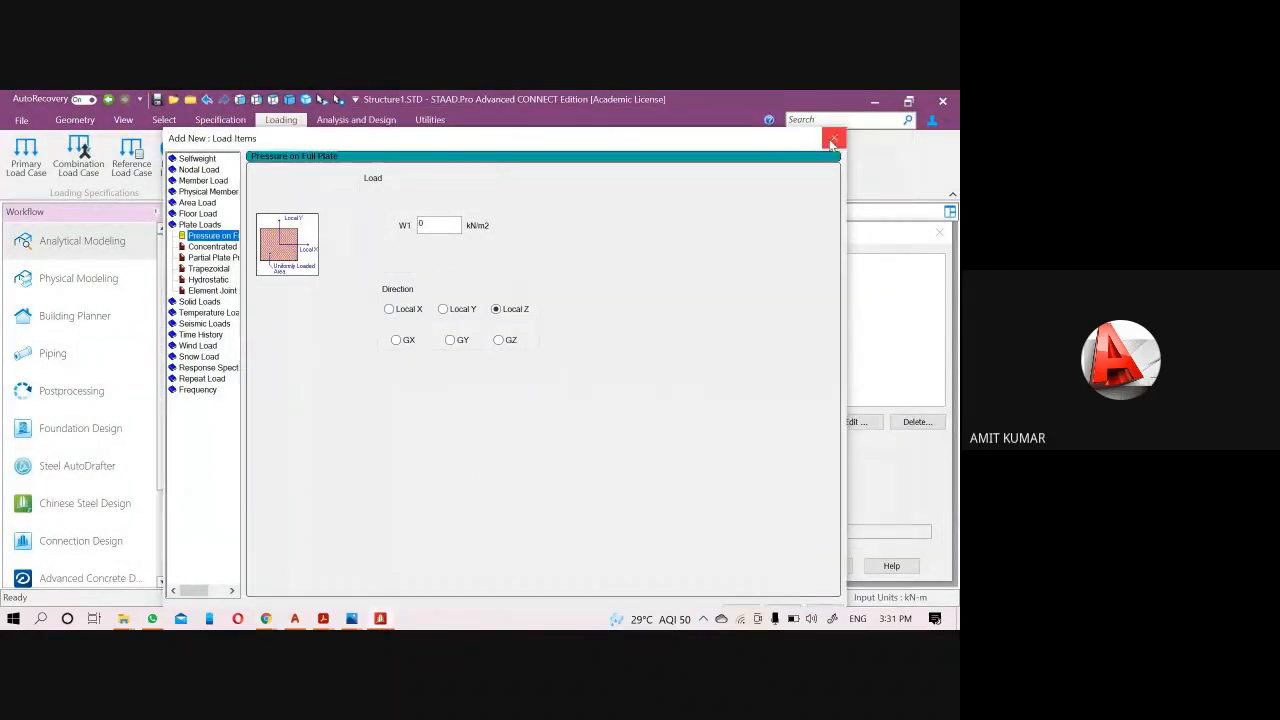
{"action": "left_click", "coordinate": [831, 138]}
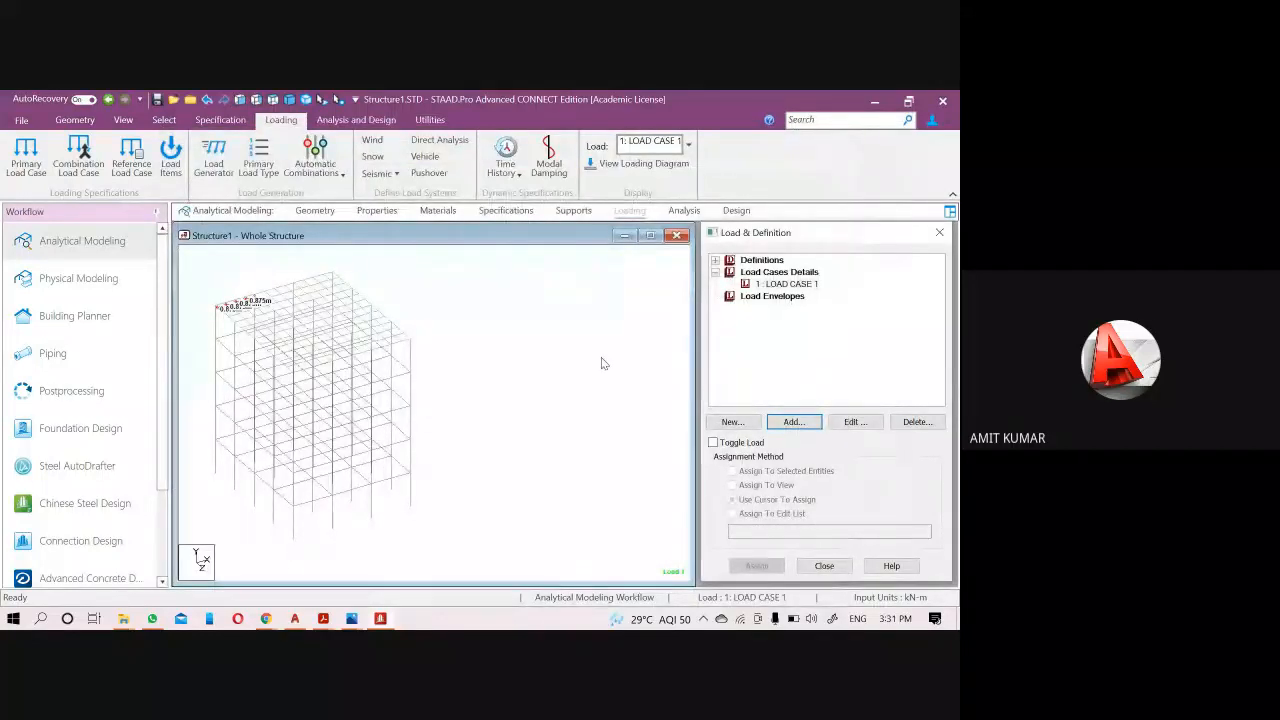
Examine the structure's assigned section properties with the Plate 0.15 property highlighted.
{"action": "left_click", "coordinate": [377, 210]}
{"action": "left_click", "coordinate": [740, 335]}
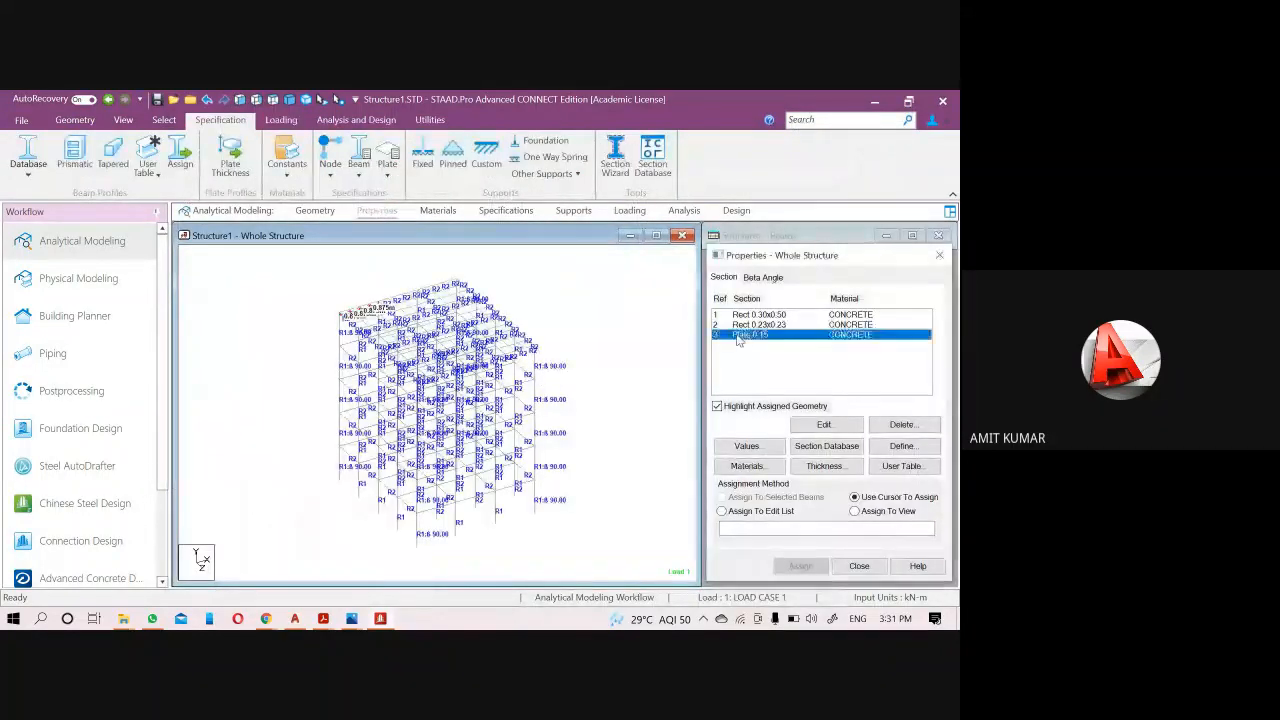
{"action": "scroll", "coordinate": [422, 430], "scroll_direction": "up", "scroll_amount": 2}
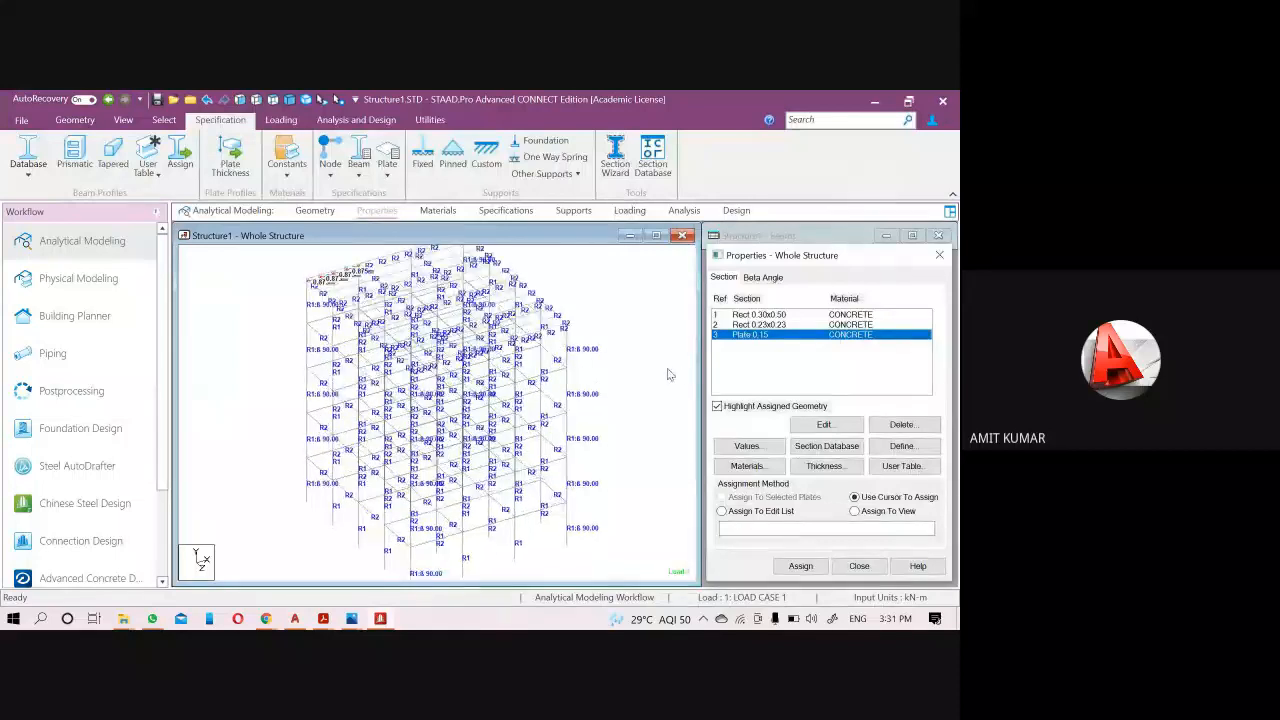
{"action": "scroll", "coordinate": [644, 432], "scroll_direction": "down", "scroll_amount": 1}
{"action": "scroll", "coordinate": [644, 432], "scroll_direction": "down", "scroll_amount": 1}
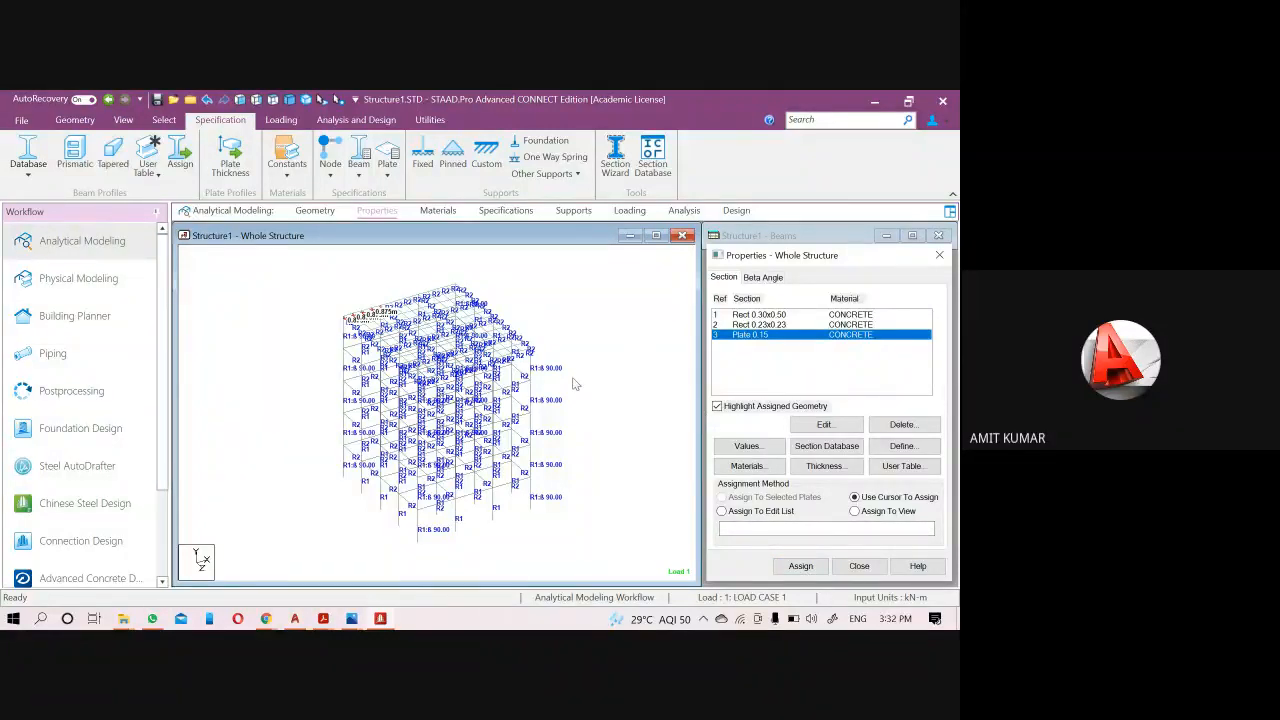
{"action": "left_click", "coordinate": [282, 258]}
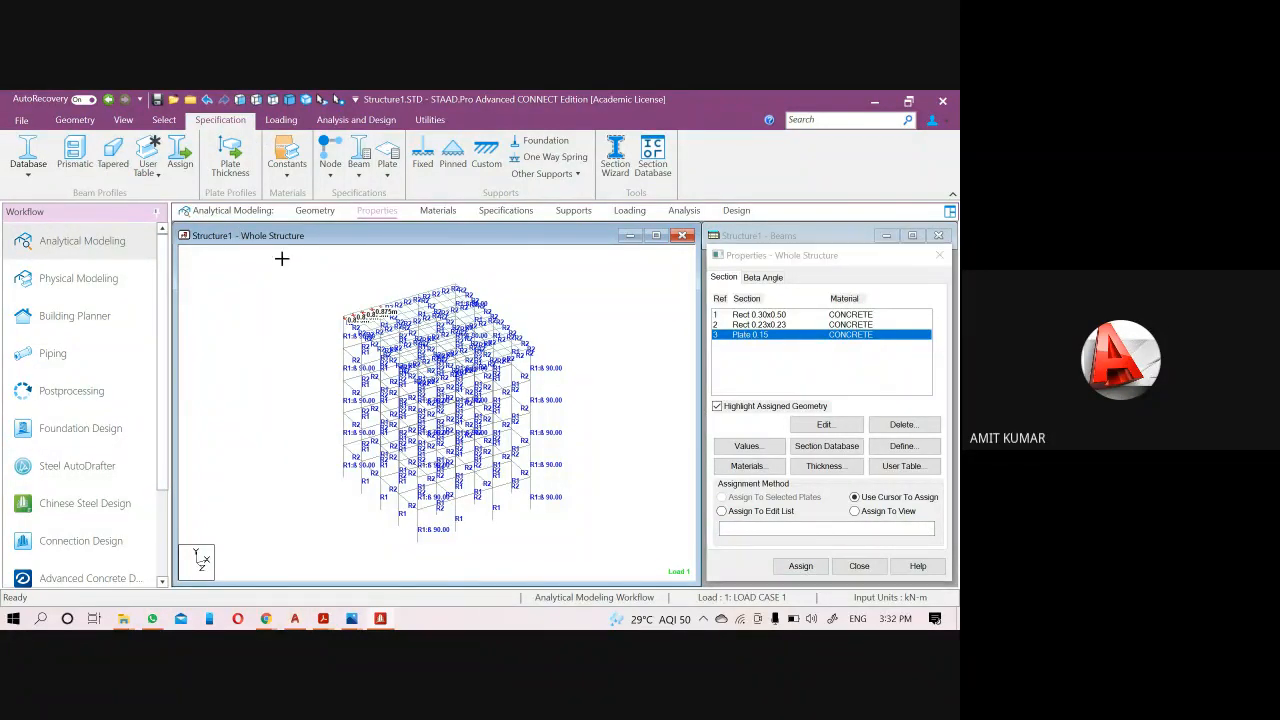
Repeat all top-floor plates along global Y with Translational Repeat, using 4 steps at -3 m spacing.
{"action": "left_click", "coordinate": [320, 212]}
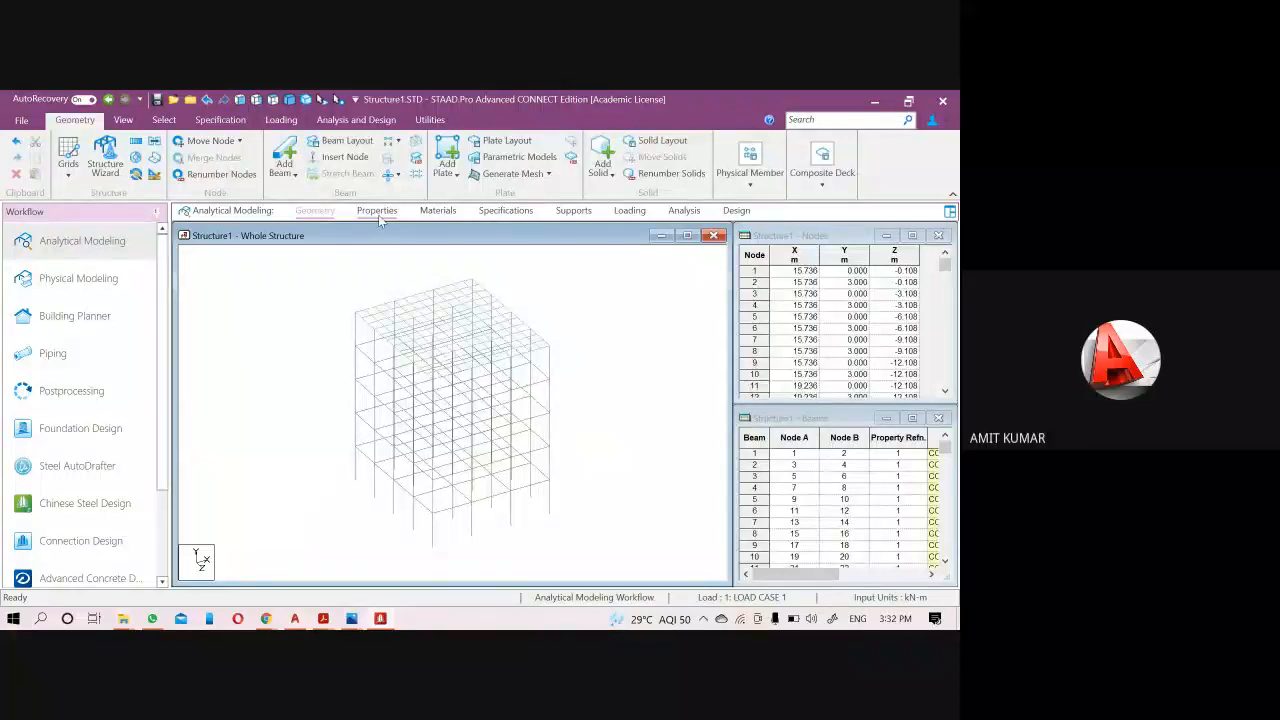
{"action": "left_click", "coordinate": [334, 101]}
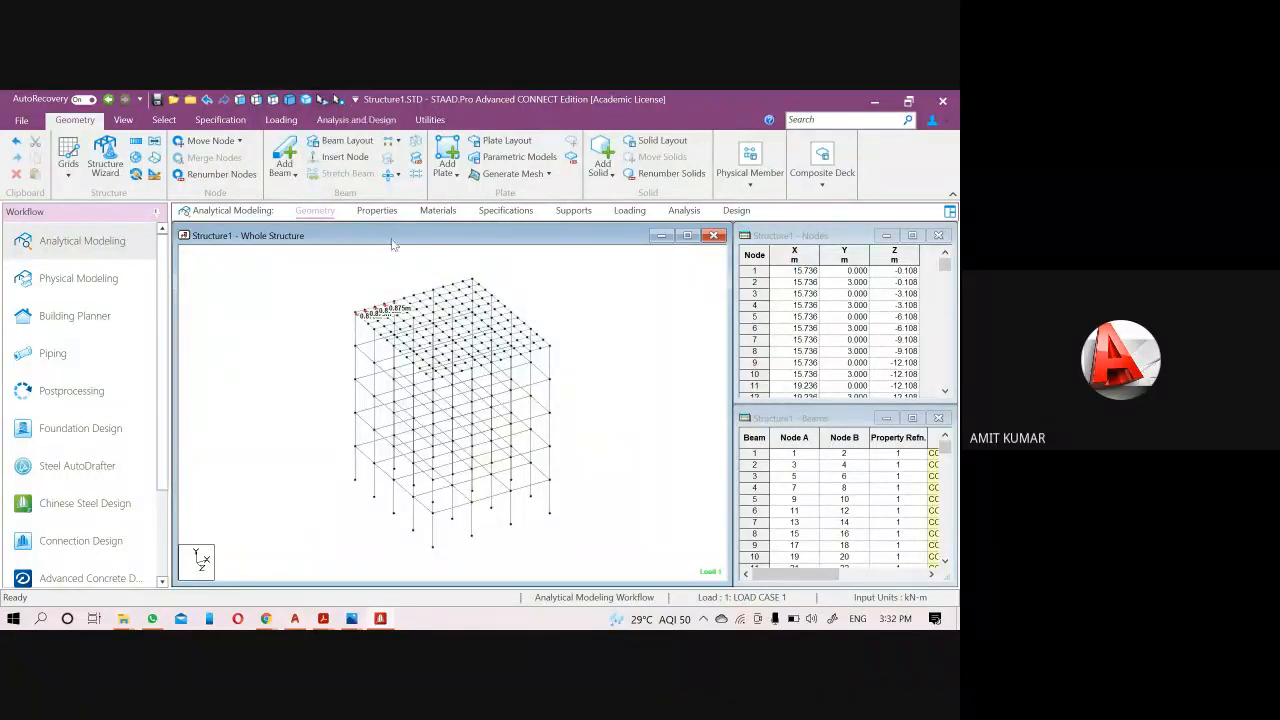
{"action": "left_click_drag", "start_coordinate": [629, 433], "coordinate": [313, 270]}
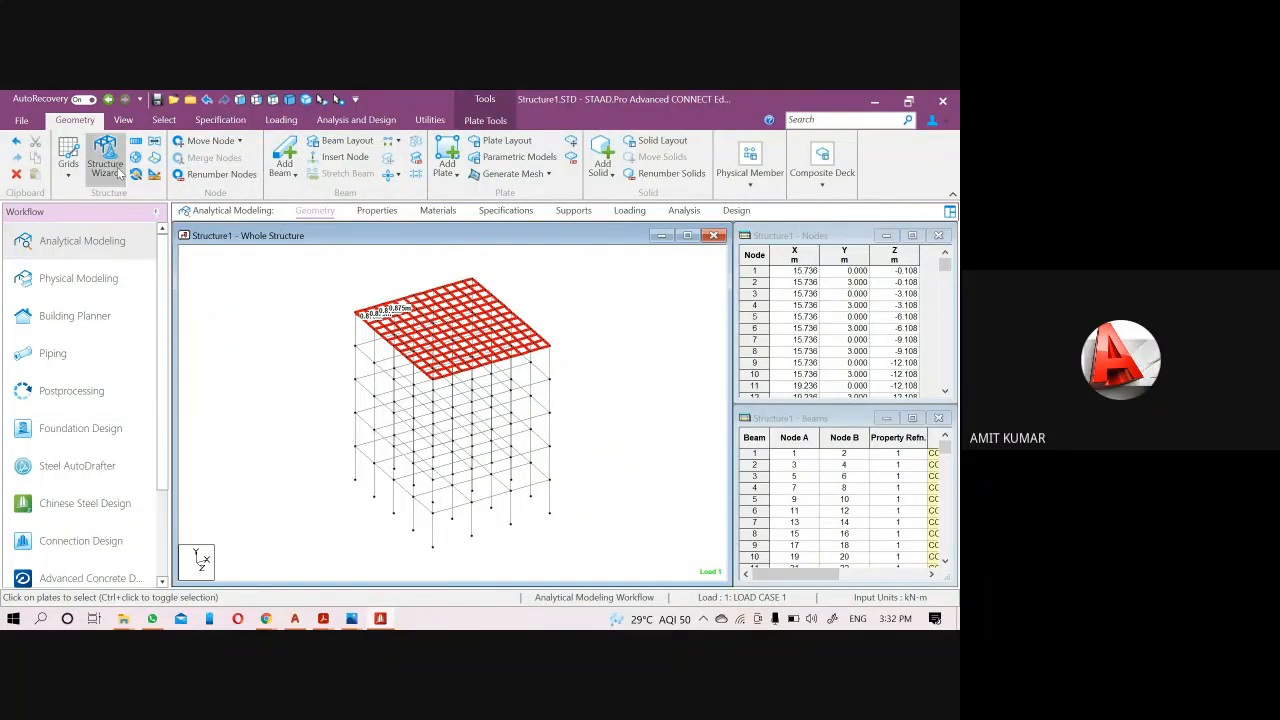
{"action": "left_click", "coordinate": [137, 141]}
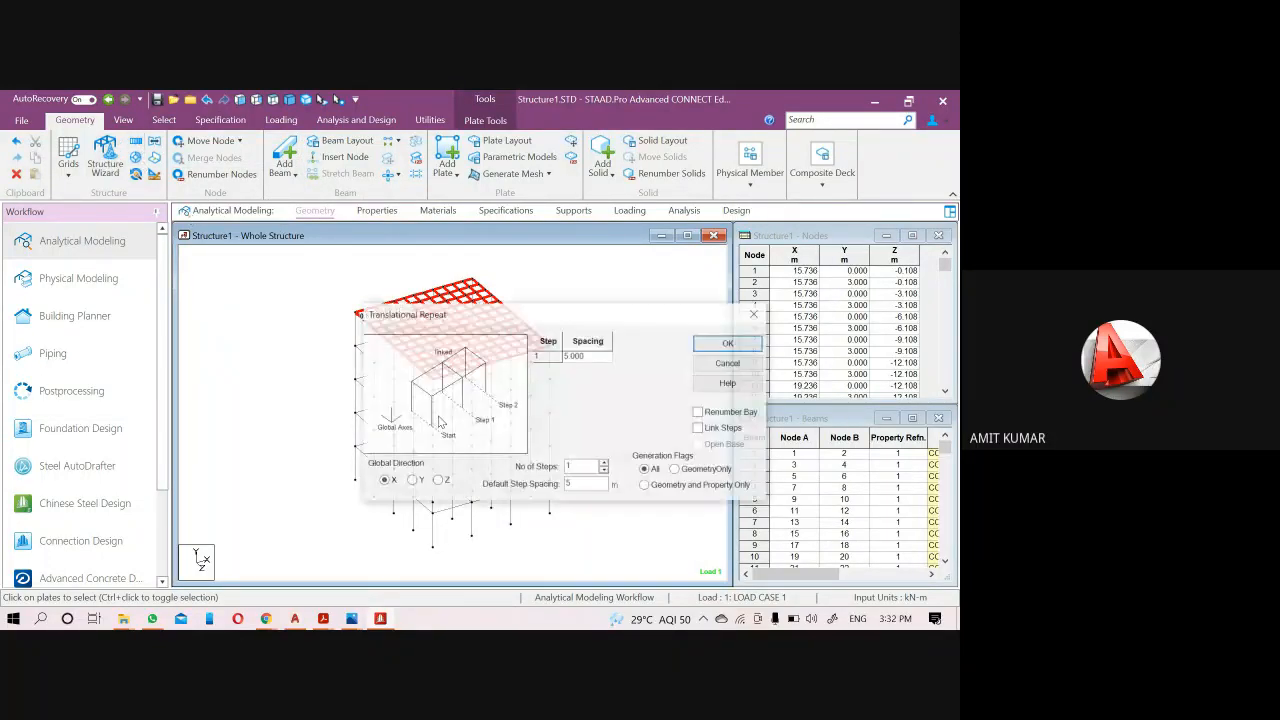
{"action": "left_click", "coordinate": [411, 480]}
{"action": "double_click", "coordinate": [574, 485]}
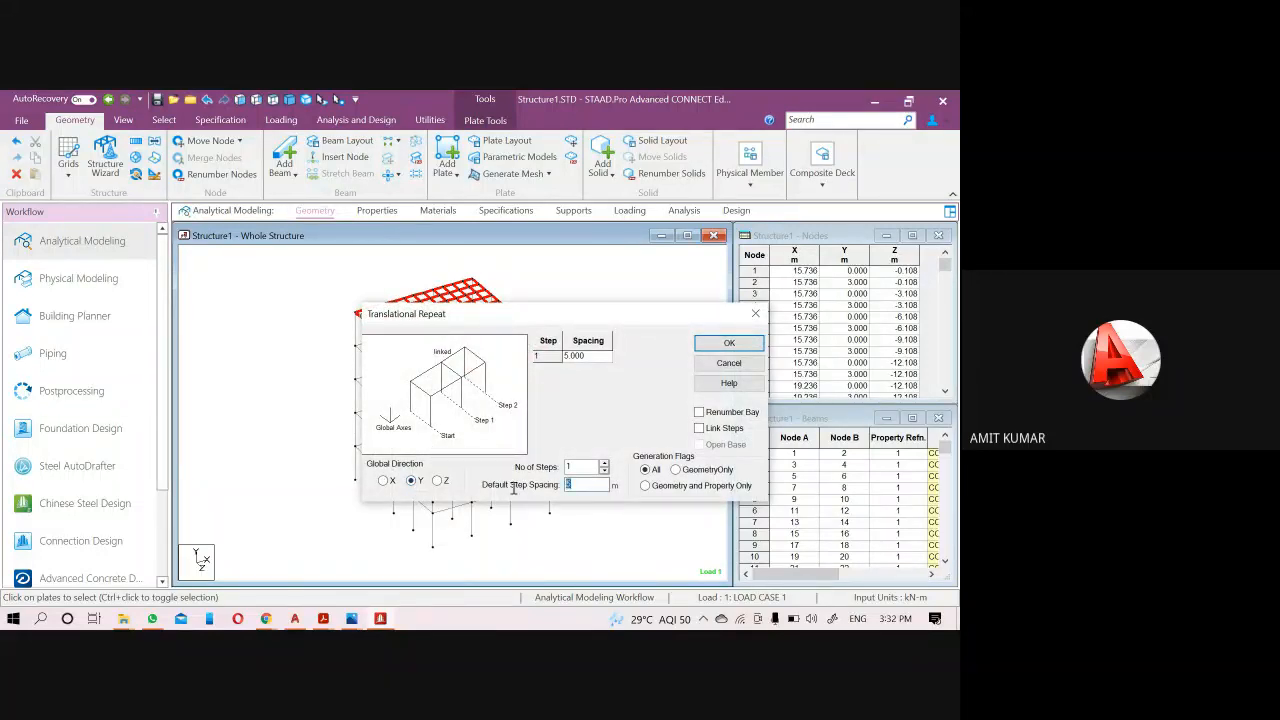
{"action": "type", "text": "-3"}
{"action": "left_click", "coordinate": [604, 463]}
{"action": "left_click", "coordinate": [604, 463]}
{"action": "left_click", "coordinate": [604, 463]}
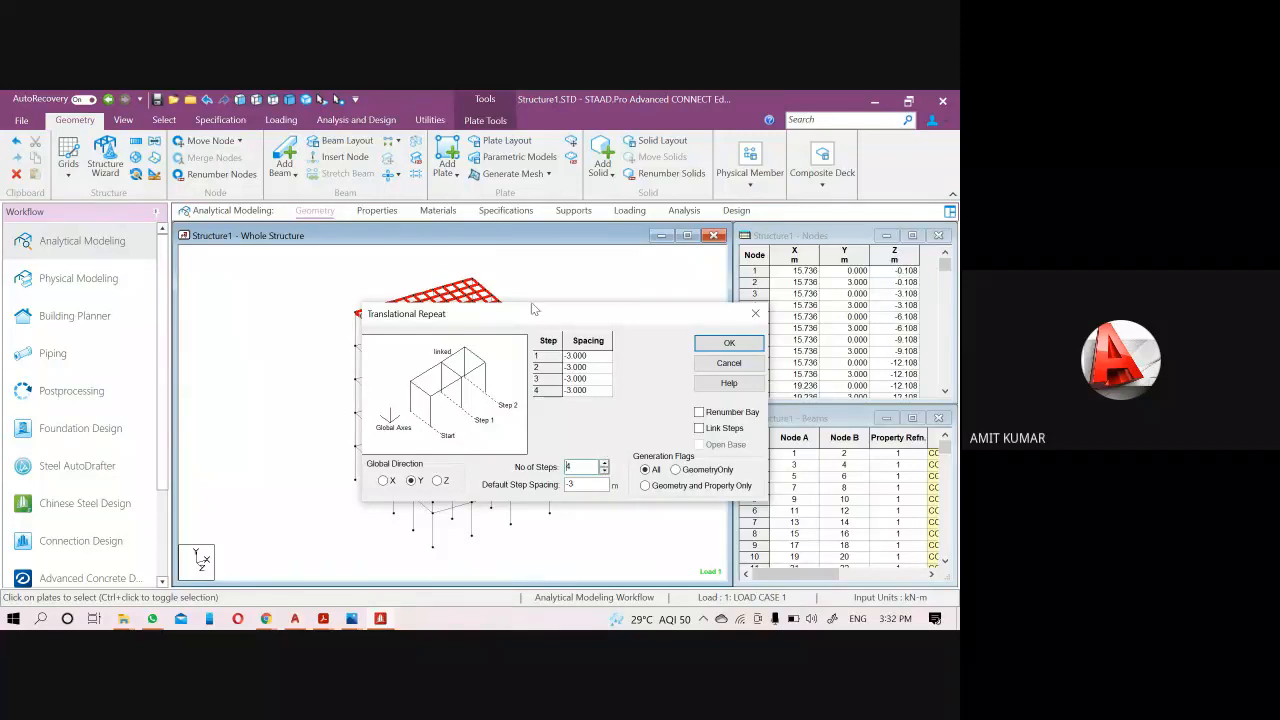
{"action": "left_click_drag", "start_coordinate": [551, 316], "coordinate": [762, 279]}
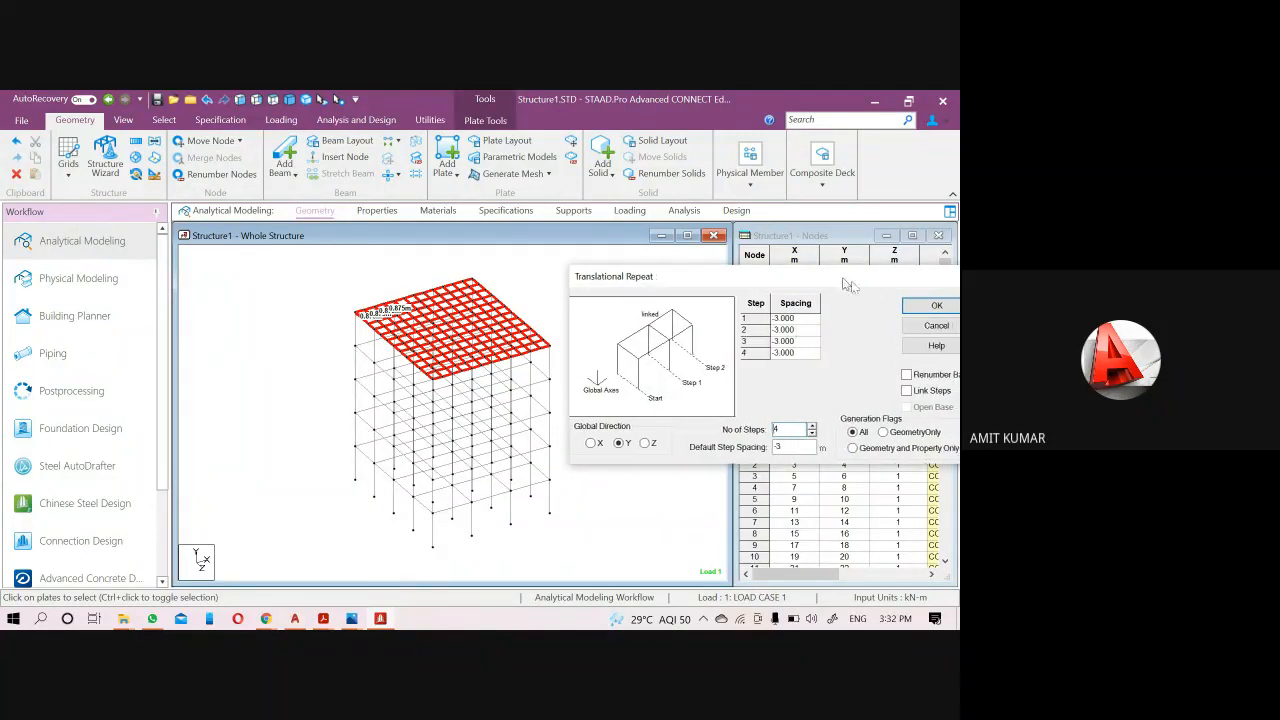
{"action": "left_click_drag", "start_coordinate": [866, 290], "coordinate": [648, 220]}
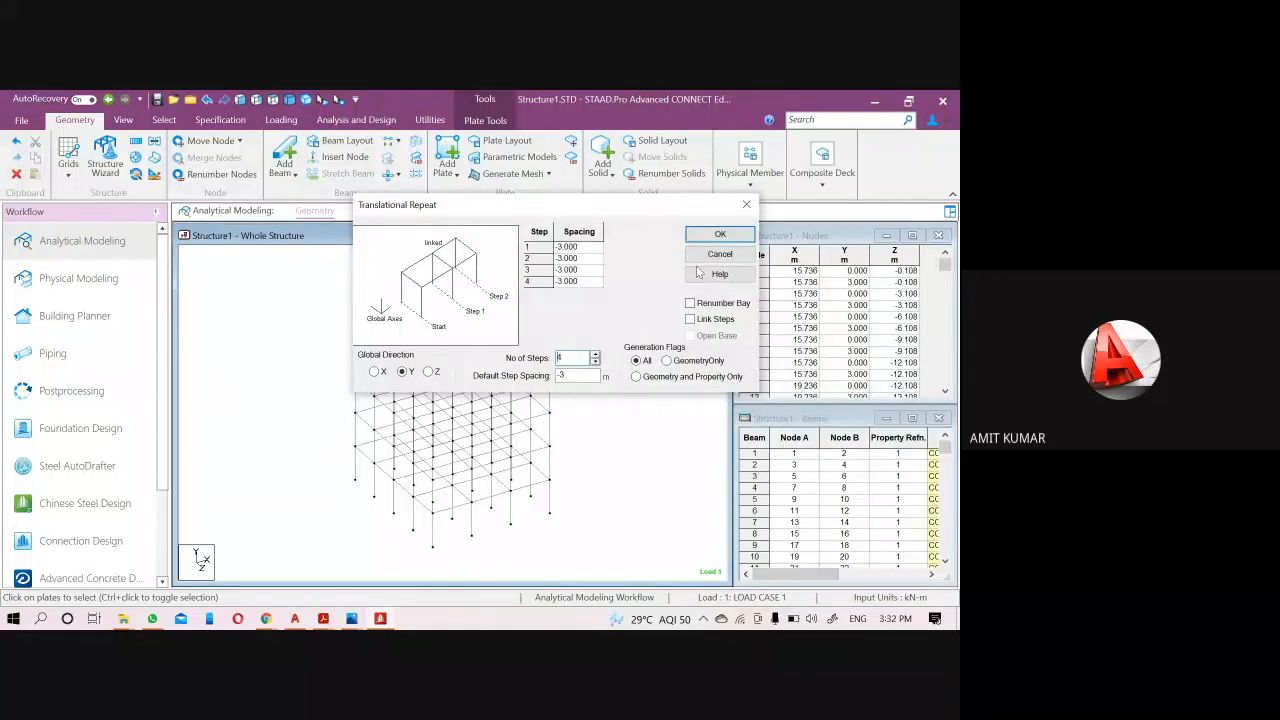
{"action": "left_click", "coordinate": [699, 233]}
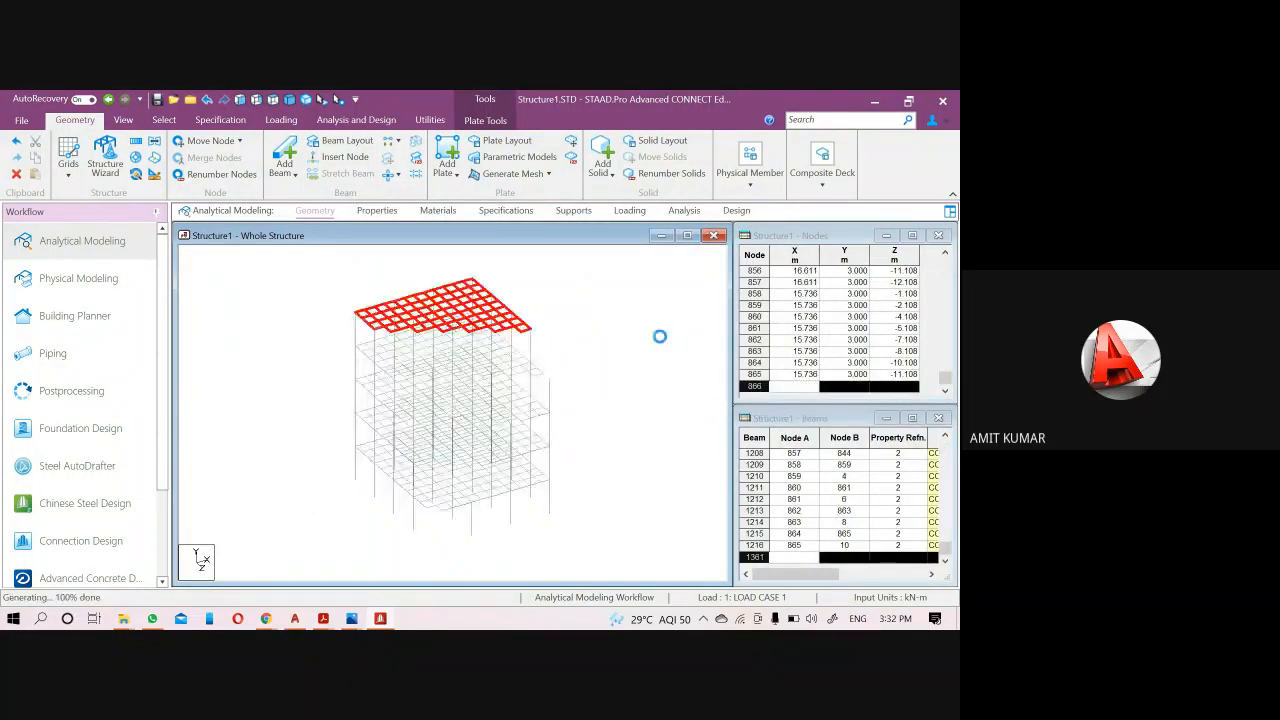
Assign the Plate 0.15 thickness property to all plates in the view.
{"action": "left_click", "coordinate": [362, 210]}
{"action": "left_click", "coordinate": [753, 336]}
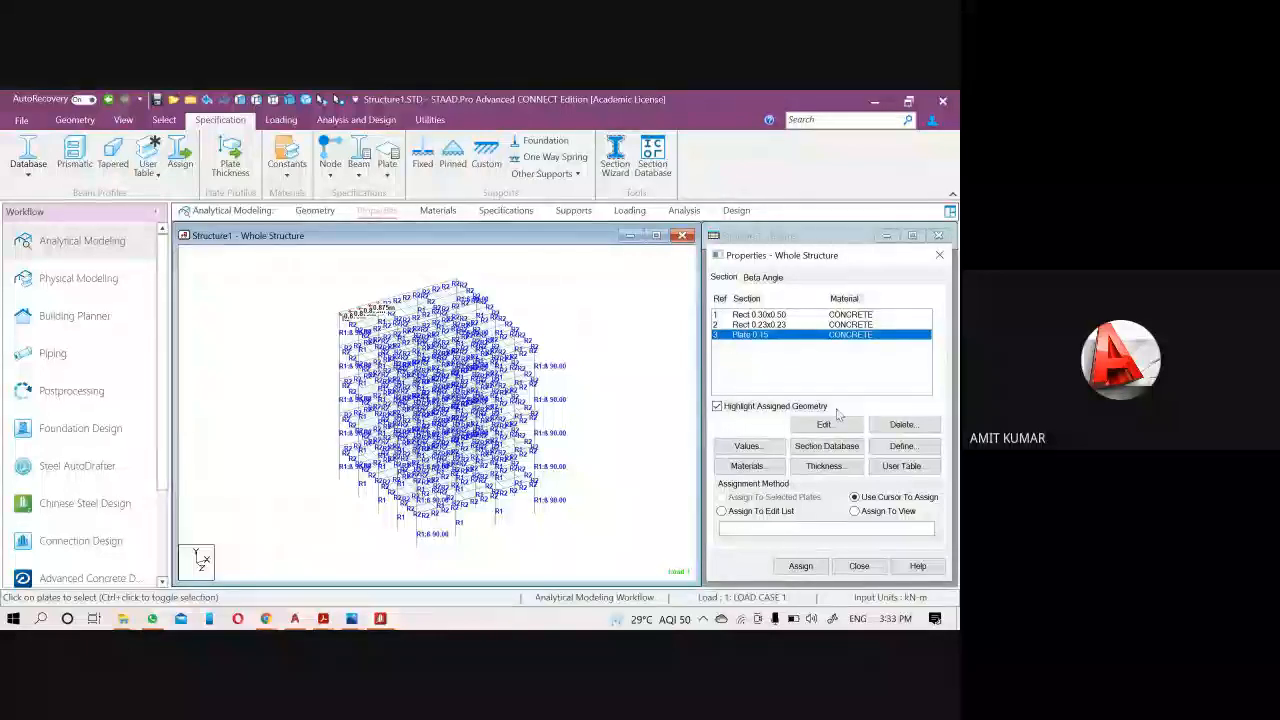
{"action": "left_click", "coordinate": [855, 512]}
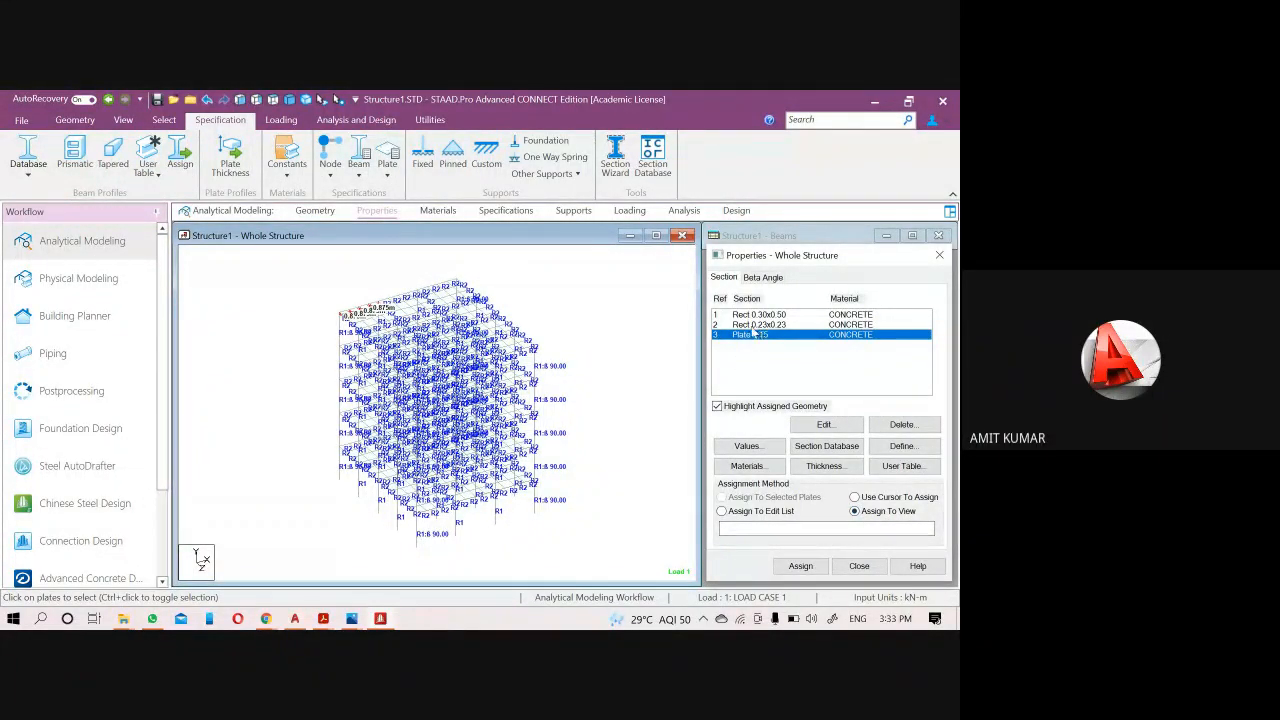
{"action": "left_click", "coordinate": [800, 566]}
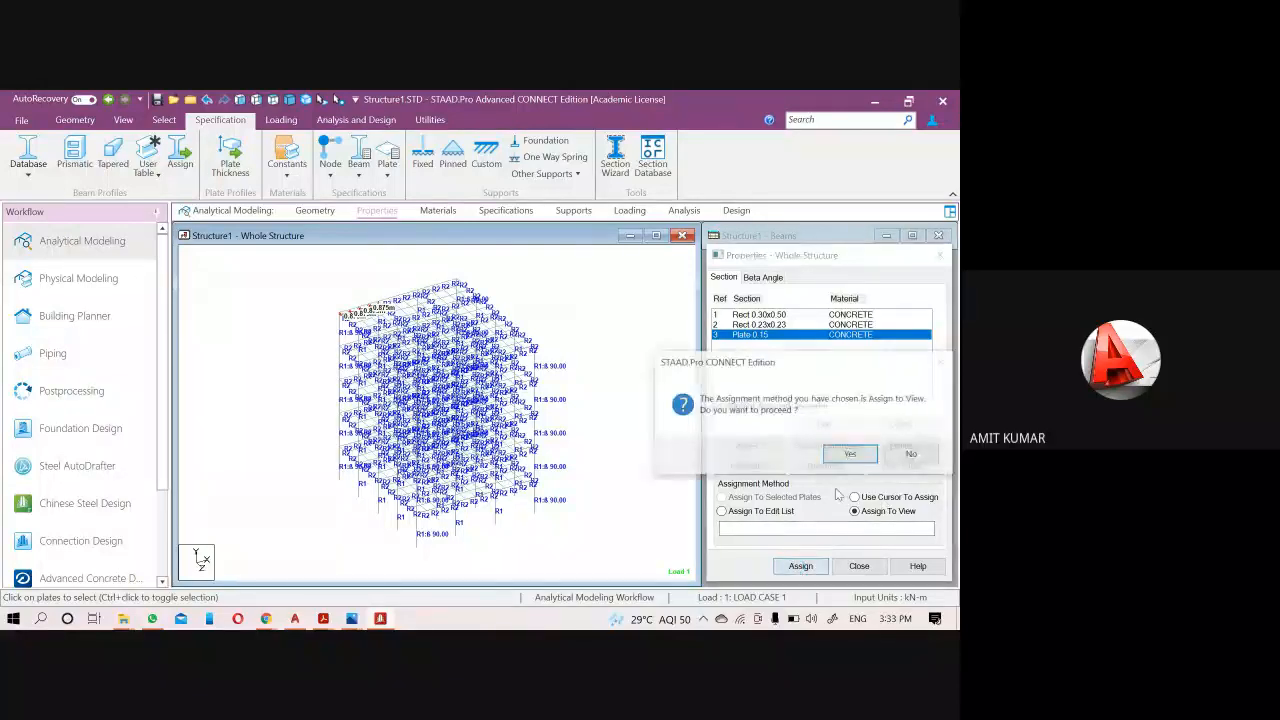
{"action": "left_click", "coordinate": [846, 452]}
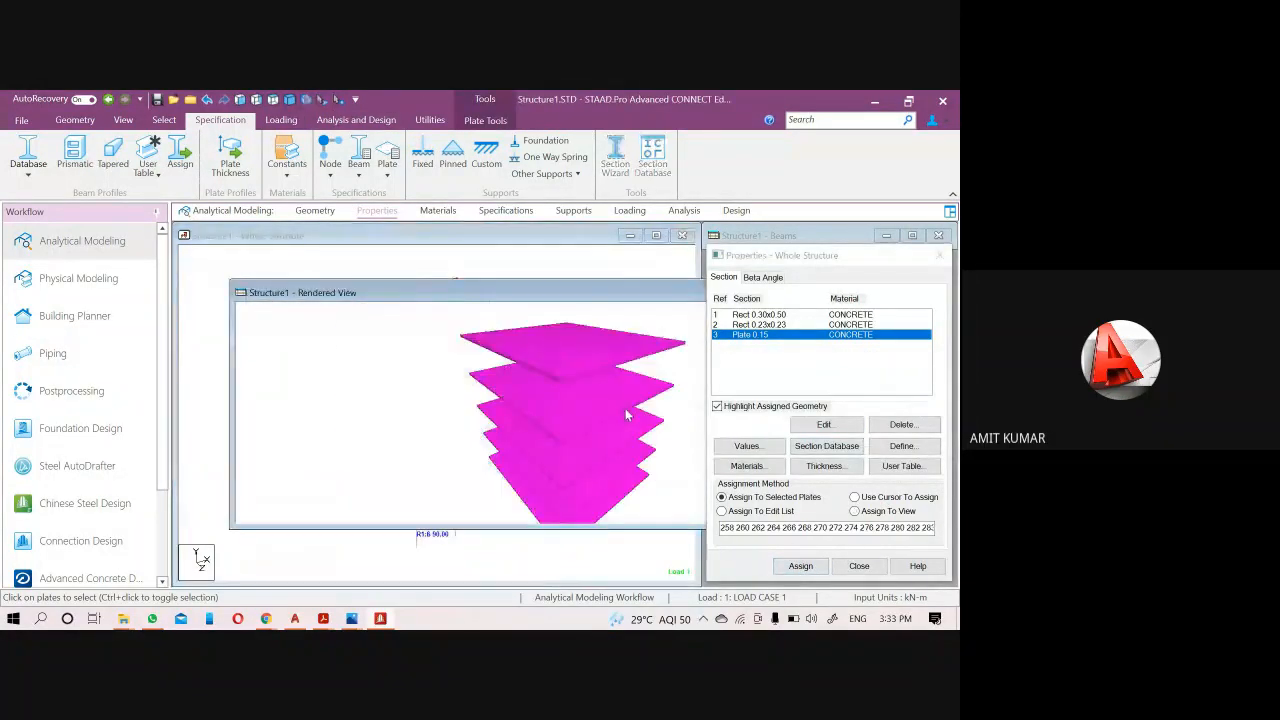
Inspect the stacked floor slabs in the rendered view and close that view.
{"action": "left_click_drag", "start_coordinate": [627, 411], "coordinate": [623, 366]}
{"action": "left_click_drag", "start_coordinate": [627, 297], "coordinate": [450, 302]}
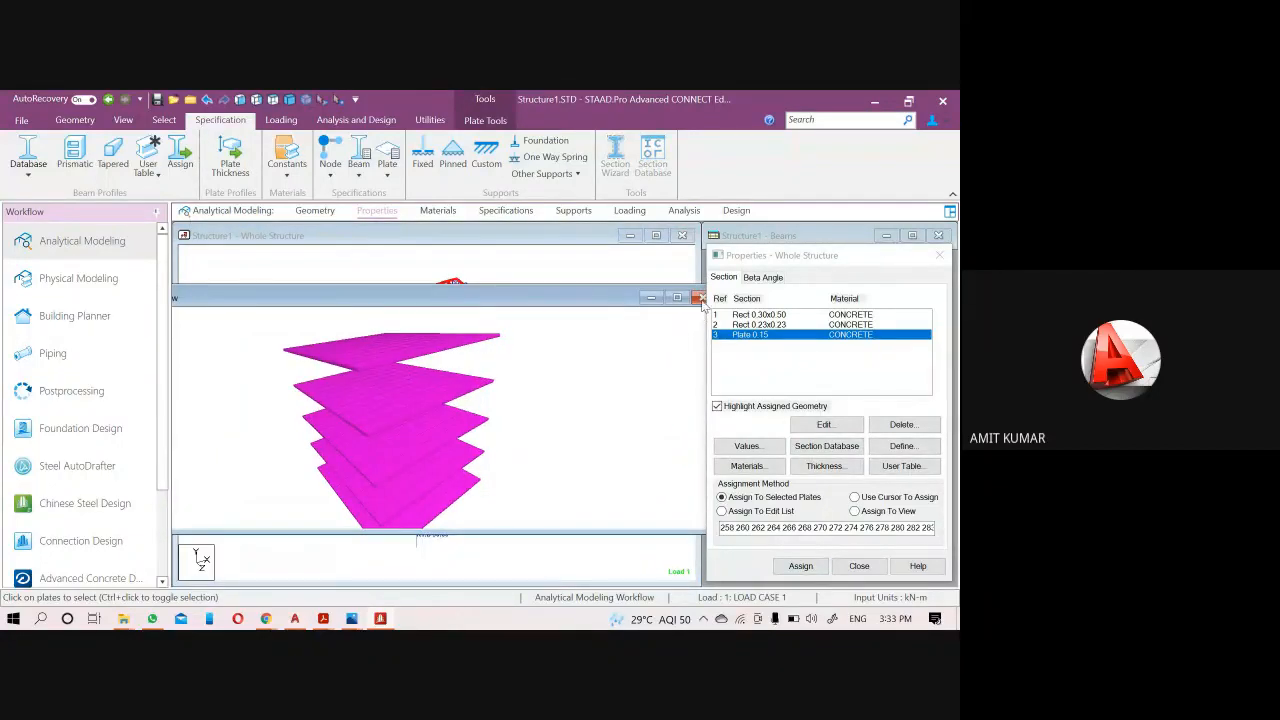
{"action": "left_click", "coordinate": [707, 312]}
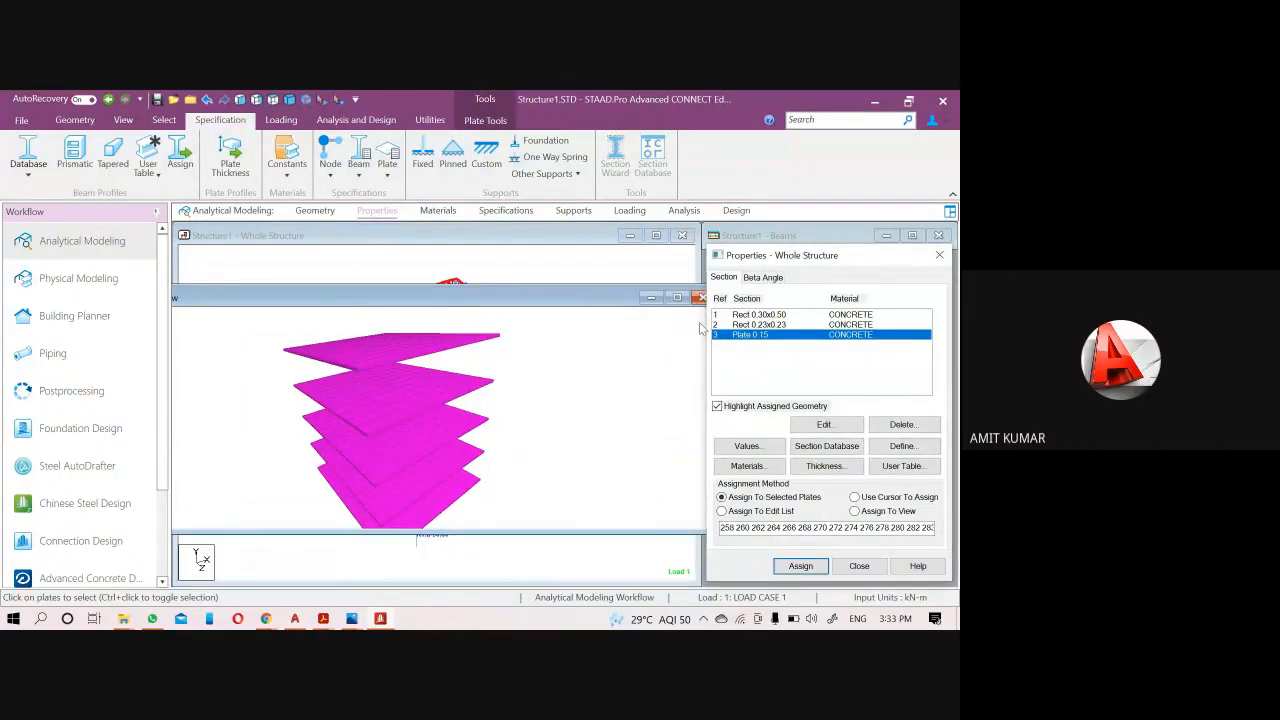
{"action": "left_click_drag", "start_coordinate": [705, 315], "coordinate": [637, 315]}
{"action": "left_click", "coordinate": [619, 302]}
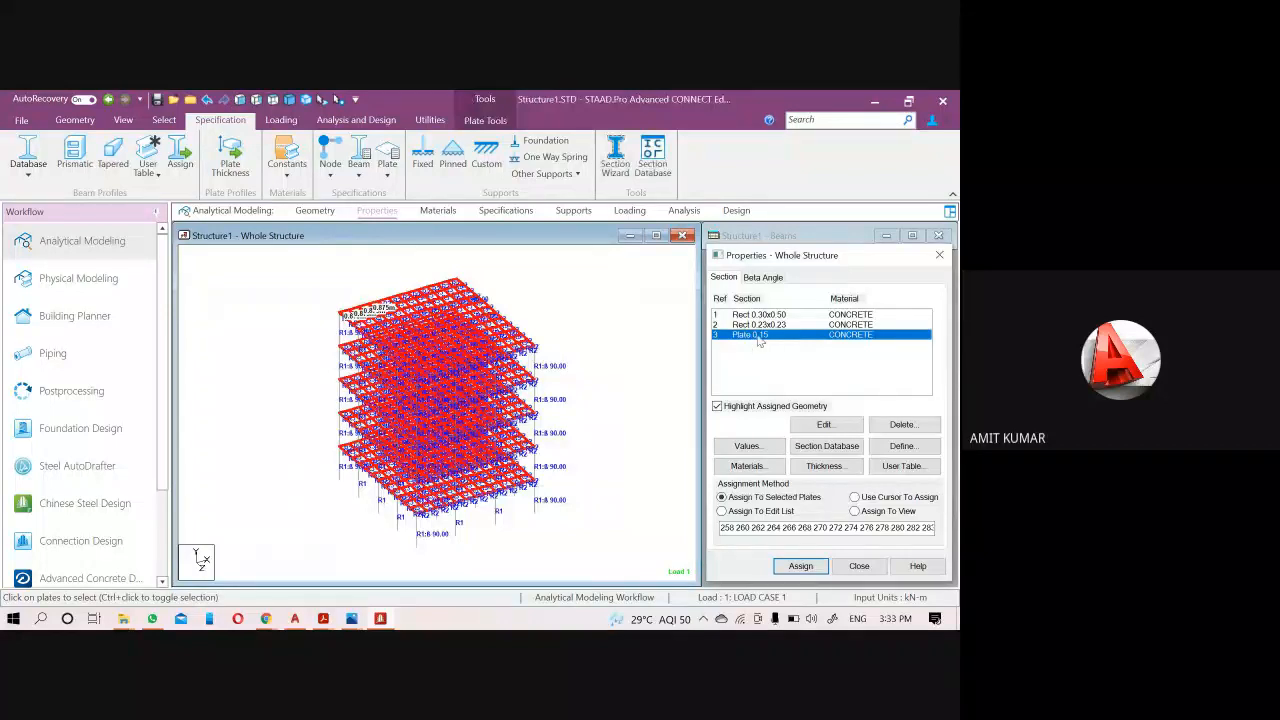
Review the node thicknesses and material of the Plate 0.15 property.
{"action": "right_click", "coordinate": [758, 340]}
{"action": "left_click", "coordinate": [690, 318]}
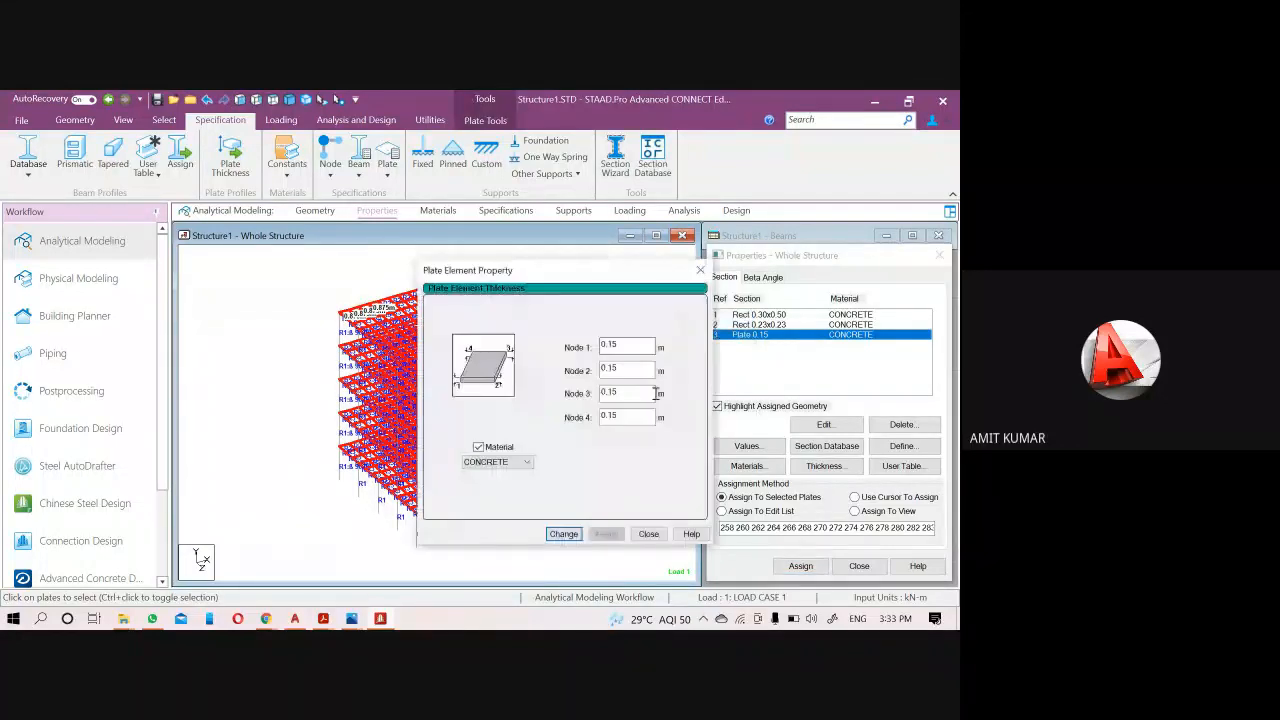
{"action": "left_click", "coordinate": [563, 533]}
Delete the Plate 0.15 property from the section list and dismiss the Section Profile Tables.
{"action": "right_click", "coordinate": [760, 336]}
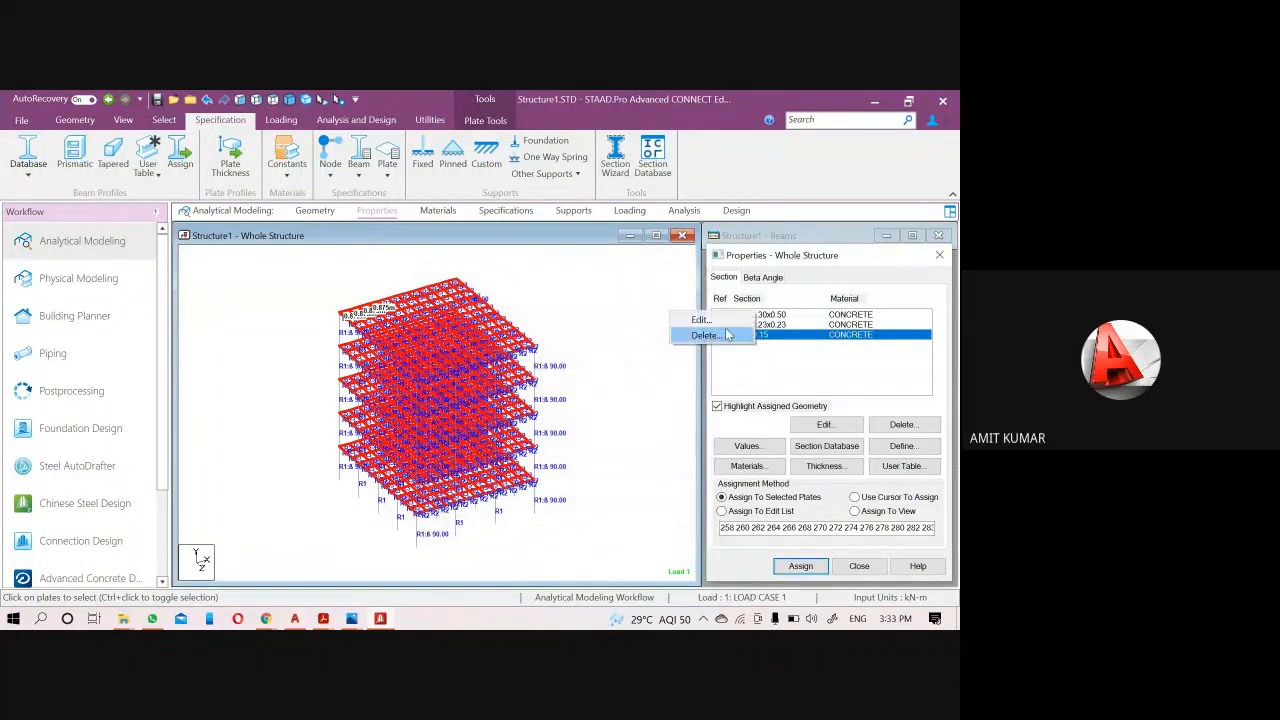
{"action": "left_click", "coordinate": [728, 335]}
{"action": "left_click", "coordinate": [847, 463]}
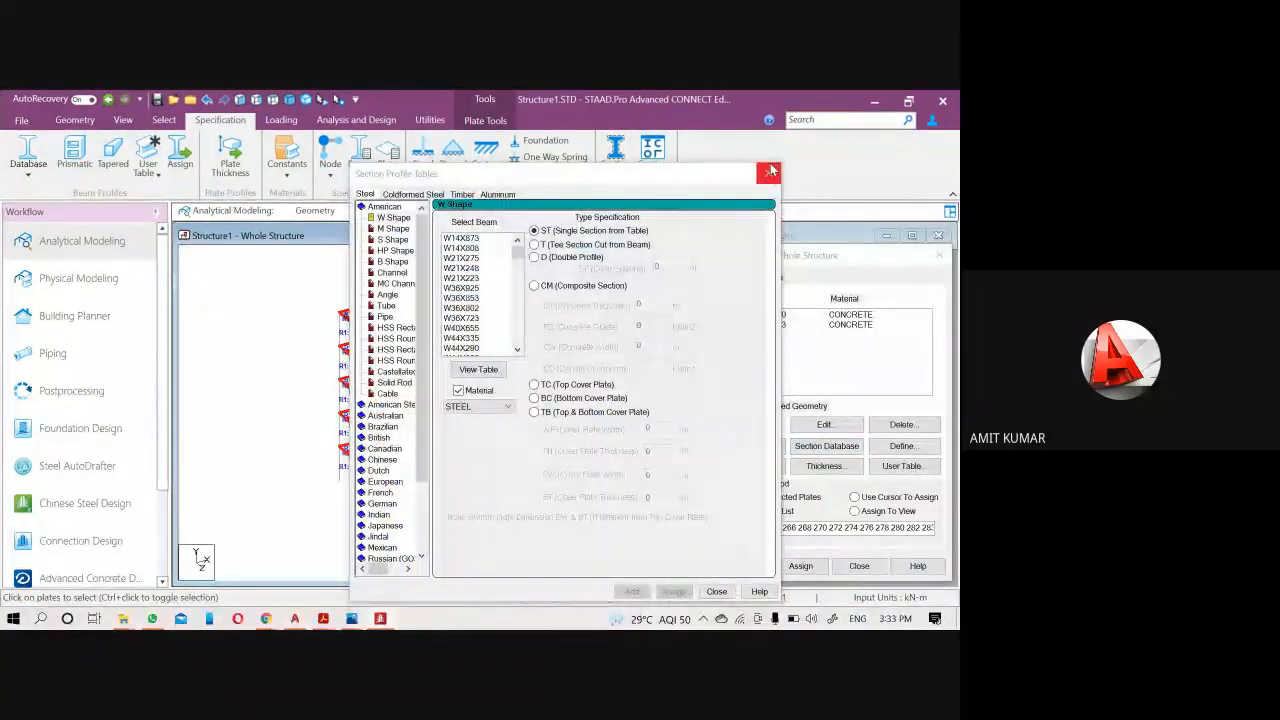
{"action": "left_click", "coordinate": [768, 172]}
Add a concrete plate thickness property of 0.15 m at all nodes.
{"action": "left_click", "coordinate": [824, 466]}
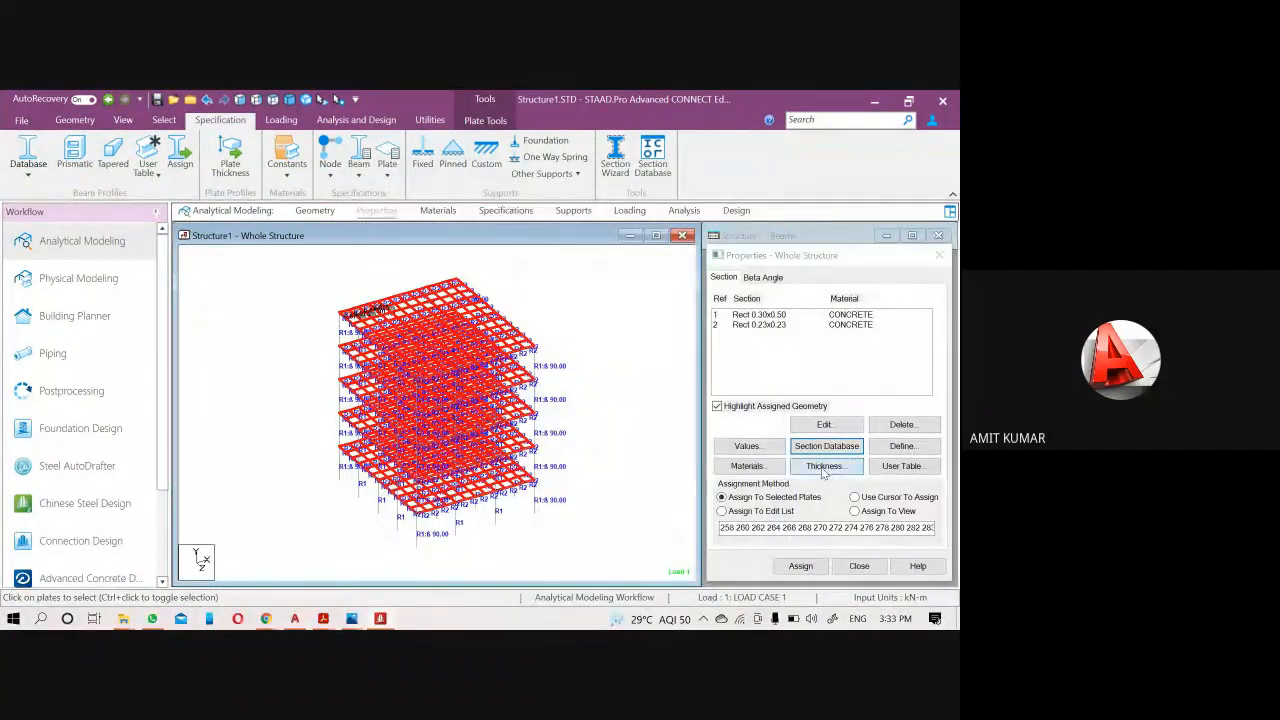
{"action": "double_click", "coordinate": [616, 347]}
{"action": "type", "text": ".15"}
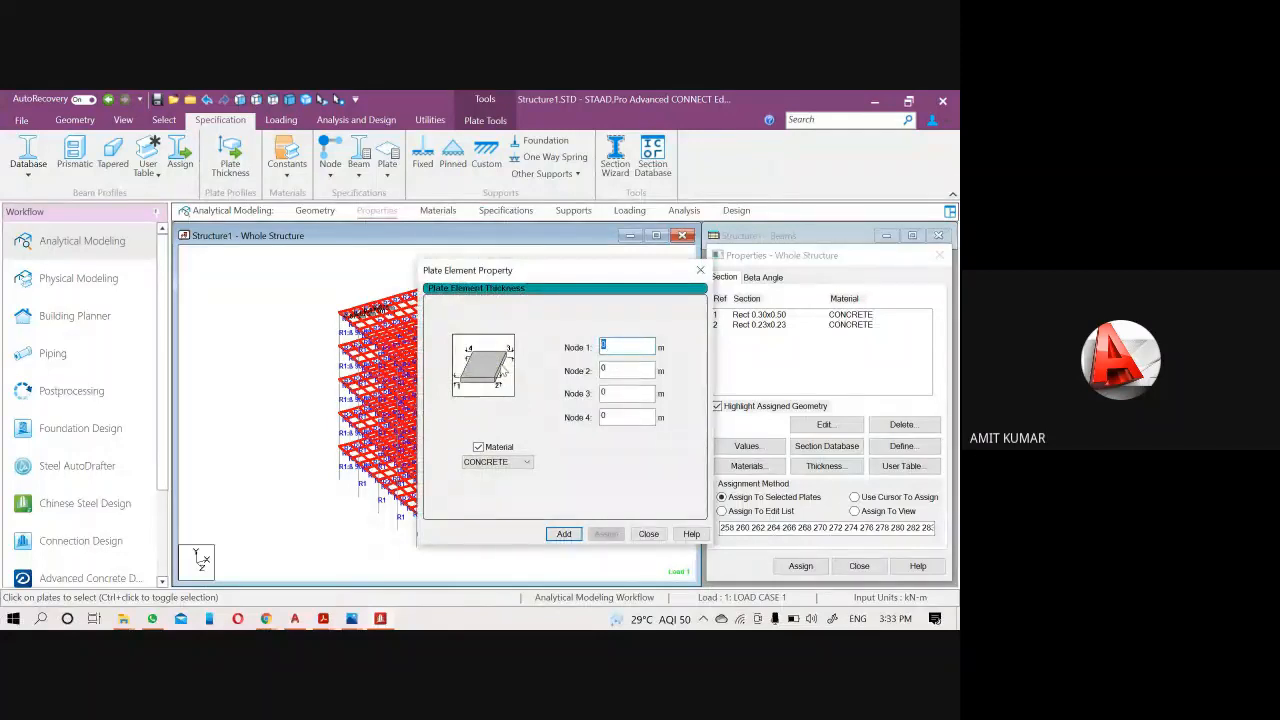
{"action": "left_click", "coordinate": [564, 533]}
Add a second concrete plate thickness property of 0.115 m and close the plate property dialog.
{"action": "key", "text": "BackSpace"}
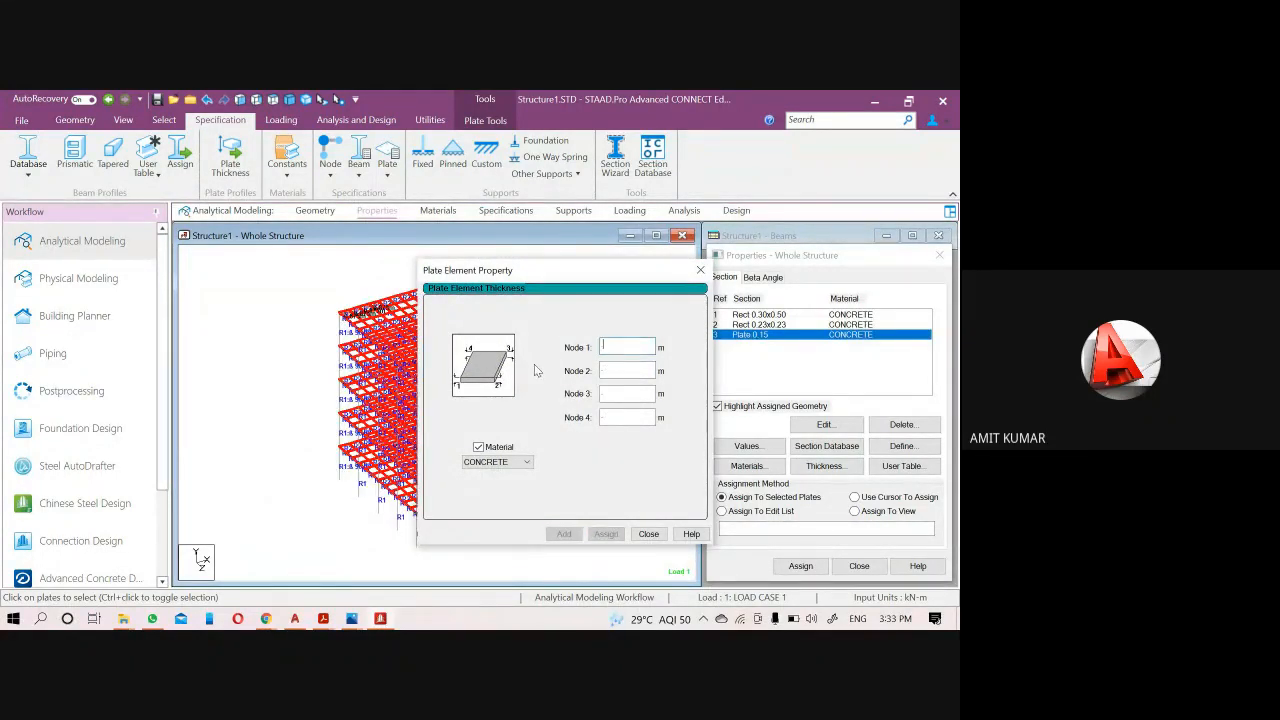
{"action": "type", "text": ".125"}
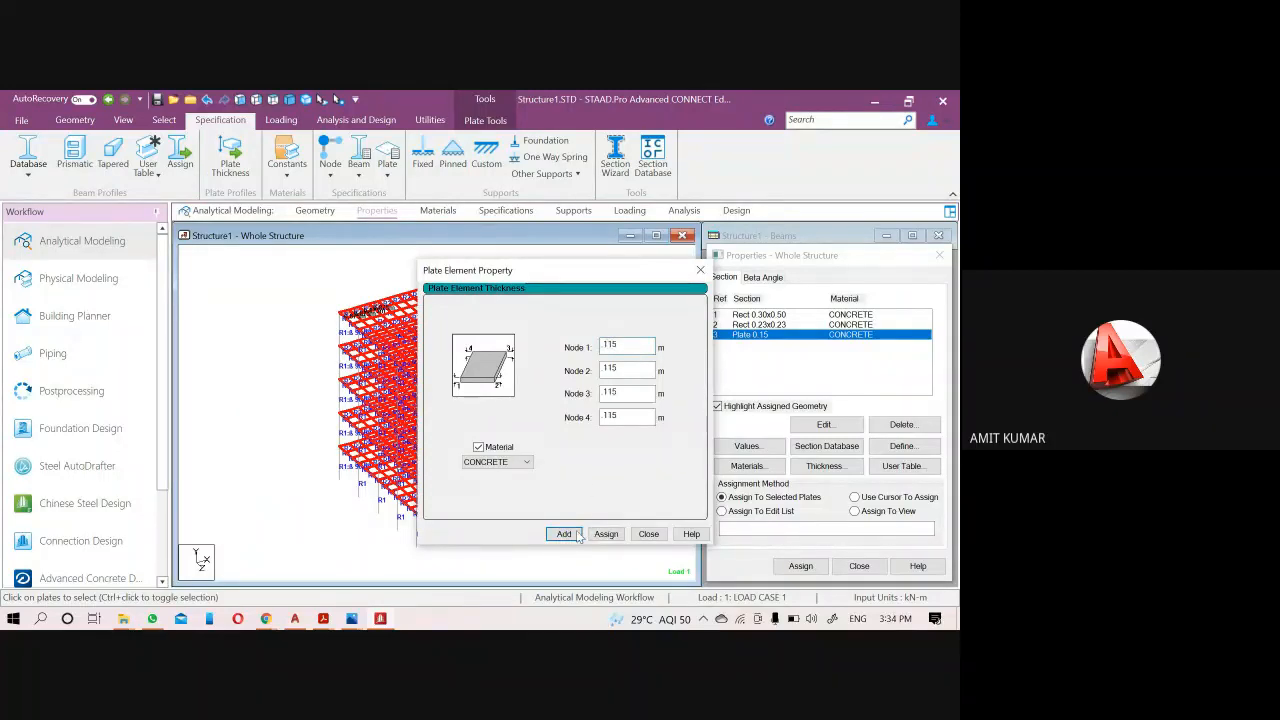
{"action": "left_click", "coordinate": [564, 533]}
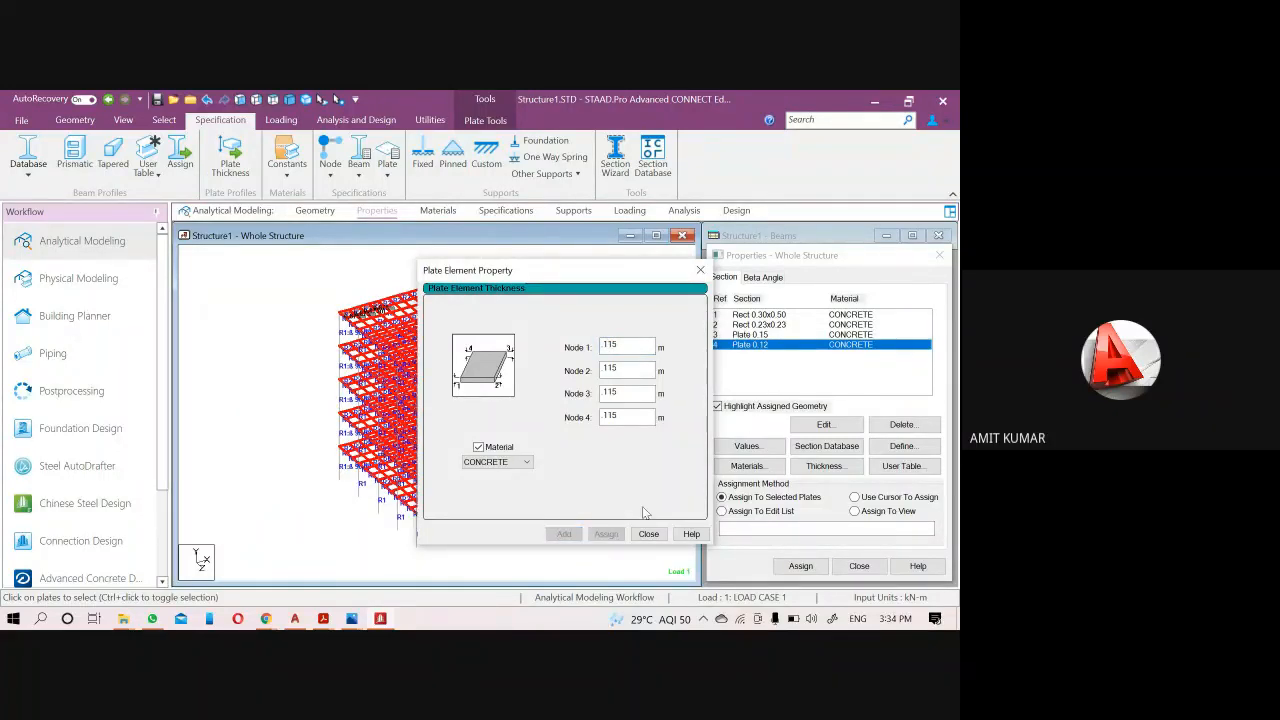
{"action": "left_click", "coordinate": [700, 270]}
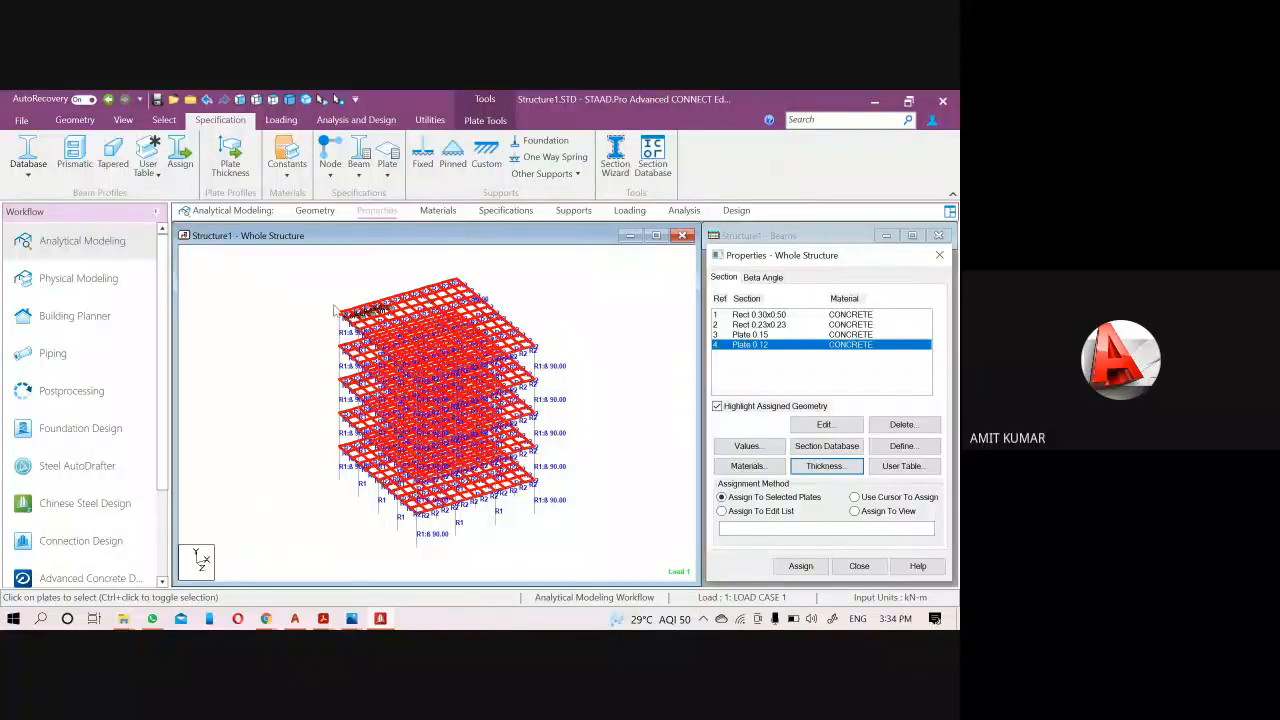
Show the building in front elevation and check the whole structure in a rendered view.
{"action": "left_click", "coordinate": [758, 348]}
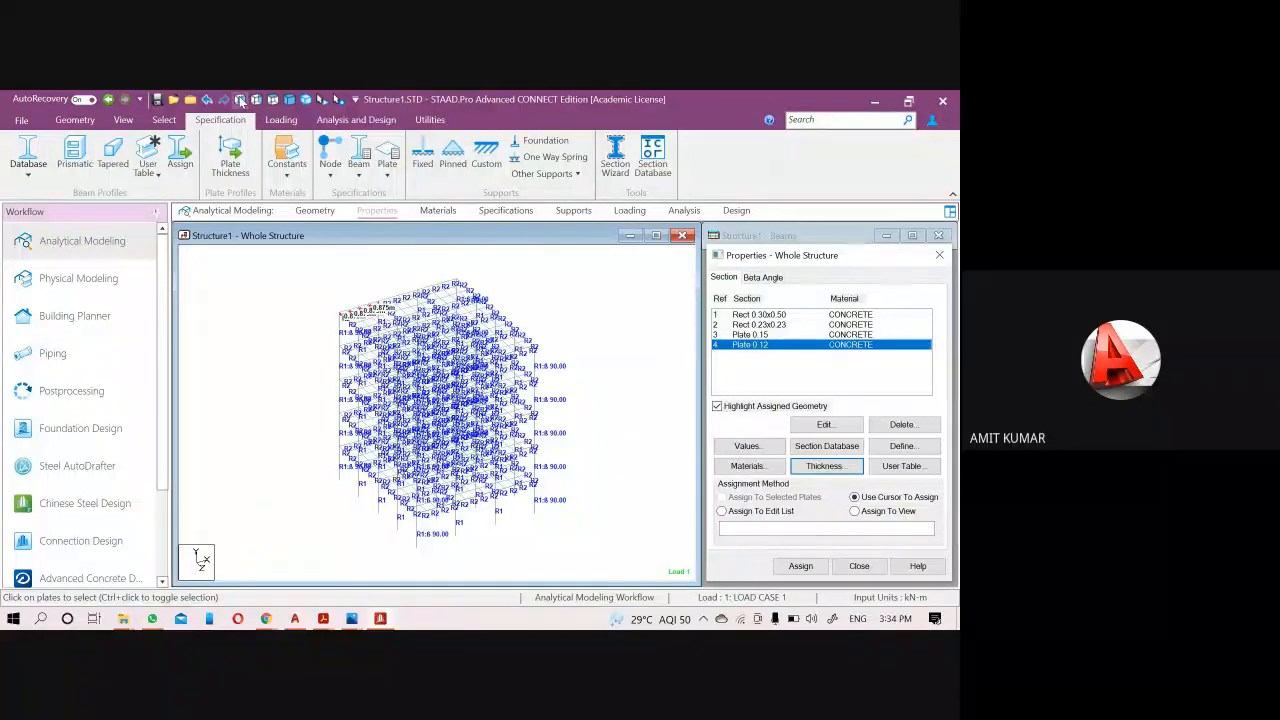
{"action": "left_click", "coordinate": [240, 100]}
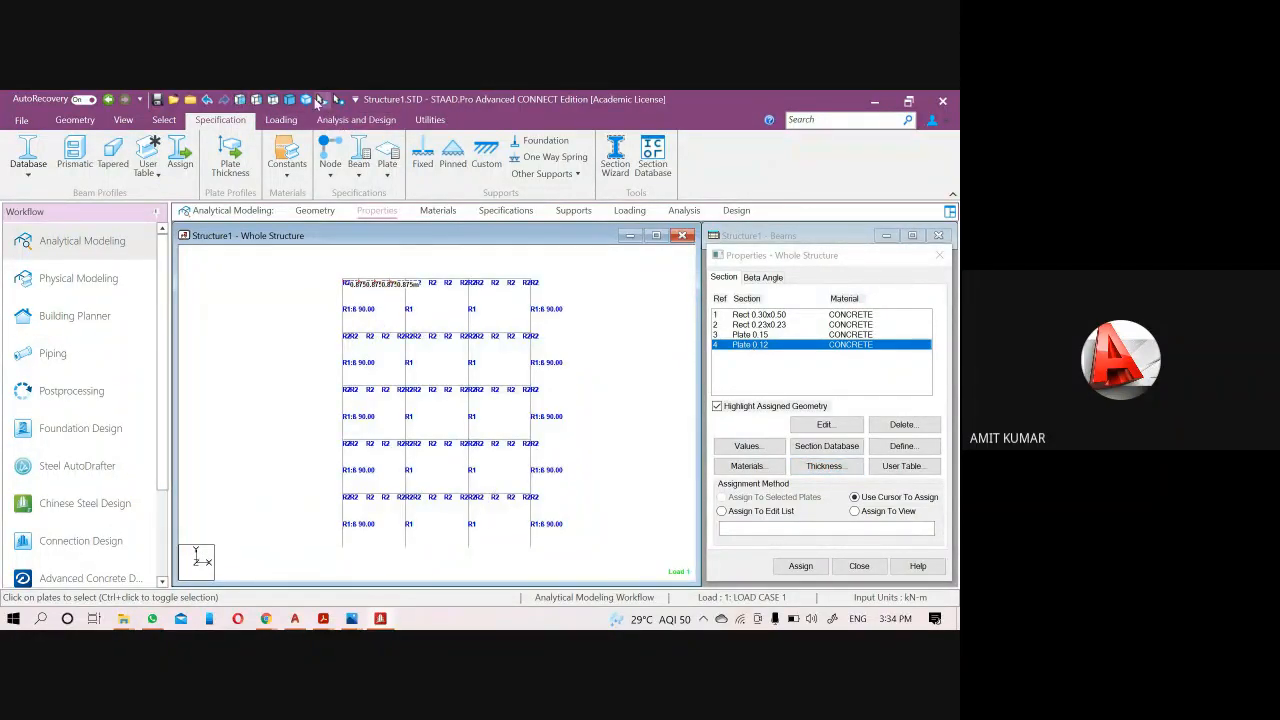
{"action": "left_click", "coordinate": [318, 101]}
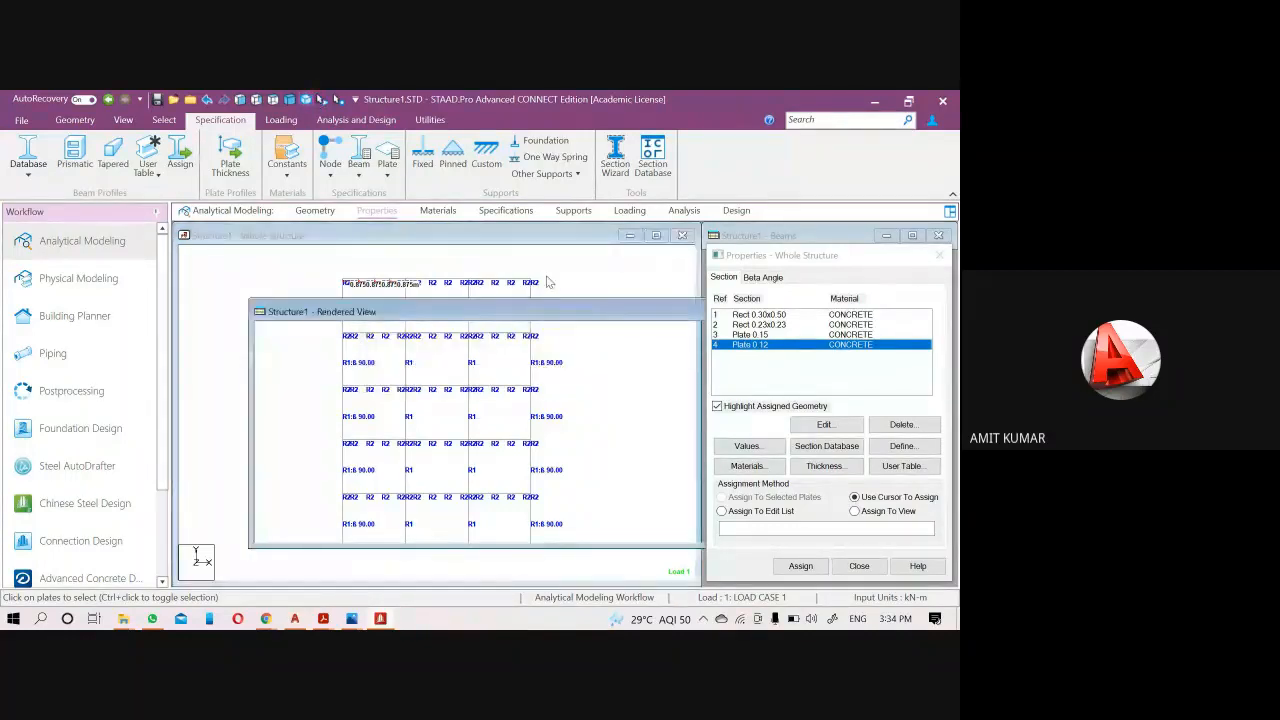
{"action": "left_click_drag", "start_coordinate": [616, 311], "coordinate": [390, 311]}
{"action": "left_click_drag", "start_coordinate": [542, 316], "coordinate": [380, 311]}
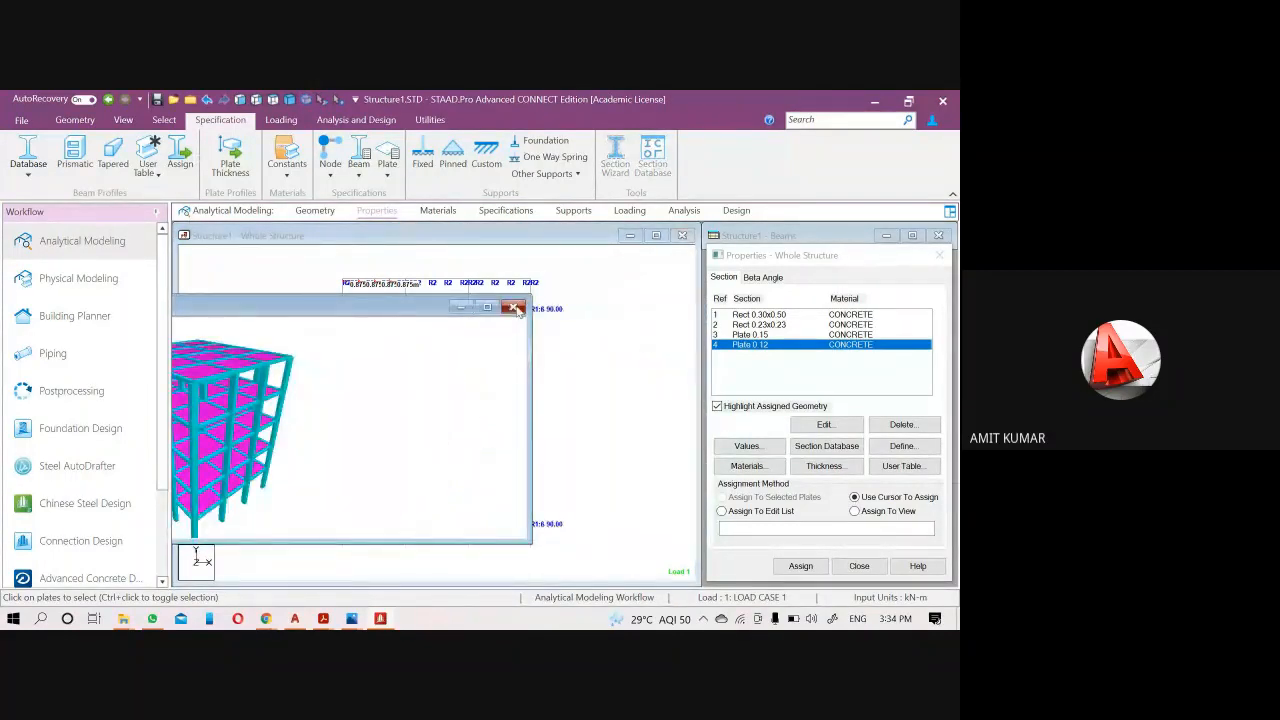
{"action": "left_click", "coordinate": [513, 307]}
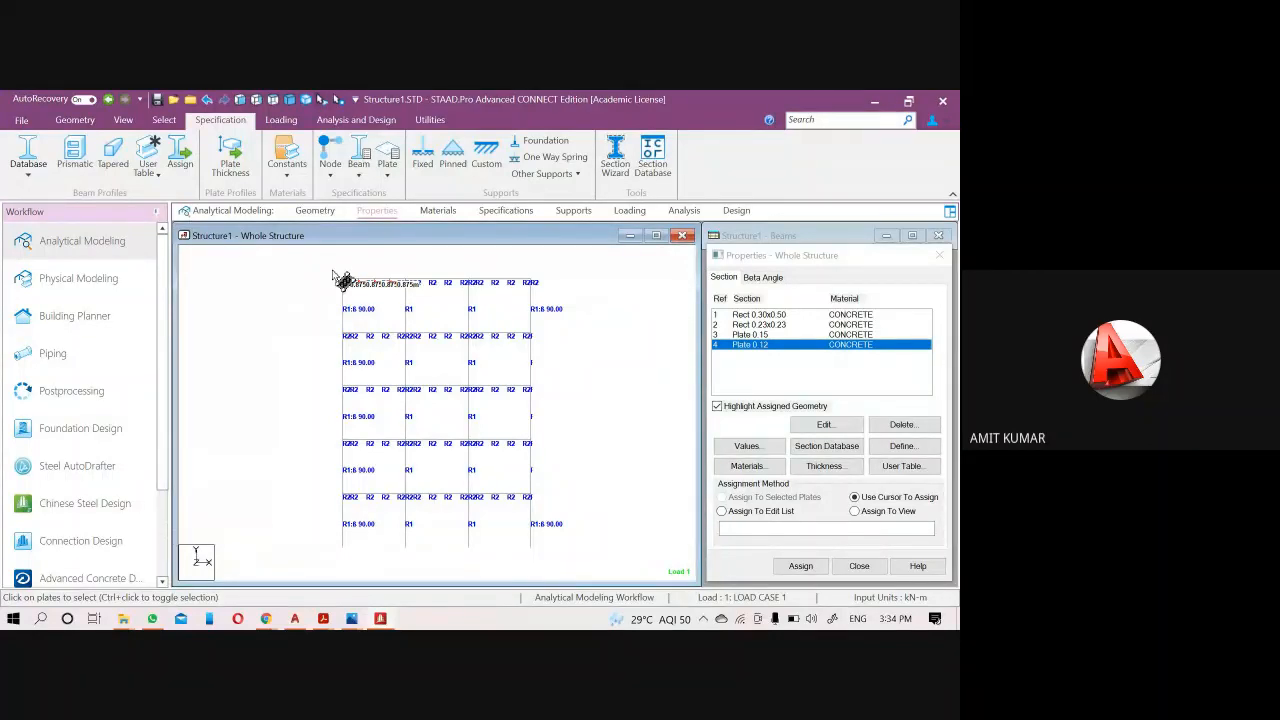
Assign the Plate 0.12 thickness property to all slab plates of the top floor.
{"action": "left_click_drag", "start_coordinate": [340, 278], "coordinate": [598, 298]}
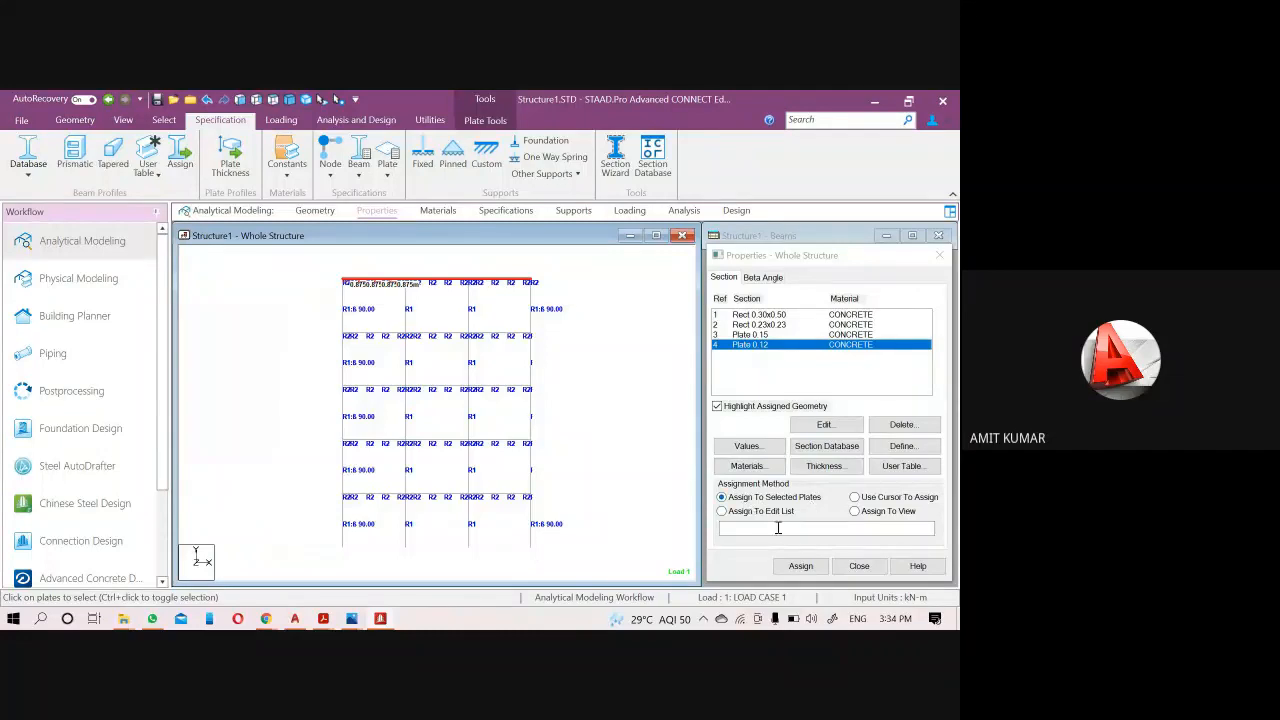
{"action": "left_click", "coordinate": [800, 566]}
{"action": "left_click", "coordinate": [848, 457]}
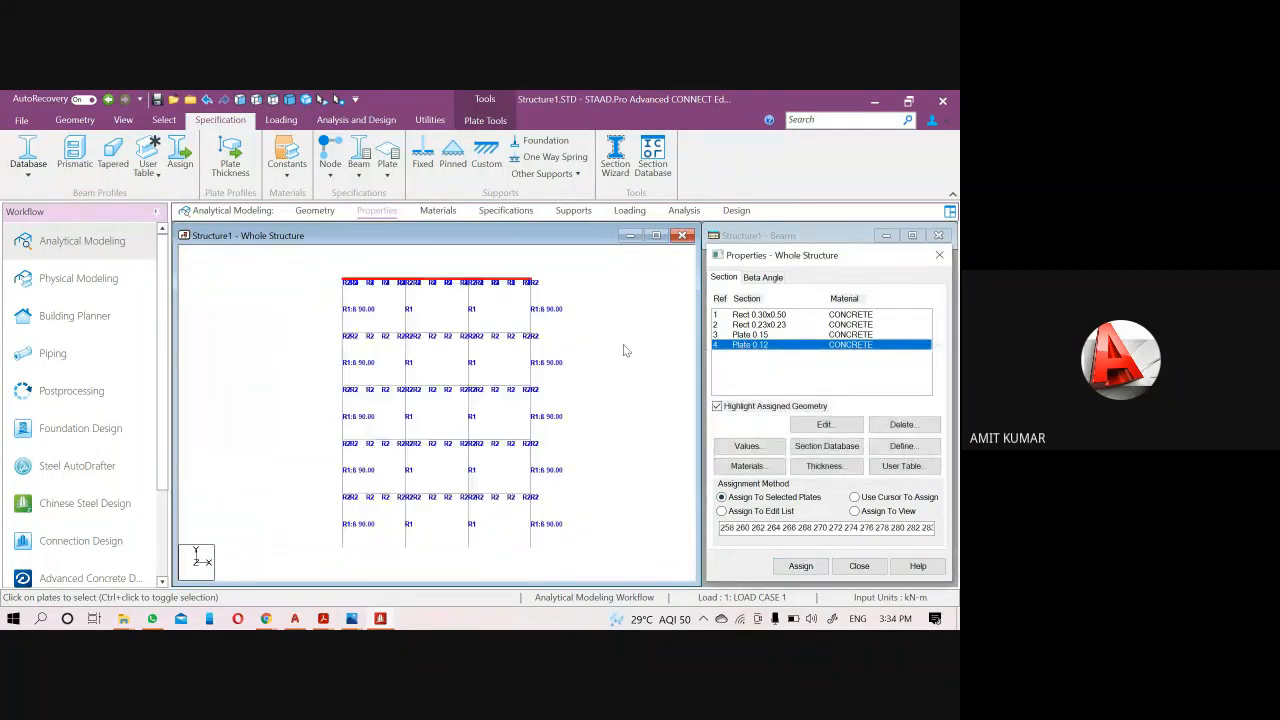
Assign the Plate 0.15 thickness property to the slab plates of the four floors below the top floor.
{"action": "left_click", "coordinate": [750, 334]}
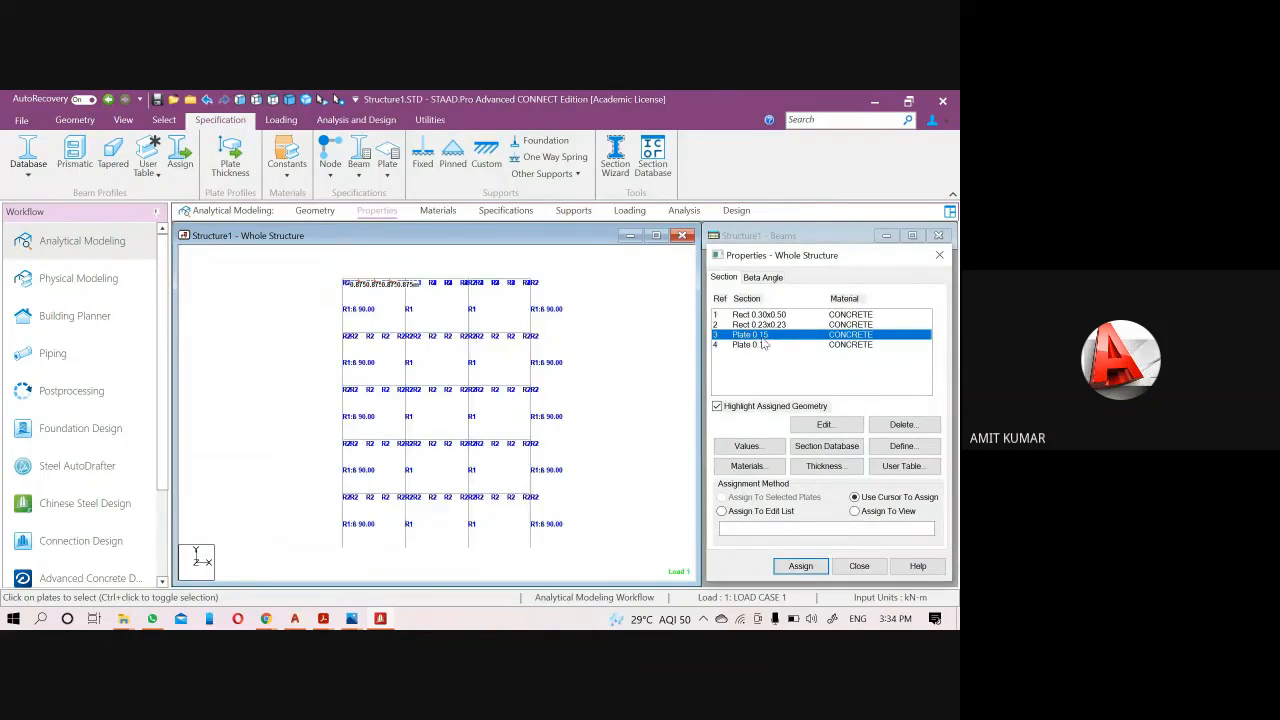
{"action": "left_click_drag", "start_coordinate": [314, 318], "coordinate": [633, 576]}
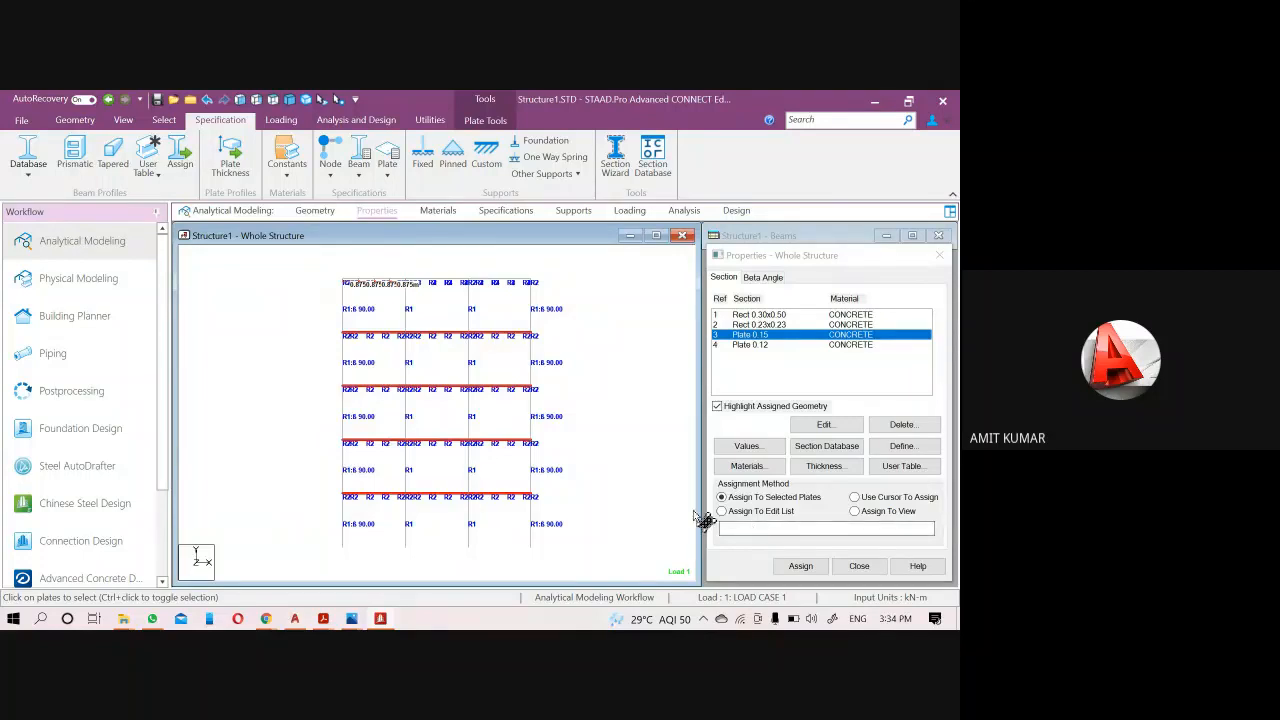
{"action": "left_click", "coordinate": [800, 566]}
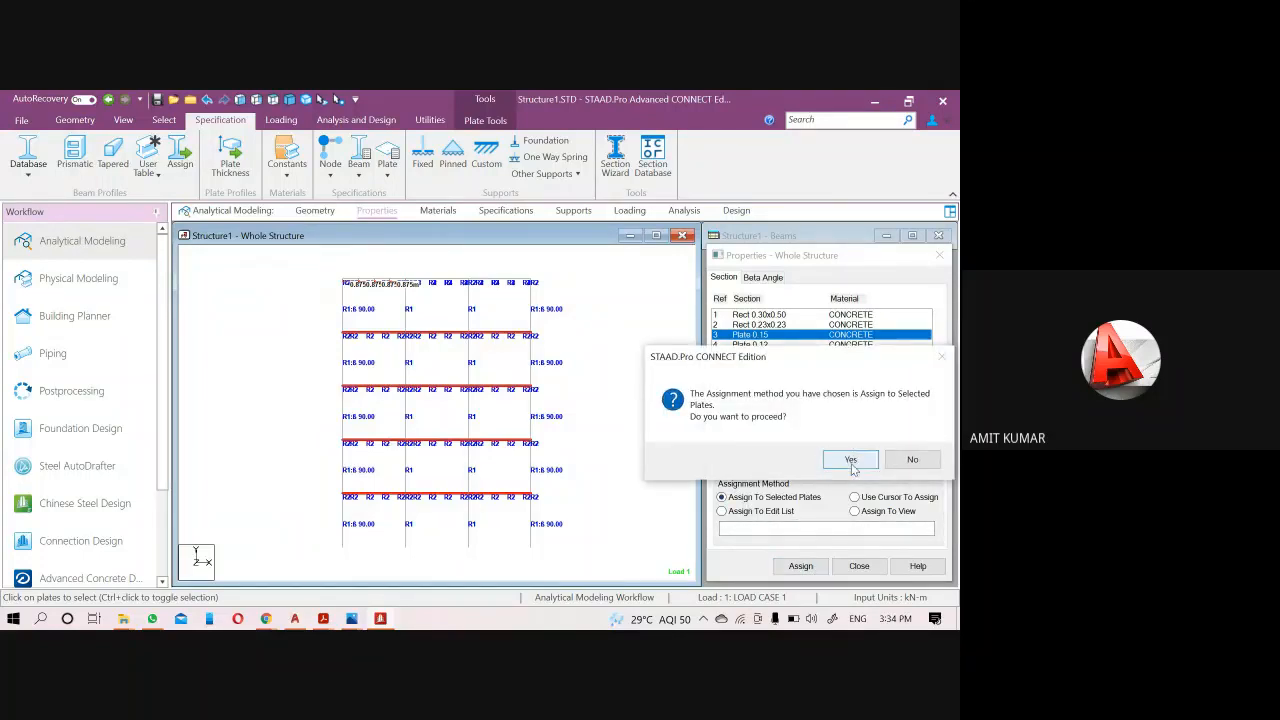
{"action": "left_click", "coordinate": [848, 458]}
{"action": "left_click", "coordinate": [615, 360]}
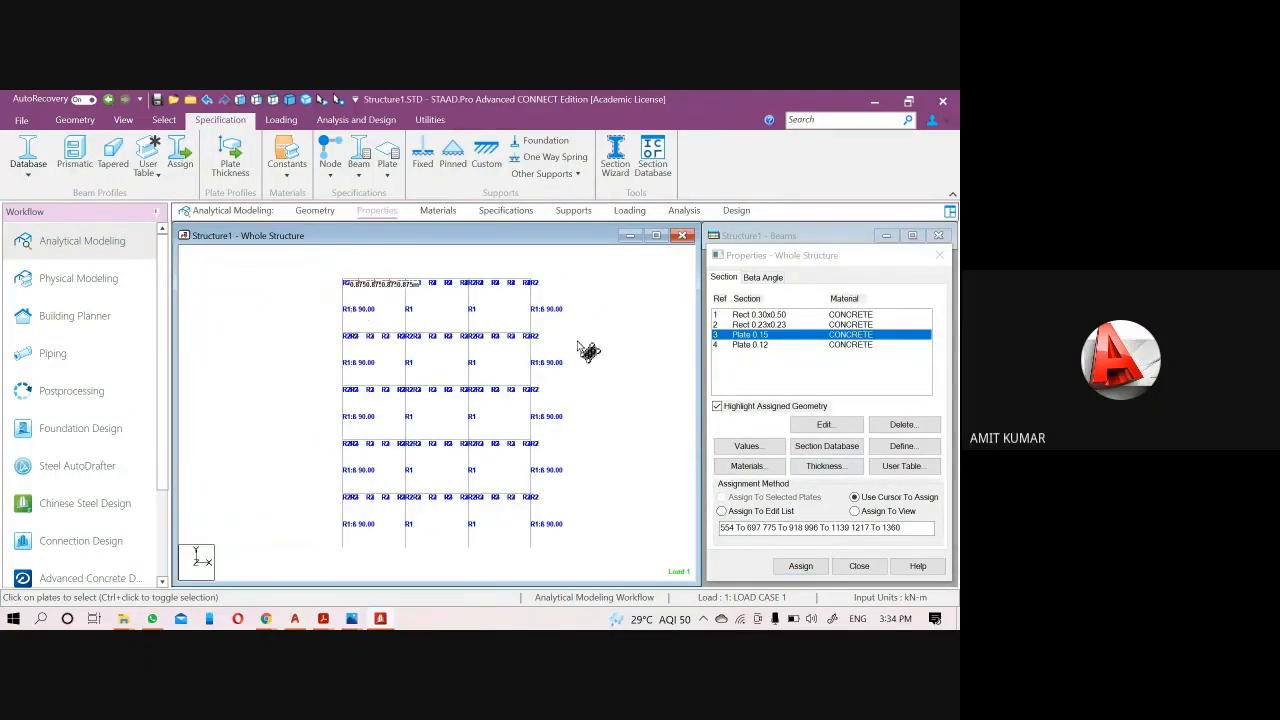
Inspect the slabs in the 3D rendered model, with no selection and again with all floor plates selected.
{"action": "left_click", "coordinate": [310, 101]}
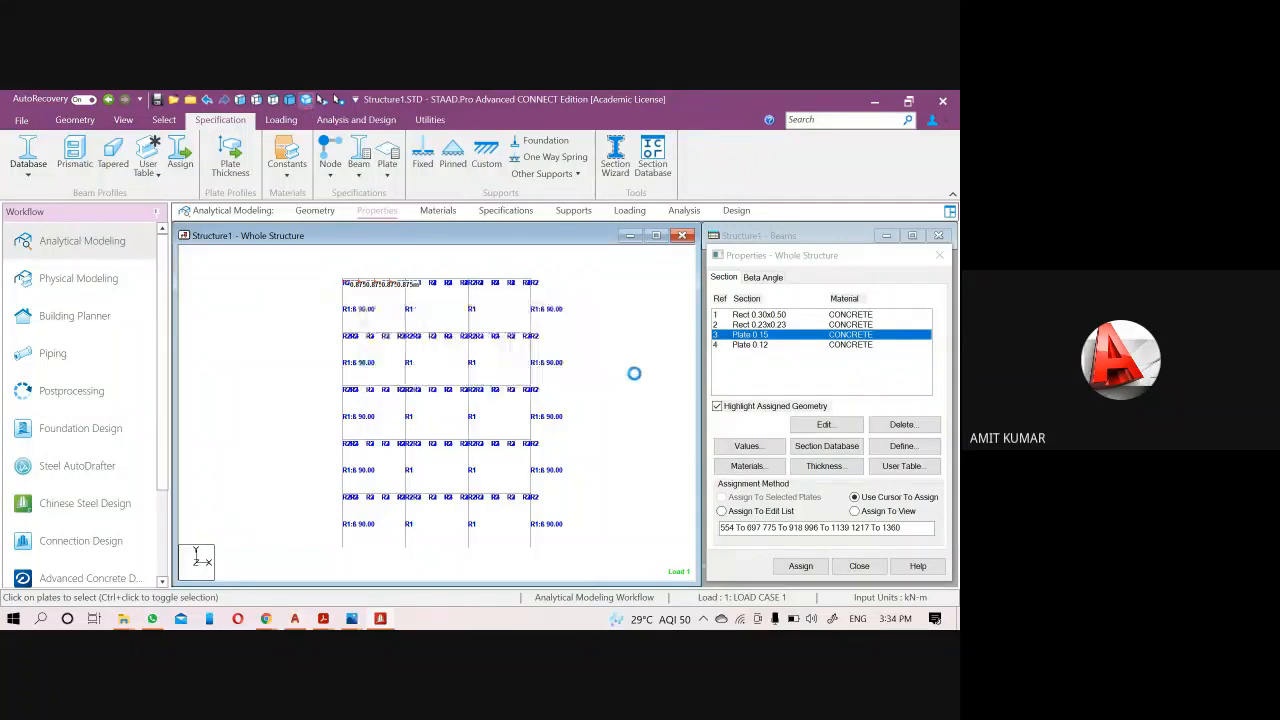
{"action": "left_click_drag", "start_coordinate": [625, 377], "coordinate": [301, 336]}
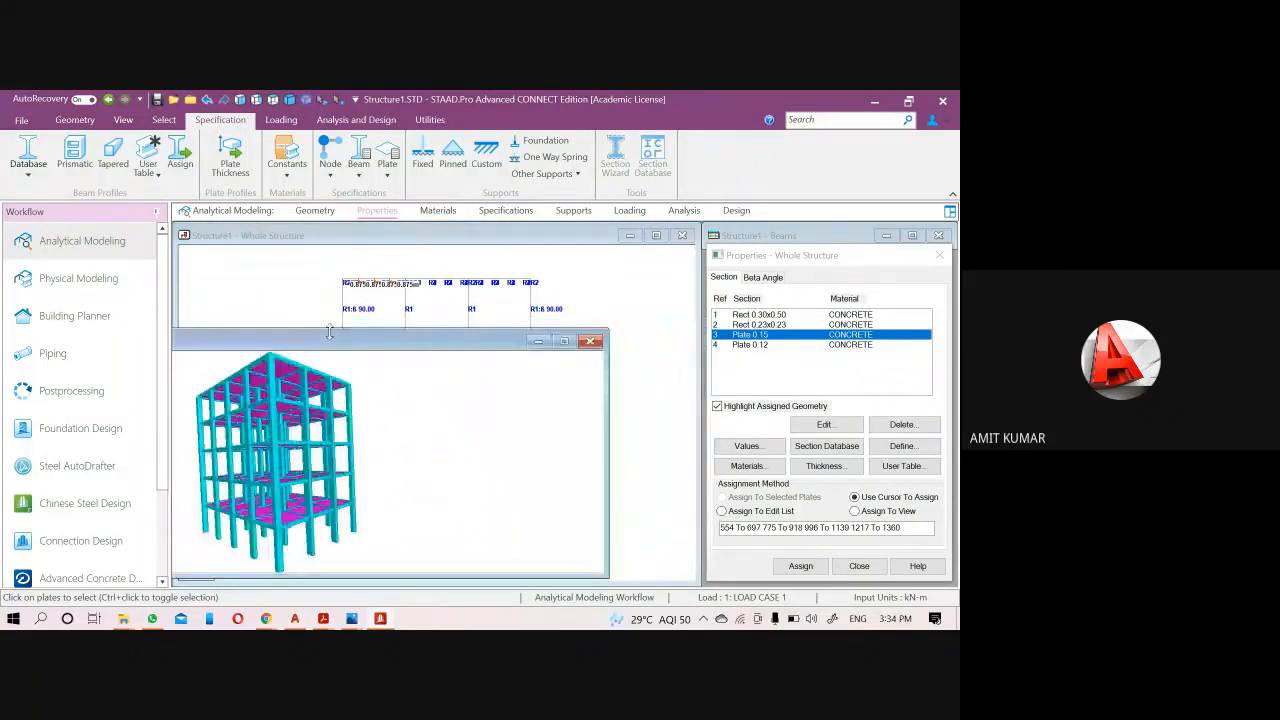
{"action": "left_click", "coordinate": [590, 343]}
{"action": "left_click_drag", "start_coordinate": [351, 294], "coordinate": [622, 545]}
{"action": "left_click", "coordinate": [308, 100]}
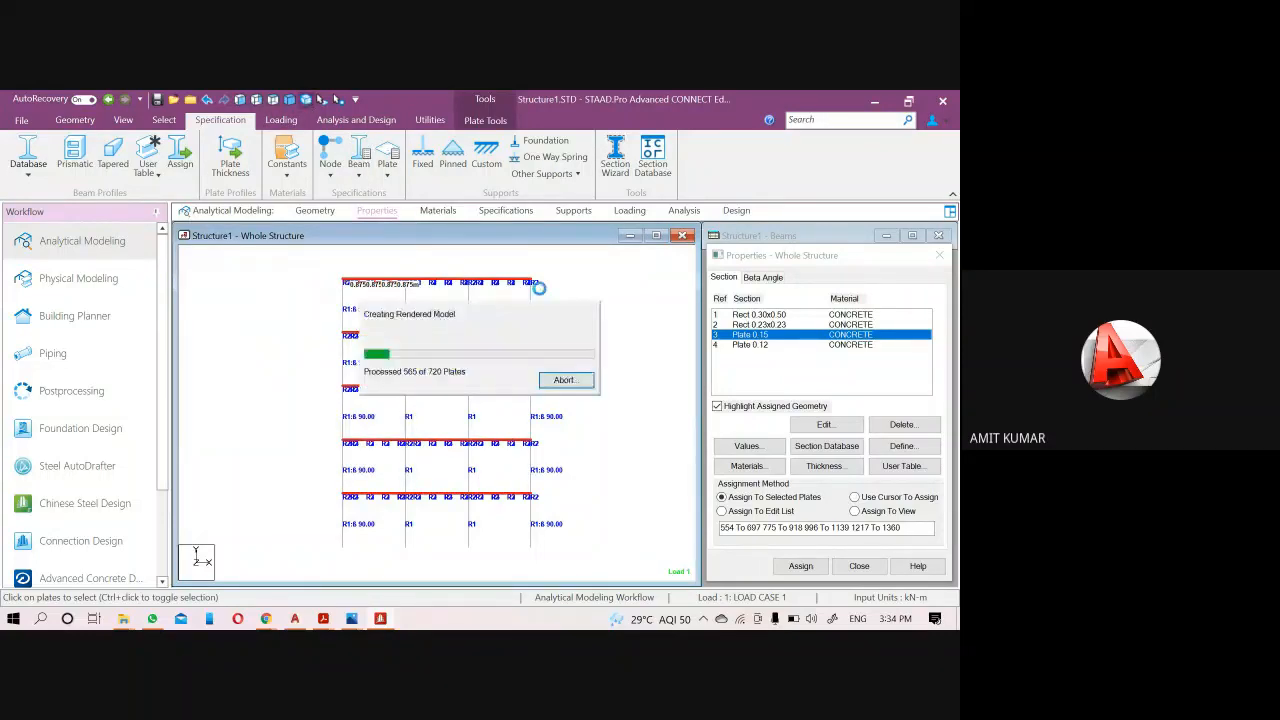
{"action": "left_click_drag", "start_coordinate": [640, 387], "coordinate": [296, 337]}
{"action": "left_click", "coordinate": [636, 335]}
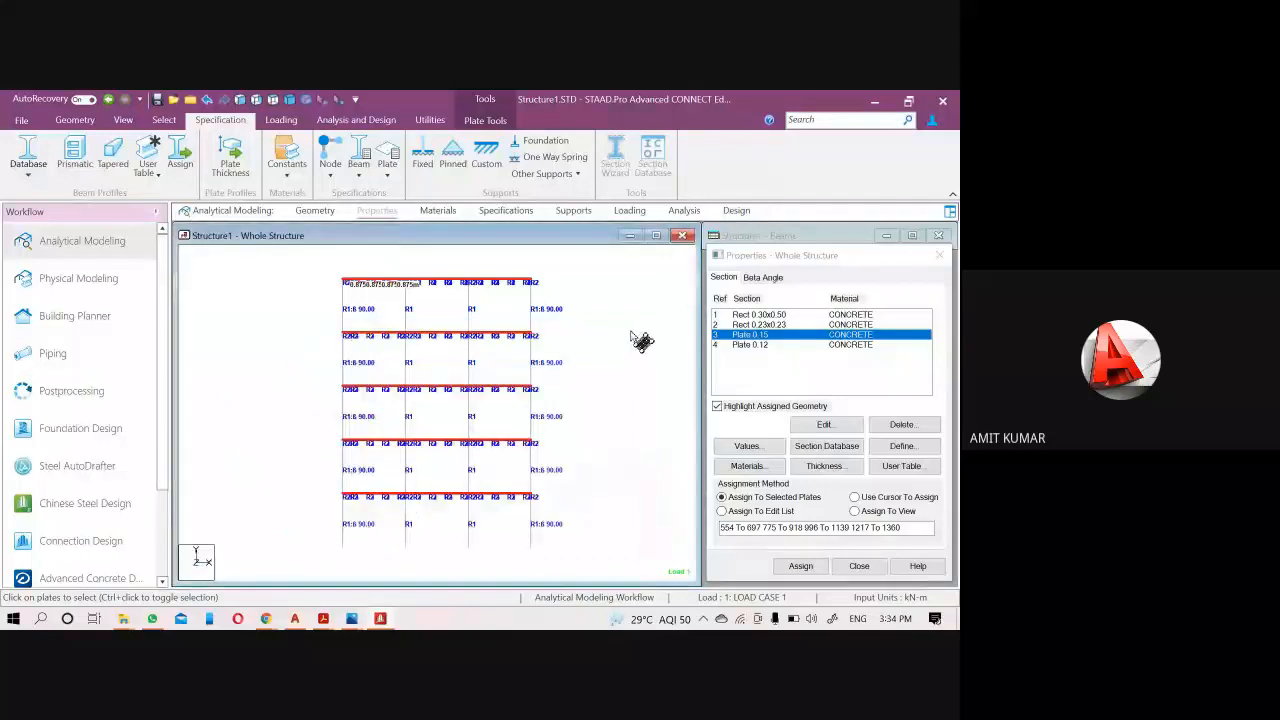
{"action": "left_click", "coordinate": [638, 340]}
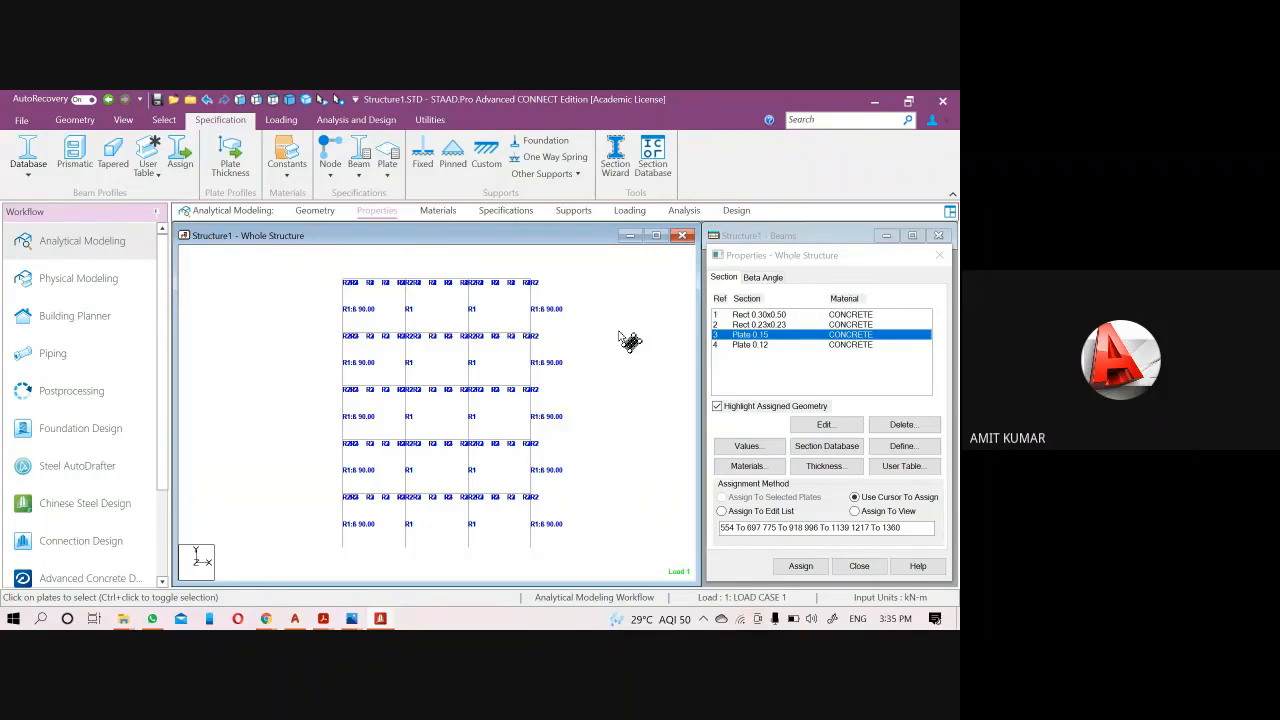
Open the section database and browse the steel country tables from Jindal to the Indian S Shape list.
{"action": "left_click", "coordinate": [826, 446]}
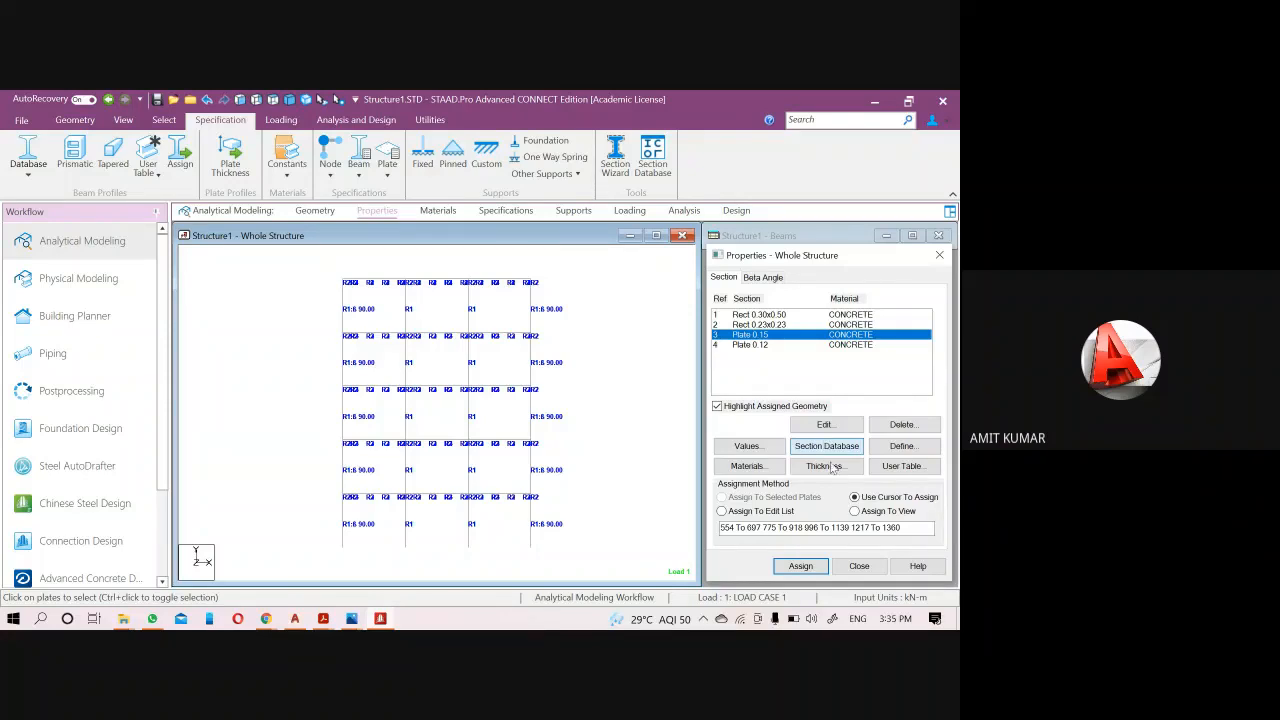
{"action": "left_click", "coordinate": [810, 450]}
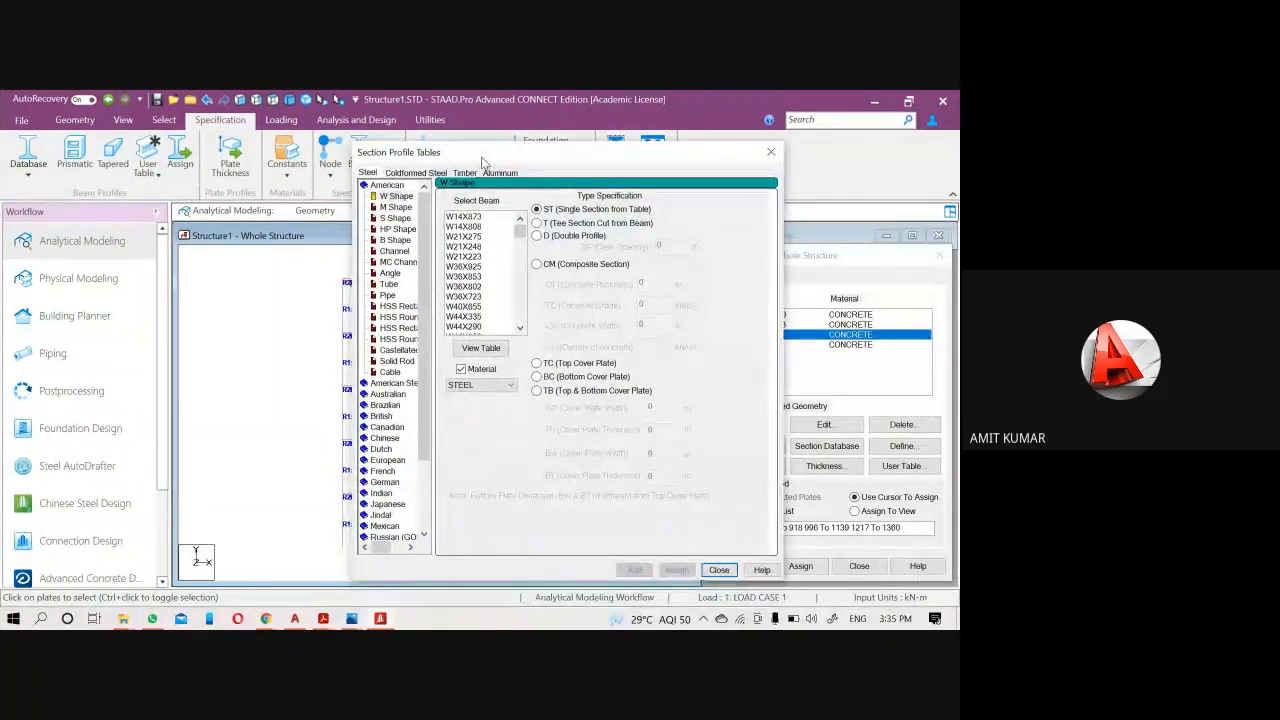
{"action": "double_click", "coordinate": [364, 186]}
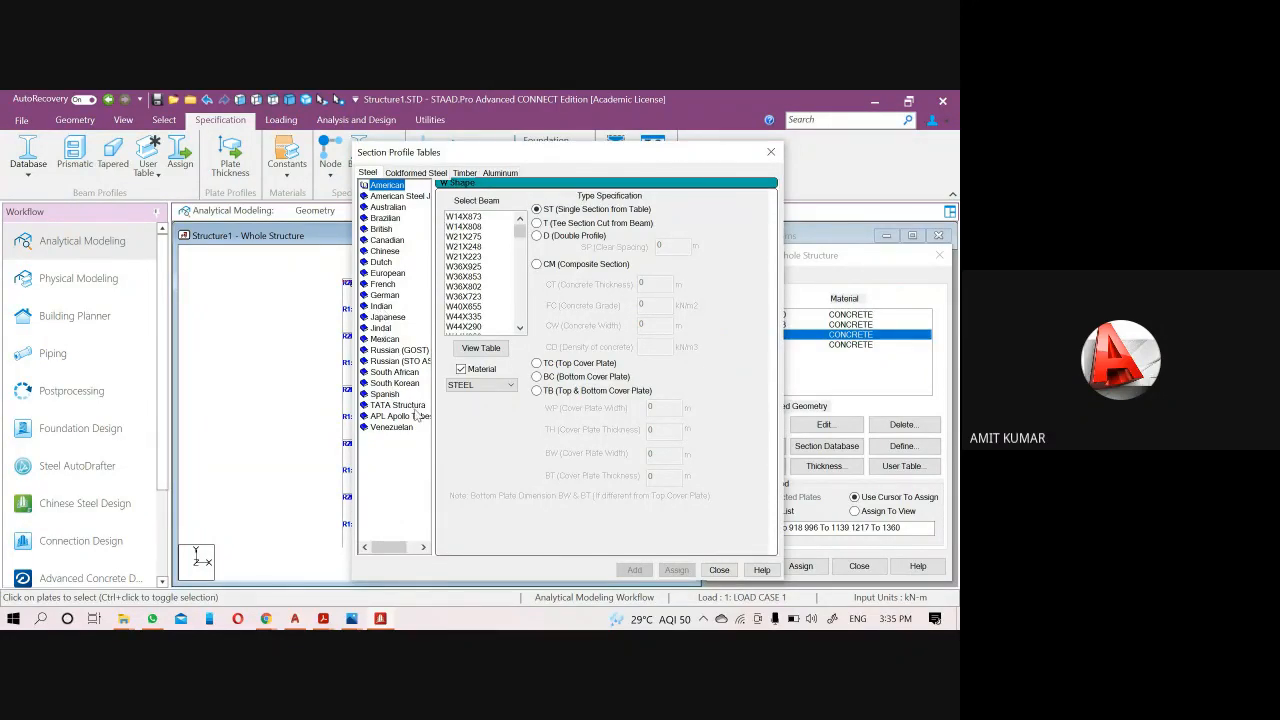
{"action": "double_click", "coordinate": [382, 328]}
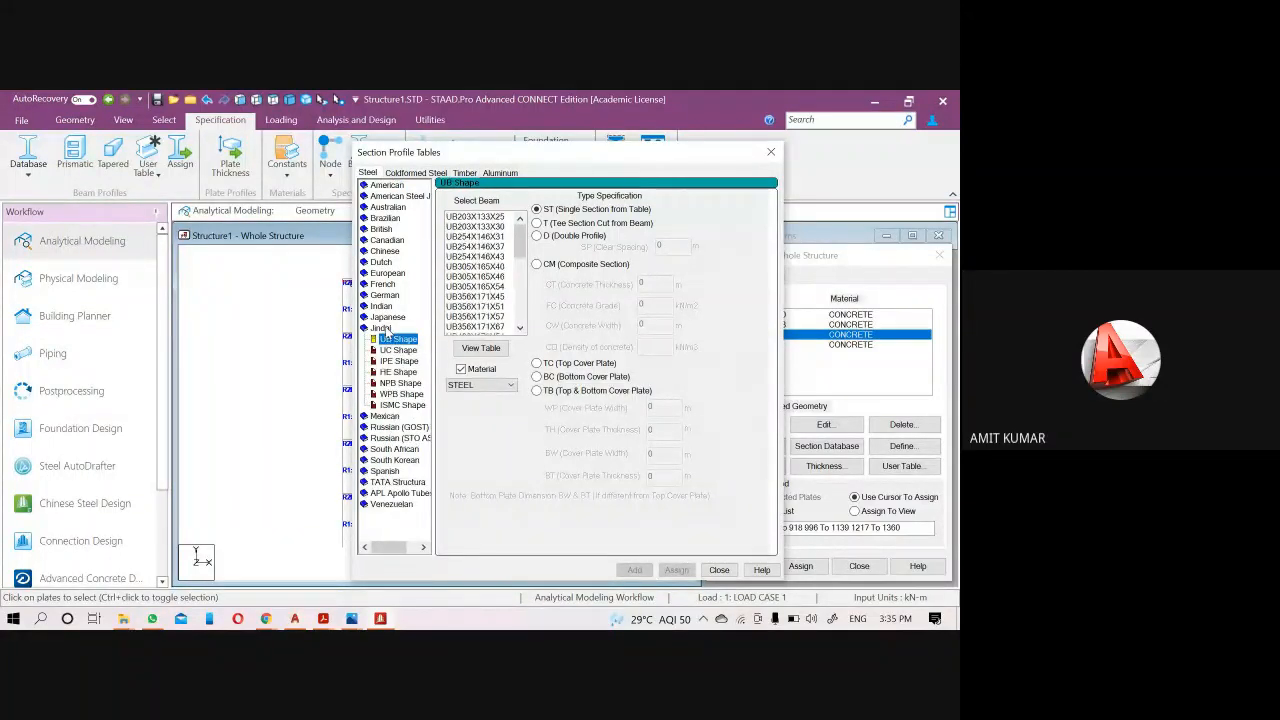
{"action": "double_click", "coordinate": [386, 329]}
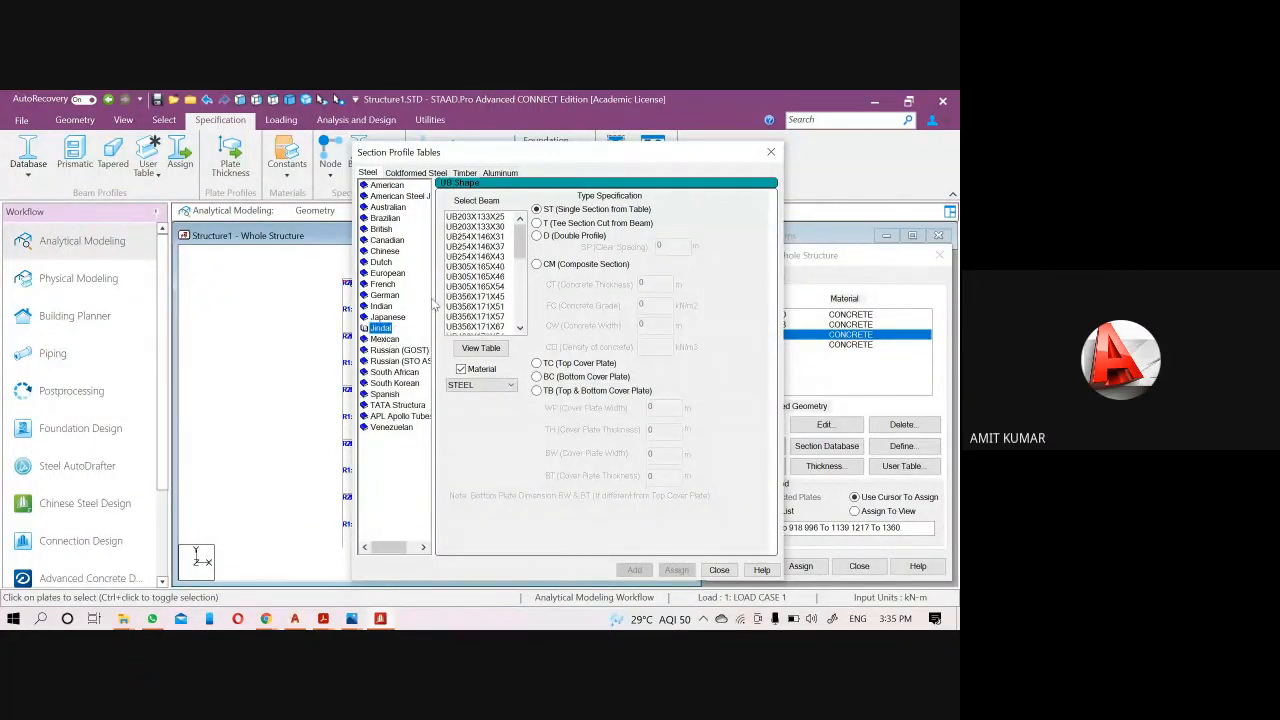
{"action": "double_click", "coordinate": [386, 307]}
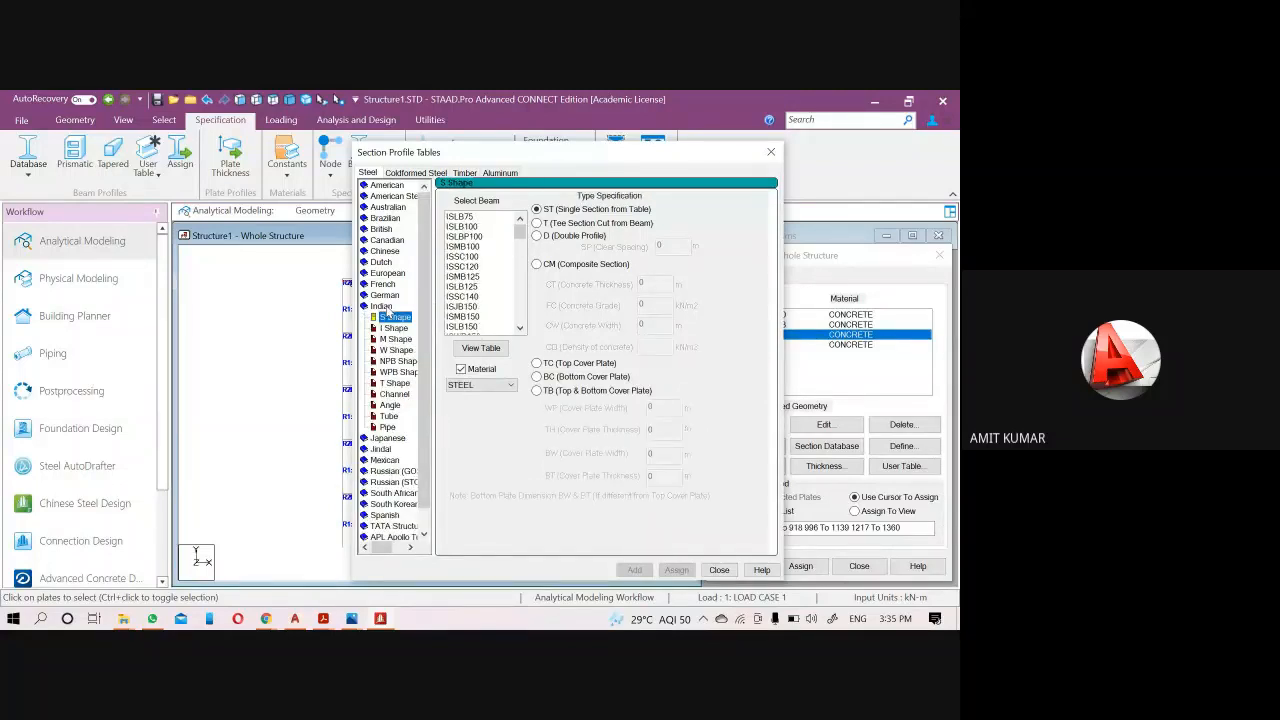
Look through the Indian S Shape beams and open the section property table with ISLB75 selected.
{"action": "left_click", "coordinate": [456, 219]}
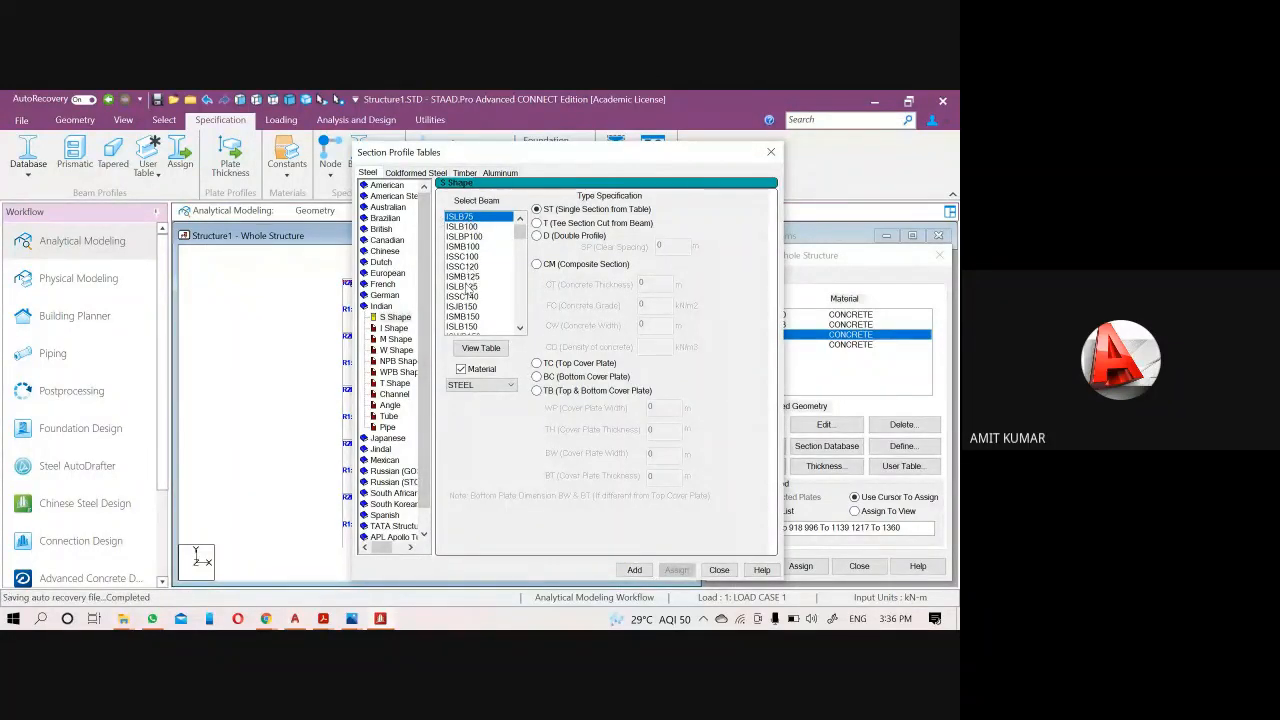
{"action": "left_click", "coordinate": [467, 278]}
{"action": "scroll", "coordinate": [468, 282], "scroll_direction": "down", "scroll_amount": 2}
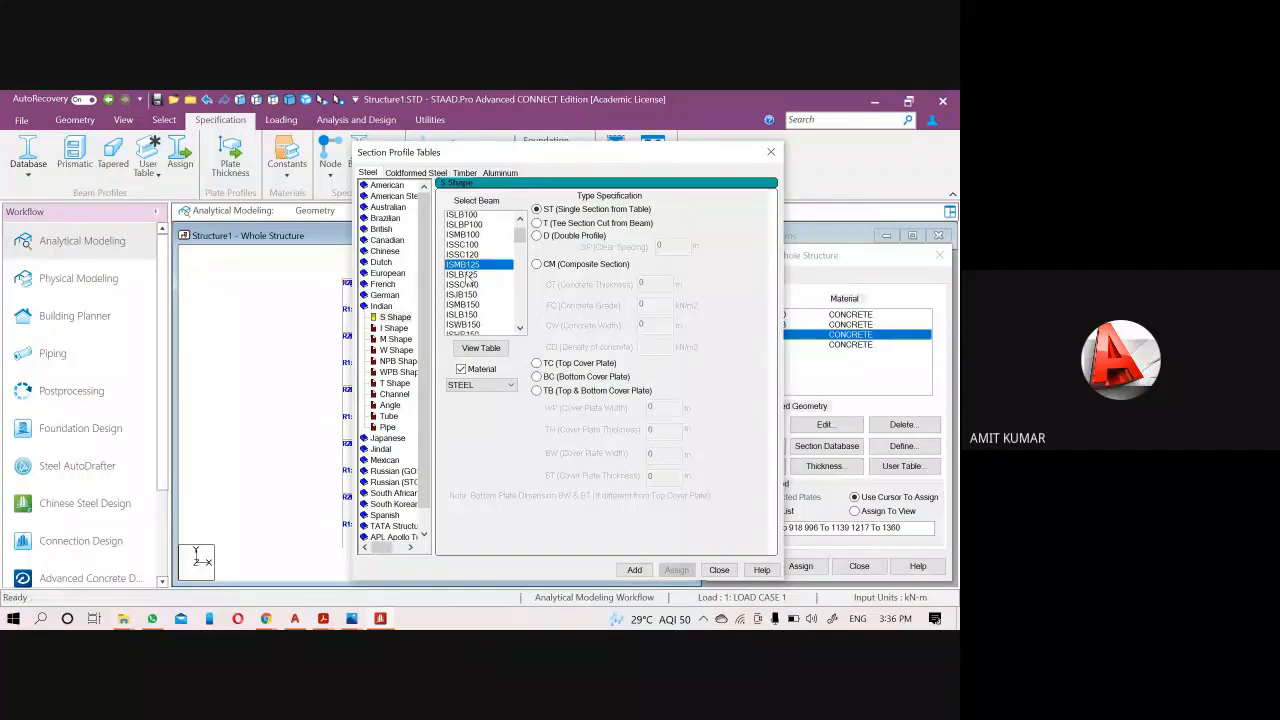
{"action": "scroll", "coordinate": [475, 292], "scroll_direction": "down", "scroll_amount": 1}
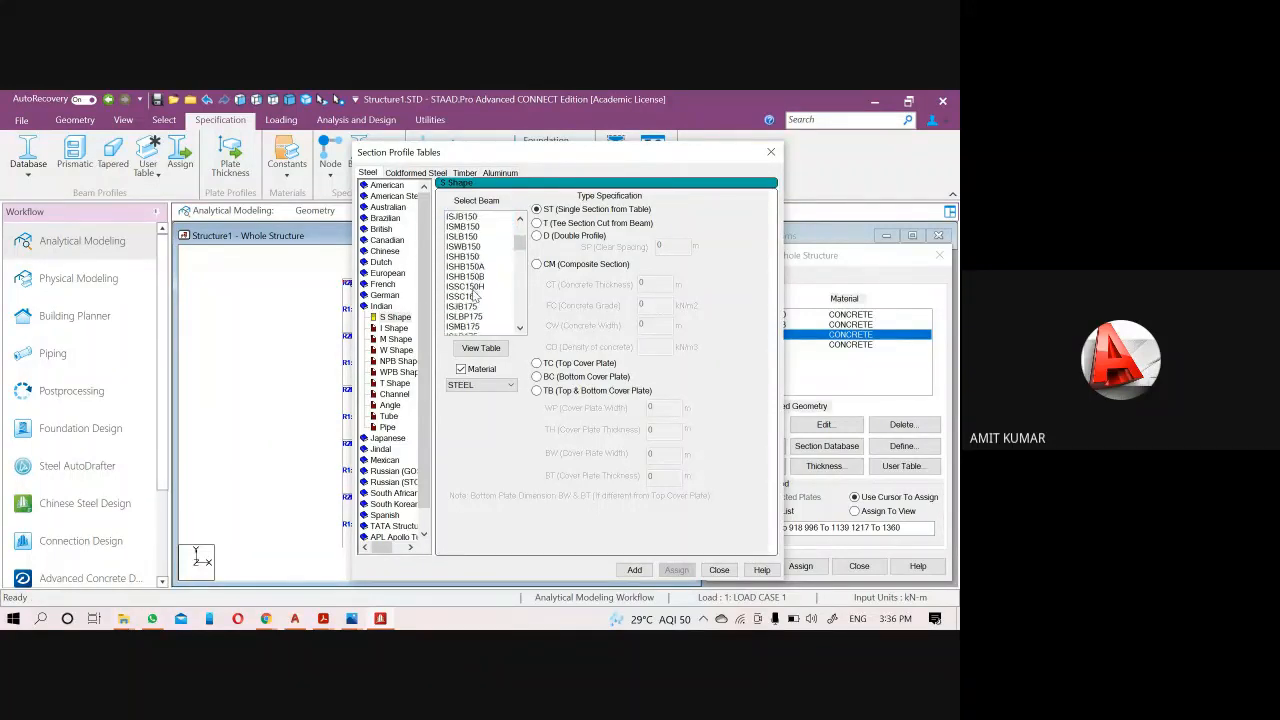
{"action": "scroll", "coordinate": [475, 280], "scroll_direction": "down", "scroll_amount": 3}
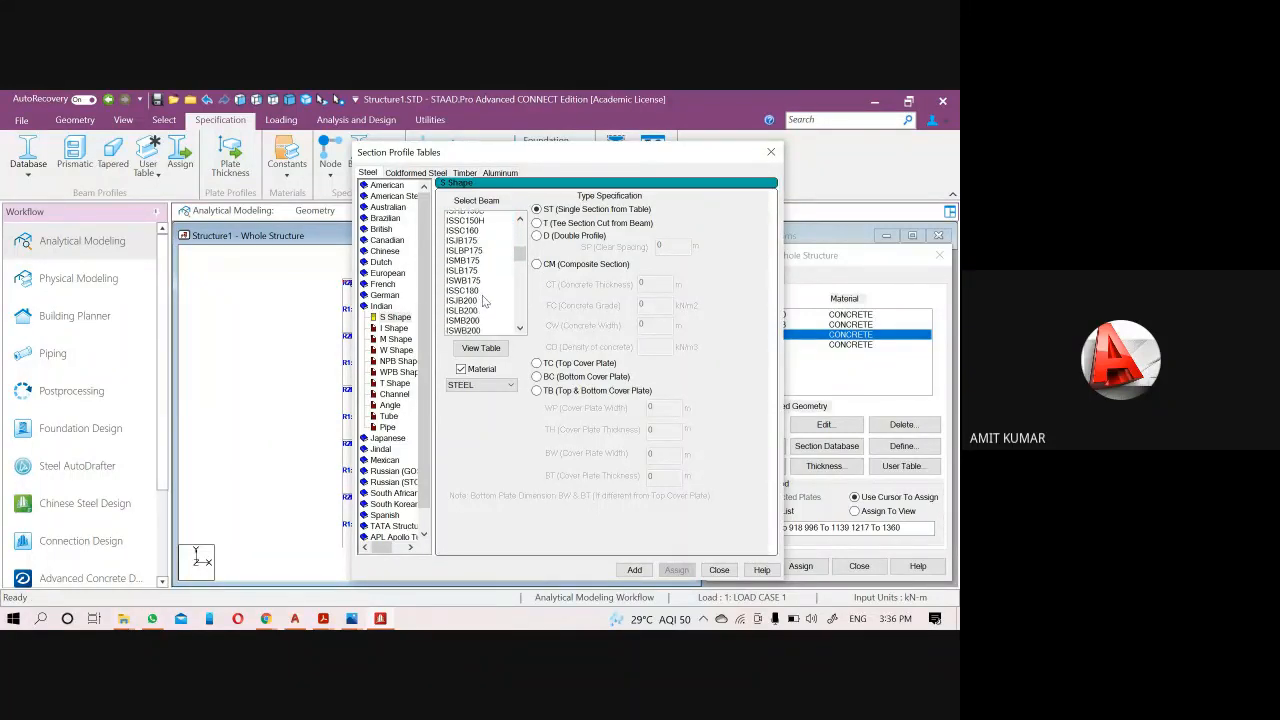
{"action": "left_click", "coordinate": [466, 267]}
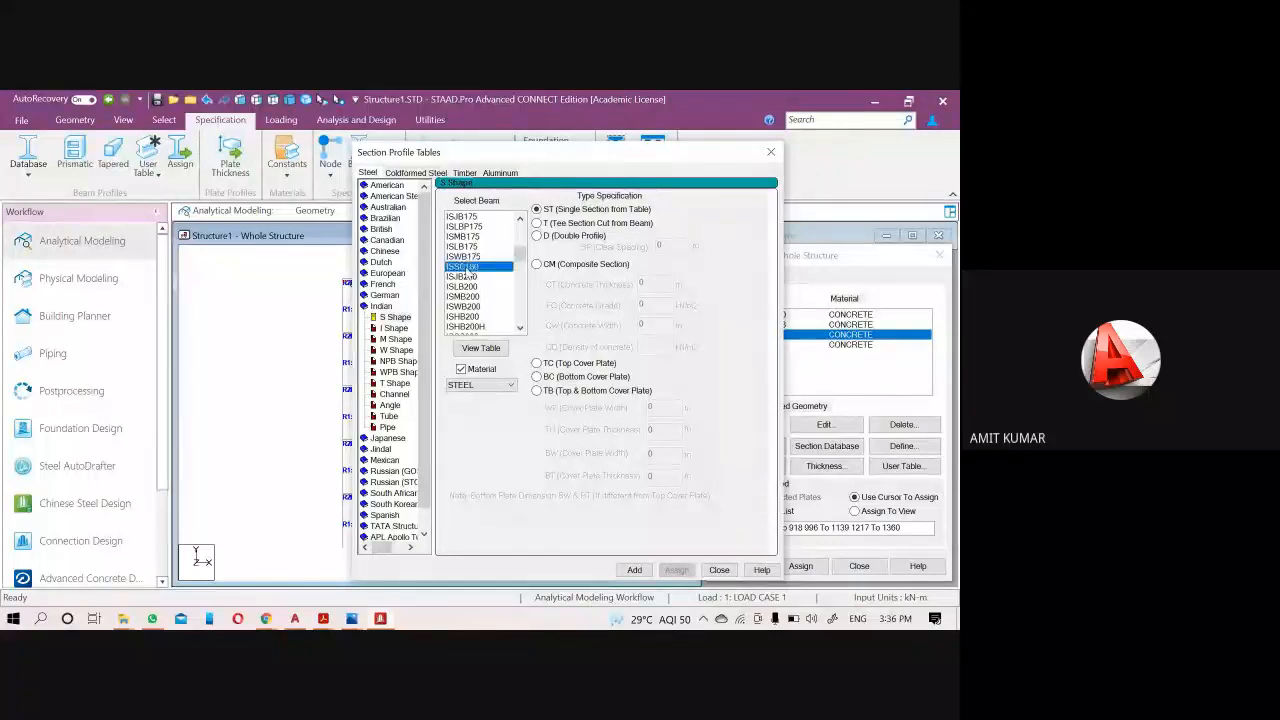
{"action": "scroll", "coordinate": [468, 268], "scroll_direction": "up", "scroll_amount": 6}
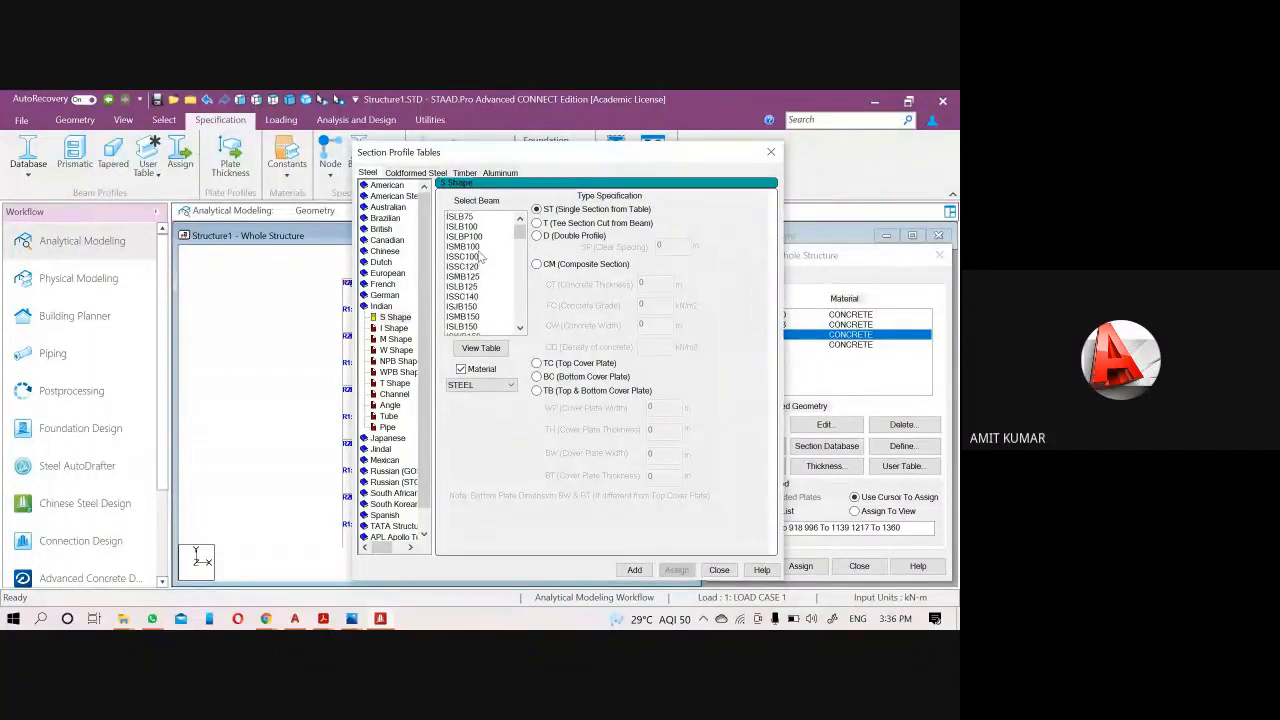
{"action": "left_click", "coordinate": [474, 217]}
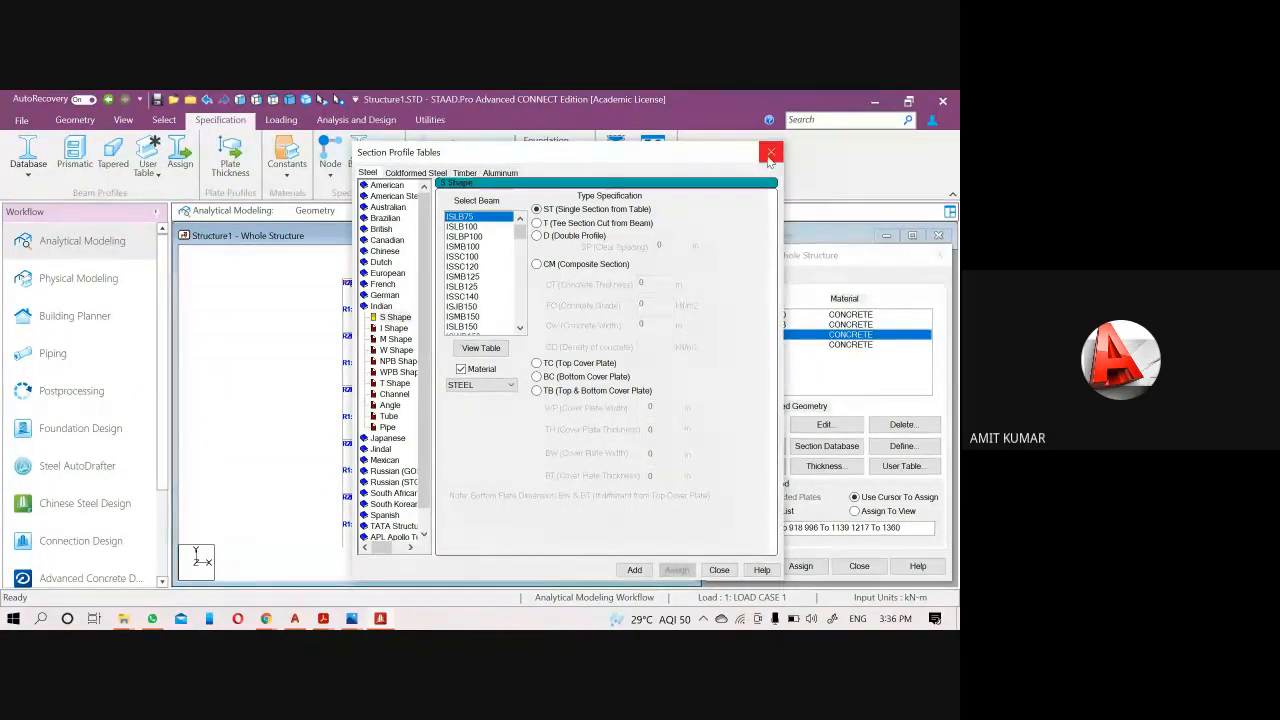
{"action": "left_click", "coordinate": [481, 349]}
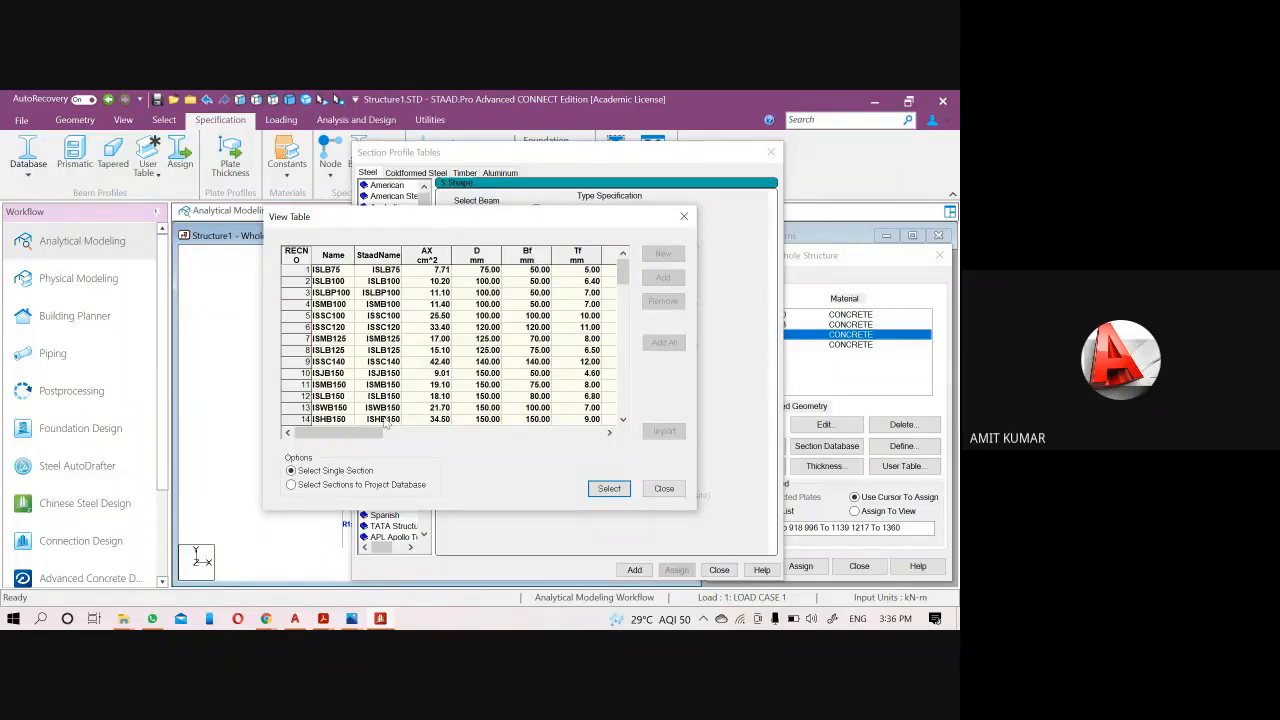
Switch to File Explorer, open the staad training folder on the Desktop, and examine the W-Section and S-Section diagram in the download image.
{"action": "left_click", "coordinate": [123, 618]}
{"action": "left_click", "coordinate": [220, 540]}
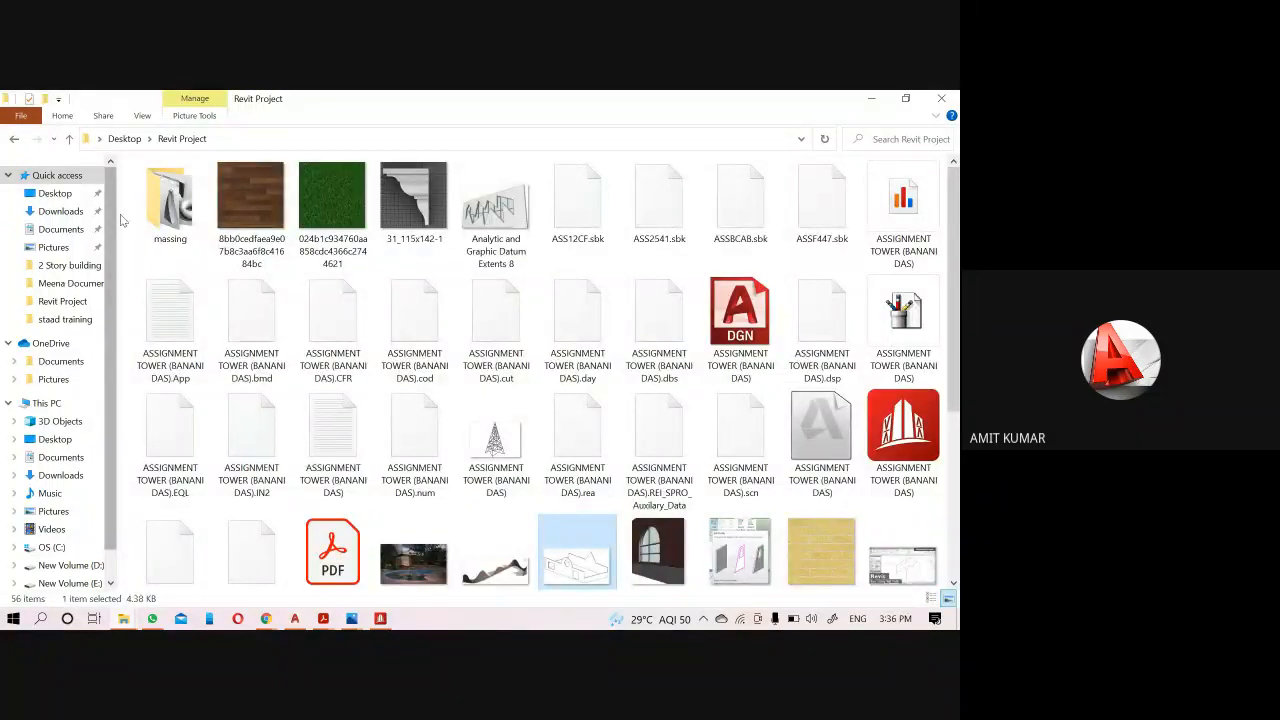
{"action": "left_click", "coordinate": [58, 194]}
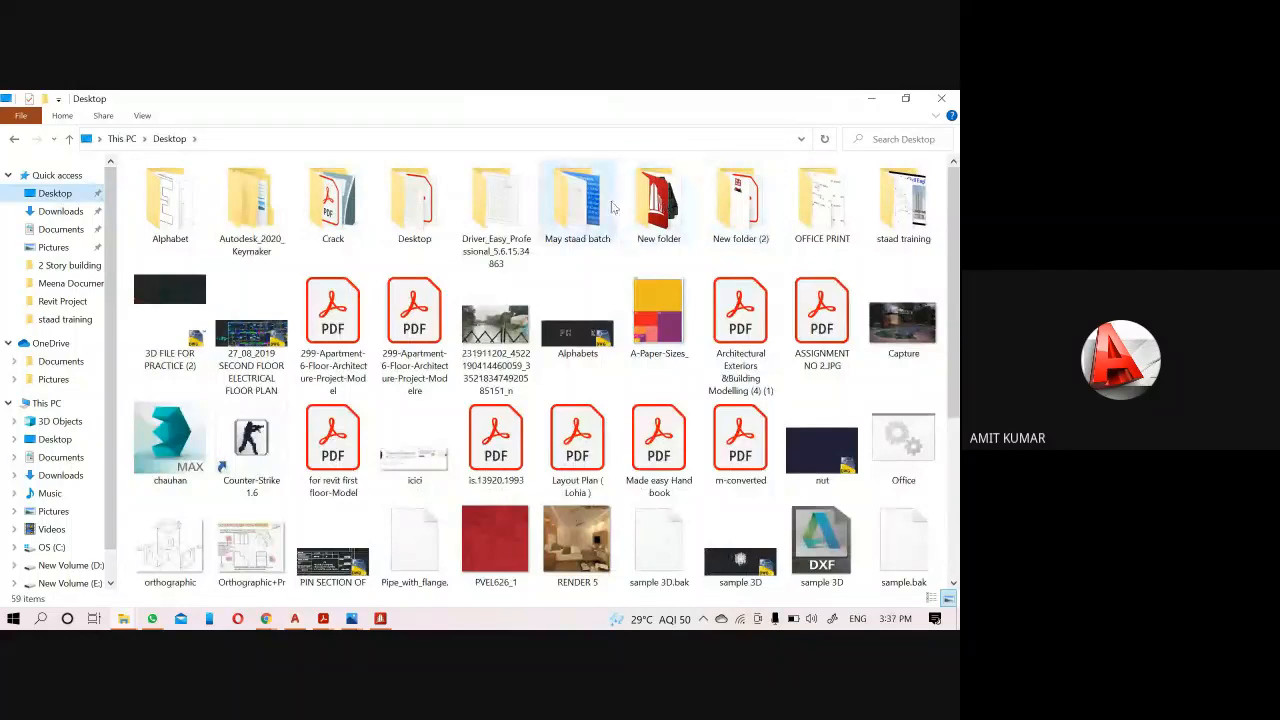
{"action": "double_click", "coordinate": [903, 205]}
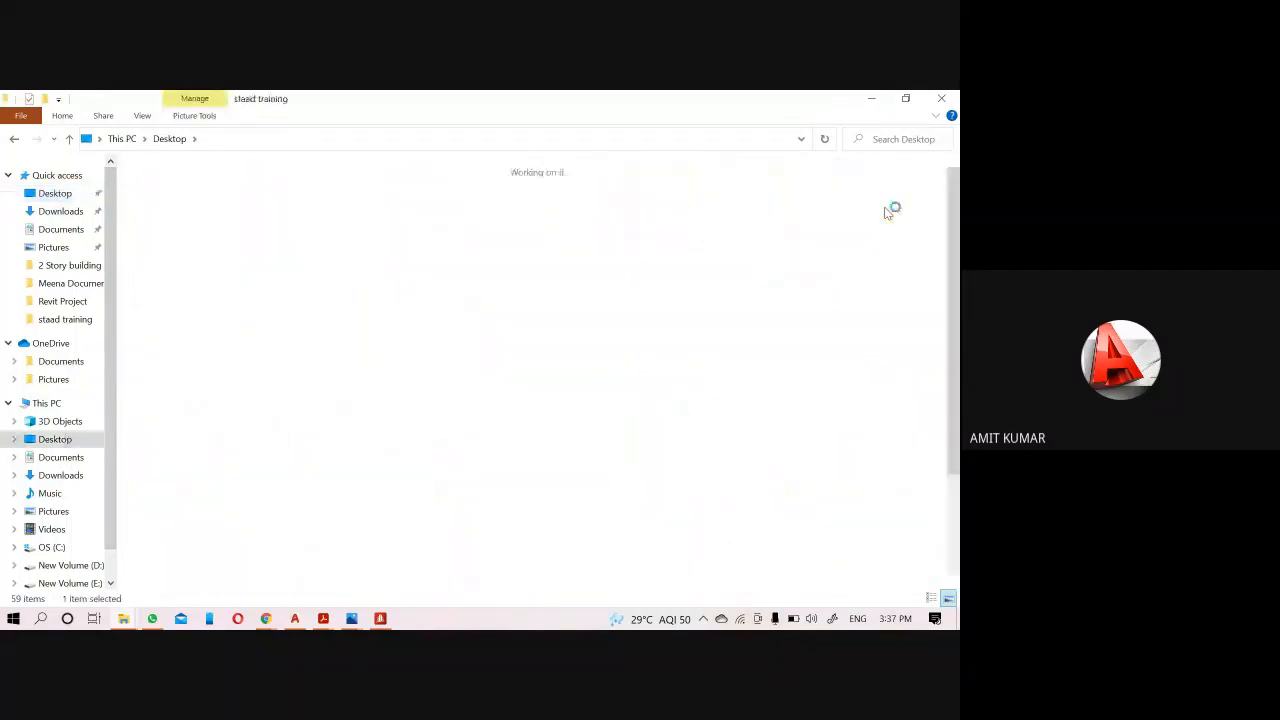
{"action": "scroll", "coordinate": [740, 420], "scroll_direction": "down", "scroll_amount": 2}
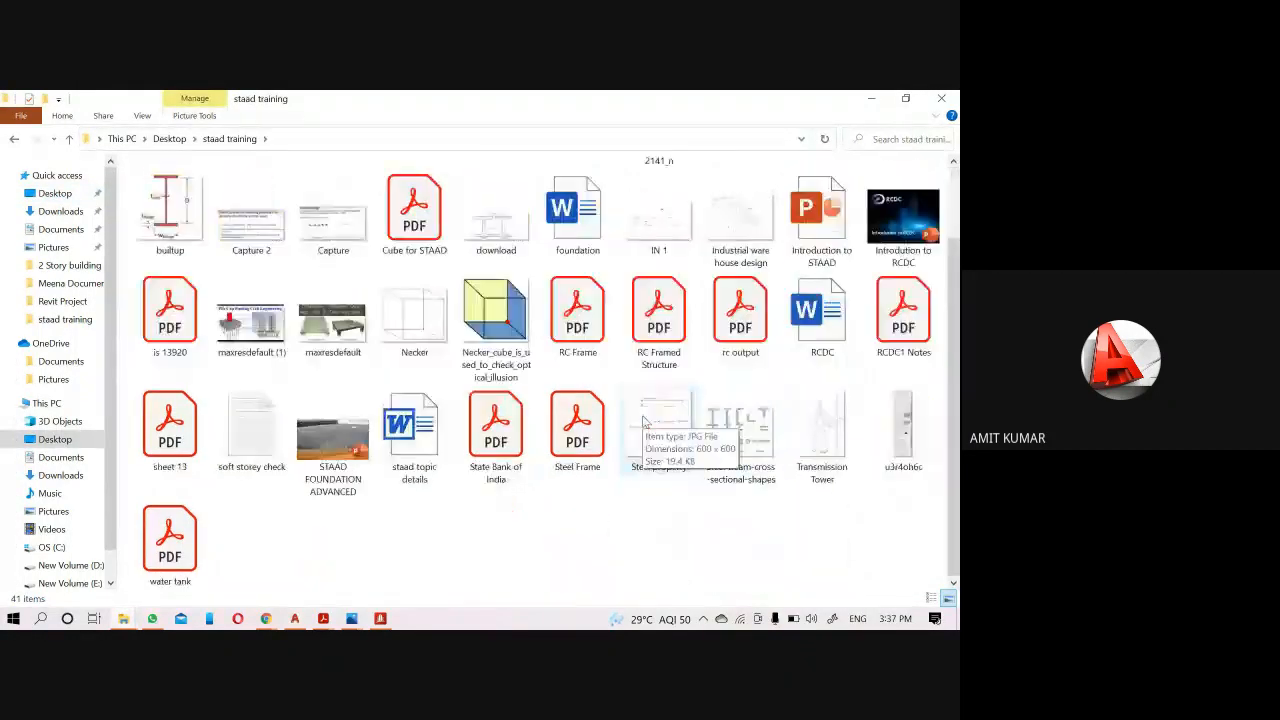
{"action": "scroll", "coordinate": [394, 511], "scroll_direction": "up", "scroll_amount": 2}
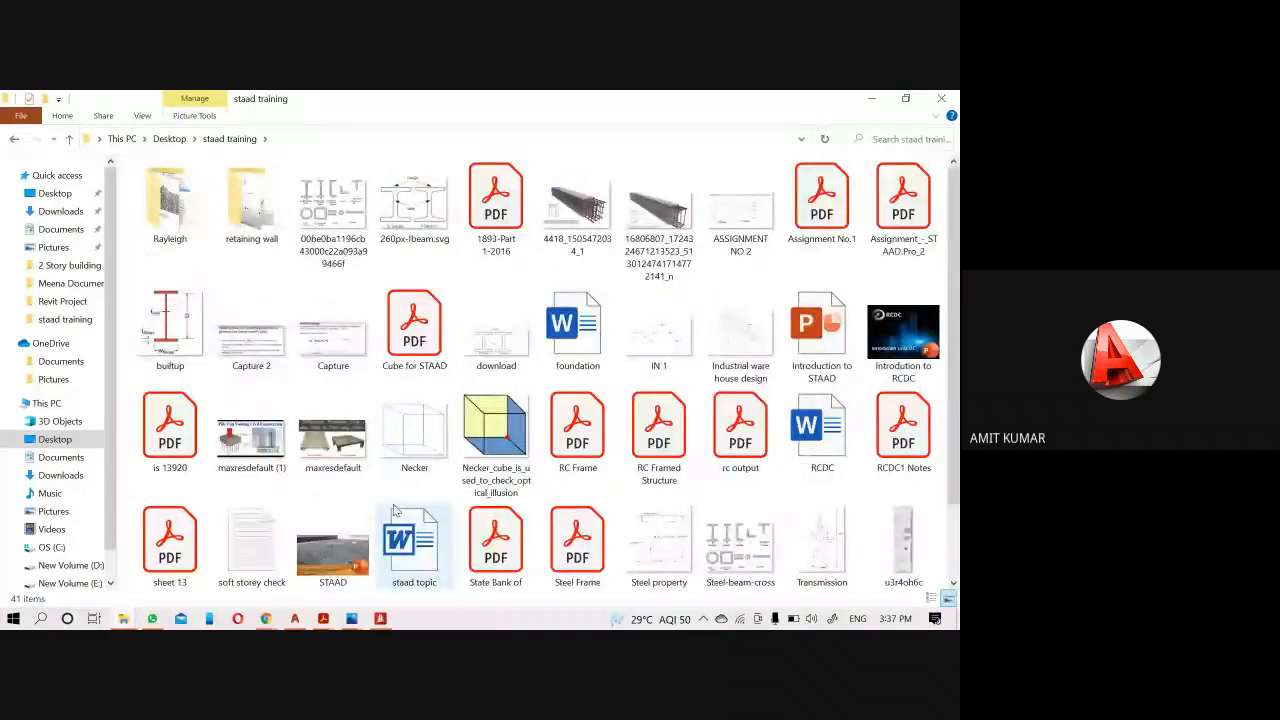
{"action": "left_click", "coordinate": [515, 342]}
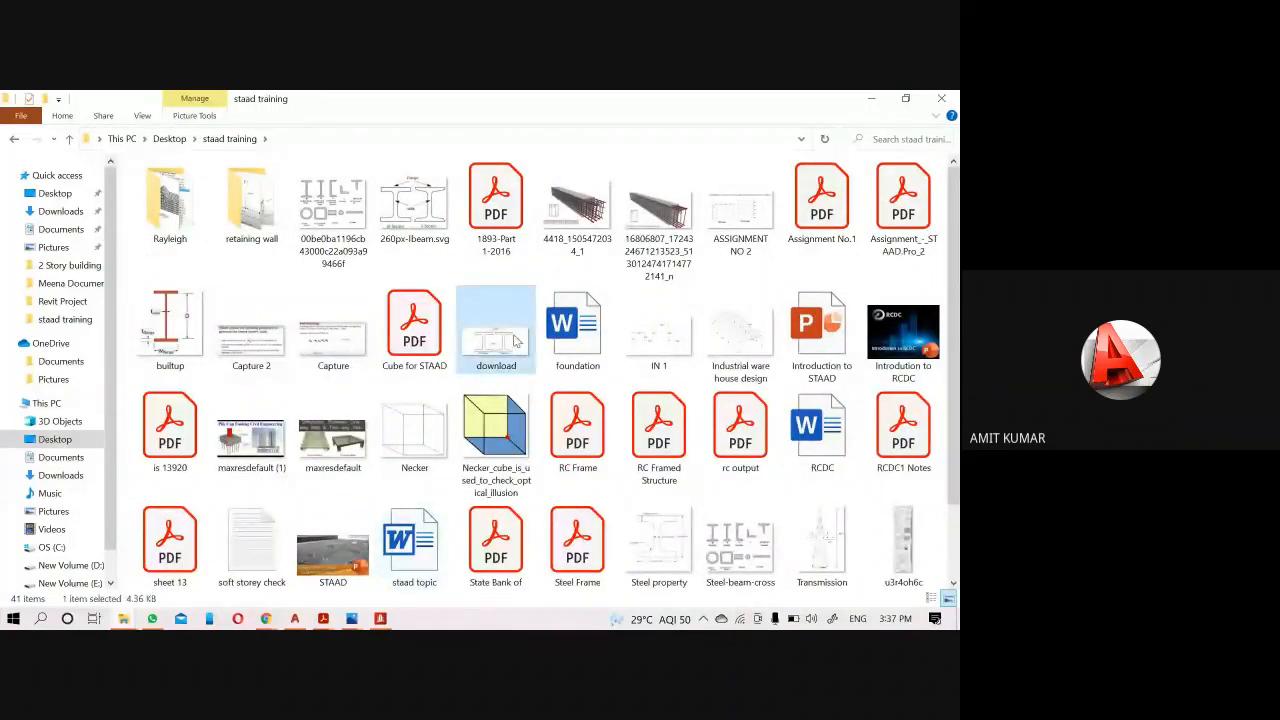
{"action": "double_click", "coordinate": [515, 342]}
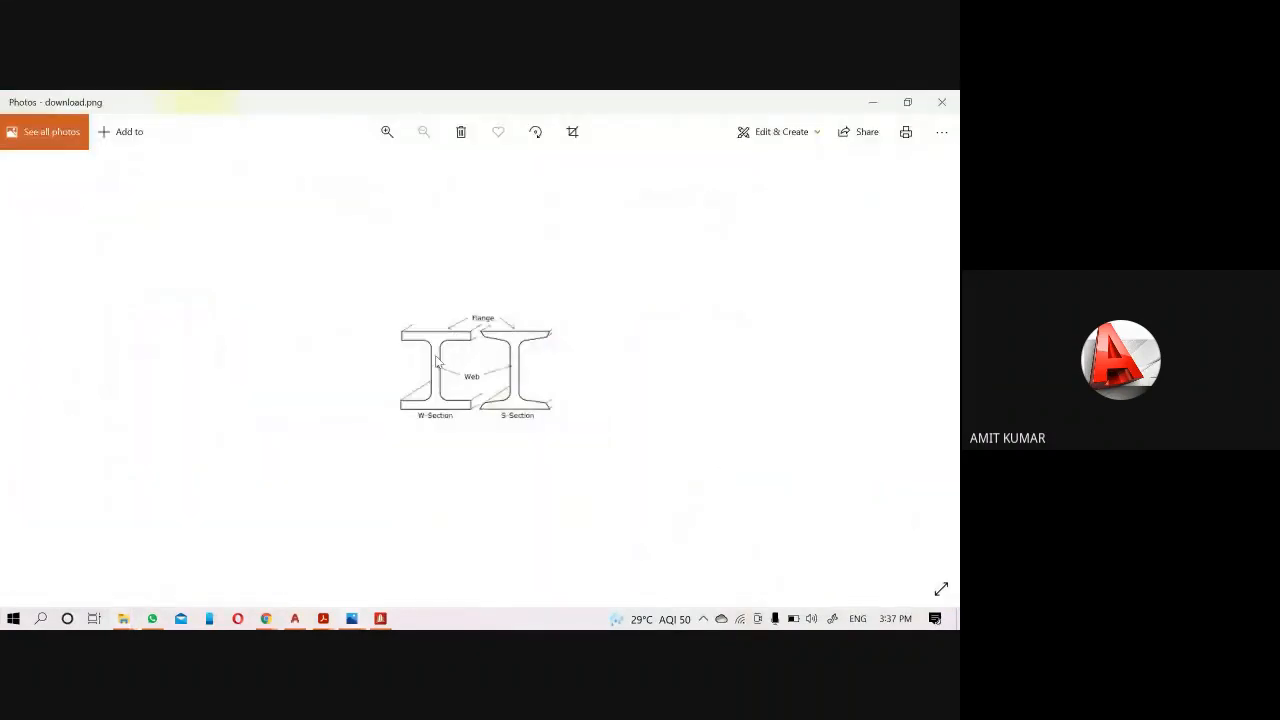
{"action": "scroll", "coordinate": [444, 352], "scroll_direction": "up", "scroll_amount": 3}
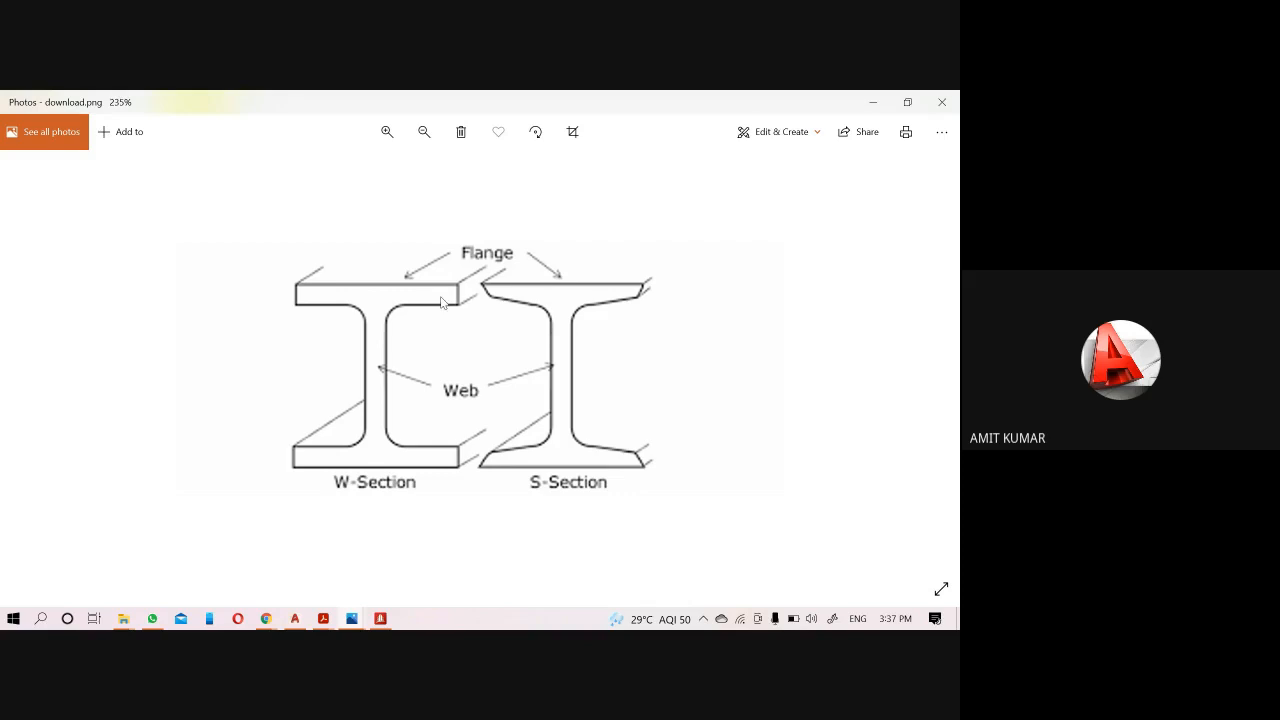
Return to STAAD.Pro and close the section property table and the Section Profile Tables dialog.
{"action": "left_click", "coordinate": [380, 619]}
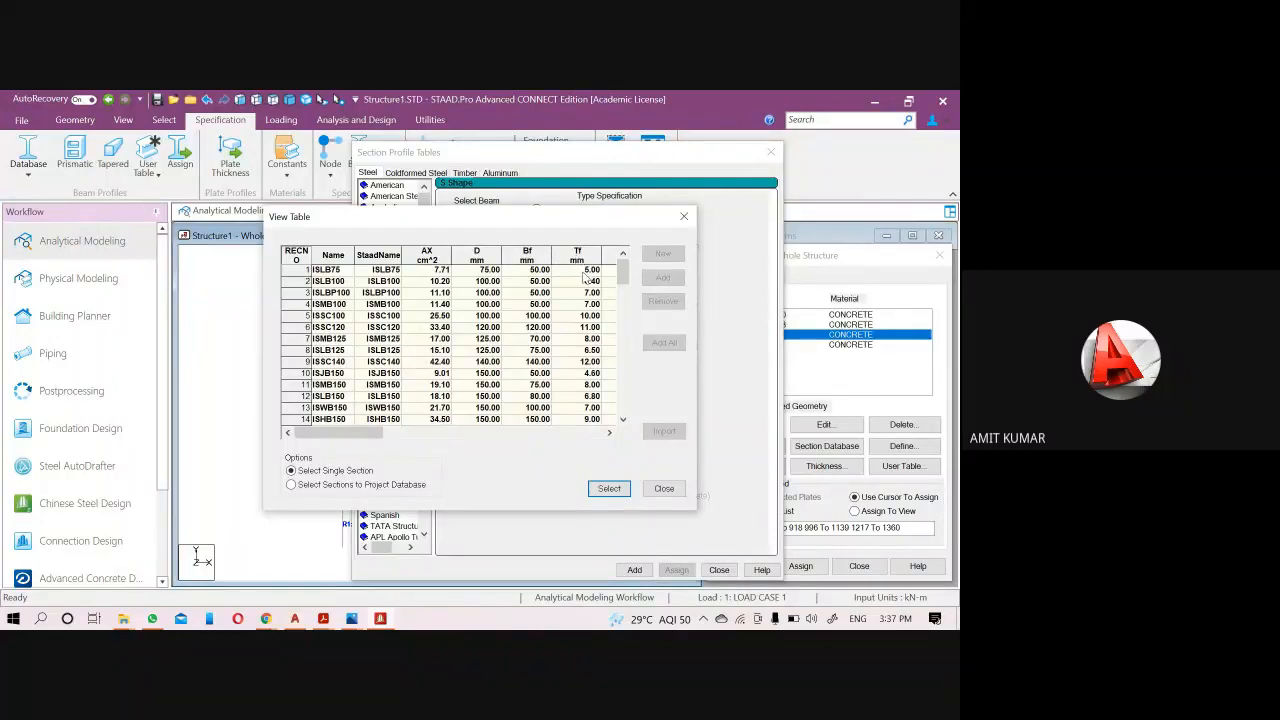
{"action": "left_click", "coordinate": [327, 273]}
{"action": "left_click", "coordinate": [684, 217]}
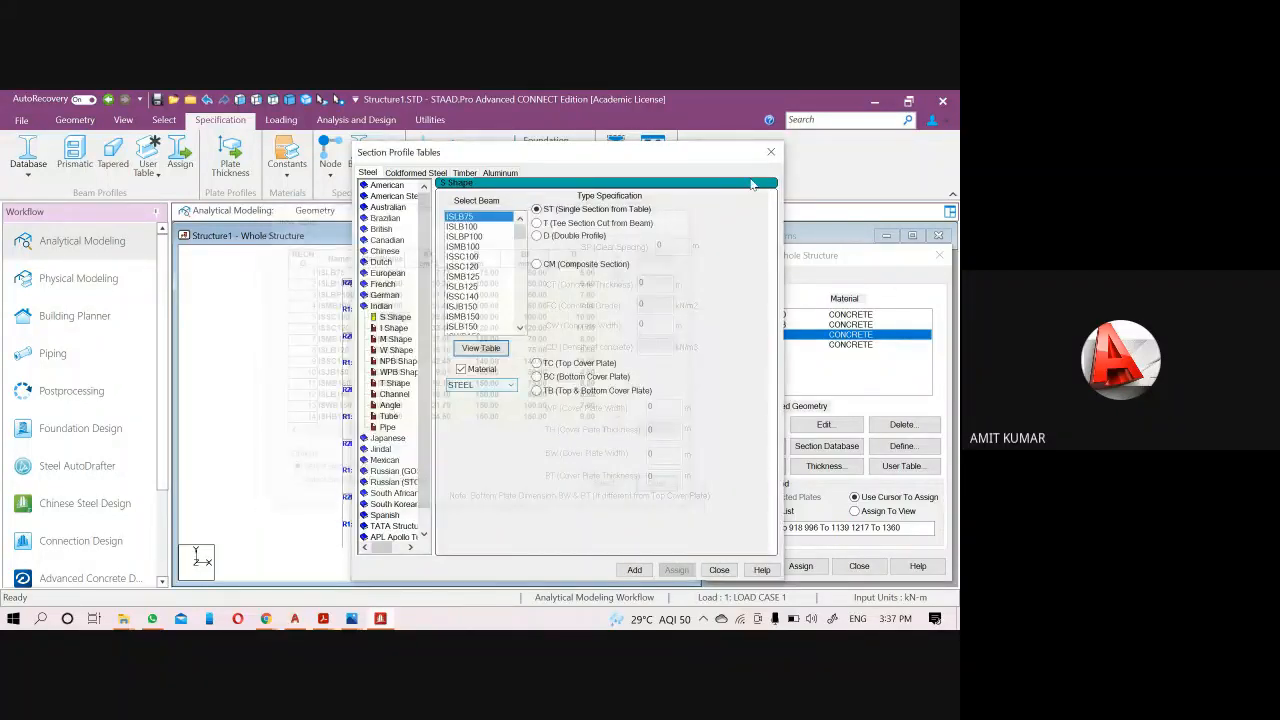
{"action": "left_click", "coordinate": [771, 153]}
Switch to Chrome, open the bookmarked ISLB 75 beam profile page, and choose ISLB 75 from its Low Weight Beam list.
{"action": "mouse_move", "coordinate": [267, 619]}
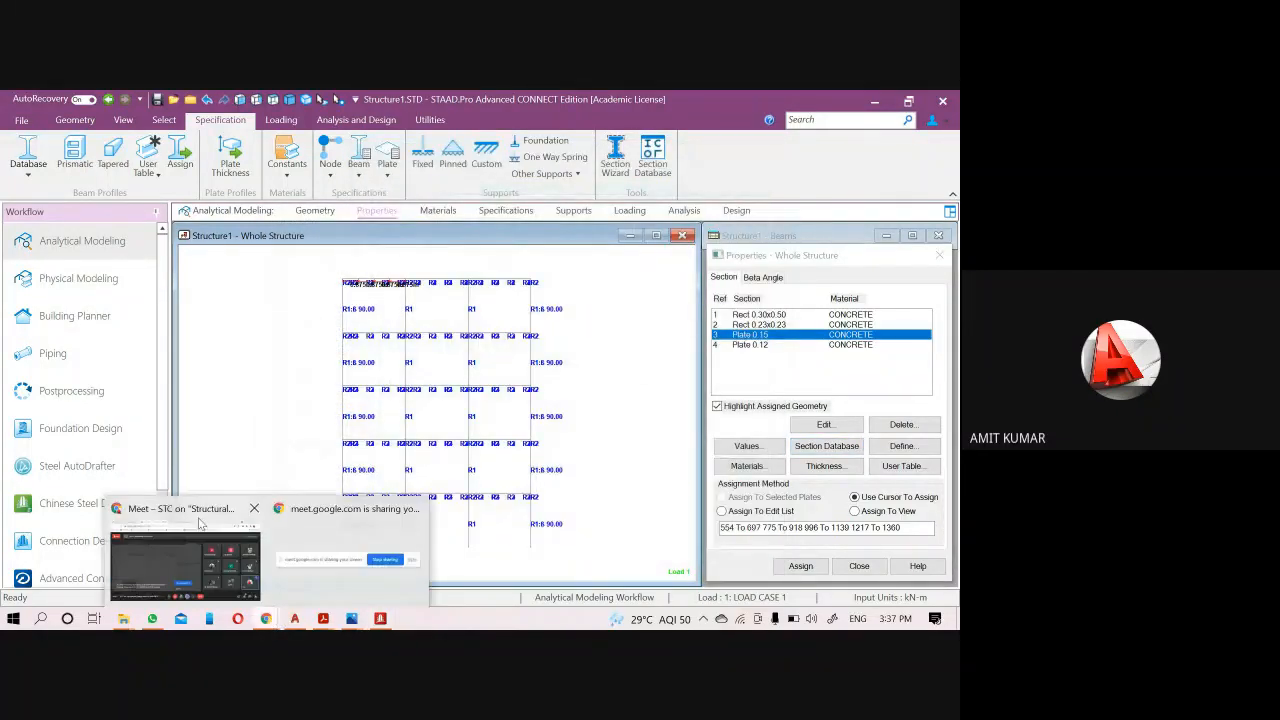
{"action": "left_click", "coordinate": [202, 524]}
{"action": "left_click", "coordinate": [468, 102]}
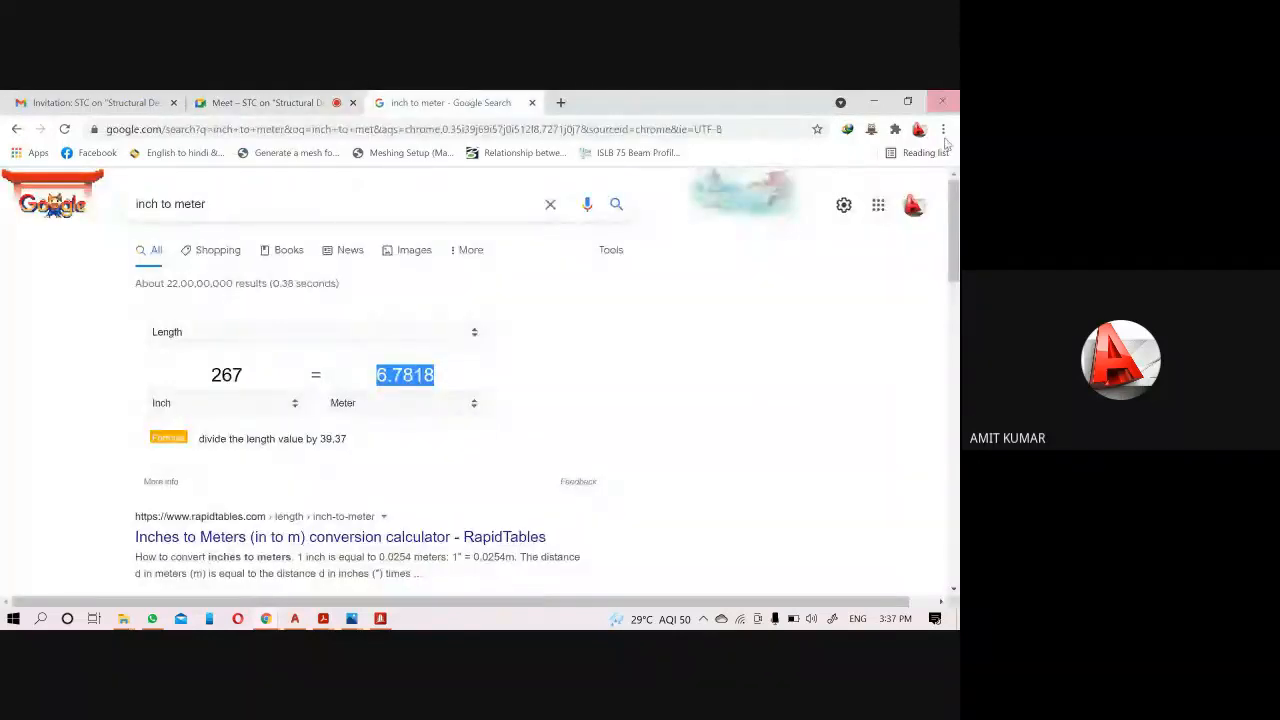
{"action": "left_click", "coordinate": [638, 153]}
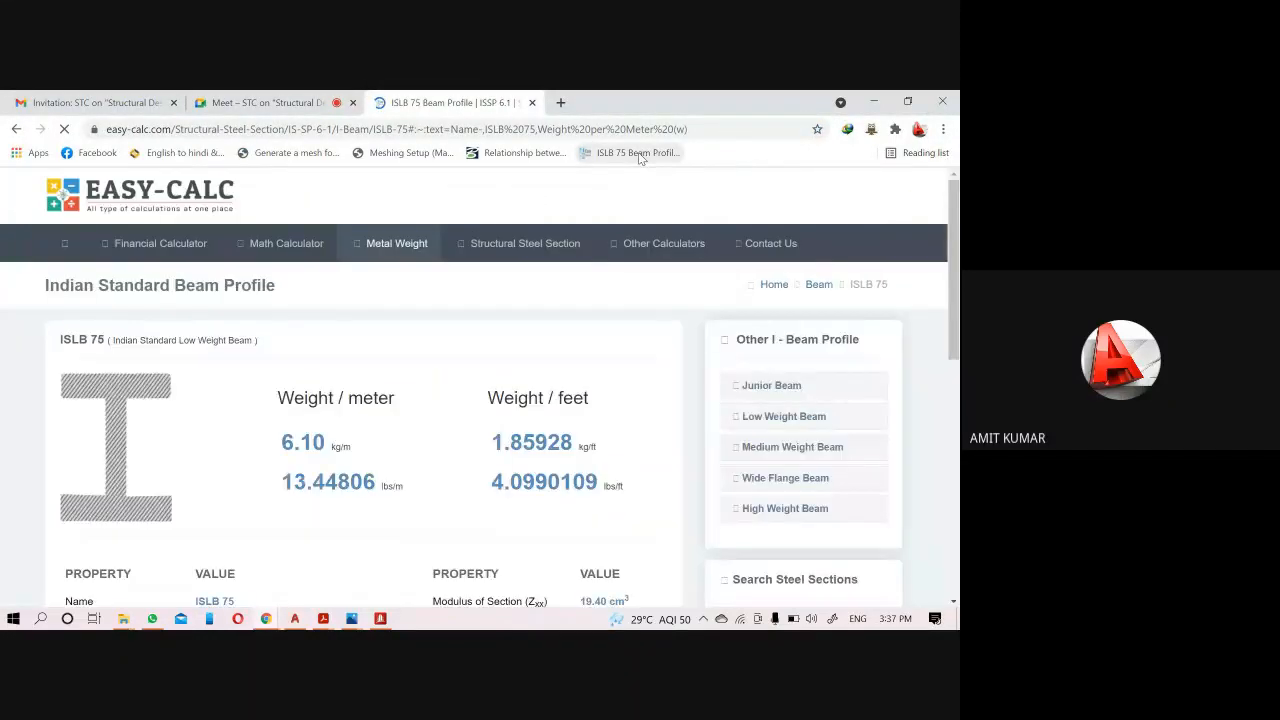
{"action": "scroll", "coordinate": [444, 474], "scroll_direction": "down", "scroll_amount": 3}
{"action": "scroll", "coordinate": [444, 474], "scroll_direction": "up", "scroll_amount": 3}
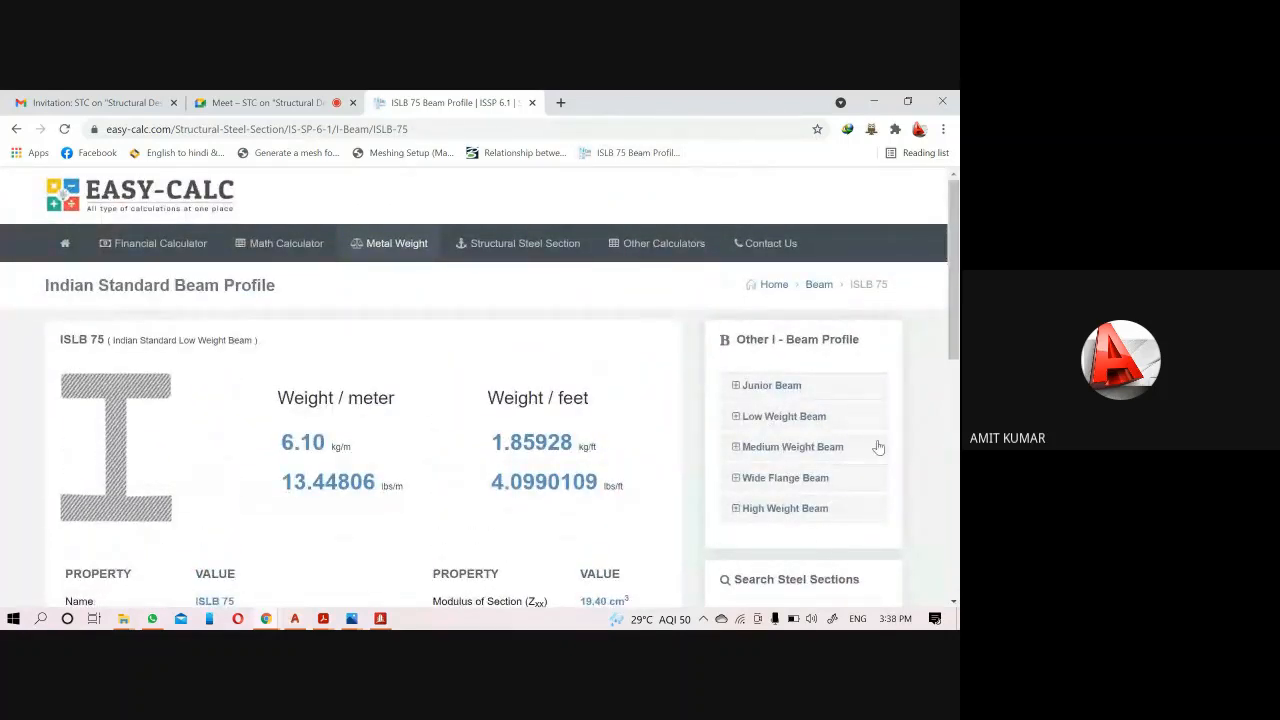
{"action": "left_click", "coordinate": [760, 418]}
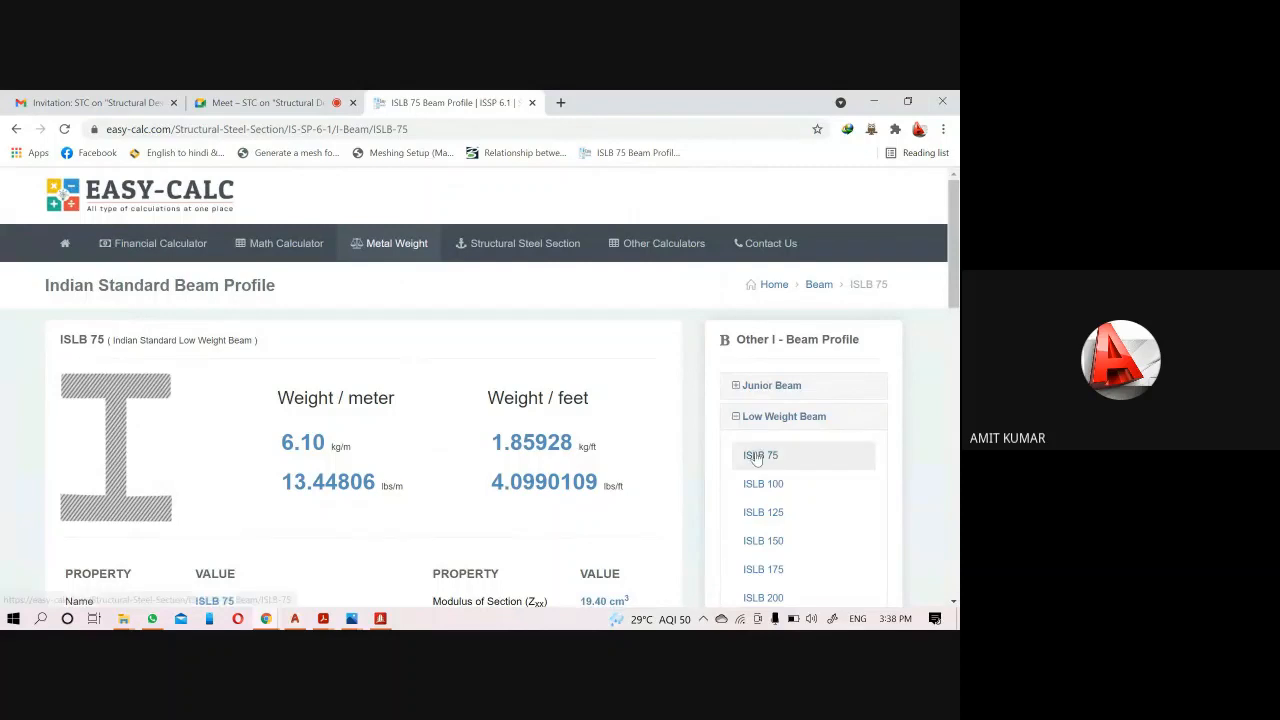
{"action": "left_click", "coordinate": [758, 455]}
Examine the ISLB 75 beam's weight per meter and weight per feet on the profile page.
{"action": "scroll", "coordinate": [482, 369], "scroll_direction": "down", "scroll_amount": 2}
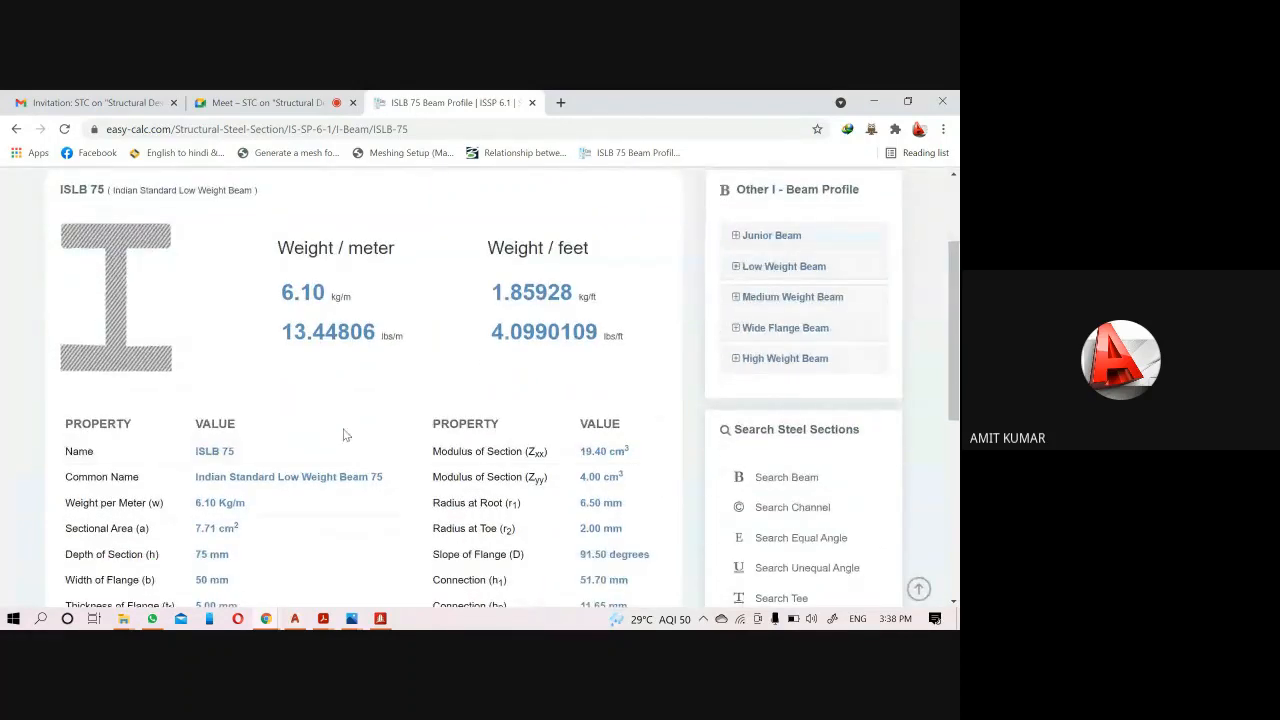
{"action": "scroll", "coordinate": [434, 412], "scroll_direction": "down", "scroll_amount": 2}
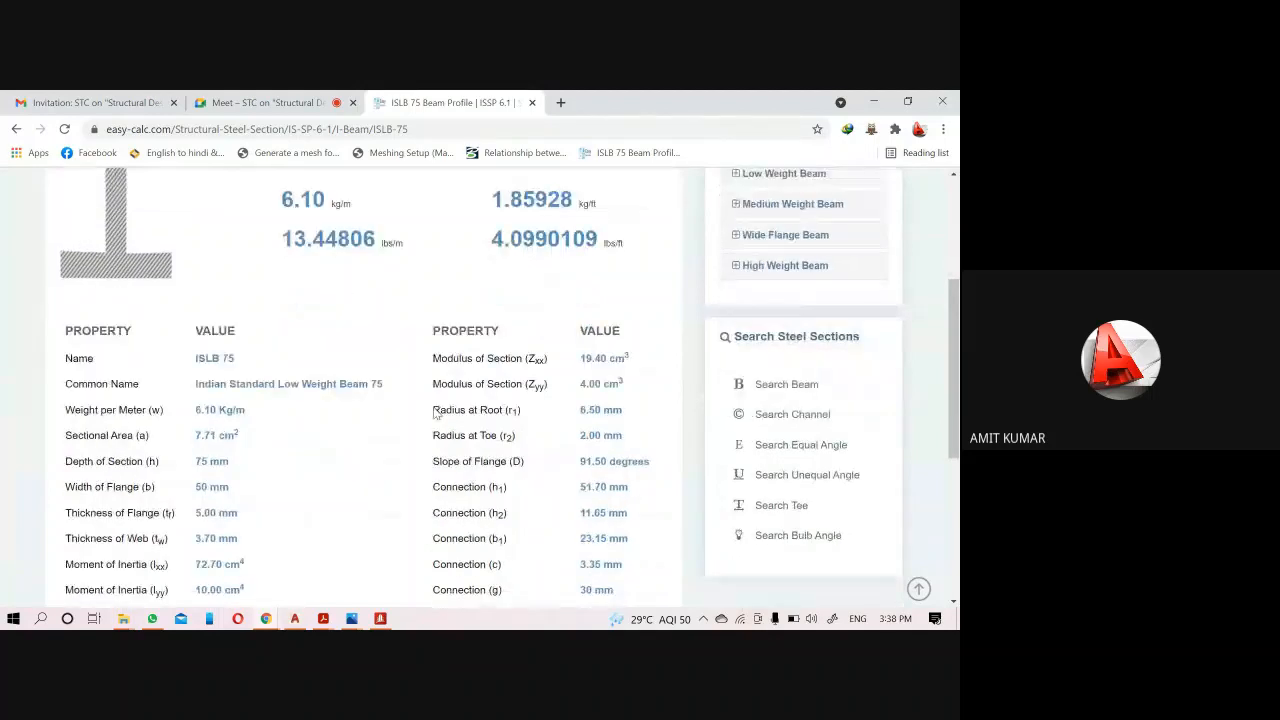
{"action": "scroll", "coordinate": [318, 401], "scroll_direction": "up", "scroll_amount": 2}
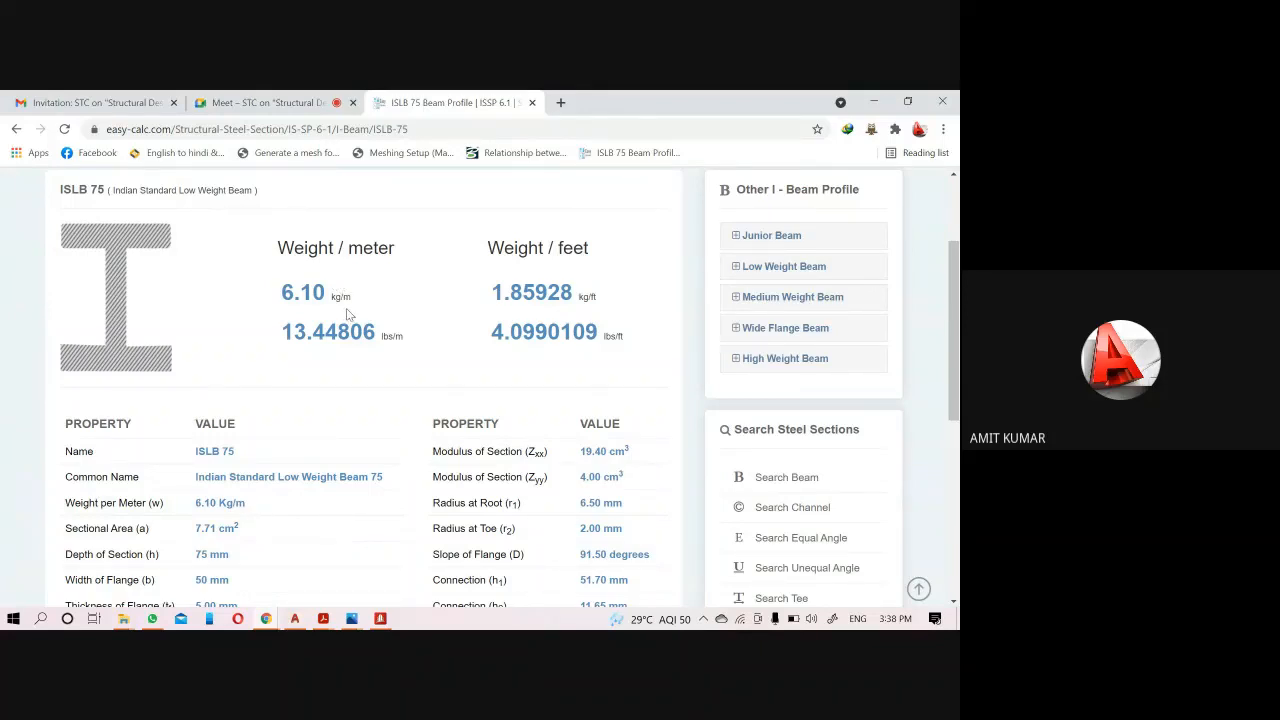
{"action": "left_click_drag", "start_coordinate": [283, 292], "coordinate": [327, 291]}
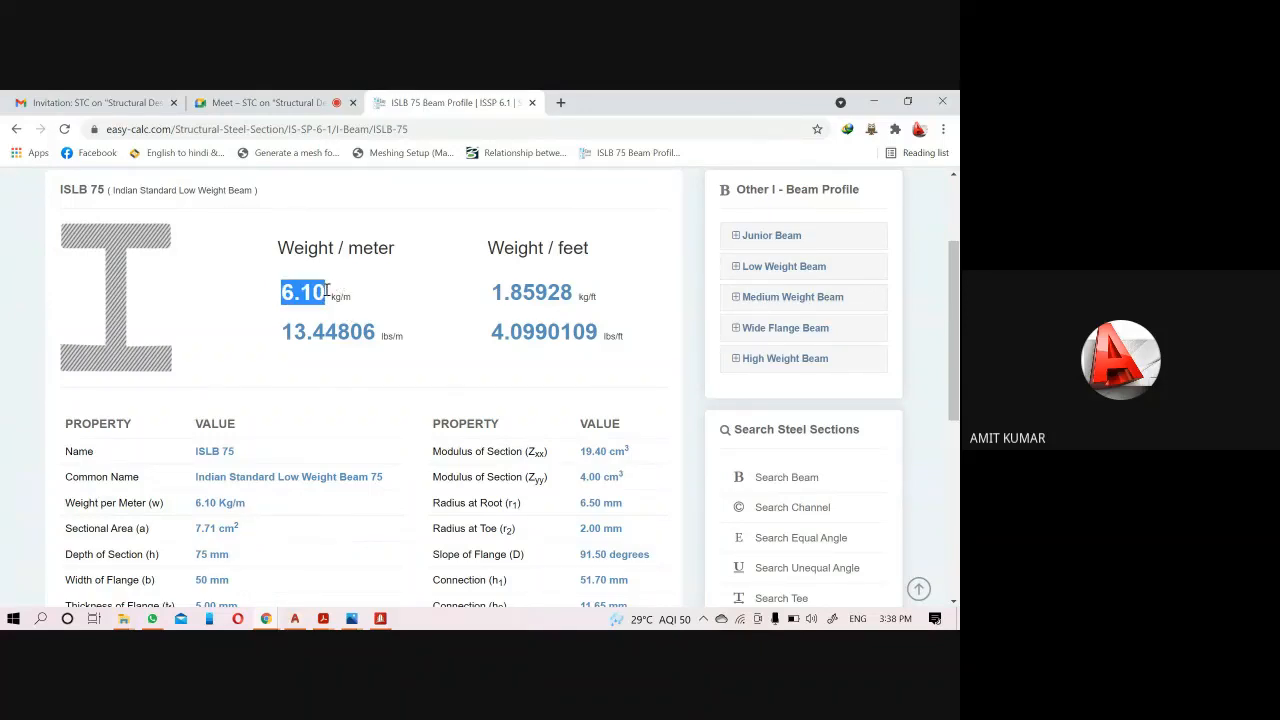
{"action": "left_click", "coordinate": [459, 285]}
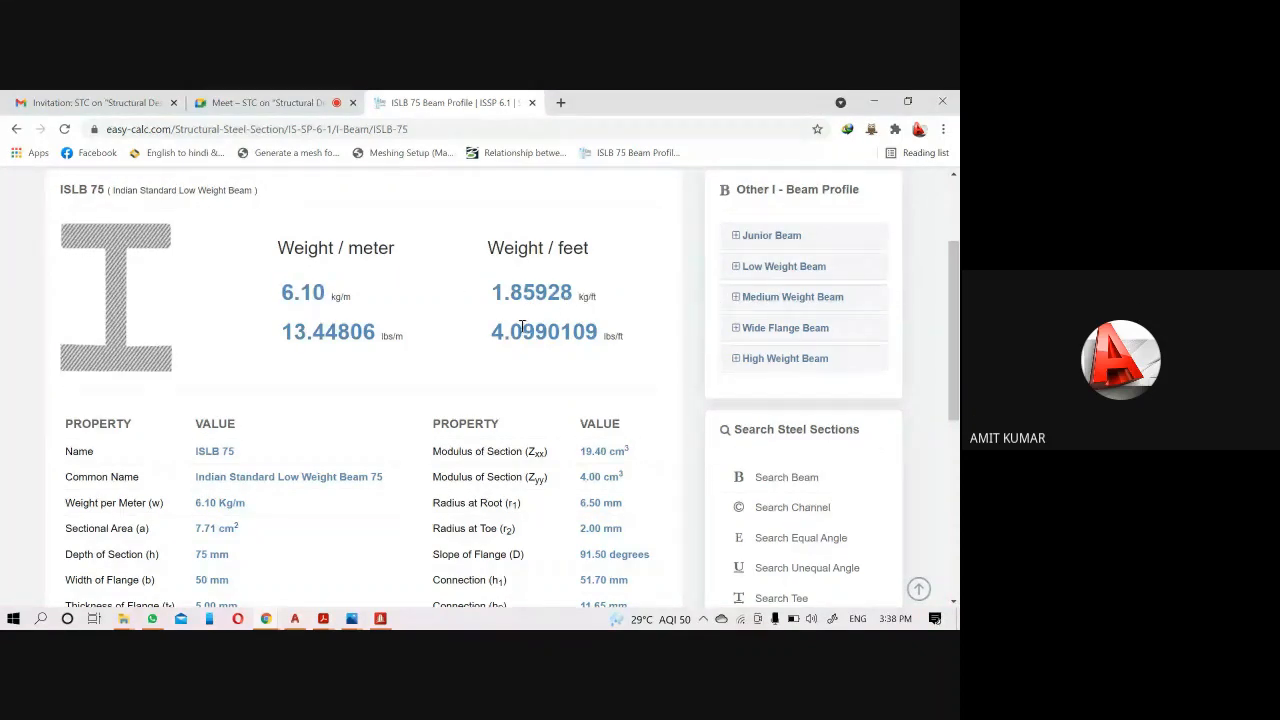
{"action": "left_click_drag", "start_coordinate": [559, 248], "coordinate": [593, 251]}
{"action": "left_click", "coordinate": [506, 292]}
{"action": "double_click", "coordinate": [506, 292]}
{"action": "left_click", "coordinate": [456, 341]}
{"action": "scroll", "coordinate": [420, 318], "scroll_direction": "down", "scroll_amount": 1}
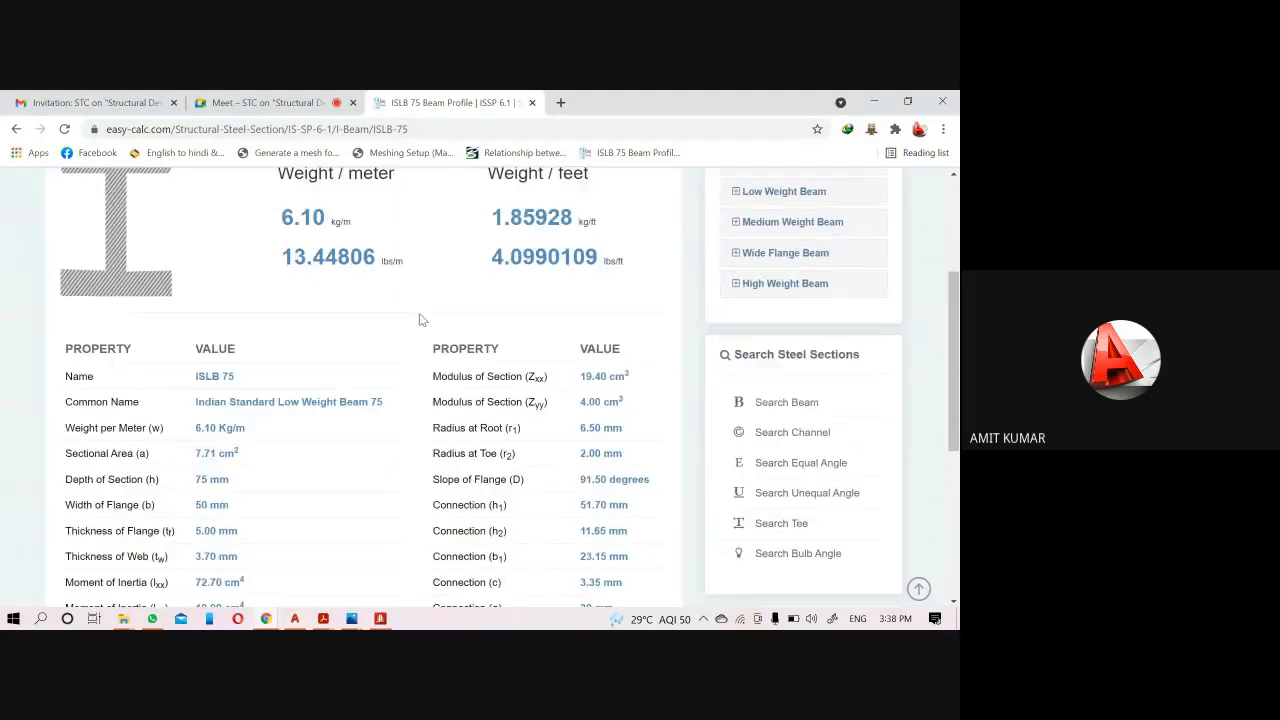
Compare the ISLB 75 section depth, flange width, flange thickness and web thickness in the property list with the section drawing.
{"action": "scroll", "coordinate": [332, 368], "scroll_direction": "down", "scroll_amount": 2}
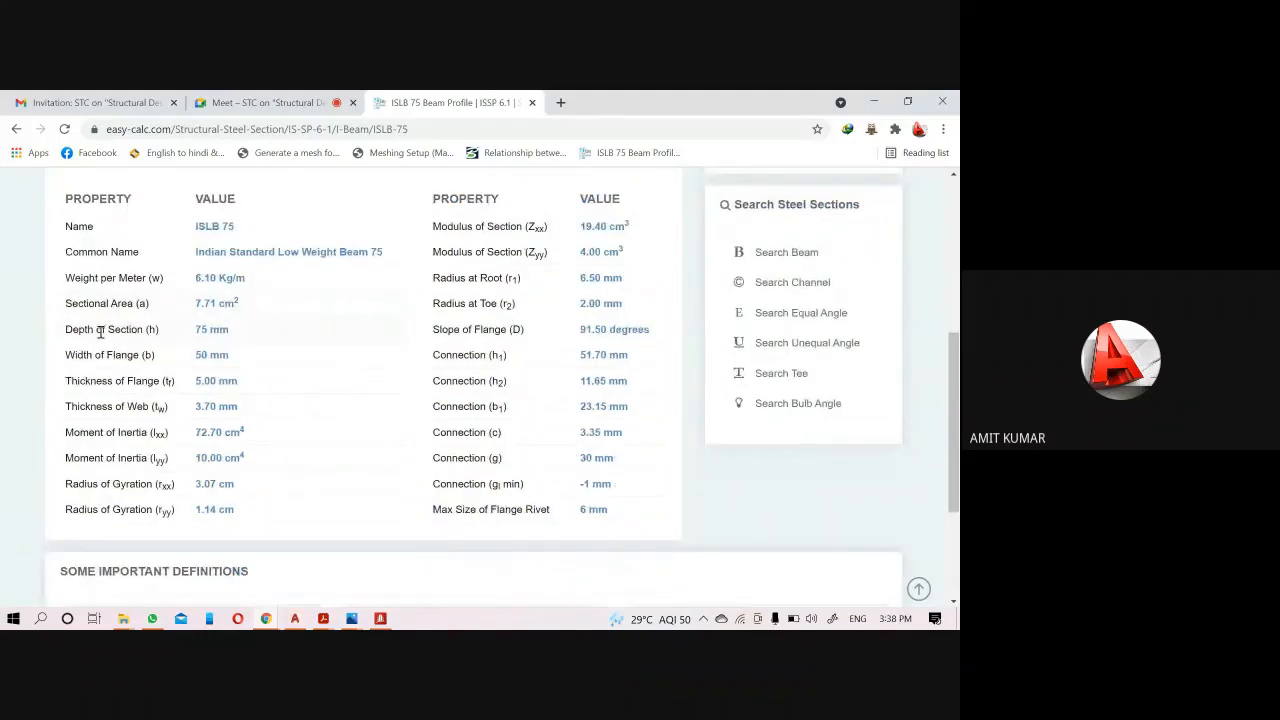
{"action": "double_click", "coordinate": [71, 330]}
{"action": "left_click_drag", "start_coordinate": [66, 352], "coordinate": [172, 362]}
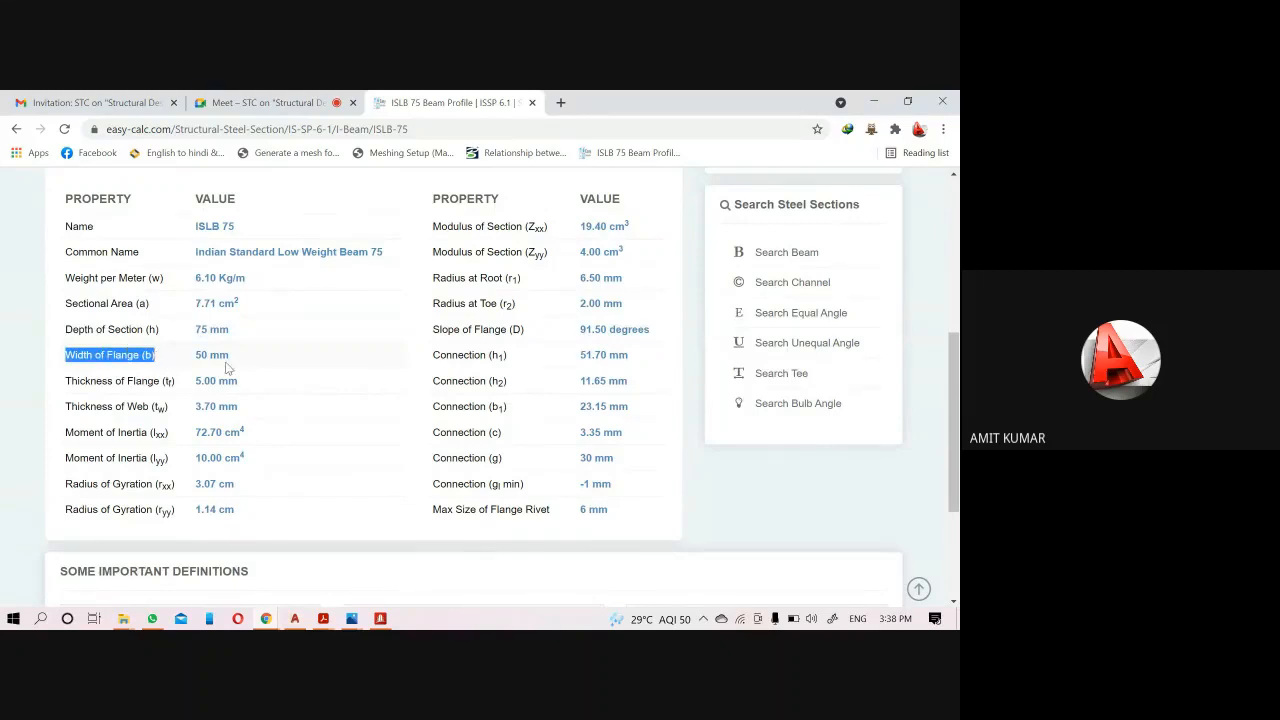
{"action": "scroll", "coordinate": [258, 366], "scroll_direction": "up", "scroll_amount": 1}
{"action": "scroll", "coordinate": [258, 366], "scroll_direction": "up", "scroll_amount": 2}
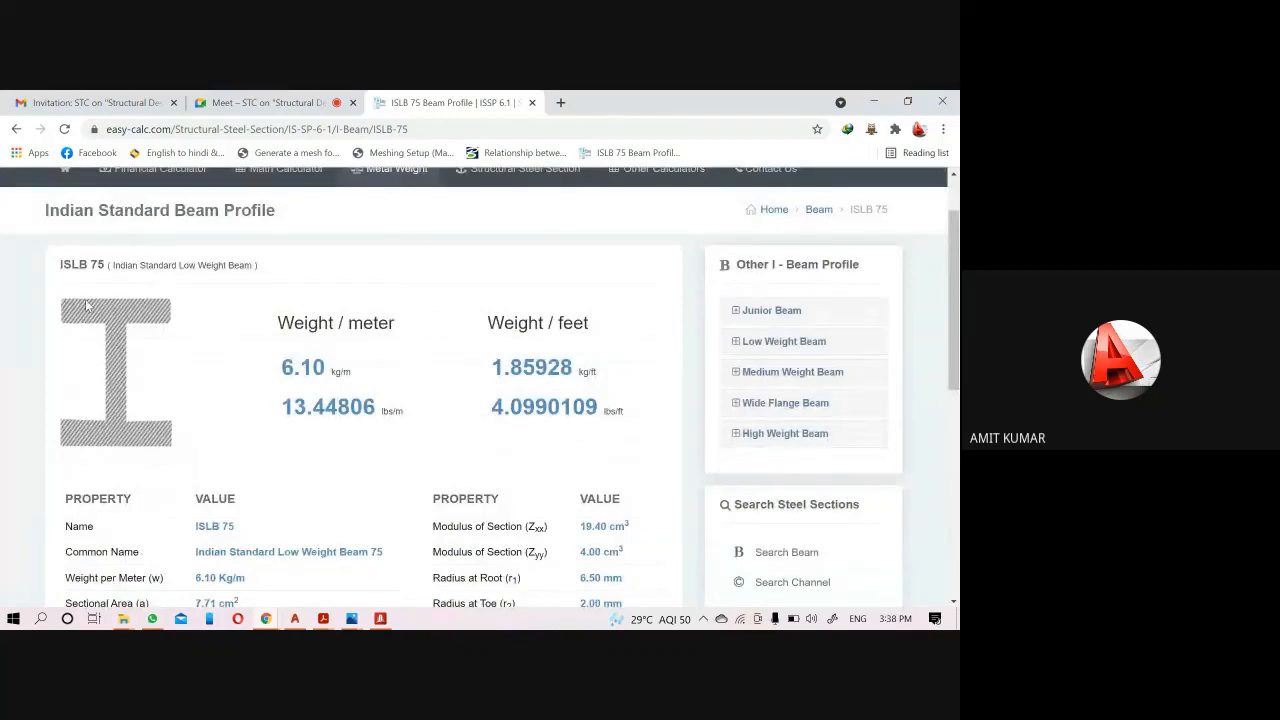
{"action": "scroll", "coordinate": [172, 305], "scroll_direction": "down", "scroll_amount": 3}
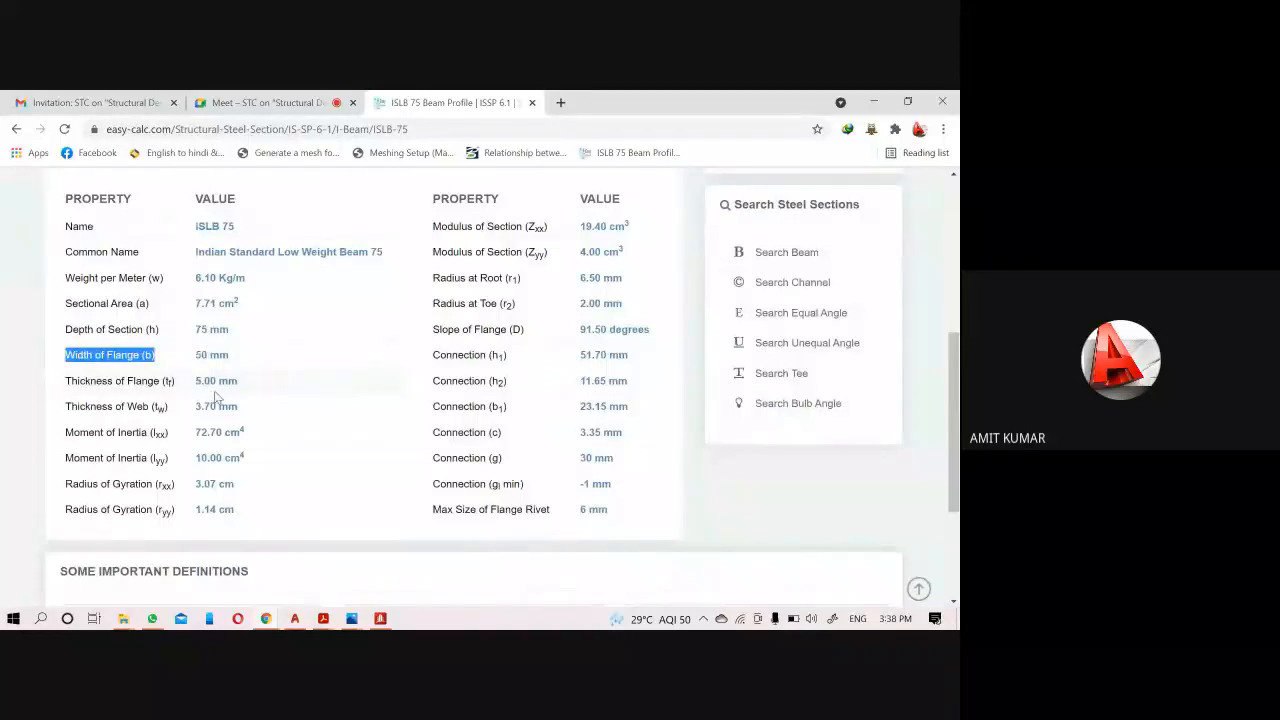
{"action": "scroll", "coordinate": [210, 395], "scroll_direction": "up", "scroll_amount": 3}
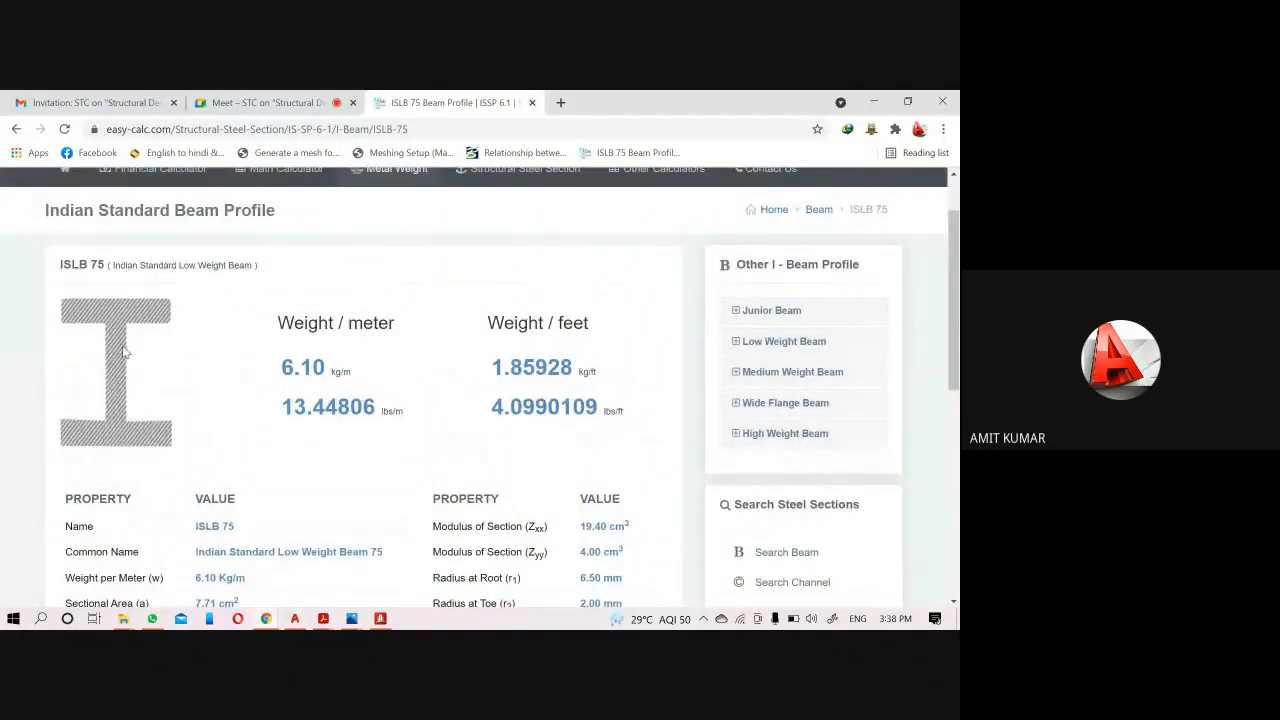
{"action": "scroll", "coordinate": [157, 343], "scroll_direction": "down", "scroll_amount": 3}
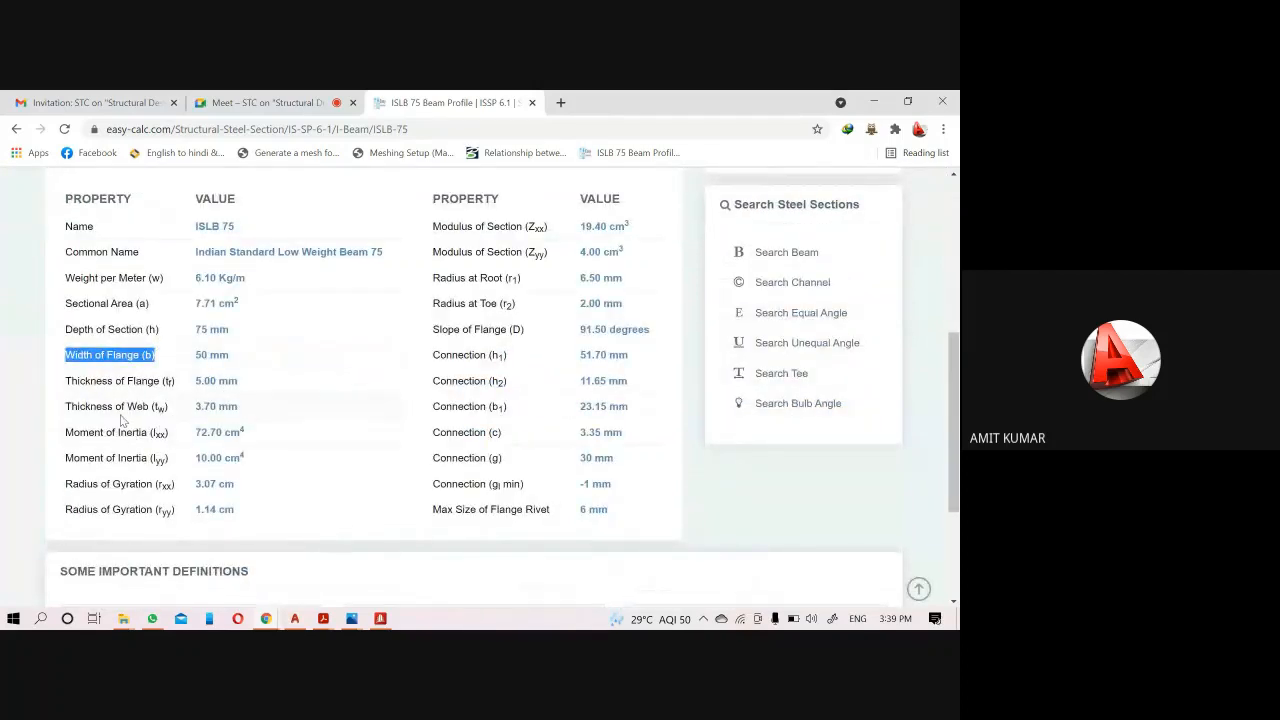
{"action": "left_click_drag", "start_coordinate": [194, 407], "coordinate": [244, 411]}
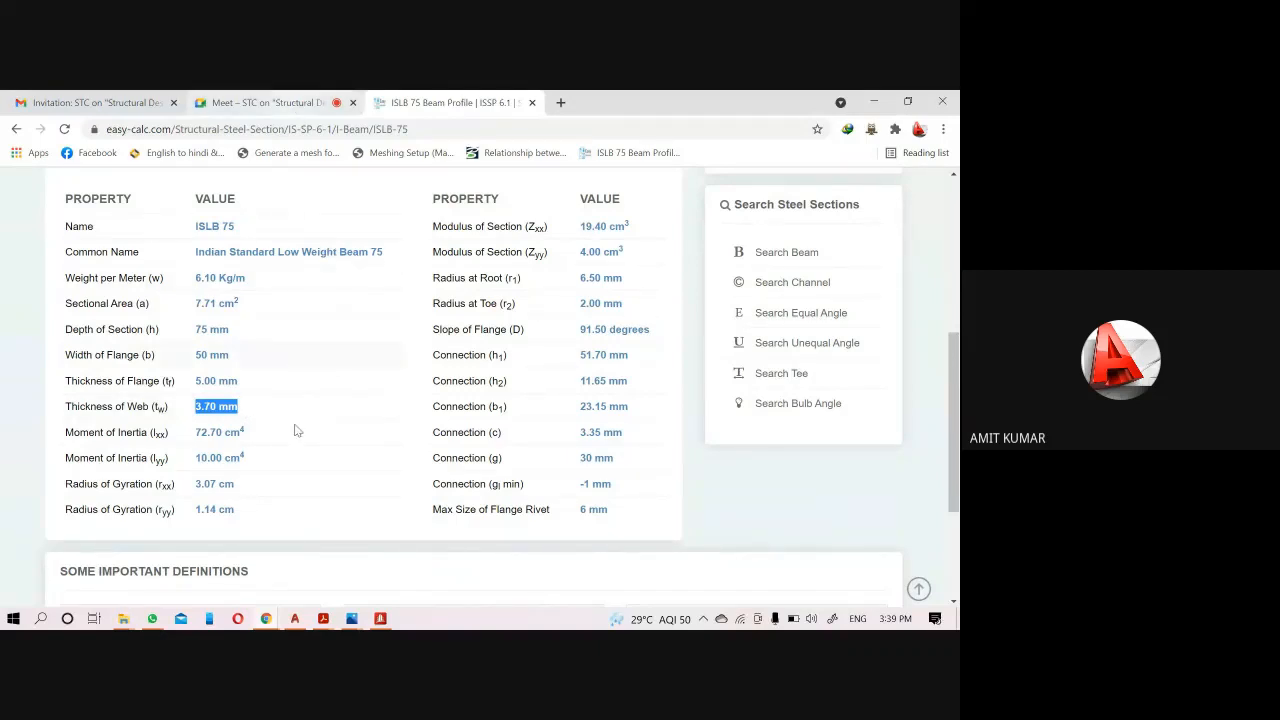
Return to STAAD.Pro, open the Indian S Shape property table with ISLB75 selected, and check its flange and web thickness columns.
{"action": "left_click", "coordinate": [380, 621]}
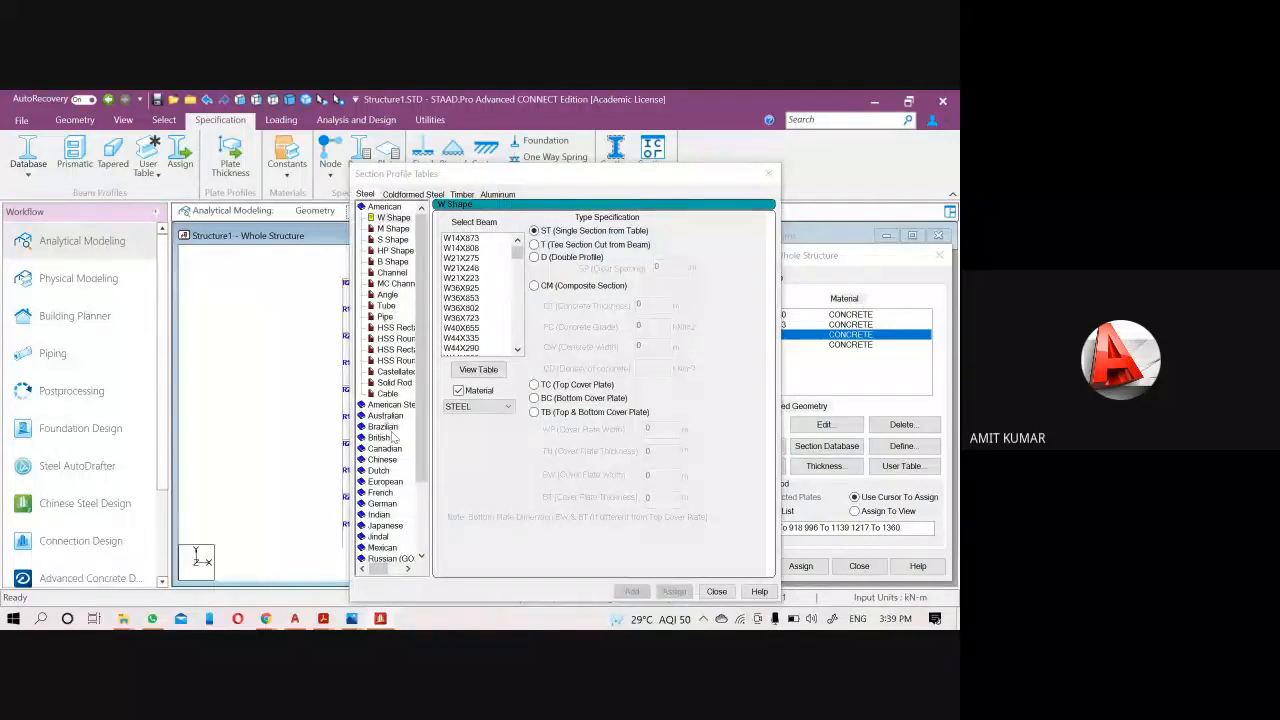
{"action": "left_click", "coordinate": [379, 515]}
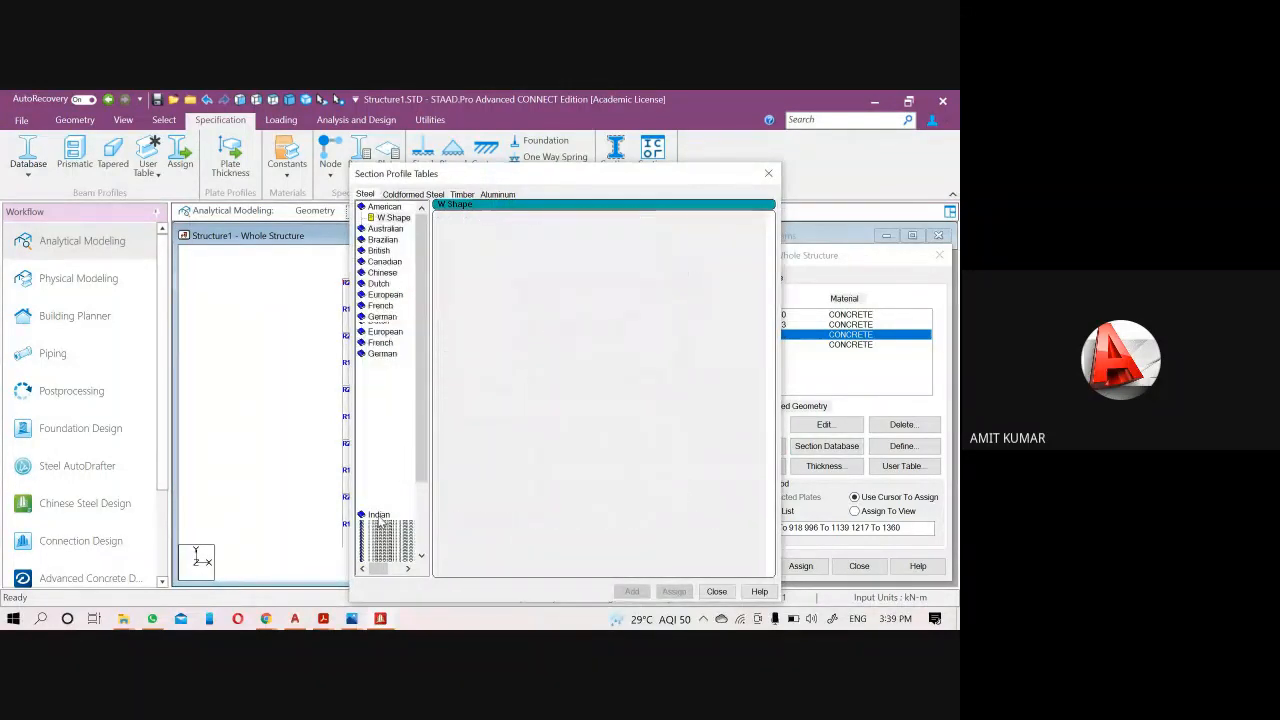
{"action": "left_click", "coordinate": [458, 239]}
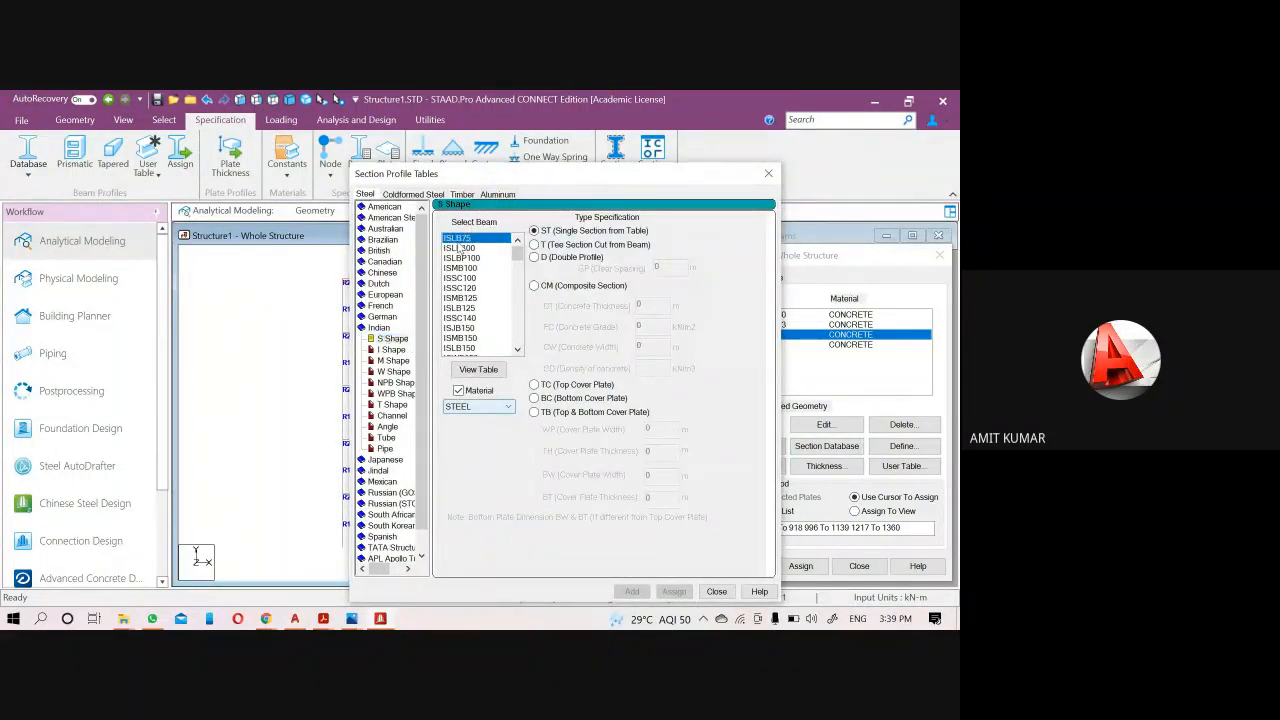
{"action": "left_click", "coordinate": [478, 370]}
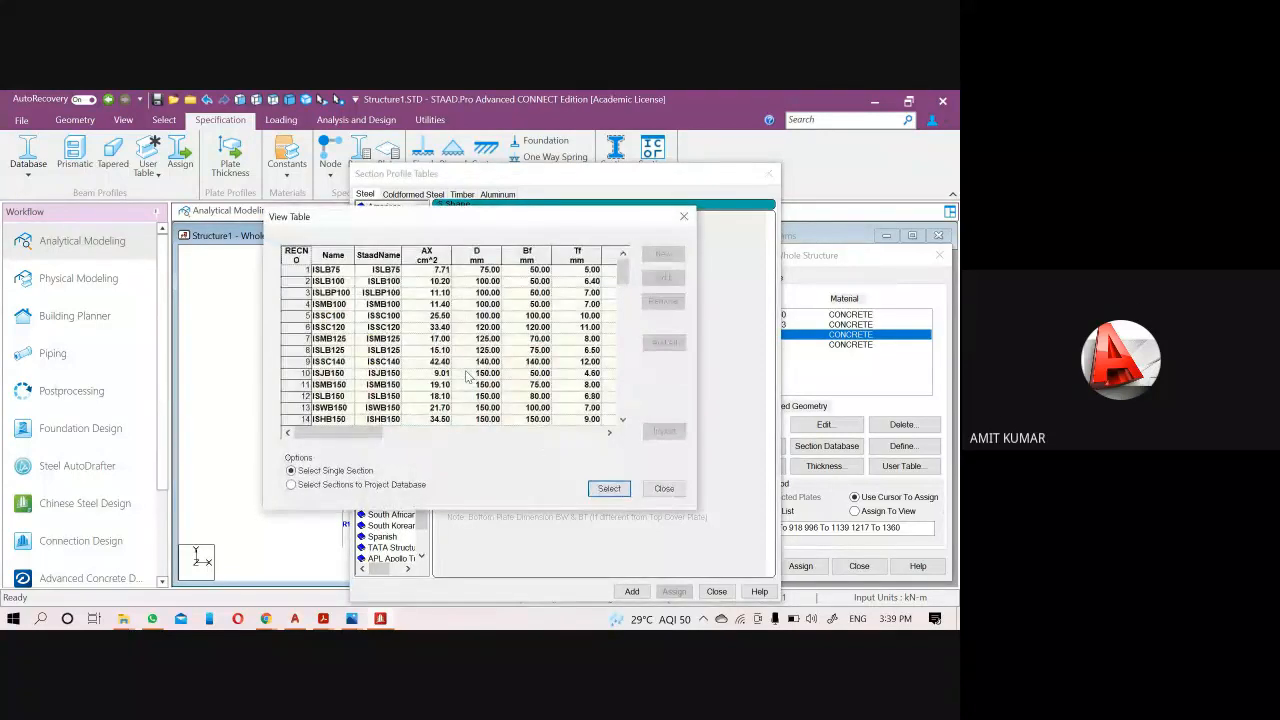
{"action": "mouse_move", "coordinate": [338, 438]}
{"action": "left_mouse_down"}
{"action": "mouse_move", "coordinate": [374, 438]}
{"action": "mouse_move", "coordinate": [336, 438]}
{"action": "left_mouse_up"}
{"action": "key", "text": "Right"}
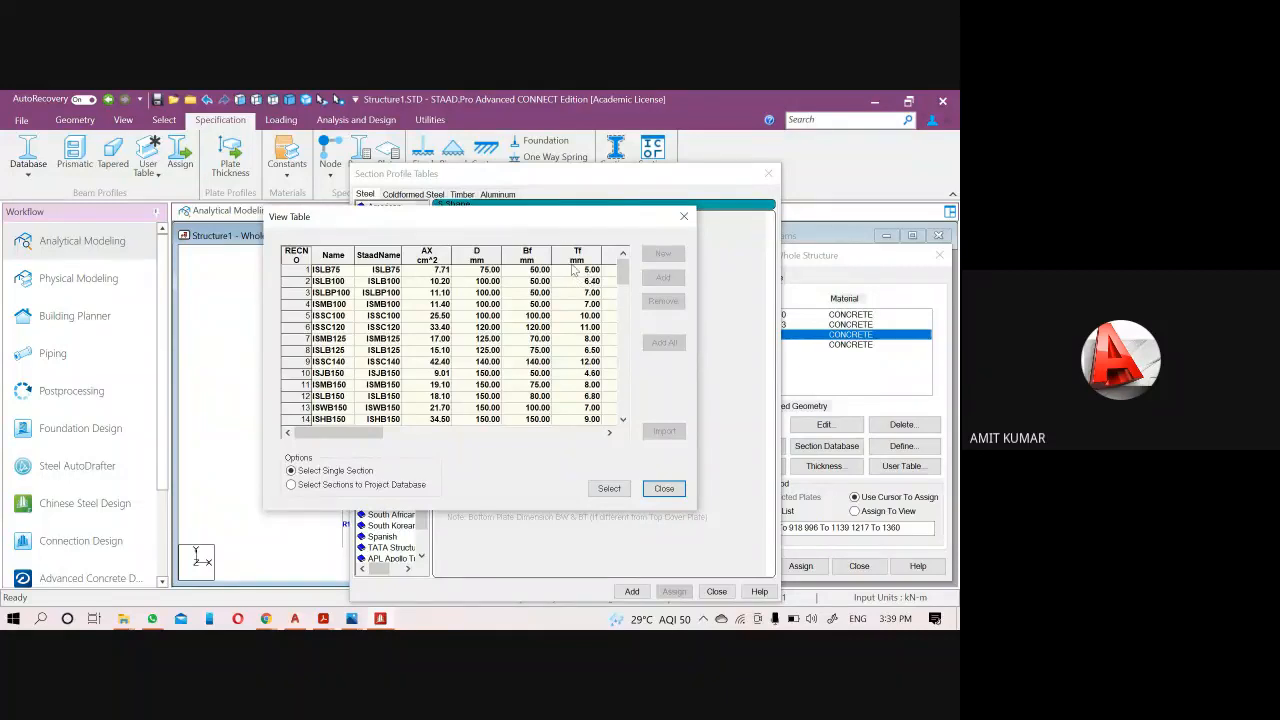
{"action": "left_click", "coordinate": [610, 432]}
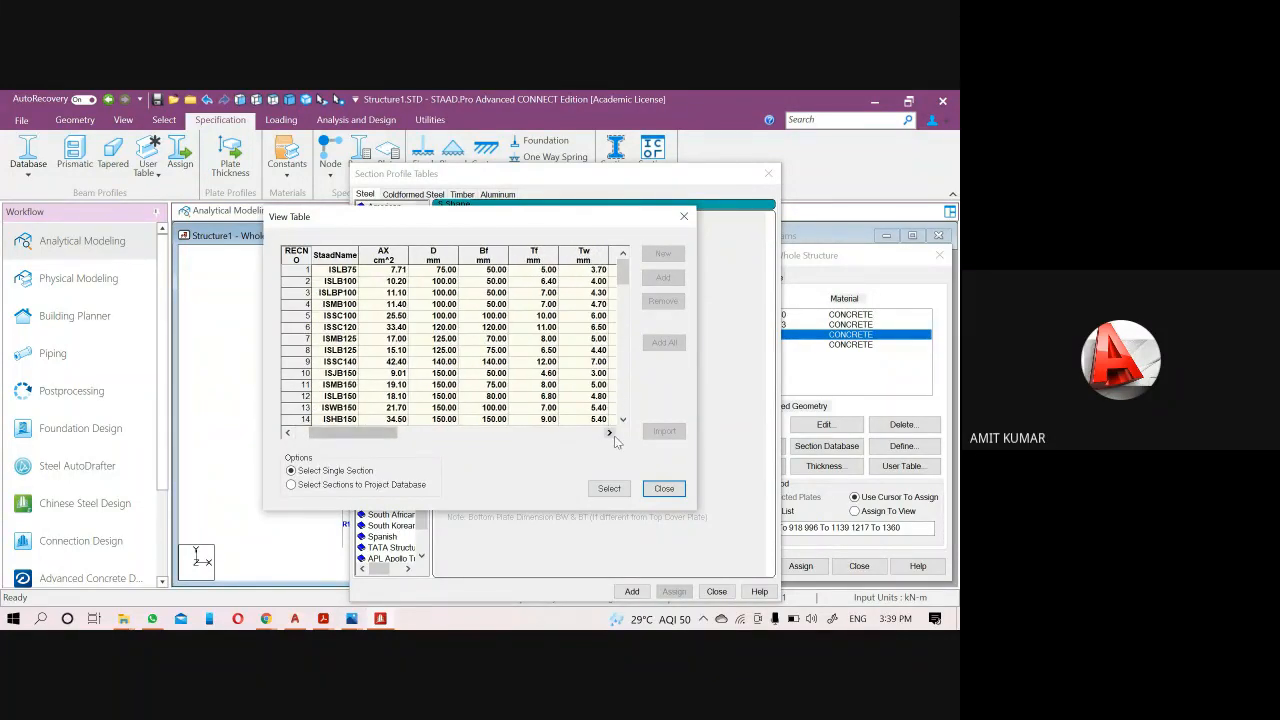
{"action": "left_click", "coordinate": [609, 432]}
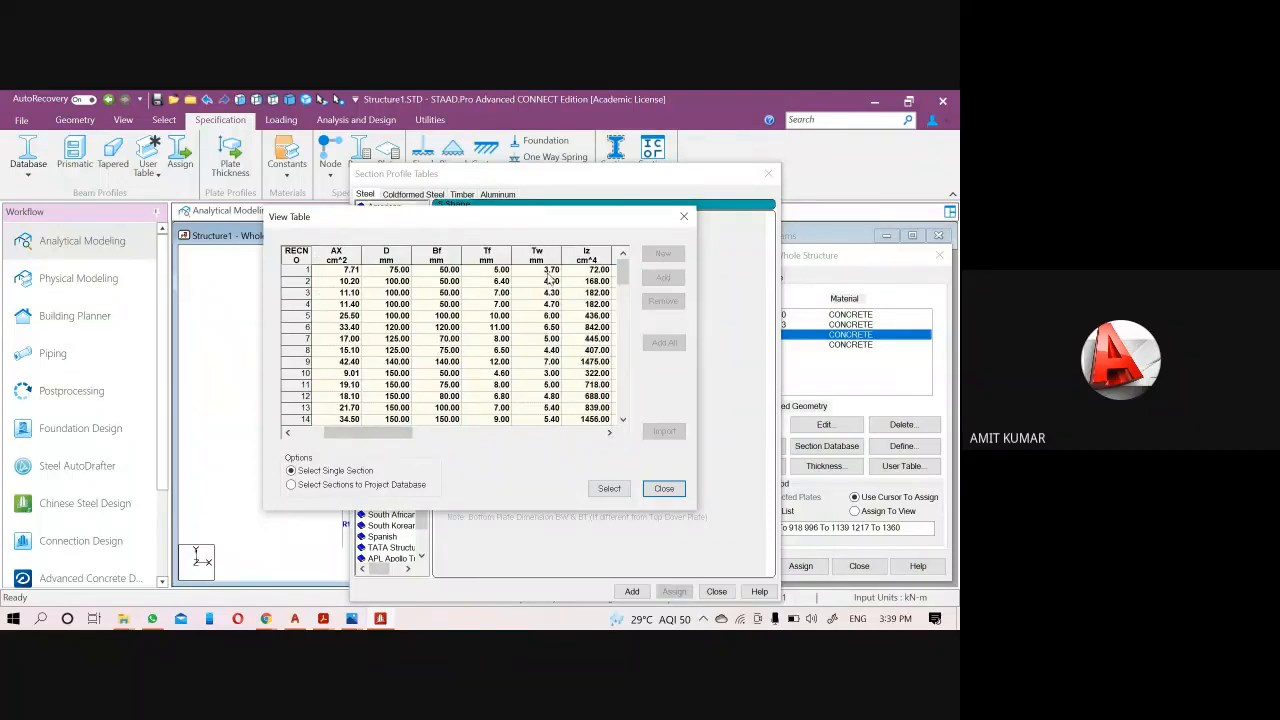
Examine the remaining Indian S Shape property columns through the moments of inertia, section moduli and root radii, and close the table.
{"action": "left_click", "coordinate": [610, 433]}
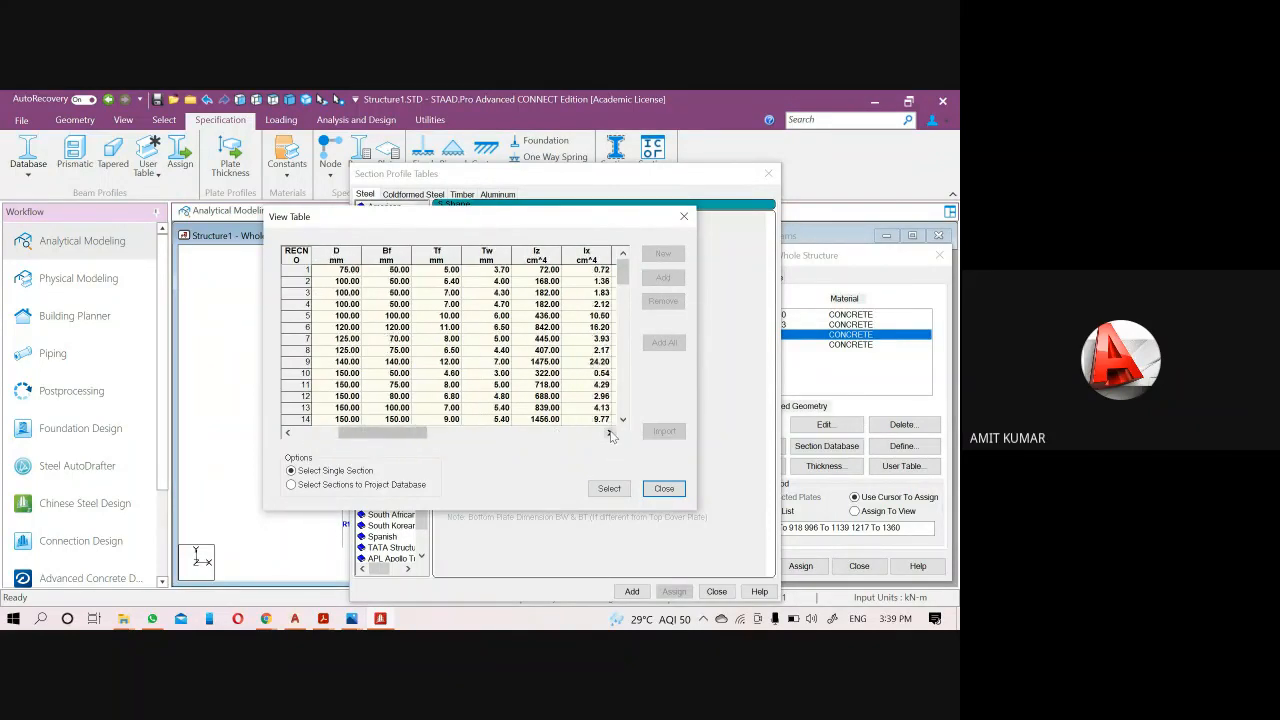
{"action": "left_click", "coordinate": [610, 433]}
{"action": "left_click", "coordinate": [610, 433]}
{"action": "left_click", "coordinate": [610, 433]}
{"action": "left_click", "coordinate": [610, 433]}
{"action": "left_click", "coordinate": [610, 433]}
{"action": "left_click", "coordinate": [610, 433]}
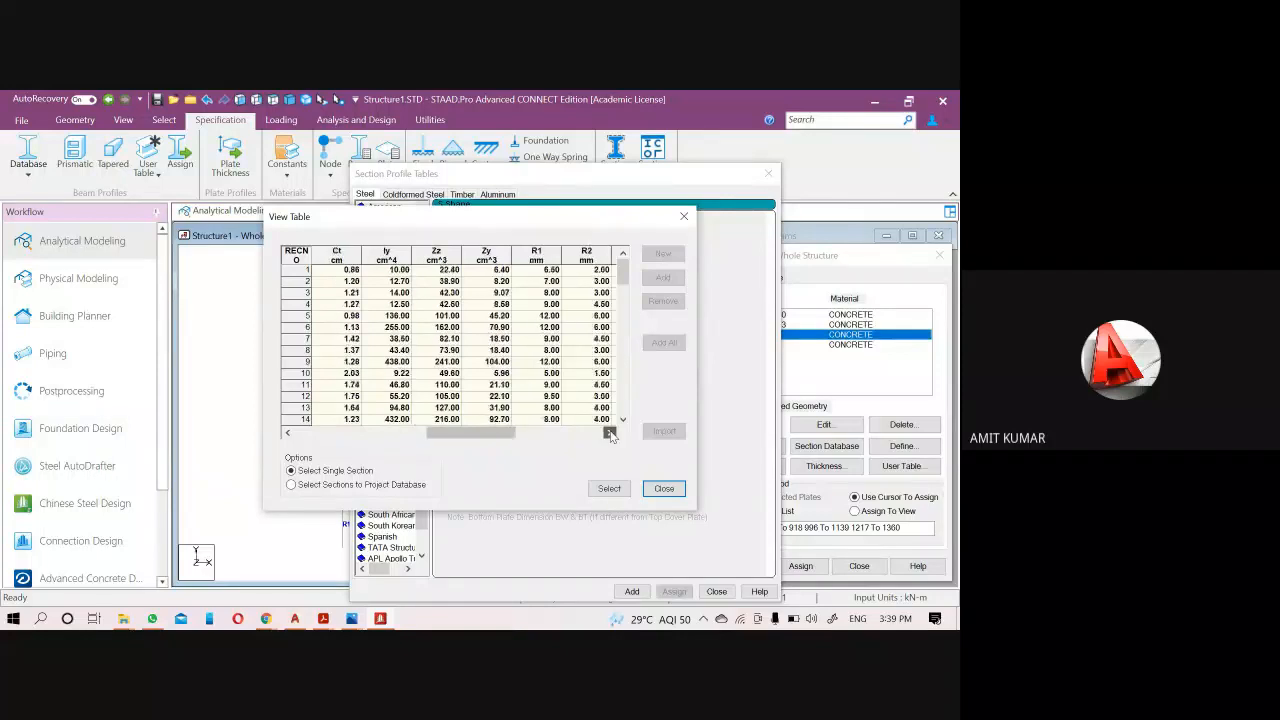
{"action": "left_click_drag", "start_coordinate": [502, 437], "coordinate": [558, 436]}
{"action": "left_click", "coordinate": [684, 216]}
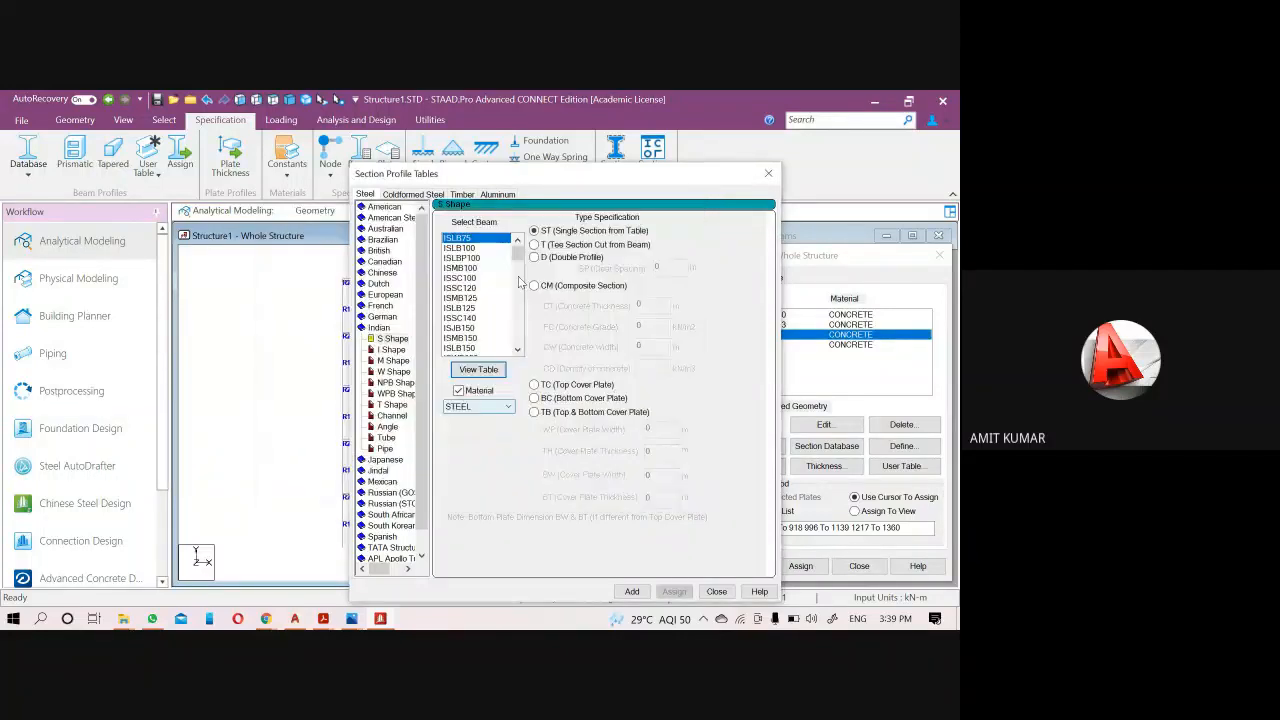
Browse the Indian Tube section list, checking designations from TUB25252.6 to TUB80402.9.
{"action": "left_click", "coordinate": [391, 349]}
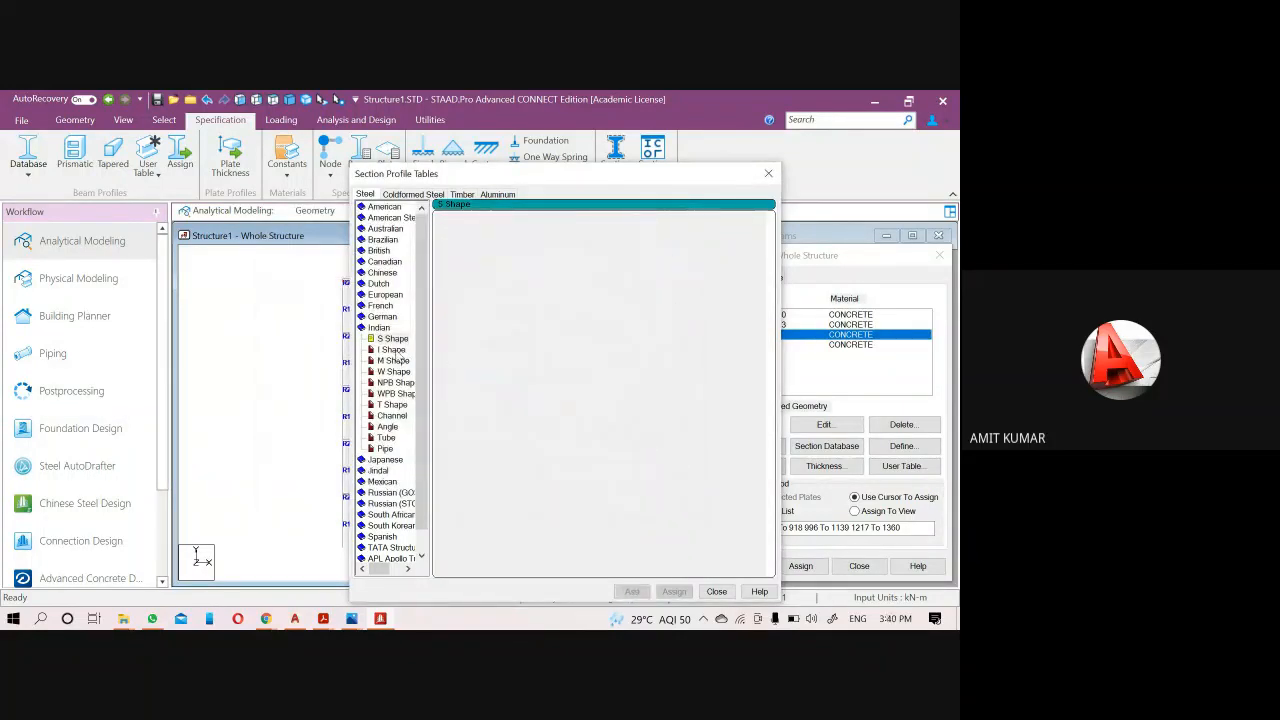
{"action": "left_click", "coordinate": [387, 438]}
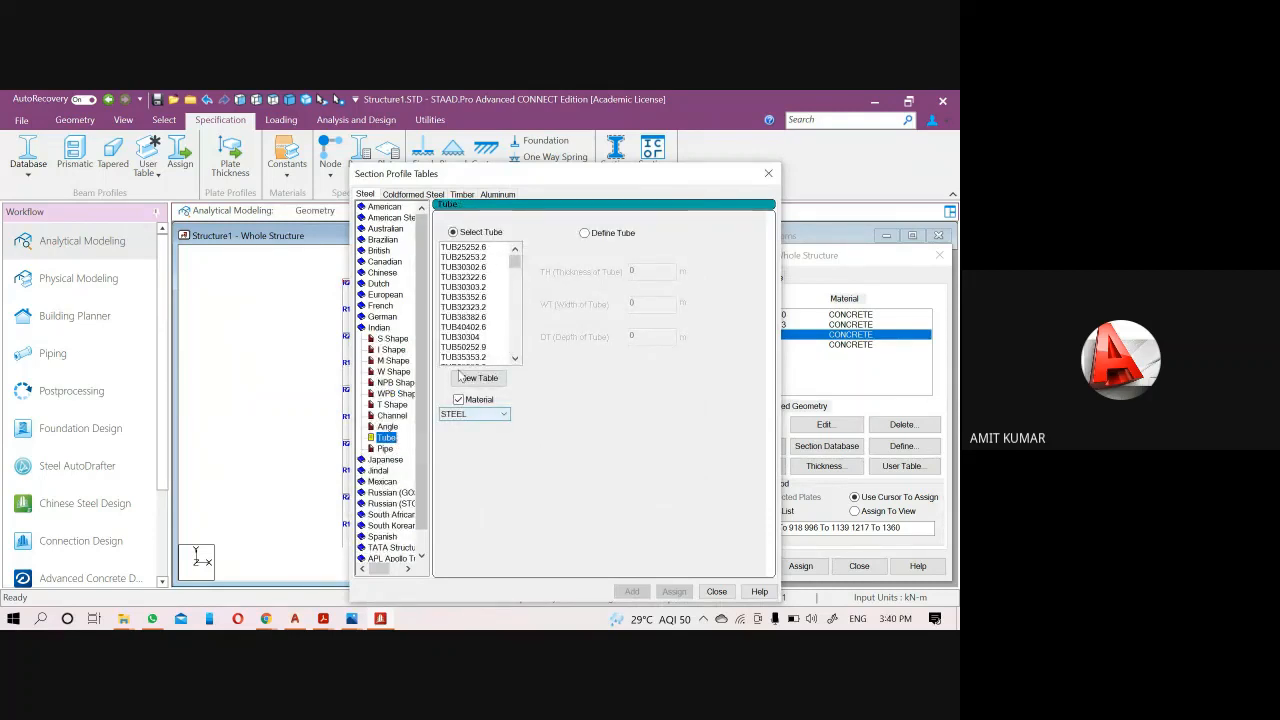
{"action": "left_click", "coordinate": [463, 249]}
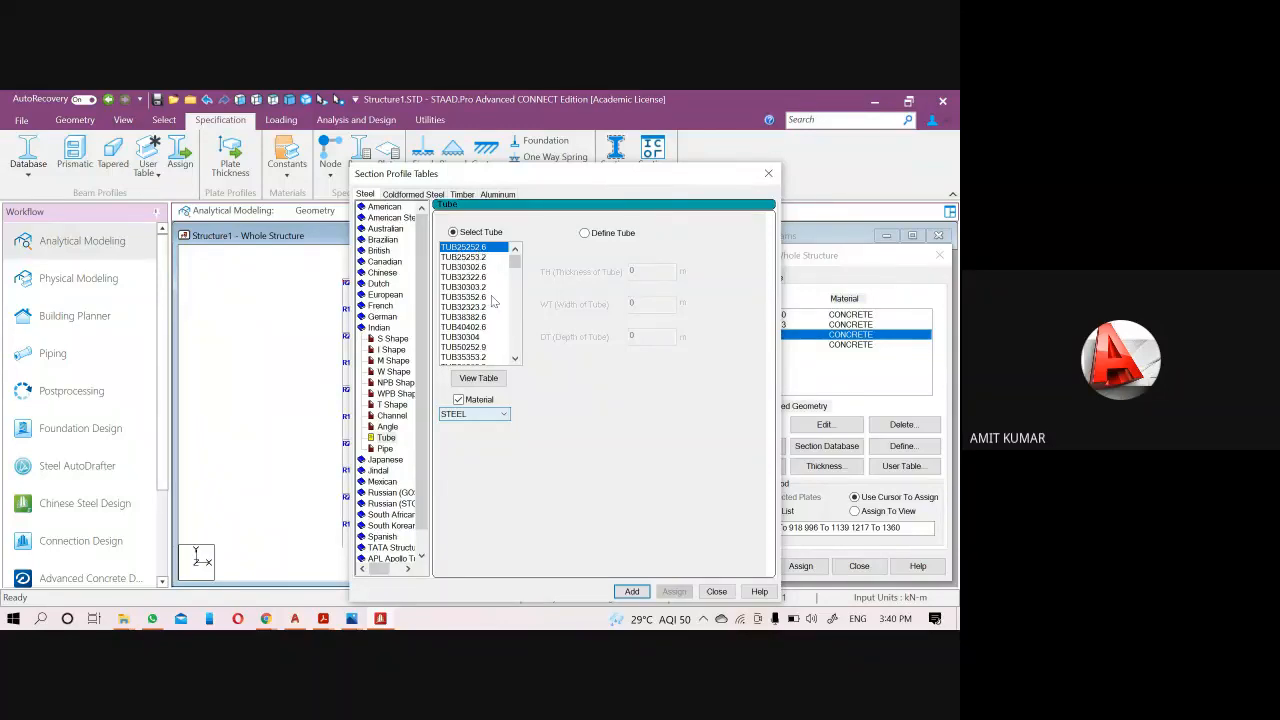
{"action": "scroll", "coordinate": [484, 343], "scroll_direction": "down", "scroll_amount": 3}
{"action": "scroll", "coordinate": [484, 343], "scroll_direction": "down", "scroll_amount": 5}
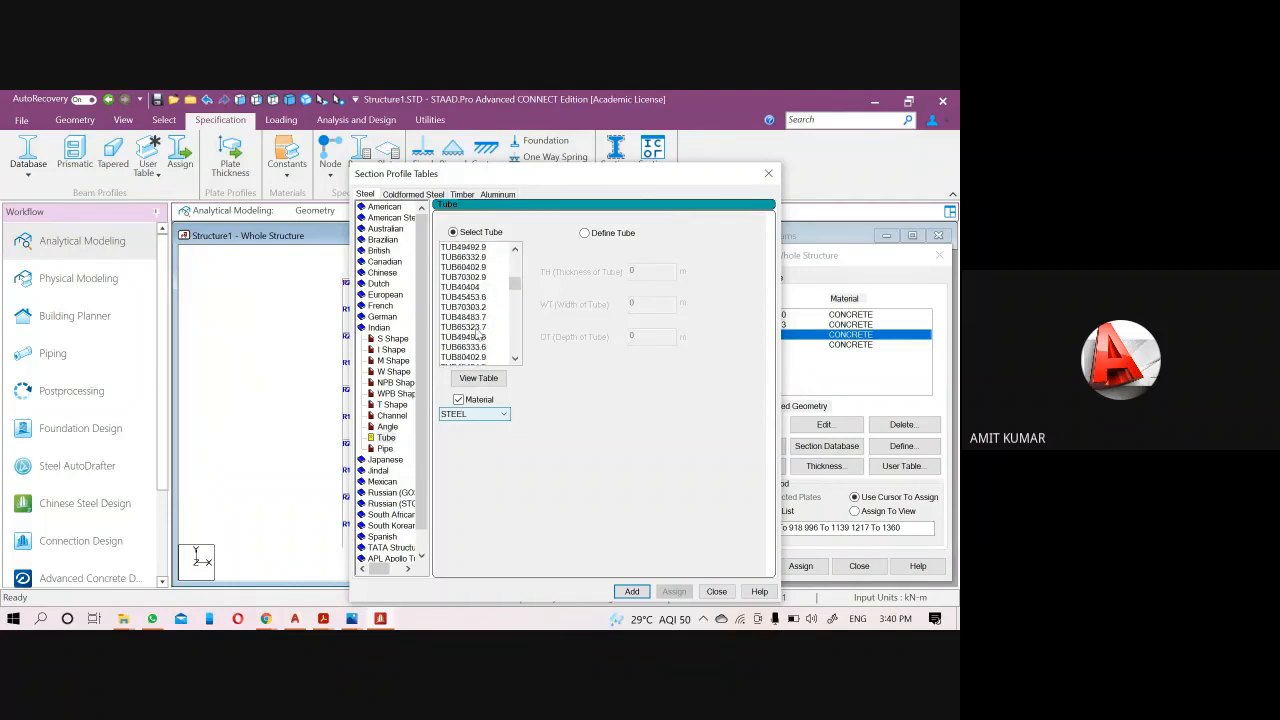
{"action": "left_click", "coordinate": [470, 328]}
{"action": "left_click", "coordinate": [478, 338]}
{"action": "left_click", "coordinate": [475, 357]}
Review the Indian S Shape, Tube, Angle, Channel and T Shape section lists, returning to S Shape.
{"action": "left_click", "coordinate": [388, 338]}
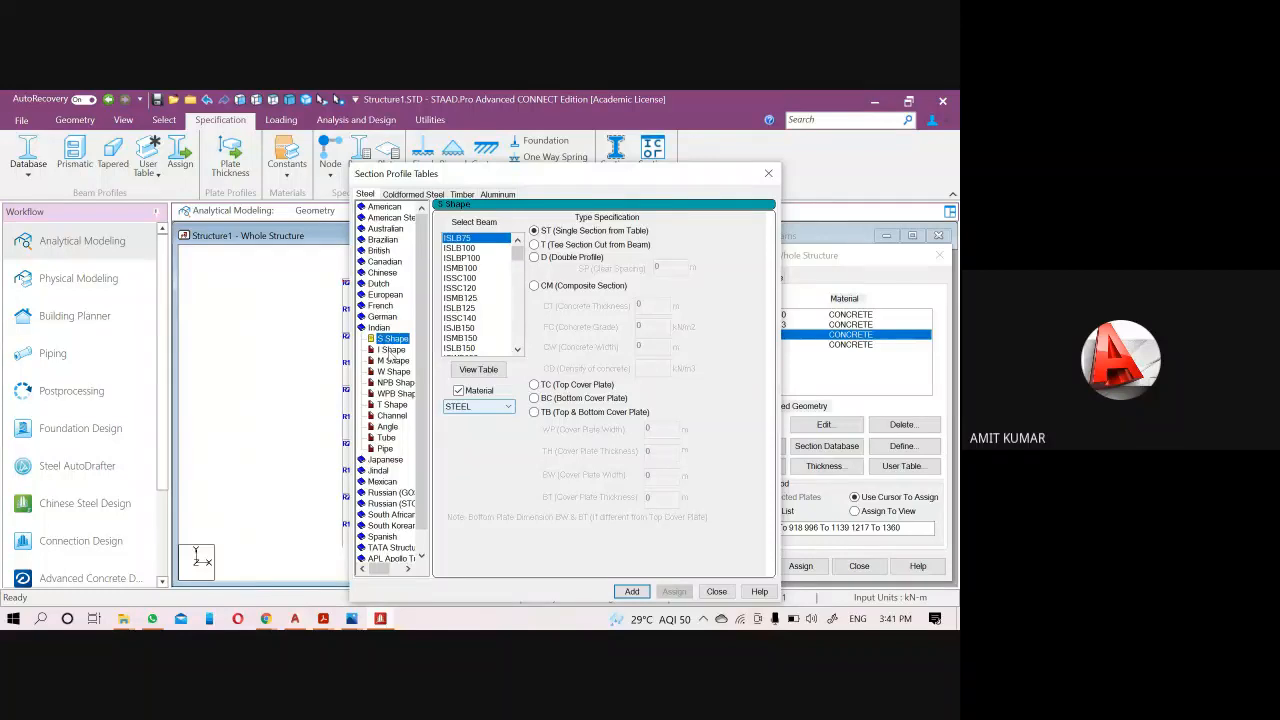
{"action": "left_click", "coordinate": [388, 437]}
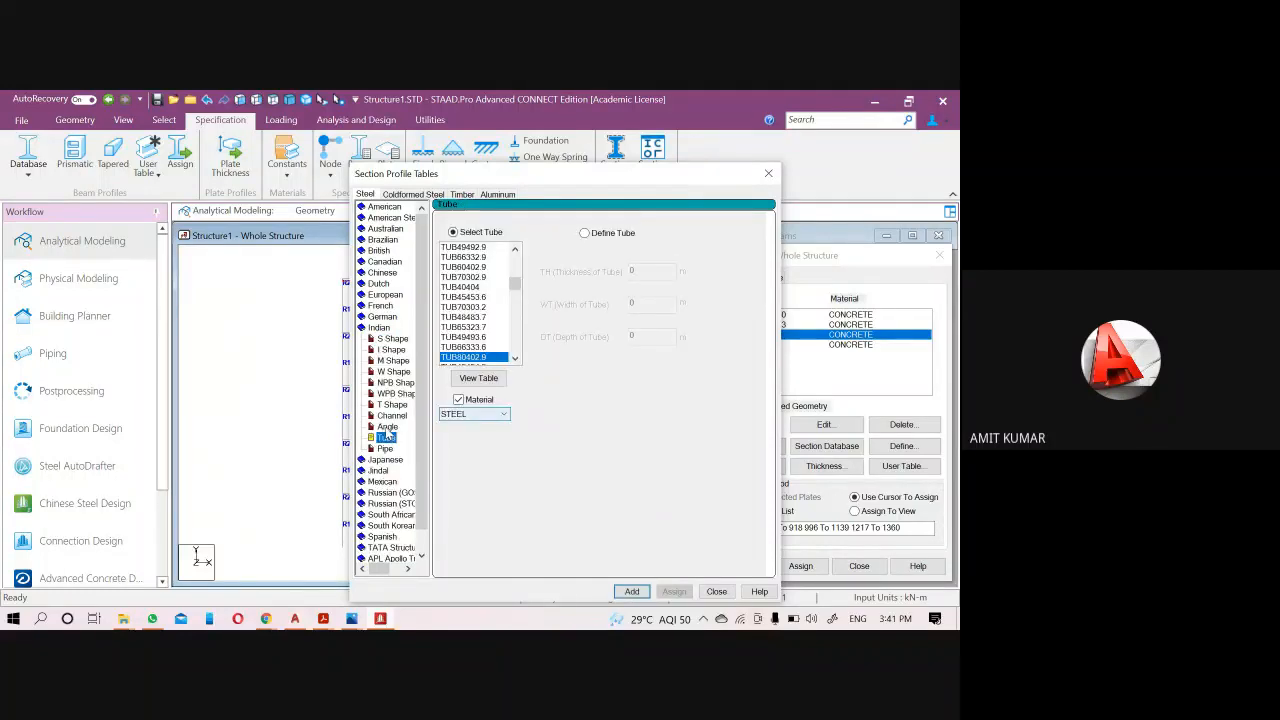
{"action": "left_click", "coordinate": [387, 426]}
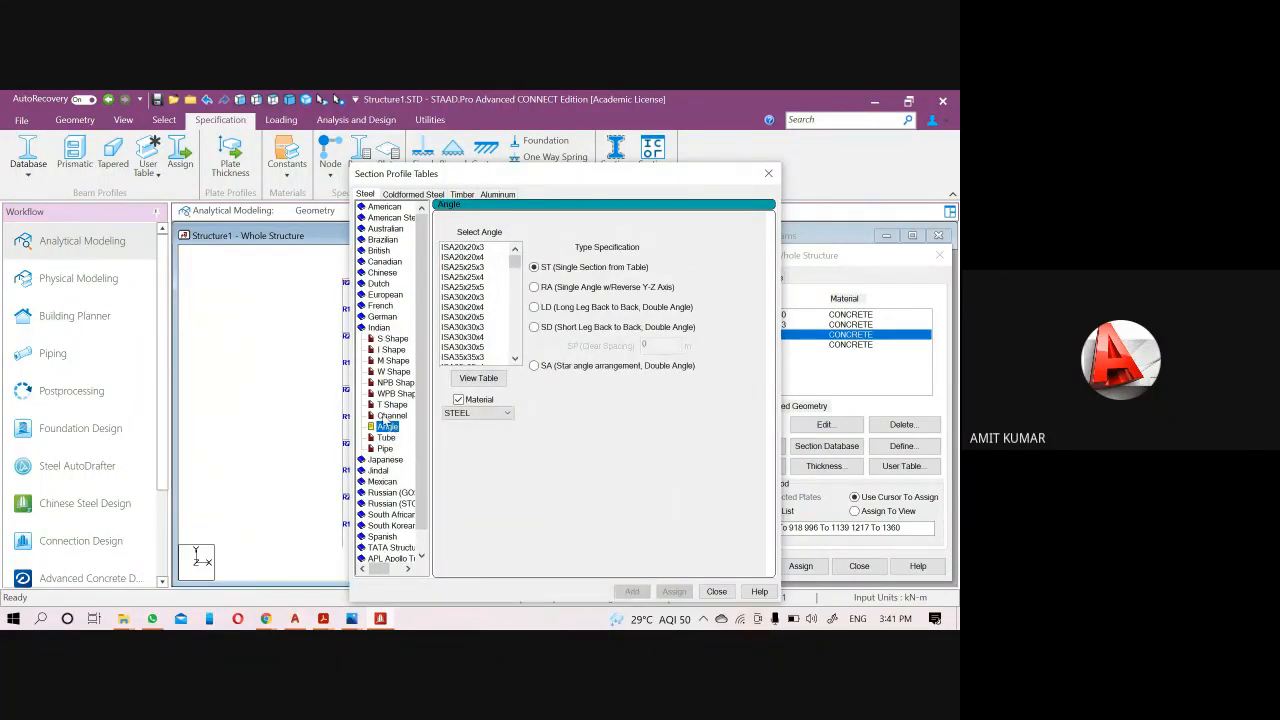
{"action": "left_click", "coordinate": [391, 415]}
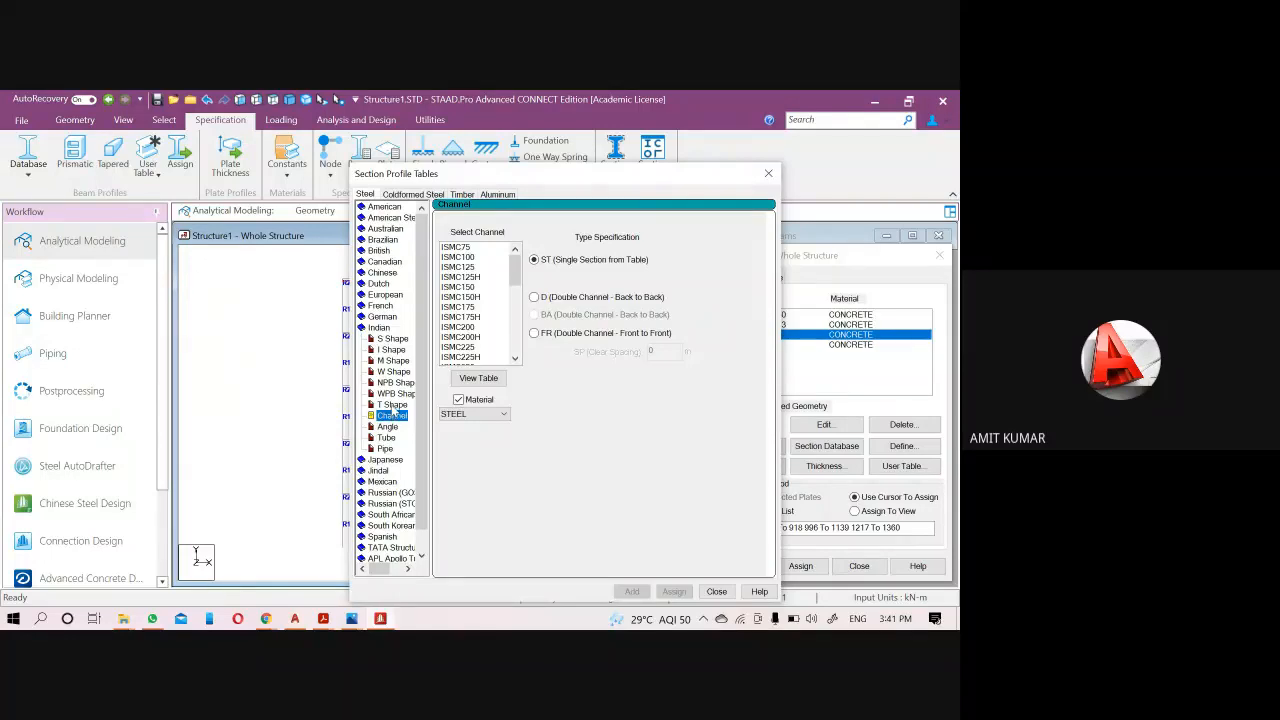
{"action": "left_click", "coordinate": [392, 404]}
{"action": "left_click", "coordinate": [391, 339]}
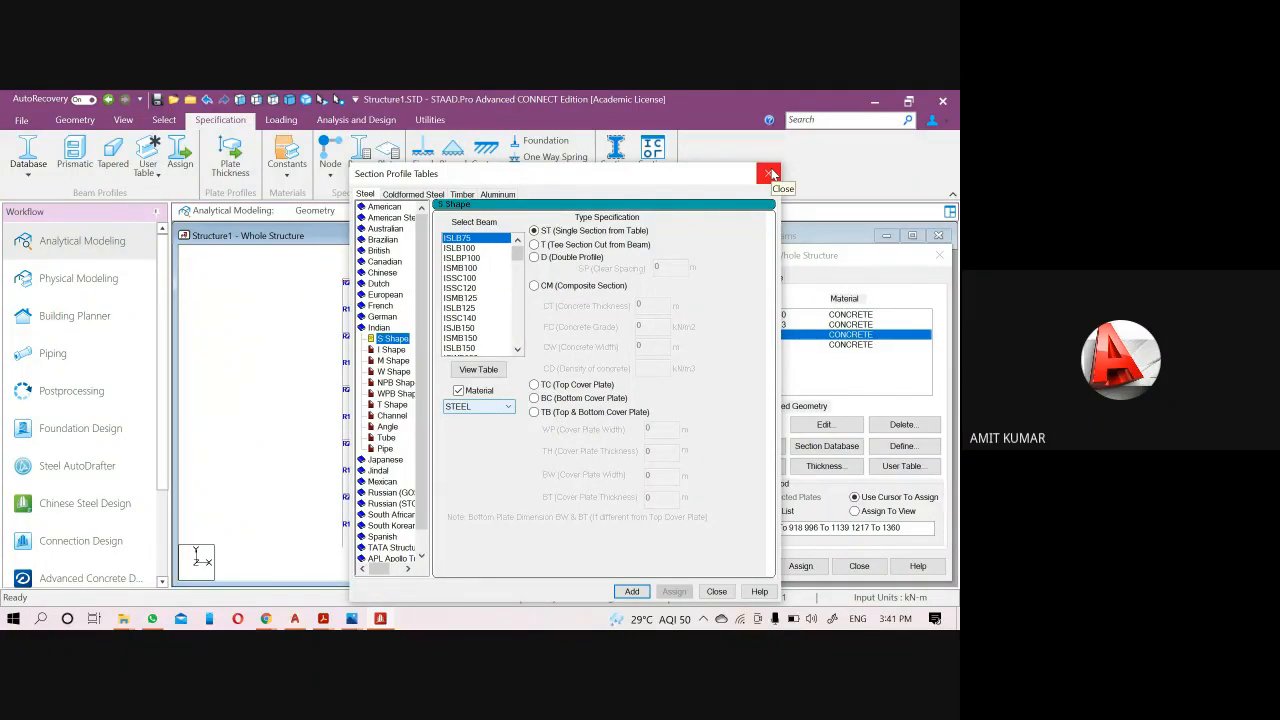
Close the section profile tables, highlight the members using the Rect 0.30x0.50 section, and close the section properties.
{"action": "left_click", "coordinate": [770, 174]}
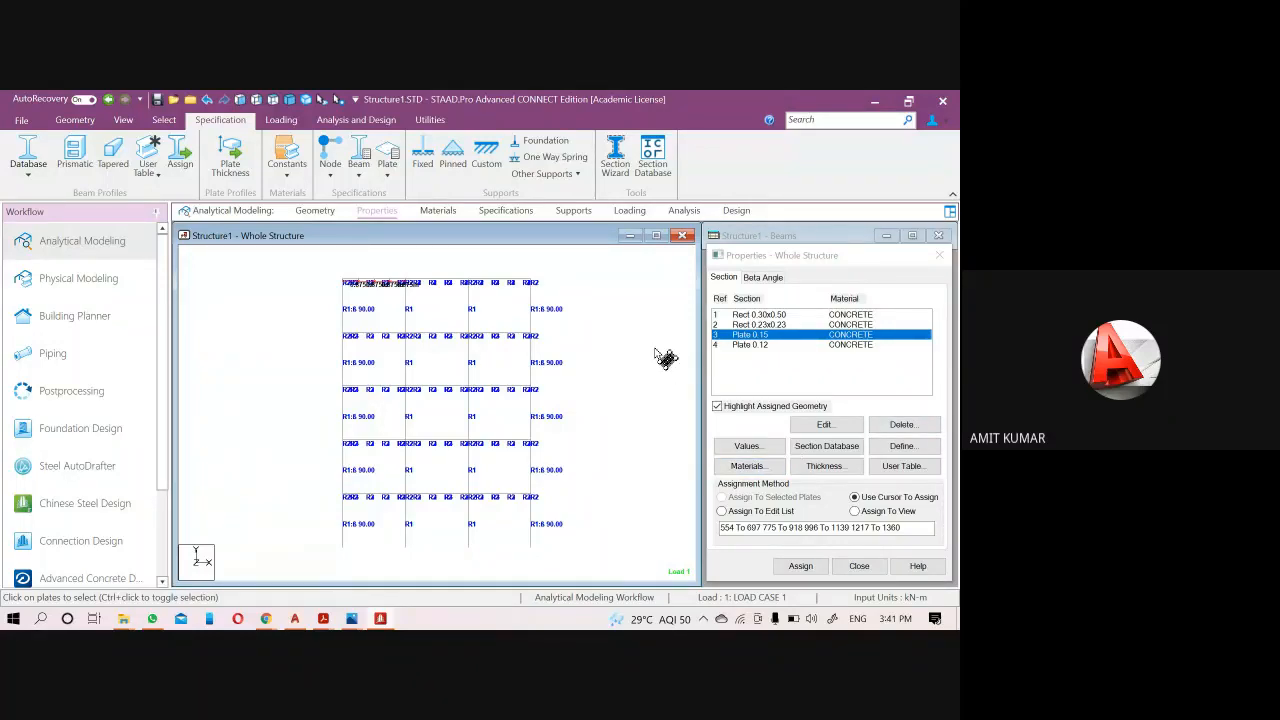
{"action": "left_click", "coordinate": [737, 317]}
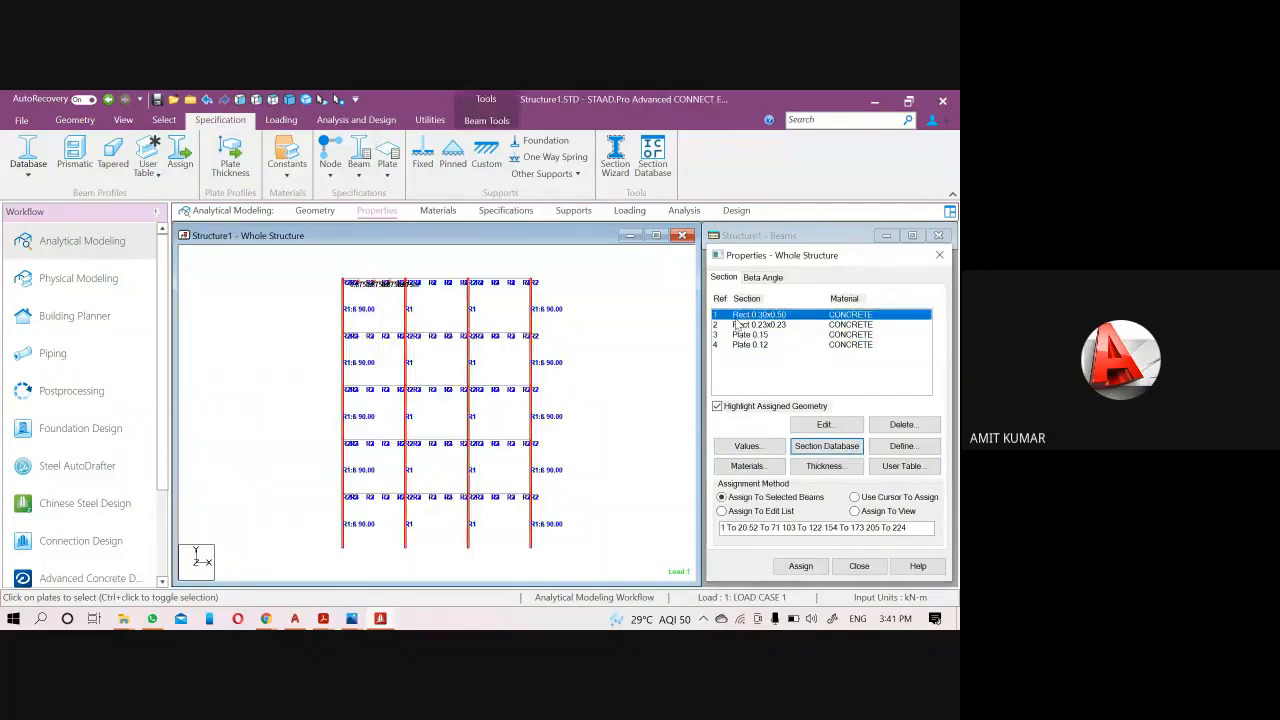
{"action": "left_click", "coordinate": [939, 255]}
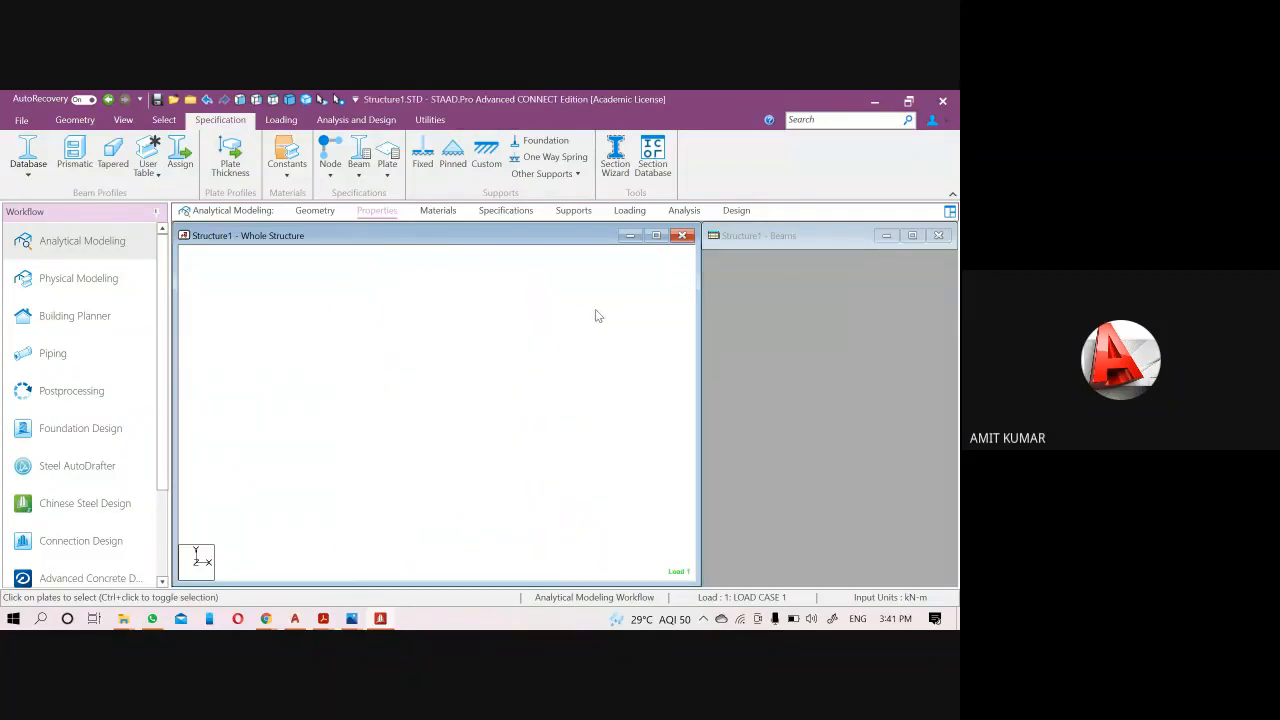
Open the material definitions, check which geometry uses STEEL and CONCRETE, and review the CONCRETE material's isotropic properties without changing them.
{"action": "left_click", "coordinate": [437, 211]}
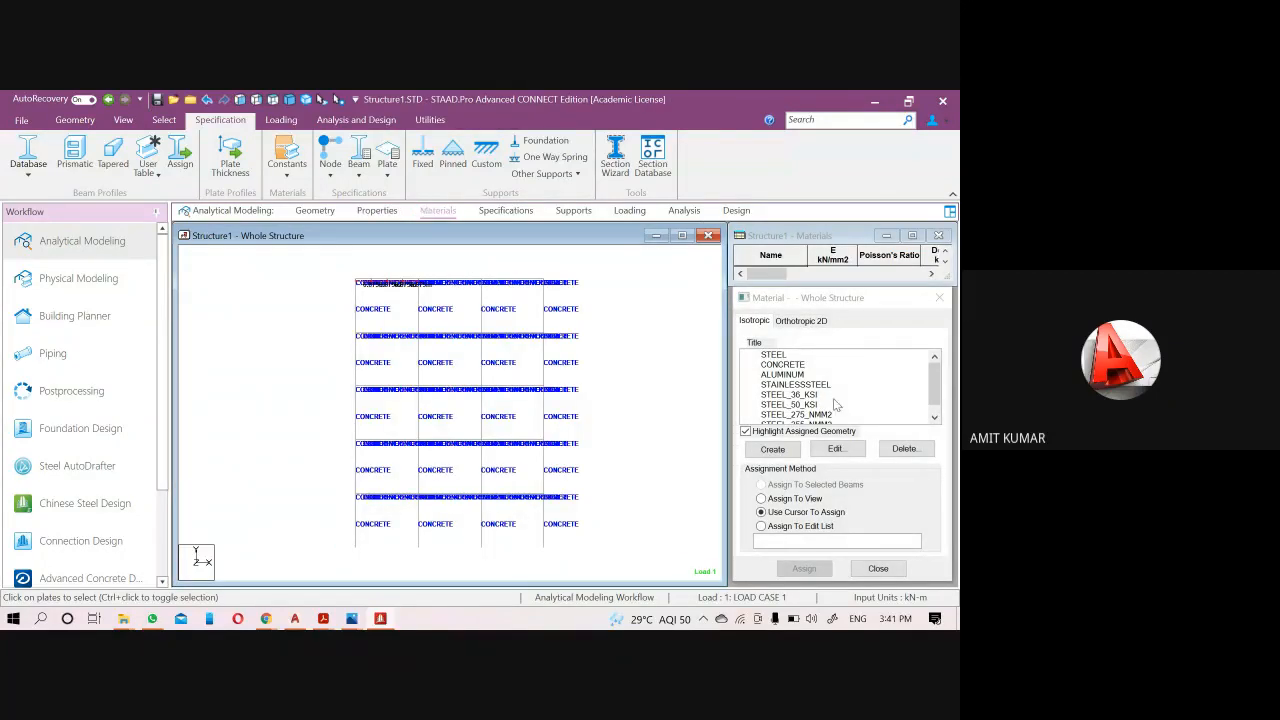
{"action": "left_click", "coordinate": [776, 356]}
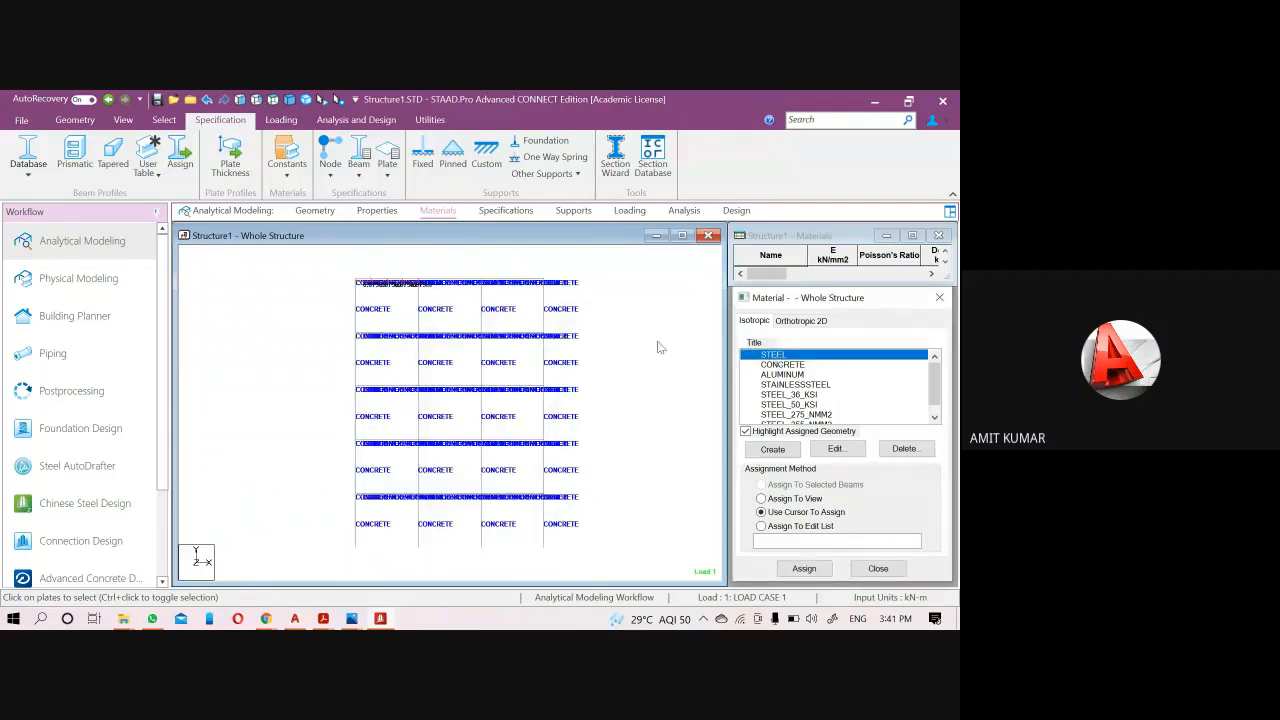
{"action": "left_click", "coordinate": [782, 365]}
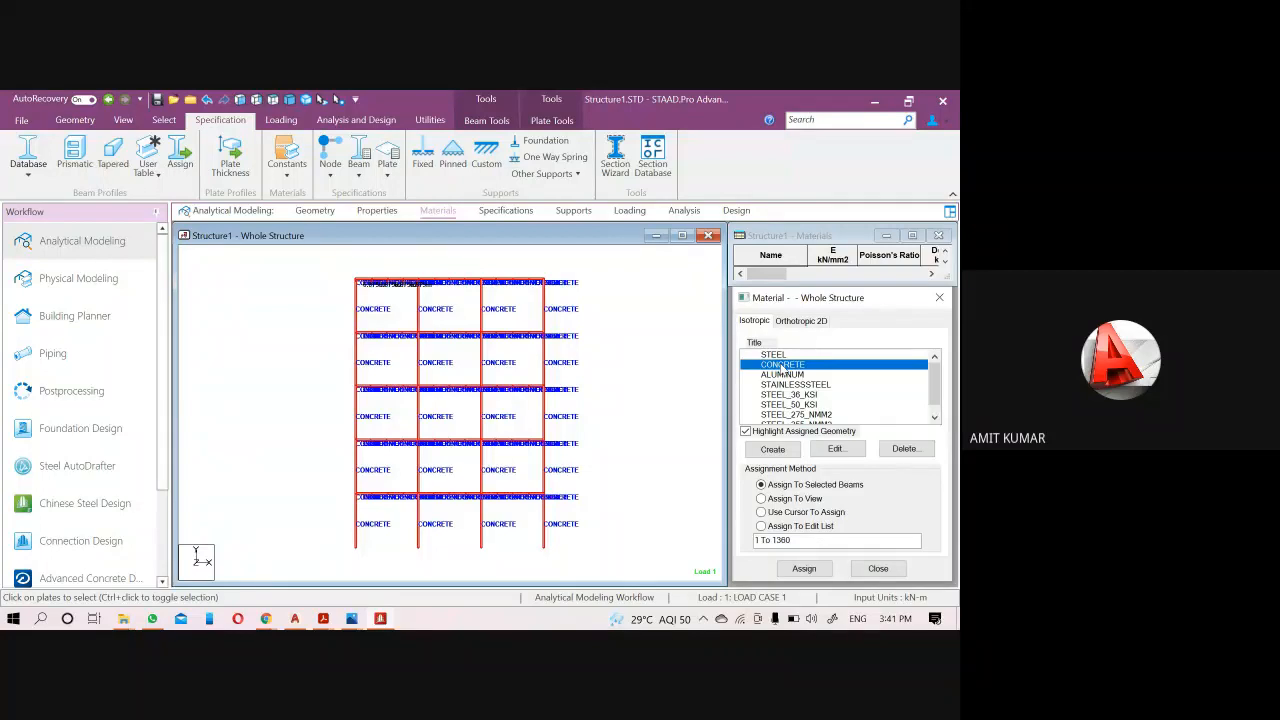
{"action": "left_click", "coordinate": [830, 450]}
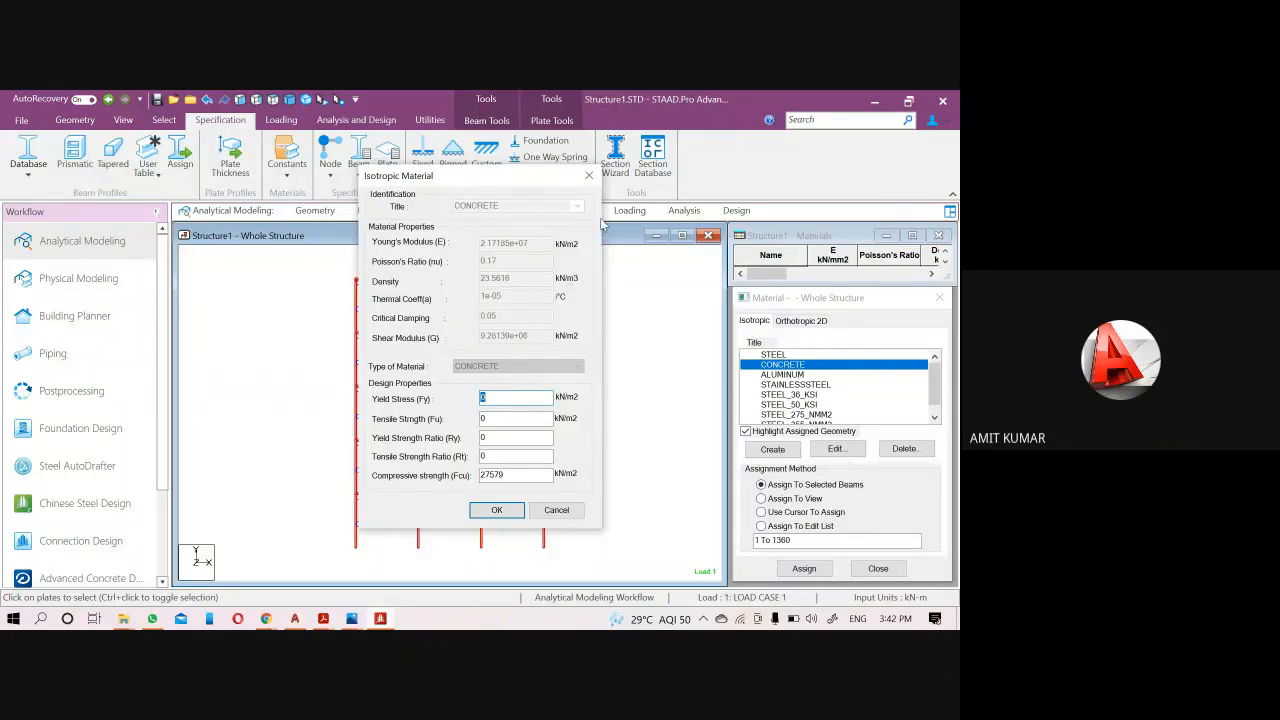
{"action": "left_click", "coordinate": [588, 175]}
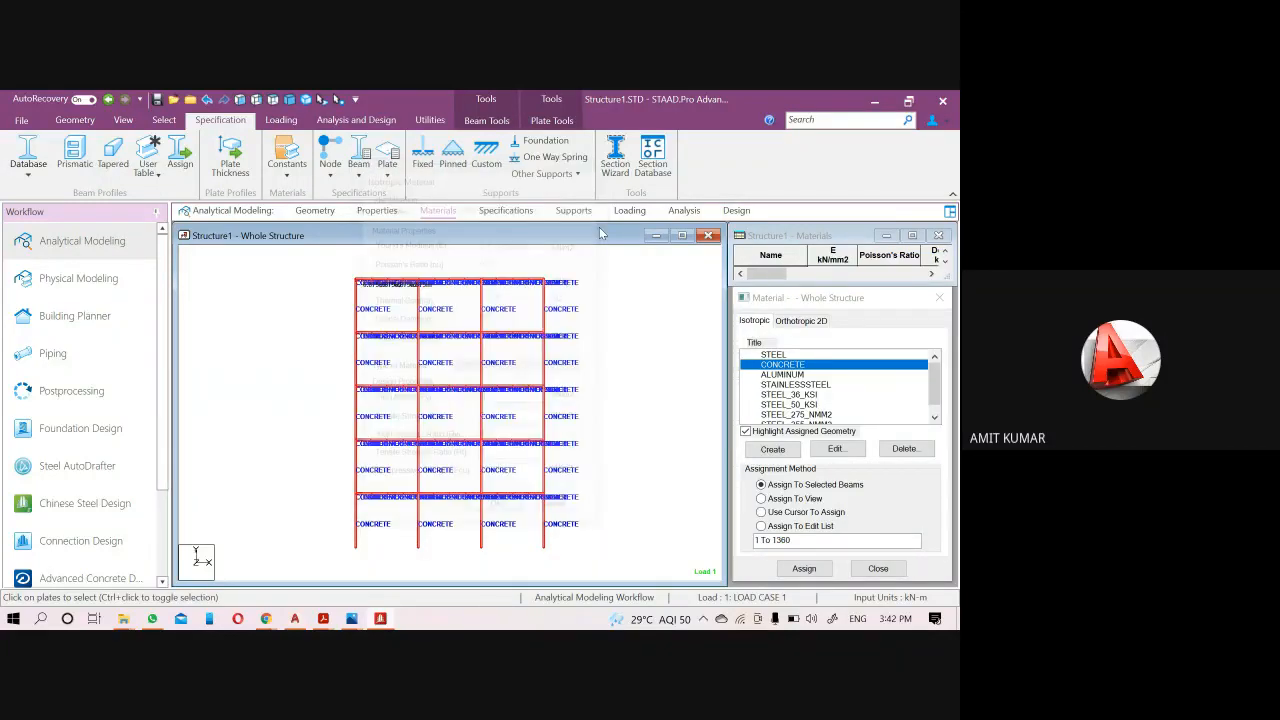
Create an isotropic material titled CONCRETE_new based on CONCRETE, with its density set to 24 kN/m3.
{"action": "left_click", "coordinate": [772, 449]}
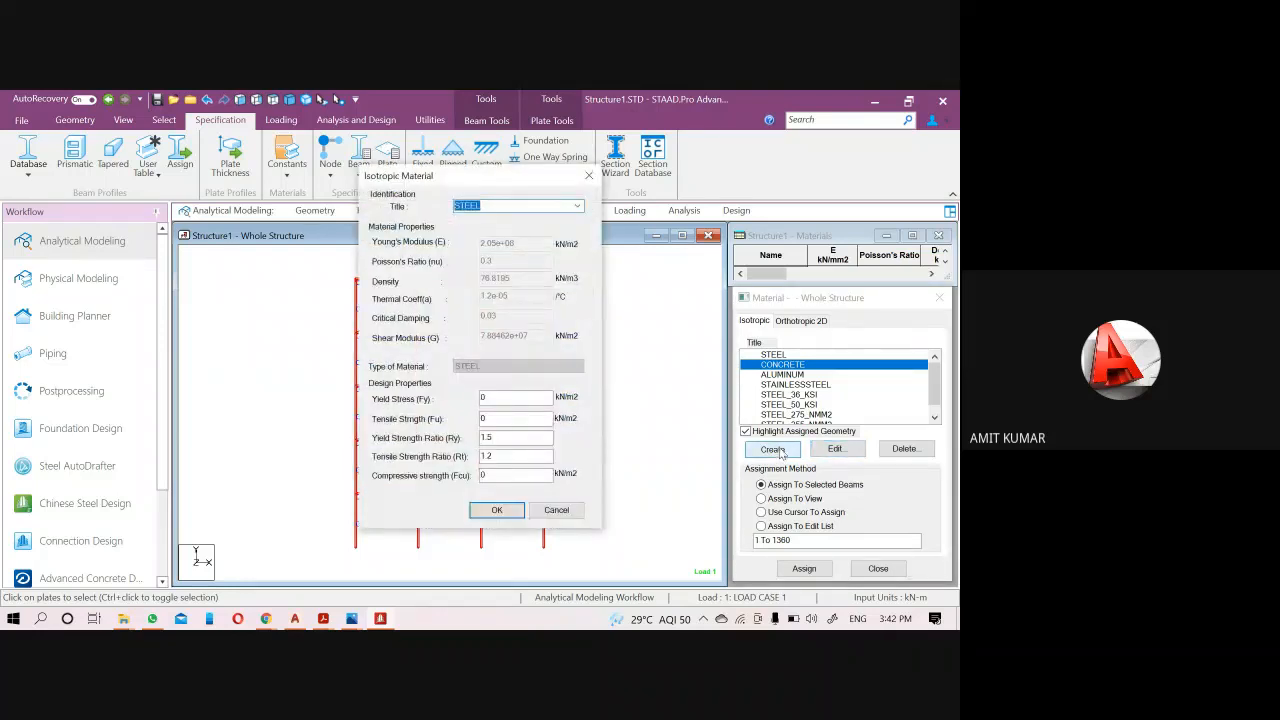
{"action": "left_click", "coordinate": [493, 206]}
{"action": "left_click_drag", "start_coordinate": [494, 206], "coordinate": [382, 227]}
{"action": "left_click", "coordinate": [517, 207]}
{"action": "left_click", "coordinate": [577, 207]}
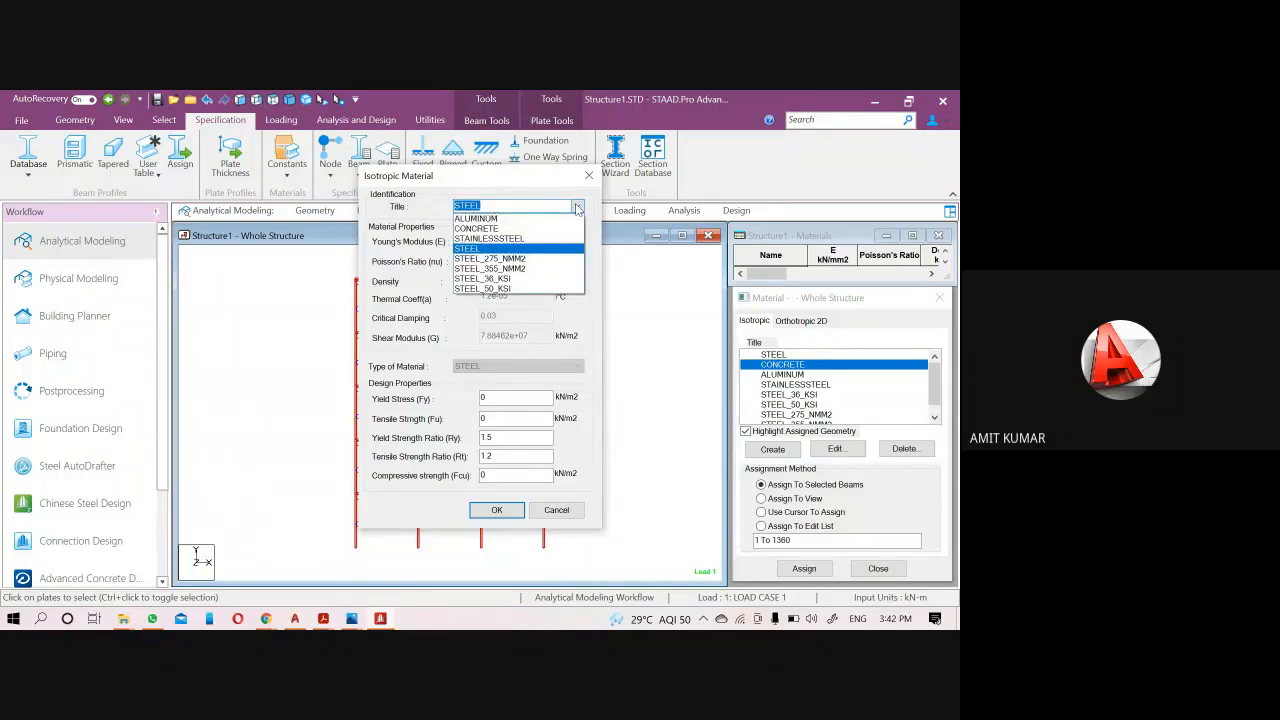
{"action": "left_click", "coordinate": [507, 229]}
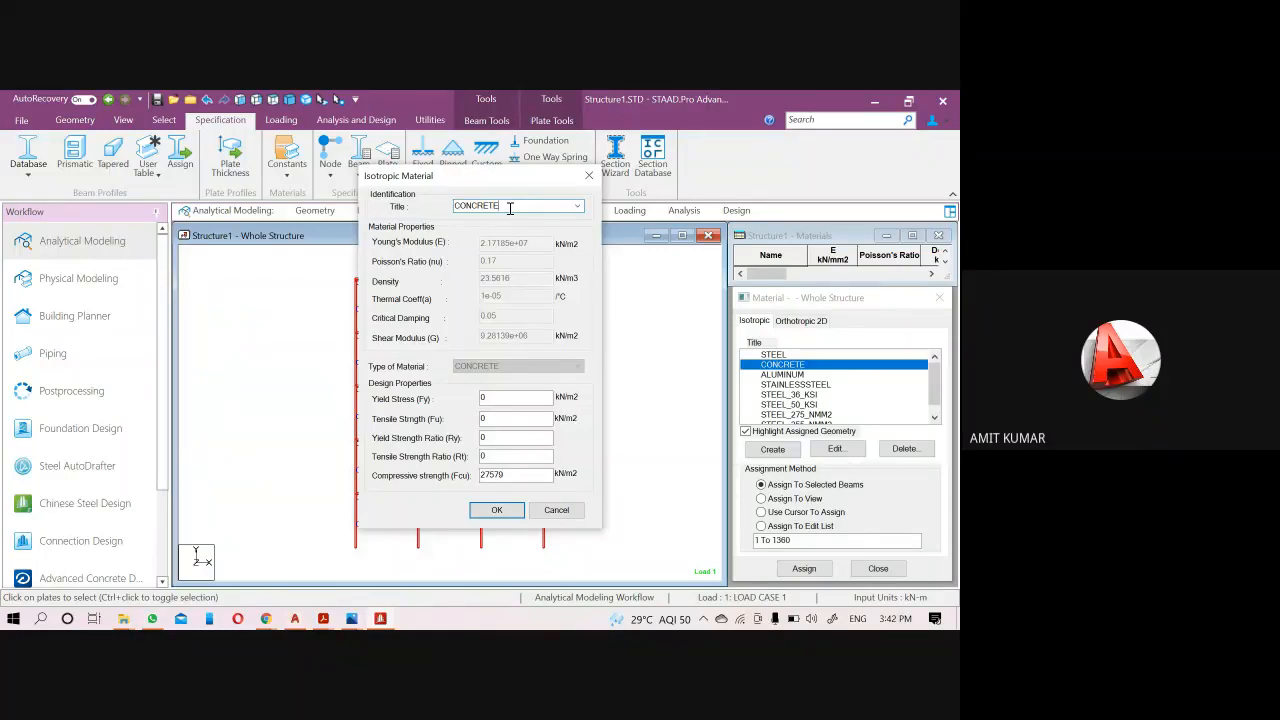
{"action": "type", "text": "_"}
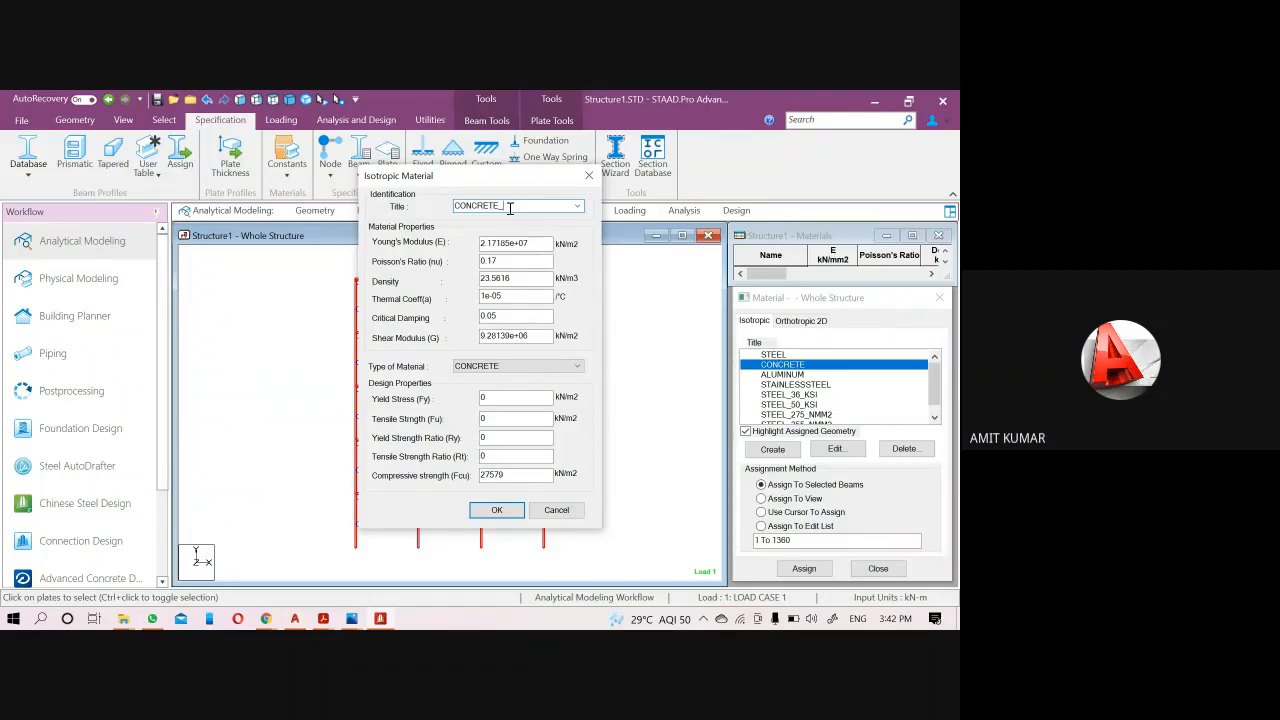
{"action": "type", "text": "m"}
{"action": "left_click_drag", "start_coordinate": [522, 278], "coordinate": [404, 287]}
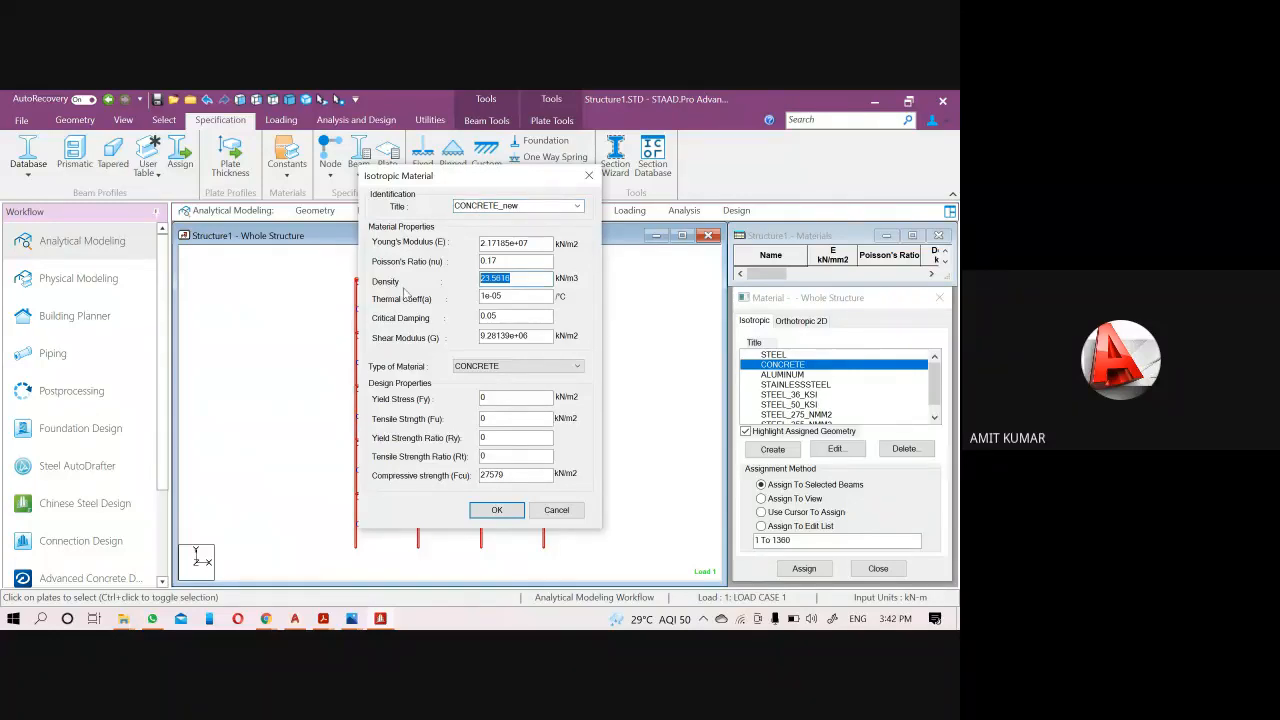
{"action": "type", "text": "24"}
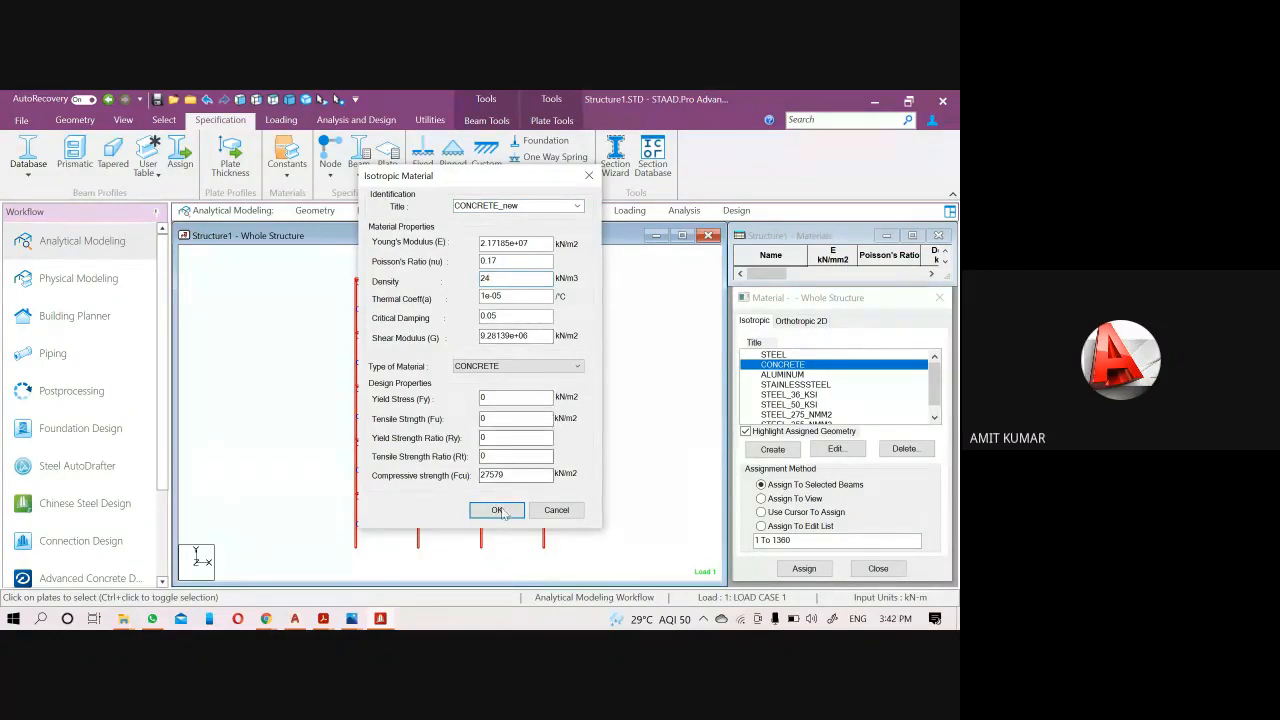
{"action": "left_click", "coordinate": [498, 511]}
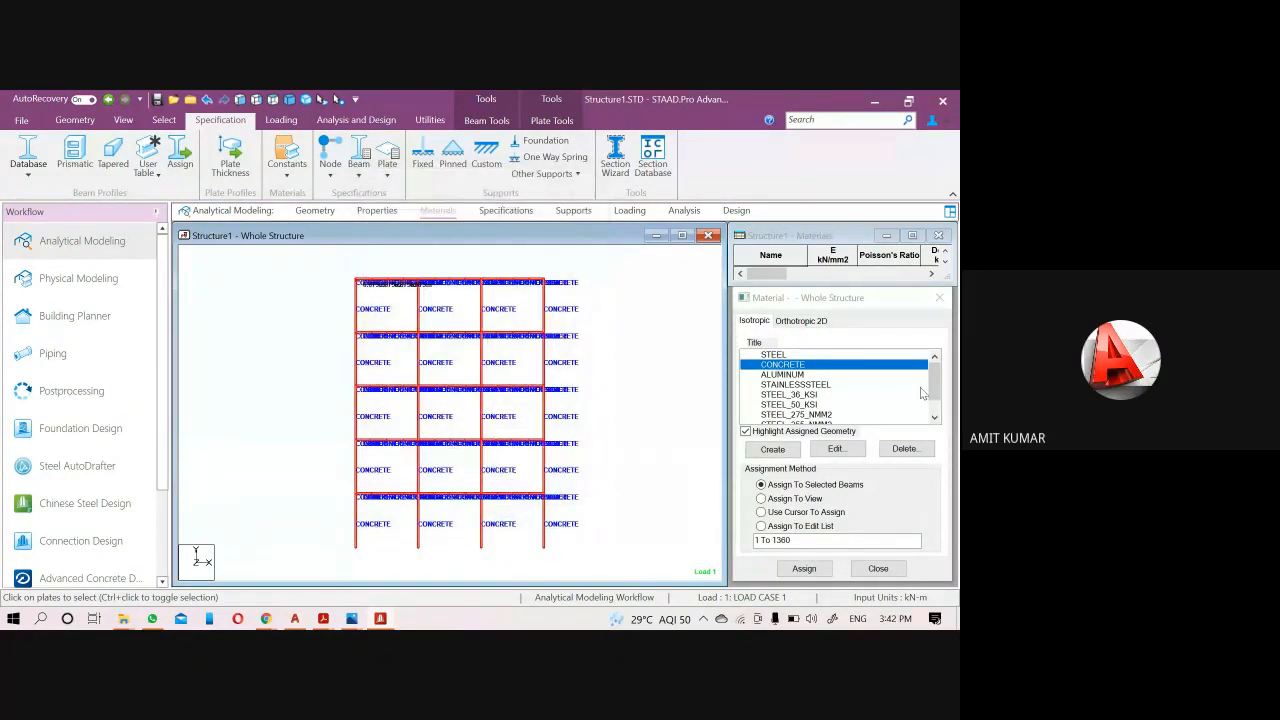
Assign the CONCRETE_NEW material to the whole structure in view and check the material labels on the model.
{"action": "left_click_drag", "start_coordinate": [936, 386], "coordinate": [935, 400]}
{"action": "left_click", "coordinate": [803, 415]}
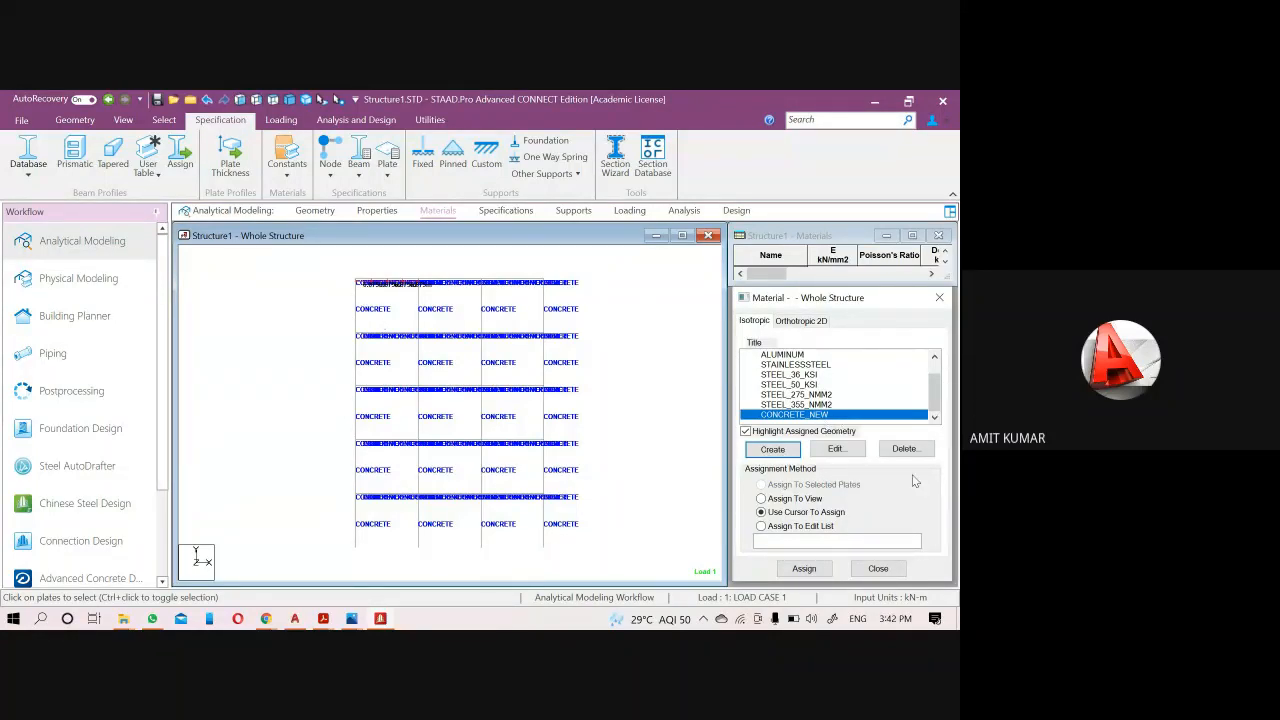
{"action": "left_click", "coordinate": [780, 500]}
{"action": "left_click", "coordinate": [804, 568]}
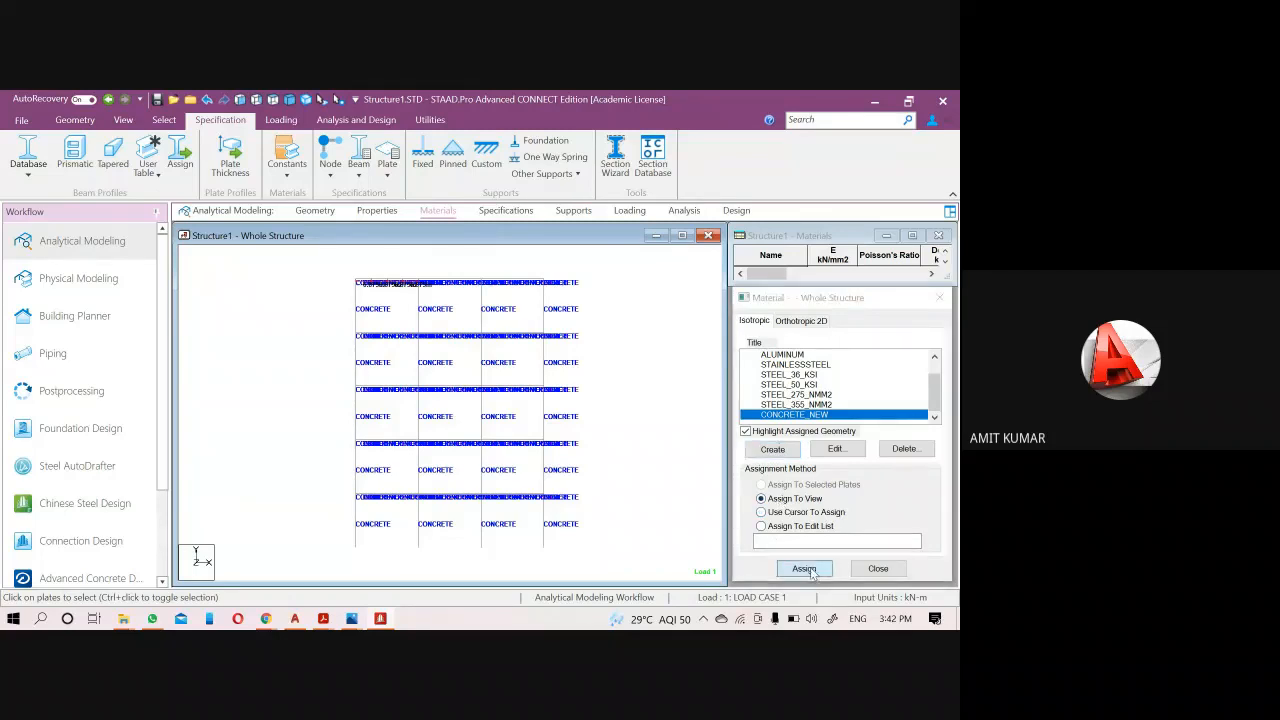
{"action": "left_click", "coordinate": [858, 475]}
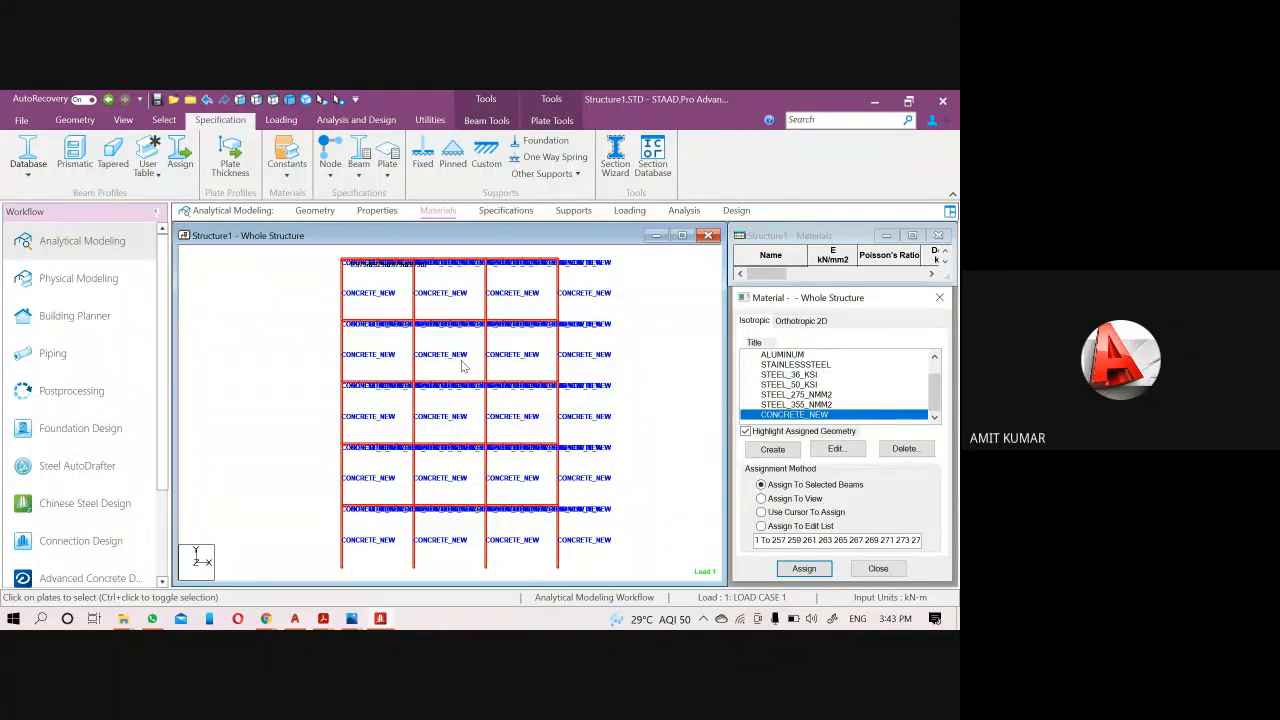
{"action": "scroll", "coordinate": [437, 367], "scroll_direction": "down", "scroll_amount": 1}
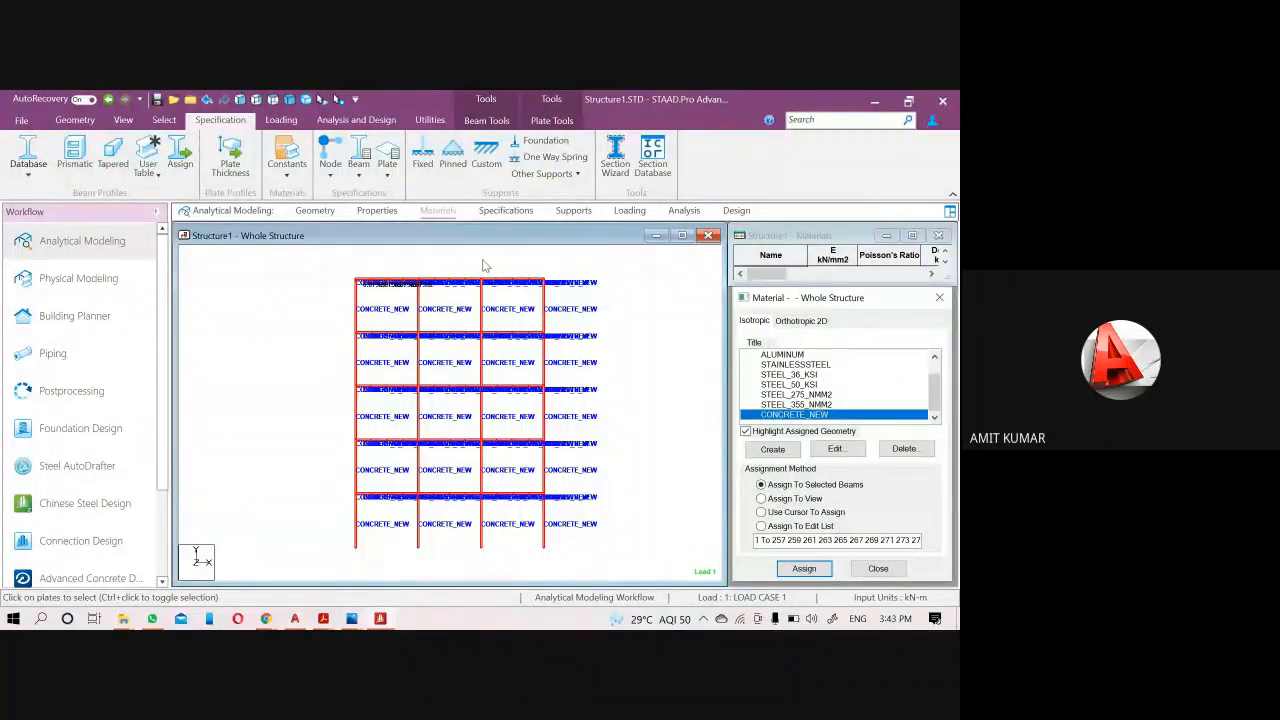
{"action": "left_click", "coordinate": [617, 328]}
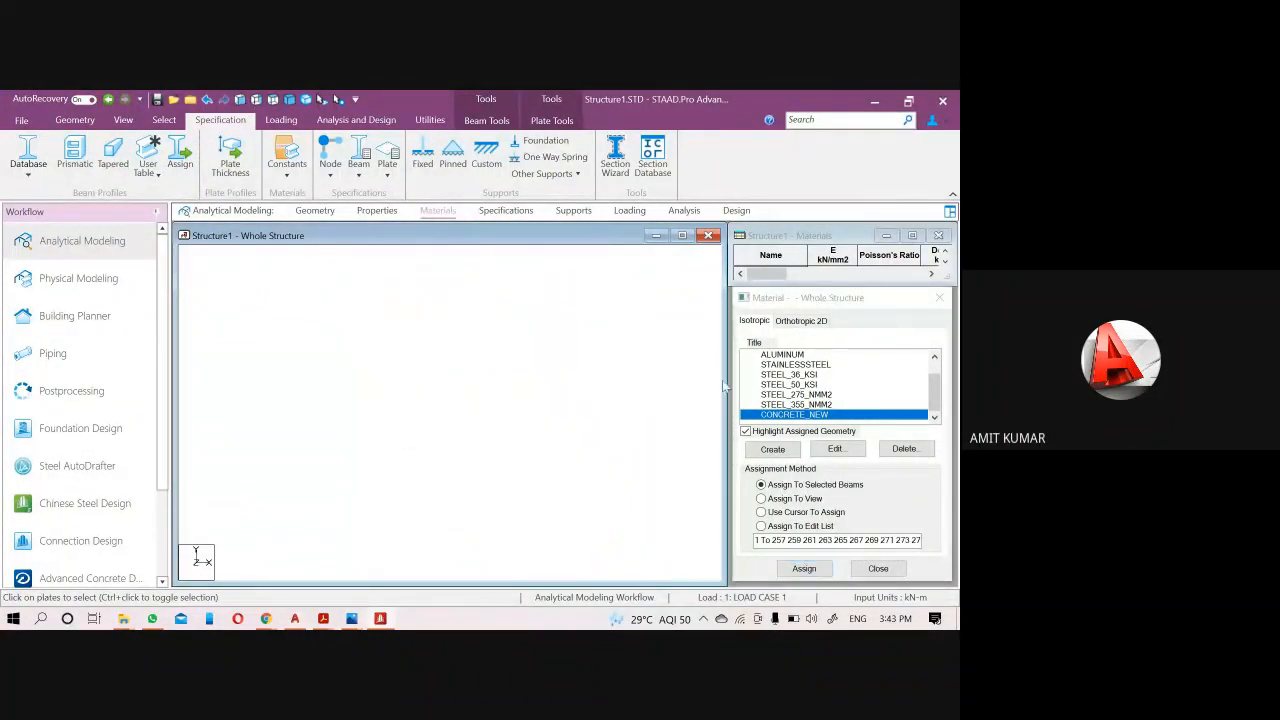
Create another isotropic material titled CON NEW, based on the CONCRETE properties.
{"action": "mouse_move", "coordinate": [934, 391]}
{"action": "left_mouse_down"}
{"action": "mouse_move", "coordinate": [934, 376]}
{"action": "mouse_move", "coordinate": [934, 411]}
{"action": "left_mouse_up"}
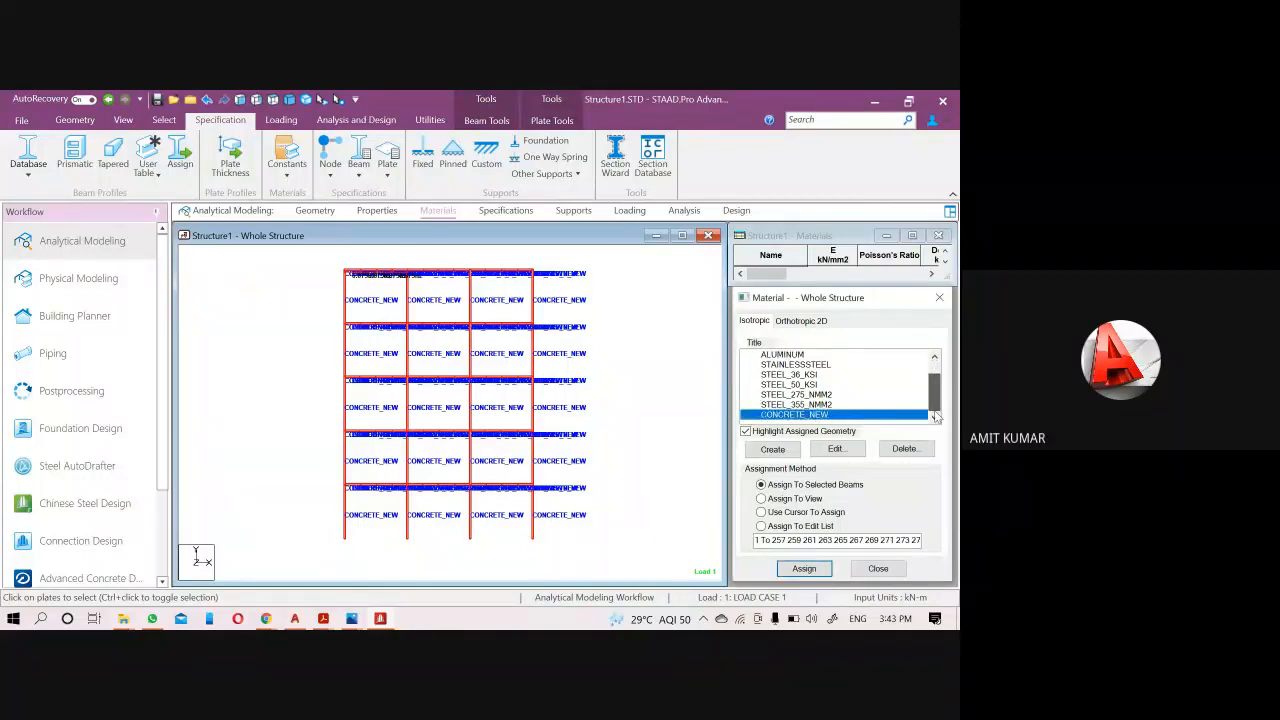
{"action": "left_click", "coordinate": [774, 449]}
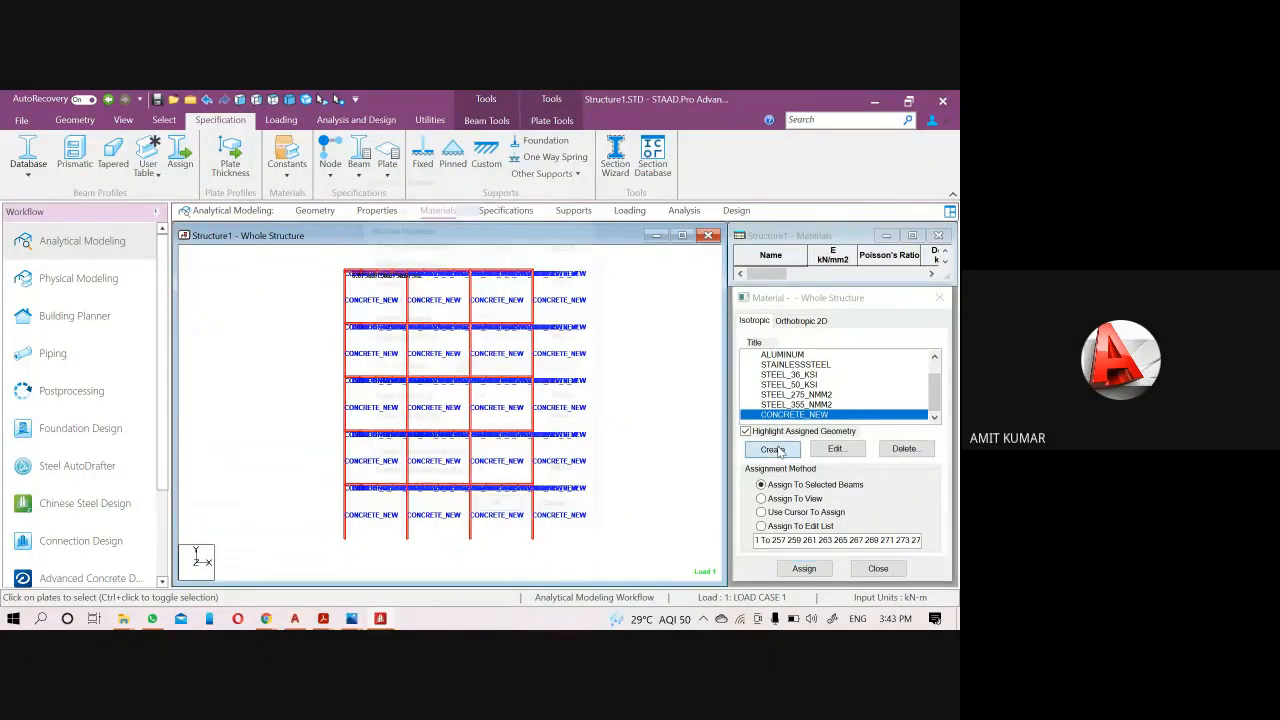
{"action": "left_click", "coordinate": [577, 207]}
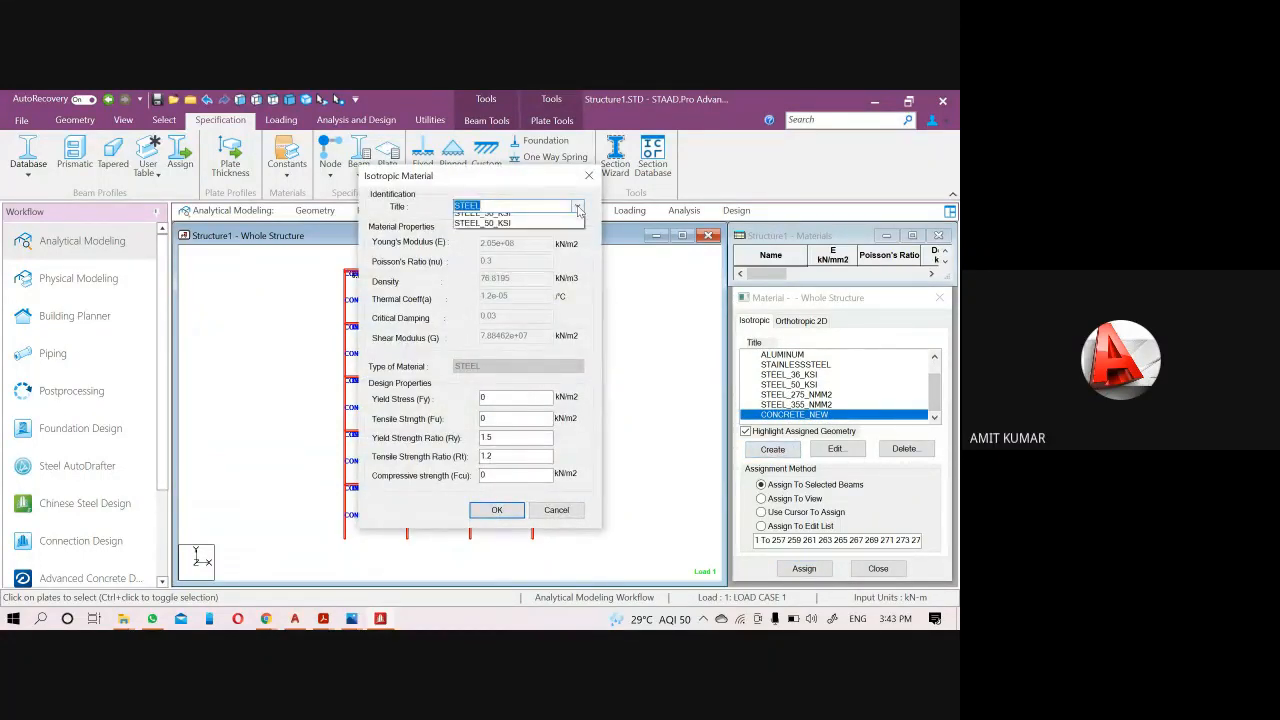
{"action": "left_click", "coordinate": [566, 219]}
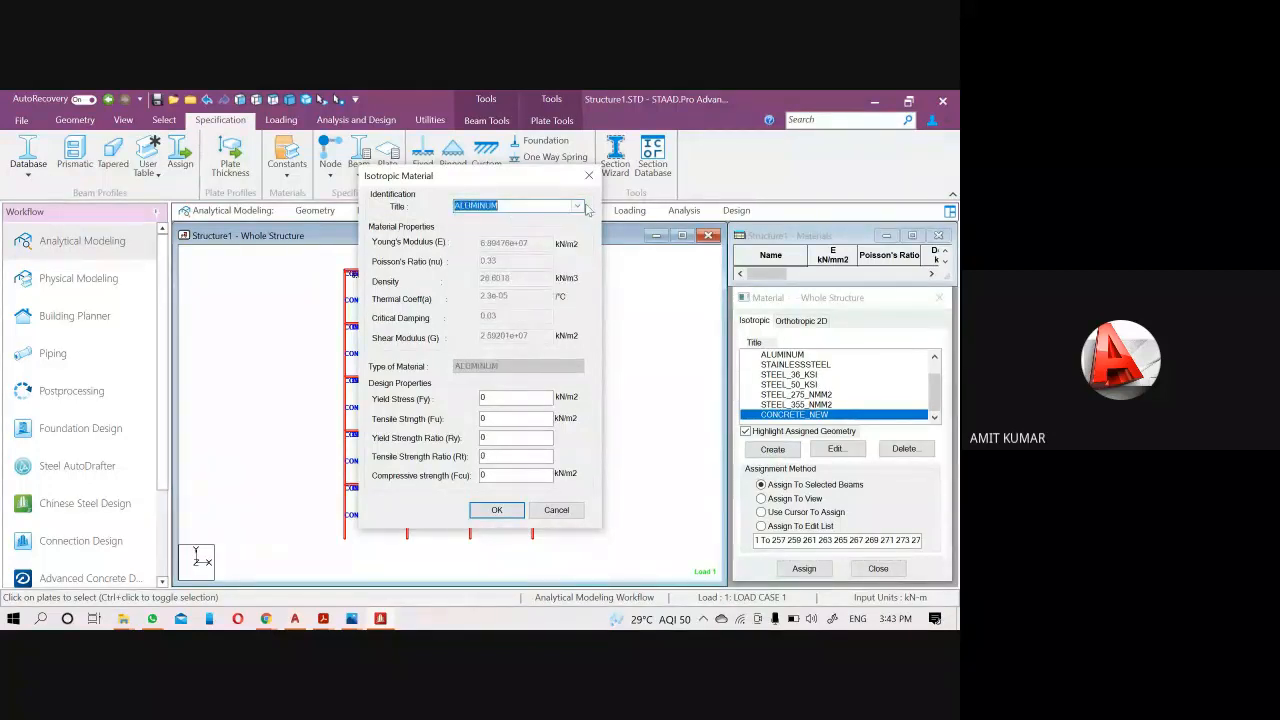
{"action": "left_click", "coordinate": [586, 207]}
{"action": "left_click", "coordinate": [520, 212]}
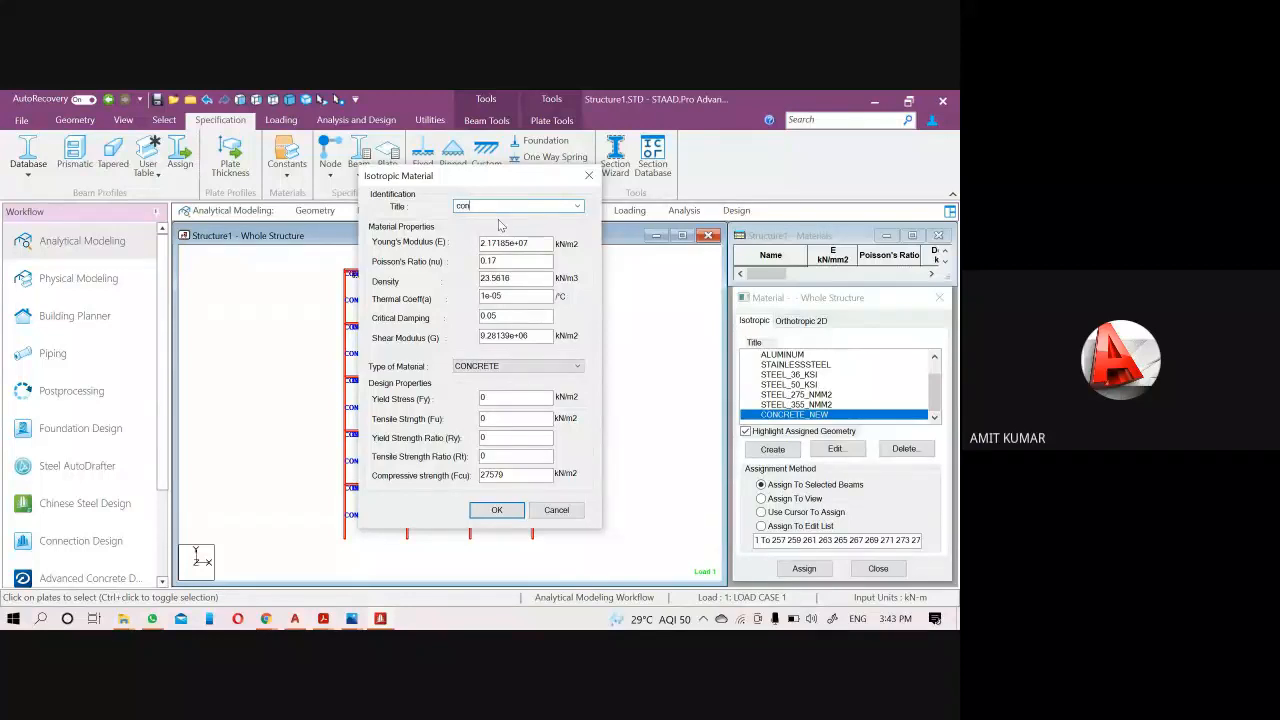
{"action": "type", "text": "W"}
{"action": "left_click", "coordinate": [497, 511]}
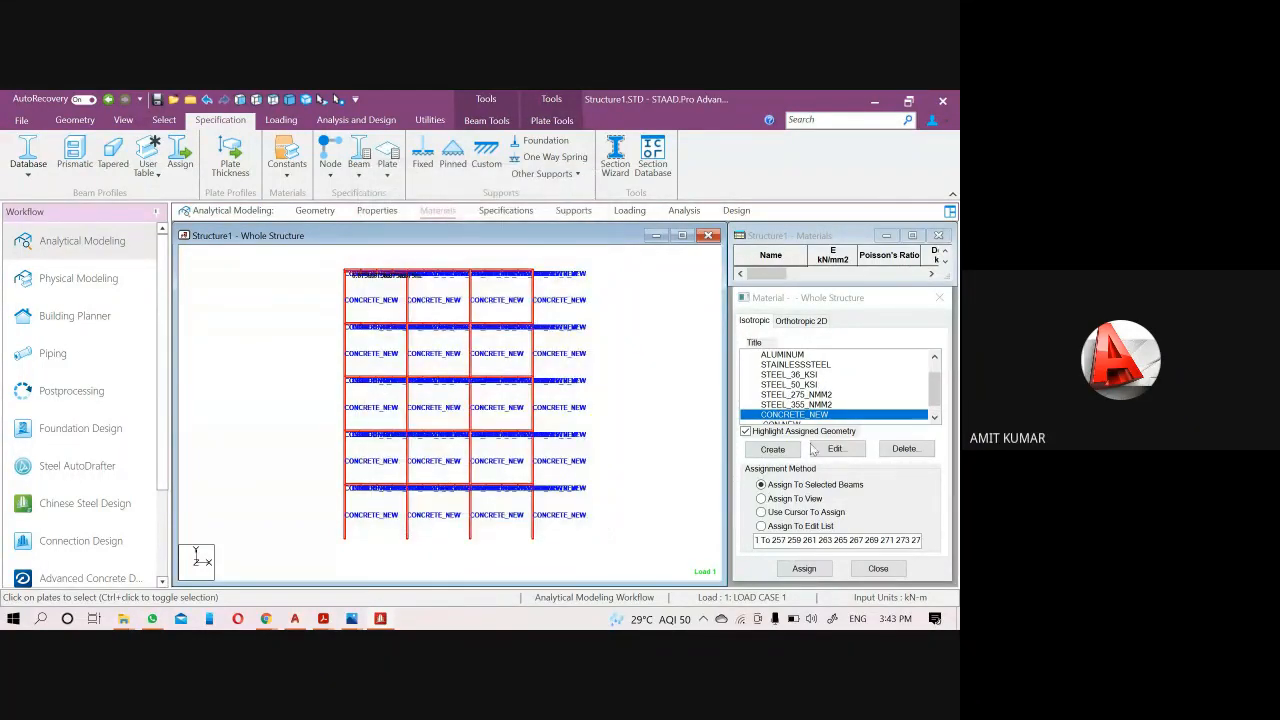
Highlight the geometry assigned to CON NEW and CONCRETE_NEW in the material list, then clear the model selection.
{"action": "scroll", "coordinate": [866, 412], "scroll_direction": "down", "scroll_amount": 1}
{"action": "left_click", "coordinate": [790, 414]}
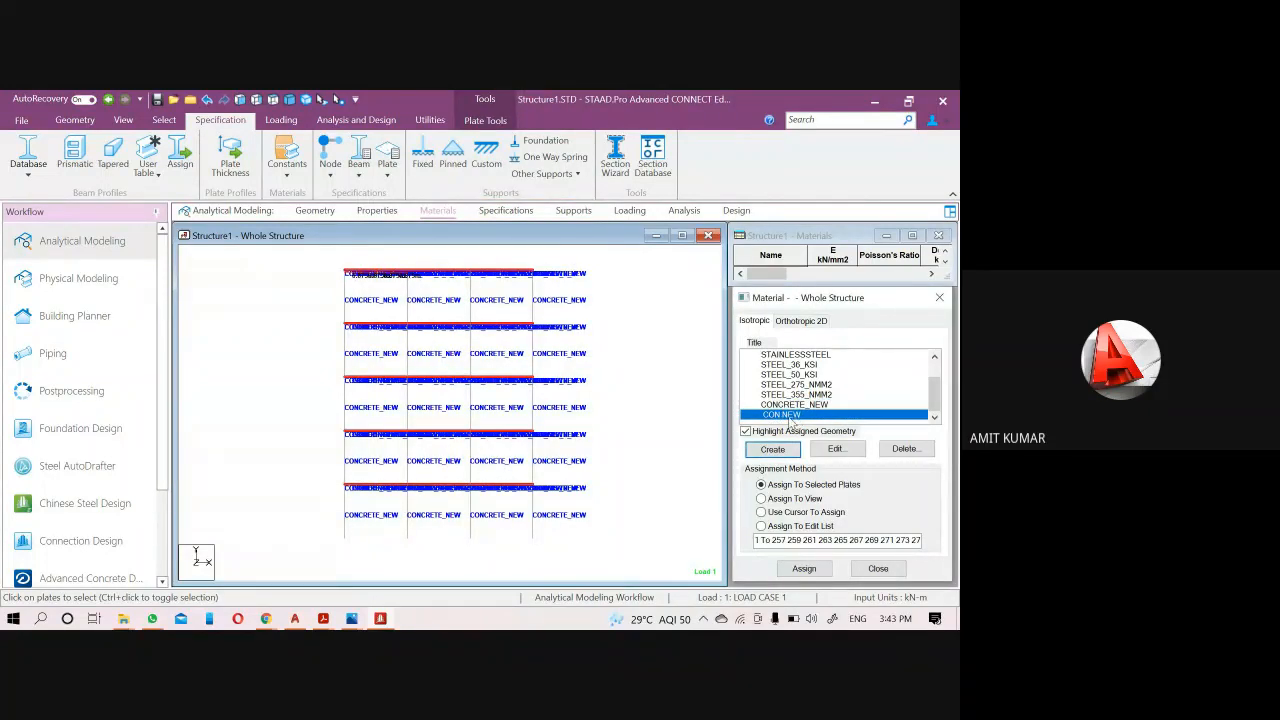
{"action": "left_click", "coordinate": [793, 404]}
{"action": "left_click", "coordinate": [790, 414]}
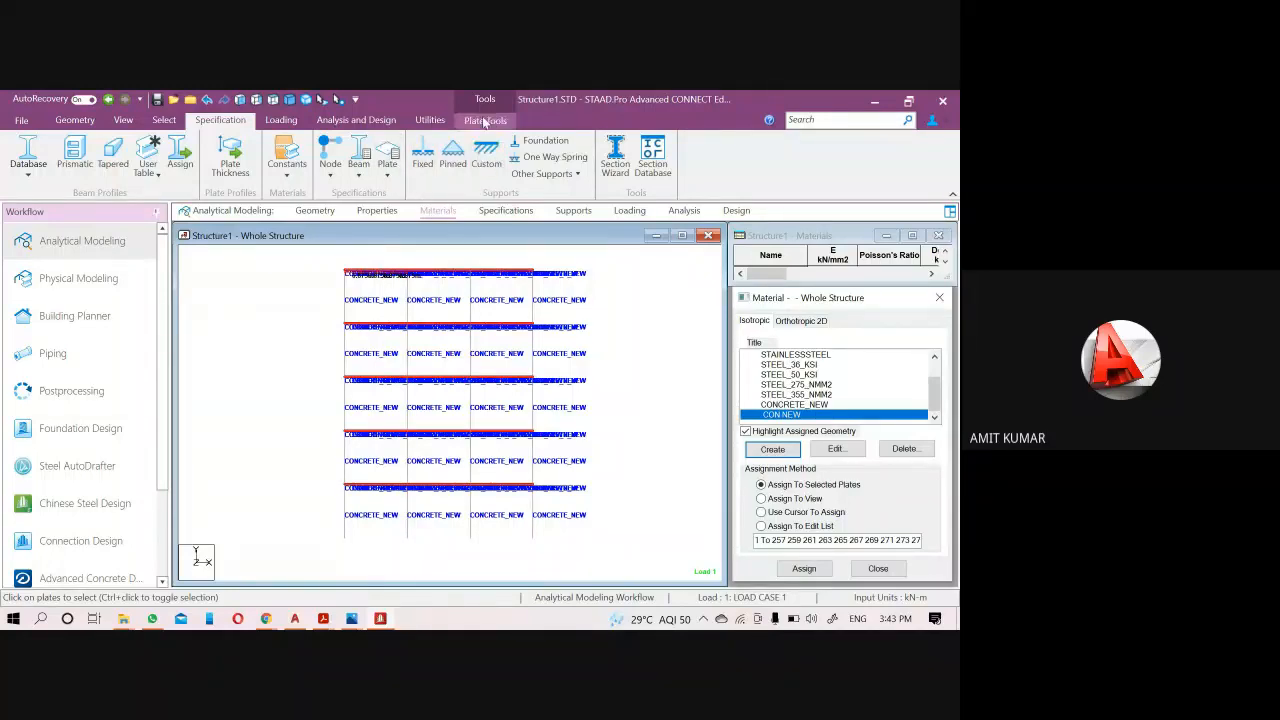
{"action": "left_click", "coordinate": [300, 297]}
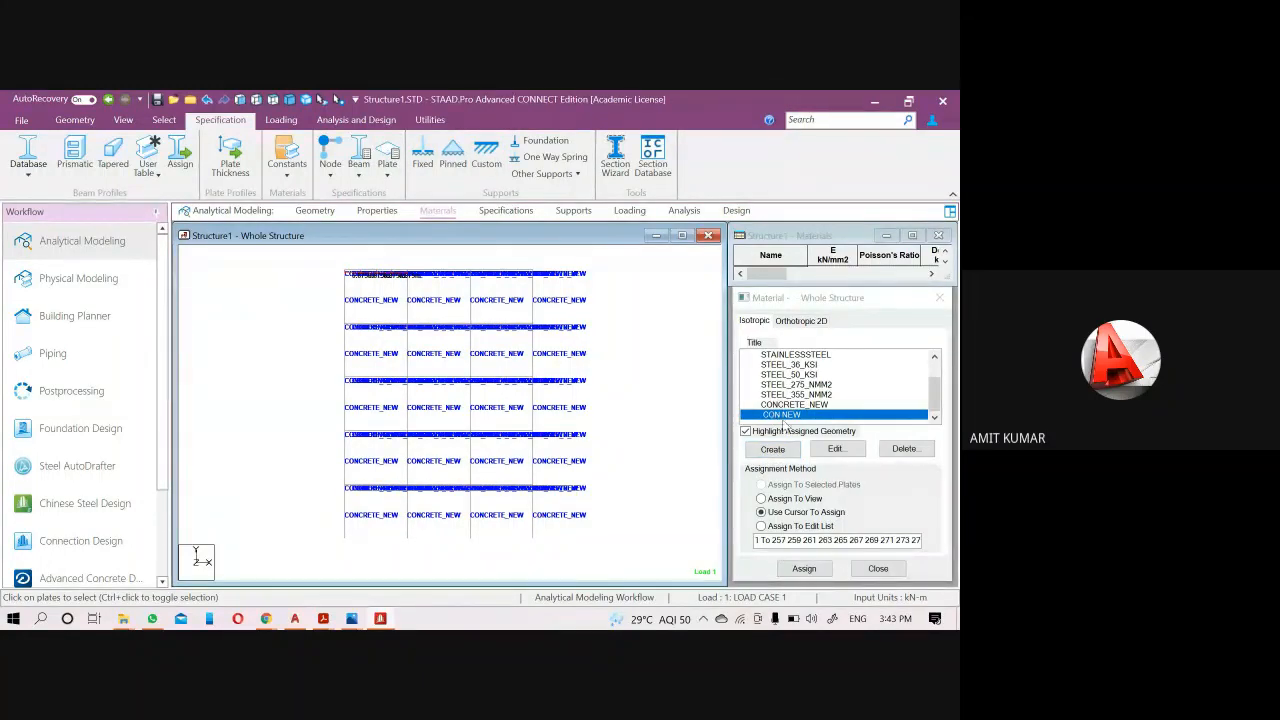
Save the modified structure and open its command file in the editor.
{"action": "left_click", "coordinate": [367, 122]}
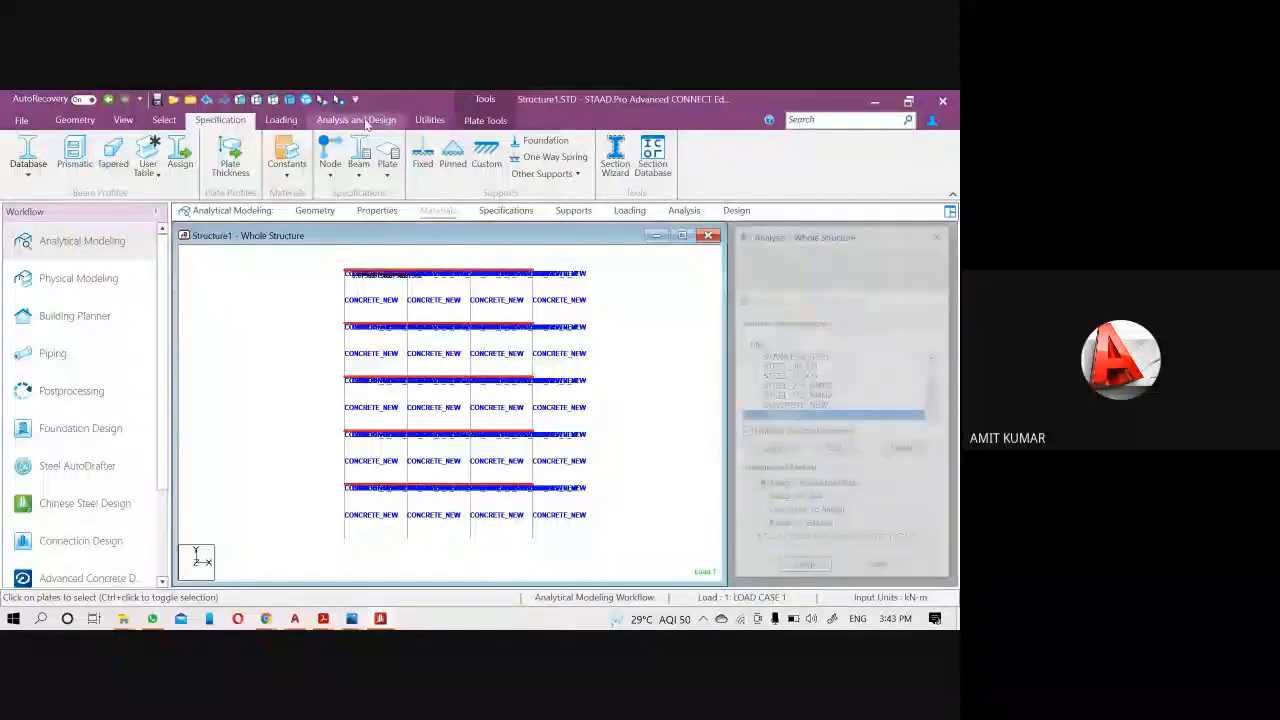
{"action": "left_click", "coordinate": [430, 120]}
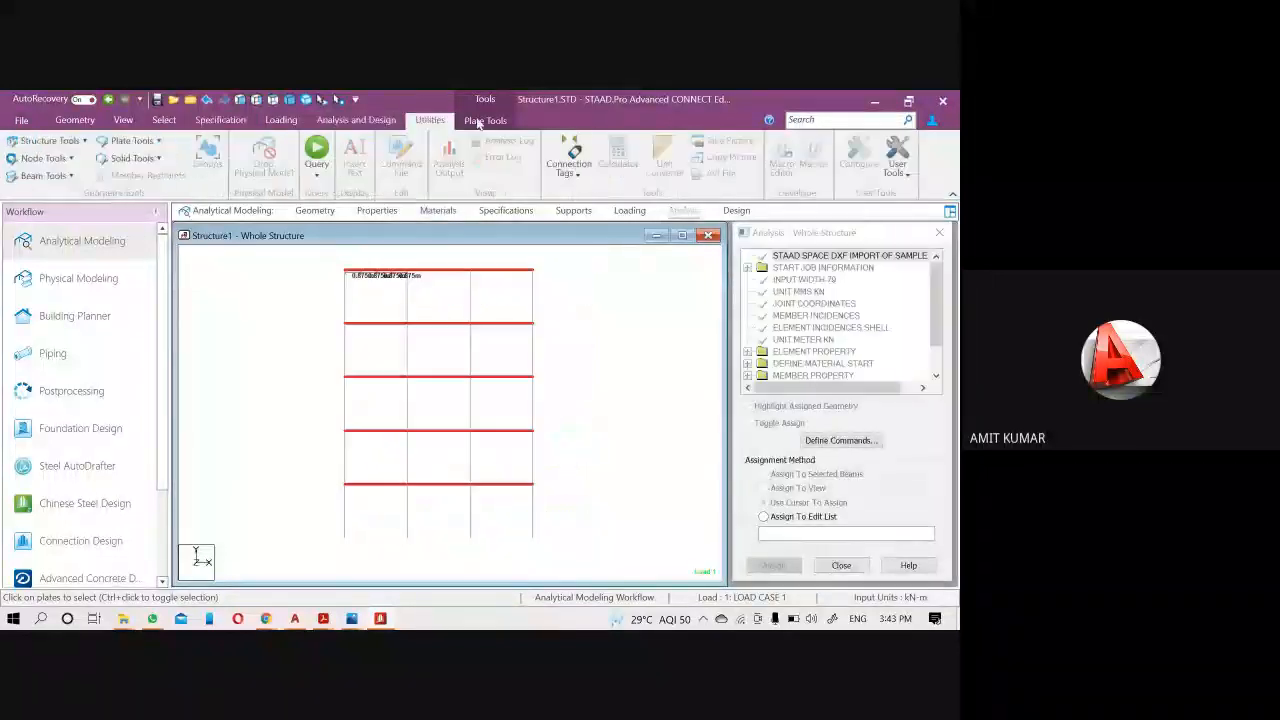
{"action": "left_click", "coordinate": [400, 163]}
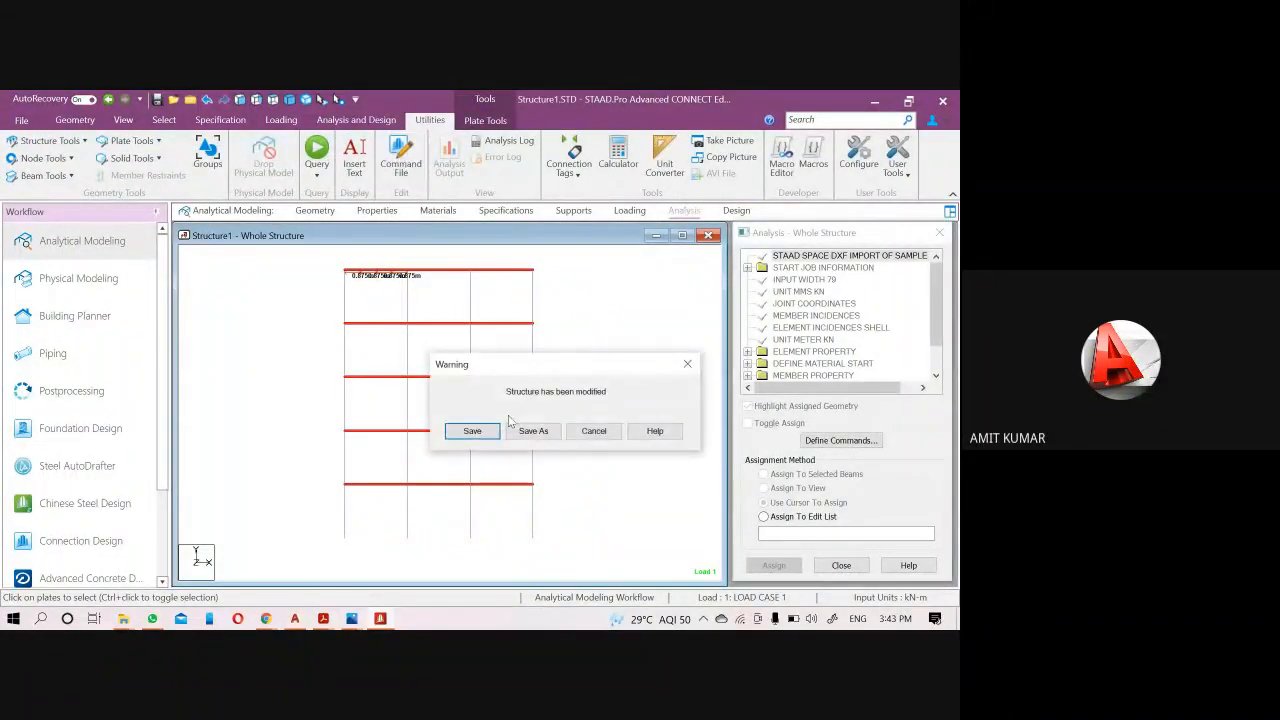
{"action": "left_click", "coordinate": [471, 430]}
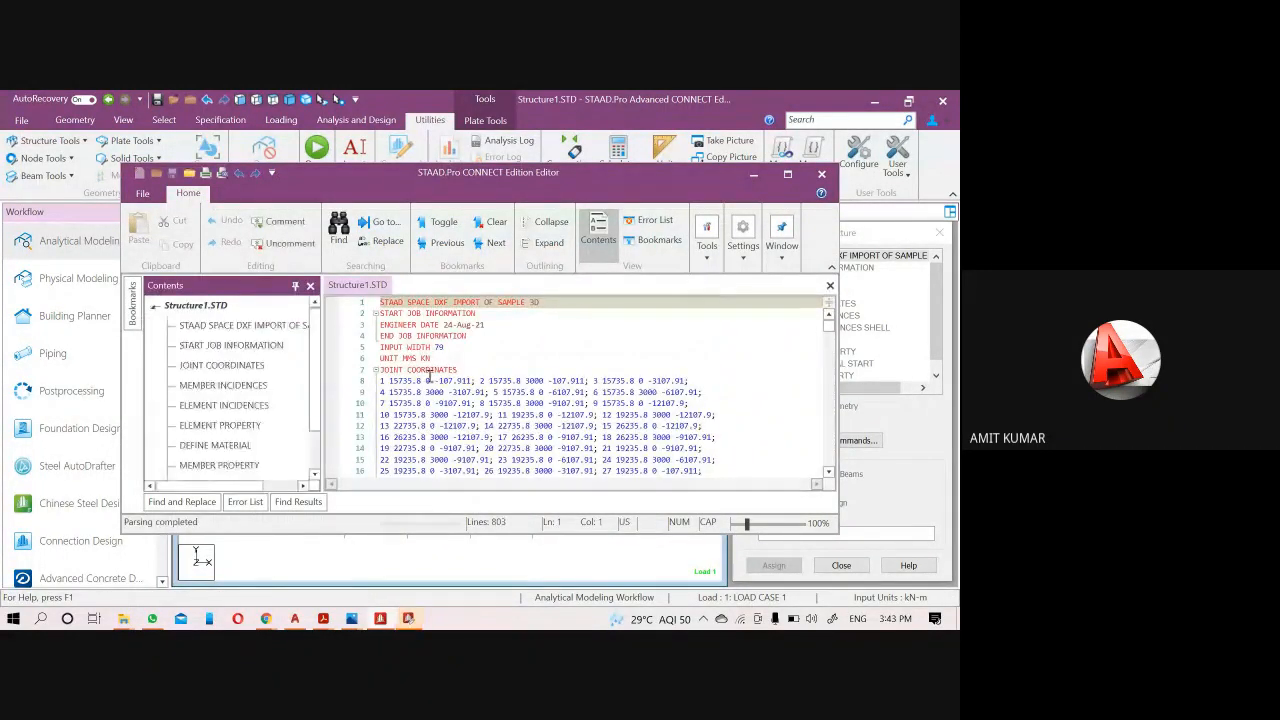
Skim the joint coordinates in the command file and close the editor.
{"action": "scroll", "coordinate": [424, 378], "scroll_direction": "down", "scroll_amount": 2}
{"action": "scroll", "coordinate": [442, 371], "scroll_direction": "up", "scroll_amount": 2}
{"action": "scroll", "coordinate": [495, 358], "scroll_direction": "down", "scroll_amount": 20}
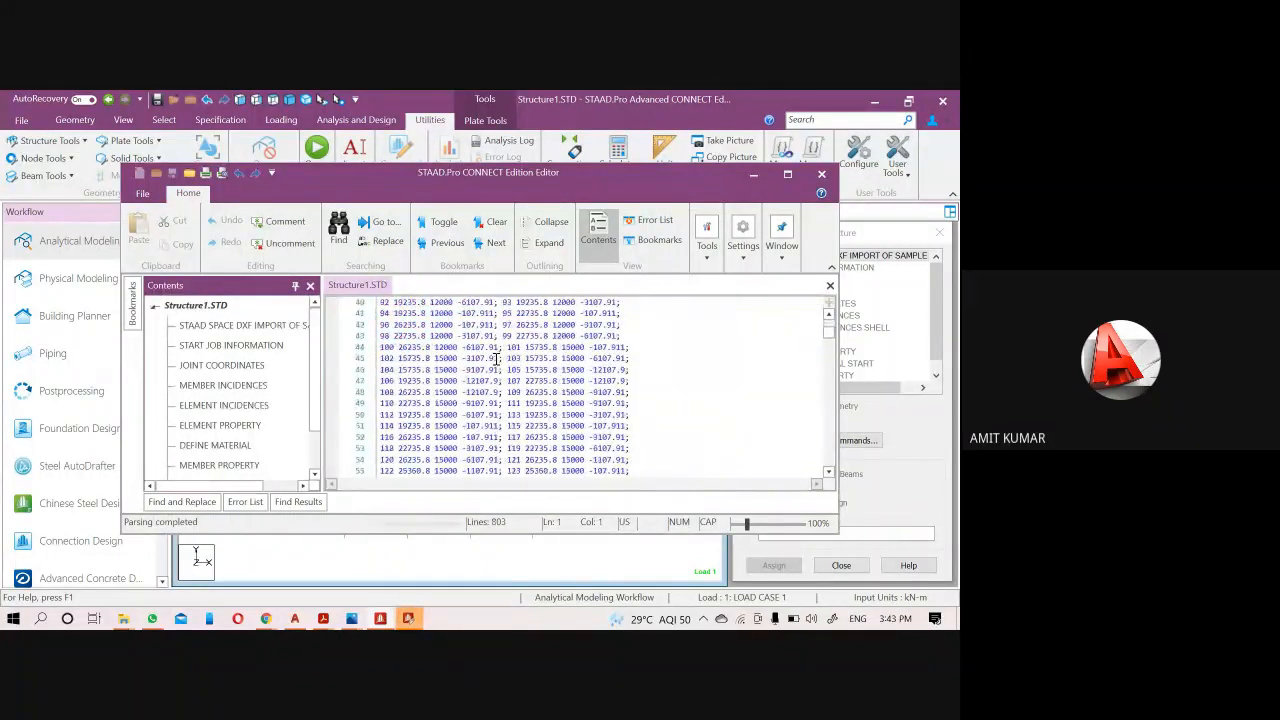
{"action": "scroll", "coordinate": [495, 358], "scroll_direction": "down", "scroll_amount": 20}
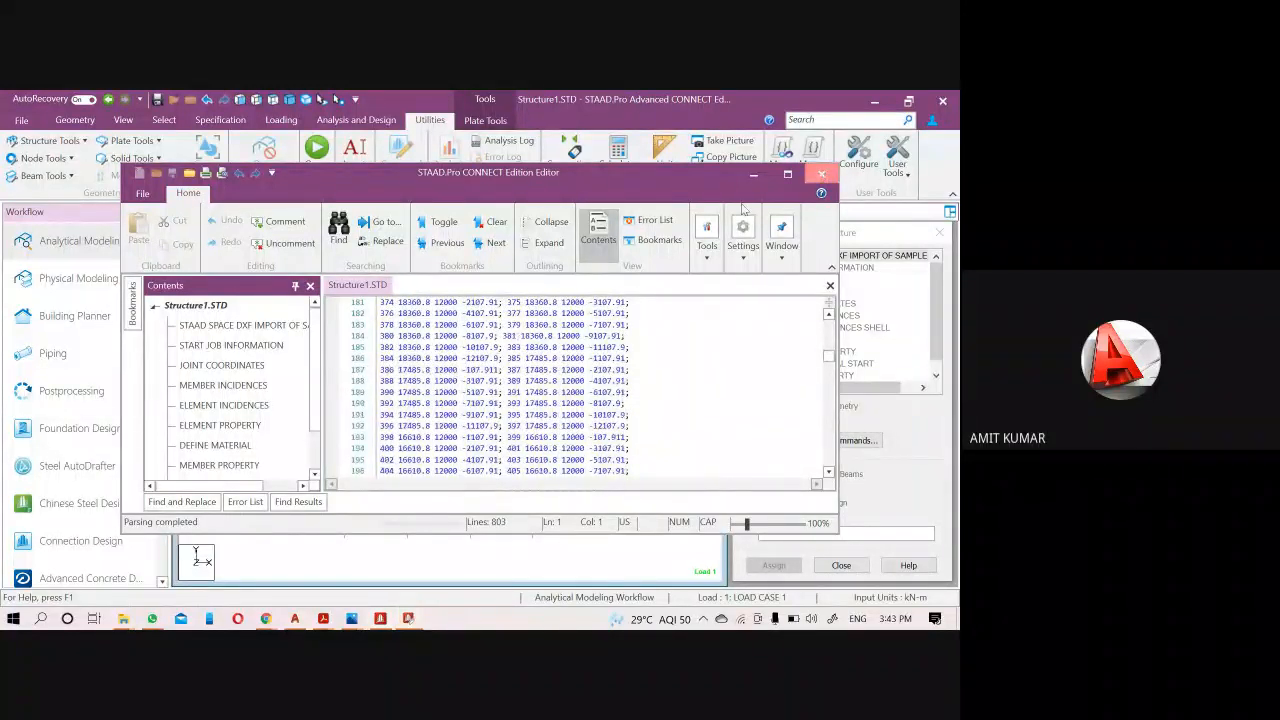
{"action": "left_click", "coordinate": [822, 175]}
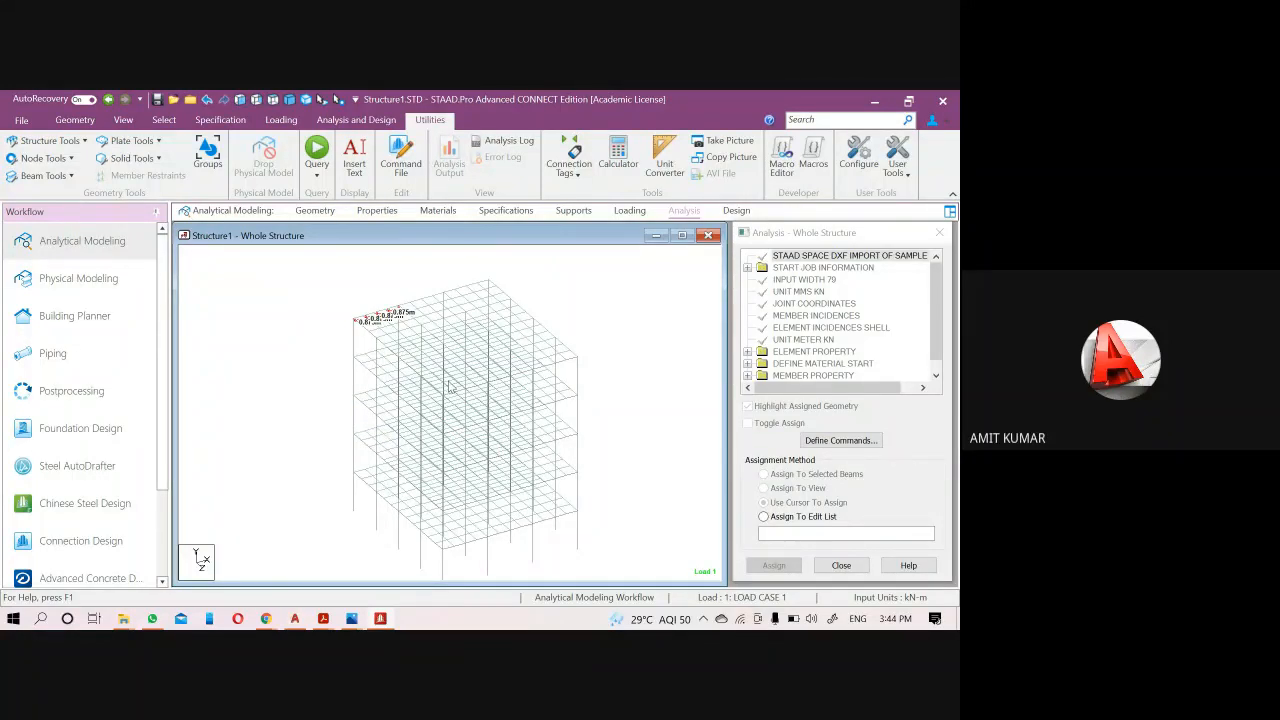
Display the section property labels on the whole structure and inspect them up close on the upper storeys.
{"action": "left_click", "coordinate": [375, 211]}
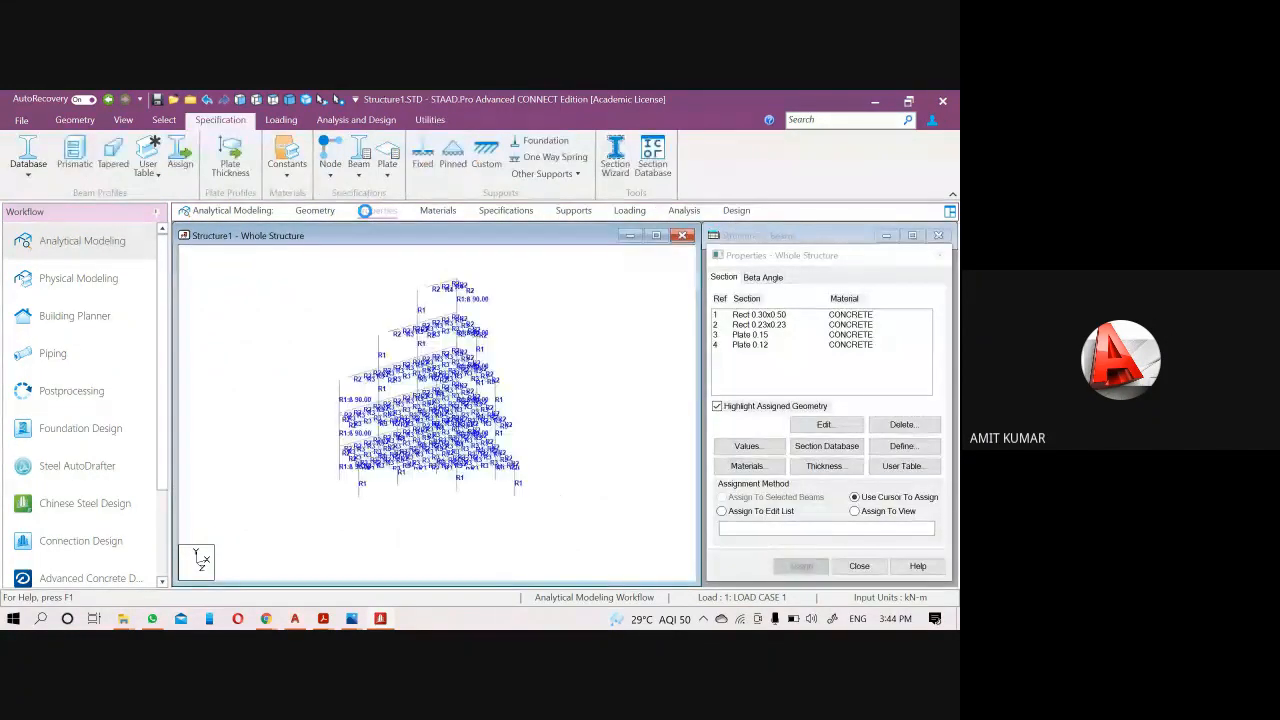
{"action": "left_click", "coordinate": [429, 120]}
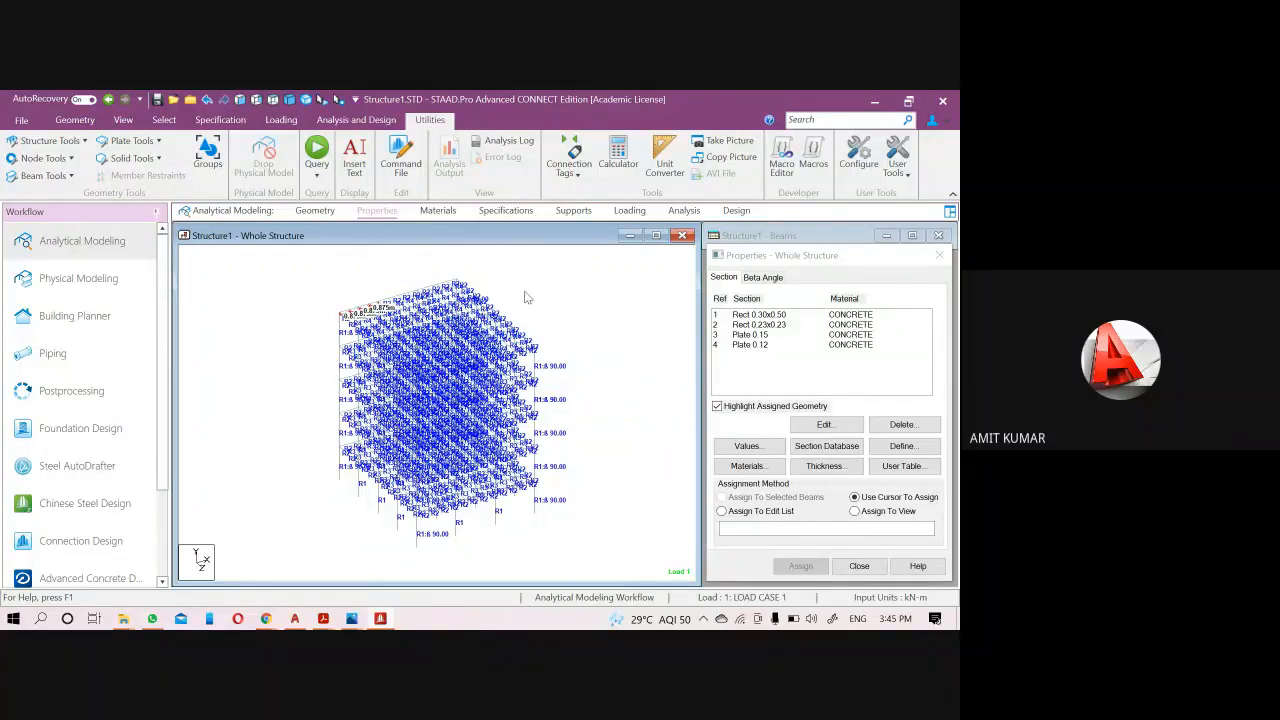
{"action": "scroll", "coordinate": [521, 298], "scroll_direction": "up", "scroll_amount": 2}
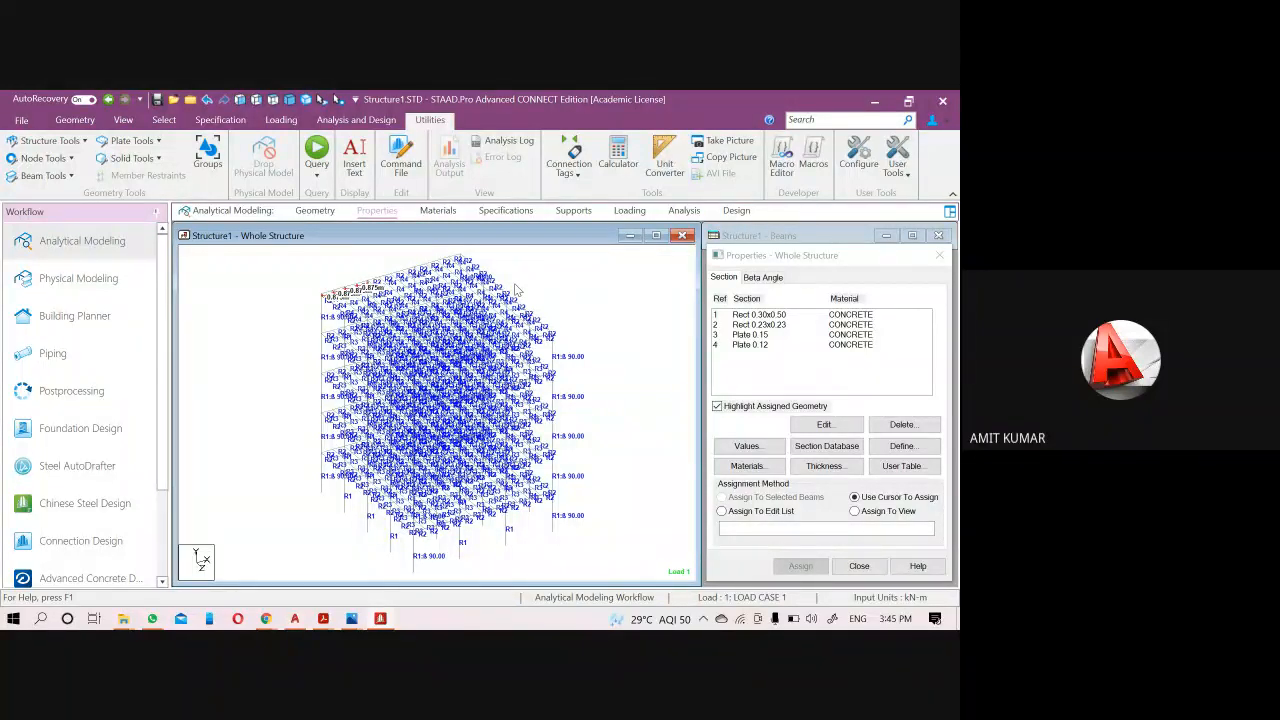
{"action": "scroll", "coordinate": [519, 287], "scroll_direction": "up", "scroll_amount": 2}
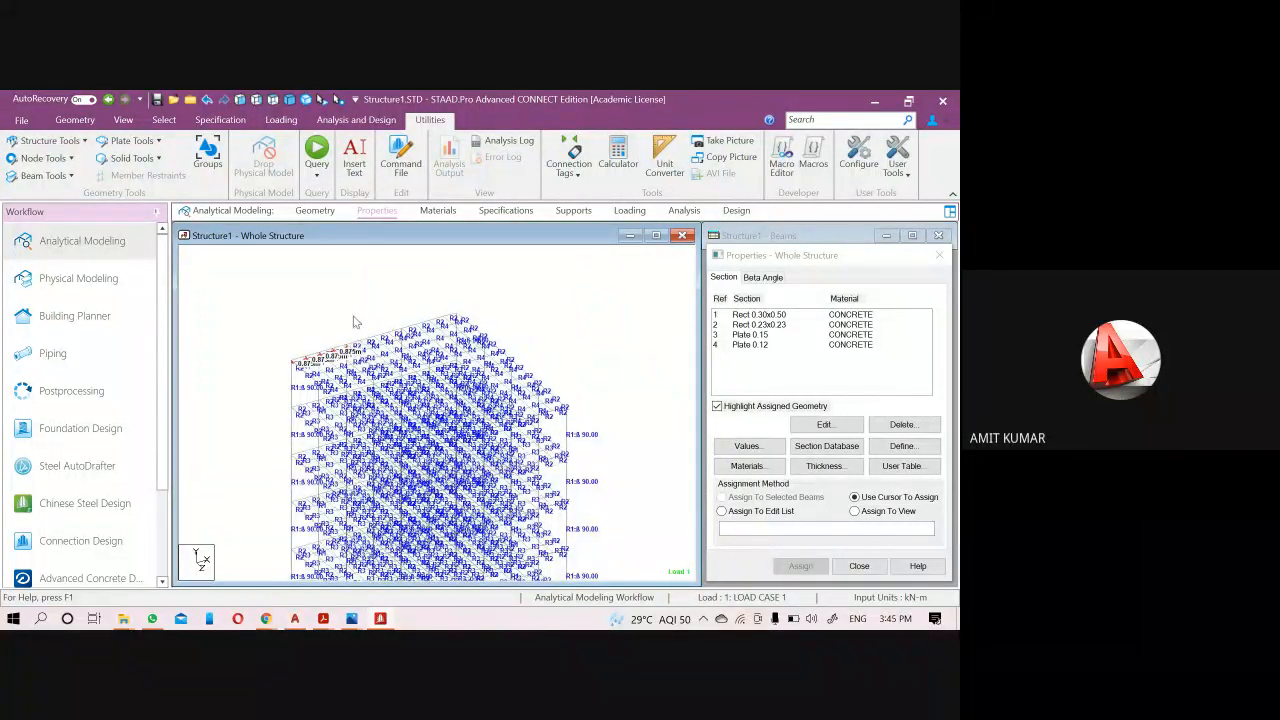
{"action": "middle_click_drag", "start_coordinate": [353, 322], "coordinate": [390, 291]}
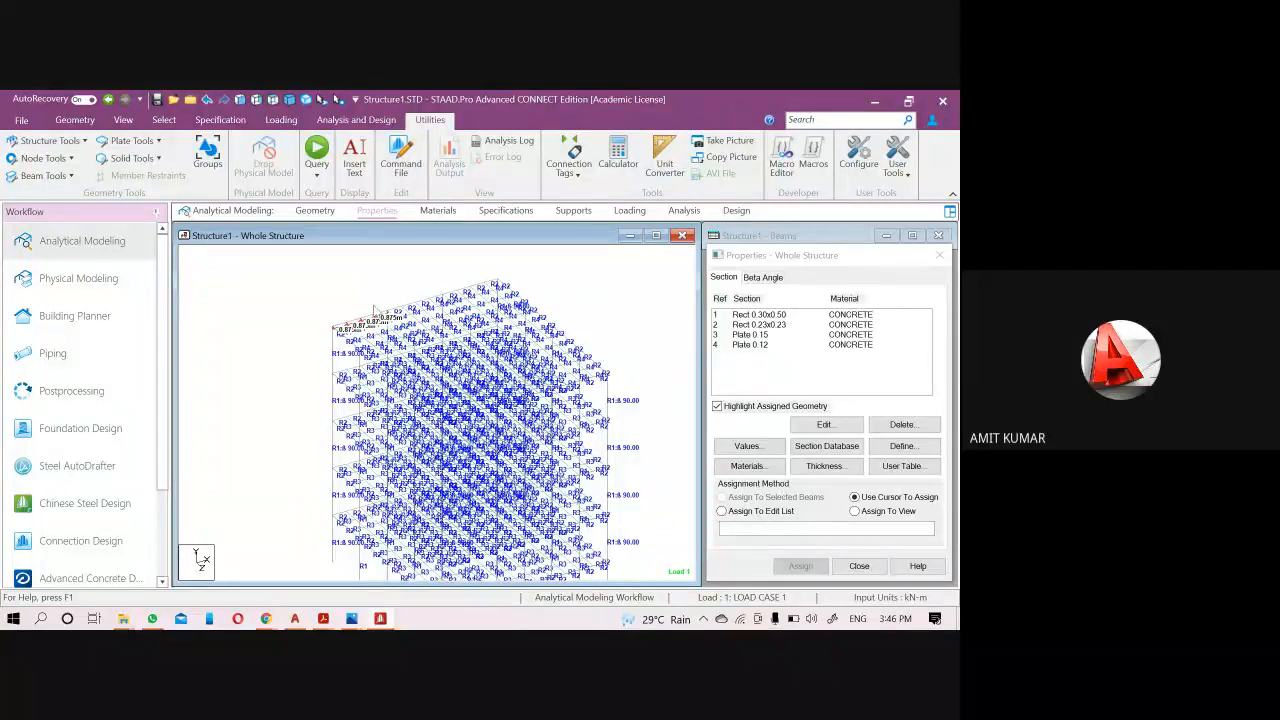
{"action": "scroll", "coordinate": [376, 312], "scroll_direction": "up", "scroll_amount": 1}
{"action": "scroll", "coordinate": [365, 281], "scroll_direction": "up", "scroll_amount": 1}
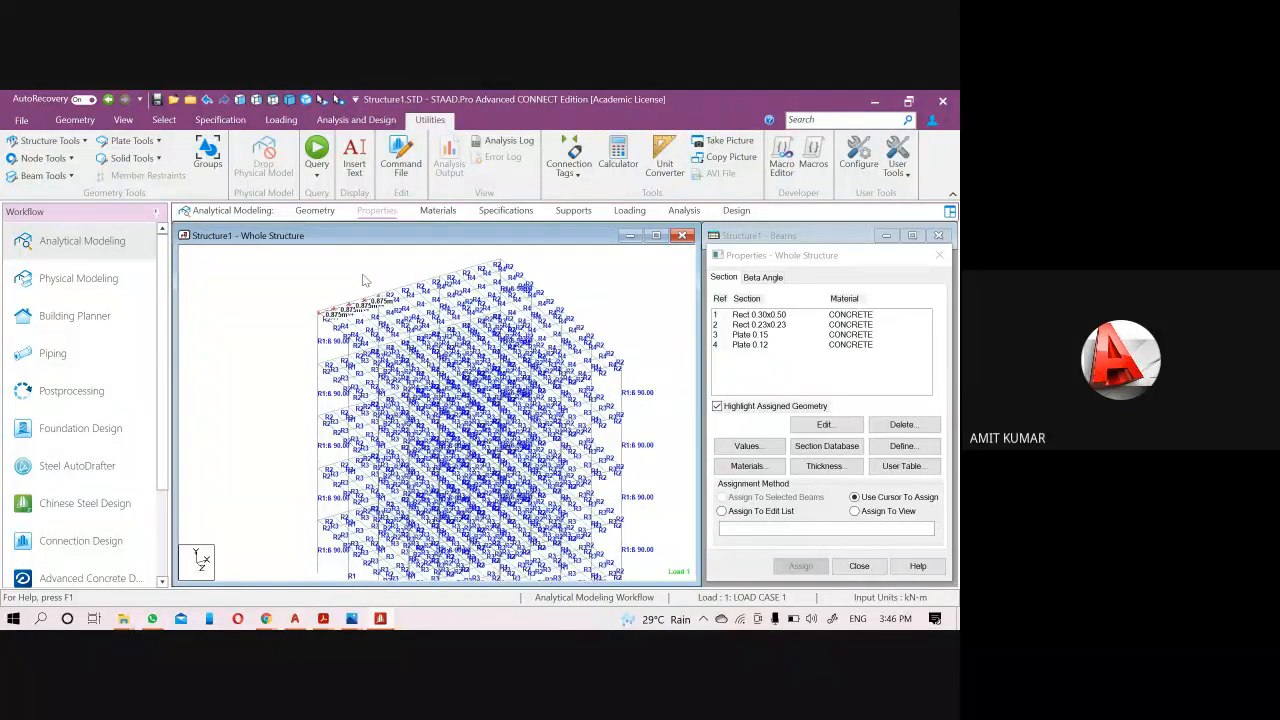
Reopen the command file in a maximized editor and examine the element property thicknesses and the CONCRETE and CONCRETE_NEW material definitions.
{"action": "left_click", "coordinate": [401, 157]}
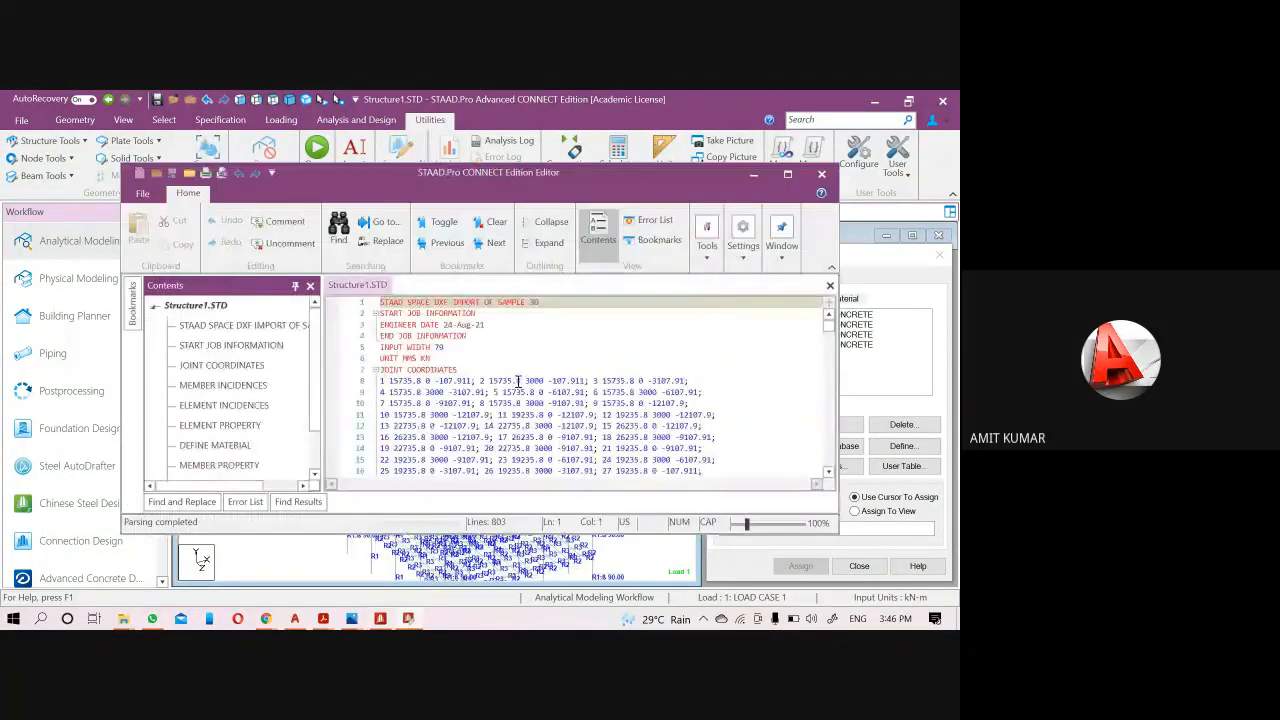
{"action": "scroll", "coordinate": [517, 376], "scroll_direction": "down", "scroll_amount": 2}
{"action": "left_click", "coordinate": [787, 176]}
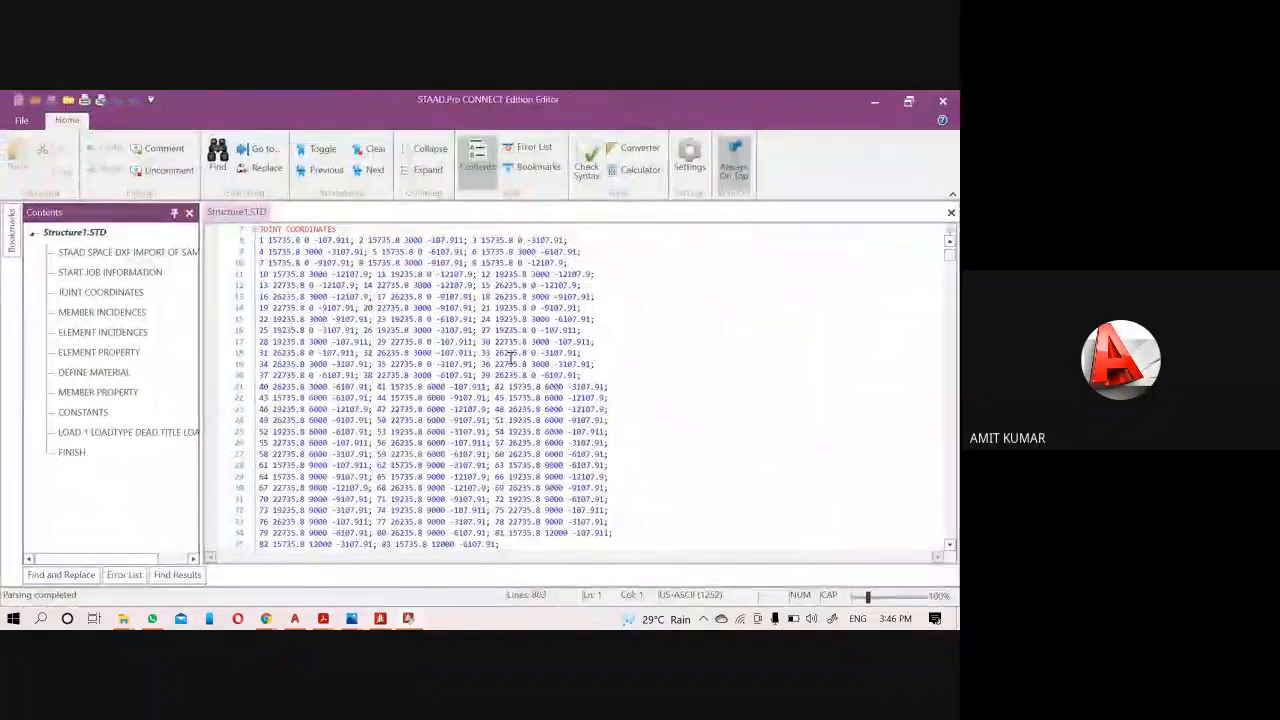
{"action": "scroll", "coordinate": [950, 289], "scroll_direction": "down", "scroll_amount": 9}
{"action": "left_click_drag", "start_coordinate": [949, 266], "coordinate": [926, 517]}
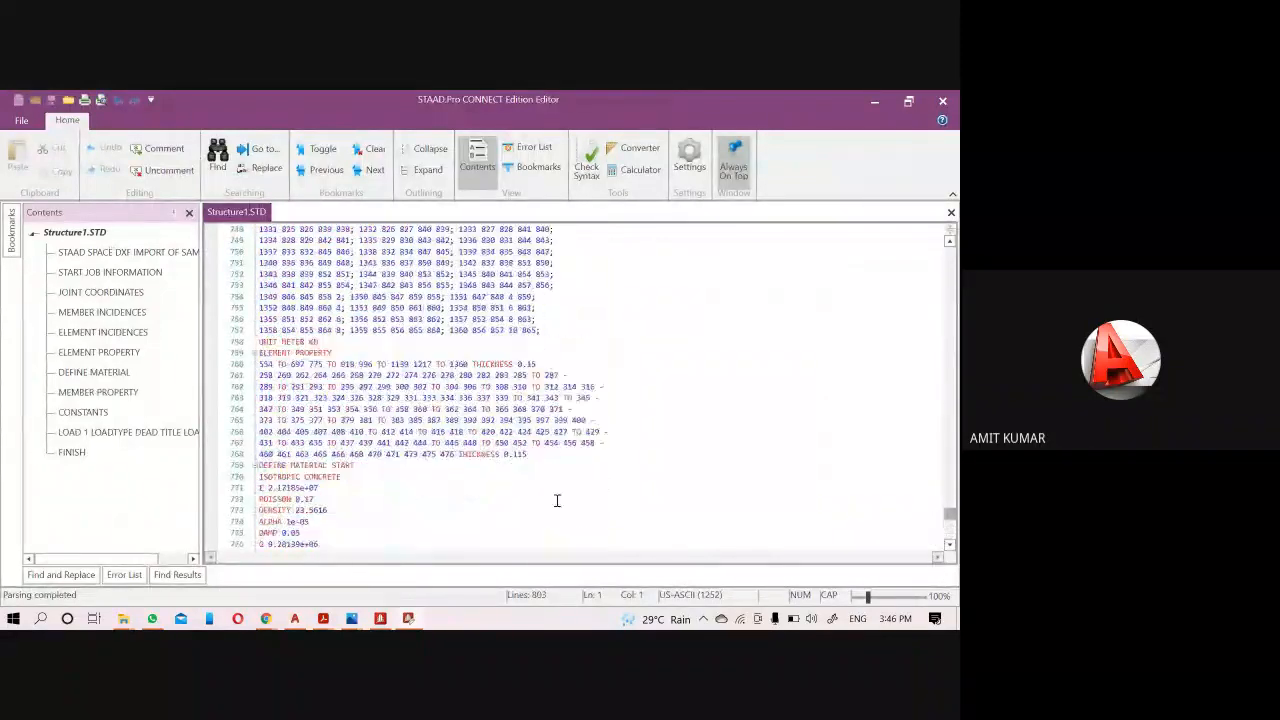
{"action": "scroll", "coordinate": [414, 477], "scroll_direction": "down", "scroll_amount": 5}
{"action": "scroll", "coordinate": [360, 362], "scroll_direction": "up", "scroll_amount": 3}
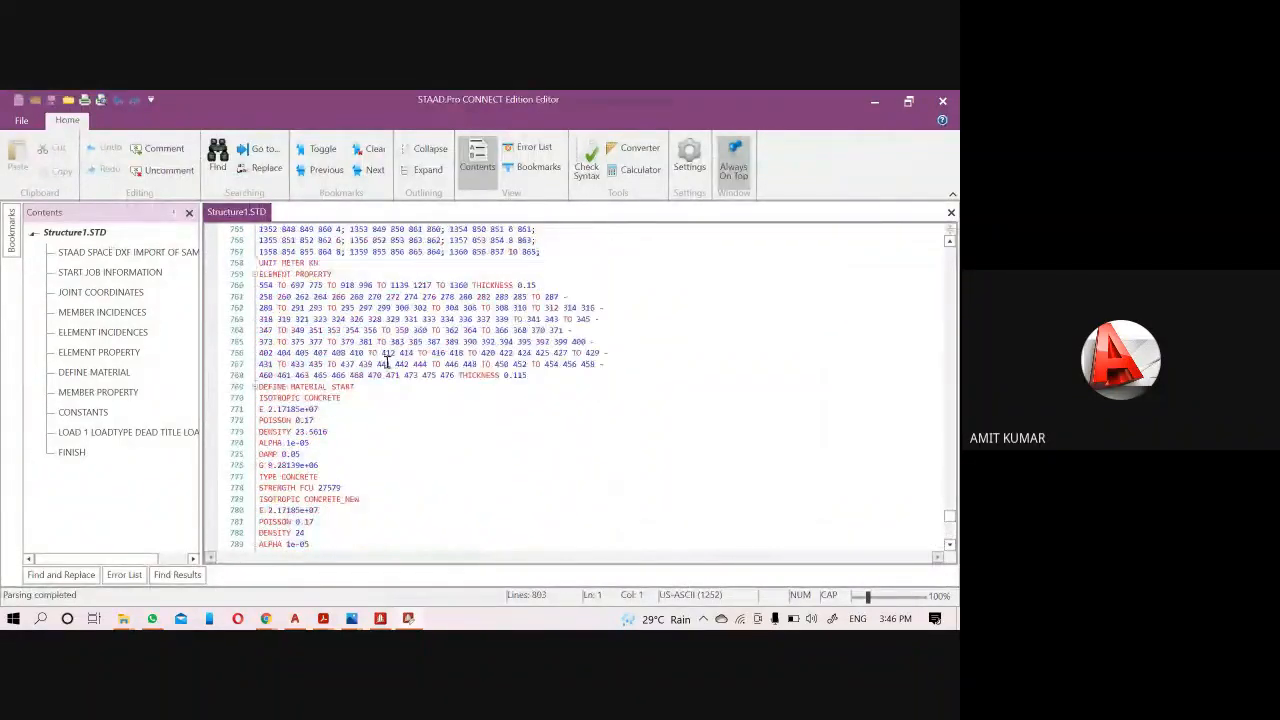
{"action": "scroll", "coordinate": [300, 300], "scroll_direction": "up", "scroll_amount": 5}
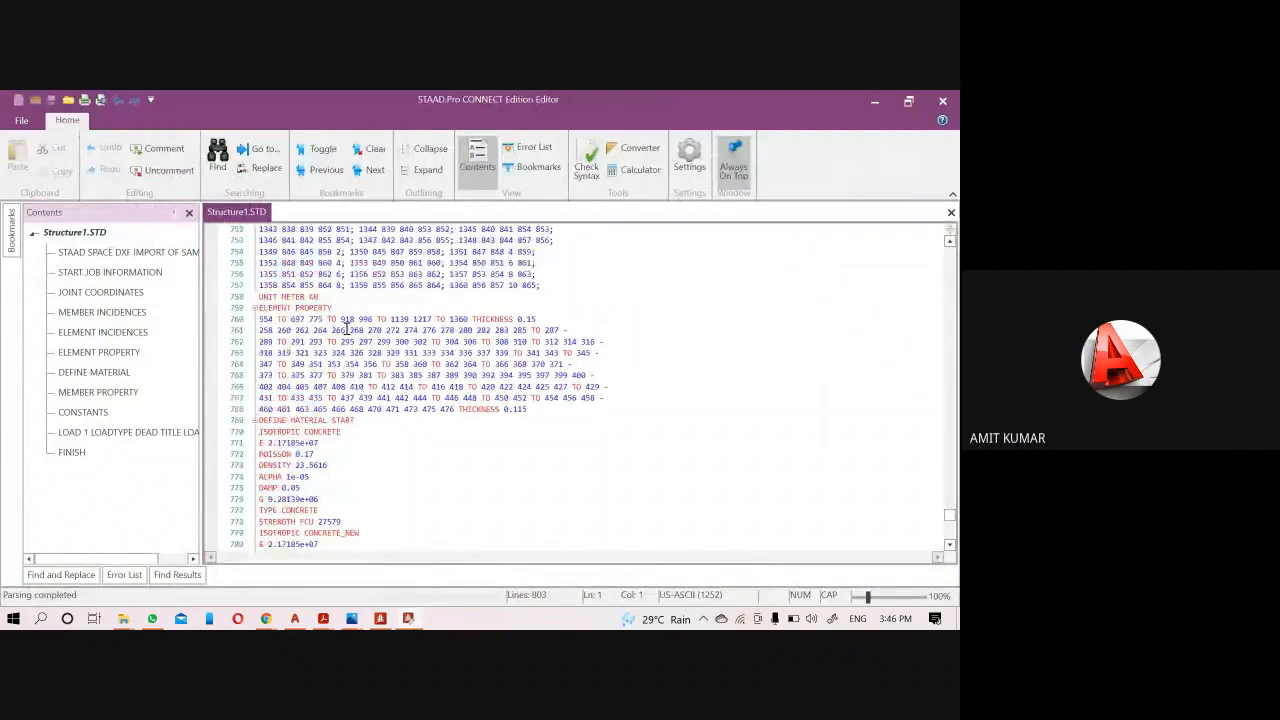
{"action": "scroll", "coordinate": [345, 328], "scroll_direction": "down", "scroll_amount": 3}
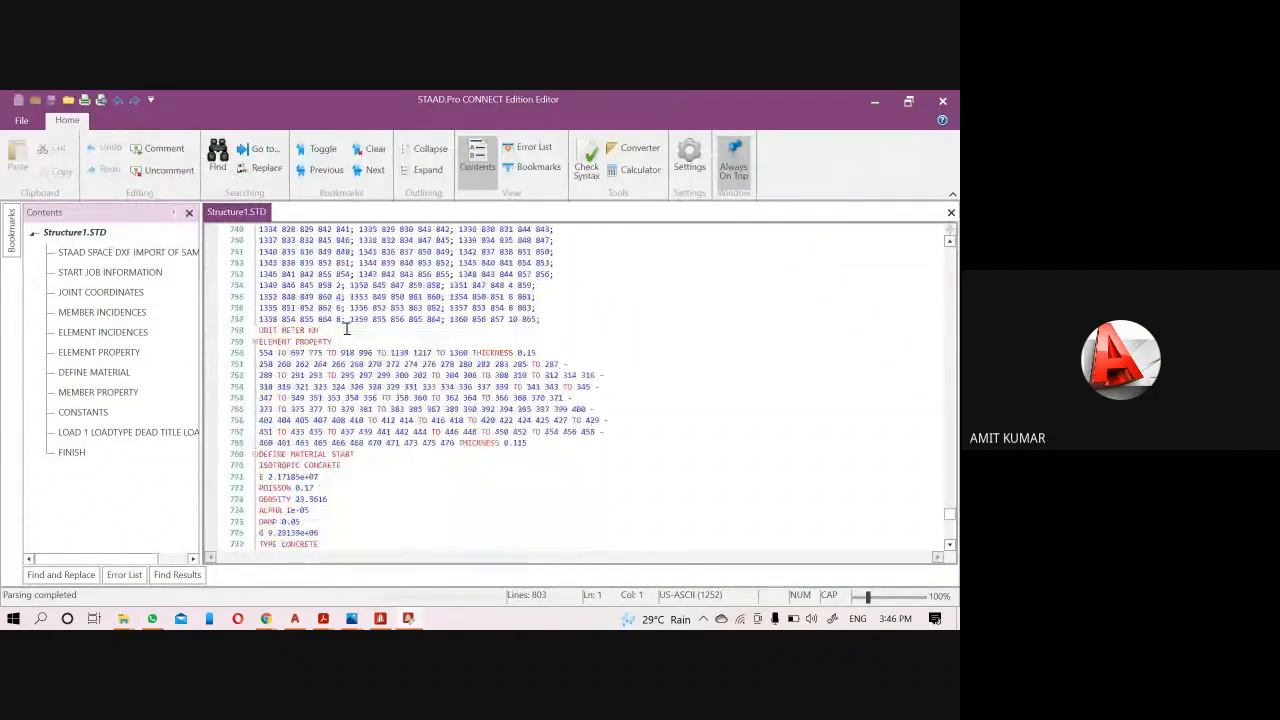
Return to the beginning of the command file and examine the title, job information and unit lines.
{"action": "scroll", "coordinate": [347, 329], "scroll_direction": "up", "scroll_amount": 20}
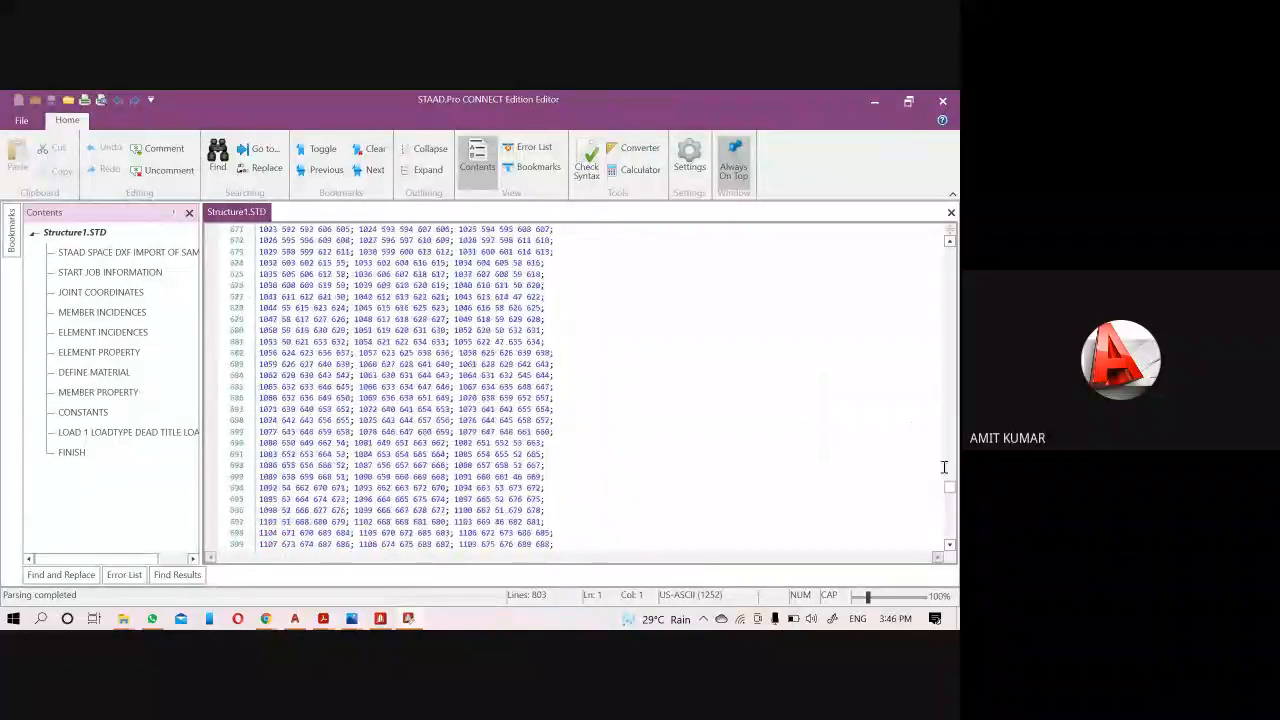
{"action": "scroll", "coordinate": [940, 461], "scroll_direction": "up", "scroll_amount": 13}
{"action": "left_click_drag", "start_coordinate": [946, 470], "coordinate": [935, 387]}
{"action": "left_click_drag", "start_coordinate": [935, 375], "coordinate": [880, 246]}
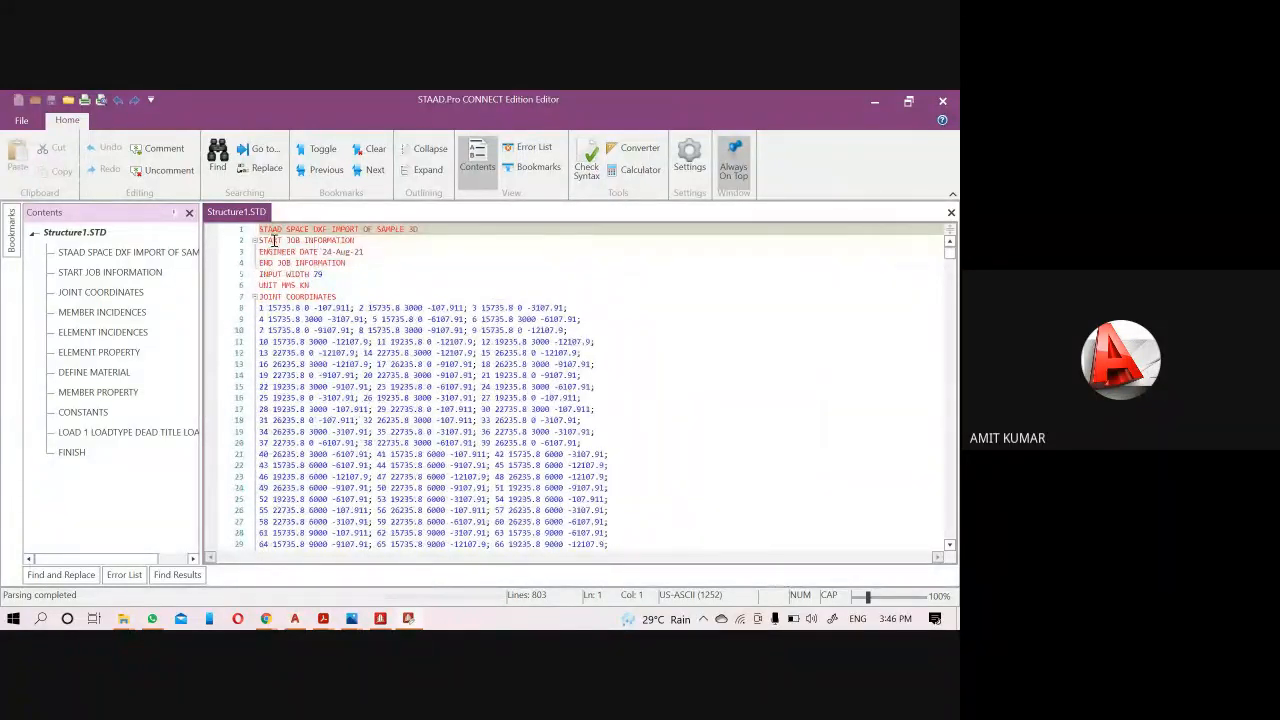
{"action": "left_click", "coordinate": [426, 229]}
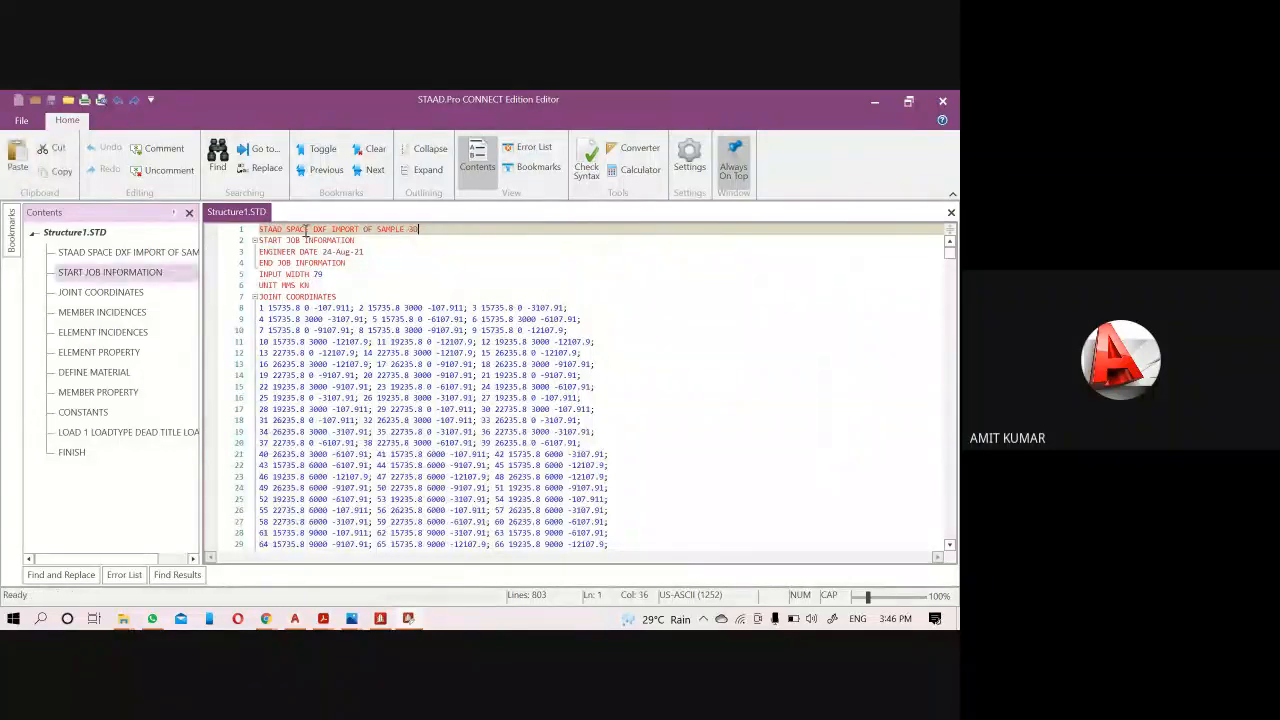
{"action": "left_click", "coordinate": [443, 259]}
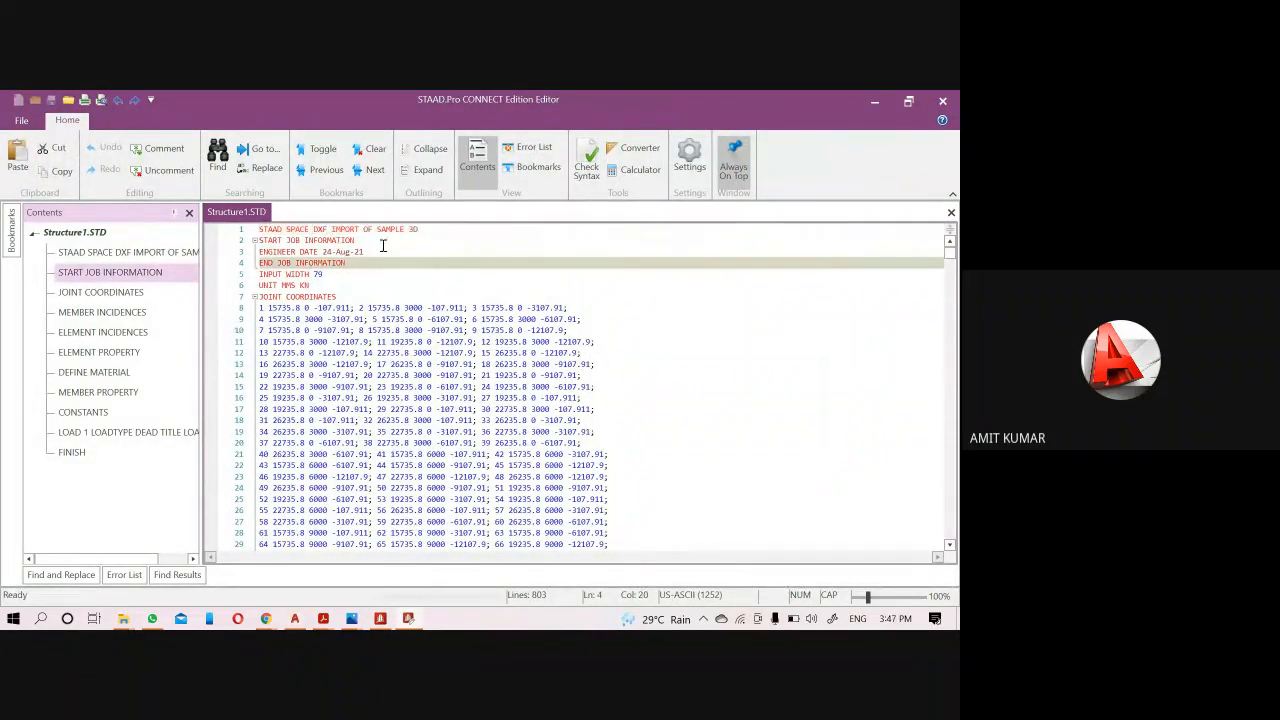
{"action": "left_click", "coordinate": [430, 228]}
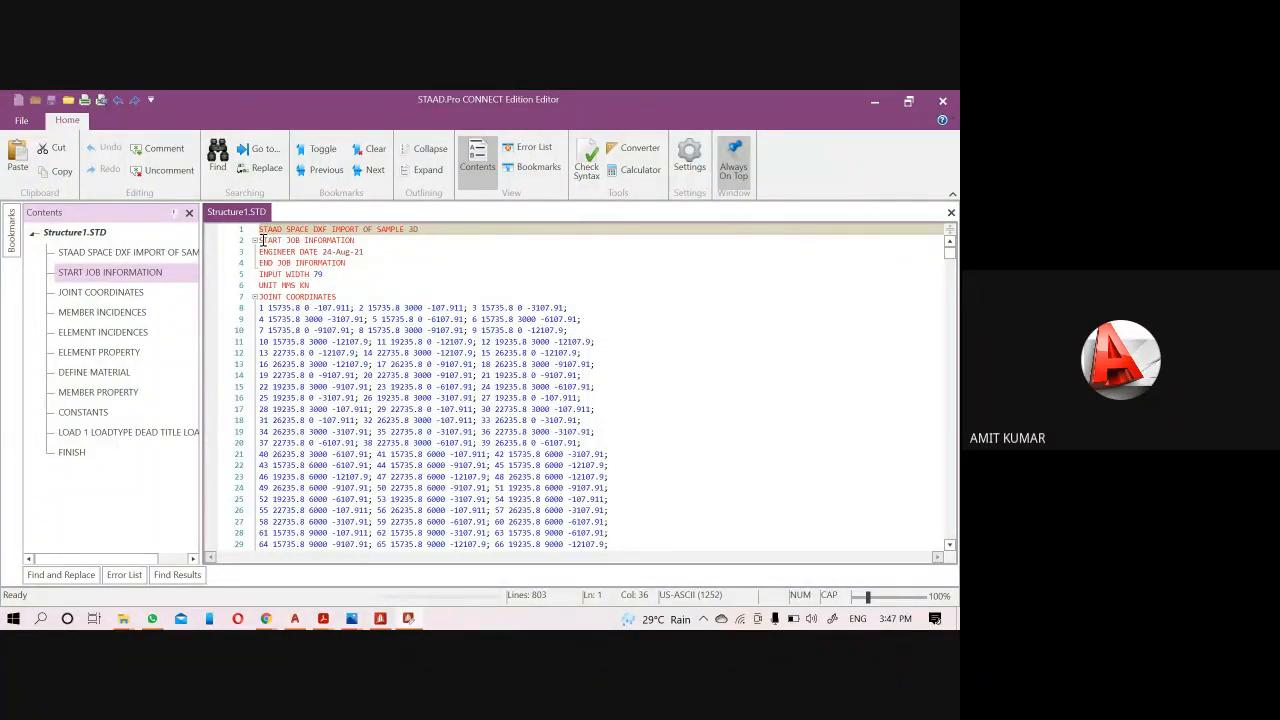
{"action": "left_click", "coordinate": [314, 240]}
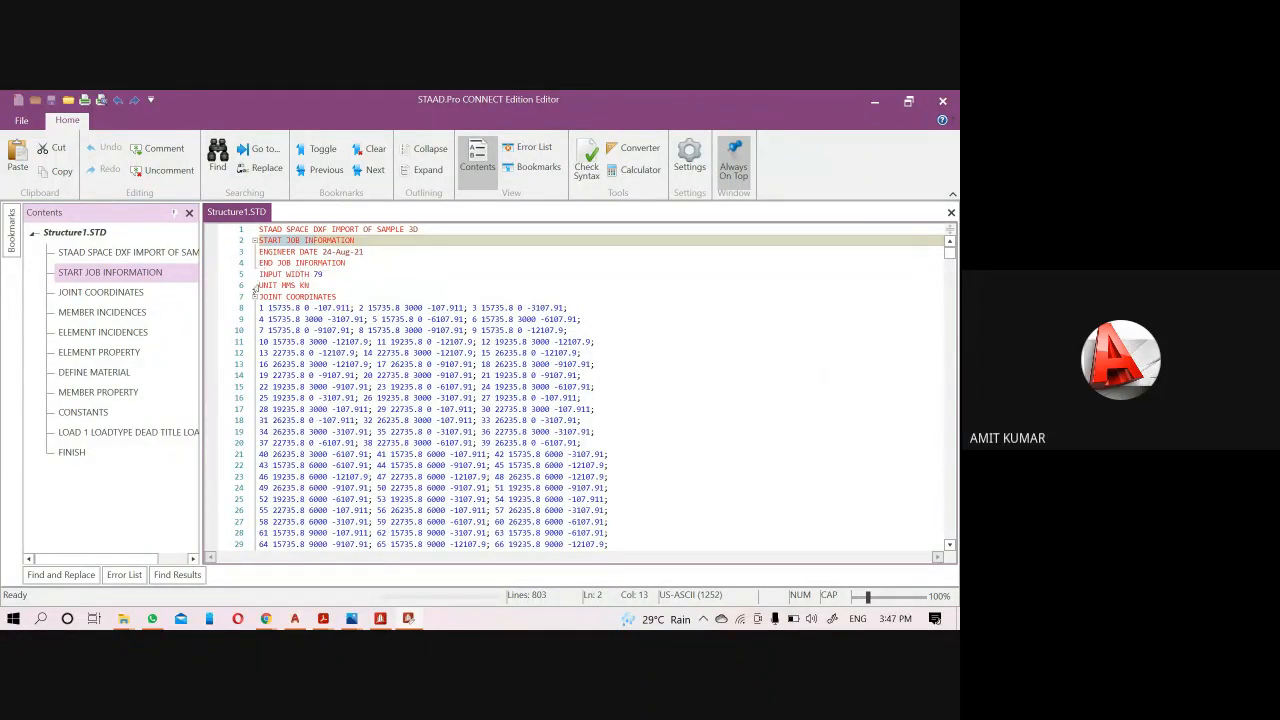
{"action": "left_click", "coordinate": [269, 285]}
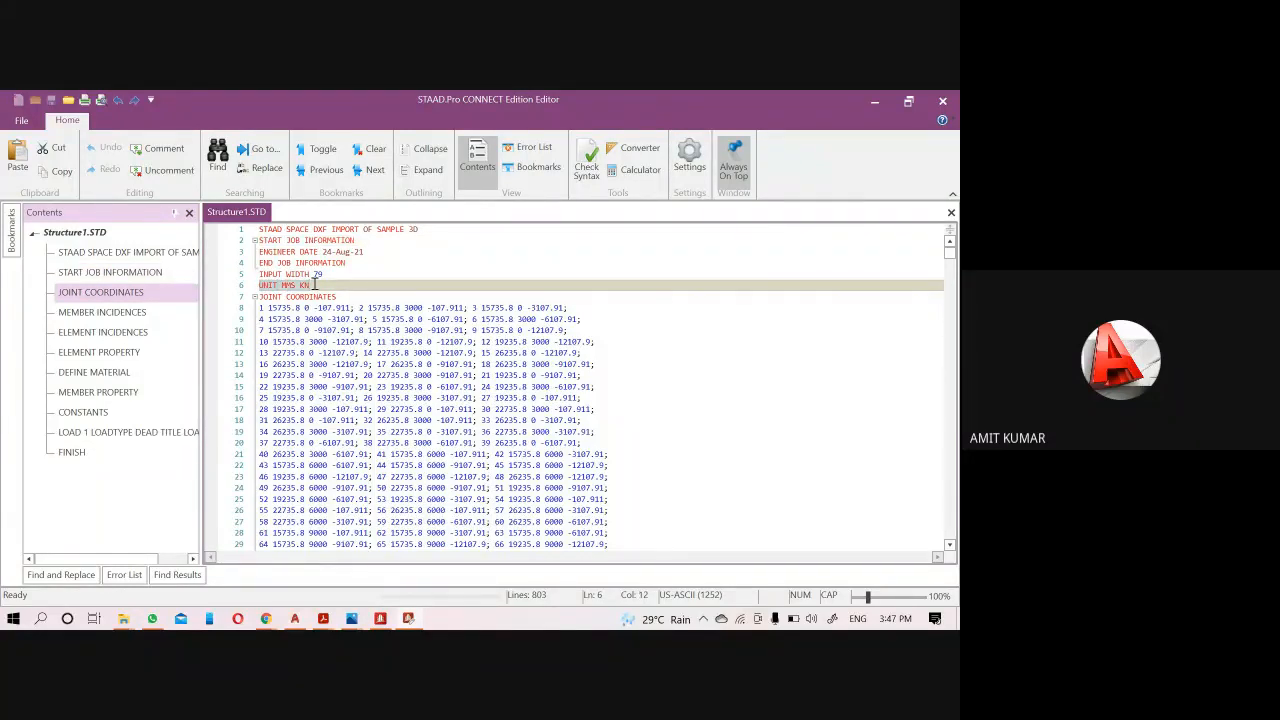
Examine the joint coordinates list in the command file, from the first node entries onward.
{"action": "scroll", "coordinate": [283, 313], "scroll_direction": "down", "scroll_amount": 2}
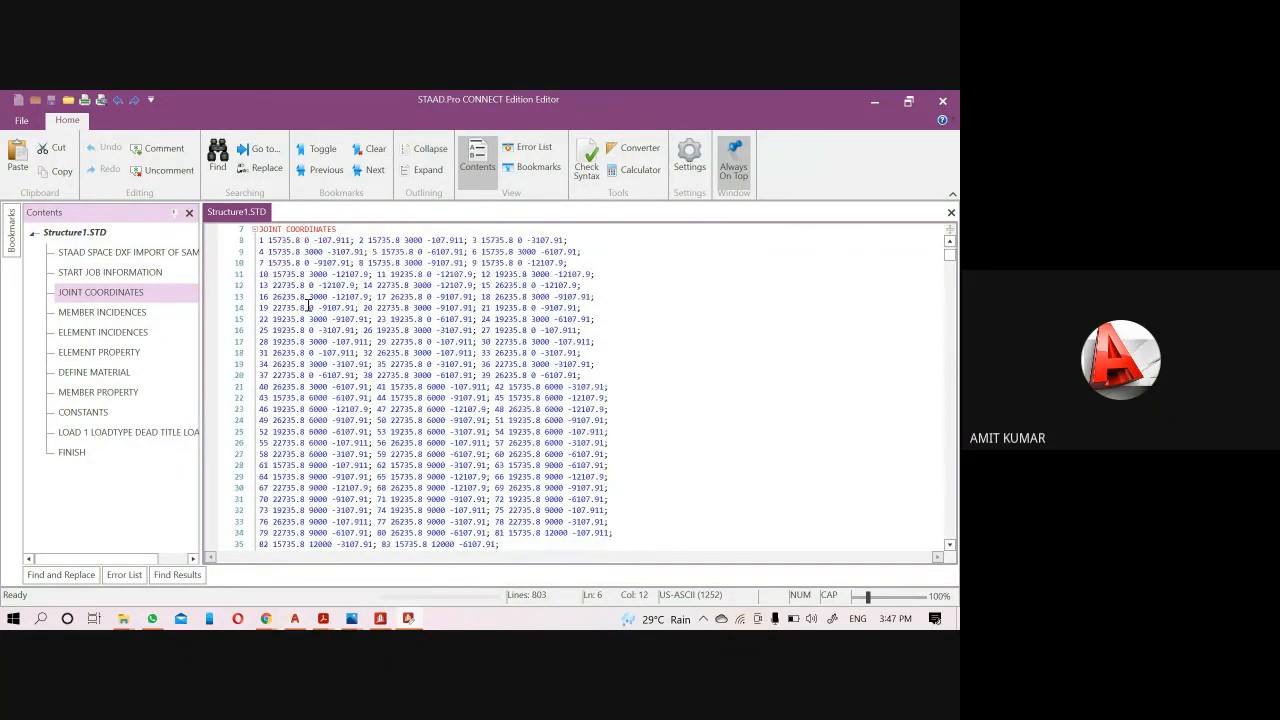
{"action": "left_click", "coordinate": [263, 240]}
{"action": "left_click", "coordinate": [276, 262]}
{"action": "scroll", "coordinate": [363, 366], "scroll_direction": "down", "scroll_amount": 14}
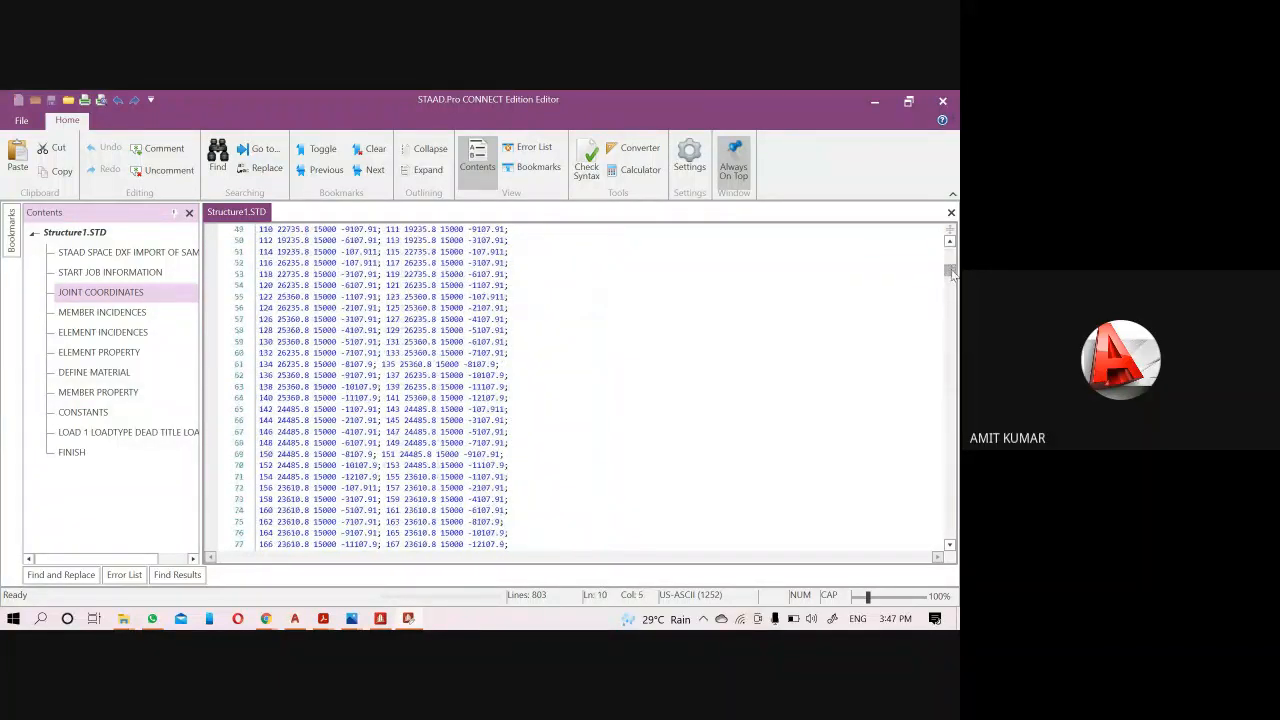
{"action": "left_click_drag", "start_coordinate": [950, 275], "coordinate": [952, 425]}
Find the MEMBER INCIDENCES section and examine its member number and node pairs, comparing them with the preceding joint coordinates.
{"action": "scroll", "coordinate": [385, 380], "scroll_direction": "up", "scroll_amount": 9}
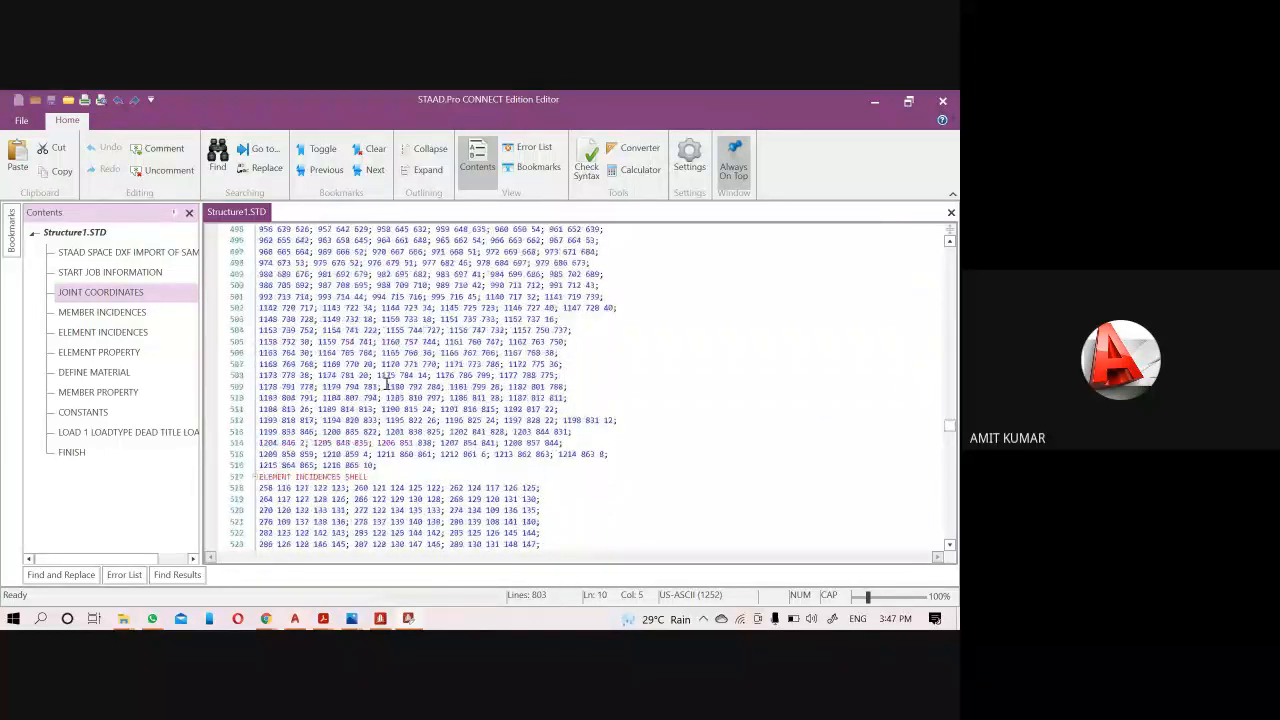
{"action": "scroll", "coordinate": [388, 377], "scroll_direction": "up", "scroll_amount": 20}
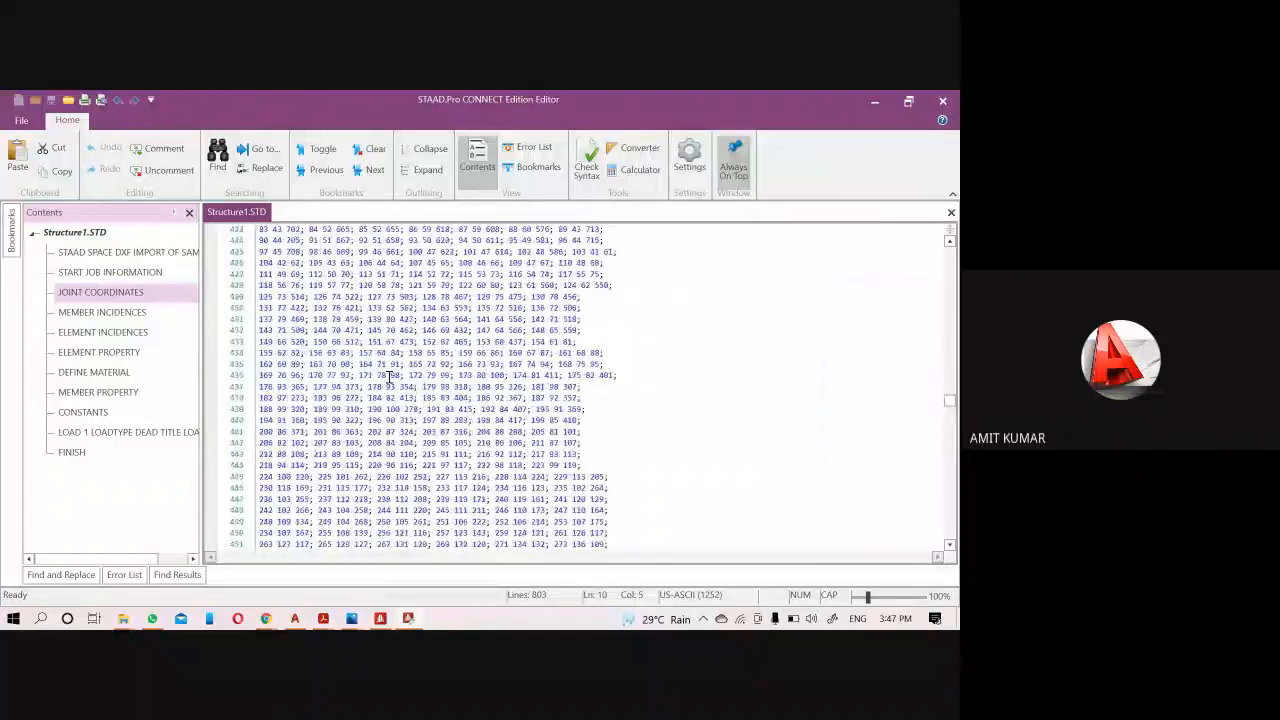
{"action": "scroll", "coordinate": [268, 437], "scroll_direction": "down", "scroll_amount": 1}
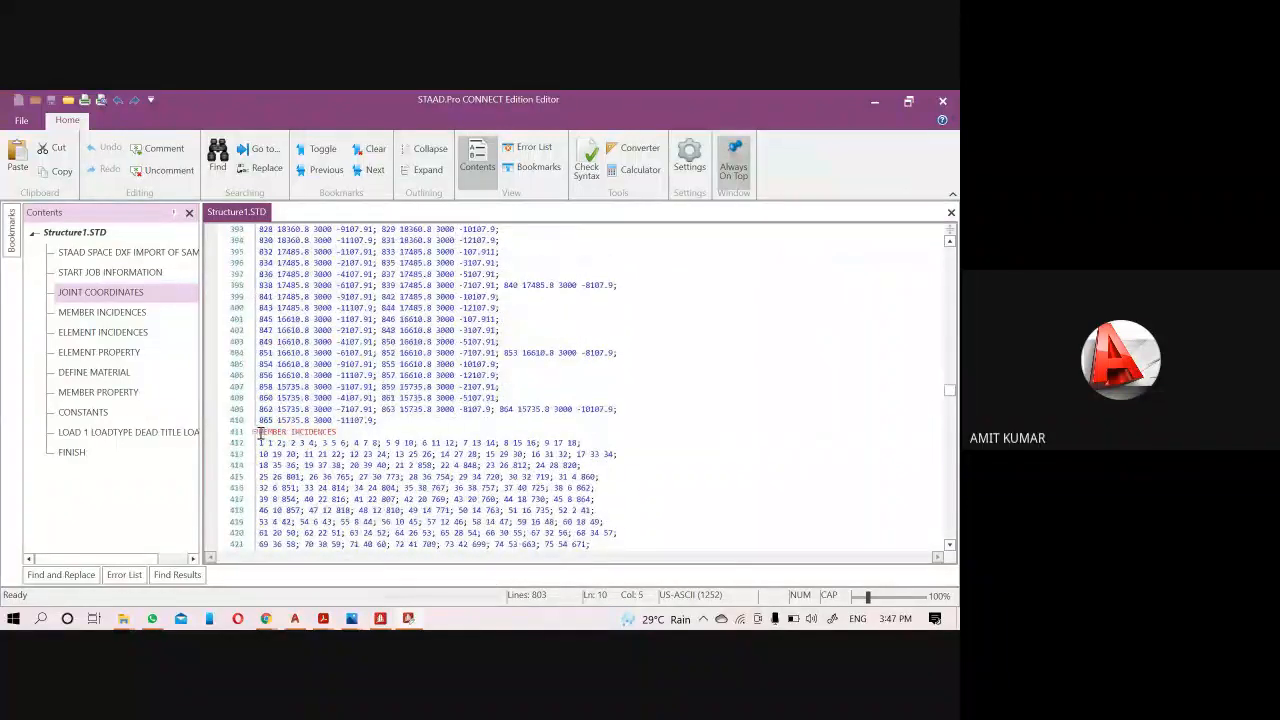
{"action": "left_click", "coordinate": [260, 433]}
{"action": "key", "text": "Down"}
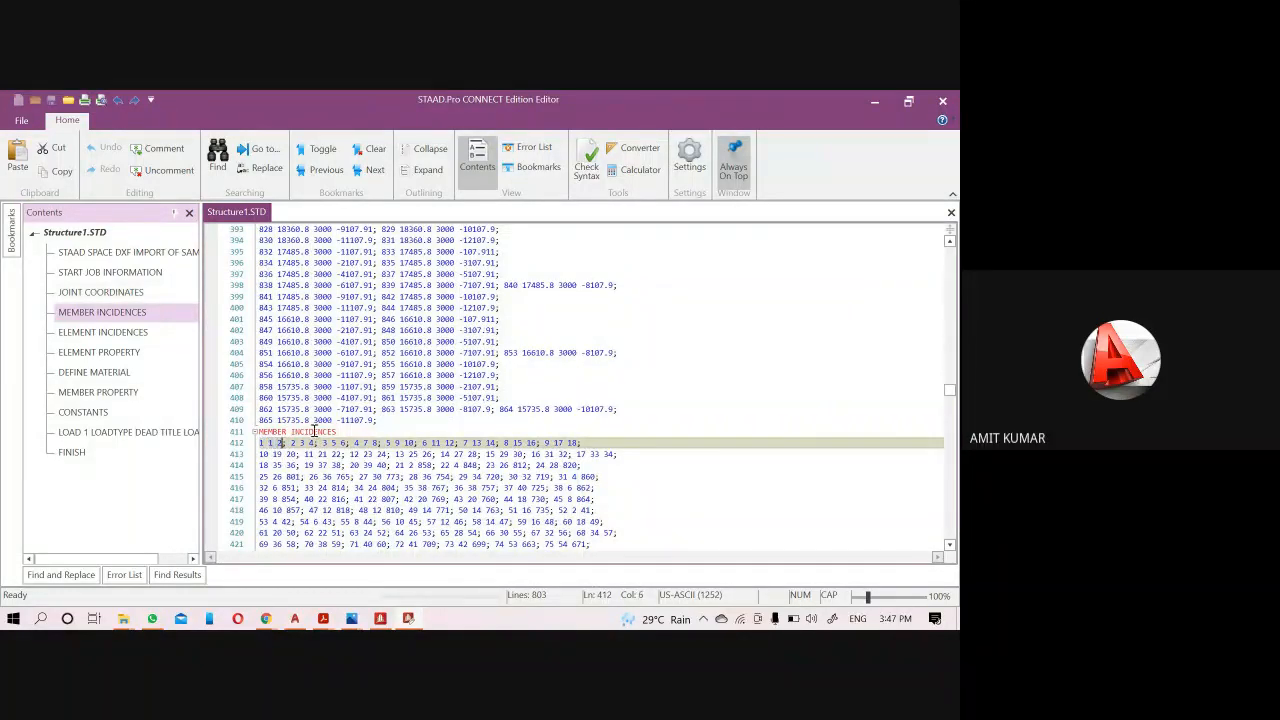
{"action": "scroll", "coordinate": [325, 402], "scroll_direction": "up", "scroll_amount": 1}
{"action": "key", "text": "Right"}
{"action": "scroll", "coordinate": [325, 402], "scroll_direction": "up", "scroll_amount": 10}
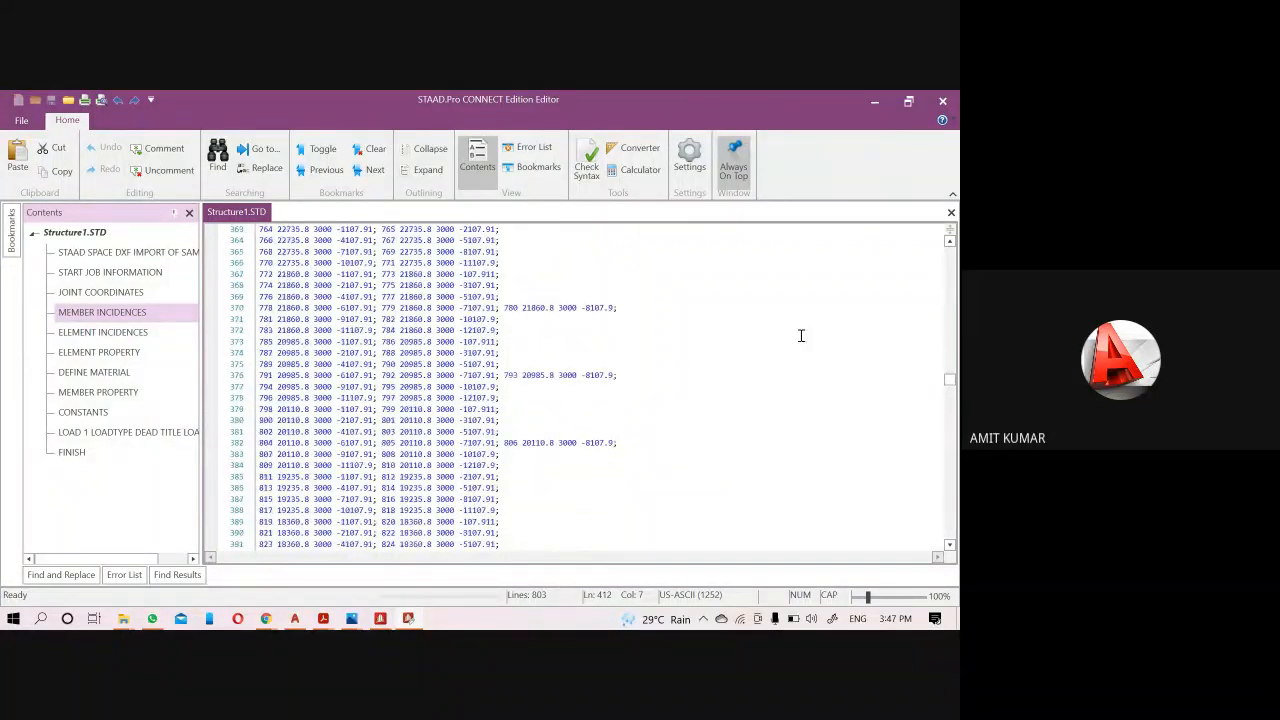
{"action": "scroll", "coordinate": [566, 401], "scroll_direction": "down", "scroll_amount": 15}
{"action": "scroll", "coordinate": [566, 401], "scroll_direction": "down", "scroll_amount": 20}
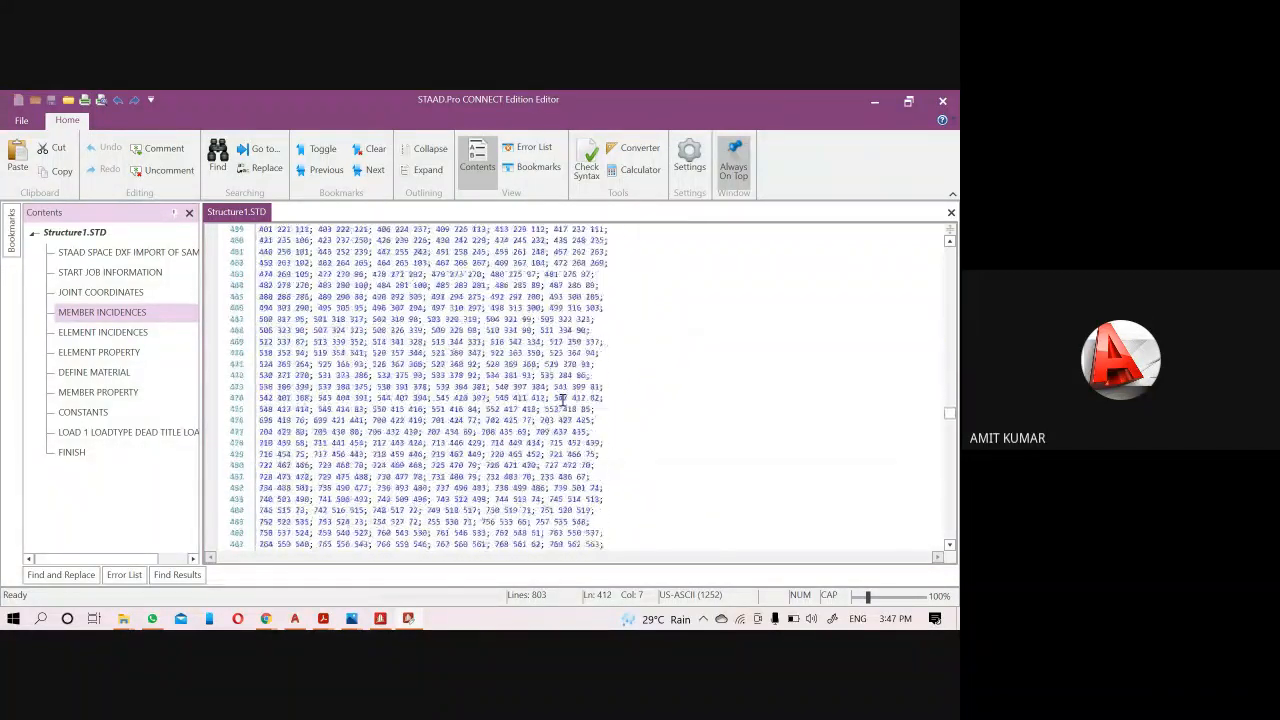
Examine the ELEMENT INCIDENCES SHELL section, the second unit line and the ELEMENT PROPERTY thickness assignments.
{"action": "scroll", "coordinate": [500, 390], "scroll_direction": "up", "scroll_amount": 3}
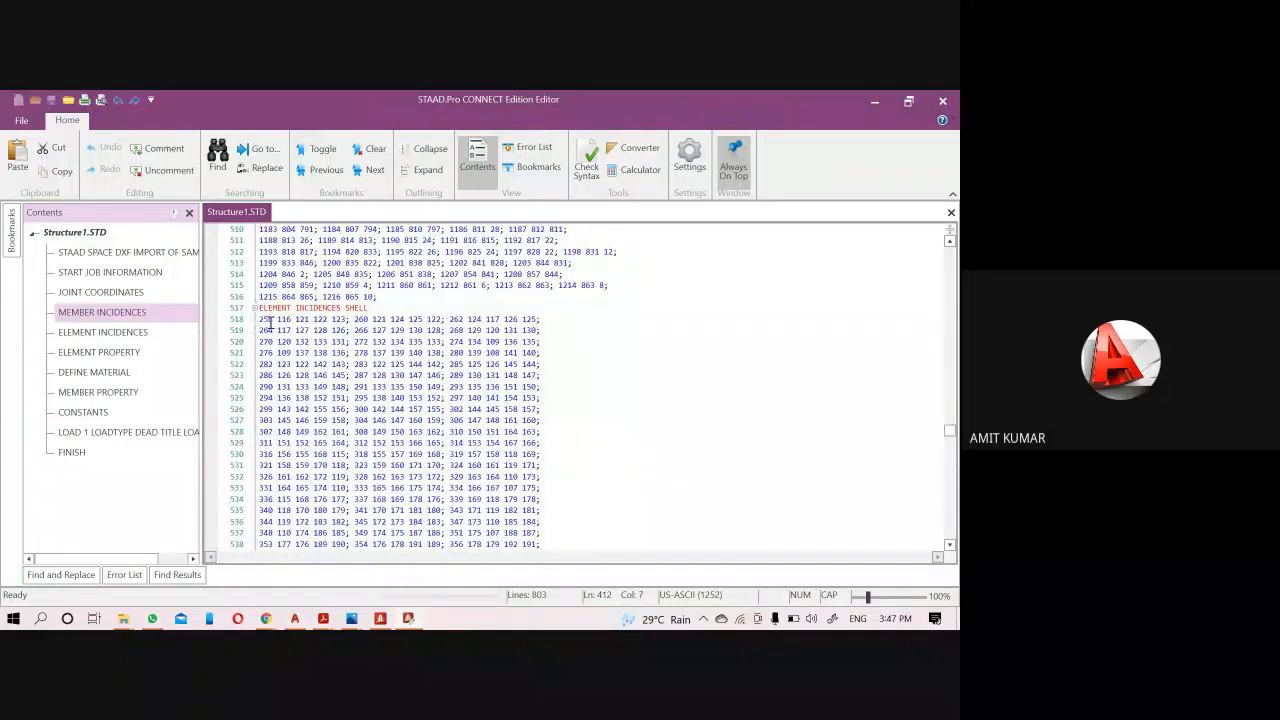
{"action": "scroll", "coordinate": [270, 325], "scroll_direction": "down", "scroll_amount": 10}
{"action": "scroll", "coordinate": [295, 330], "scroll_direction": "down", "scroll_amount": 20}
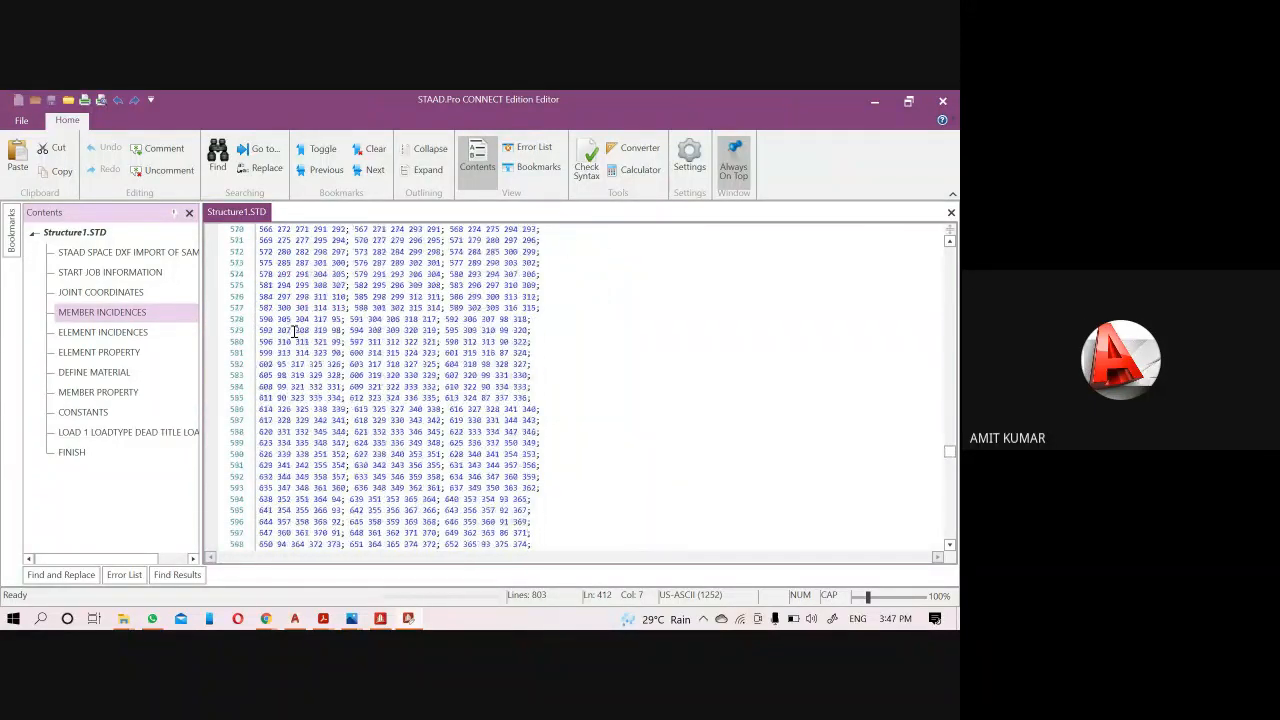
{"action": "scroll", "coordinate": [295, 330], "scroll_direction": "down", "scroll_amount": 20}
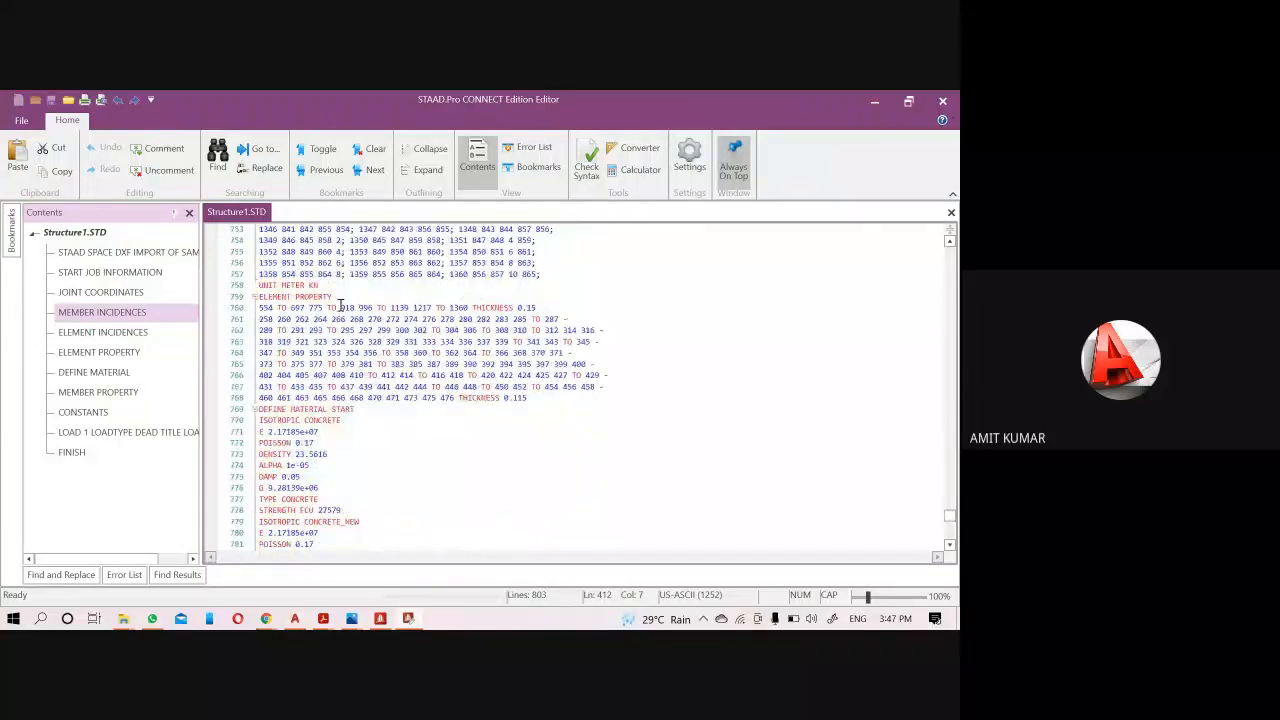
{"action": "left_click", "coordinate": [264, 286]}
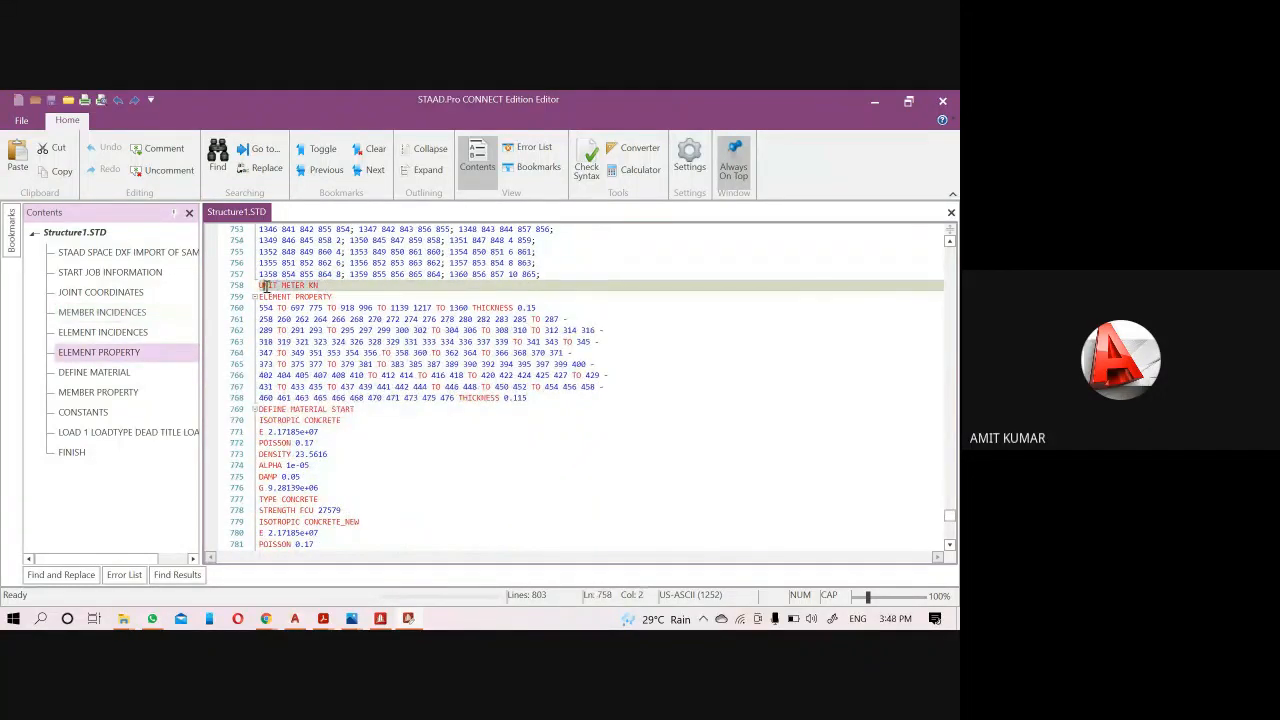
{"action": "left_click", "coordinate": [350, 294]}
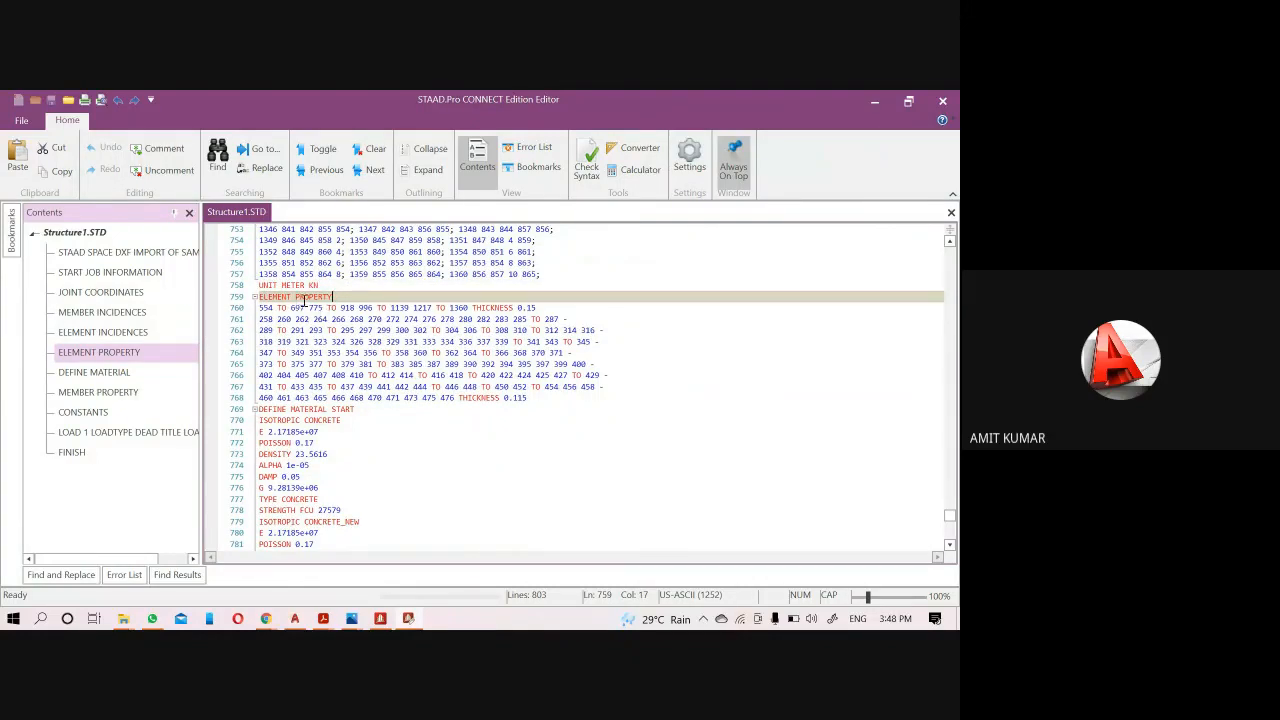
{"action": "left_click", "coordinate": [278, 286]}
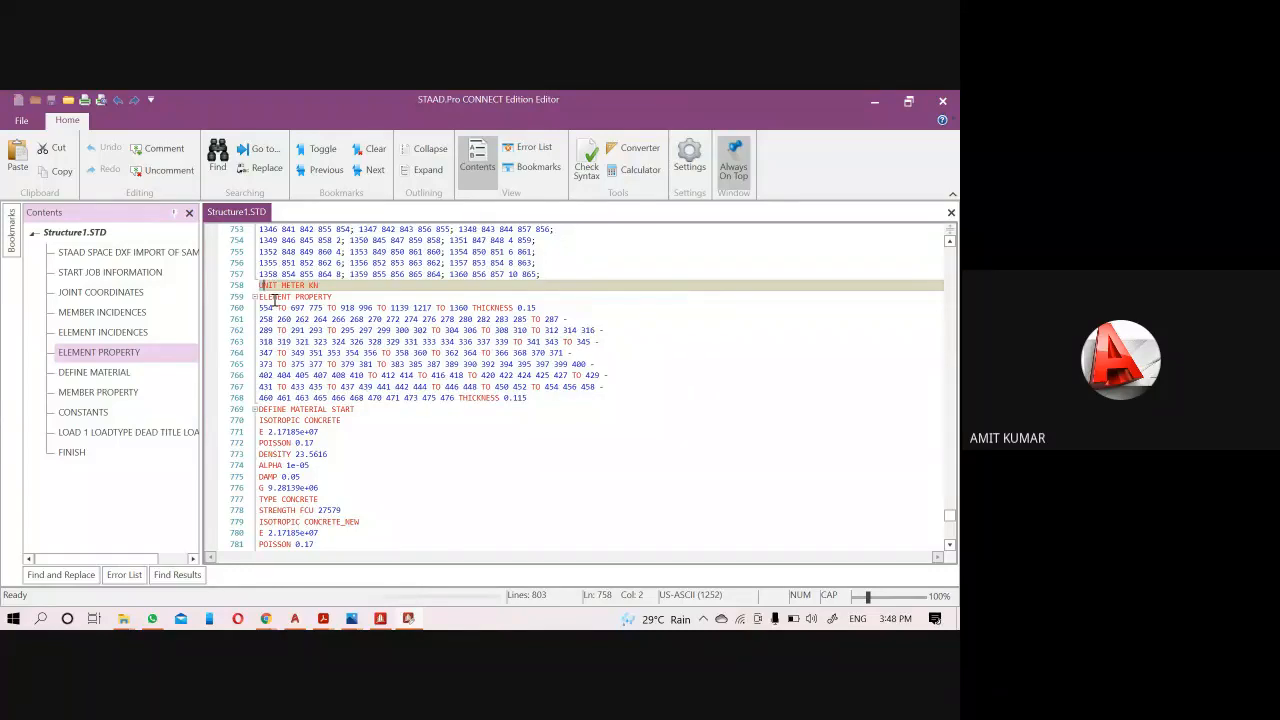
{"action": "left_click", "coordinate": [260, 307]}
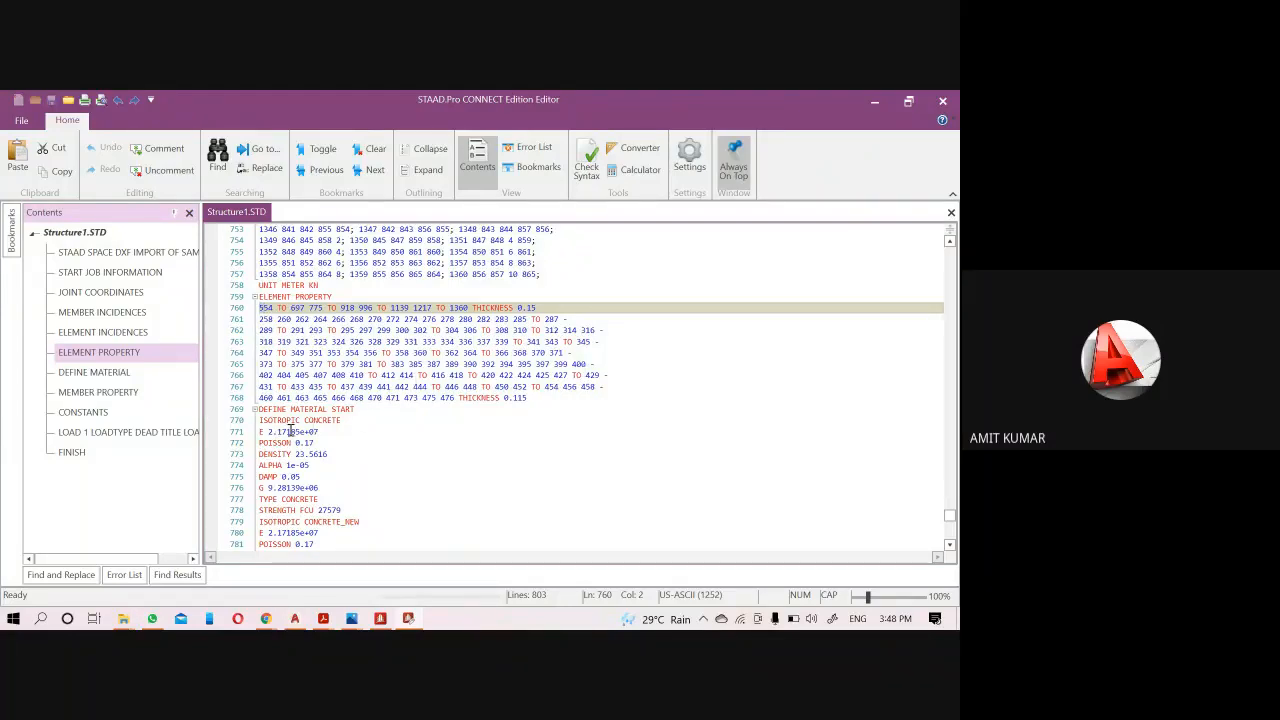
Cut the whole MEMBER PROPERTY block from below the material definitions and remove the blank line it leaves.
{"action": "scroll", "coordinate": [290, 431], "scroll_direction": "down", "scroll_amount": 4}
{"action": "scroll", "coordinate": [288, 431], "scroll_direction": "down", "scroll_amount": 2}
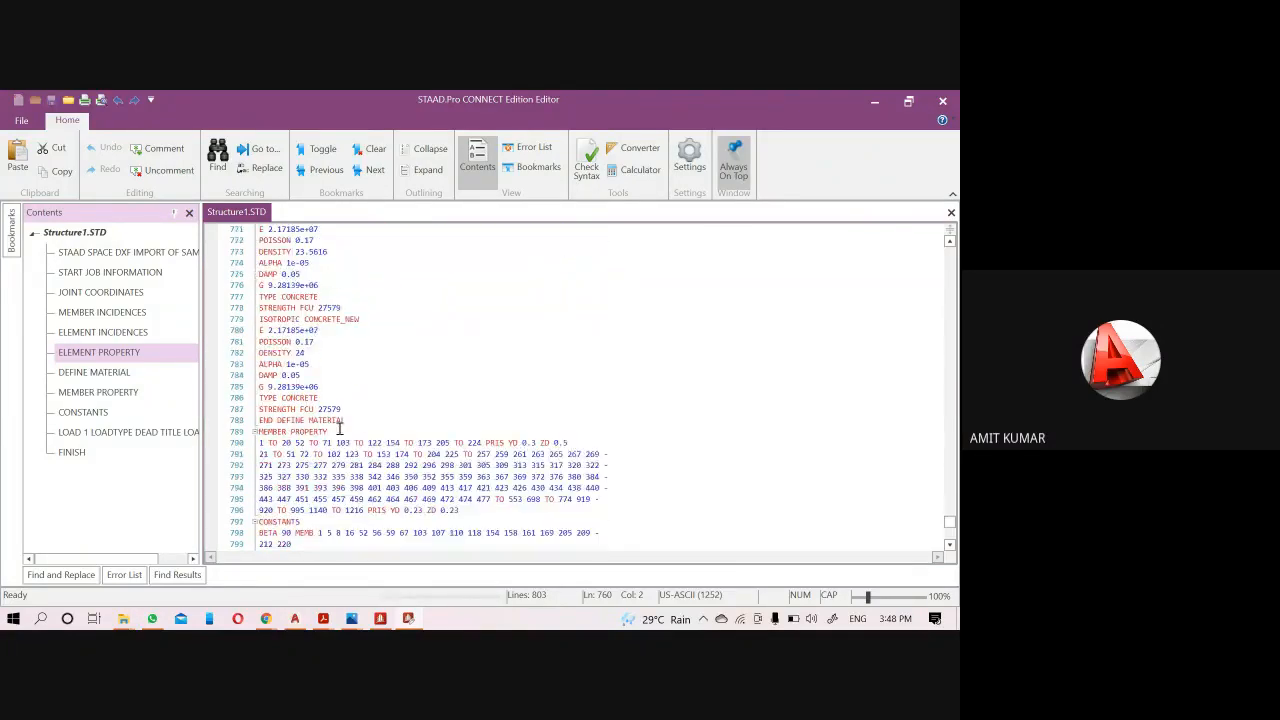
{"action": "scroll", "coordinate": [346, 420], "scroll_direction": "down", "scroll_amount": 2}
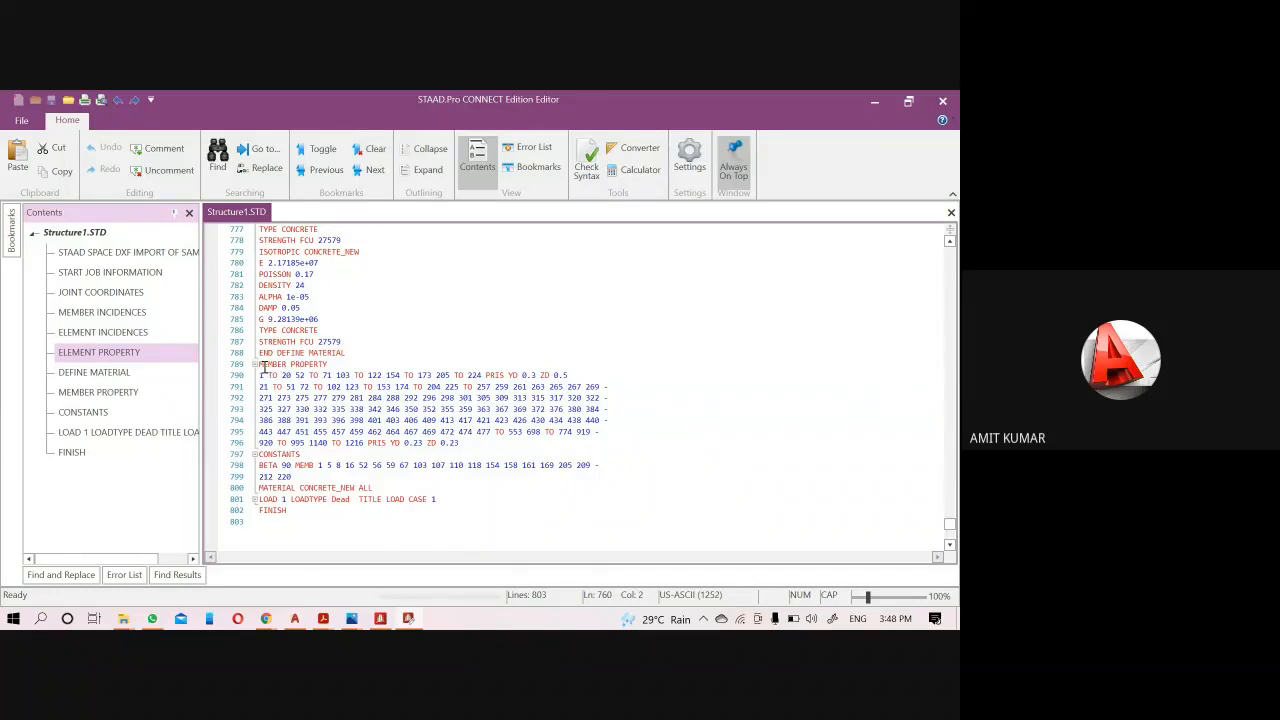
{"action": "left_click_drag", "start_coordinate": [260, 371], "coordinate": [467, 445]}
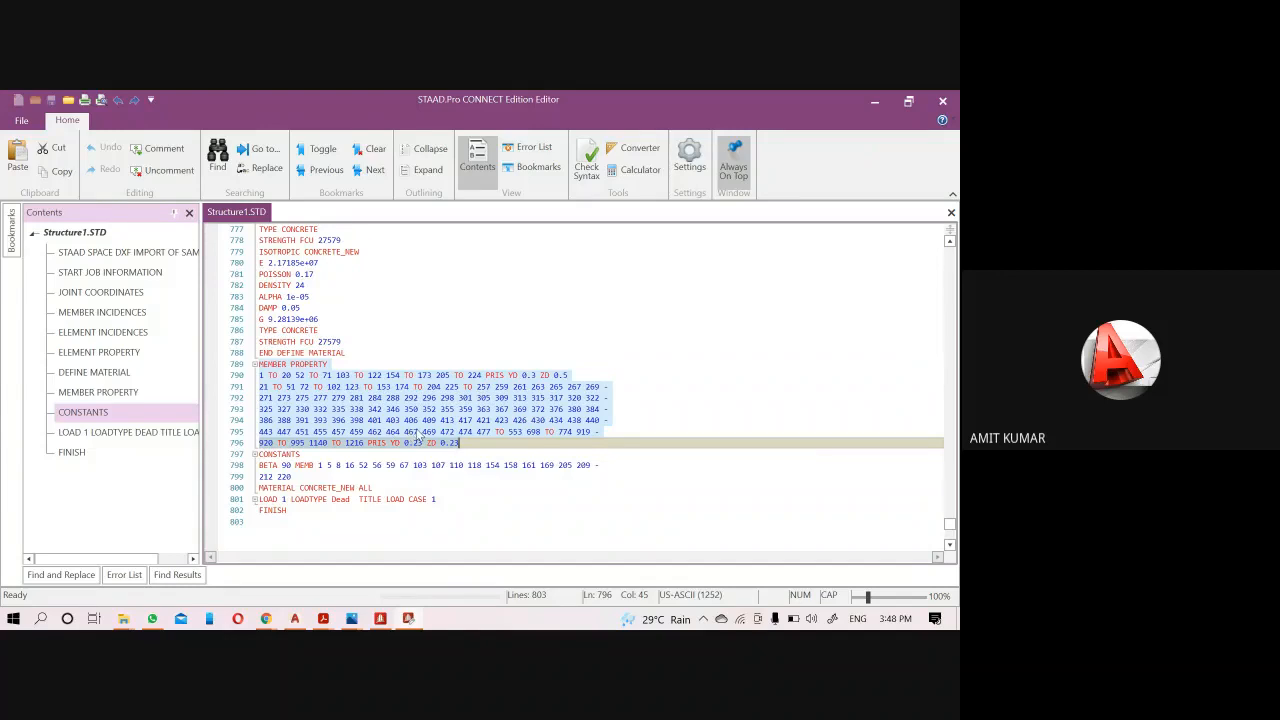
{"action": "key", "text": "Delete"}
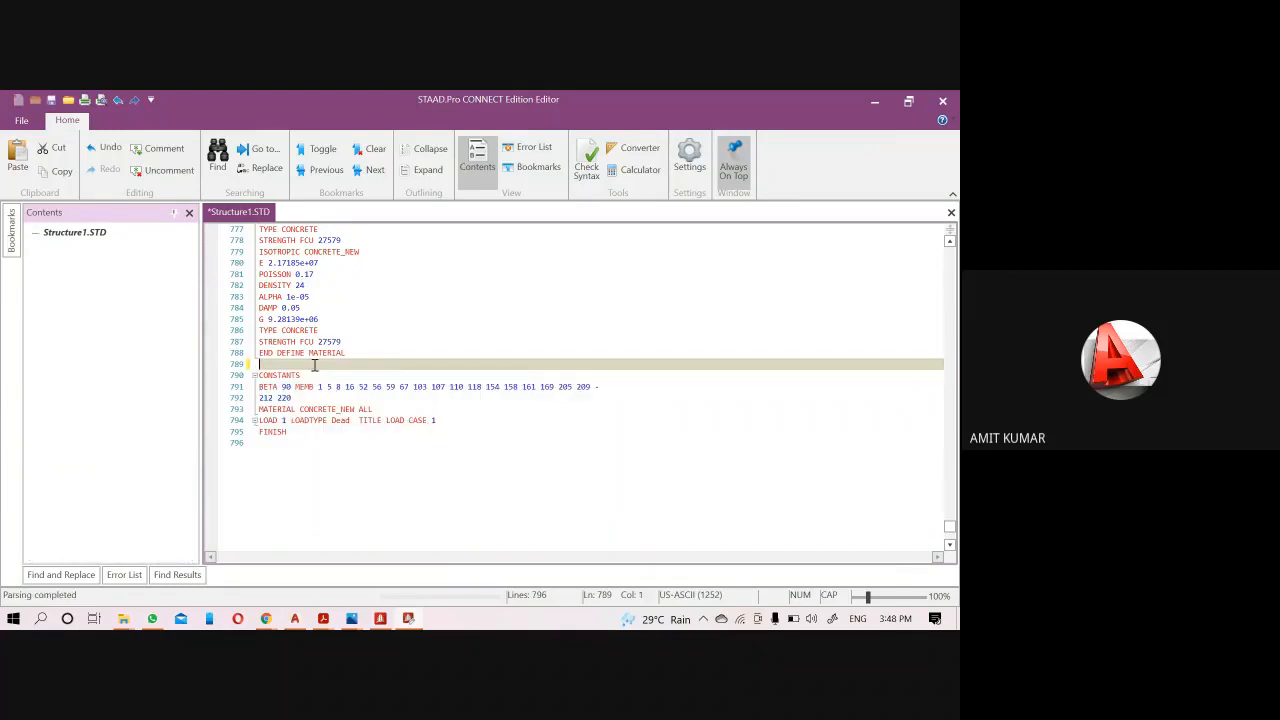
{"action": "key", "text": "BackSpace"}
Paste the MEMBER PROPERTY block between the UNIT METER KN line and ELEMENT PROPERTY, and save the command file.
{"action": "scroll", "coordinate": [352, 375], "scroll_direction": "up", "scroll_amount": 9}
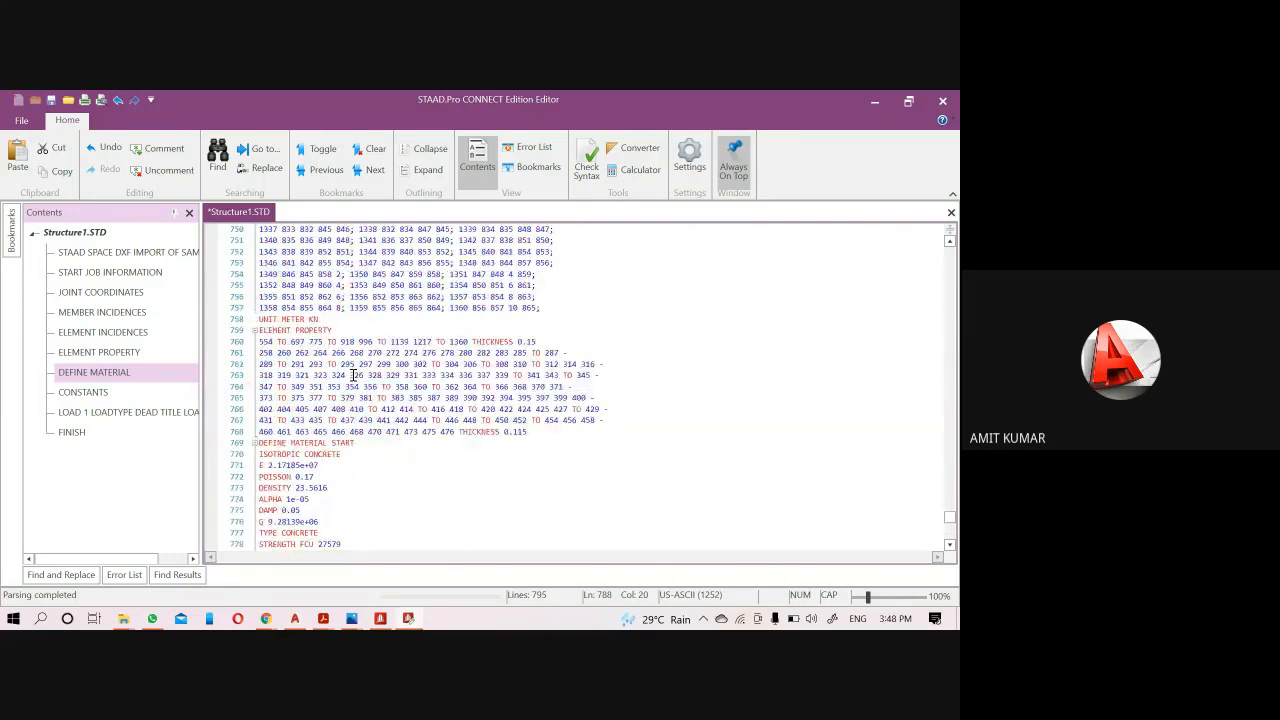
{"action": "scroll", "coordinate": [352, 375], "scroll_direction": "up", "scroll_amount": 6}
{"action": "scroll", "coordinate": [352, 375], "scroll_direction": "down", "scroll_amount": 9}
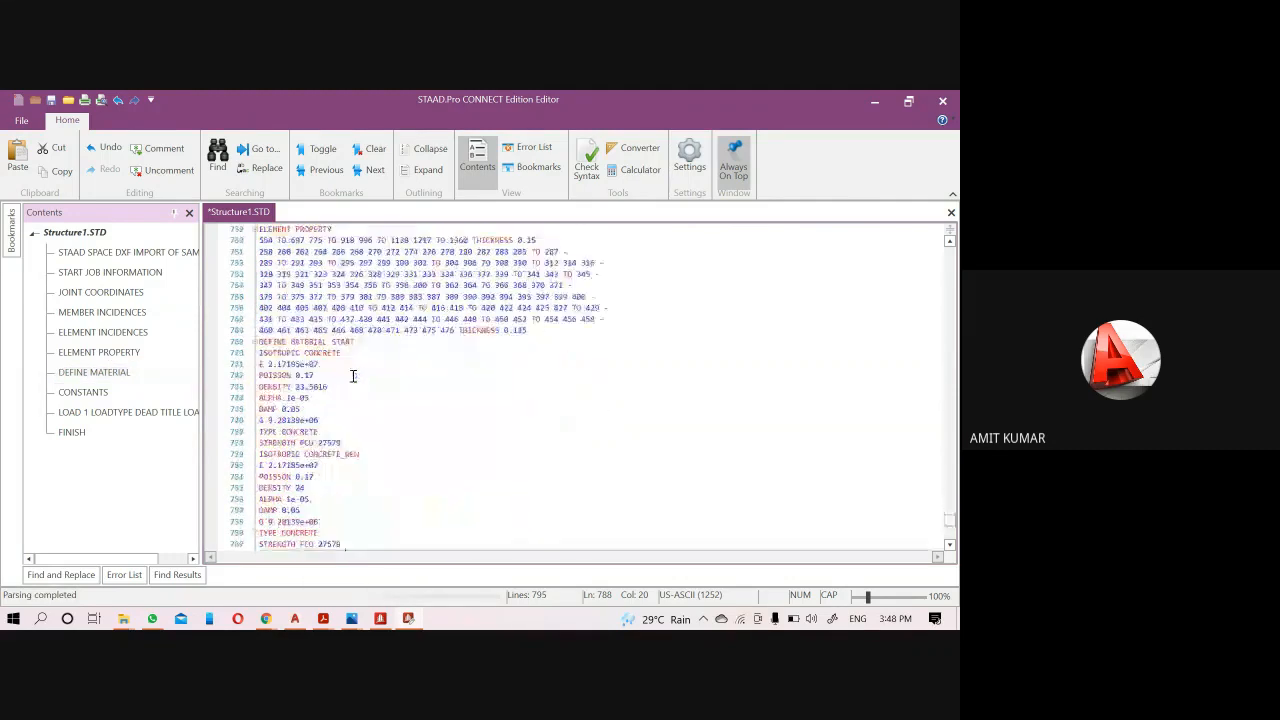
{"action": "scroll", "coordinate": [352, 372], "scroll_direction": "up", "scroll_amount": 4}
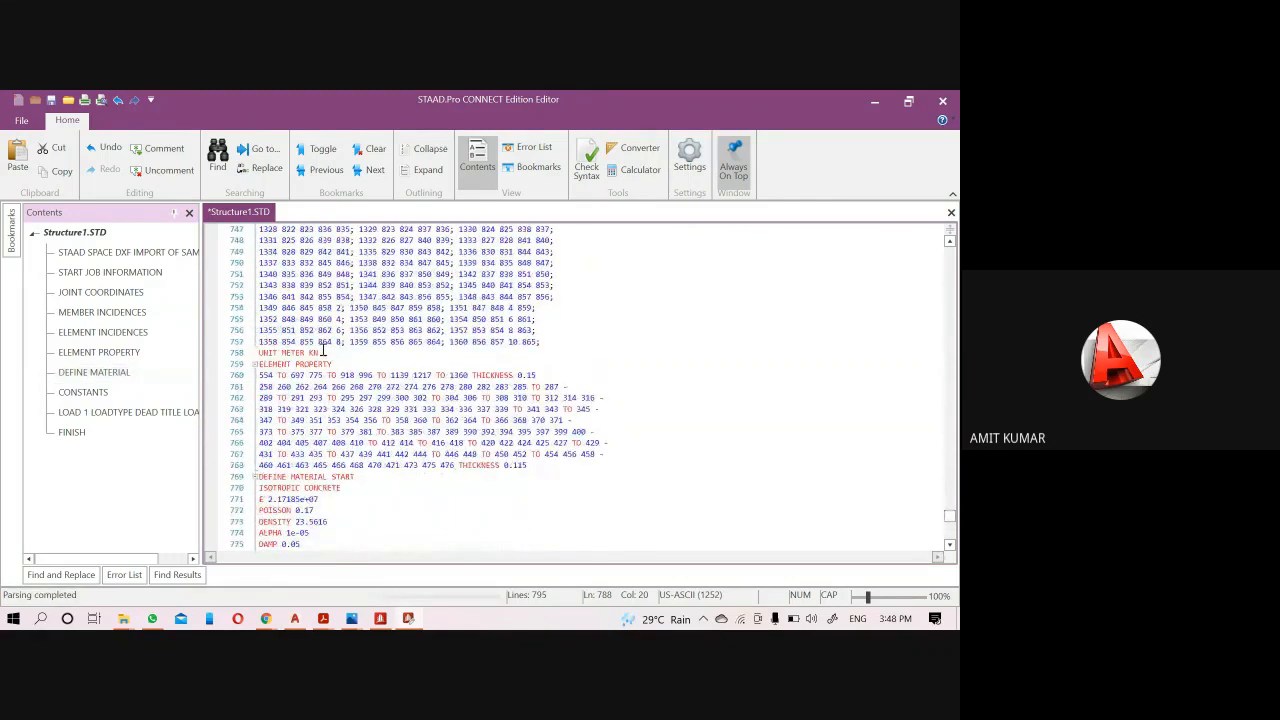
{"action": "left_click", "coordinate": [323, 352]}
{"action": "key", "text": "Return"}
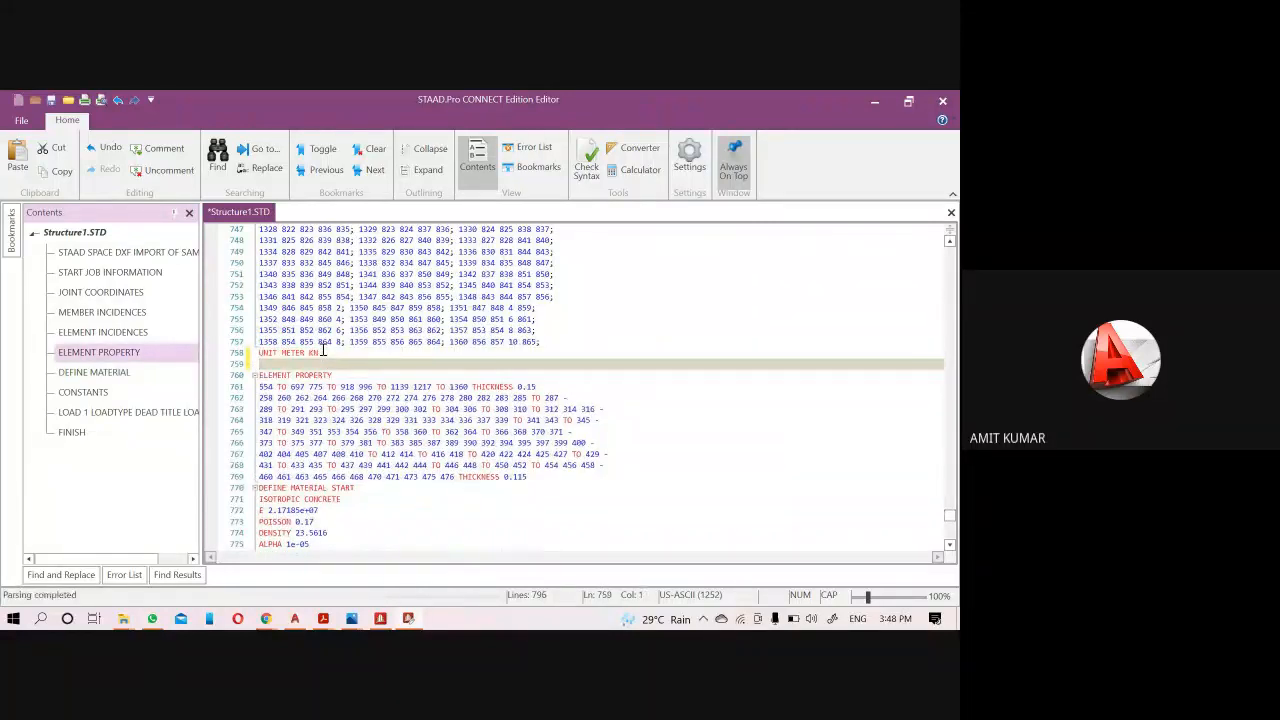
{"action": "key", "text": "ctrl+v"}
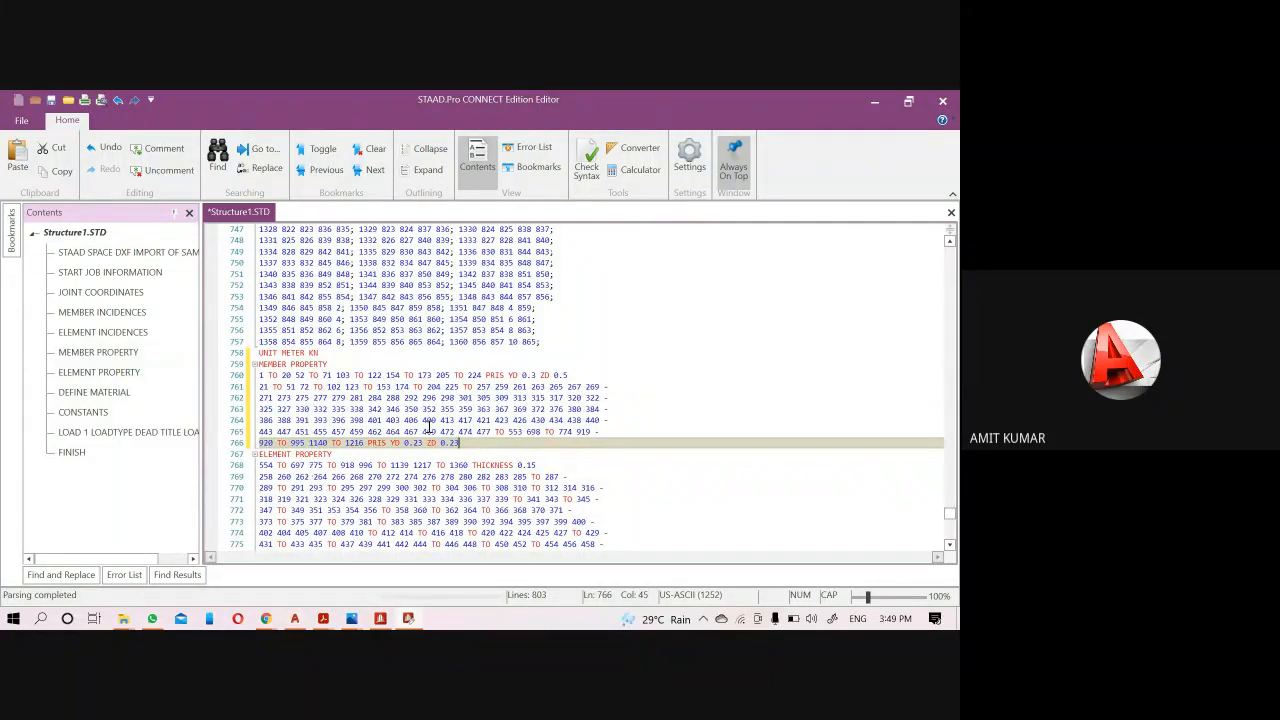
{"action": "key", "text": "ctrl+s"}
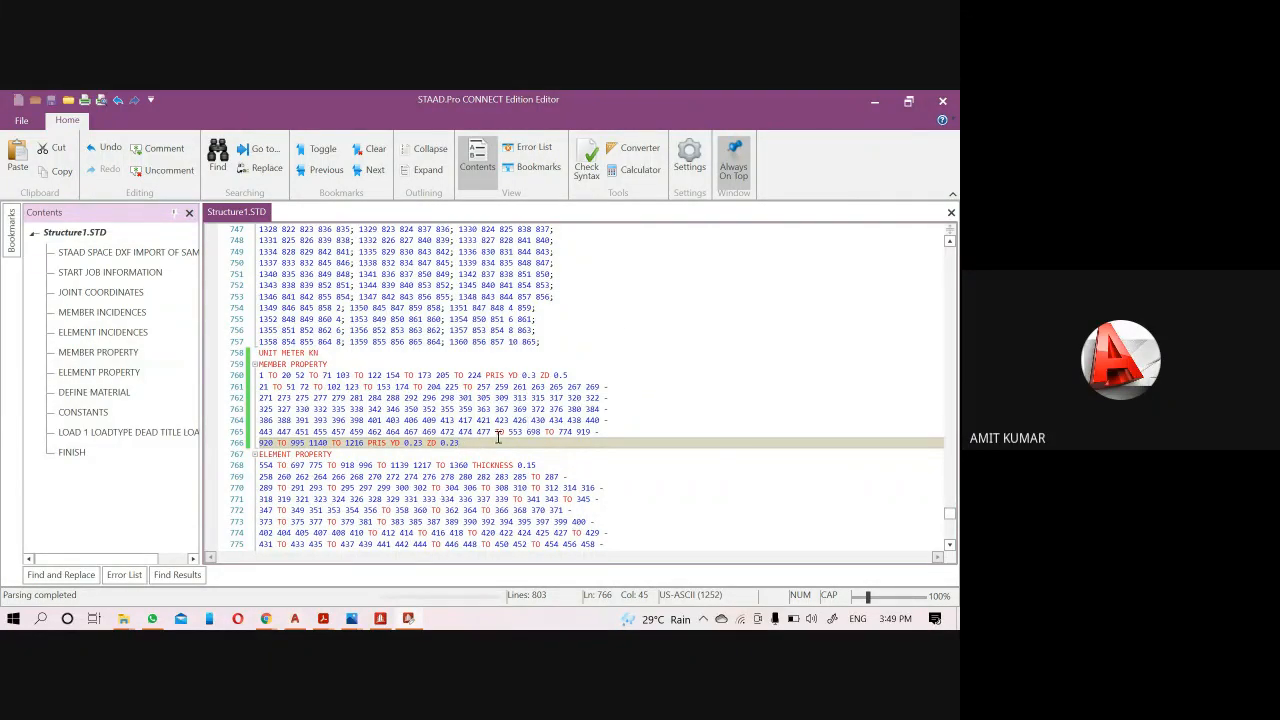
Close the command file editor and highlight the members assigned the Rect 0.30x0.50 section.
{"action": "left_click", "coordinate": [946, 102]}
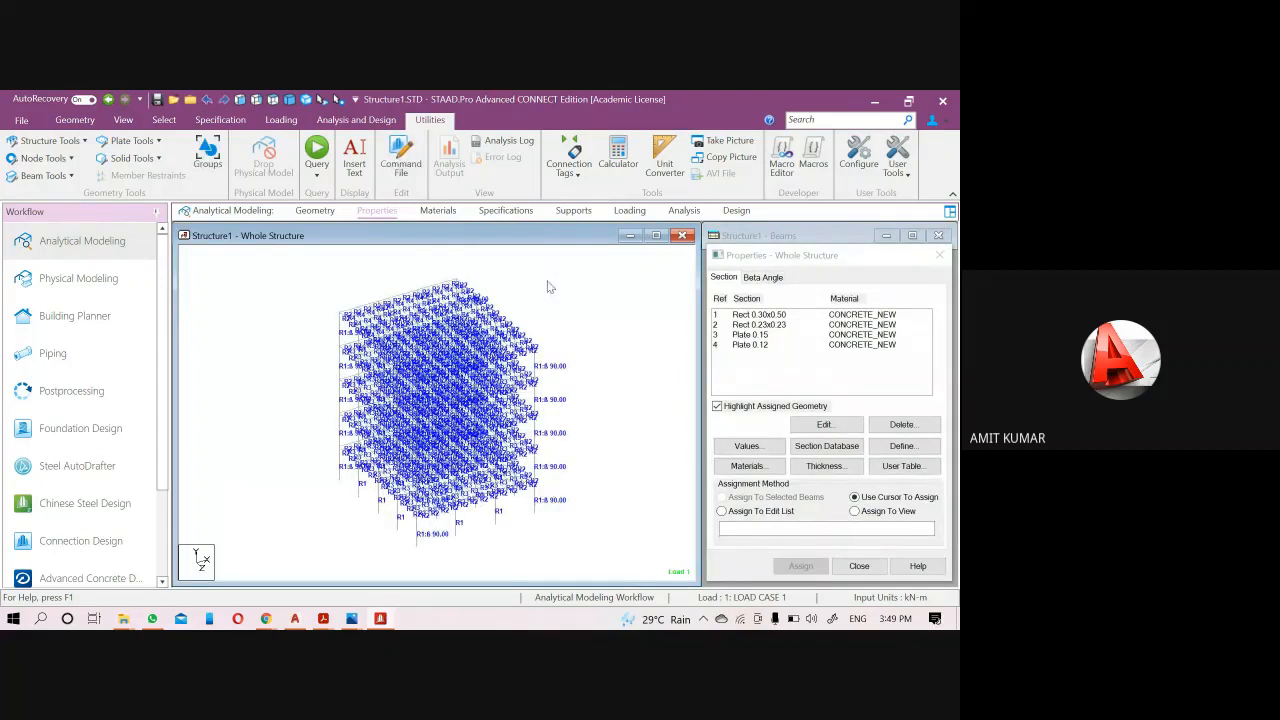
{"action": "left_click", "coordinate": [753, 318]}
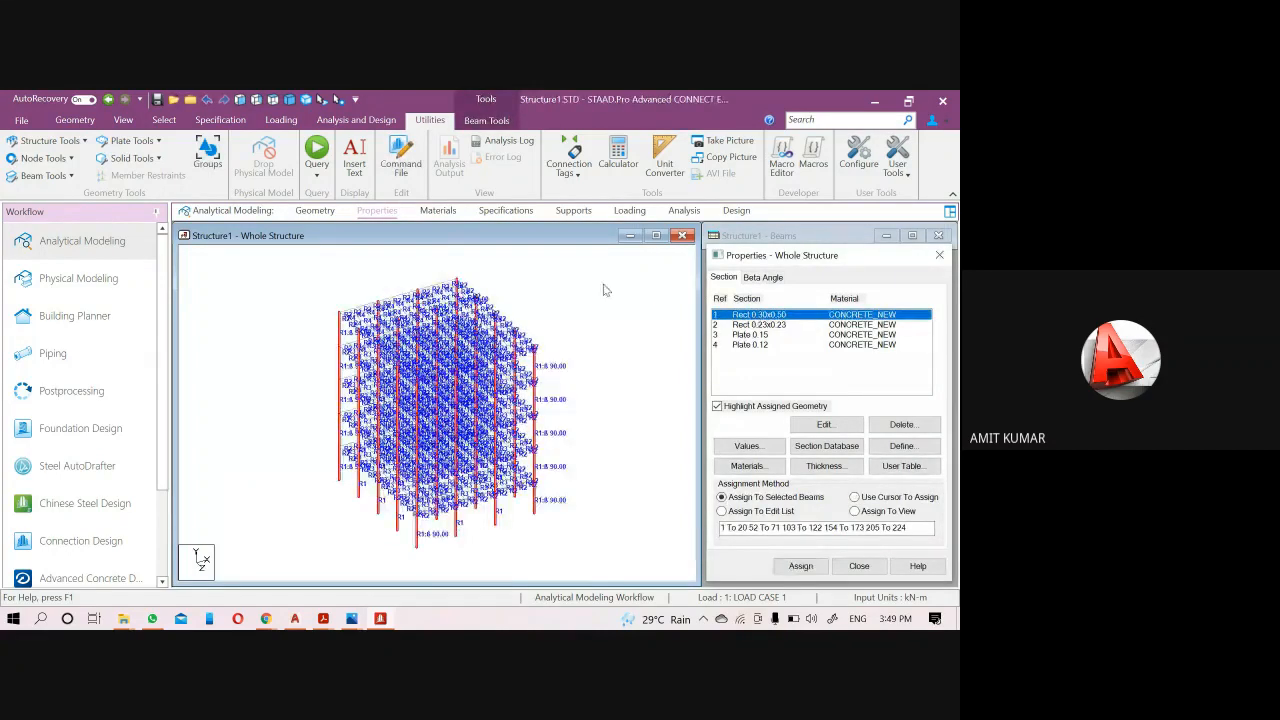
Create a fixed support and select it in the list of supports for assignment.
{"action": "left_click", "coordinate": [565, 213]}
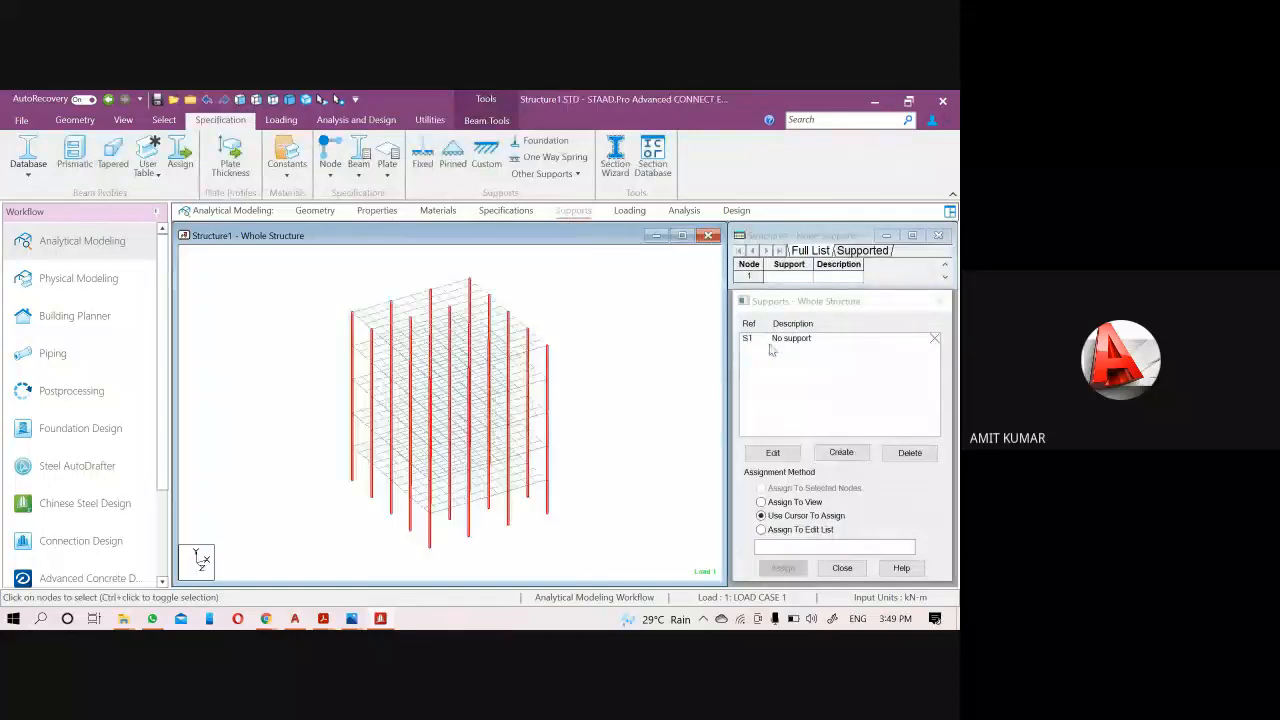
{"action": "left_click", "coordinate": [800, 339]}
{"action": "left_click", "coordinate": [850, 460]}
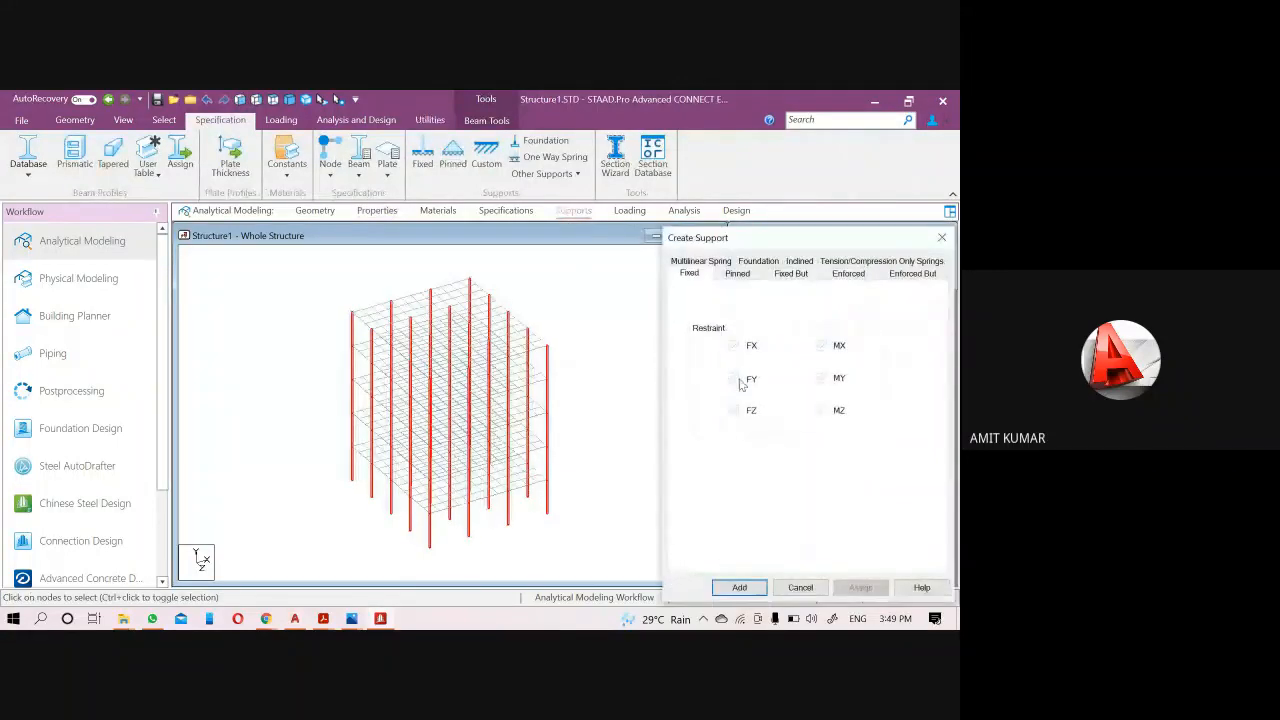
{"action": "left_click", "coordinate": [740, 588]}
{"action": "left_click", "coordinate": [780, 350]}
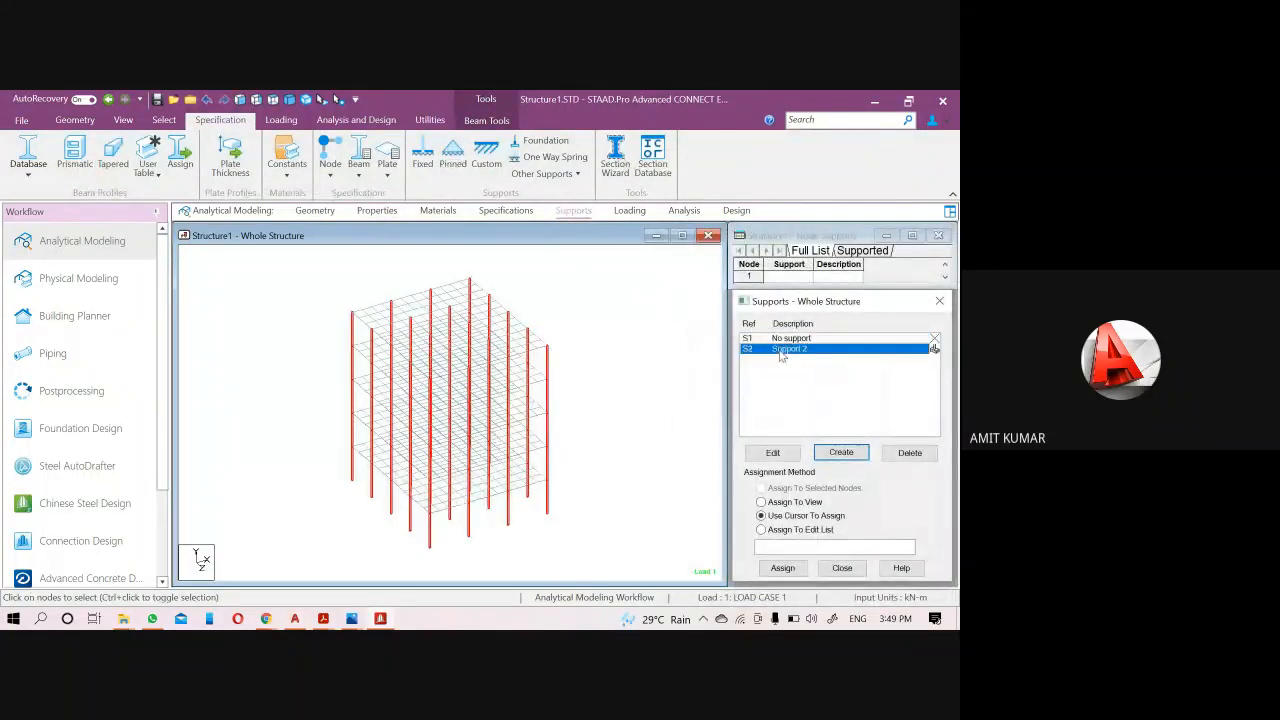
Select all column base nodes in the front view and assign the fixed support to them.
{"action": "left_click", "coordinate": [240, 100]}
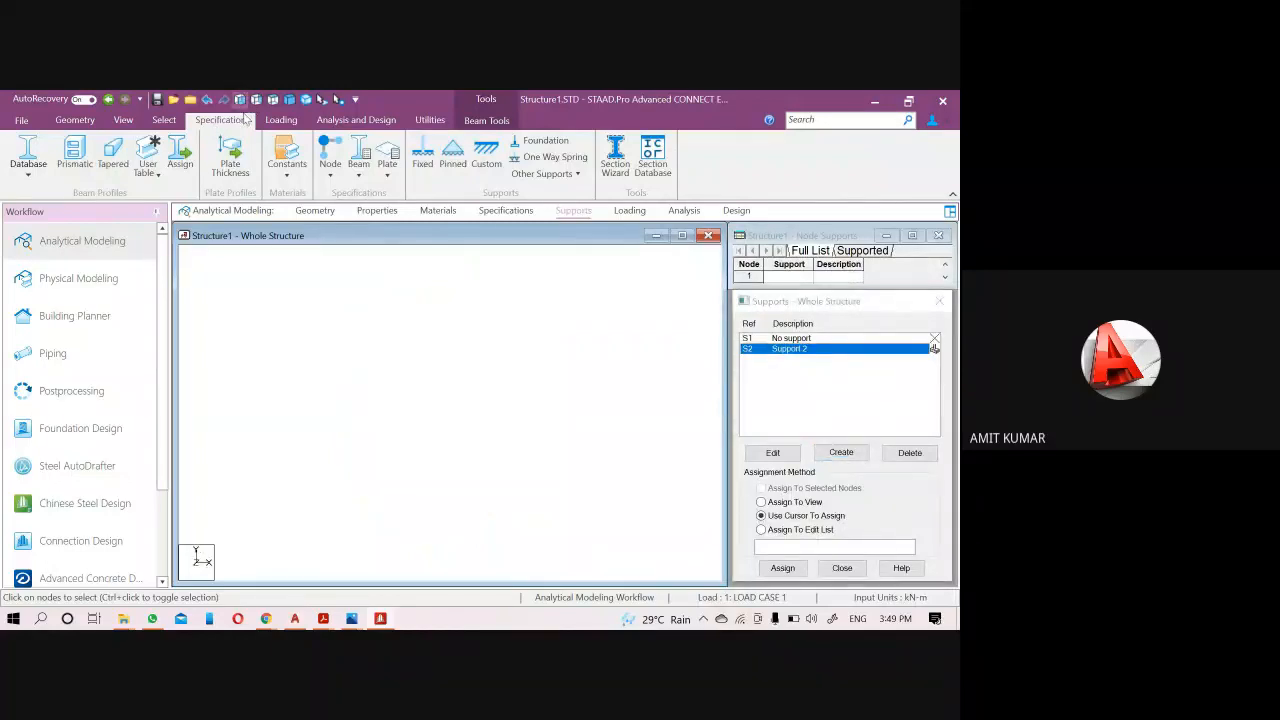
{"action": "left_click_drag", "start_coordinate": [564, 546], "coordinate": [334, 515]}
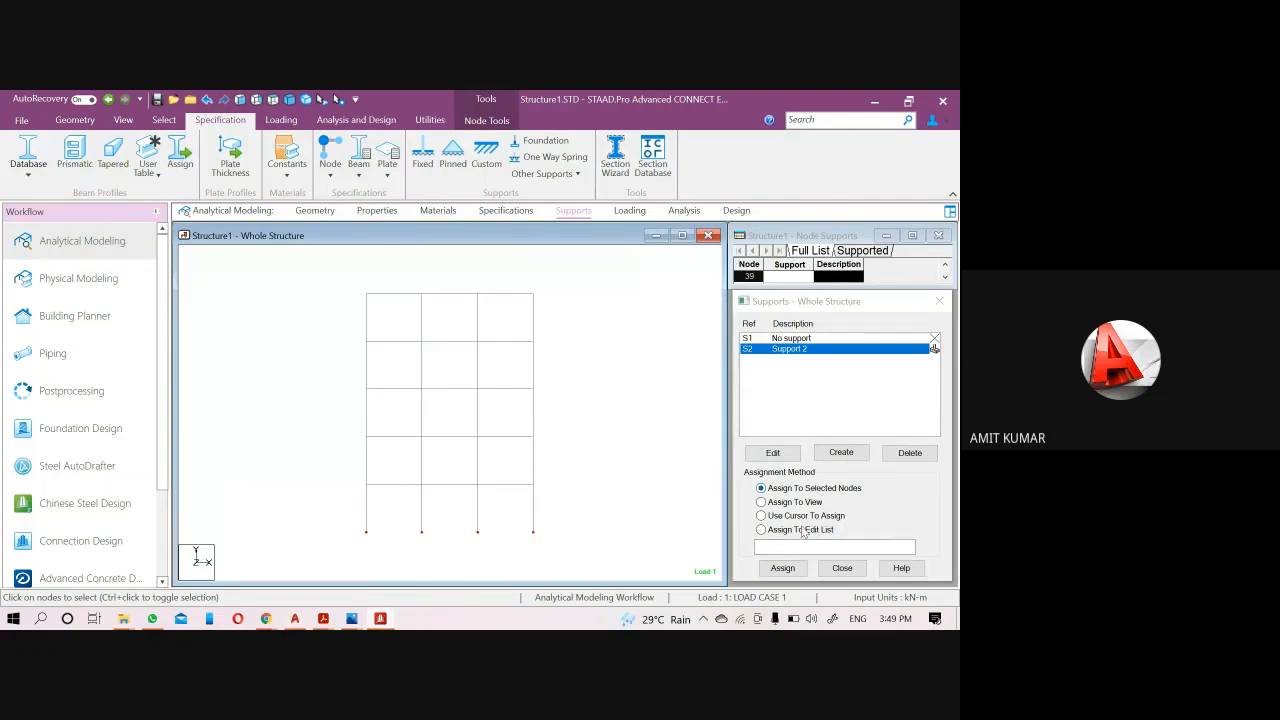
{"action": "left_click", "coordinate": [784, 567]}
{"action": "left_click", "coordinate": [848, 481]}
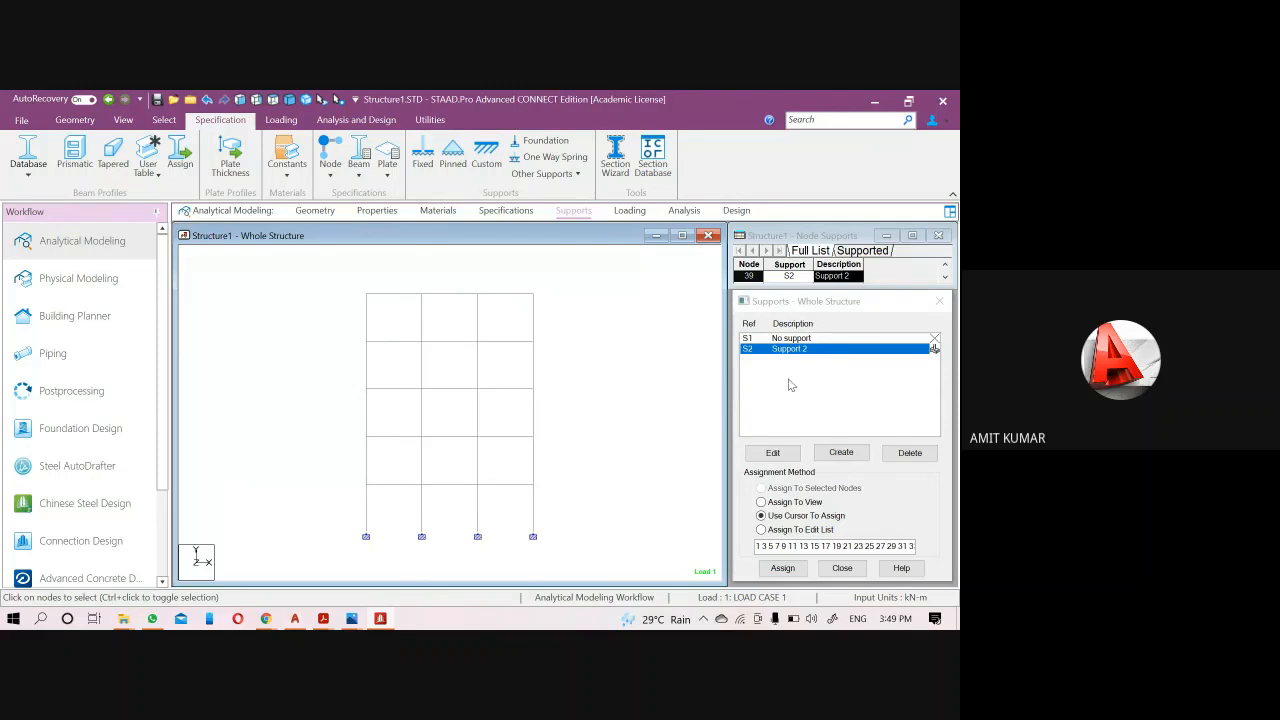
{"action": "left_click", "coordinate": [773, 352]}
{"action": "left_click", "coordinate": [432, 120]}
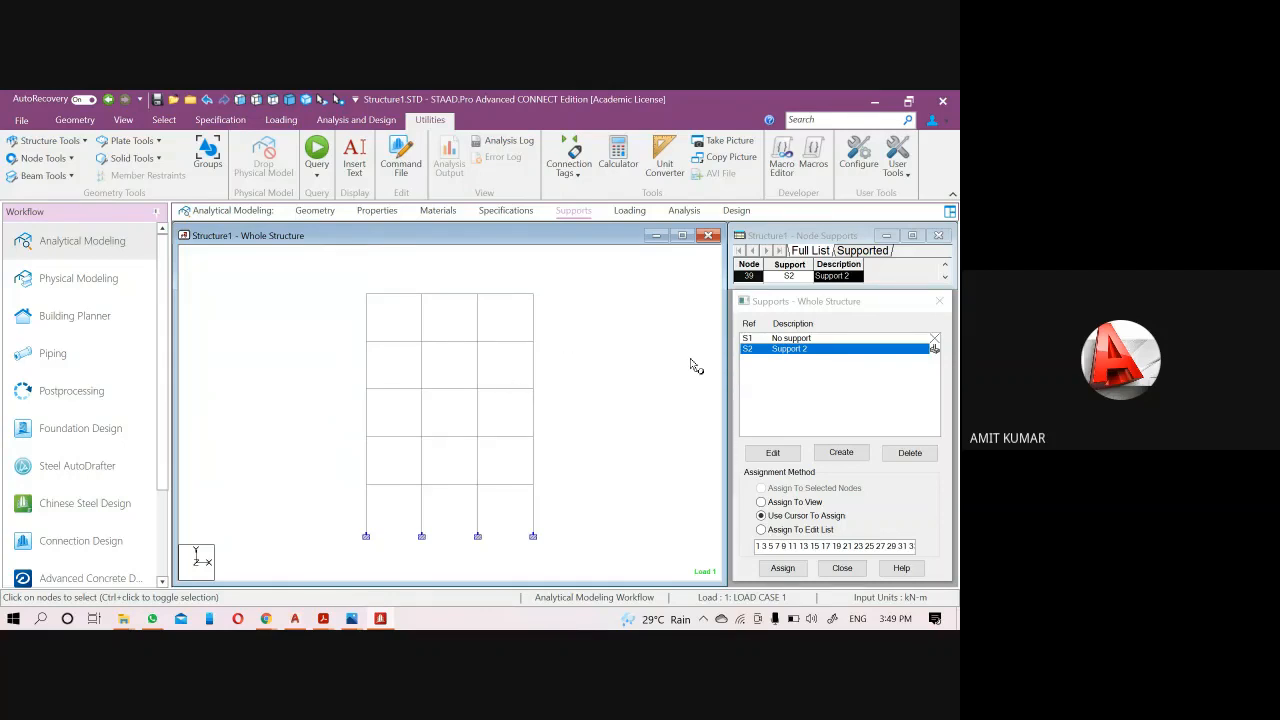
{"action": "left_click", "coordinate": [372, 211]}
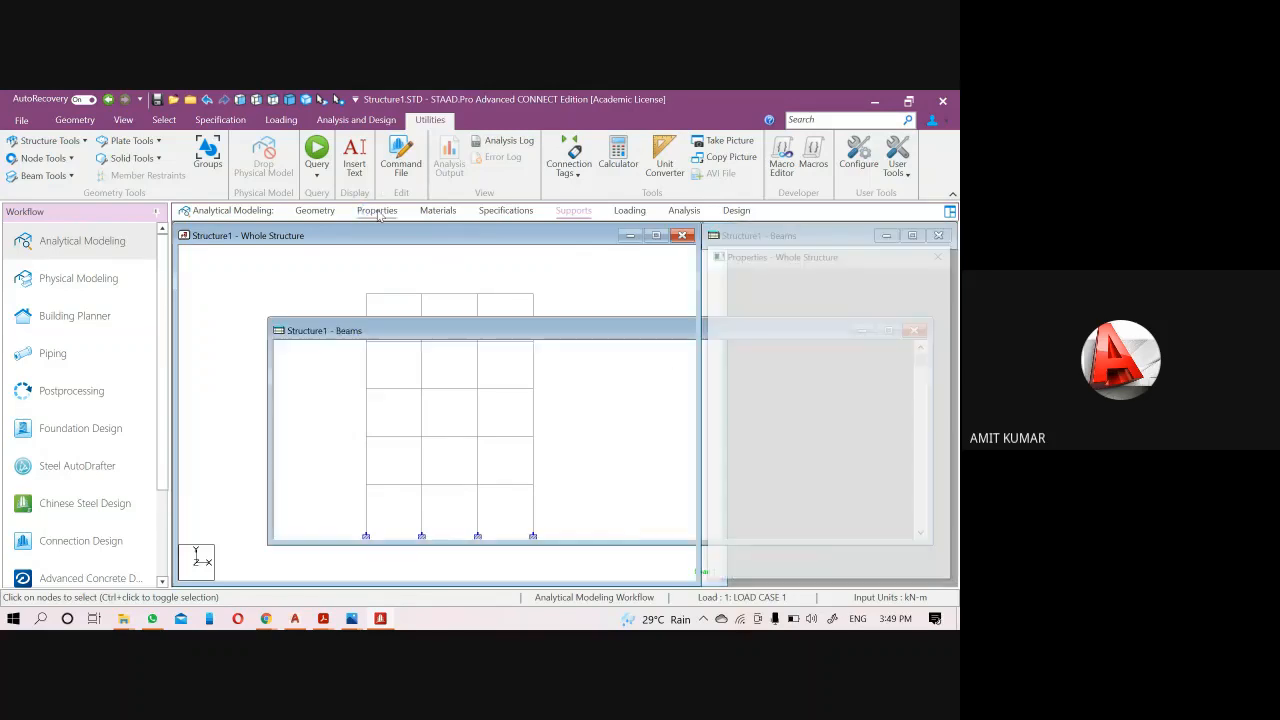
{"action": "left_click", "coordinate": [629, 211]}
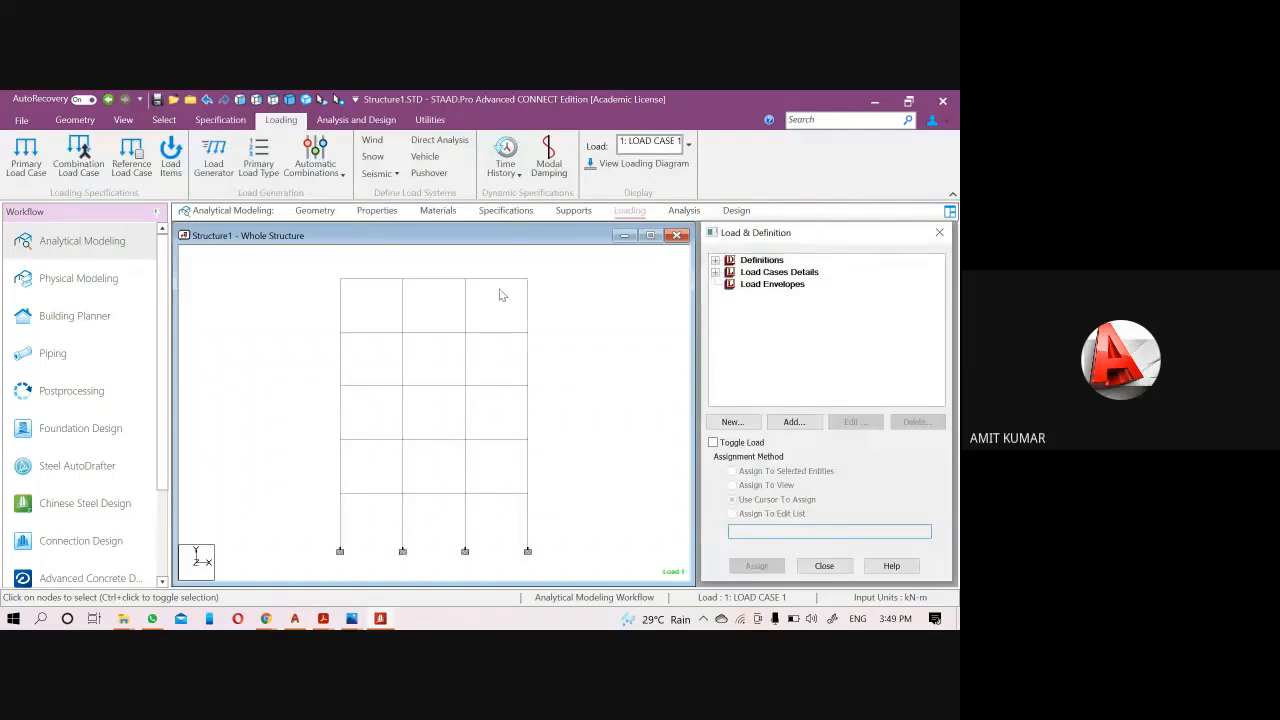
{"action": "left_click", "coordinate": [381, 210]}
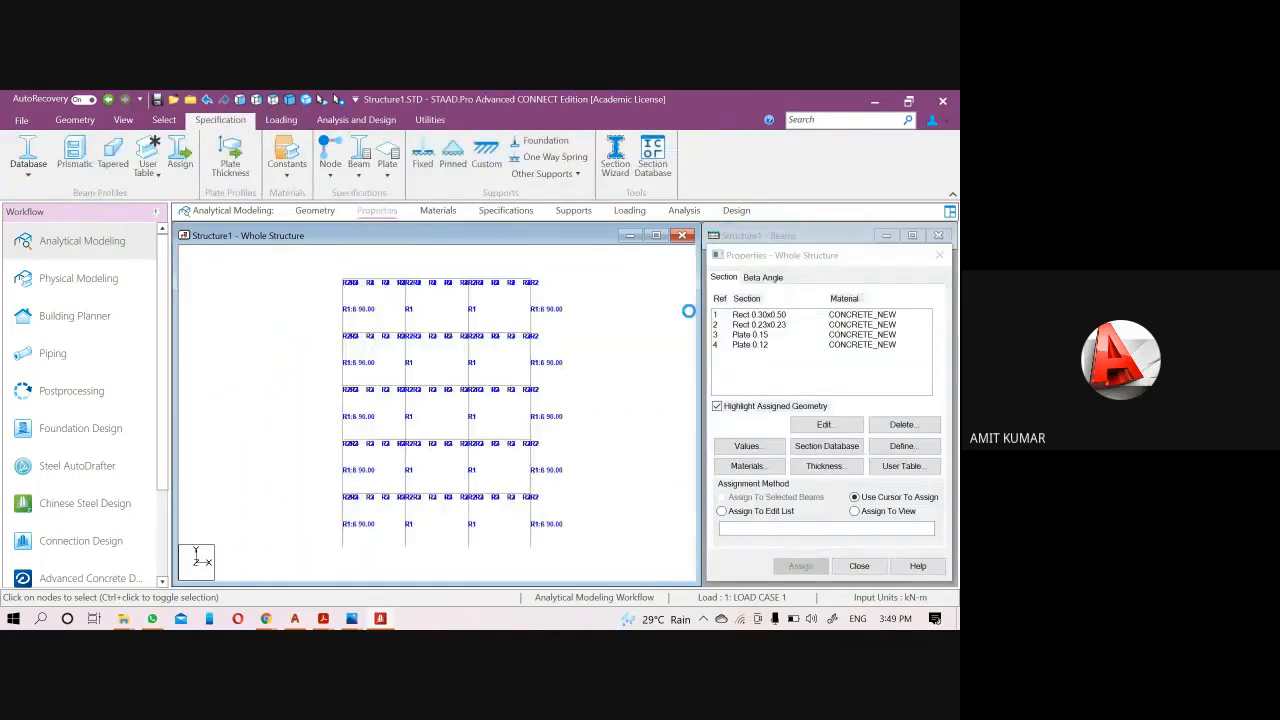
{"action": "left_click", "coordinate": [573, 210]}
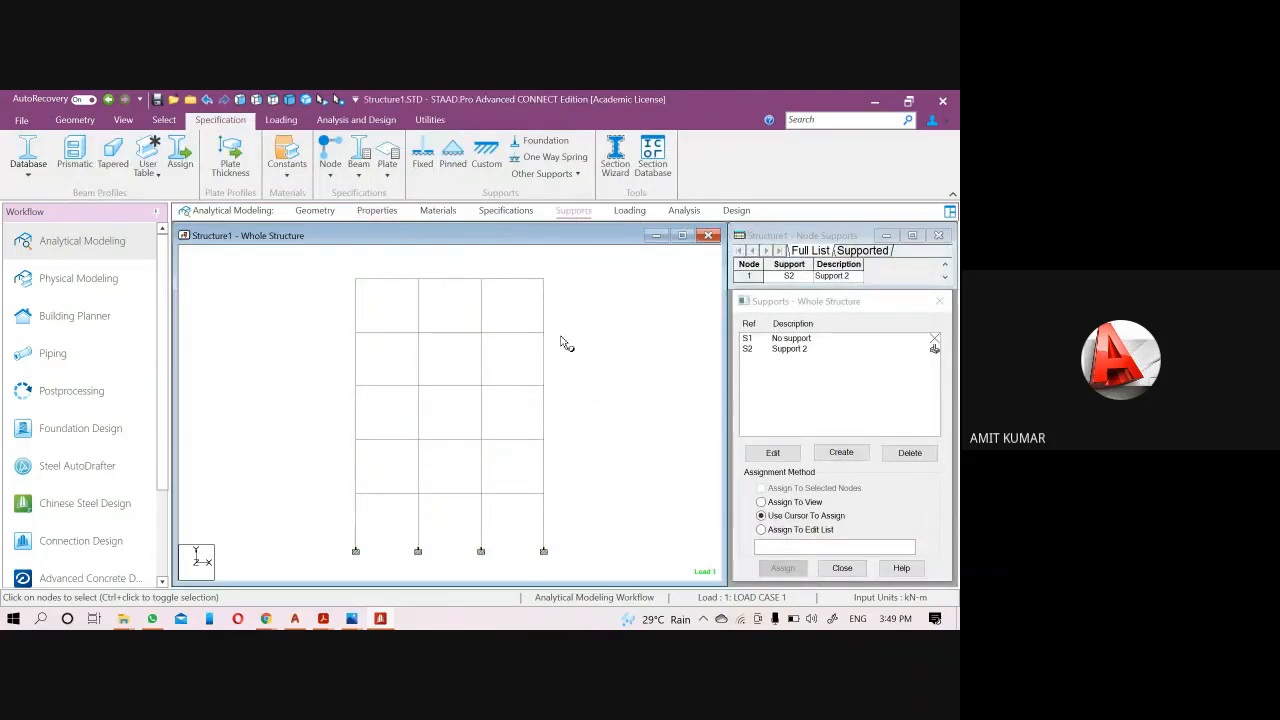
Save the modified structure and open its command file at the SUPPORTS block near the end.
{"action": "left_click", "coordinate": [431, 121]}
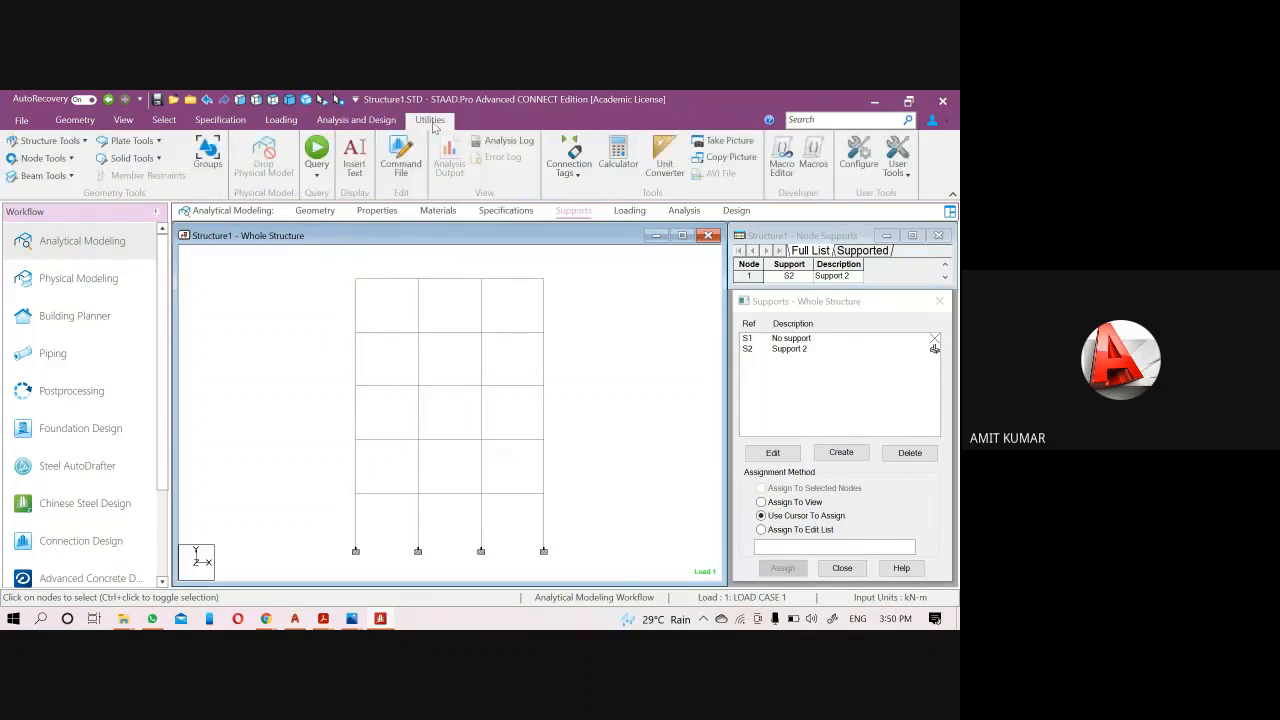
{"action": "left_click", "coordinate": [400, 160]}
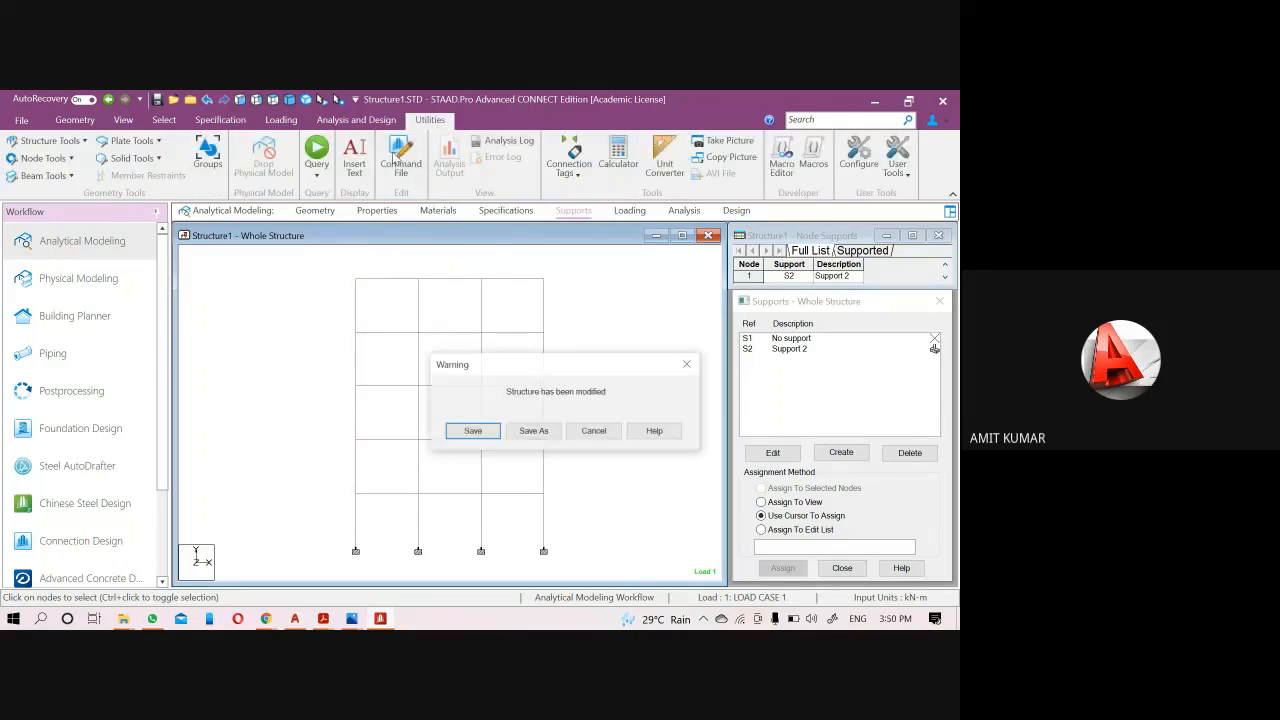
{"action": "left_click", "coordinate": [476, 429]}
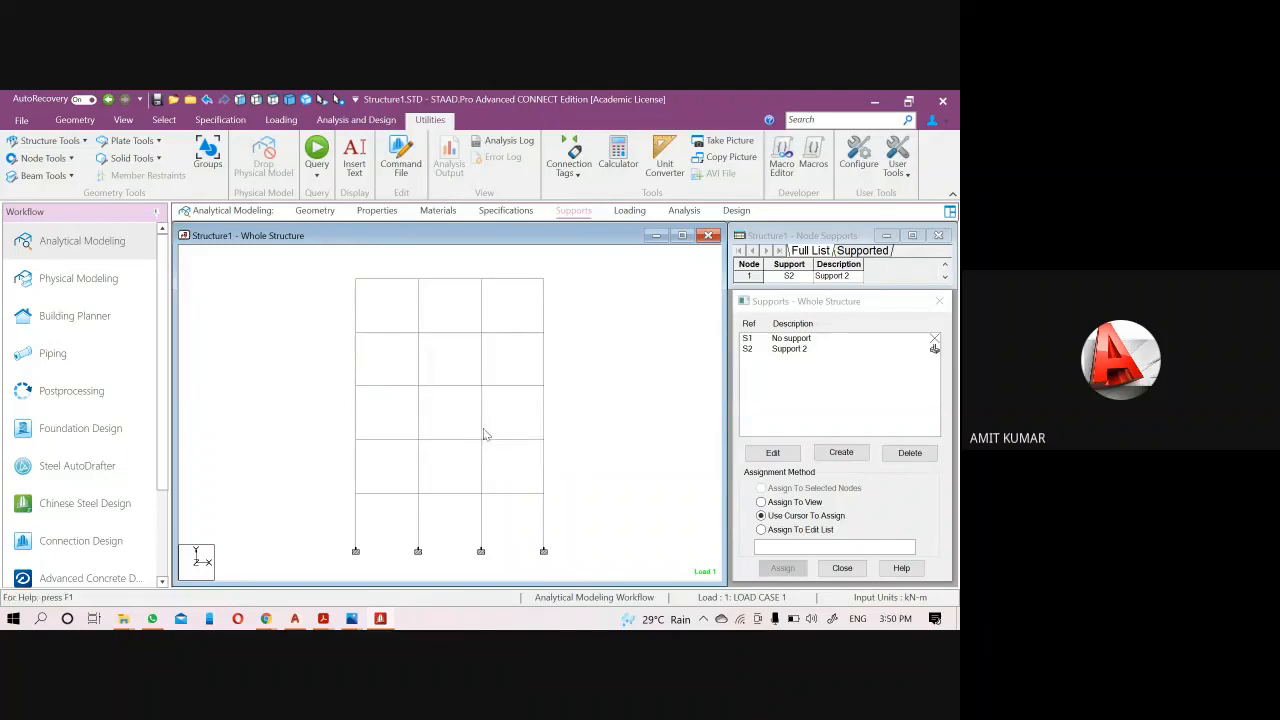
{"action": "left_click_drag", "start_coordinate": [954, 248], "coordinate": [957, 536]}
{"action": "scroll", "coordinate": [357, 460], "scroll_direction": "up", "scroll_amount": 4}
{"action": "scroll", "coordinate": [357, 460], "scroll_direction": "down", "scroll_amount": 5}
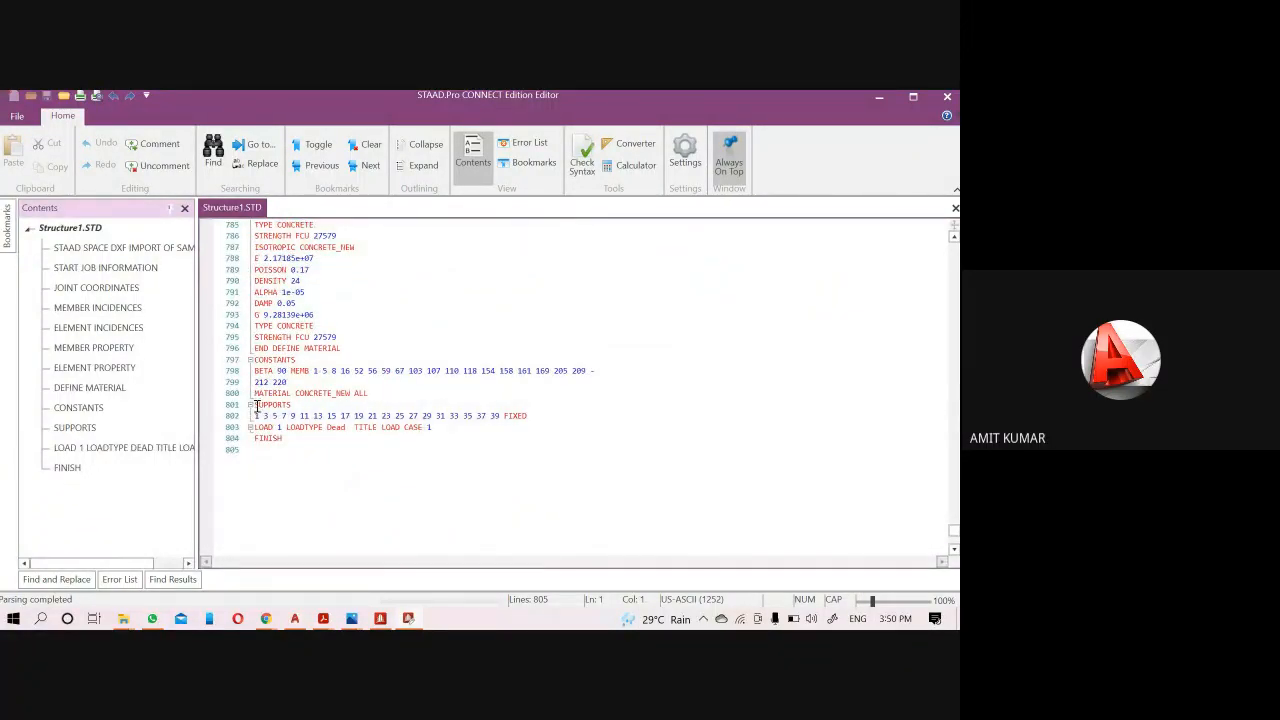
Cut the SUPPORTS heading and its FIXED node line from below MATERIAL CONCRETE_NEW ALL and remove the leftover blank line.
{"action": "left_click", "coordinate": [257, 408]}
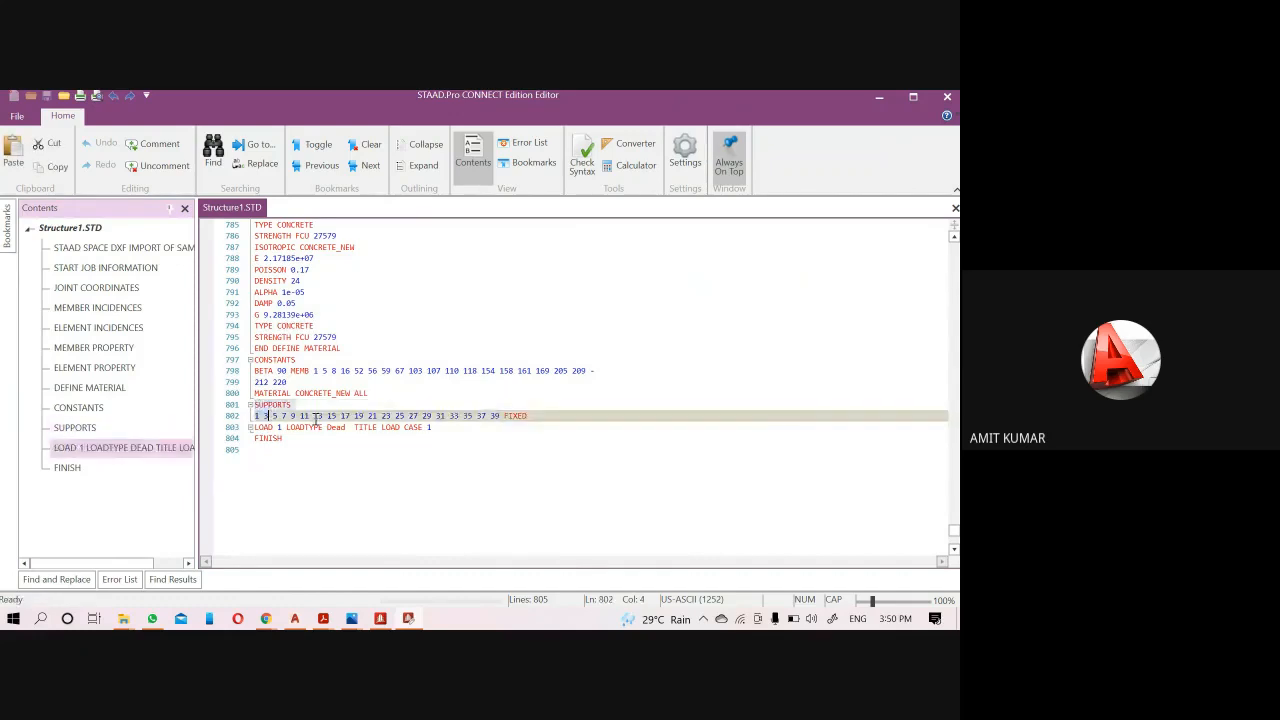
{"action": "left_click", "coordinate": [531, 420]}
{"action": "left_click", "coordinate": [531, 416]}
{"action": "left_click", "coordinate": [464, 416]}
{"action": "left_click_drag", "start_coordinate": [433, 412], "coordinate": [254, 405]}
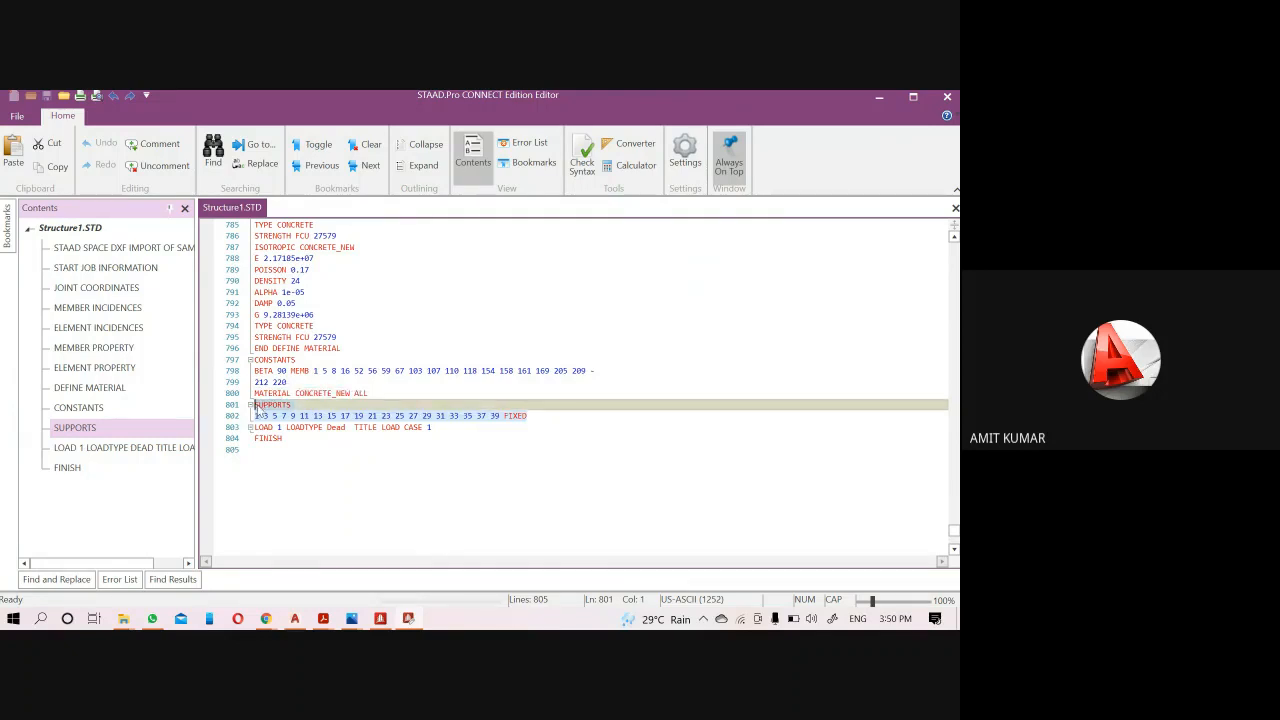
{"action": "right_click", "coordinate": [261, 412]}
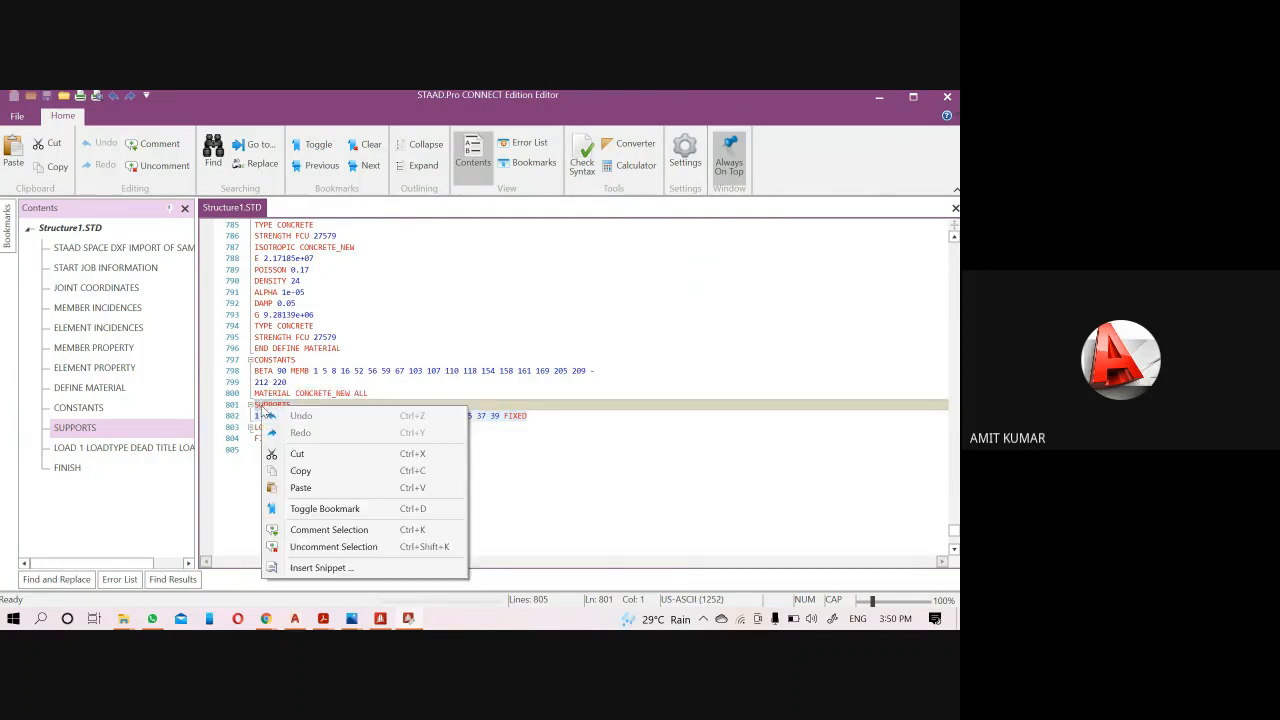
{"action": "left_click", "coordinate": [300, 455]}
{"action": "key", "text": "BackSpace"}
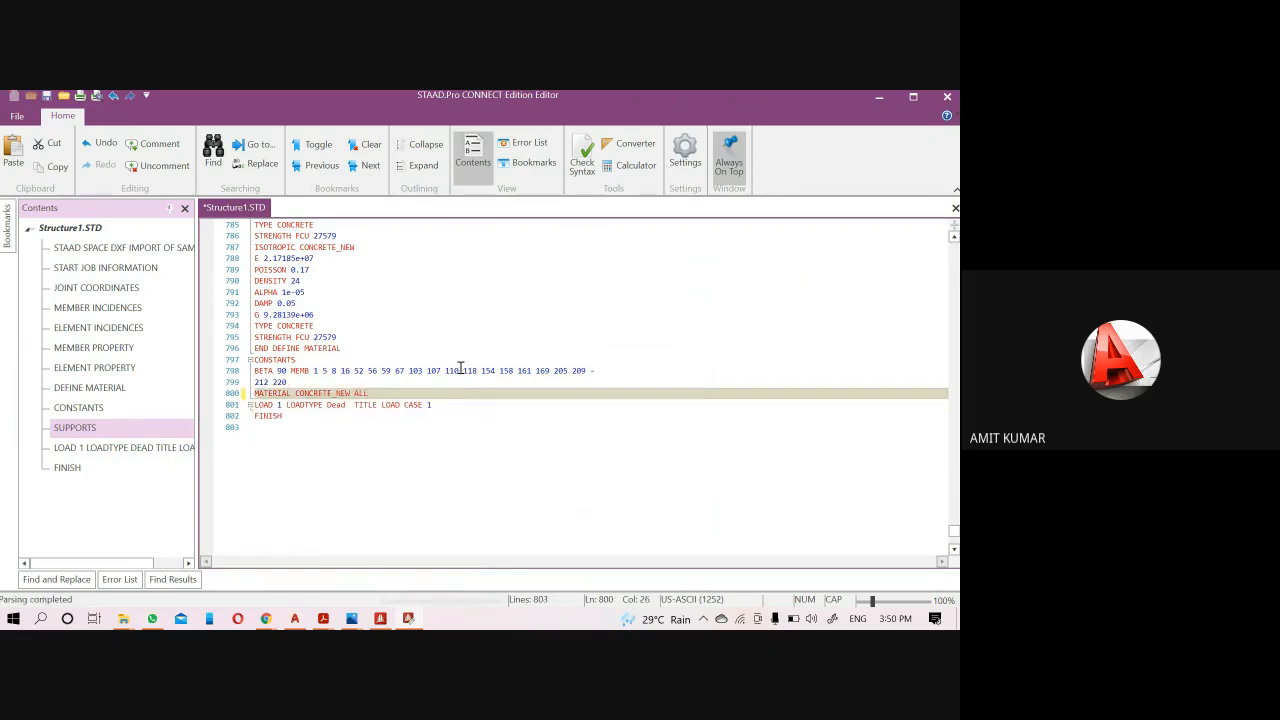
Paste the SUPPORTS block between the UNIT METER KN line and MEMBER PROPERTY, then close the editor saving the changes.
{"action": "scroll", "coordinate": [461, 368], "scroll_direction": "up", "scroll_amount": 3}
{"action": "scroll", "coordinate": [461, 368], "scroll_direction": "up", "scroll_amount": 9}
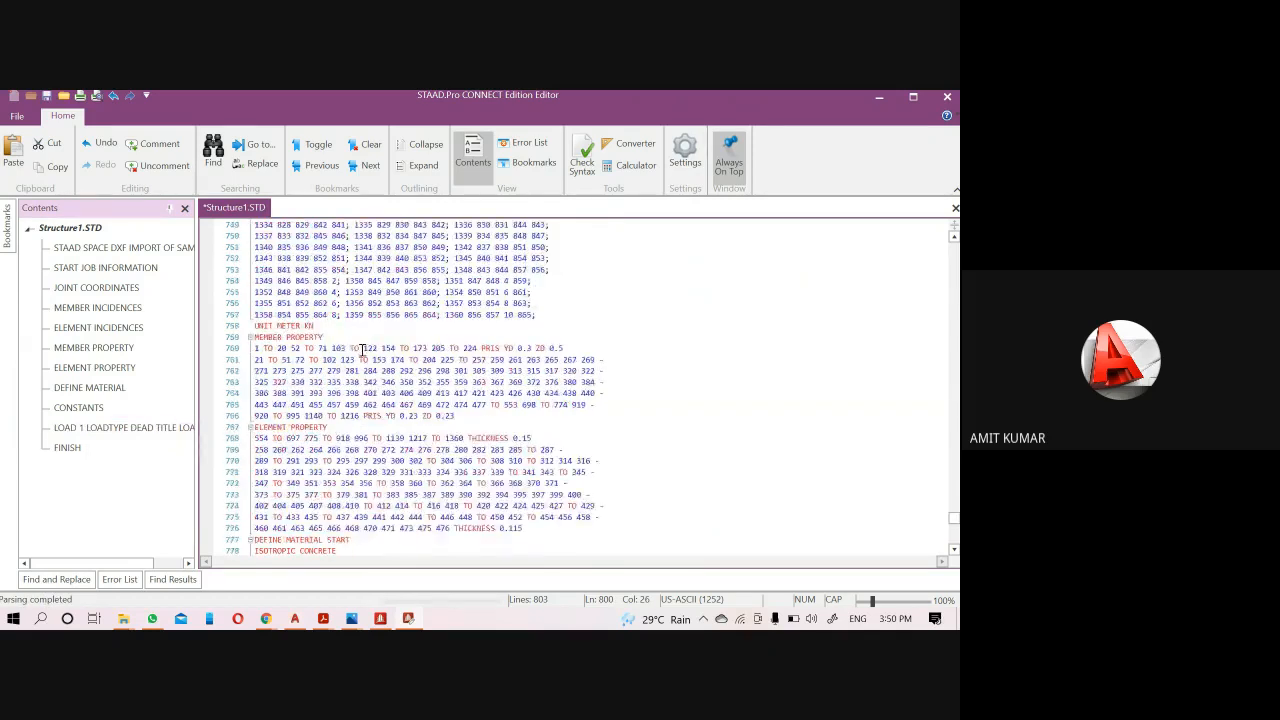
{"action": "left_click", "coordinate": [320, 326]}
{"action": "key", "text": "Return"}
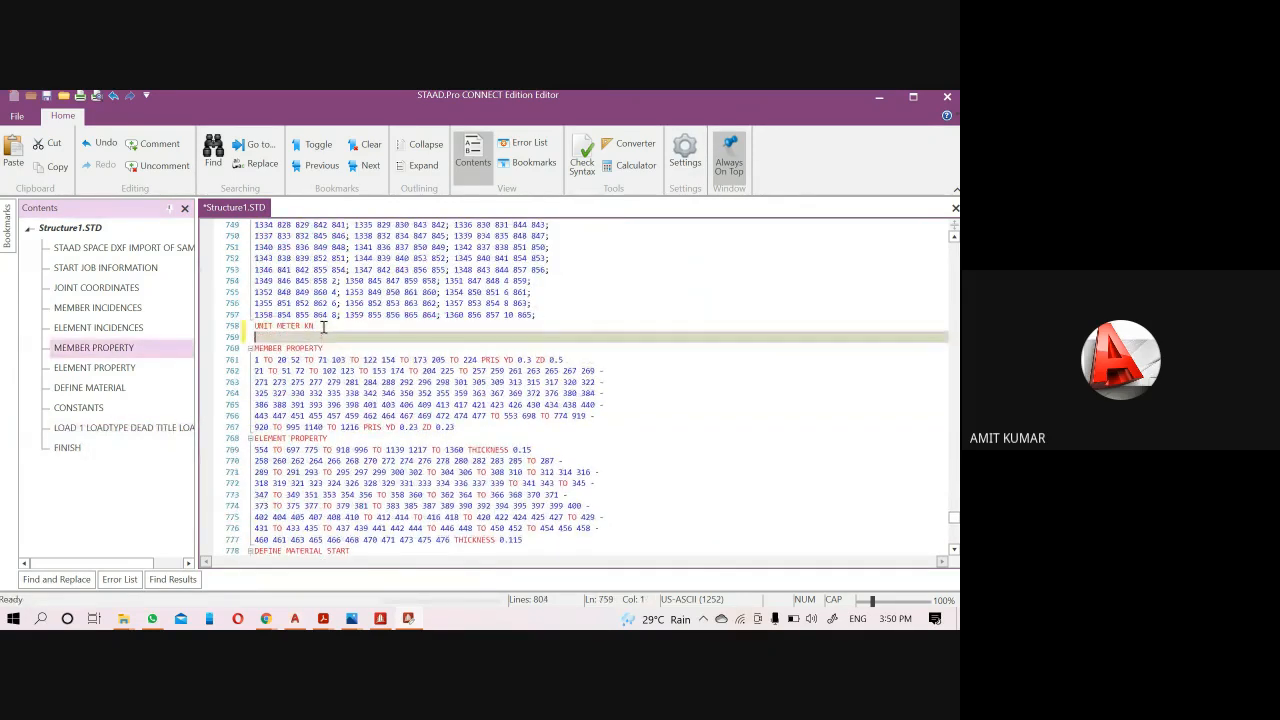
{"action": "key", "text": "ctrl+v"}
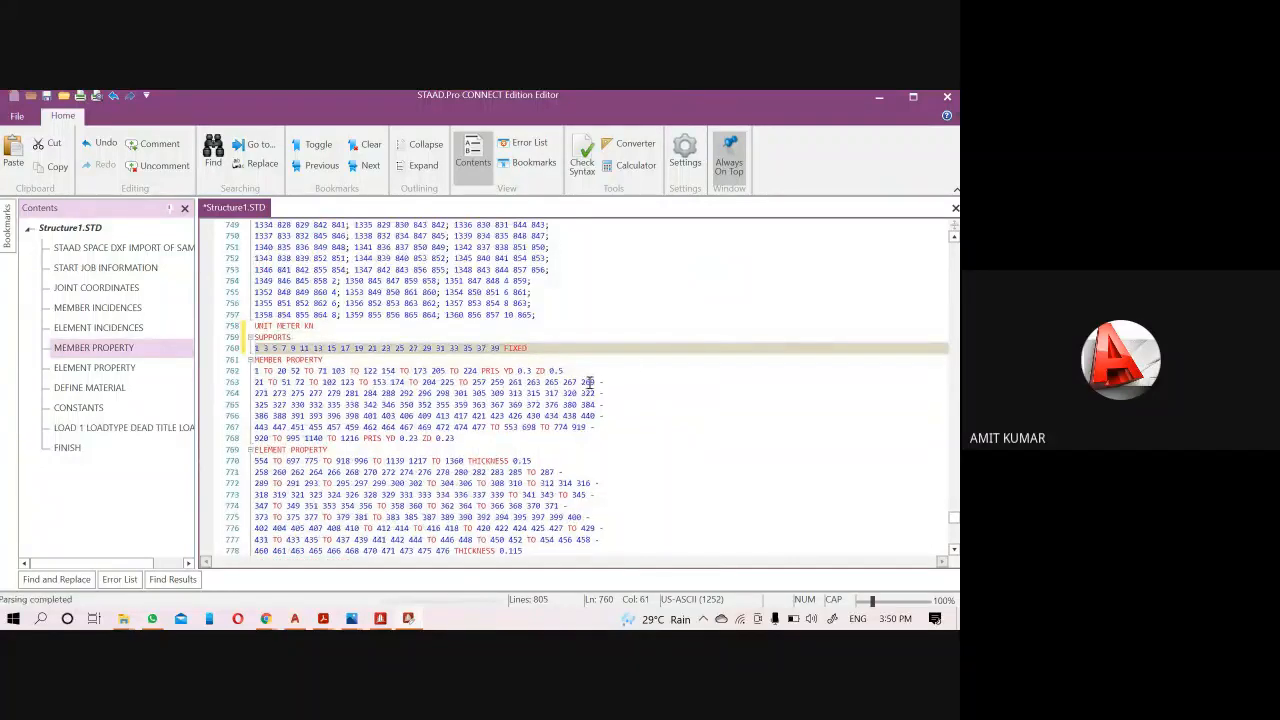
{"action": "left_click", "coordinate": [941, 97]}
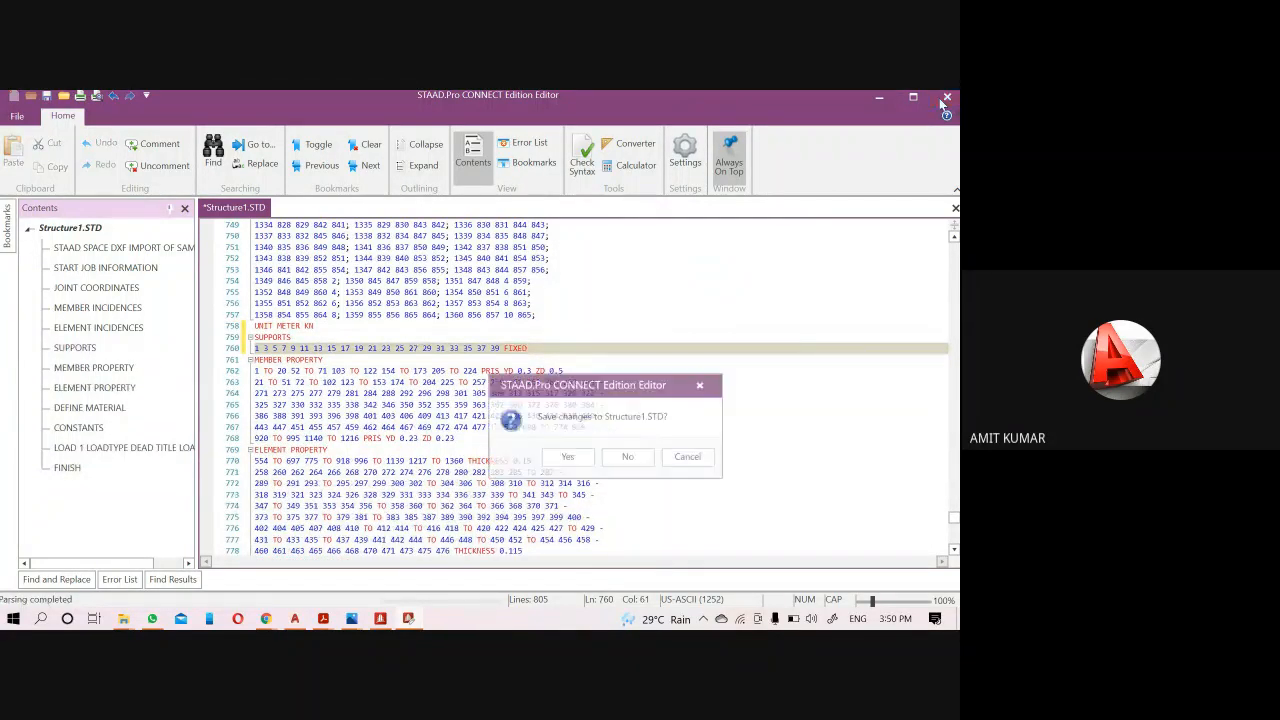
{"action": "left_click", "coordinate": [566, 457]}
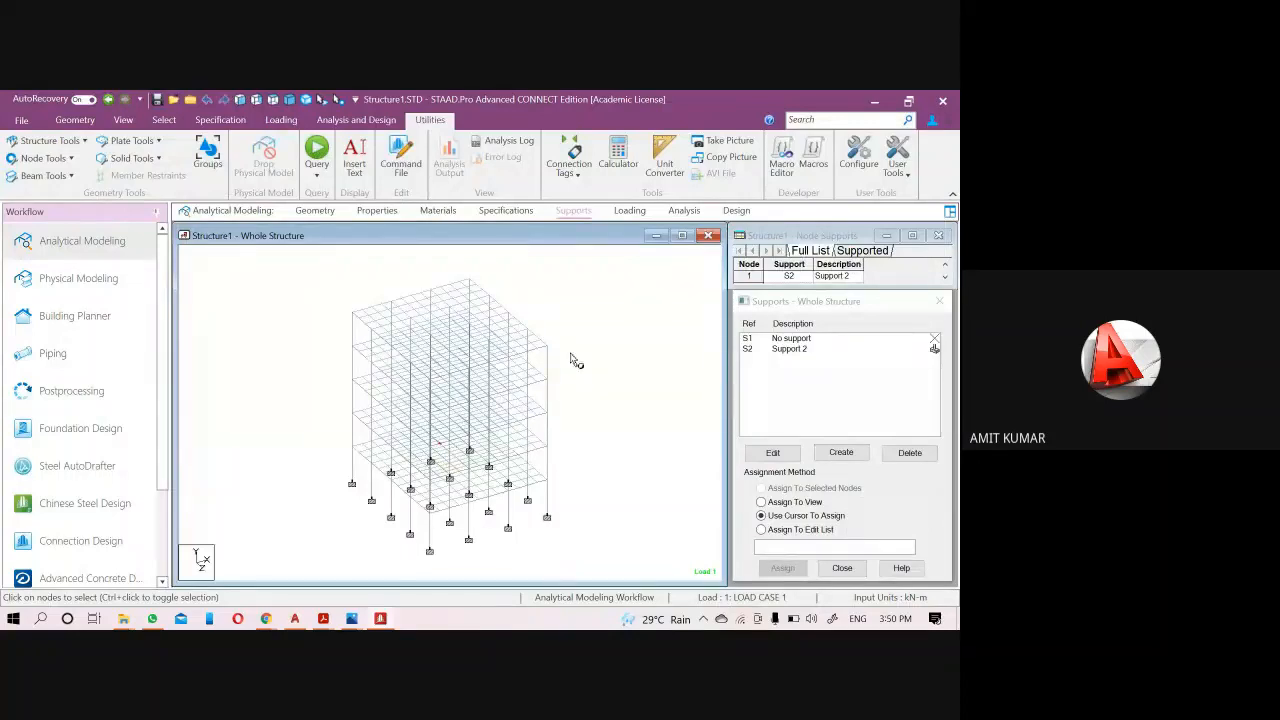
Highlight the nodes assigned Support 2 and check them in the isometric view of the structure.
{"action": "left_click", "coordinate": [781, 349]}
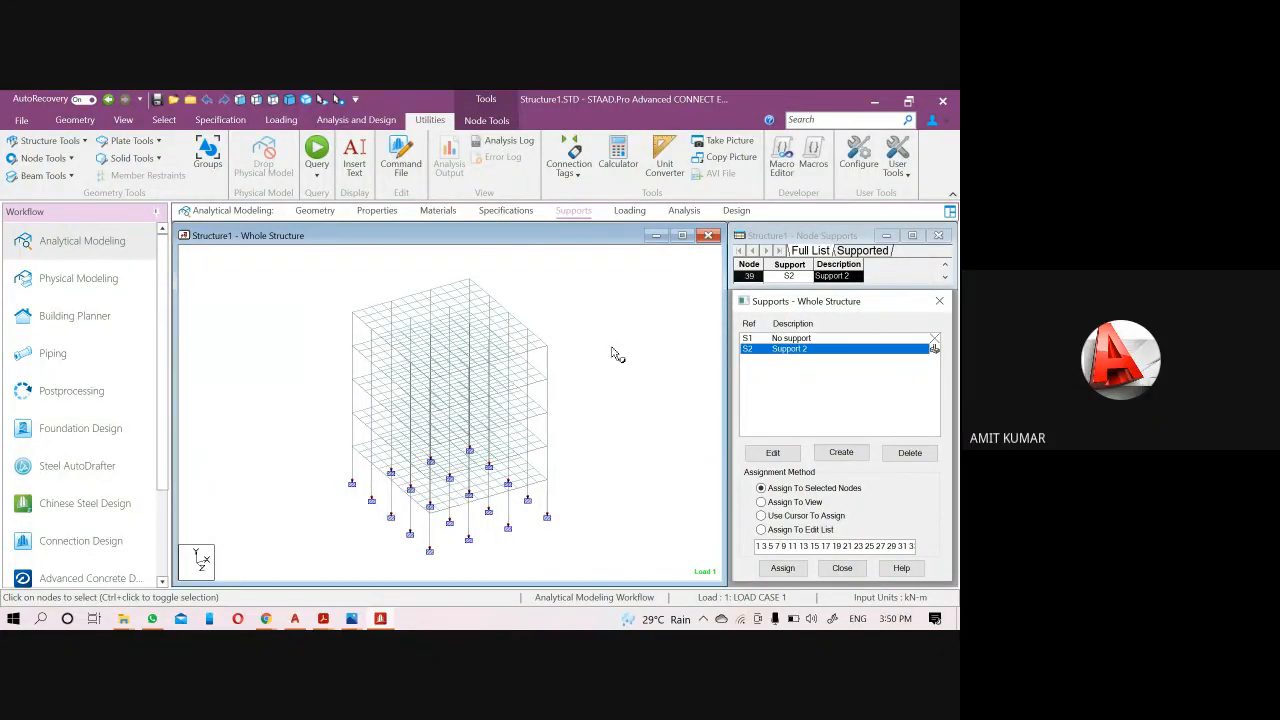
{"action": "left_click", "coordinate": [613, 350]}
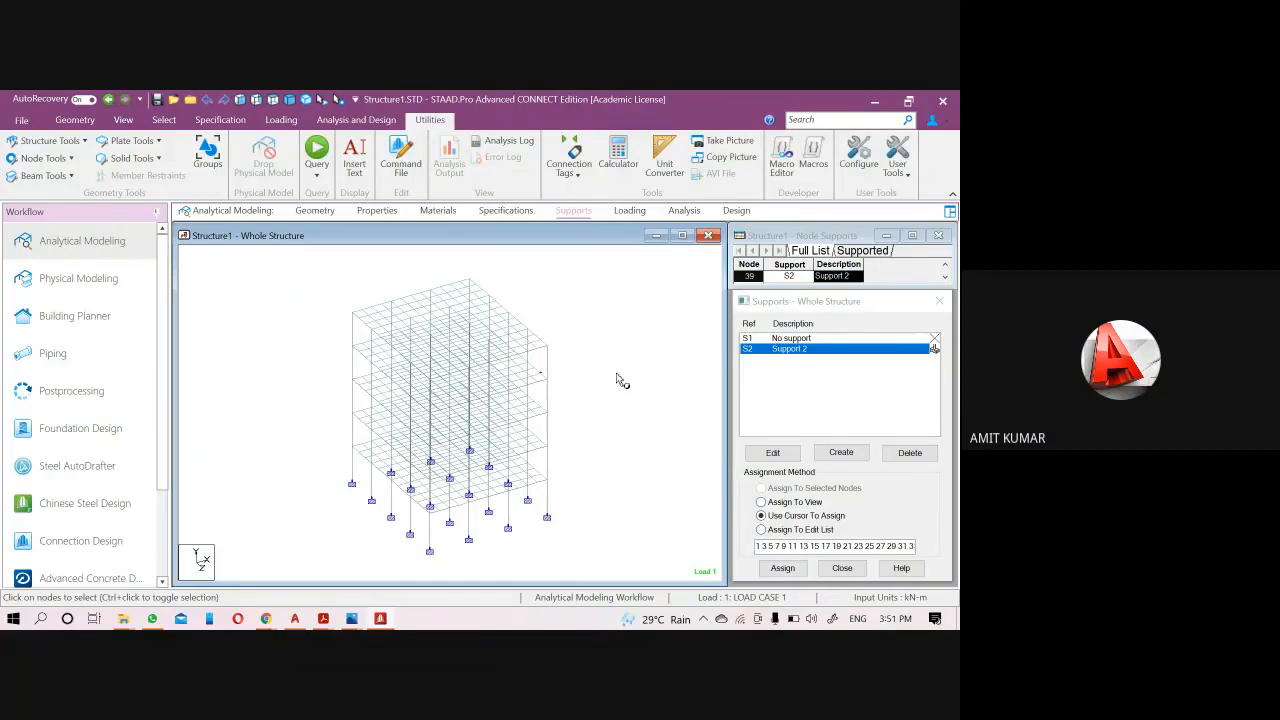
{"action": "scroll", "coordinate": [614, 380], "scroll_direction": "up", "scroll_amount": 2}
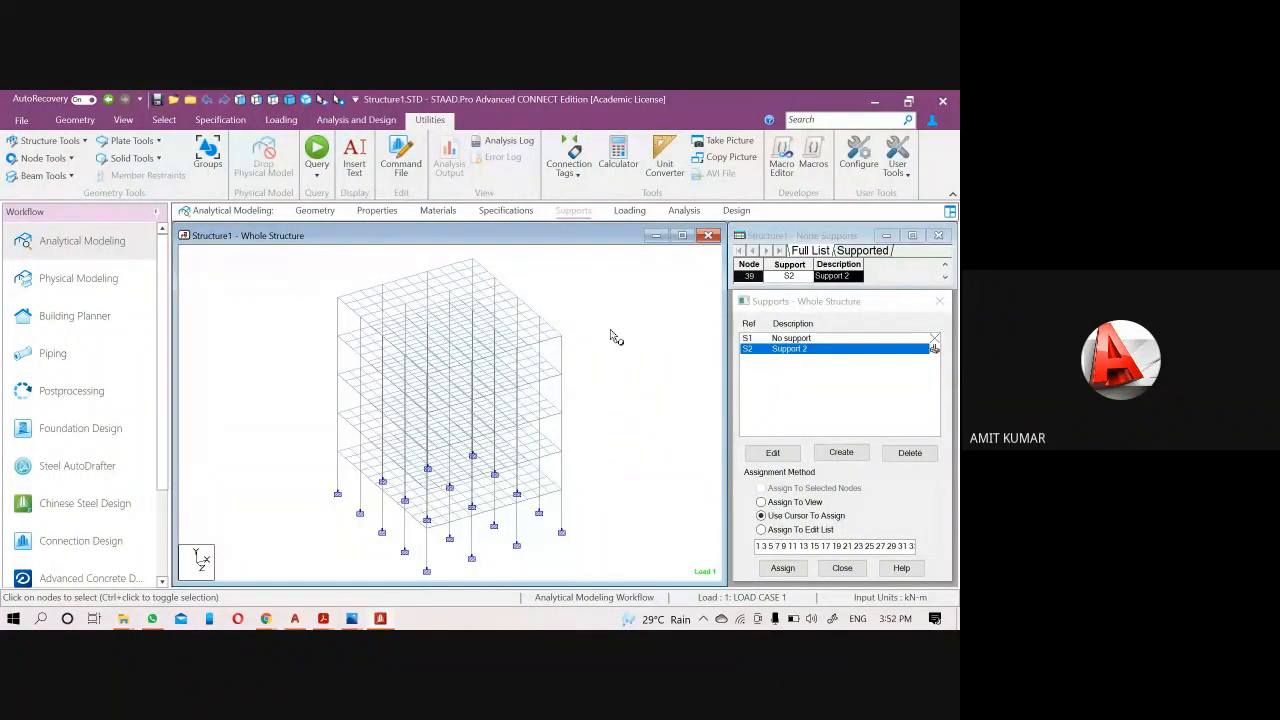
{"action": "scroll", "coordinate": [610, 331], "scroll_direction": "down", "scroll_amount": 1}
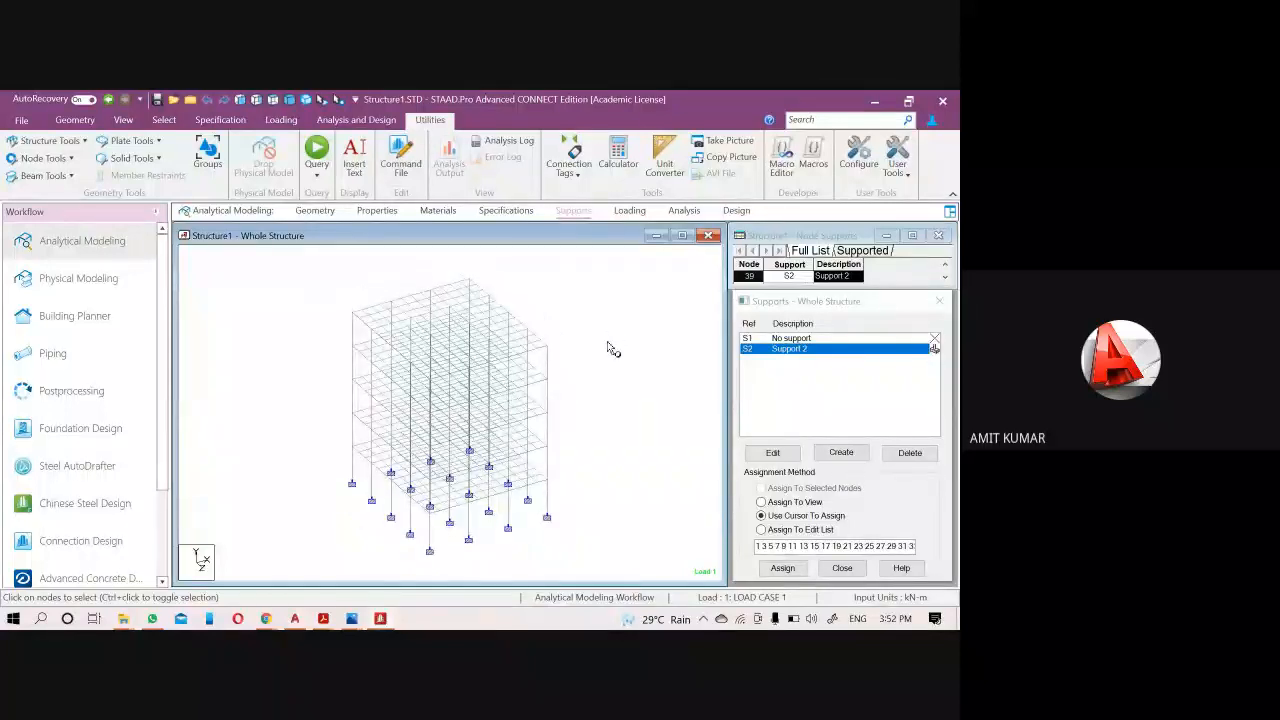
{"action": "mouse_move", "coordinate": [614, 356]}
{"action": "middle_mouse_down"}
{"action": "mouse_move", "coordinate": [633, 336]}
{"action": "mouse_move", "coordinate": [608, 348]}
{"action": "middle_mouse_up"}
{"action": "scroll", "coordinate": [624, 327], "scroll_direction": "down", "scroll_amount": 1}
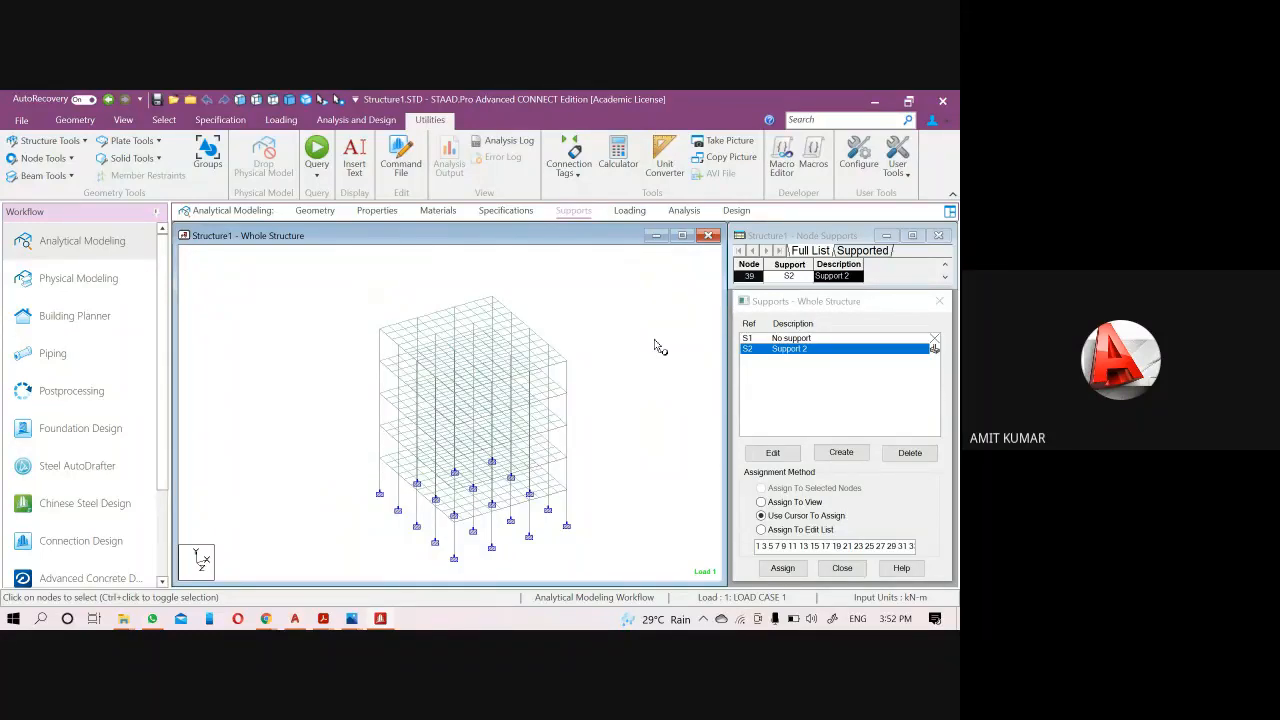
Delete the member incidences from member 18 through member 1216 in the command file, remove the blank line, and save the file.
{"action": "left_click", "coordinate": [401, 160]}
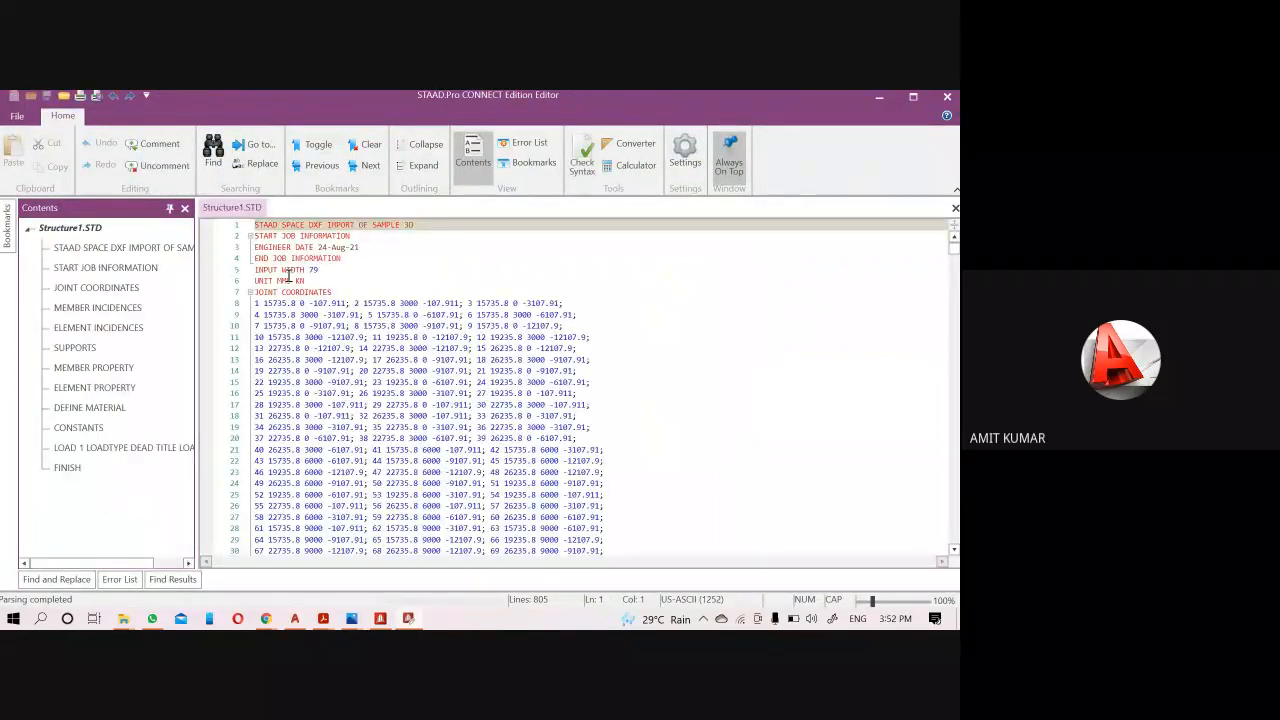
{"action": "scroll", "coordinate": [300, 292], "scroll_direction": "down", "scroll_amount": 4}
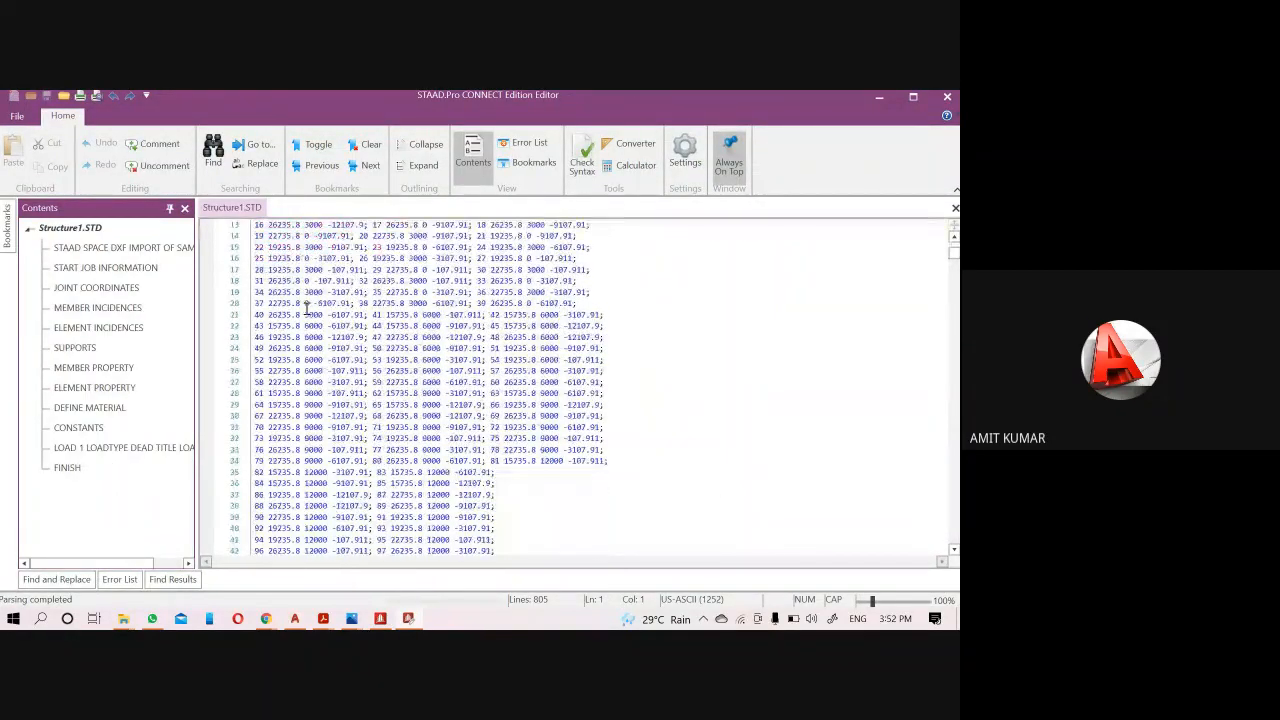
{"action": "scroll", "coordinate": [307, 310], "scroll_direction": "down", "scroll_amount": 20}
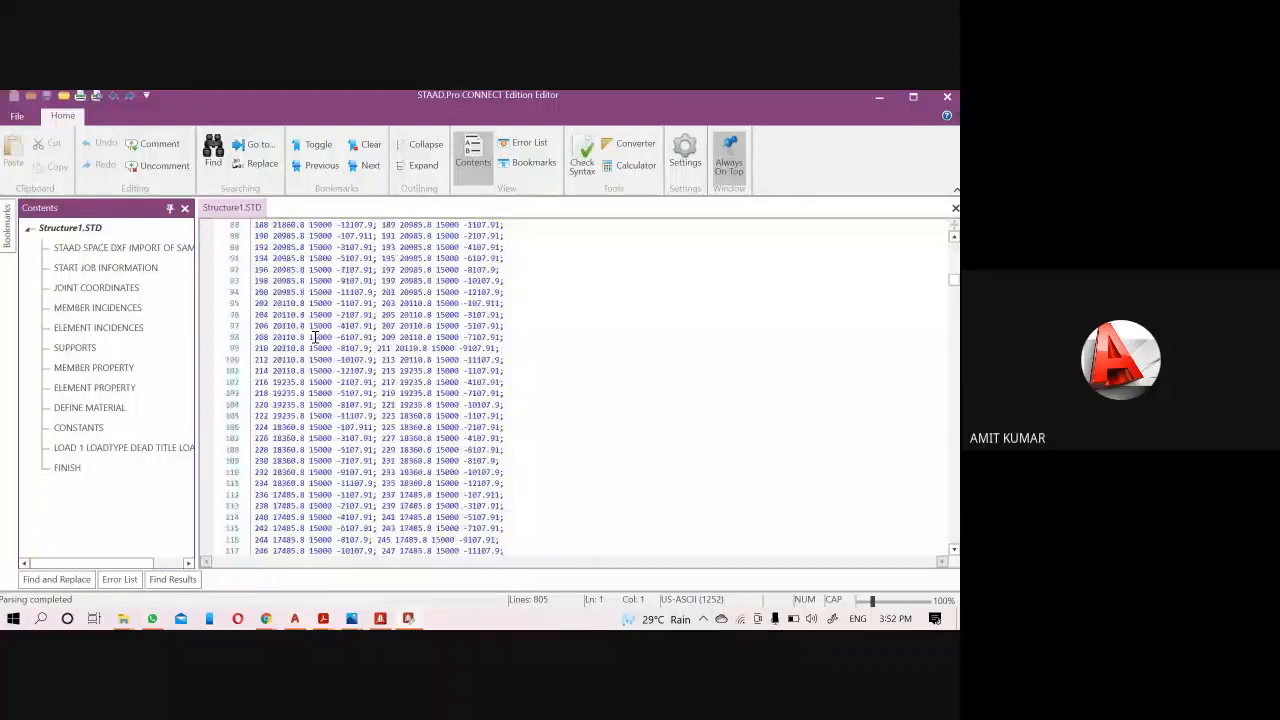
{"action": "scroll", "coordinate": [315, 337], "scroll_direction": "down", "scroll_amount": 20}
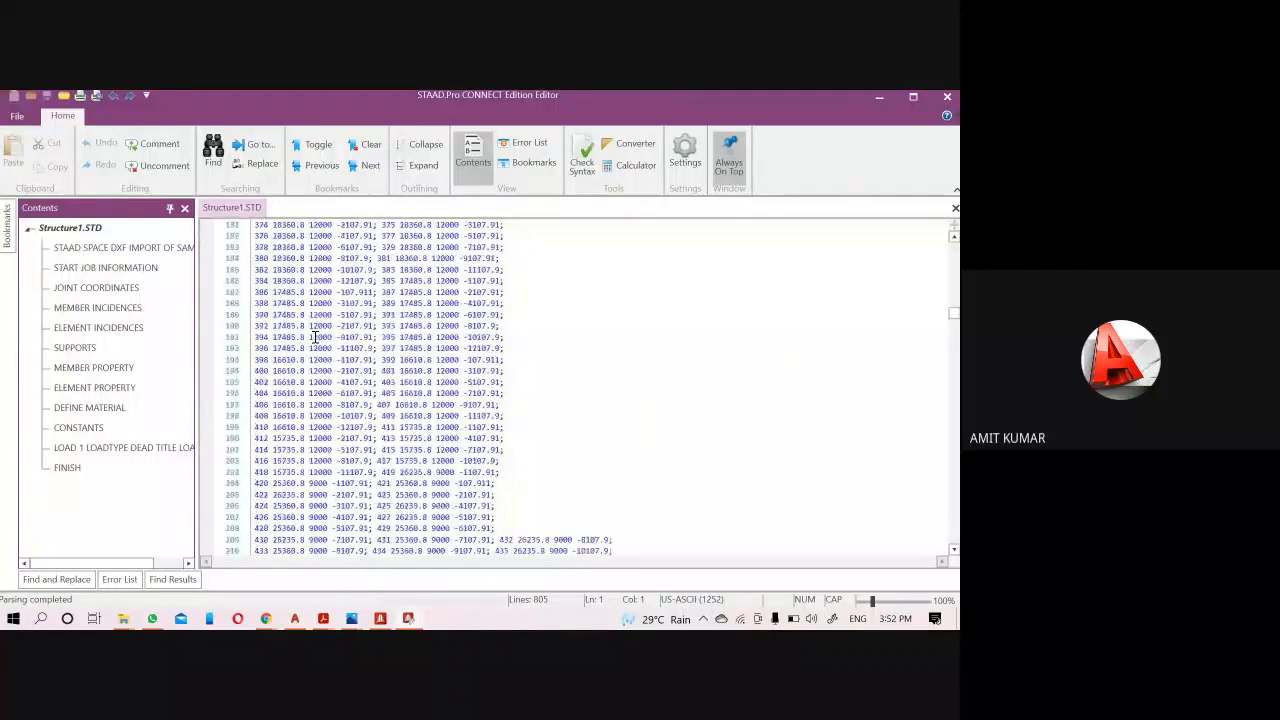
{"action": "scroll", "coordinate": [315, 337], "scroll_direction": "down", "scroll_amount": 17}
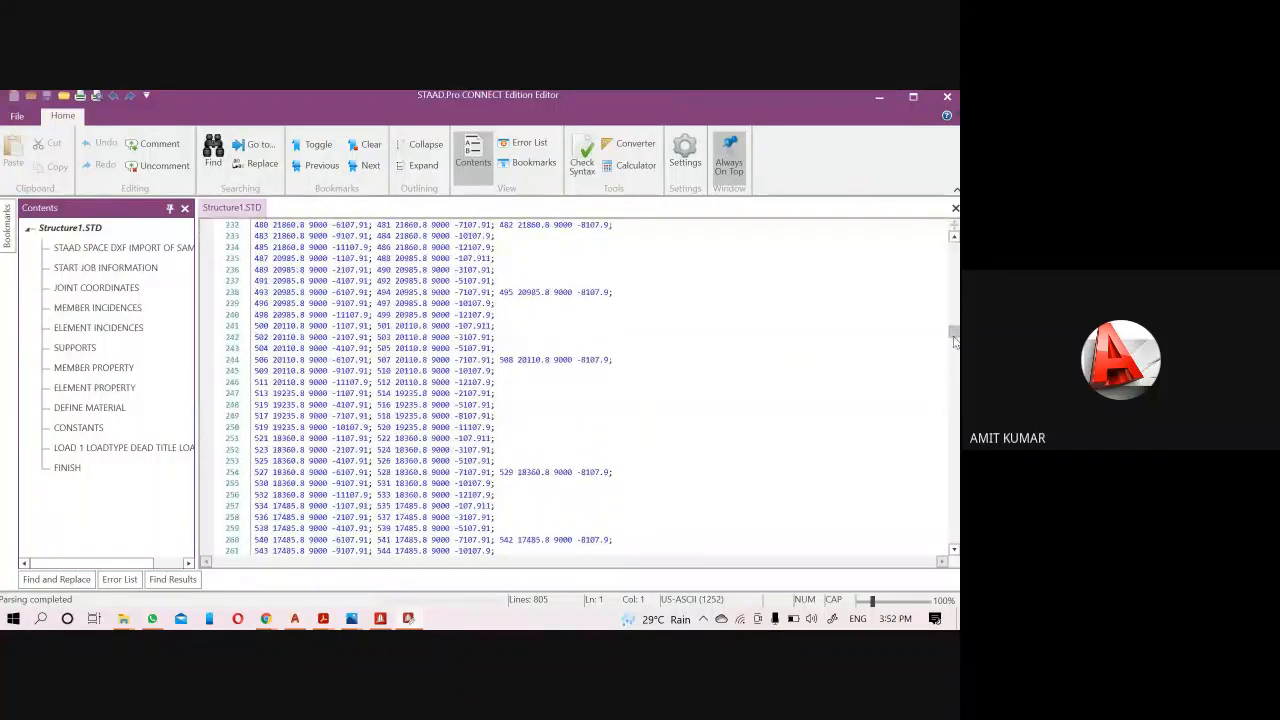
{"action": "left_click_drag", "start_coordinate": [954, 341], "coordinate": [945, 434]}
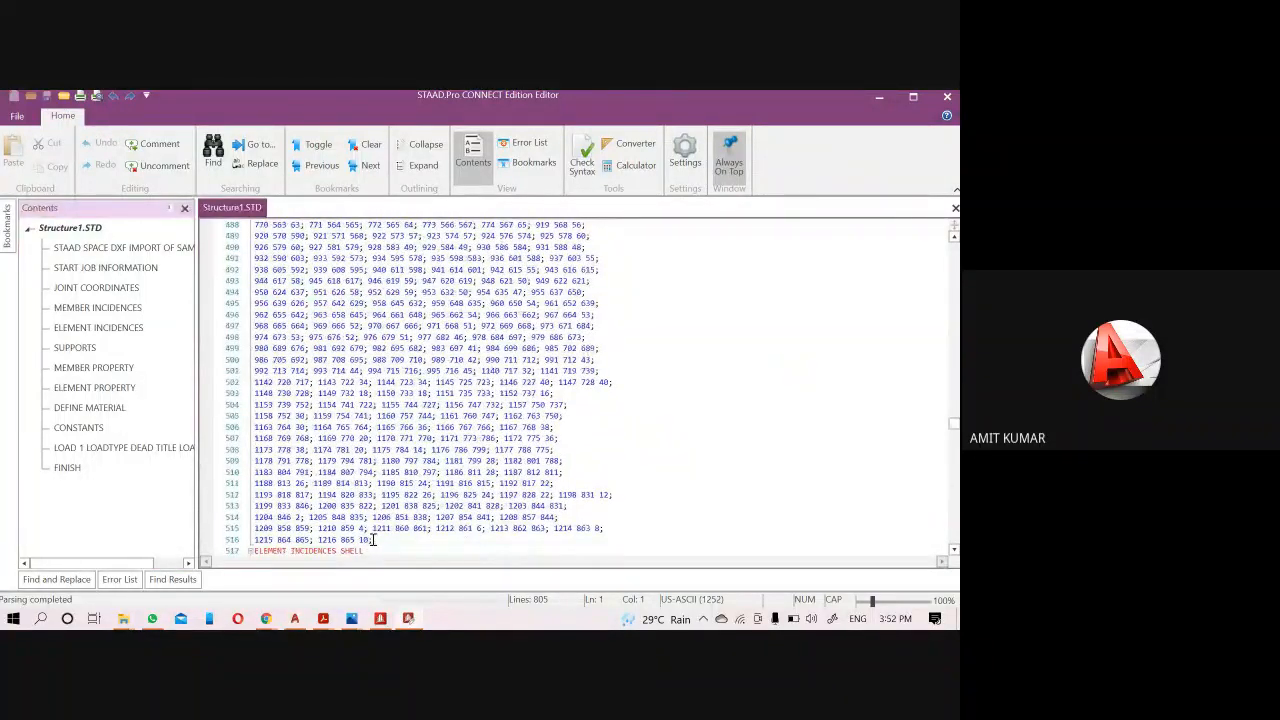
{"action": "left_click_drag", "start_coordinate": [372, 540], "coordinate": [257, 257]}
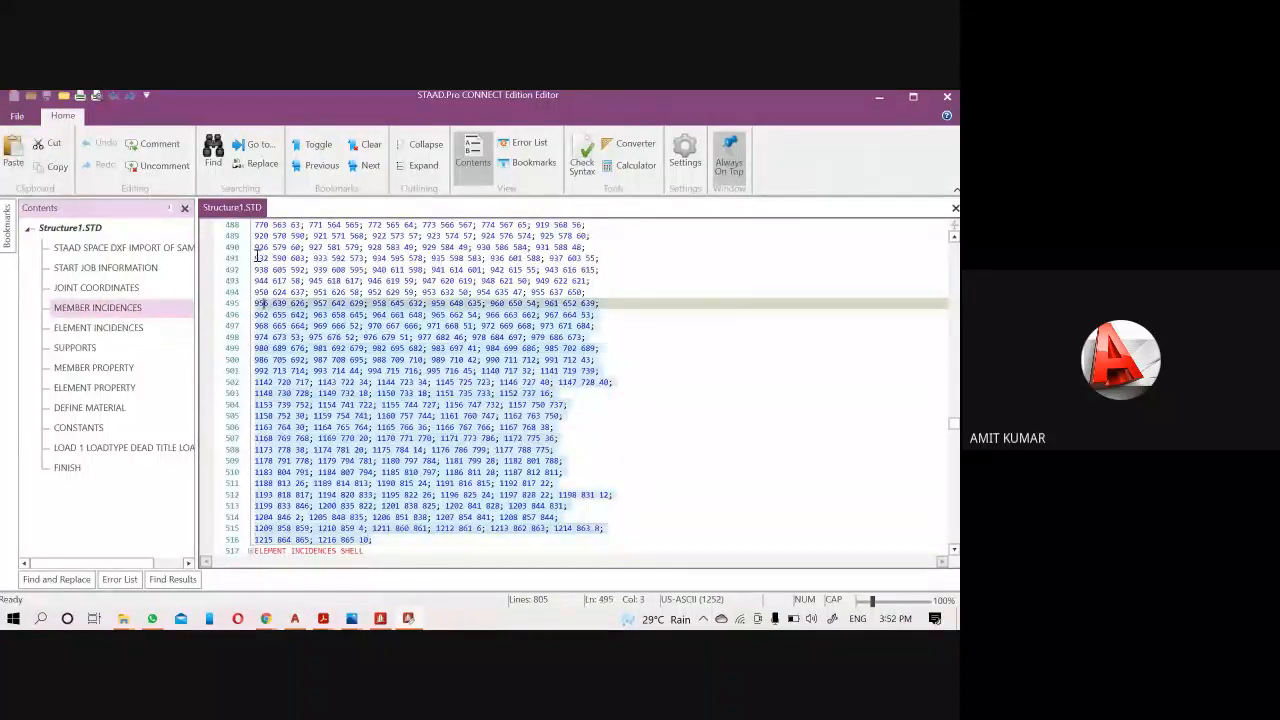
{"action": "left_click_drag", "start_coordinate": [262, 303], "coordinate": [259, 463]}
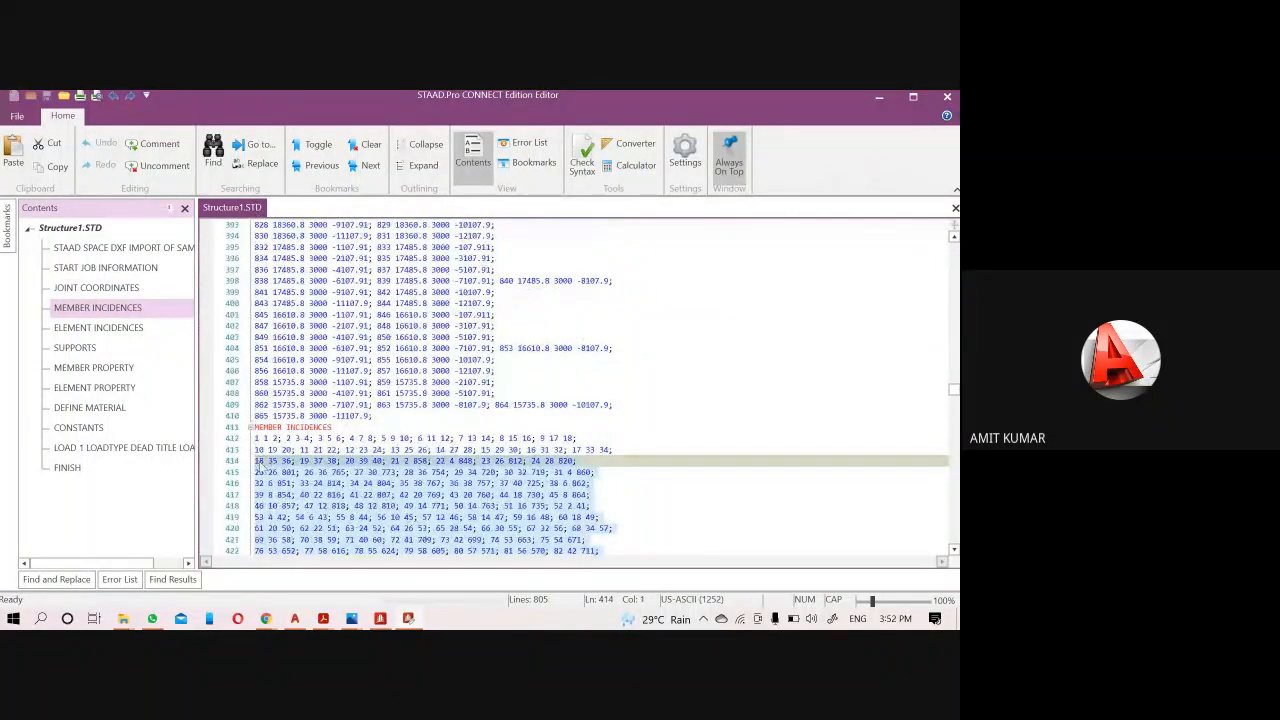
{"action": "key", "text": "Delete"}
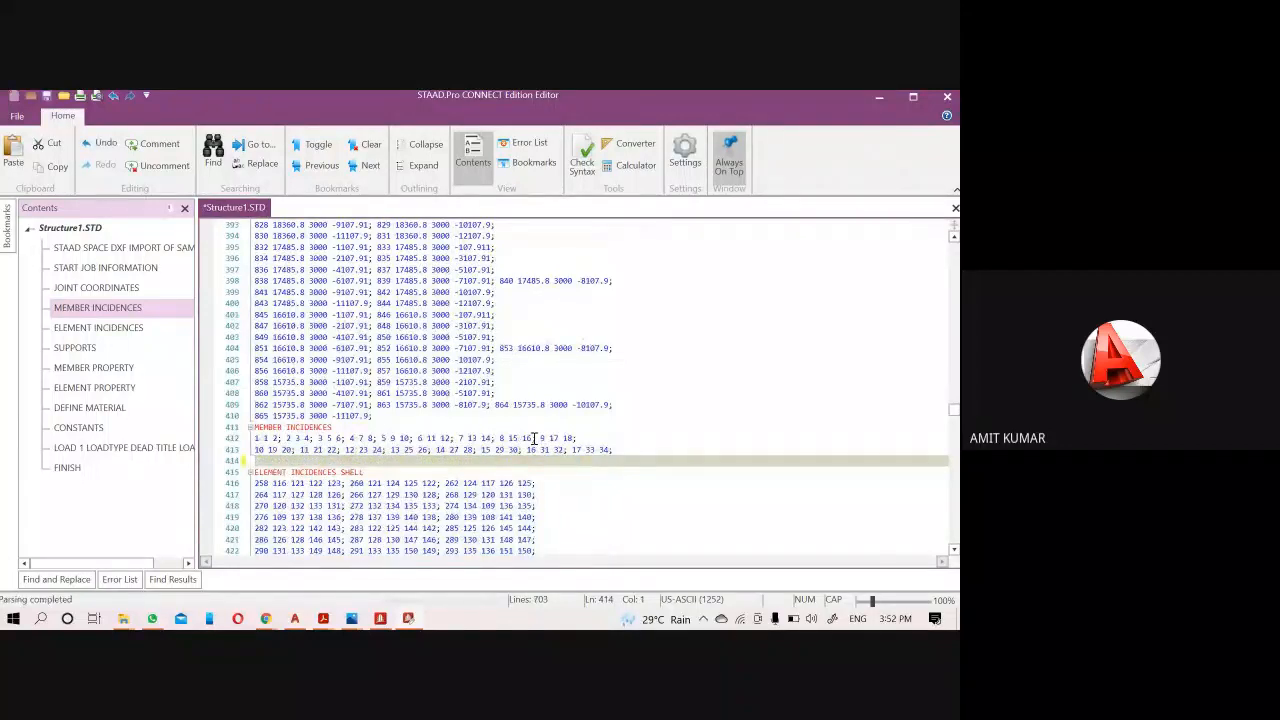
{"action": "key", "text": "BackSpace"}
{"action": "key", "text": "ctrl+s"}
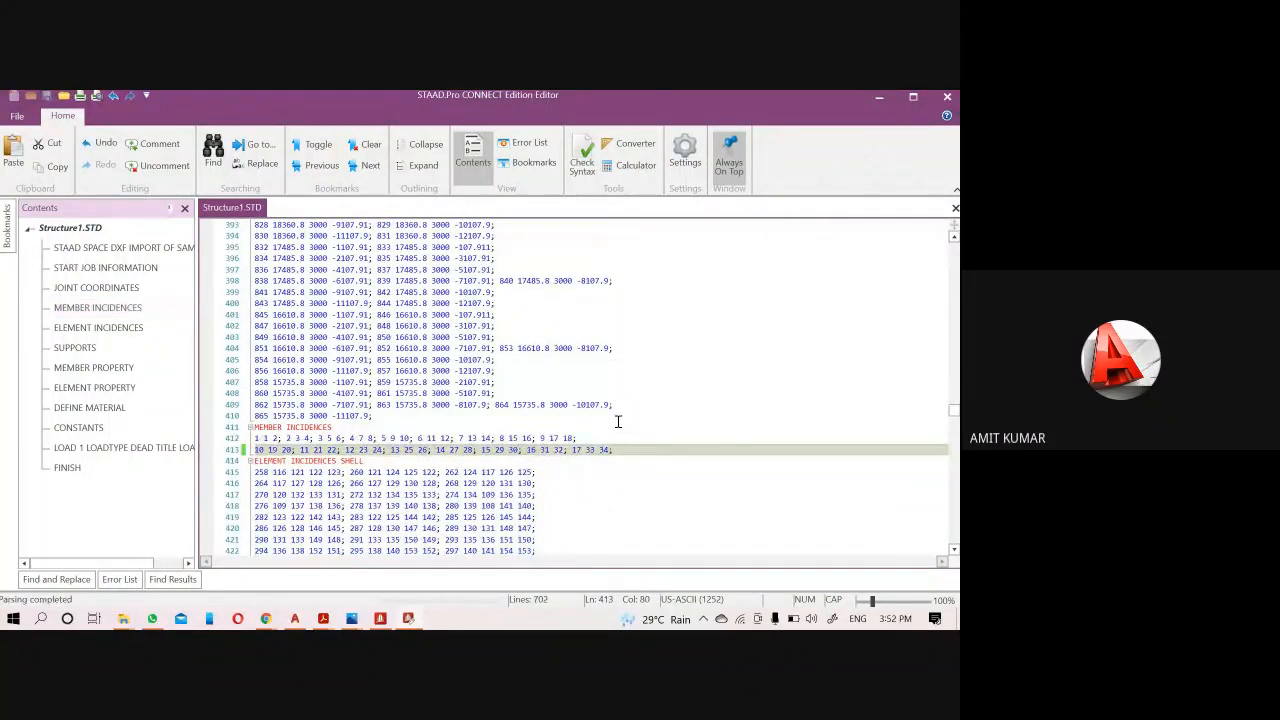
Close the command file editor, choose to edit the input file again, and review the errors and warnings before closing the error list.
{"action": "left_click", "coordinate": [948, 99]}
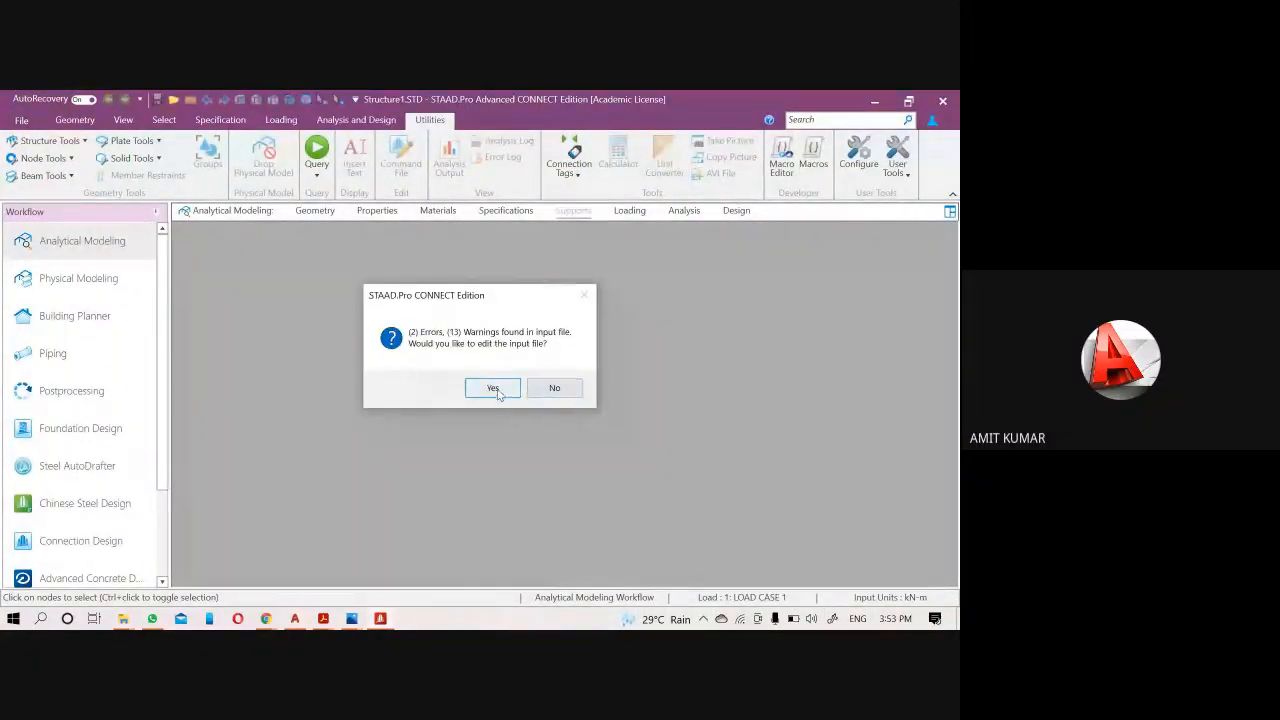
{"action": "left_click", "coordinate": [493, 388]}
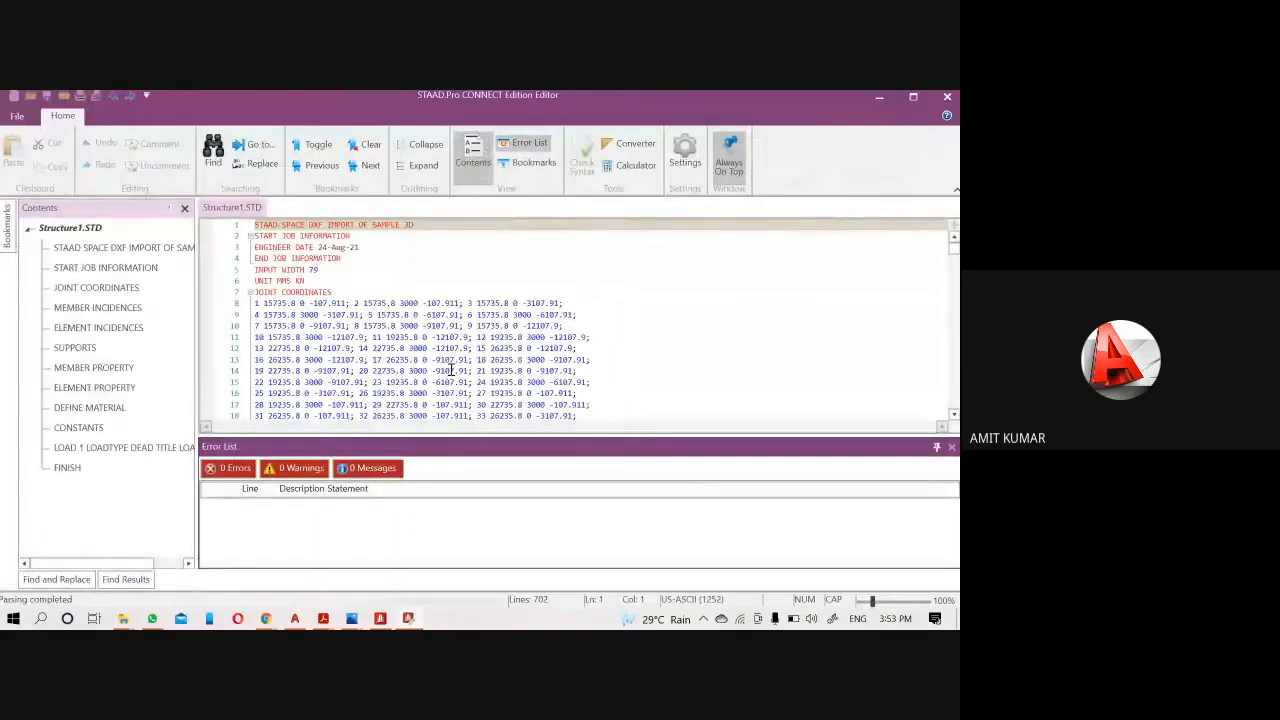
{"action": "scroll", "coordinate": [428, 340], "scroll_direction": "down", "scroll_amount": 4}
{"action": "scroll", "coordinate": [428, 340], "scroll_direction": "down", "scroll_amount": 20}
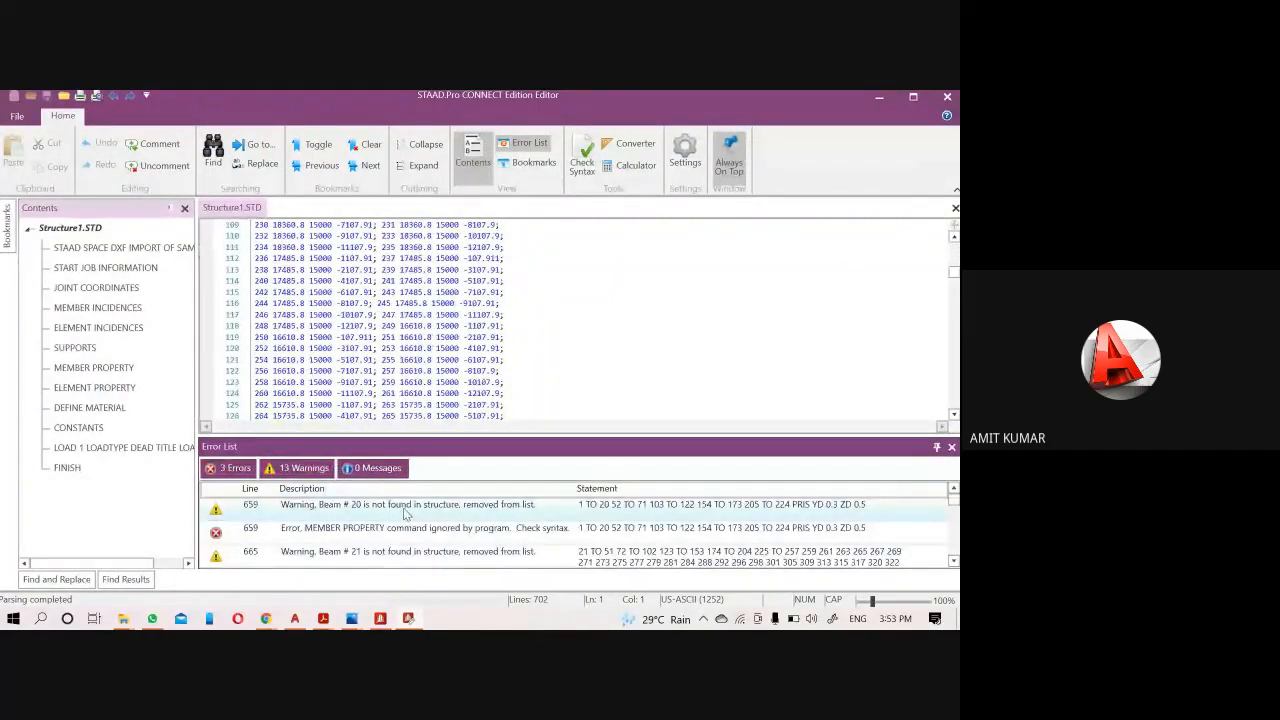
{"action": "scroll", "coordinate": [365, 512], "scroll_direction": "down", "scroll_amount": 5}
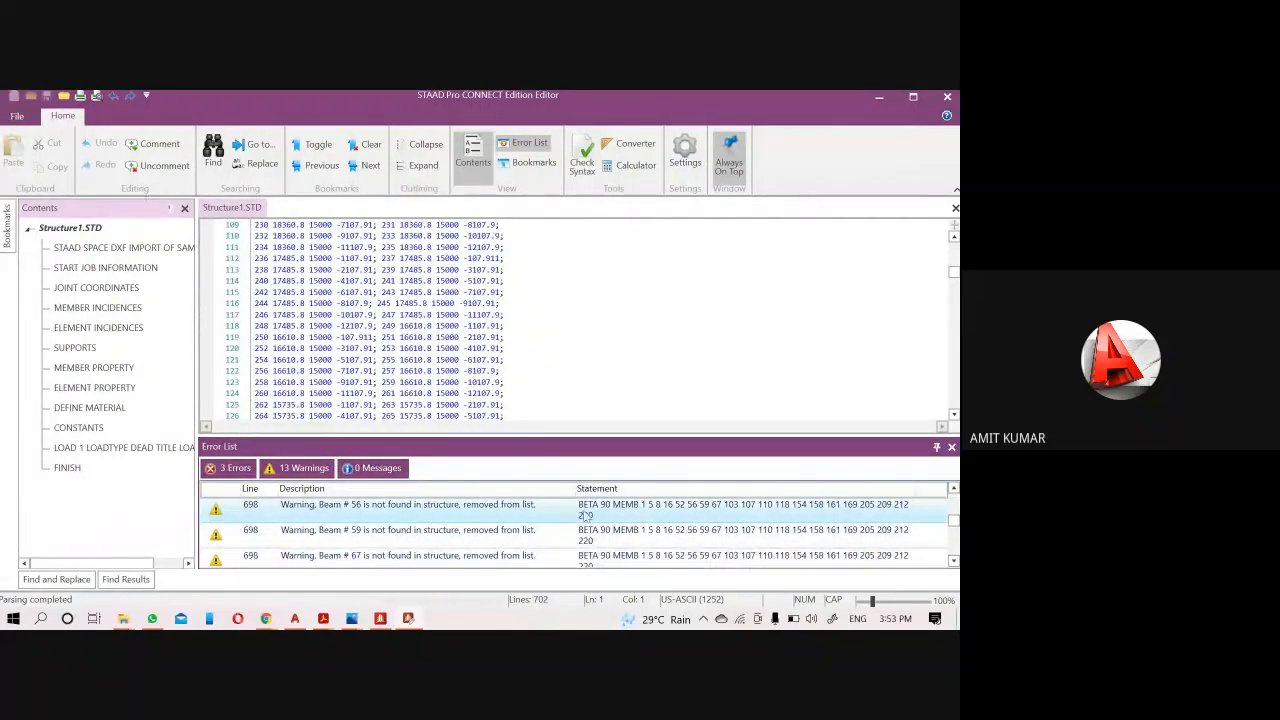
{"action": "left_click", "coordinate": [951, 446]}
{"action": "scroll", "coordinate": [423, 449], "scroll_direction": "up", "scroll_amount": 20}
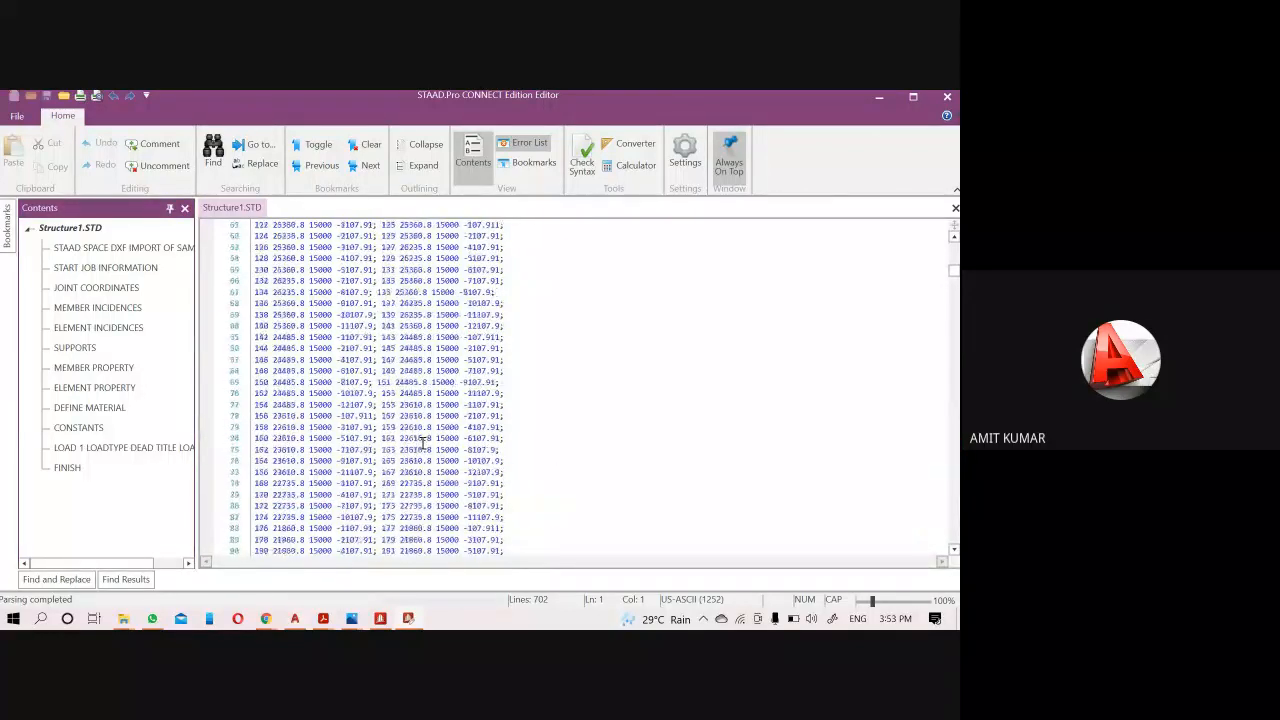
{"action": "scroll", "coordinate": [423, 443], "scroll_direction": "up", "scroll_amount": 10}
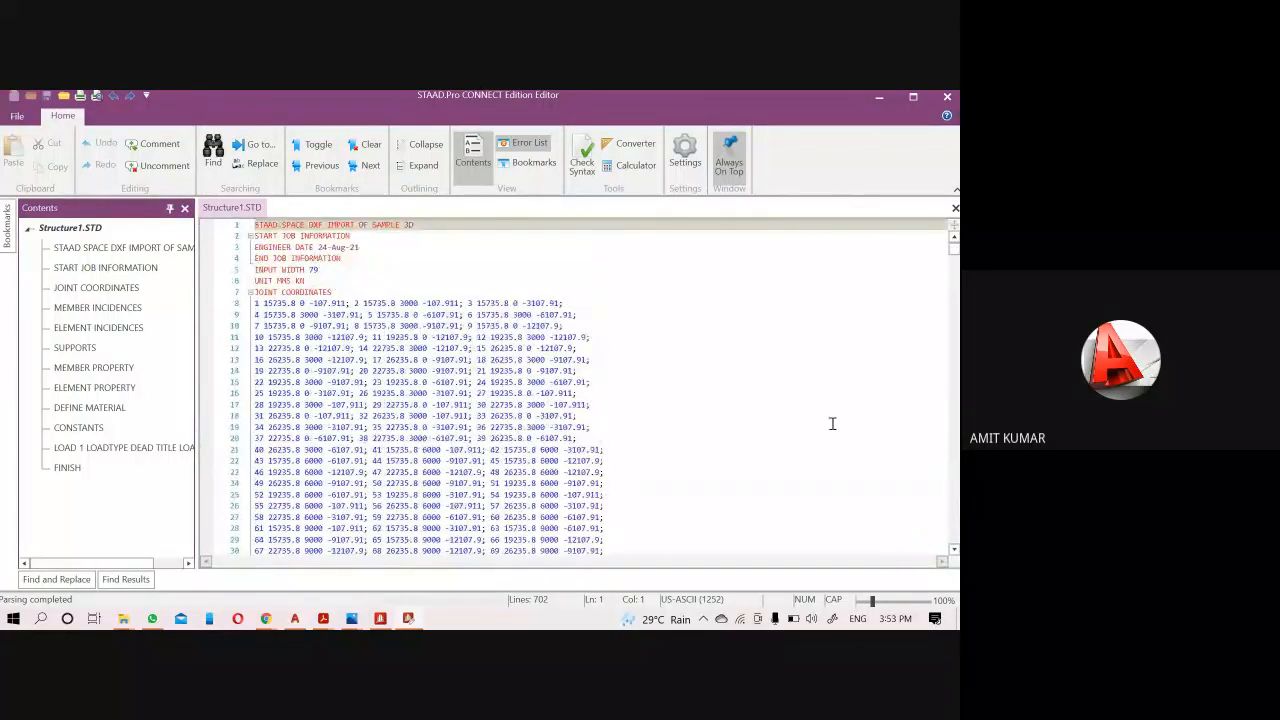
{"action": "scroll", "coordinate": [726, 417], "scroll_direction": "down", "scroll_amount": 15}
{"action": "scroll", "coordinate": [705, 422], "scroll_direction": "down", "scroll_amount": 20}
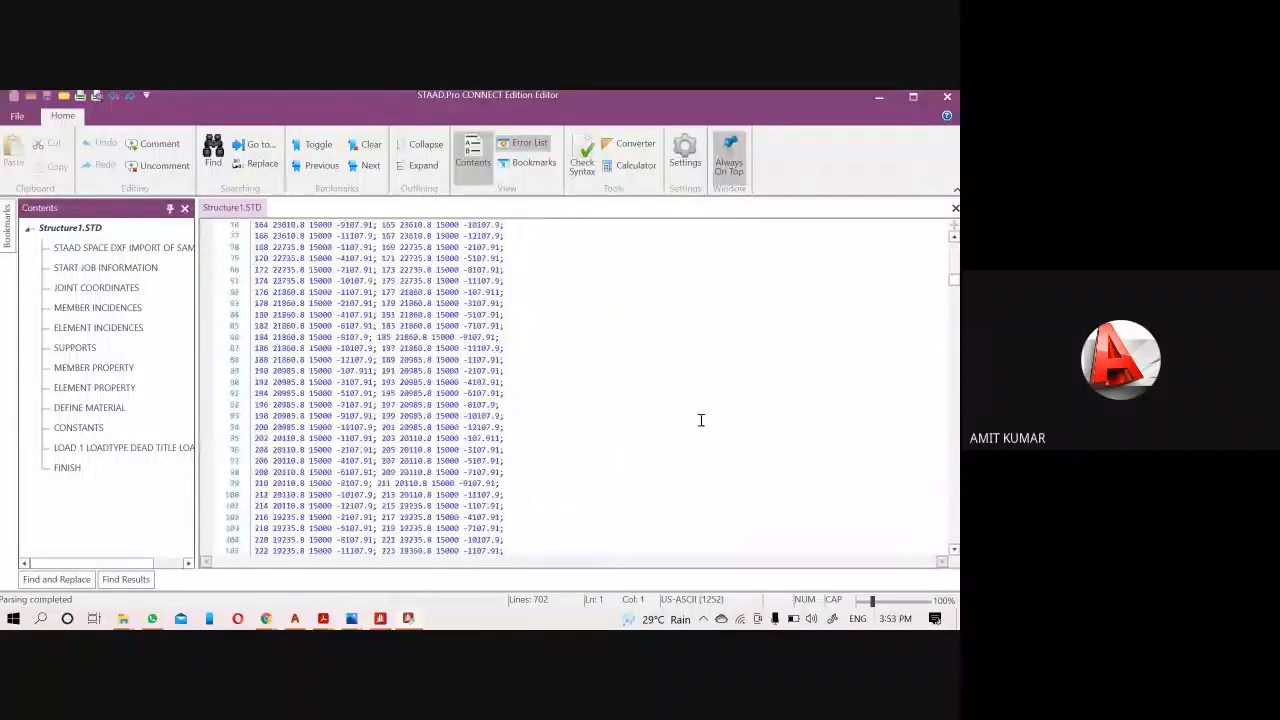
{"action": "scroll", "coordinate": [692, 417], "scroll_direction": "down", "scroll_amount": 9}
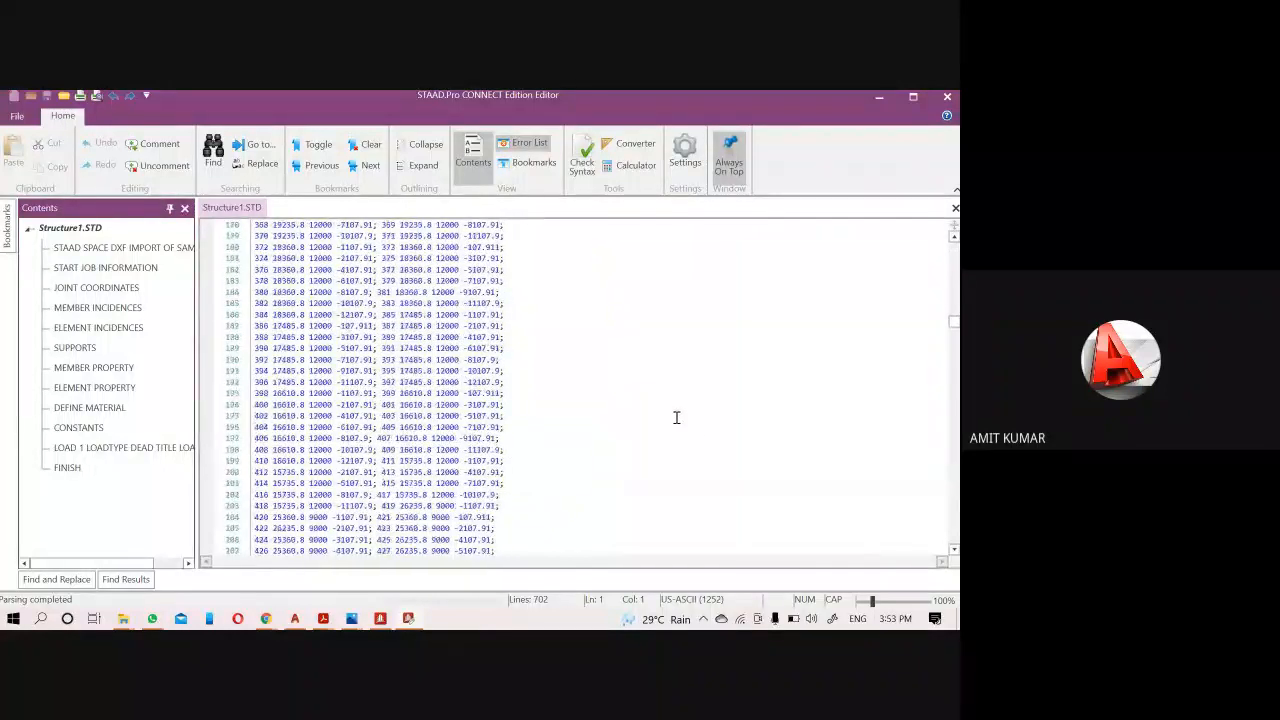
{"action": "left_click", "coordinate": [463, 360]}
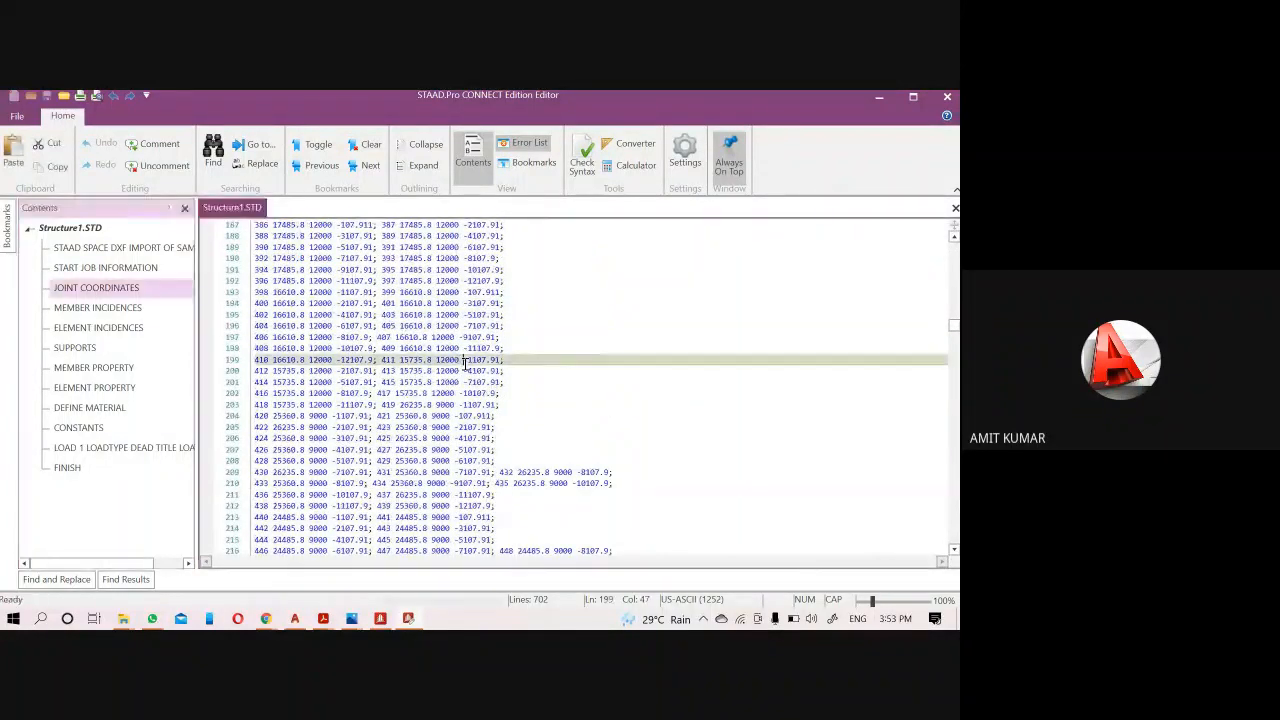
{"action": "key", "text": "ctrl+a"}
{"action": "scroll", "coordinate": [463, 371], "scroll_direction": "up", "scroll_amount": 3}
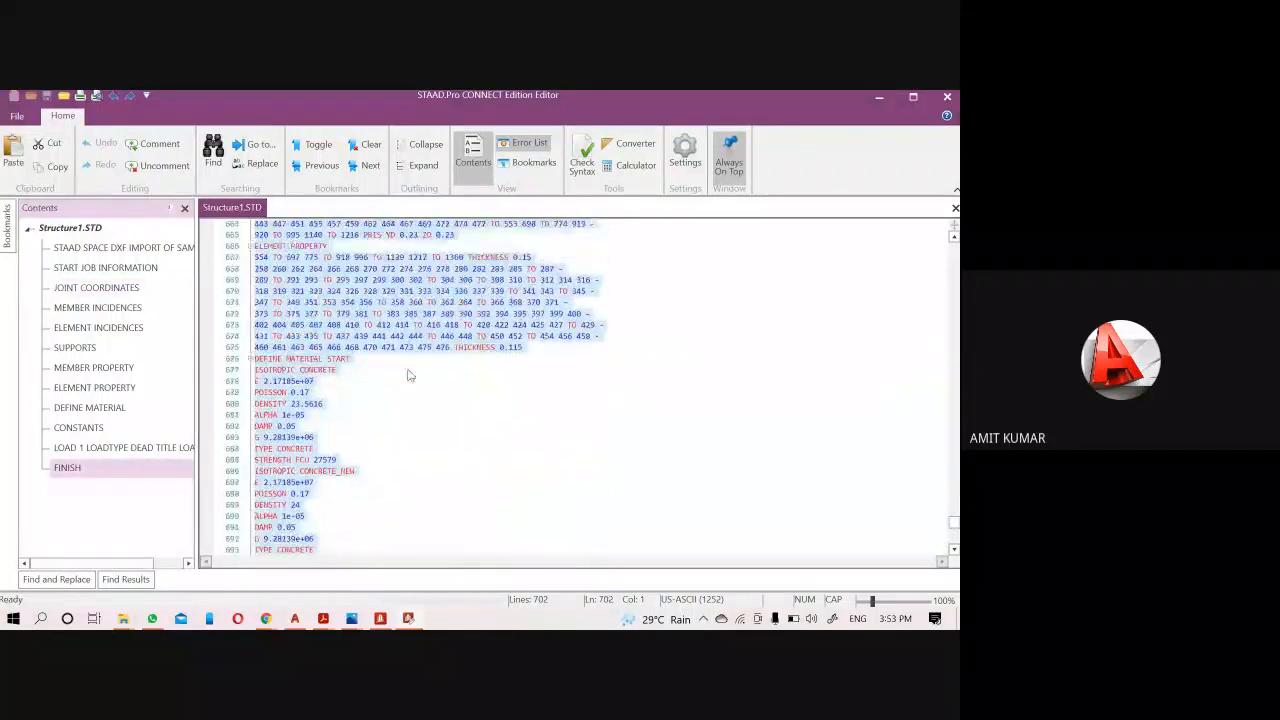
{"action": "scroll", "coordinate": [448, 373], "scroll_direction": "up", "scroll_amount": 20}
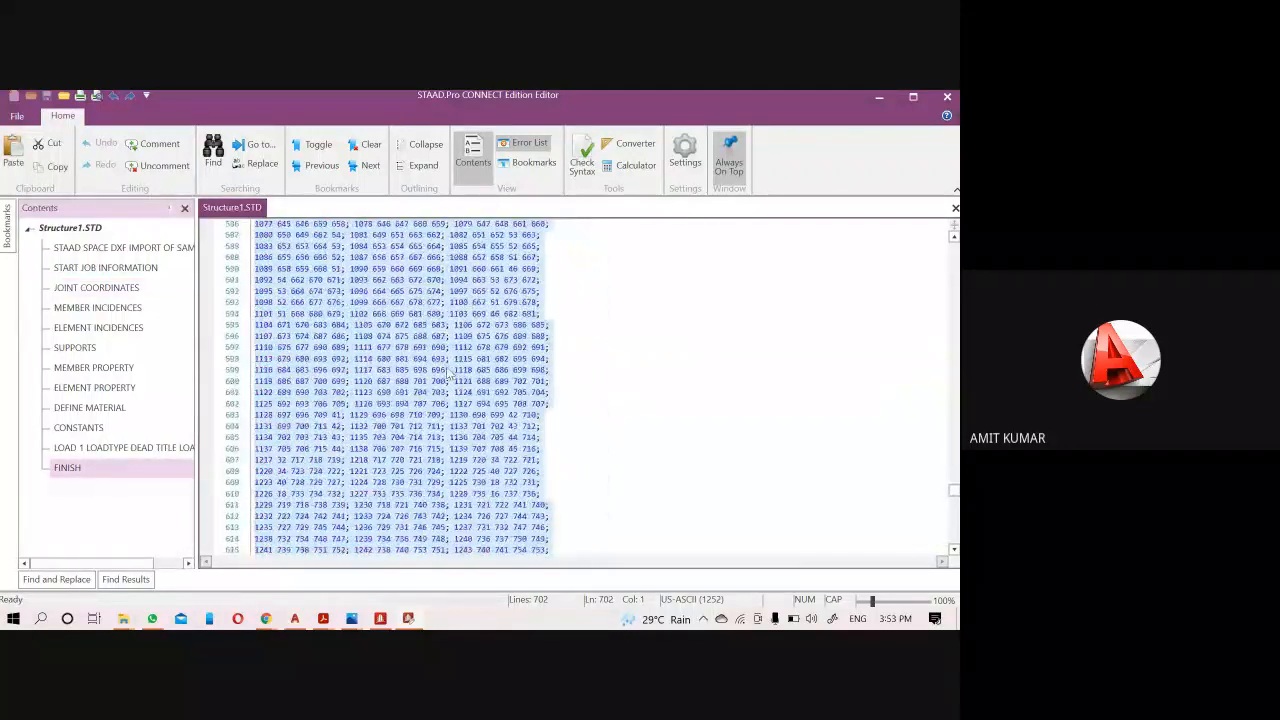
{"action": "scroll", "coordinate": [448, 373], "scroll_direction": "up", "scroll_amount": 12}
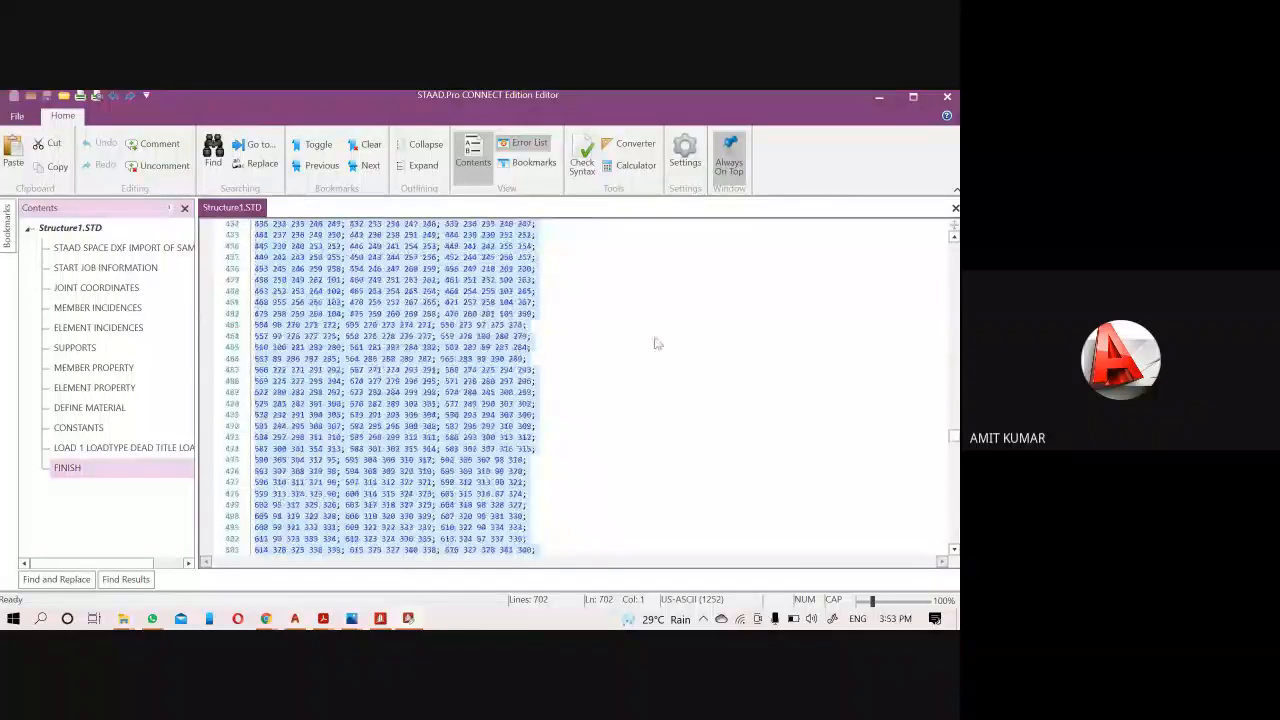
{"action": "left_click_drag", "start_coordinate": [953, 440], "coordinate": [943, 215]}
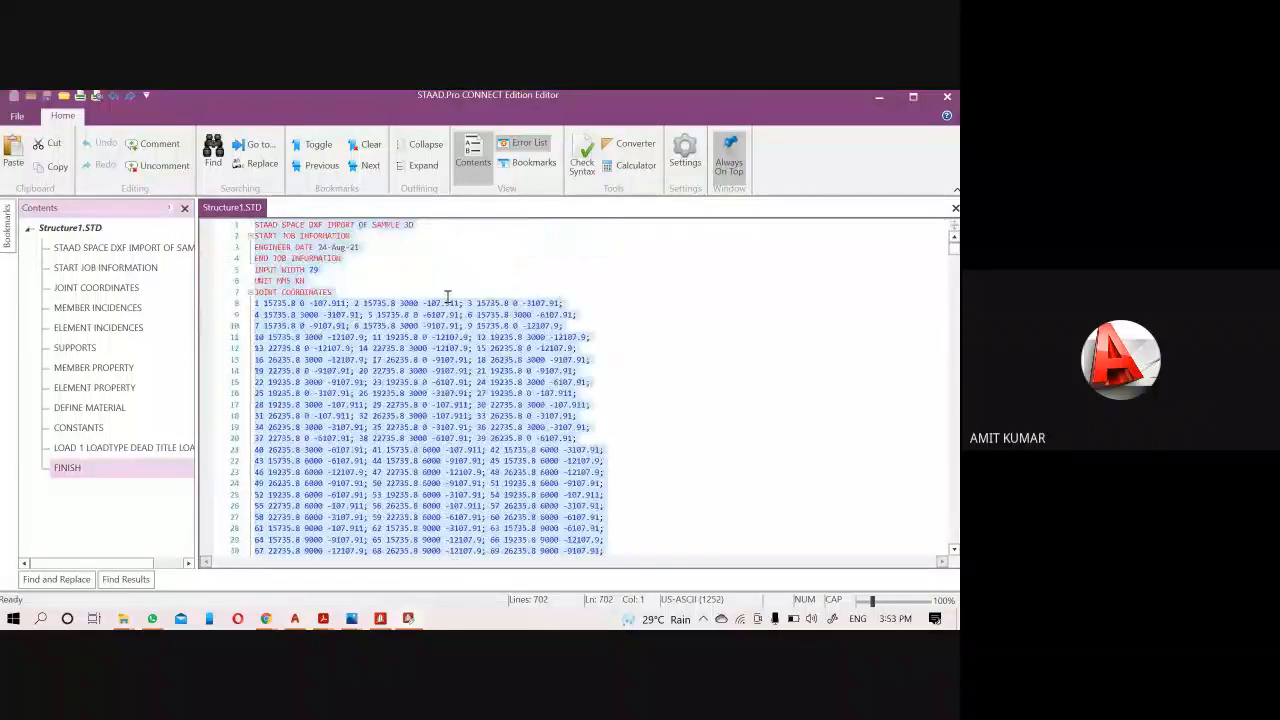
{"action": "left_click", "coordinate": [351, 302]}
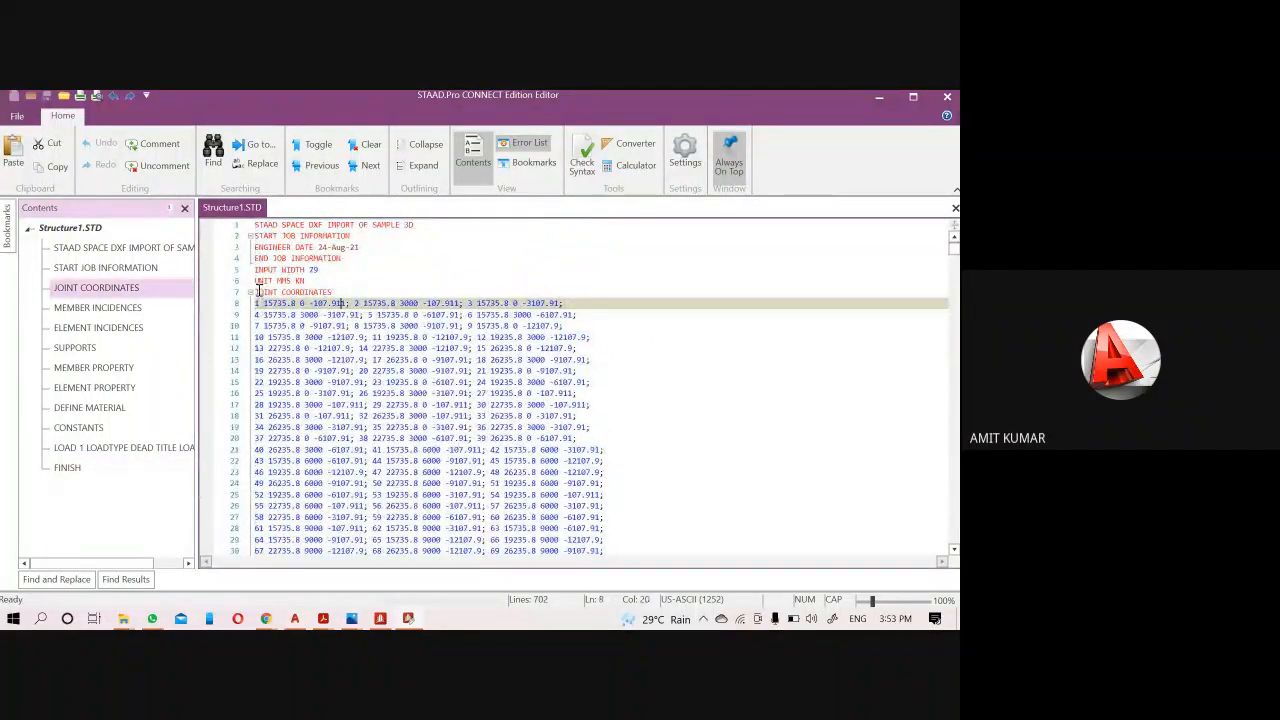
Delete everything below the UNIT MMS KN line in the command file, then save it and close the editor.
{"action": "left_click_drag", "start_coordinate": [255, 302], "coordinate": [304, 517]}
{"action": "left_click_drag", "start_coordinate": [310, 627], "coordinate": [480, 411]}
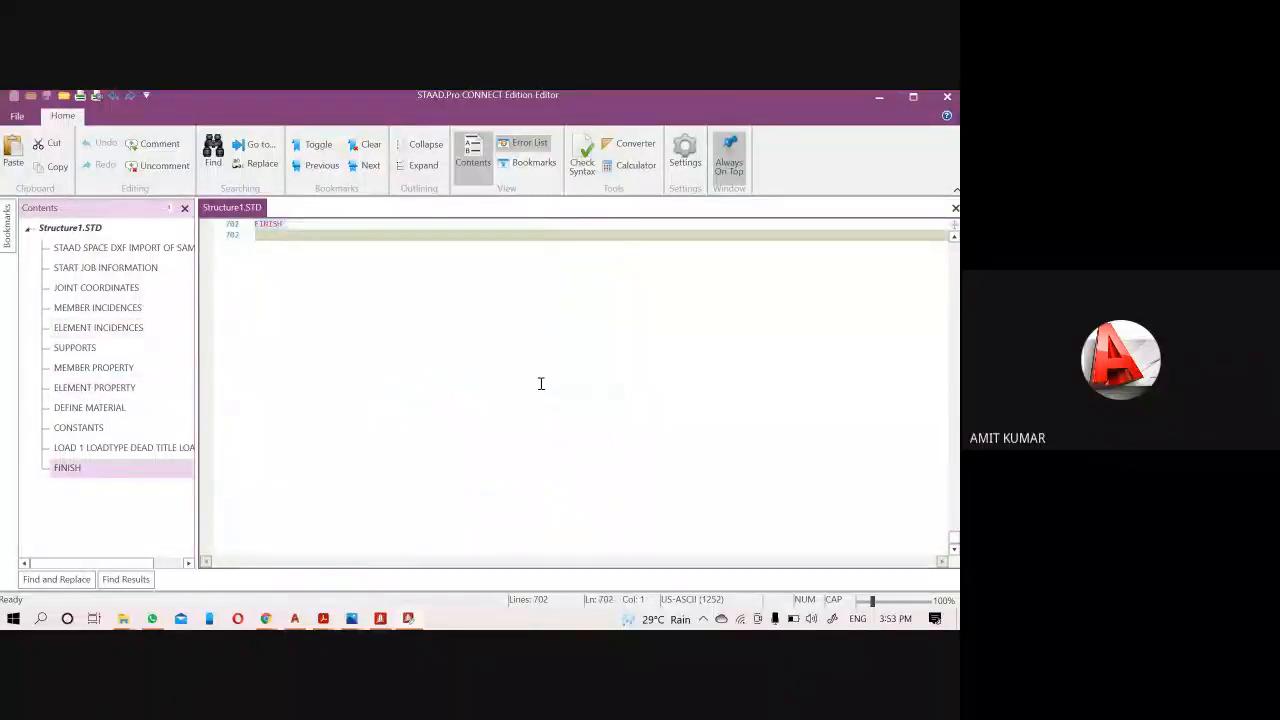
{"action": "key", "text": "Delete"}
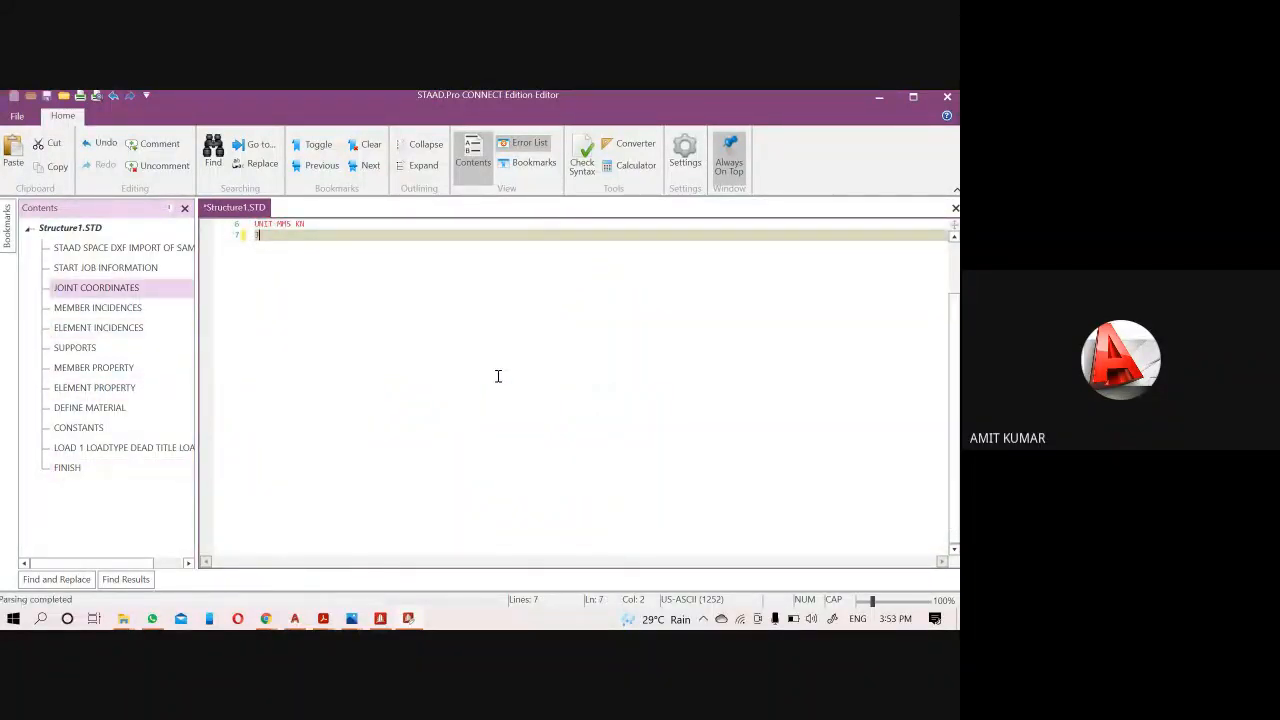
{"action": "scroll", "coordinate": [291, 277], "scroll_direction": "up", "scroll_amount": 2}
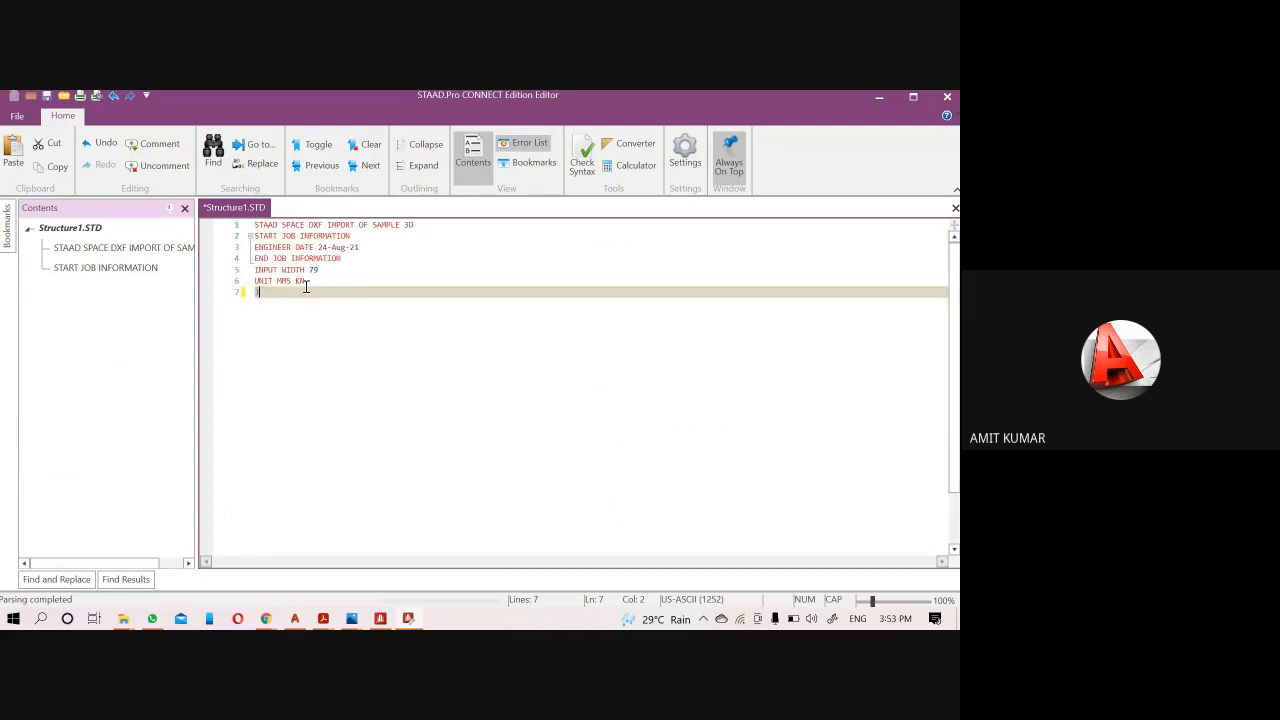
{"action": "key", "text": "BackSpace"}
{"action": "key", "text": "ctrl+s"}
{"action": "left_click", "coordinate": [947, 96]}
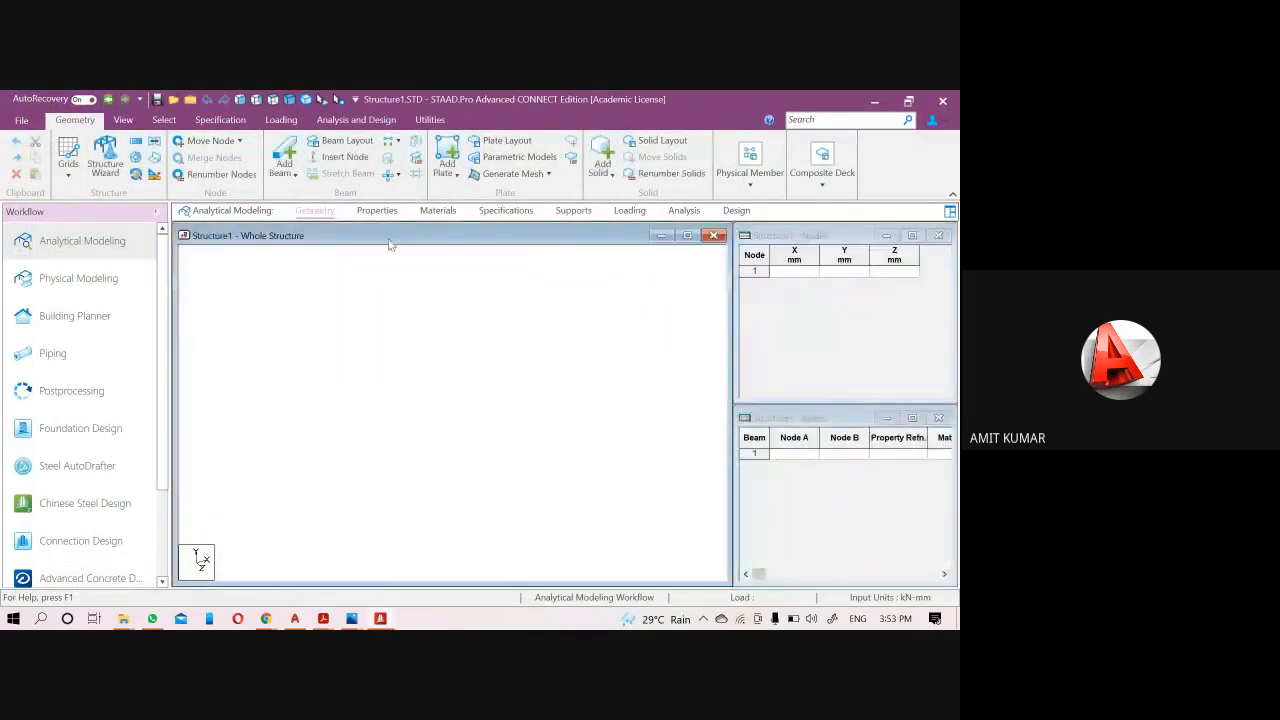
Reopen the command file and add a JOINT COORDINATES heading below the UNIT MMS KN line.
{"action": "left_click", "coordinate": [377, 210]}
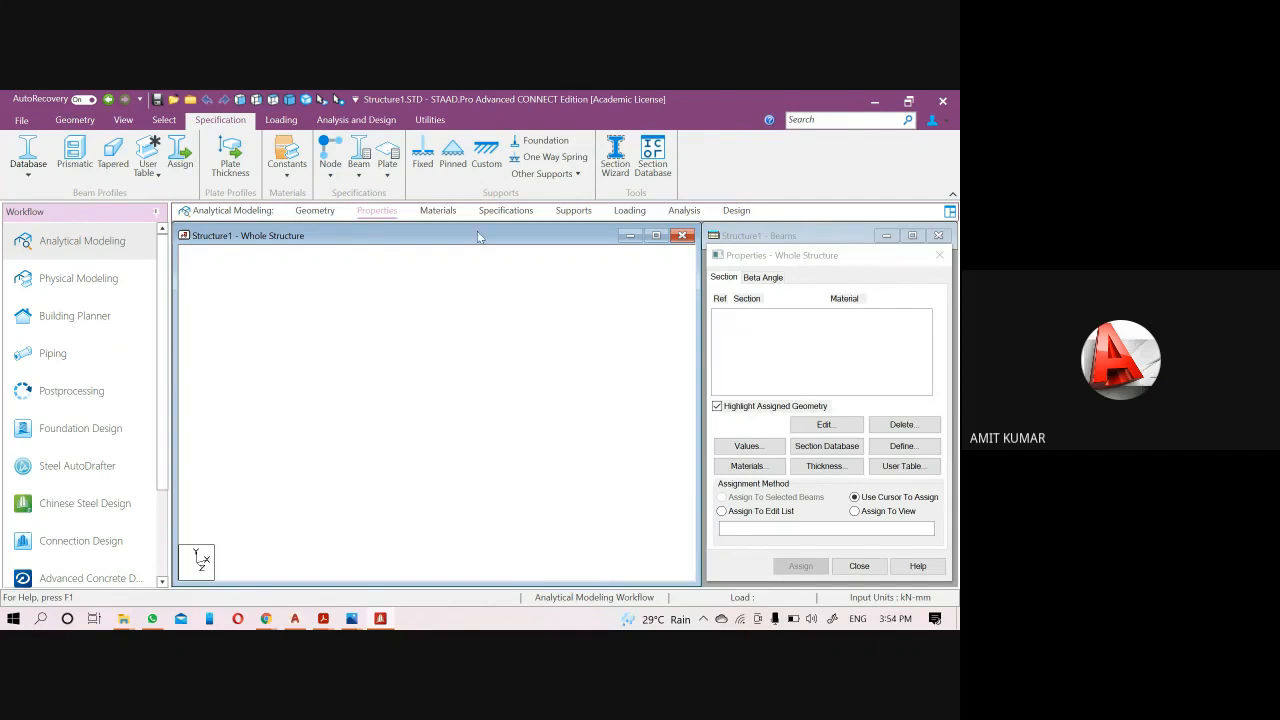
{"action": "left_click", "coordinate": [358, 121]}
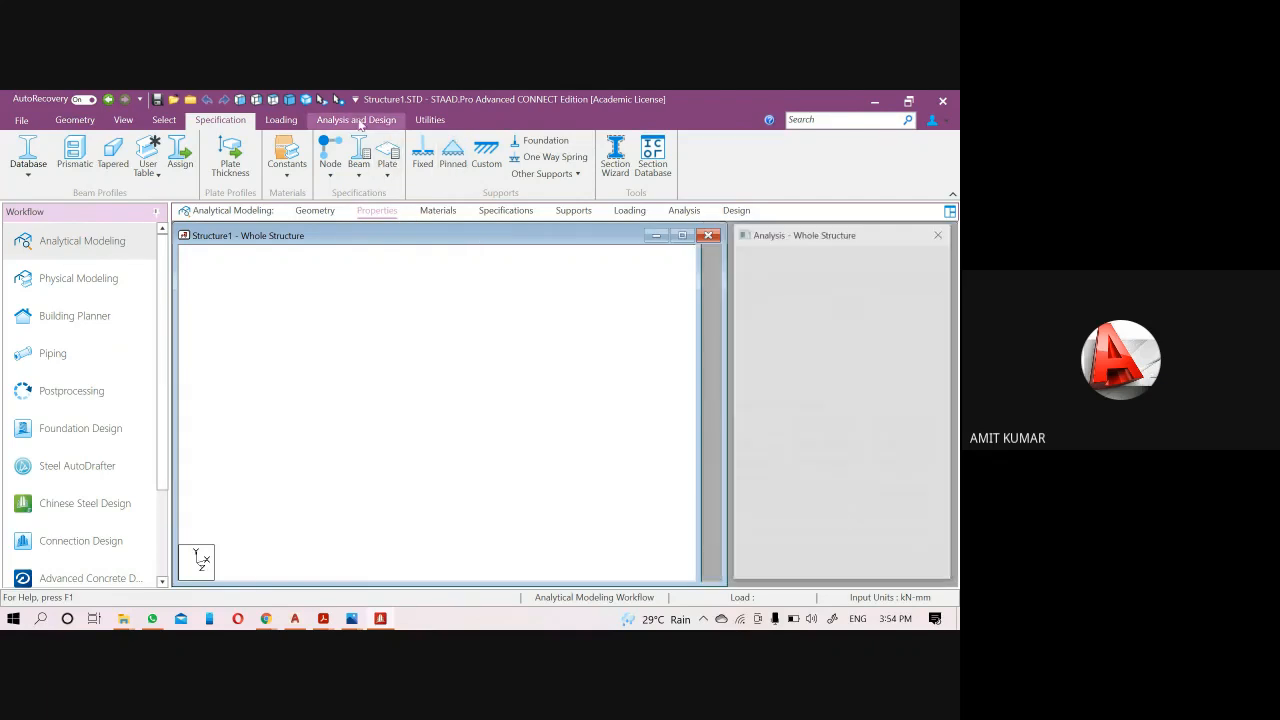
{"action": "left_click", "coordinate": [430, 120]}
{"action": "left_click", "coordinate": [400, 158]}
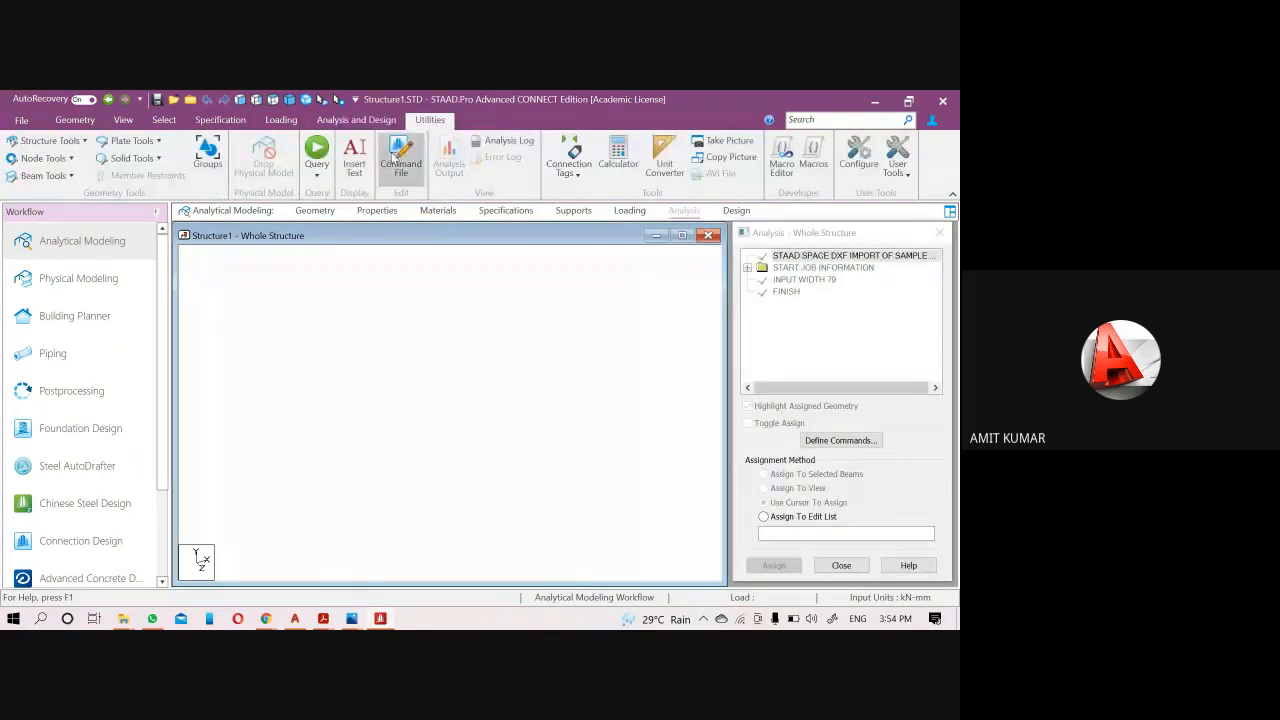
{"action": "left_click", "coordinate": [343, 297]}
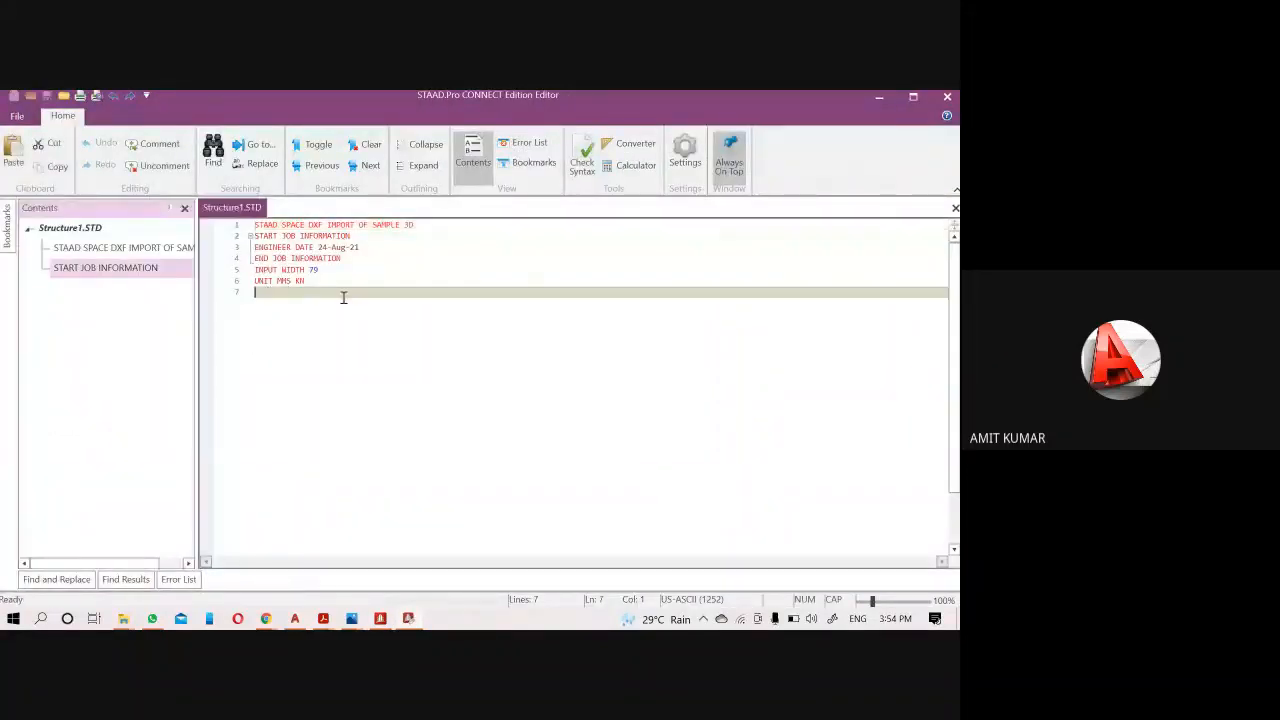
{"action": "type", "text": "JOINT "}
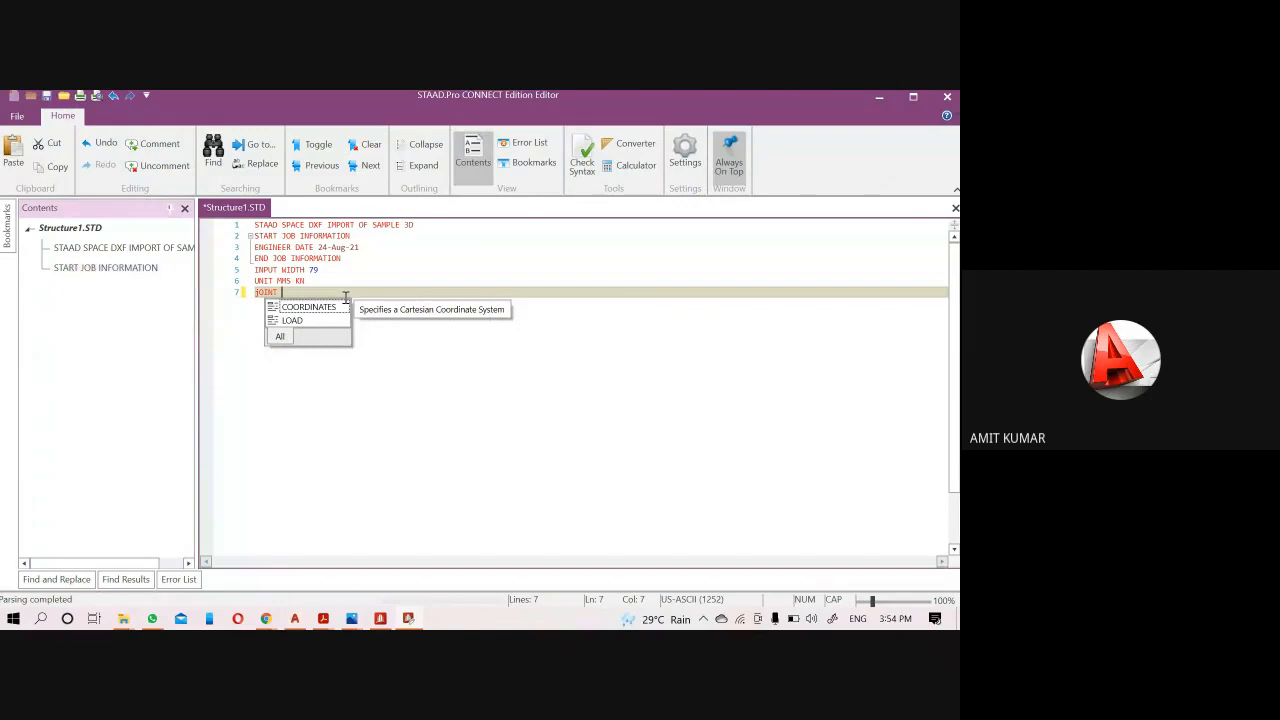
{"action": "type", "text": "COO"}
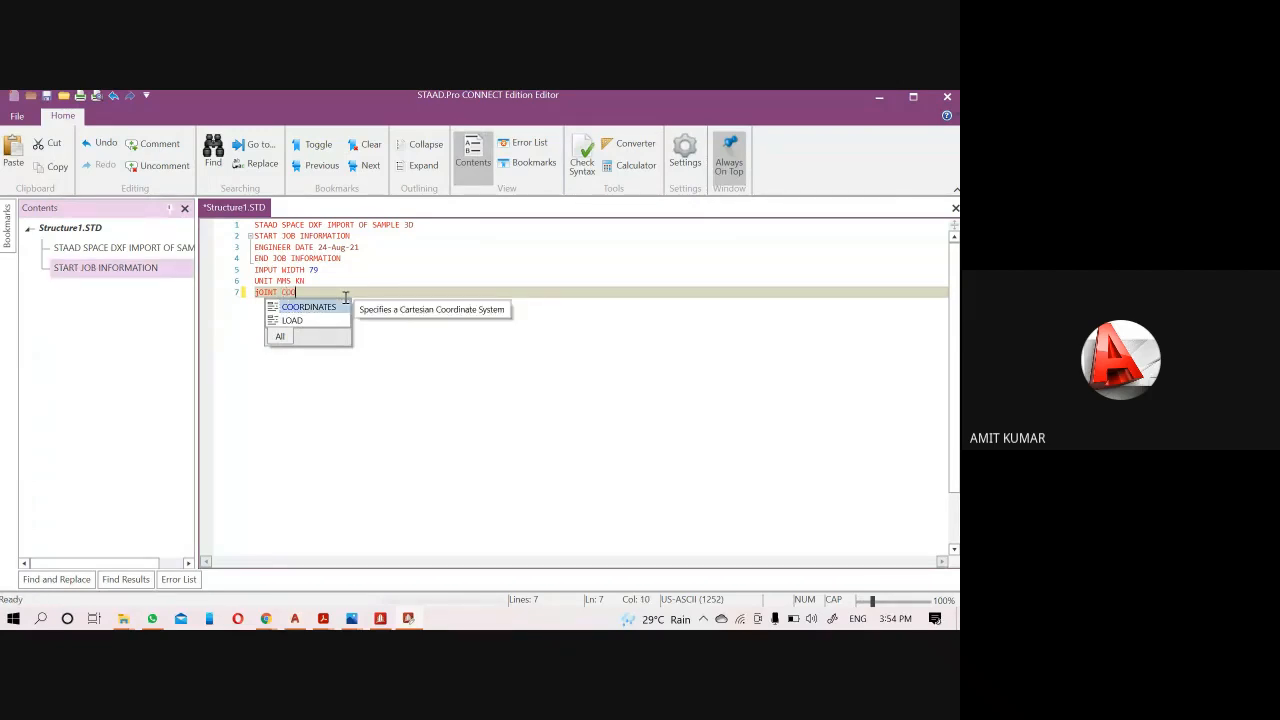
{"action": "key", "text": "Return"}
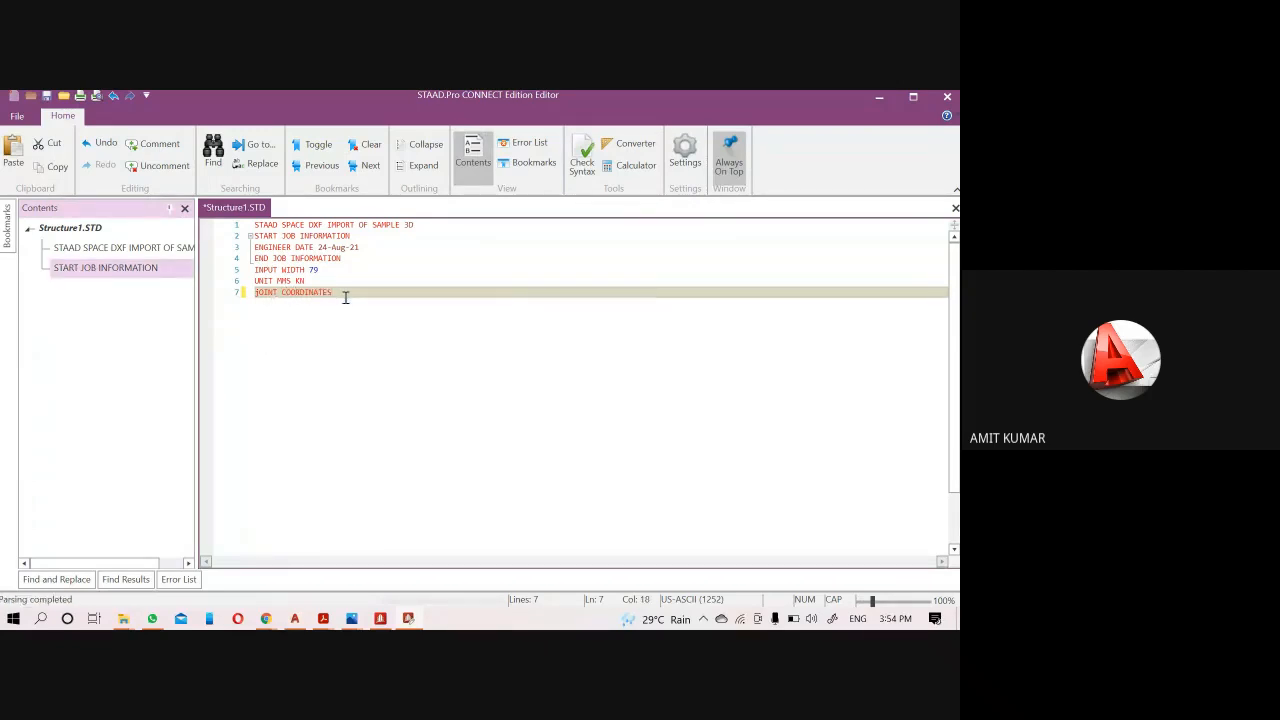
{"action": "key", "text": "Return"}
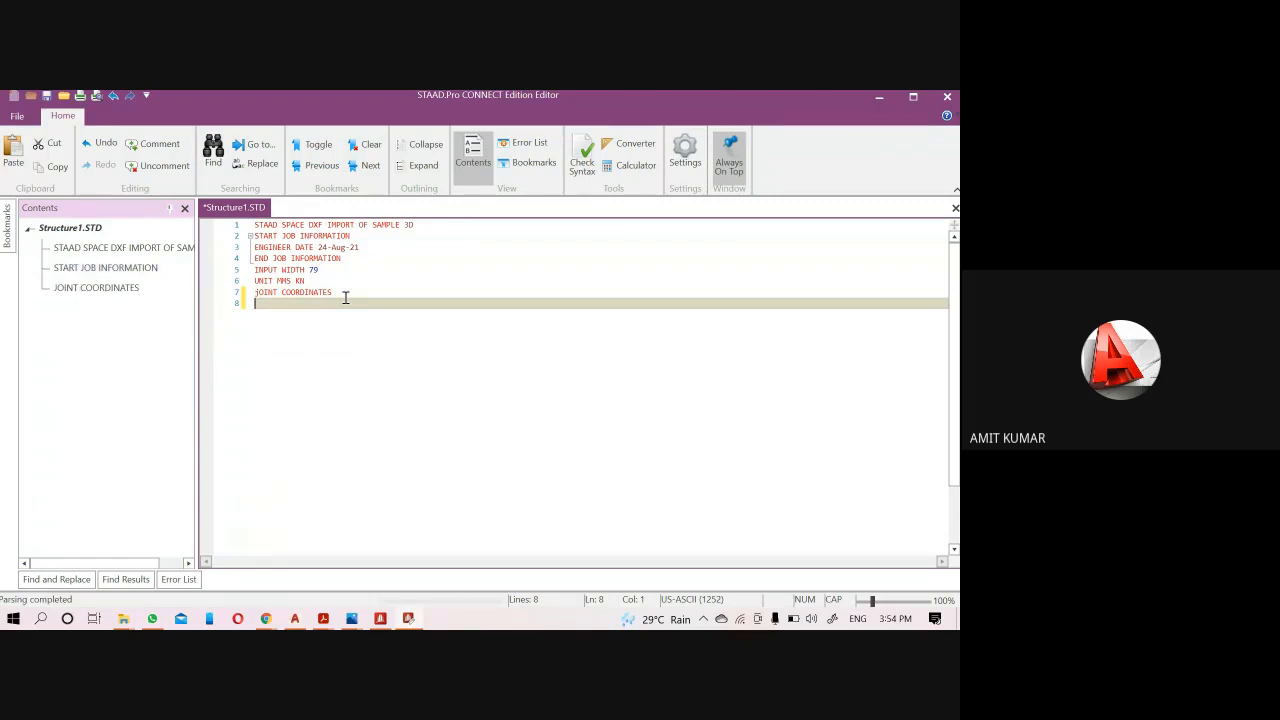
Enter joint 1 at coordinates 0 0 0 under JOINT COORDINATES, ending with a semicolon, then save and close the editor.
{"action": "type", "text": "1"}
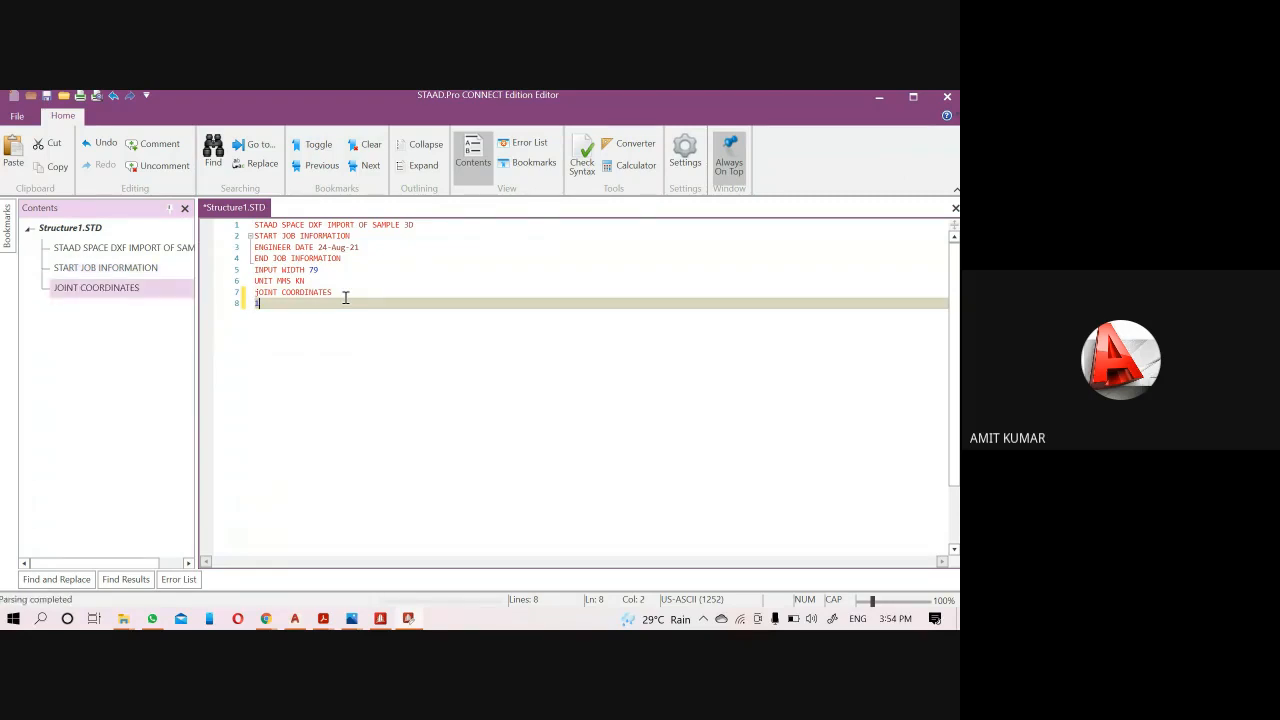
{"action": "type", "text": " 0 0 0"}
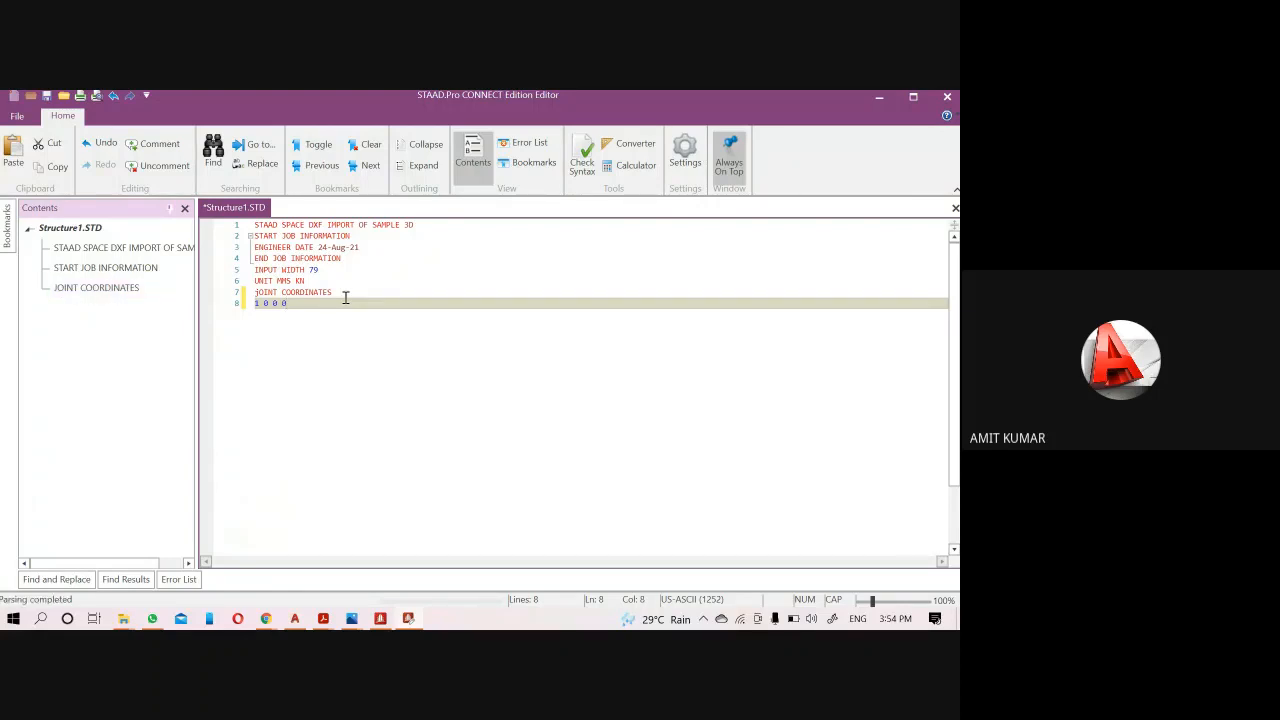
{"action": "type", "text": ";"}
{"action": "key", "text": "ctrl+s"}
{"action": "left_click", "coordinate": [948, 97]}
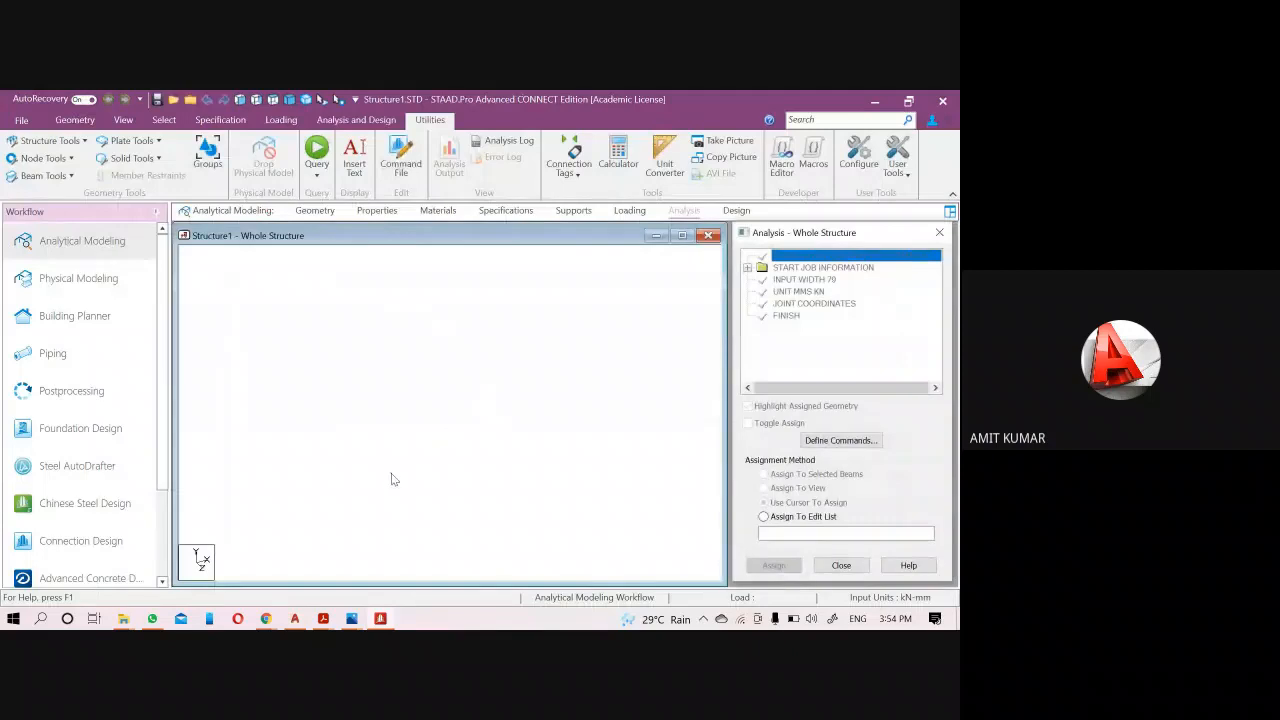
Check node 1 in the geometry view and highlight its row in the node table.
{"action": "left_click", "coordinate": [315, 210]}
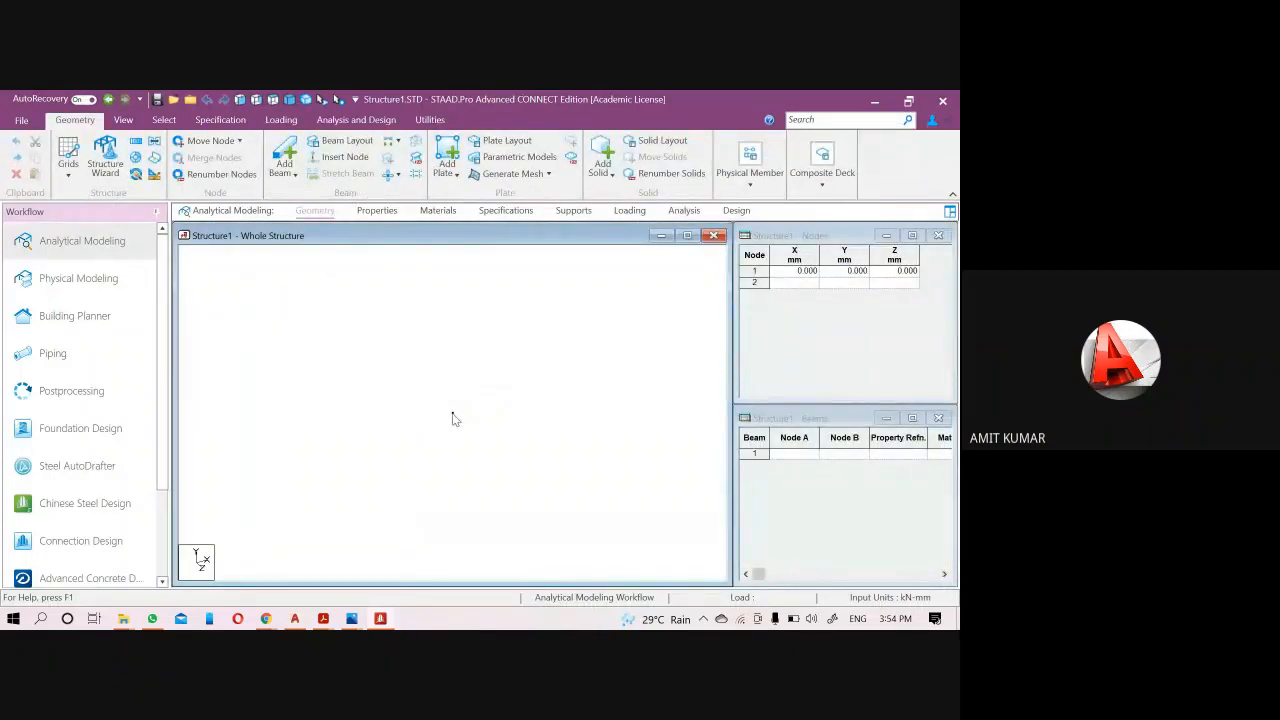
{"action": "left_click", "coordinate": [766, 272]}
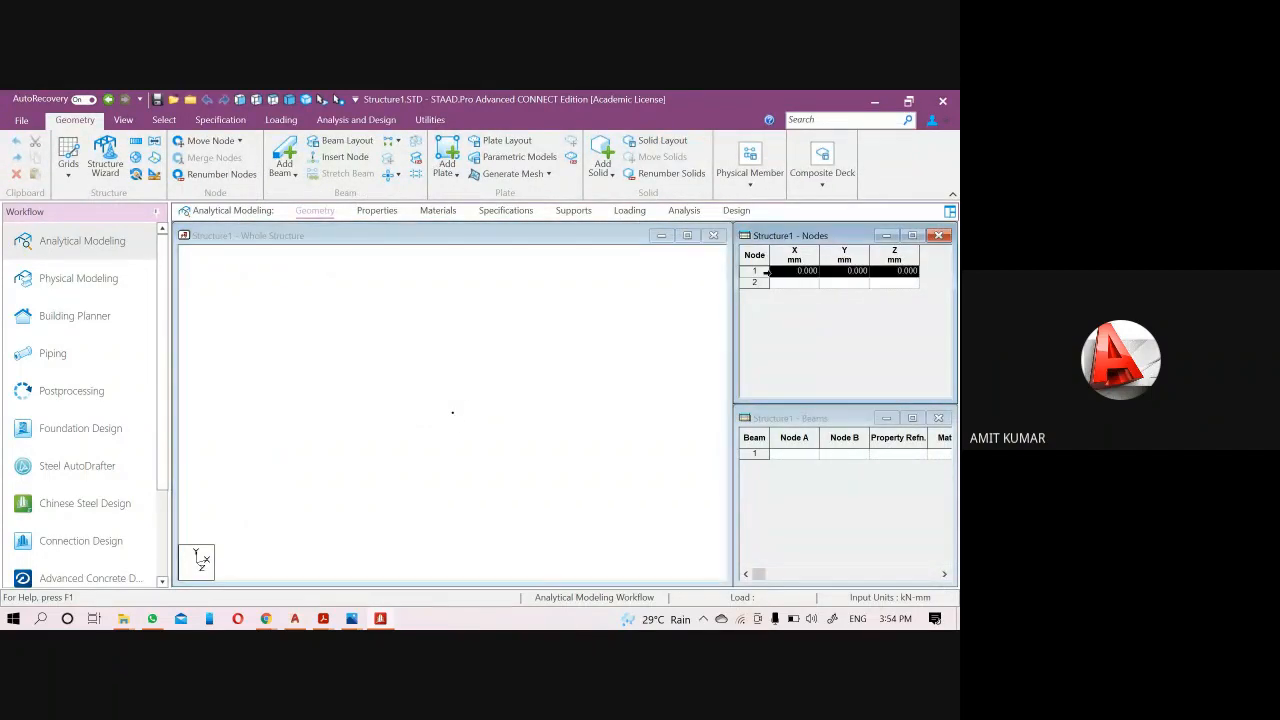
{"action": "left_click", "coordinate": [246, 277]}
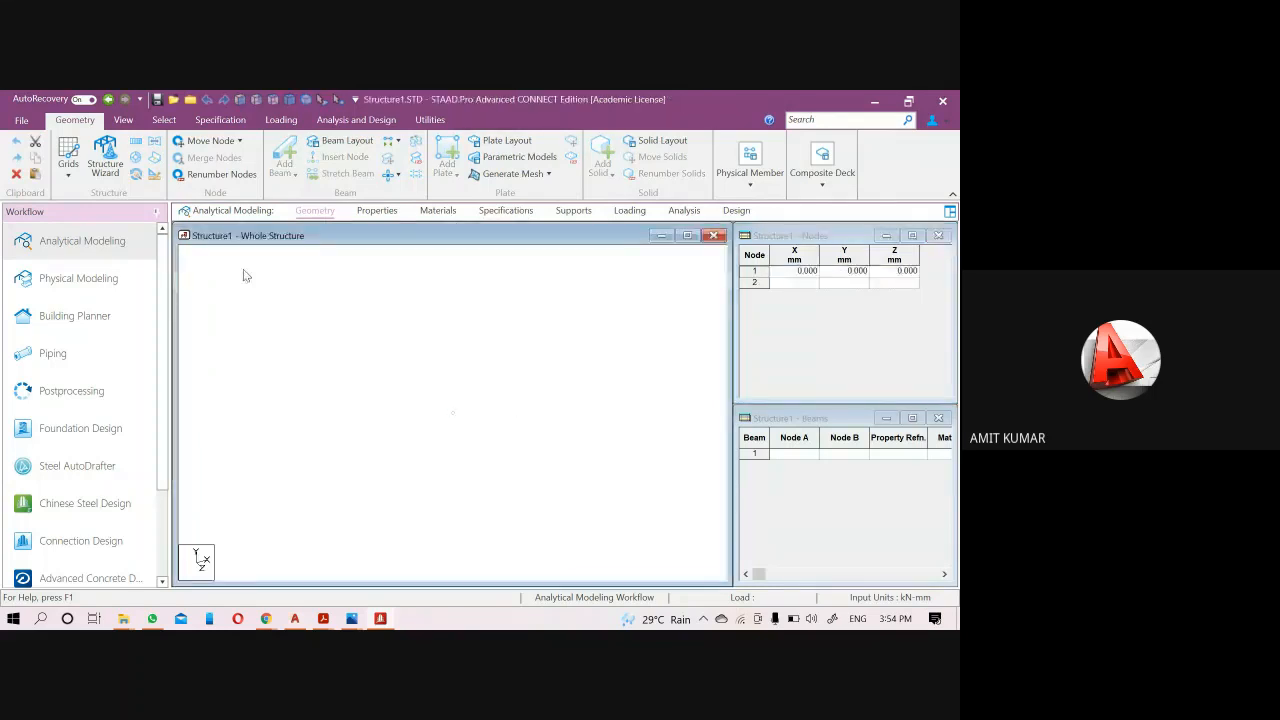
Reopen the command file and delete the joint 1 coordinate line below the JOINT COORDINATES heading.
{"action": "left_click", "coordinate": [430, 119]}
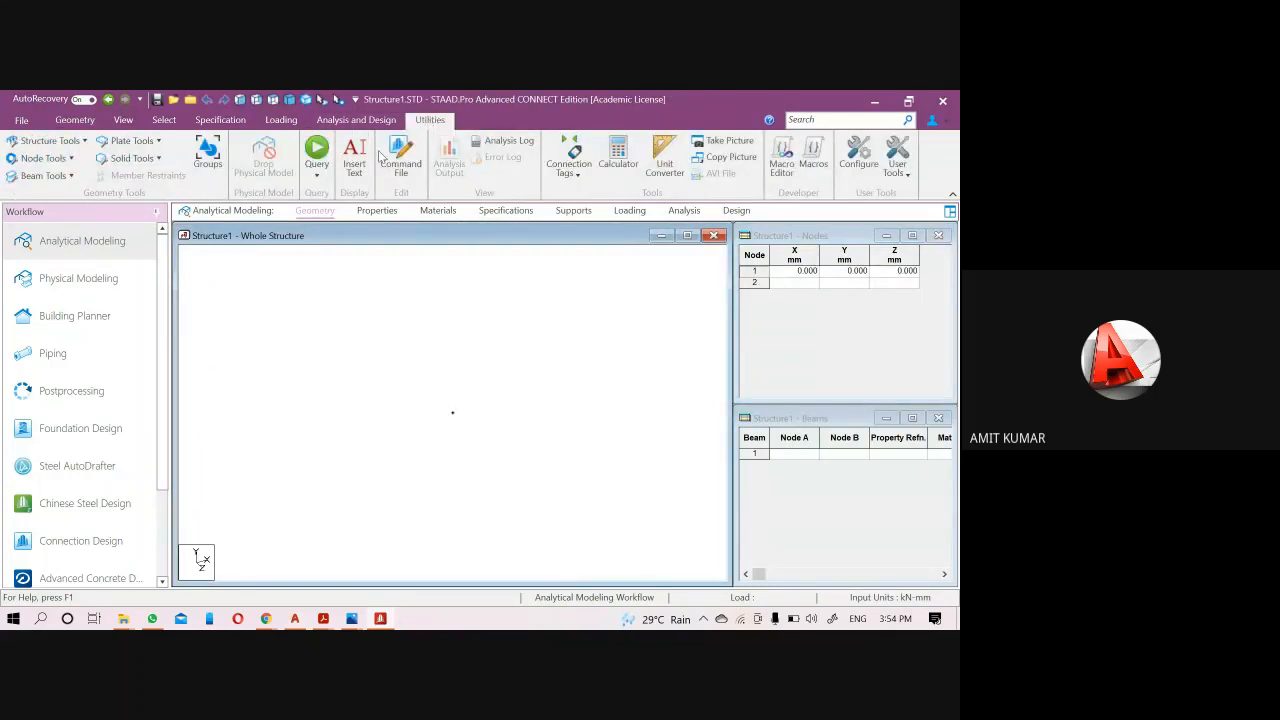
{"action": "left_click", "coordinate": [404, 152]}
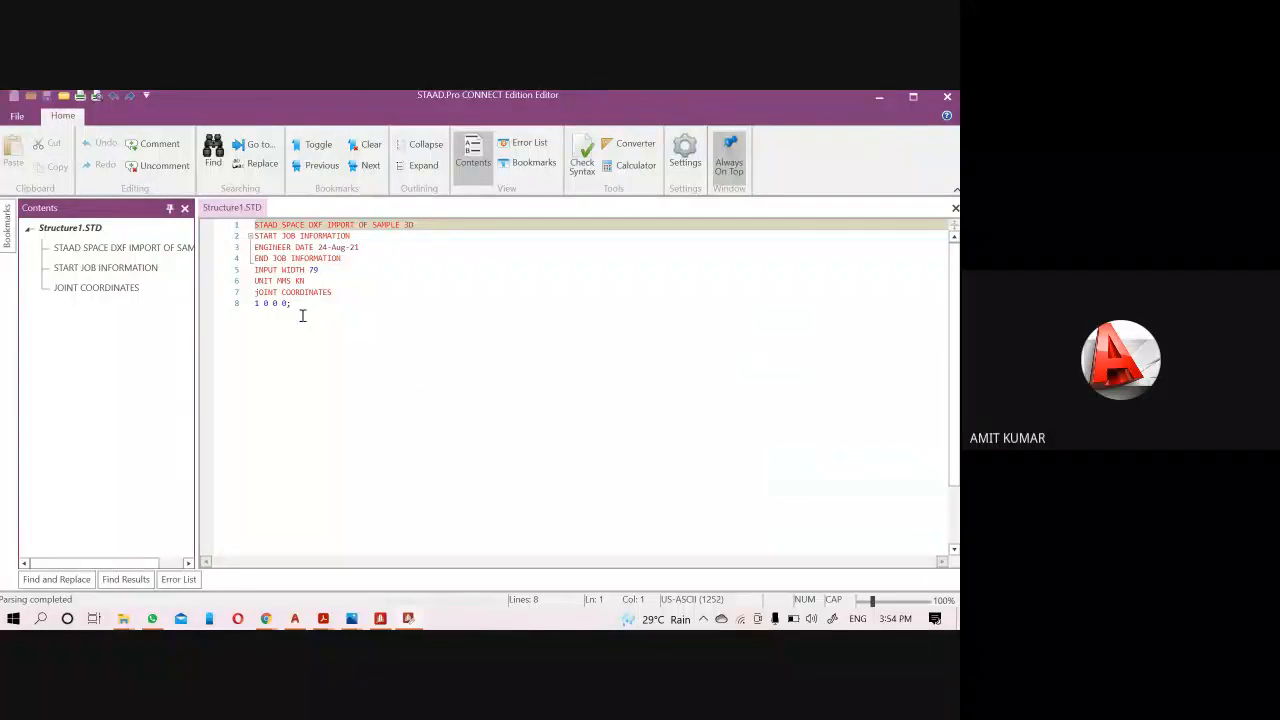
{"action": "left_click_drag", "start_coordinate": [302, 316], "coordinate": [255, 305]}
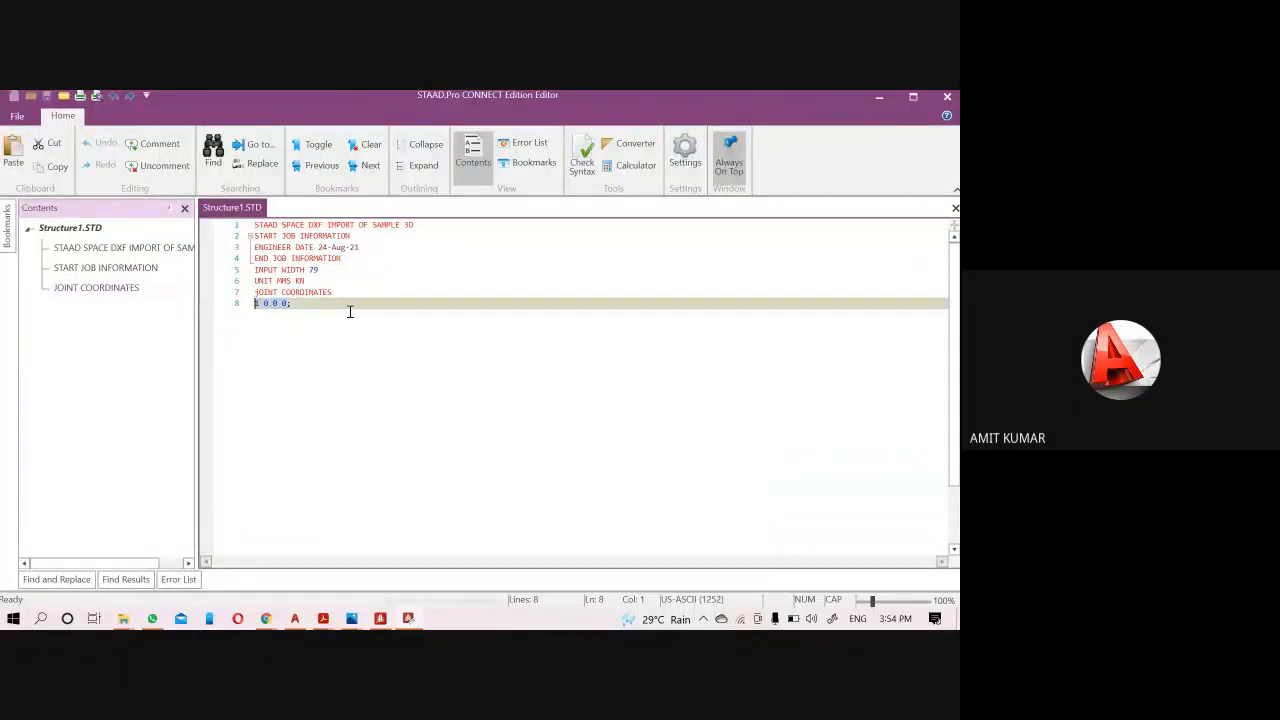
{"action": "left_click", "coordinate": [309, 308]}
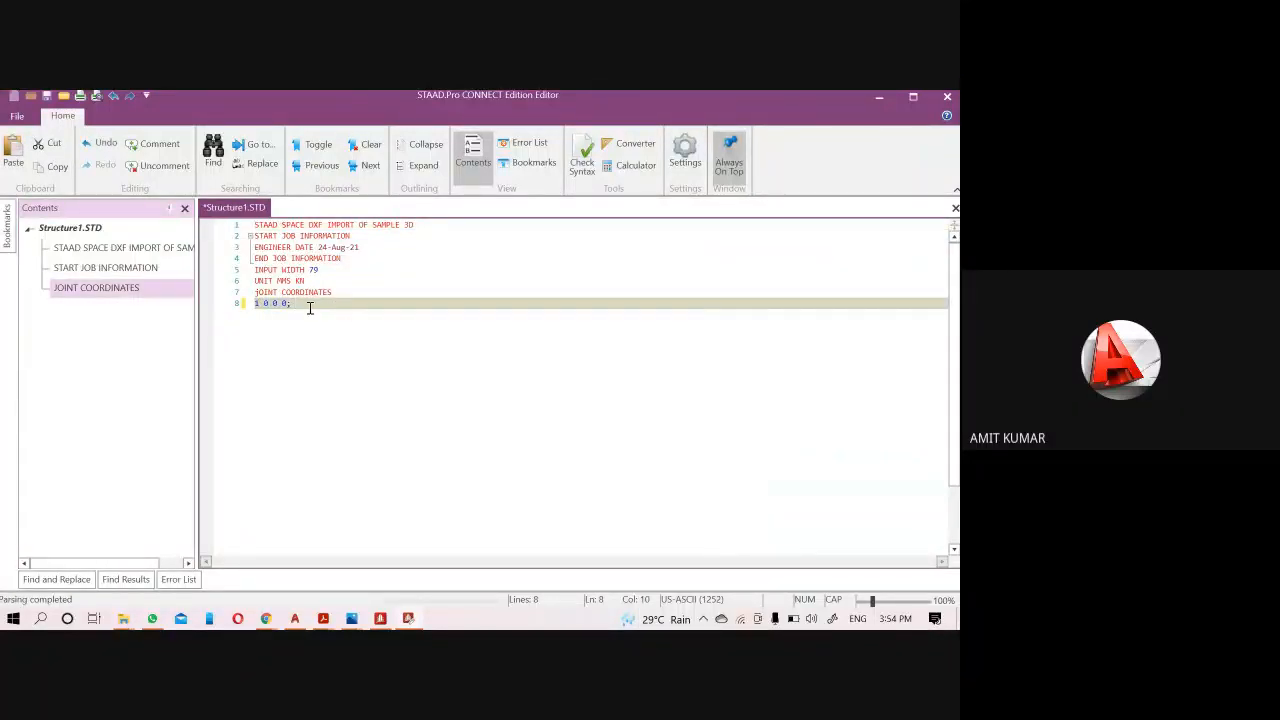
{"action": "key", "text": "BackSpace"}
{"action": "key", "text": "BackSpace"}
{"action": "key", "text": "BackSpace"}
{"action": "key", "text": "BackSpace"}
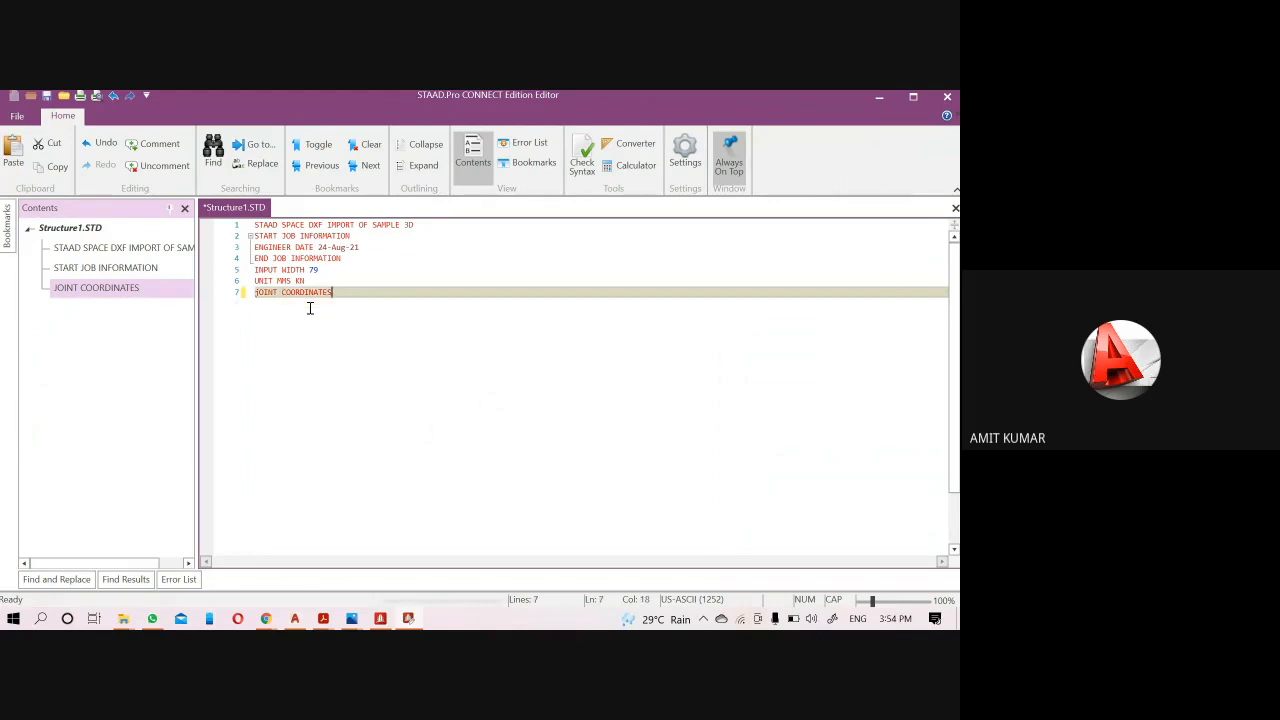
{"action": "type", "text": "1"}
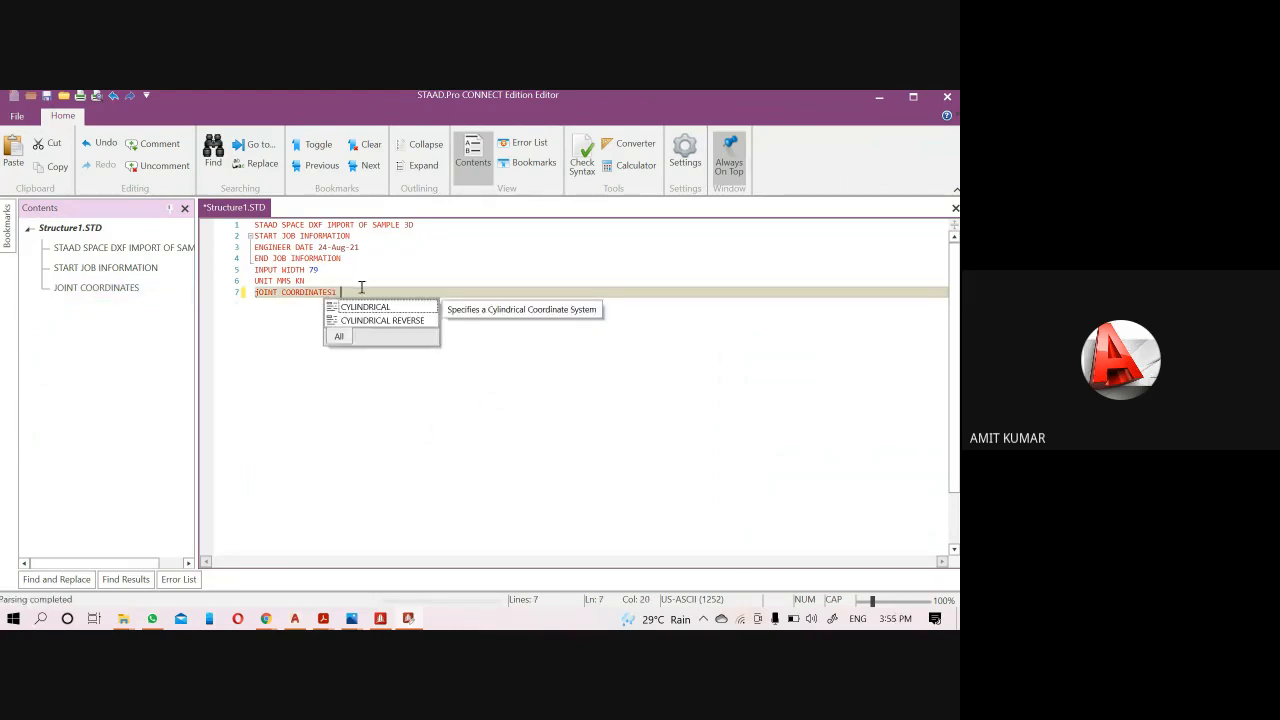
{"action": "key", "text": "BackSpace"}
{"action": "key", "text": "BackSpace"}
{"action": "key", "text": "Return"}
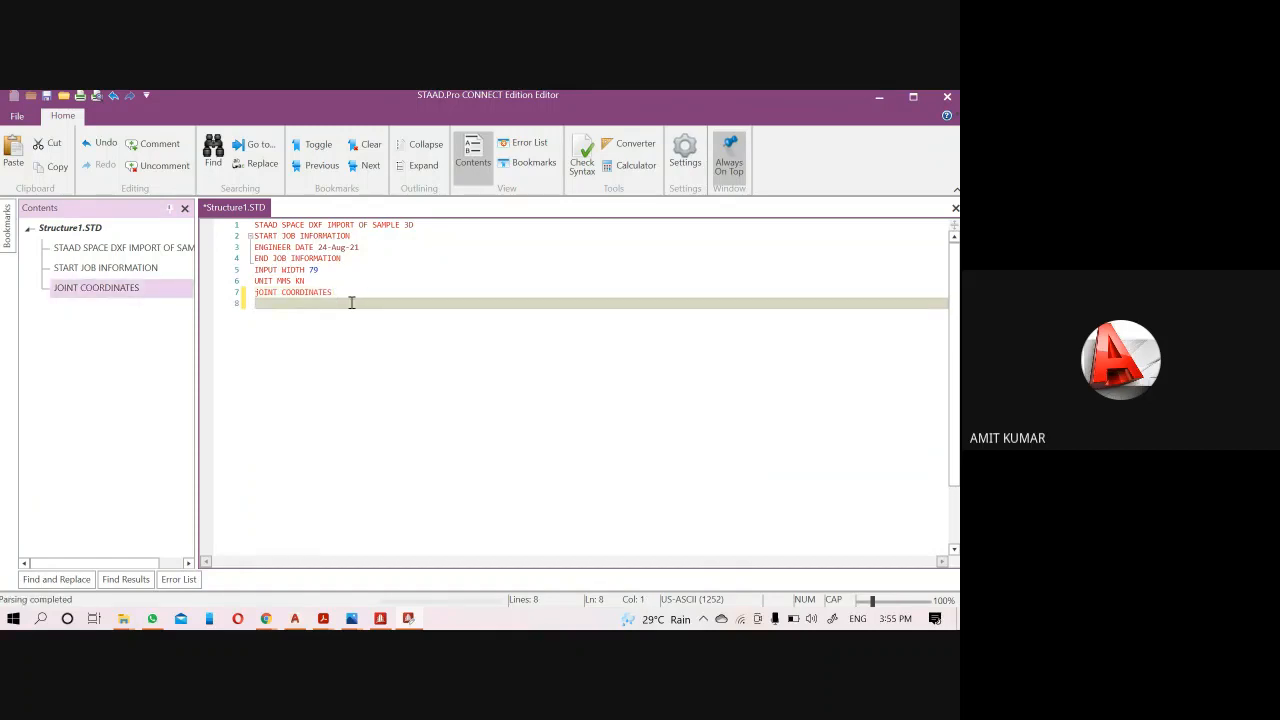
{"action": "type", "text": "1 0 0 0 10"}
{"action": "type", "text": "11 0 0"}
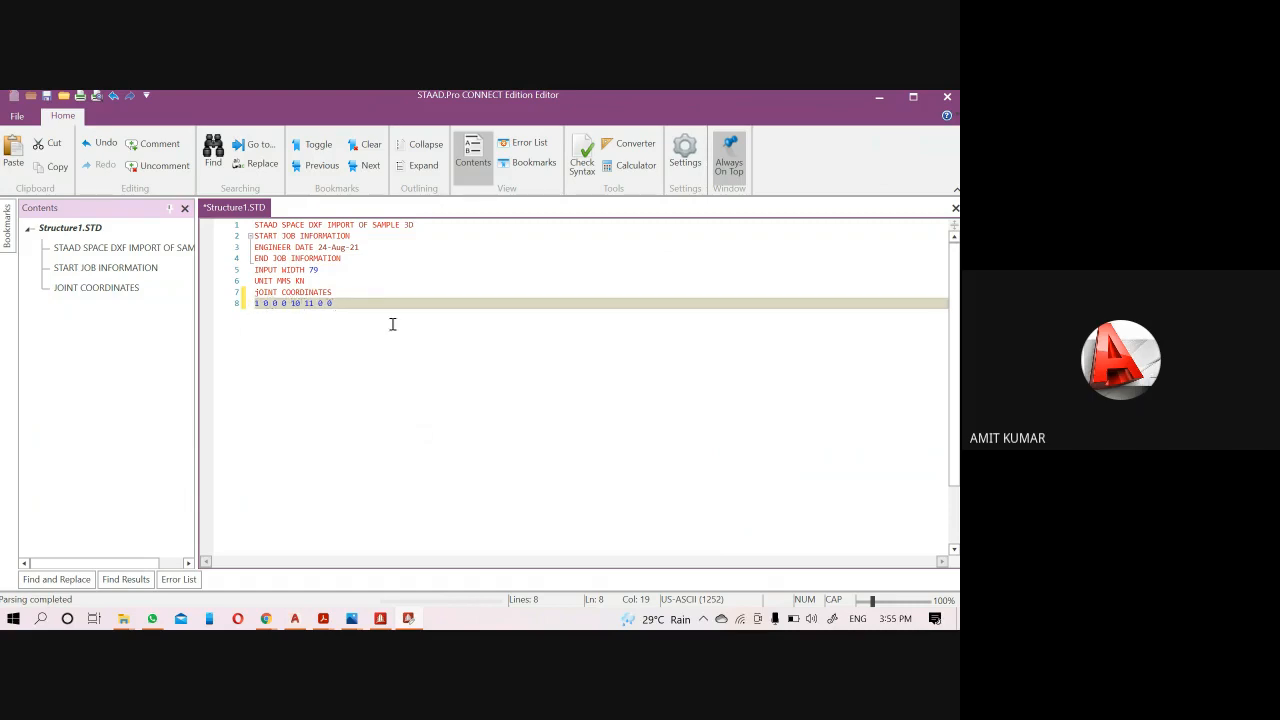
{"action": "key", "text": "BackSpace"}
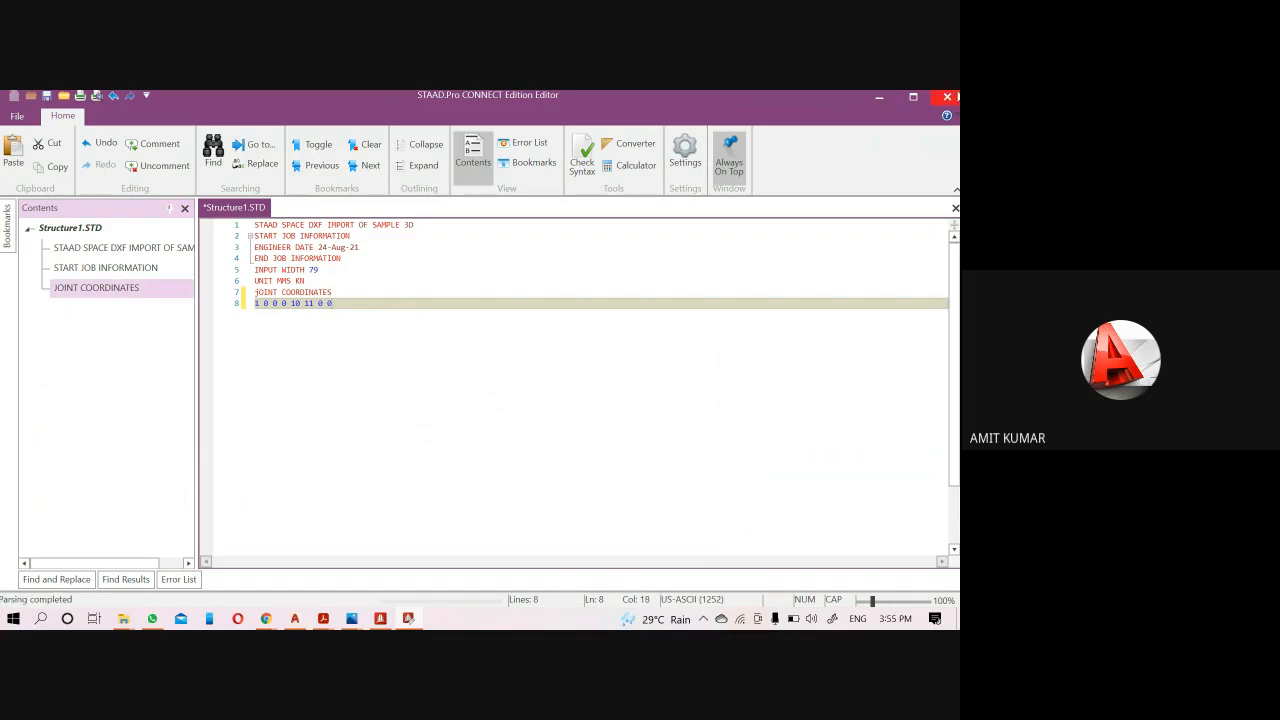
{"action": "left_click", "coordinate": [947, 97]}
{"action": "left_click", "coordinate": [565, 456]}
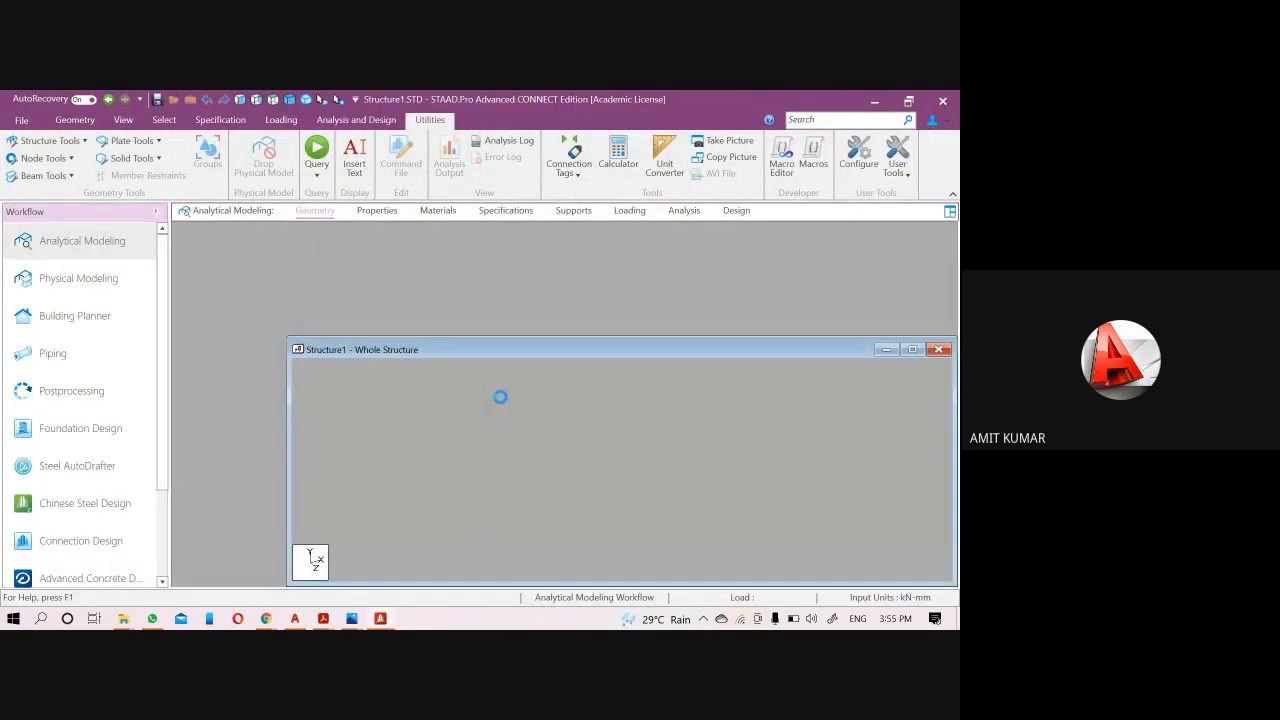
{"action": "scroll", "coordinate": [456, 384], "scroll_direction": "down", "scroll_amount": 2}
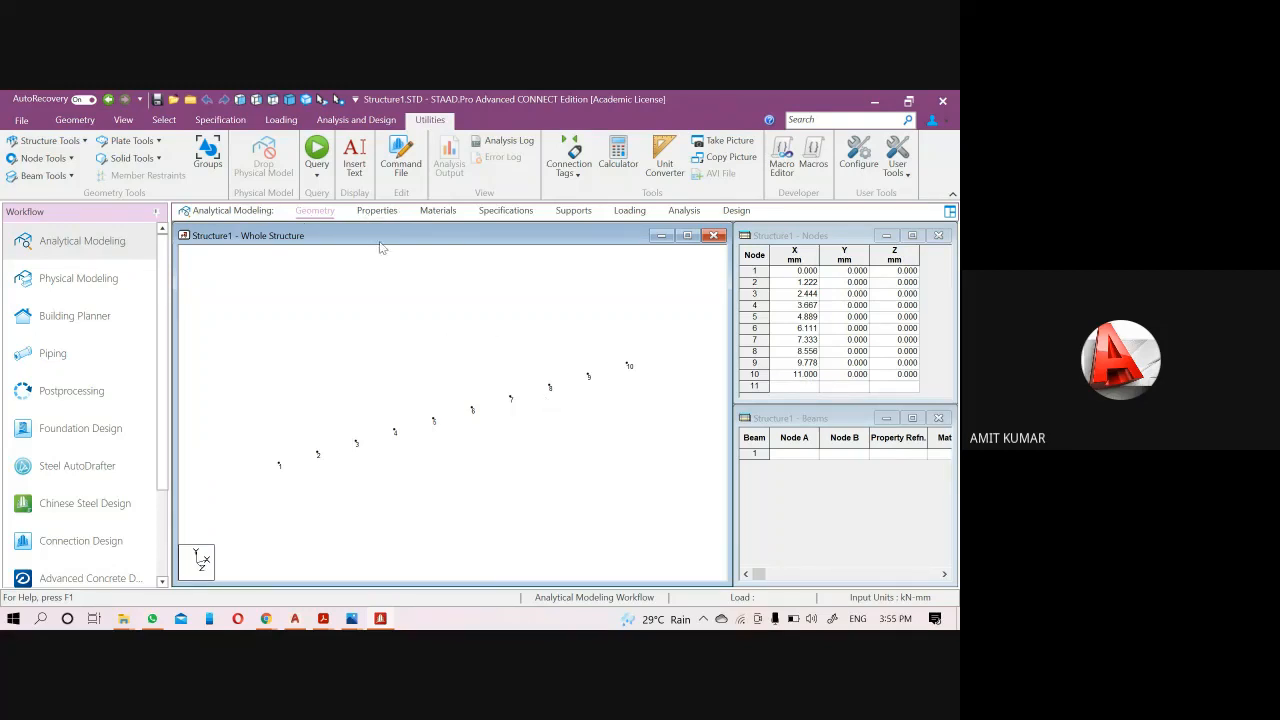
Reopen the command file, highlight the joint generation line to review it against the generated nodes, and minimize the editor.
{"action": "left_click", "coordinate": [404, 157]}
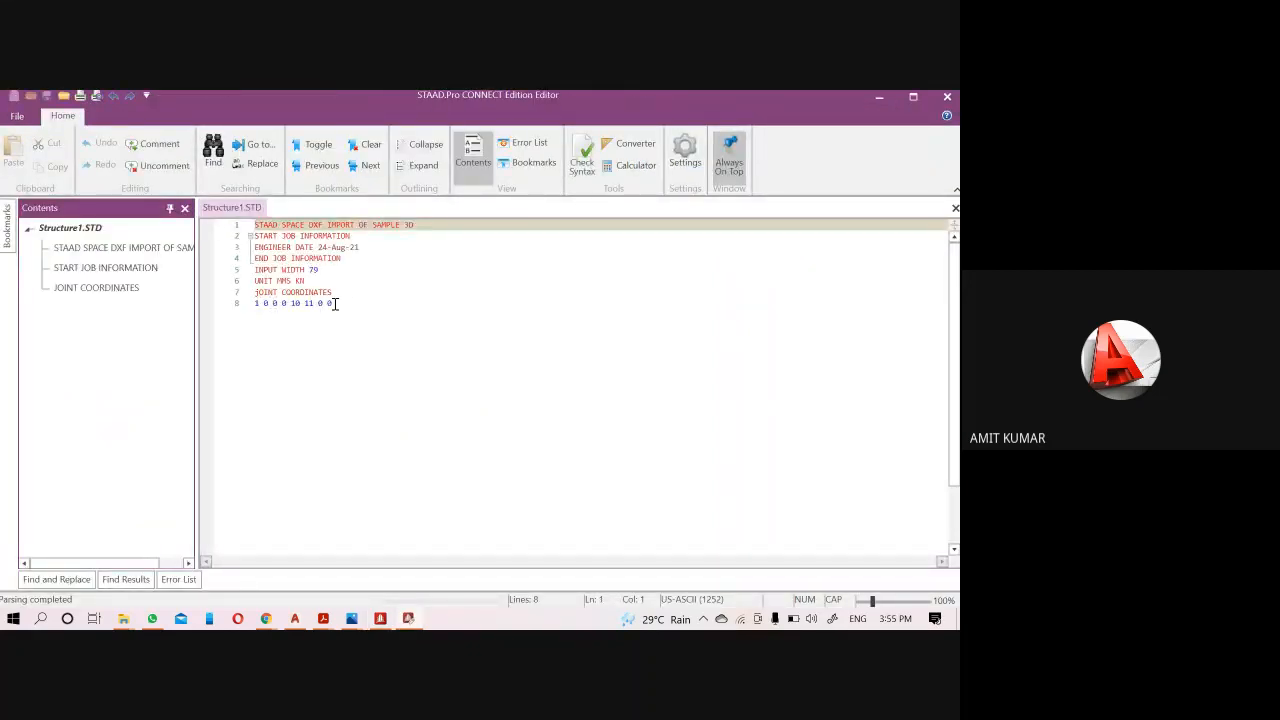
{"action": "left_click_drag", "start_coordinate": [335, 303], "coordinate": [250, 303]}
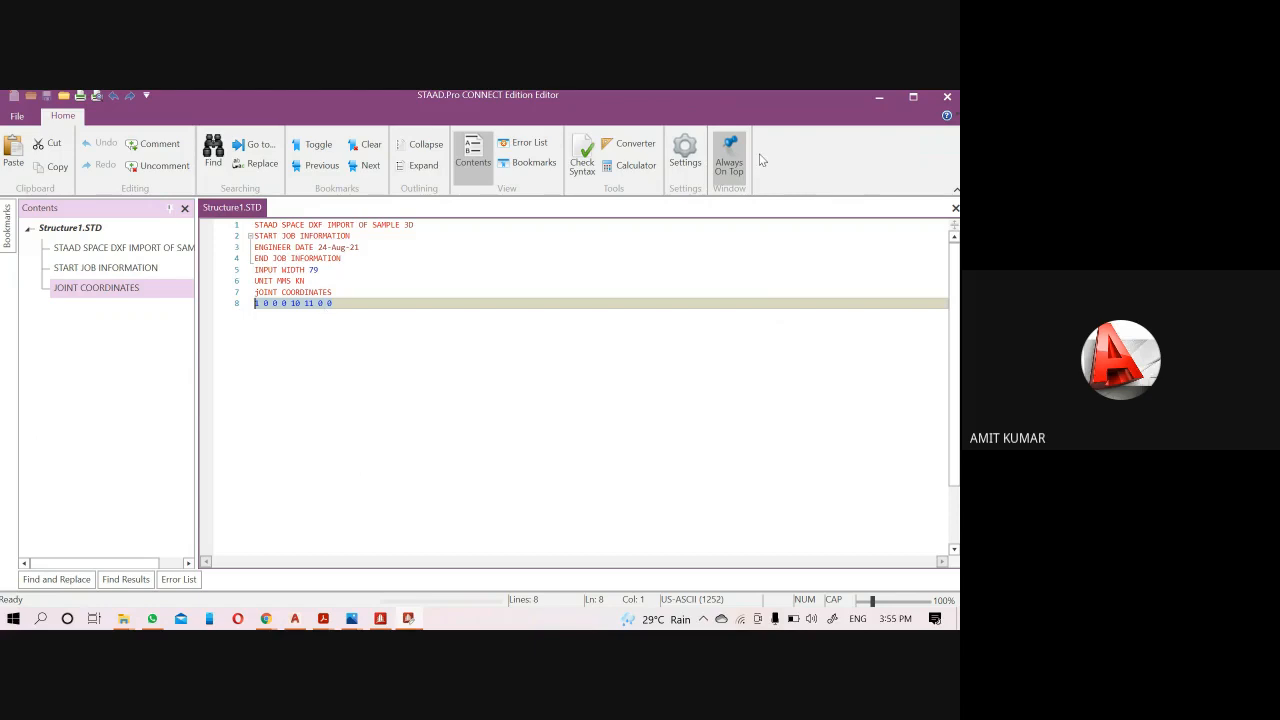
{"action": "left_click", "coordinate": [877, 98]}
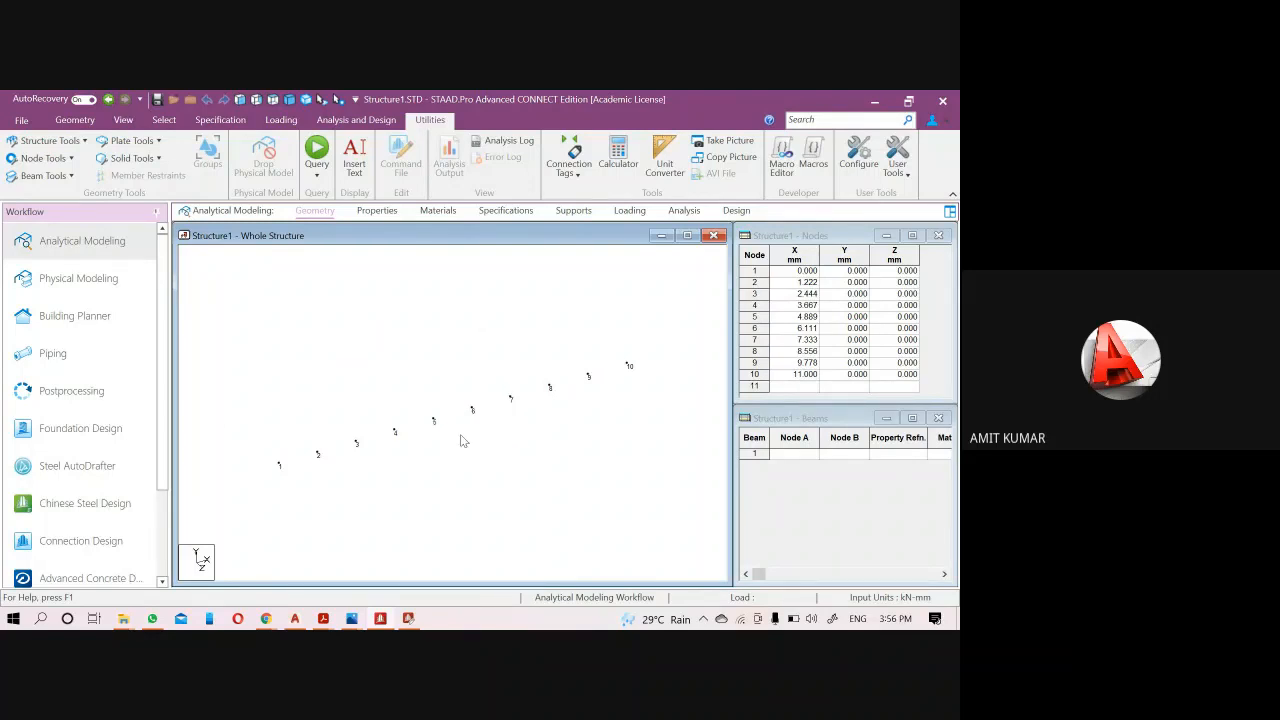
Minimize the STAAD.Pro, browser and Photos windows to reach the staad training folder in File Explorer.
{"action": "left_click", "coordinate": [874, 101]}
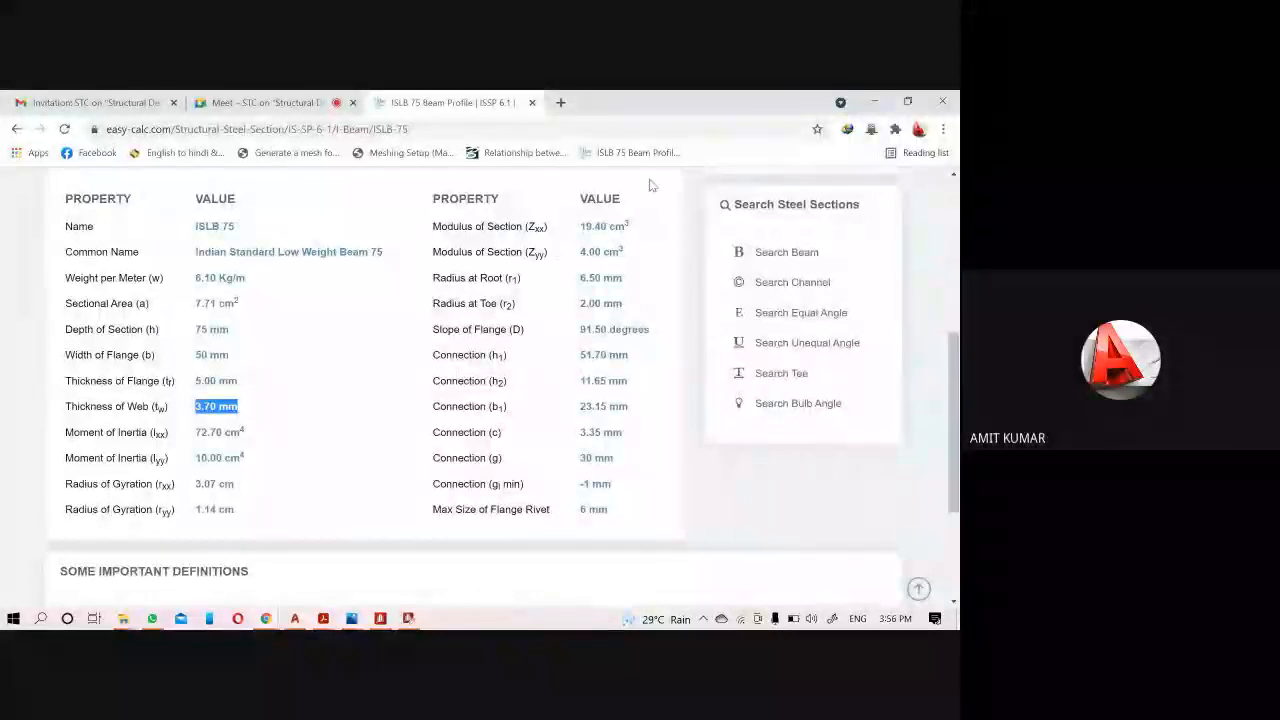
{"action": "left_click", "coordinate": [874, 103]}
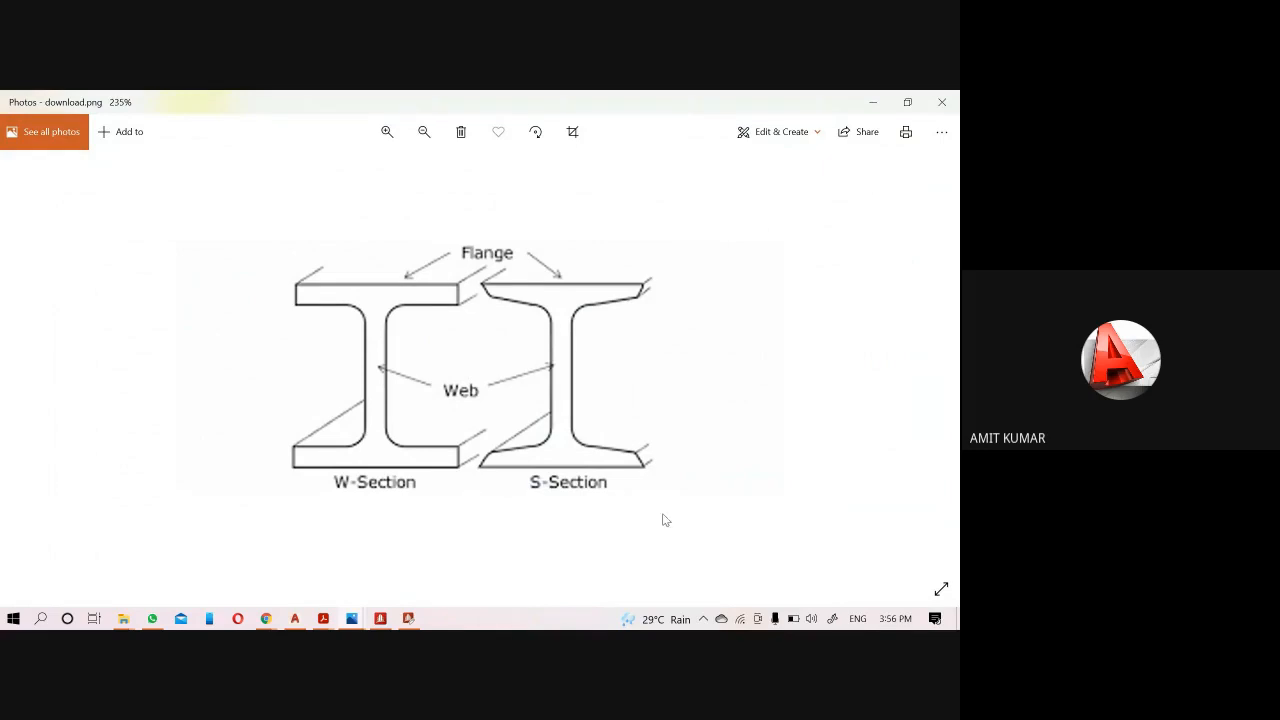
{"action": "left_click", "coordinate": [873, 103]}
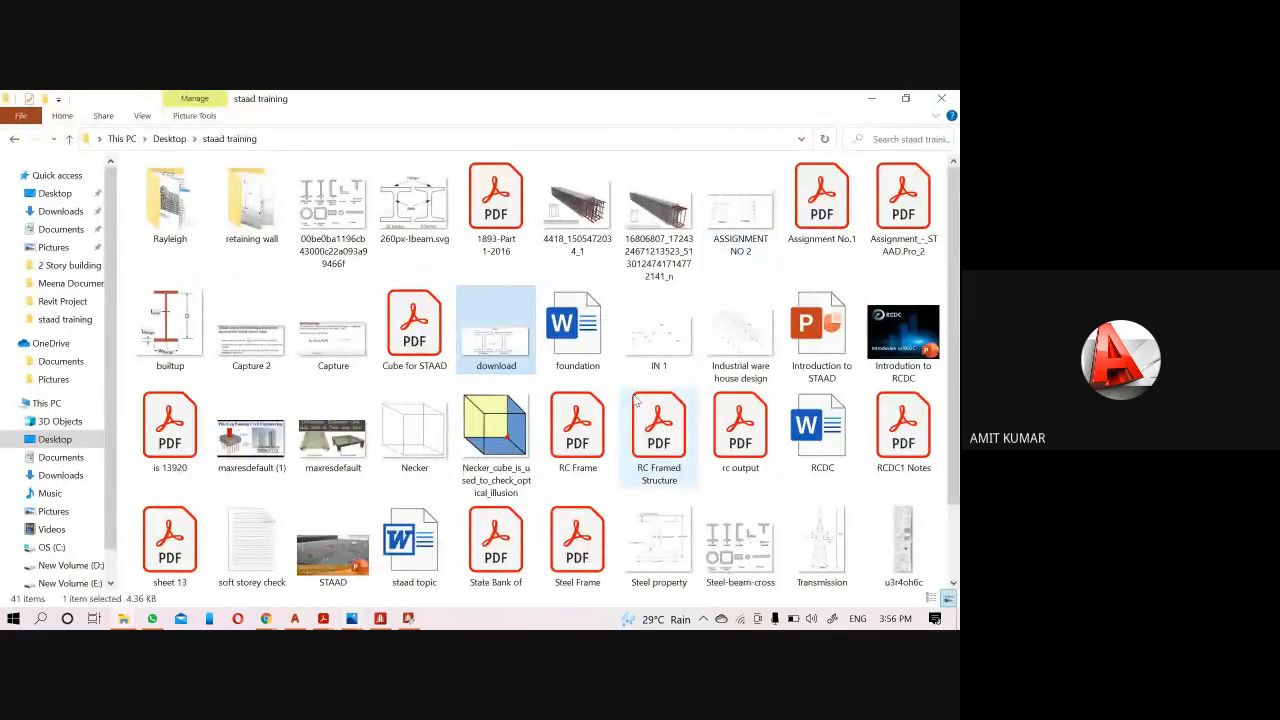